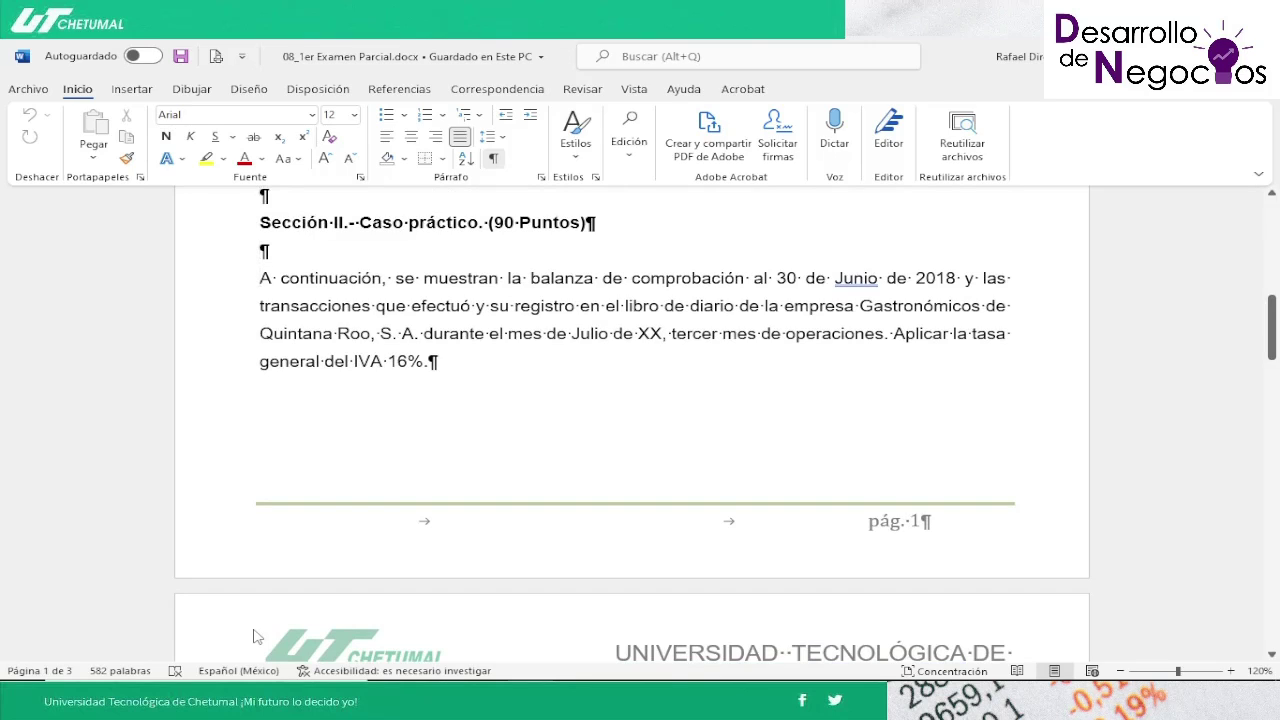
# Step: Read through the practical case in the exam document, from the introduction past the trial balance to the July 2018 journal transactions
pyautogui.press('Down')
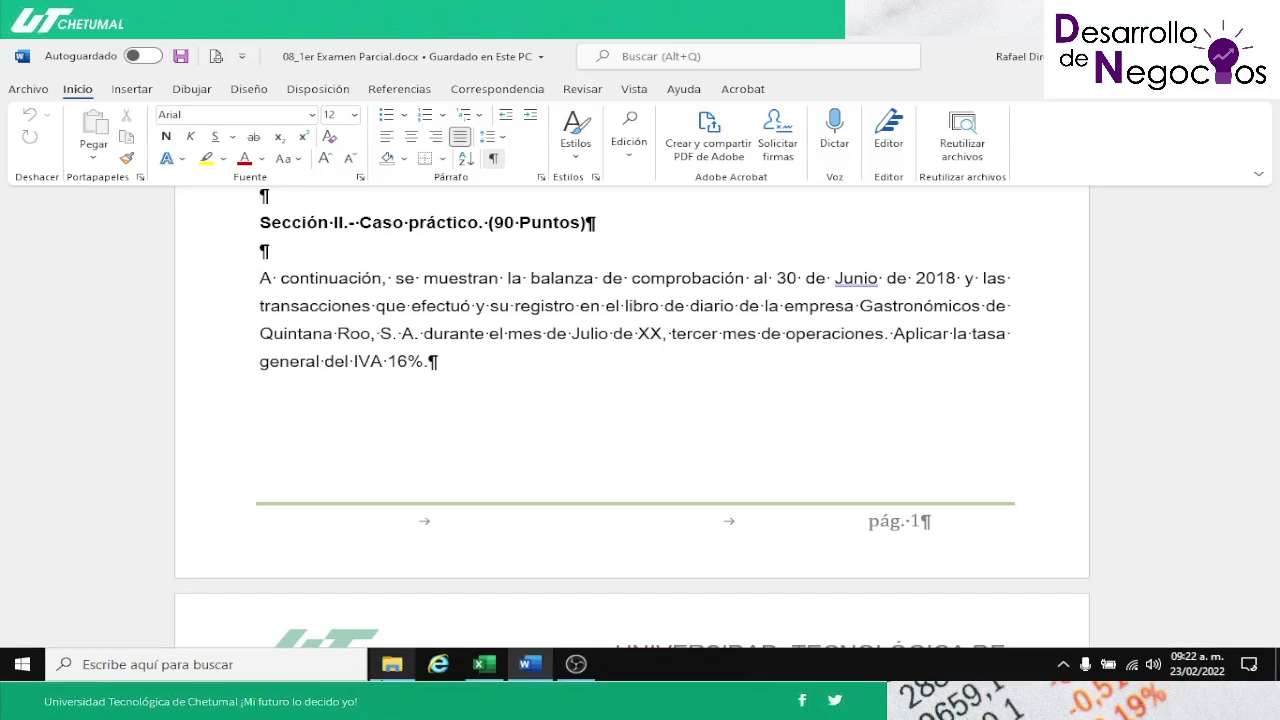
pyautogui.moveTo(944, 688)
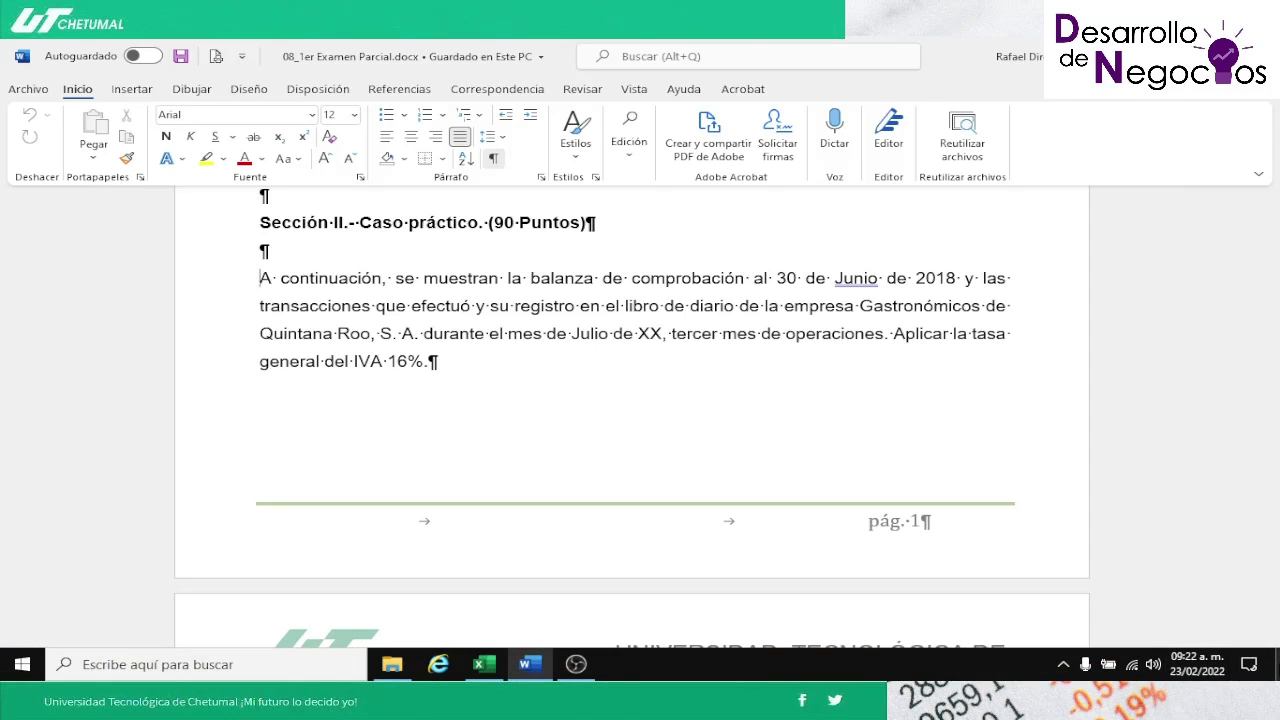
pyautogui.click(1277, 664)
pyautogui.click(530, 664)
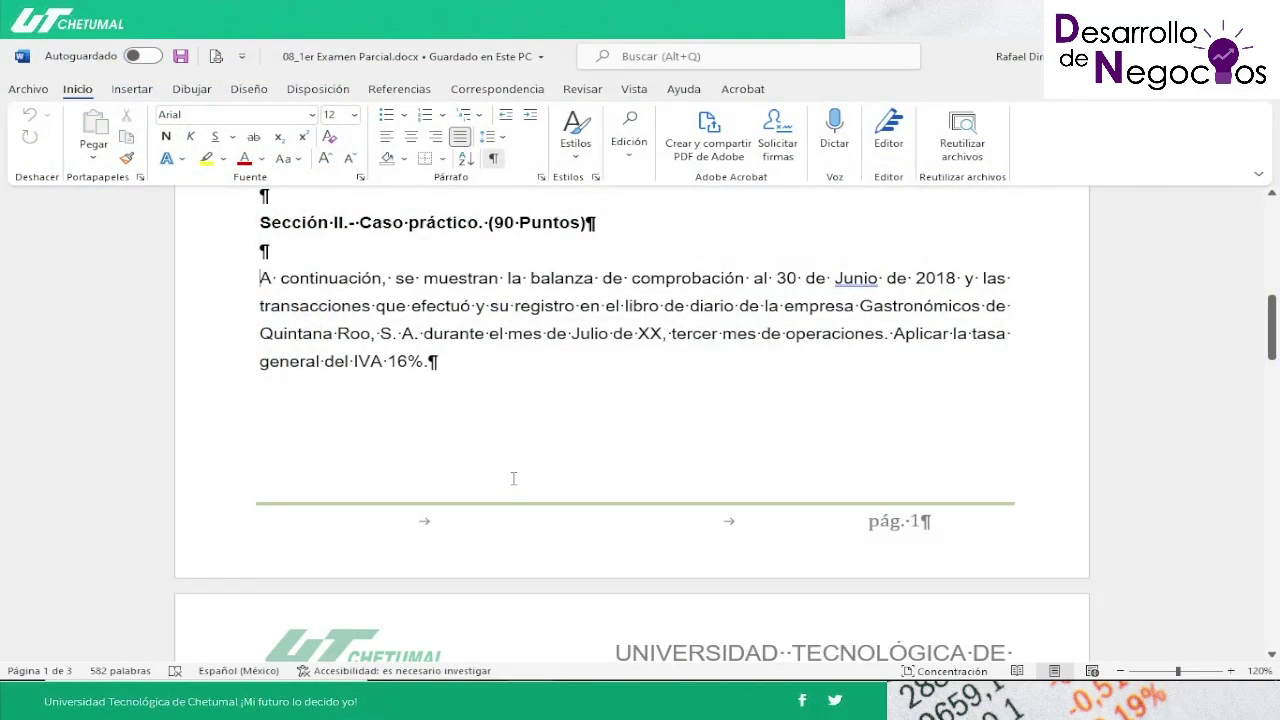
pyautogui.press('Down')
pyautogui.press('Down')
pyautogui.press('Down')
pyautogui.press('Down')
pyautogui.press('Down')
pyautogui.press('Down')
pyautogui.press('Down')
pyautogui.press('Down')
pyautogui.press('Down')
pyautogui.press('Down')
pyautogui.press('Down')
pyautogui.press('Down')
pyautogui.press('Down')
pyautogui.press('Down')
pyautogui.press('Down')
pyautogui.press('Down')
pyautogui.press('Down')
pyautogui.press('Down')
pyautogui.press('Down')
pyautogui.press('Down')
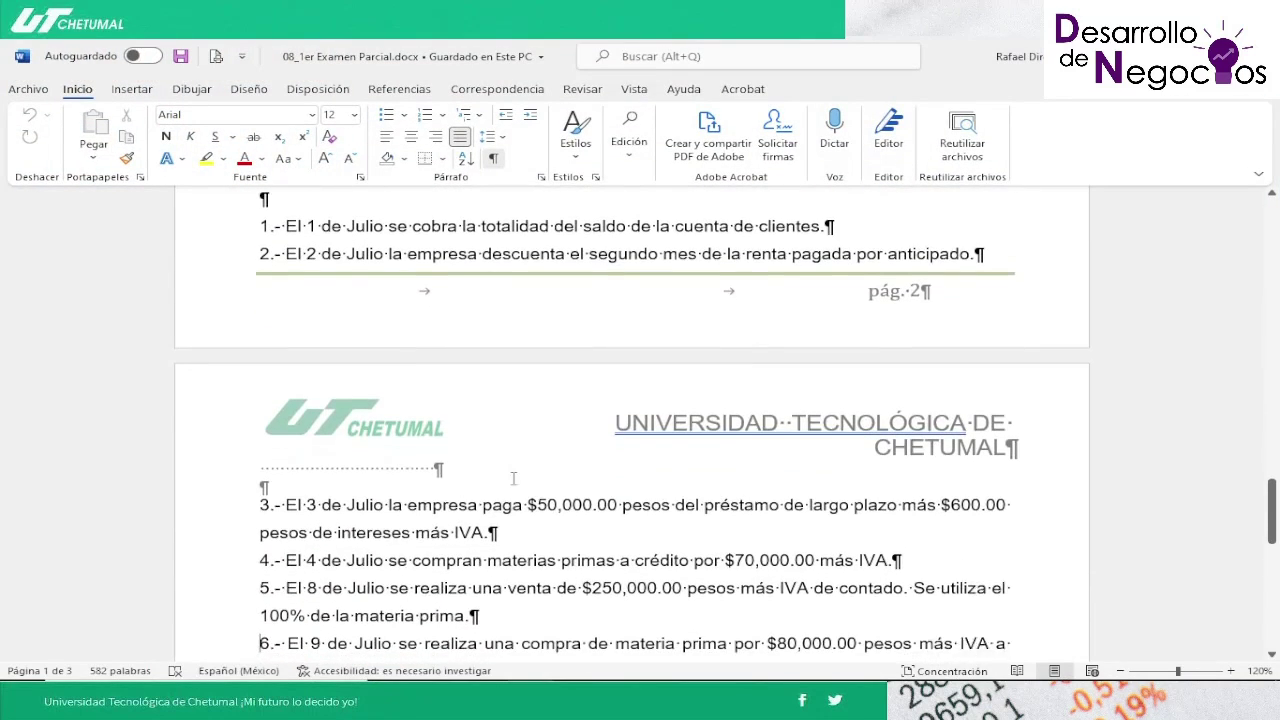
pyautogui.press('Up')
pyautogui.press('Up')
pyautogui.press('Up')
pyautogui.press('Up')
pyautogui.press('Up')
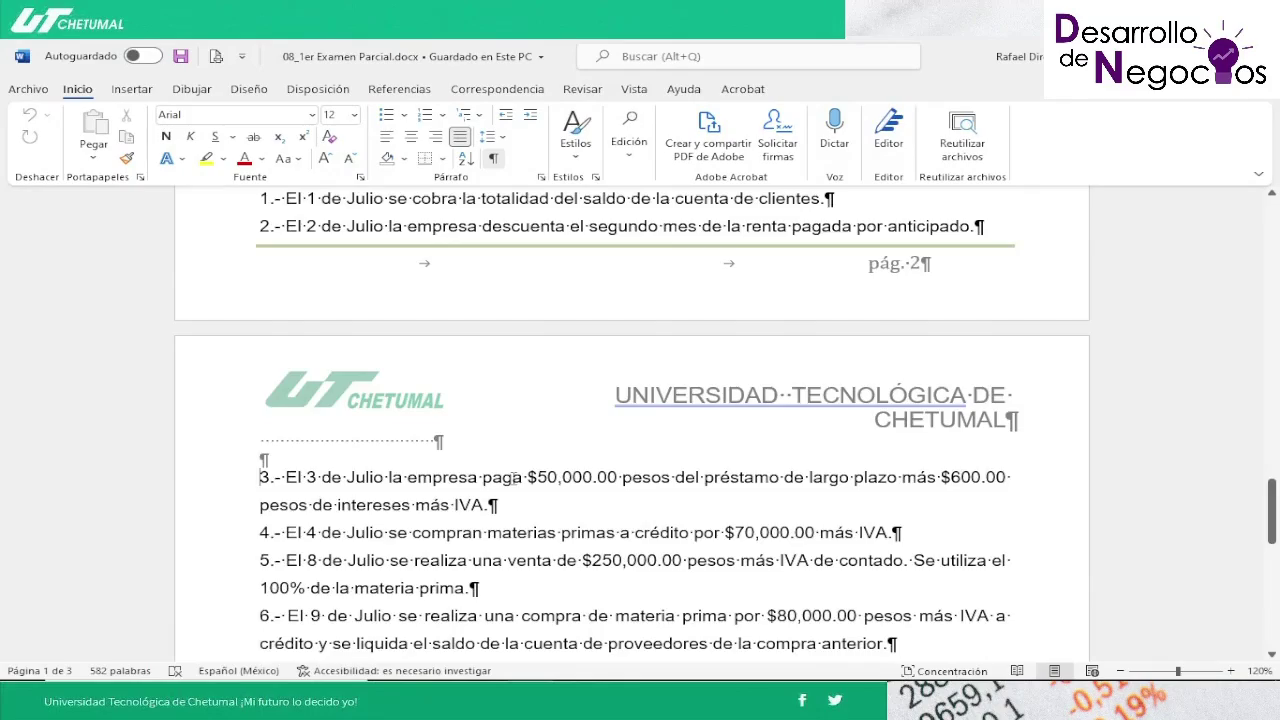
pyautogui.scroll(5, 515, 477)
pyautogui.scroll(-10, 515, 477)
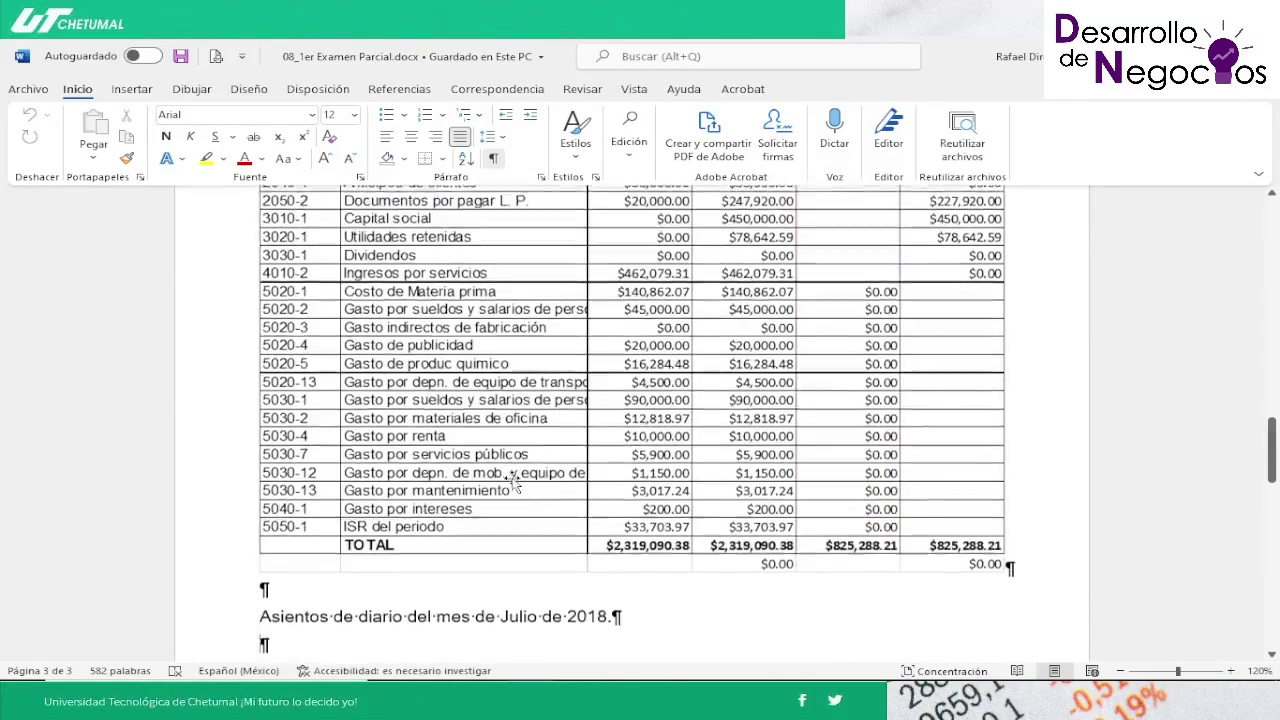
pyautogui.scroll(-5, 515, 477)
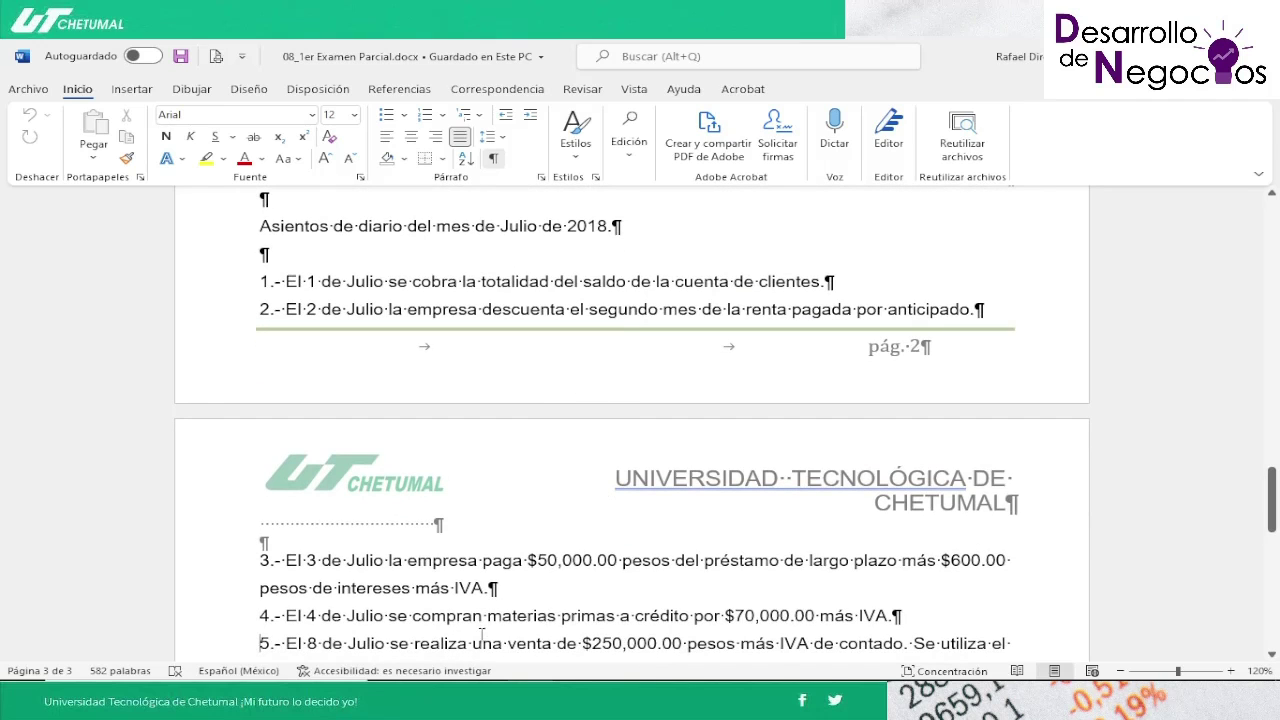
# Step: Switch to the Excel workbook 08_Parcial 01_Apellido_Nombre_Respuestas.xlsx and review the Mayor_01 ledger accounts up to the opening balance of Clientes
pyautogui.moveTo(485, 676)
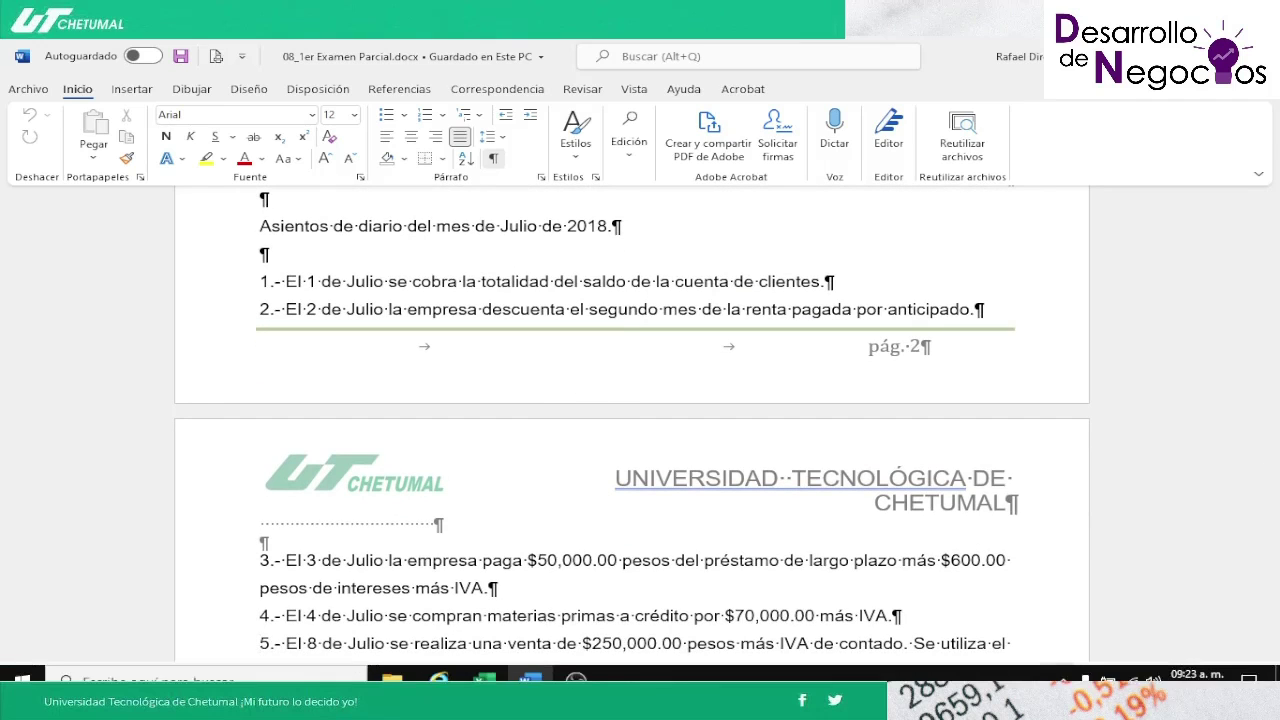
pyautogui.click(489, 674)
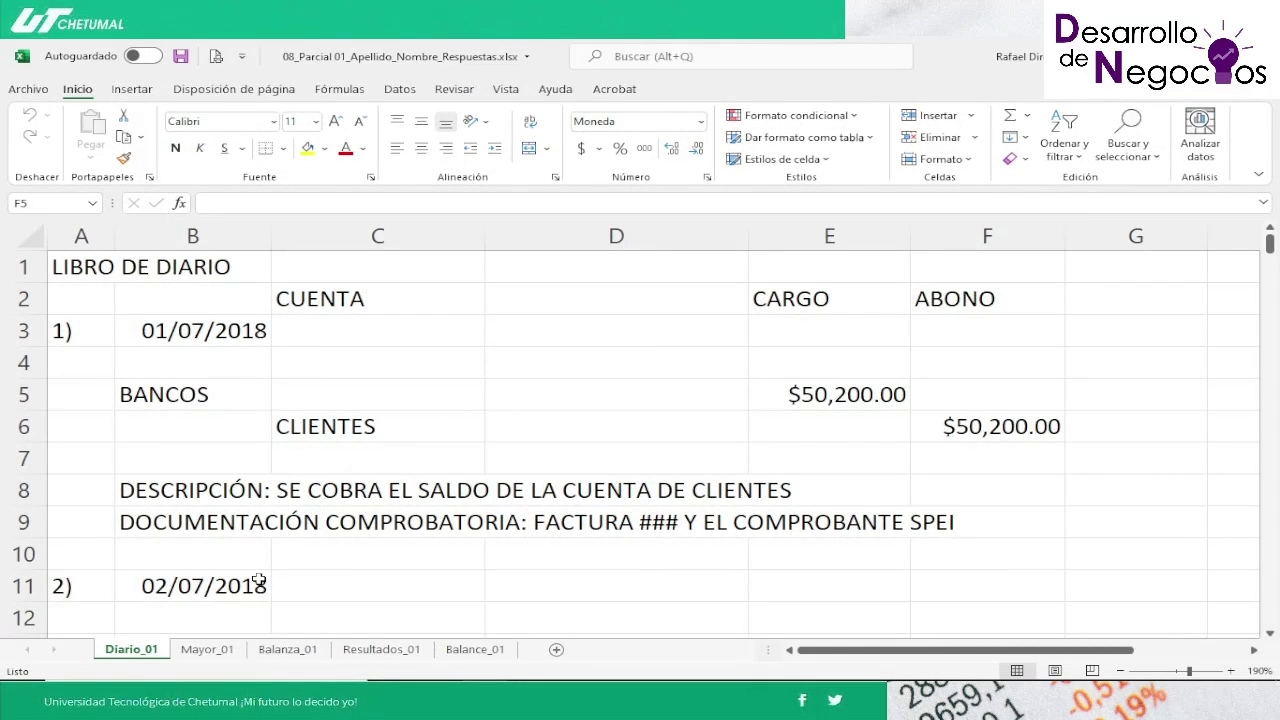
pyautogui.click(208, 649)
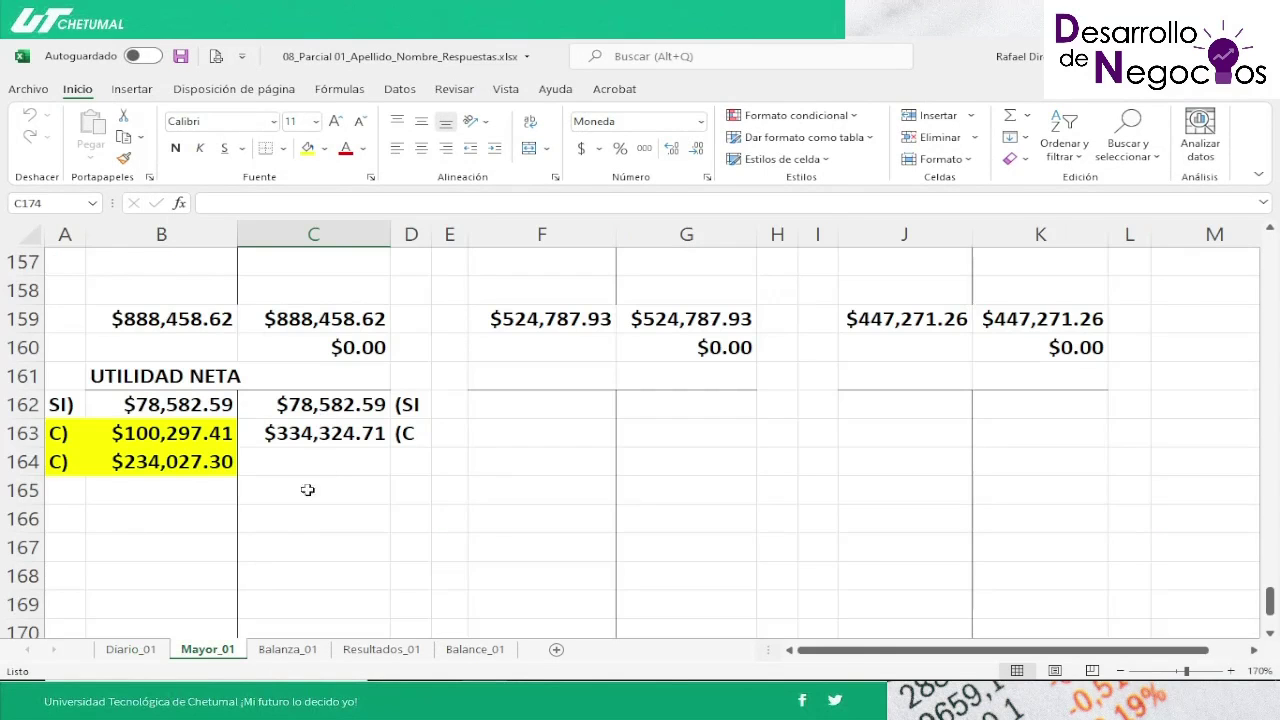
pyautogui.scroll(3, 323, 469)
pyautogui.press('Up')
pyautogui.press('Up')
pyautogui.press('Up')
pyautogui.press('Up')
pyautogui.press('Up')
pyautogui.press('Up')
pyautogui.press('Up')
pyautogui.press('Up')
pyautogui.press('Up')
pyautogui.press('Up')
pyautogui.press('Up')
pyautogui.press('Up')
pyautogui.press('Up')
pyautogui.press('Up')
pyautogui.press('Up')
pyautogui.press('Up')
pyautogui.press('Up')
pyautogui.press('Up')
pyautogui.press('Up')
pyautogui.press('Up')
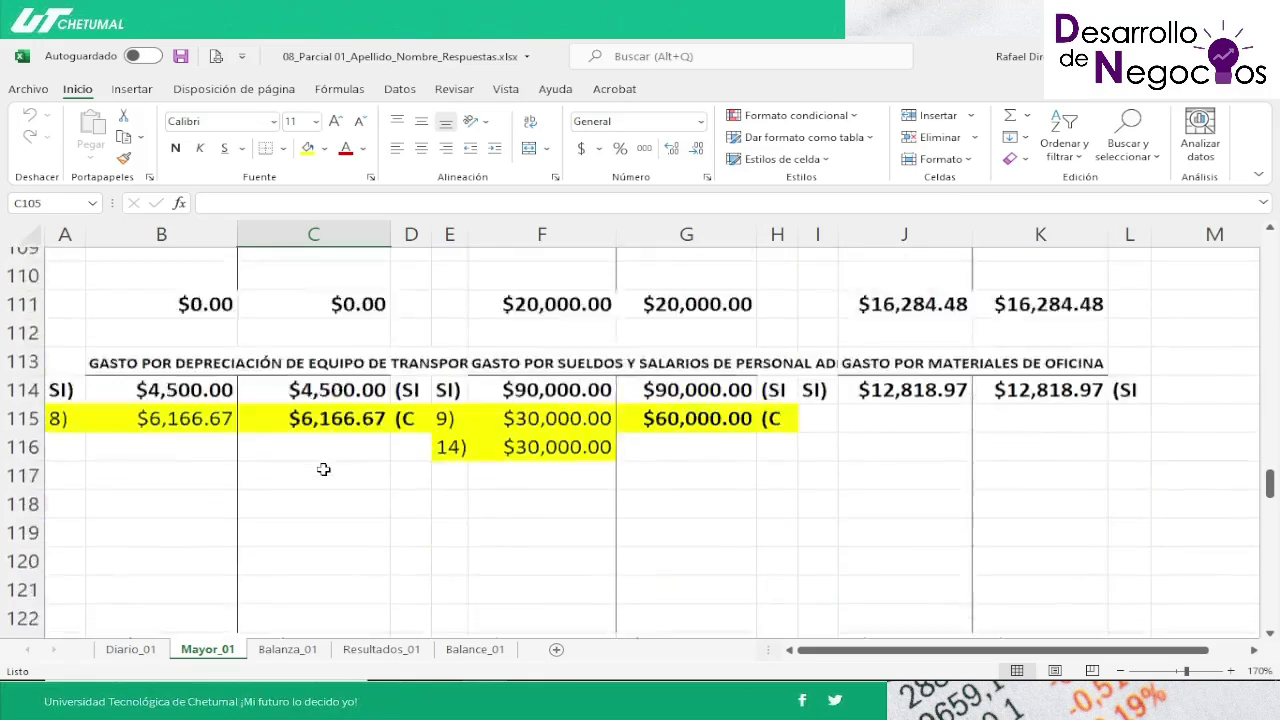
pyautogui.press('pageup')
pyautogui.press('pageup')
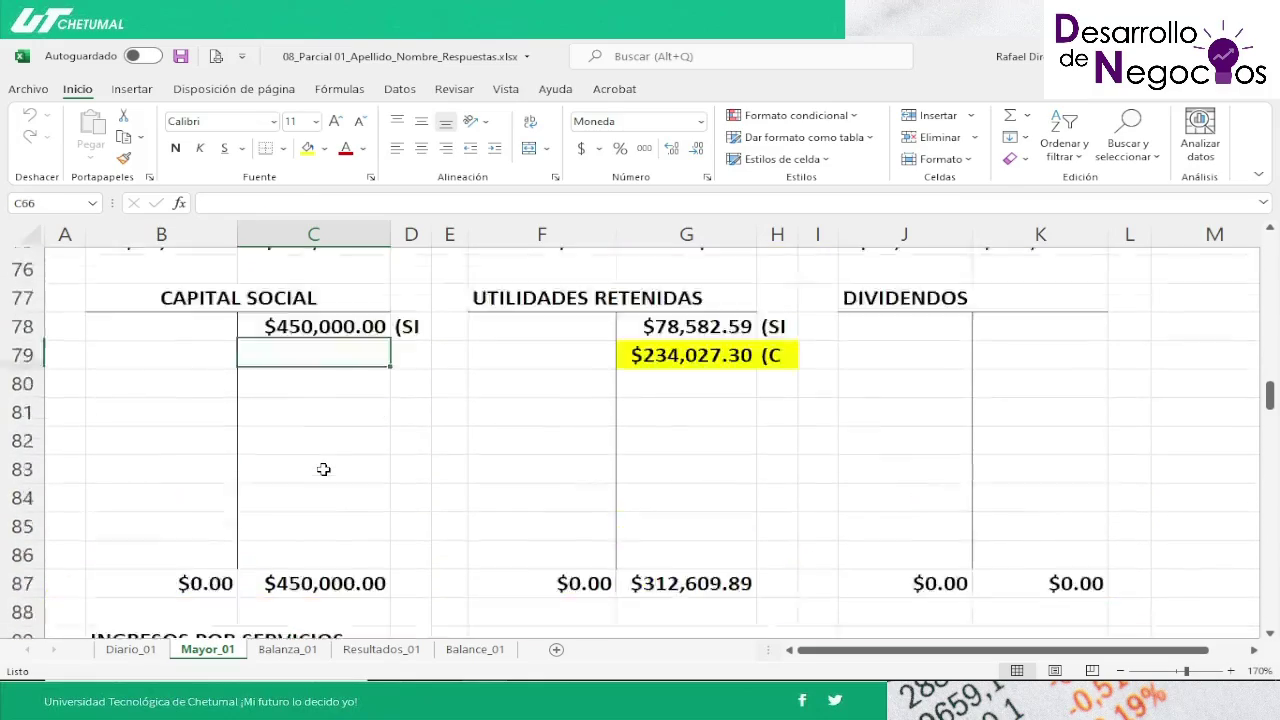
pyautogui.press('pageup')
pyautogui.press('pageup')
pyautogui.press('pageup')
pyautogui.press('pageup')
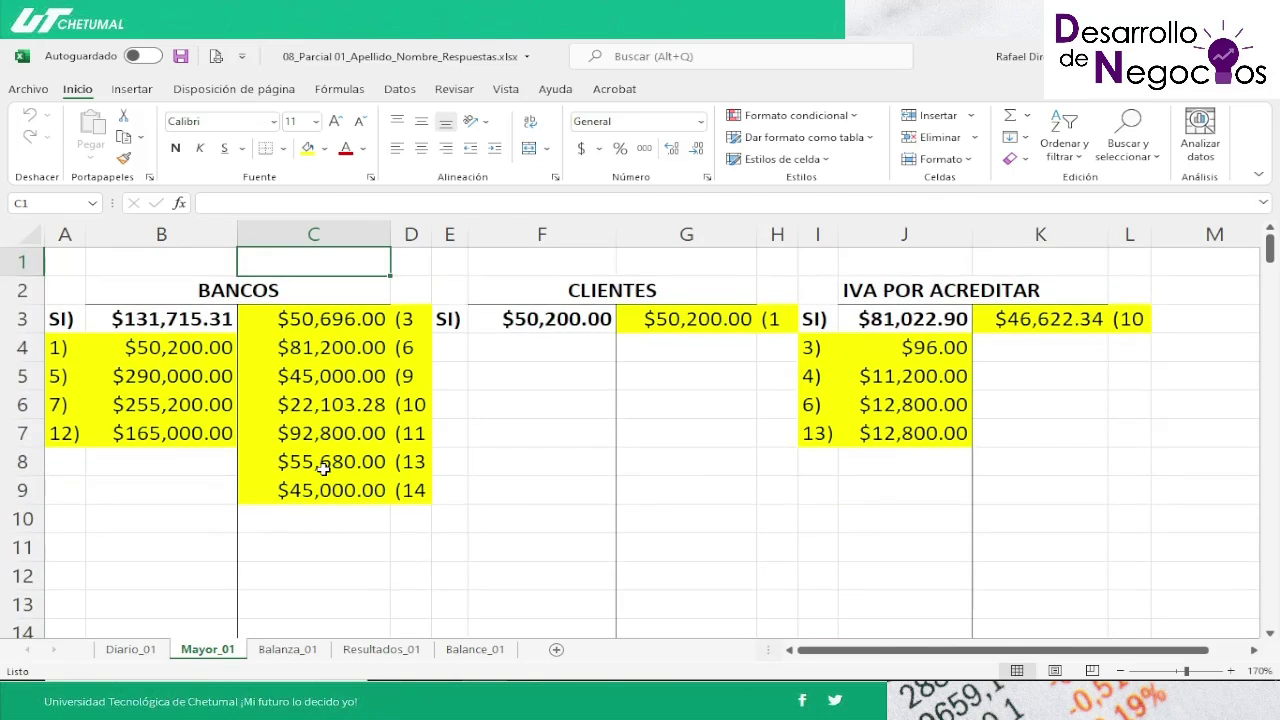
pyautogui.click(497, 330)
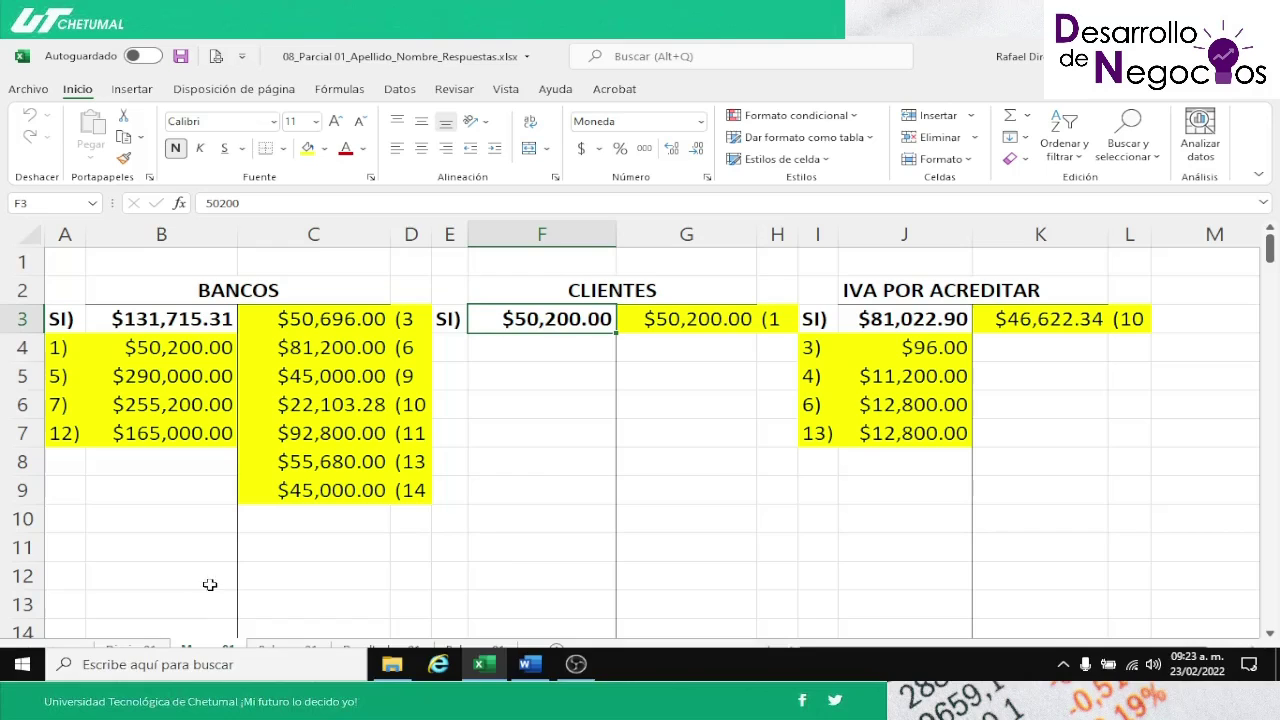
# Step: Review journal entry 1 on the Diario_01 sheet, including its charge, credit, description and supporting documentation
pyautogui.click(141, 652)
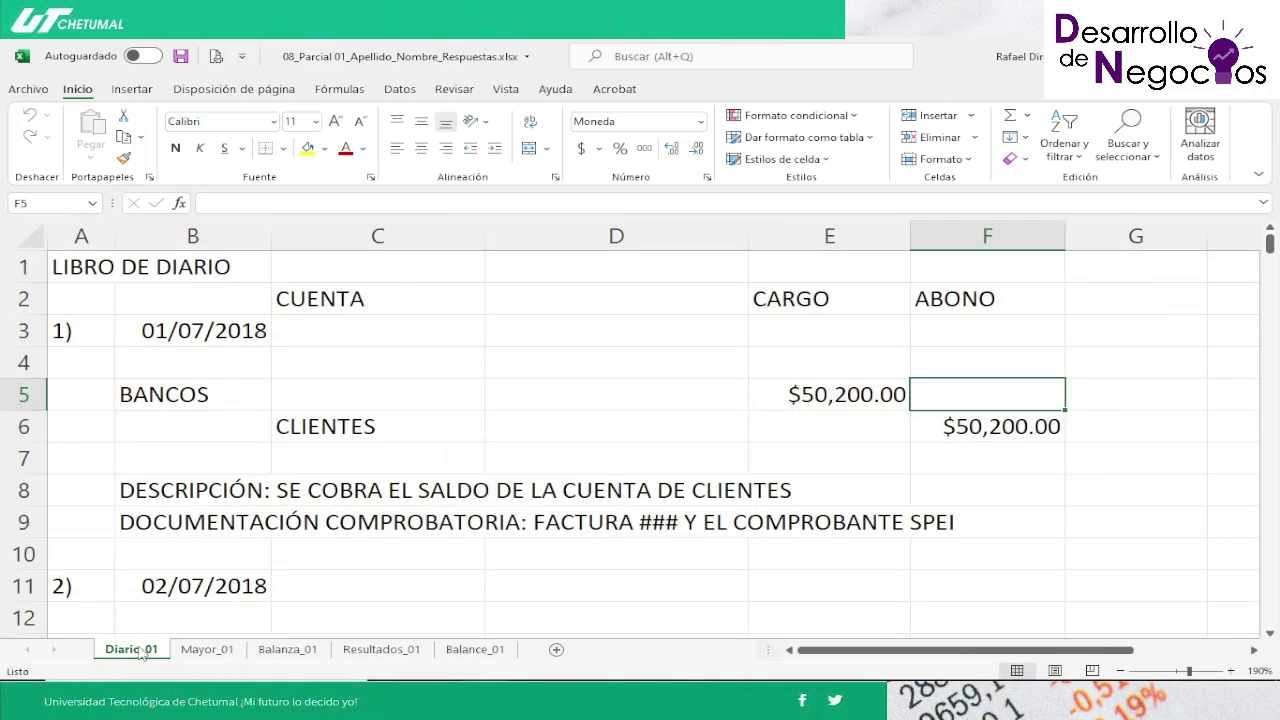
pyautogui.press('Left')
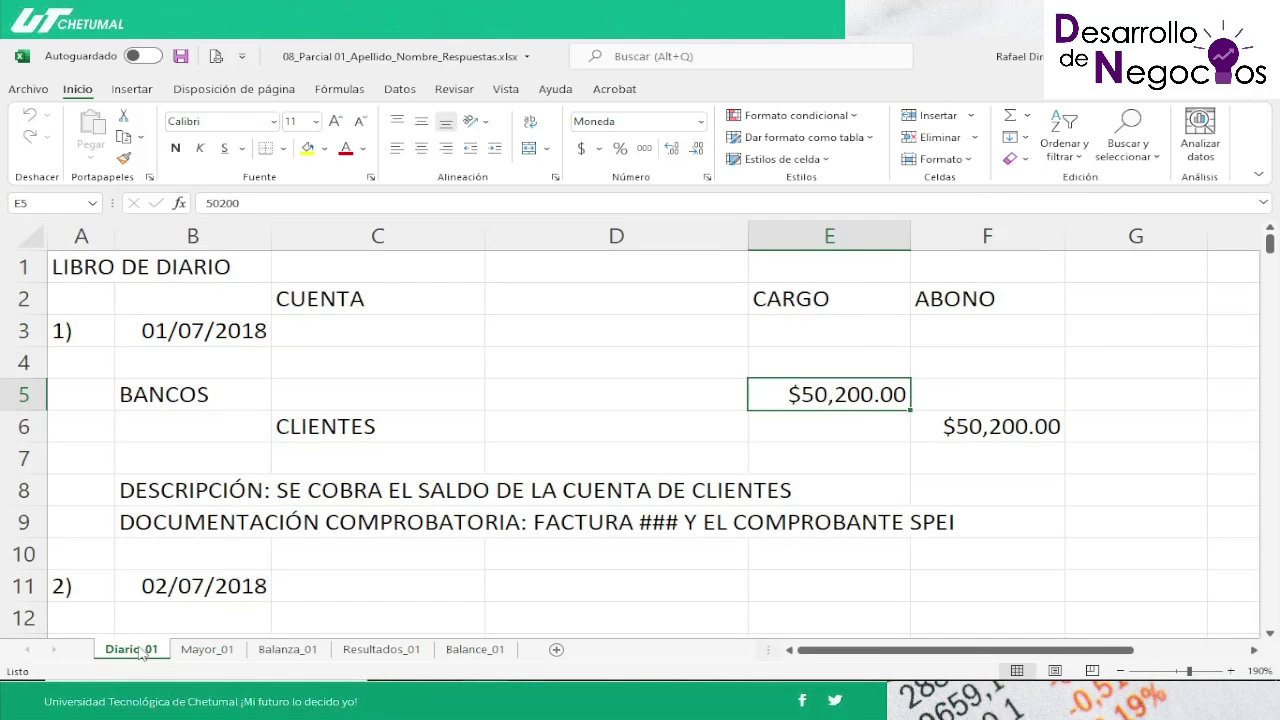
pyautogui.press('Down')
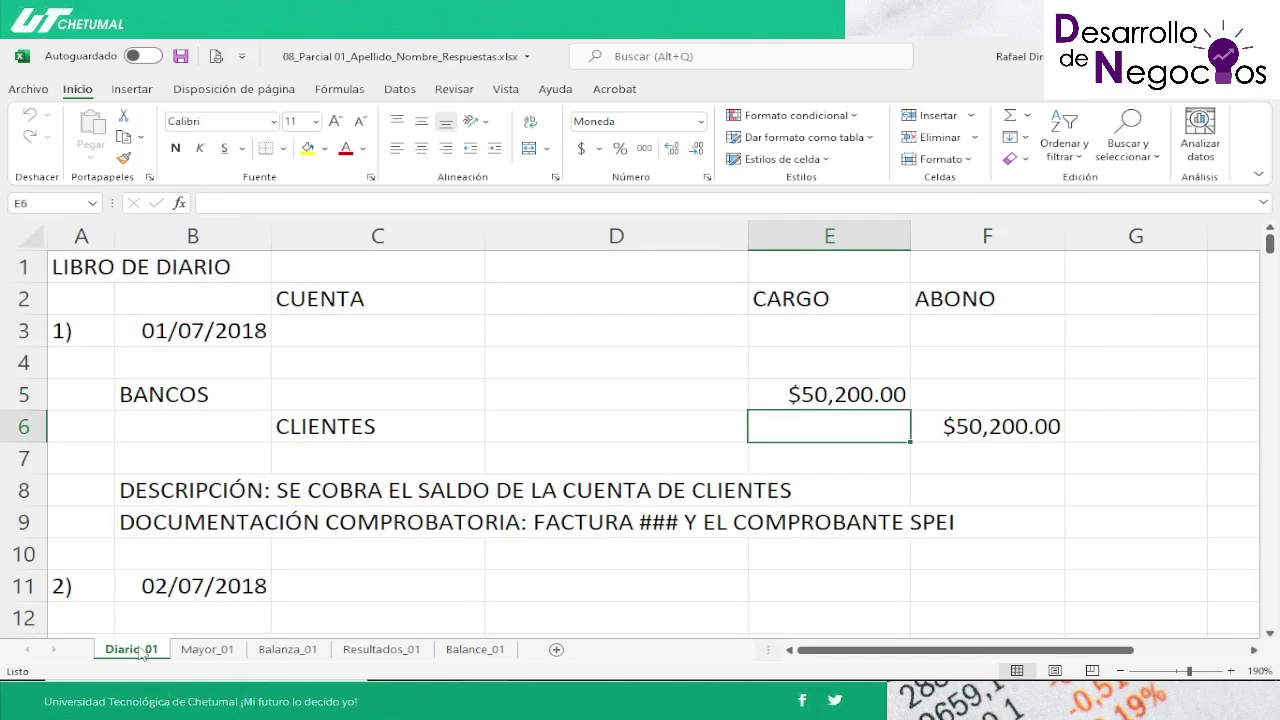
pyautogui.press('Right')
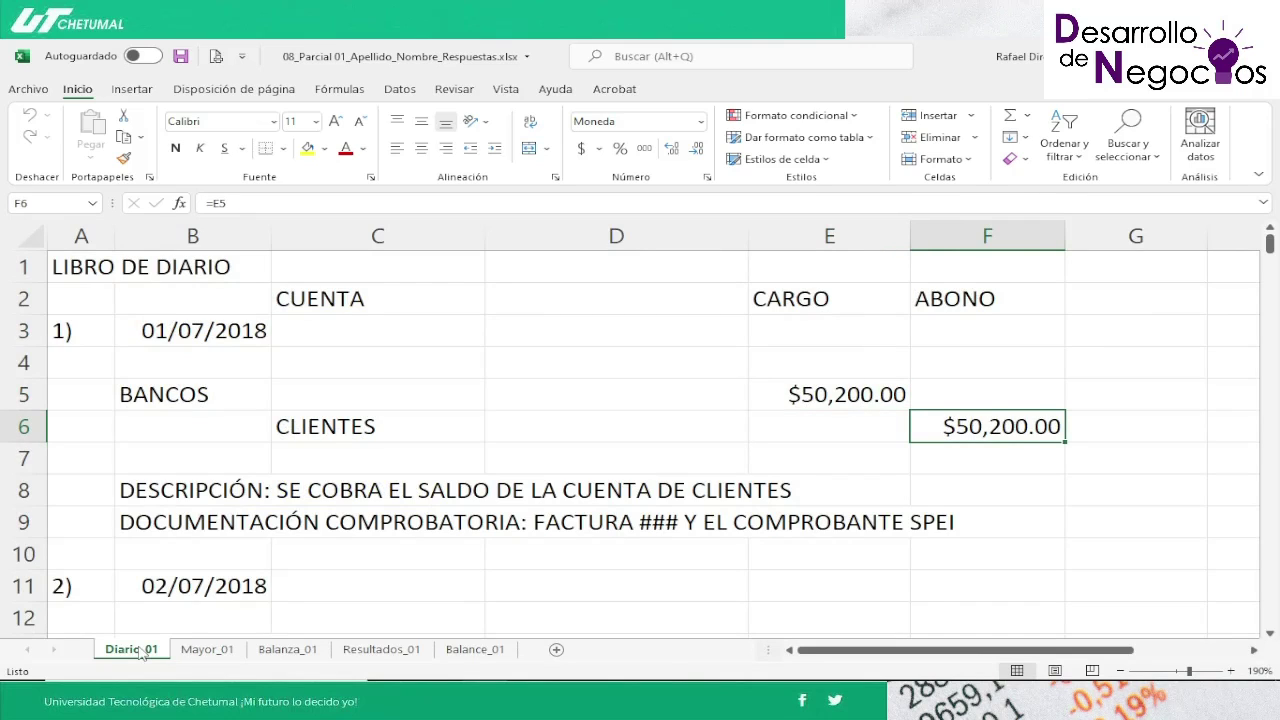
pyautogui.press('Down')
pyautogui.press('Down')
pyautogui.press('Left')
pyautogui.press('Left')
pyautogui.press('Left')
pyautogui.press('Left')
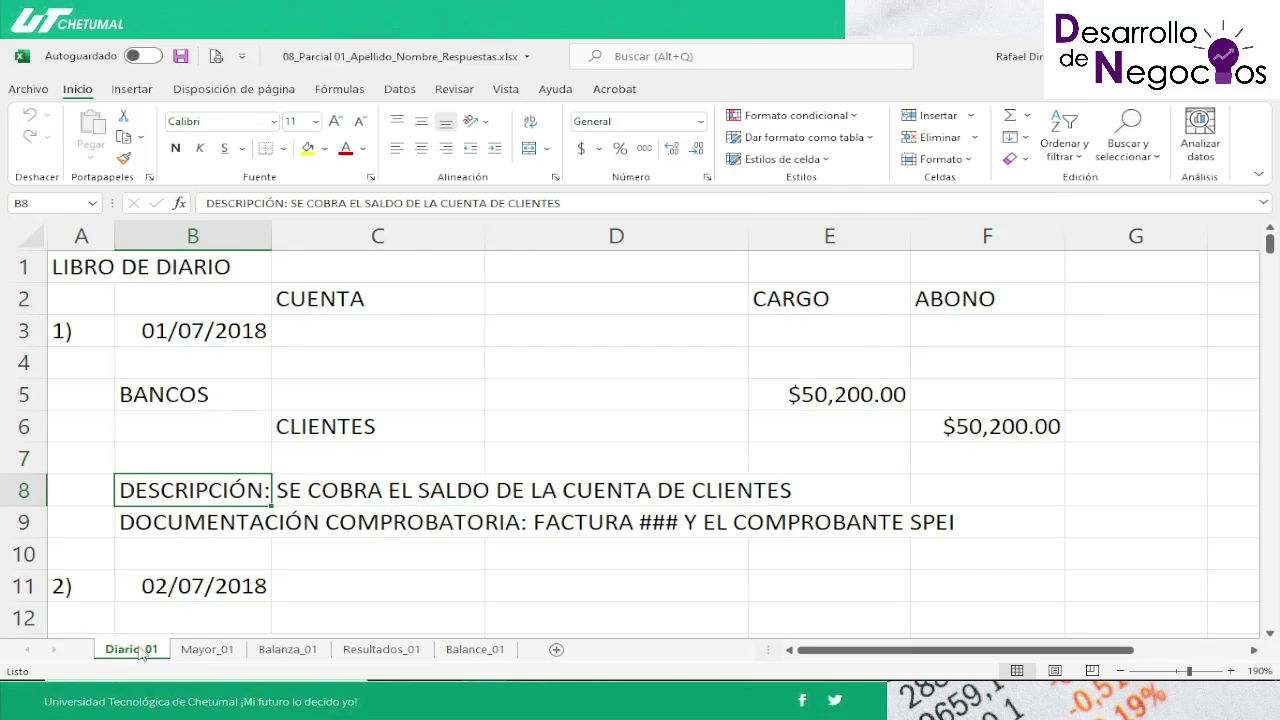
pyautogui.press('Down')
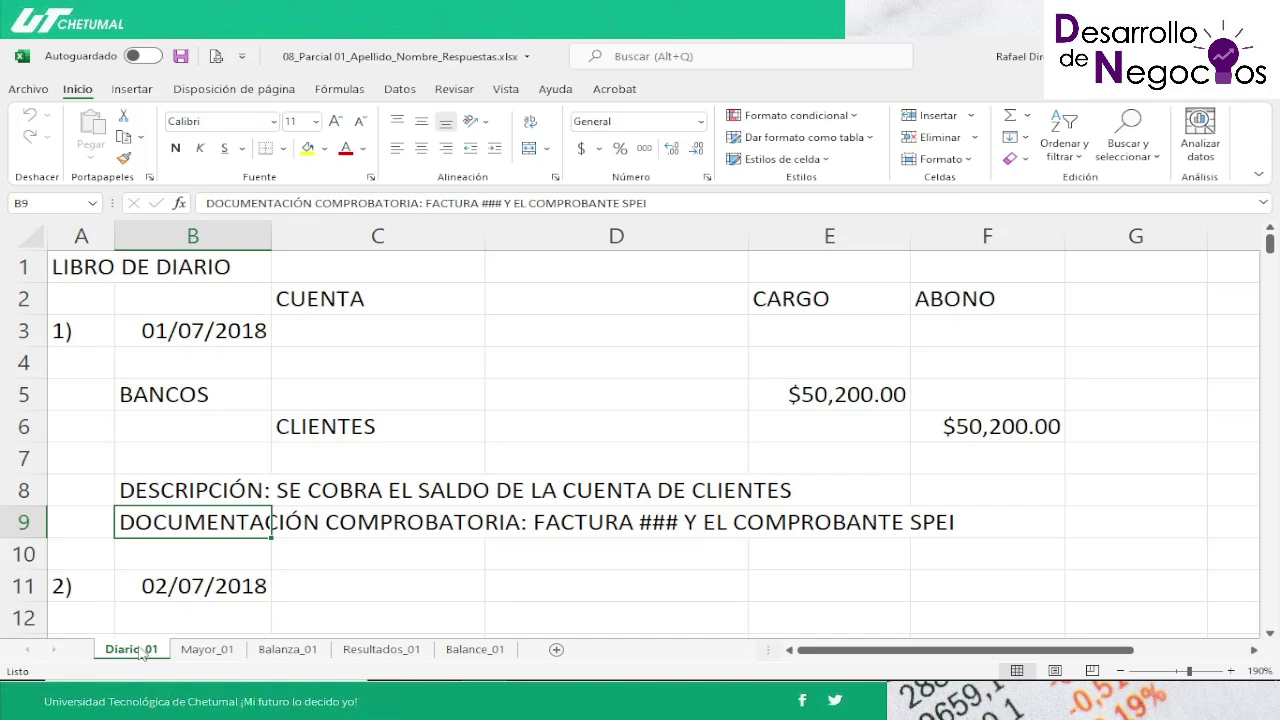
# Step: Examine how entry 1 is posted on the Mayor_01 sheet in Bancos (A4:B4) and Clientes (G3:H3)
pyautogui.click(207, 650)
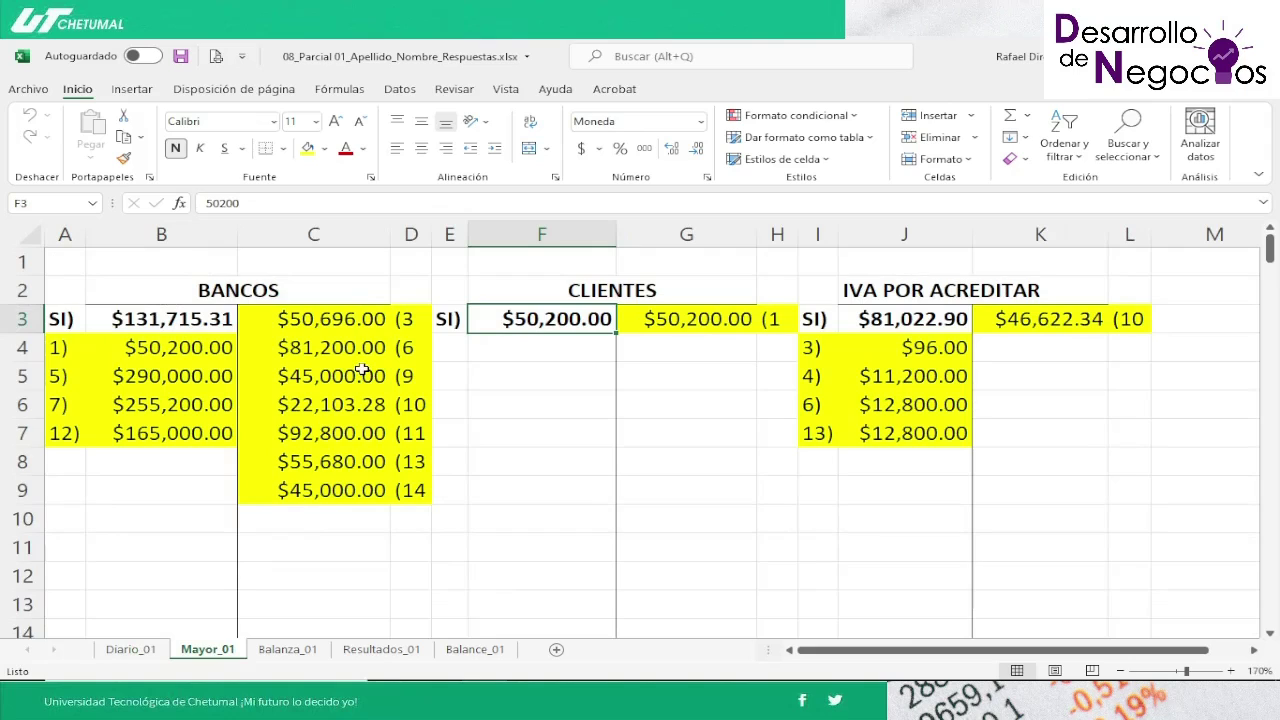
pyautogui.click(118, 357)
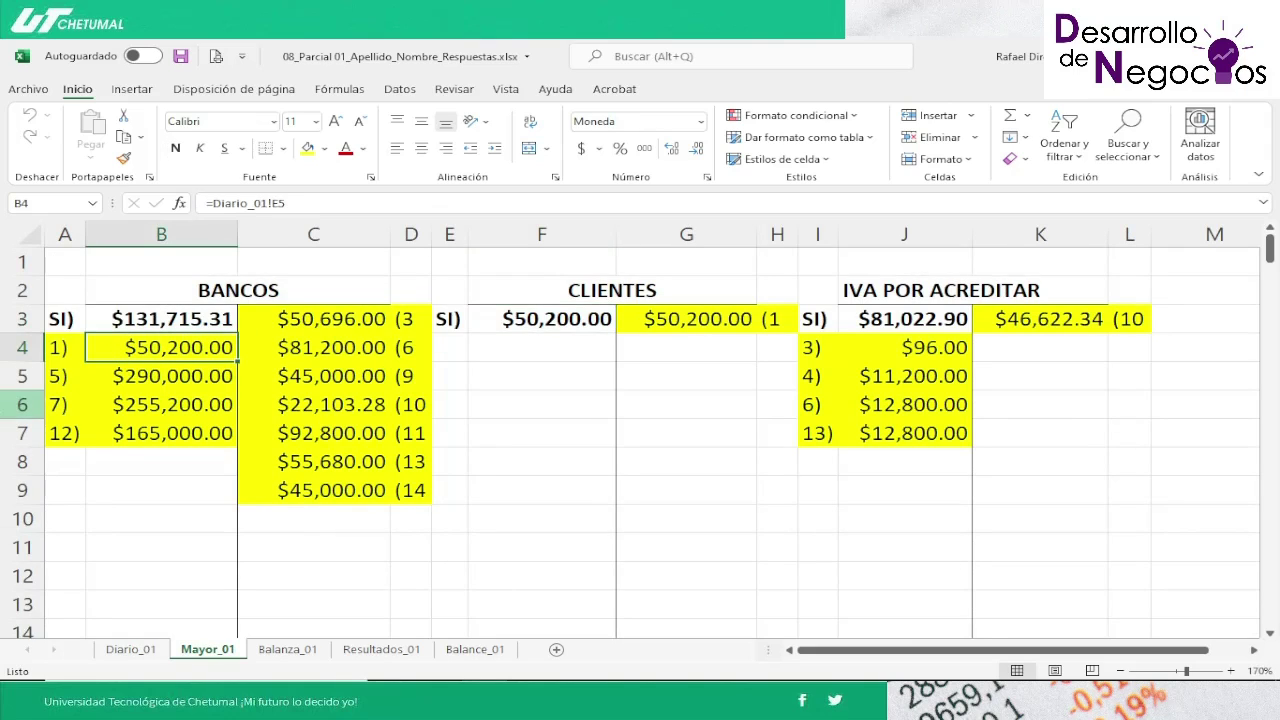
pyautogui.press('Left')
pyautogui.press('Right')
pyautogui.click(65, 347)
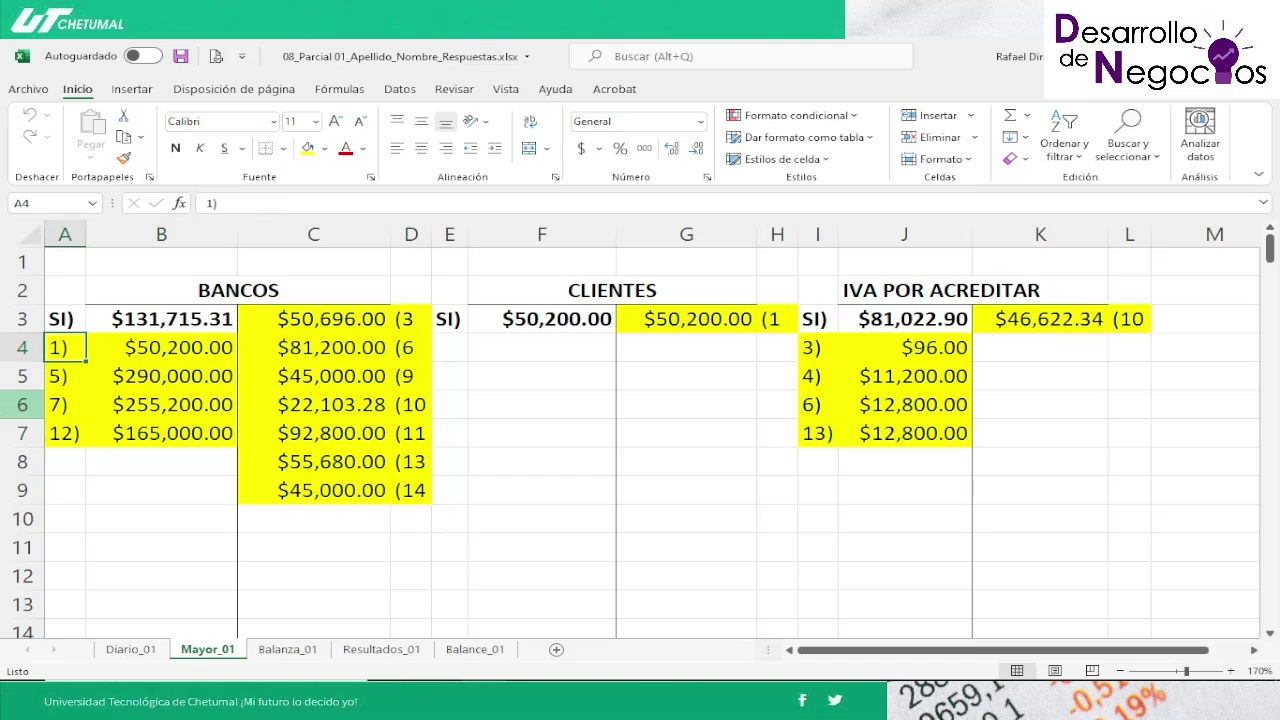
pyautogui.press('Right')
pyautogui.press('Right')
pyautogui.press('Right')
pyautogui.press('Right')
pyautogui.press('Right')
pyautogui.press('Right')
pyautogui.press('Right')
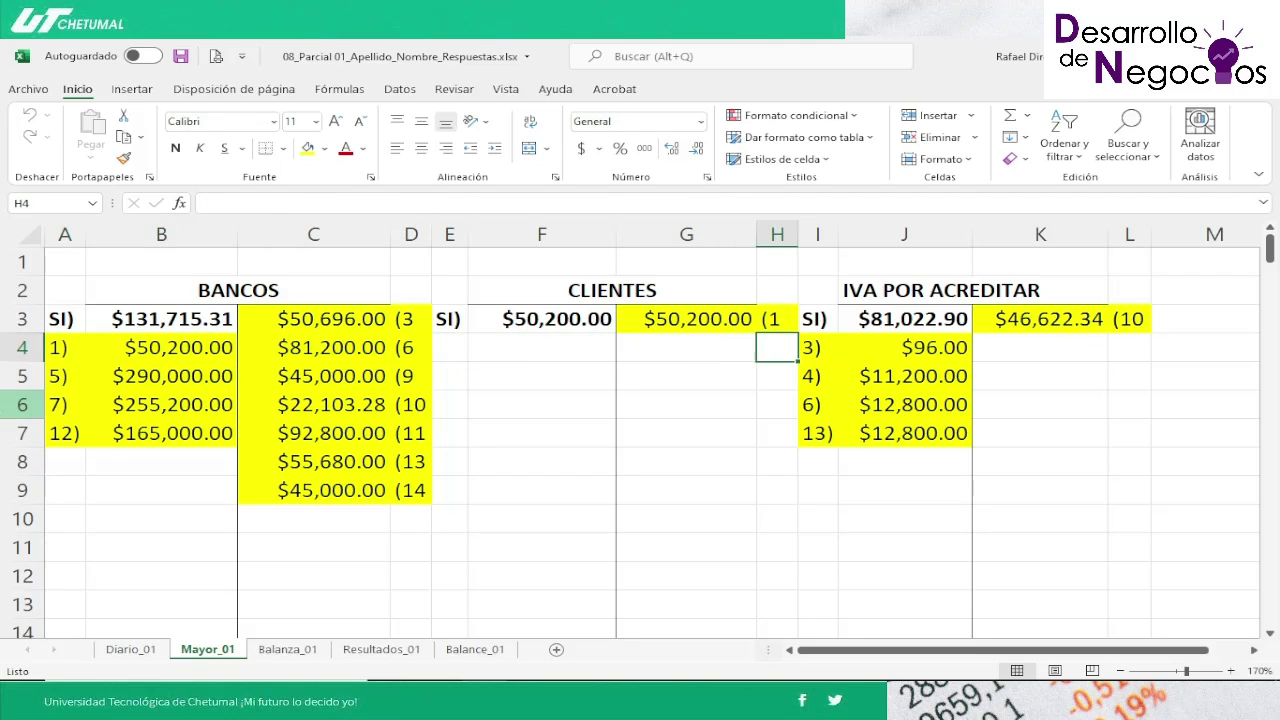
pyautogui.click(777, 318)
pyautogui.click(686, 318)
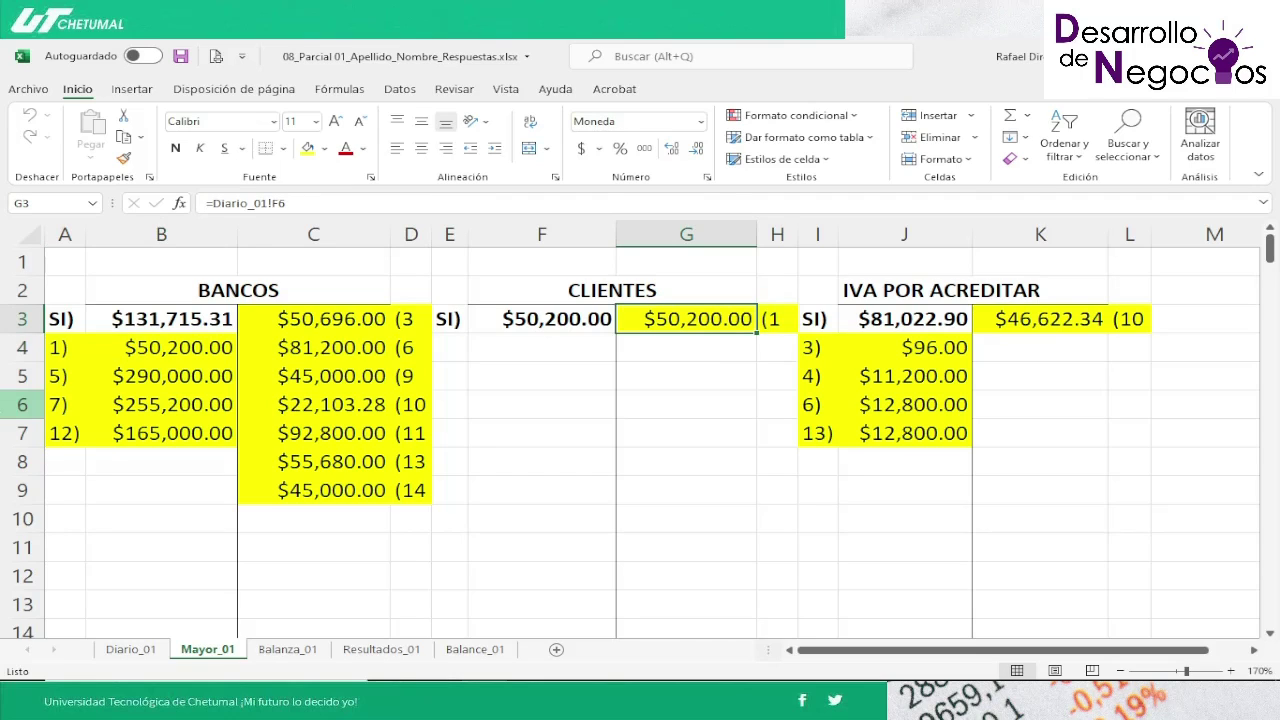
pyautogui.click(777, 318)
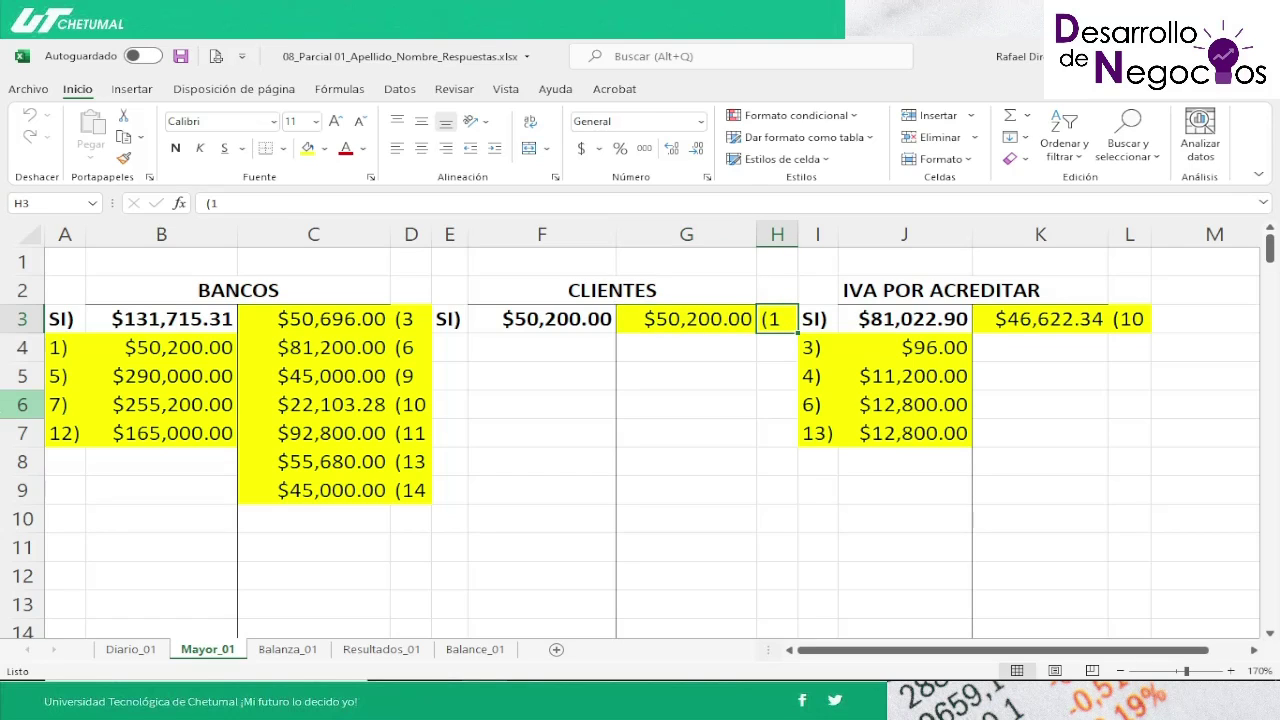
# Step: Remove the yellow fill from the Bancos credit postings and their reference numbers in C3:D9
pyautogui.press('Left')
pyautogui.press('Left')
pyautogui.press('Left')
pyautogui.press('Left')
pyautogui.press('Left')
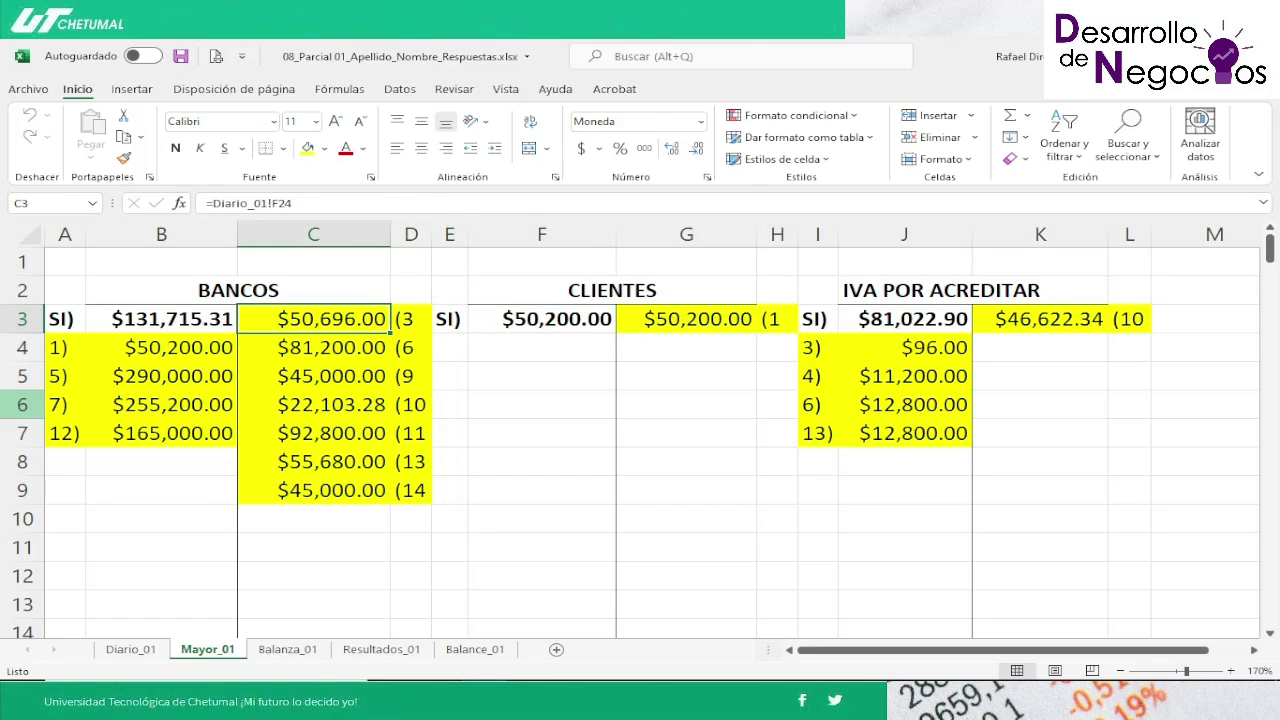
pyautogui.hotkey('shift', 'Right')
pyautogui.hotkey('shift', 'Down')
pyautogui.hotkey('shift', 'Down')
pyautogui.hotkey('shift', 'Down')
pyautogui.hotkey('shift', 'Down')
pyautogui.hotkey('shift', 'Down')
pyautogui.hotkey('shift', 'Down')
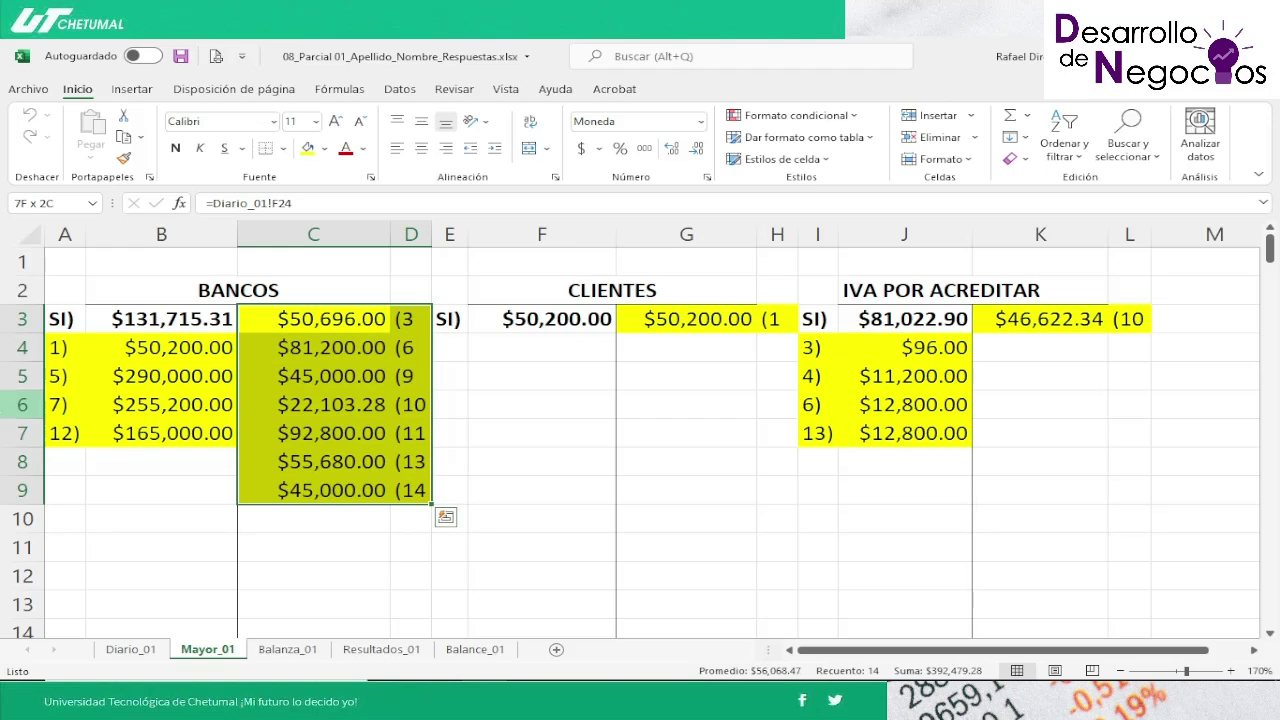
pyautogui.click(325, 150)
pyautogui.click(345, 335)
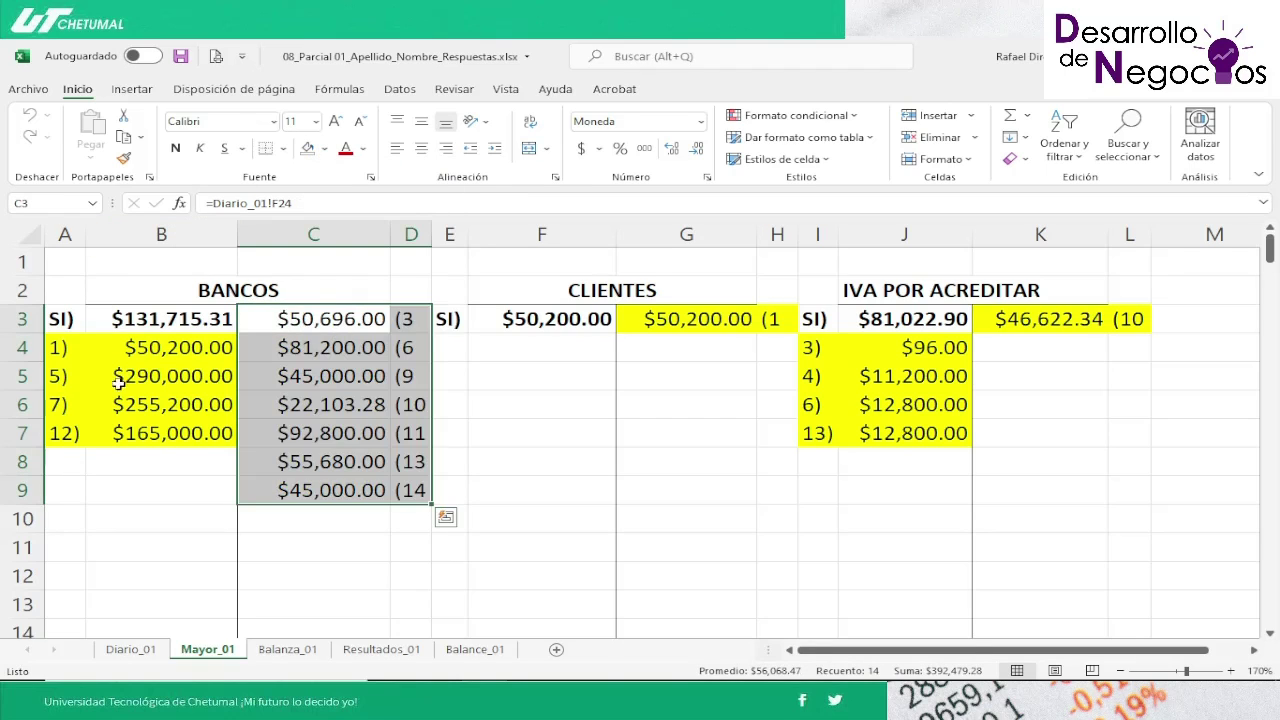
# Step: Remove the yellow fill from the Bancos charges for entries 5, 7 and 12 in A5:B7
pyautogui.click(73, 379)
pyautogui.hotkey('shift', 'Right')
pyautogui.hotkey('shift', 'Down')
pyautogui.hotkey('shift', 'Down')
pyautogui.hotkey('shift', 'Down')
pyautogui.hotkey('shift', 'Down')
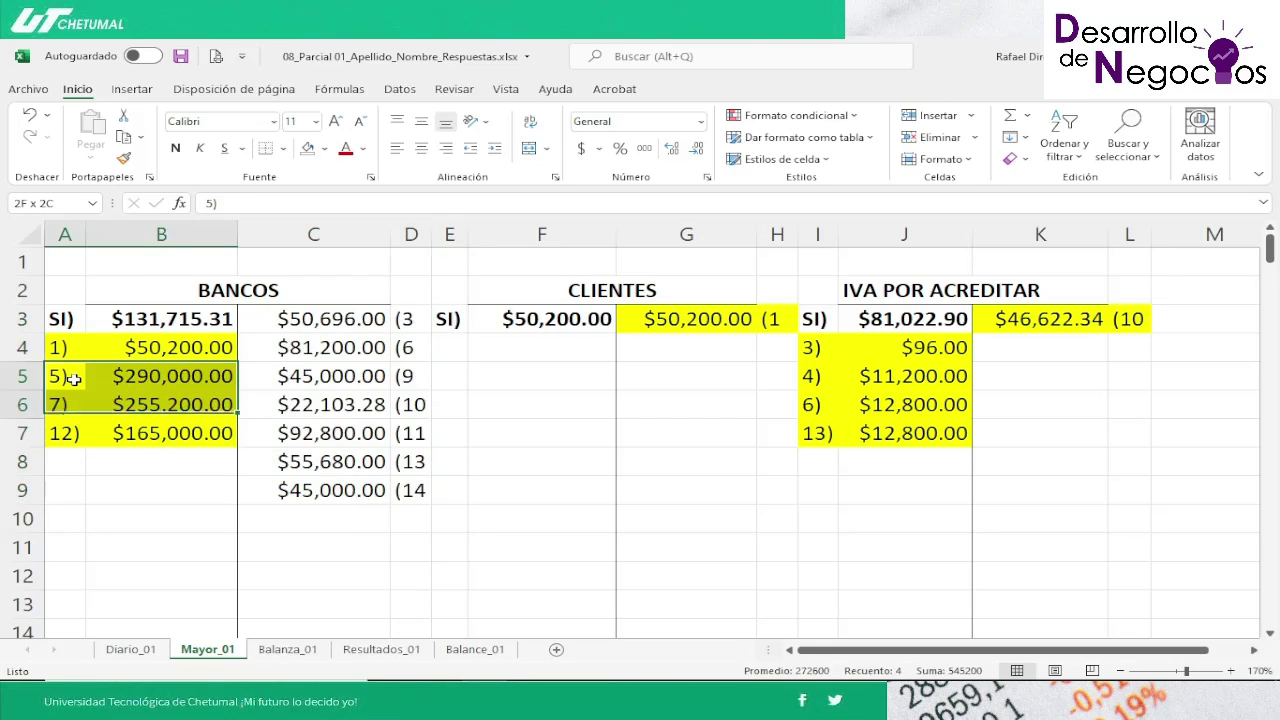
pyautogui.hotkey('shift', 'Up')
pyautogui.hotkey('shift', 'Up')
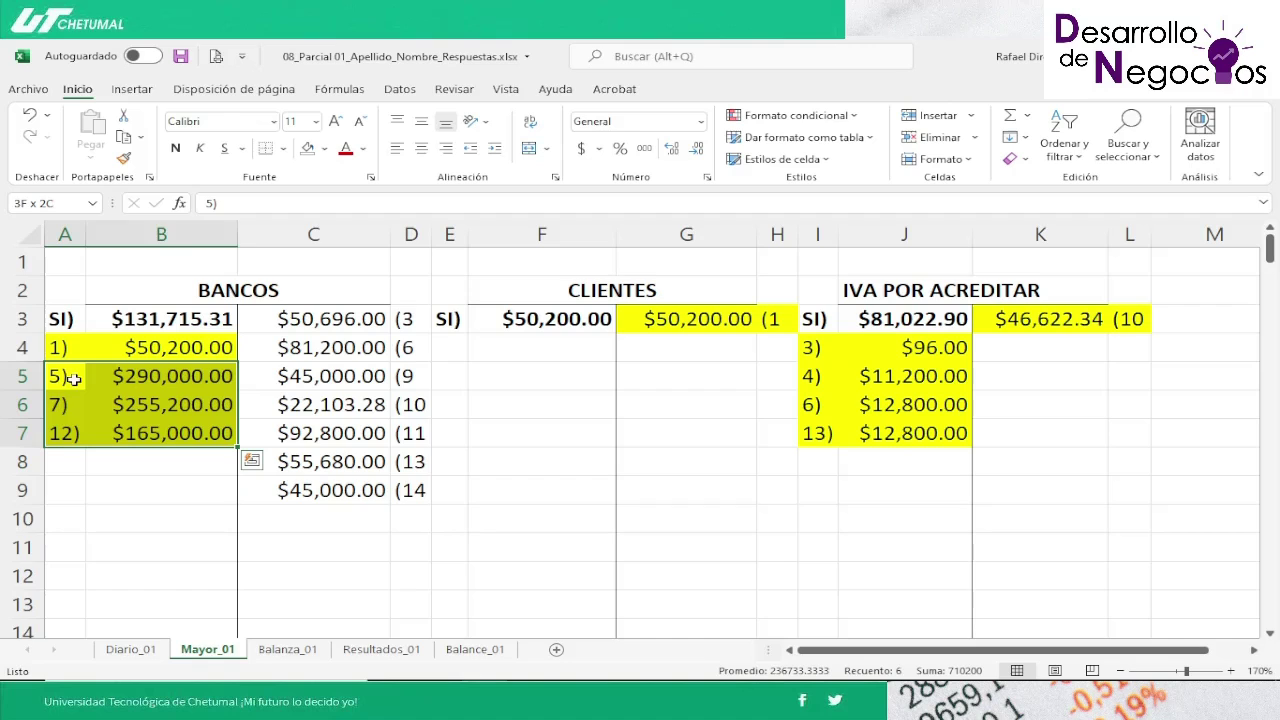
pyautogui.click(307, 149)
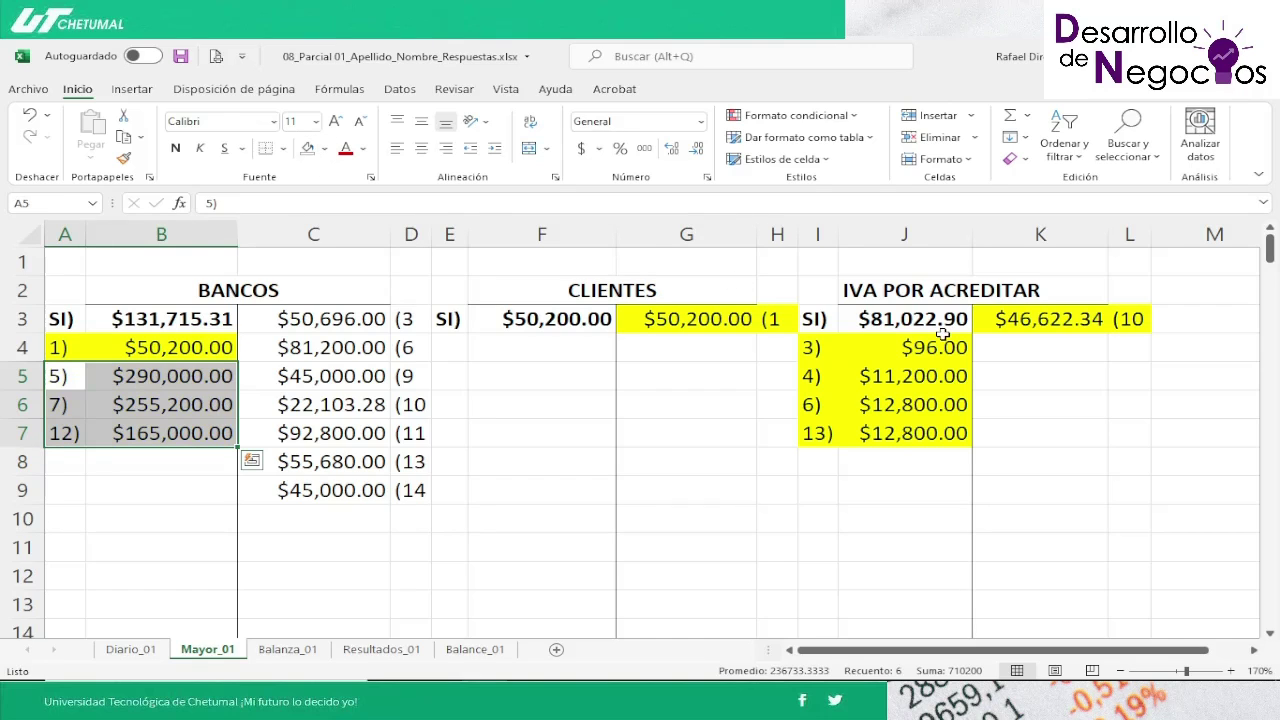
# Step: Remove the yellow fill from range I4:L7 in the IVA por acreditar account, covering entries 3, 4, 6 and 13
pyautogui.click(877, 353)
pyautogui.press('Left')
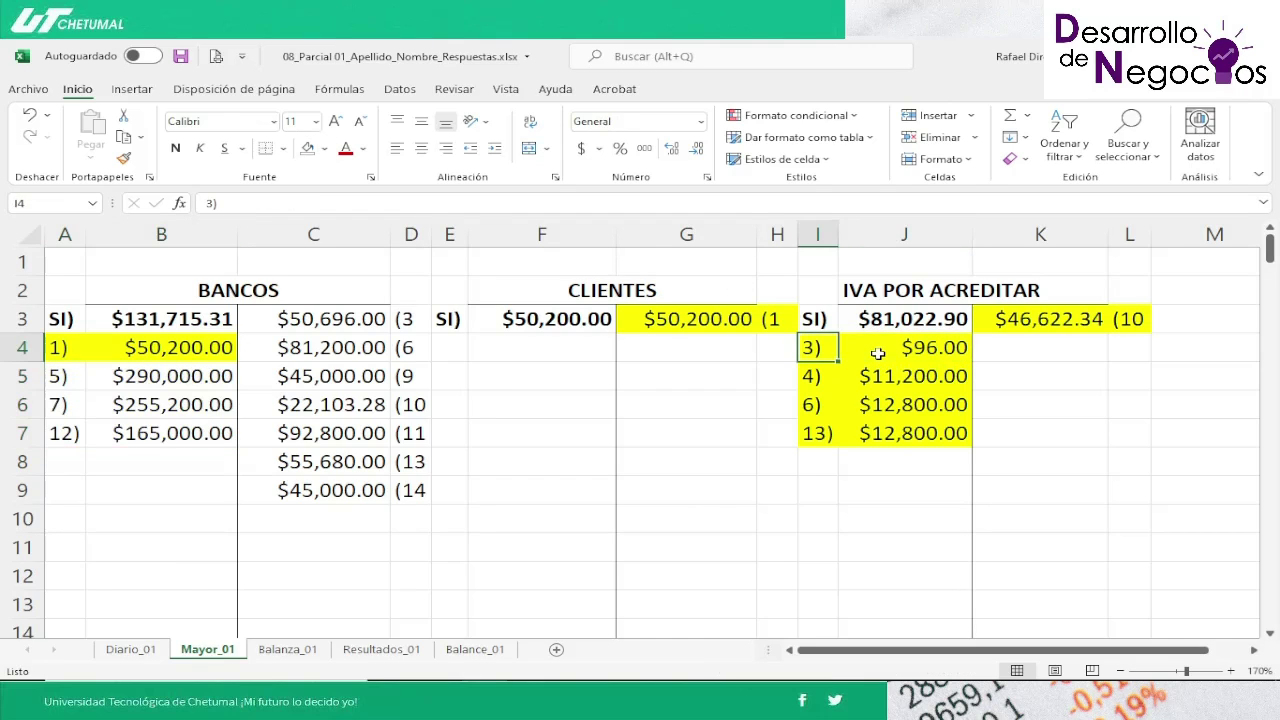
pyautogui.hotkey('shift', 'Right')
pyautogui.hotkey('shift', 'Right')
pyautogui.hotkey('shift', 'Right')
pyautogui.hotkey('shift', 'Down')
pyautogui.hotkey('shift', 'Down')
pyautogui.hotkey('shift', 'Down')
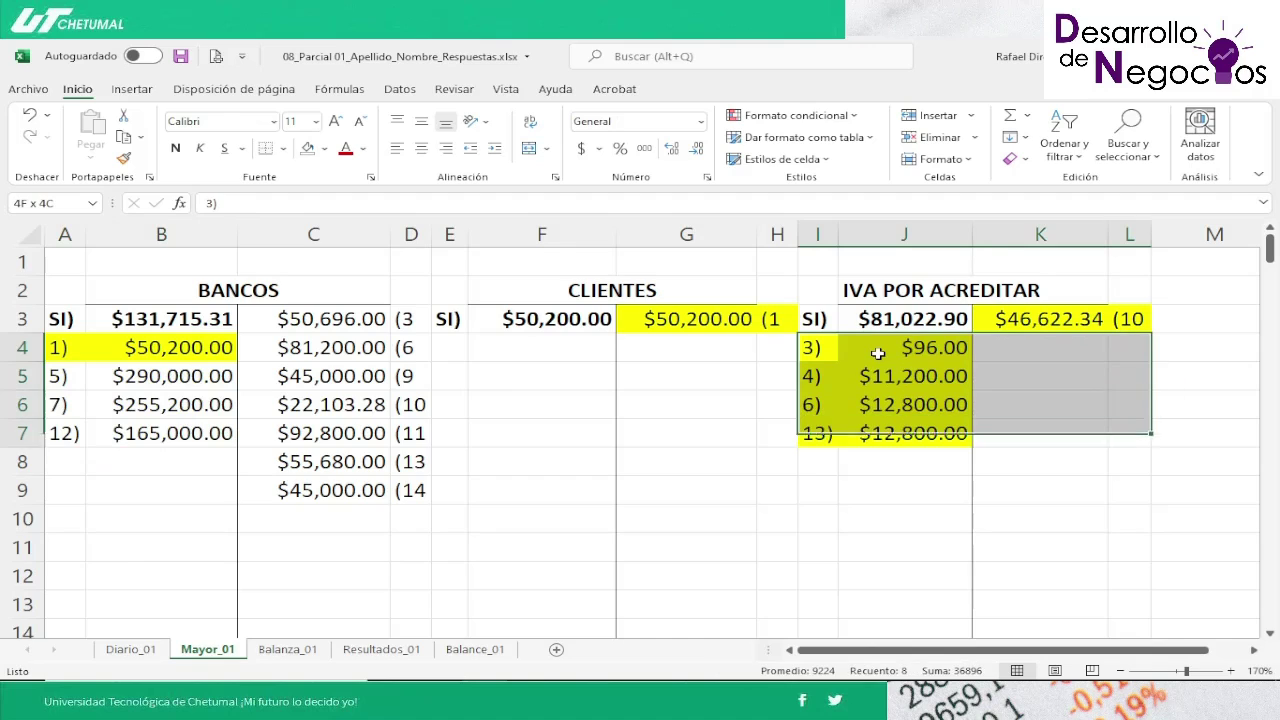
pyautogui.click(307, 152)
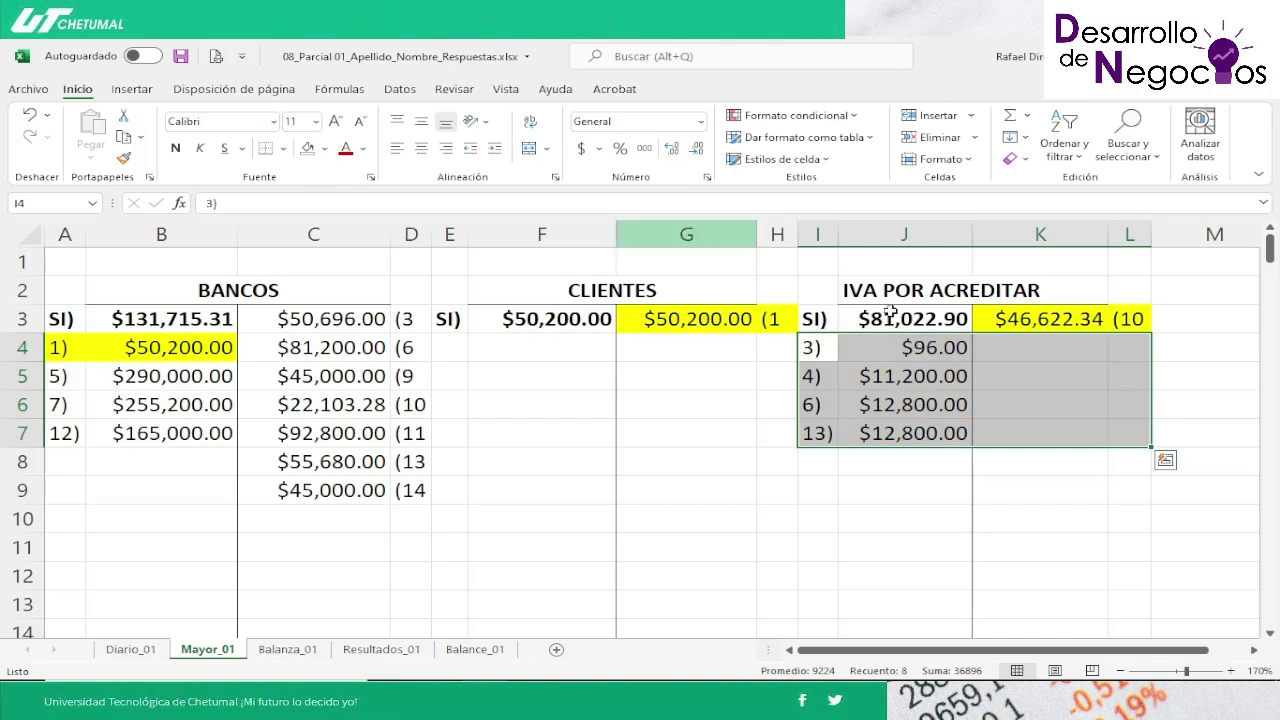
# Step: Remove the yellow fill from entry 10's credit posting in K3:L3 of the IVA por acreditar account
pyautogui.click(1055, 319)
pyautogui.hotkey('shift', 'Right')
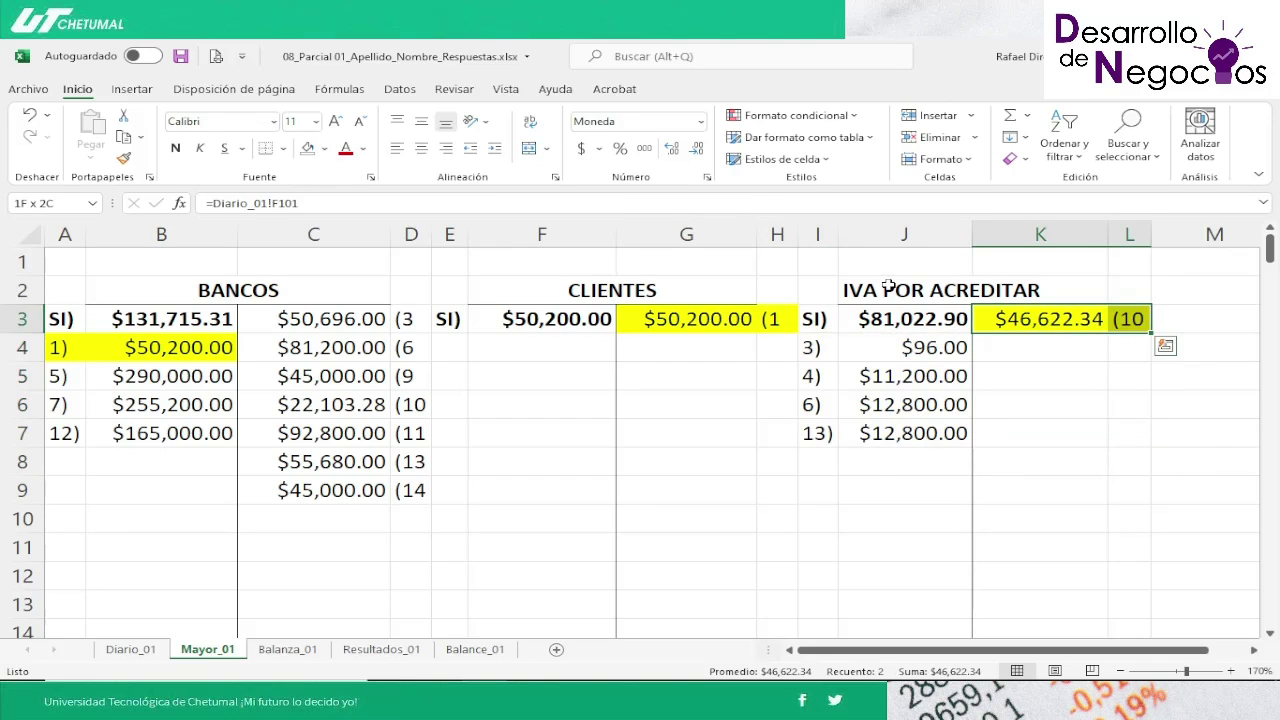
pyautogui.click(308, 149)
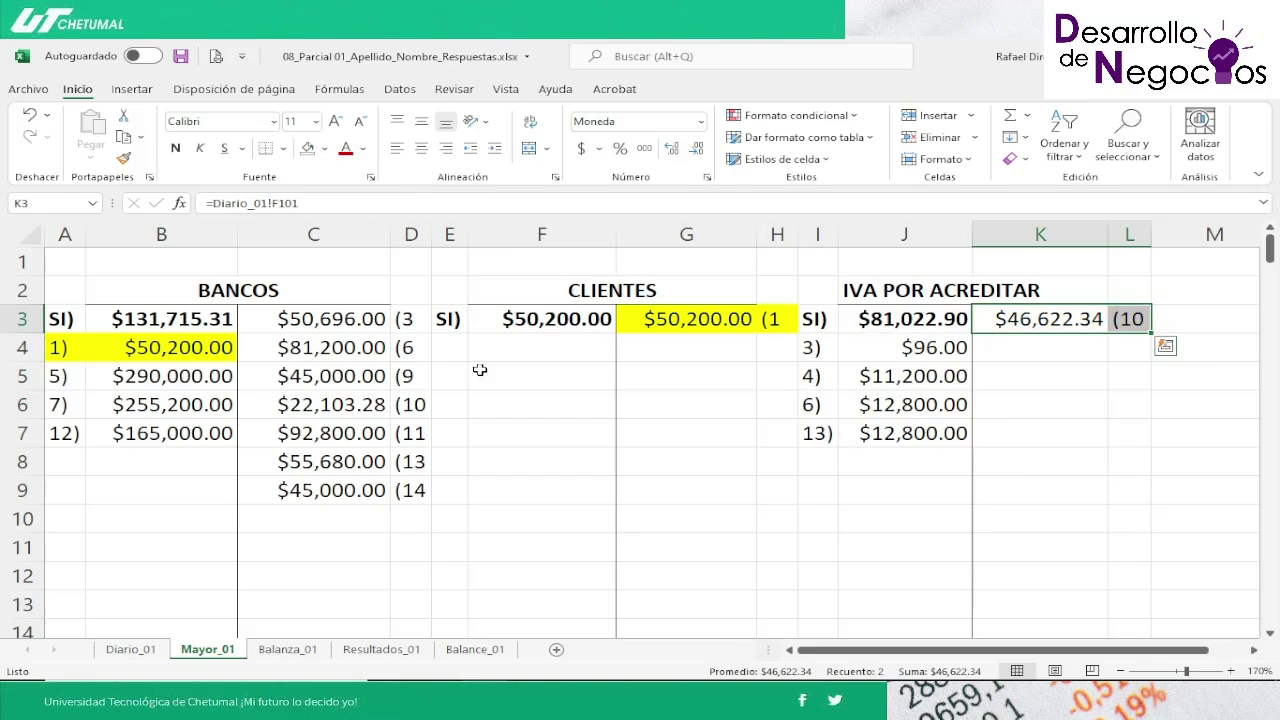
pyautogui.click(484, 398)
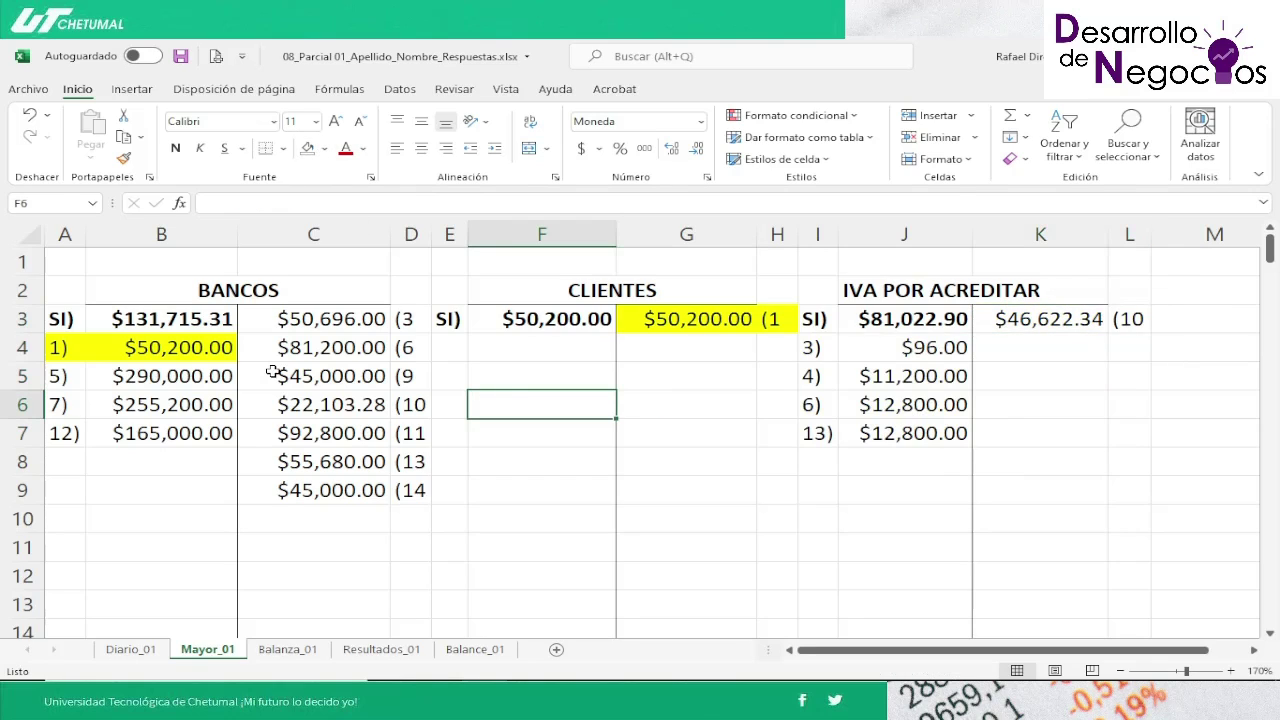
# Step: Check journal entry 2 on the Diario_01 sheet against the exam's July transaction list in Word, and return to the workbook
pyautogui.click(109, 343)
pyautogui.press('Left')
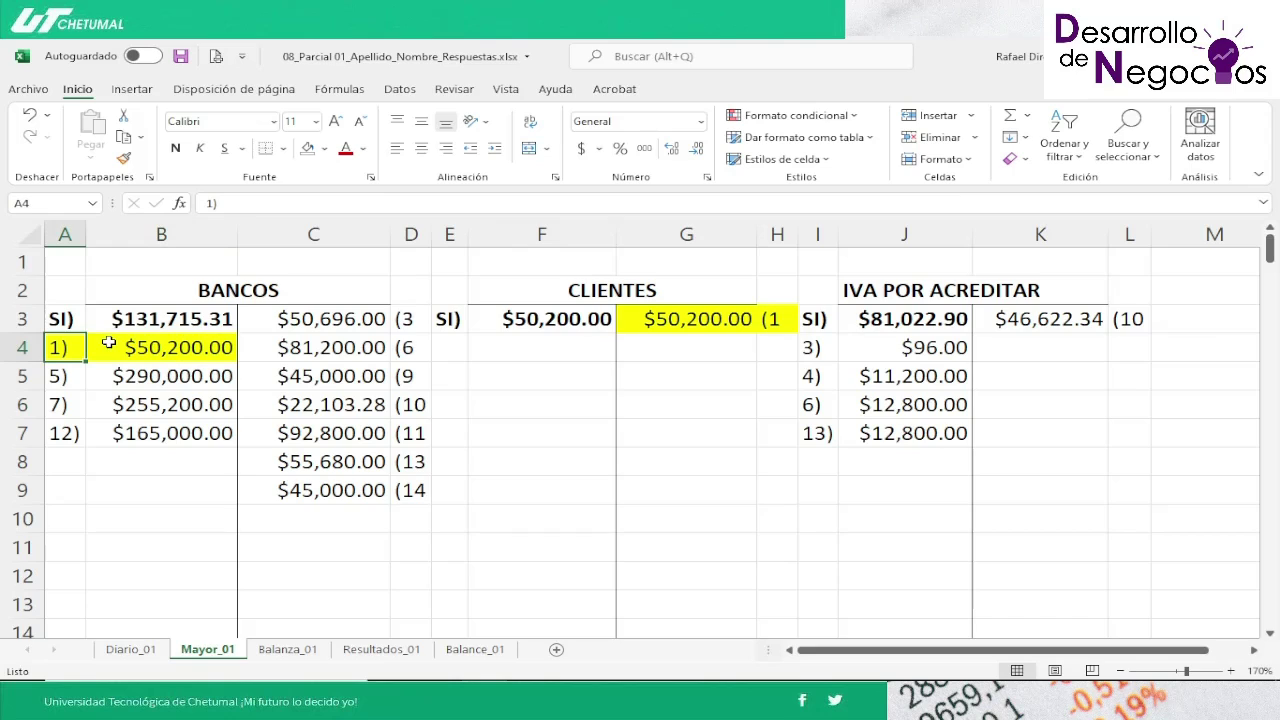
pyautogui.click(134, 652)
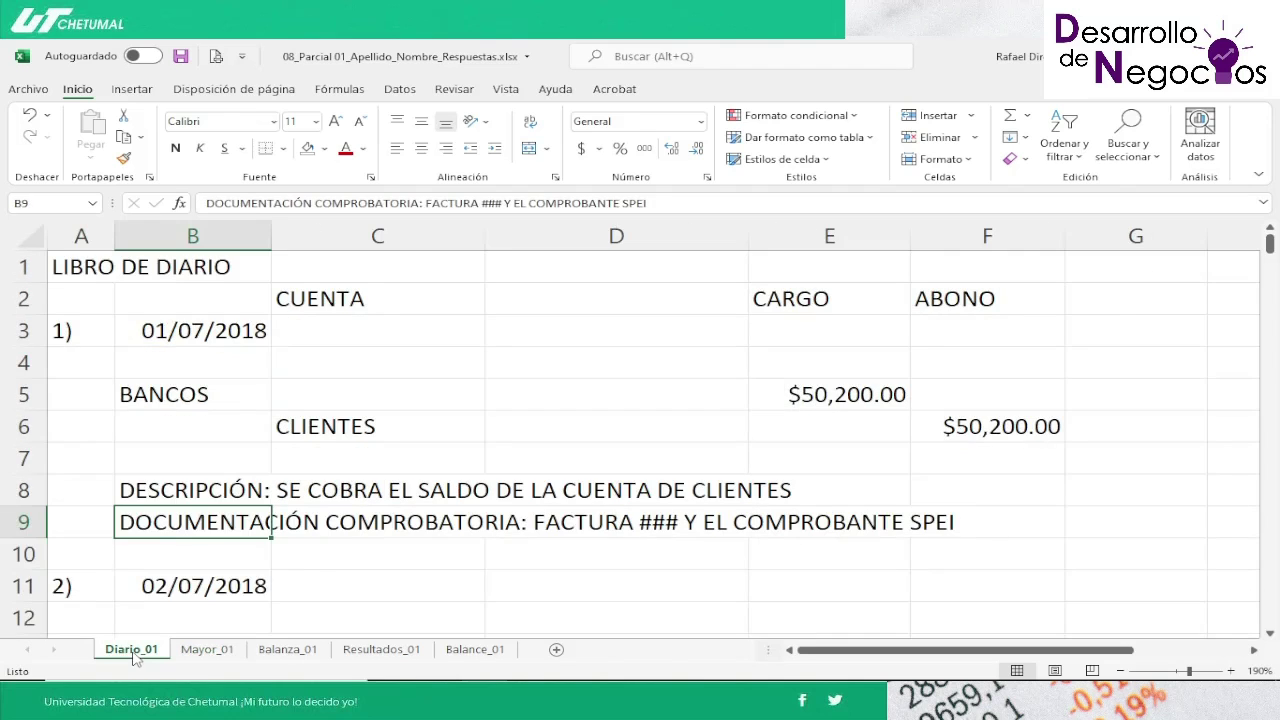
pyautogui.press('Down')
pyautogui.press('Down')
pyautogui.press('Down')
pyautogui.press('Down')
pyautogui.press('Down')
pyautogui.press('Down')
pyautogui.press('Down')
pyautogui.press('Down')
pyautogui.press('Down')
pyautogui.press('Down')
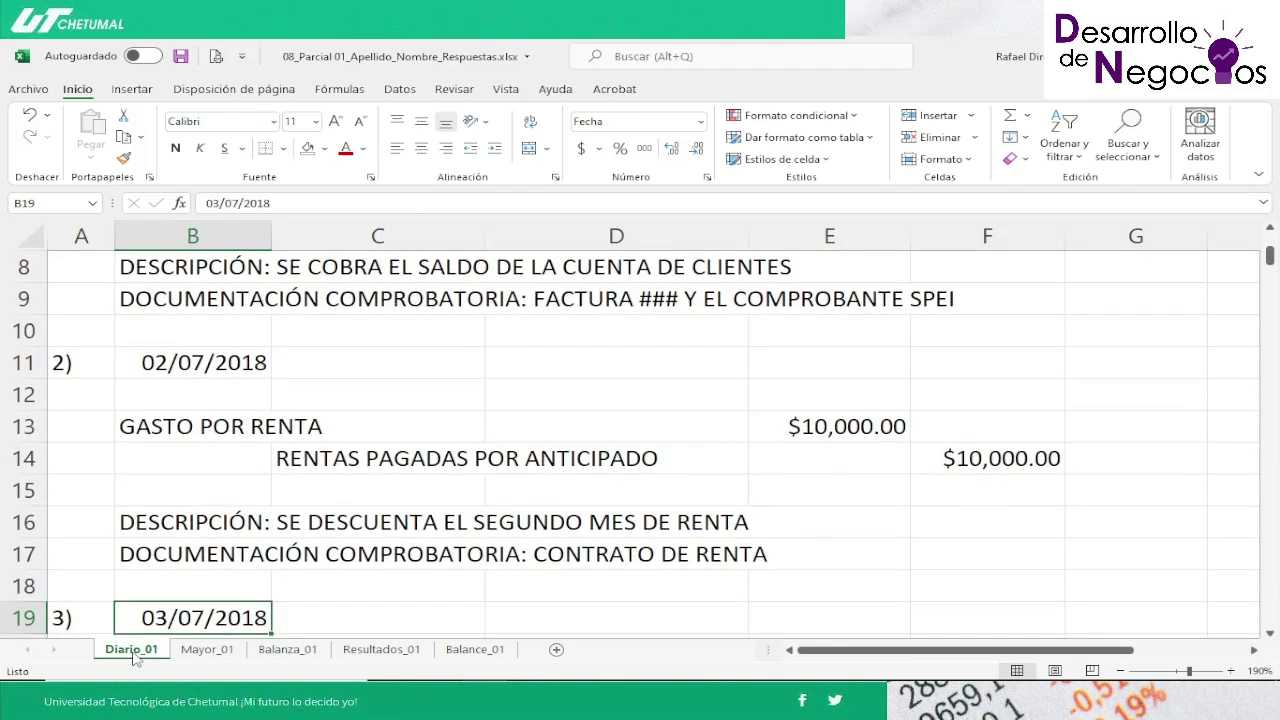
pyautogui.press('Up')
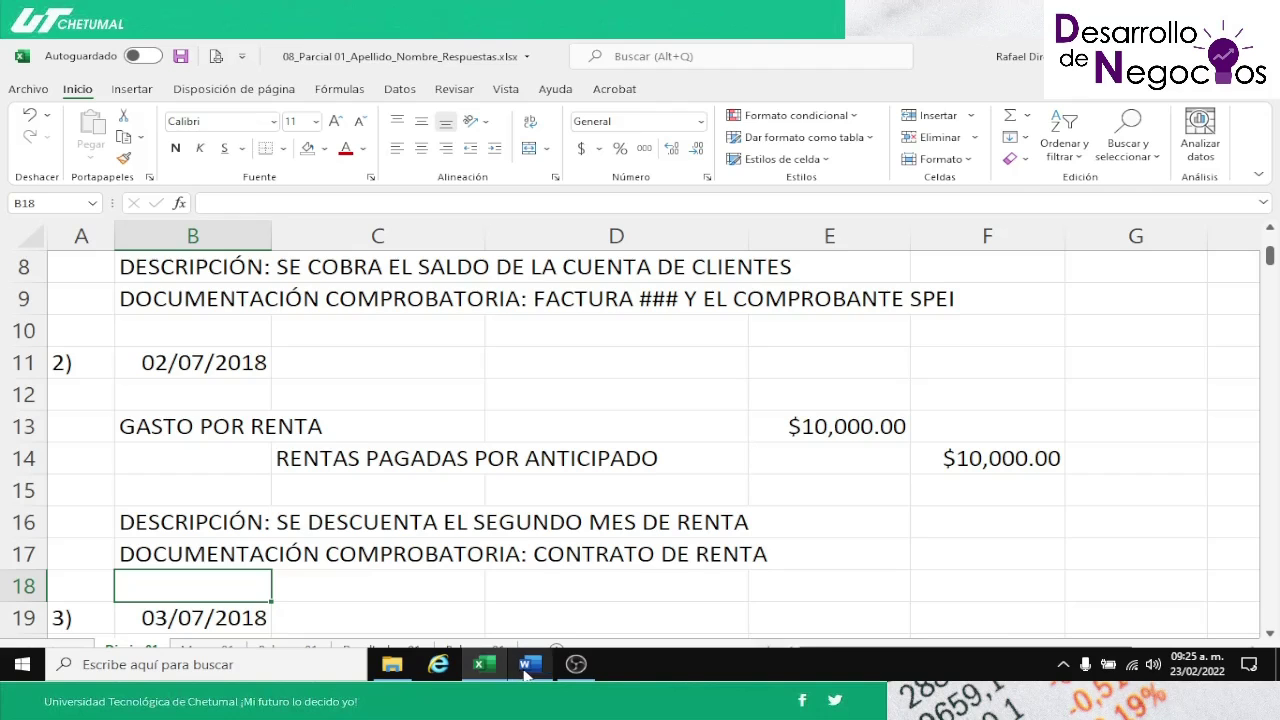
pyautogui.click(530, 666)
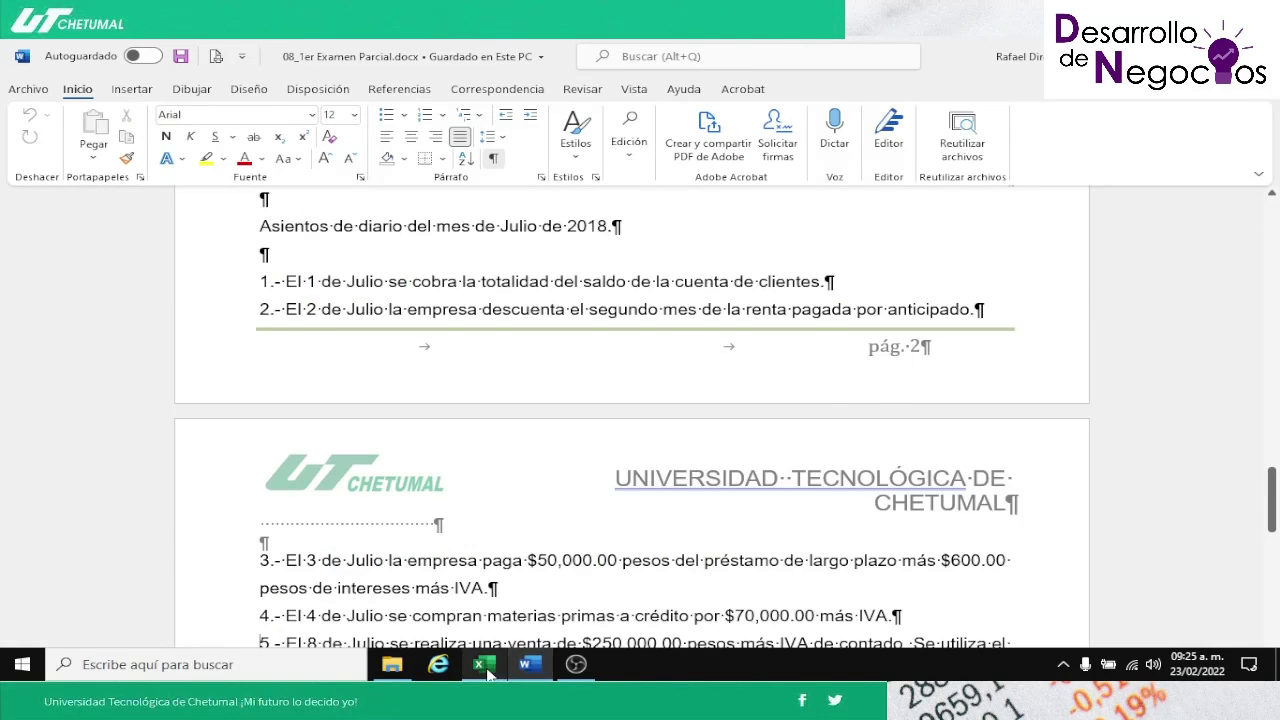
pyautogui.click(484, 666)
pyautogui.press('Down')
pyautogui.press('Down')
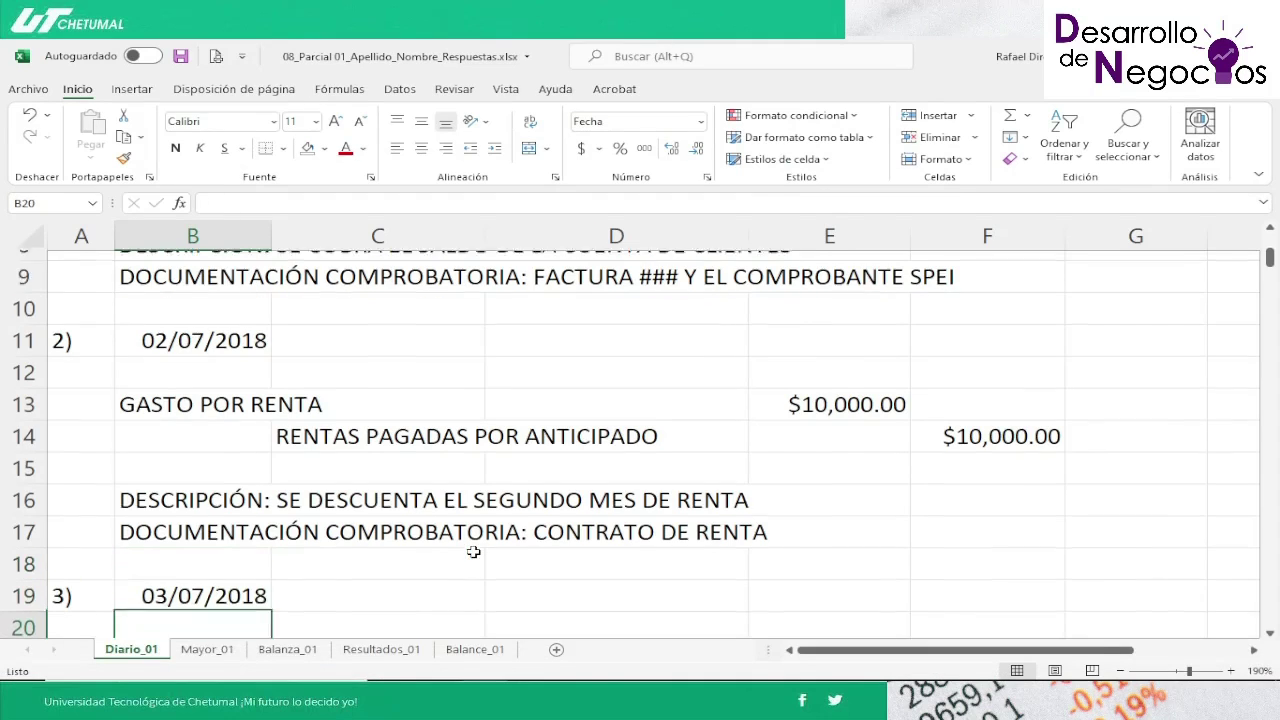
# Step: Review journal entry 2's charged and credited accounts, description and supporting documentation in rows 13 to 17
pyautogui.press('Up')
pyautogui.press('Up')
pyautogui.press('Up')
pyautogui.press('Up')
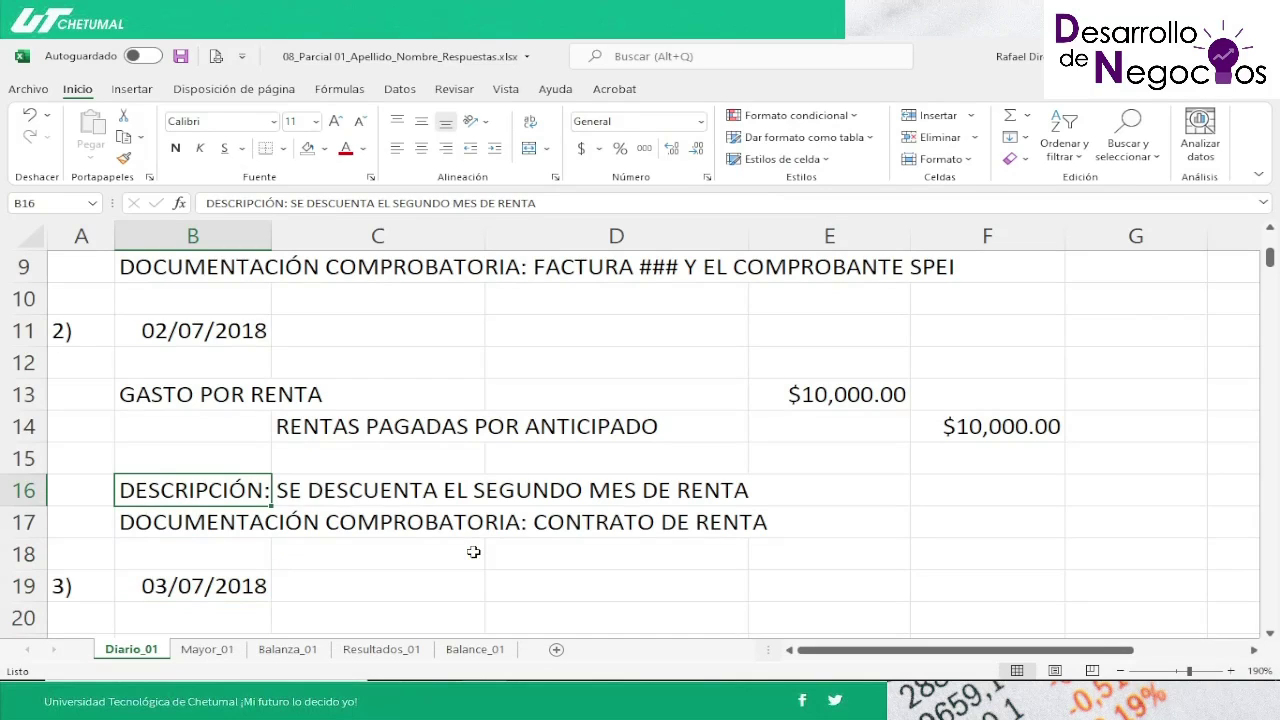
pyautogui.press('Down')
pyautogui.press('Up')
pyautogui.press('Up')
pyautogui.press('Up')
pyautogui.press('Up')
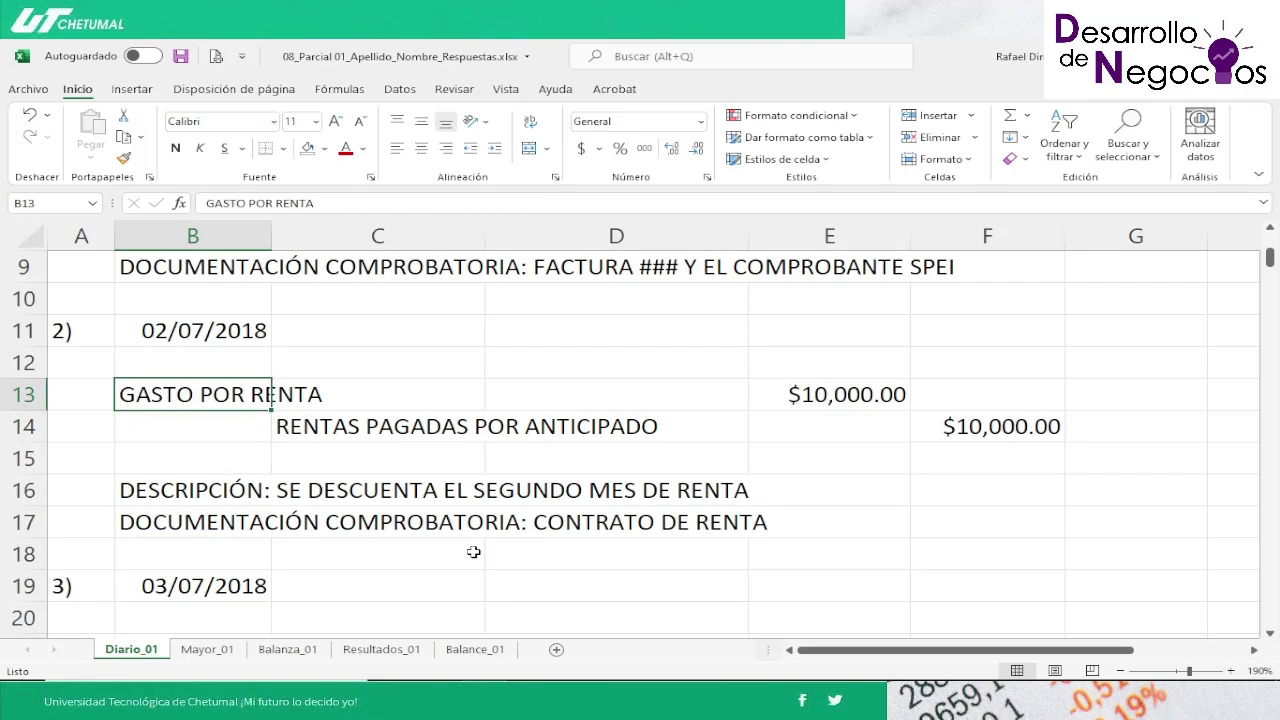
pyautogui.press('Down')
pyautogui.press('Right')
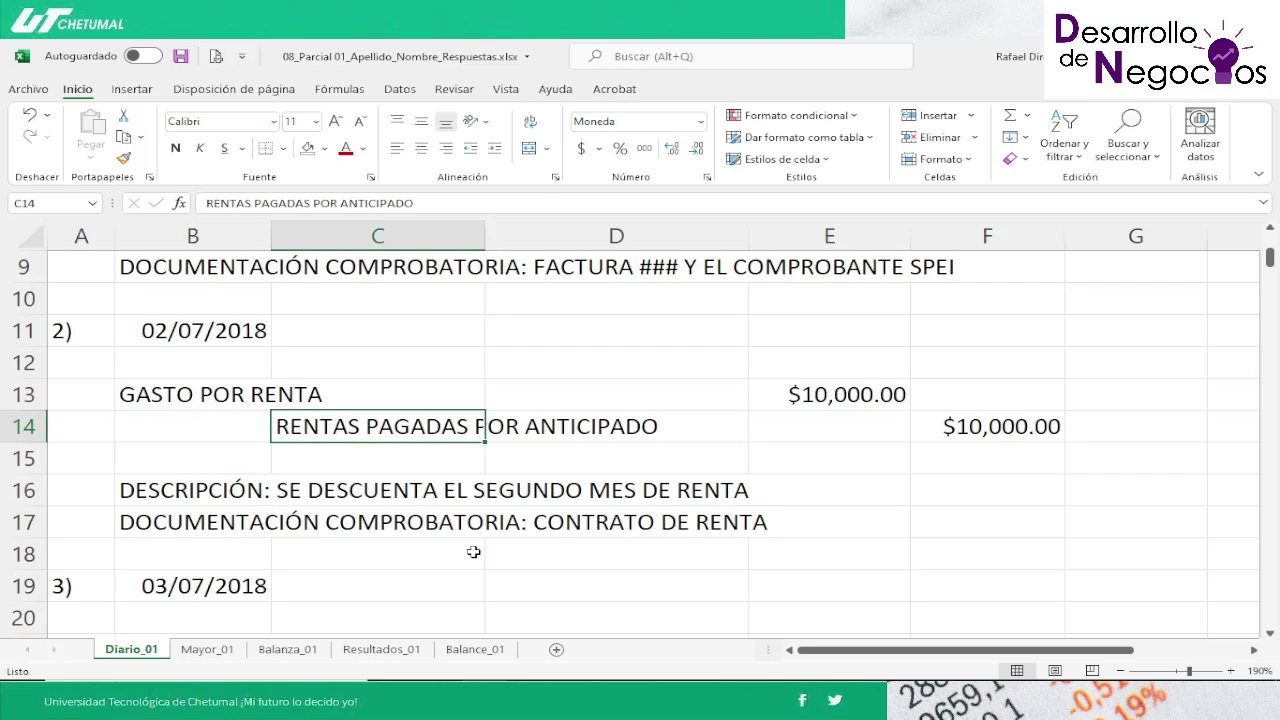
pyautogui.press('Down')
pyautogui.press('Down')
pyautogui.press('Left')
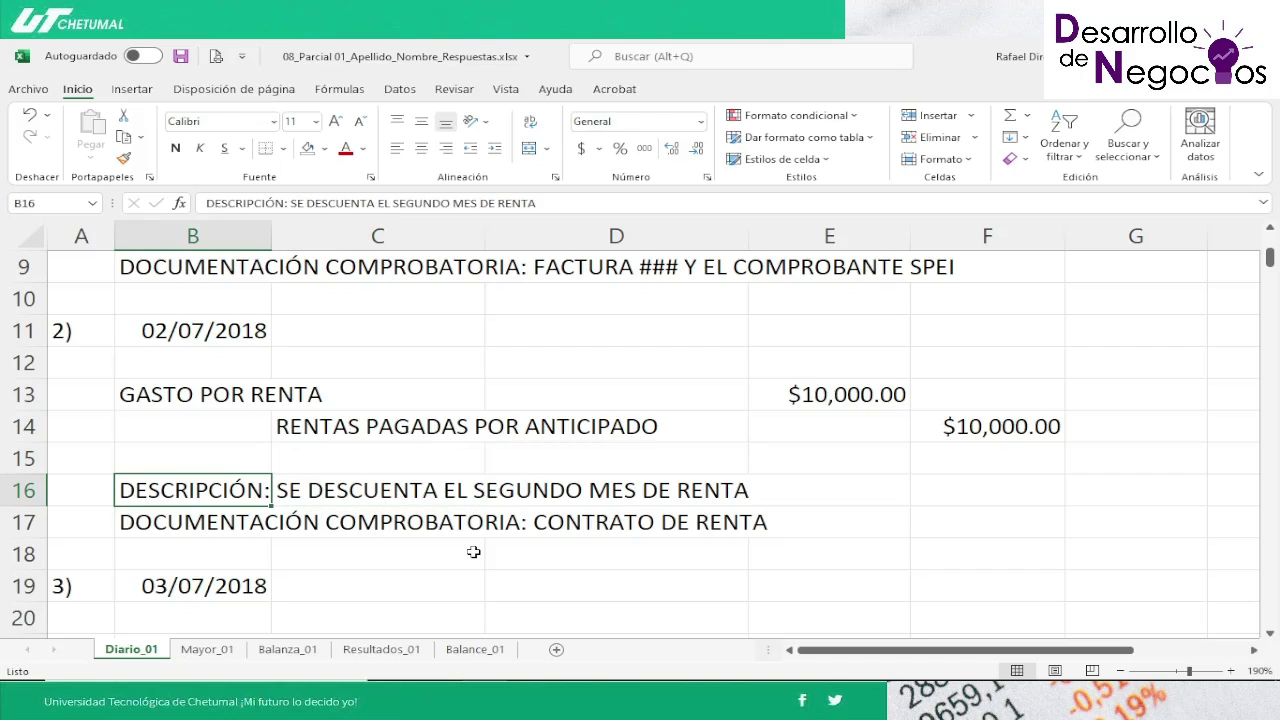
pyautogui.press('Down')
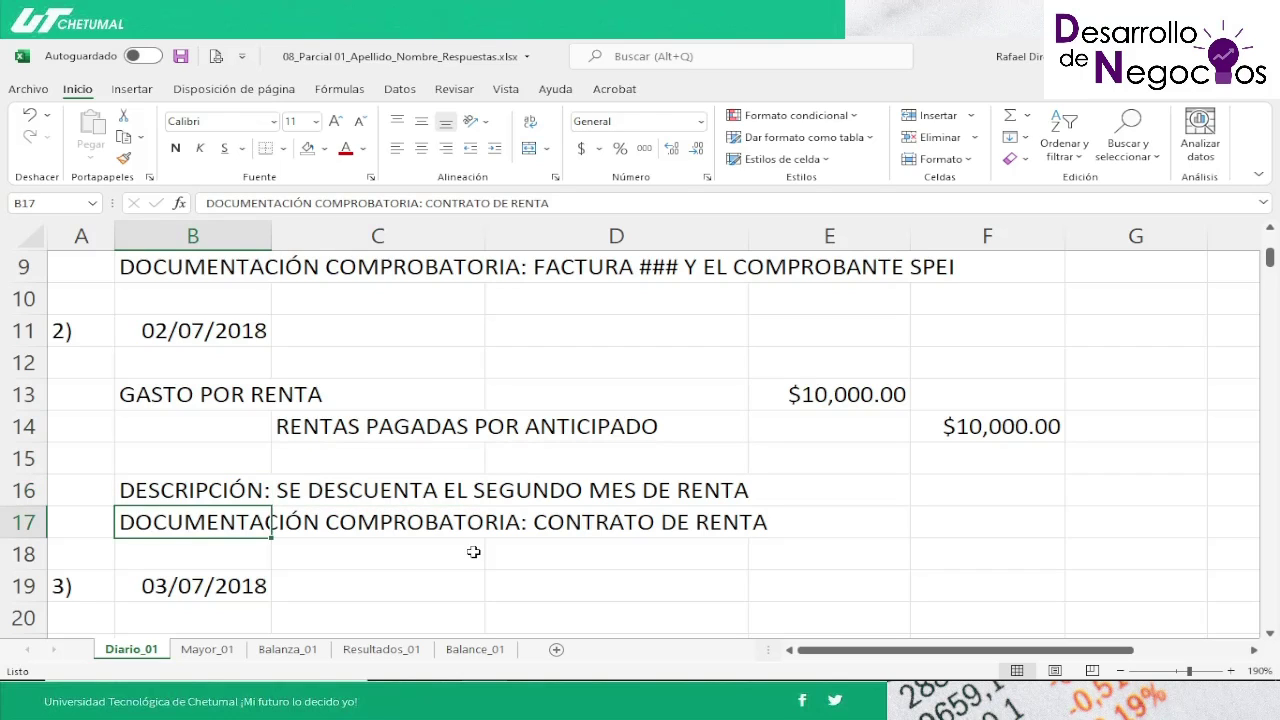
# Step: Change entry 2's supporting documentation in B17 to read "DOCUMENTACIÓN COMPROBATORIA: CEDULA DE RENTAS"
pyautogui.click(572, 197)
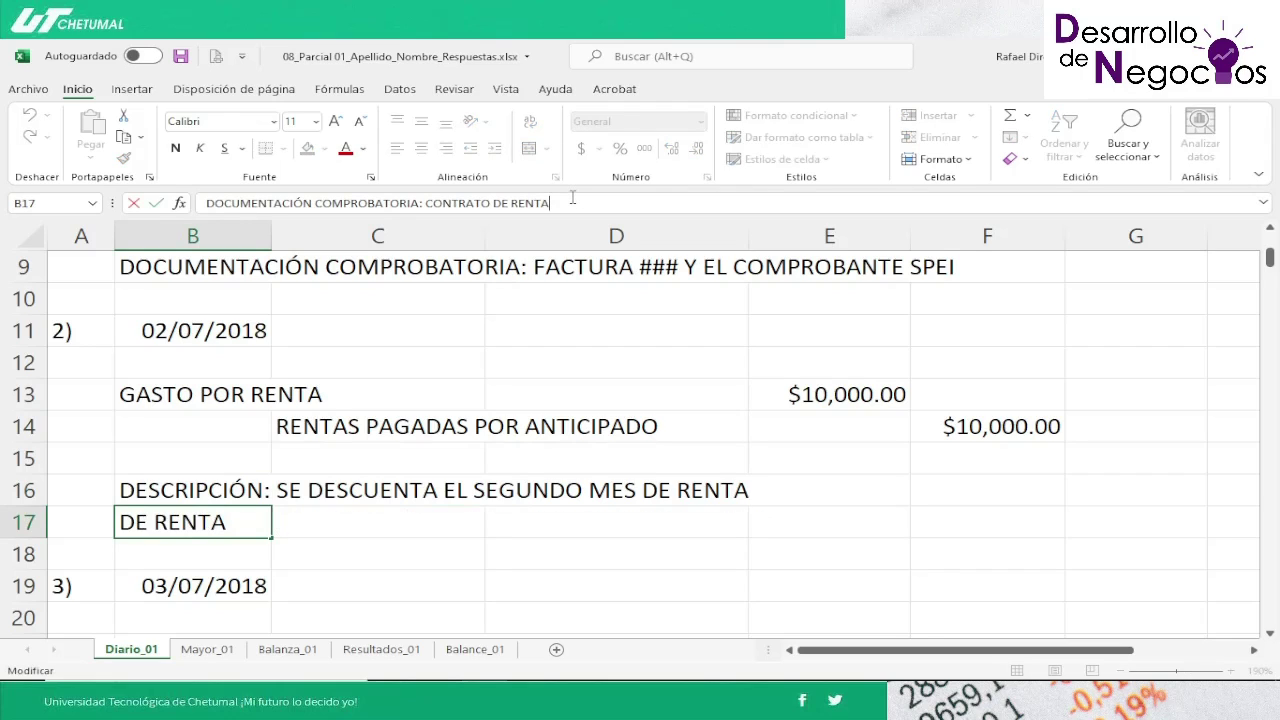
pyautogui.press('BackSpace')
pyautogui.press('BackSpace')
pyautogui.press('BackSpace')
pyautogui.press('BackSpace')
pyautogui.press('BackSpace')
pyautogui.press('BackSpace')
pyautogui.press('BackSpace')
pyautogui.press('BackSpace')
pyautogui.press('BackSpace')
pyautogui.press('BackSpace')
pyautogui.press('BackSpace')
pyautogui.press('BackSpace')
pyautogui.press('BackSpace')
pyautogui.press('BackSpace')
pyautogui.press('BackSpace')
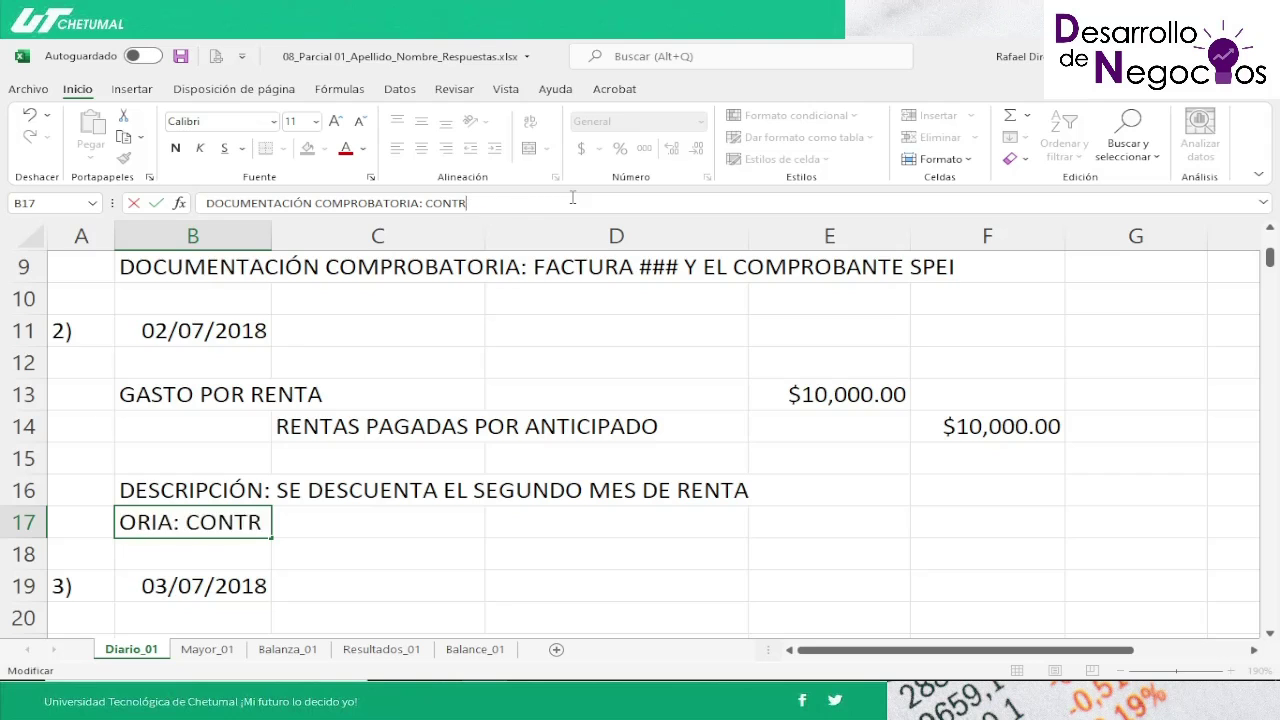
pyautogui.press('BackSpace')
pyautogui.write('ce')
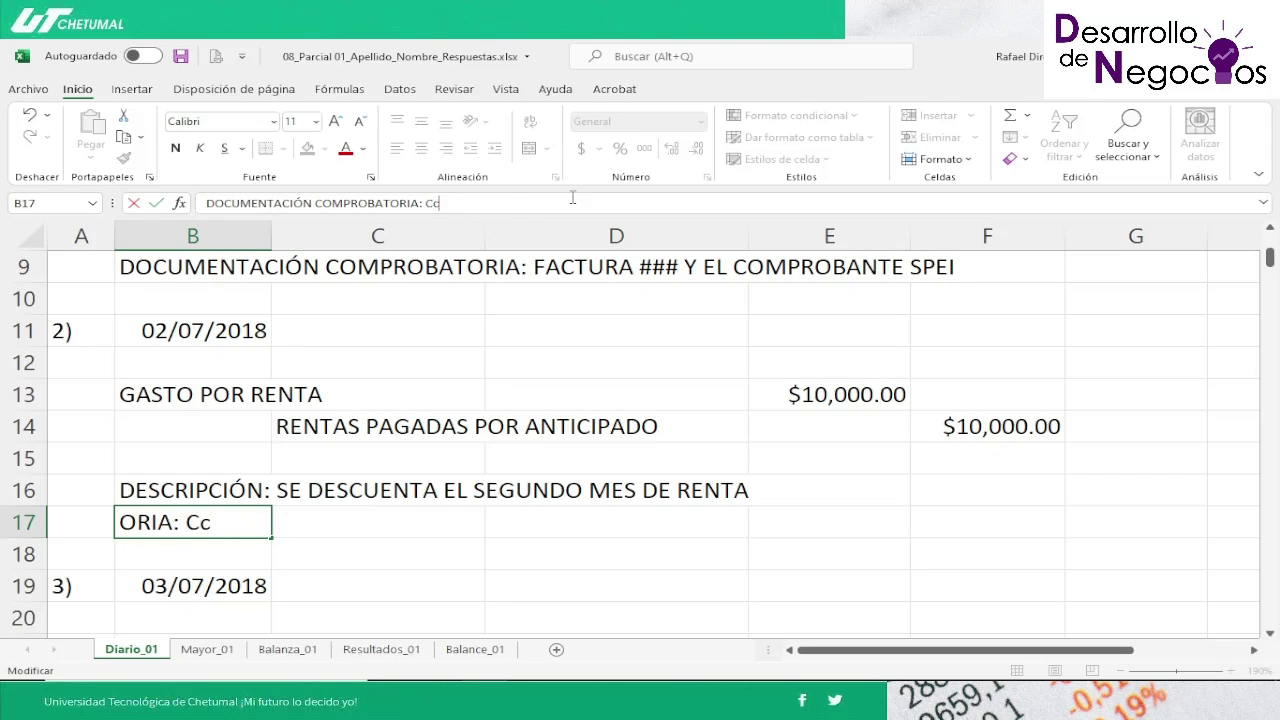
pyautogui.press('BackSpace')
pyautogui.press('BackSpace')
pyautogui.write('EDULA DE RENTAS')
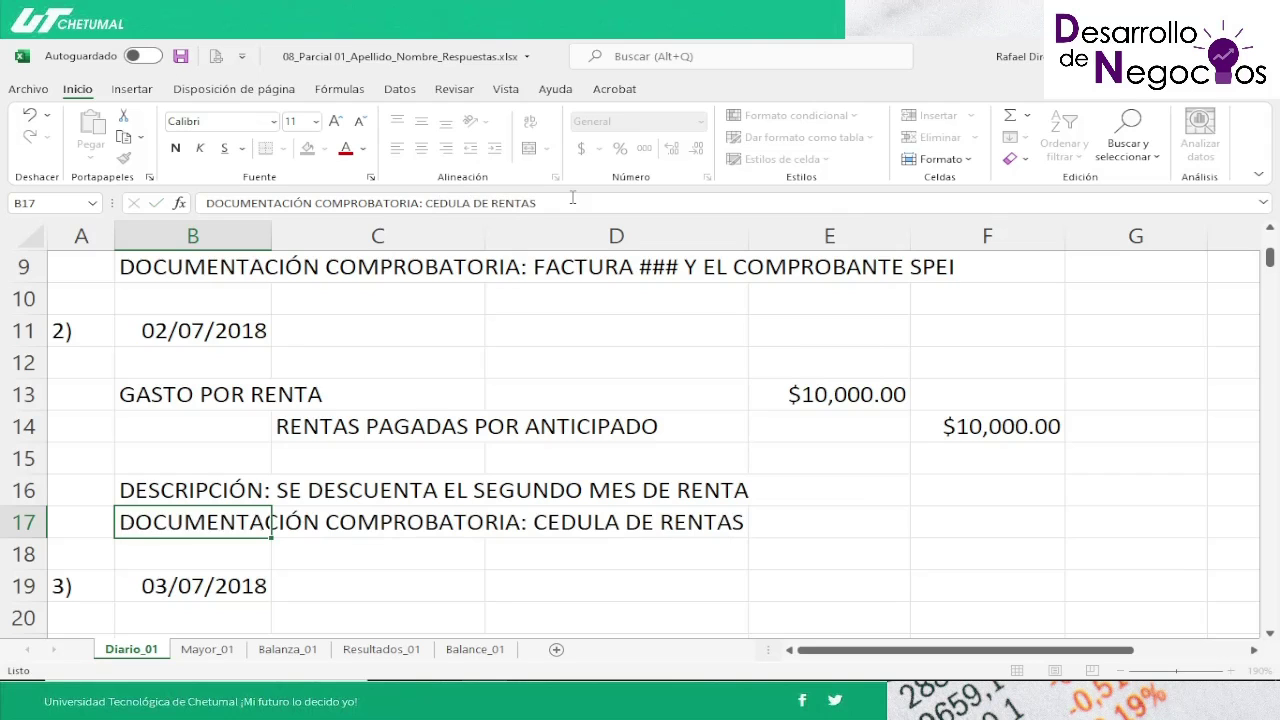
pyautogui.press('Return')
pyautogui.press('Up')
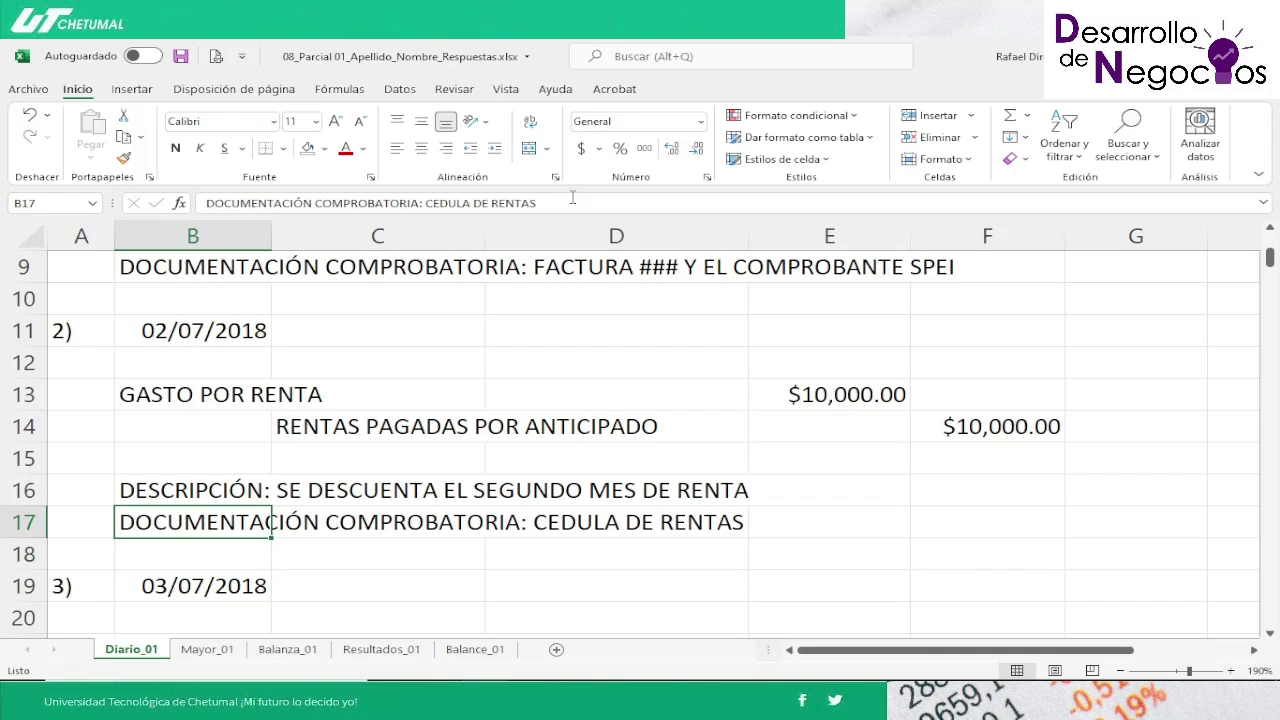
pyautogui.press('Up')
pyautogui.press('Up')
pyautogui.press('Up')
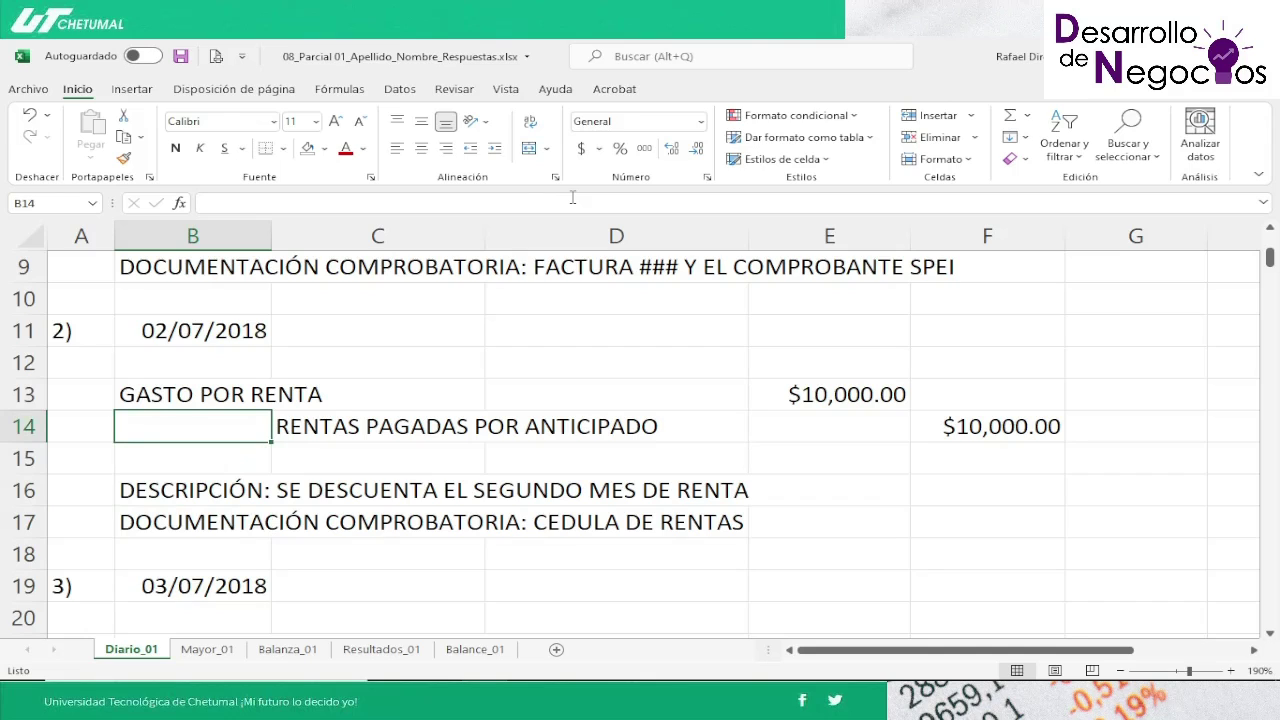
pyautogui.press('Down')
pyautogui.press('Down')
pyautogui.press('Down')
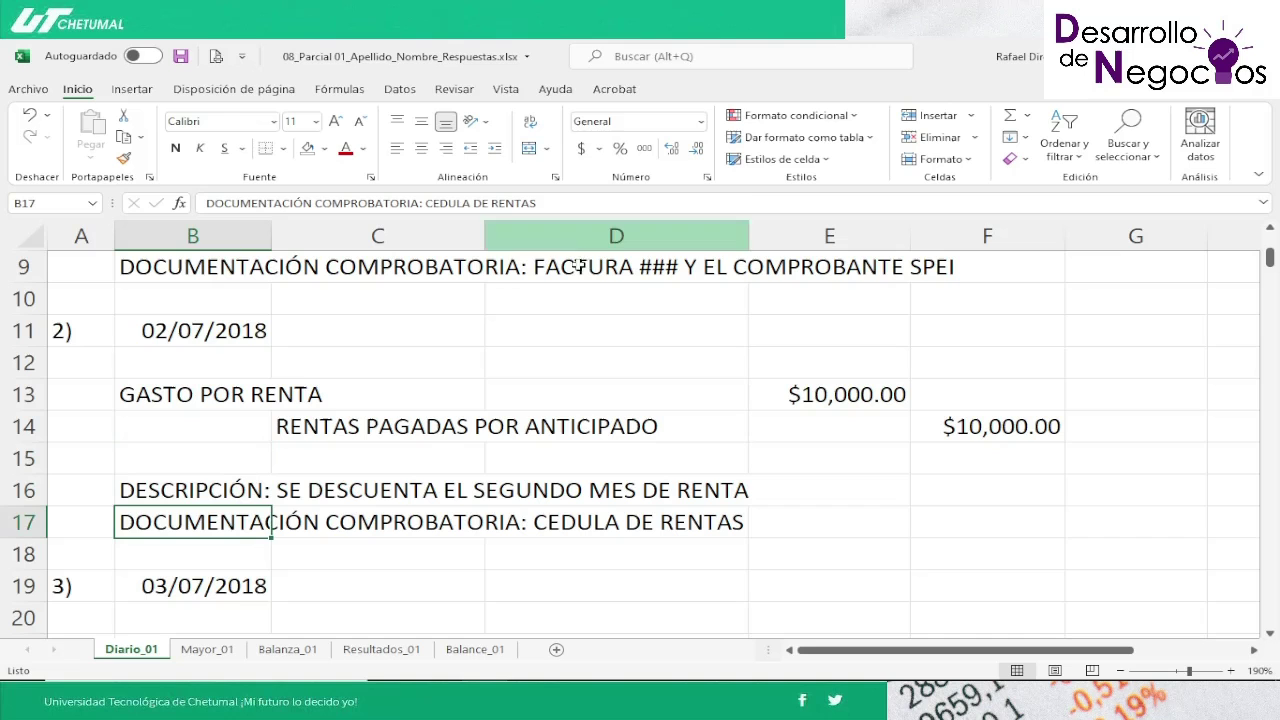
# Step: Locate entry 2's charge posting in the Gasto por renta account on the Mayor_01 sheet, at A127
pyautogui.click(210, 649)
pyautogui.press('Down')
pyautogui.press('Down')
pyautogui.press('Down')
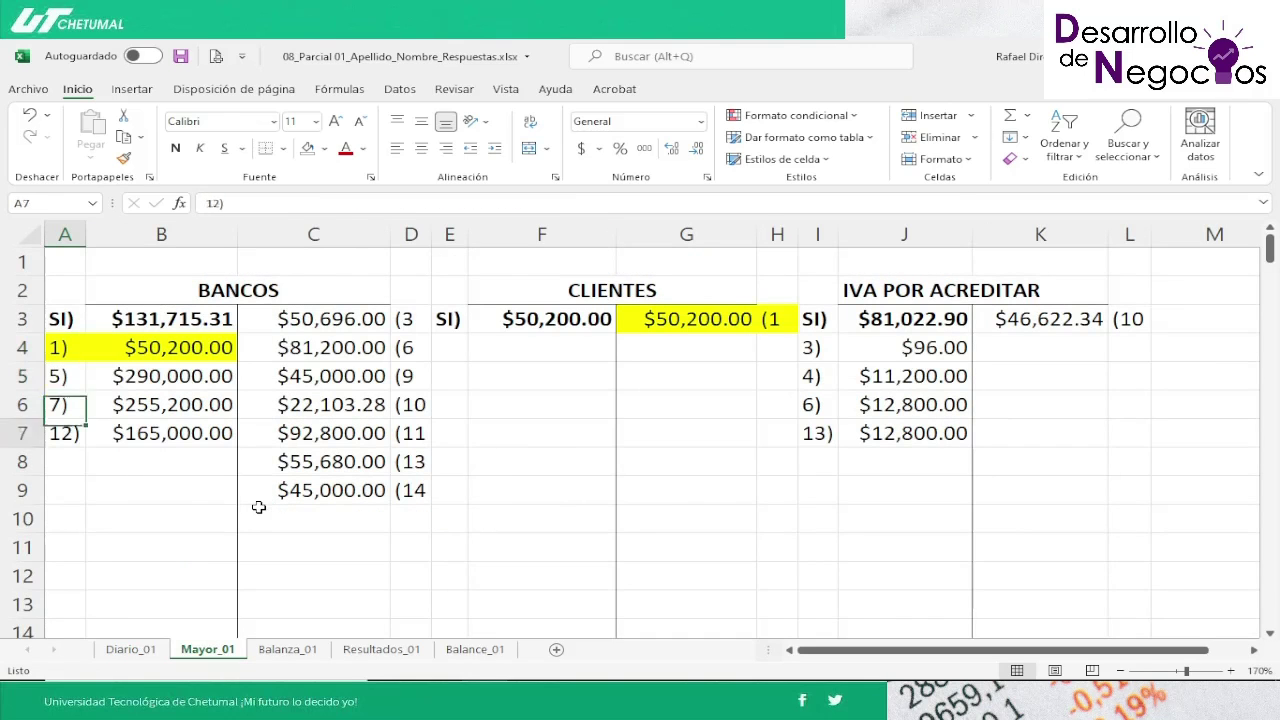
pyautogui.press('Down')
pyautogui.press('Down')
pyautogui.press('Down')
pyautogui.press('Down')
pyautogui.press('Down')
pyautogui.press('Down')
pyautogui.press('Down')
pyautogui.press('Down')
pyautogui.press('Down')
pyautogui.press('Down')
pyautogui.press('Down')
pyautogui.press('Down')
pyautogui.press('Down')
pyautogui.press('Down')
pyautogui.press('Down')
pyautogui.press('Down')
pyautogui.press('Down')
pyautogui.press('Down')
pyautogui.press('Down')
pyautogui.press('Down')
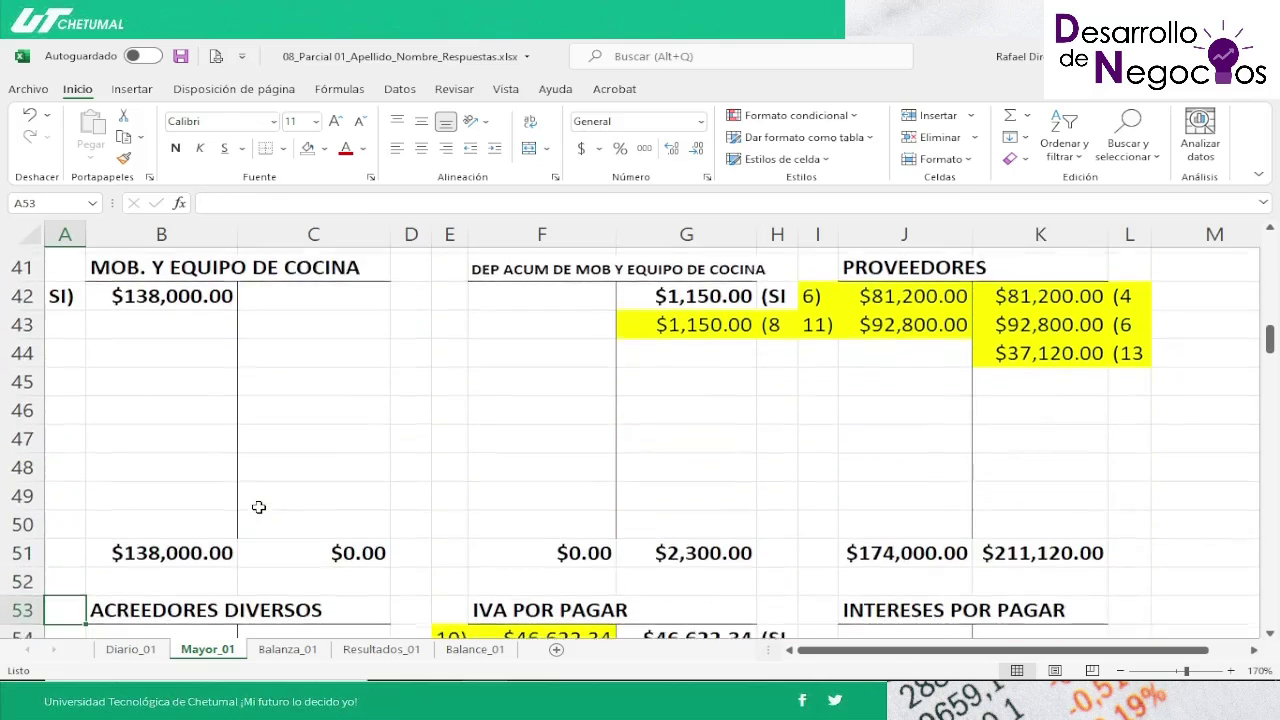
pyautogui.press('Down')
pyautogui.press('Down')
pyautogui.press('Down')
pyautogui.press('Down')
pyautogui.press('Down')
pyautogui.press('Down')
pyautogui.press('Down')
pyautogui.press('Down')
pyautogui.press('Down')
pyautogui.press('Down')
pyautogui.press('Down')
pyautogui.press('Down')
pyautogui.press('Down')
pyautogui.press('Down')
pyautogui.press('Down')
pyautogui.press('Down')
pyautogui.press('Down')
pyautogui.press('Down')
pyautogui.press('Down')
pyautogui.press('Down')
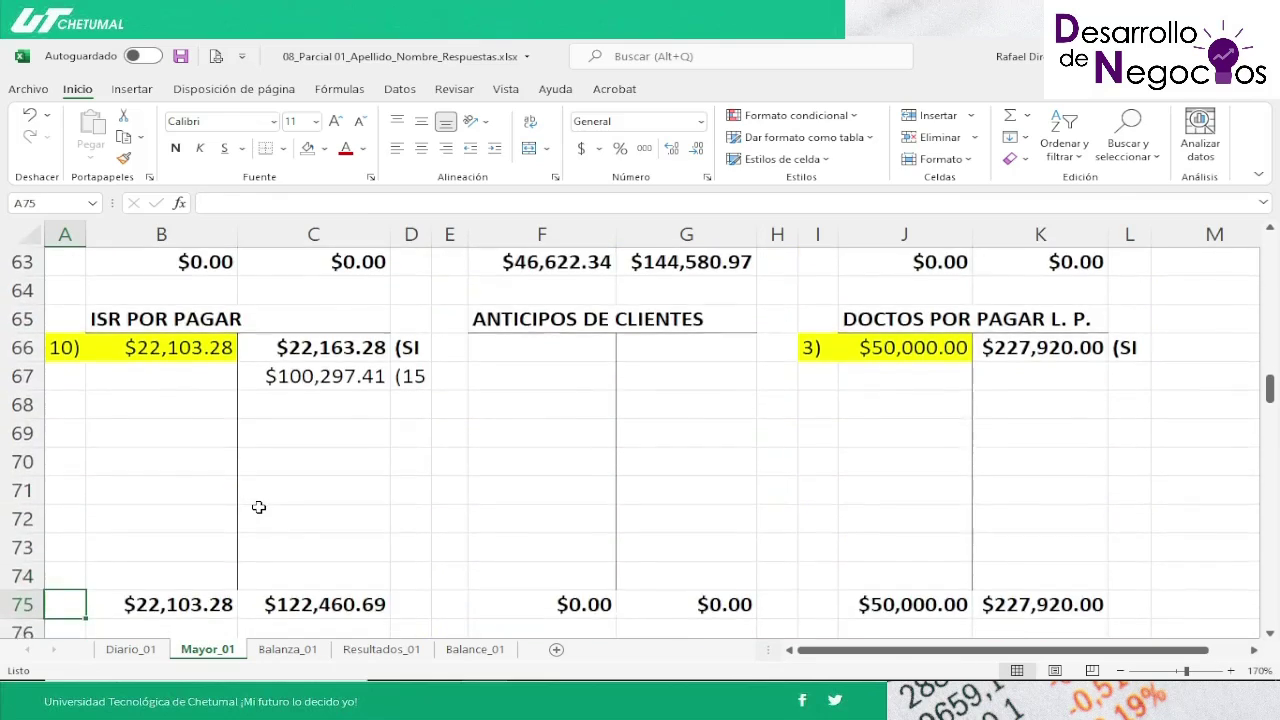
pyautogui.press('Down')
pyautogui.press('Down')
pyautogui.press('Down')
pyautogui.press('Down')
pyautogui.press('Down')
pyautogui.press('Down')
pyautogui.press('Down')
pyautogui.press('Down')
pyautogui.press('Down')
pyautogui.press('Down')
pyautogui.press('Down')
pyautogui.press('Down')
pyautogui.press('Down')
pyautogui.press('Down')
pyautogui.press('Down')
pyautogui.press('Down')
pyautogui.press('Down')
pyautogui.press('Down')
pyautogui.press('Down')
pyautogui.press('Down')
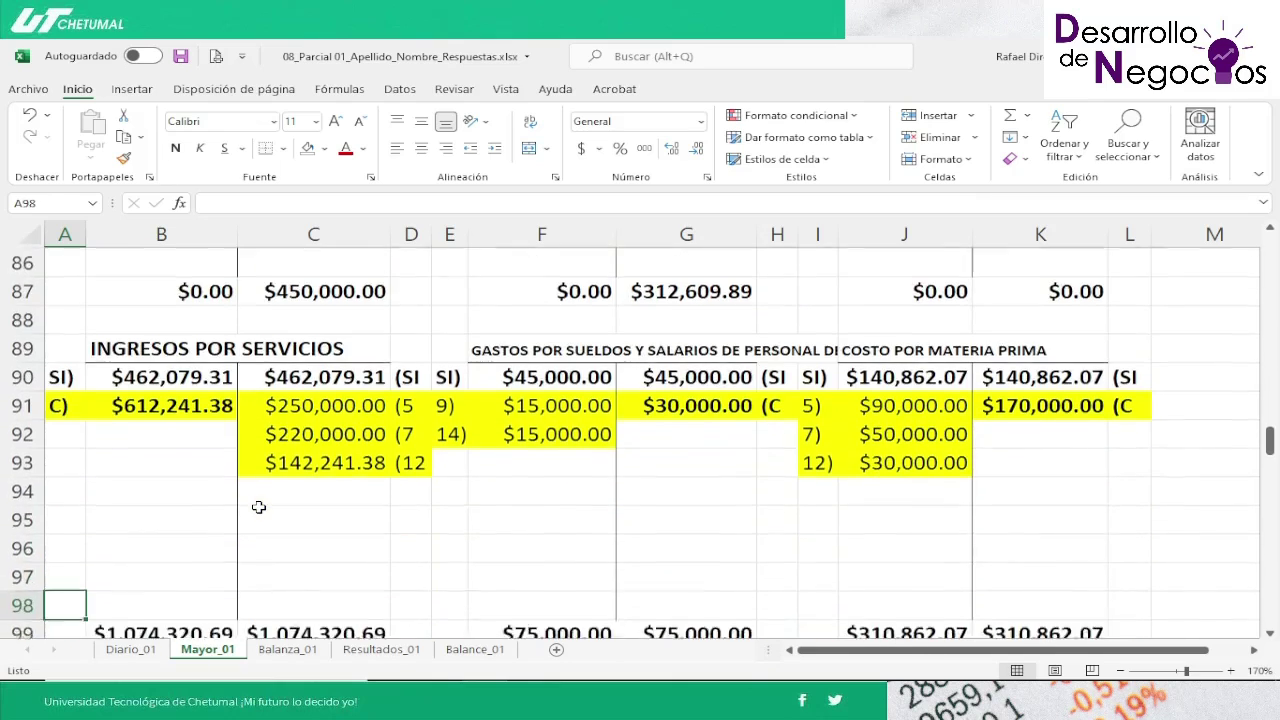
pyautogui.press('Down')
pyautogui.press('Down')
pyautogui.press('Down')
pyautogui.press('Down')
pyautogui.press('Down')
pyautogui.press('Down')
pyautogui.press('Down')
pyautogui.press('Down')
pyautogui.press('Down')
pyautogui.press('Down')
pyautogui.press('Down')
pyautogui.press('Down')
pyautogui.press('Down')
pyautogui.press('Down')
pyautogui.press('Down')
pyautogui.press('Down')
pyautogui.press('Down')
pyautogui.press('Down')
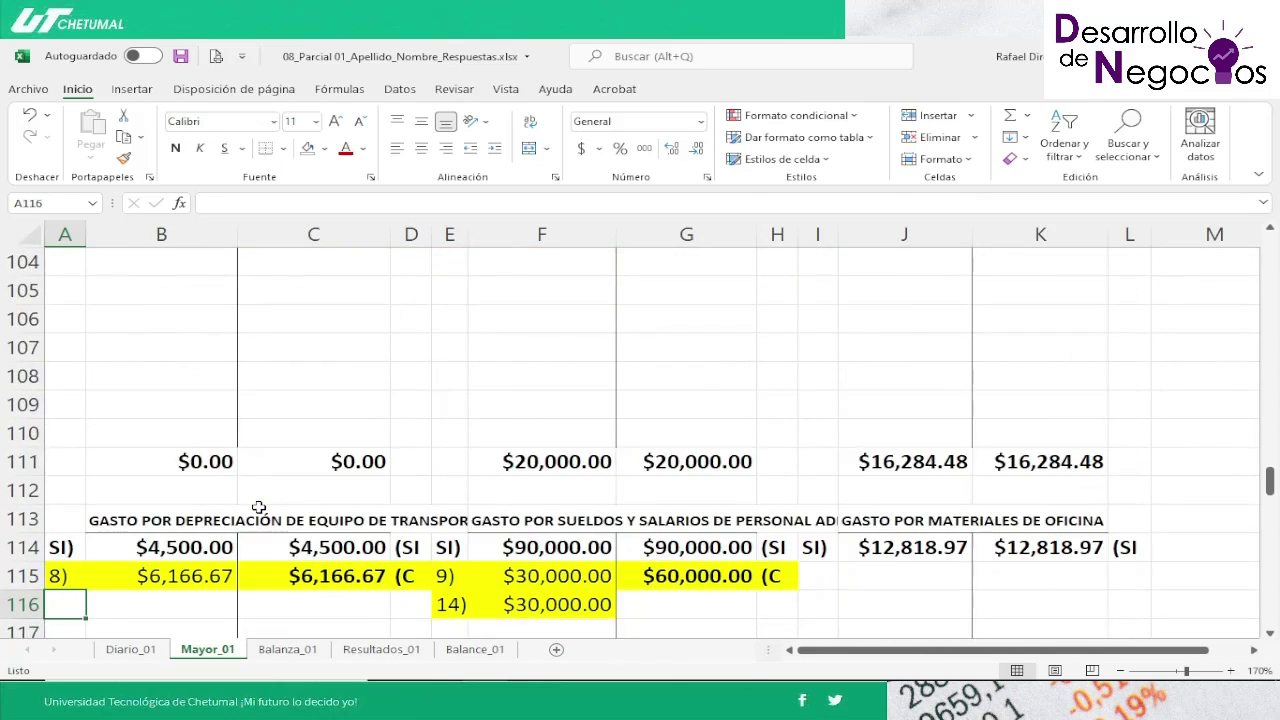
pyautogui.press('Down')
pyautogui.press('Down')
pyautogui.press('Down')
pyautogui.press('Down')
pyautogui.press('Down')
pyautogui.press('Down')
pyautogui.press('Down')
pyautogui.press('Down')
pyautogui.press('Down')
pyautogui.press('Down')
pyautogui.press('Down')
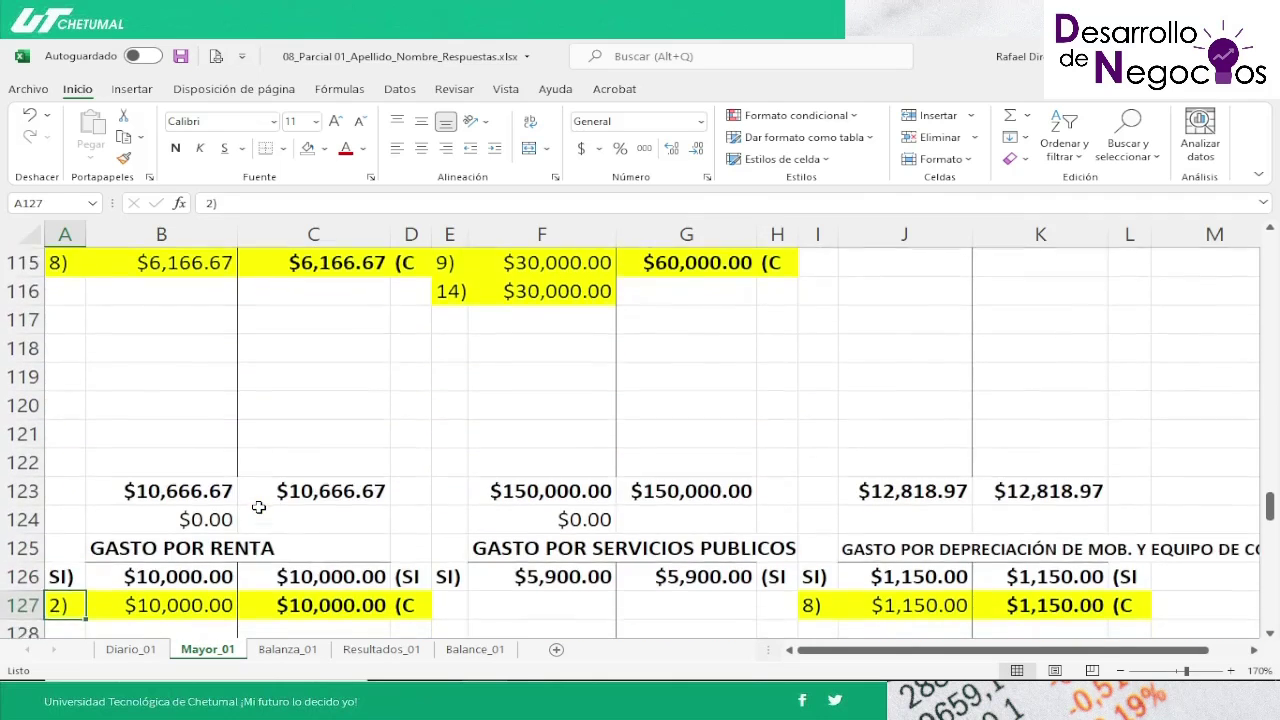
pyautogui.scroll(-1, 258, 507)
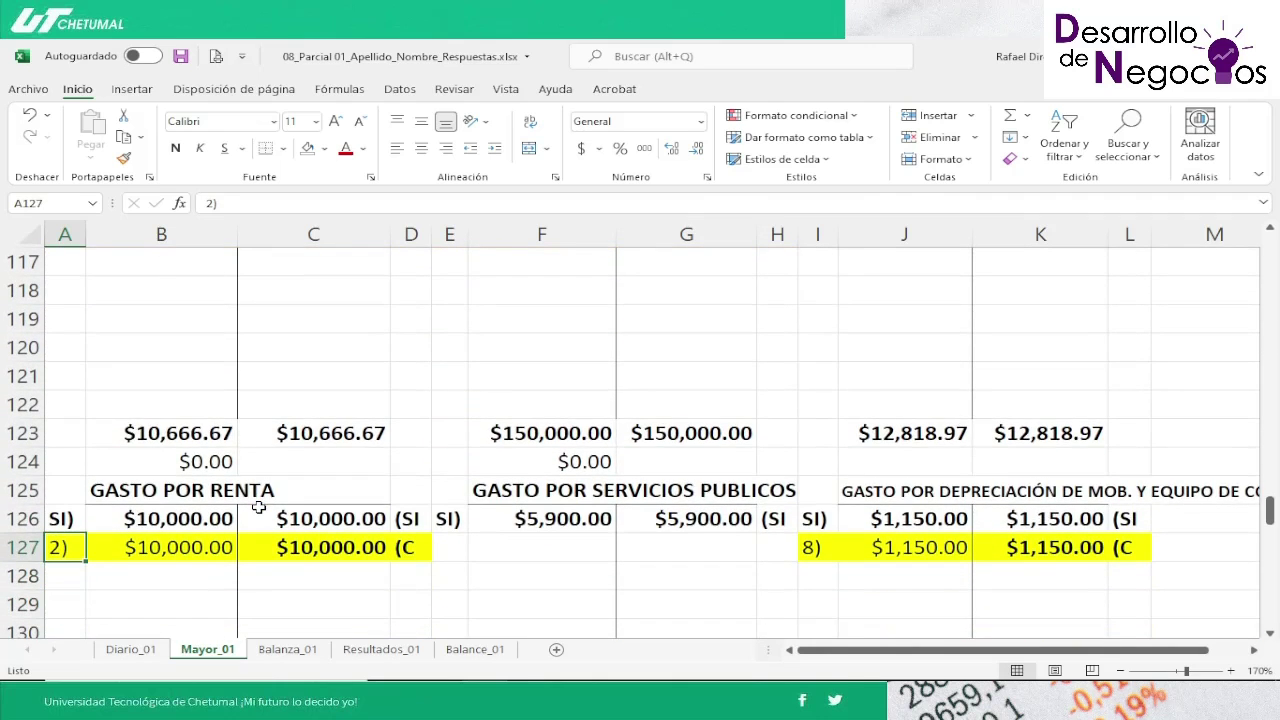
# Step: Remove the yellow fill from entry 2's posting row in the Gasto por renta account, cells A127:D127
pyautogui.hotkey('shift', 'Right')
pyautogui.hotkey('shift', 'Right')
pyautogui.hotkey('shift', 'Right')
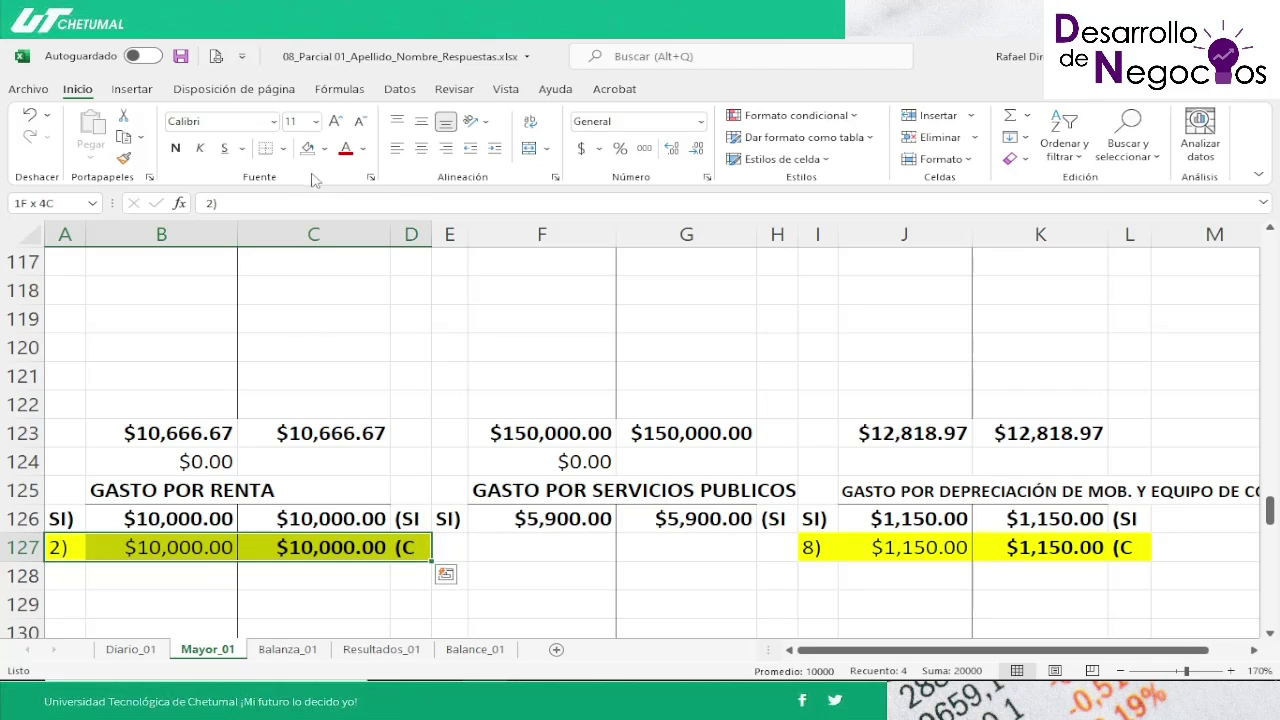
pyautogui.click(308, 148)
# Step: Fill entry 2's charge posting in the Gasto por renta account, cells A127:B127, with standard orange (Naranja)
pyautogui.click(58, 550)
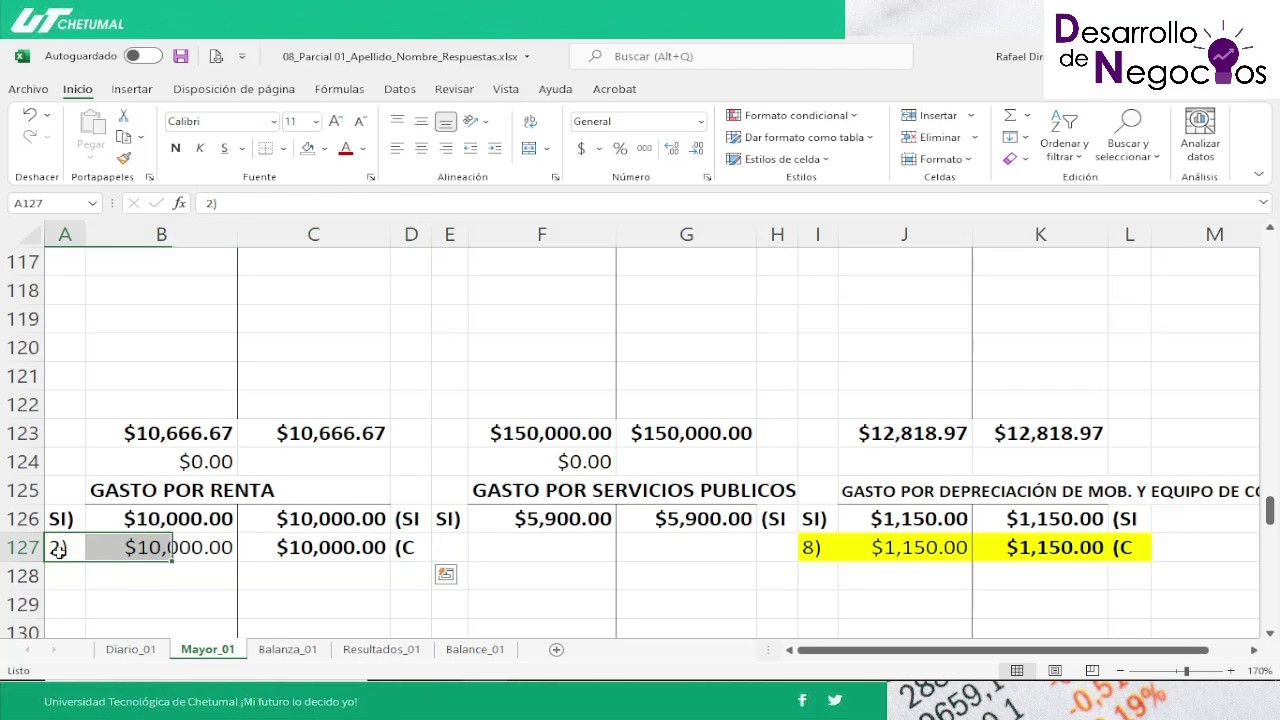
pyautogui.hotkey('shift', 'Right')
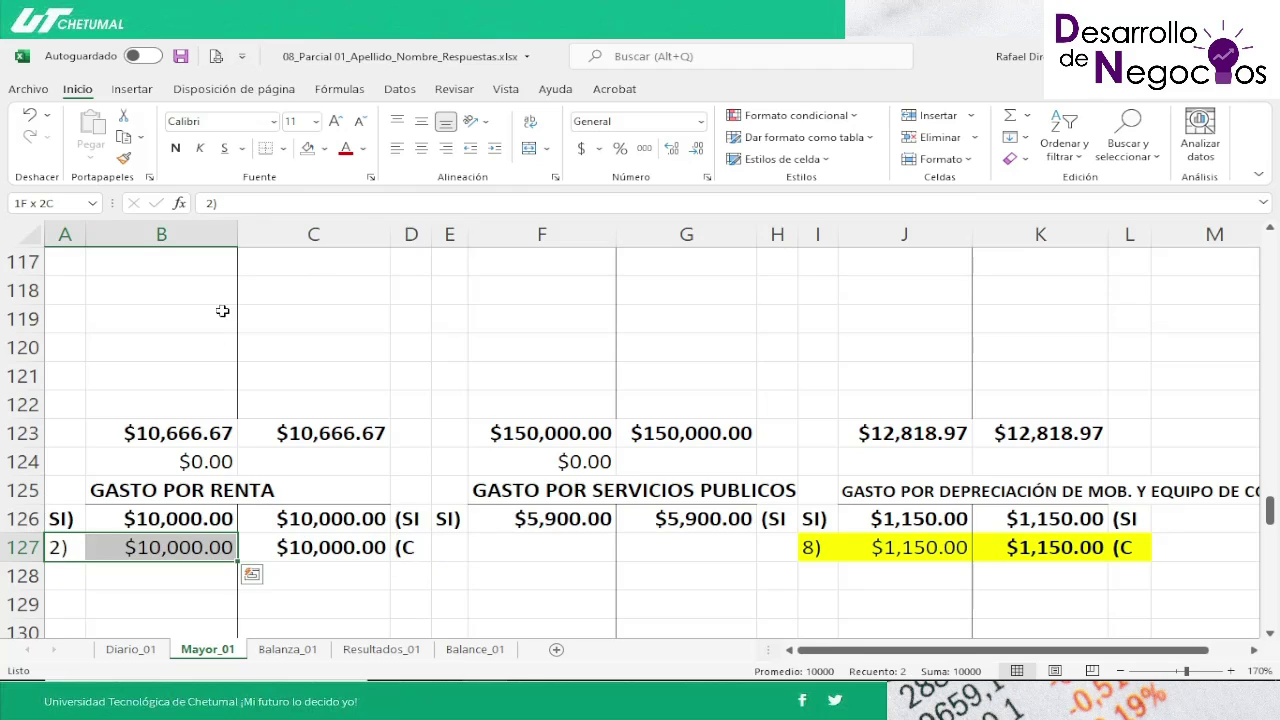
pyautogui.click(325, 148)
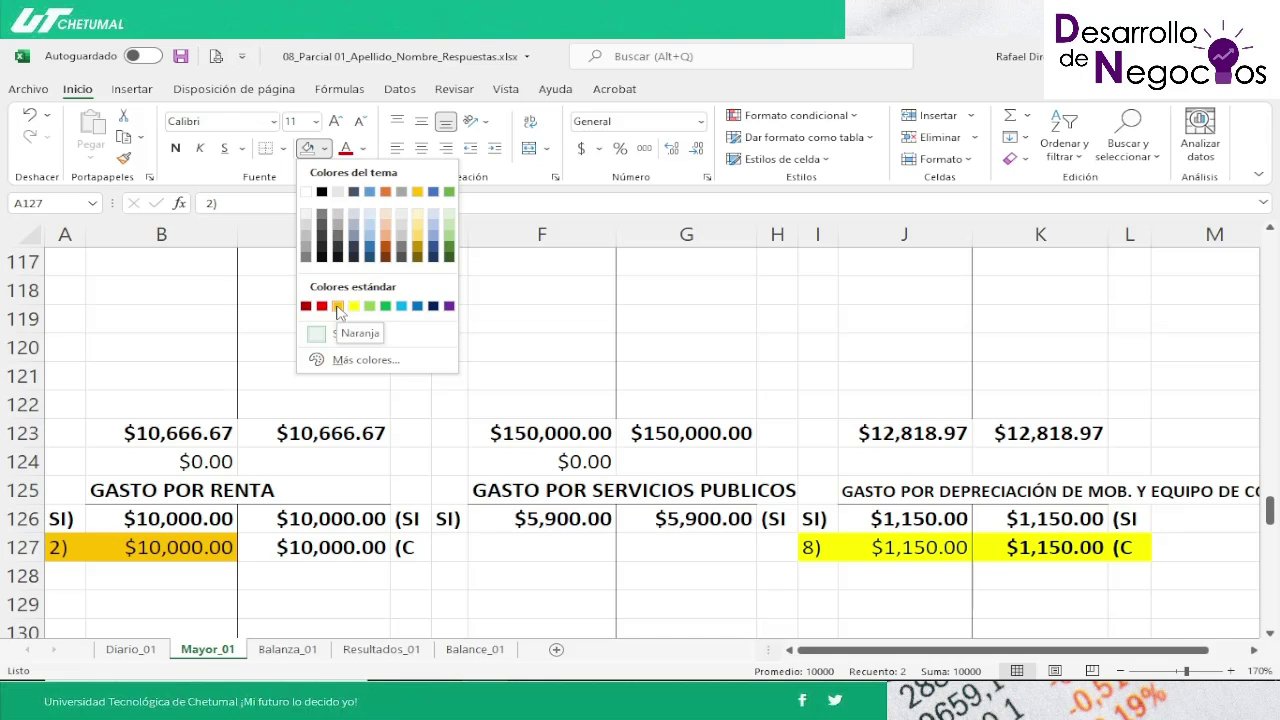
pyautogui.click(337, 307)
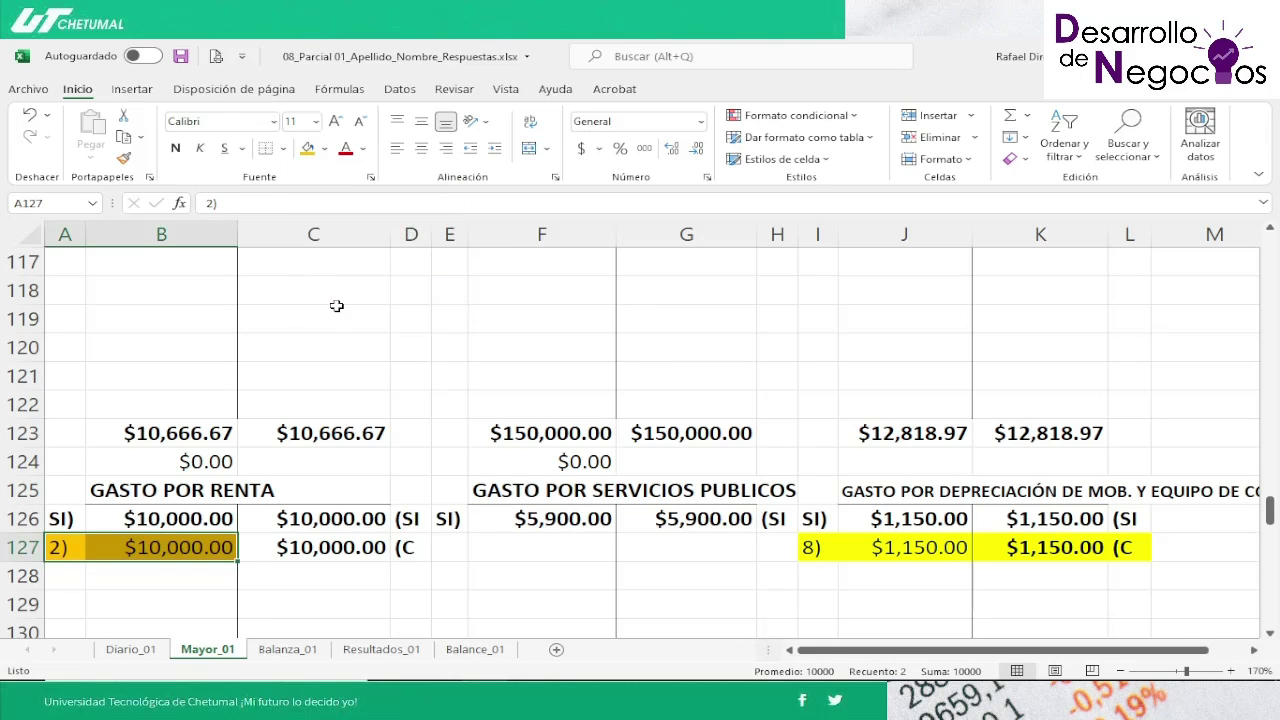
pyautogui.press('Right')
pyautogui.press('Left')
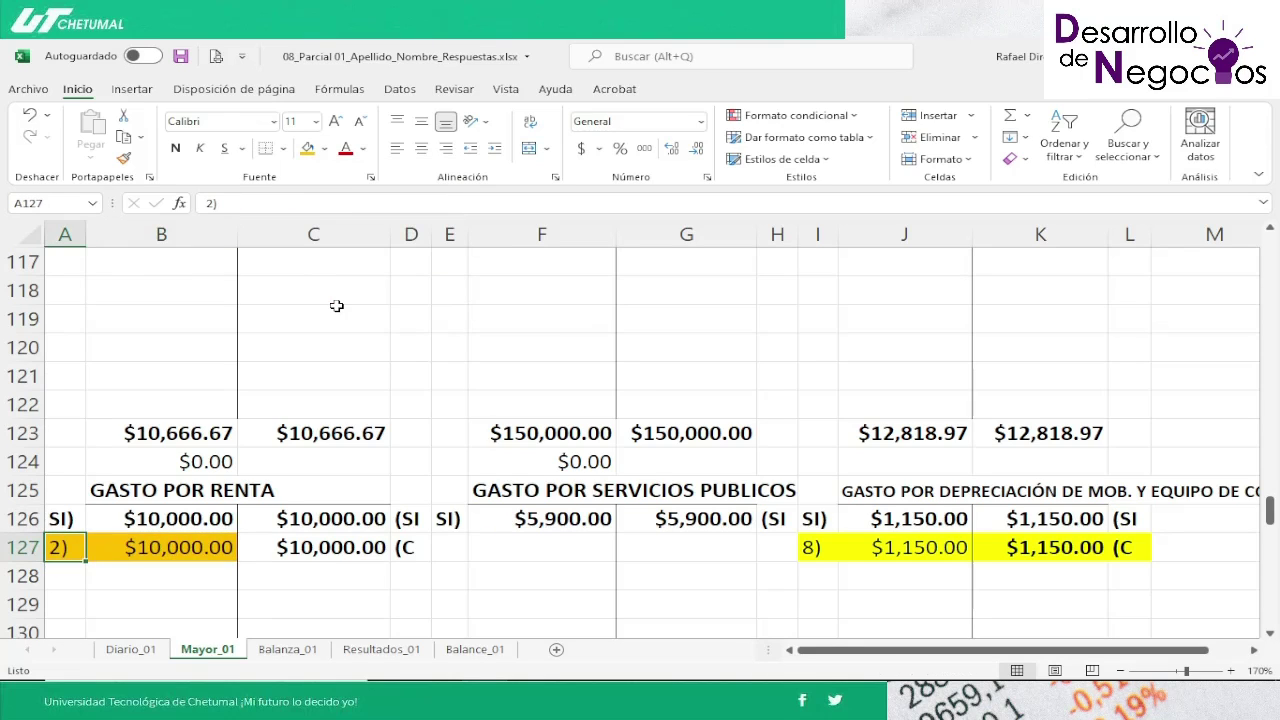
# Step: Fill entry 2's credit posting in the Renta pagada por anticipado account, cells C30:D30, with orange
pyautogui.press('Right')
pyautogui.press('Right')
pyautogui.press('Right')
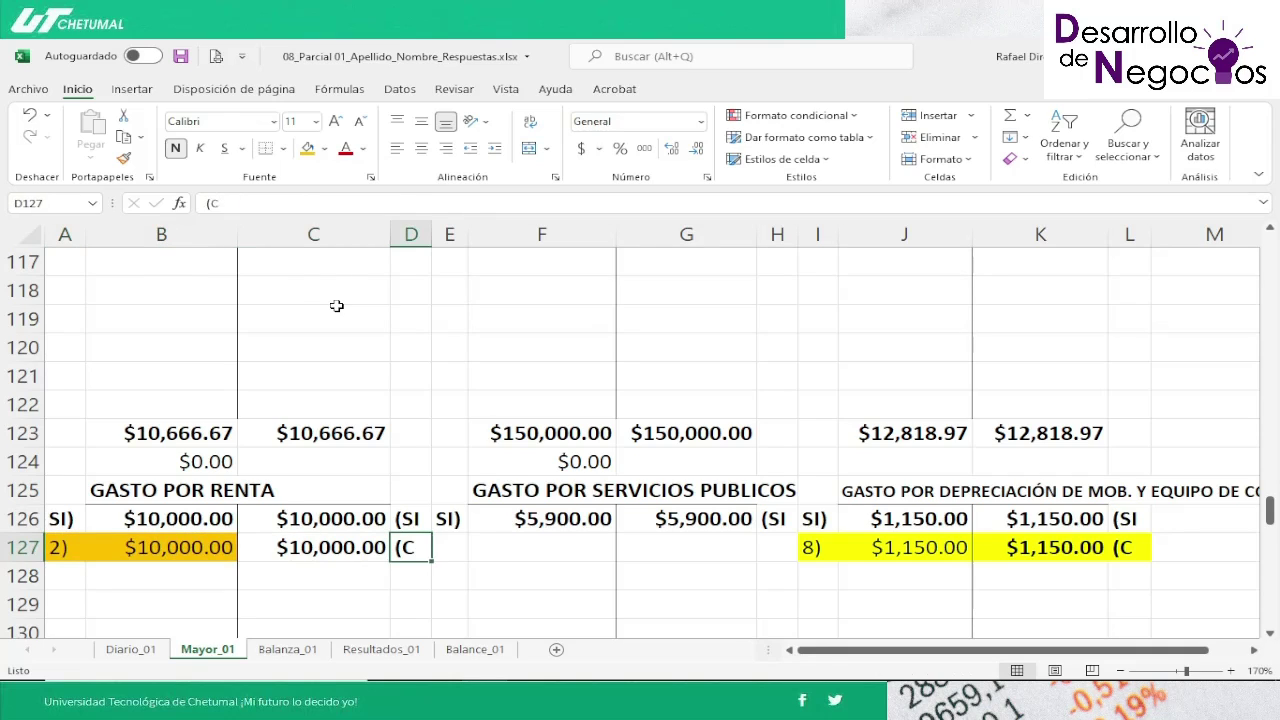
pyautogui.press('Right')
pyautogui.press('Up')
pyautogui.press('Up')
pyautogui.press('Up')
pyautogui.press('Up')
pyautogui.press('Up')
pyautogui.press('Up')
pyautogui.press('Up')
pyautogui.press('Up')
pyautogui.press('Up')
pyautogui.press('Up')
pyautogui.press('Up')
pyautogui.press('Up')
pyautogui.press('Up')
pyautogui.press('Up')
pyautogui.press('Up')
pyautogui.press('Up')
pyautogui.press('Up')
pyautogui.press('Up')
pyautogui.press('Up')
pyautogui.press('Up')
pyautogui.press('Up')
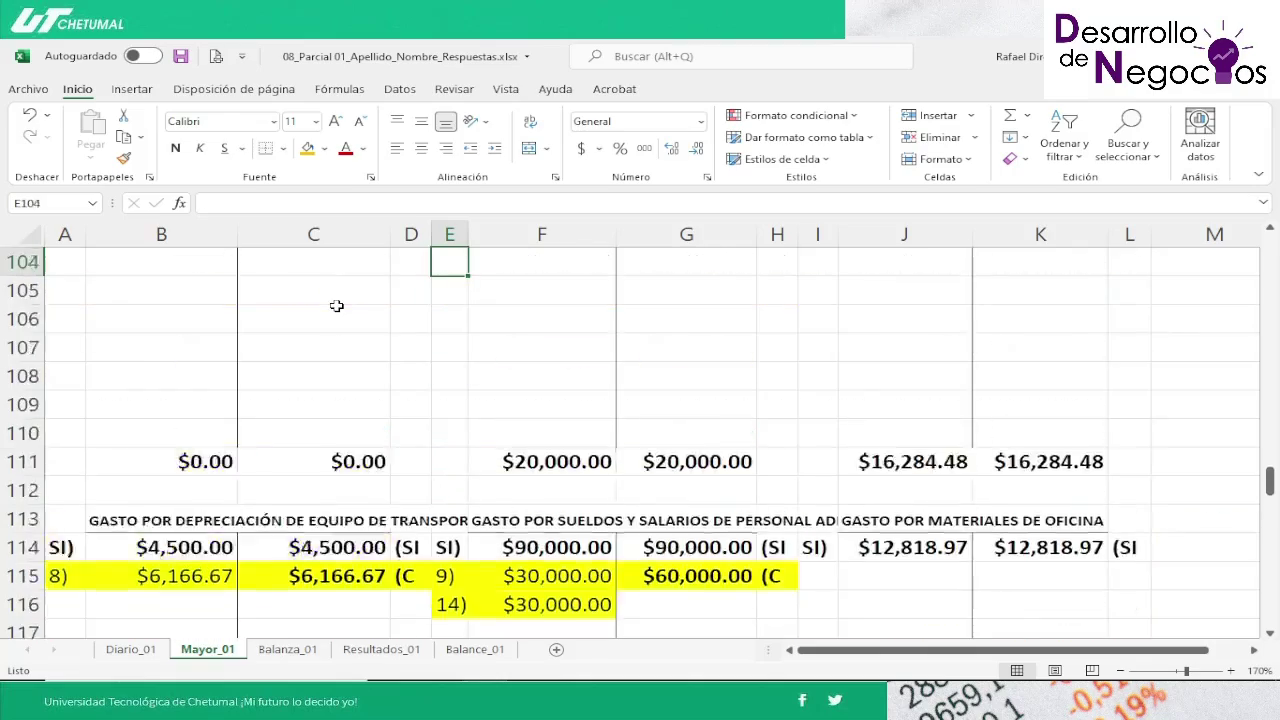
pyautogui.press('Up')
pyautogui.press('Up')
pyautogui.press('Up')
pyautogui.press('Up')
pyautogui.press('Up')
pyautogui.press('Up')
pyautogui.press('Up')
pyautogui.press('Up')
pyautogui.press('Up')
pyautogui.press('Up')
pyautogui.press('Up')
pyautogui.press('Up')
pyautogui.press('Up')
pyautogui.press('Up')
pyautogui.press('Up')
pyautogui.press('Up')
pyautogui.press('Up')
pyautogui.press('Up')
pyautogui.press('Up')
pyautogui.press('Up')
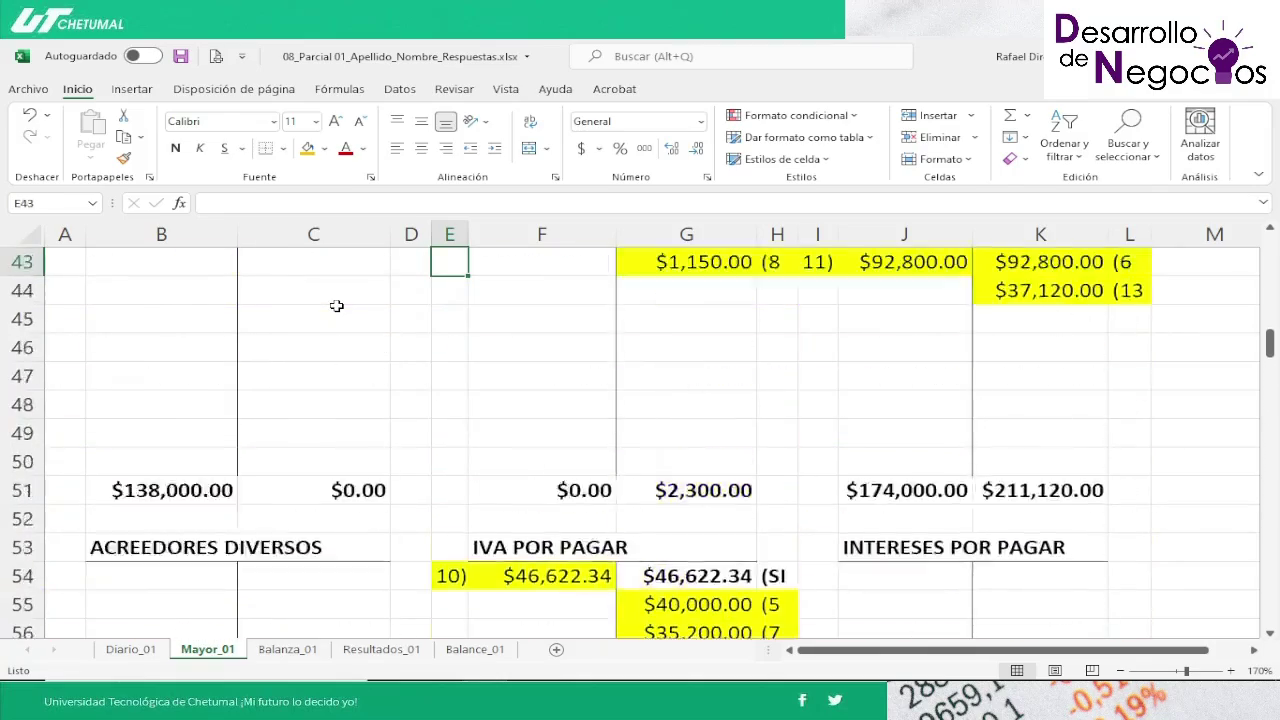
pyautogui.press('Up')
pyautogui.press('Up')
pyautogui.press('Up')
pyautogui.press('Up')
pyautogui.press('Up')
pyautogui.press('Up')
pyautogui.press('Up')
pyautogui.press('Up')
pyautogui.press('Up')
pyautogui.press('Up')
pyautogui.press('Up')
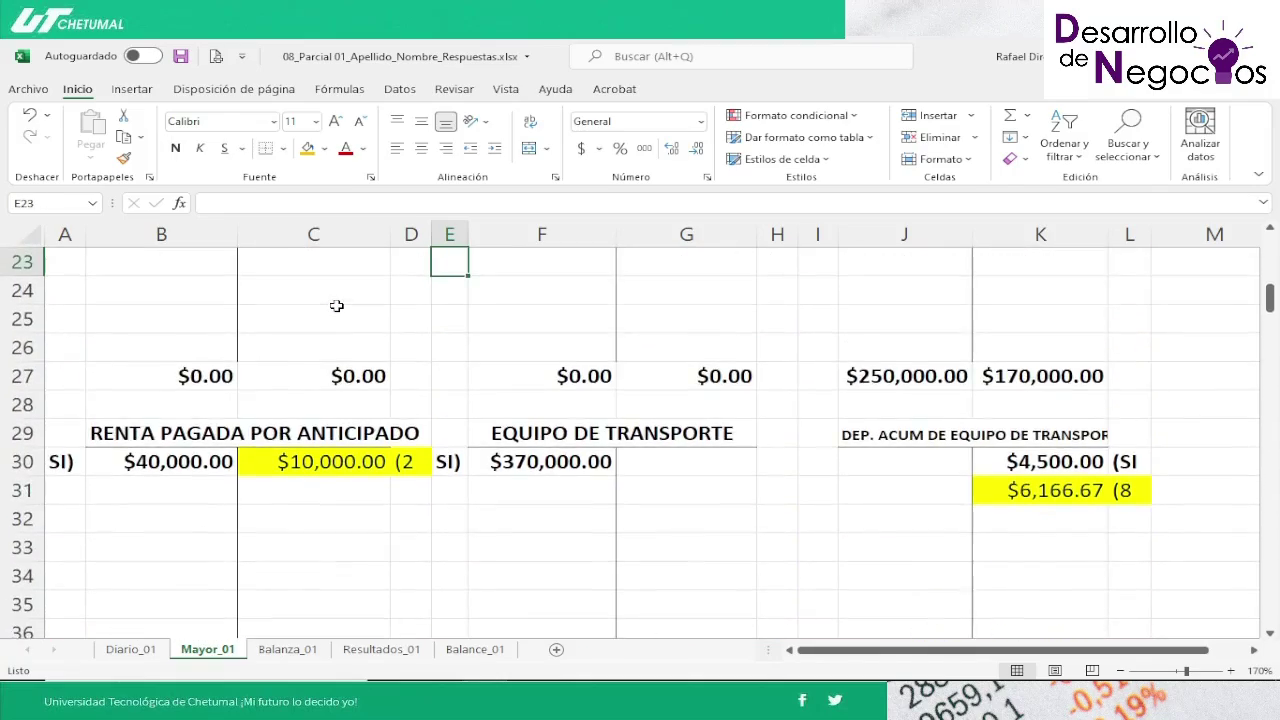
pyautogui.press('Down')
pyautogui.press('Down')
pyautogui.press('Down')
pyautogui.press('Down')
pyautogui.press('Down')
pyautogui.press('Down')
pyautogui.press('Down')
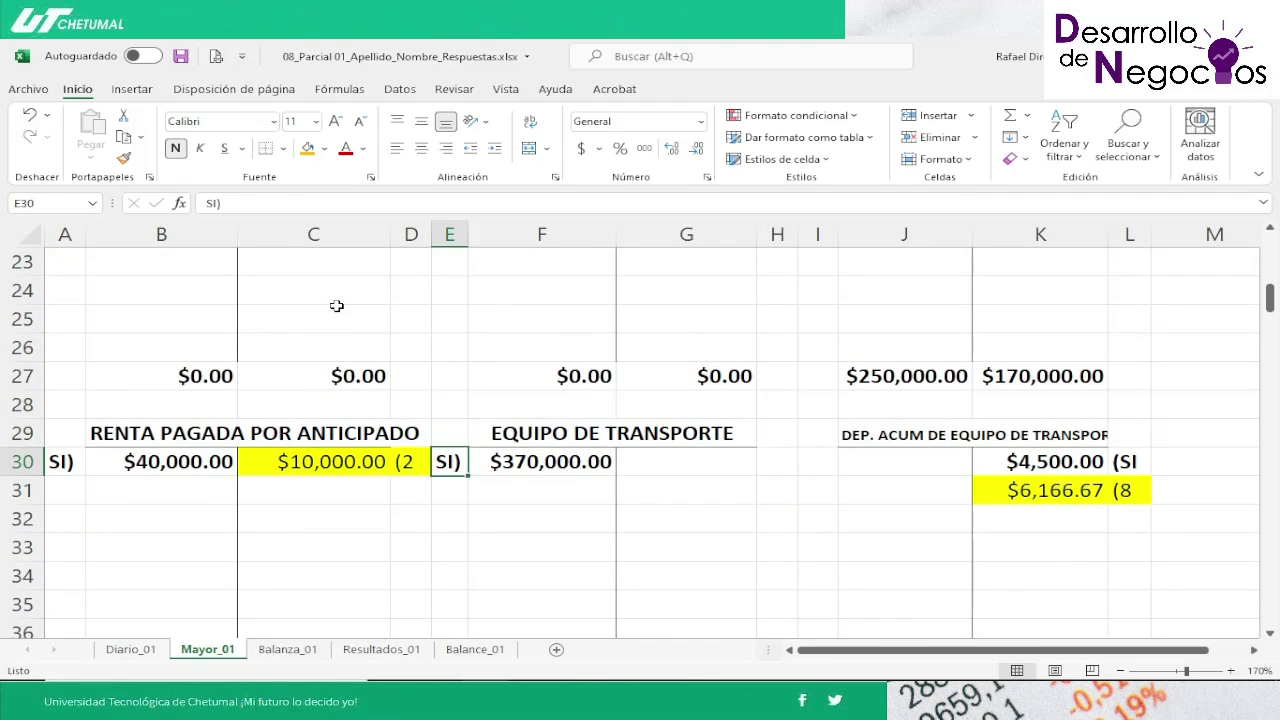
pyautogui.press('Left')
pyautogui.press('Left')
pyautogui.hotkey('shift', 'Right')
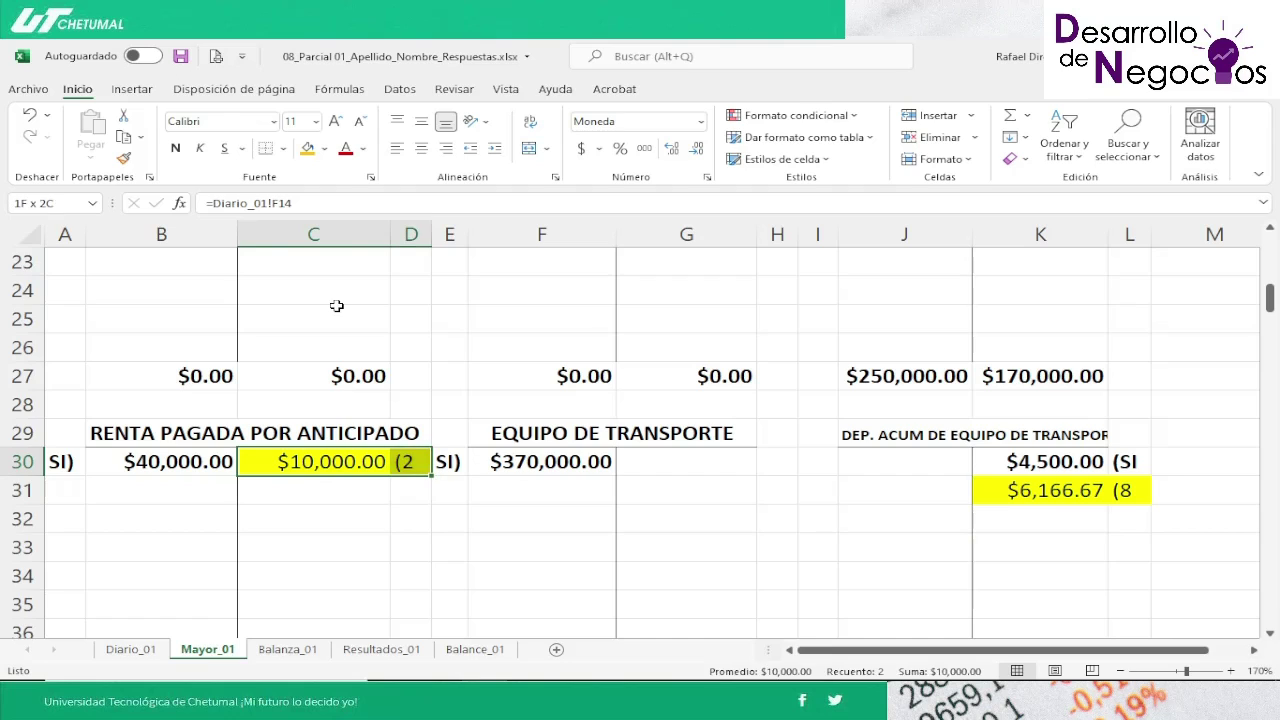
pyautogui.click(307, 148)
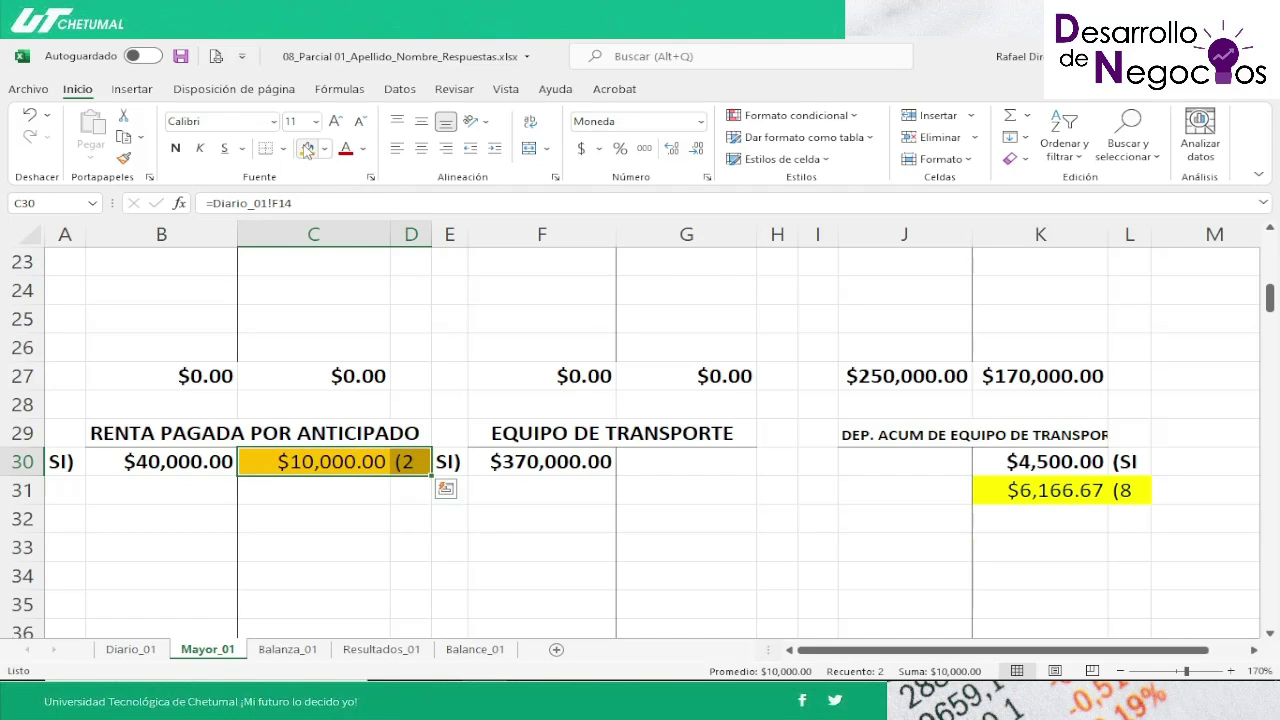
pyautogui.press('Left')
pyautogui.press('Left')
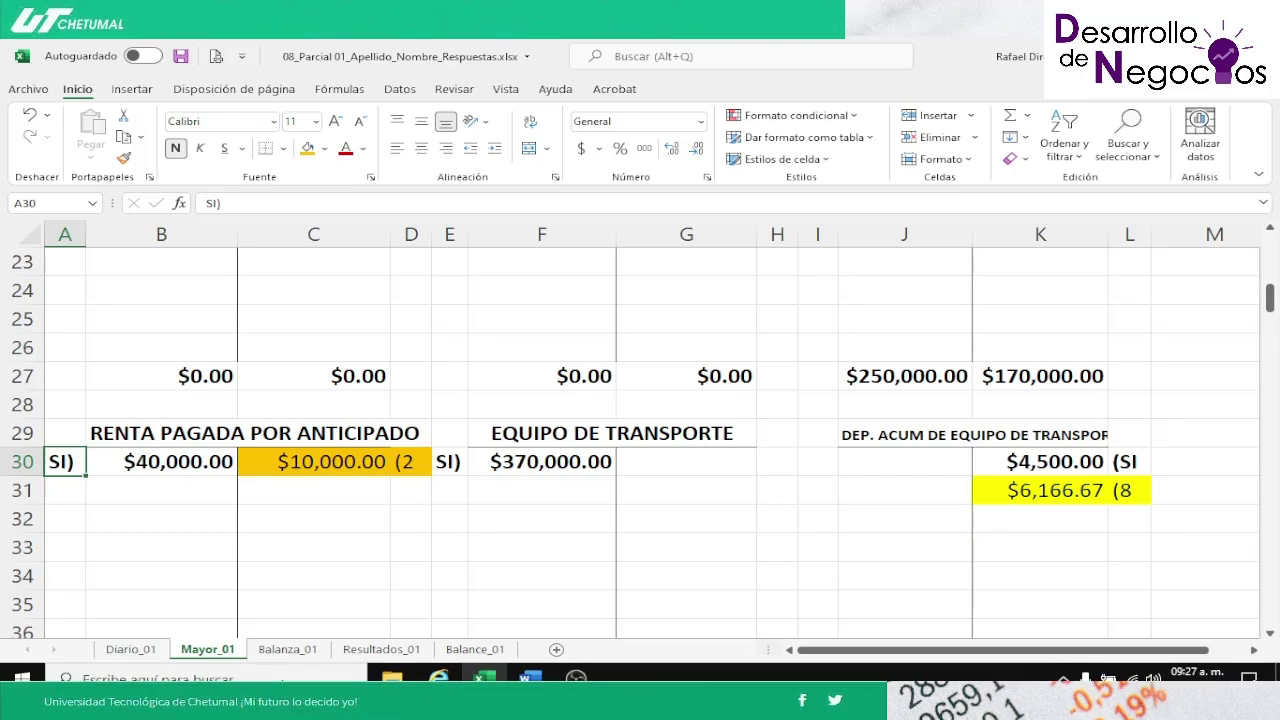
# Step: Switch to the Word exam, read July transaction 3 about the long-term loan payment, and return to the workbook
pyautogui.click(528, 666)
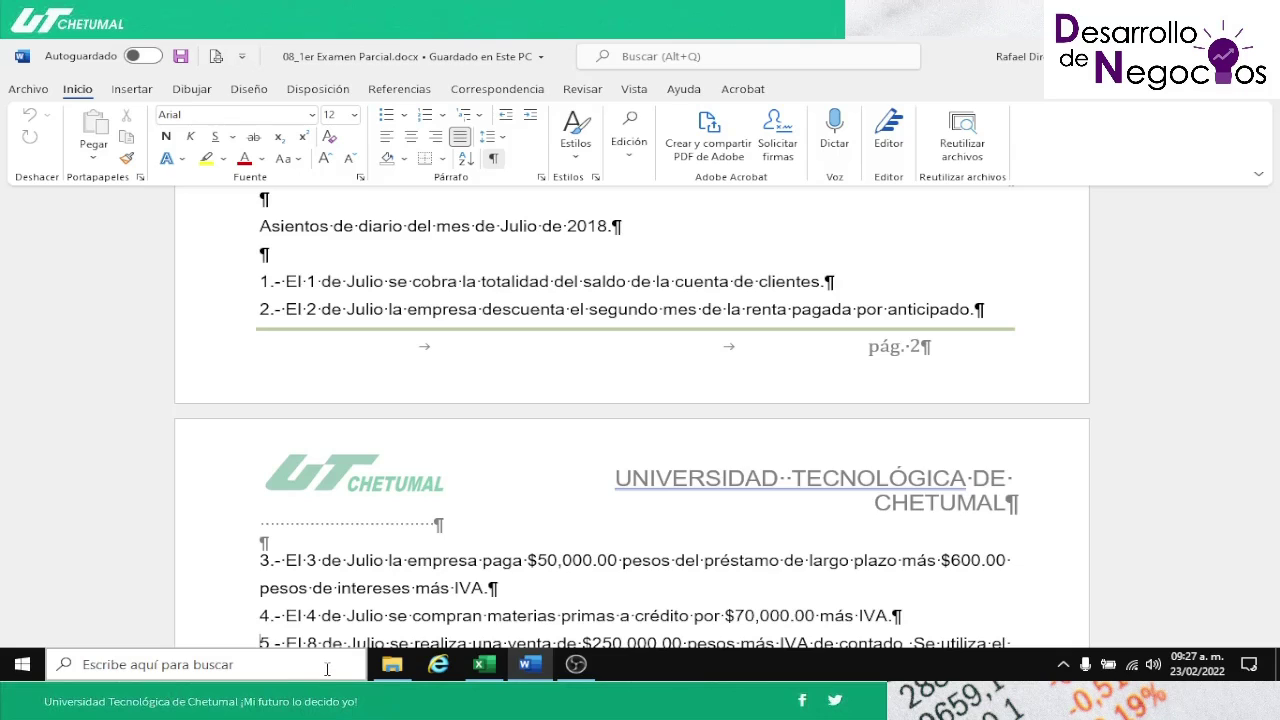
pyautogui.click(258, 560)
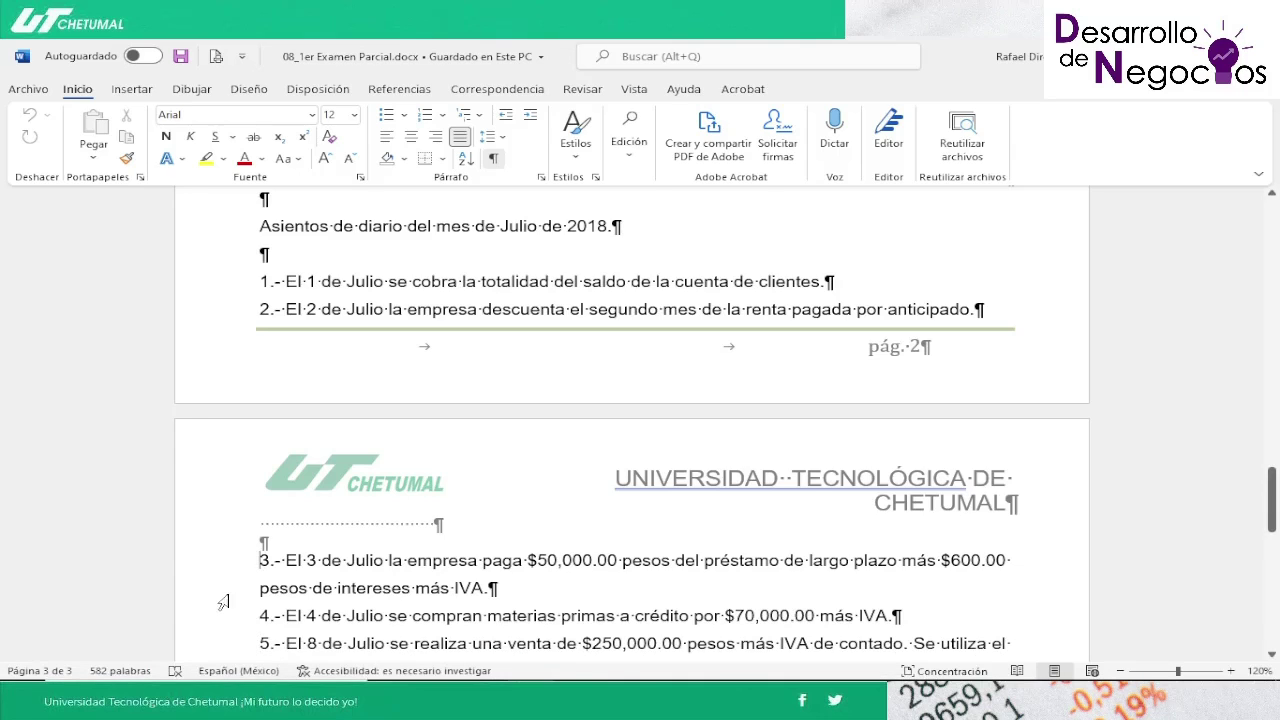
pyautogui.press('Down')
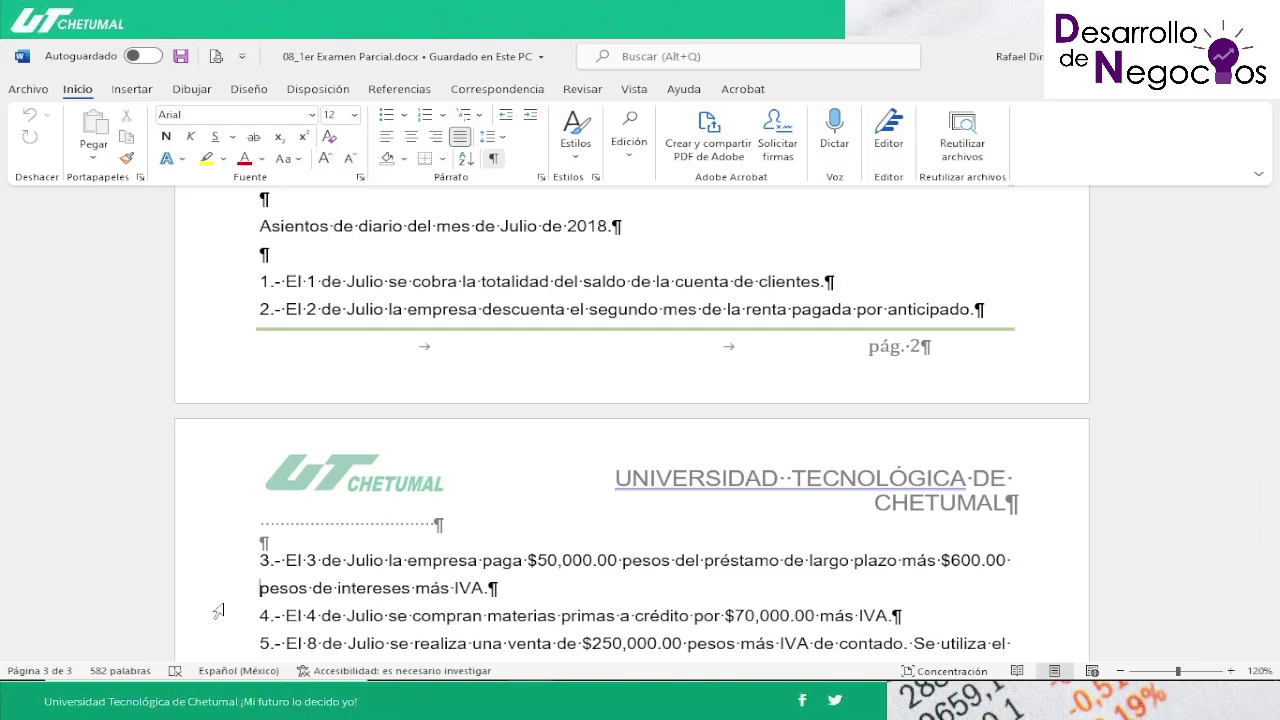
pyautogui.scroll(-1, 218, 611)
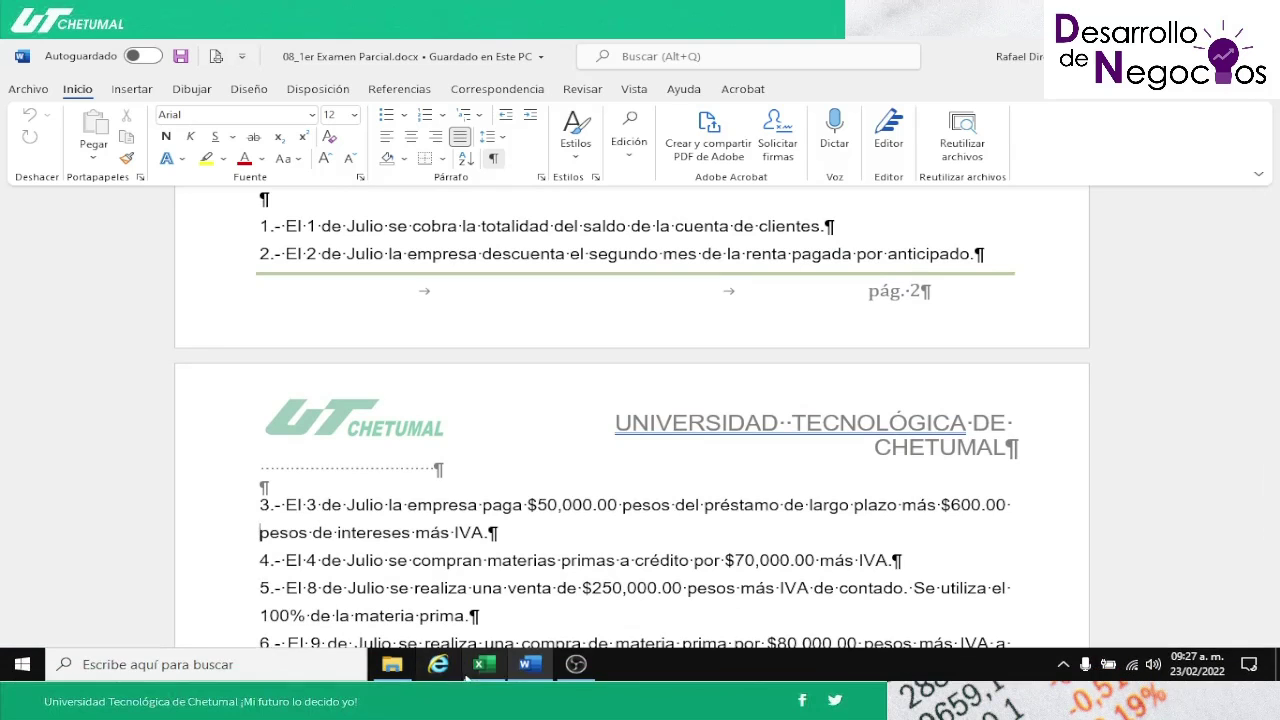
pyautogui.click(487, 668)
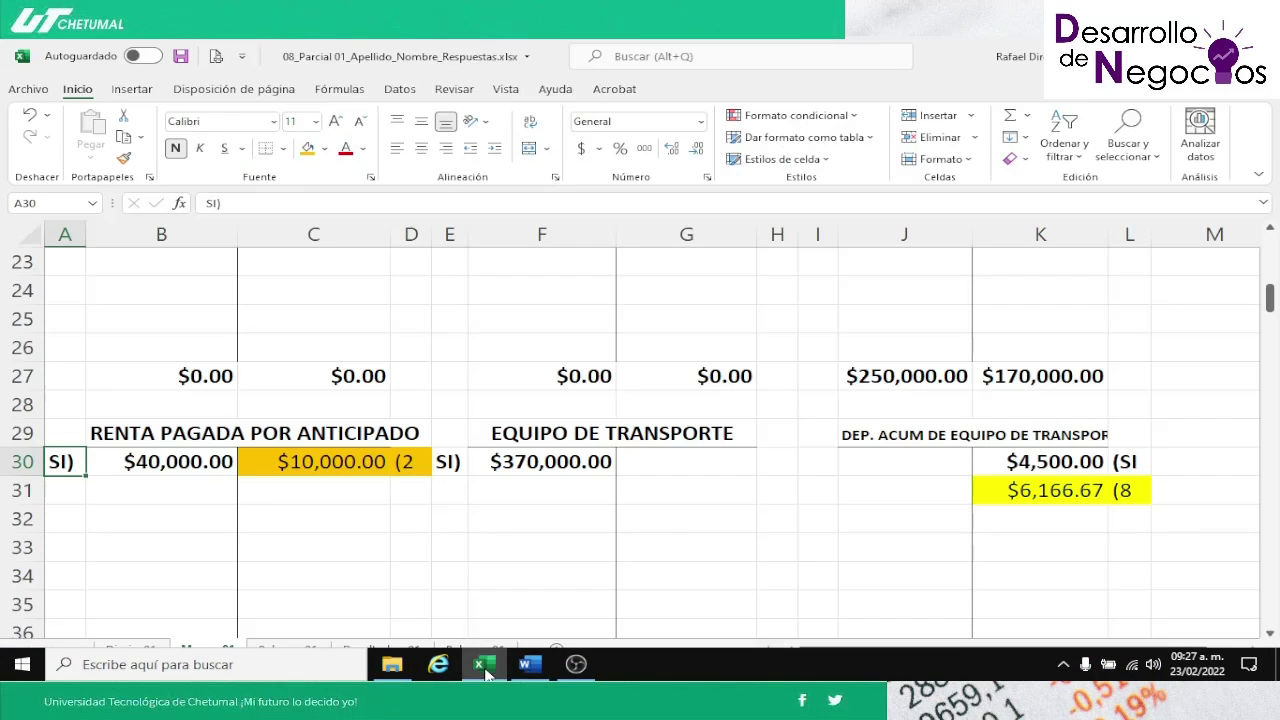
# Step: Locate journal entry 3 and its charged accounts on the Diario_01 sheet, around rows 19 to 22
pyautogui.click(130, 650)
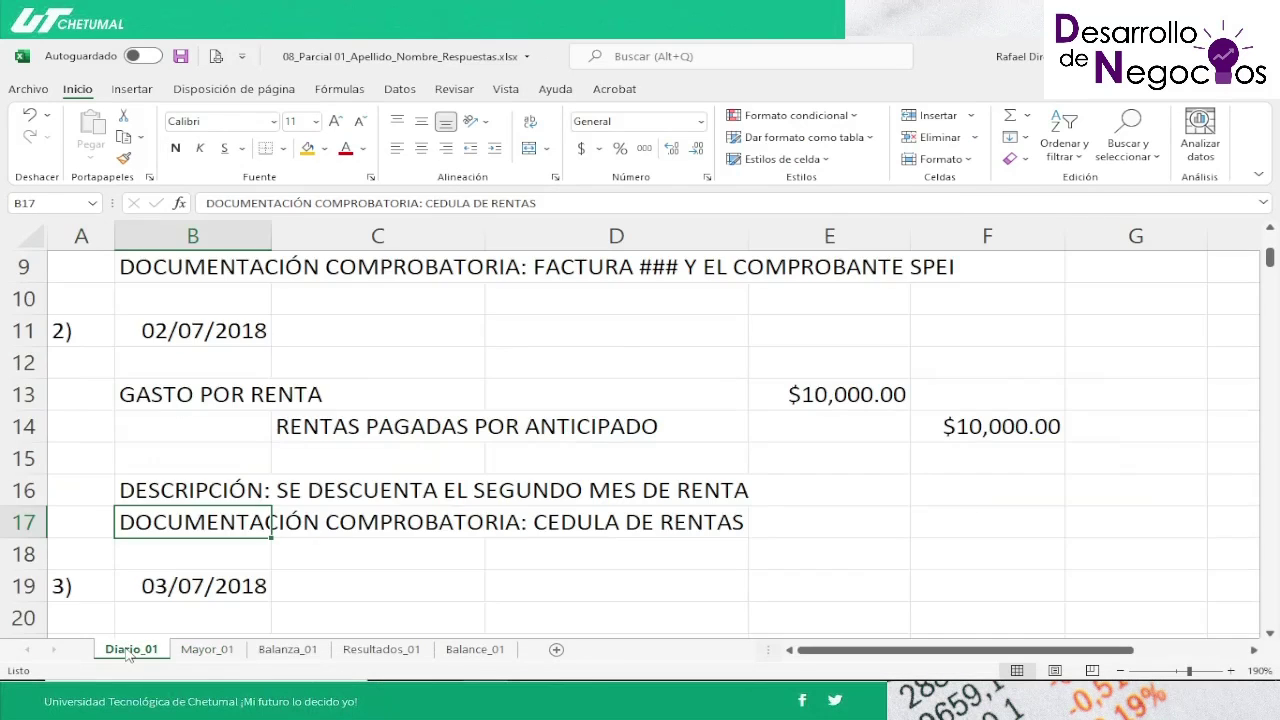
pyautogui.press('Down')
pyautogui.press('Down')
pyautogui.press('Down')
pyautogui.press('Down')
pyautogui.press('Down')
pyautogui.press('Down')
pyautogui.press('Down')
pyautogui.press('Down')
pyautogui.press('Down')
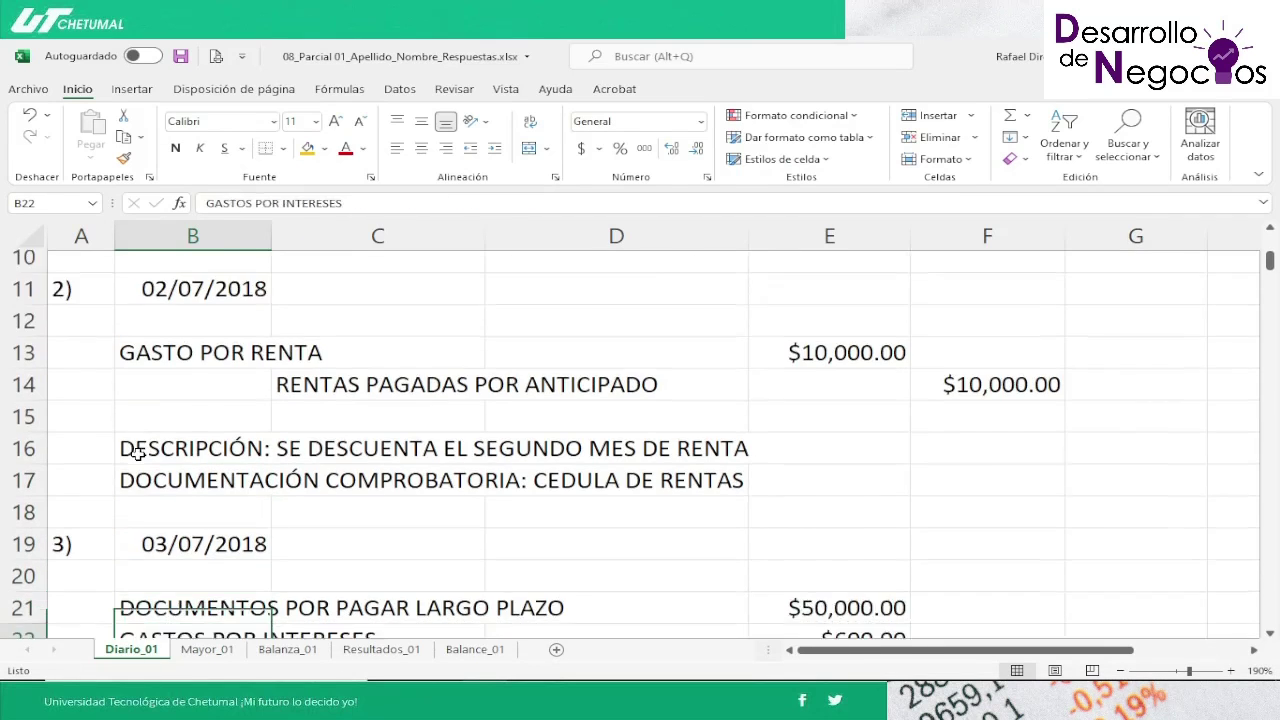
pyautogui.press('Up')
pyautogui.press('Up')
pyautogui.press('Up')
pyautogui.press('Up')
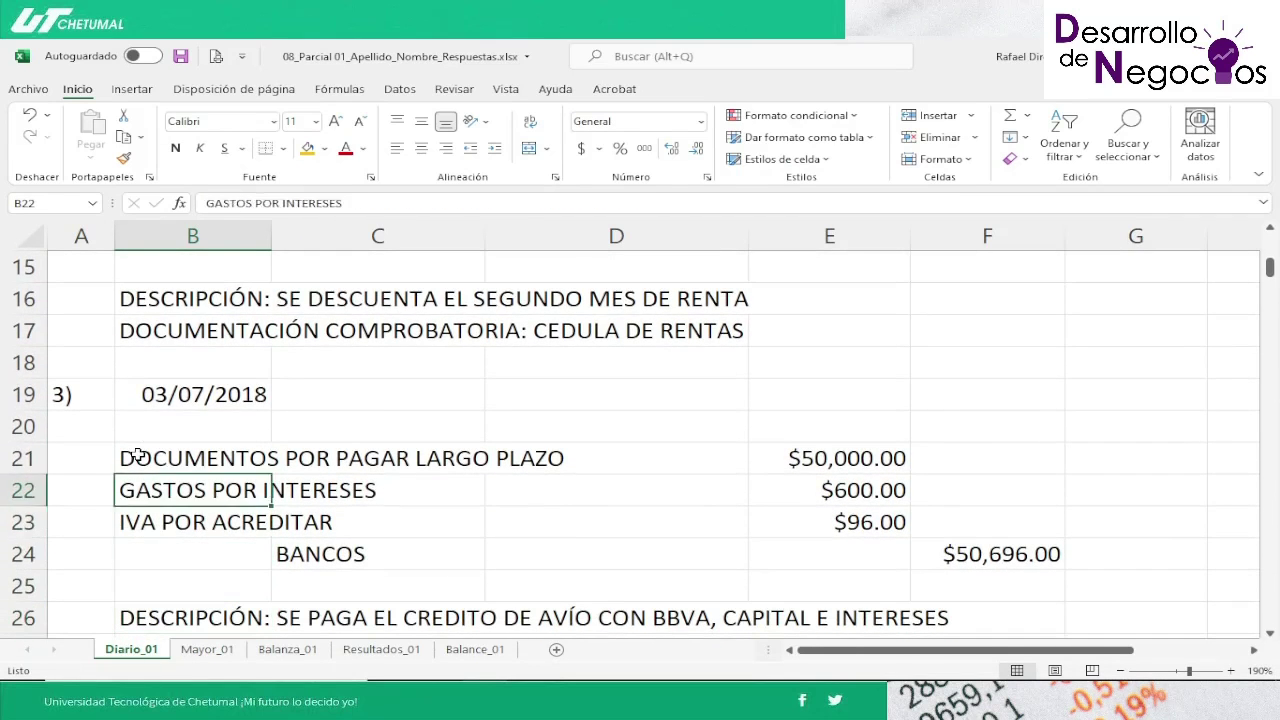
# Step: Review journal entry 3 from its charged accounts down to the supporting documentation in row 27
pyautogui.press('Down')
pyautogui.press('Down')
pyautogui.press('Down')
pyautogui.press('Down')
pyautogui.press('Down')
pyautogui.press('Down')
pyautogui.press('Up')
pyautogui.press('Up')
pyautogui.press('Up')
pyautogui.press('Up')
pyautogui.press('Up')
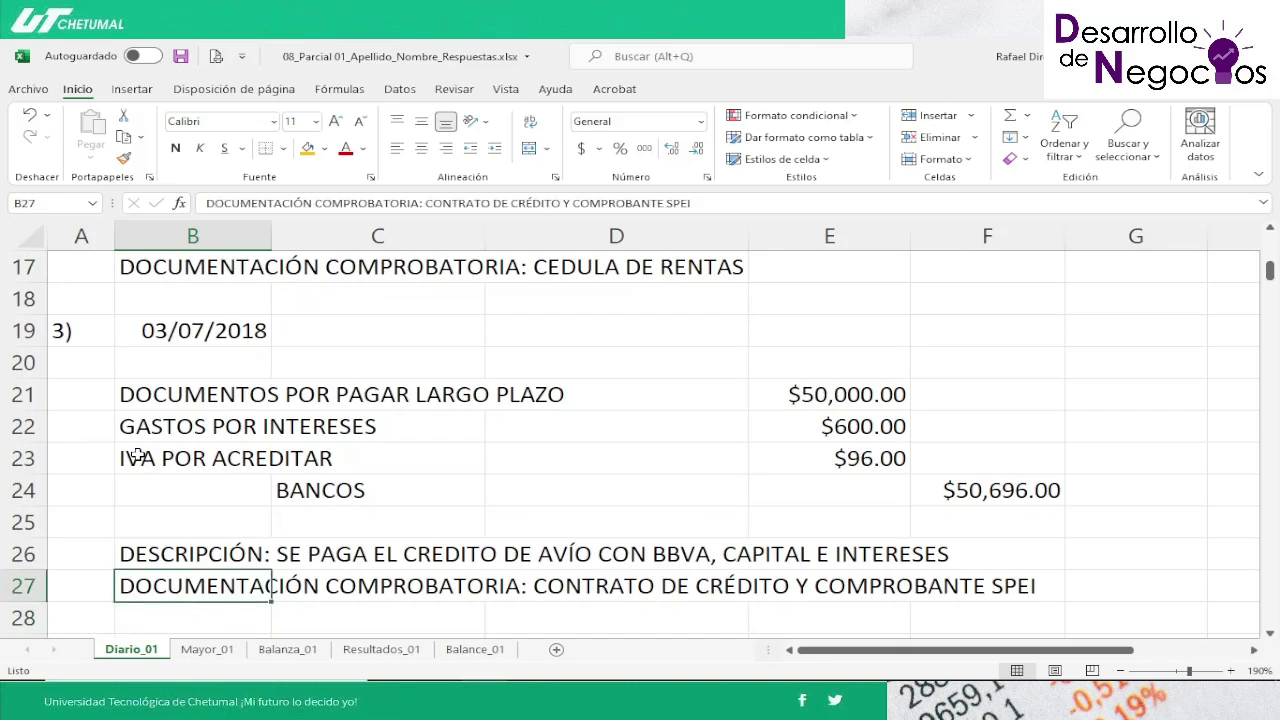
pyautogui.press('Up')
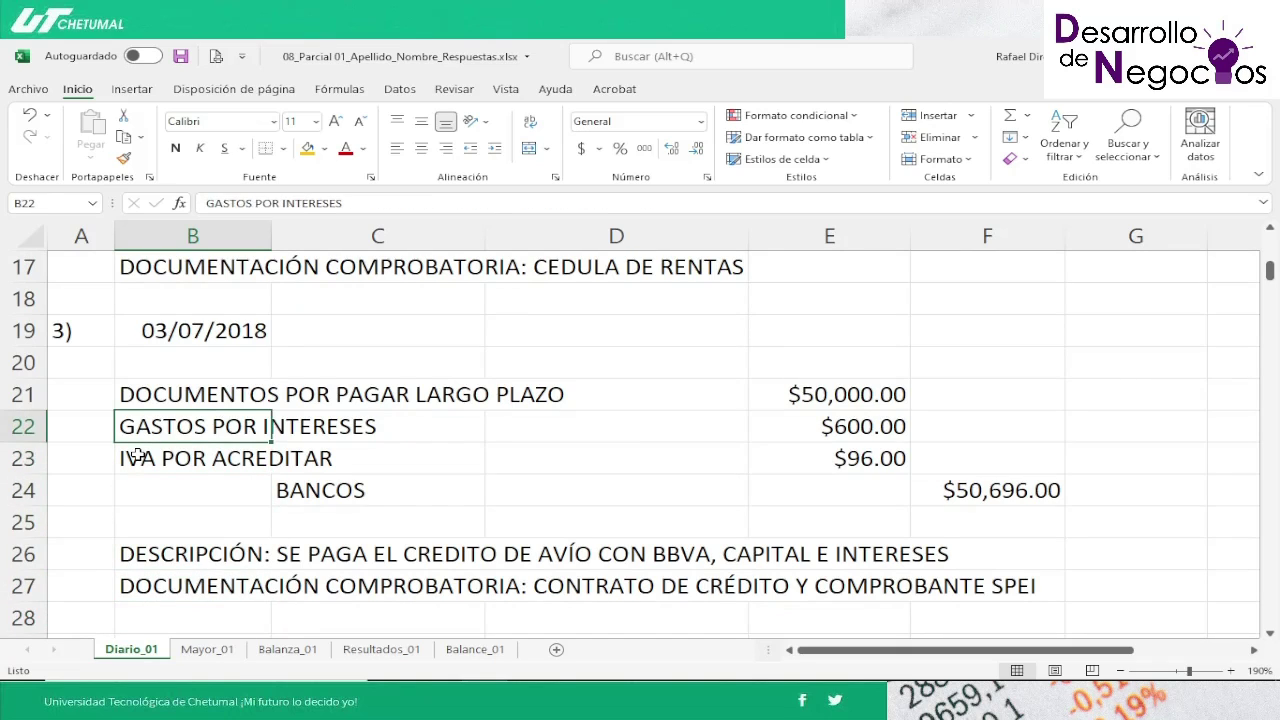
# Step: Examine the formula behind entry 3's IVA por acreditar charge in E23 without changing it
pyautogui.press('Up')
pyautogui.press('Down')
pyautogui.press('Down')
pyautogui.press('Right')
pyautogui.press('Right')
pyautogui.press('Right')
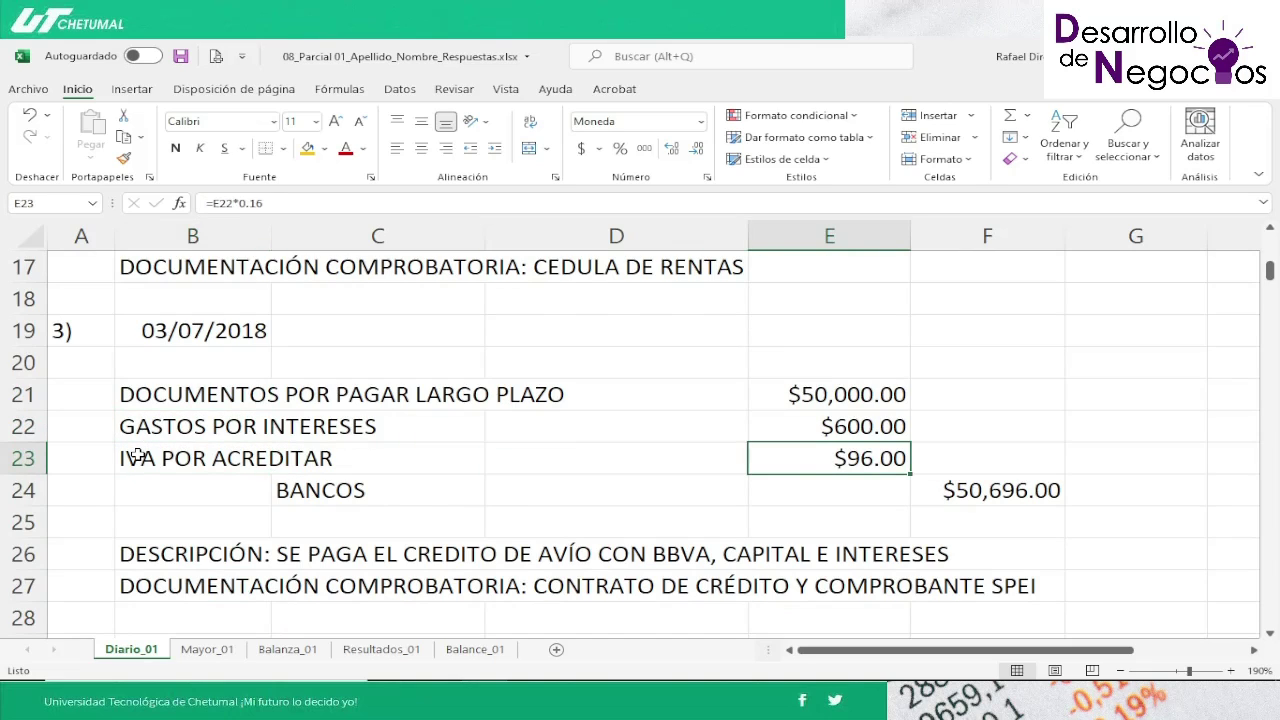
pyautogui.press('F2')
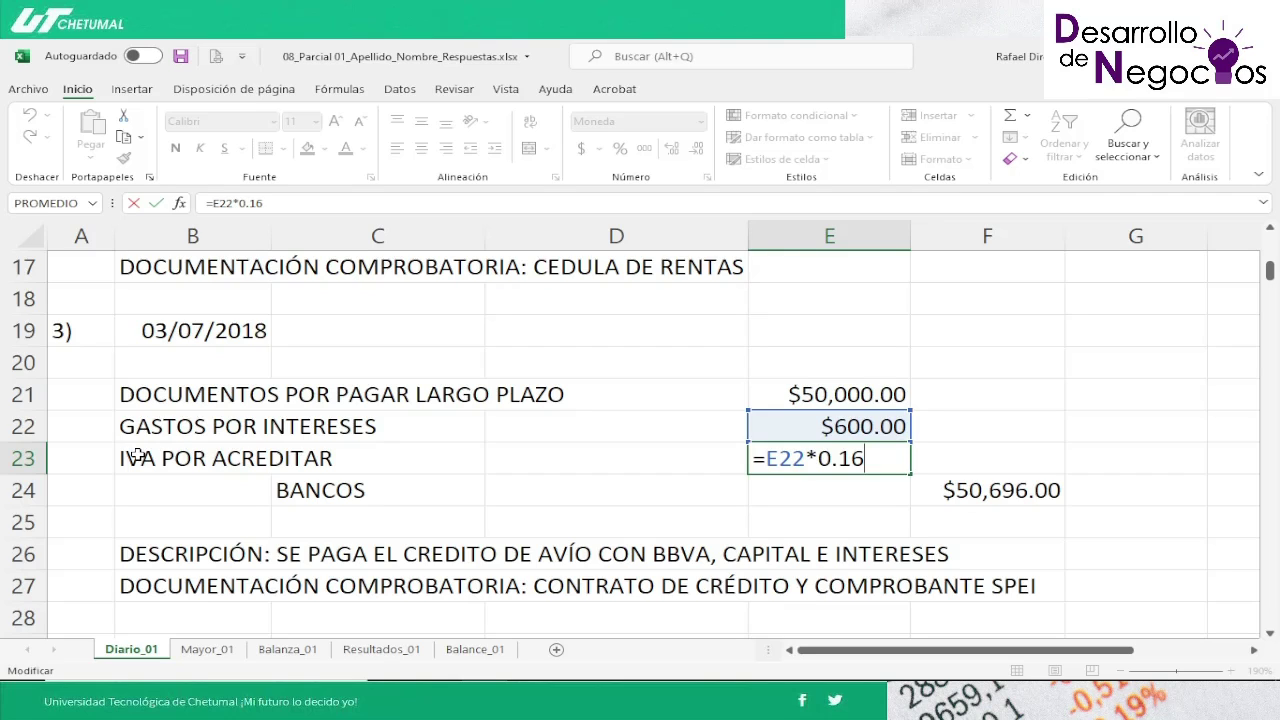
pyautogui.press('Return')
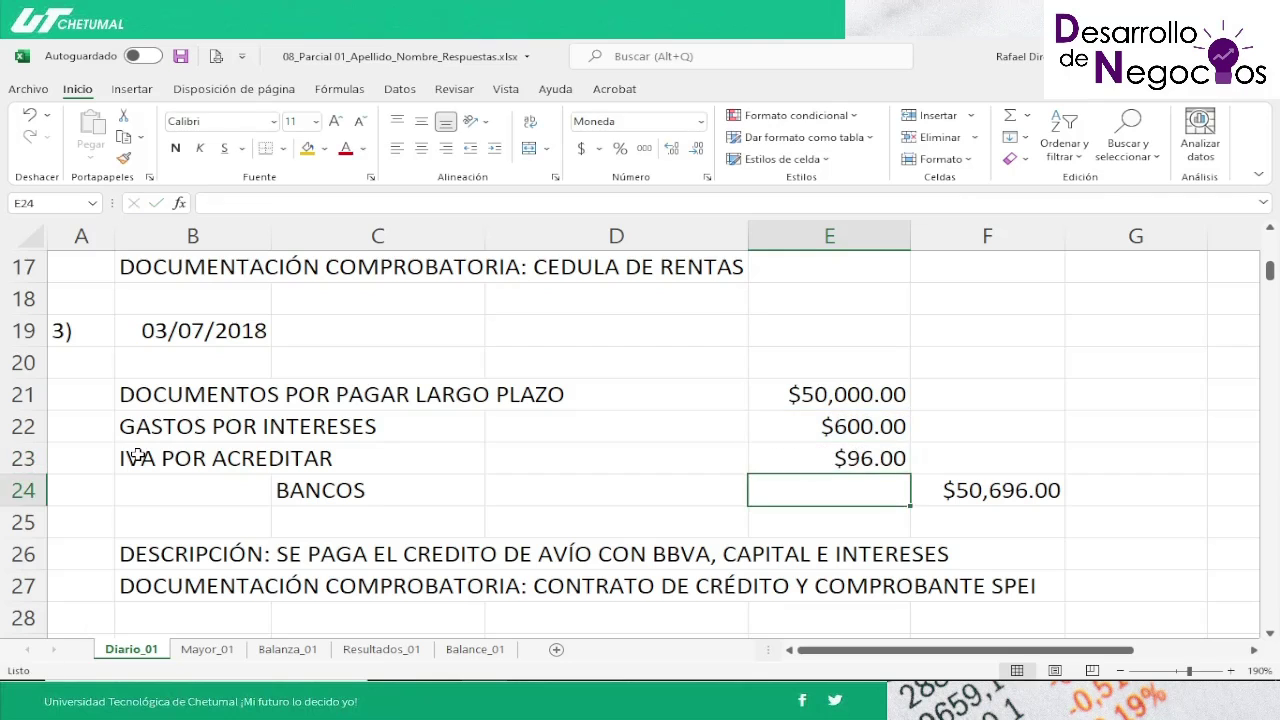
# Step: Examine the sum formula behind entry 3's Bancos credit in F24 without changing it
pyautogui.press('Down')
pyautogui.press('Right')
pyautogui.press('Up')
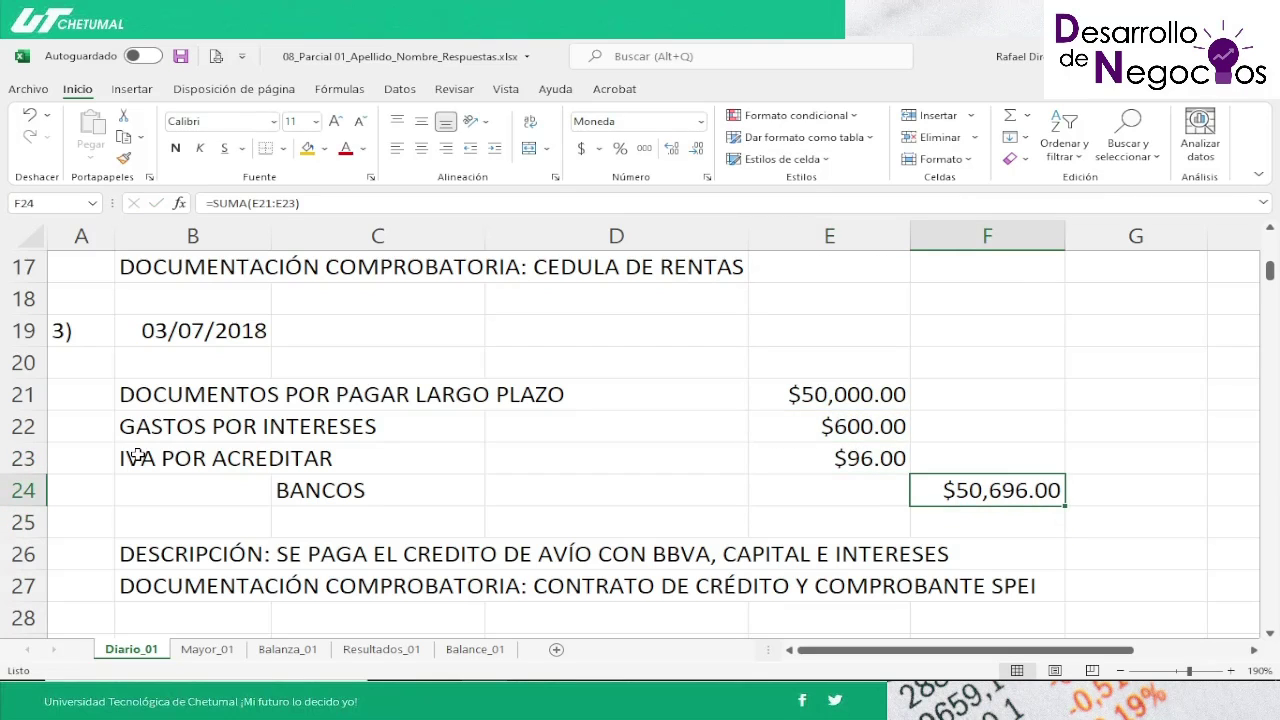
pyautogui.press('F2')
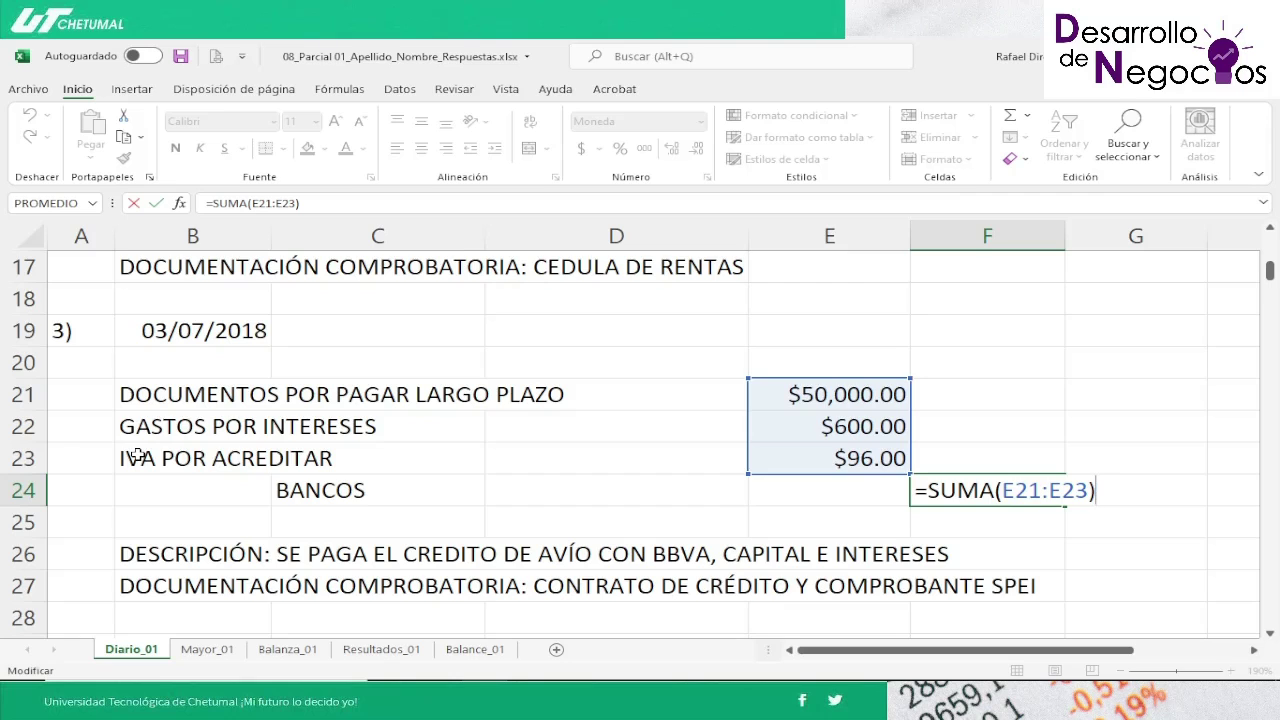
pyautogui.press('Return')
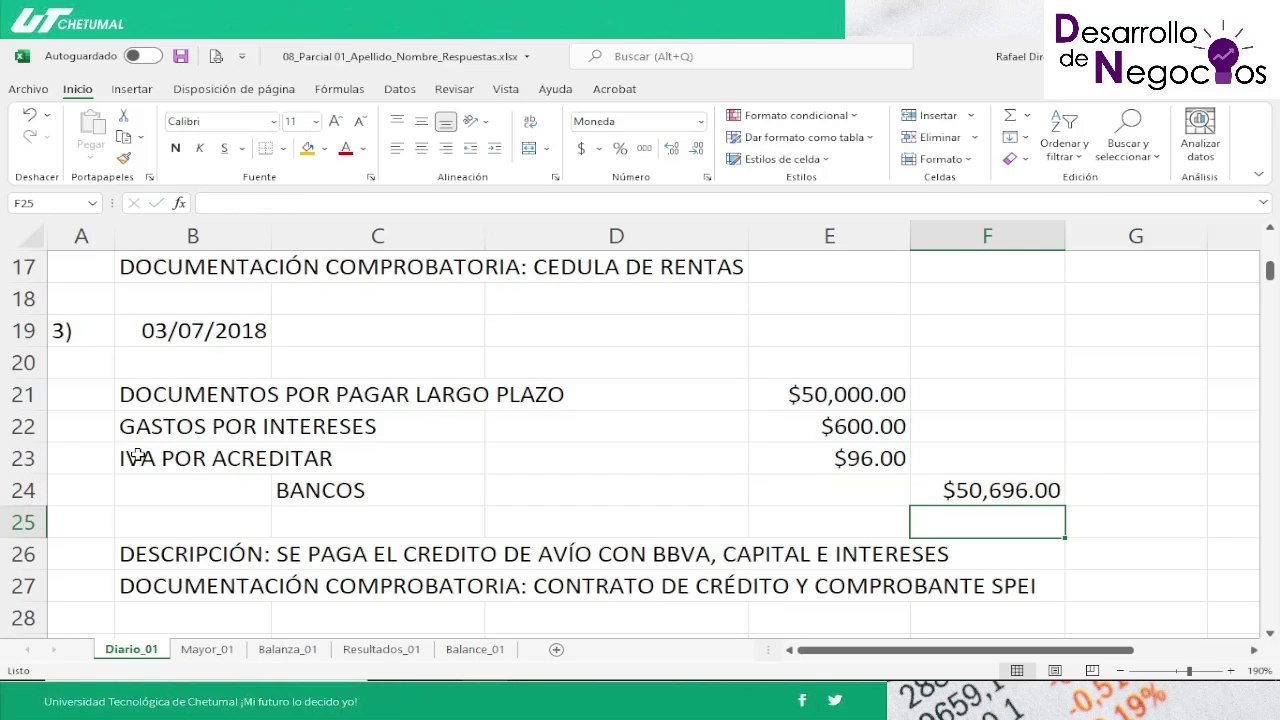
pyautogui.press('Up')
pyautogui.press('Left')
pyautogui.press('Right')
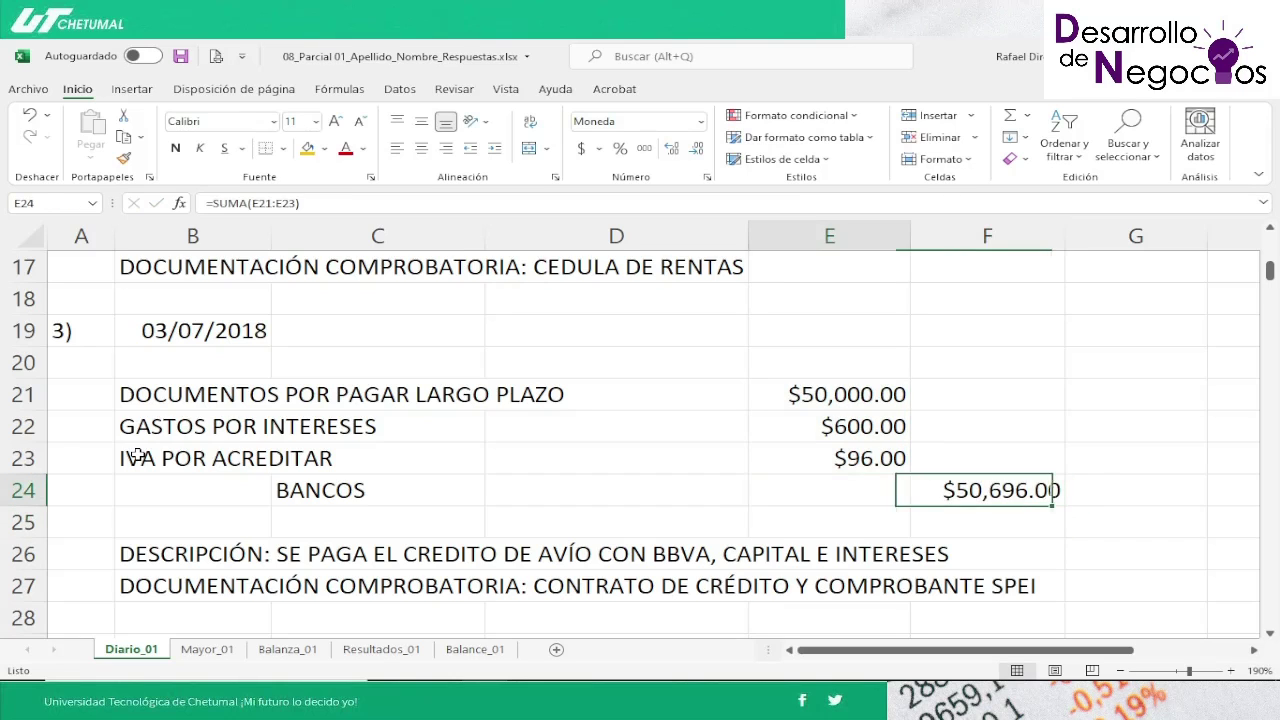
pyautogui.press('Left')
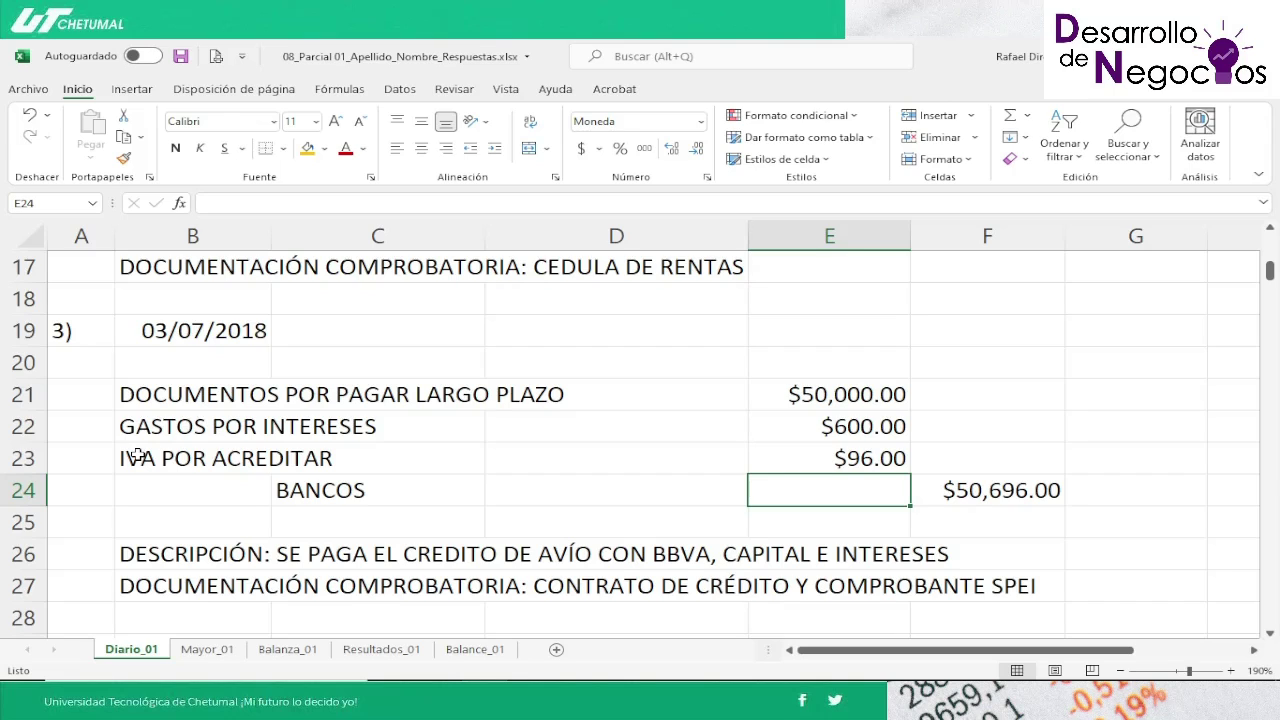
# Step: Check journal entry 3's description and supporting documentation in rows 26 and 27
pyautogui.press('Down')
pyautogui.press('Down')
pyautogui.press('Down')
pyautogui.press('Down')
pyautogui.press('Down')
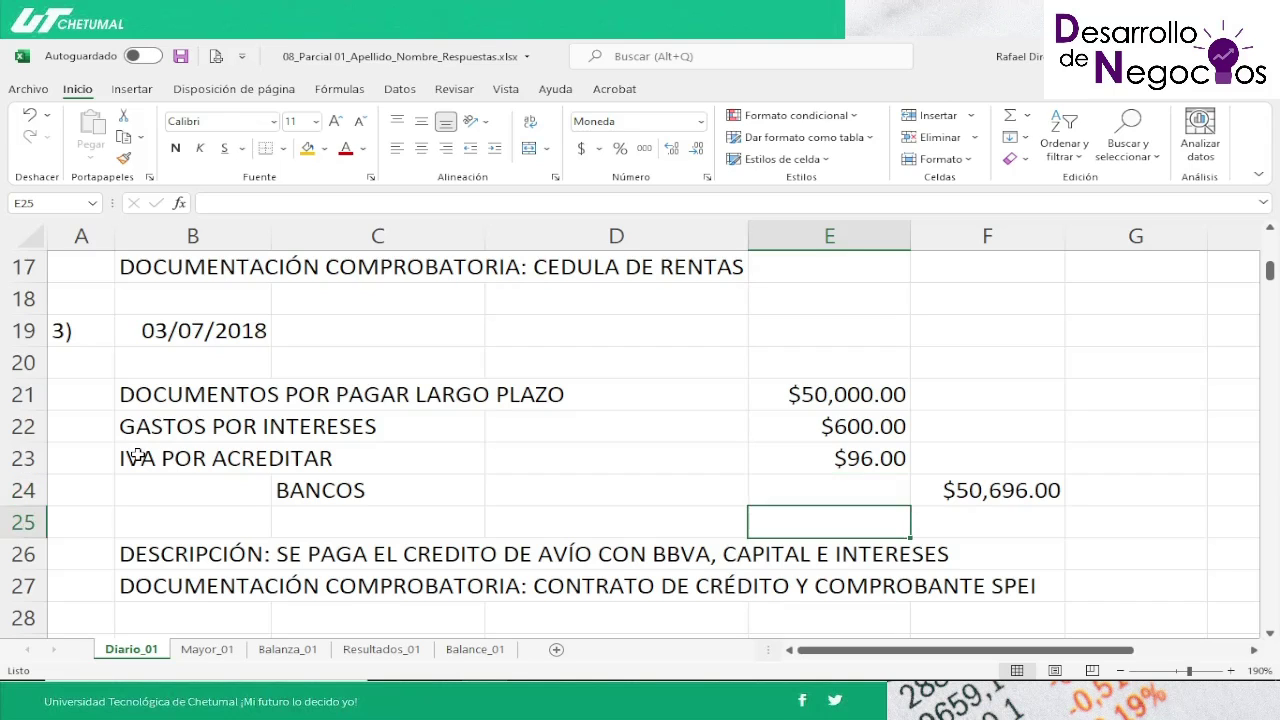
pyautogui.press('Down')
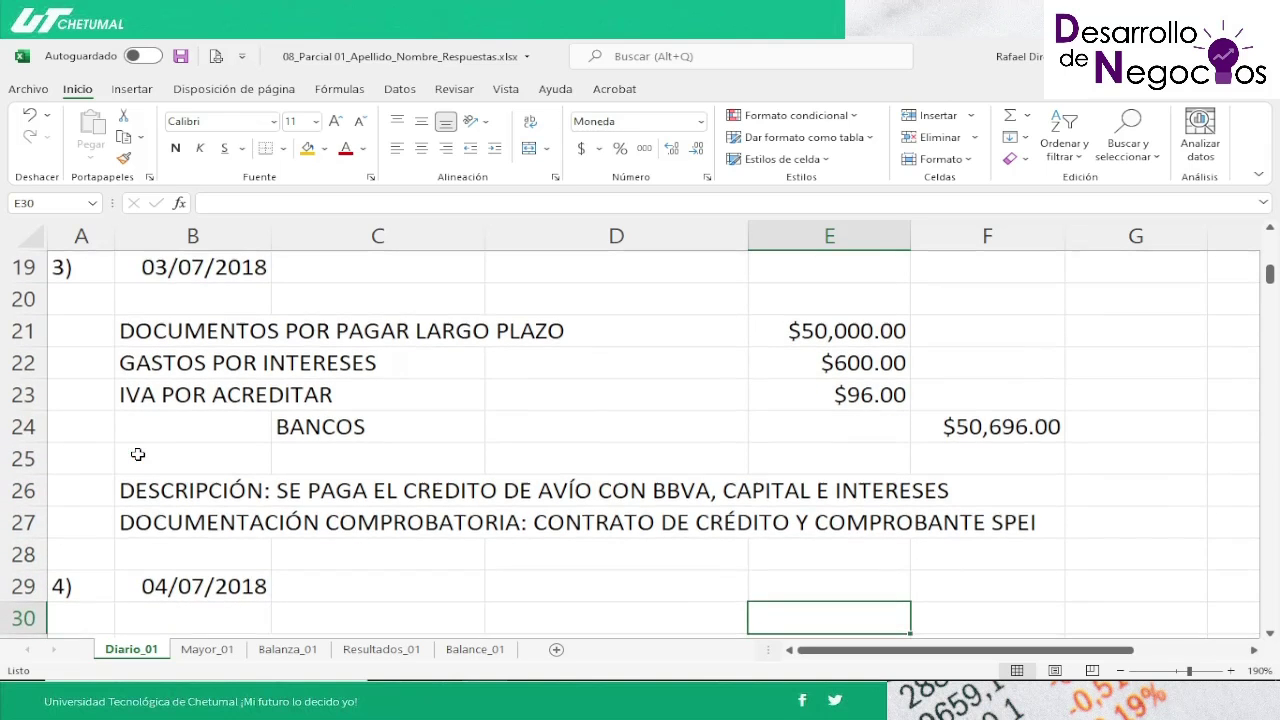
pyautogui.press('Up')
pyautogui.press('Up')
pyautogui.press('Up')
pyautogui.press('Left')
pyautogui.press('Left')
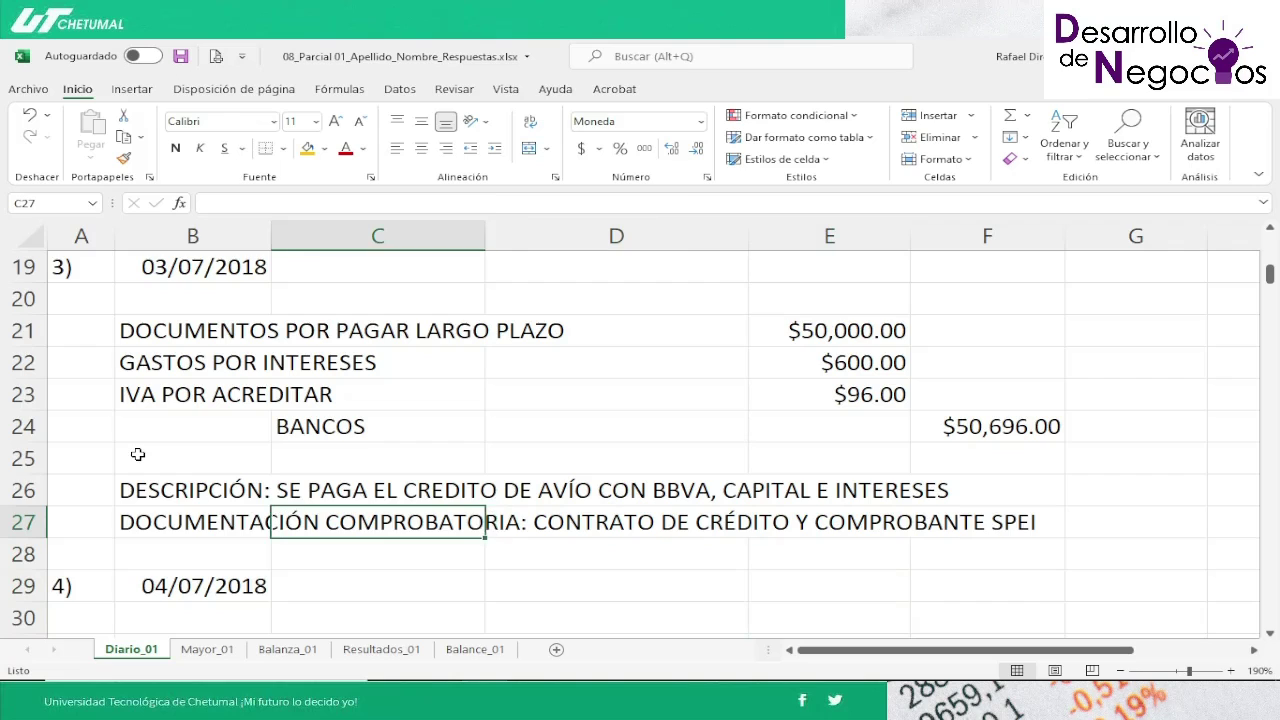
# Step: Recheck entry 3's Bancos credit line in row 24 against its description and supporting documentation
pyautogui.press('Left')
pyautogui.press('Up')
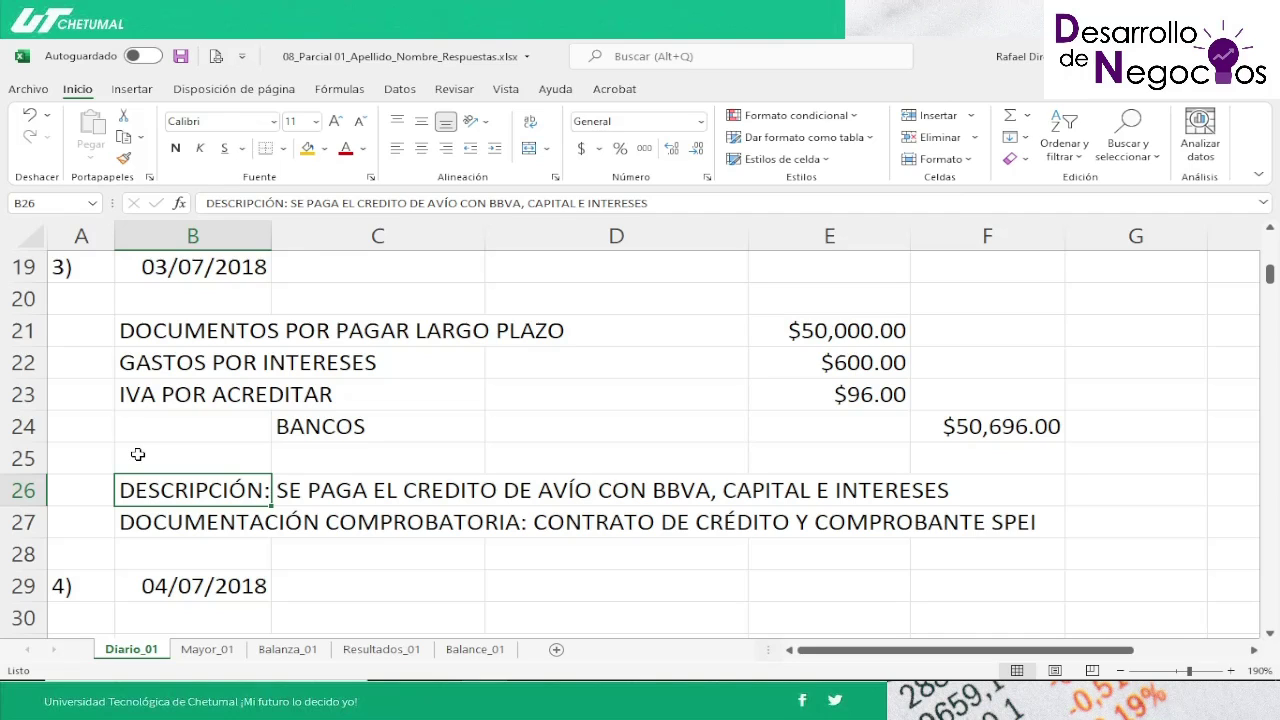
pyautogui.press('Down')
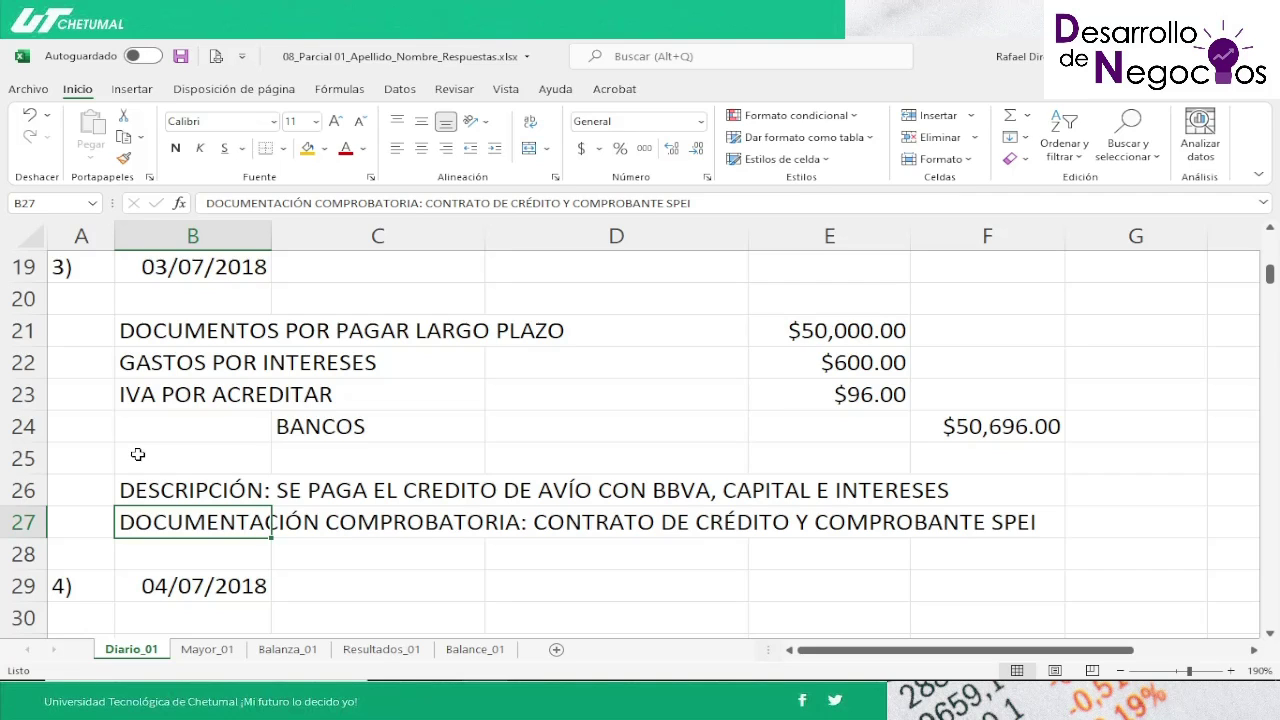
pyautogui.press('Up')
pyautogui.press('Up')
pyautogui.press('Up')
pyautogui.press('Right')
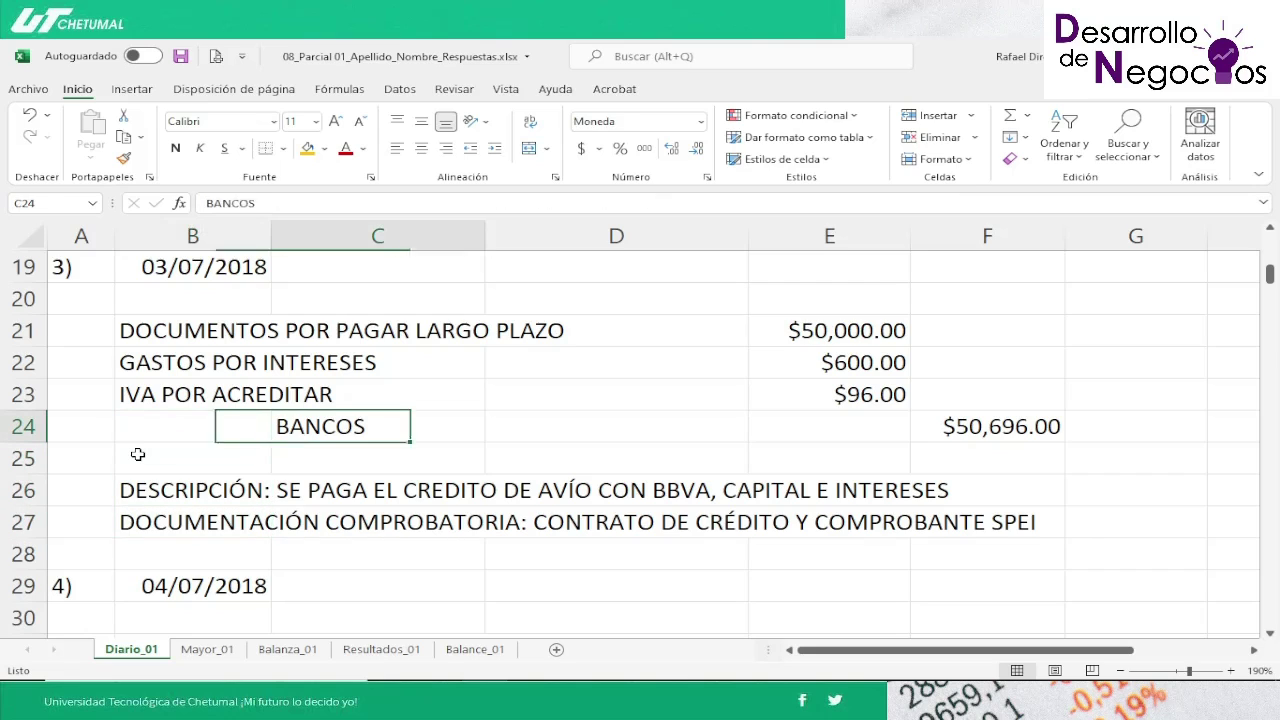
pyautogui.press('Right')
pyautogui.press('Right')
pyautogui.press('Right')
pyautogui.press('Left')
pyautogui.press('Left')
pyautogui.press('Left')
pyautogui.press('Left')
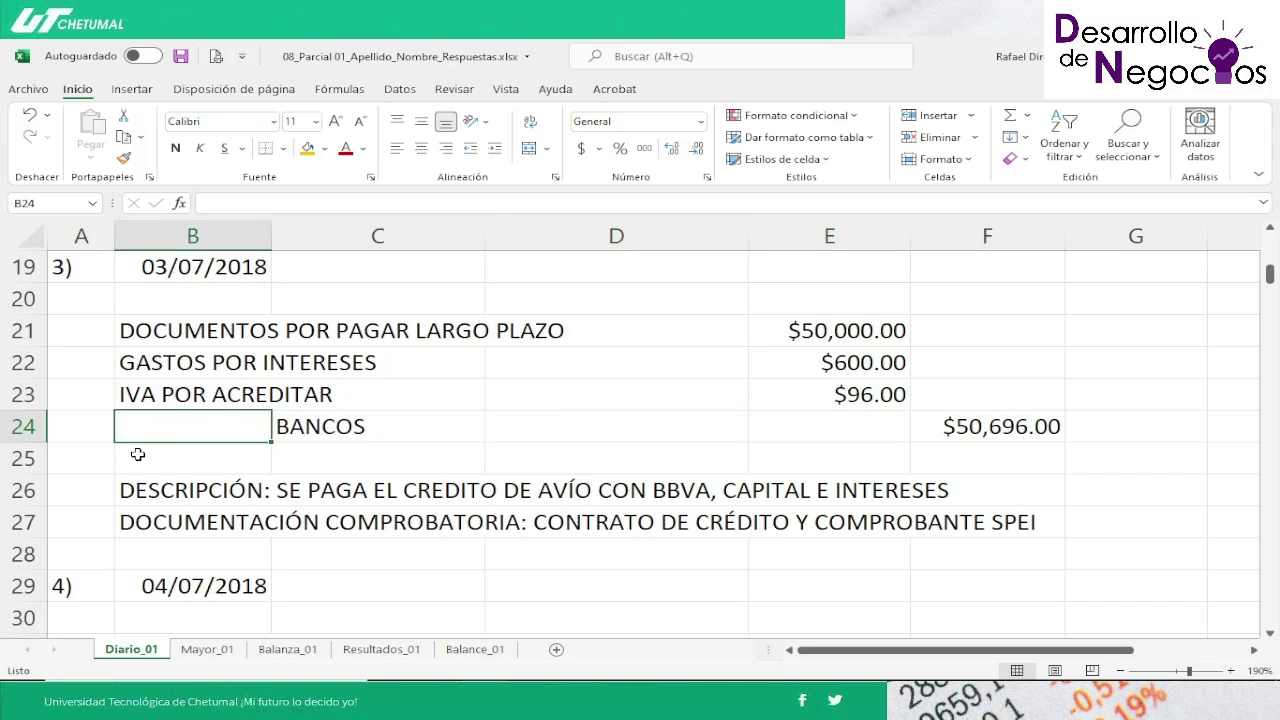
pyautogui.press('Down')
pyautogui.press('Down')
pyautogui.press('Down')
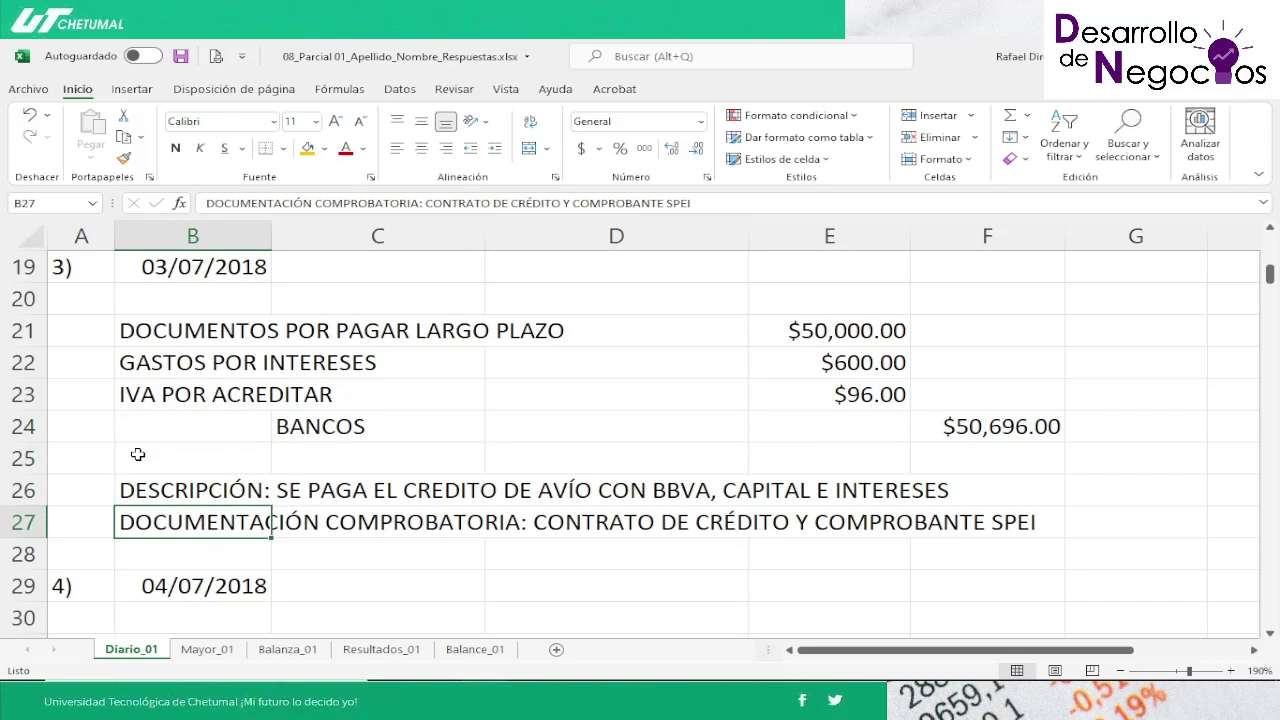
# Step: In Mayor_01, fill entry 3's $50,000.00 charge and its reference under DOCTOS POR PAGAR L. P. (I66:J66) with light orange
pyautogui.click(231, 652)
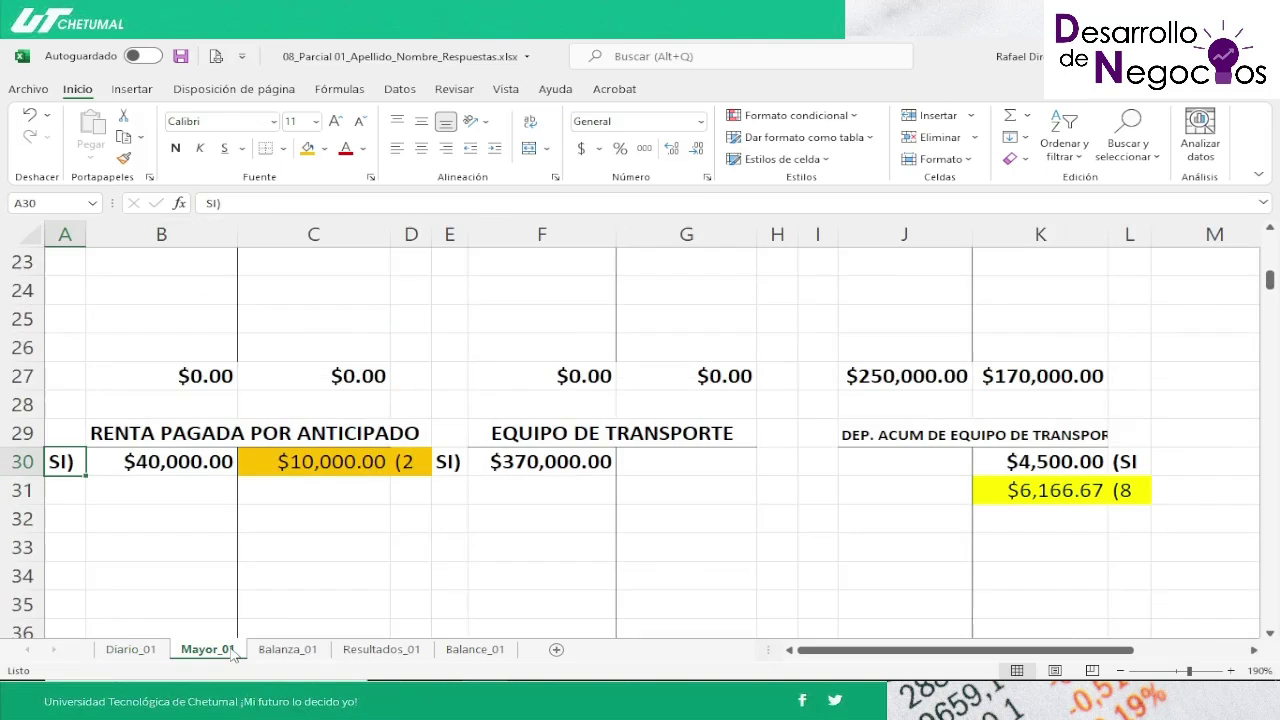
pyautogui.click(578, 505)
pyautogui.press('Down')
pyautogui.press('Down')
pyautogui.press('Down')
pyautogui.press('Down')
pyautogui.press('Down')
pyautogui.press('Down')
pyautogui.press('Down')
pyautogui.press('Down')
pyautogui.press('Down')
pyautogui.press('Down')
pyautogui.press('Down')
pyautogui.press('Down')
pyautogui.press('Down')
pyautogui.press('Down')
pyautogui.press('Down')
pyautogui.press('Down')
pyautogui.press('Down')
pyautogui.press('Down')
pyautogui.press('Down')
pyautogui.press('Down')
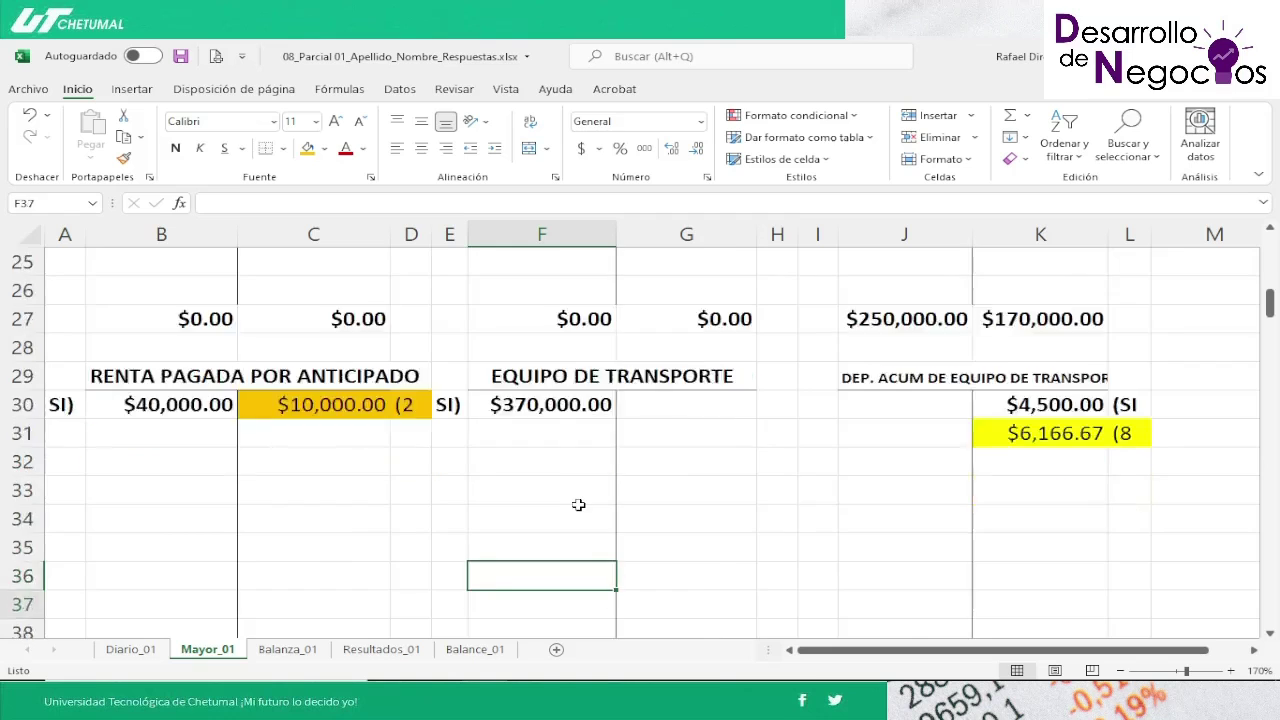
pyautogui.press('Down')
pyautogui.press('Down')
pyautogui.press('Down')
pyautogui.press('Down')
pyautogui.press('Down')
pyautogui.press('Down')
pyautogui.press('Down')
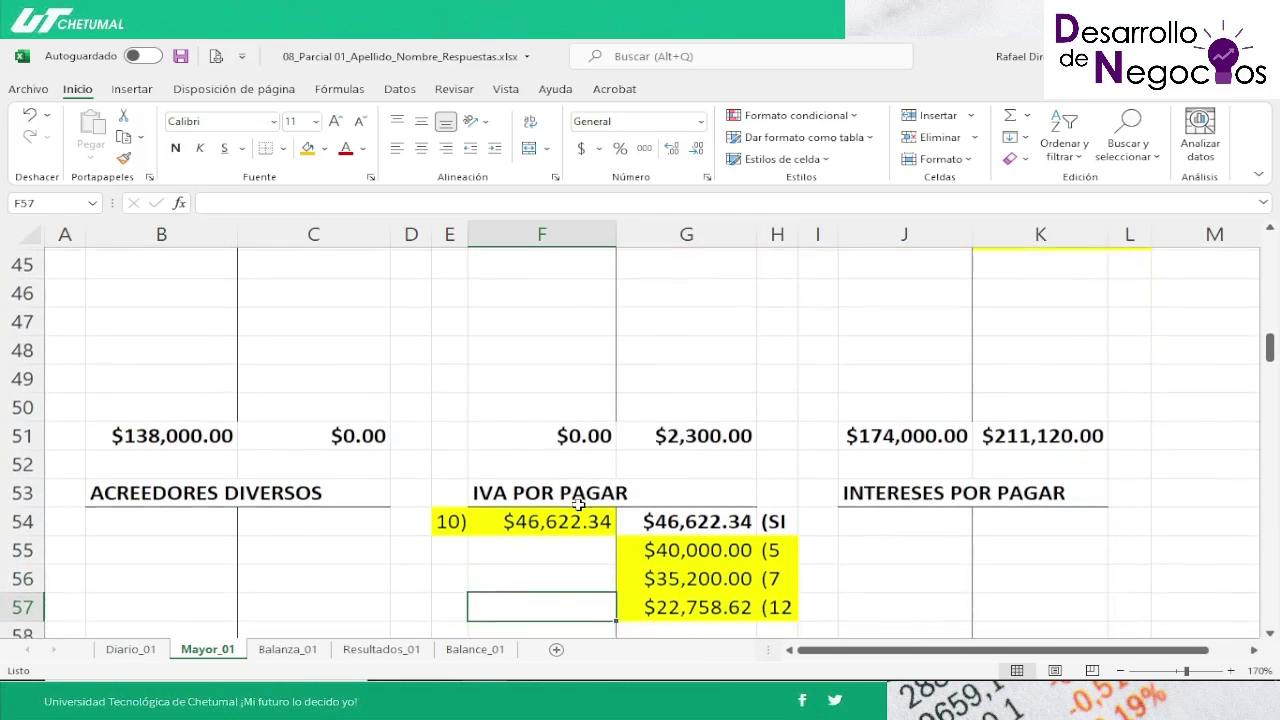
pyautogui.press('Down')
pyautogui.press('Down')
pyautogui.press('Down')
pyautogui.press('Down')
pyautogui.press('Down')
pyautogui.press('Down')
pyautogui.press('Down')
pyautogui.press('Down')
pyautogui.press('Down')
pyautogui.press('Down')
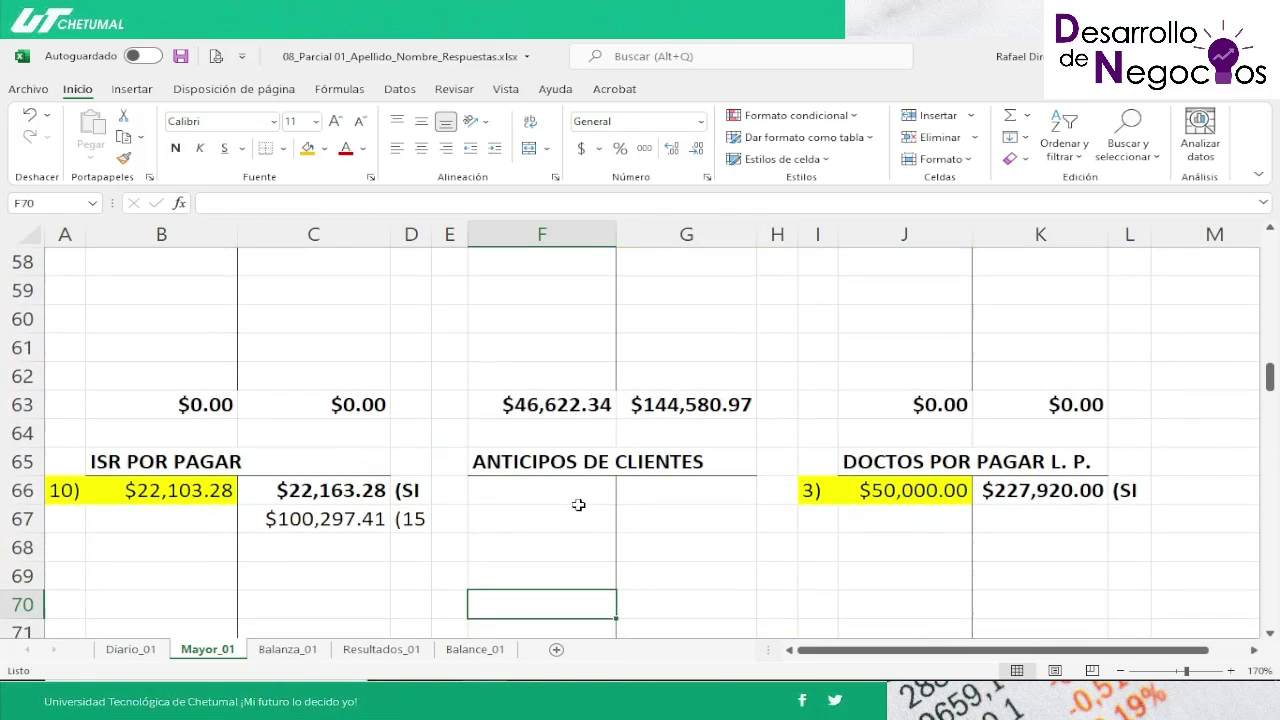
pyautogui.press('Up')
pyautogui.press('Right')
pyautogui.press('Right')
pyautogui.press('Right')
pyautogui.press('Right')
pyautogui.press('Up')
pyautogui.press('Up')
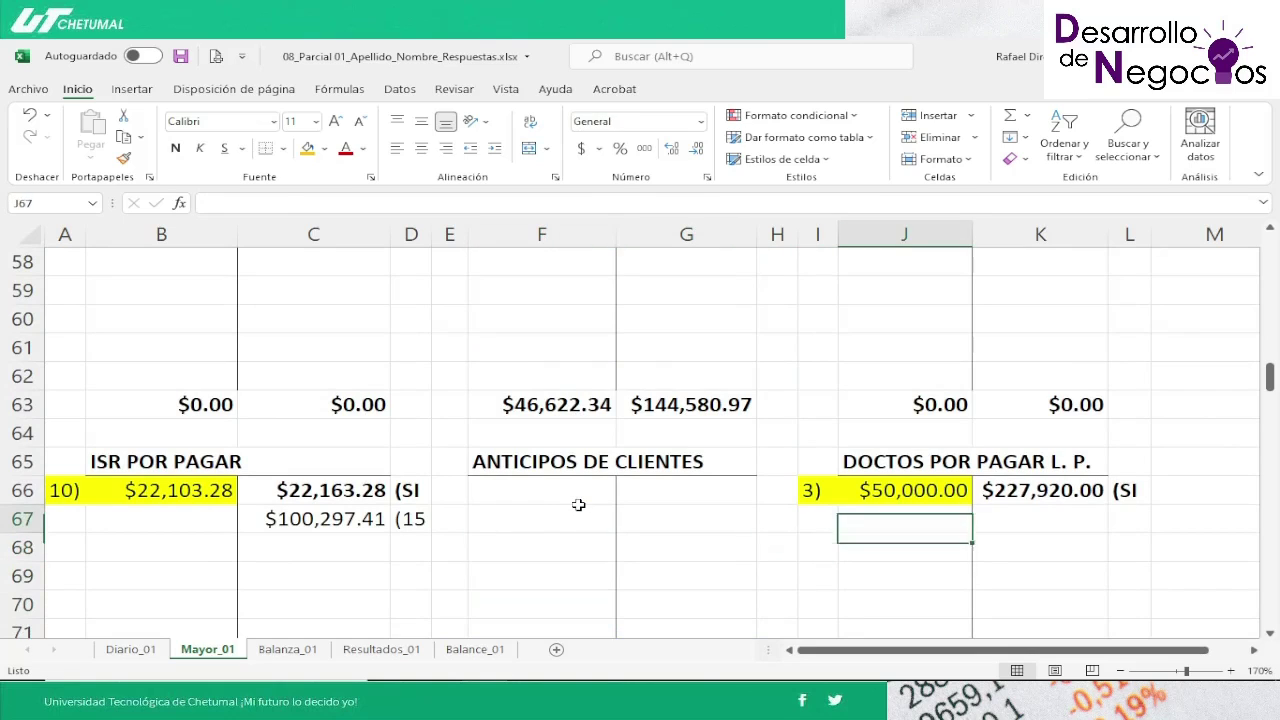
pyautogui.press('Left')
pyautogui.hotkey('shift', 'Right')
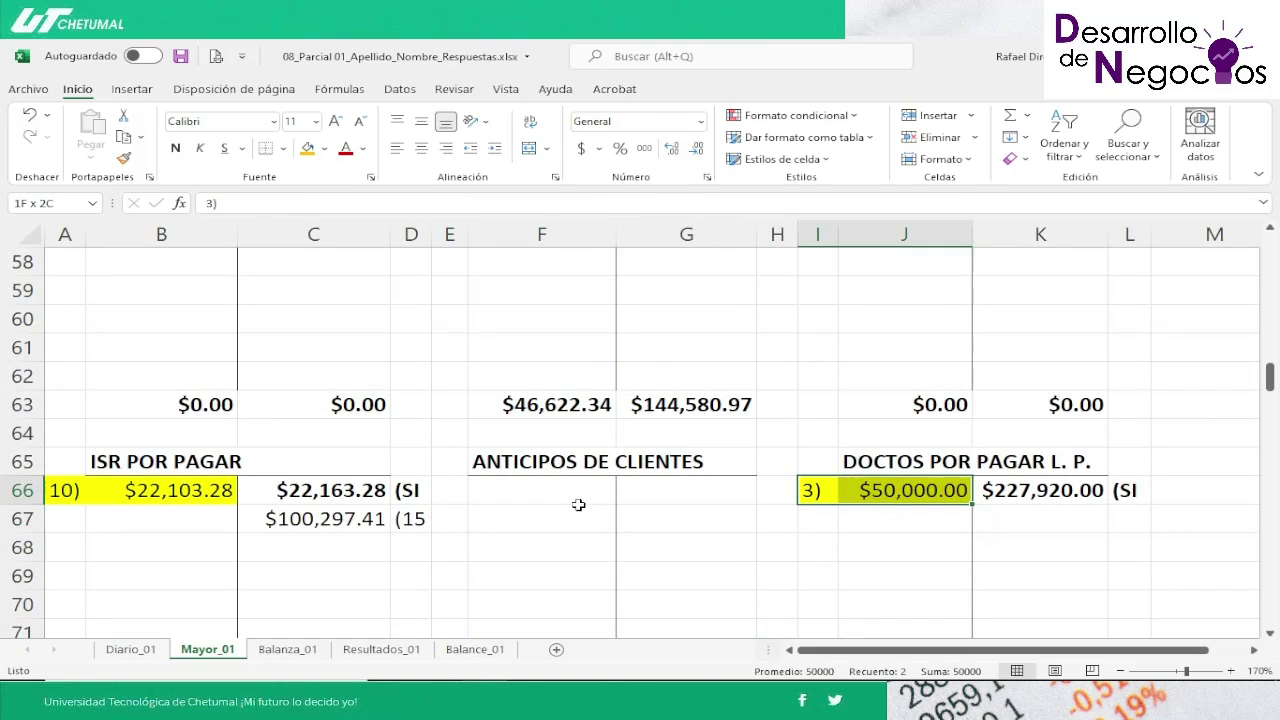
pyautogui.click(324, 148)
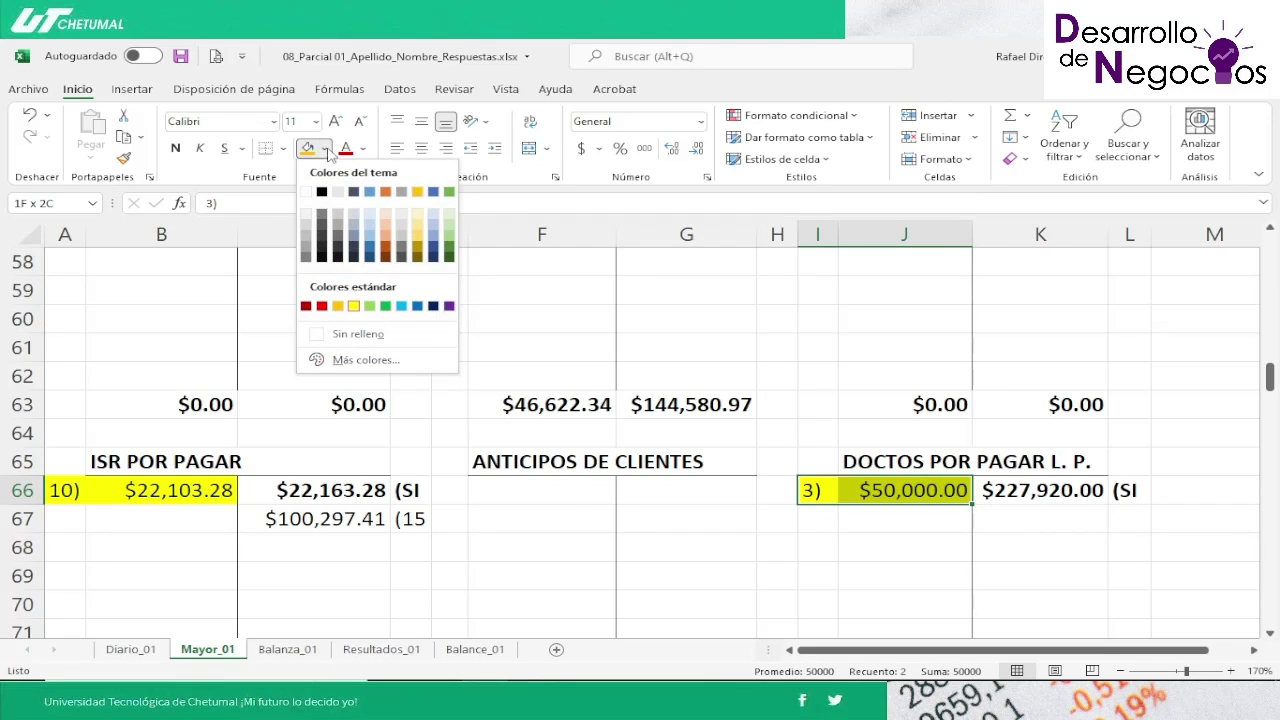
pyautogui.click(385, 238)
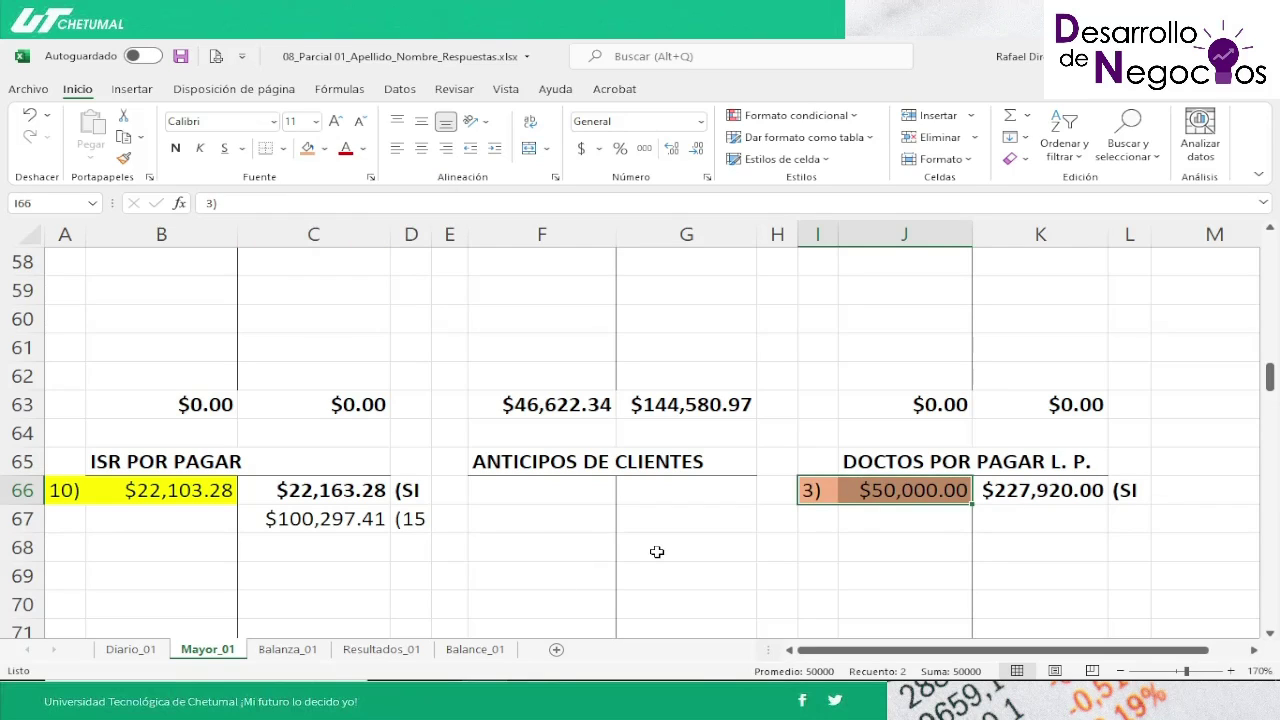
pyautogui.press('Right')
pyautogui.press('Right')
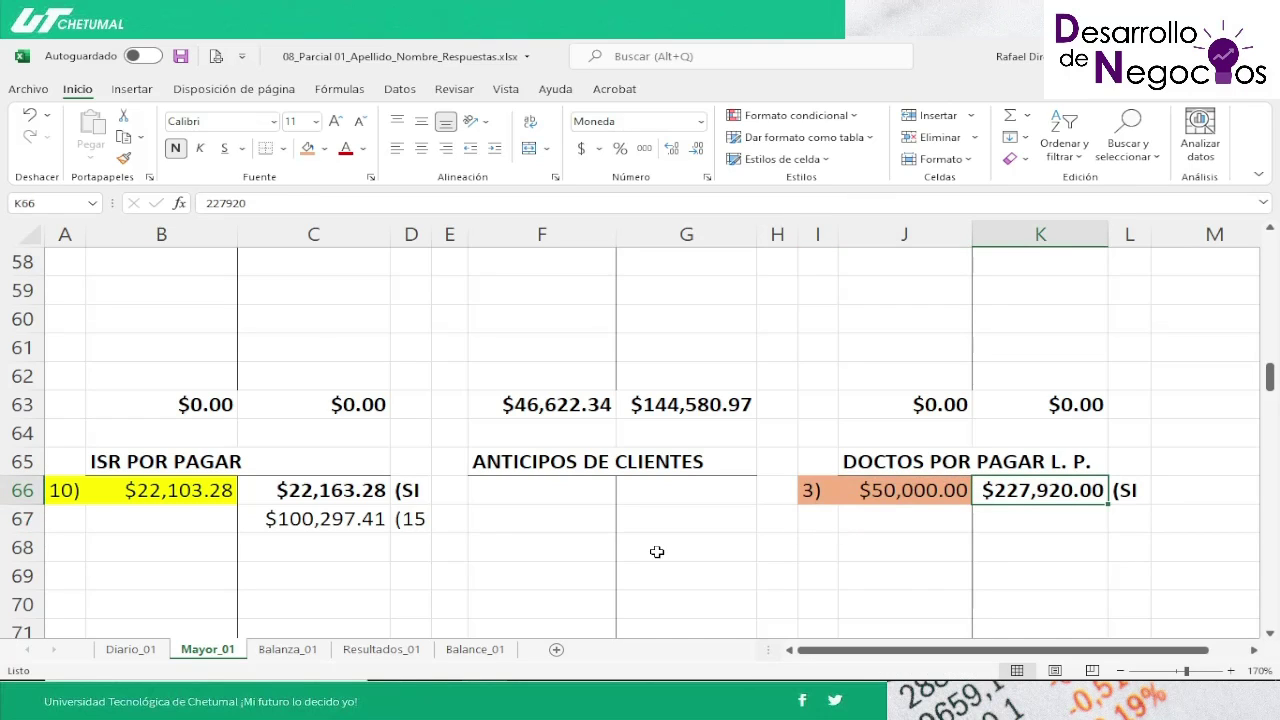
pyautogui.press('Left')
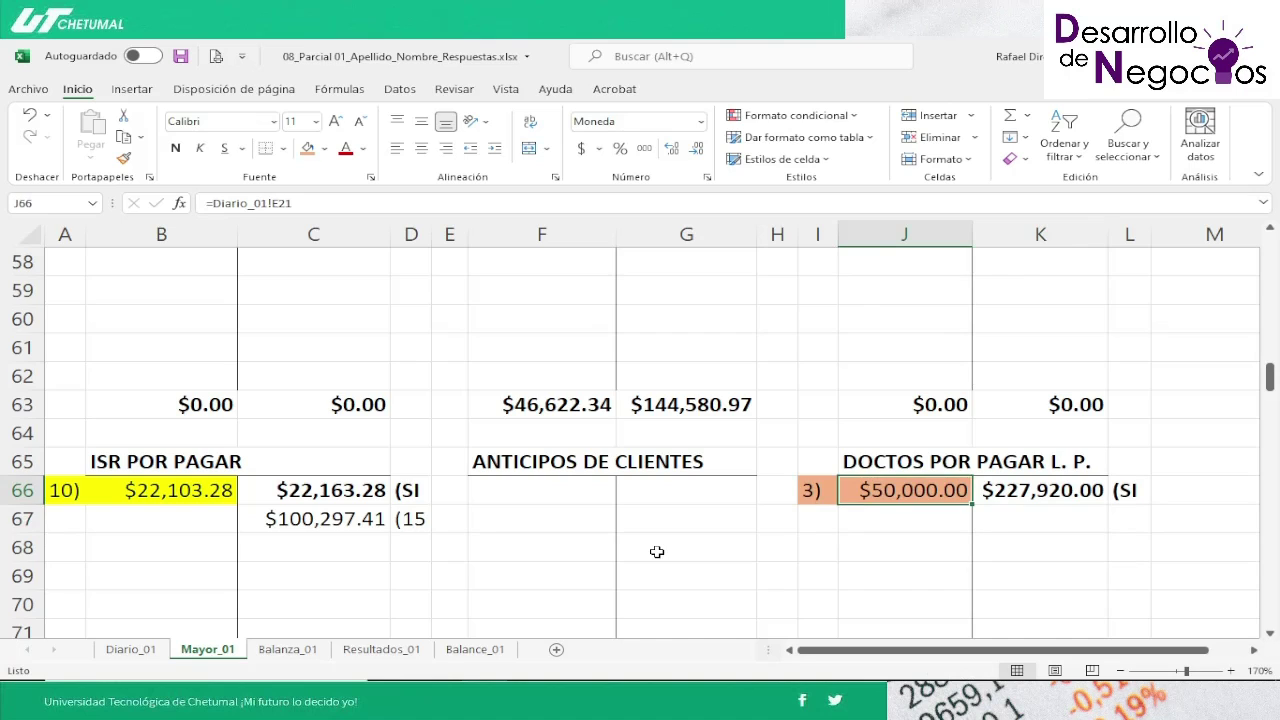
# Step: Fill entry 3's $600.00 charge and the closing credit under GASTOS POR INTERESES (E139:H139) with light orange
pyautogui.press('Down')
pyautogui.press('Down')
pyautogui.press('Down')
pyautogui.press('Down')
pyautogui.press('Down')
pyautogui.press('Down')
pyautogui.press('Down')
pyautogui.press('Down')
pyautogui.press('Down')
pyautogui.press('Down')
pyautogui.press('Down')
pyautogui.press('Down')
pyautogui.press('Down')
pyautogui.press('Down')
pyautogui.press('Down')
pyautogui.press('Down')
pyautogui.press('Down')
pyautogui.press('Down')
pyautogui.press('Down')
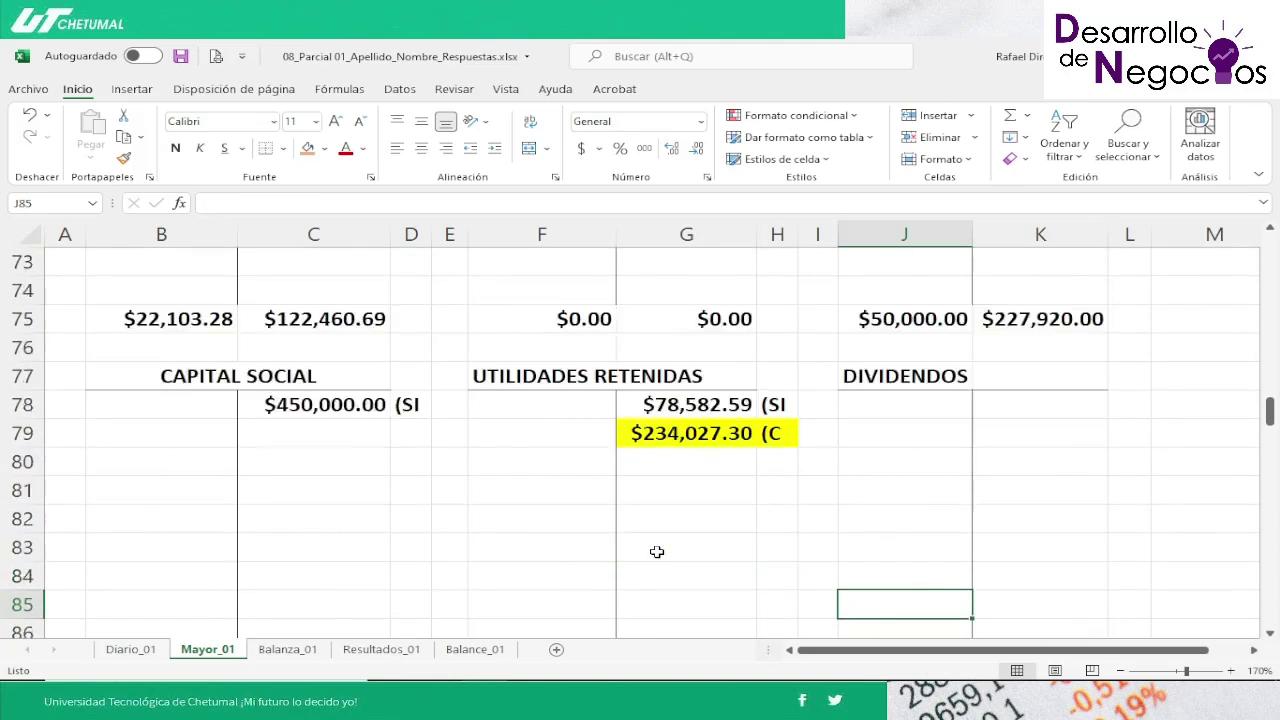
pyautogui.press('Down')
pyautogui.press('Down')
pyautogui.press('Down')
pyautogui.press('Down')
pyautogui.press('Down')
pyautogui.press('Down')
pyautogui.press('Down')
pyautogui.press('Down')
pyautogui.press('Down')
pyautogui.press('Down')
pyautogui.press('Down')
pyautogui.press('Down')
pyautogui.press('Down')
pyautogui.press('Down')
pyautogui.press('Down')
pyautogui.press('Down')
pyautogui.press('Down')
pyautogui.press('Down')
pyautogui.press('Down')
pyautogui.press('Down')
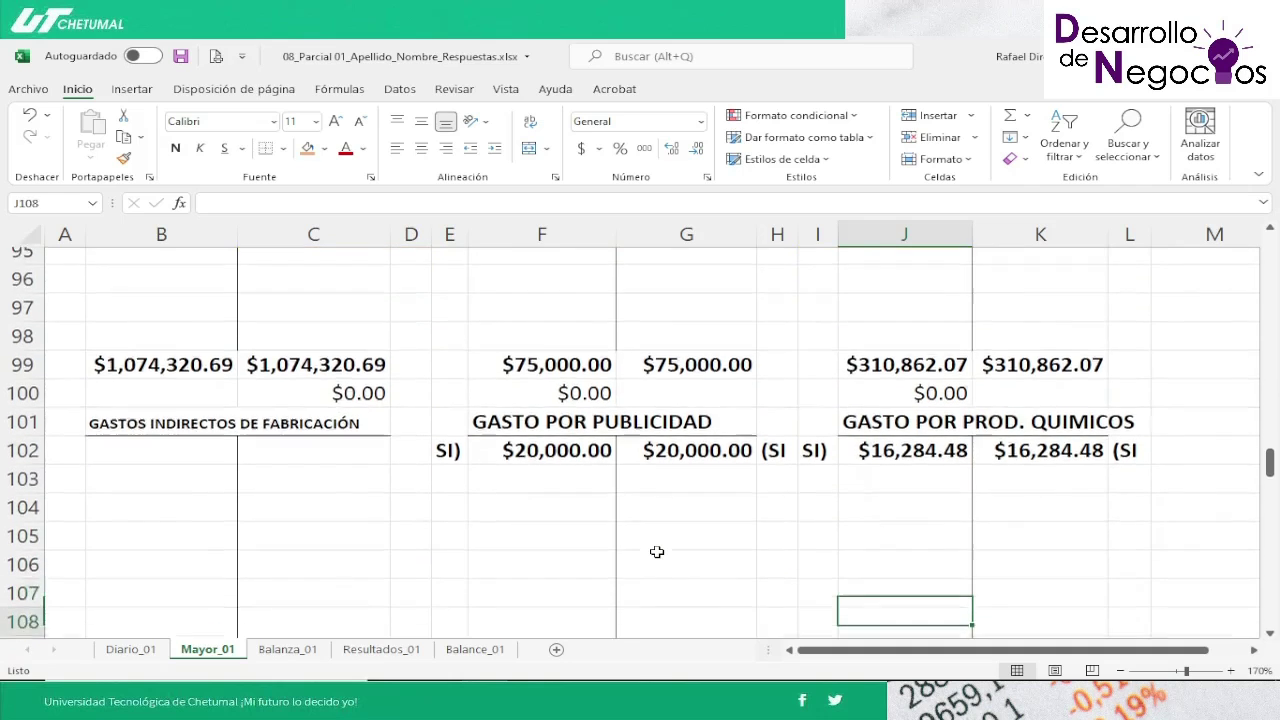
pyautogui.press('Down')
pyautogui.press('Down')
pyautogui.press('Down')
pyautogui.press('Down')
pyautogui.press('Down')
pyautogui.press('Down')
pyautogui.press('Down')
pyautogui.press('Down')
pyautogui.press('Down')
pyautogui.press('Down')
pyautogui.press('Down')
pyautogui.press('Down')
pyautogui.press('Down')
pyautogui.press('Down')
pyautogui.press('Down')
pyautogui.press('Down')
pyautogui.press('Down')
pyautogui.press('Down')
pyautogui.press('Down')
pyautogui.press('Down')
pyautogui.press('Down')
pyautogui.press('Down')
pyautogui.press('Down')
pyautogui.press('Down')
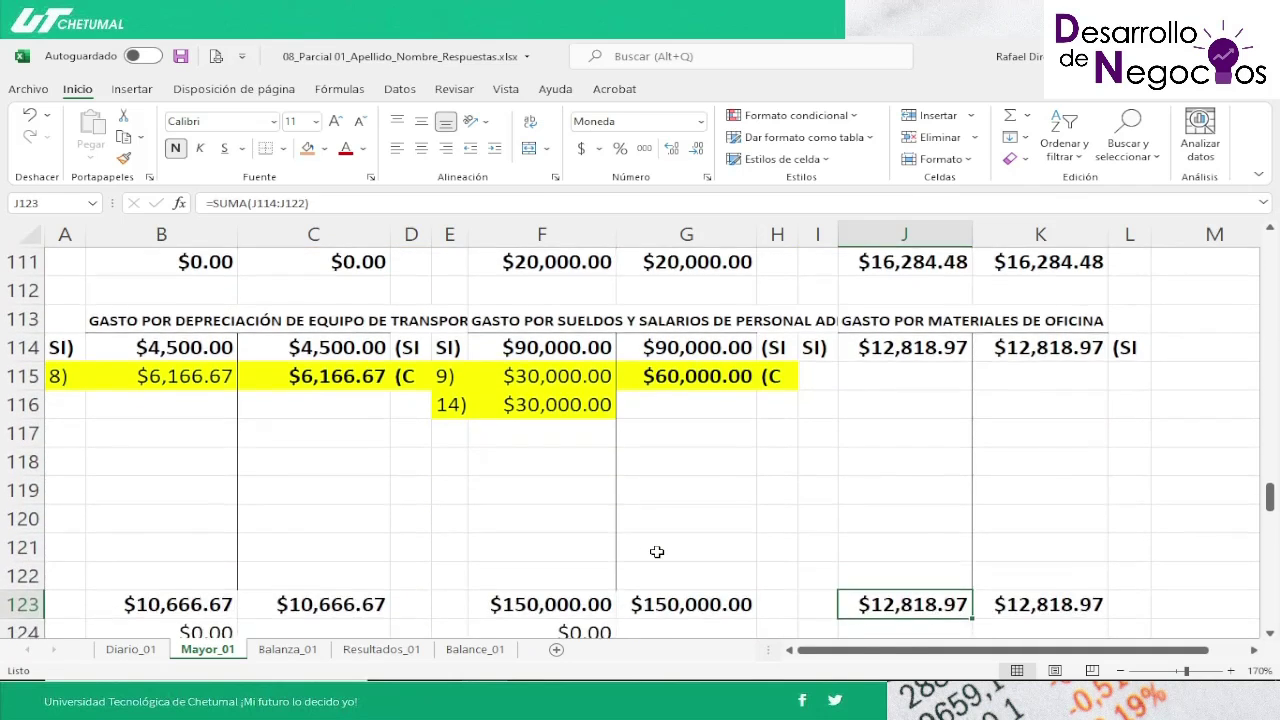
pyautogui.press('Down')
pyautogui.press('Down')
pyautogui.press('Down')
pyautogui.press('Down')
pyautogui.press('Down')
pyautogui.press('Down')
pyautogui.press('Down')
pyautogui.press('Down')
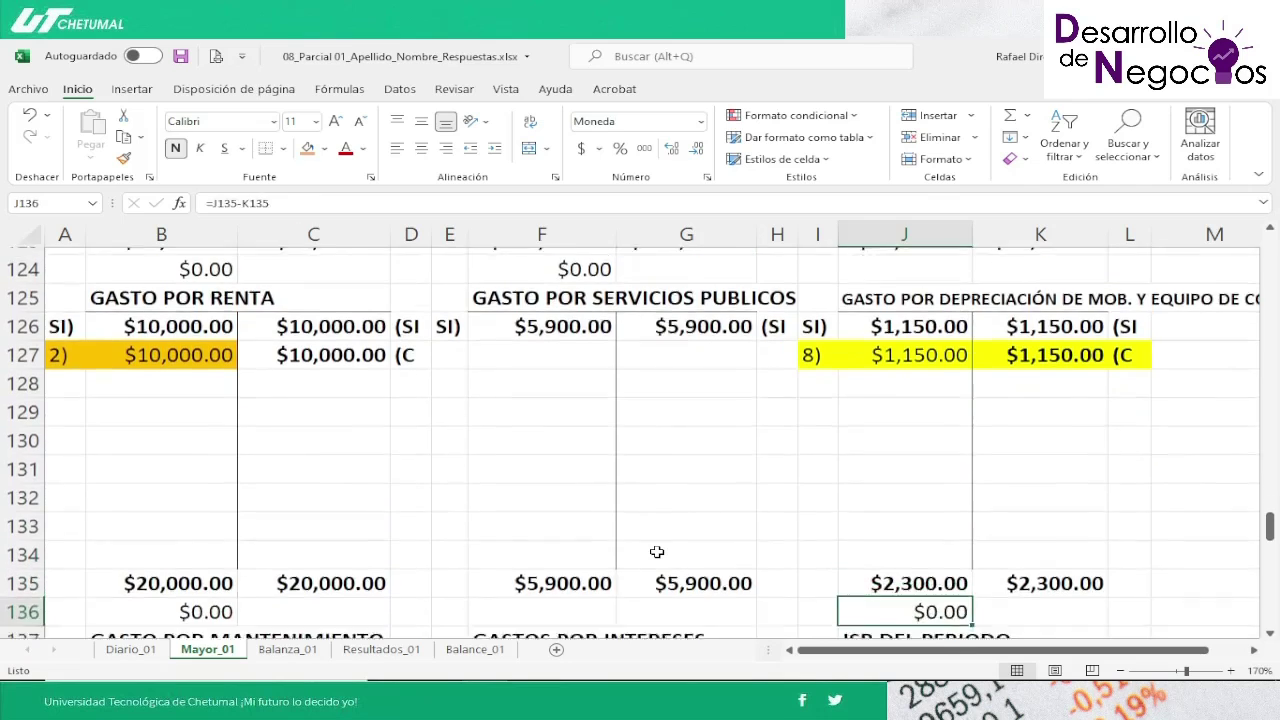
pyautogui.press('Left')
pyautogui.press('Left')
pyautogui.press('Left')
pyautogui.press('Left')
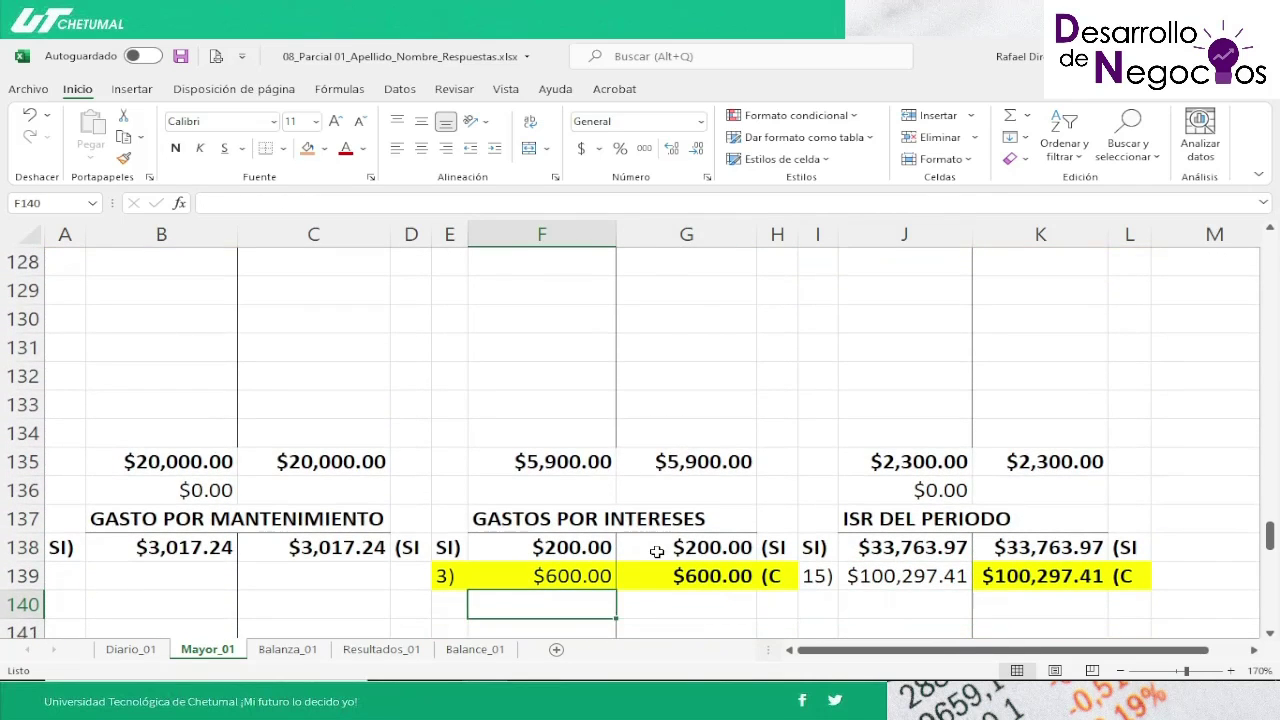
pyautogui.press('Up')
pyautogui.press('Right')
pyautogui.hotkey('shift', 'Right')
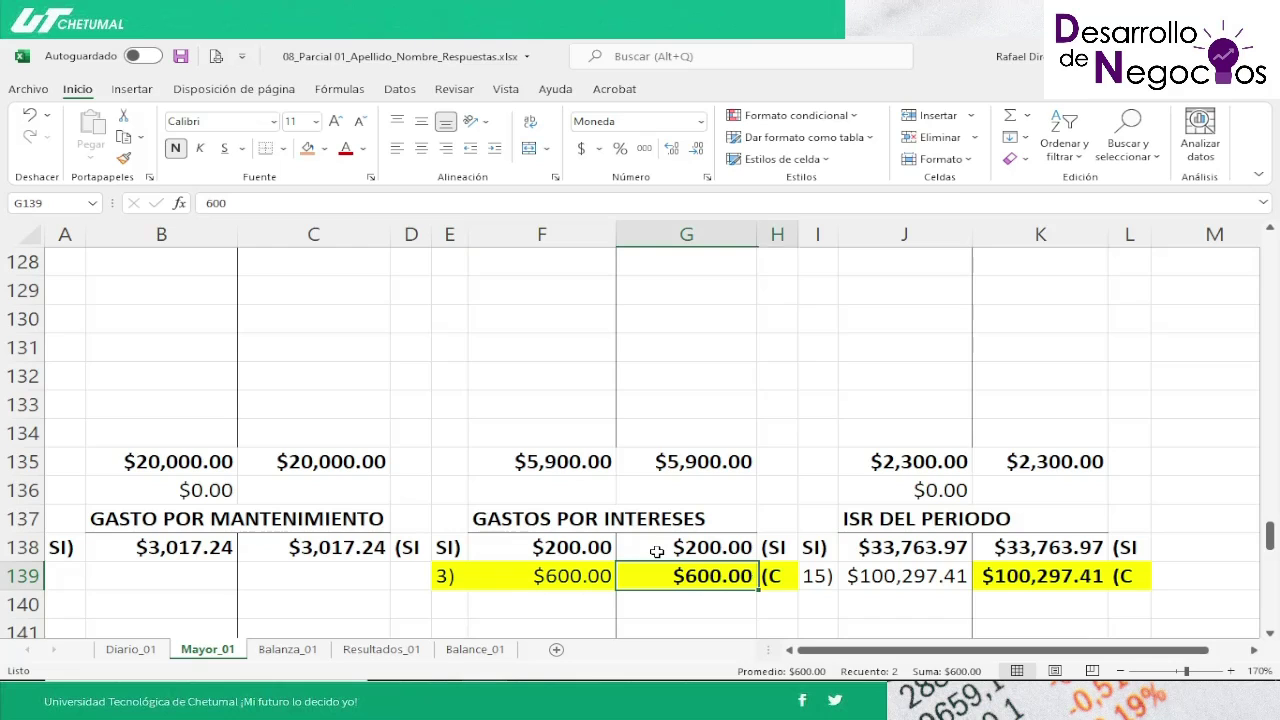
pyautogui.click(310, 151)
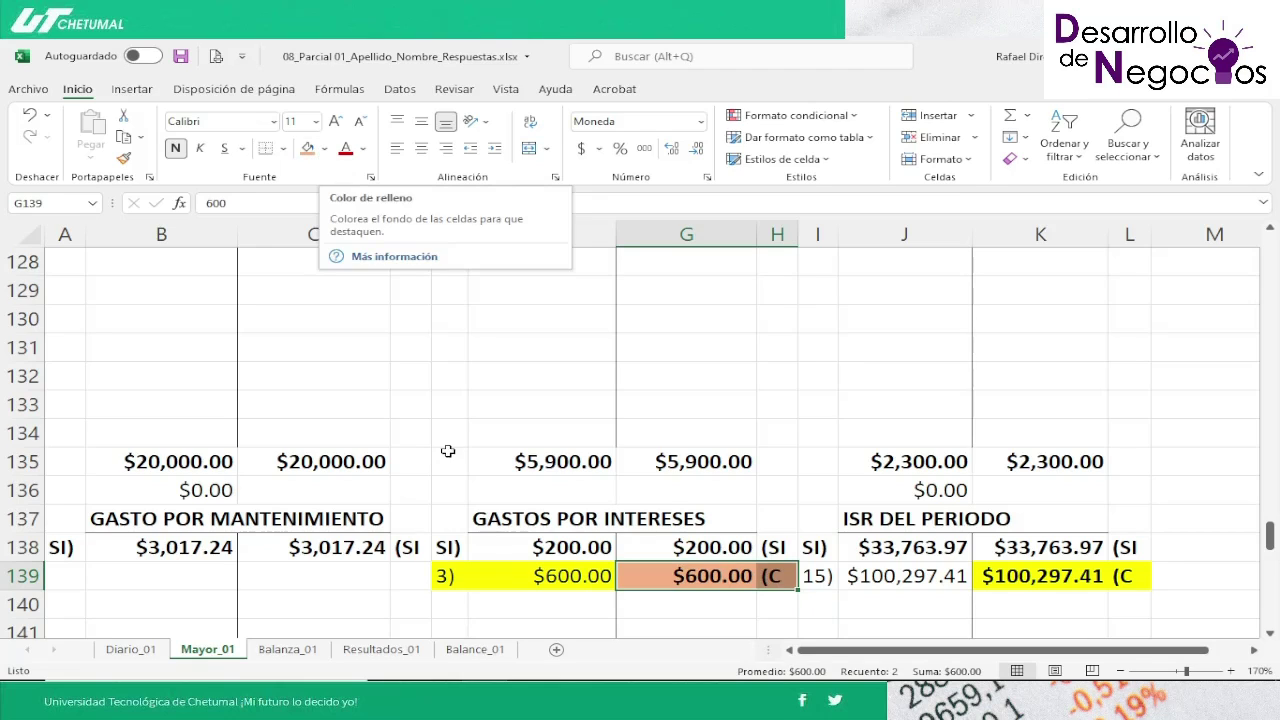
pyautogui.click(446, 582)
pyautogui.hotkey('shift', 'Right')
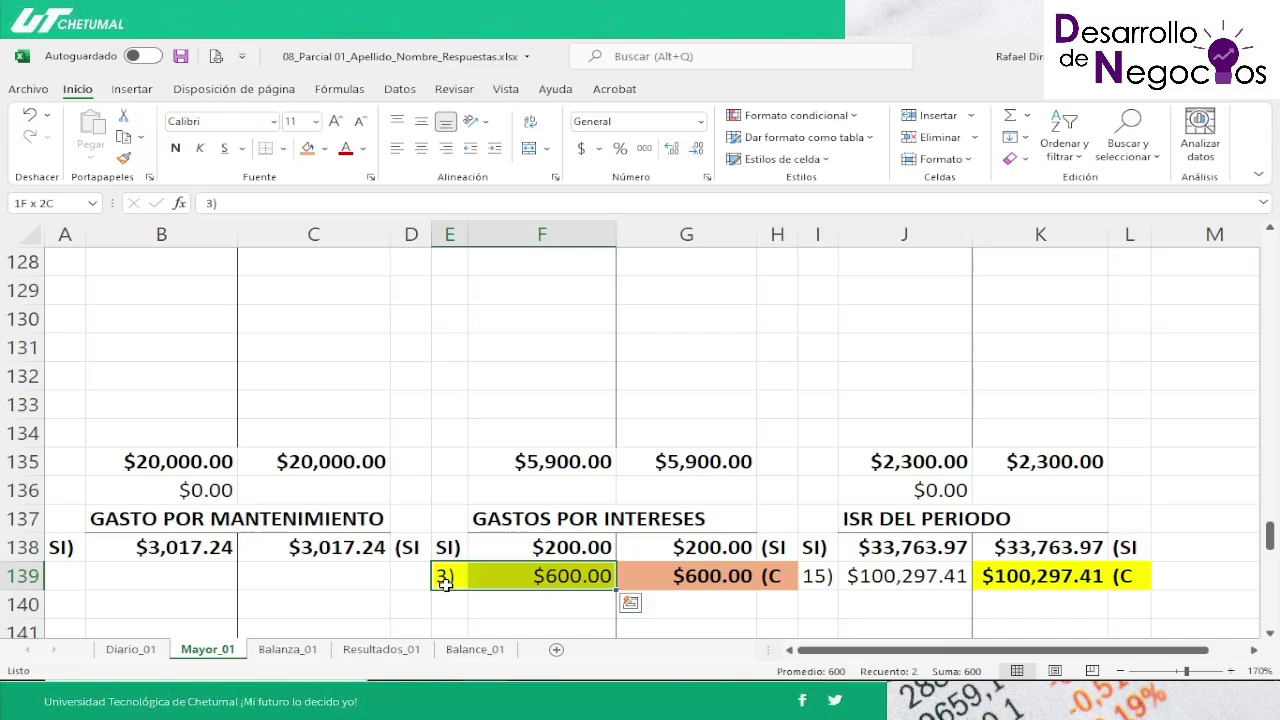
pyautogui.click(307, 150)
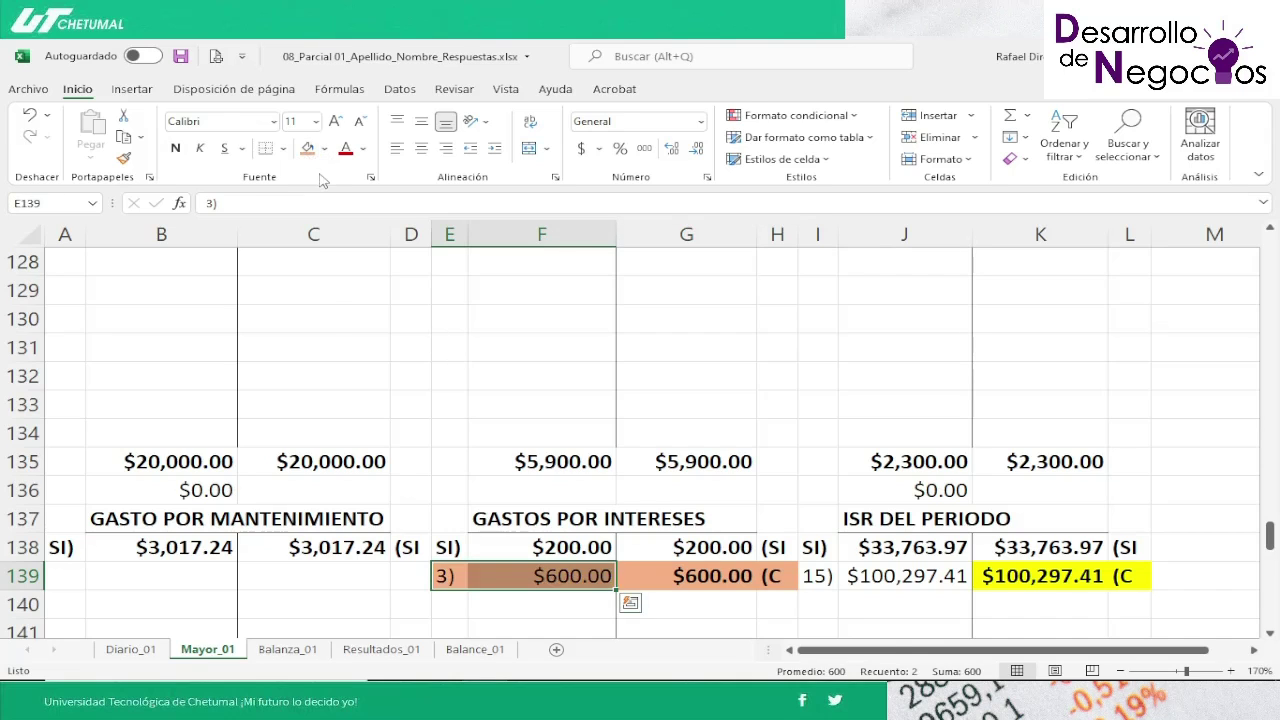
# Step: Remove the fill from the closing credit and its reference under GASTOS POR INTERESES (G139:H139)
pyautogui.press('Right')
pyautogui.press('Right')
pyautogui.click(325, 150)
pyautogui.click(360, 337)
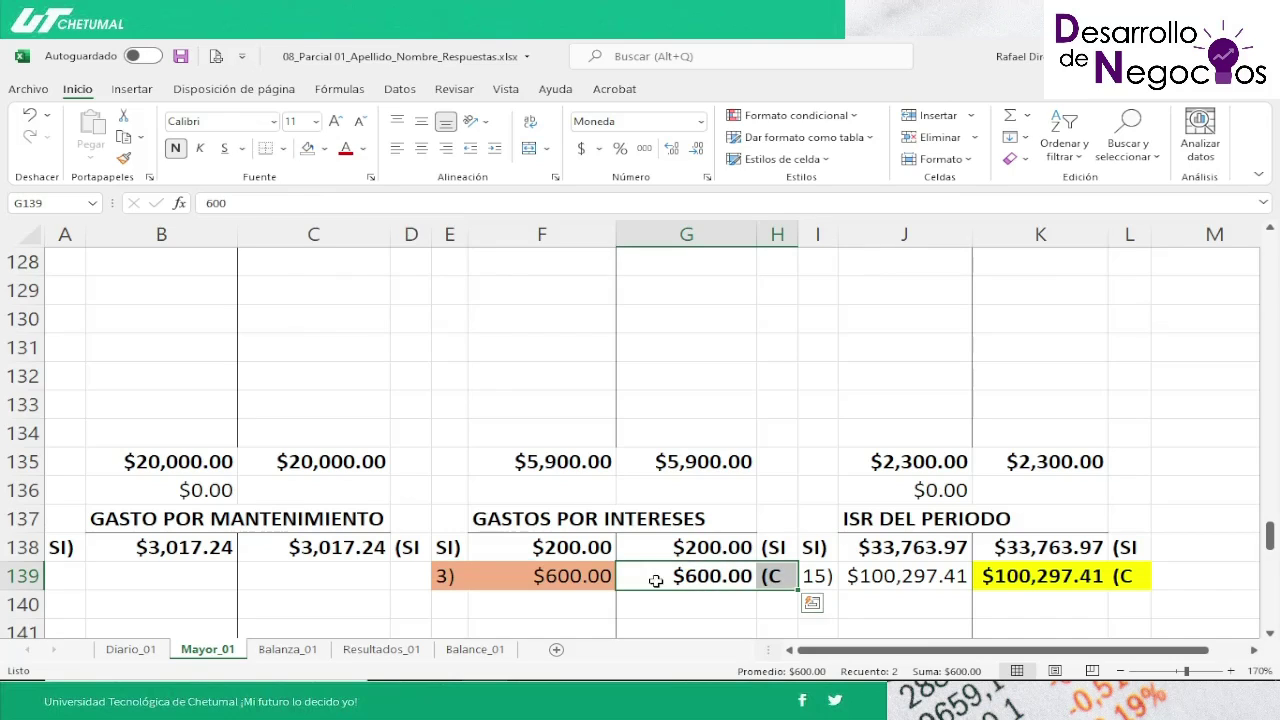
pyautogui.click(570, 580)
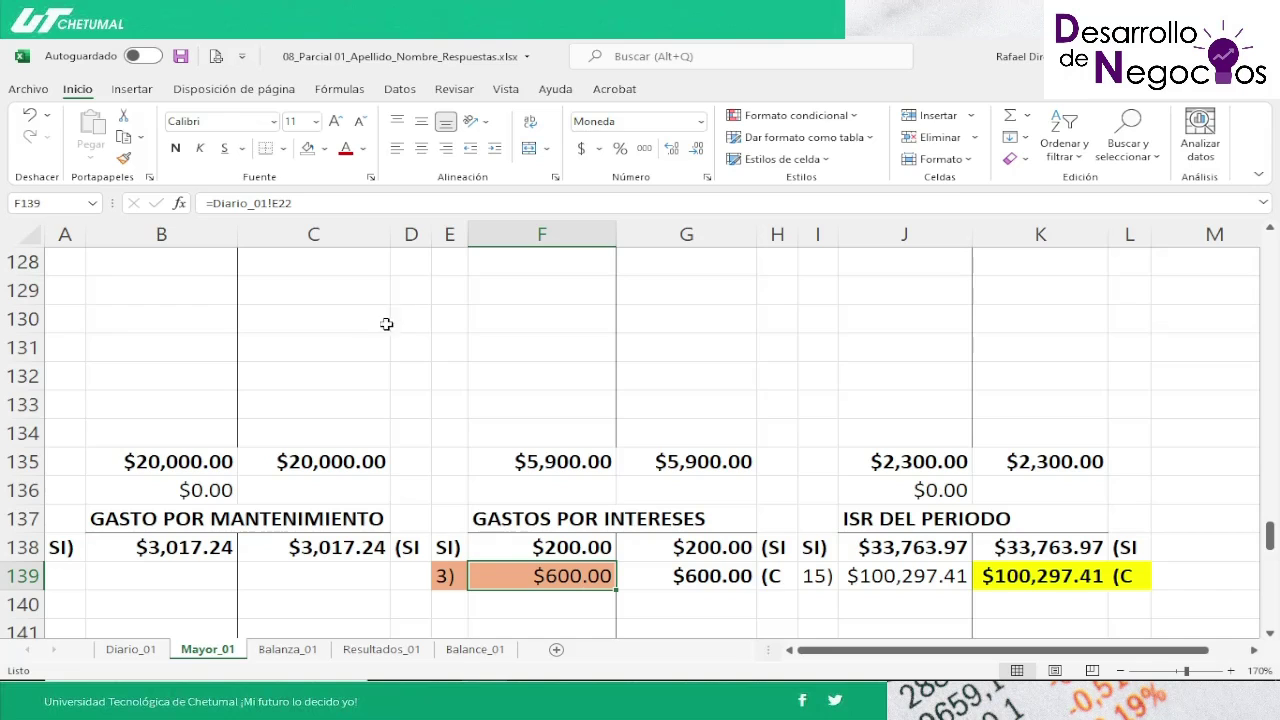
# Step: Reapply the light orange fill to entry 3's $600.00 charge and its reference under GASTOS POR INTERESES (E139:F139)
pyautogui.click(438, 570)
pyautogui.hotkey('shift', 'Right')
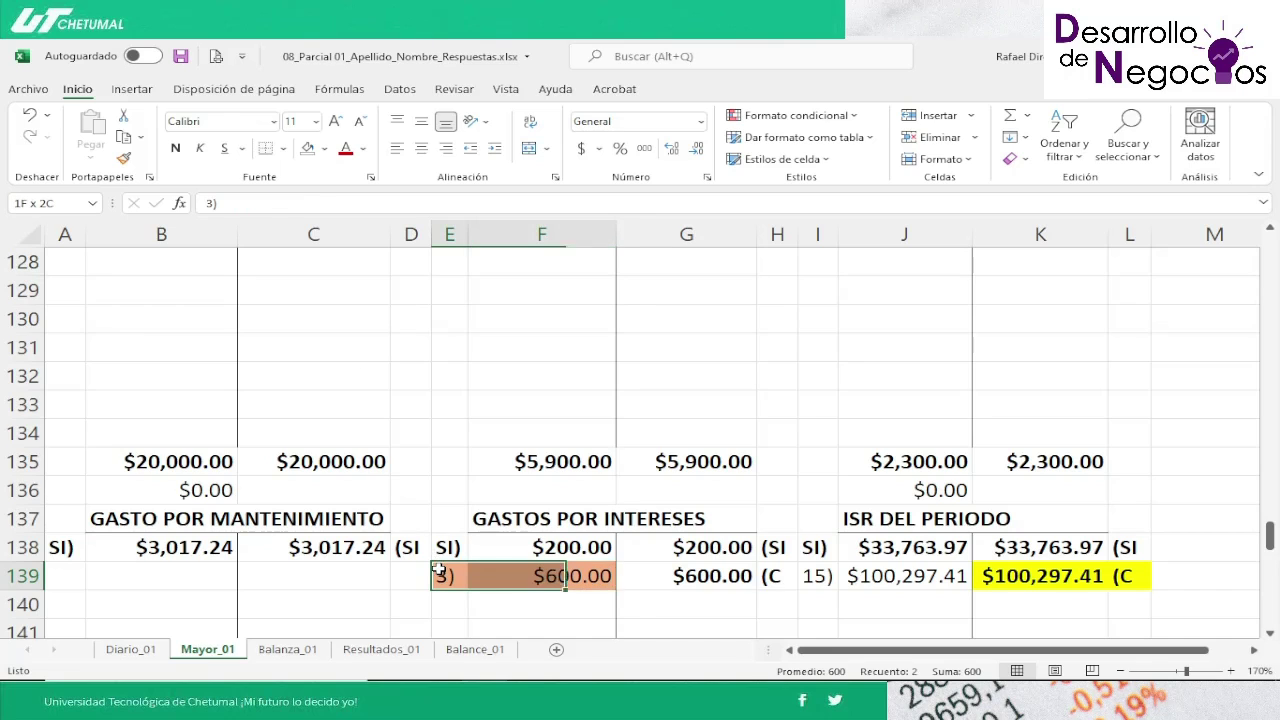
pyautogui.click(324, 148)
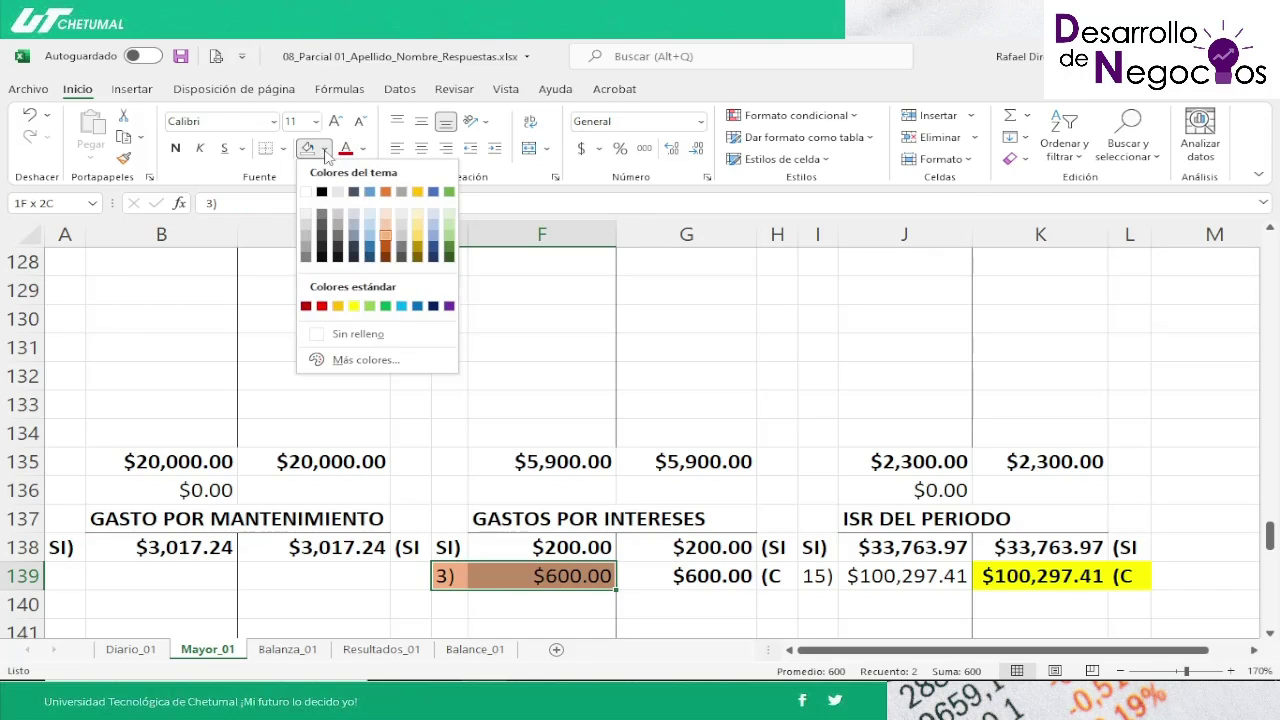
pyautogui.click(386, 237)
# Step: Fill entry 3's $96.00 charge and its reference under IVA POR ACREDITAR (I4:J4) with the same light orange
pyautogui.press('Right')
pyautogui.press('Right')
pyautogui.press('Right')
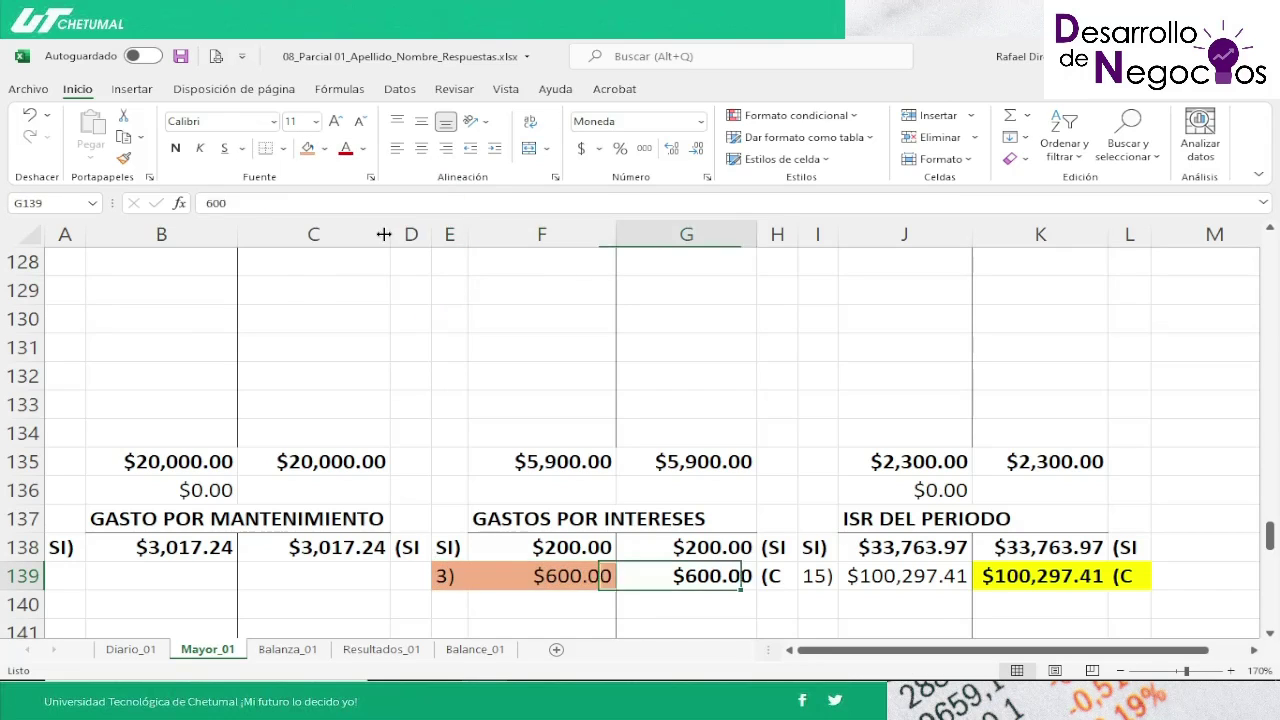
pyautogui.press('Up')
pyautogui.press('Up')
pyautogui.press('Up')
pyautogui.press('Up')
pyautogui.press('Up')
pyautogui.press('Up')
pyautogui.press('Up')
pyautogui.press('Up')
pyautogui.press('Up')
pyautogui.press('Up')
pyautogui.press('Up')
pyautogui.press('Up')
pyautogui.press('Up')
pyautogui.press('Up')
pyautogui.press('Up')
pyautogui.press('Up')
pyautogui.press('Up')
pyautogui.press('Up')
pyautogui.press('Up')
pyautogui.press('Up')
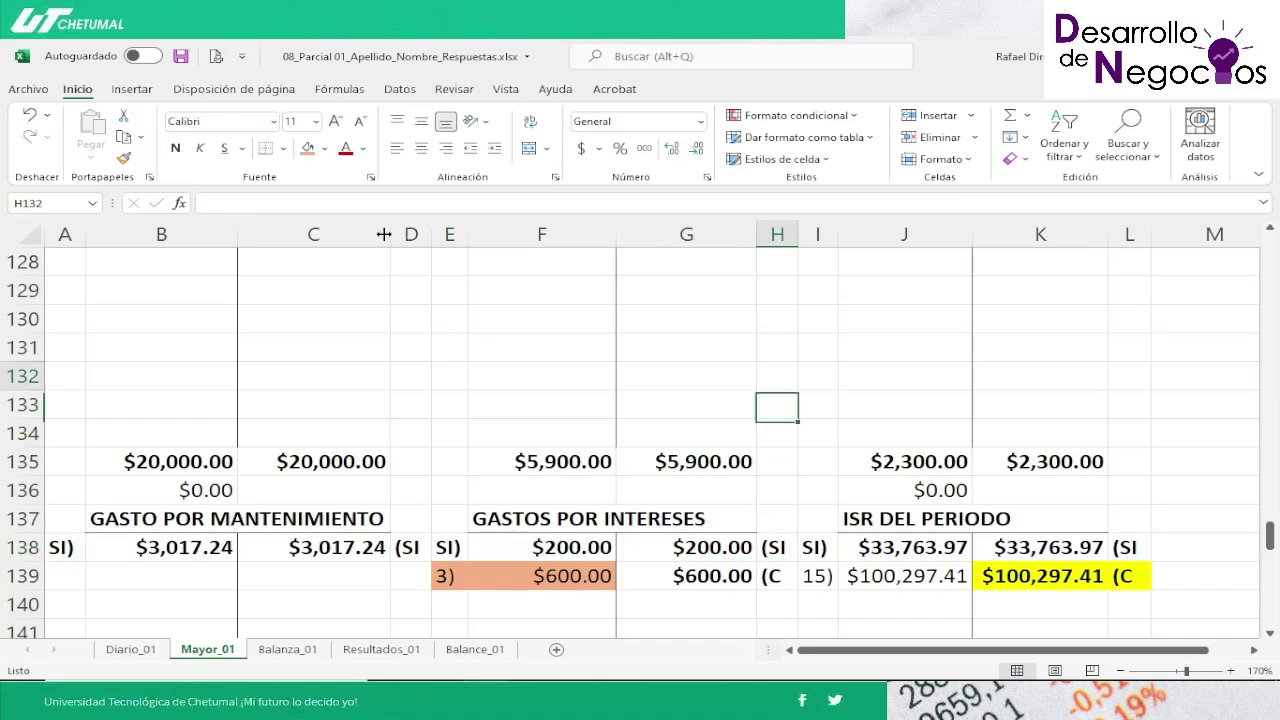
pyautogui.press('Up')
pyautogui.press('Up')
pyautogui.press('Up')
pyautogui.press('Up')
pyautogui.press('Up')
pyautogui.press('Up')
pyautogui.press('Up')
pyautogui.press('Up')
pyautogui.press('Up')
pyautogui.press('Up')
pyautogui.press('Up')
pyautogui.press('Up')
pyautogui.press('Up')
pyautogui.press('Up')
pyautogui.press('Up')
pyautogui.press('Up')
pyautogui.press('Up')
pyautogui.press('Up')
pyautogui.press('Up')
pyautogui.press('Up')
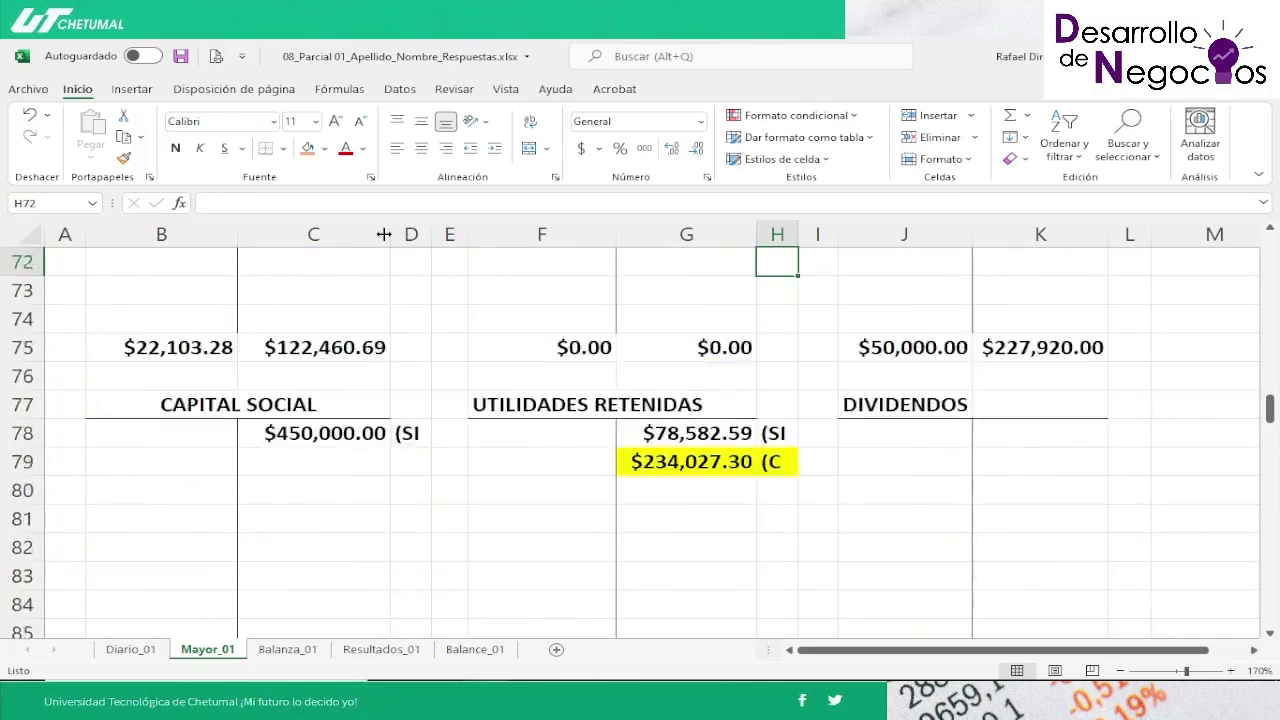
pyautogui.press('Up')
pyautogui.press('Up')
pyautogui.press('Up')
pyautogui.press('Up')
pyautogui.press('Up')
pyautogui.press('Up')
pyautogui.press('Up')
pyautogui.press('Up')
pyautogui.press('Up')
pyautogui.press('Up')
pyautogui.press('Up')
pyautogui.press('Up')
pyautogui.press('Up')
pyautogui.press('Up')
pyautogui.press('Up')
pyautogui.press('Up')
pyautogui.press('Up')
pyautogui.press('Up')
pyautogui.press('Up')
pyautogui.press('Up')
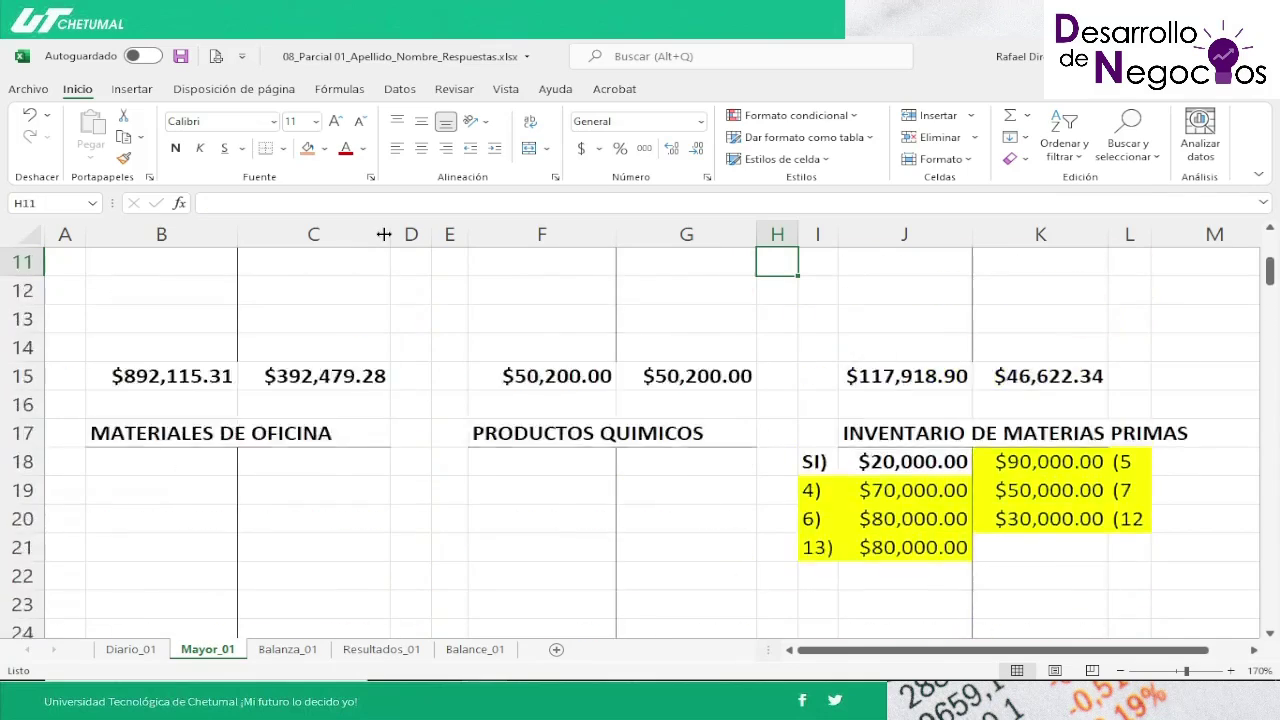
pyautogui.press('Up')
pyautogui.press('Up')
pyautogui.press('Up')
pyautogui.press('Up')
pyautogui.press('Up')
pyautogui.press('Down')
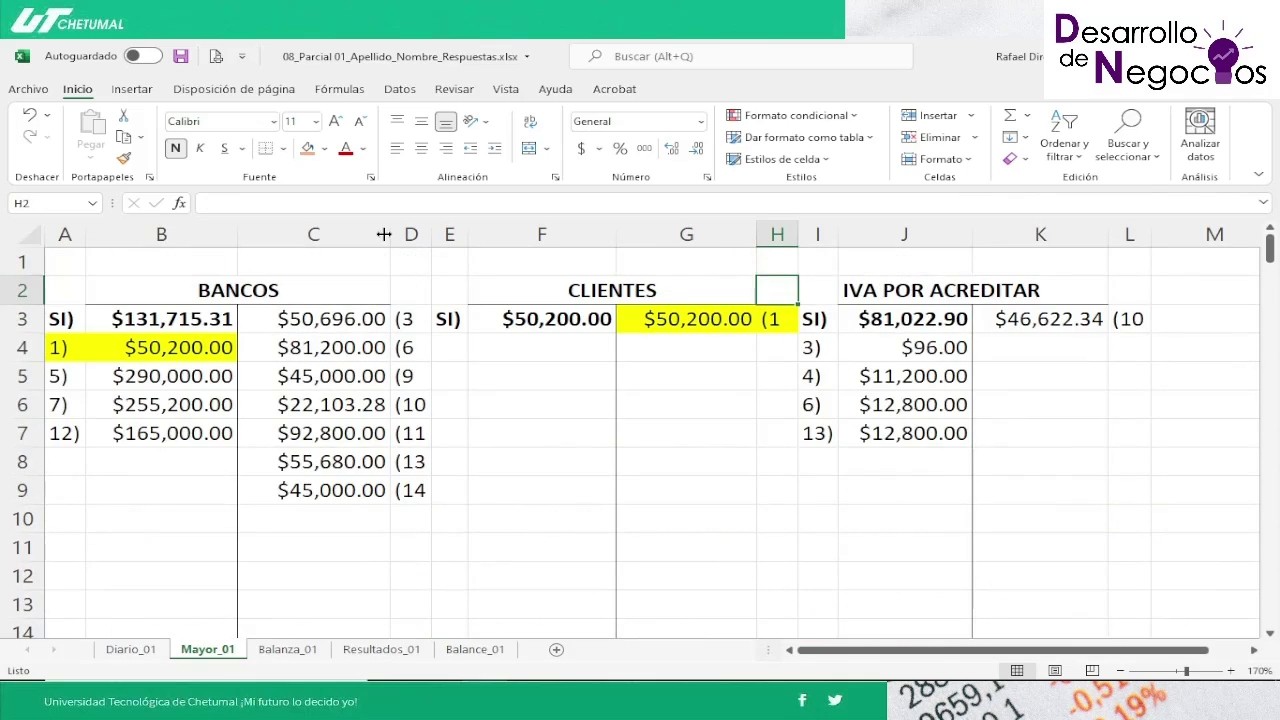
pyautogui.press('Down')
pyautogui.press('Down')
pyautogui.press('Right')
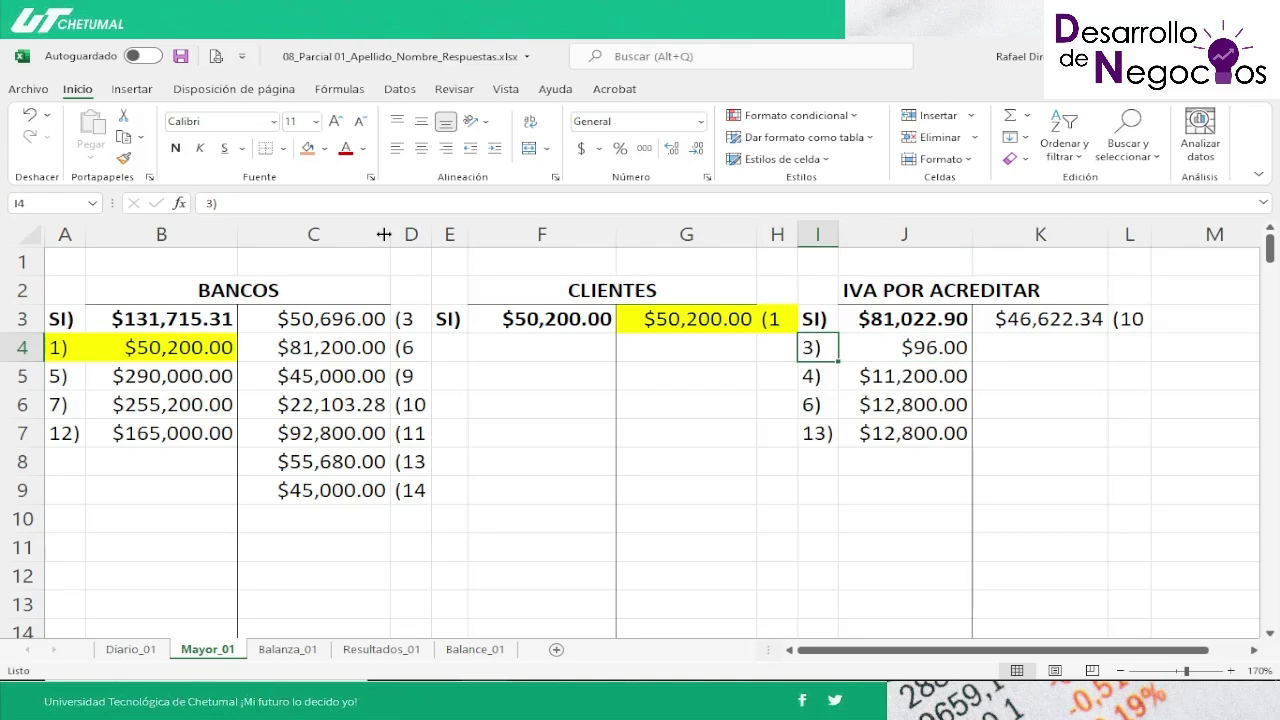
pyautogui.hotkey('shift', 'Right')
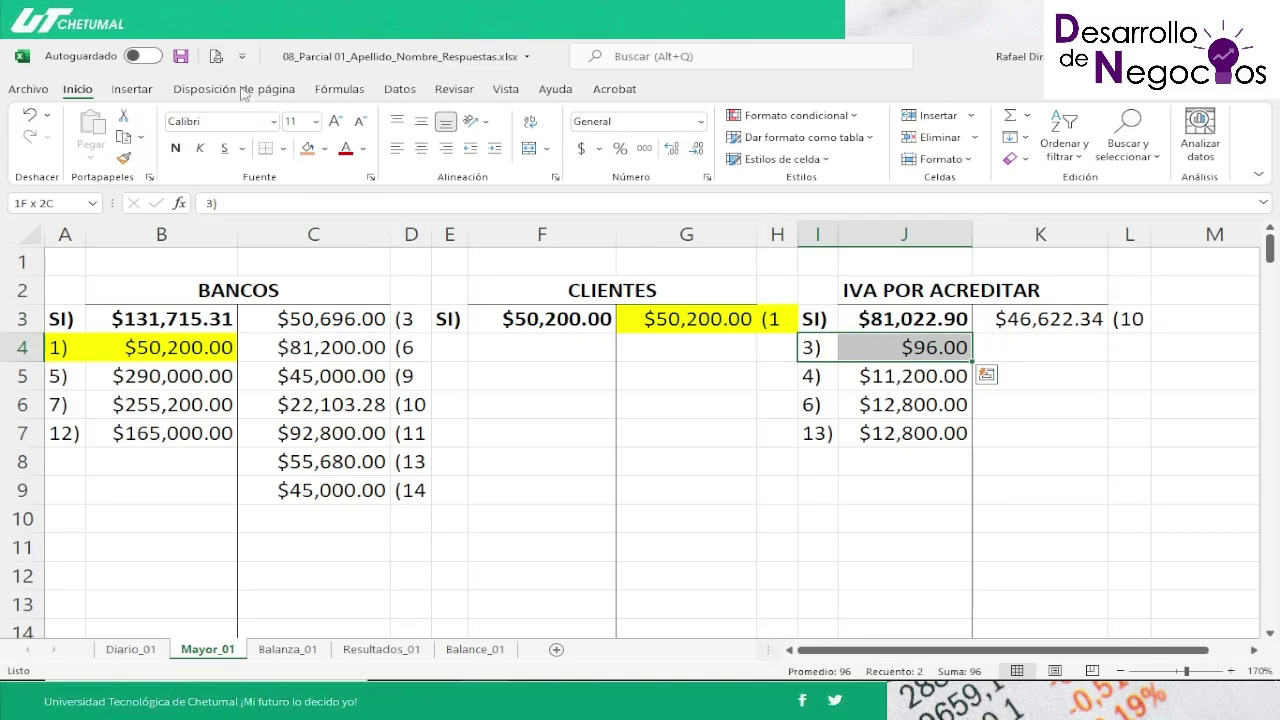
pyautogui.click(308, 148)
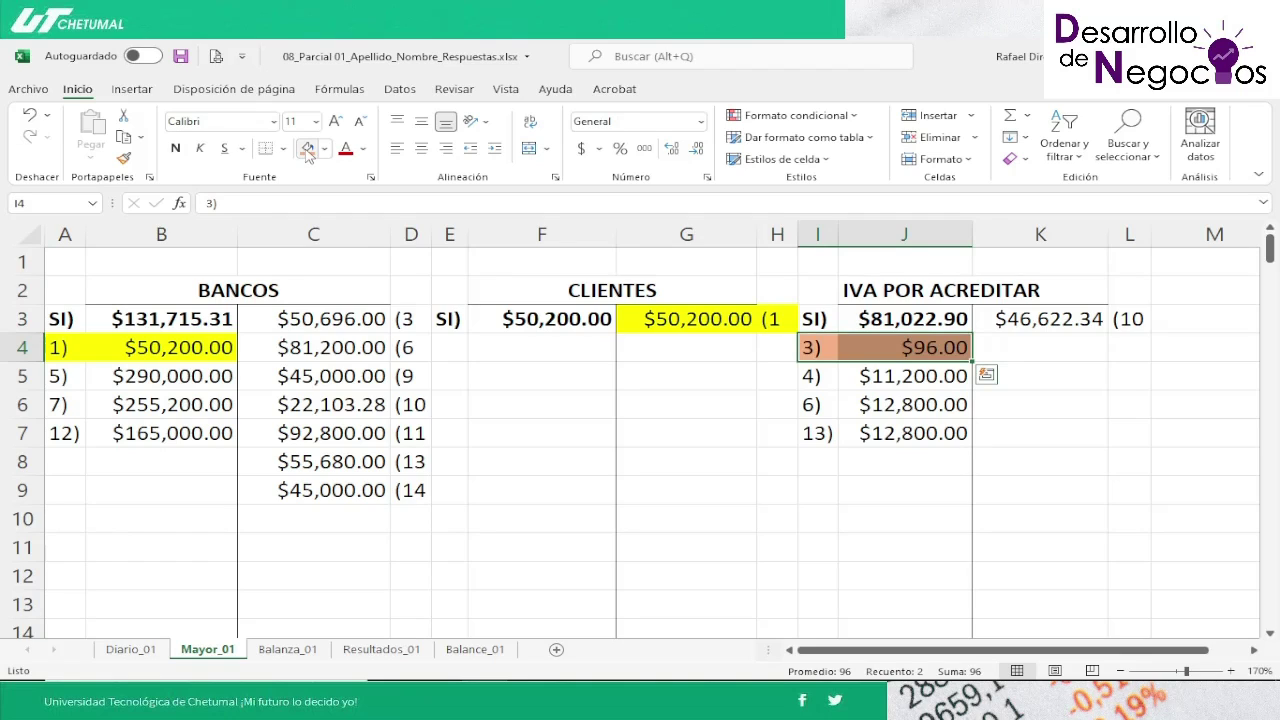
# Step: Fill entry 3's $50,696.00 credit and its reference under BANCOS (C3:D3) with light orange and save the workbook
pyautogui.press('Left')
pyautogui.press('Left')
pyautogui.press('Left')
pyautogui.press('Left')
pyautogui.press('Left')
pyautogui.press('Left')
pyautogui.press('Up')
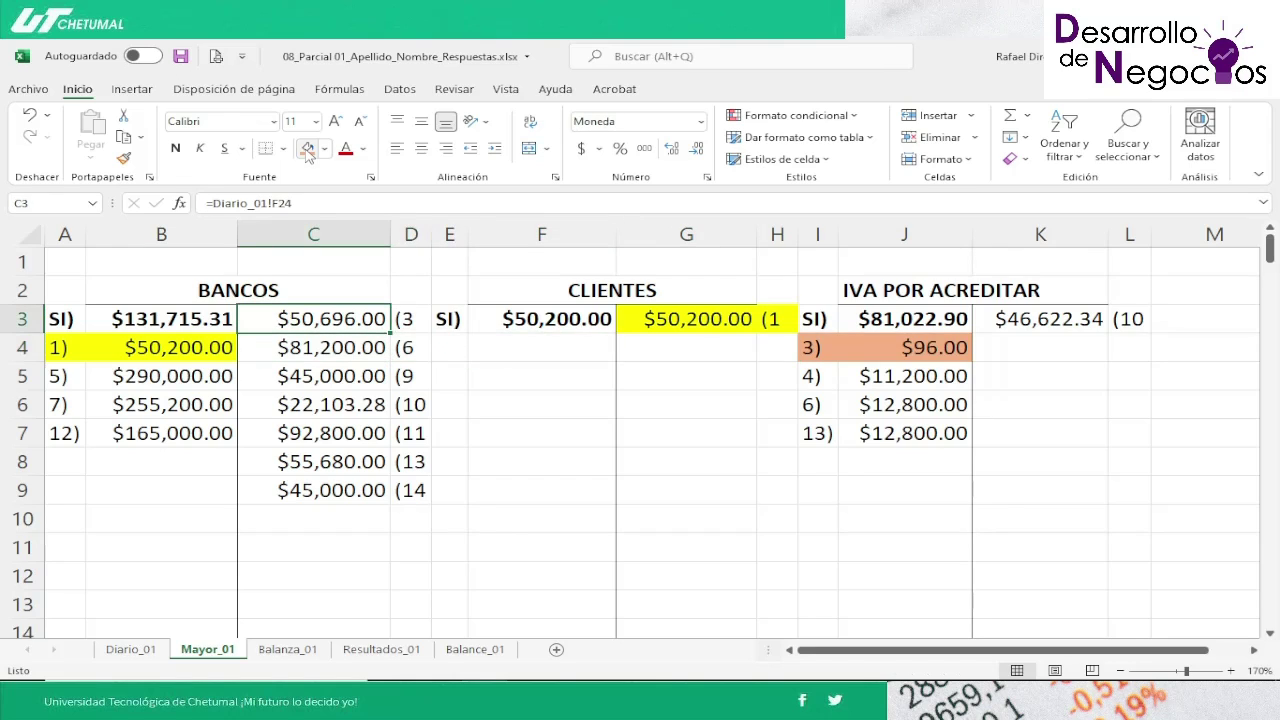
pyautogui.hotkey('shift', 'Right')
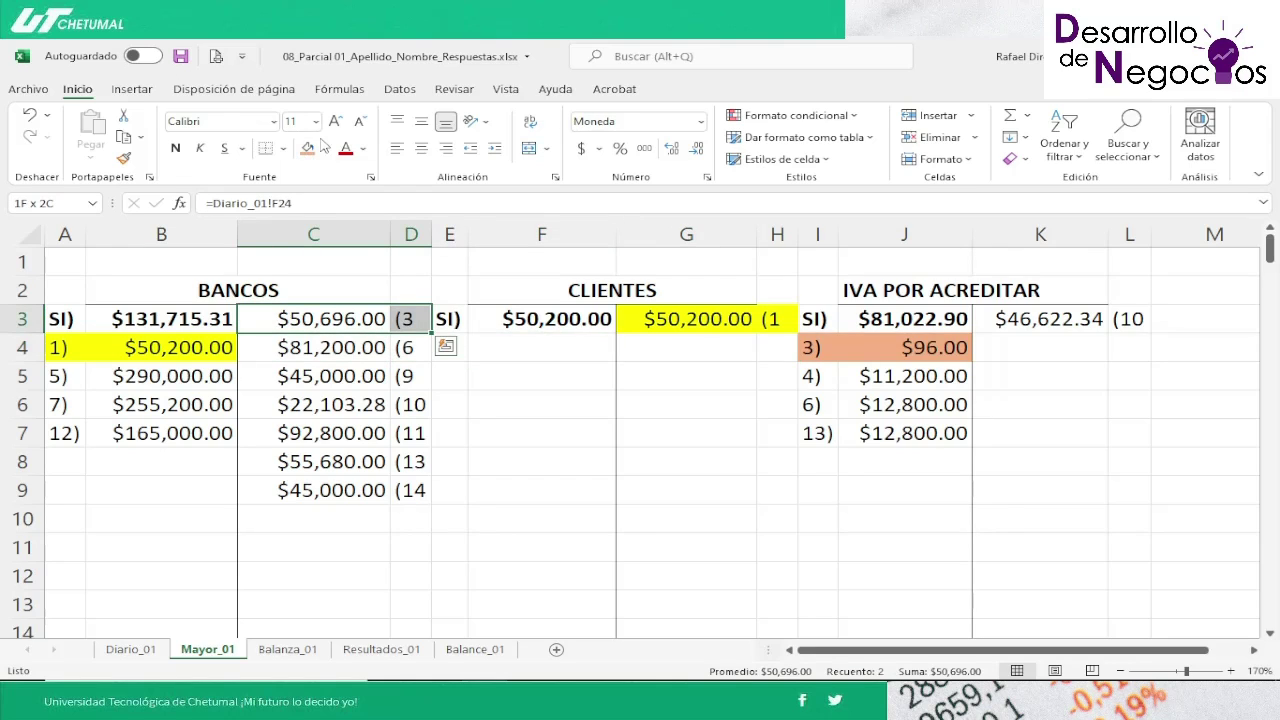
pyautogui.click(308, 149)
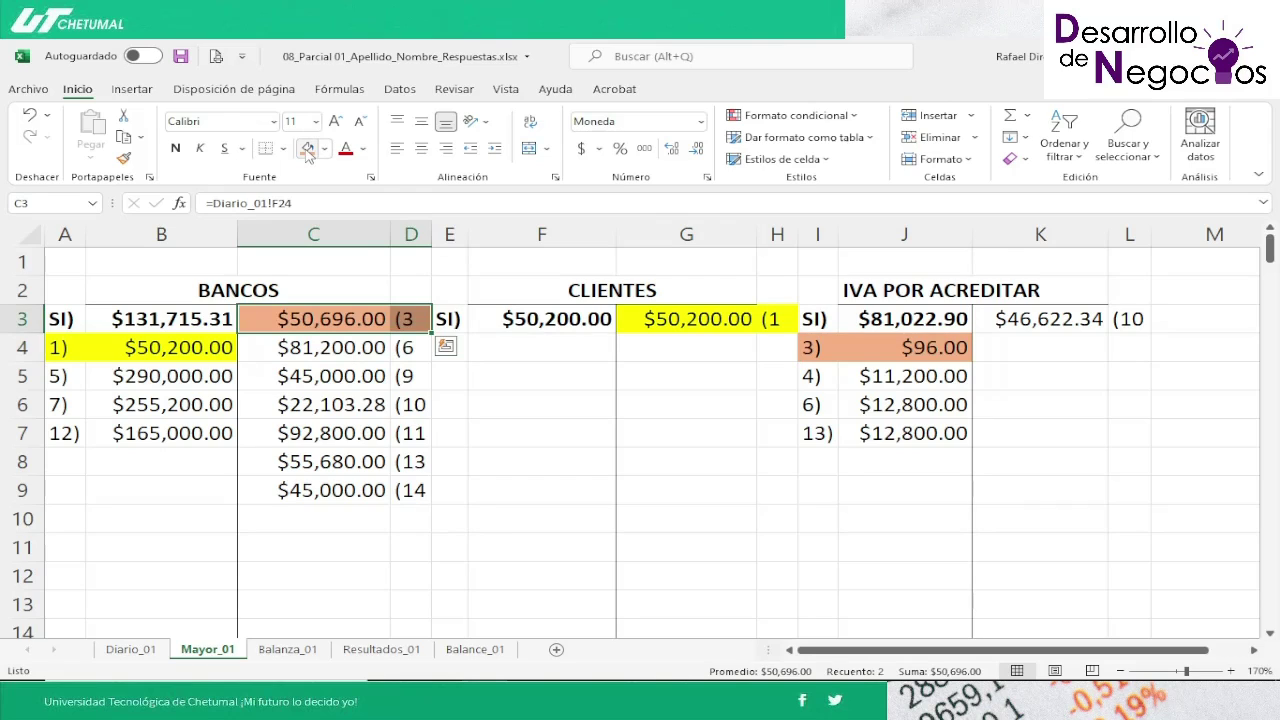
pyautogui.hotkey('shift', 'Left')
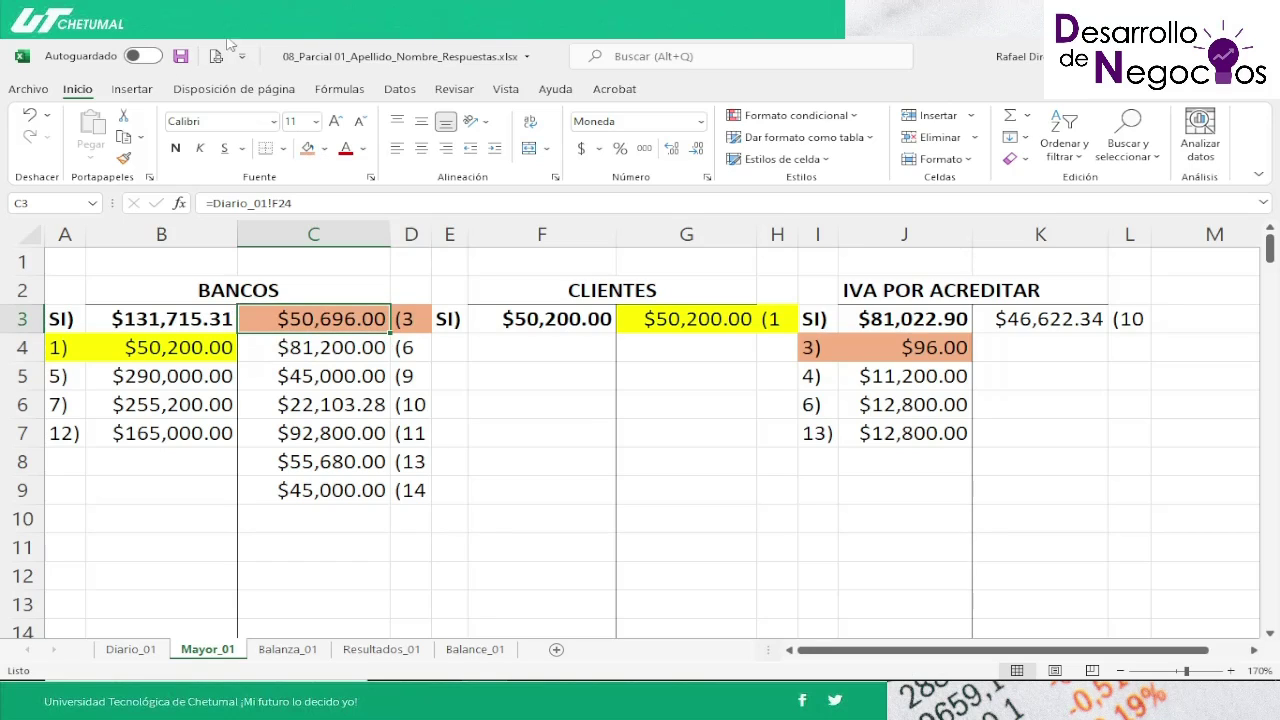
pyautogui.click(180, 56)
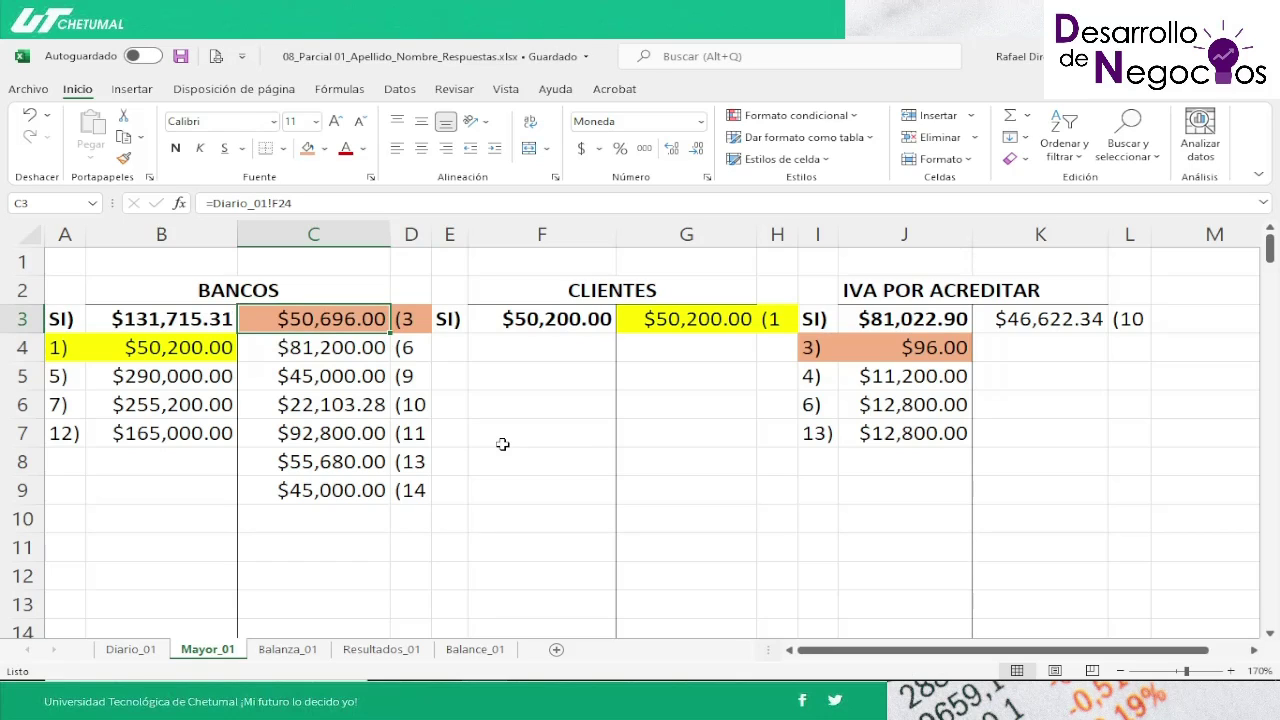
# Step: Switch to the exam document in Word and read operation 4, the July 4 purchase of raw materials on credit
pyautogui.moveTo(575, 678)
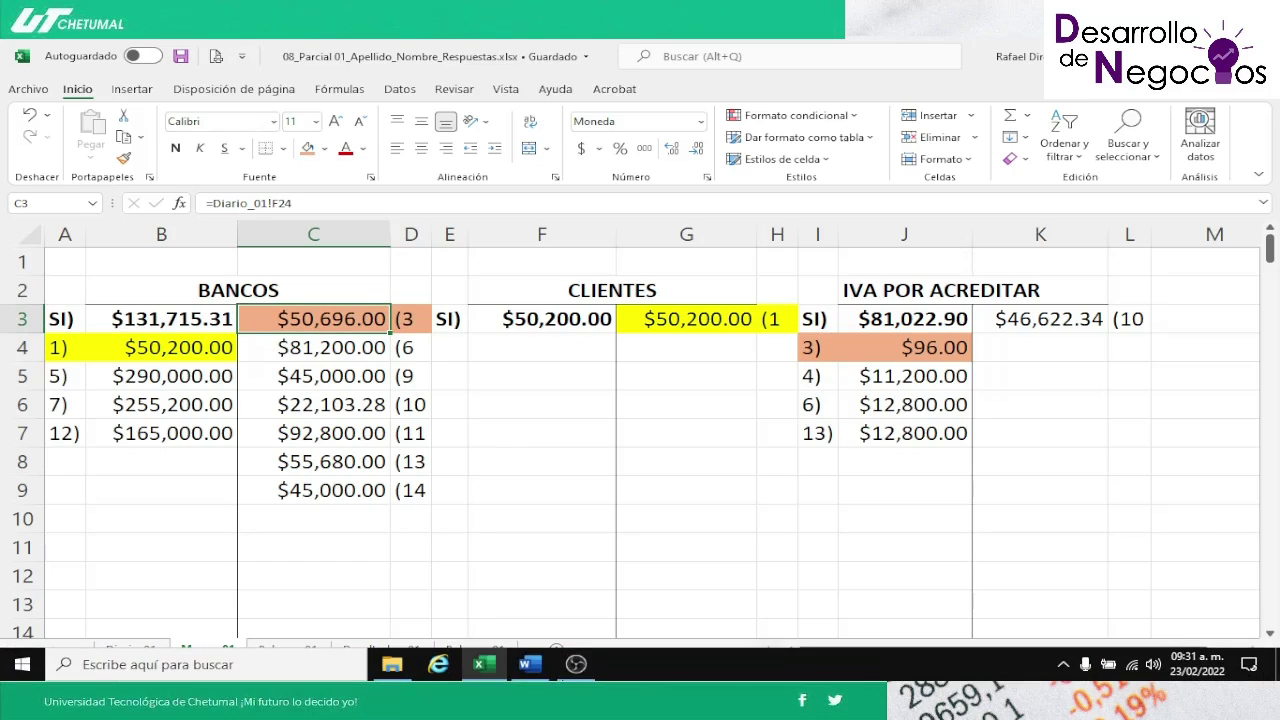
pyautogui.click(530, 666)
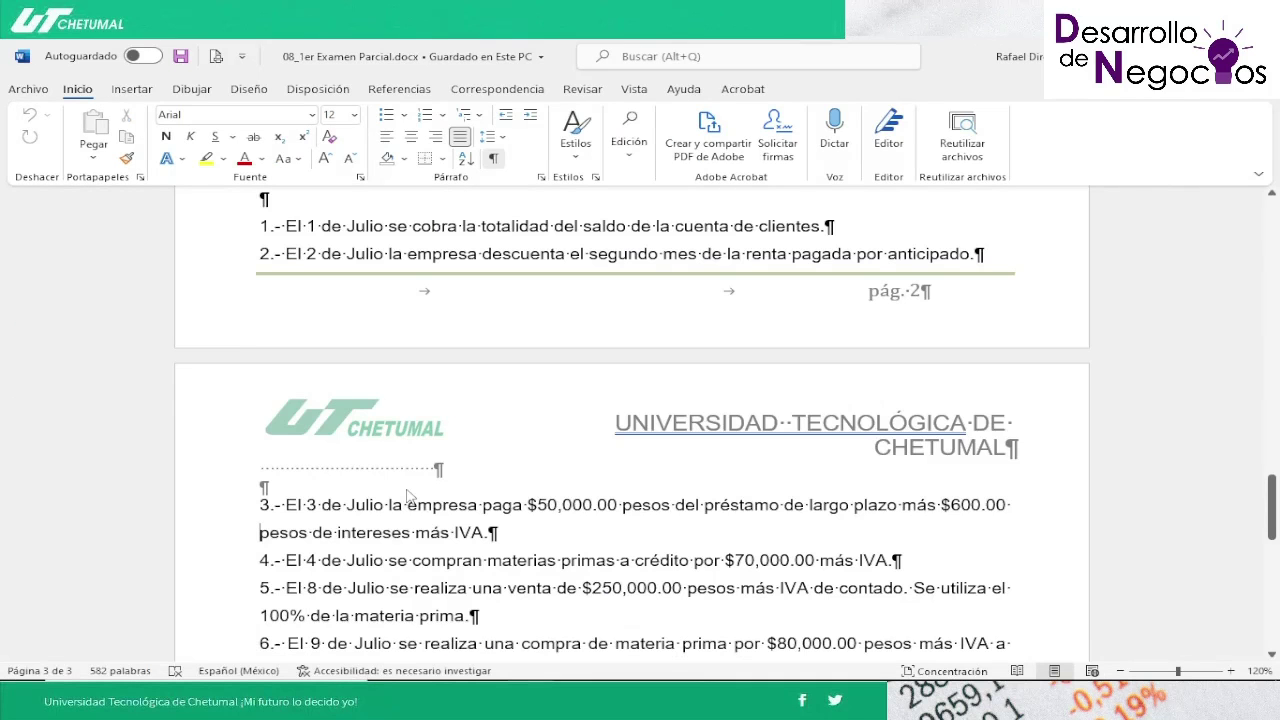
pyautogui.press('Down')
pyautogui.press('Down')
pyautogui.press('Down')
pyautogui.press('Down')
pyautogui.press('Up')
pyautogui.press('Up')
pyautogui.press('Up')
pyautogui.moveTo(410, 672)
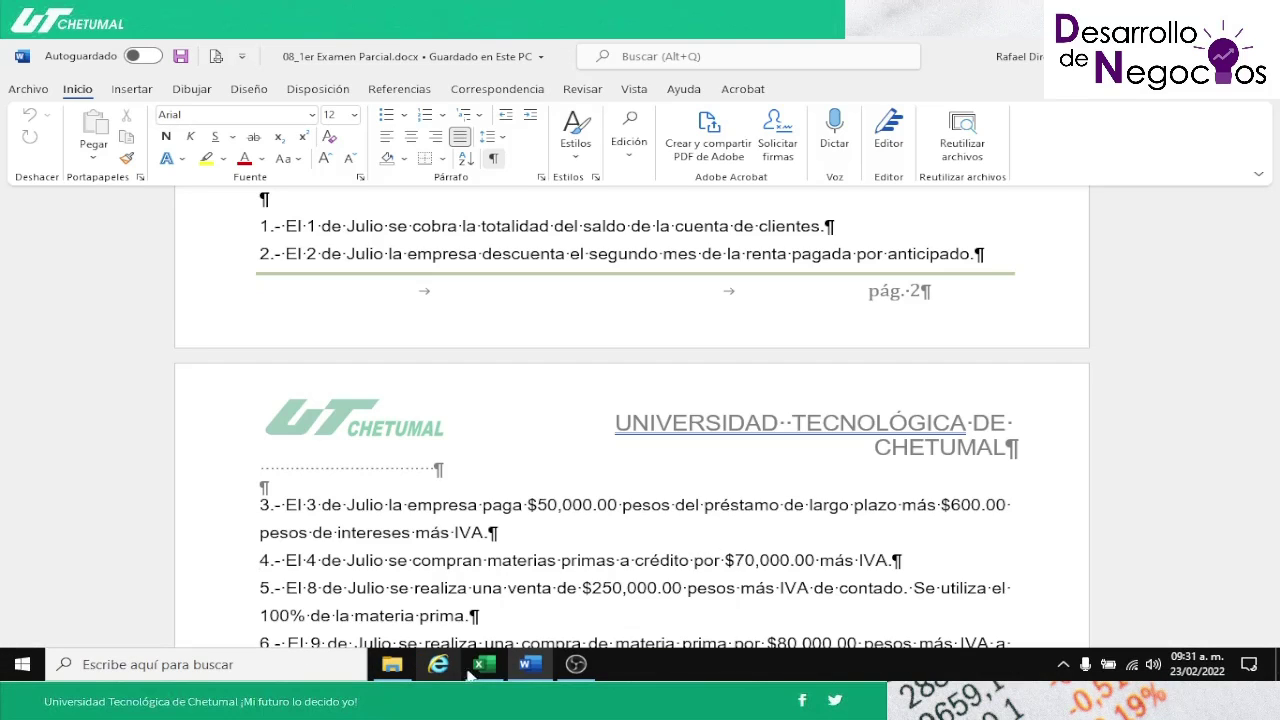
# Step: Return to Diario_01 in the Excel workbook and review entry 4's accounts, description and supporting documentation in rows 29 to 36
pyautogui.moveTo(485, 668)
pyautogui.click(490, 641)
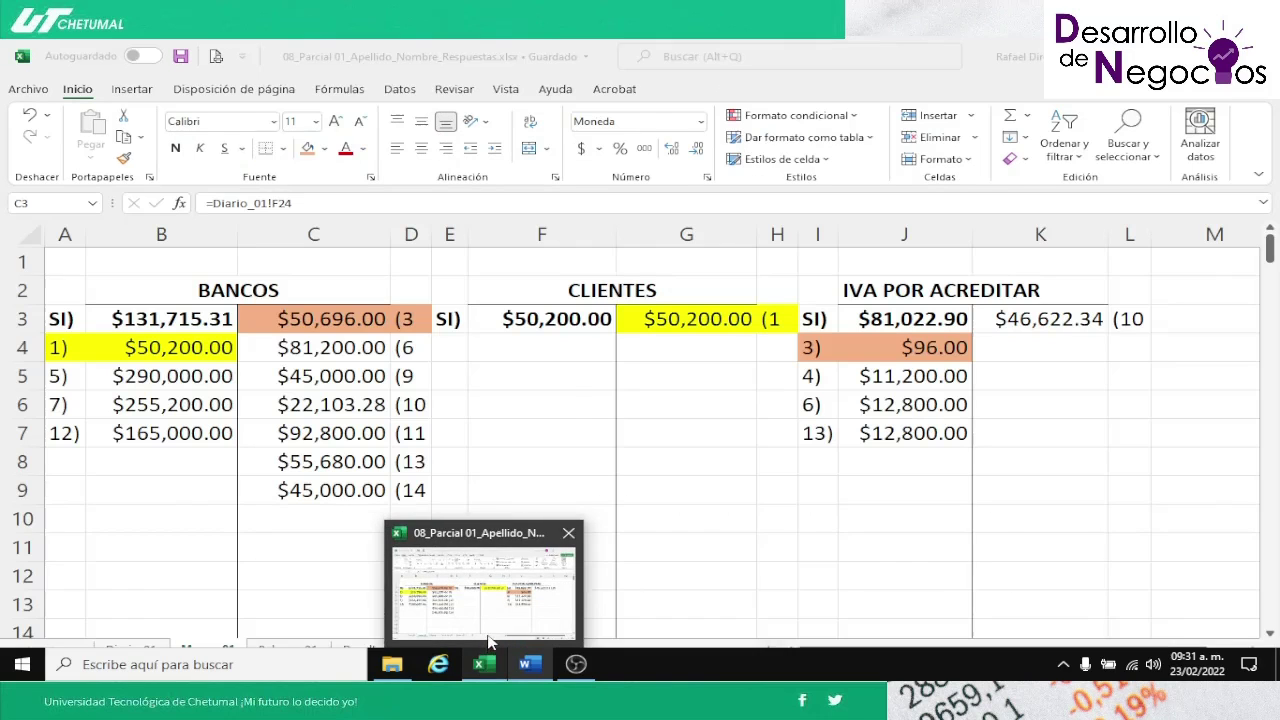
pyautogui.click(136, 648)
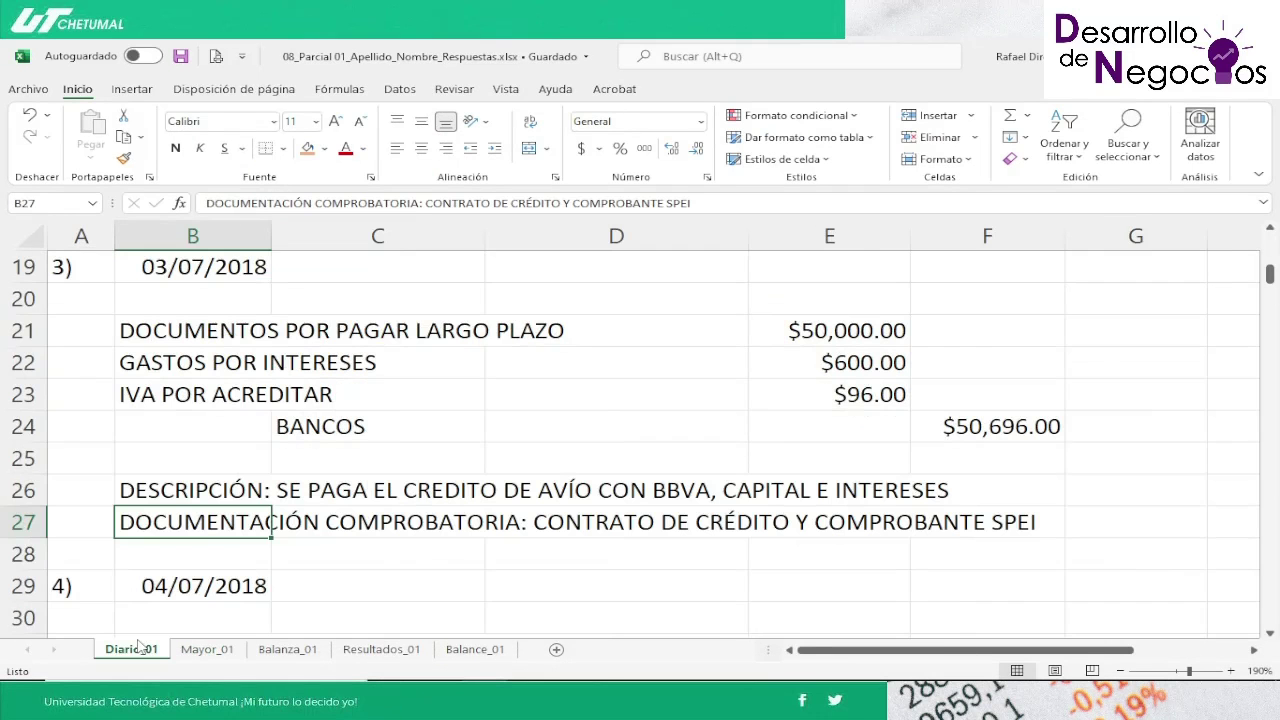
pyautogui.press('Down')
pyautogui.press('Down')
pyautogui.press('Down')
pyautogui.press('Down')
pyautogui.press('Down')
pyautogui.press('Down')
pyautogui.press('Down')
pyautogui.press('Down')
pyautogui.press('Down')
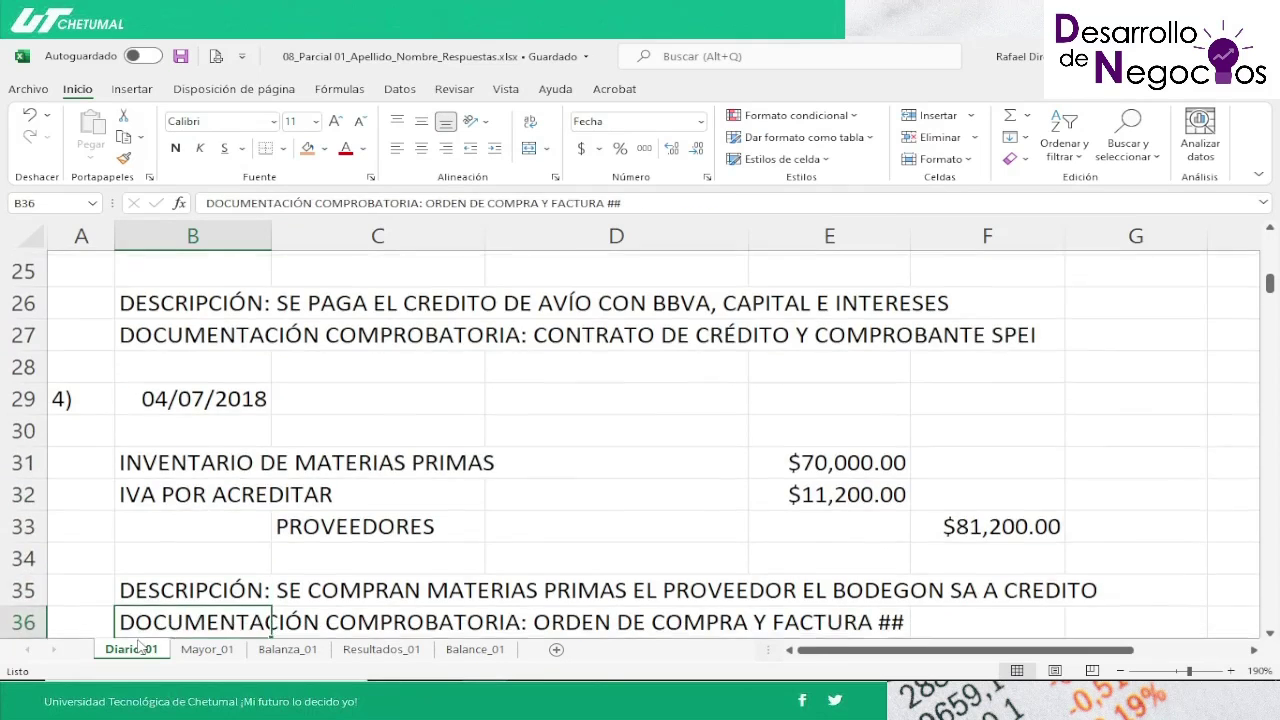
pyautogui.press('Up')
pyautogui.press('Up')
pyautogui.press('Up')
pyautogui.press('Up')
pyautogui.press('Up')
pyautogui.press('Down')
pyautogui.press('Down')
pyautogui.press('Down')
pyautogui.press('Down')
pyautogui.press('Down')
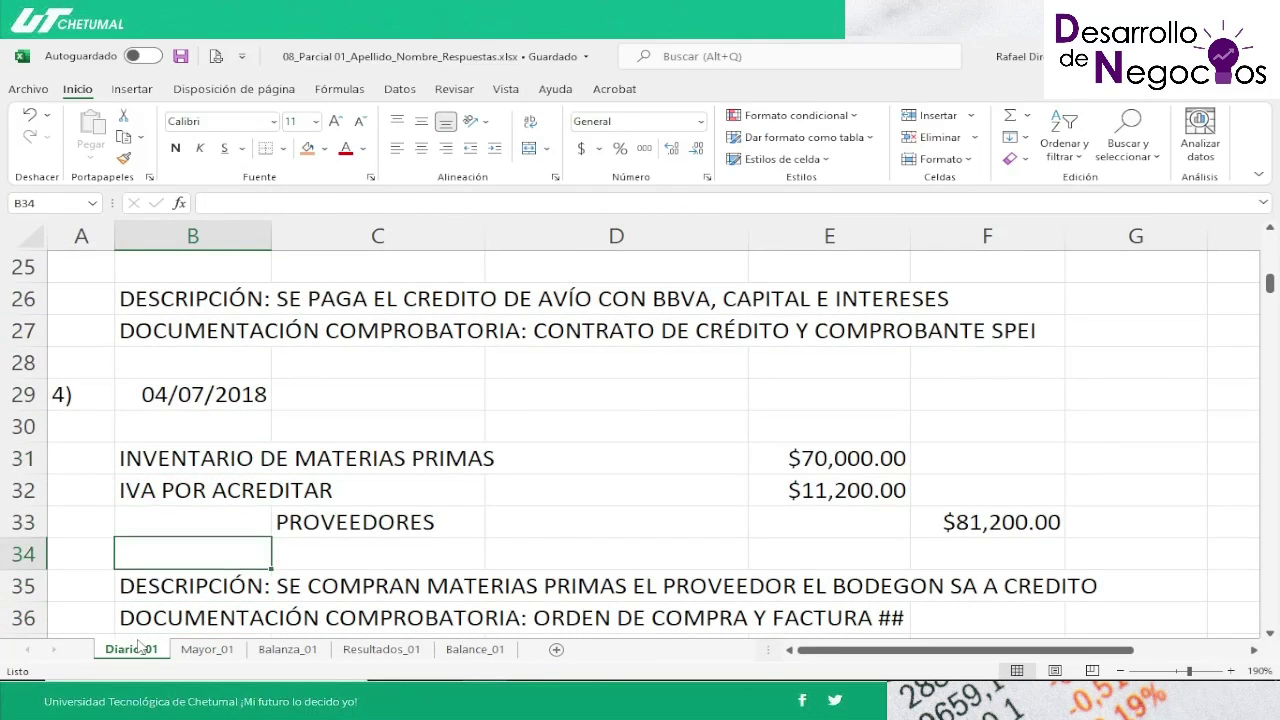
pyautogui.press('Down')
pyautogui.press('Up')
pyautogui.press('Up')
pyautogui.press('Up')
pyautogui.press('Up')
pyautogui.press('Up')
pyautogui.press('Up')
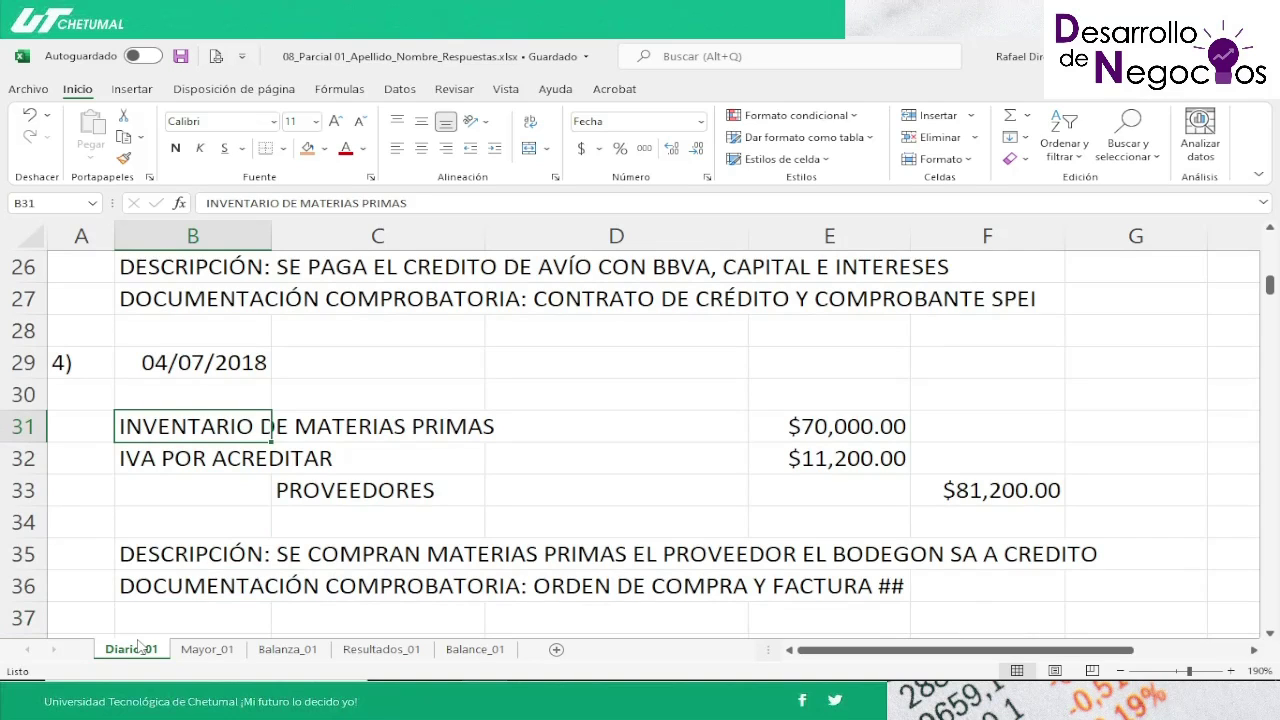
# Step: Check entry 4's inventory charge in E31 and the formulas behind its IVA por acreditar charge (E32) and Proveedores credit (F33)
pyautogui.press('Right')
pyautogui.press('Right')
pyautogui.press('Right')
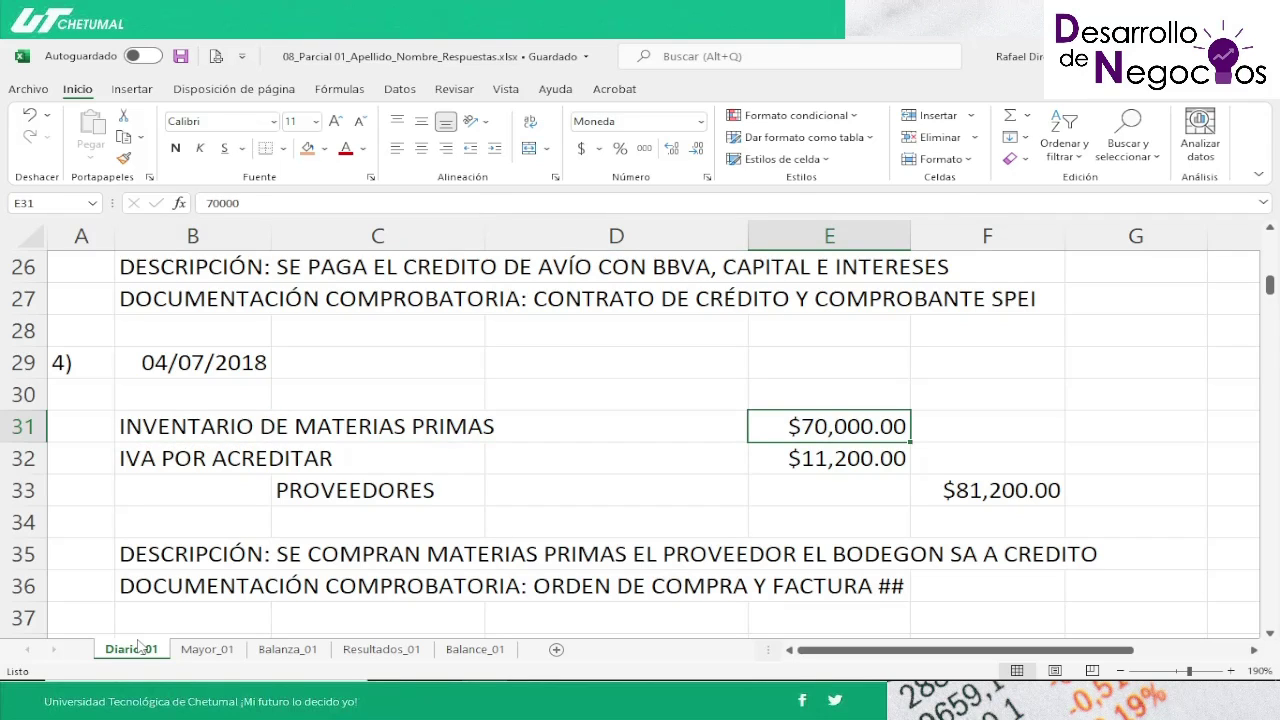
pyautogui.press('Down')
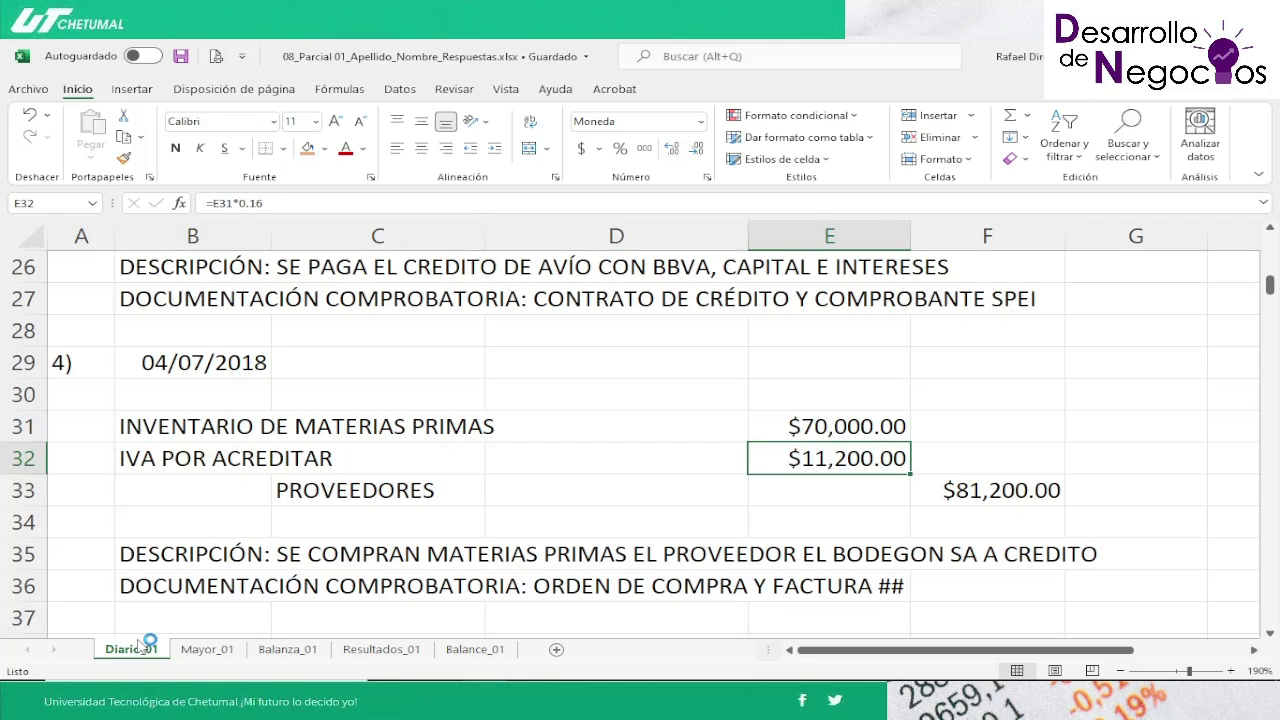
pyautogui.press('F2')
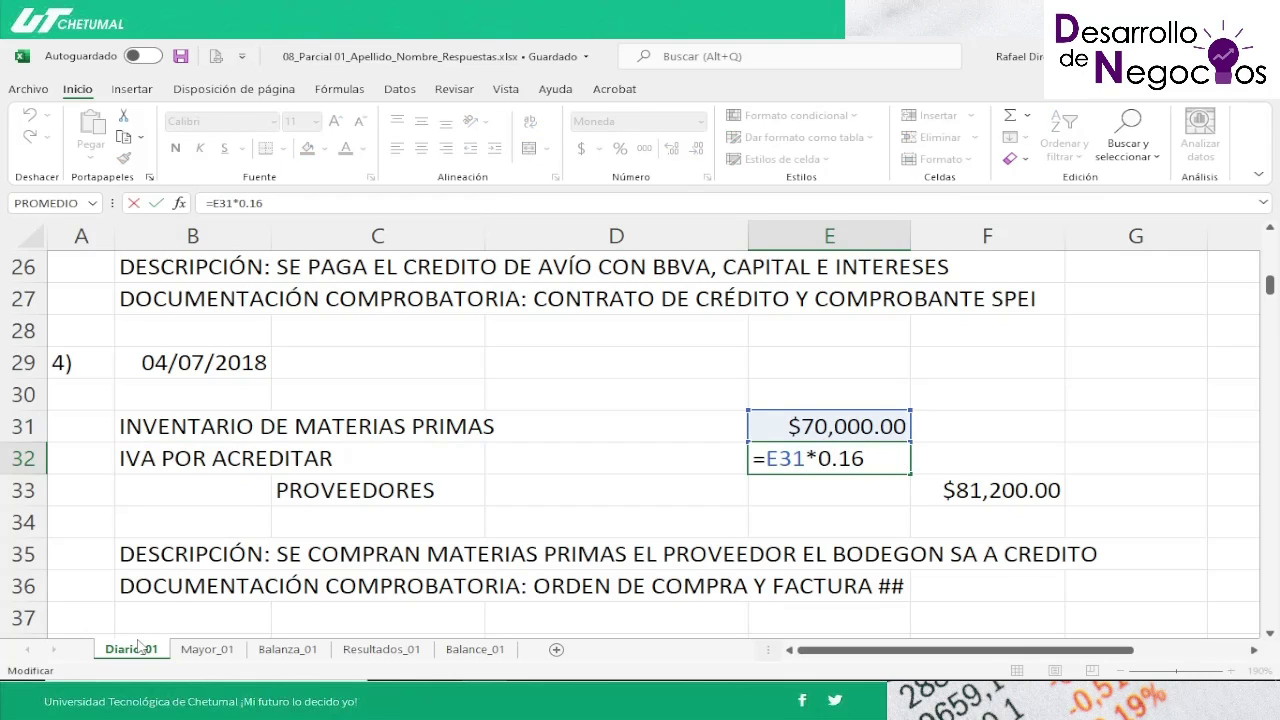
pyautogui.press('Return')
pyautogui.press('Right')
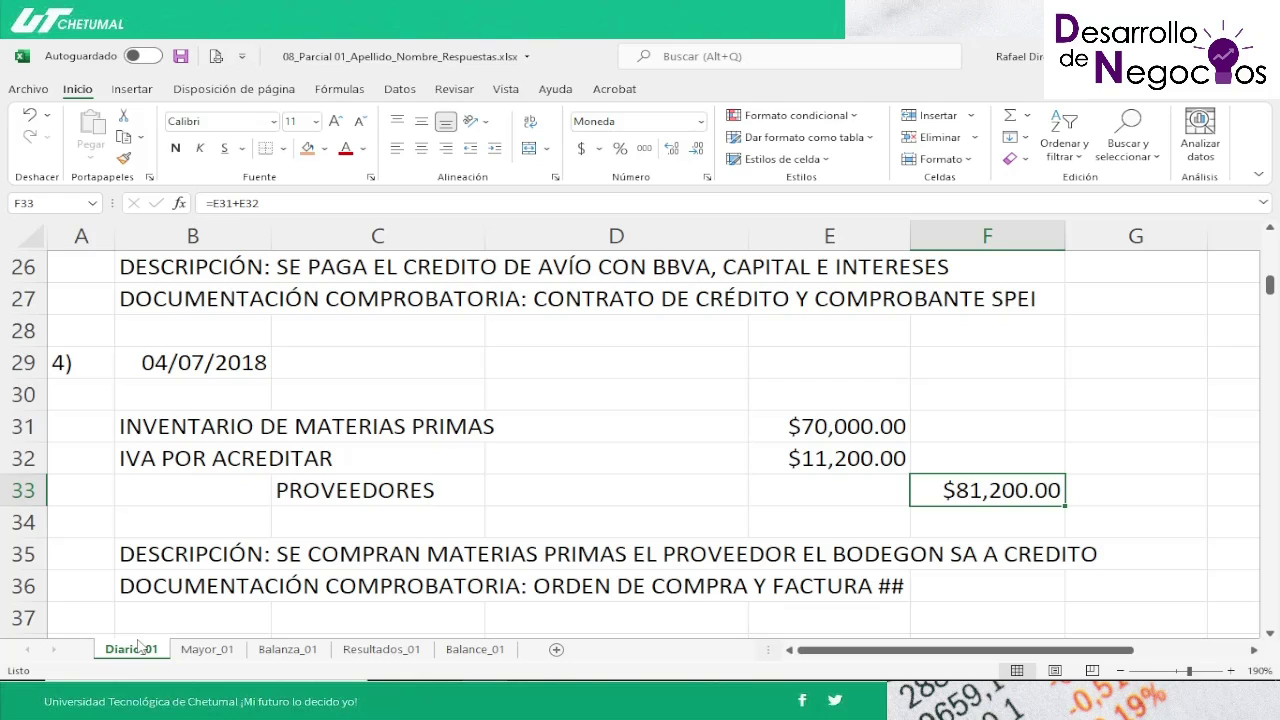
pyautogui.press('F2')
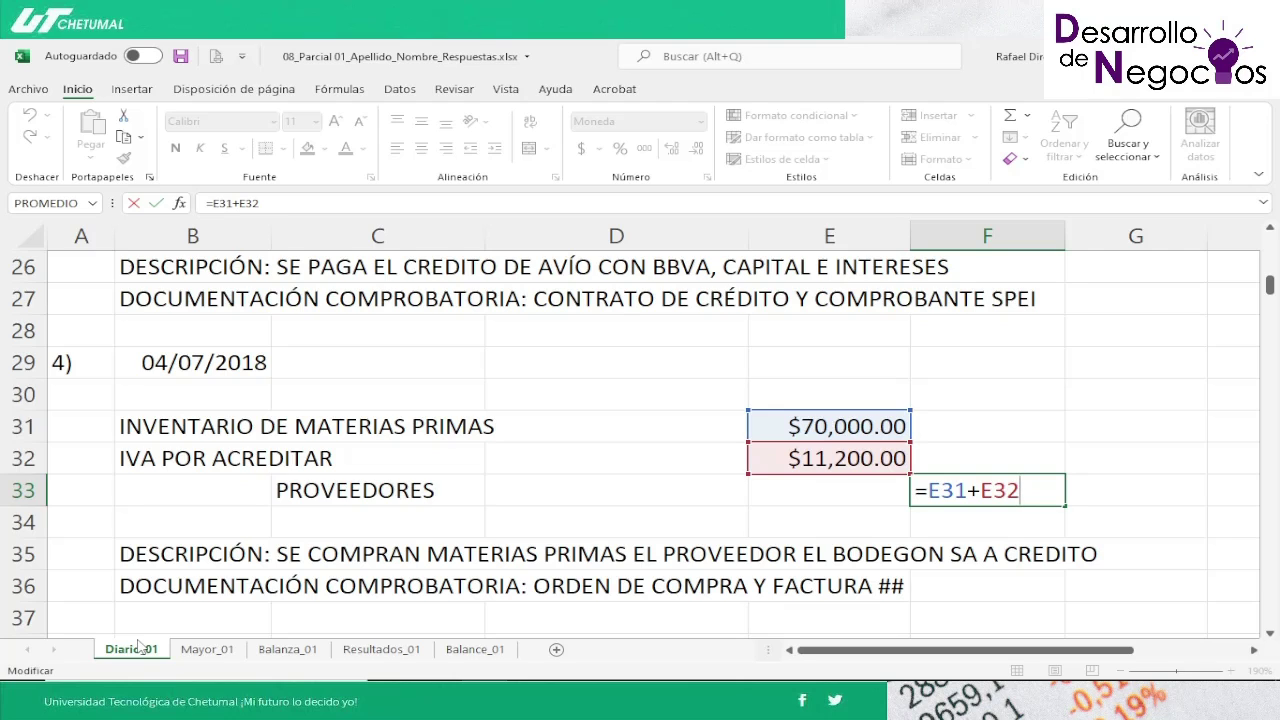
pyautogui.press('Return')
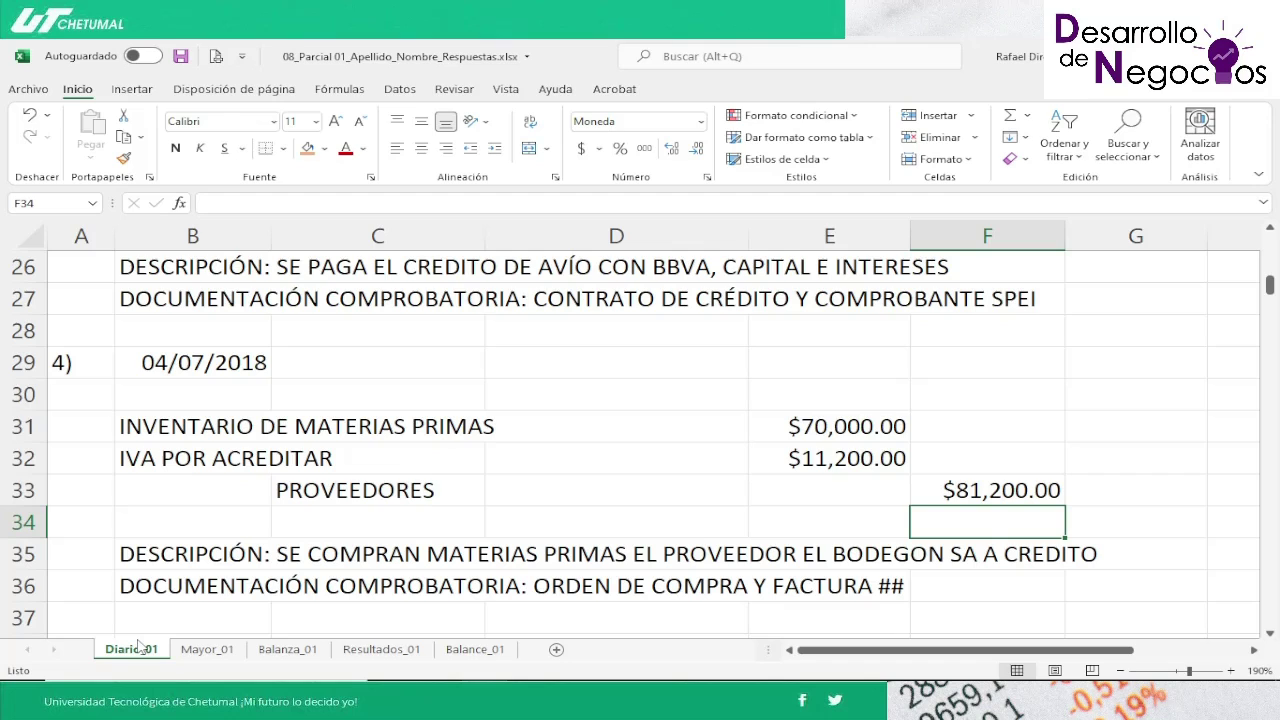
# Step: Review entry 4's description in row 35 and its supporting documentation in row 36 of Diario_01
pyautogui.press('Left')
pyautogui.press('Left')
pyautogui.press('Left')
pyautogui.press('Left')
pyautogui.press('Down')
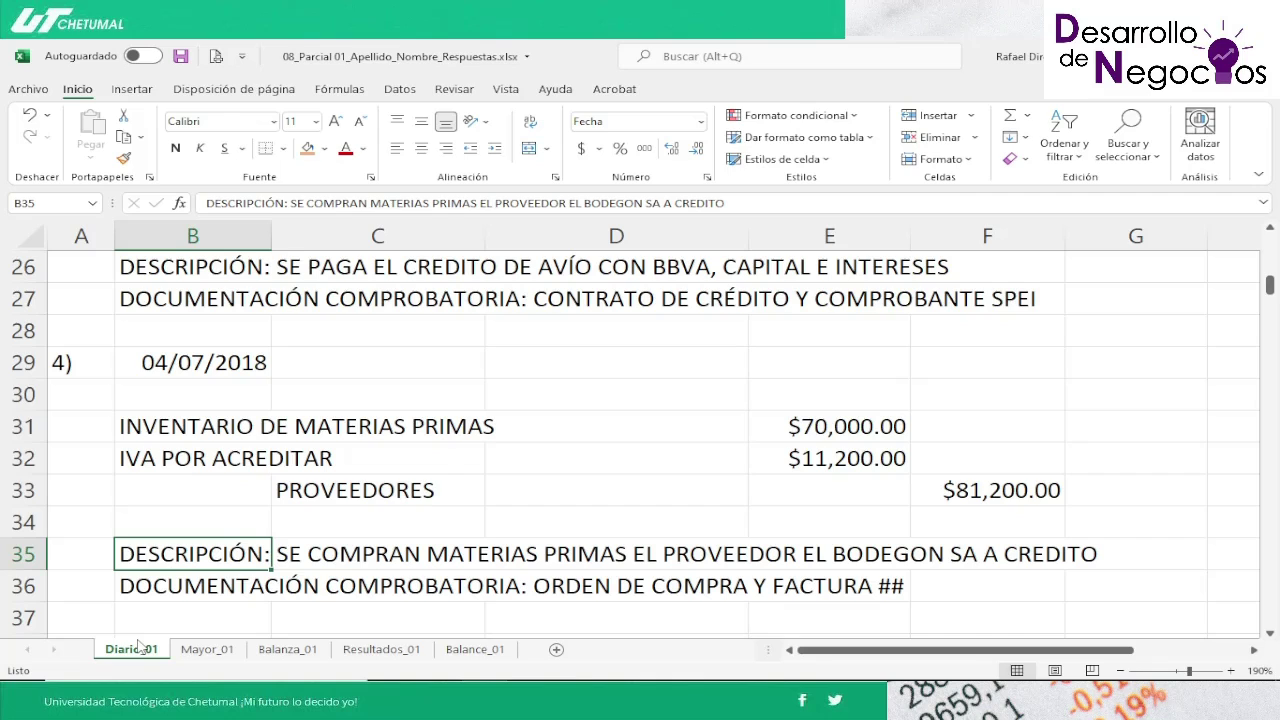
pyautogui.press('Down')
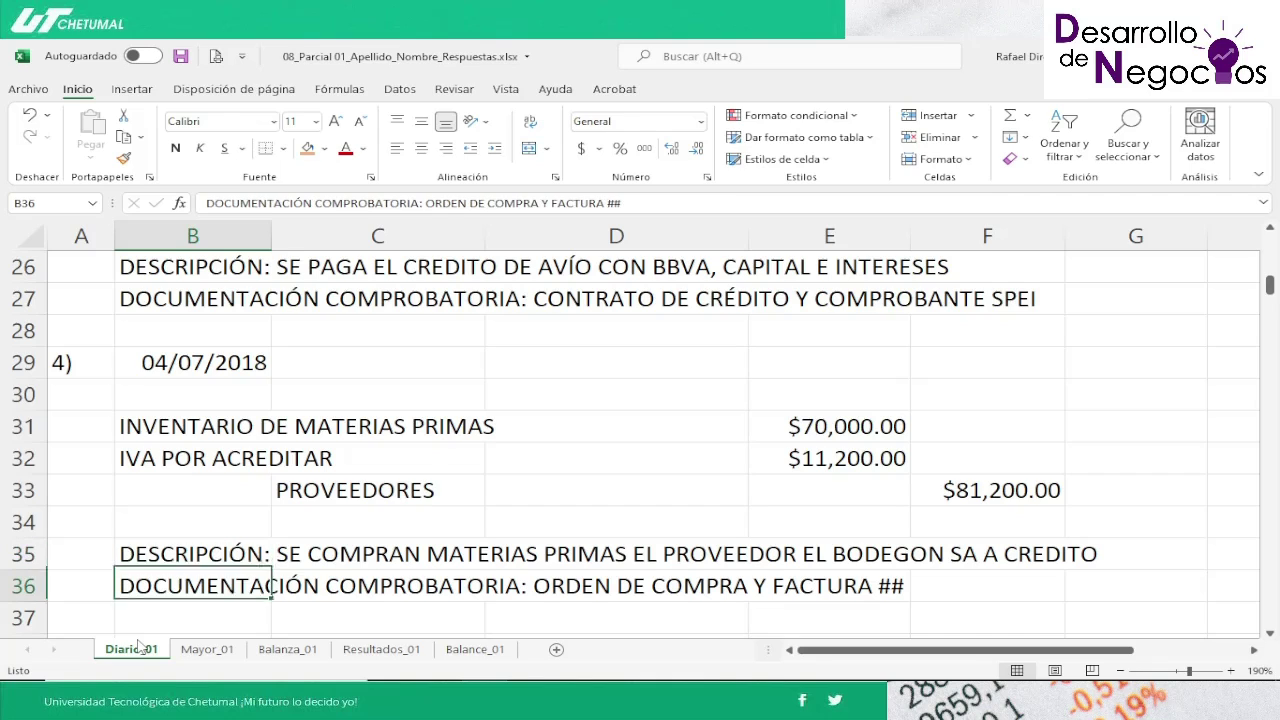
pyautogui.press('Right')
pyautogui.press('Right')
pyautogui.press('Right')
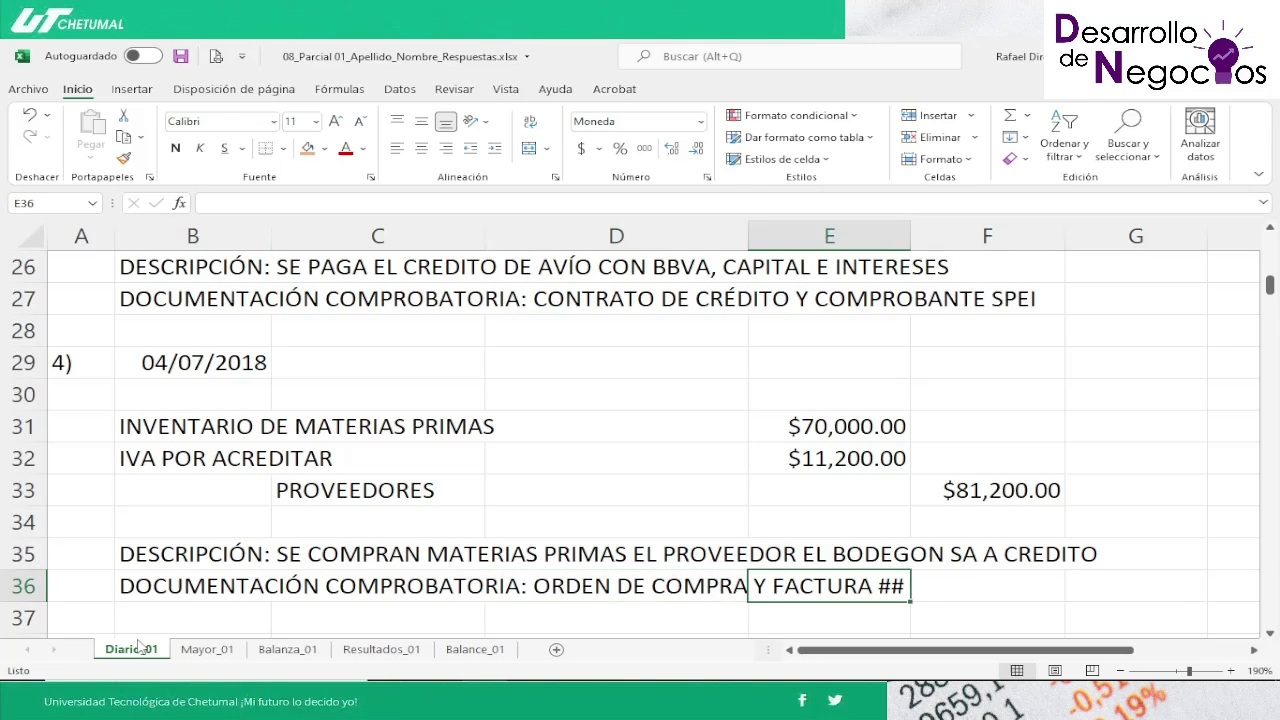
pyautogui.press('Left')
pyautogui.press('Left')
pyautogui.press('Left')
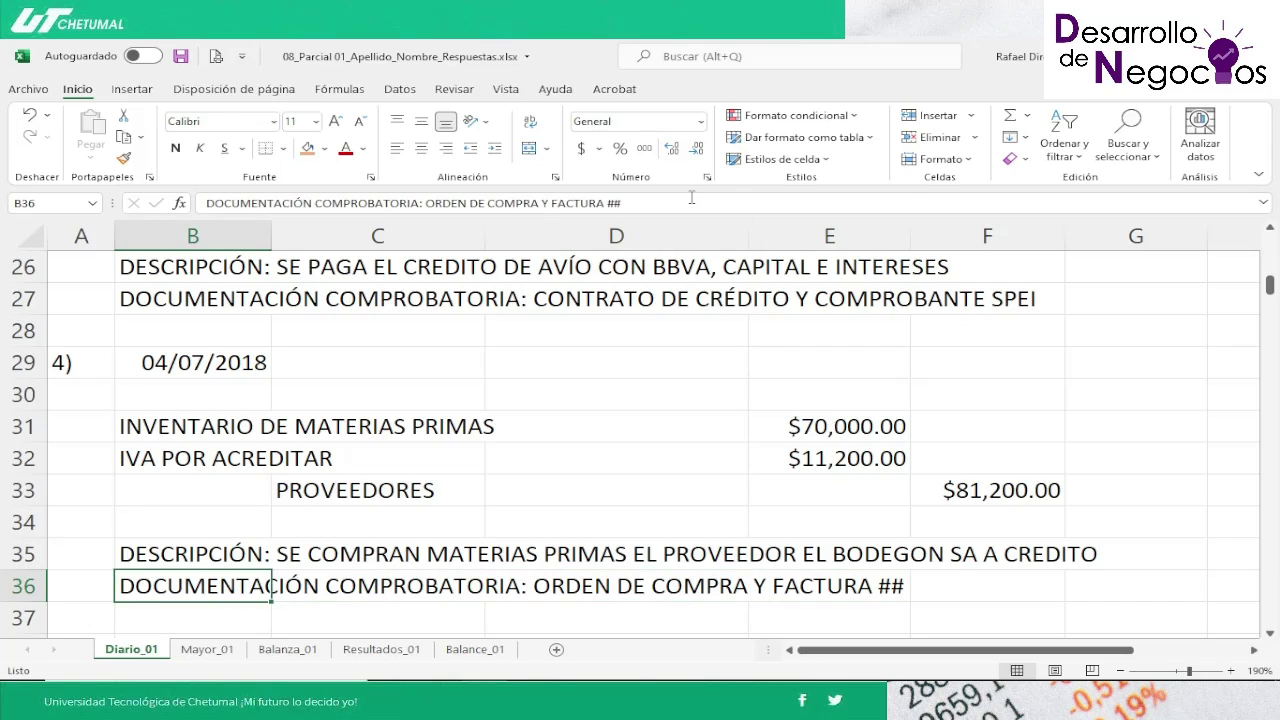
# Step: Append "Y TARJETA" to entry 4's supporting documentation in B36 and continue it in B37 with "DE ENTRADA AL ALMACE"
pyautogui.click(641, 208)
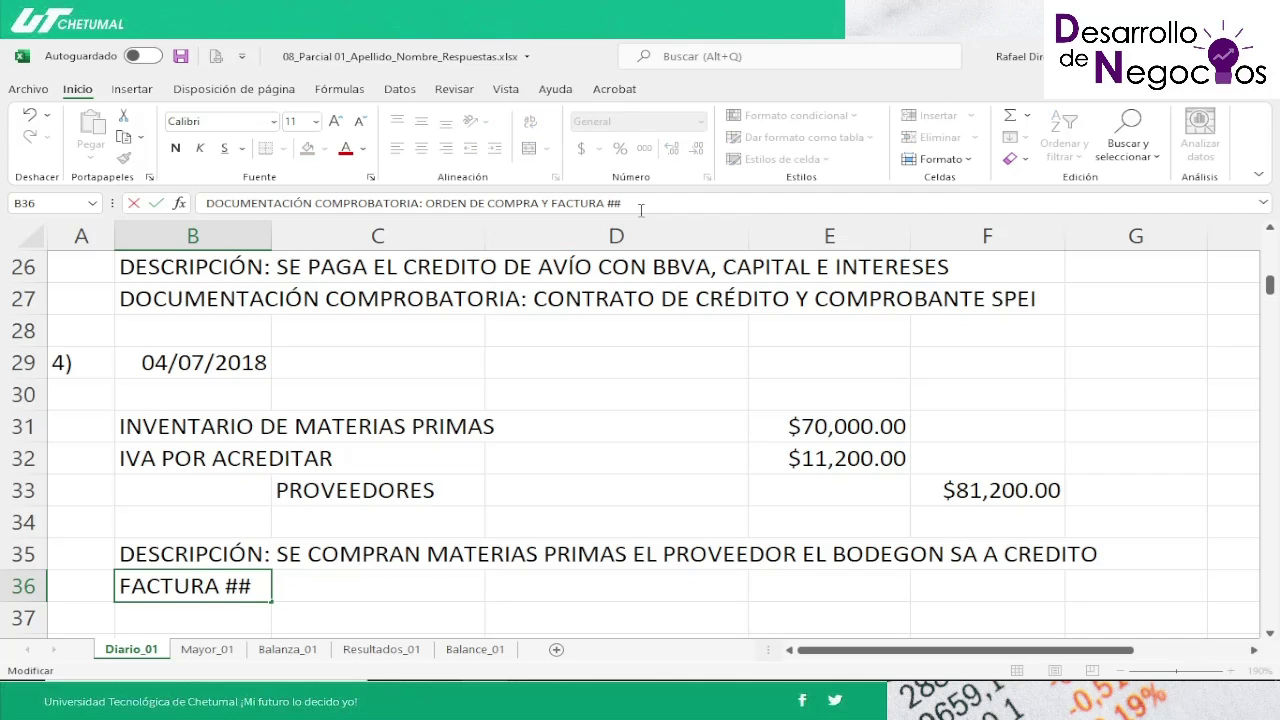
pyautogui.write('Y TARJE')
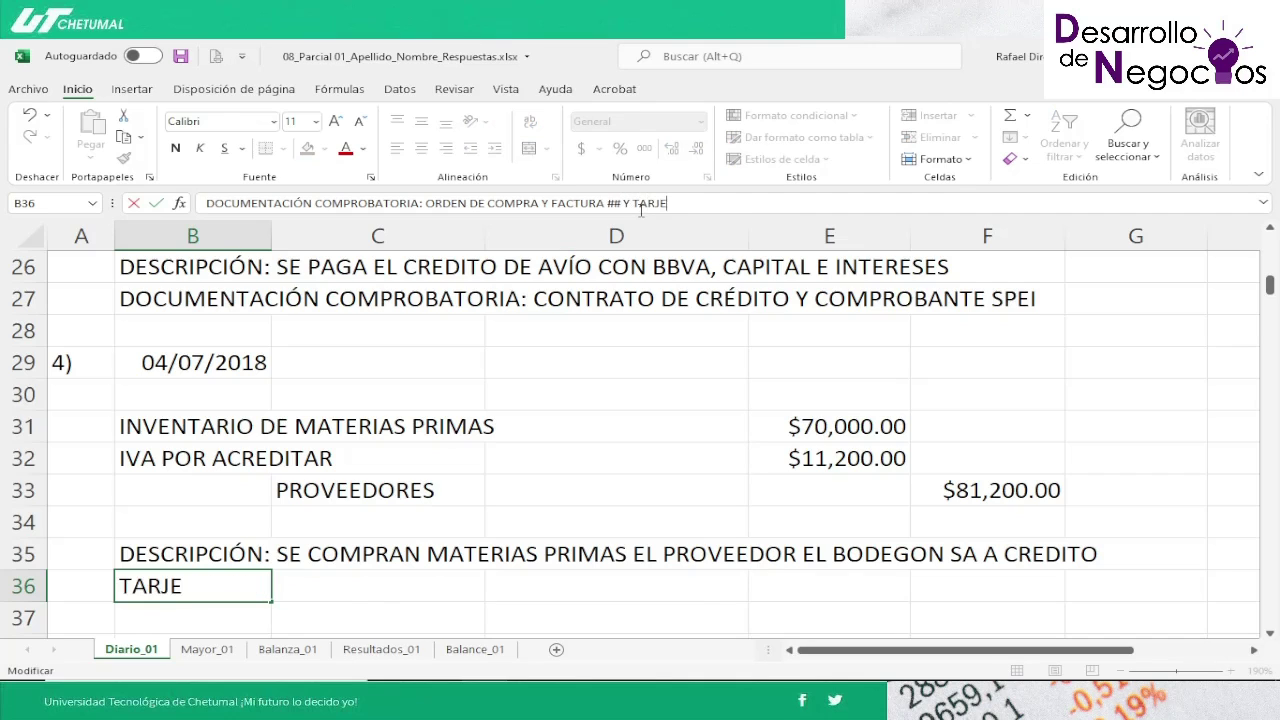
pyautogui.write('TA')
pyautogui.press('Return')
pyautogui.write('DE E')
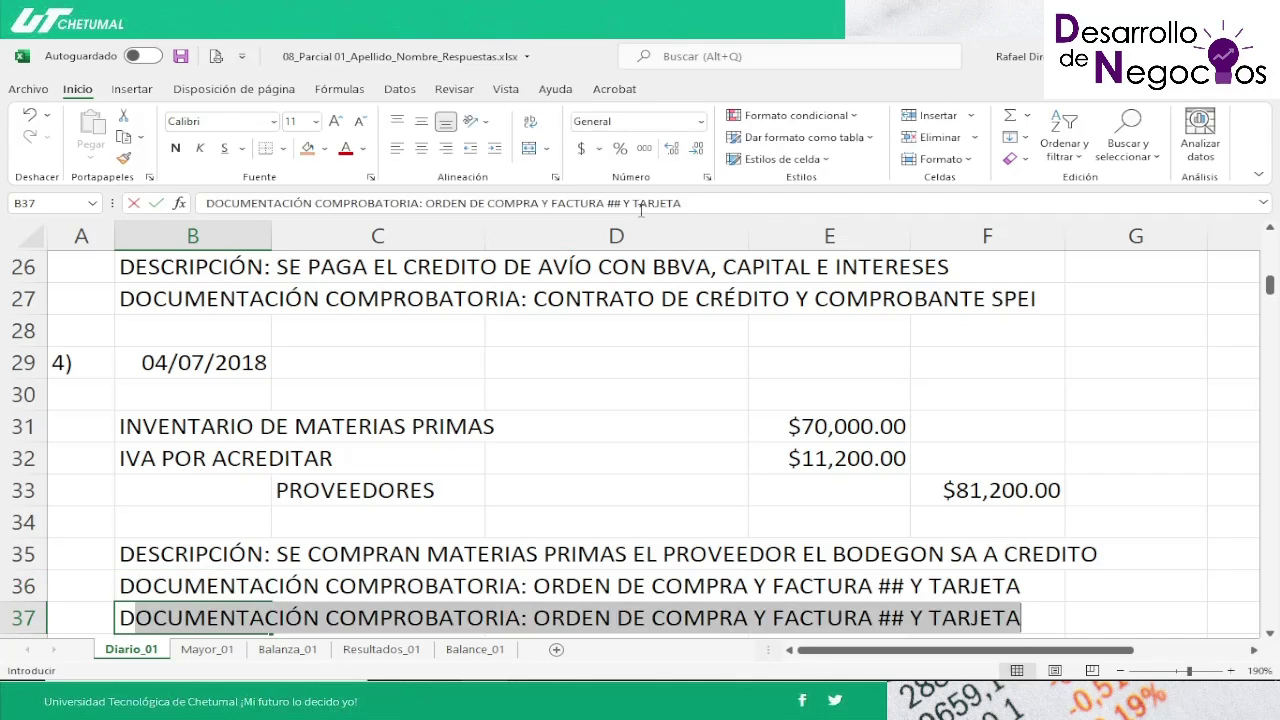
pyautogui.write('NTRADA ')
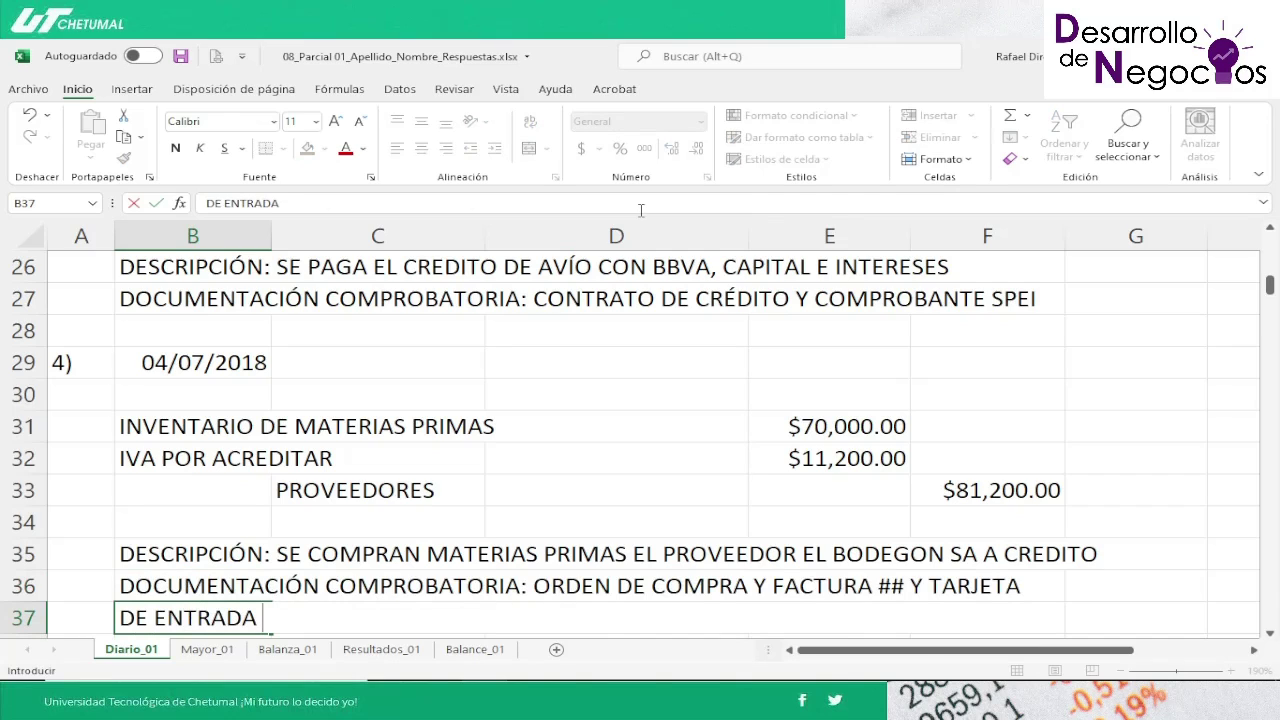
pyautogui.write('AL ALMACE')
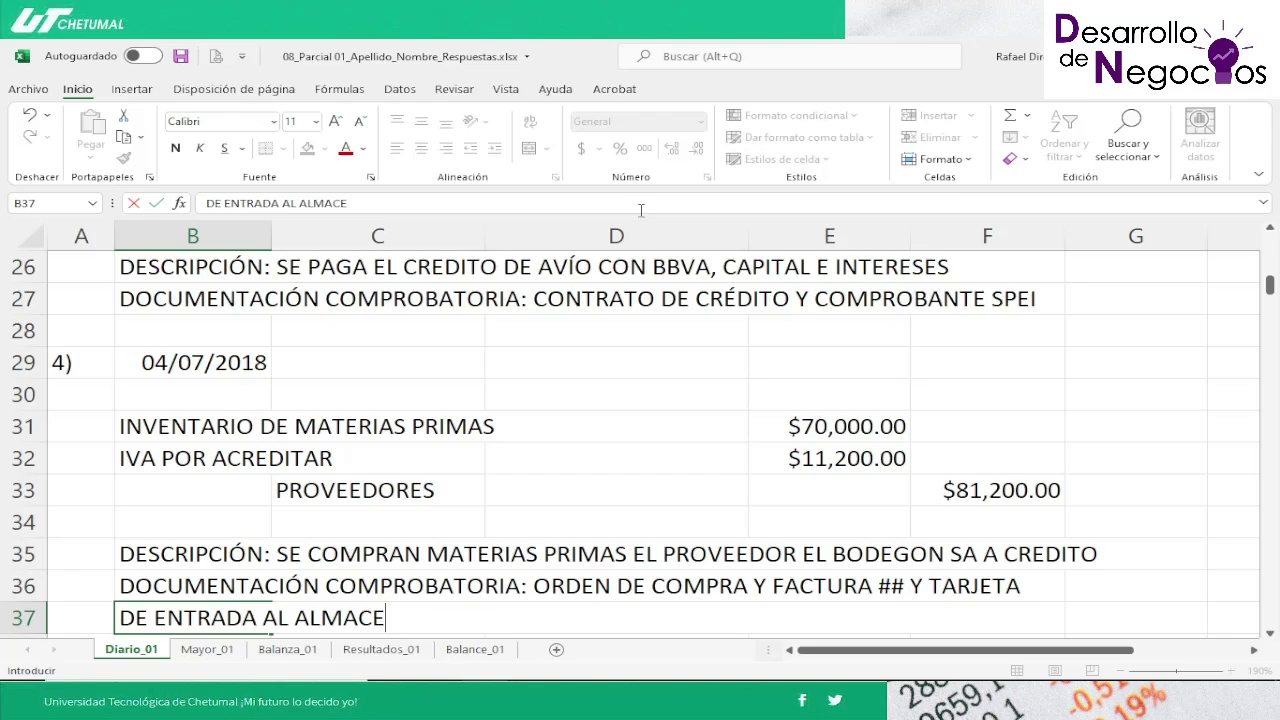
pyautogui.press('Return')
pyautogui.press('Up')
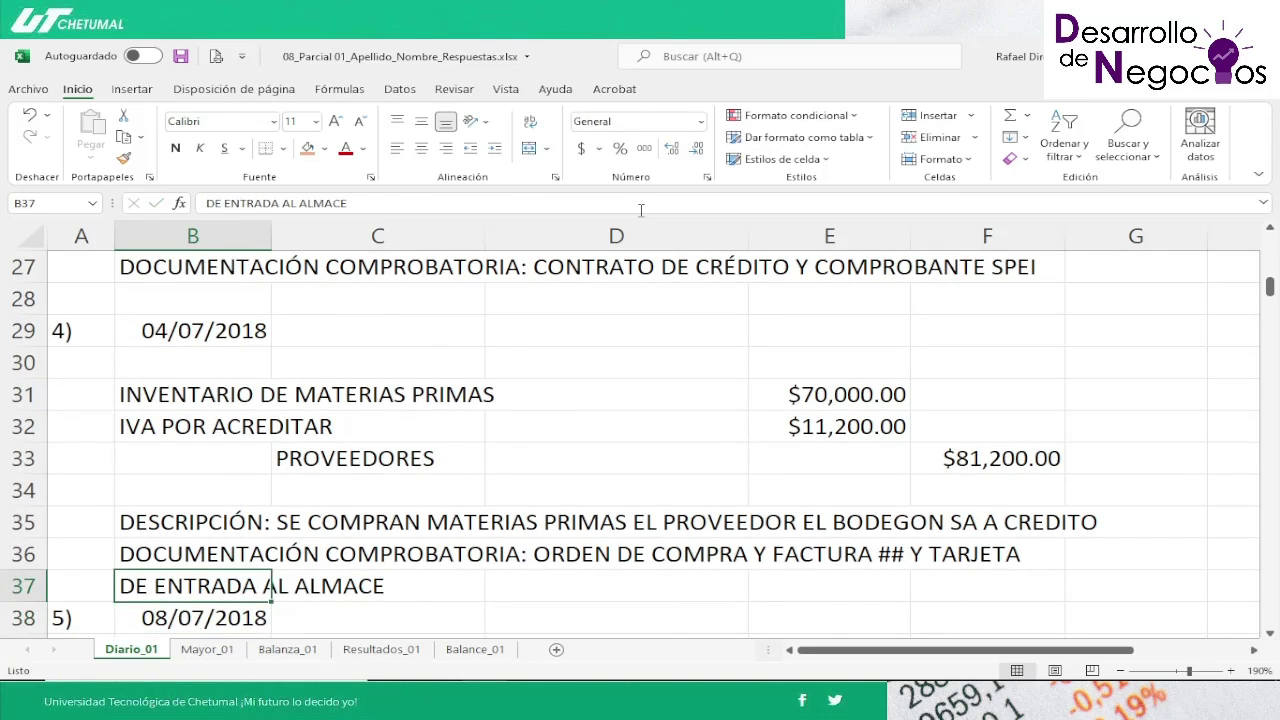
# Step: Complete the last word of the documentation text in B37 so it reads "DE ENTRADA AL ALMACEN"
pyautogui.doubleClick(674, 45)
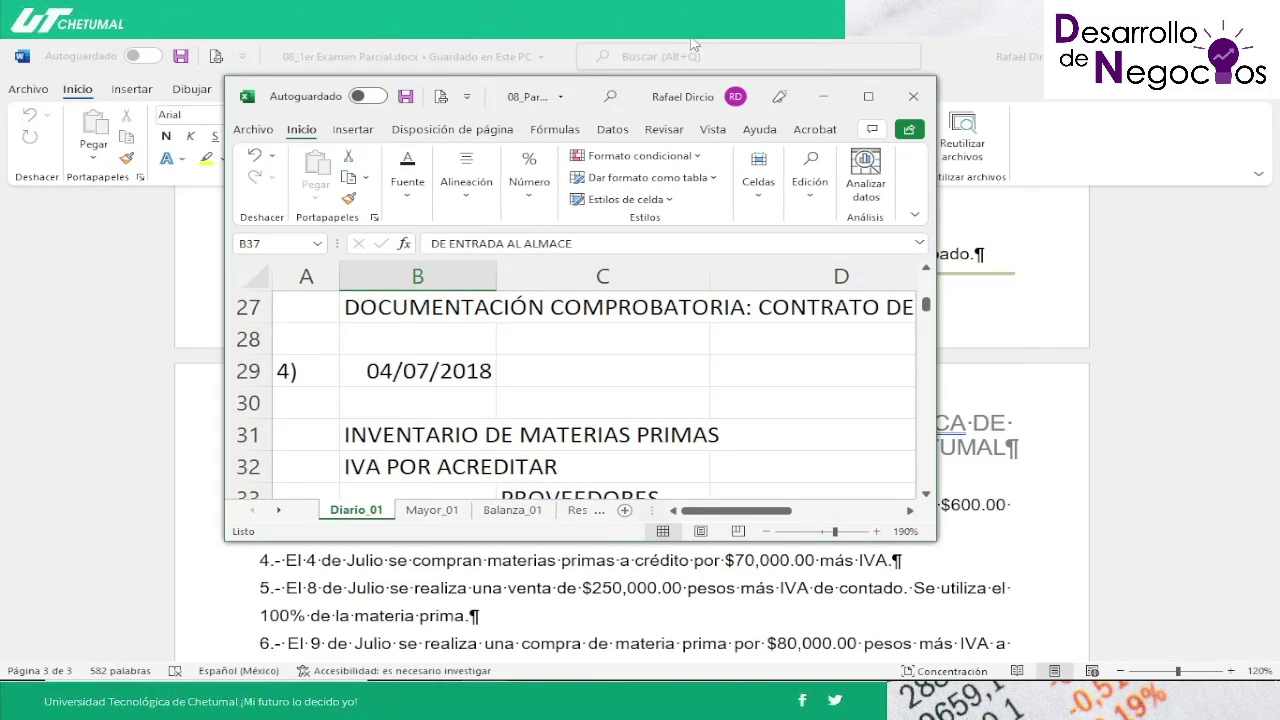
pyautogui.click(868, 96)
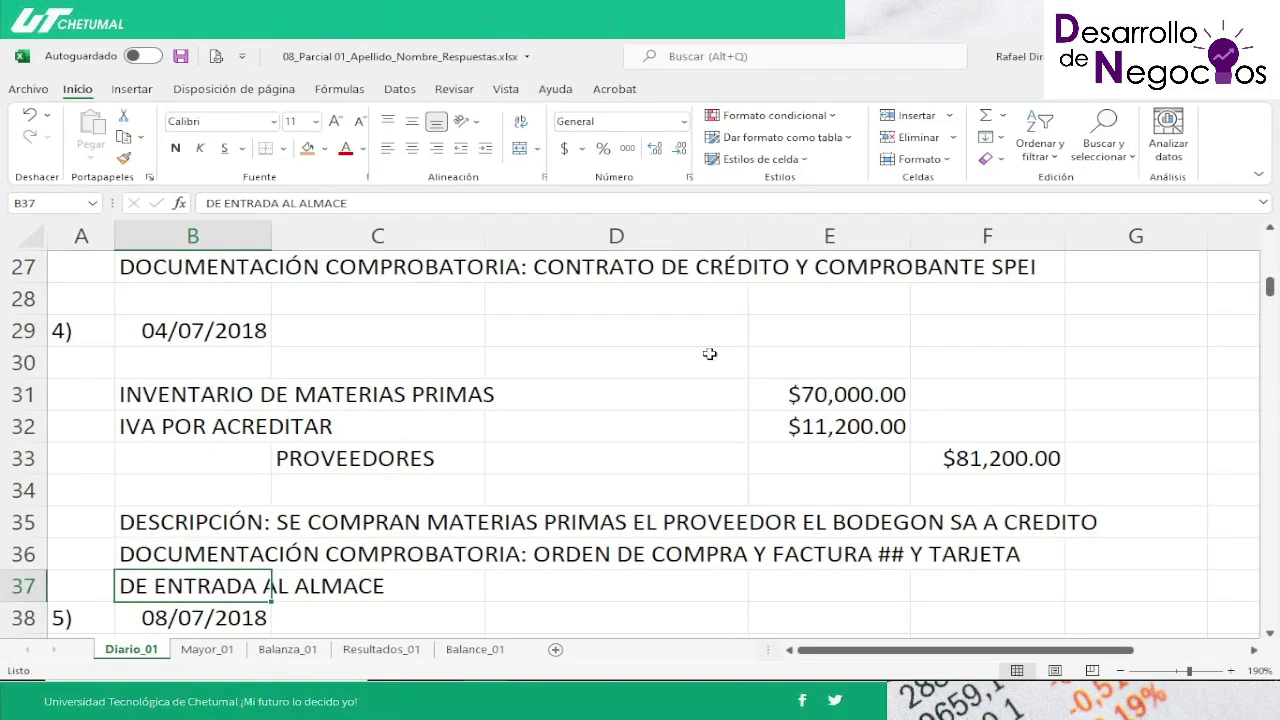
pyautogui.keyDown('shift'); pyautogui.click(391, 593); pyautogui.keyUp('shift')
pyautogui.click(207, 591)
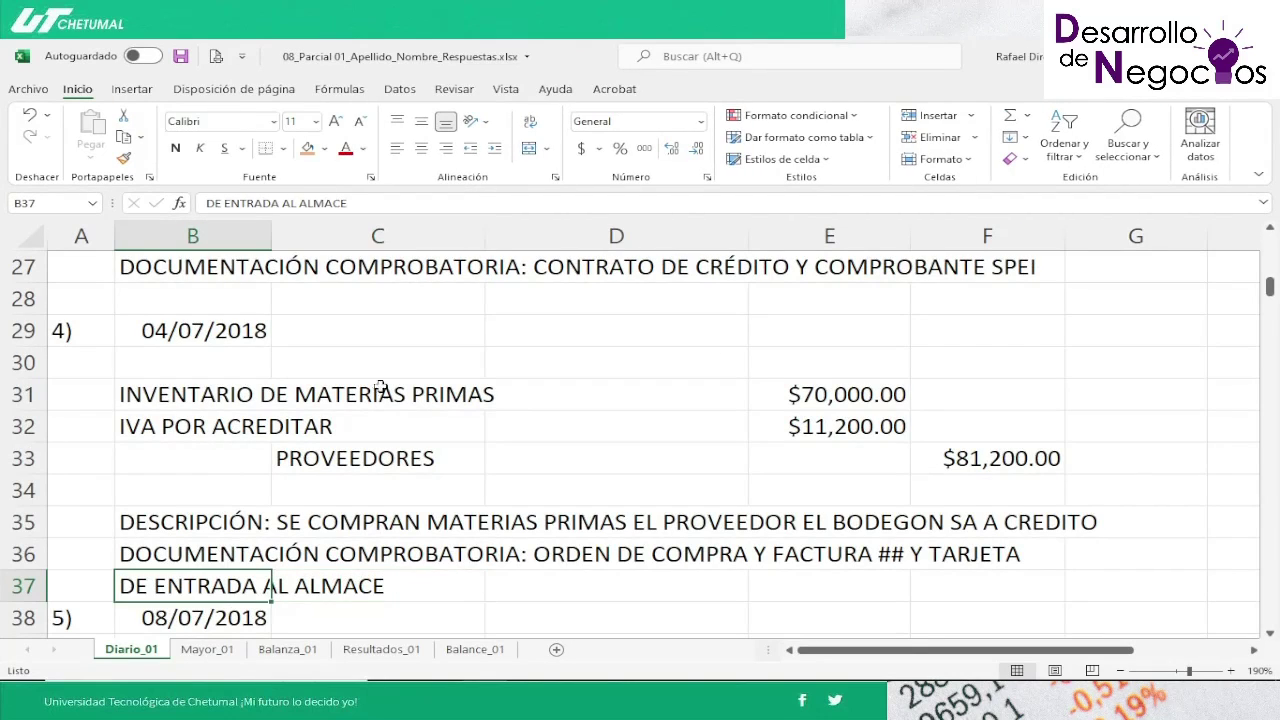
pyautogui.click(375, 205)
pyautogui.write('N')
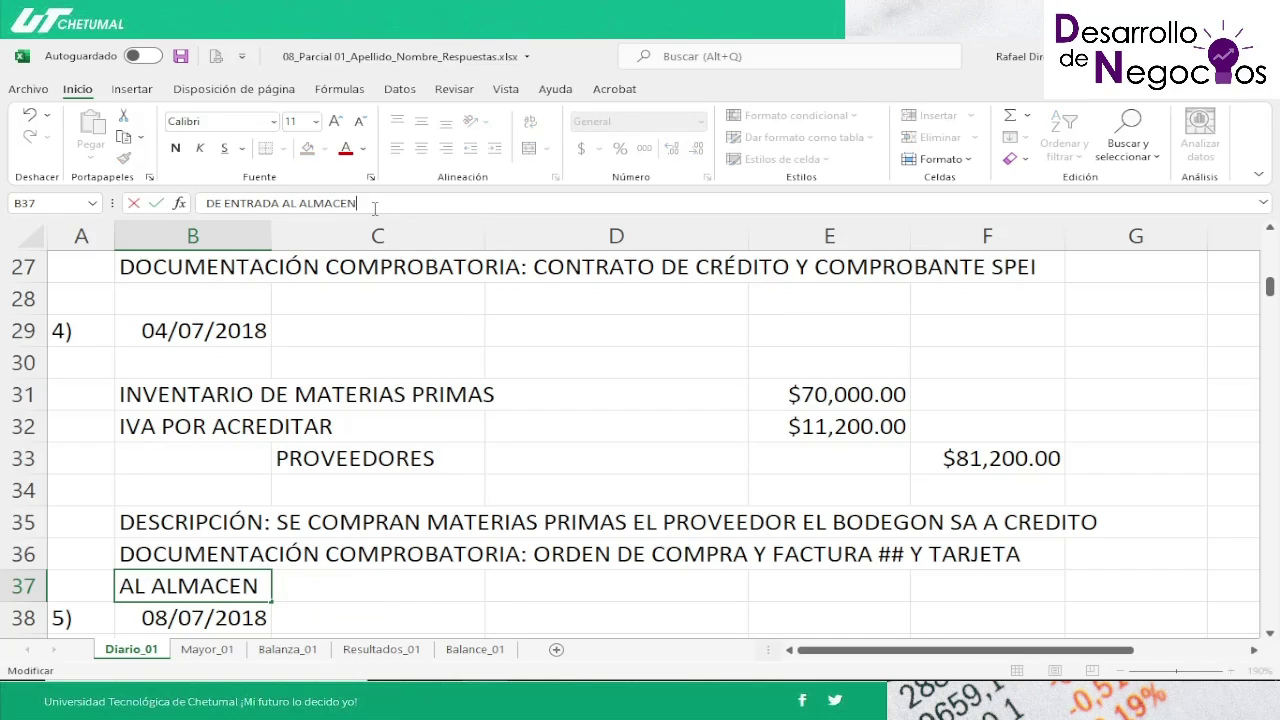
pyautogui.press('Return')
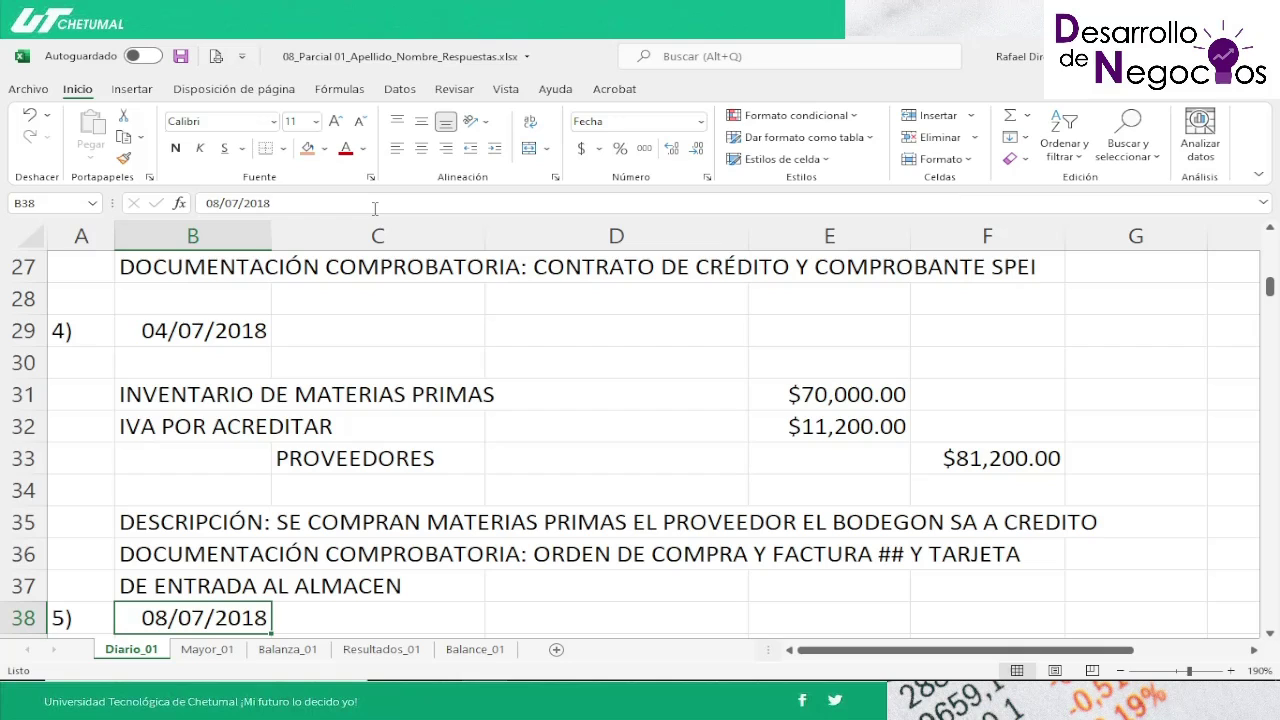
# Step: Insert a blank row at row 38 to separate entry 4 from entry 5, and save the workbook
pyautogui.press('Left')
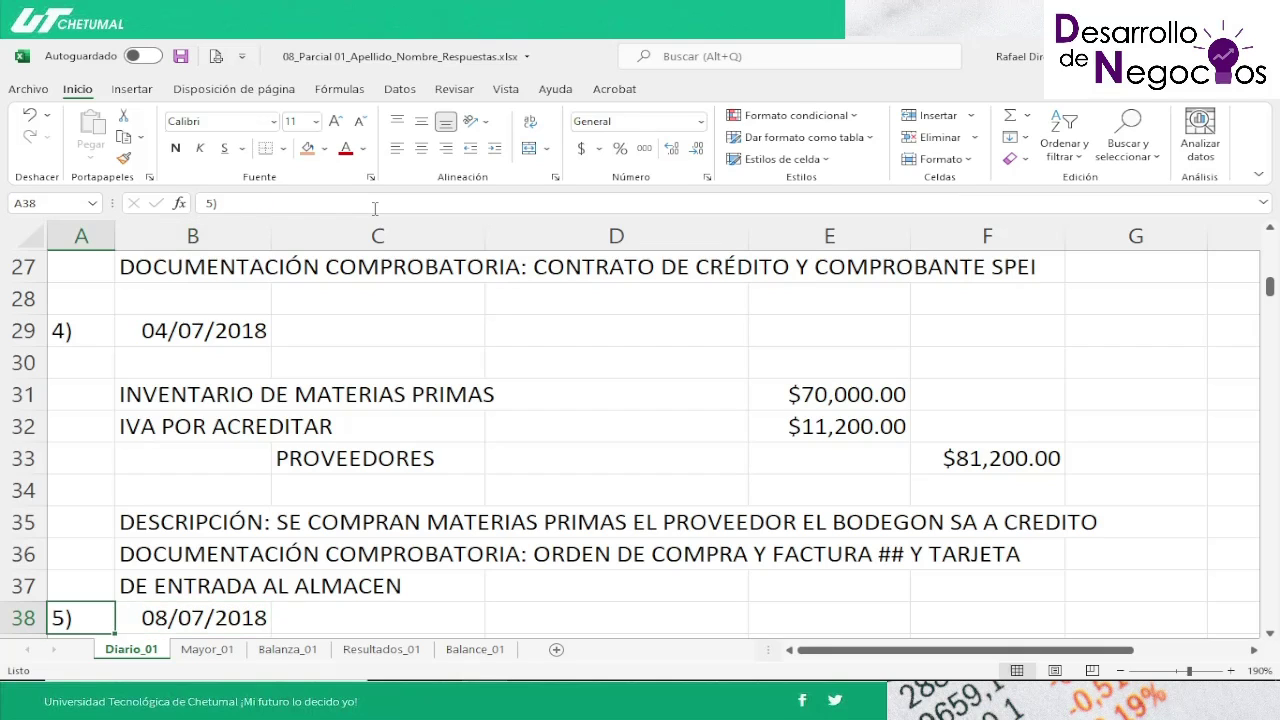
pyautogui.click(20, 618)
pyautogui.rightClick(20, 618)
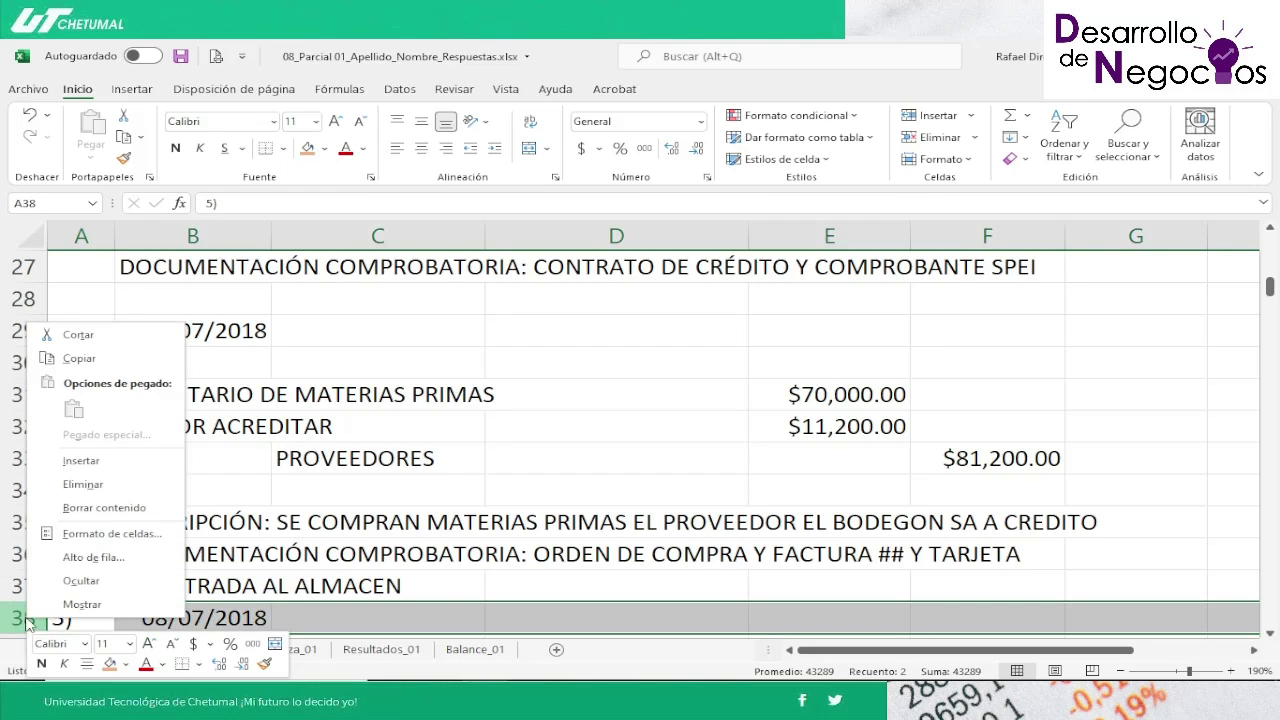
pyautogui.click(78, 462)
pyautogui.scroll(-1, 78, 462)
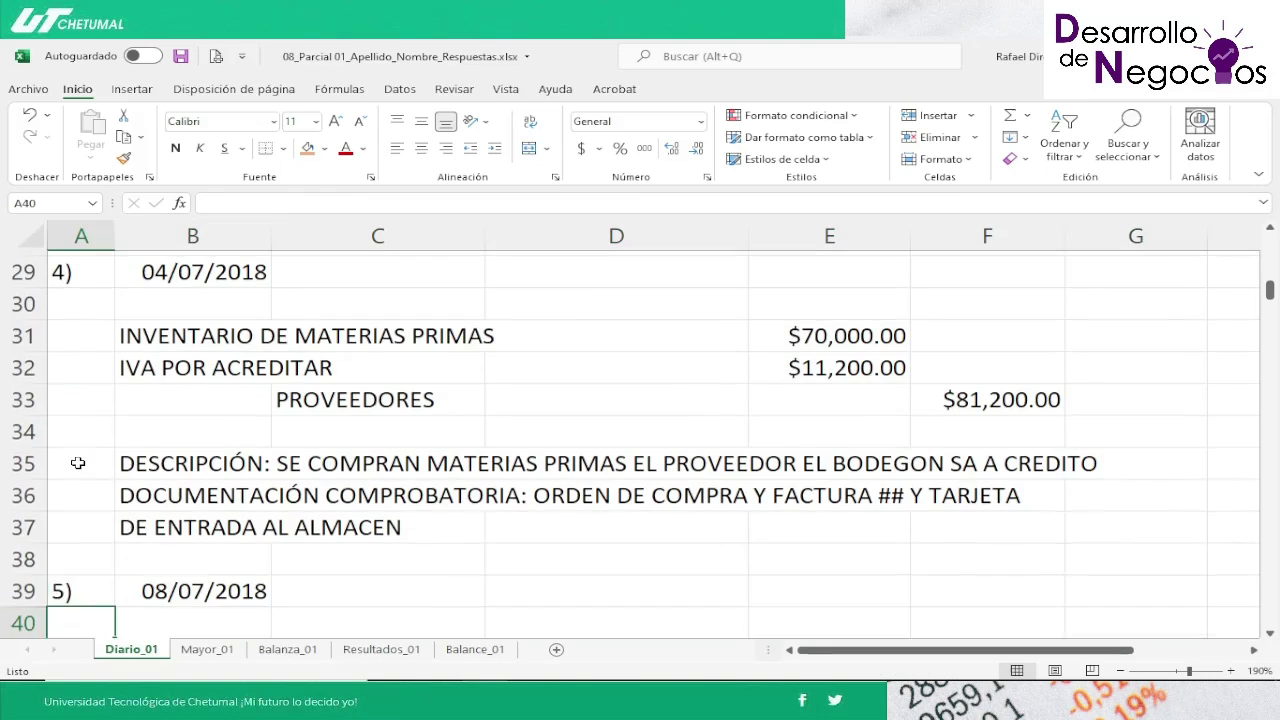
pyautogui.press('Right')
pyautogui.press('Right')
pyautogui.press('Right')
pyautogui.press('Right')
pyautogui.press('Right')
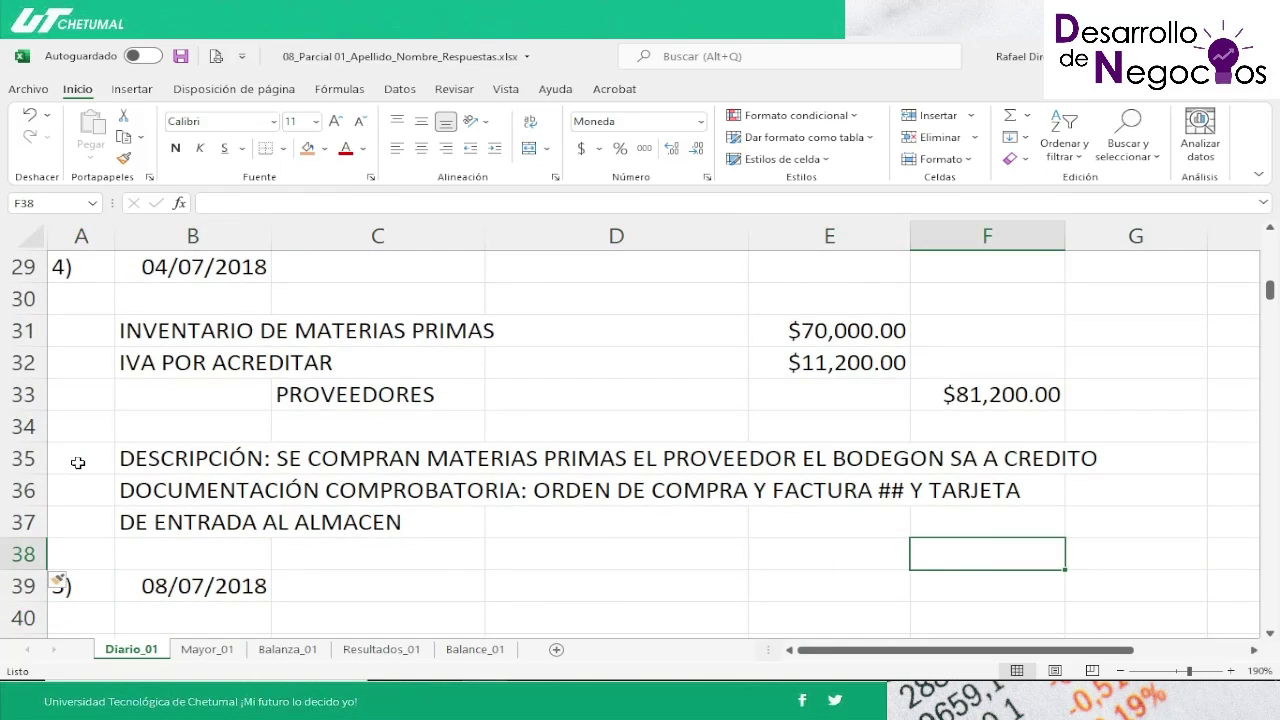
pyautogui.press('Left')
pyautogui.press('Left')
pyautogui.press('Left')
pyautogui.press('Left')
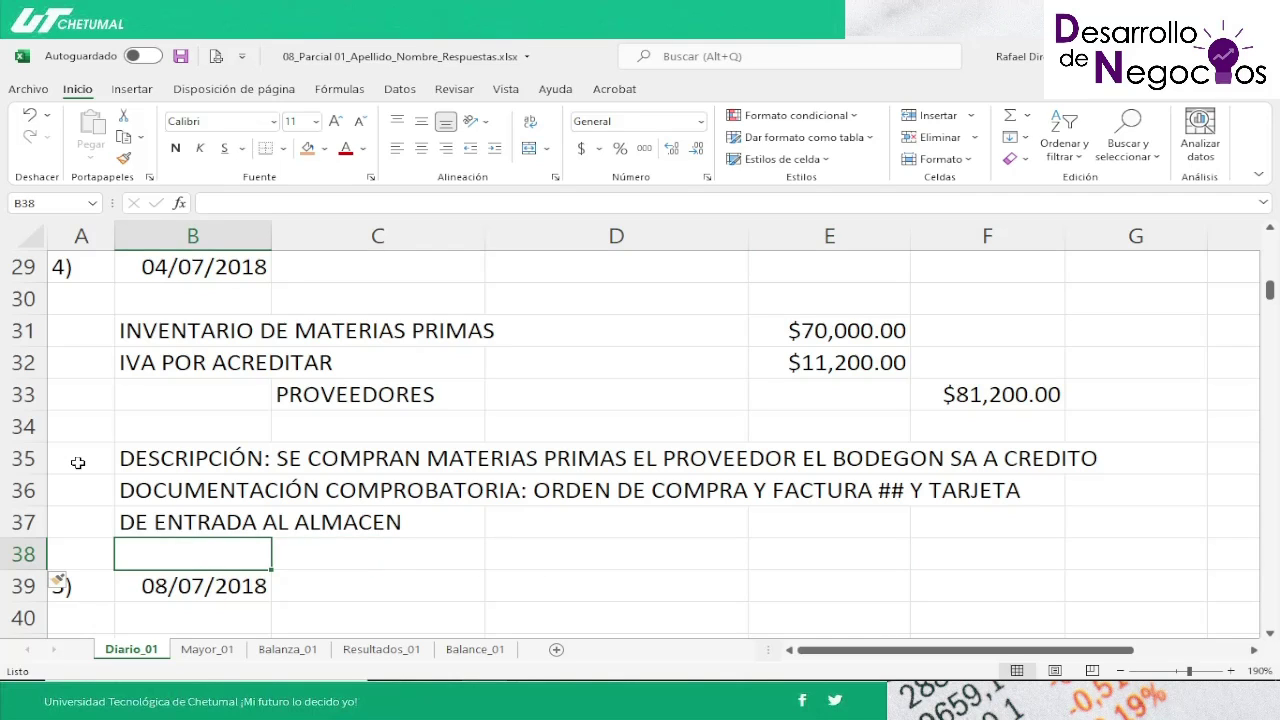
pyautogui.click(181, 57)
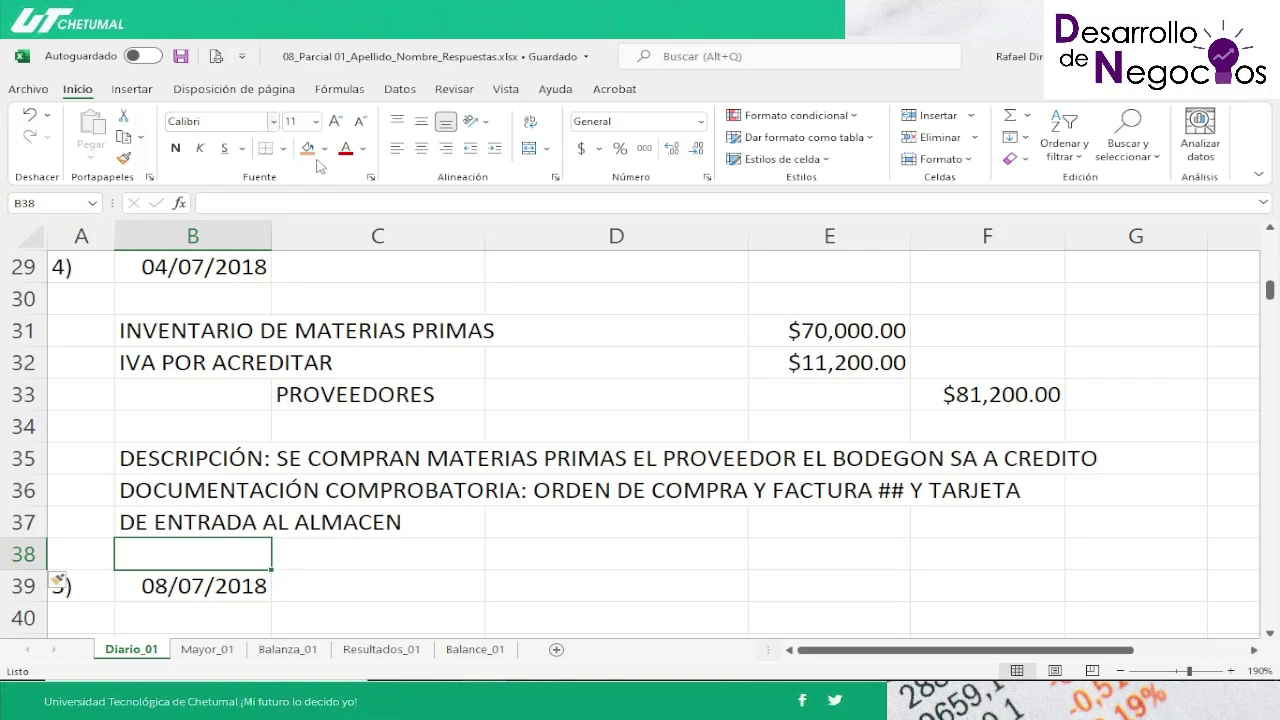
# Step: In Mayor_01, fill entry 4's $70,000.00 charge and its reference under INVENTARIO DE MATERIAS PRIMAS (I19:J19) with standard light blue
pyautogui.click(209, 649)
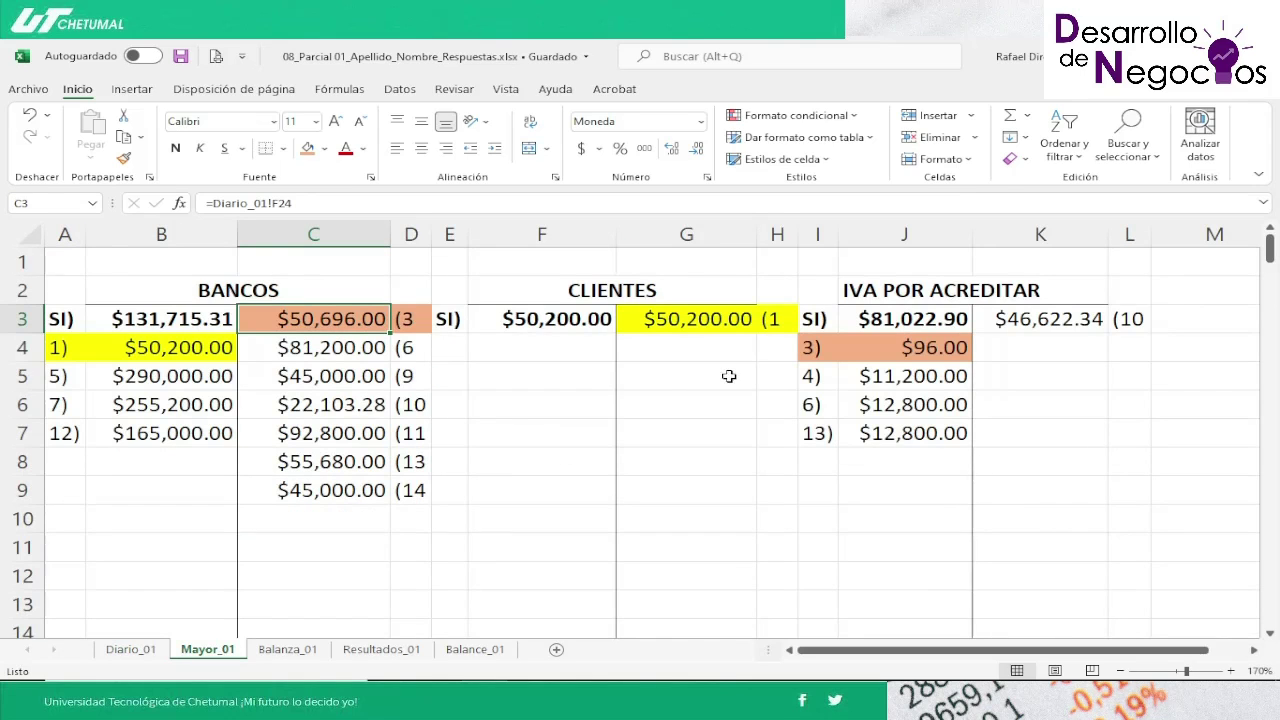
pyautogui.click(684, 410)
pyautogui.press('Down')
pyautogui.press('Down')
pyautogui.press('Down')
pyautogui.press('Down')
pyautogui.press('Down')
pyautogui.press('Down')
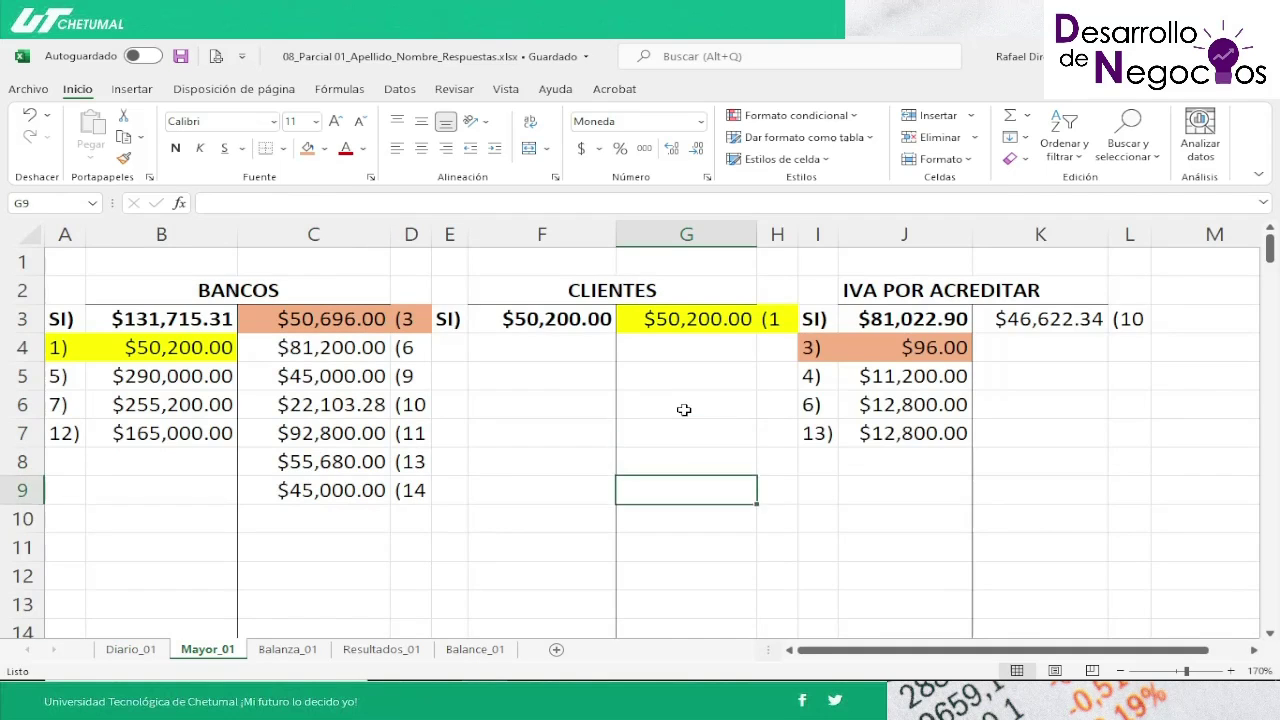
pyautogui.press('Down')
pyautogui.press('Down')
pyautogui.press('Down')
pyautogui.press('Down')
pyautogui.press('Down')
pyautogui.press('Down')
pyautogui.press('Down')
pyautogui.press('Down')
pyautogui.press('Down')
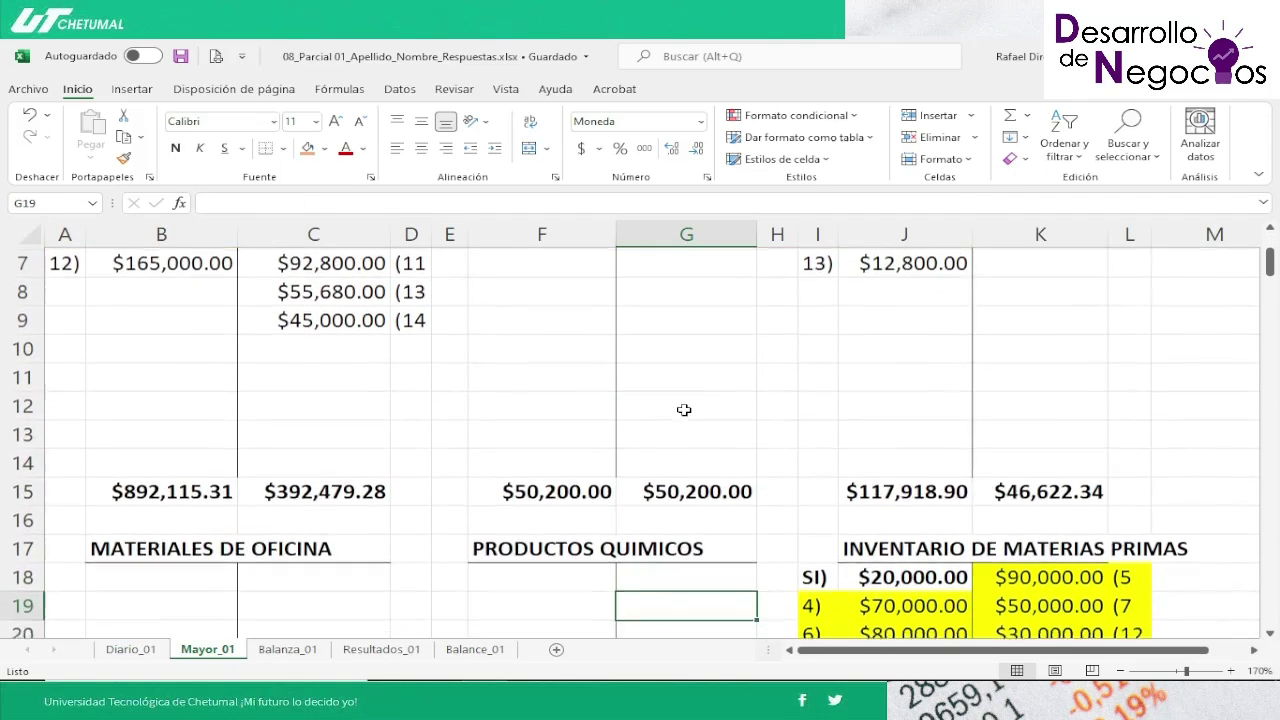
pyautogui.press('Up')
pyautogui.press('Up')
pyautogui.press('Right')
pyautogui.press('Right')
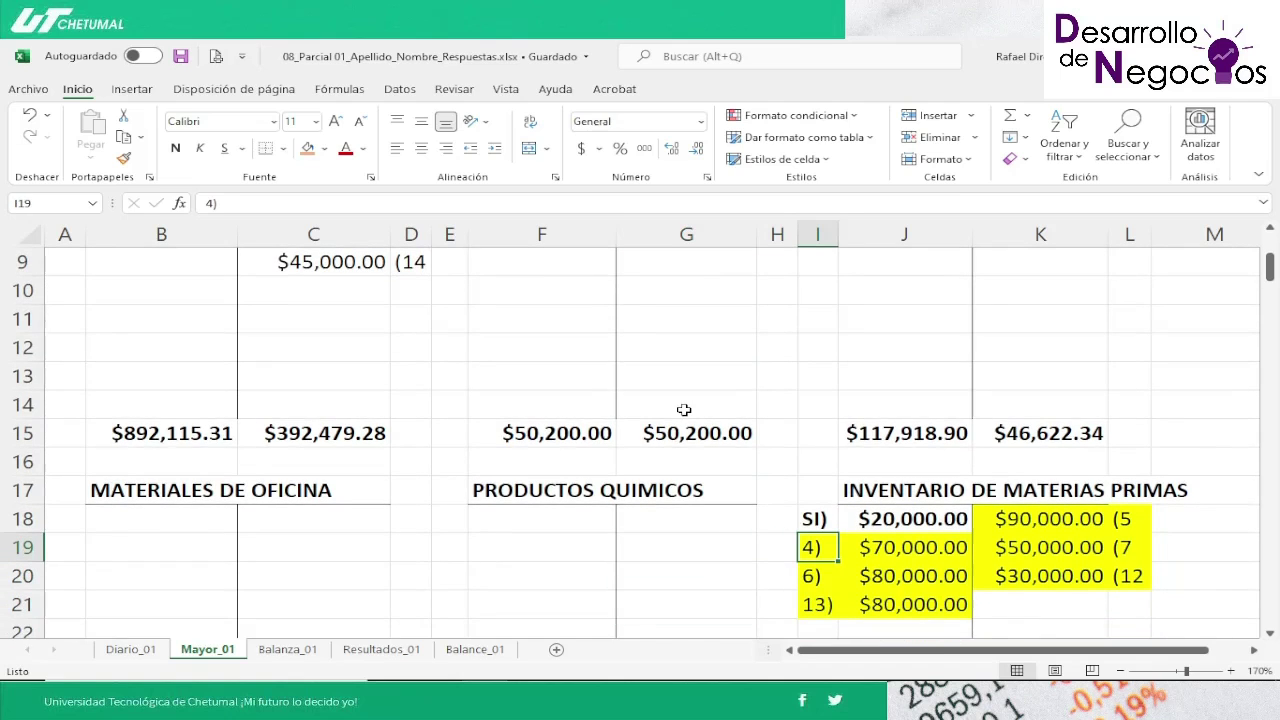
pyautogui.hotkey('shift', 'Right')
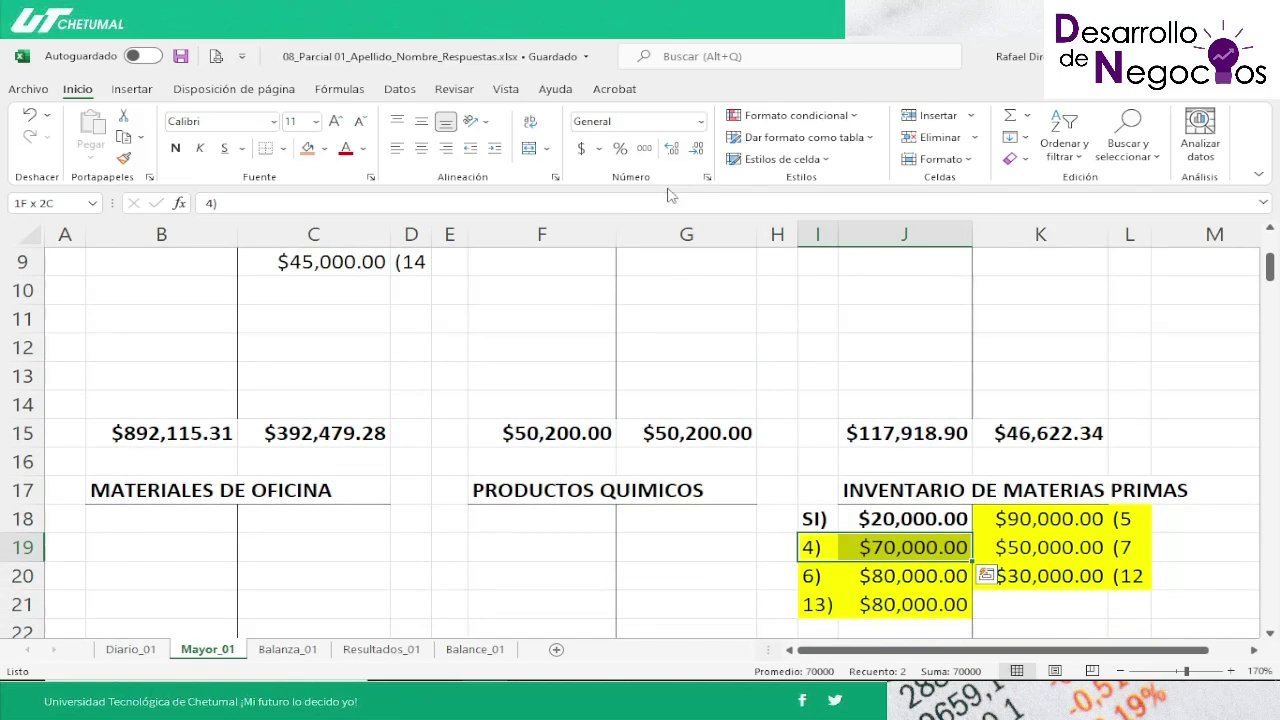
pyautogui.click(326, 148)
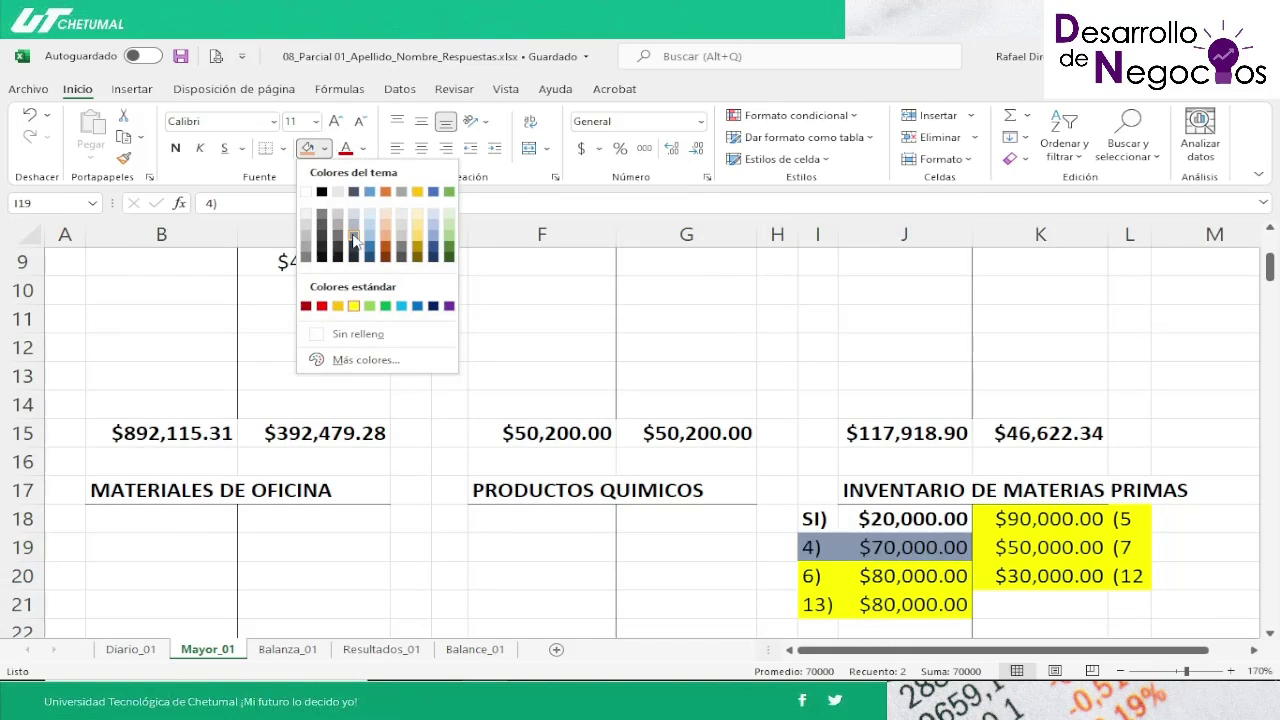
pyautogui.click(401, 306)
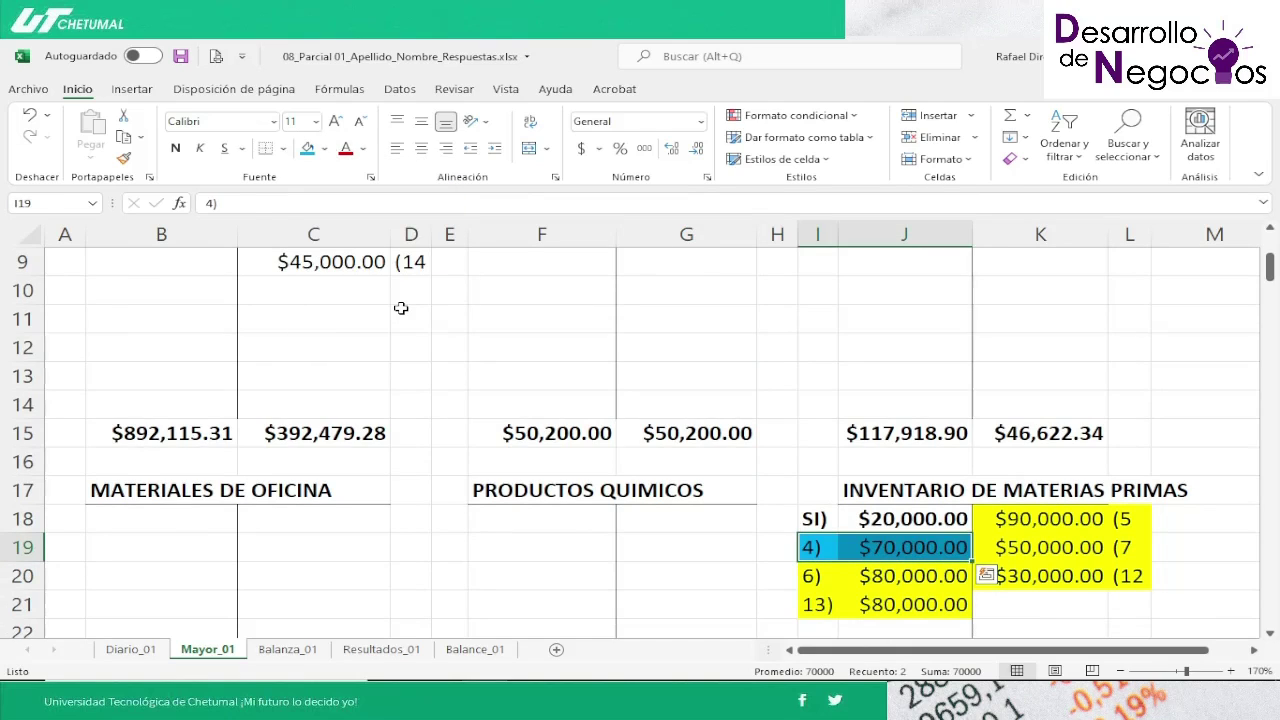
# Step: Remove the yellow fill from the credits and references of entries 5, 7 and 12 under INVENTARIO DE MATERIAS PRIMAS (K18:L20)
pyautogui.press('Right')
pyautogui.press('Right')
pyautogui.press('Up')
pyautogui.hotkey('shift', 'Right')
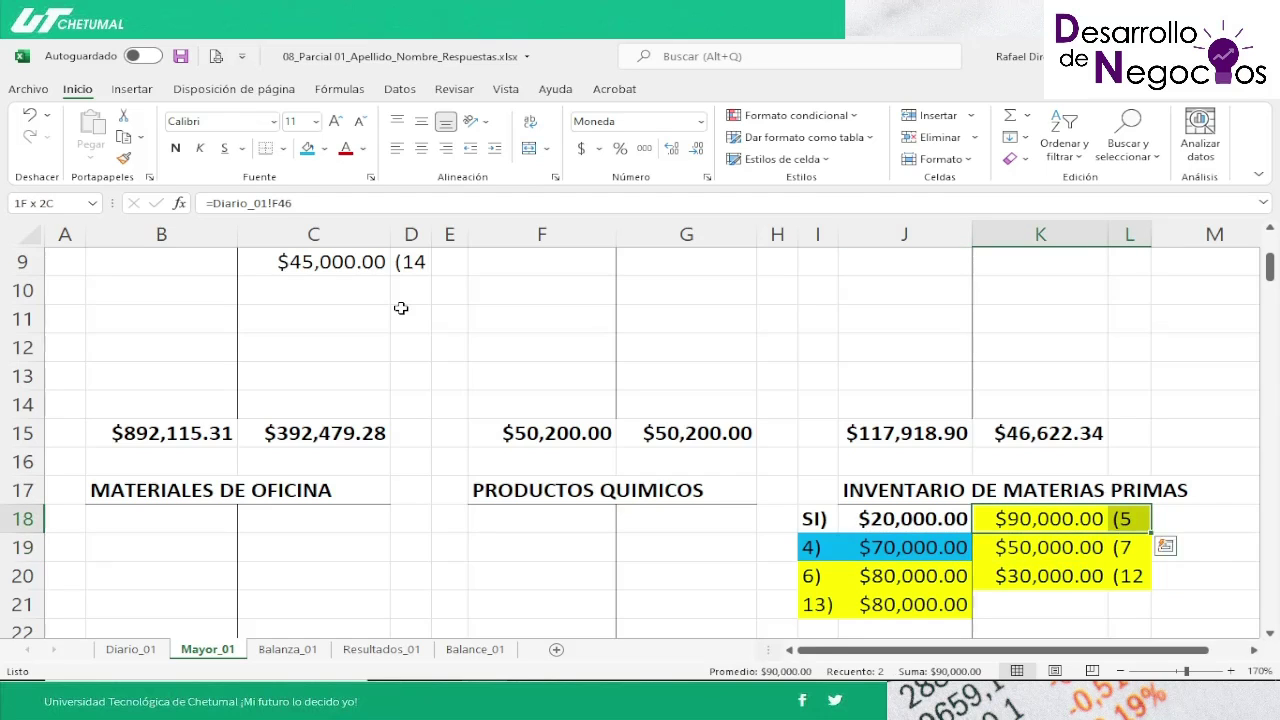
pyautogui.hotkey('shift', 'Down')
pyautogui.hotkey('shift', 'Down')
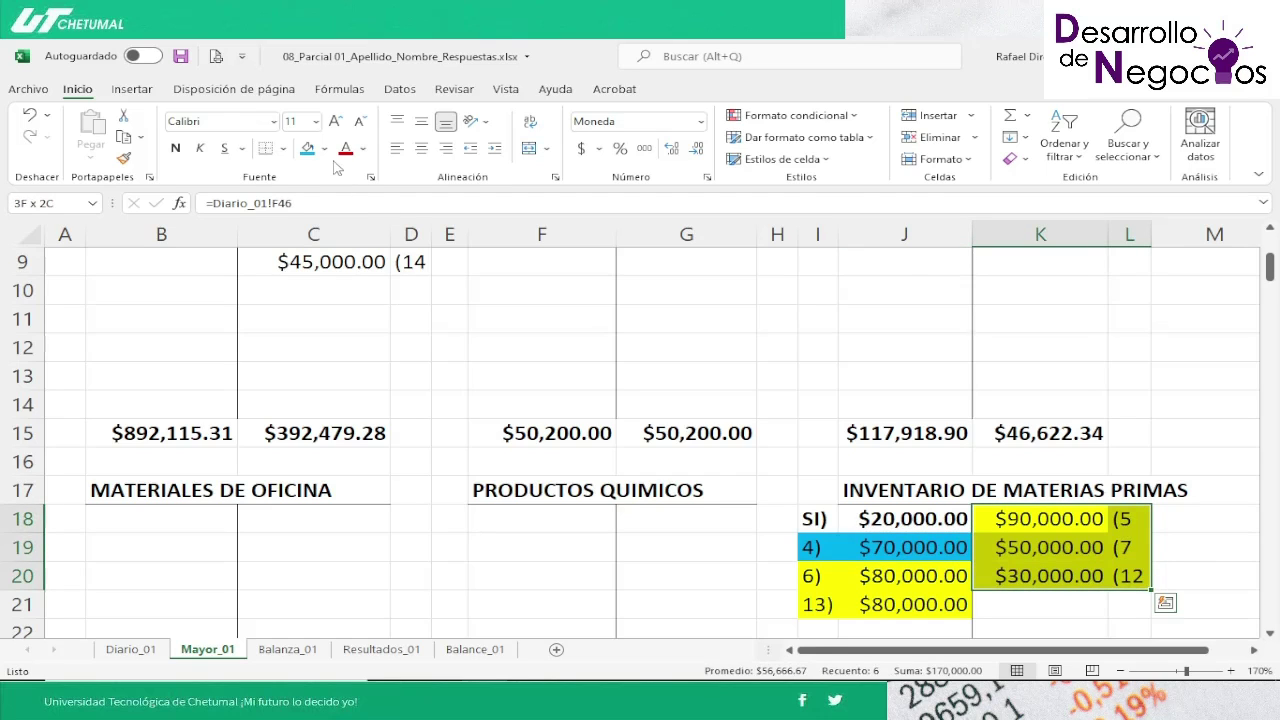
pyautogui.click(324, 148)
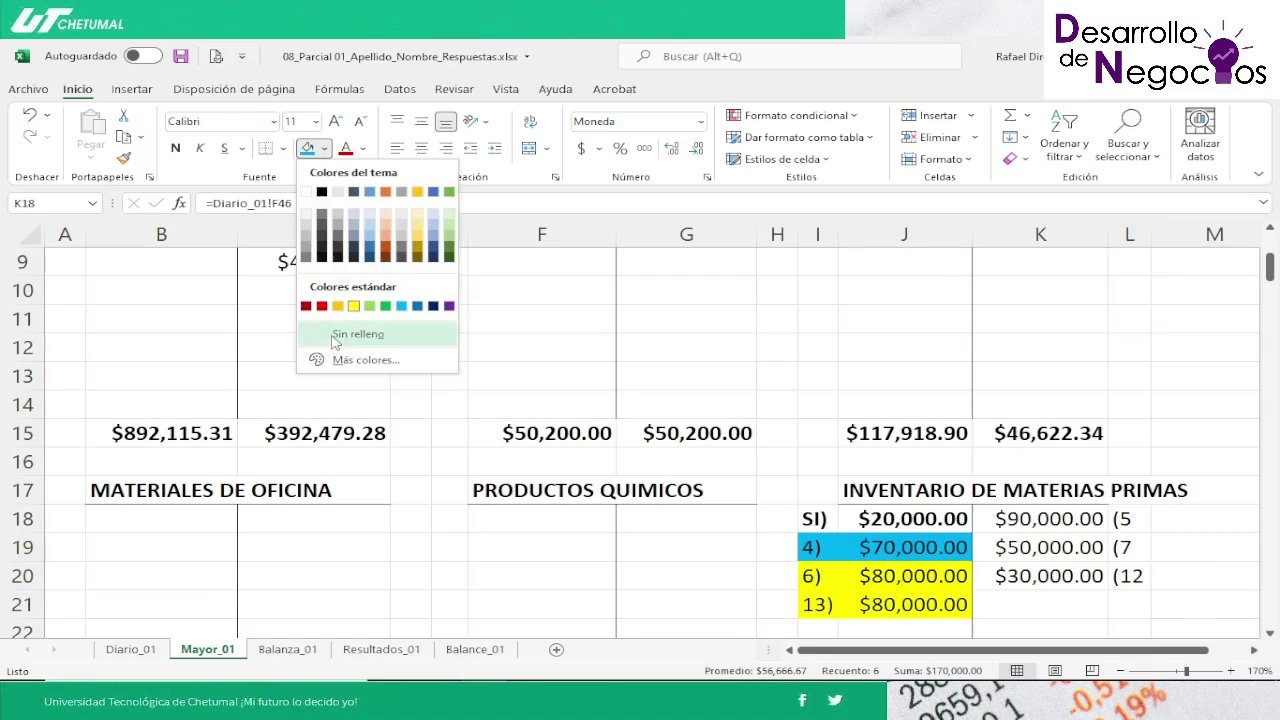
pyautogui.click(333, 337)
# Step: Remove the yellow fill from the charges and references of entries 6 and 13 under INVENTARIO DE MATERIAS PRIMAS (I20:J21)
pyautogui.press('Left')
pyautogui.press('Down')
pyautogui.press('Down')
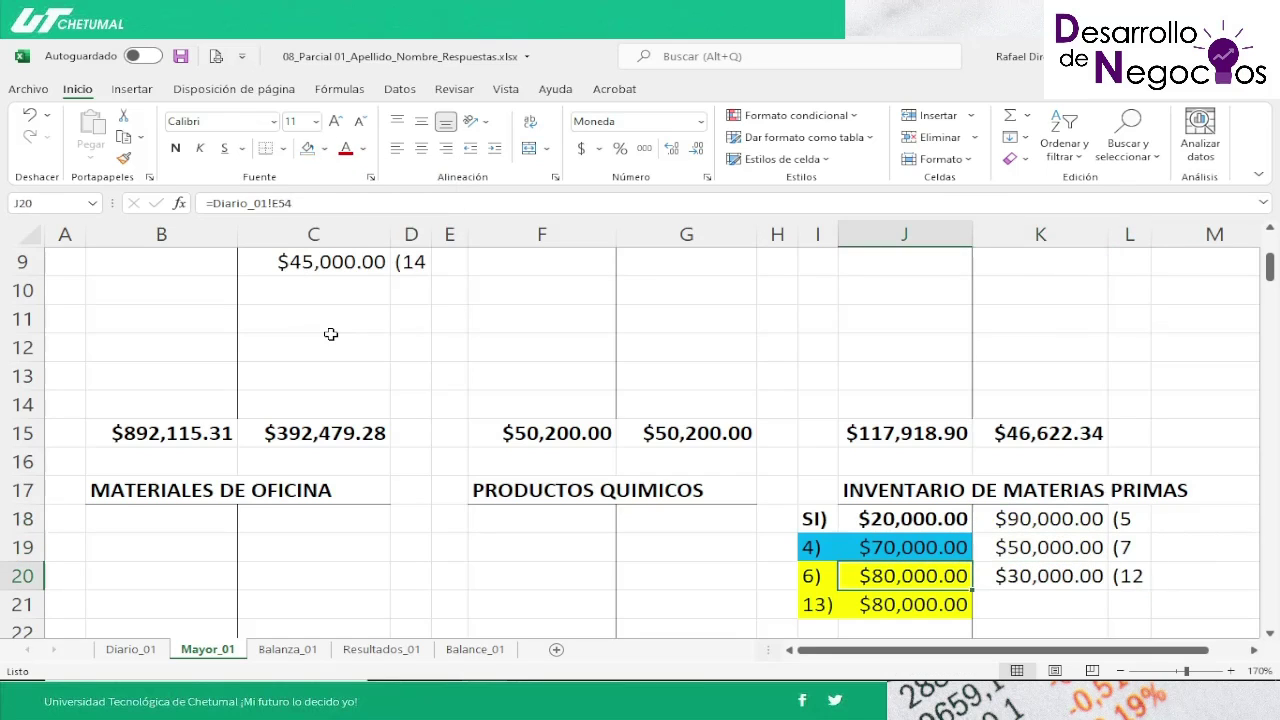
pyautogui.press('Left')
pyautogui.hotkey('shift', 'Right')
pyautogui.hotkey('shift', 'Down')
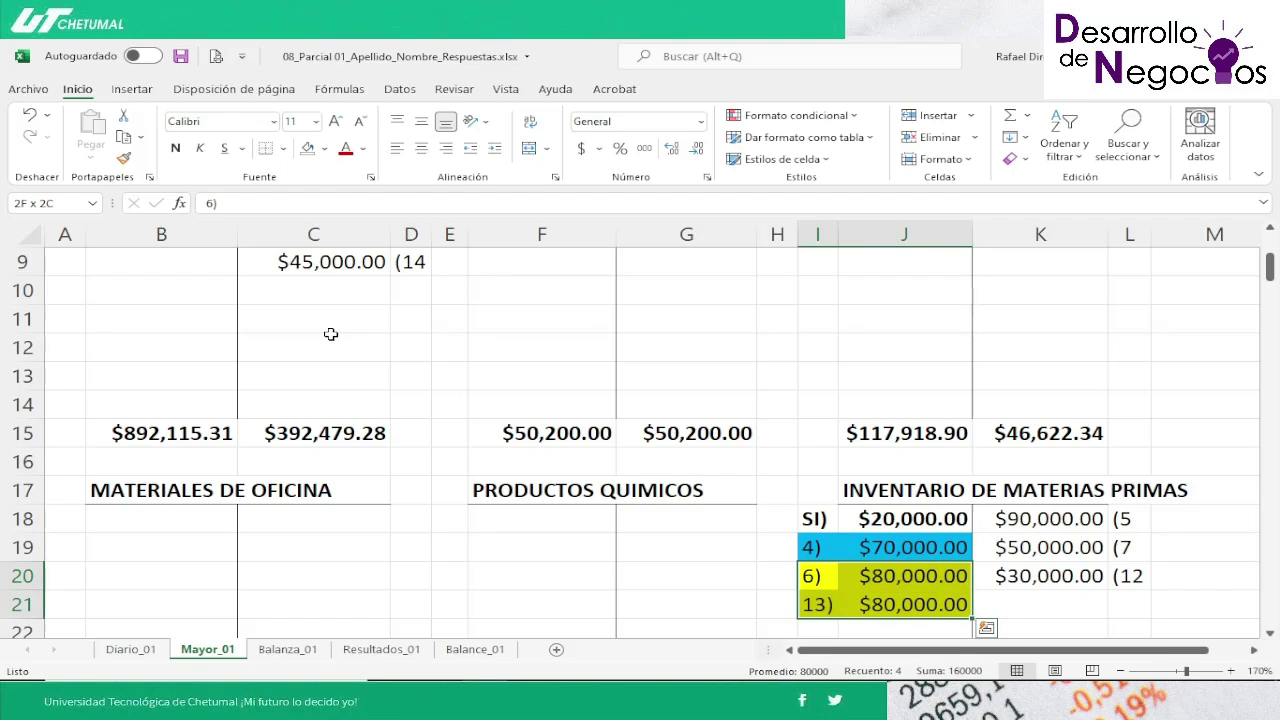
pyautogui.click(309, 149)
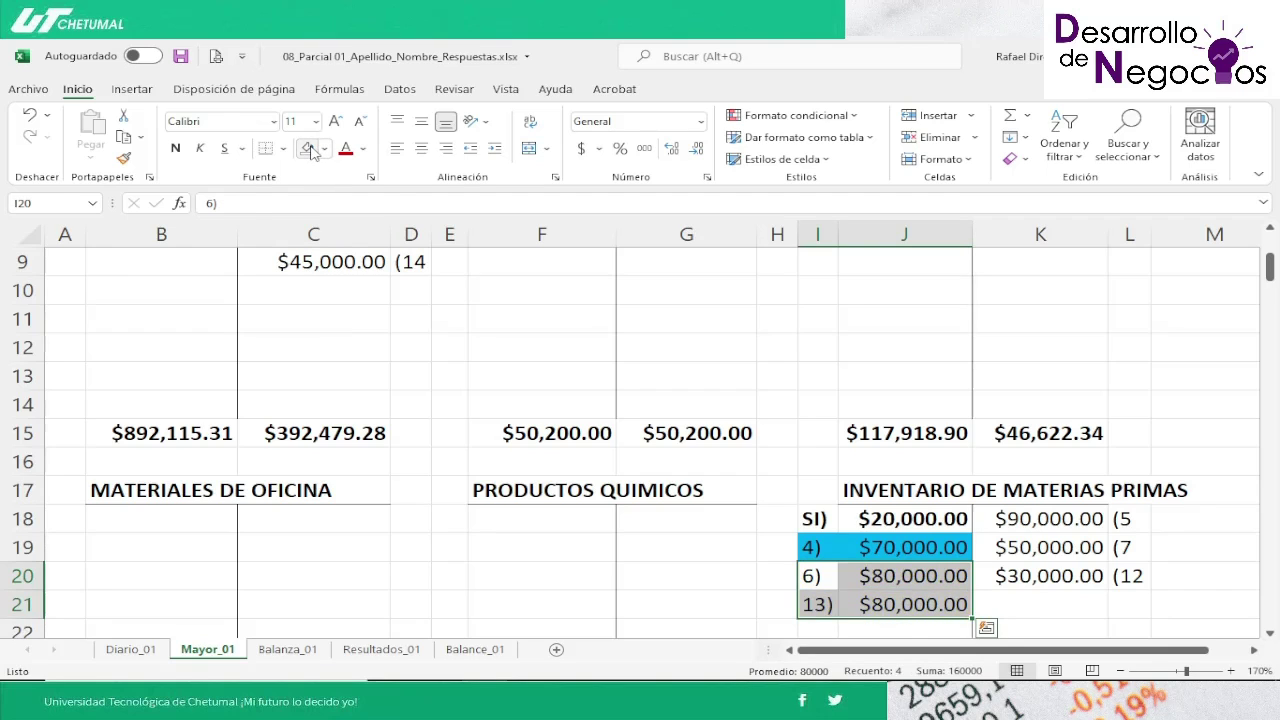
pyautogui.press('Right')
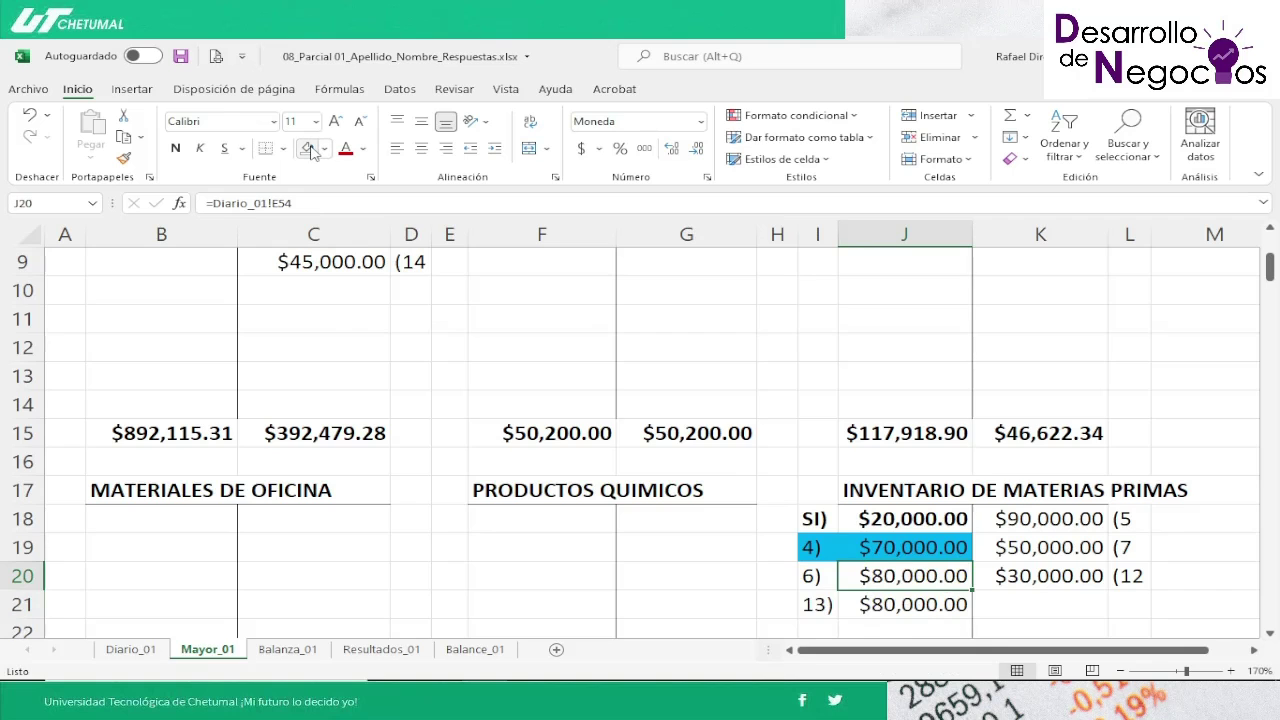
# Step: Fill entry 4's $11,200.00 charge and its reference under IVA POR ACREDITAR (I5:J5) with standard light blue
pyautogui.press('Up')
pyautogui.press('Up')
pyautogui.press('Up')
pyautogui.press('Up')
pyautogui.press('Up')
pyautogui.press('Up')
pyautogui.press('Up')
pyautogui.press('Up')
pyautogui.press('Up')
pyautogui.press('Up')
pyautogui.press('Up')
pyautogui.press('Up')
pyautogui.press('Up')
pyautogui.press('Up')
pyautogui.press('Up')
pyautogui.press('Up')
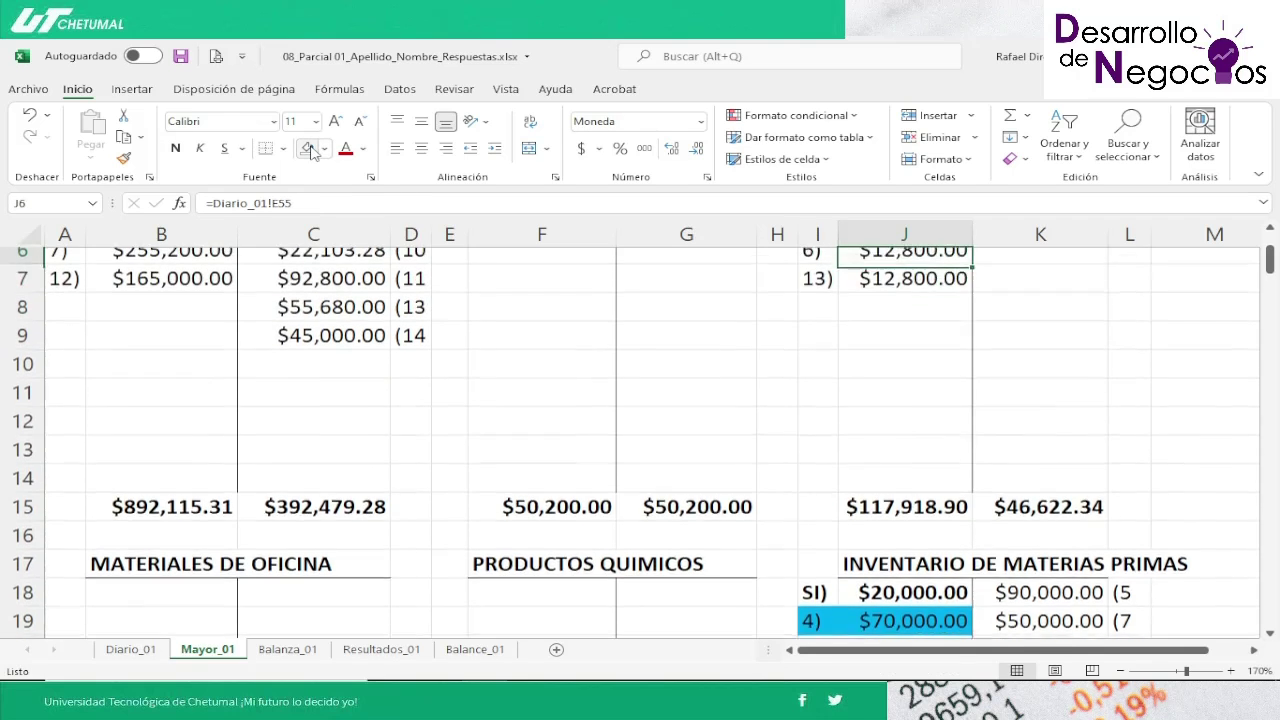
pyautogui.press('Down')
pyautogui.press('Left')
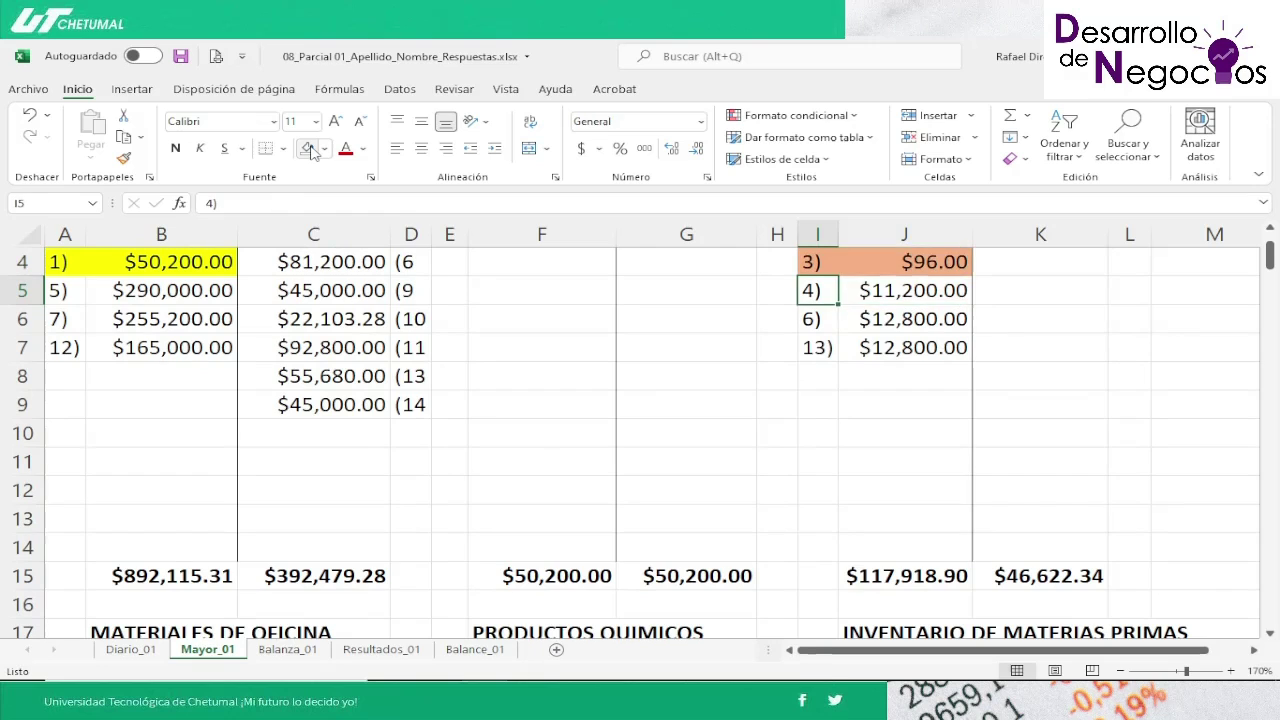
pyautogui.hotkey('shift', 'Right')
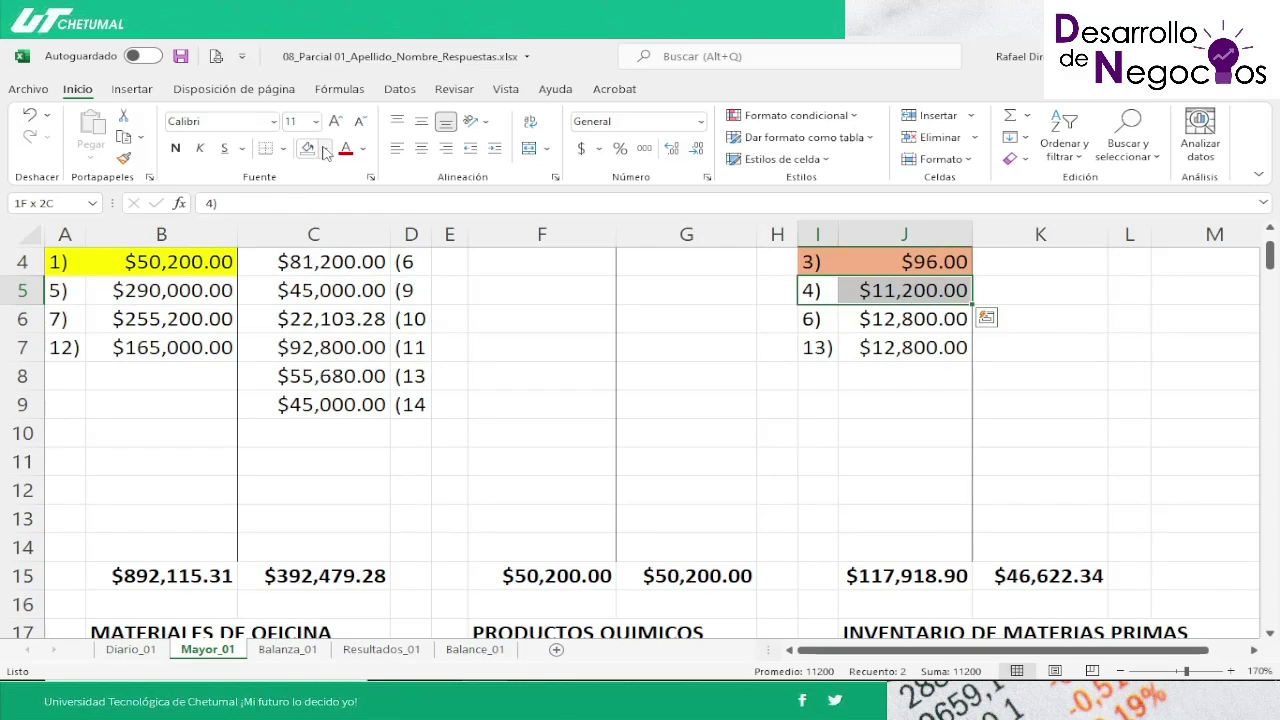
pyautogui.click(324, 149)
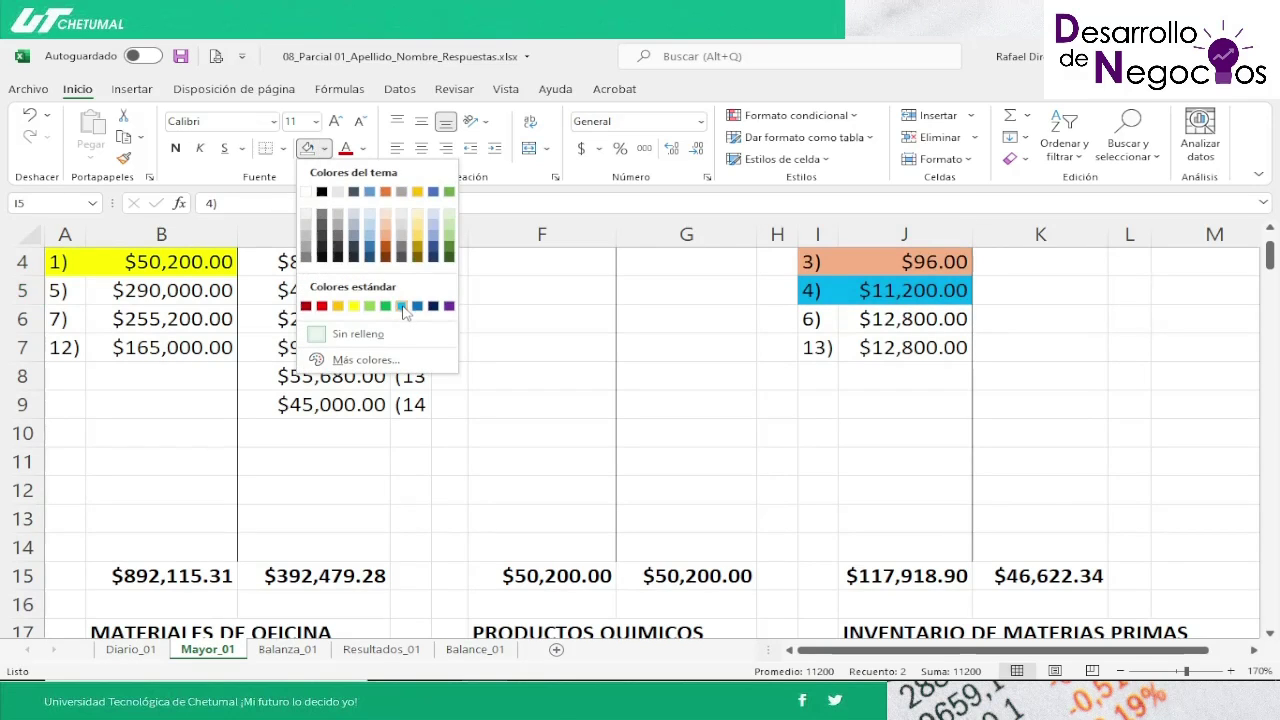
pyautogui.click(401, 305)
# Step: Review the BANCOS, CLIENTES and IVA POR ACREDITAR accounts for postings that belong to entry 4
pyautogui.click(700, 332)
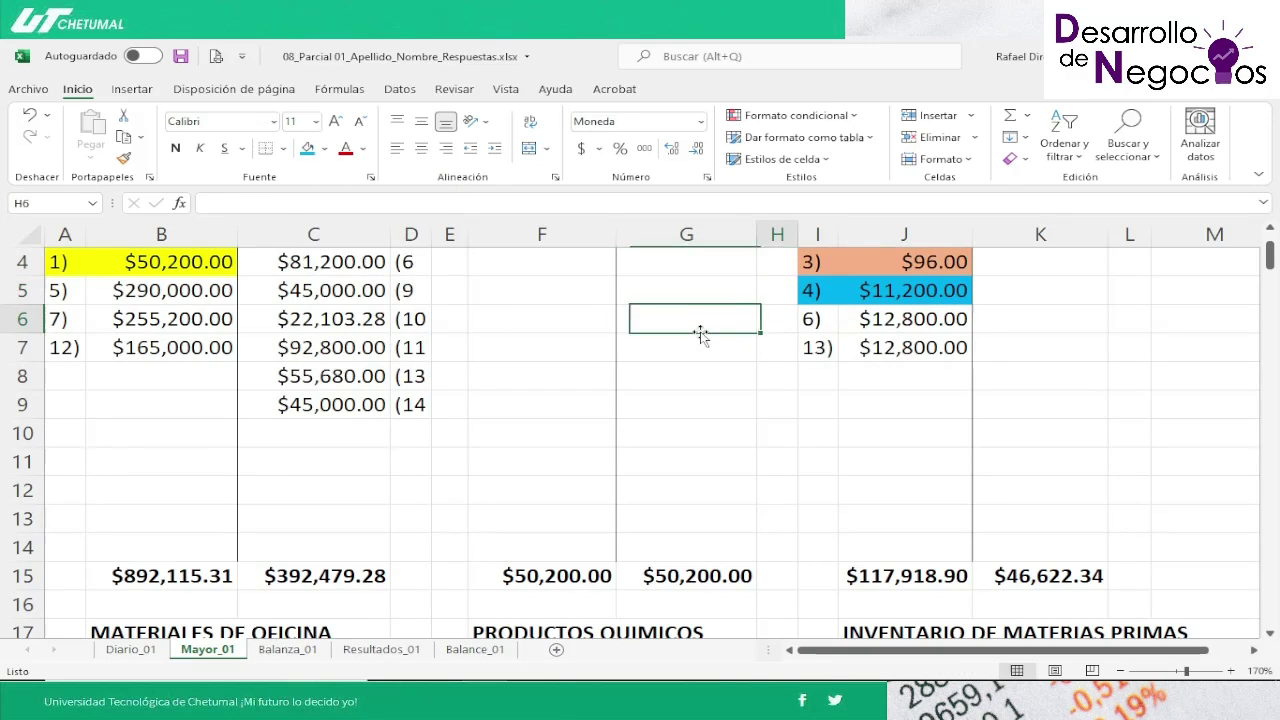
pyautogui.press('Right')
pyautogui.press('Right')
pyautogui.press('Left')
pyautogui.press('Left')
pyautogui.press('Left')
pyautogui.press('Left')
pyautogui.press('Left')
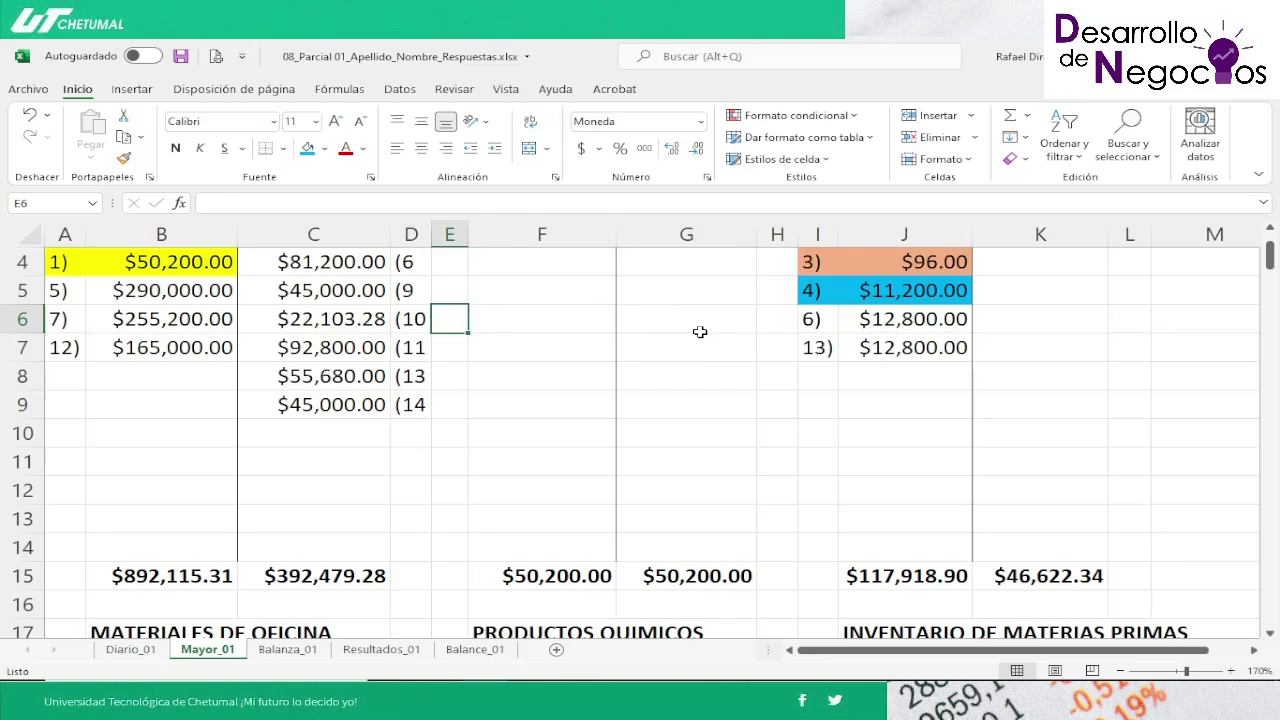
pyautogui.press('Up')
pyautogui.press('Up')
pyautogui.press('Up')
pyautogui.press('Up')
pyautogui.press('Up')
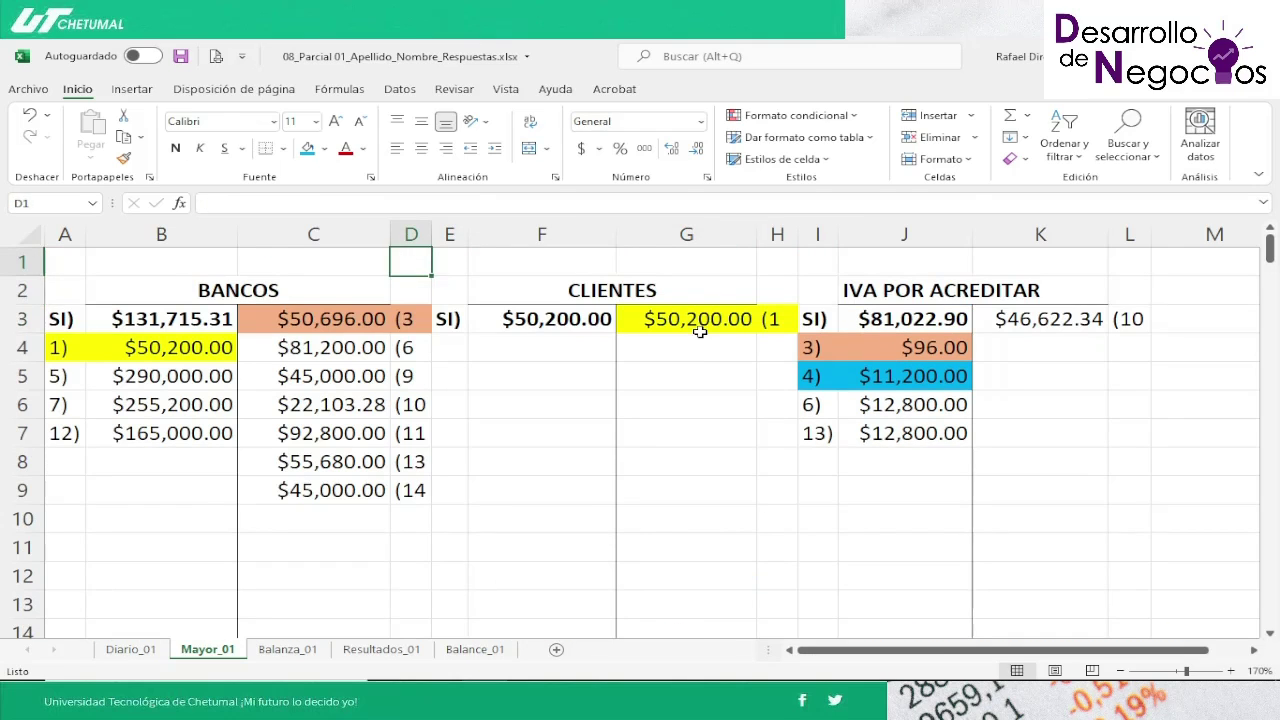
pyautogui.press('Down')
pyautogui.press('Down')
pyautogui.press('Down')
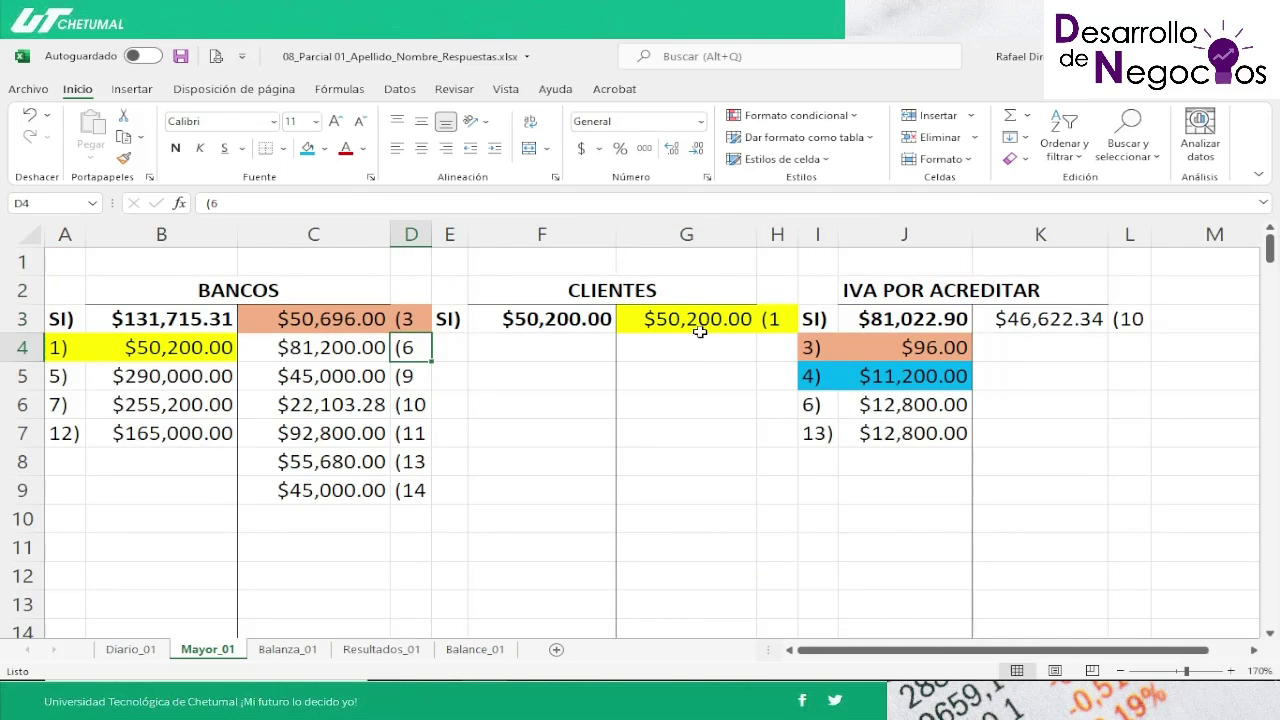
pyautogui.press('Right')
pyautogui.press('Right')
pyautogui.press('Right')
pyautogui.press('Right')
pyautogui.press('Right')
pyautogui.press('Down')
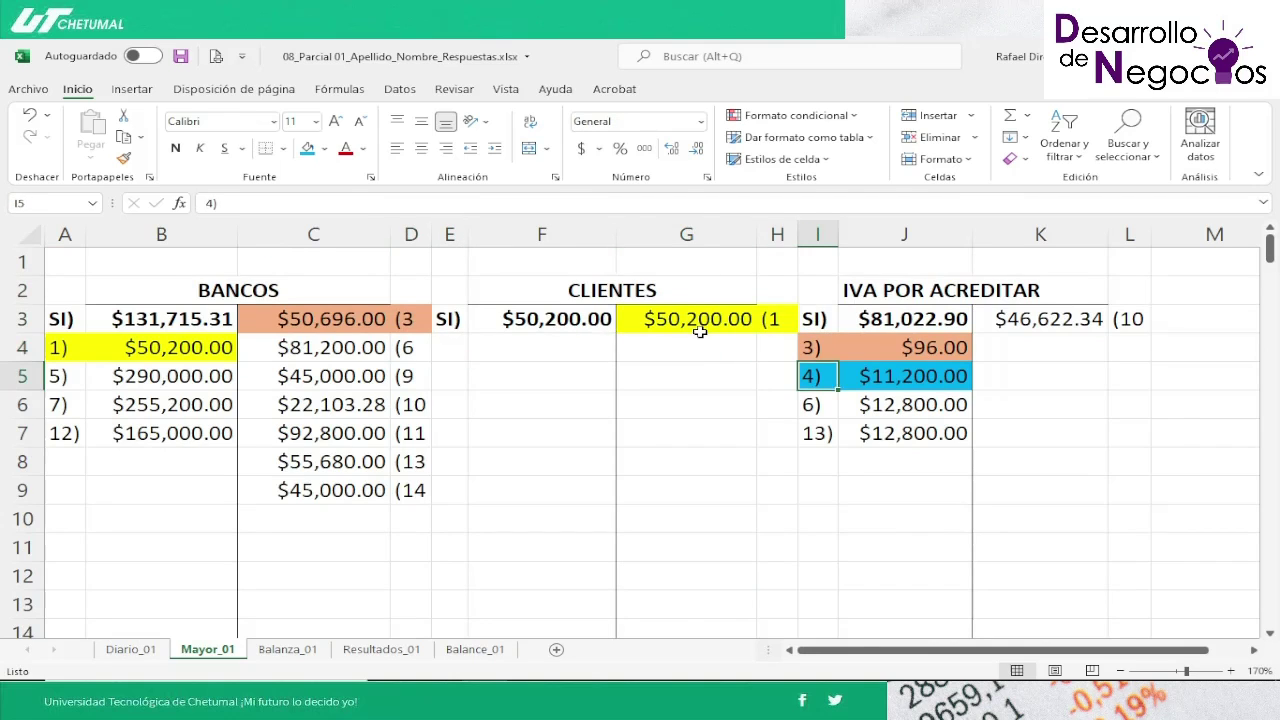
# Step: Fill entry 4's $81,200.00 credit and its reference under PROVEEDORES (K42:L42) with standard light blue
pyautogui.press('Down')
pyautogui.press('Down')
pyautogui.press('Down')
pyautogui.press('Down')
pyautogui.press('Down')
pyautogui.press('Down')
pyautogui.press('Down')
pyautogui.press('Down')
pyautogui.press('Down')
pyautogui.press('Down')
pyautogui.press('Down')
pyautogui.press('Down')
pyautogui.press('Down')
pyautogui.press('Down')
pyautogui.press('Down')
pyautogui.press('Down')
pyautogui.press('Down')
pyautogui.press('Down')
pyautogui.press('Down')
pyautogui.press('Down')
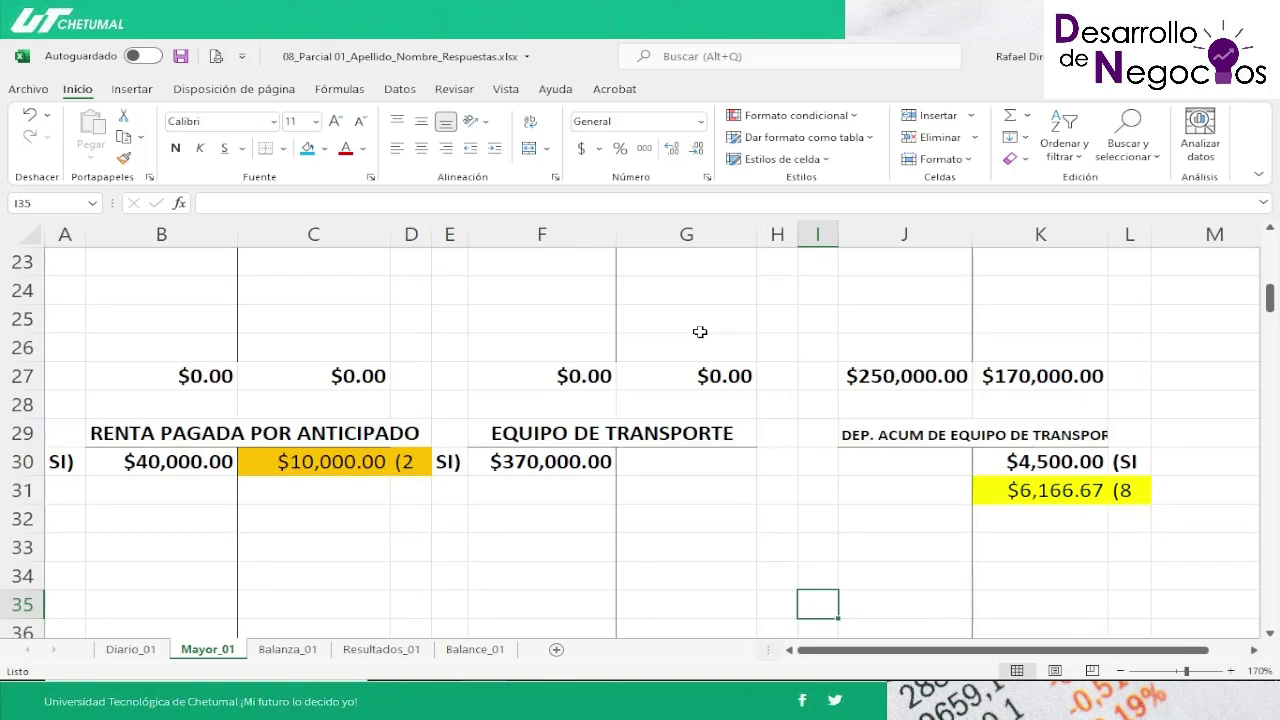
pyautogui.press('Down')
pyautogui.press('Down')
pyautogui.press('Down')
pyautogui.press('Down')
pyautogui.press('Down')
pyautogui.press('Down')
pyautogui.press('Down')
pyautogui.press('Down')
pyautogui.press('Down')
pyautogui.press('Down')
pyautogui.press('Down')
pyautogui.press('Down')
pyautogui.press('Down')
pyautogui.press('Up')
pyautogui.press('Up')
pyautogui.press('Up')
pyautogui.press('Up')
pyautogui.press('Up')
pyautogui.press('Up')
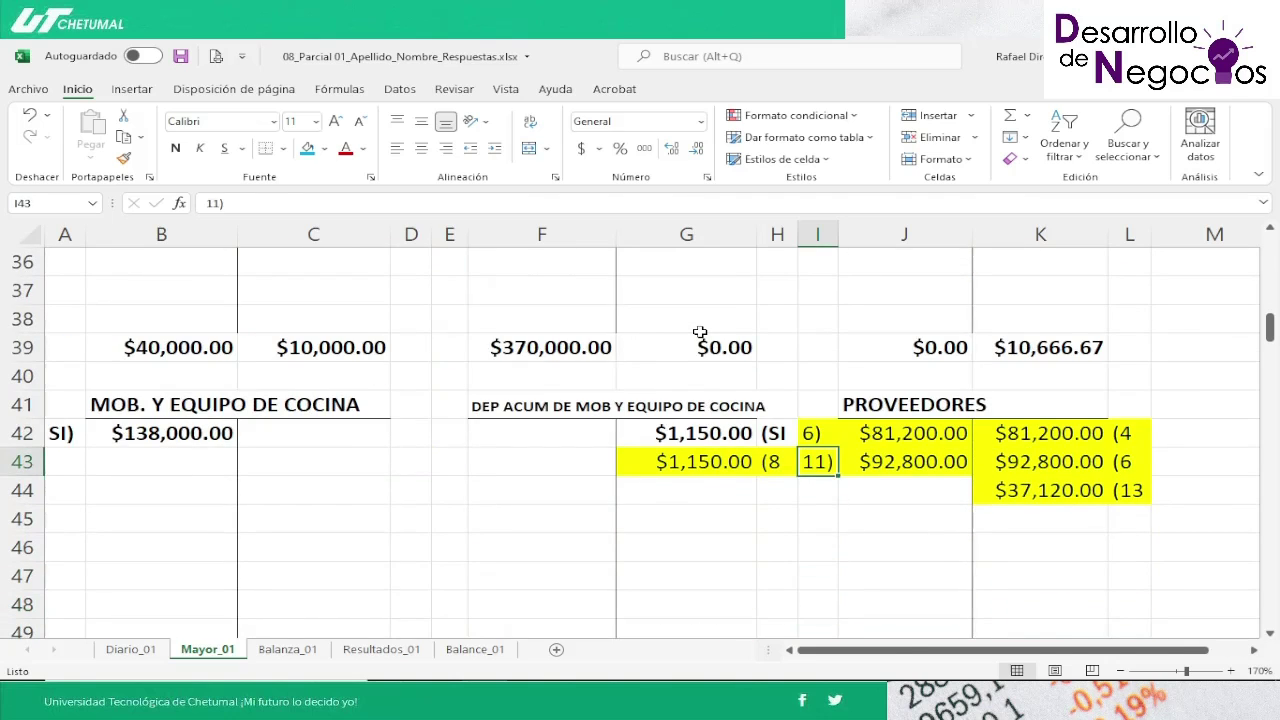
pyautogui.press('Right')
pyautogui.press('Right')
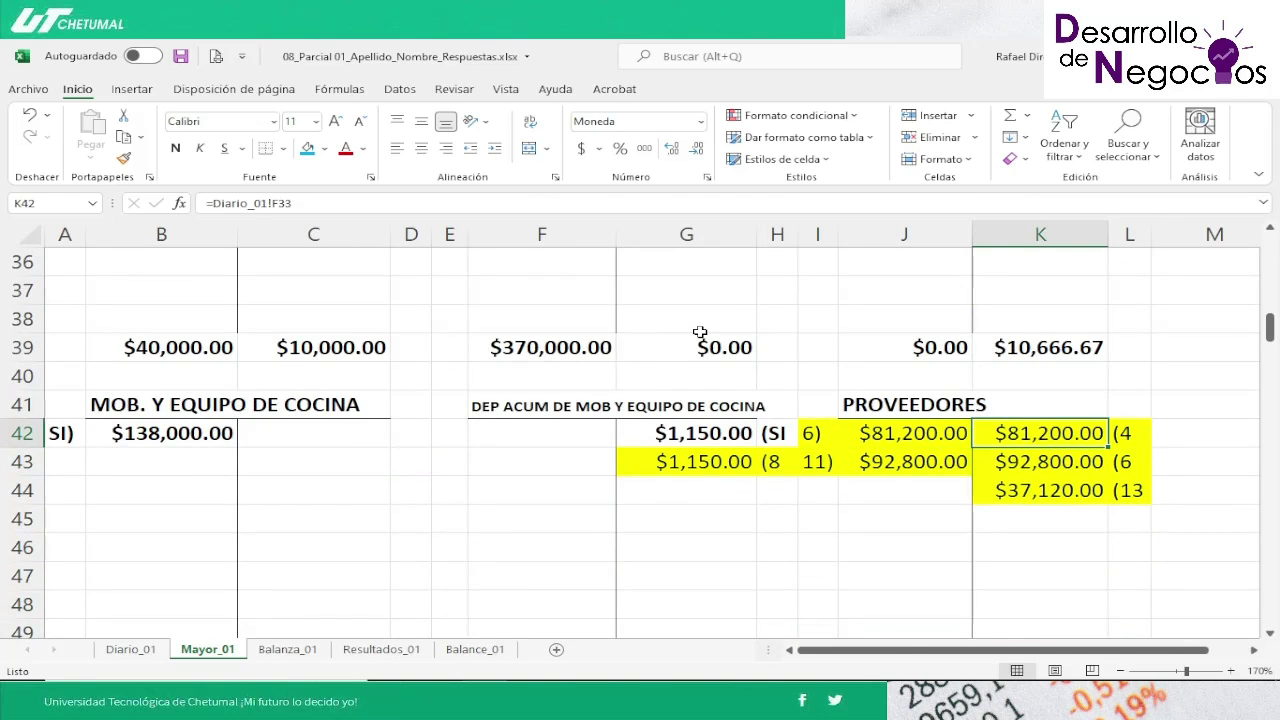
pyautogui.hotkey('shift', 'Right')
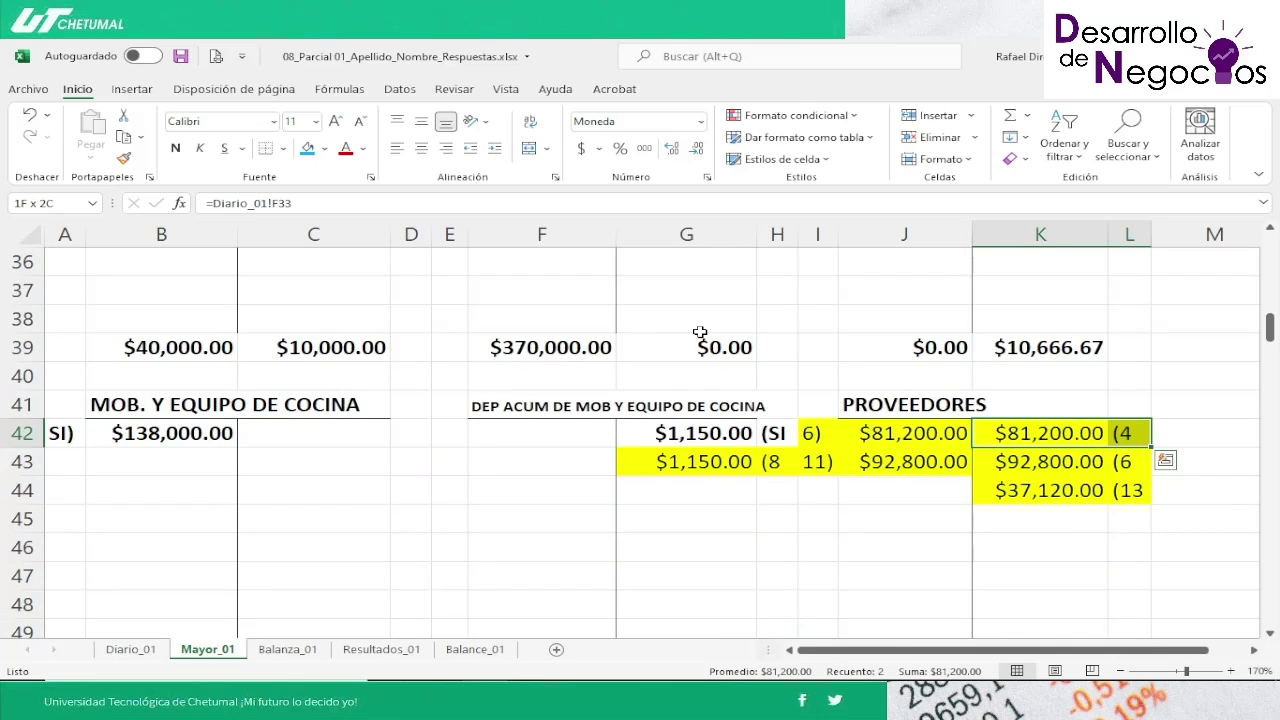
pyautogui.click(308, 148)
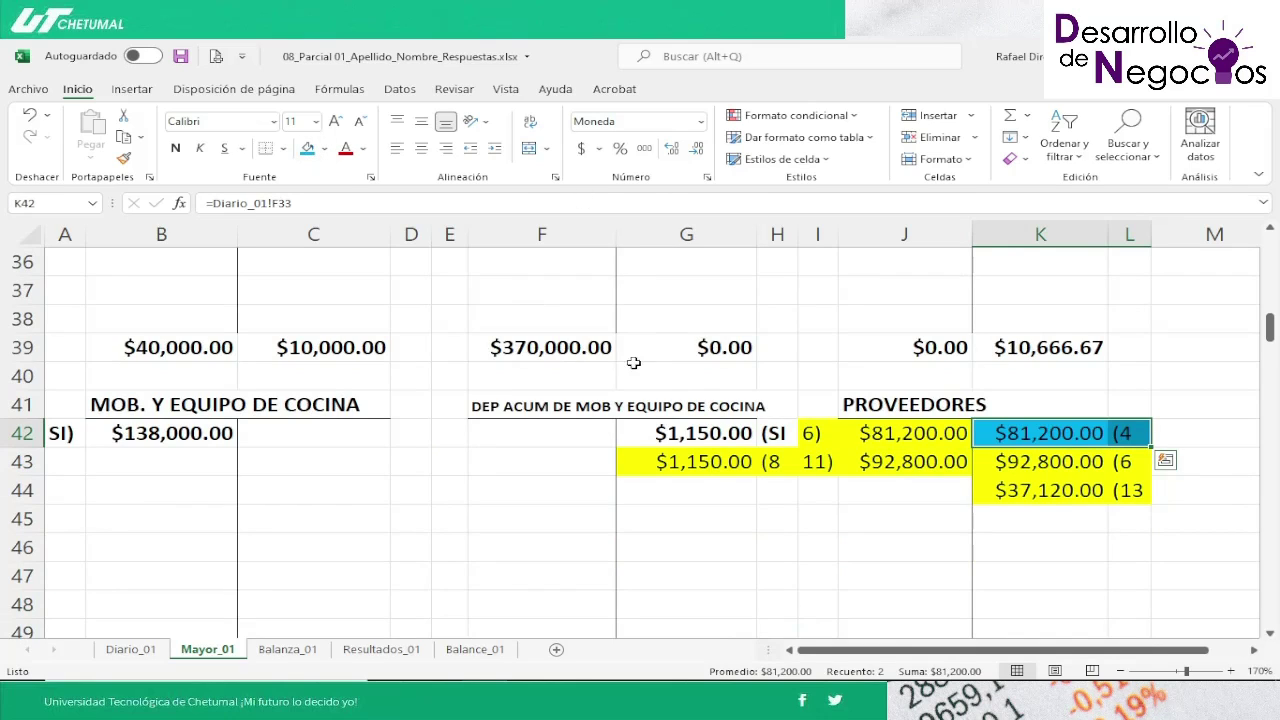
# Step: Remove the yellow fill from the other PROVEEDORES postings: charges 6 and 11 (I42:J43) and credits 6 and 13 (K43:L44)
pyautogui.click(811, 433)
pyautogui.hotkey('shift', 'Down')
pyautogui.hotkey('shift', 'Right')
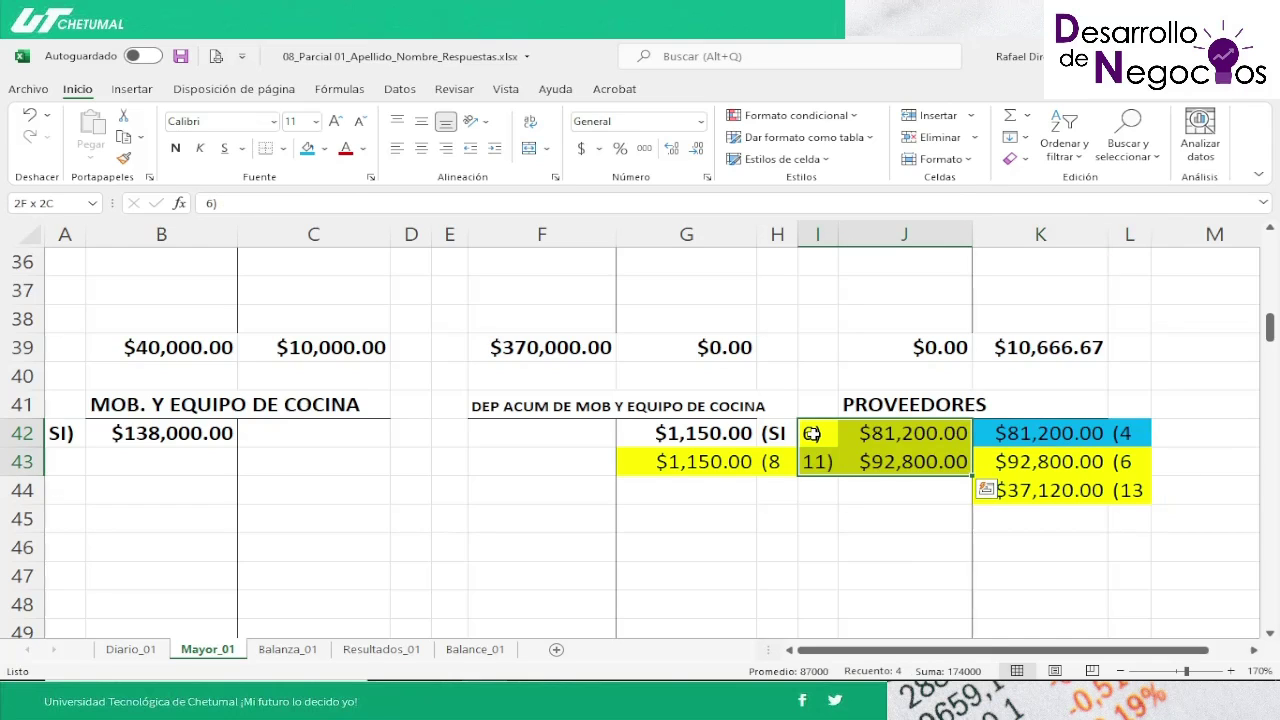
pyautogui.click(324, 149)
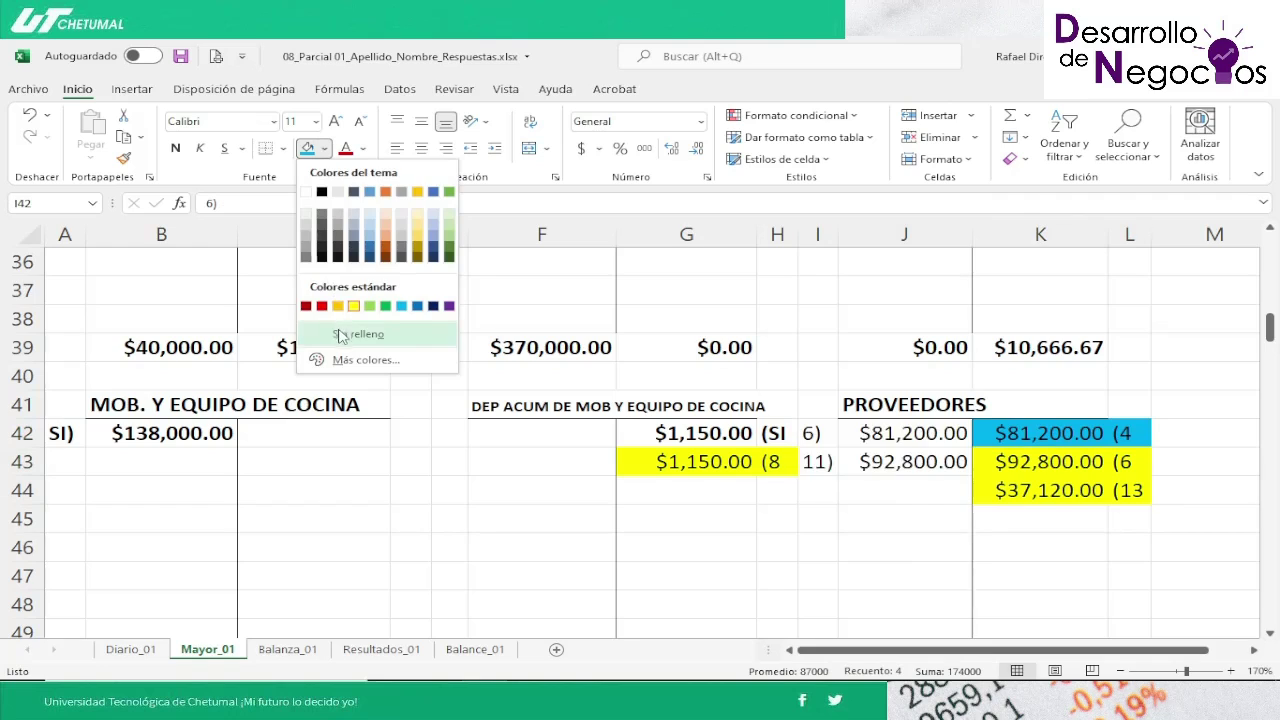
pyautogui.click(340, 333)
pyautogui.click(1030, 462)
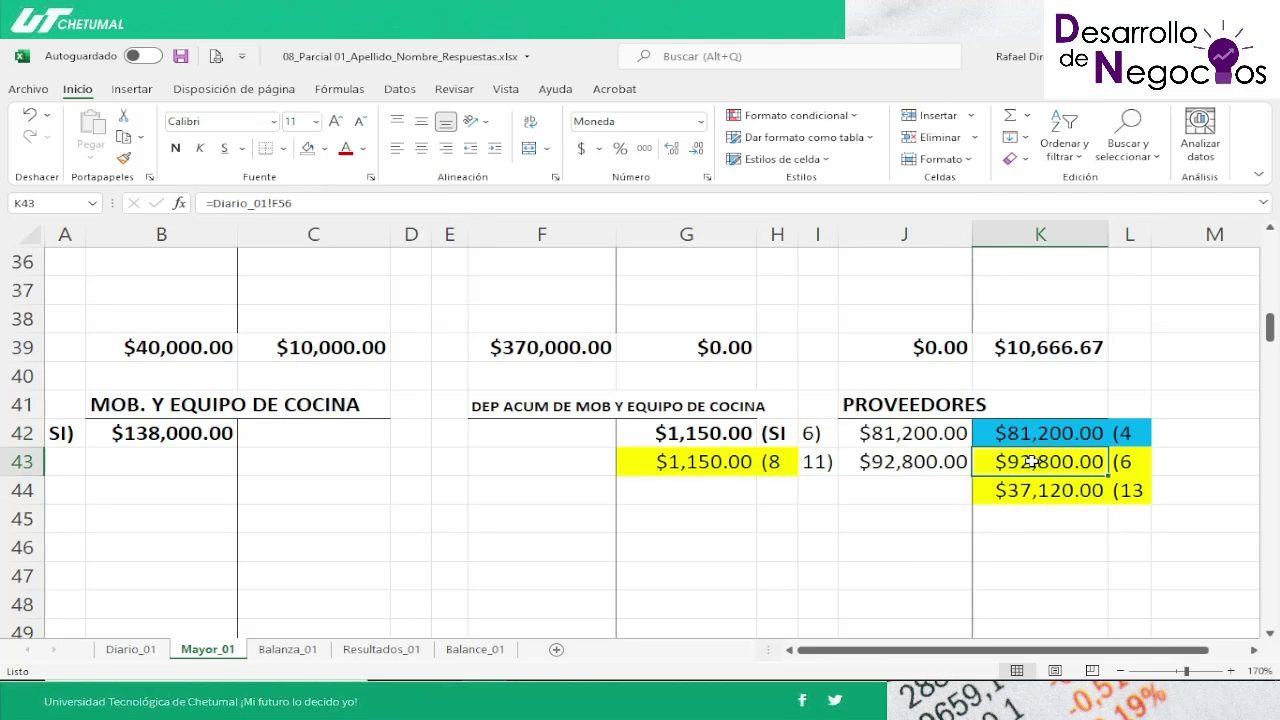
pyautogui.moveTo(1030, 462); pyautogui.dragTo(1140, 492)
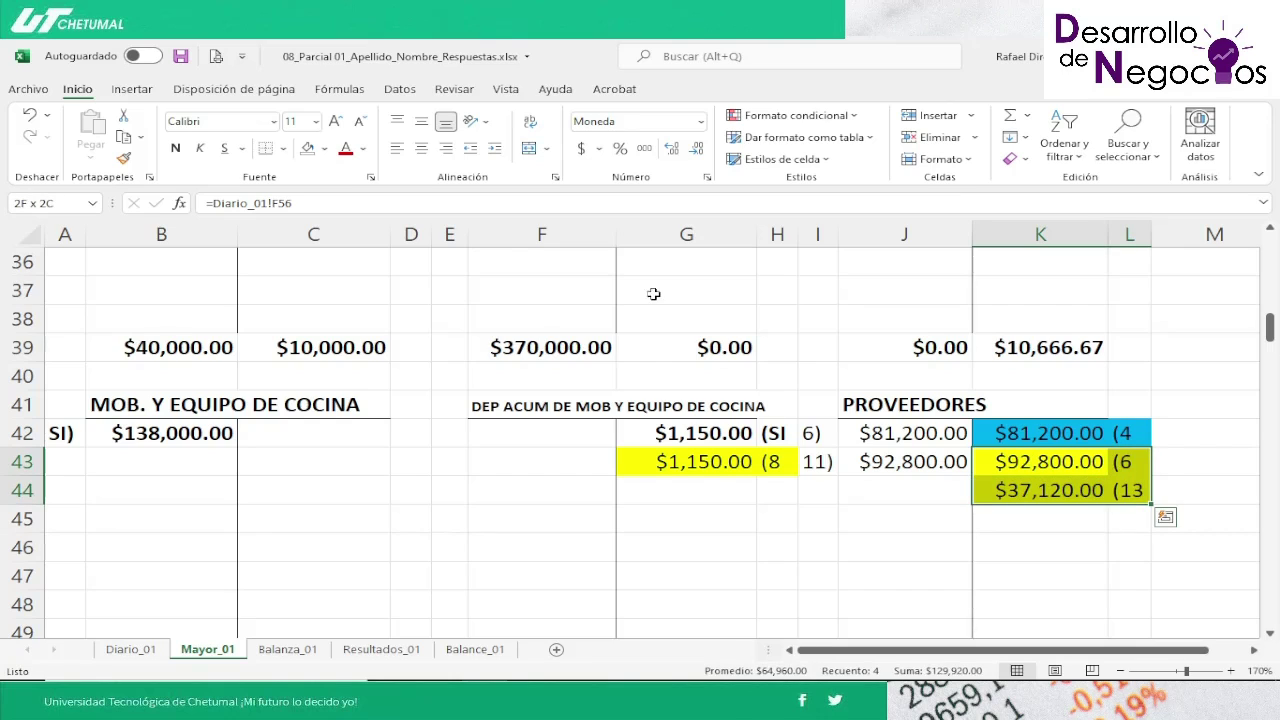
pyautogui.click(308, 148)
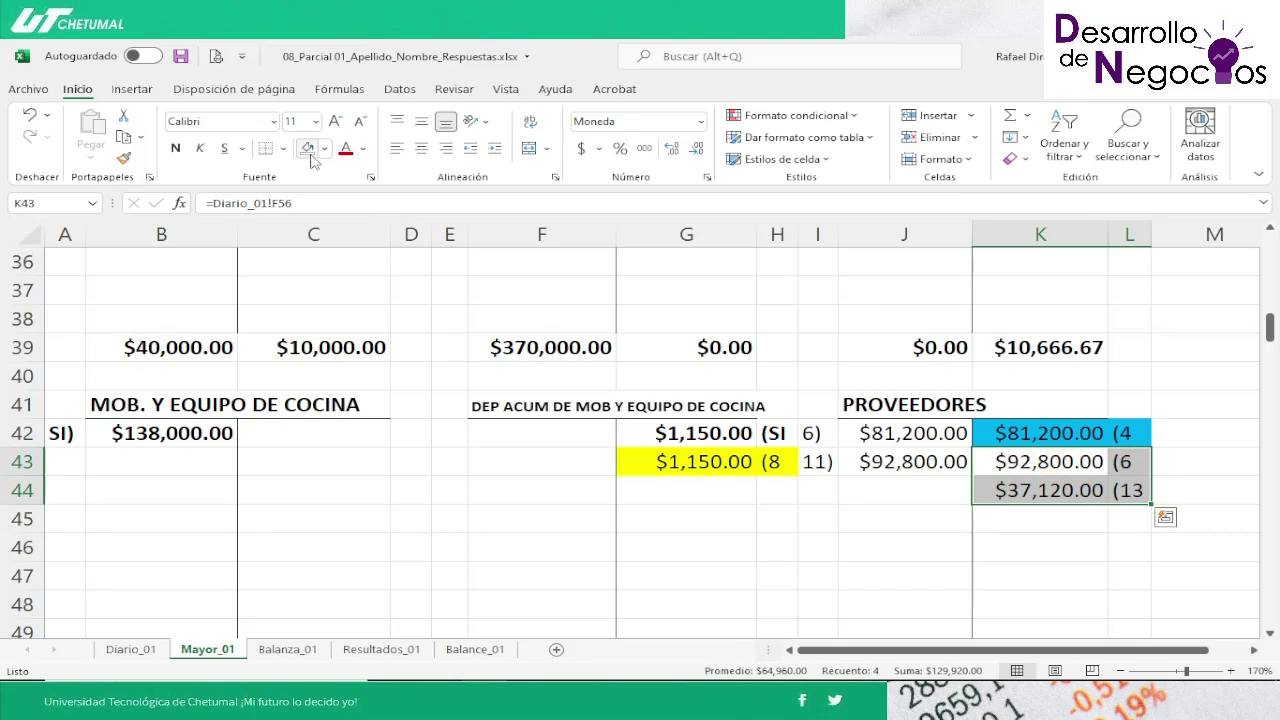
# Step: Remove the yellow fill from entry 8's credit and reference under DEP ACUM DE MOB Y EQUIPO DE COCINA (G43:H43)
pyautogui.click(657, 460)
pyautogui.hotkey('shift', 'Right')
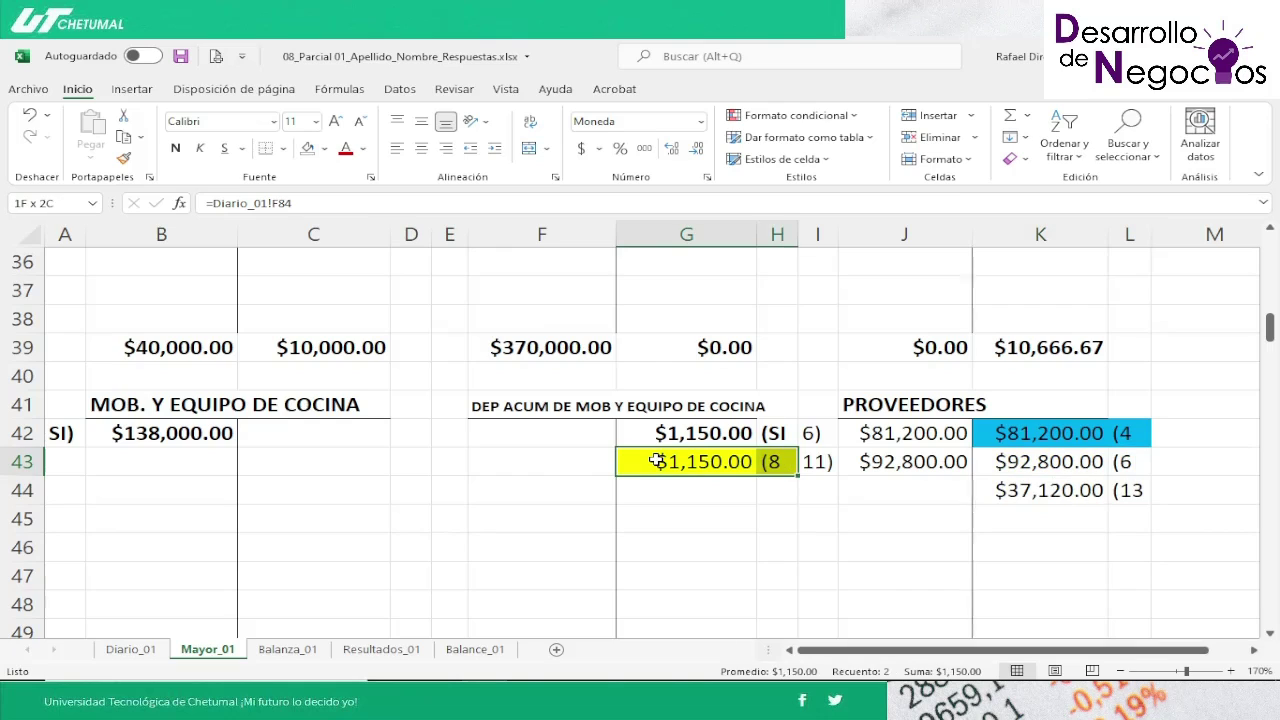
pyautogui.click(308, 148)
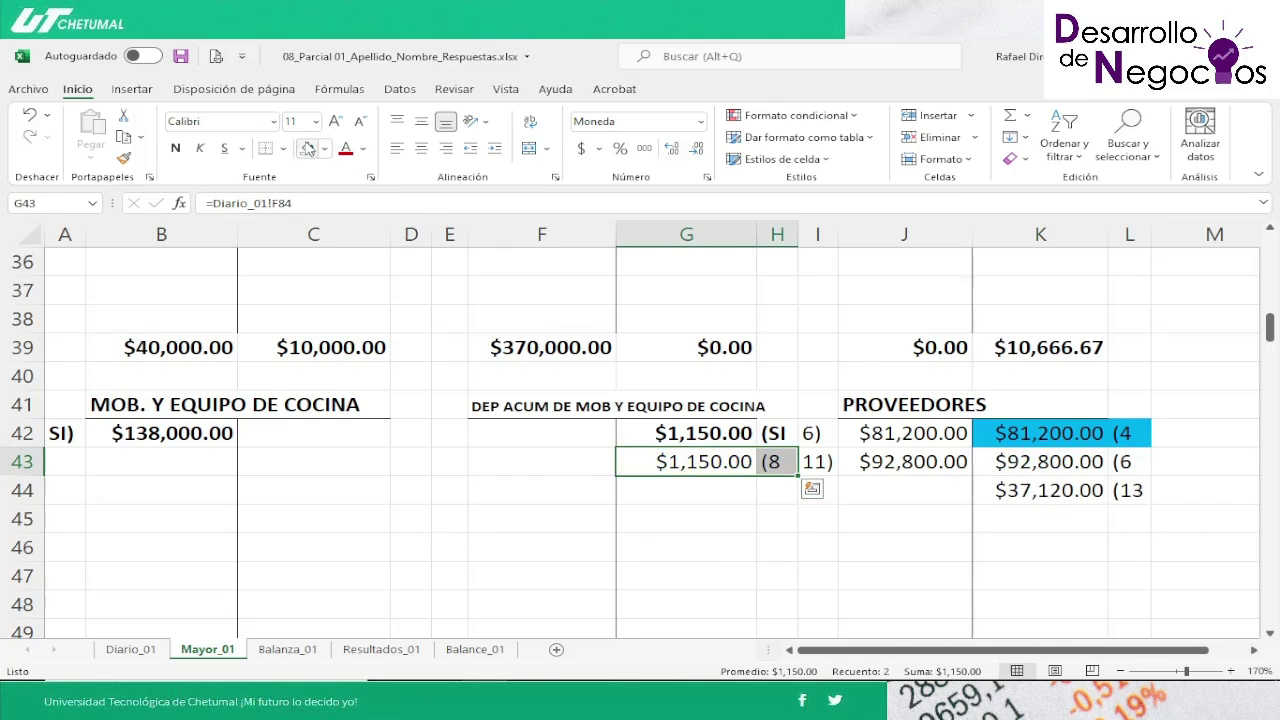
# Step: Check entry 4's credit under PROVEEDORES (K42) and save the workbook
pyautogui.click(425, 433)
pyautogui.press('Right')
pyautogui.press('Right')
pyautogui.press('Right')
pyautogui.press('Right')
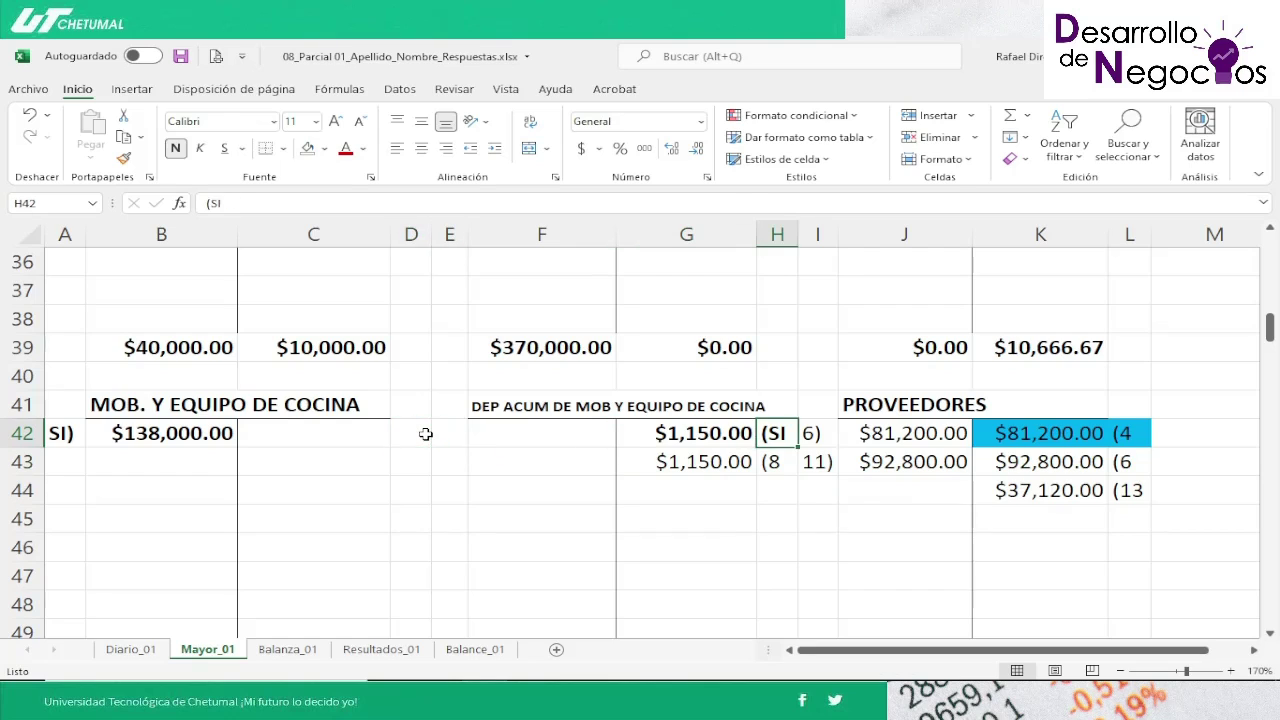
pyautogui.press('Right')
pyautogui.press('Right')
pyautogui.press('Right')
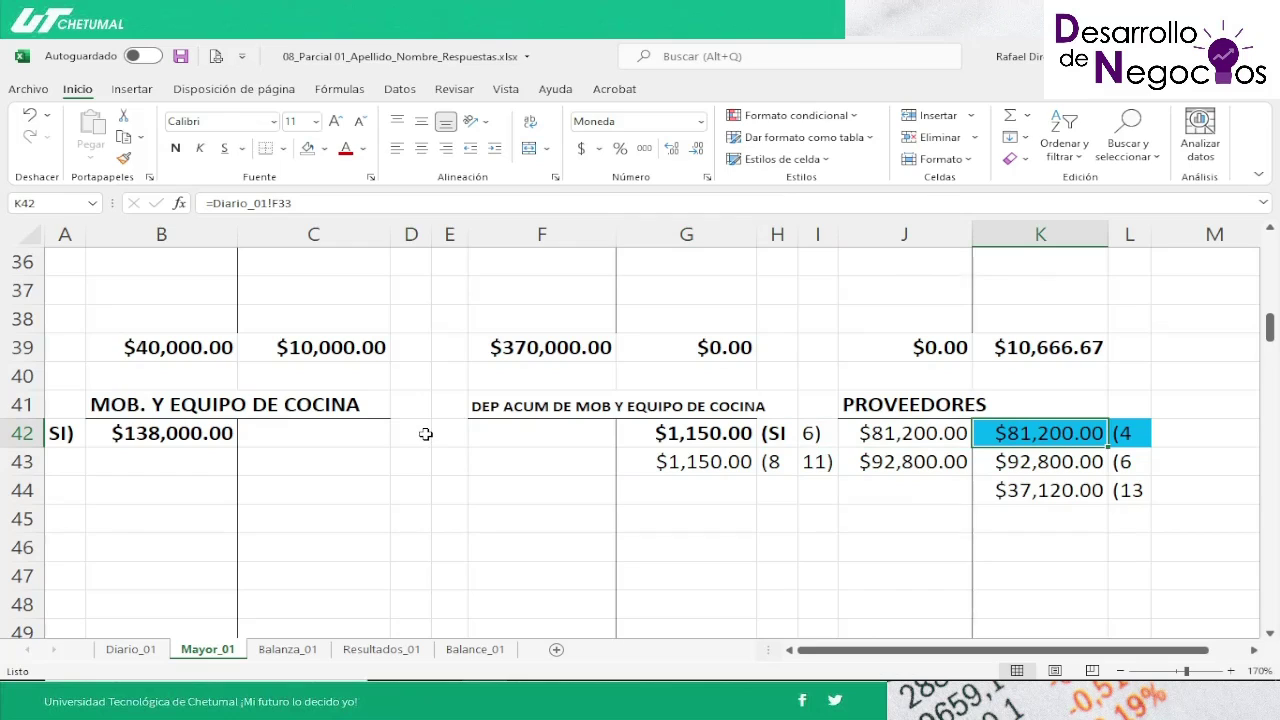
pyautogui.click(181, 57)
# Step: Examine the credit column of PROVEEDORES down to its total in K51
pyautogui.press('Down')
pyautogui.press('Down')
pyautogui.press('Down')
pyautogui.press('Down')
pyautogui.press('Down')
pyautogui.press('Down')
pyautogui.press('Down')
pyautogui.press('Down')
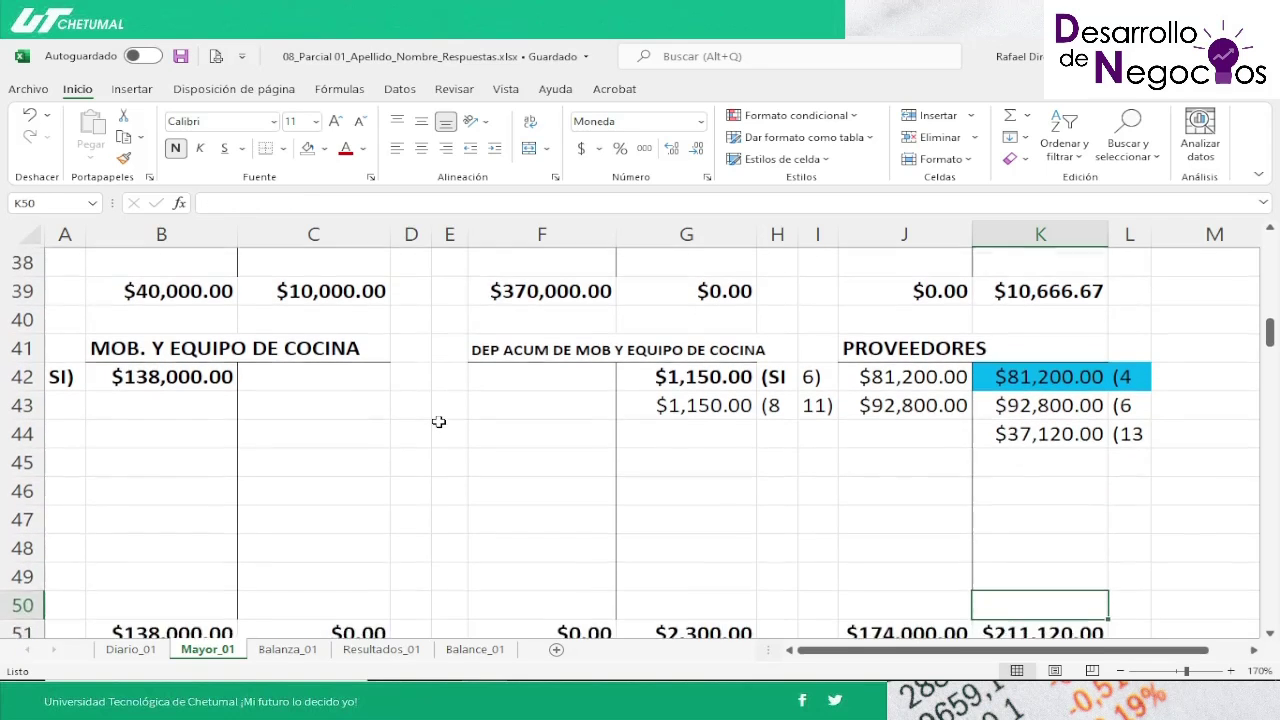
pyautogui.press('Down')
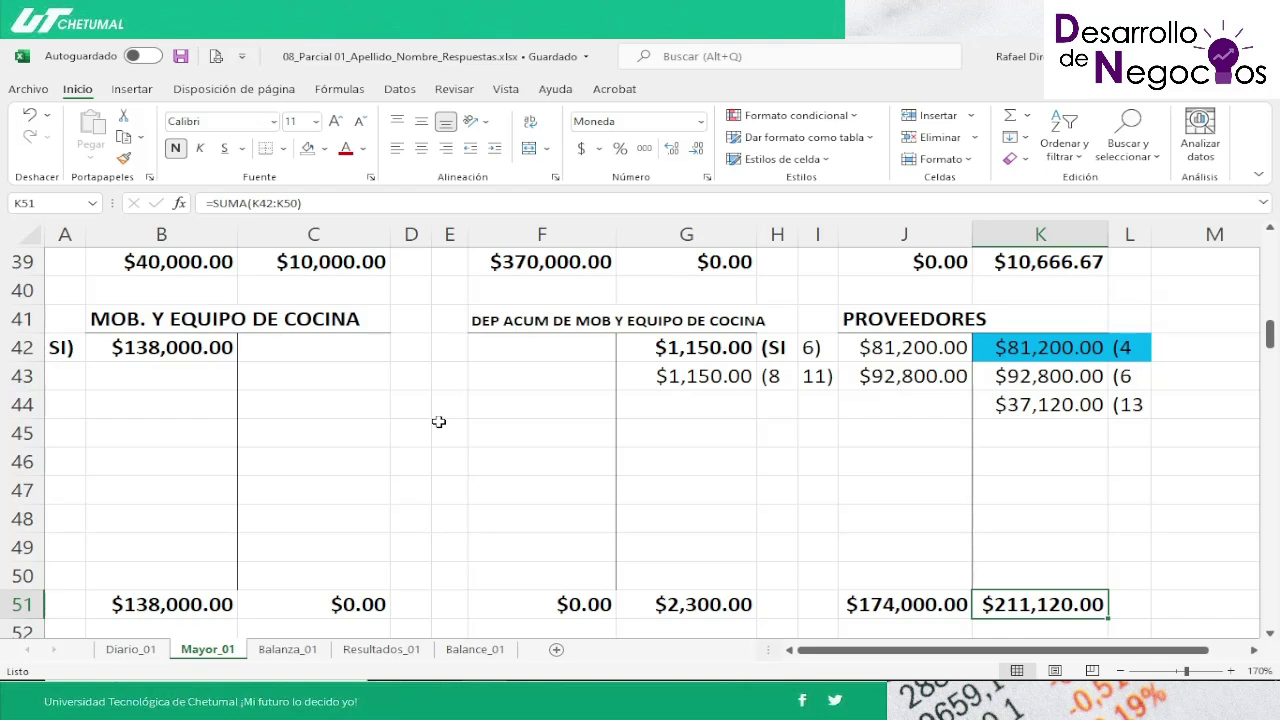
# Step: Go back up through the ledger accounts and examine entry 4's charge under IVA POR ACREDITAR (I5:J5)
pyautogui.press('Up')
pyautogui.press('Up')
pyautogui.press('Up')
pyautogui.press('Up')
pyautogui.press('Up')
pyautogui.press('Up')
pyautogui.press('Up')
pyautogui.press('Up')
pyautogui.press('Up')
pyautogui.press('Up')
pyautogui.press('Up')
pyautogui.press('Up')
pyautogui.press('Up')
pyautogui.press('Up')
pyautogui.press('Up')
pyautogui.press('Up')
pyautogui.press('Up')
pyautogui.press('Up')
pyautogui.press('Up')
pyautogui.press('Up')
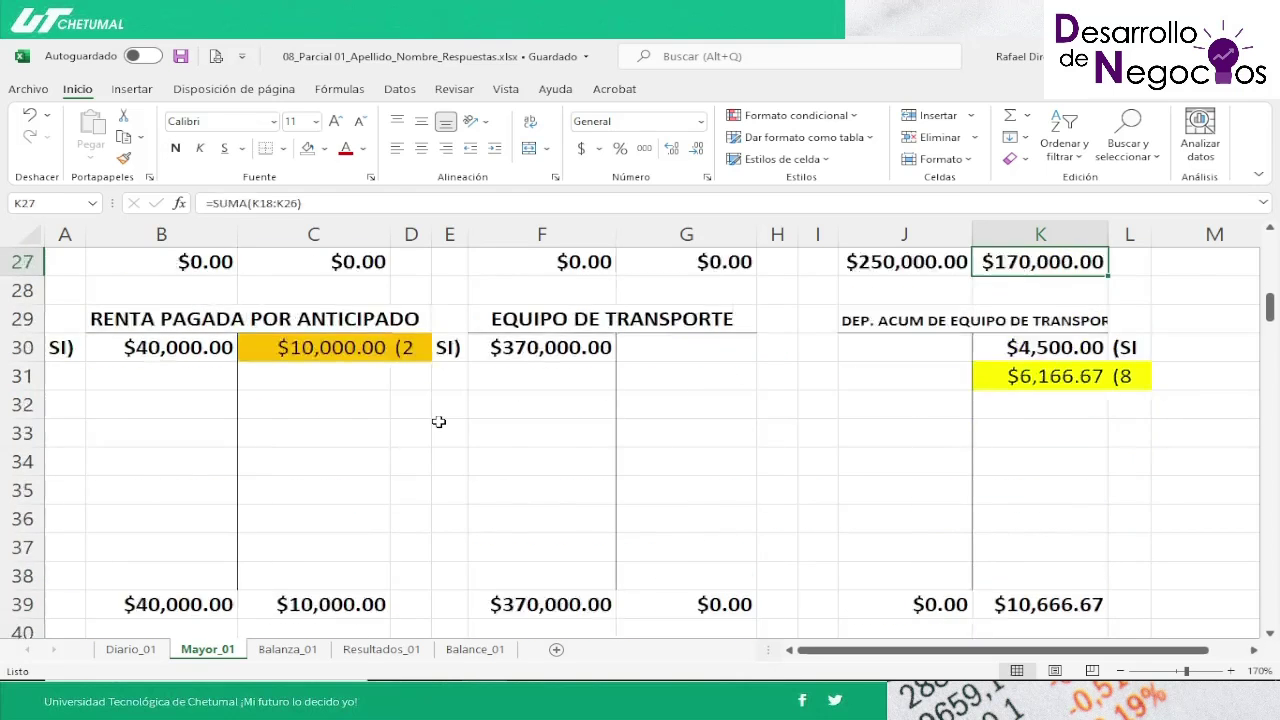
pyautogui.press('Up')
pyautogui.press('Up')
pyautogui.press('Up')
pyautogui.press('Up')
pyautogui.press('Up')
pyautogui.press('Up')
pyautogui.press('Up')
pyautogui.press('Up')
pyautogui.press('Up')
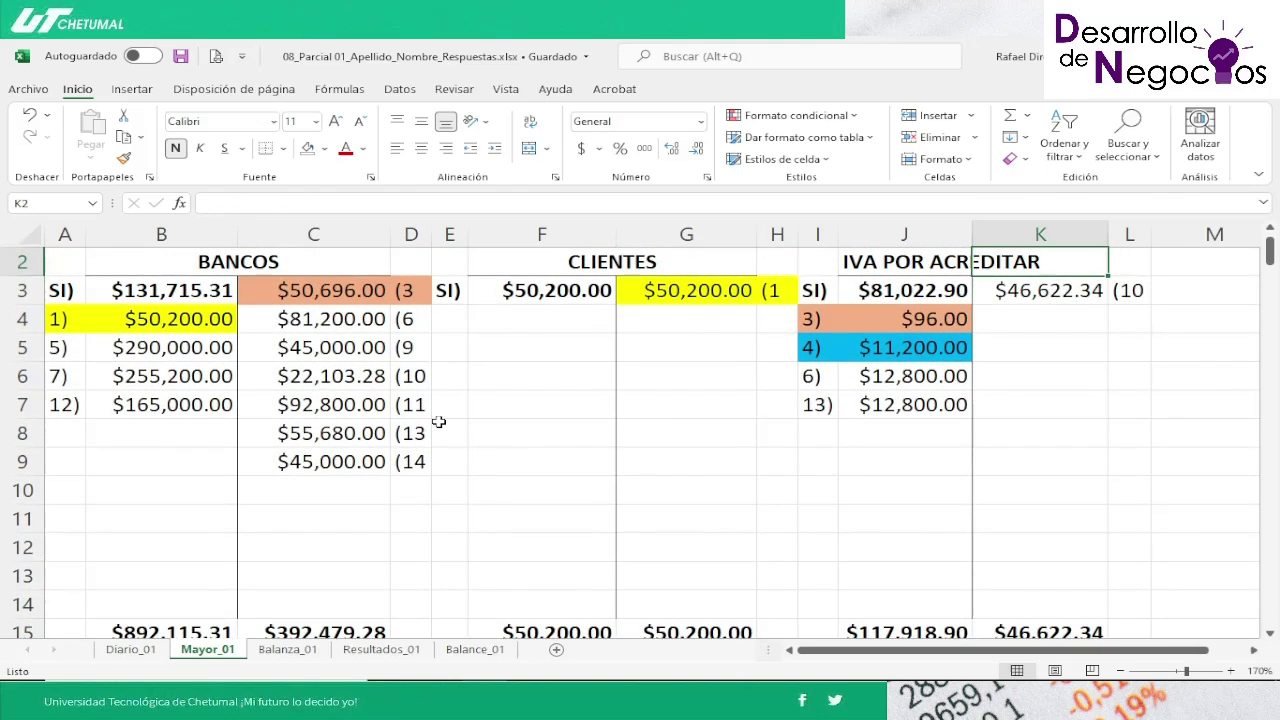
pyautogui.press('Down')
pyautogui.press('Down')
pyautogui.press('Left')
pyautogui.press('Left')
pyautogui.press('Right')
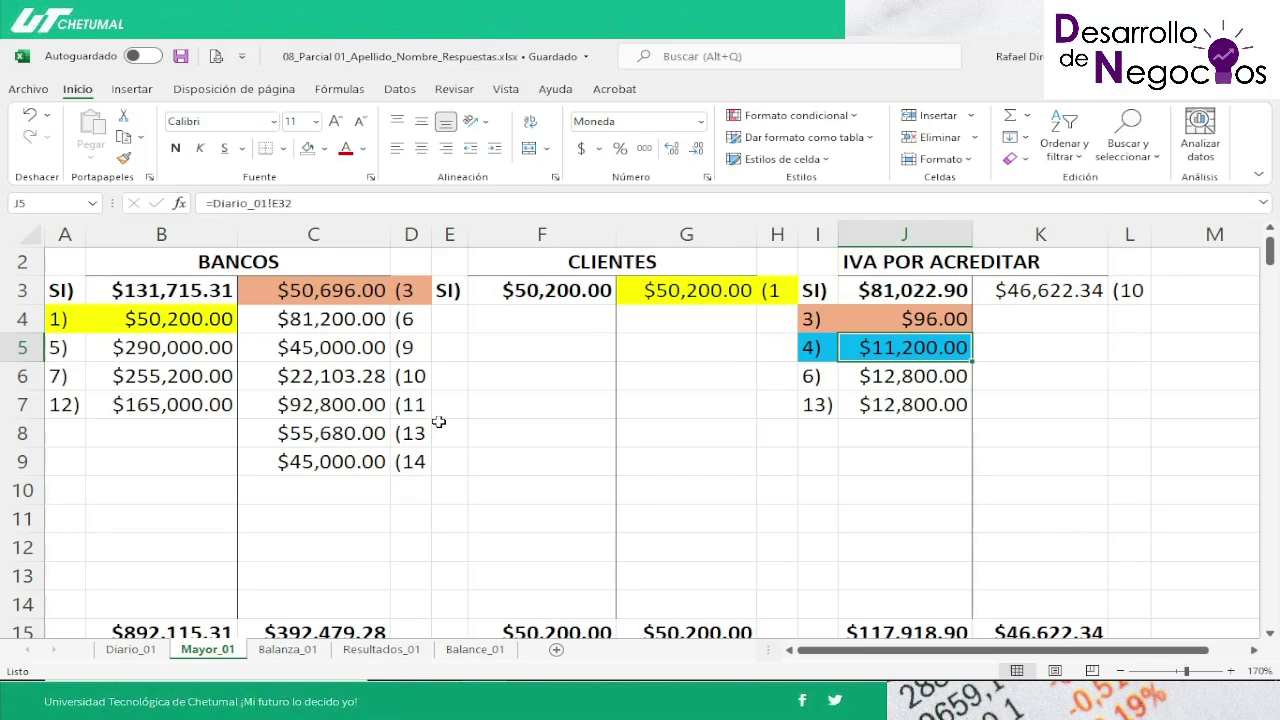
pyautogui.press('Right')
pyautogui.press('Down')
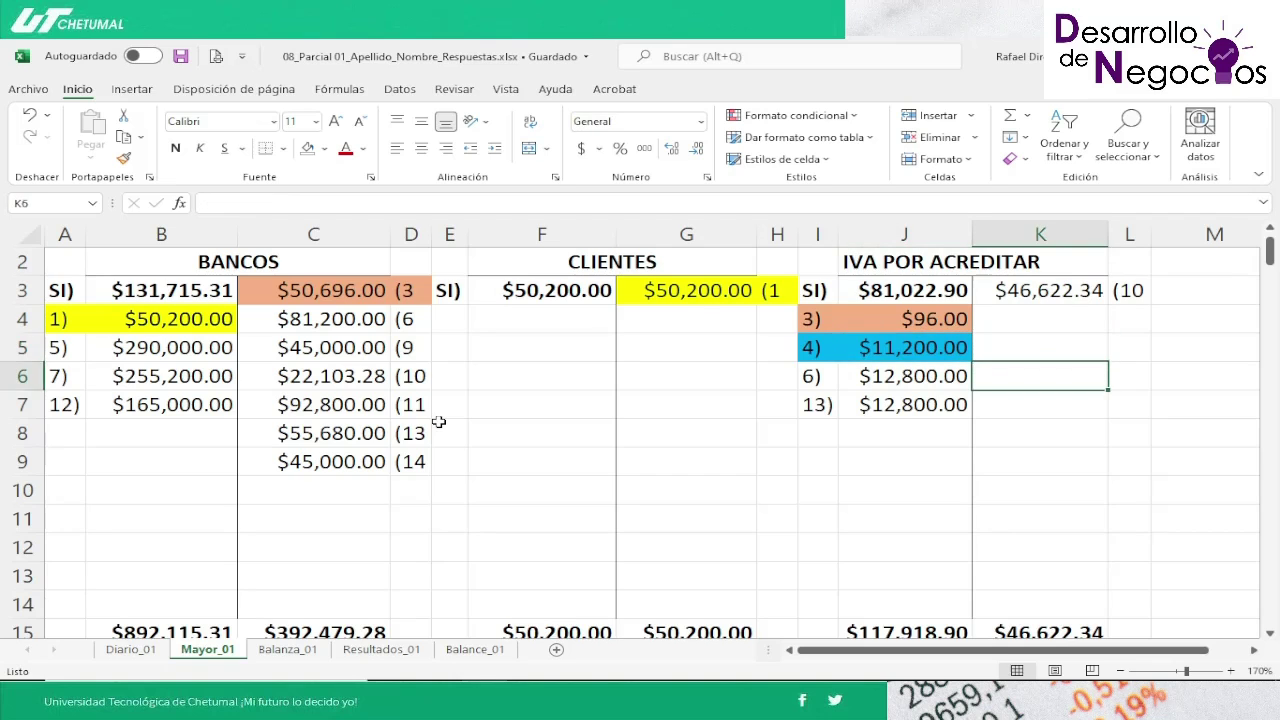
# Step: Go down through the ledger accounts of Mayor_01 and examine entry 4's credit under PROVEEDORES (K42)
pyautogui.press('Down')
pyautogui.press('Down')
pyautogui.press('Down')
pyautogui.press('Down')
pyautogui.press('Down')
pyautogui.press('Down')
pyautogui.press('Down')
pyautogui.press('Down')
pyautogui.press('Down')
pyautogui.press('Down')
pyautogui.press('Down')
pyautogui.press('Down')
pyautogui.press('Down')
pyautogui.press('Down')
pyautogui.press('Down')
pyautogui.press('Down')
pyautogui.press('Down')
pyautogui.press('Down')
pyautogui.press('Down')
pyautogui.press('Down')
pyautogui.press('Down')
pyautogui.press('Down')
pyautogui.press('Down')
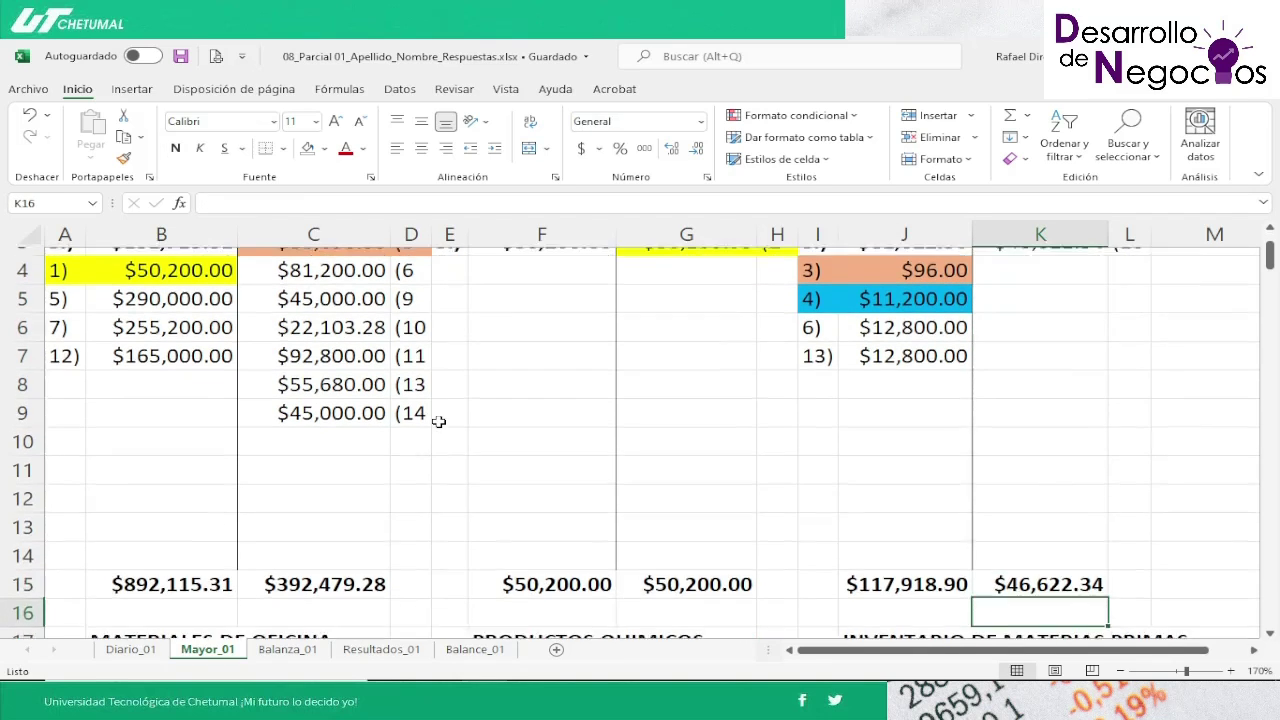
pyautogui.press('Down')
pyautogui.press('Down')
pyautogui.press('Down')
pyautogui.press('Down')
pyautogui.press('Down')
pyautogui.press('Down')
pyautogui.press('Down')
pyautogui.press('Down')
pyautogui.press('Down')
pyautogui.press('Down')
pyautogui.press('Down')
pyautogui.press('Down')
pyautogui.press('Down')
pyautogui.press('Down')
pyautogui.press('Down')
pyautogui.press('Down')
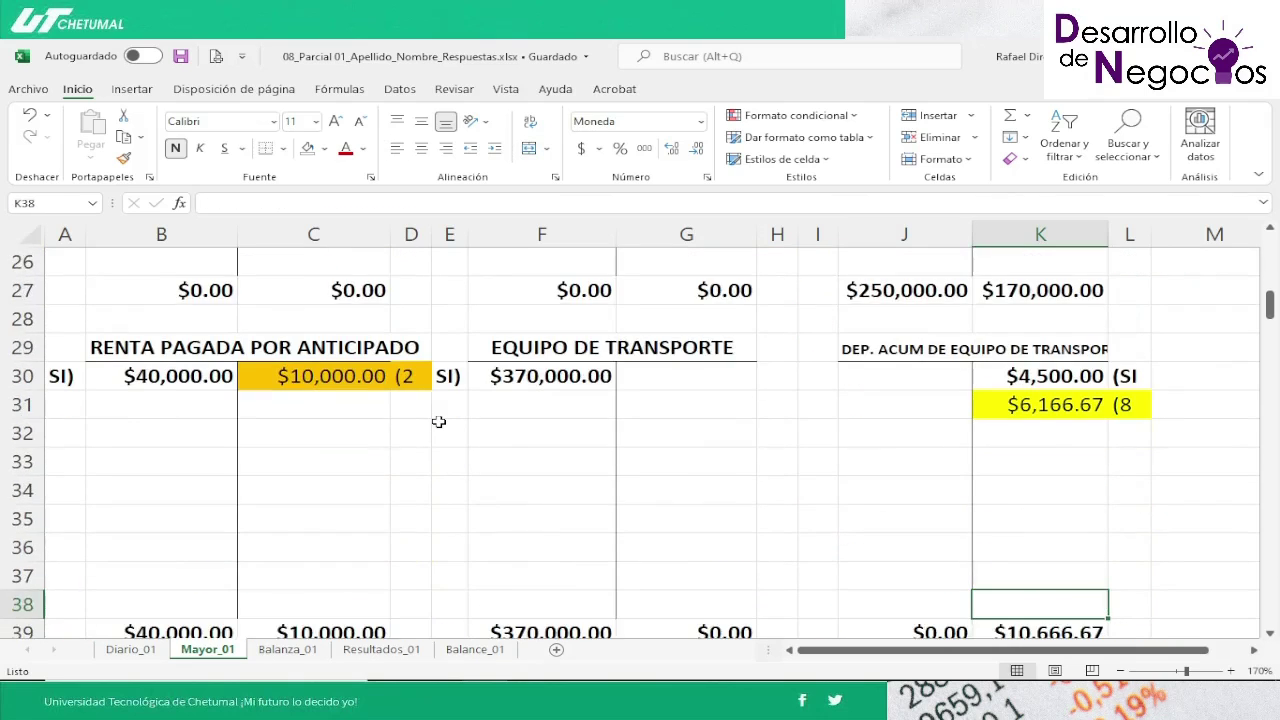
pyautogui.press('Down')
pyautogui.press('Down')
pyautogui.press('Down')
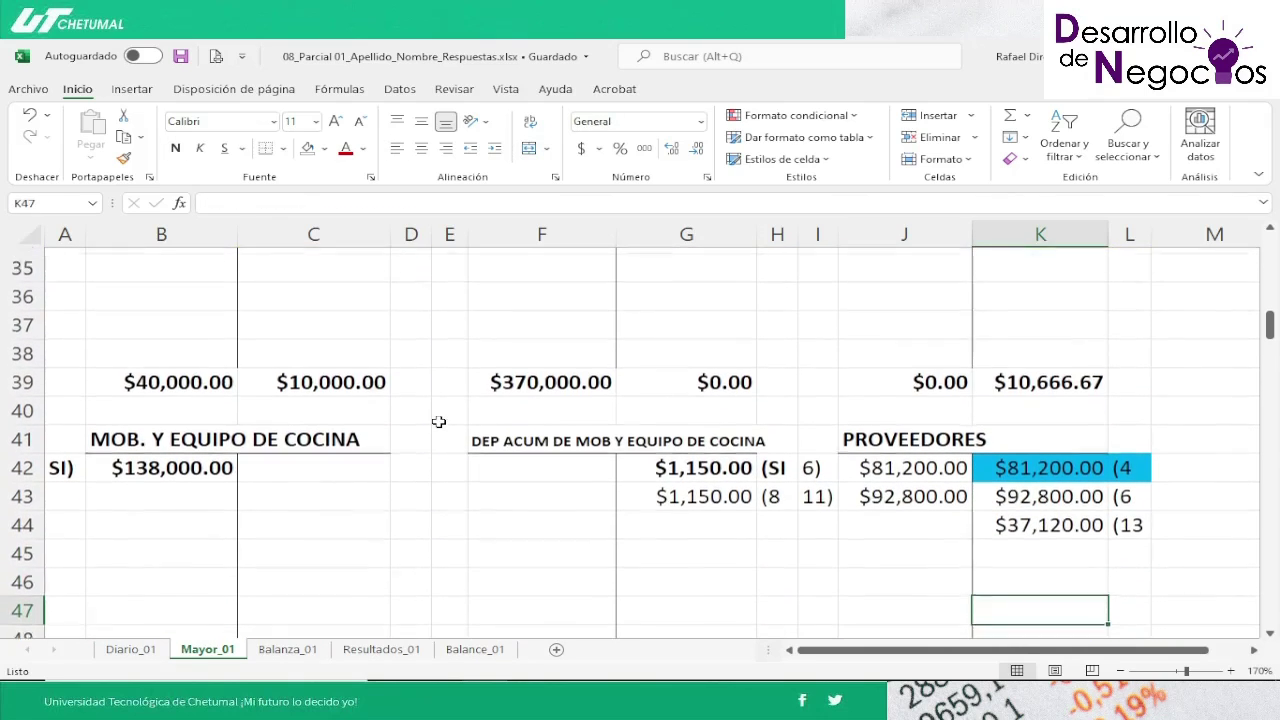
pyautogui.press('Down')
pyautogui.press('Down')
pyautogui.press('Down')
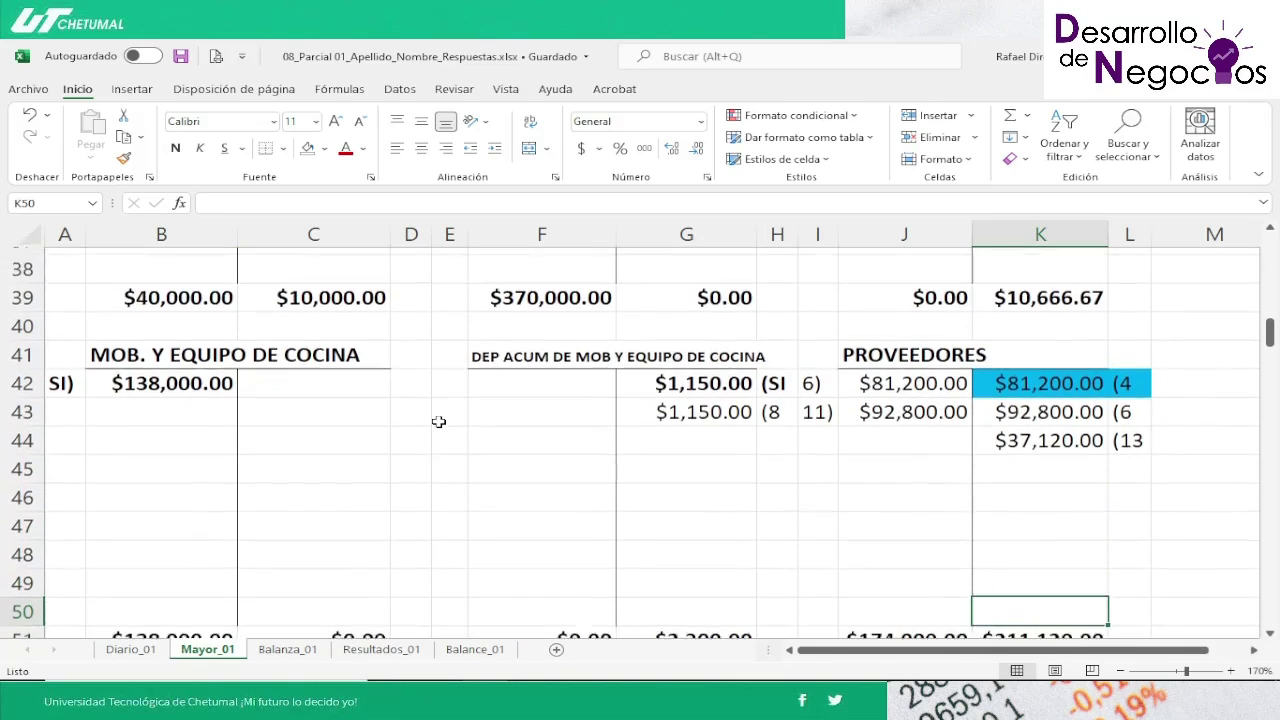
pyautogui.press('Up')
pyautogui.press('Up')
pyautogui.press('Up')
pyautogui.press('Up')
pyautogui.press('Up')
pyautogui.press('Up')
pyautogui.press('Up')
pyautogui.press('Up')
pyautogui.press('Up')
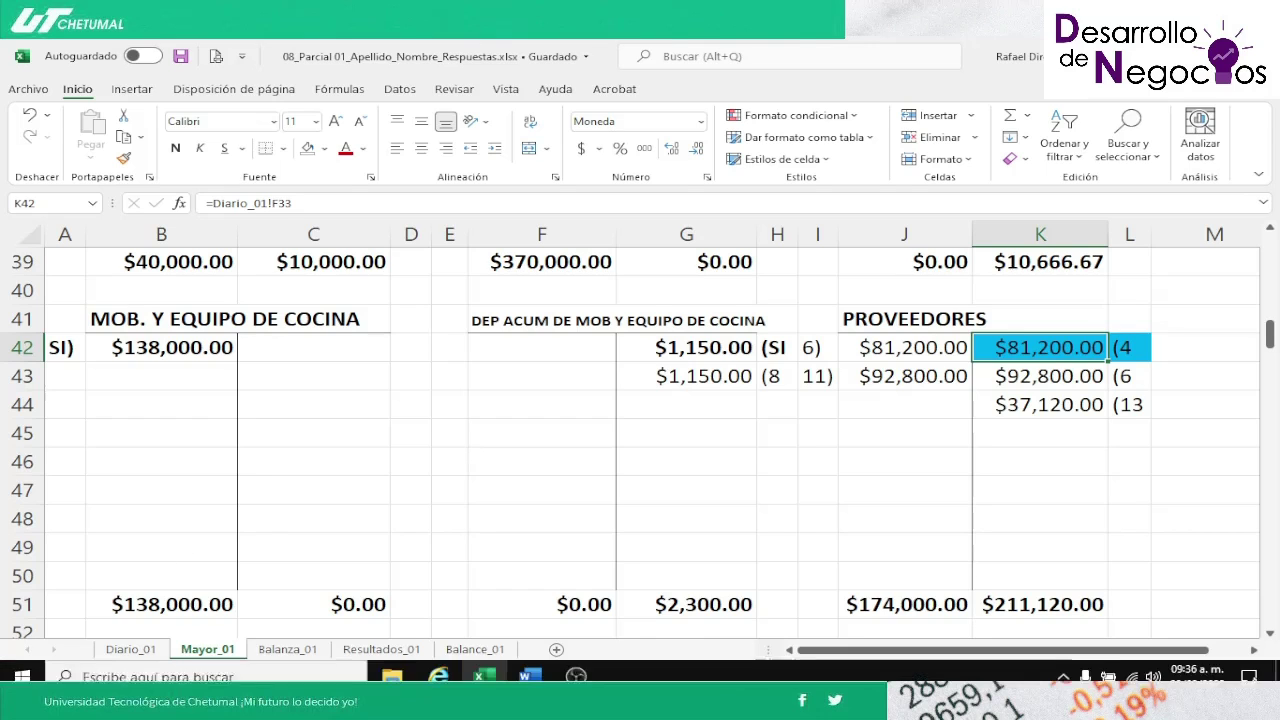
# Step: Return to Diario_01, then switch to the exam document in Word and read transaction 5
pyautogui.click(130, 649)
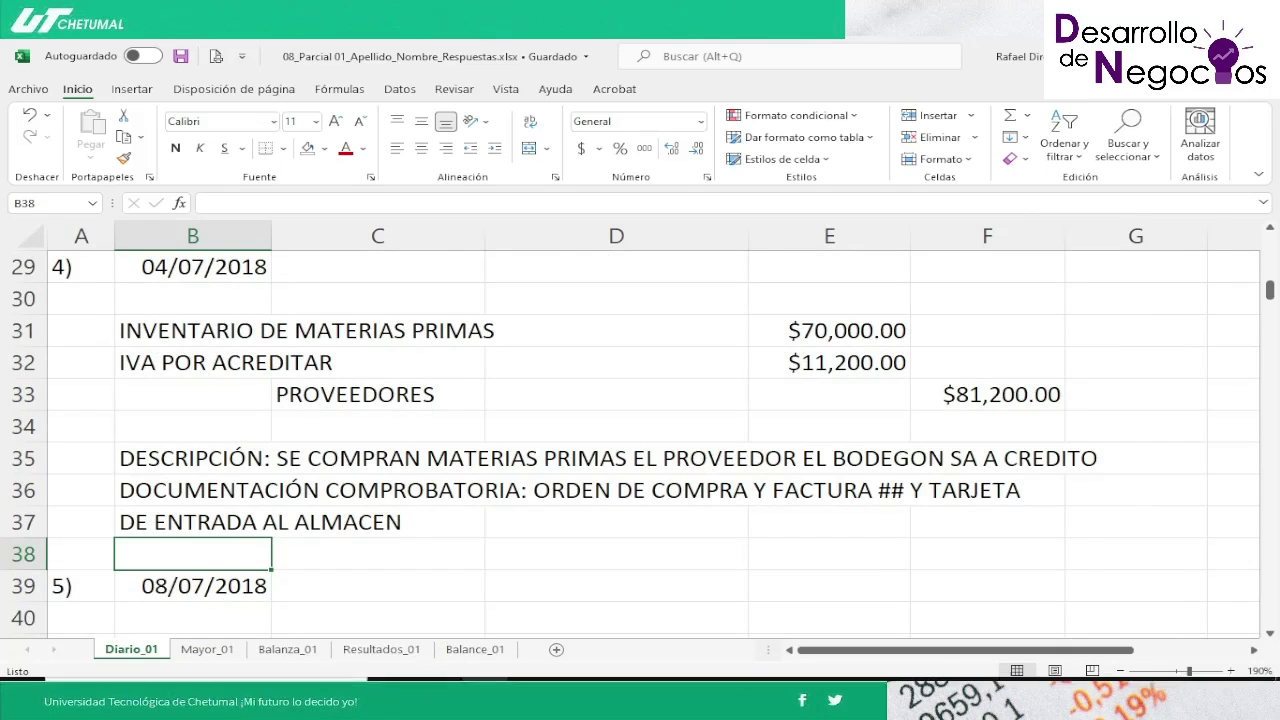
pyautogui.click(528, 664)
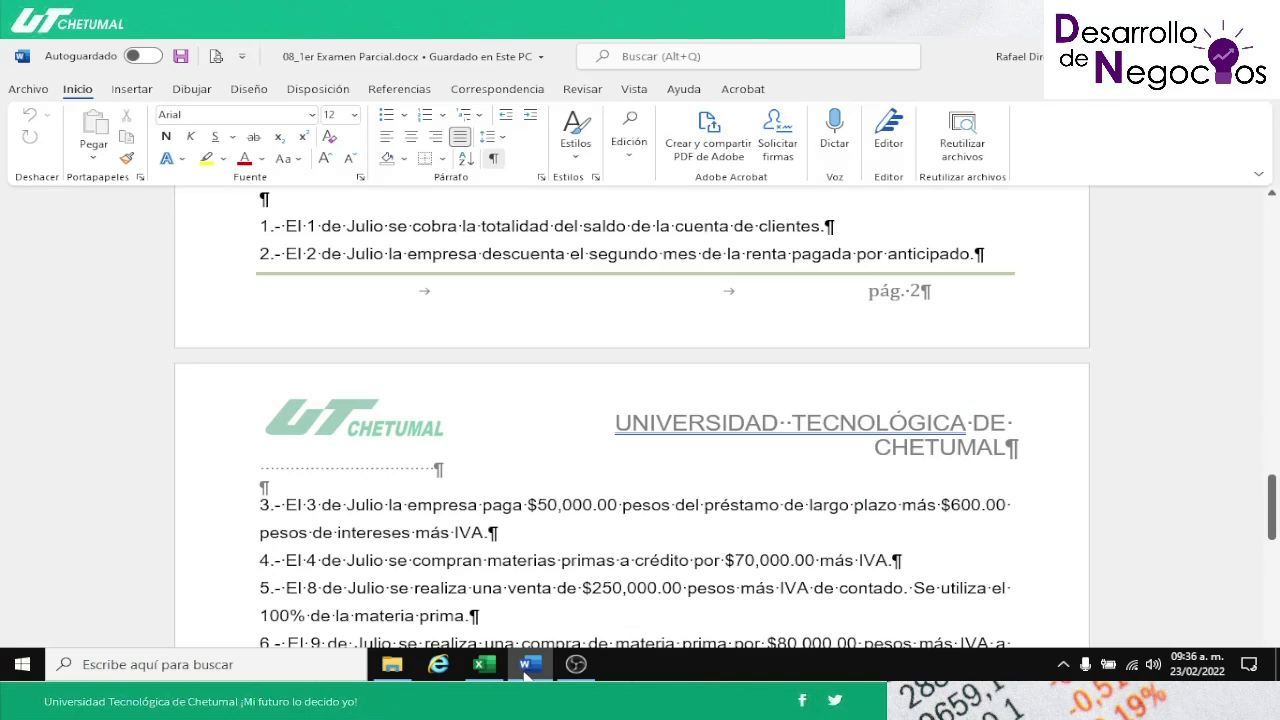
pyautogui.press('Down')
pyautogui.press('Down')
pyautogui.press('Down')
pyautogui.press('Down')
pyautogui.press('Down')
pyautogui.press('Down')
pyautogui.press('Up')
pyautogui.press('Up')
pyautogui.press('Up')
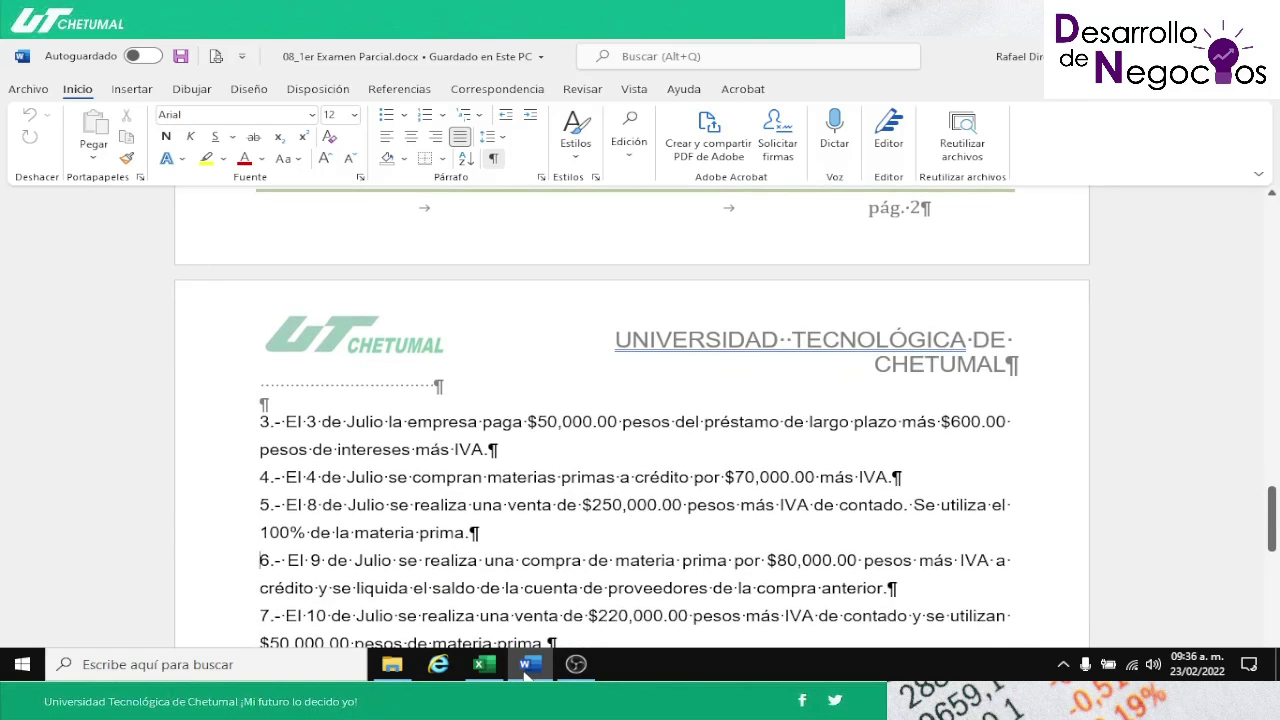
pyautogui.press('Up')
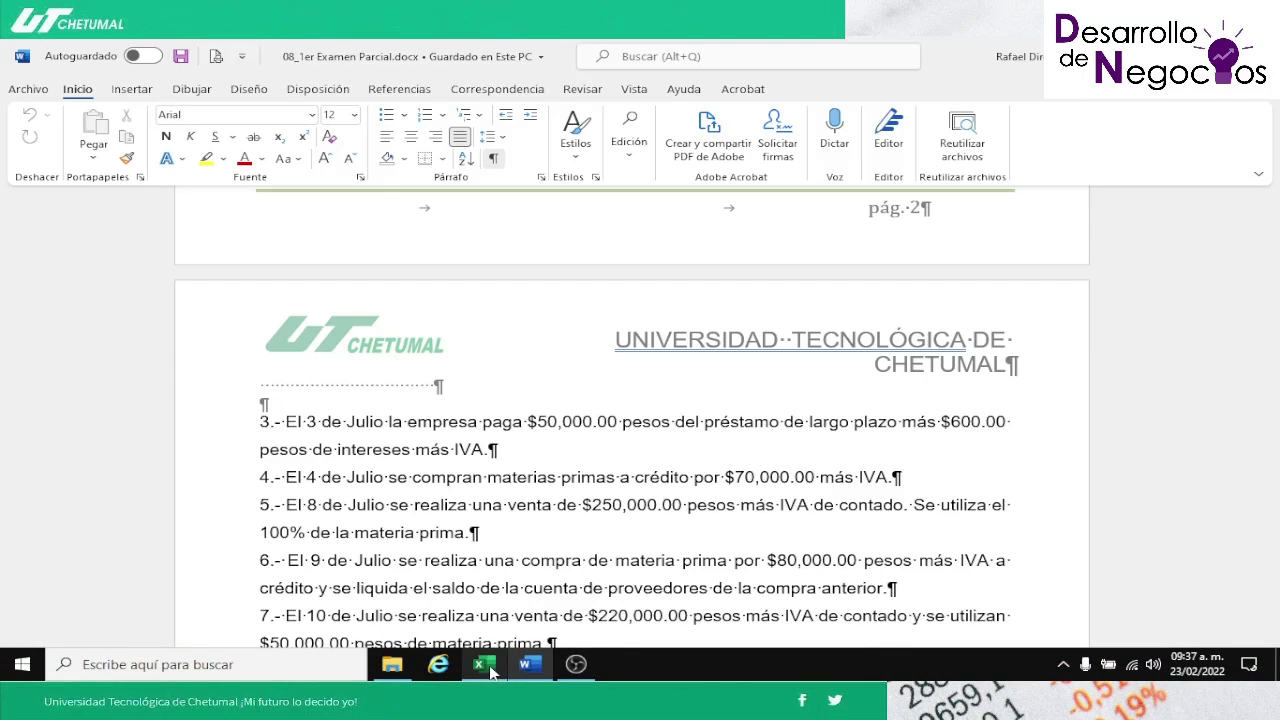
# Step: Switch back to the Excel workbook and examine entry 5 in Diario_01, from its date (B39) through its supporting documentation (B50)
pyautogui.click(492, 674)
pyautogui.press('Down')
pyautogui.press('Down')
pyautogui.press('Down')
pyautogui.press('Down')
pyautogui.press('Down')
pyautogui.press('Down')
pyautogui.press('Down')
pyautogui.press('Down')
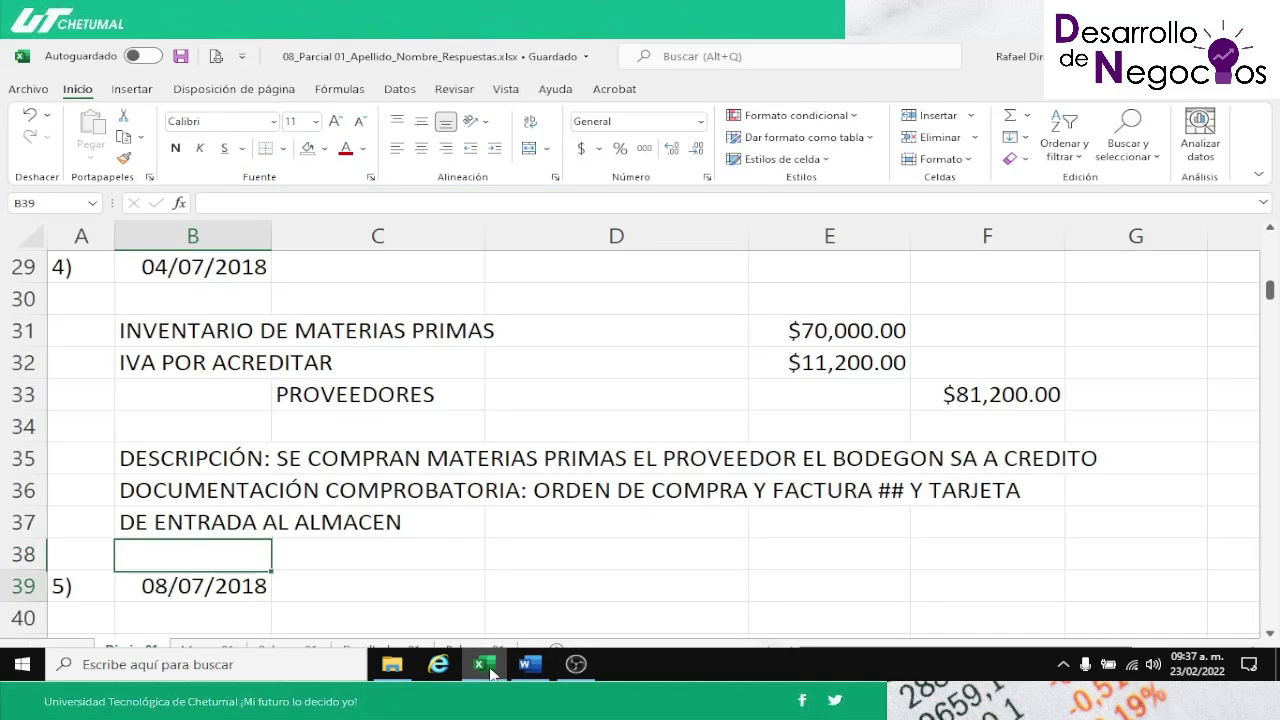
pyautogui.press('Down')
pyautogui.press('Down')
pyautogui.press('Down')
pyautogui.press('Down')
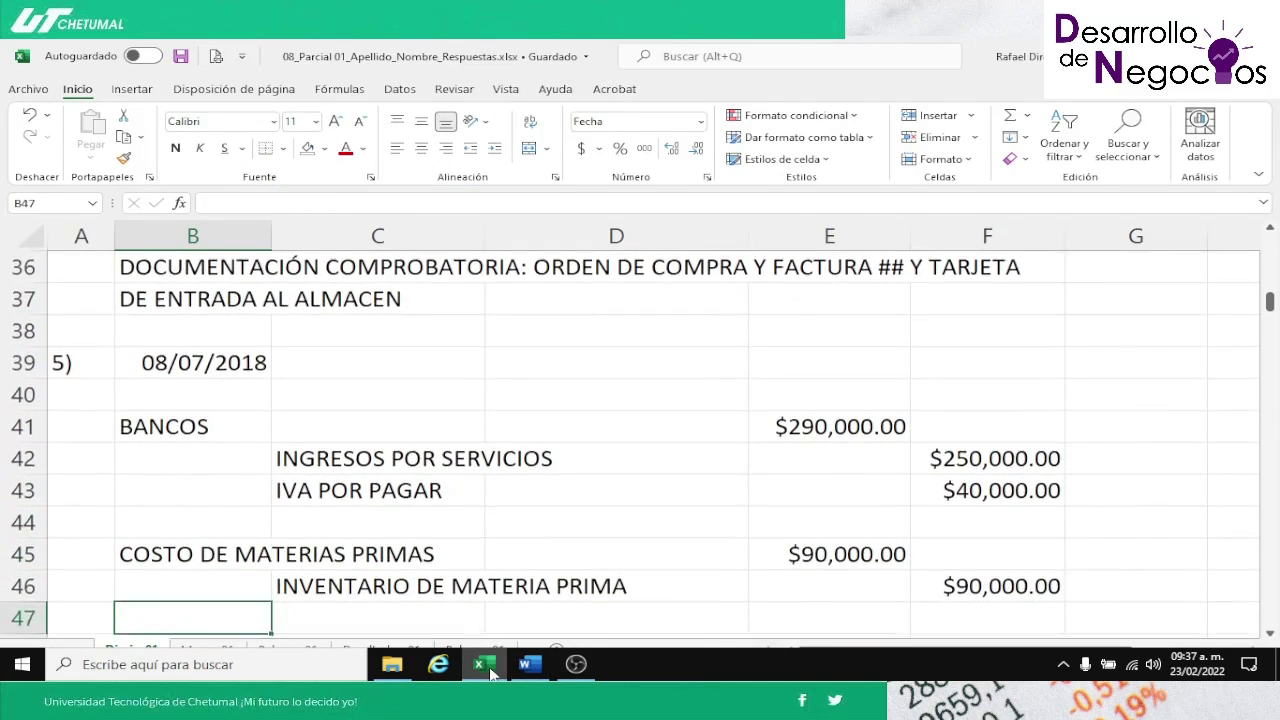
pyautogui.press('Down')
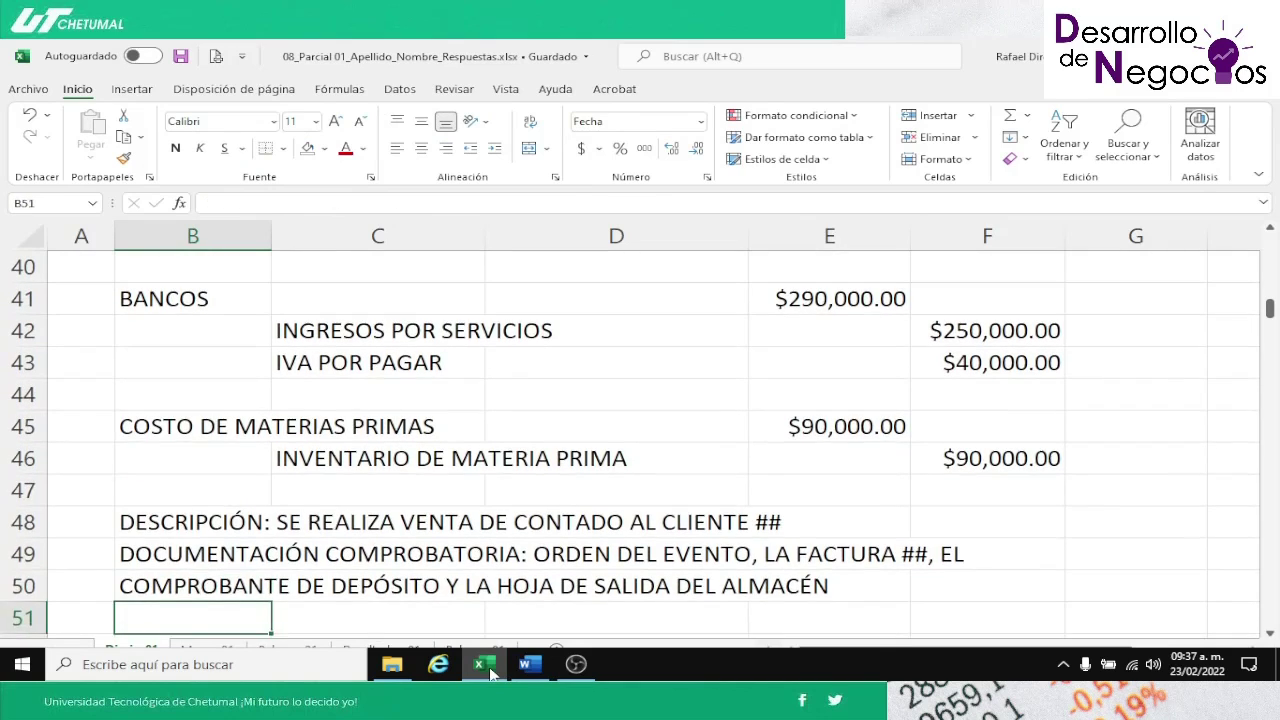
pyautogui.press('Up')
pyautogui.press('Up')
pyautogui.press('Up')
pyautogui.press('Up')
pyautogui.press('Up')
pyautogui.press('Up')
pyautogui.press('Up')
pyautogui.press('Up')
pyautogui.press('Up')
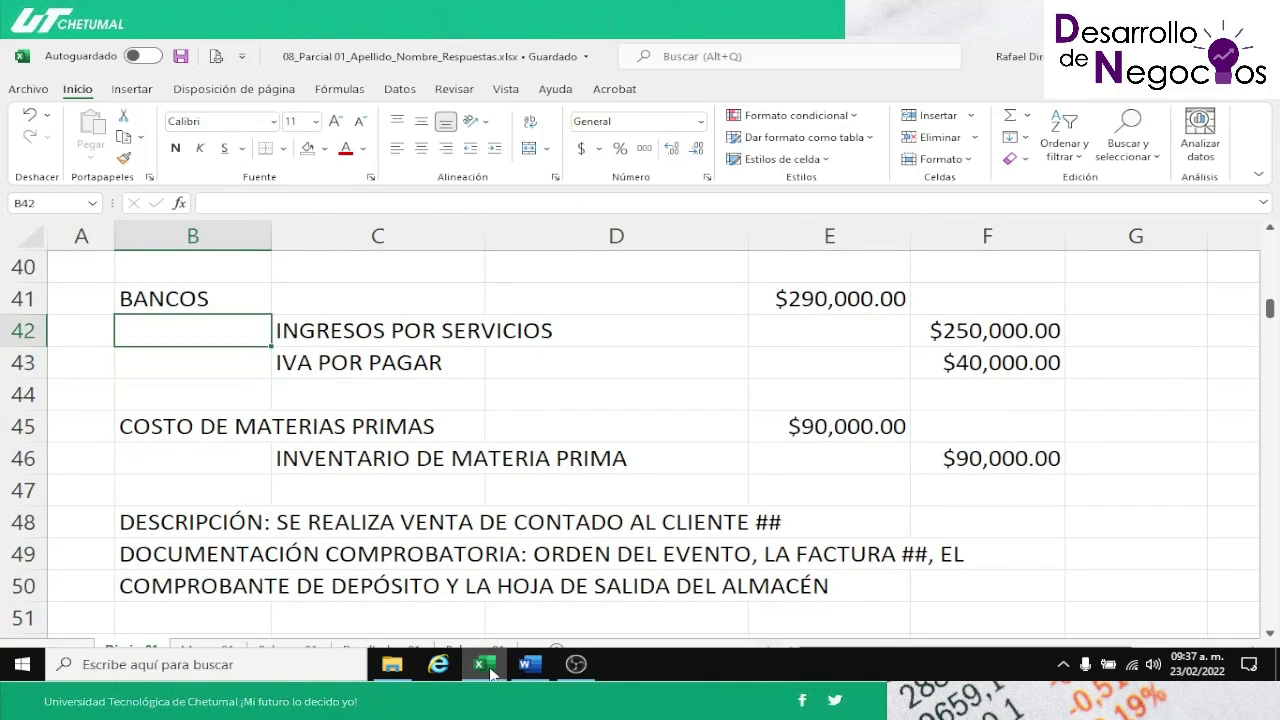
pyautogui.press('Up')
pyautogui.press('Up')
pyautogui.press('Up')
pyautogui.press('Up')
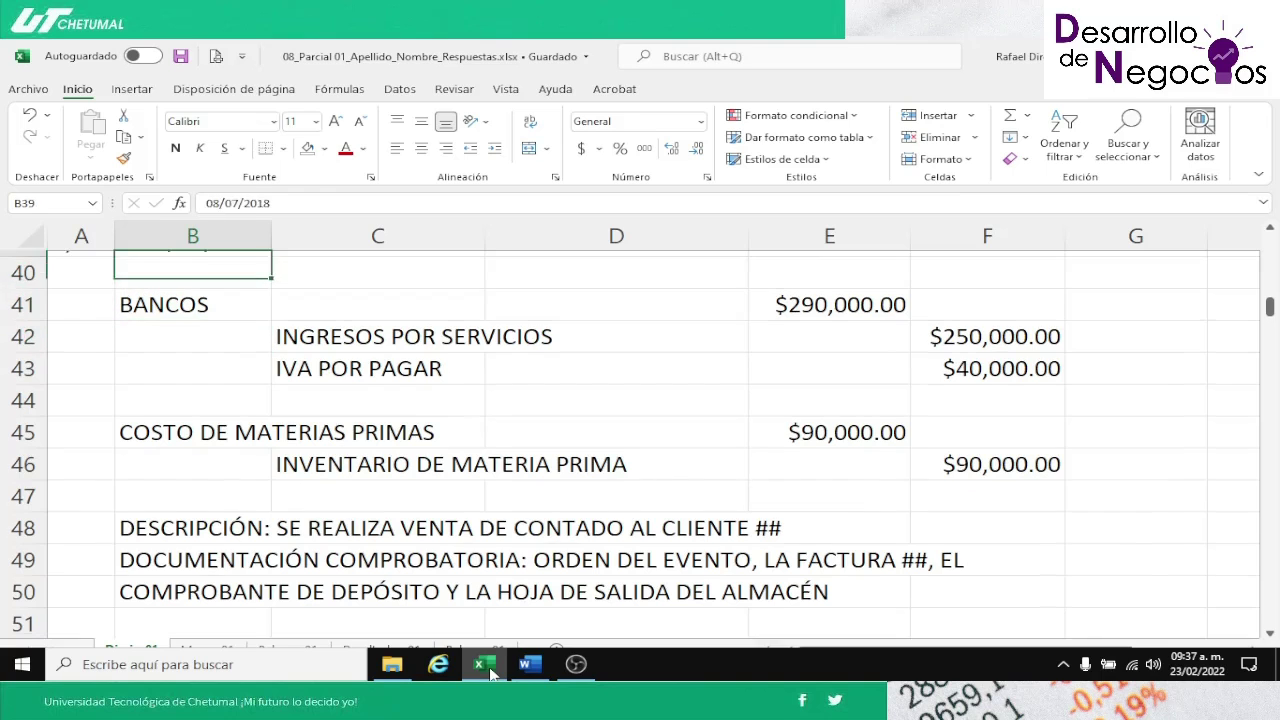
pyautogui.press('Down')
pyautogui.press('Down')
pyautogui.press('Down')
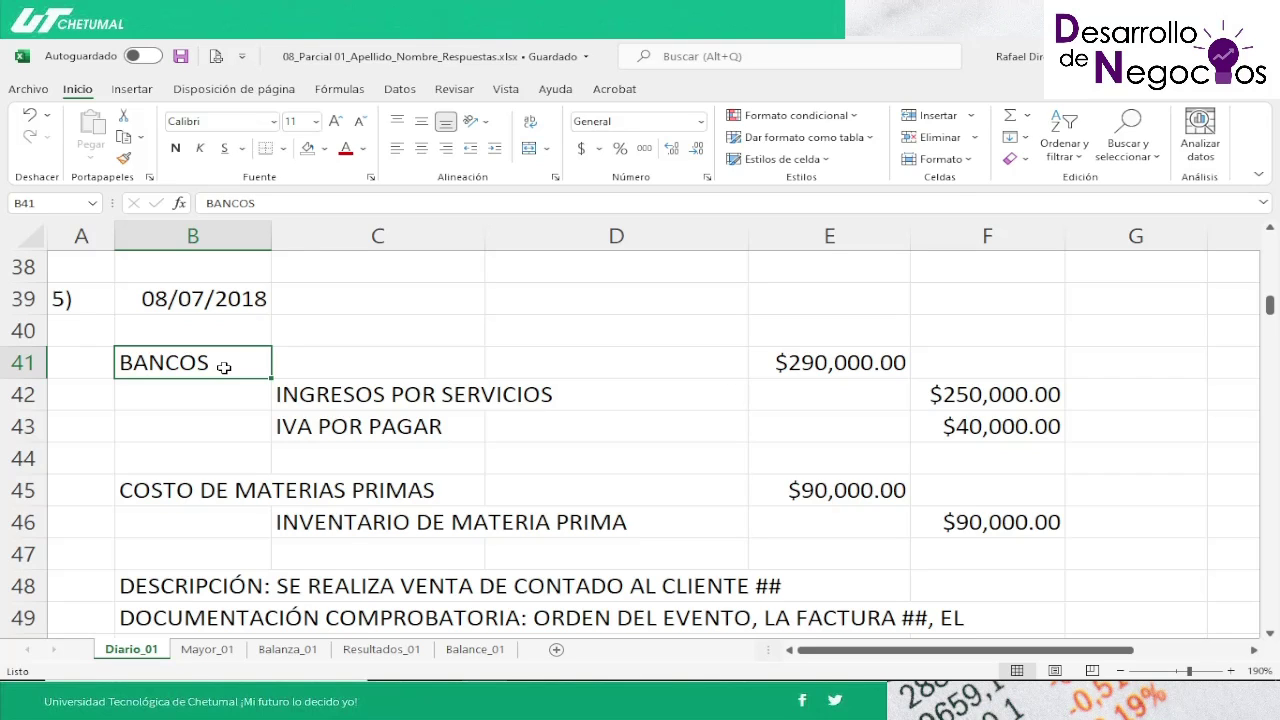
# Step: Insert three blank rows at row 44, between IVA POR PAGAR and COSTO DE MATERIAS PRIMAS in entry 5
pyautogui.press('Down')
pyautogui.press('Down')
pyautogui.press('Down')
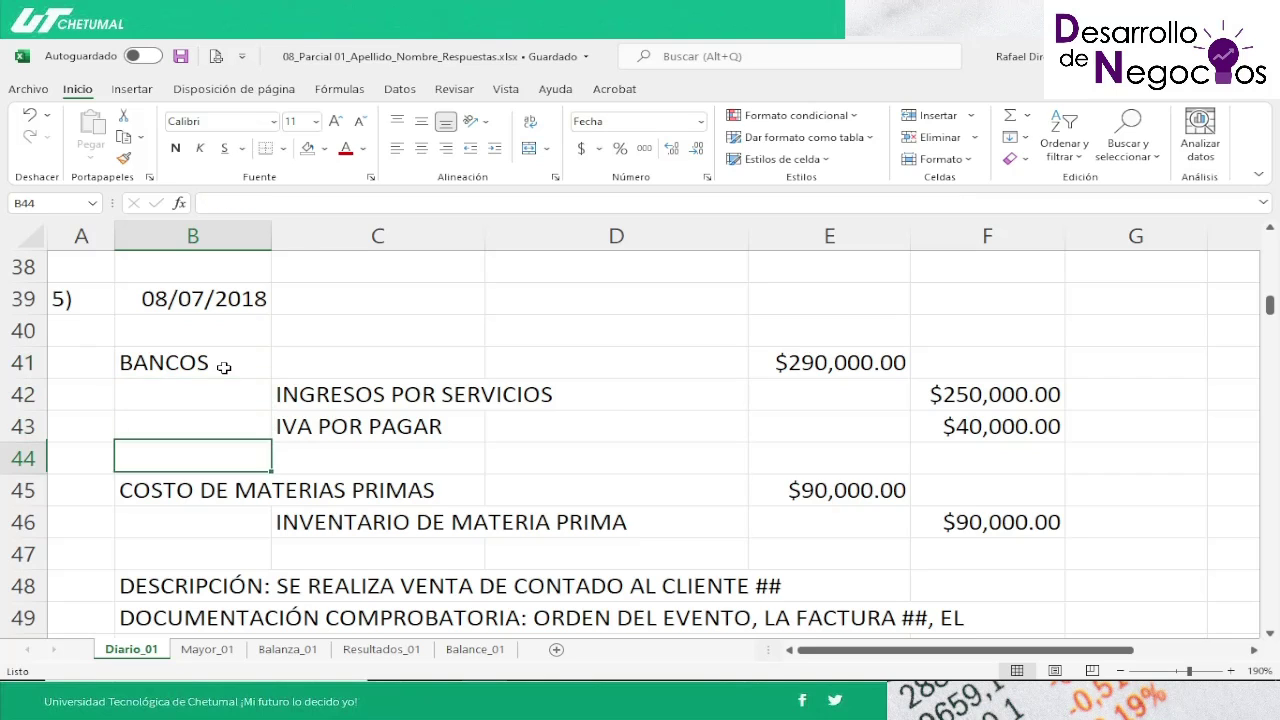
pyautogui.click(24, 458)
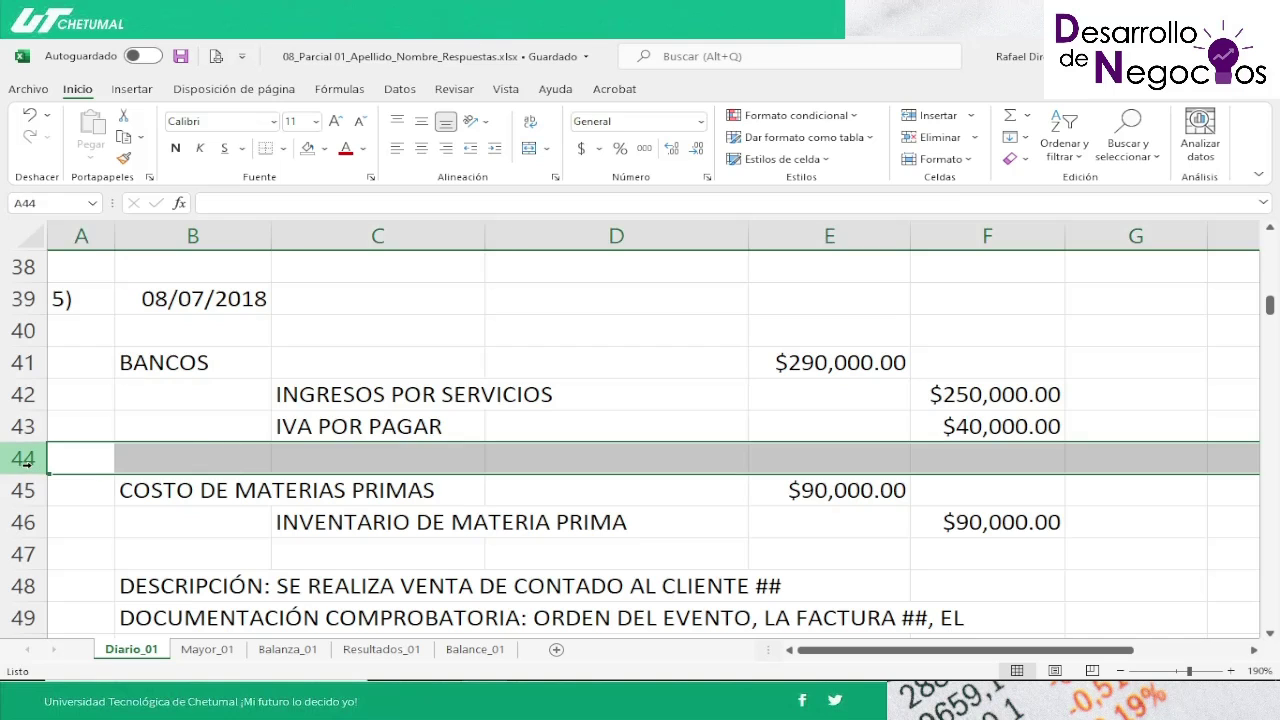
pyautogui.rightClick(24, 458)
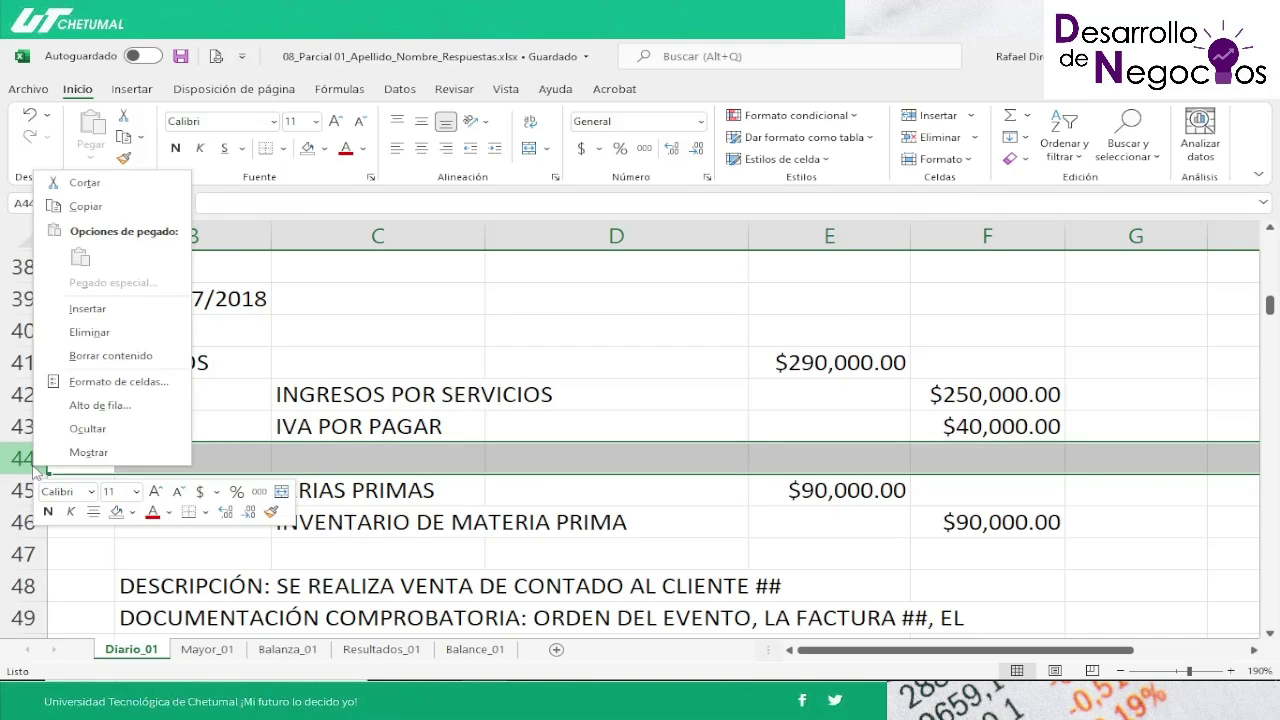
pyautogui.click(88, 309)
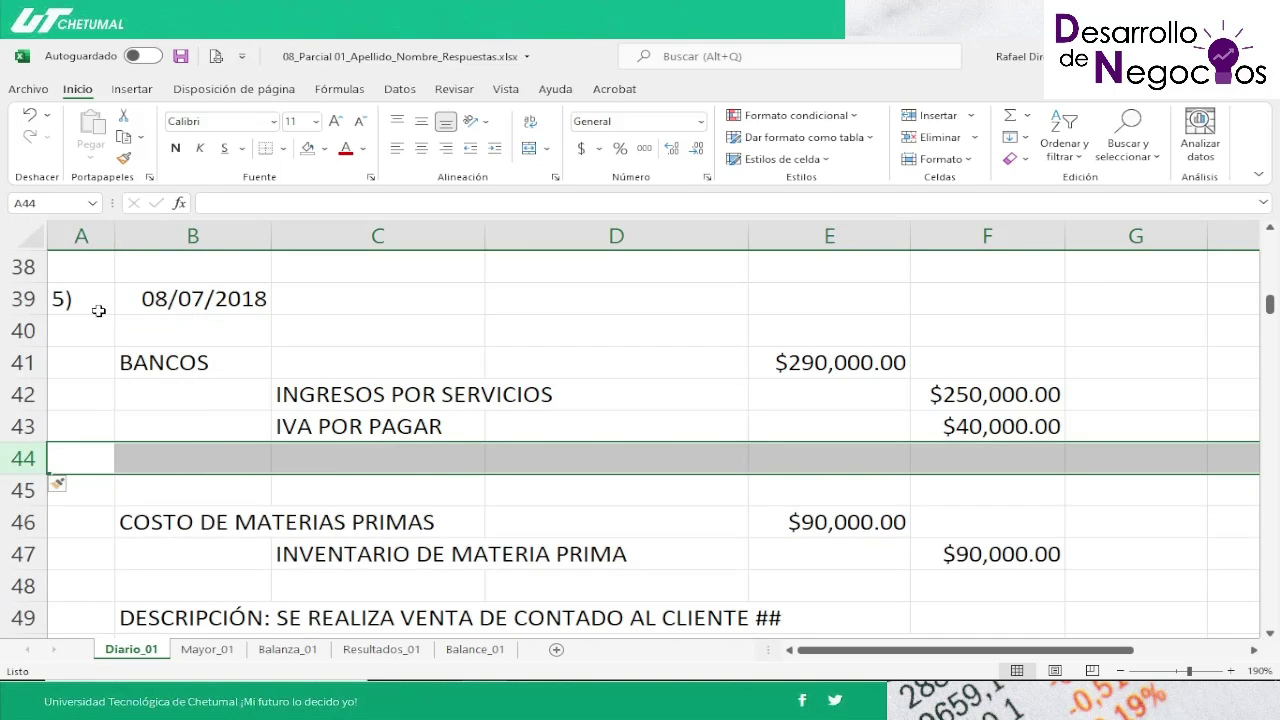
pyautogui.press('F4')
pyautogui.press('F4')
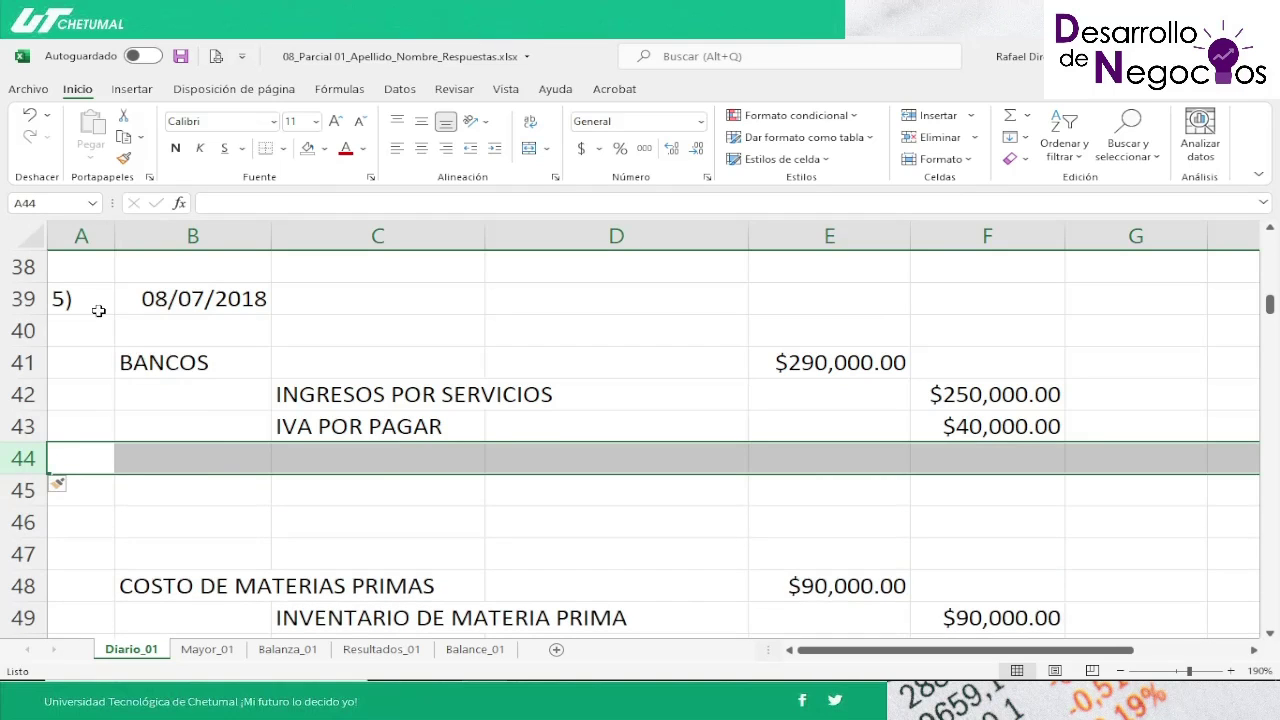
# Step: Replace entry 5's charged account in B41 with CLIENTES
pyautogui.press('Down')
pyautogui.press('Up')
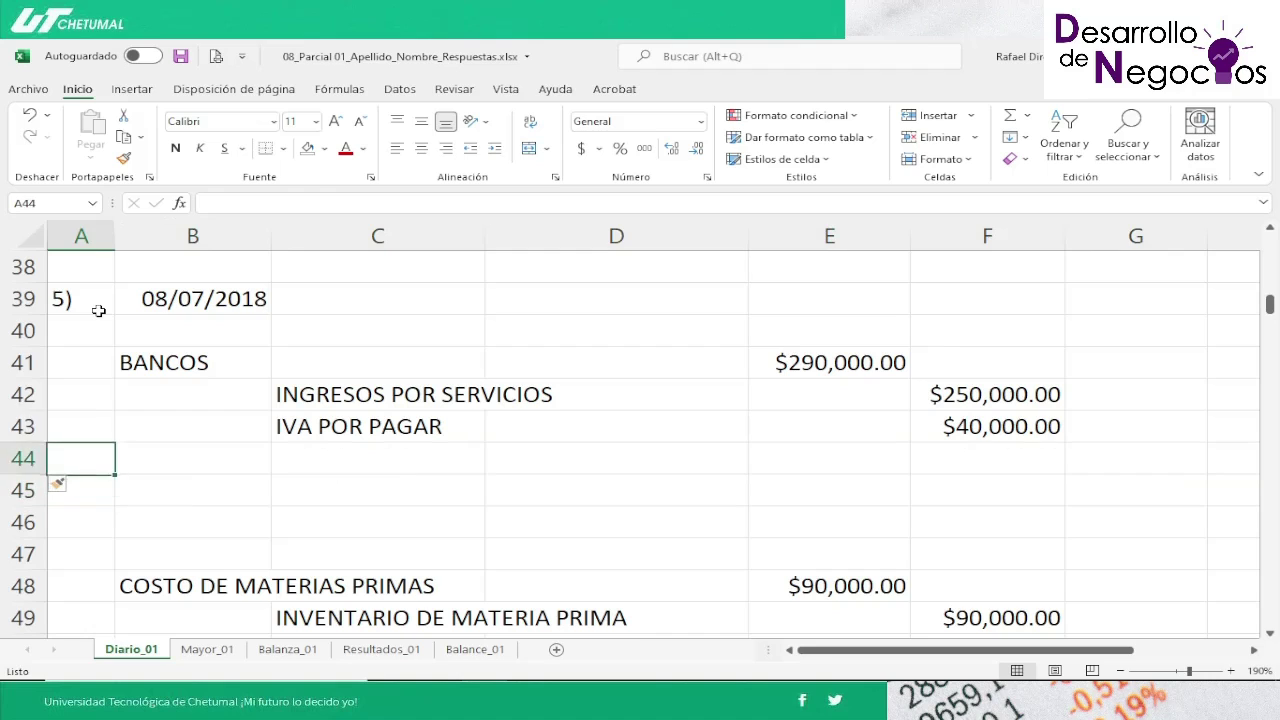
pyautogui.press('Up')
pyautogui.press('Up')
pyautogui.press('Up')
pyautogui.press('Right')
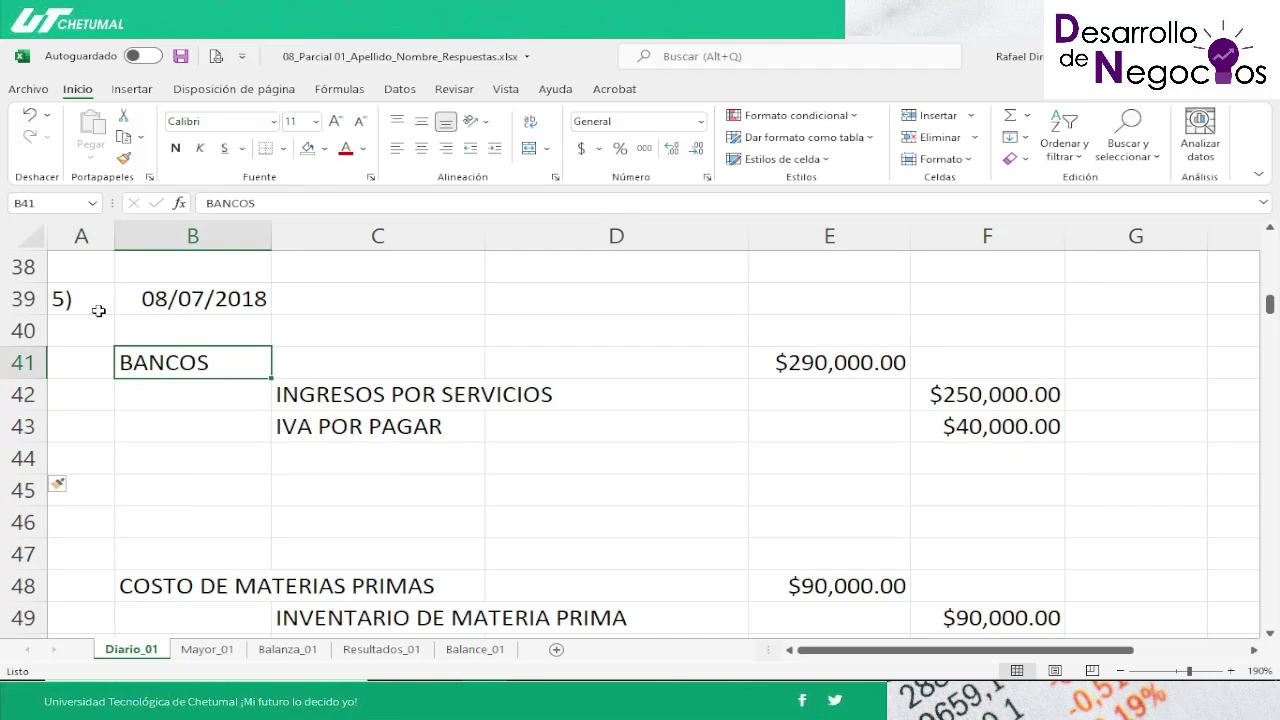
pyautogui.write('CLIENTE')
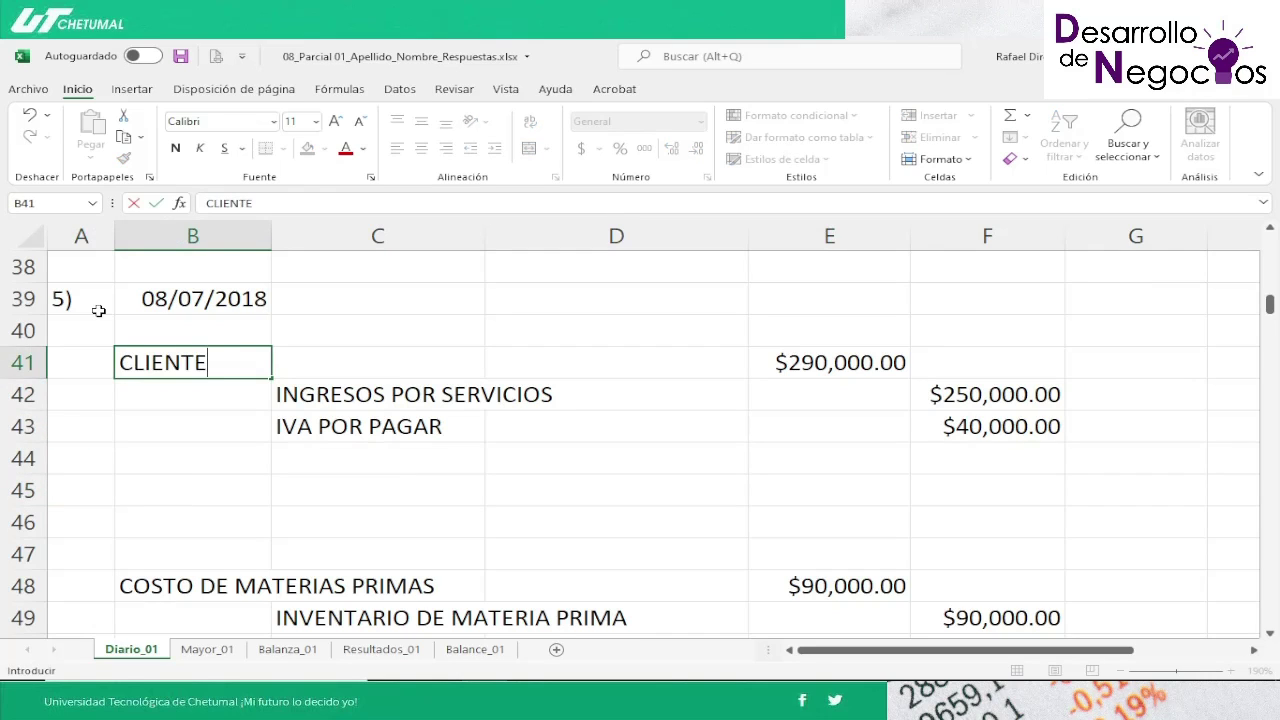
pyautogui.write('S')
pyautogui.press('Tab')
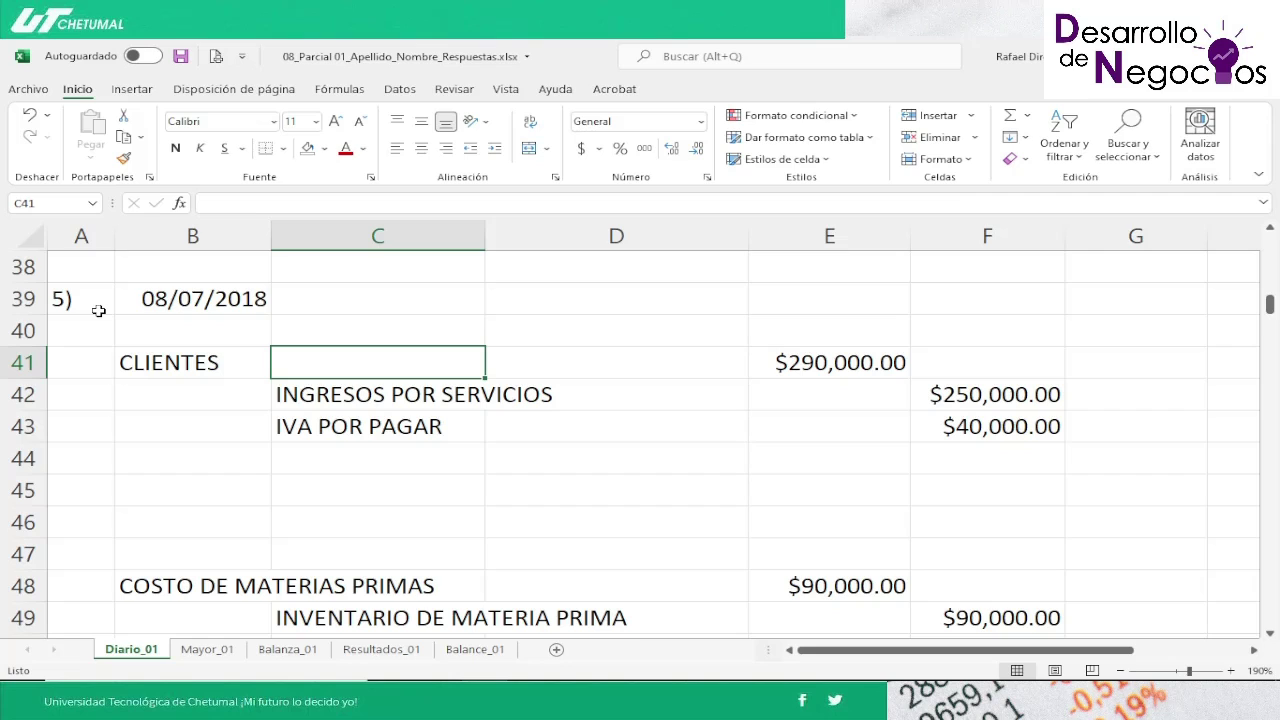
# Step: Check the formulas behind entry 5's CLIENTES charge (E41) and IVA POR PAGAR credit (F43)
pyautogui.press('Right')
pyautogui.press('Right')
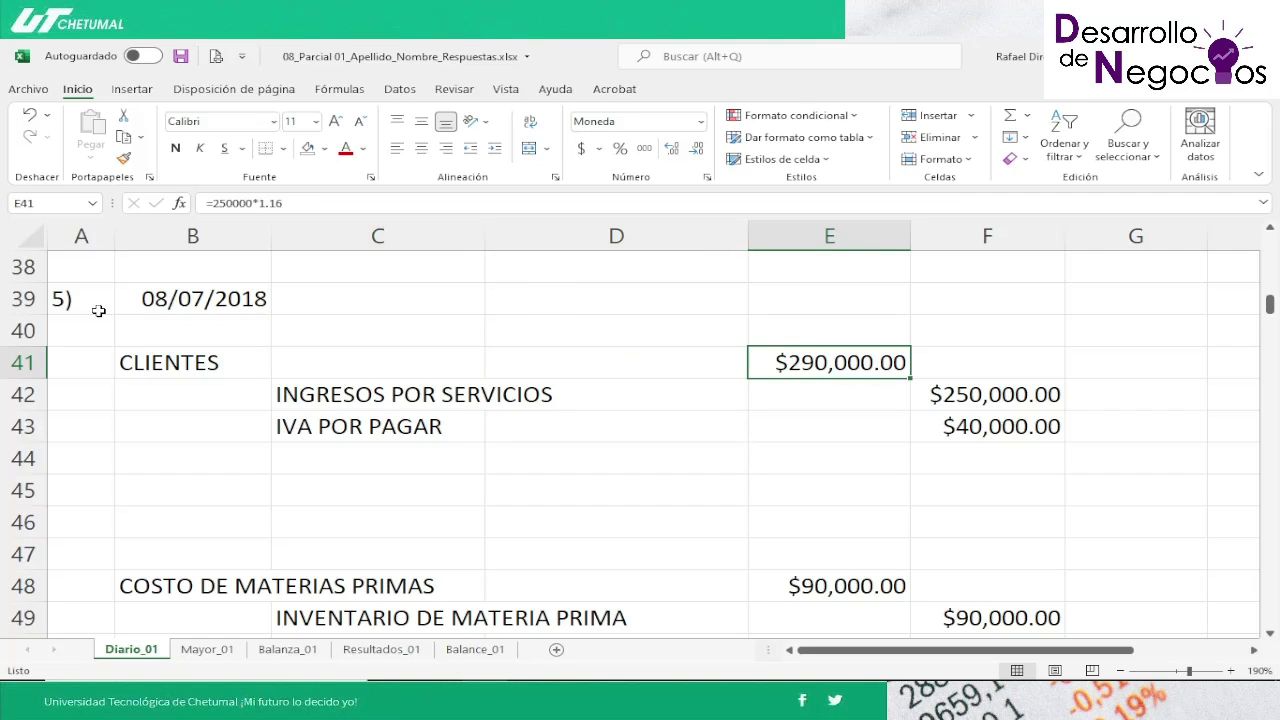
pyautogui.press('F2')
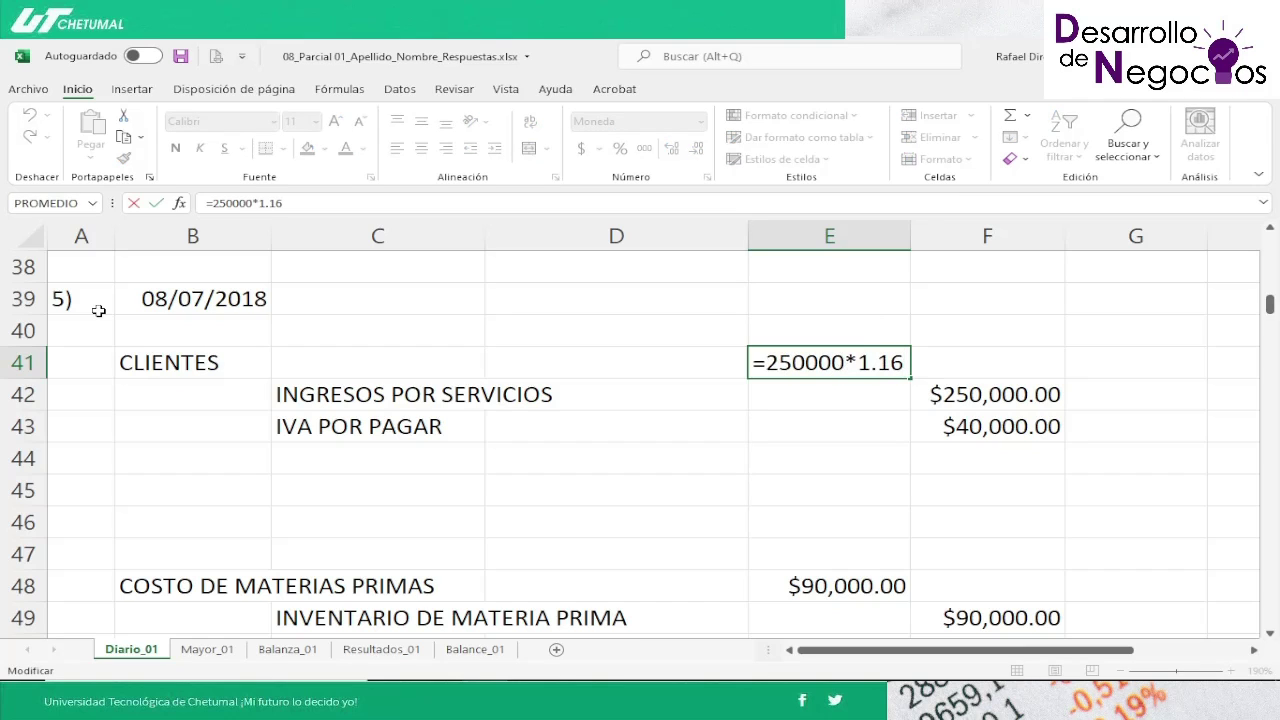
pyautogui.press('Return')
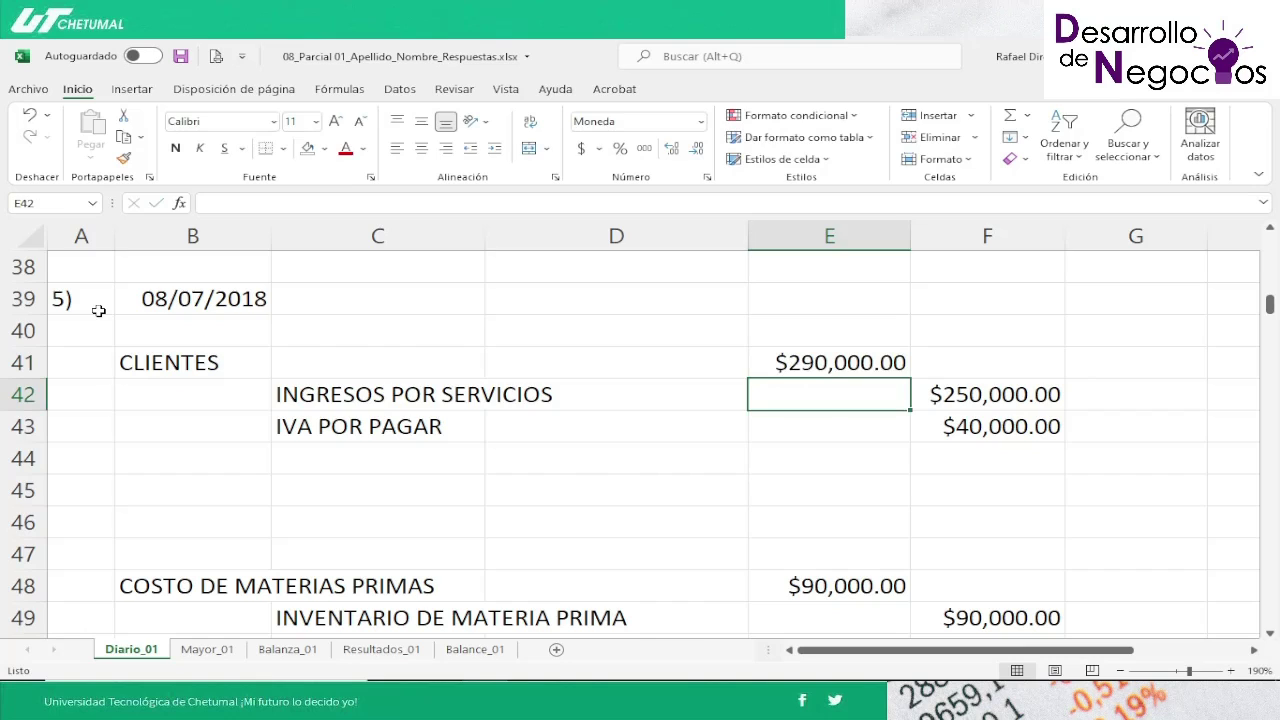
pyautogui.press('Left')
pyautogui.press('Left')
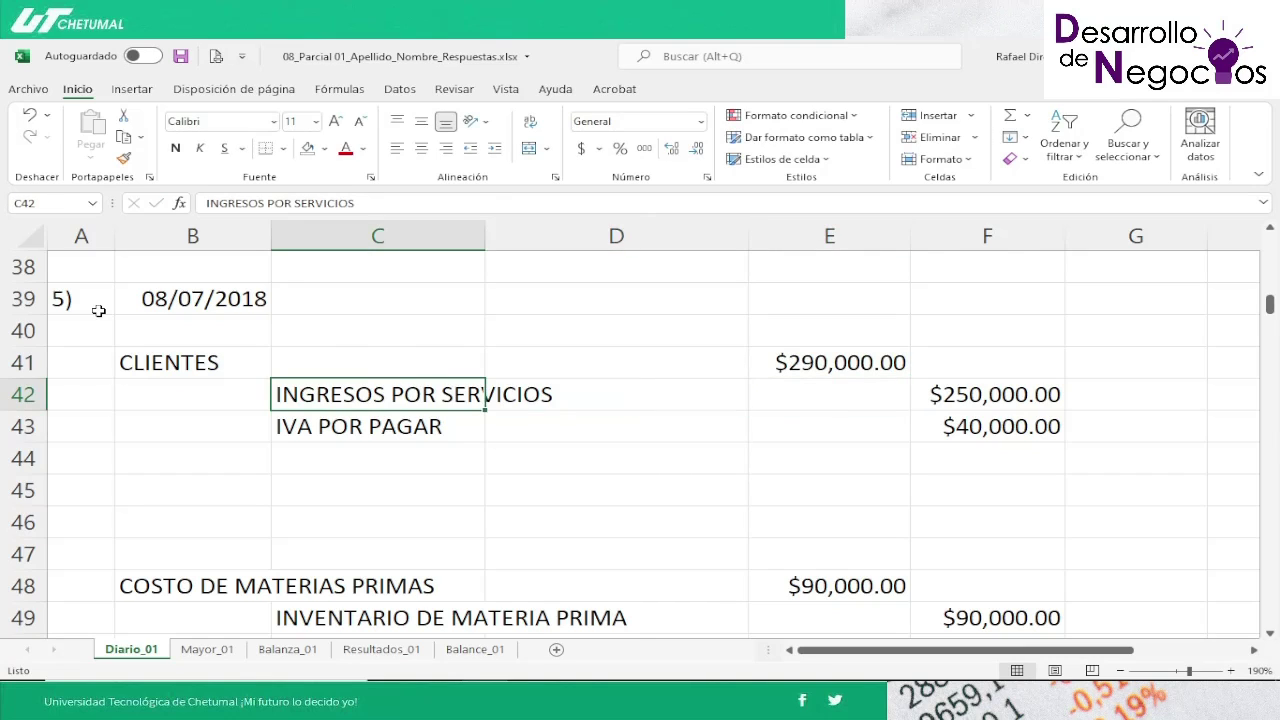
pyautogui.press('Right')
pyautogui.press('Right')
pyautogui.press('Right')
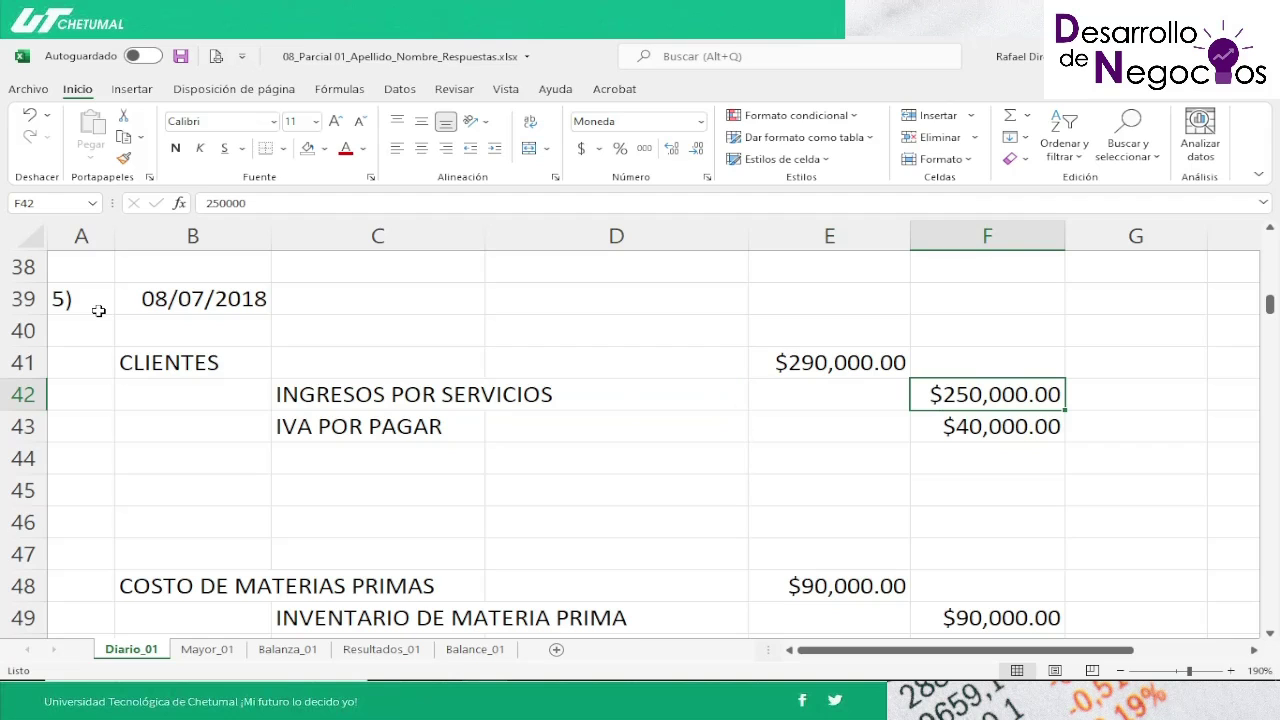
pyautogui.press('Down')
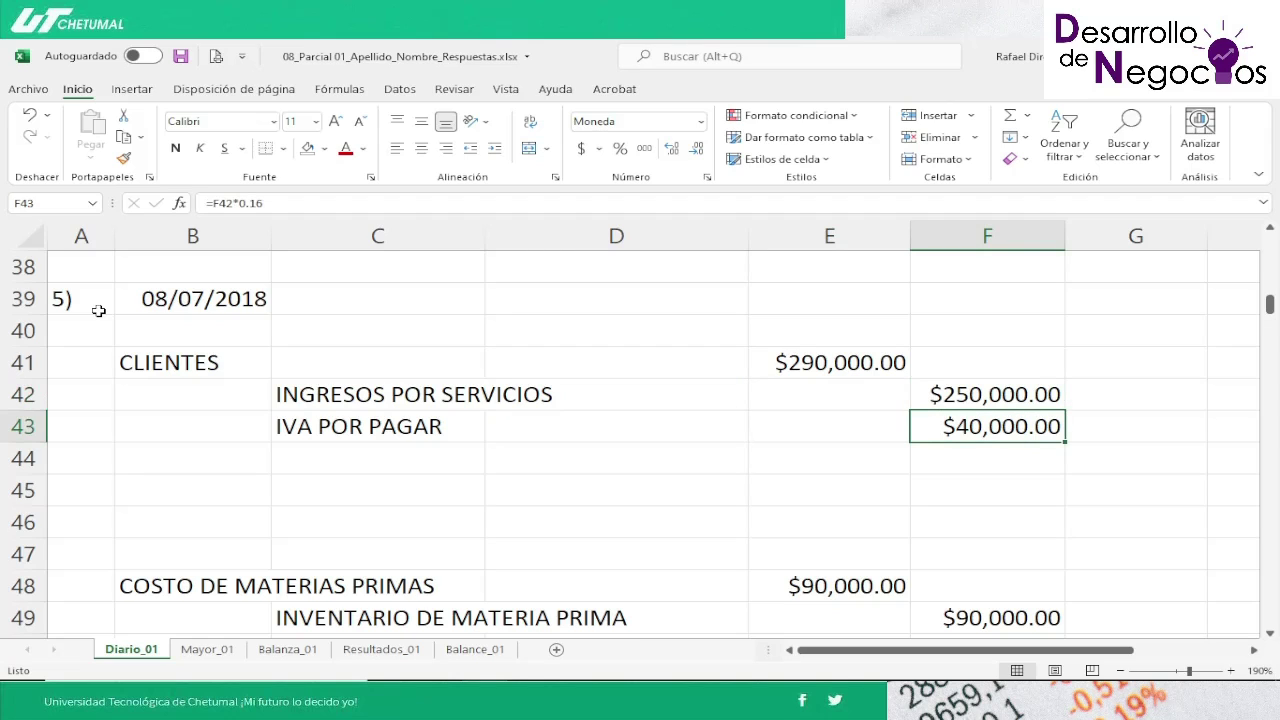
pyautogui.press('F2')
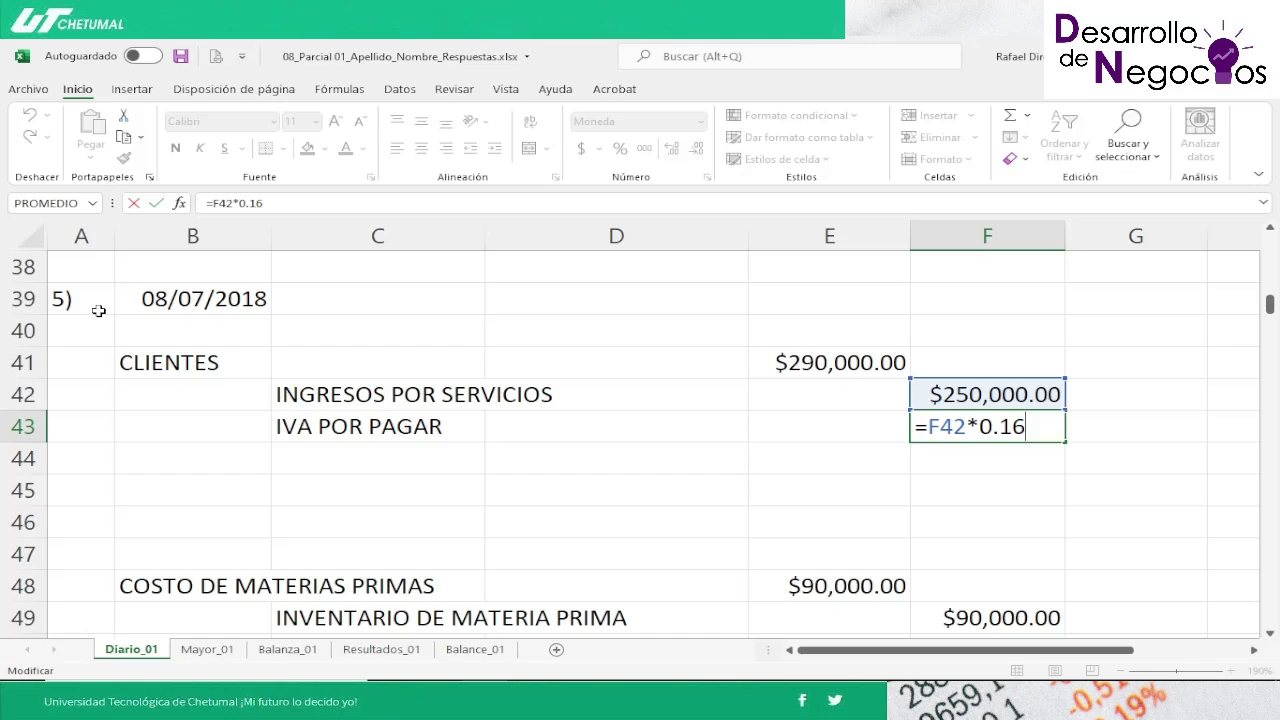
pyautogui.press('Return')
# Step: Enter BANCOS as the charged account in B45, below entry 5's IVA POR PAGAR line
pyautogui.press('Return')
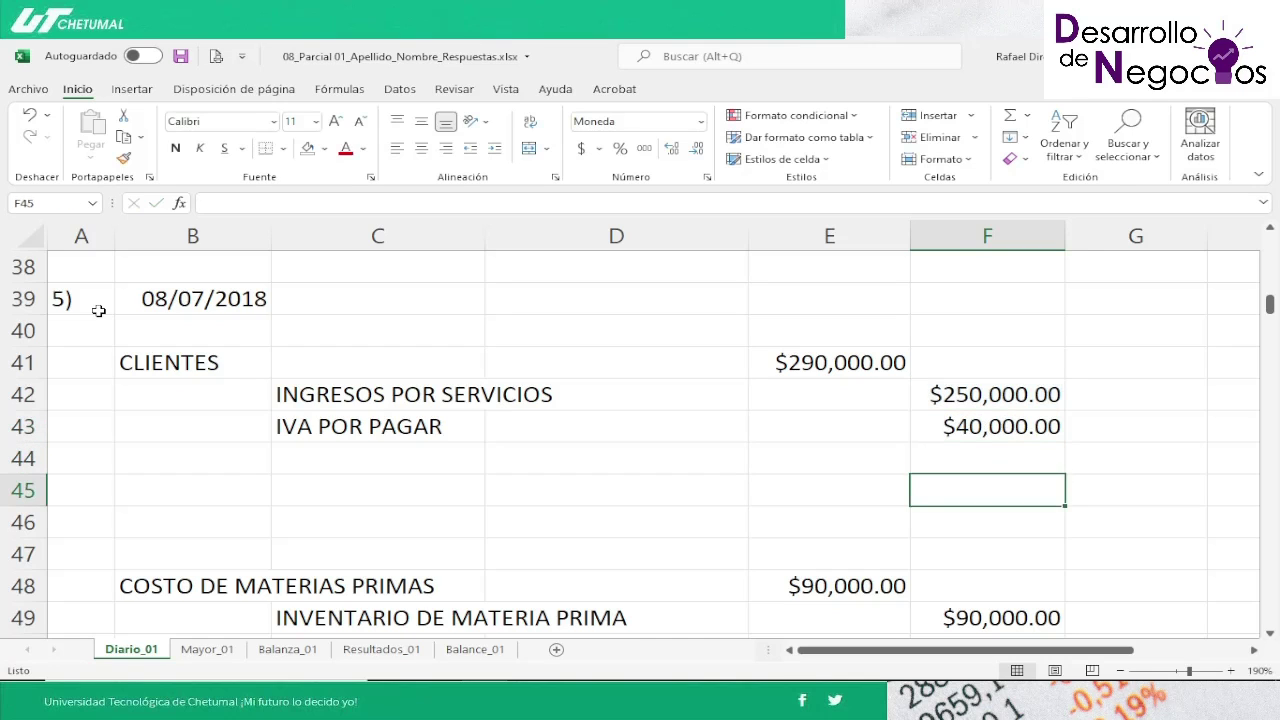
pyautogui.press('Left')
pyautogui.press('Left')
pyautogui.press('Left')
pyautogui.press('Left')
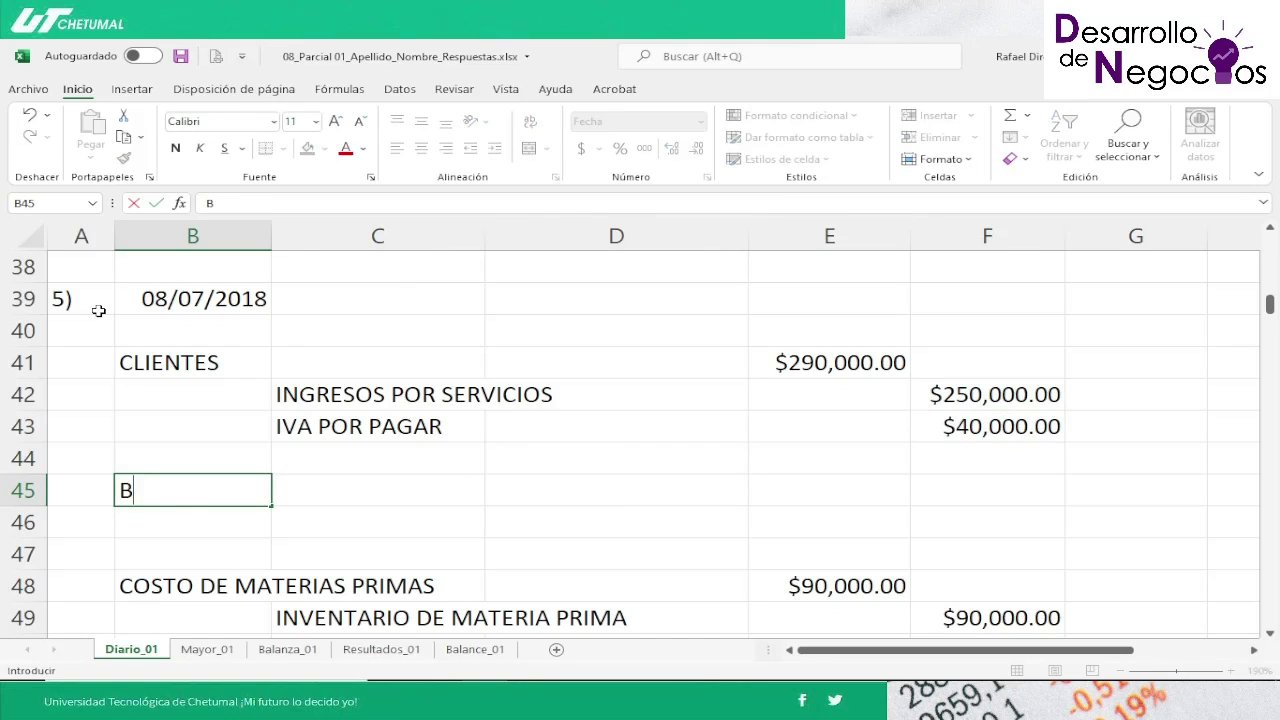
pyautogui.write('BANCOS')
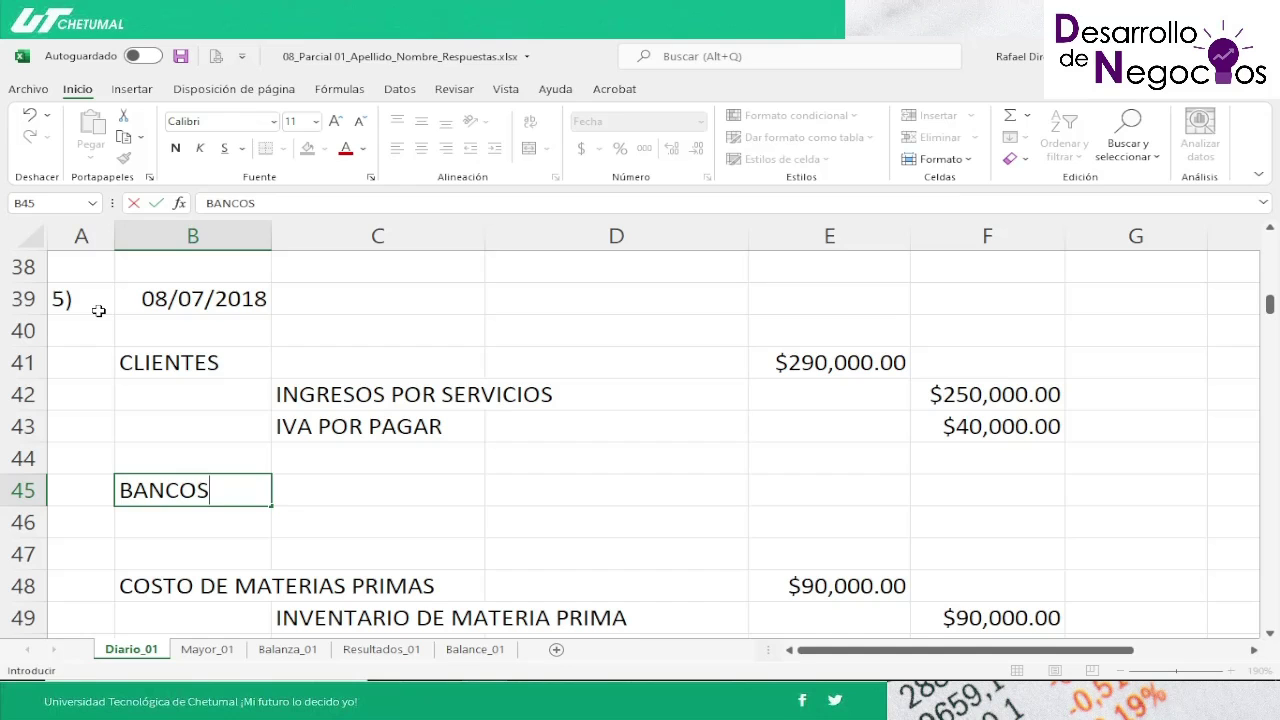
# Step: Link the BANCOS charge in E45 to the CLIENTES charge with the formula =E41
pyautogui.press('Right')
pyautogui.press('Right')
pyautogui.press('Right')
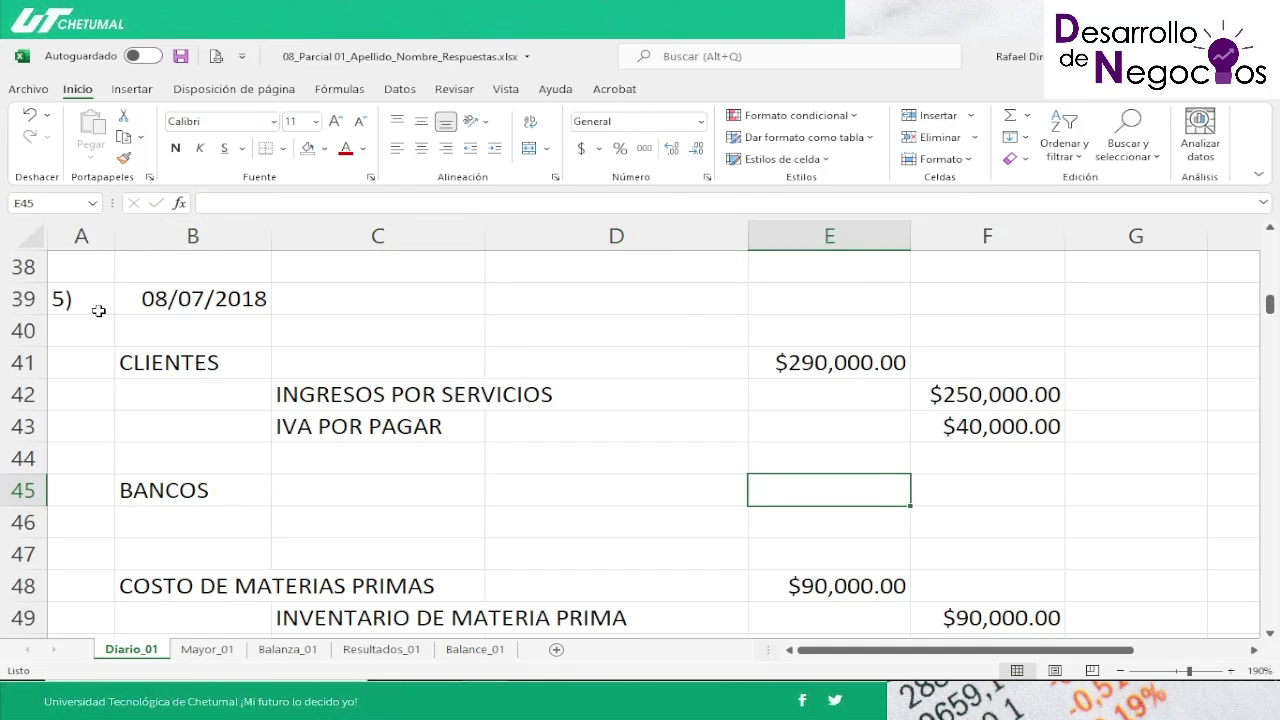
pyautogui.write('=')
pyautogui.press('Up')
pyautogui.press('Up')
pyautogui.press('Up')
pyautogui.press('Up')
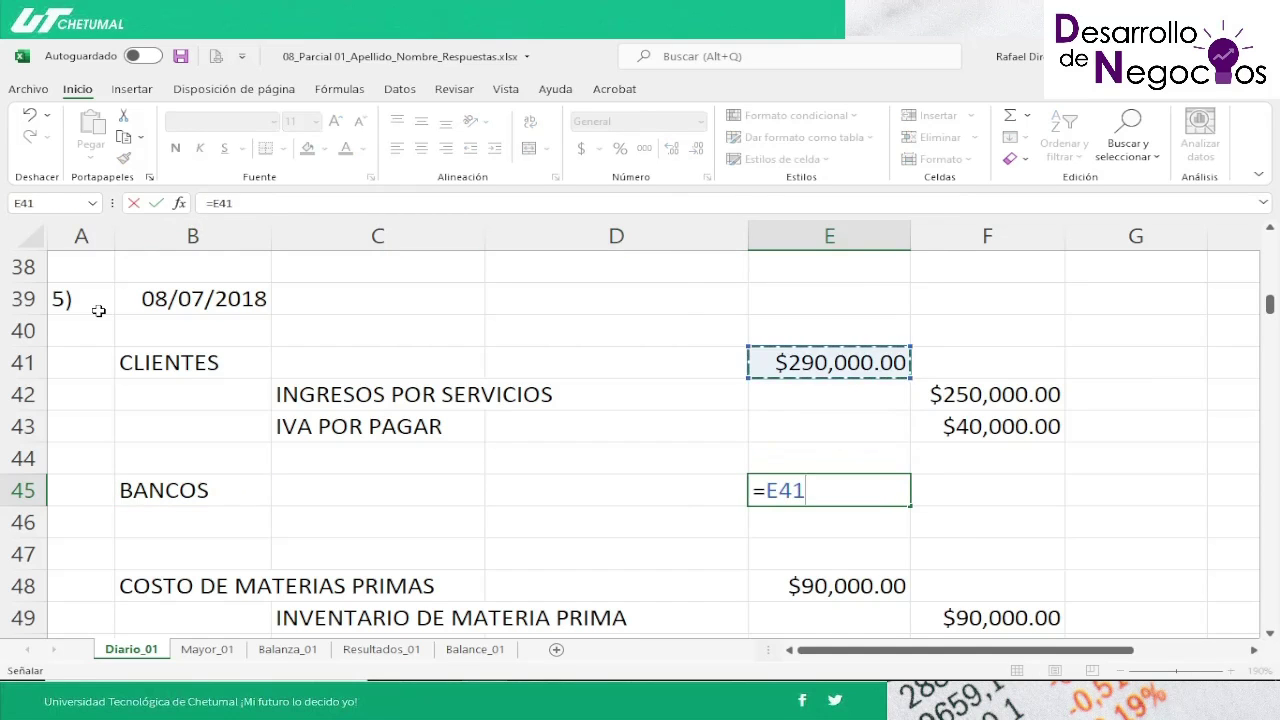
pyautogui.press('Return')
# Step: Enter CLIENTES as the credited account in C46 and set its credit in F46 to =E45
pyautogui.press('Left')
pyautogui.press('Left')
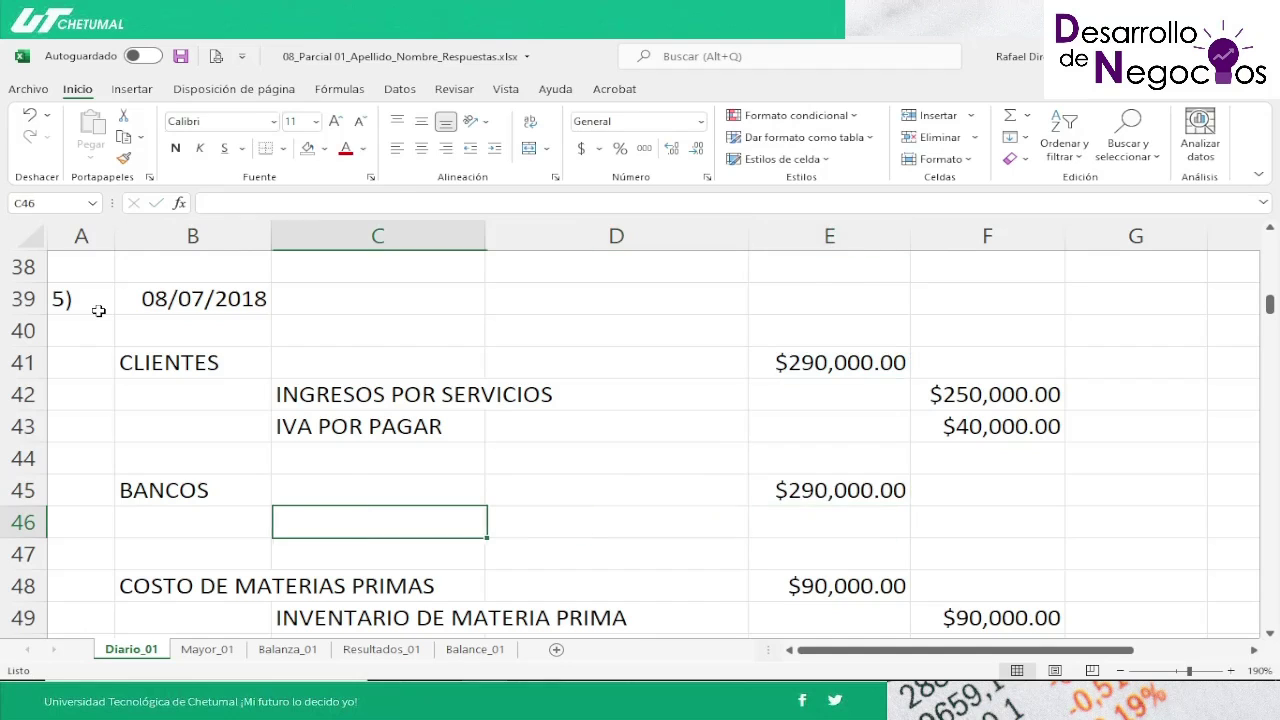
pyautogui.write('CLIENTES')
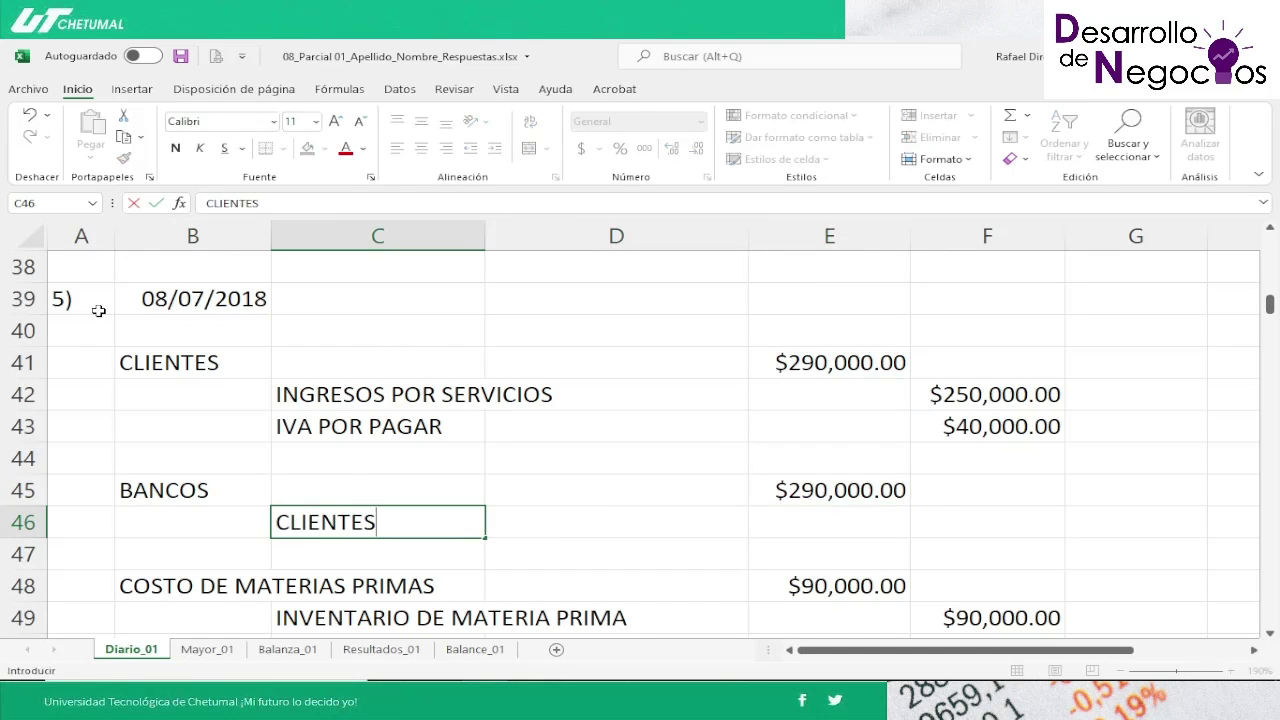
pyautogui.press('Right')
pyautogui.press('Right')
pyautogui.press('Right')
pyautogui.write('=')
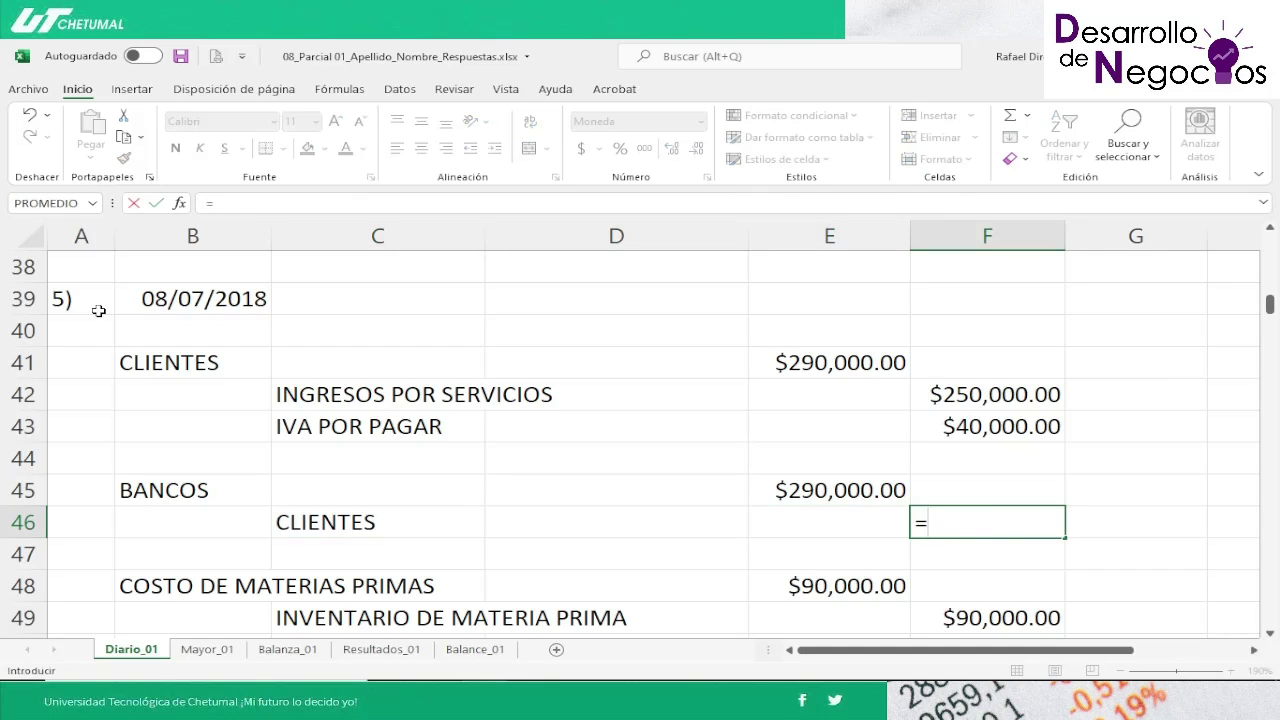
pyautogui.press('Left')
pyautogui.press('Up')
pyautogui.press('Return')
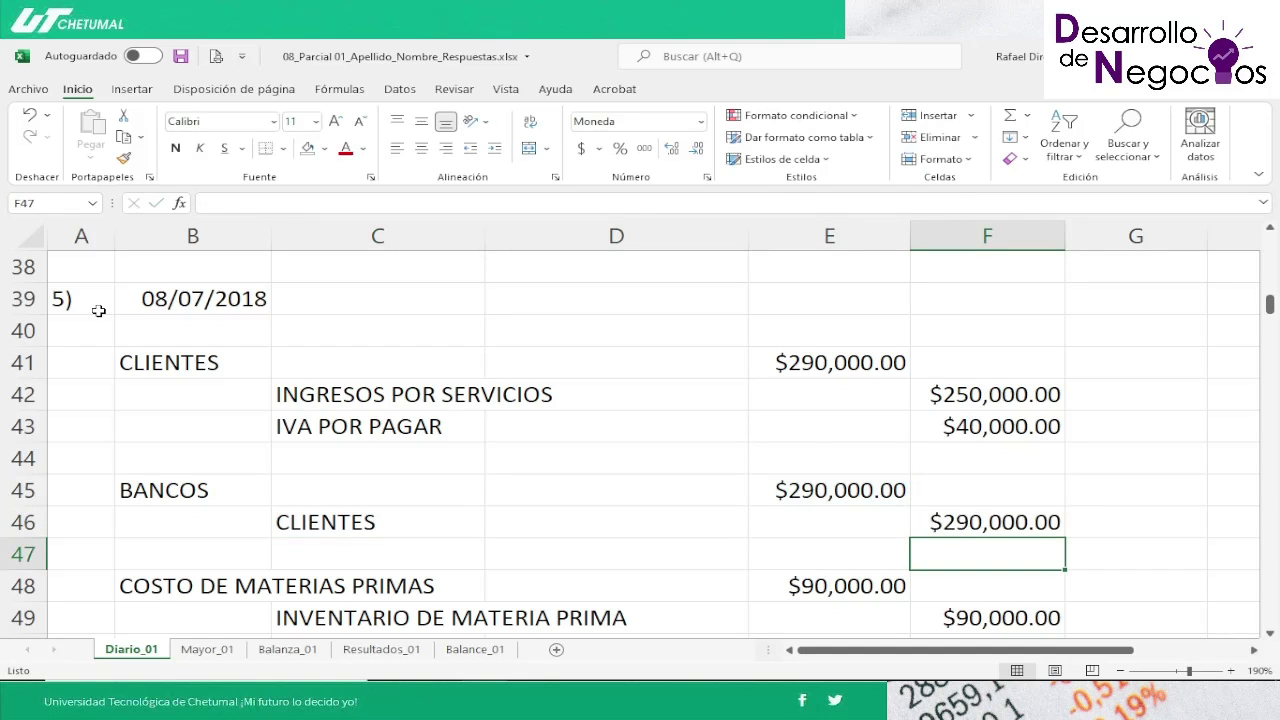
# Step: Review entry 5's credit amounts and check the formula behind the CLIENTES charge in E41
pyautogui.press('Down')
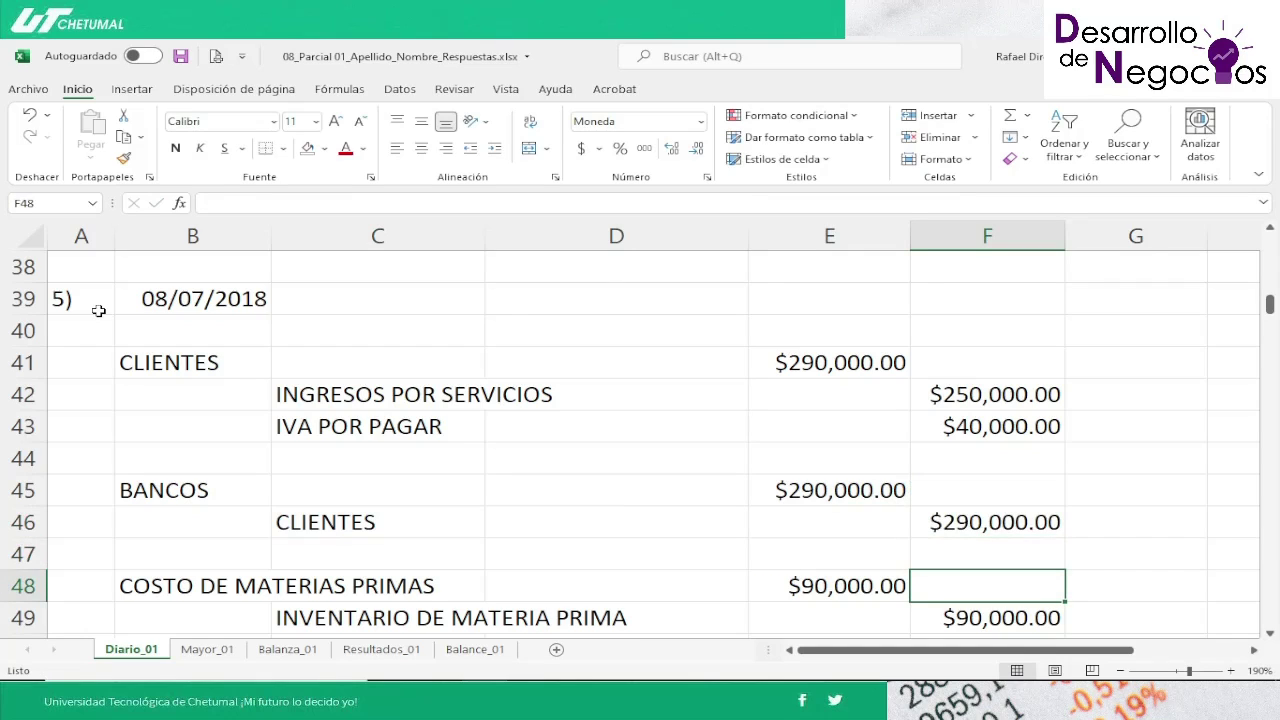
pyautogui.press('Up')
pyautogui.press('Up')
pyautogui.press('Up')
pyautogui.press('Up')
pyautogui.press('Up')
pyautogui.press('Up')
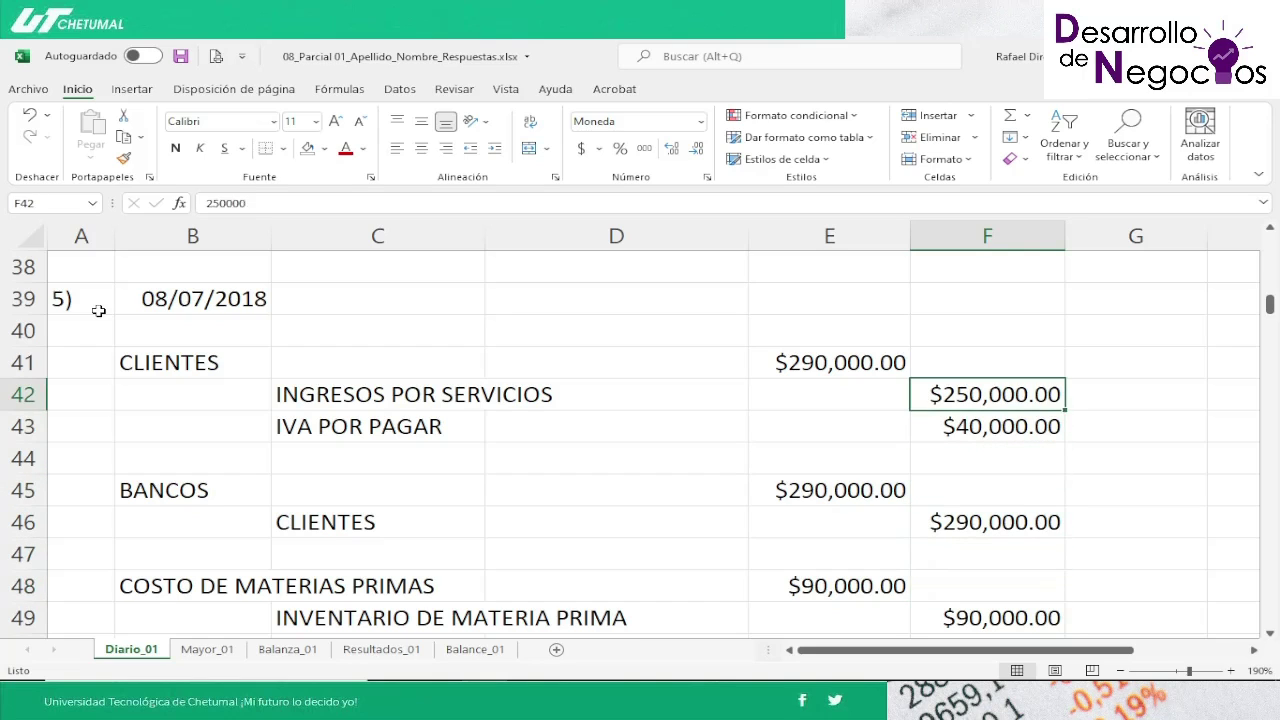
pyautogui.press('Left')
pyautogui.press('Up')
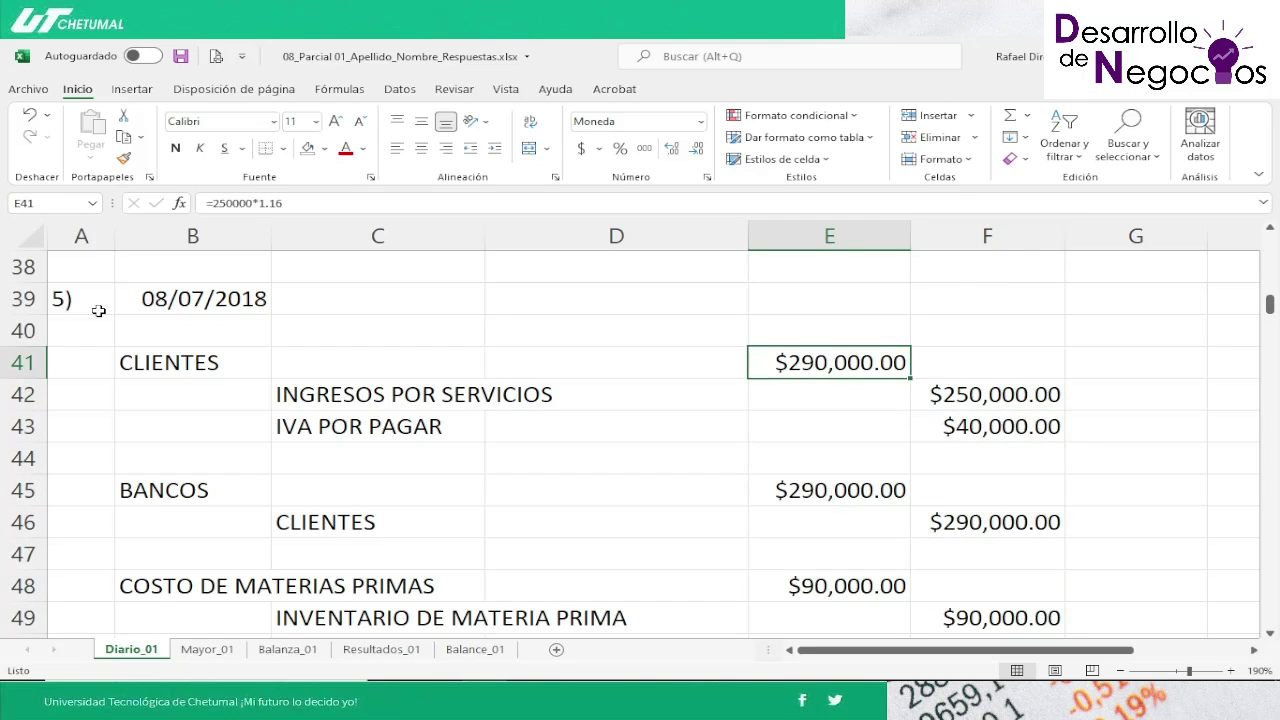
pyautogui.press('F2')
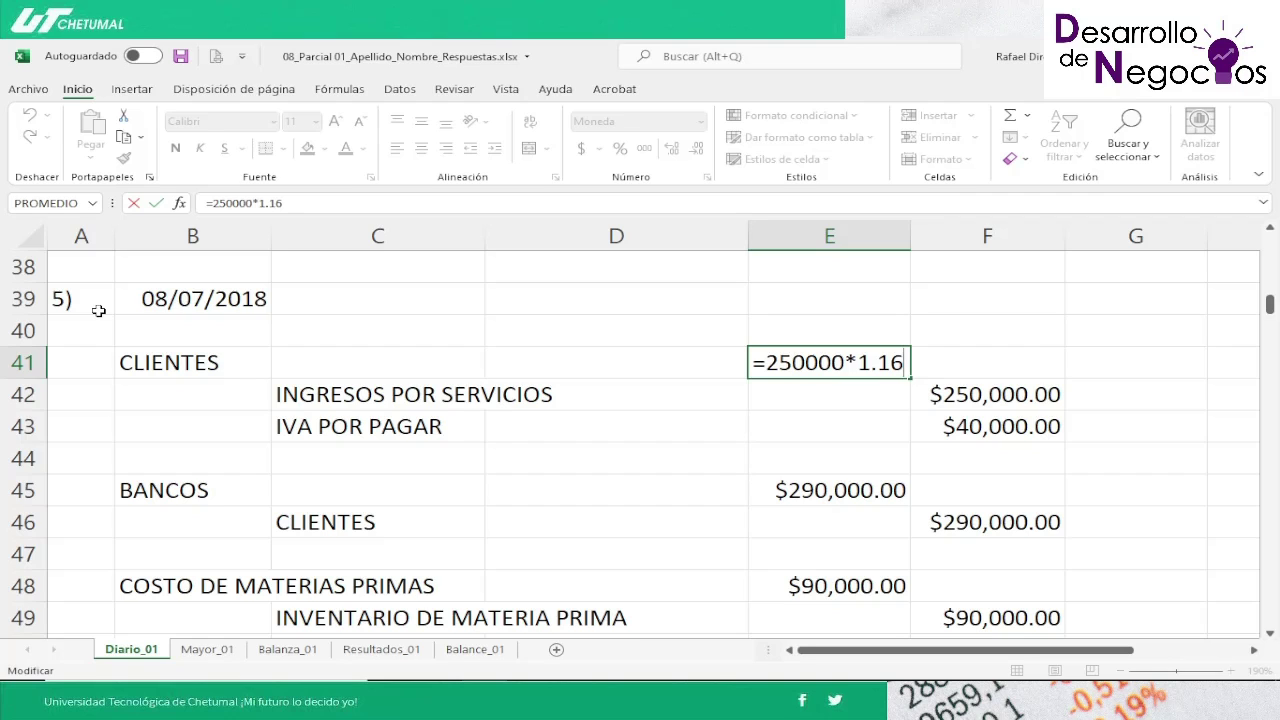
pyautogui.press('Return')
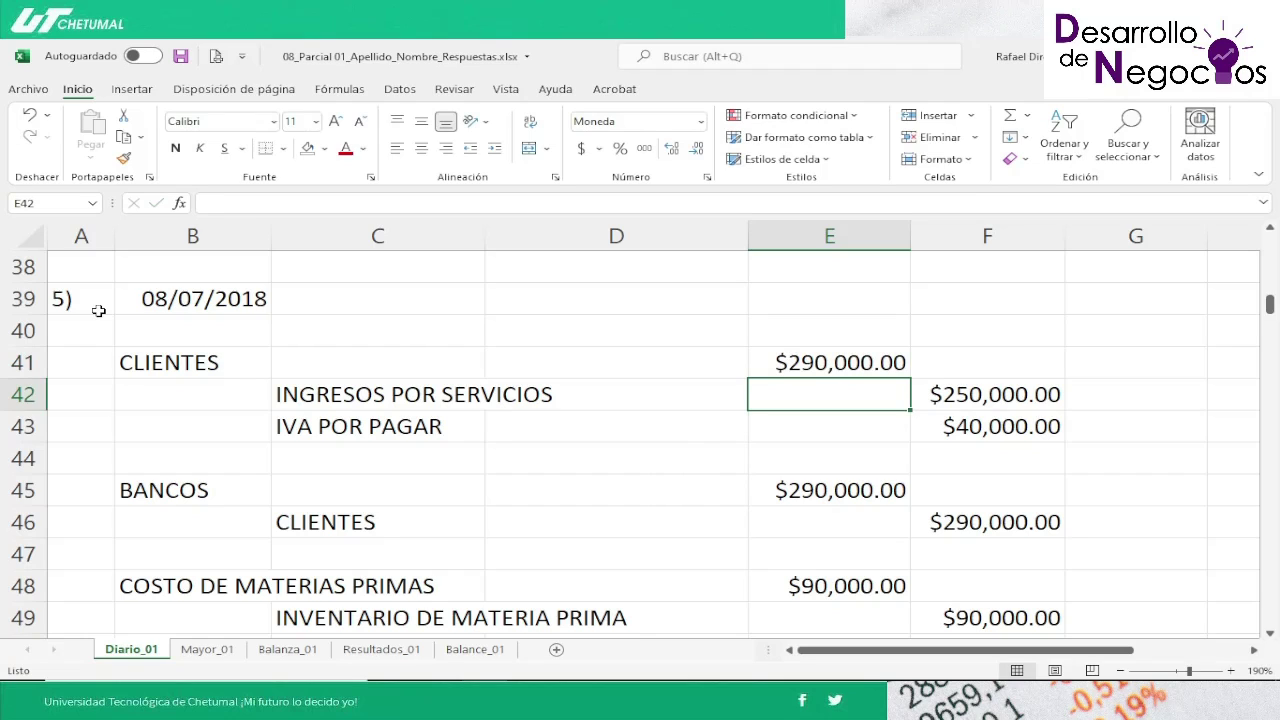
# Step: Examine the collection posting in rows 45 and 46, from the BANCOS charge to the credited CLIENTES account
pyautogui.press('Down')
pyautogui.press('Down')
pyautogui.press('Down')
pyautogui.press('Down')
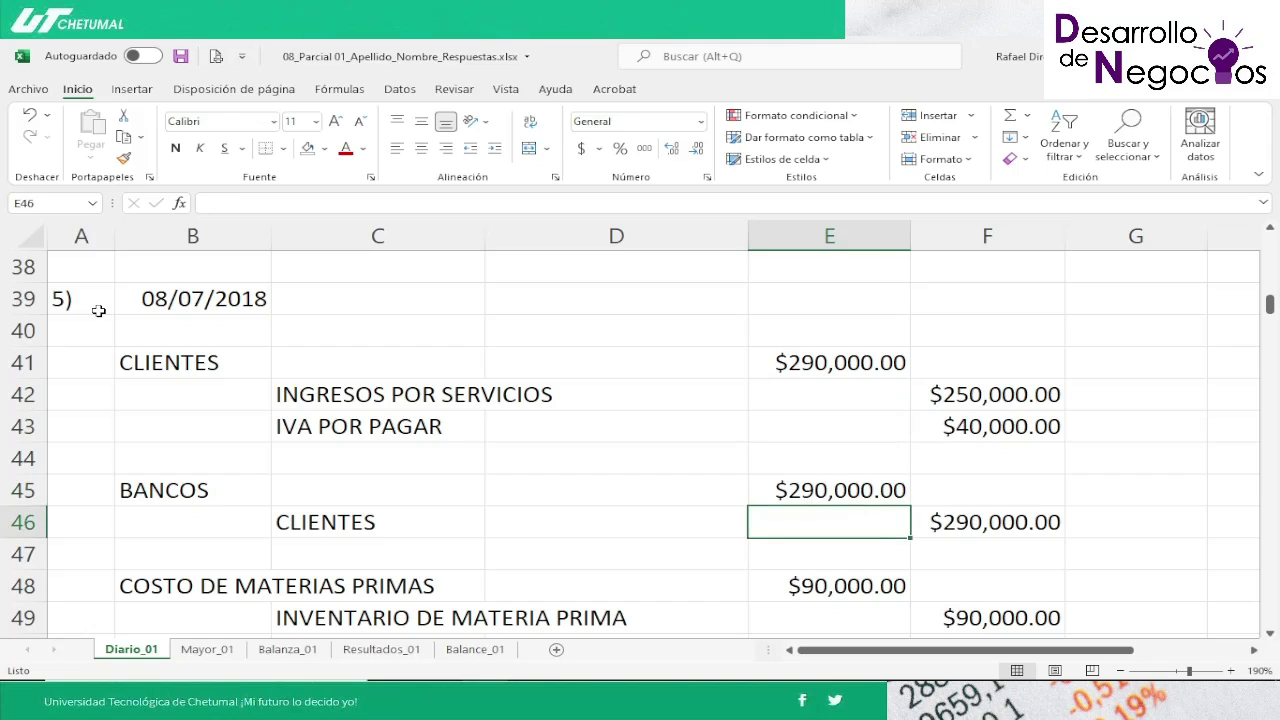
pyautogui.press('Right')
pyautogui.press('Up')
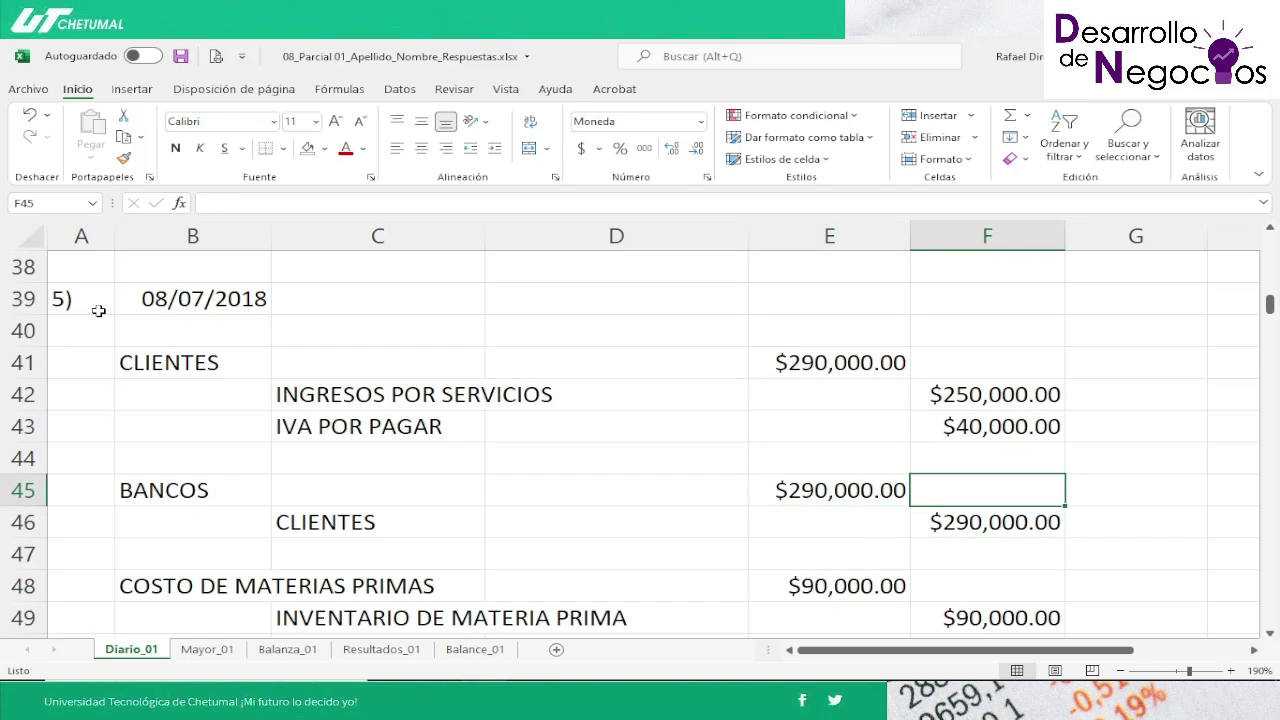
pyautogui.press('Left')
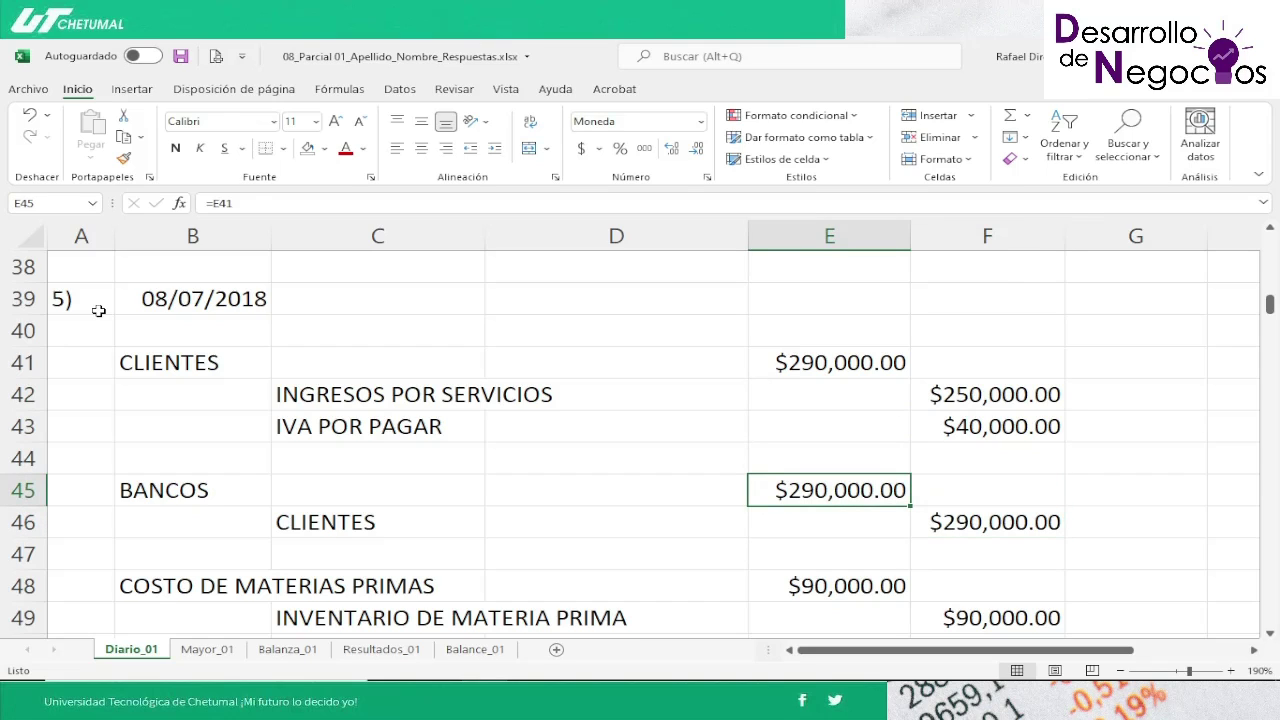
pyautogui.press('Down')
pyautogui.press('Left')
pyautogui.press('Left')
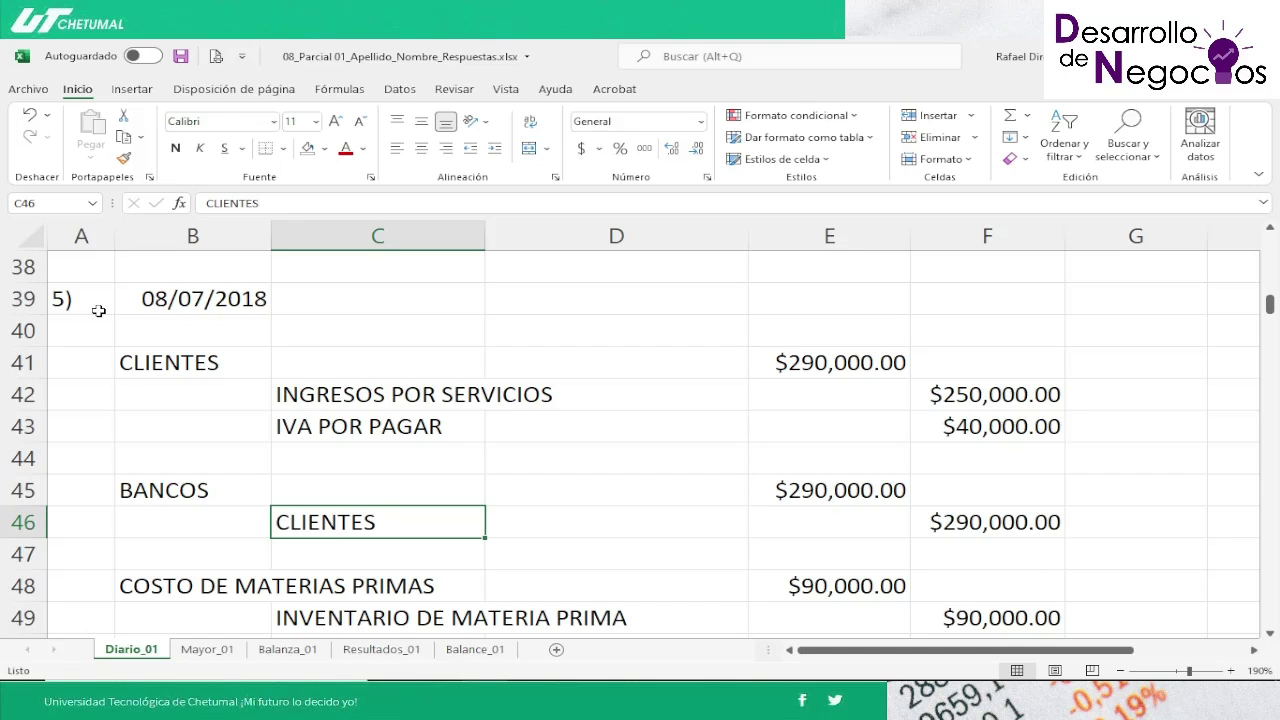
# Step: Trace entry 5's amounts through the formulas in E41, E45 and F46
pyautogui.press('Down')
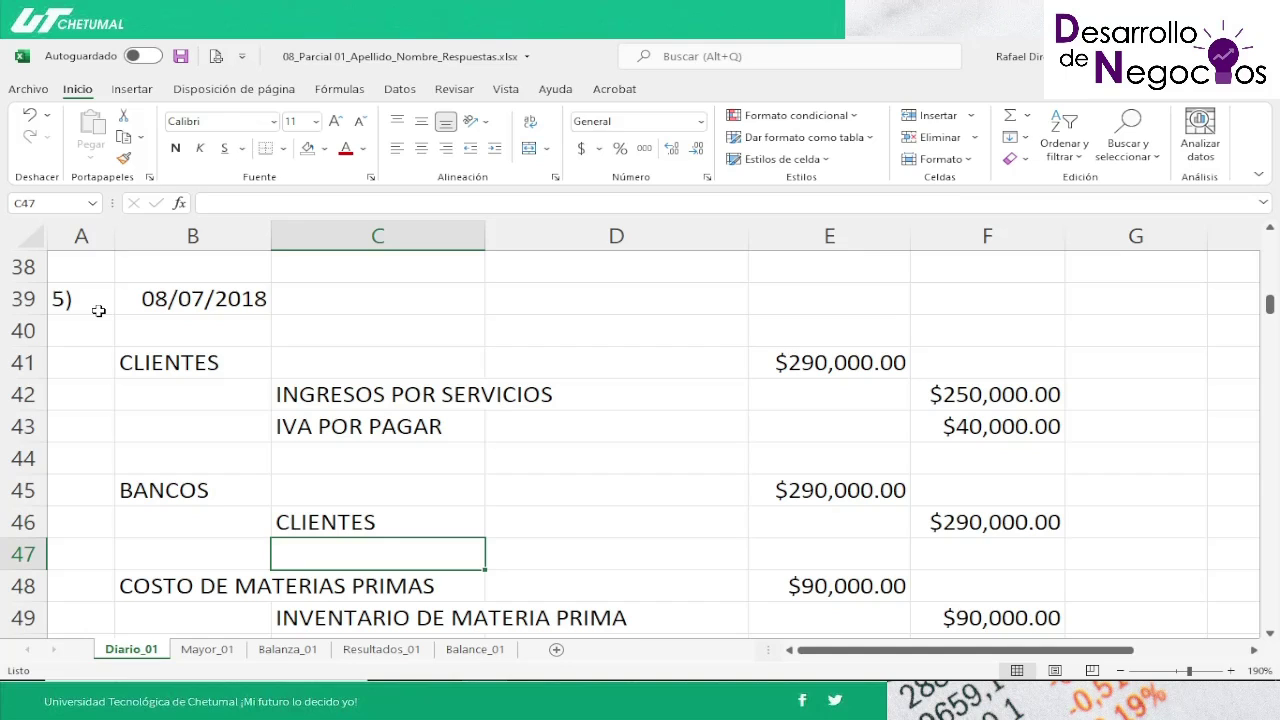
pyautogui.press('Up')
pyautogui.press('Up')
pyautogui.press('Up')
pyautogui.press('Up')
pyautogui.press('Up')
pyautogui.press('Up')
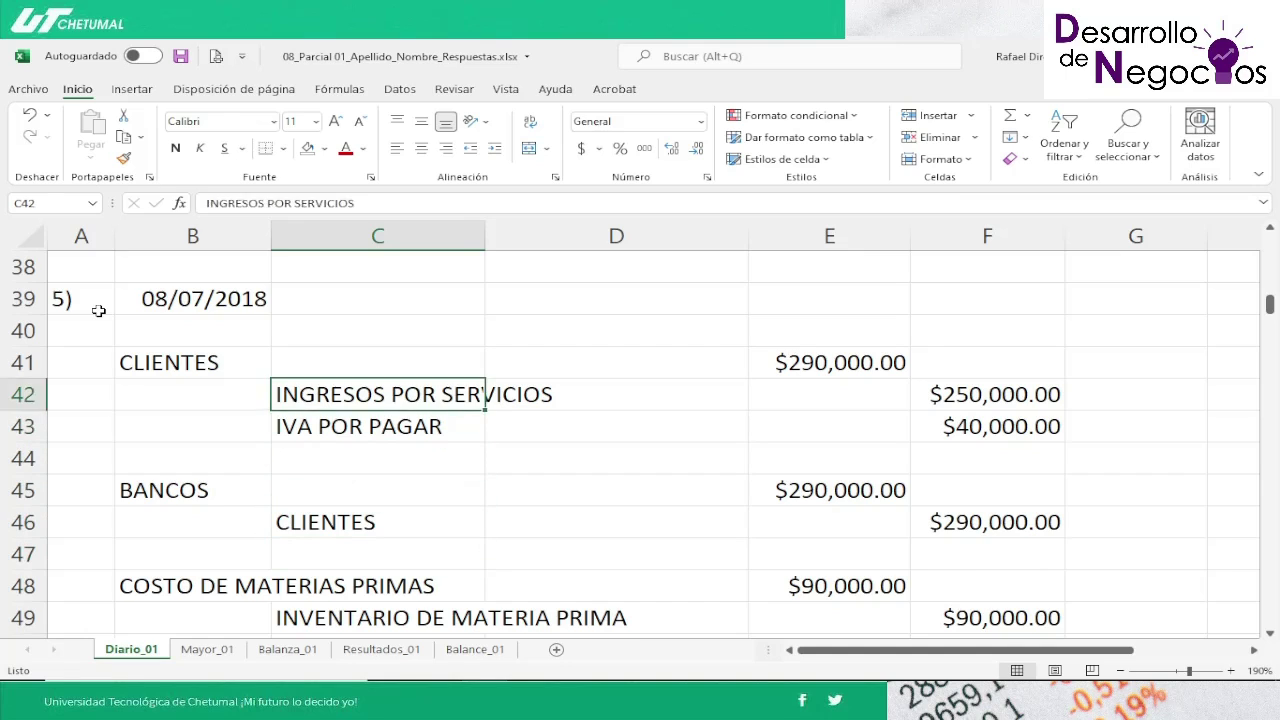
pyautogui.press('Right')
pyautogui.press('Right')
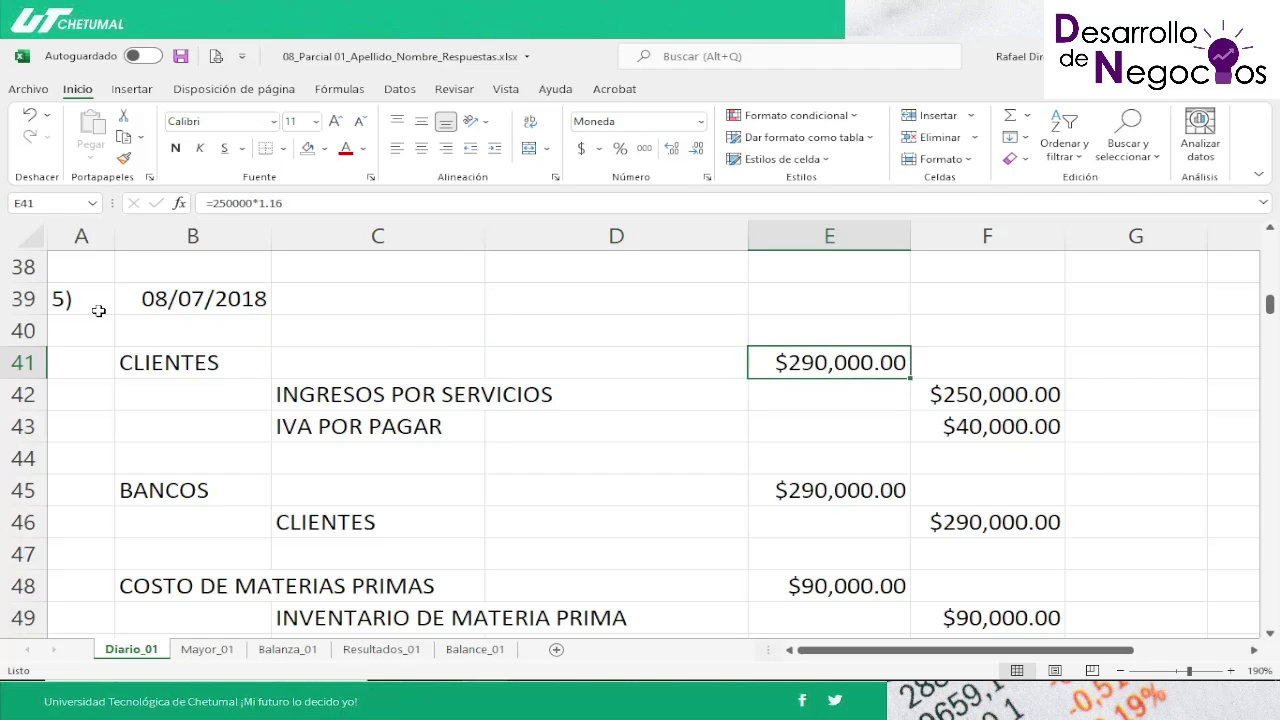
pyautogui.press('F2')
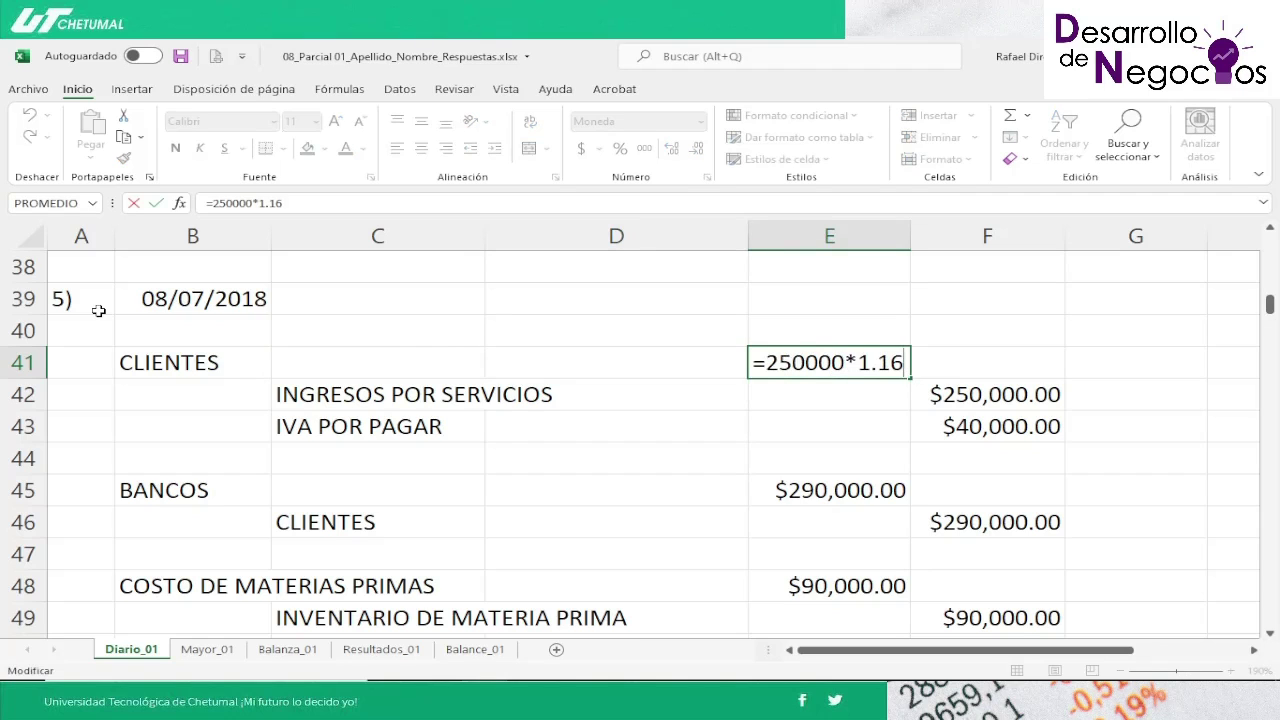
pyautogui.press('Return')
pyautogui.press('Down')
pyautogui.press('Down')
pyautogui.press('Down')
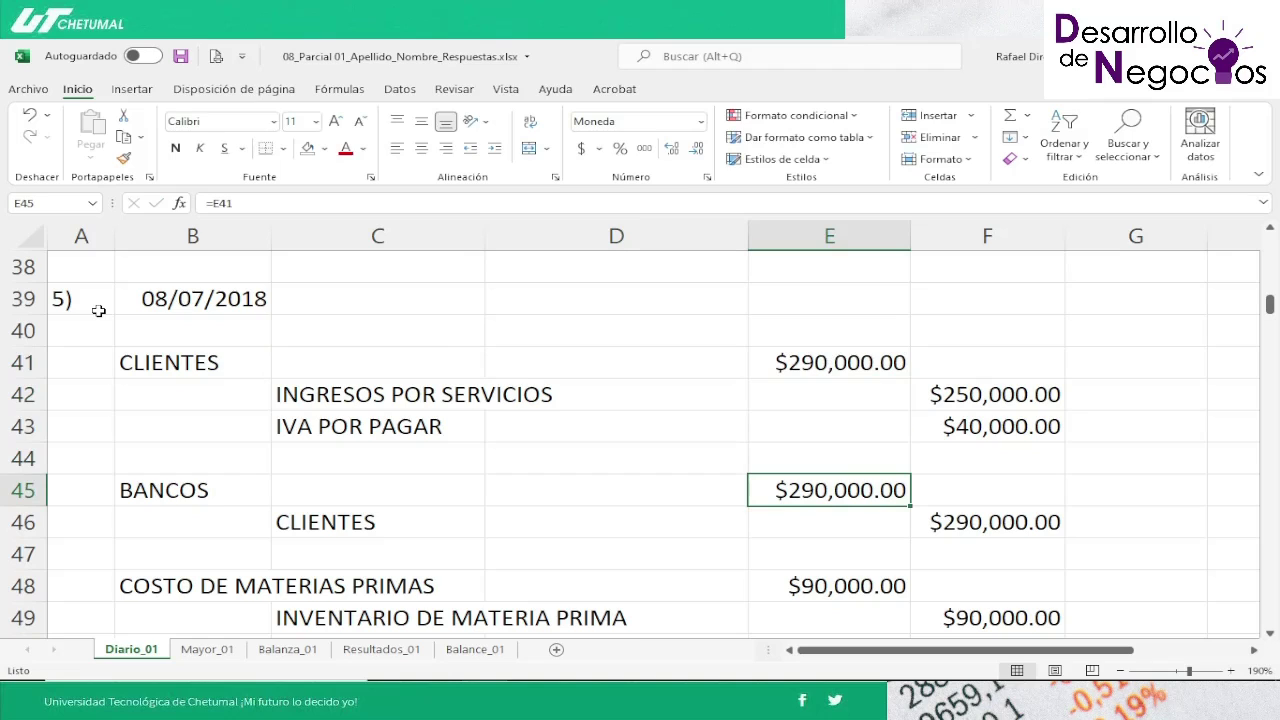
pyautogui.press('F2')
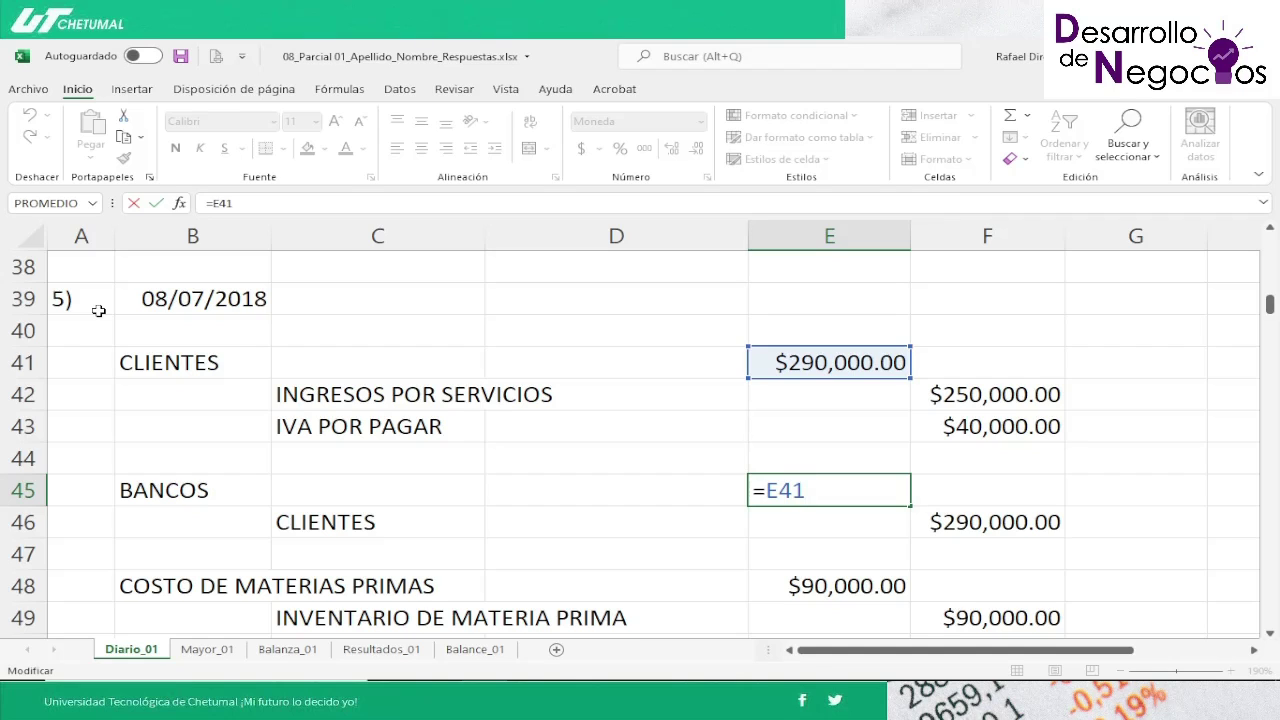
pyautogui.press('Return')
pyautogui.press('Right')
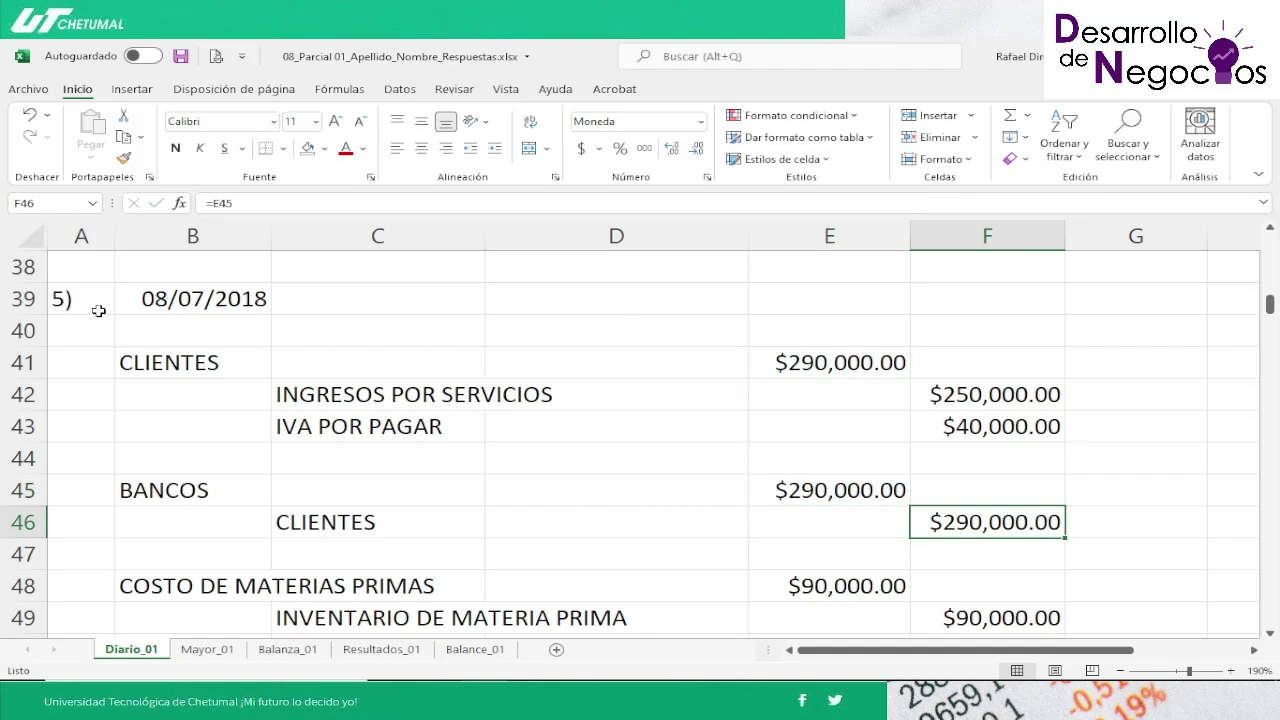
pyautogui.press('F2')
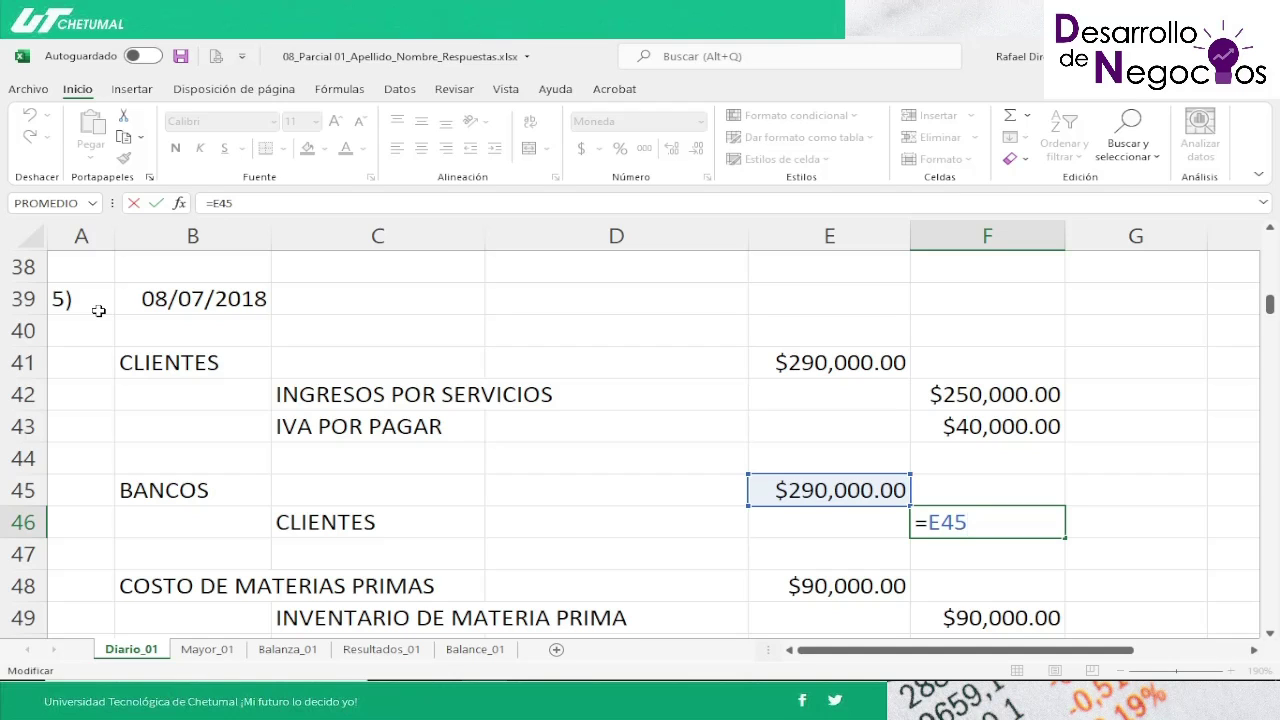
pyautogui.press('Return')
pyautogui.press('Up')
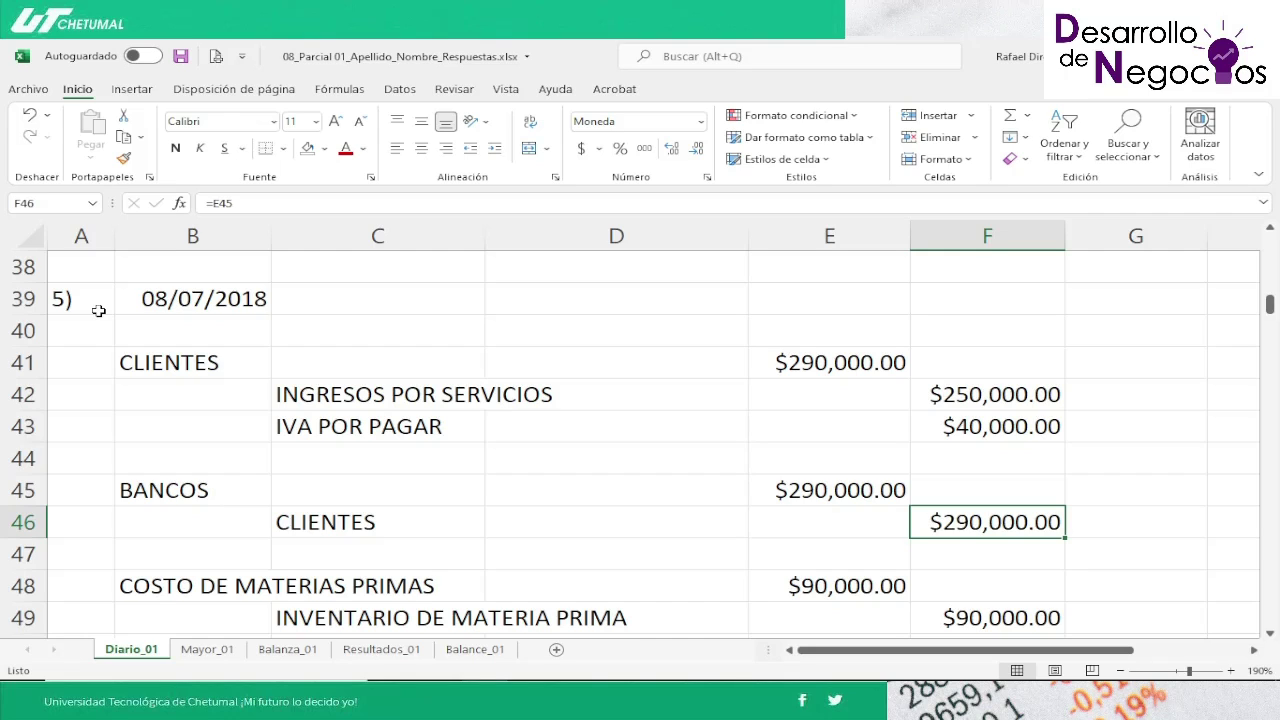
# Step: Switch to the Mayor_01 sheet and check the formula behind posting 8 in DEP ACUM DE MOB Y EQUIPO DE COCINA (G43)
pyautogui.click(218, 652)
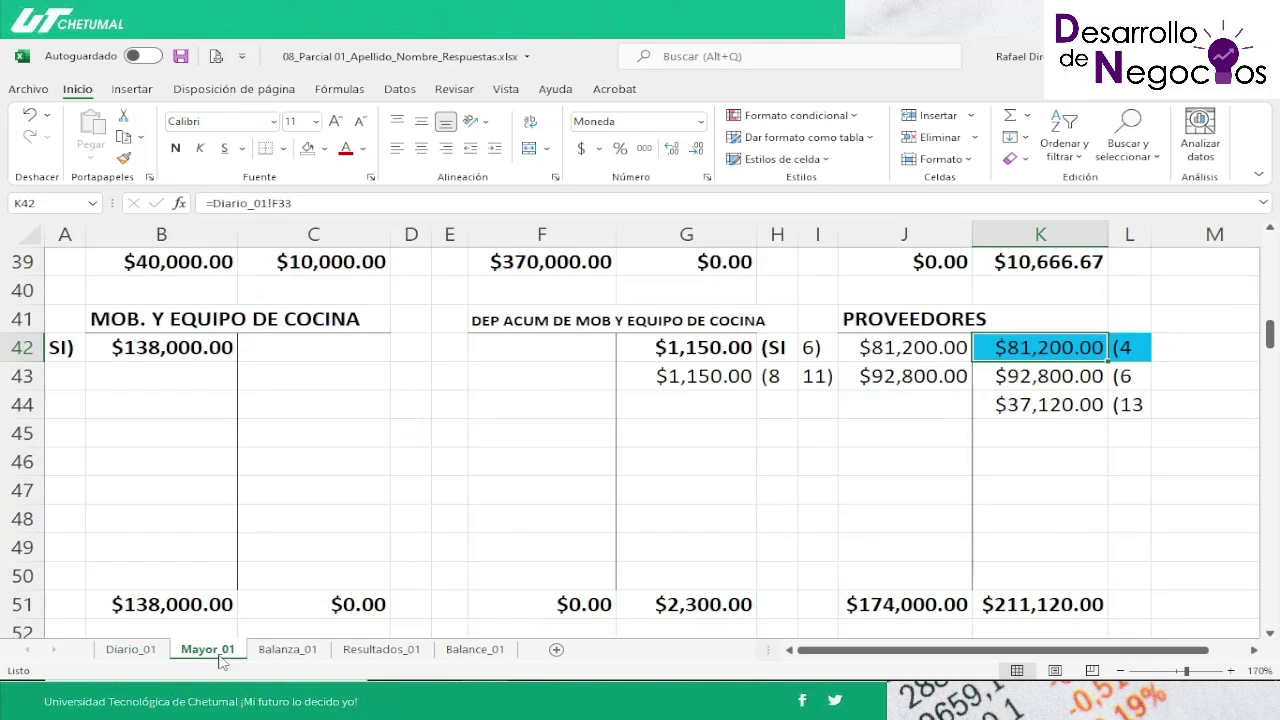
pyautogui.click(658, 377)
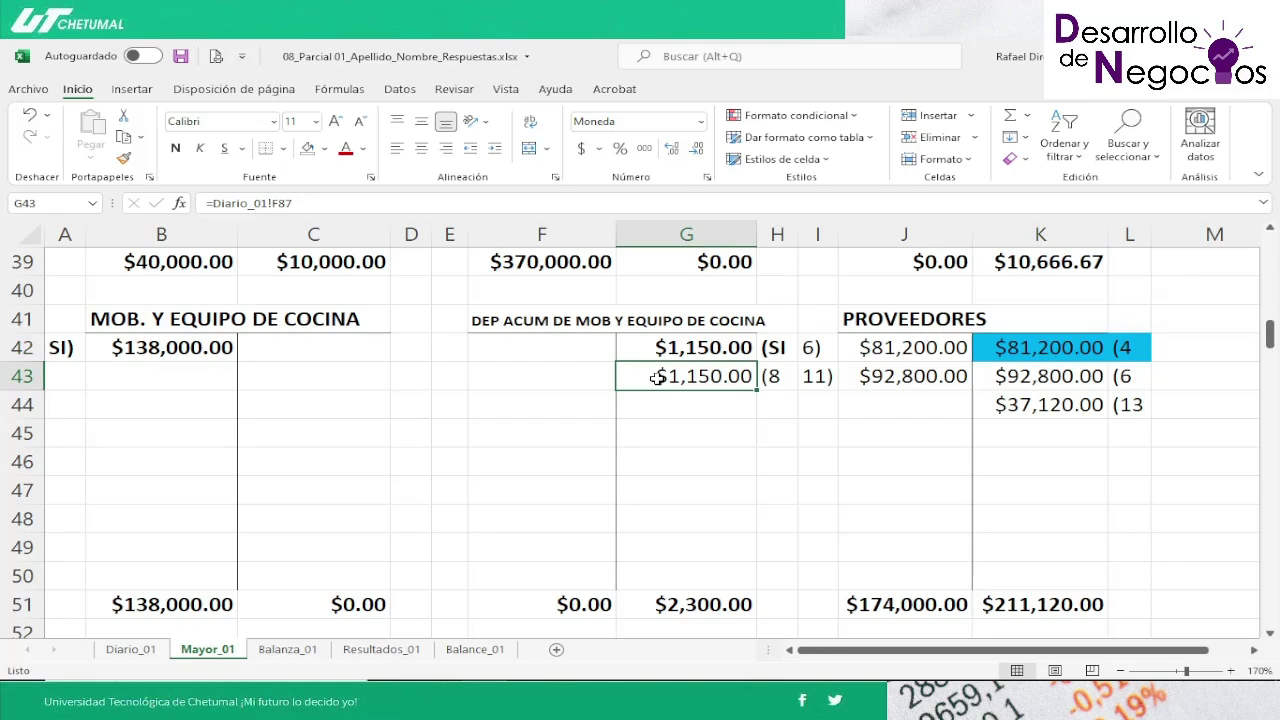
pyautogui.press('F2')
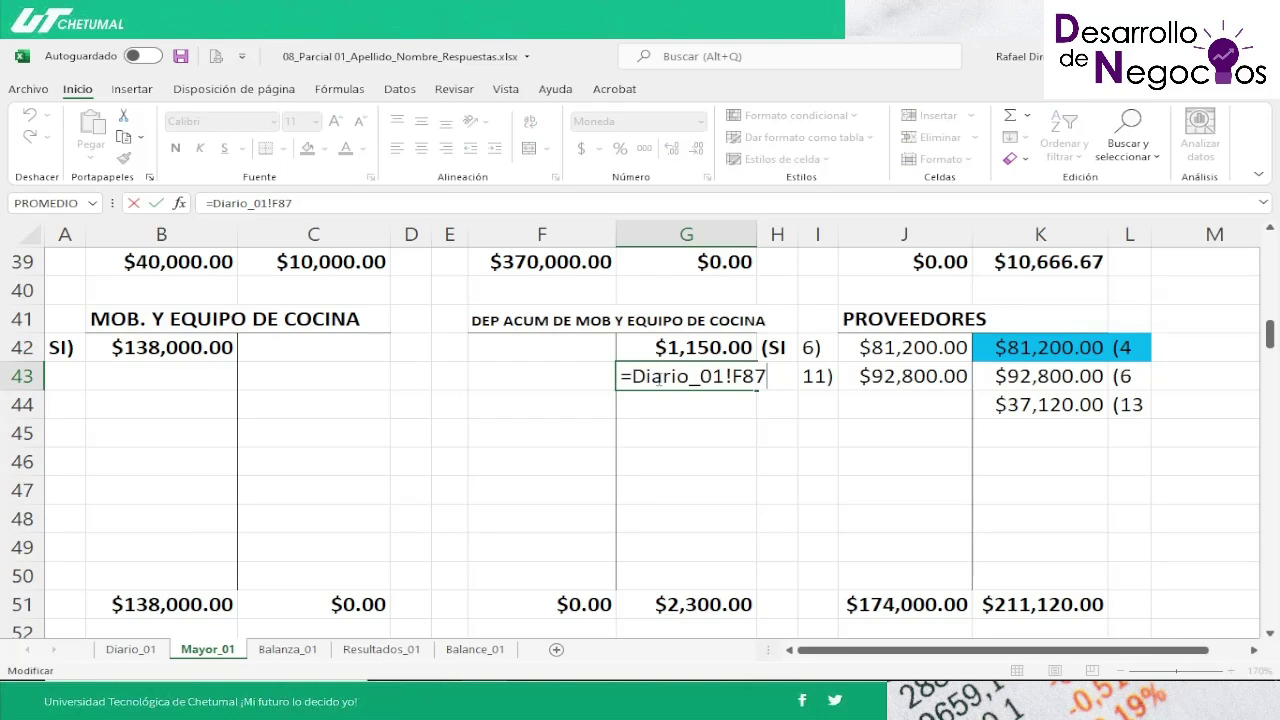
pyautogui.press('Return')
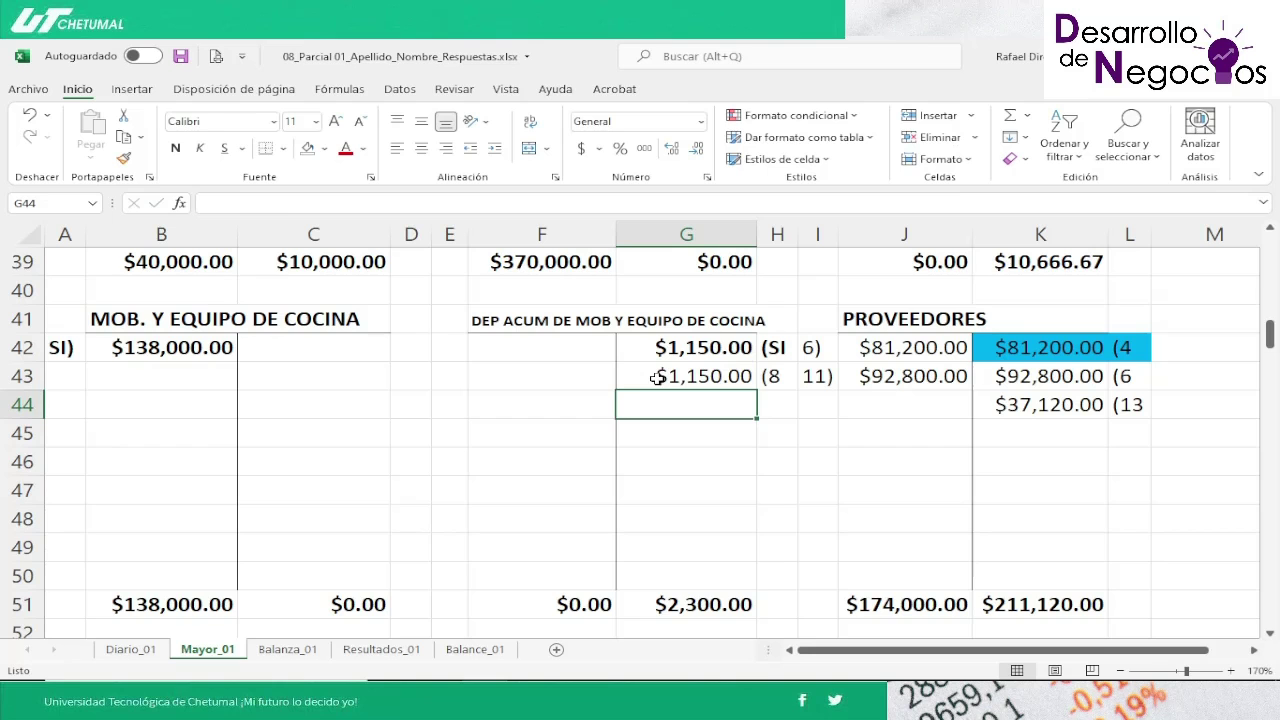
# Step: Check the formula behind posting 6's credit in the BANCOS ledger account (C4)
pyautogui.press('Up')
pyautogui.press('Up')
pyautogui.press('Up')
pyautogui.press('Up')
pyautogui.press('Up')
pyautogui.press('Up')
pyautogui.press('Up')
pyautogui.press('Up')
pyautogui.press('Up')
pyautogui.press('Up')
pyautogui.press('Up')
pyautogui.press('Up')
pyautogui.press('Up')
pyautogui.press('Up')
pyautogui.press('Up')
pyautogui.press('Up')
pyautogui.press('Up')
pyautogui.press('Up')
pyautogui.press('Up')
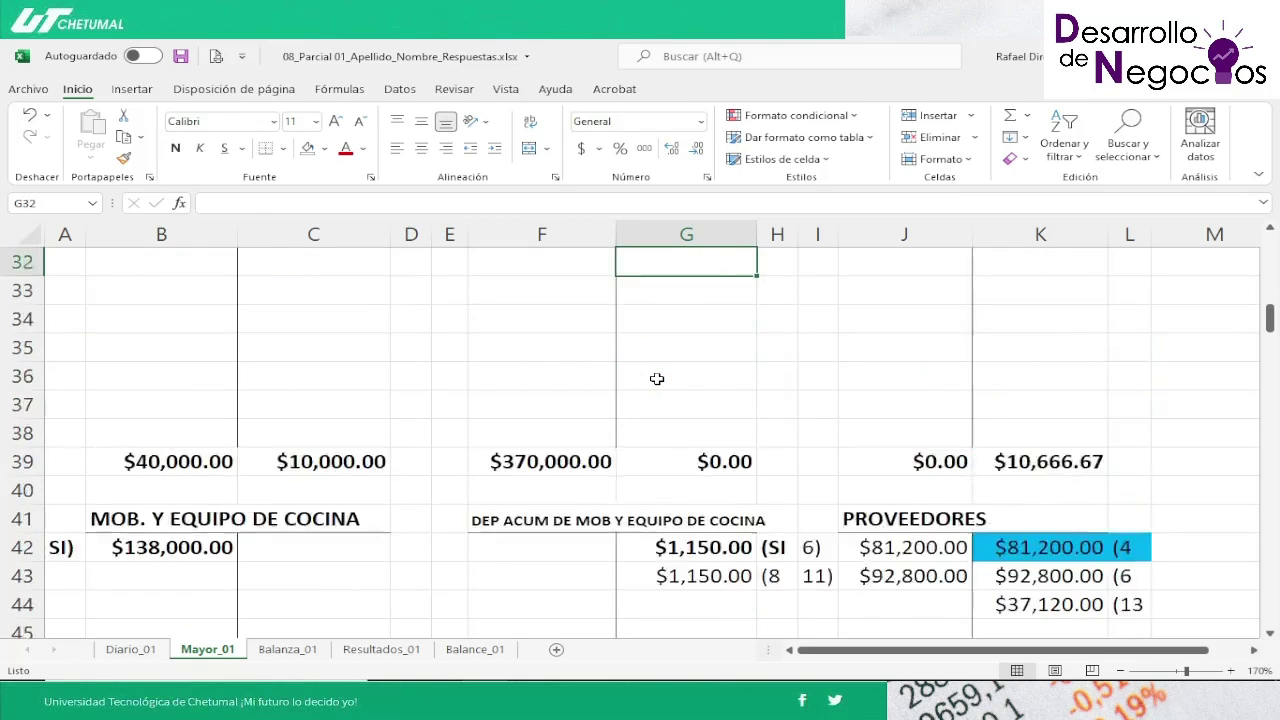
pyautogui.press('Up')
pyautogui.press('Up')
pyautogui.press('Up')
pyautogui.press('Up')
pyautogui.press('Up')
pyautogui.press('Up')
pyautogui.press('Up')
pyautogui.press('Up')
pyautogui.press('Up')
pyautogui.press('Up')
pyautogui.press('Up')
pyautogui.press('Up')
pyautogui.press('Up')
pyautogui.press('Up')
pyautogui.press('Up')
pyautogui.press('Up')
pyautogui.press('Up')
pyautogui.press('Up')
pyautogui.press('Up')
pyautogui.press('Up')
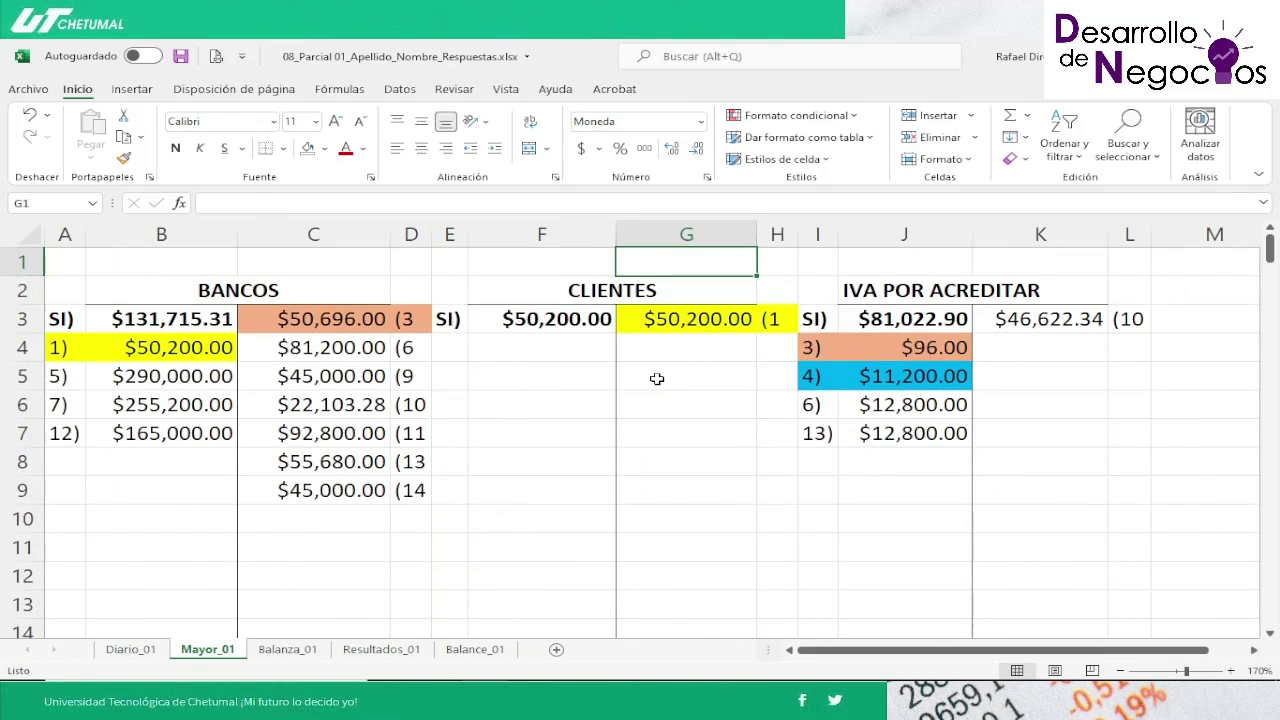
pyautogui.press('Left')
pyautogui.press('Left')
pyautogui.press('Left')
pyautogui.press('Left')
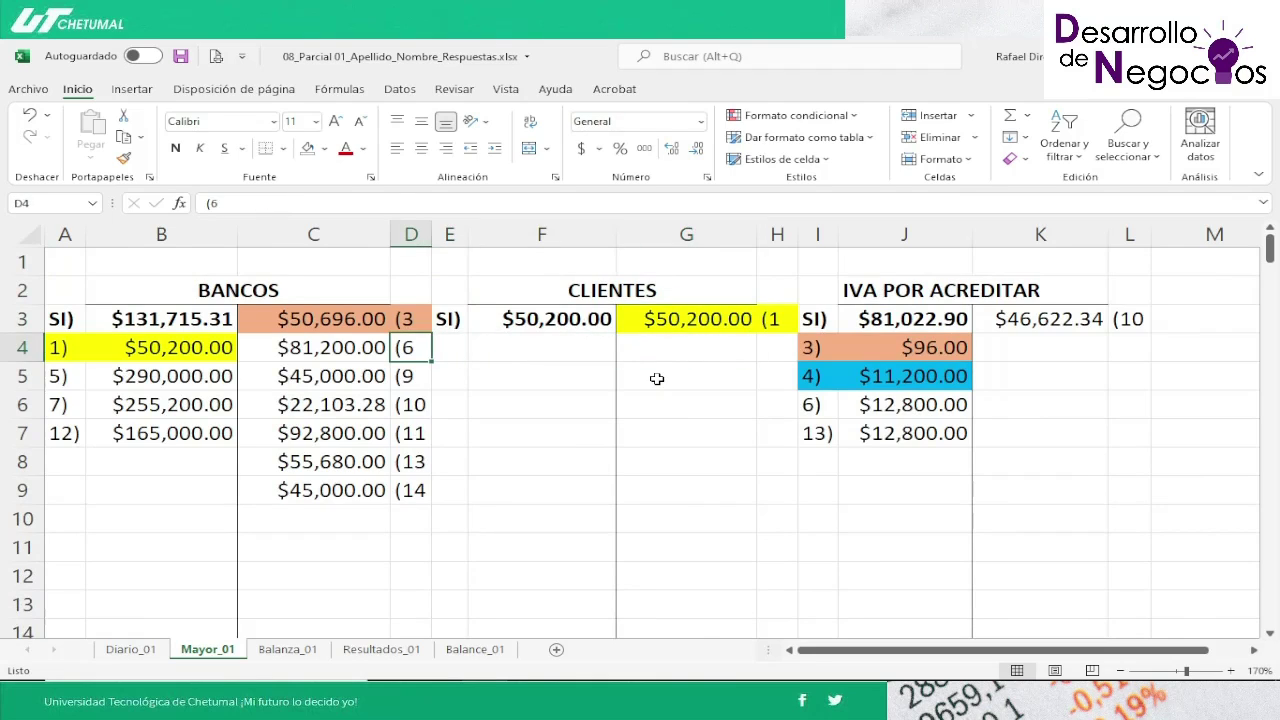
pyautogui.press('F2')
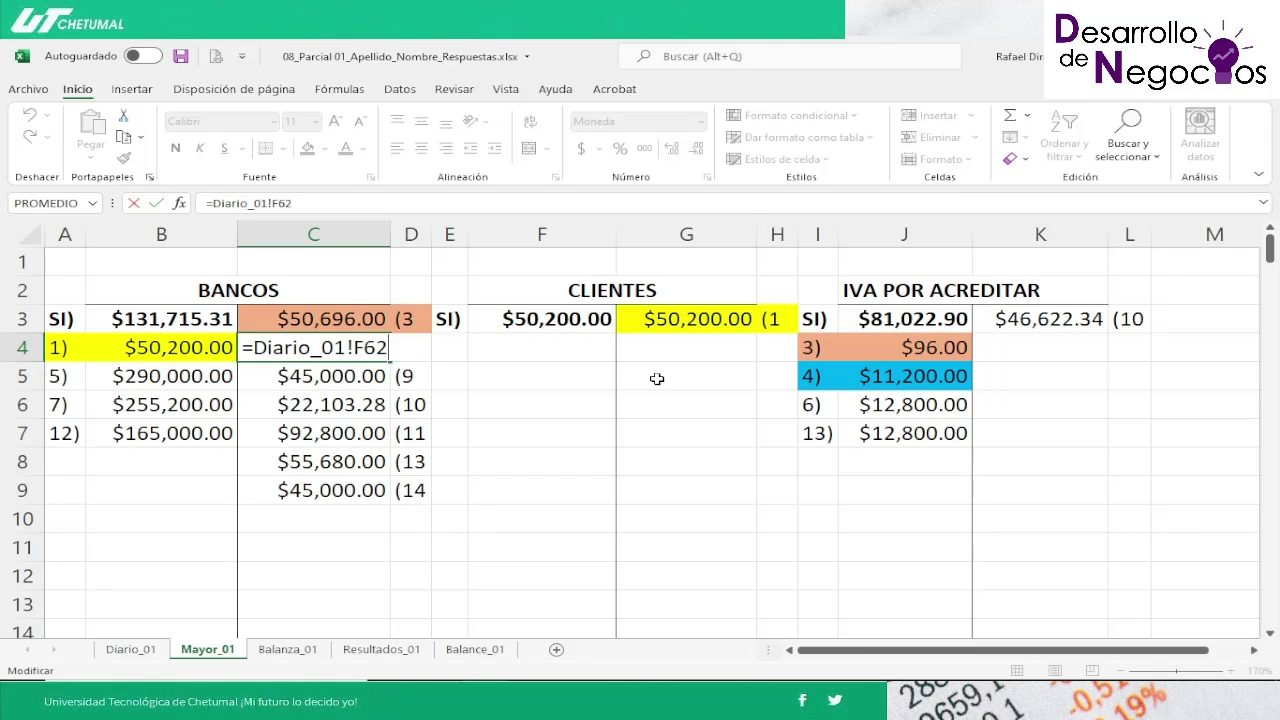
# Step: Close the BANCOS credit formula in C4 and locate the posting 5 label among the account's charges (A5)
pyautogui.click(657, 378)
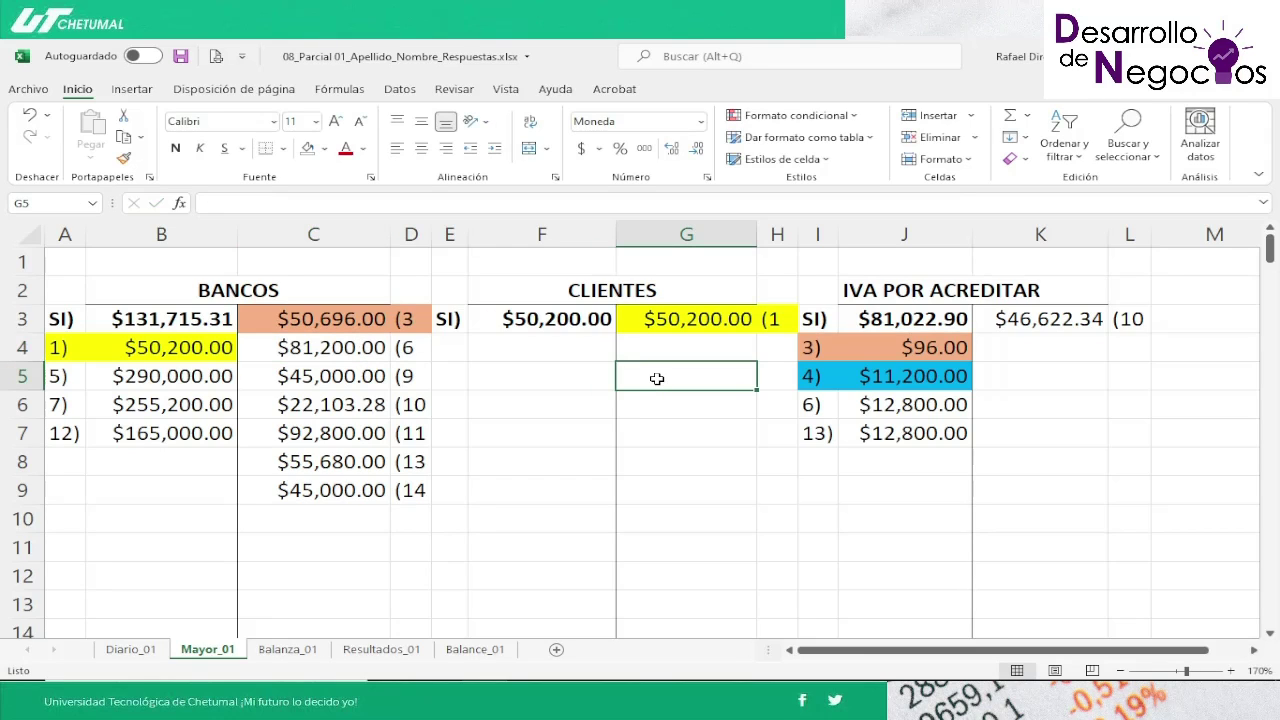
pyautogui.press('Down')
pyautogui.press('Up')
pyautogui.press('Left')
pyautogui.press('Left')
pyautogui.press('Left')
pyautogui.press('Left')
pyautogui.press('Left')
pyautogui.press('Left')
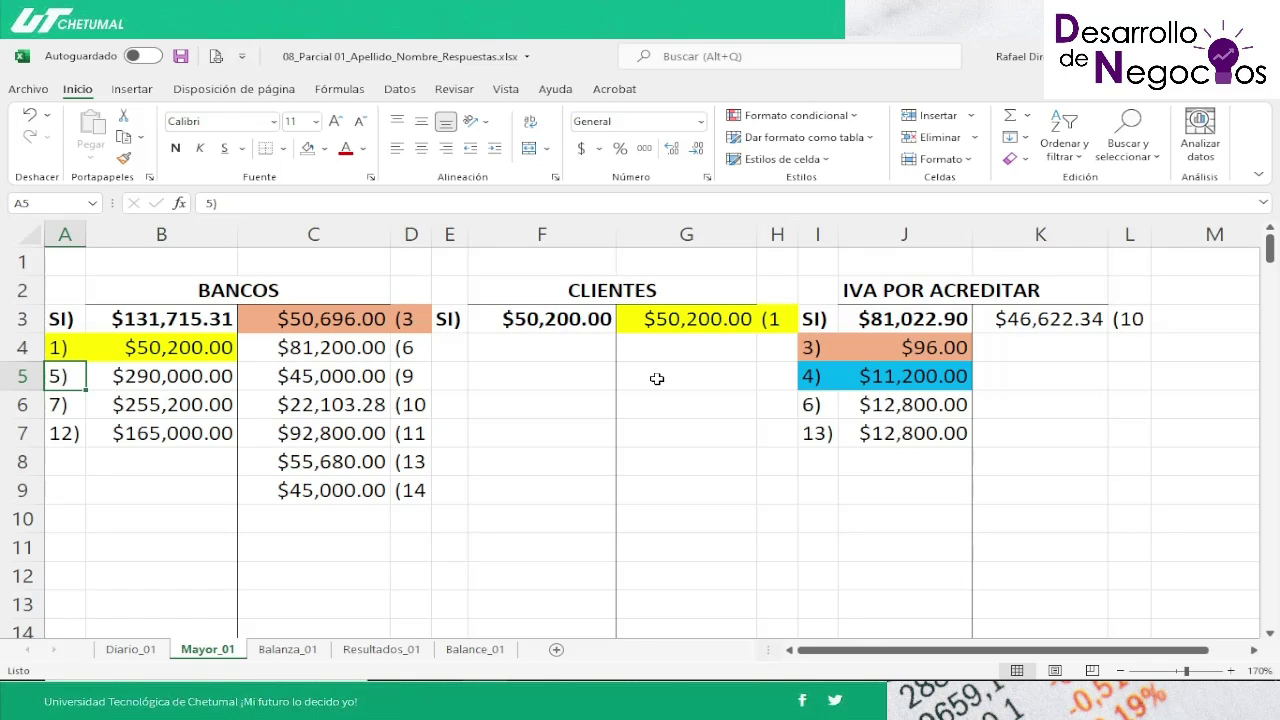
# Step: Review the charge side of BANCOS from the opening balance in B3 down to posting 12 in B7
pyautogui.press('Up')
pyautogui.press('Up')
pyautogui.press('Right')
pyautogui.press('Right')
pyautogui.press('Right')
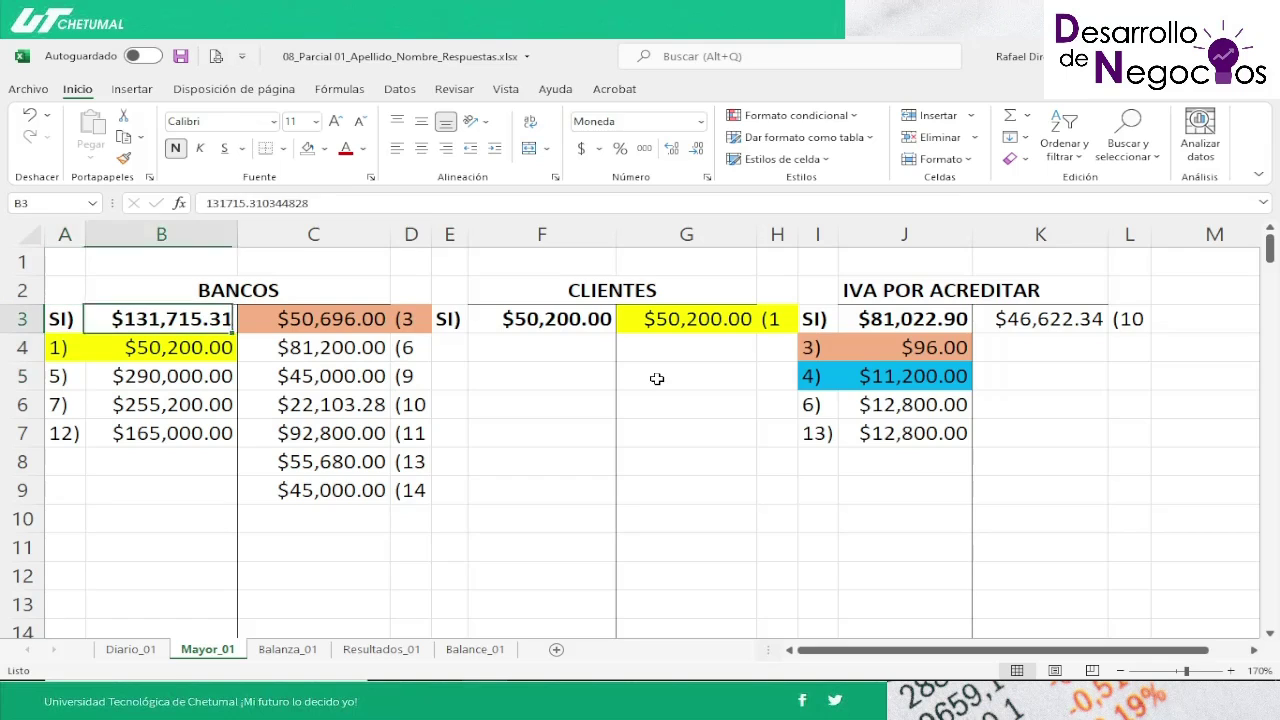
pyautogui.press('Left')
pyautogui.press('Left')
pyautogui.press('Down')
pyautogui.press('Down')
pyautogui.press('Down')
pyautogui.press('Down')
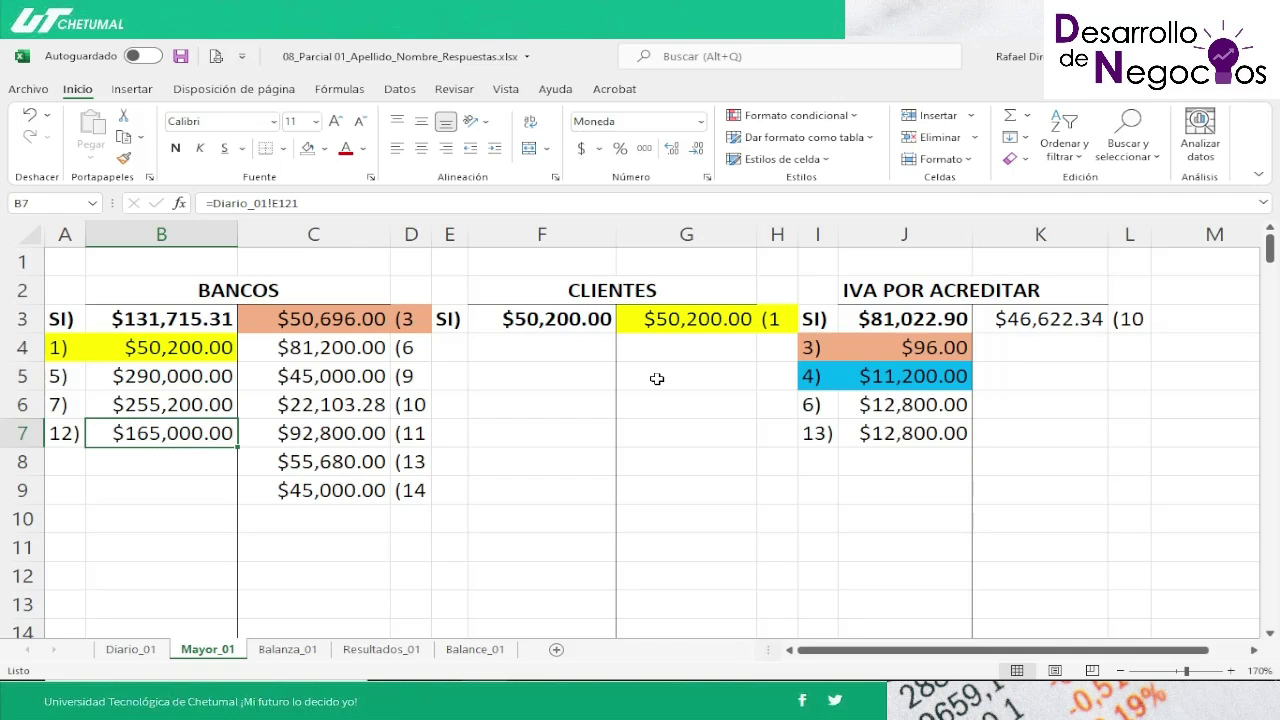
# Step: Examine the Mayor_01 T-accounts below BANCOS, from MATERIALES DE OFICINA down to ISR POR PAGAR
pyautogui.press('Down')
pyautogui.press('Down')
pyautogui.press('Down')
pyautogui.press('Down')
pyautogui.press('Down')
pyautogui.press('Down')
pyautogui.press('Down')
pyautogui.press('Down')
pyautogui.press('Down')
pyautogui.press('Down')
pyautogui.press('Down')
pyautogui.press('Down')
pyautogui.press('Down')
pyautogui.press('Down')
pyautogui.press('Down')
pyautogui.press('Down')
pyautogui.press('Down')
pyautogui.press('Down')
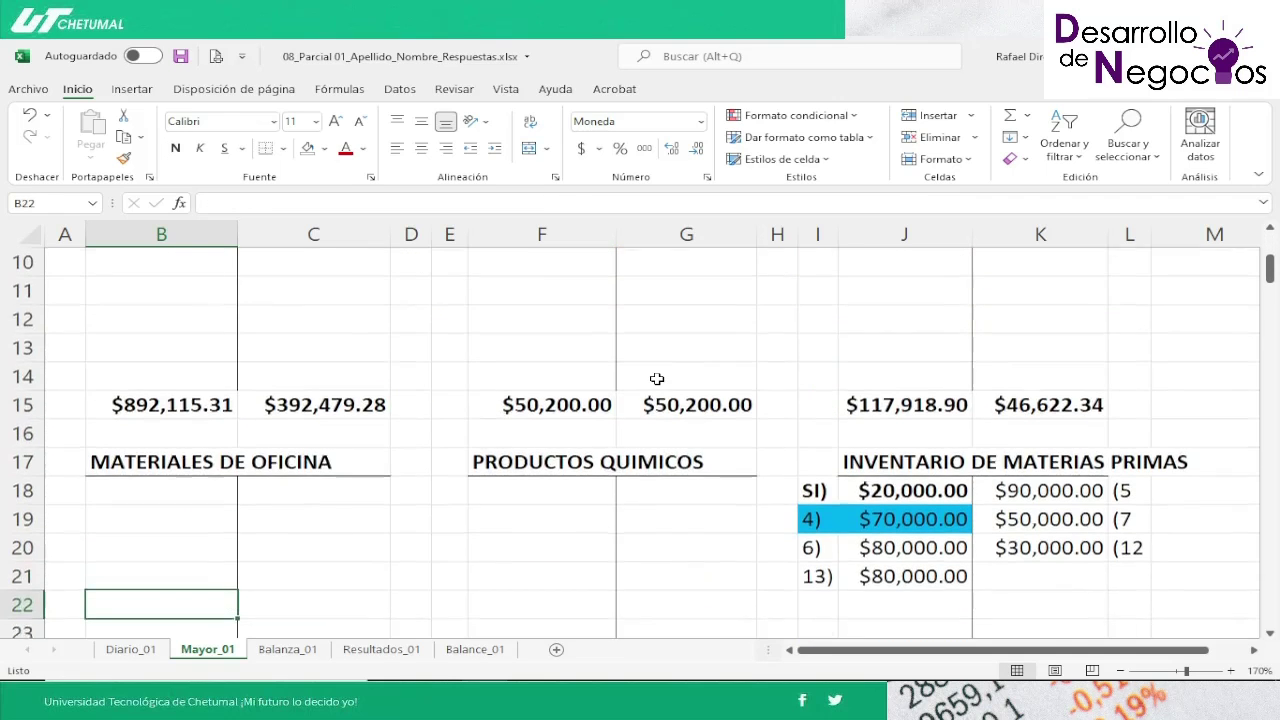
pyautogui.press('Down')
pyautogui.press('Down')
pyautogui.press('Down')
pyautogui.press('Down')
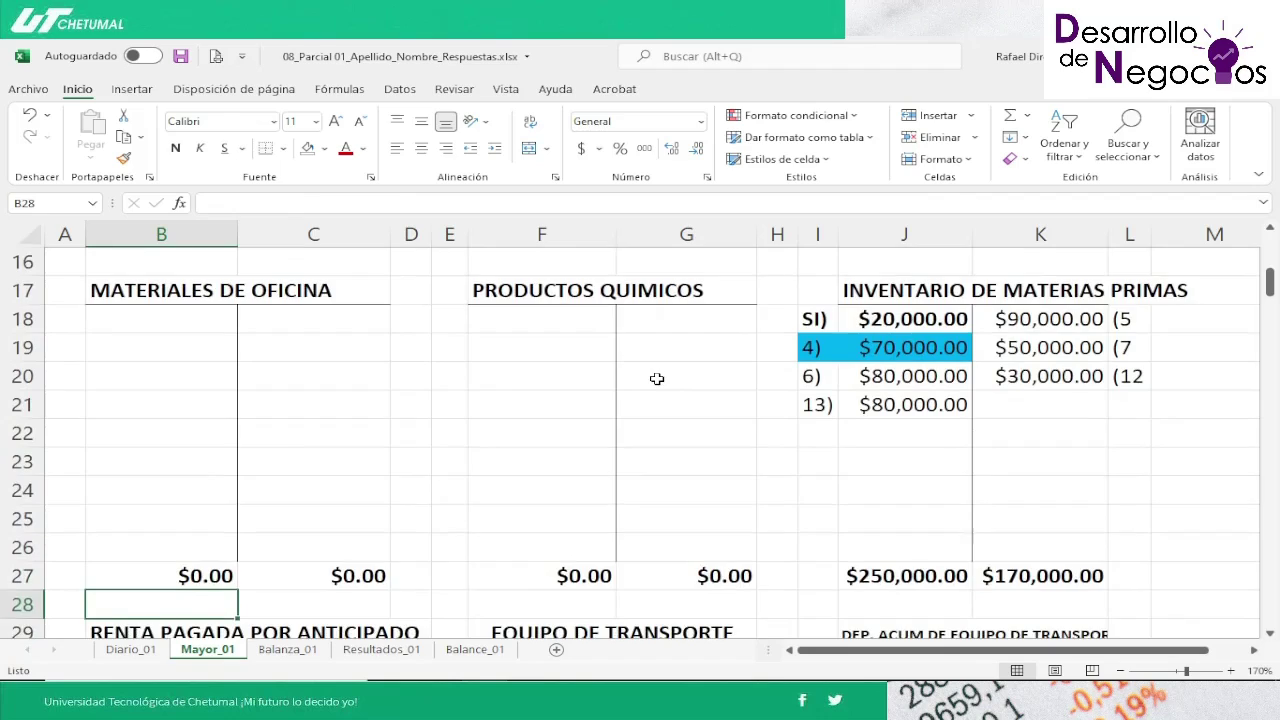
pyautogui.press('Down')
pyautogui.press('Down')
pyautogui.press('Down')
pyautogui.press('Down')
pyautogui.press('Down')
pyautogui.press('Down')
pyautogui.press('Down')
pyautogui.press('Down')
pyautogui.press('Down')
pyautogui.press('Down')
pyautogui.press('Down')
pyautogui.press('Down')
pyautogui.press('Down')
pyautogui.press('Down')
pyautogui.press('Down')
pyautogui.press('Down')
pyautogui.press('Down')
pyautogui.press('Down')
pyautogui.press('Down')
pyautogui.press('Down')
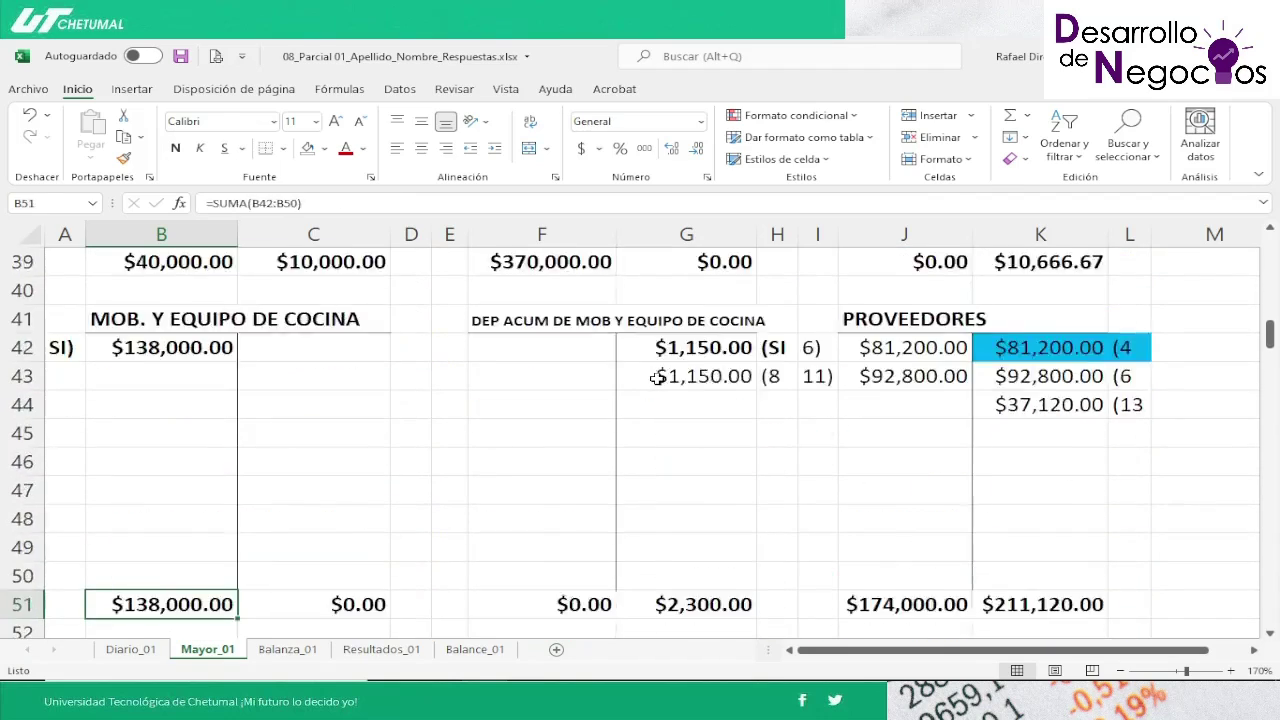
pyautogui.press('Down')
pyautogui.press('Down')
pyautogui.press('Down')
pyautogui.press('Down')
pyautogui.press('Down')
pyautogui.press('Down')
pyautogui.press('Down')
pyautogui.press('Down')
pyautogui.press('Down')
pyautogui.press('Down')
pyautogui.press('Down')
pyautogui.press('Down')
pyautogui.press('Down')
pyautogui.press('Down')
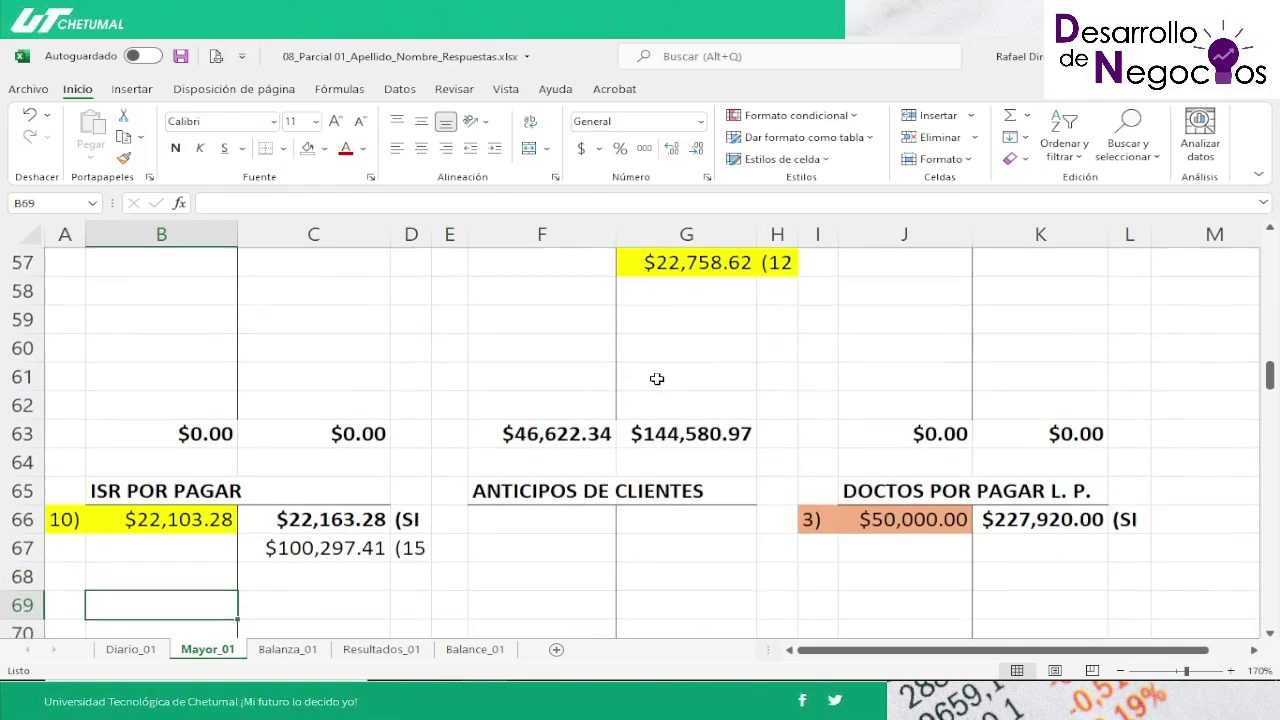
# Step: Switch to the Diario_01 sheet and check entry 5's COSTO DE MATERIAS PRIMAS charge in E48
pyautogui.click(130, 650)
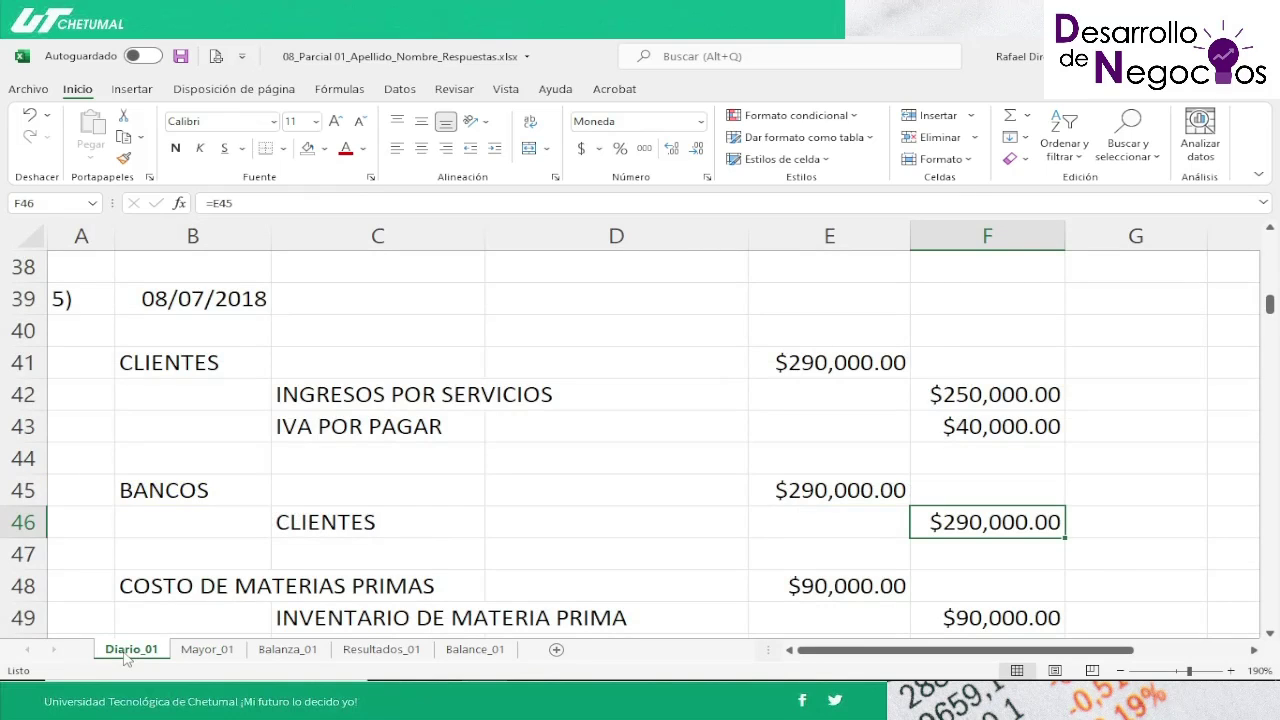
pyautogui.press('Down')
pyautogui.press('Down')
pyautogui.press('Down')
pyautogui.press('Down')
pyautogui.press('Down')
pyautogui.press('Up')
pyautogui.press('Up')
pyautogui.press('Up')
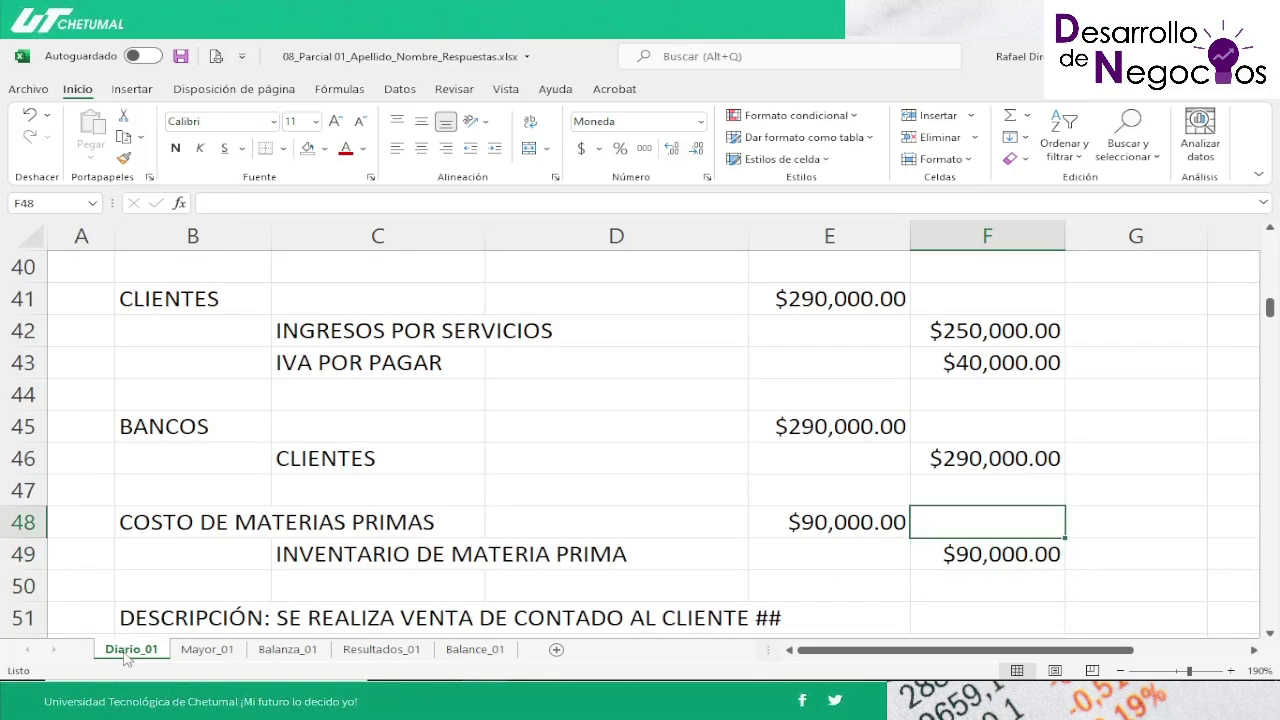
pyautogui.press('Left')
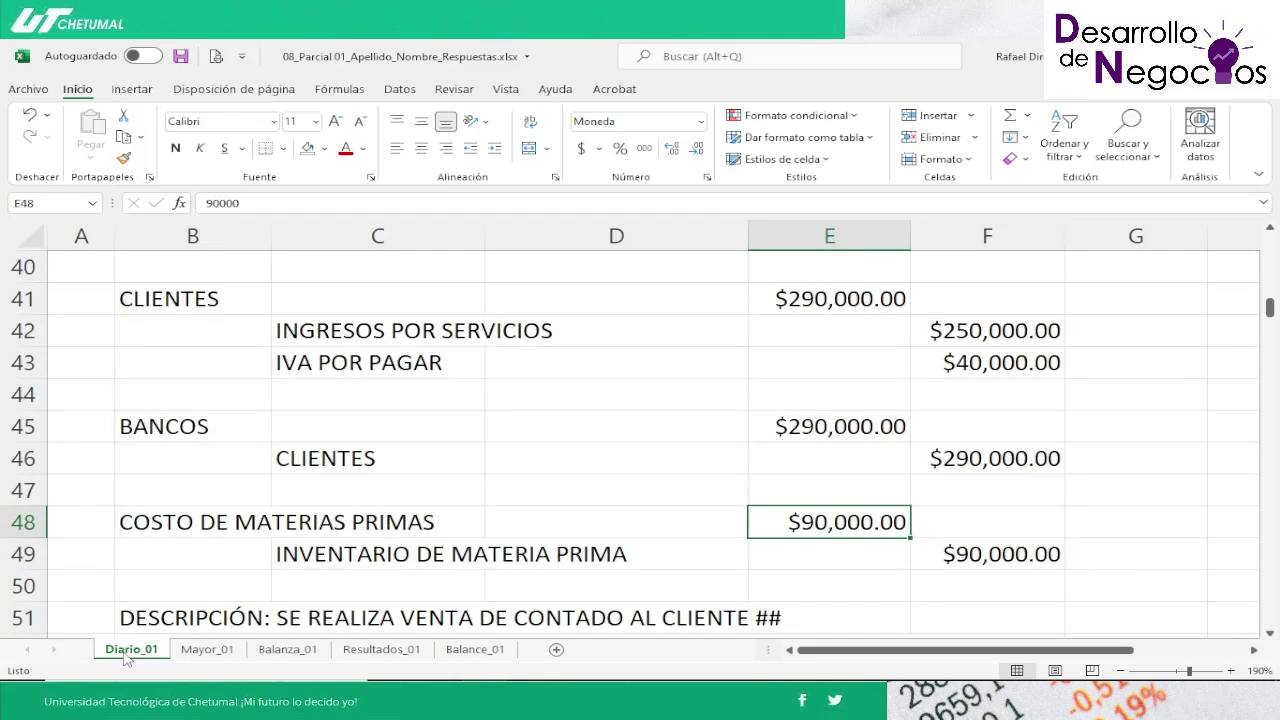
# Step: Switch to Mayor_01 and look back over the T-accounts up to BANCOS and down to INVENTARIO DE MATERIAS PRIMAS
pyautogui.click(203, 649)
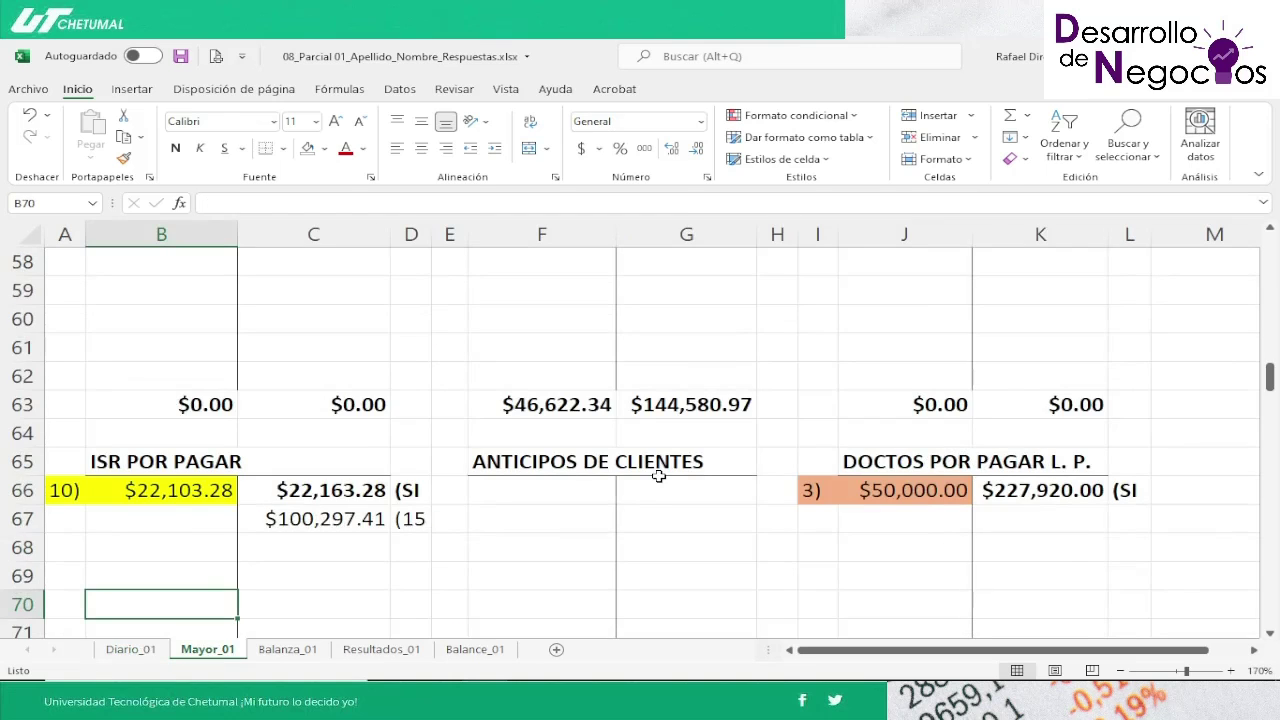
pyautogui.press('Up')
pyautogui.press('Up')
pyautogui.press('Up')
pyautogui.press('Up')
pyautogui.press('Up')
pyautogui.press('Up')
pyautogui.press('Up')
pyautogui.press('Up')
pyautogui.press('Up')
pyautogui.press('Up')
pyautogui.press('Up')
pyautogui.press('Up')
pyautogui.press('Up')
pyautogui.press('Up')
pyautogui.press('Up')
pyautogui.press('Up')
pyautogui.press('Up')
pyautogui.press('Up')
pyautogui.press('Up')
pyautogui.press('Up')
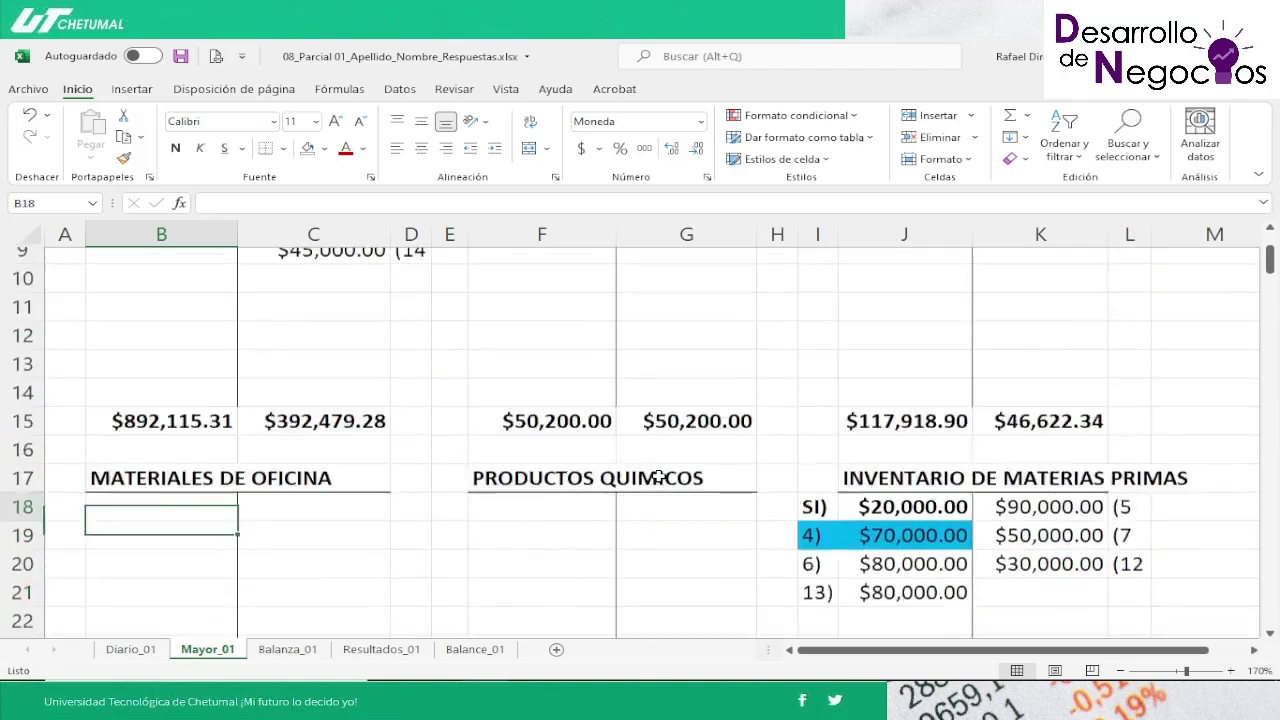
pyautogui.scroll(1, 659, 476)
pyautogui.press('Down')
pyautogui.press('Down')
pyautogui.press('Down')
pyautogui.press('Down')
pyautogui.press('Down')
pyautogui.press('Down')
pyautogui.press('Down')
pyautogui.press('Down')
pyautogui.press('Down')
pyautogui.press('Down')
pyautogui.press('Down')
pyautogui.press('Down')
pyautogui.press('Down')
pyautogui.press('Down')
pyautogui.press('Down')
pyautogui.press('Down')
pyautogui.press('Down')
pyautogui.press('Down')
pyautogui.press('Down')
pyautogui.press('Down')
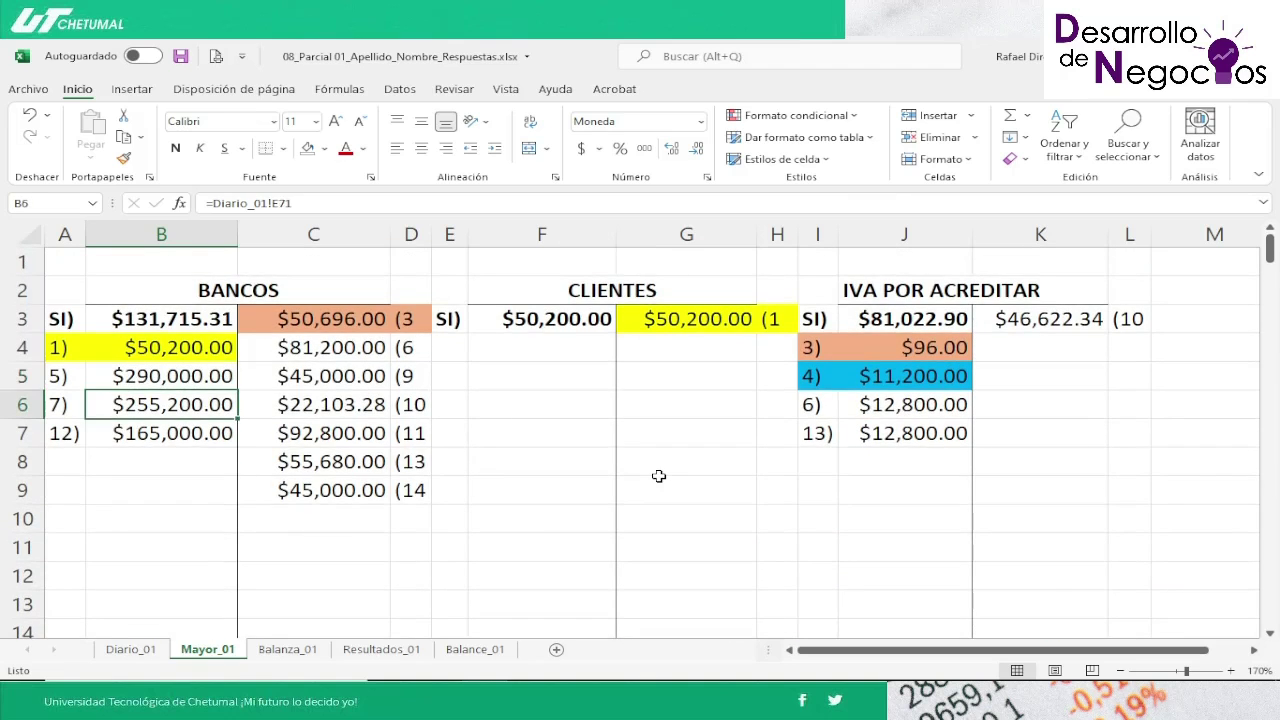
pyautogui.press('Down')
pyautogui.press('Down')
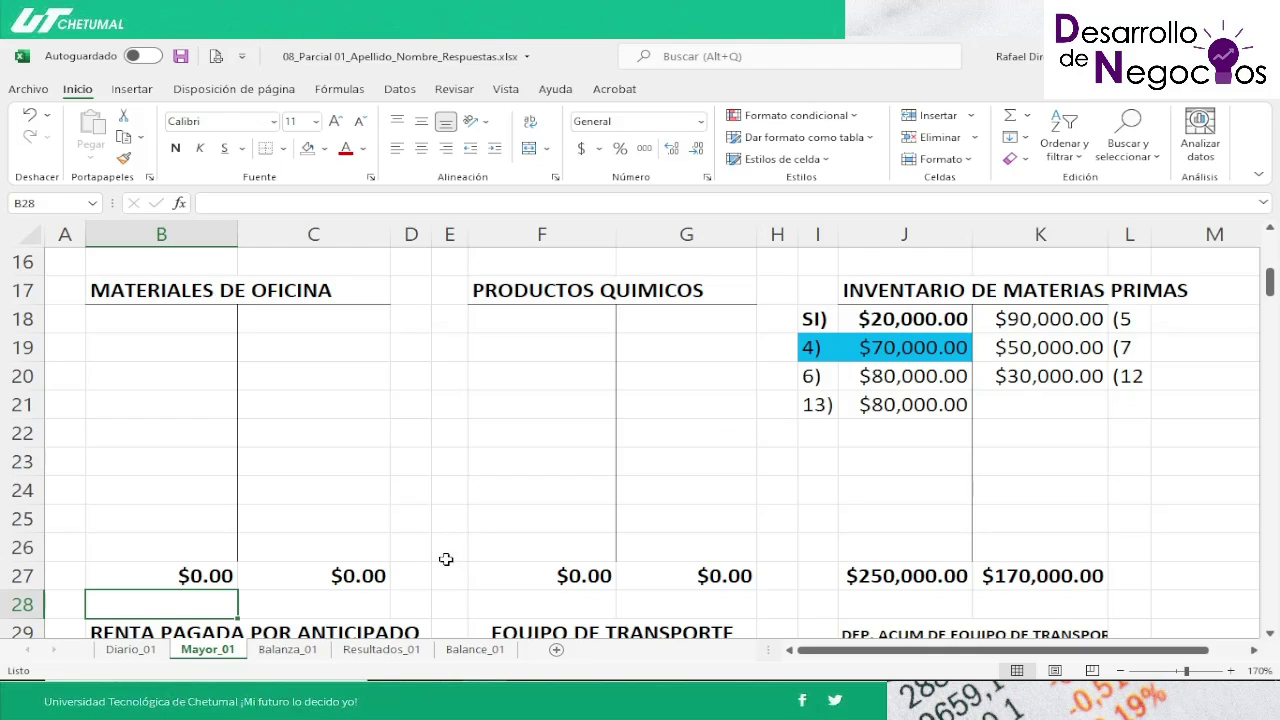
# Step: Return to Diario_01 and check the formula behind the INVENTARIO DE MATERIA PRIMA credit in F49 against the cost charge in E48
pyautogui.click(142, 652)
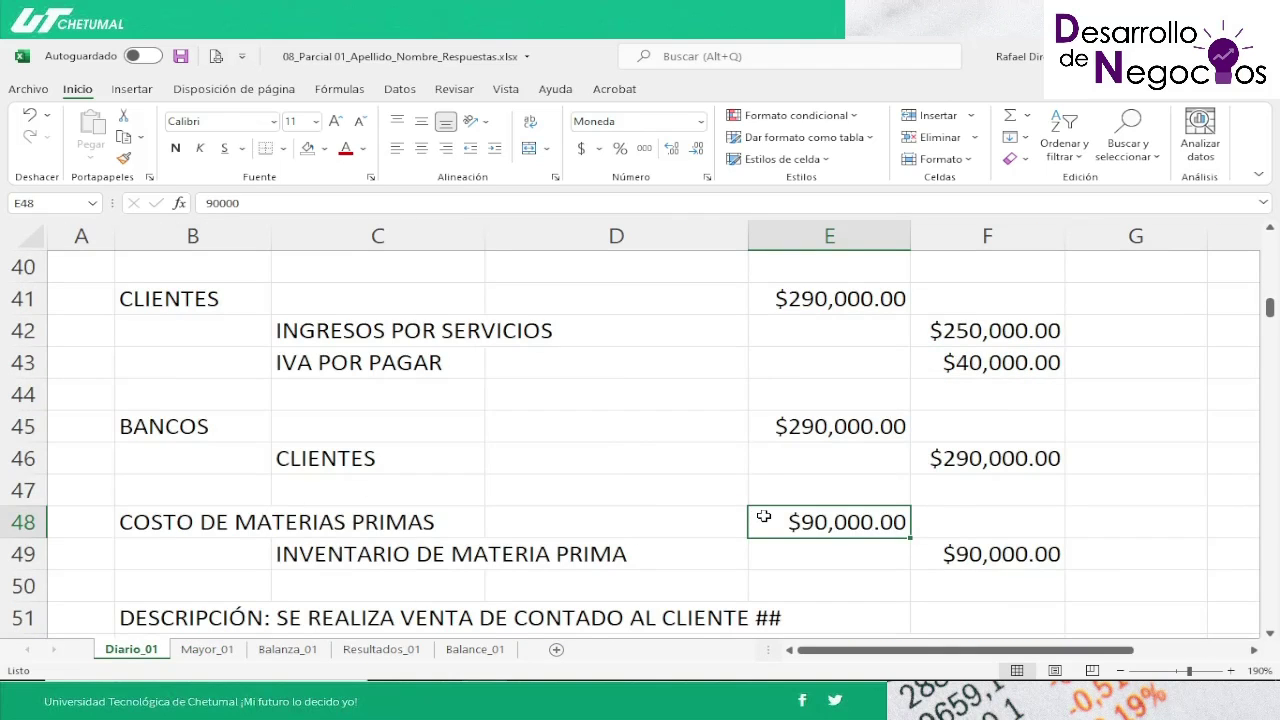
pyautogui.press('Down')
pyautogui.press('Right')
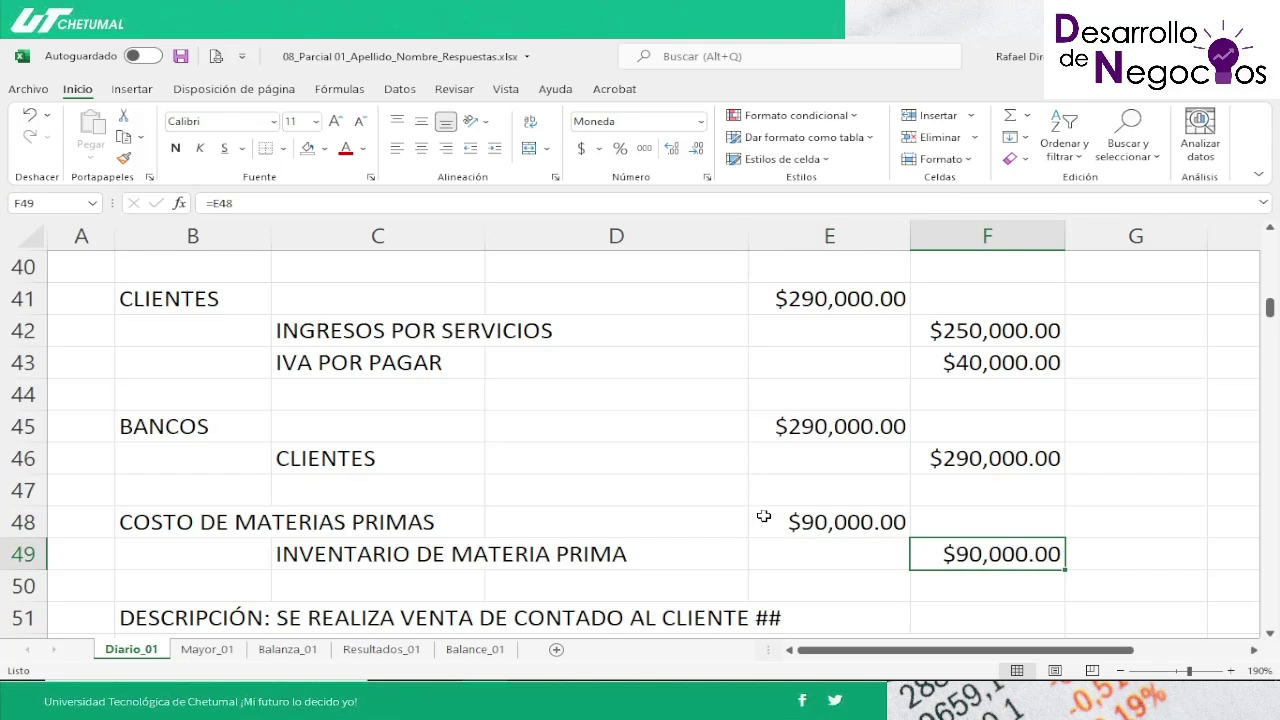
pyautogui.press('F2')
pyautogui.press('Return')
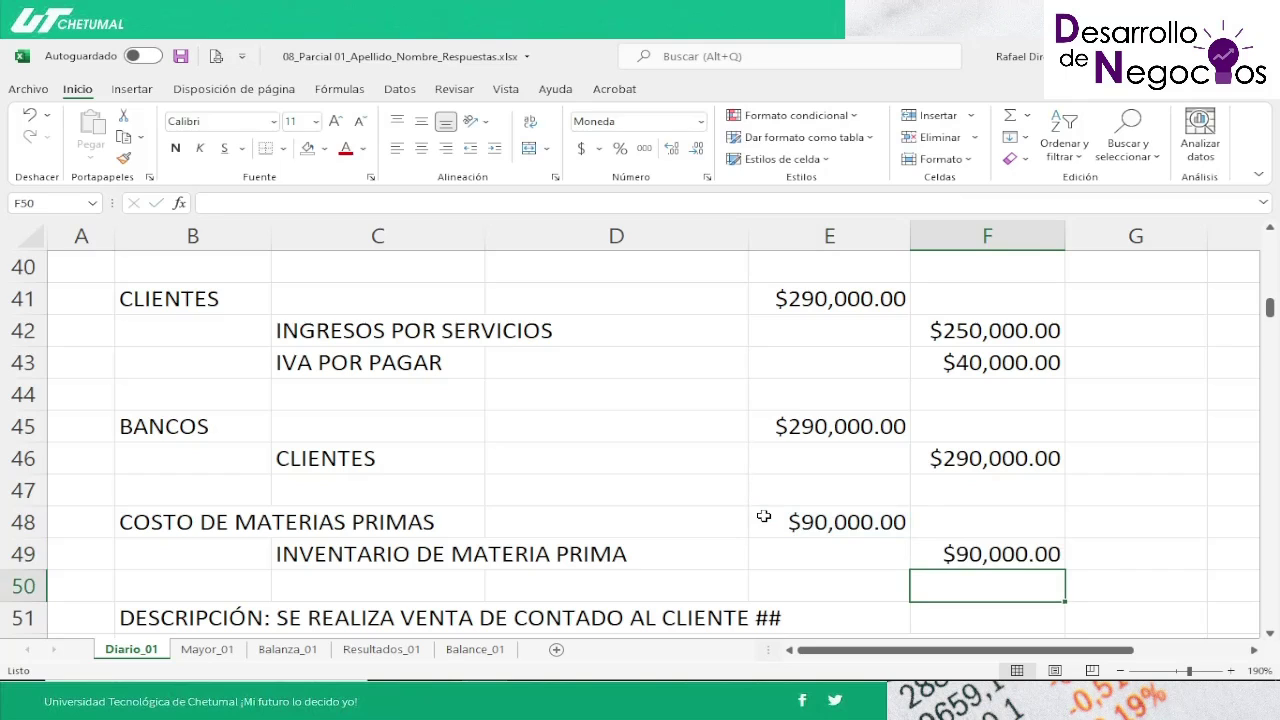
pyautogui.press('Up')
pyautogui.press('Up')
pyautogui.press('Left')
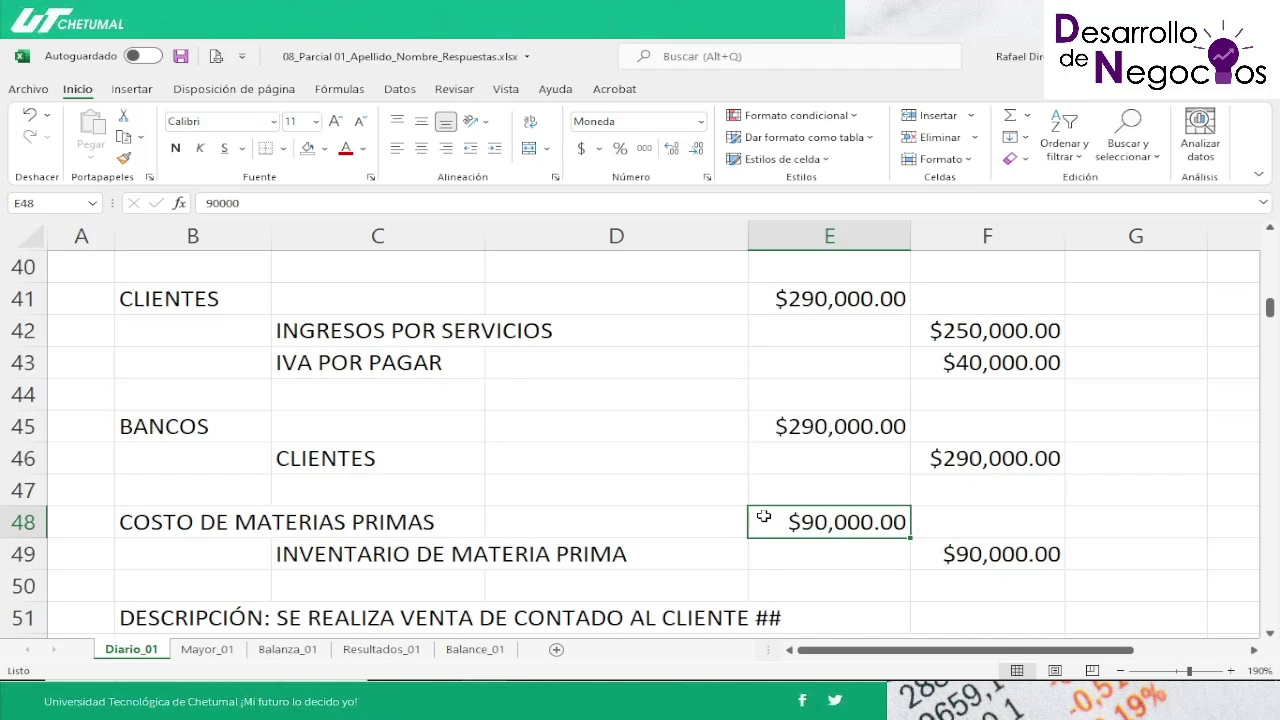
# Step: Read entry 5's sale description in row 51, below the cost posting
pyautogui.press('Down')
pyautogui.press('Down')
pyautogui.press('Down')
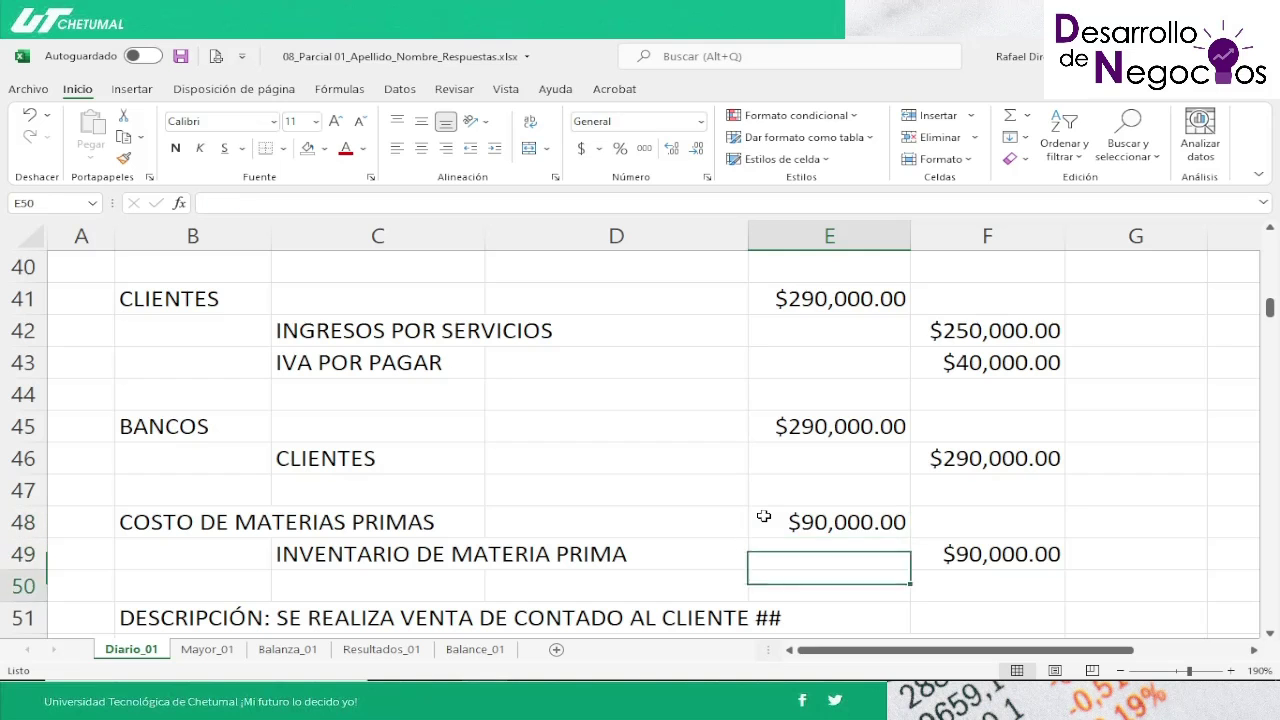
pyautogui.press('Down')
pyautogui.press('Down')
pyautogui.press('Down')
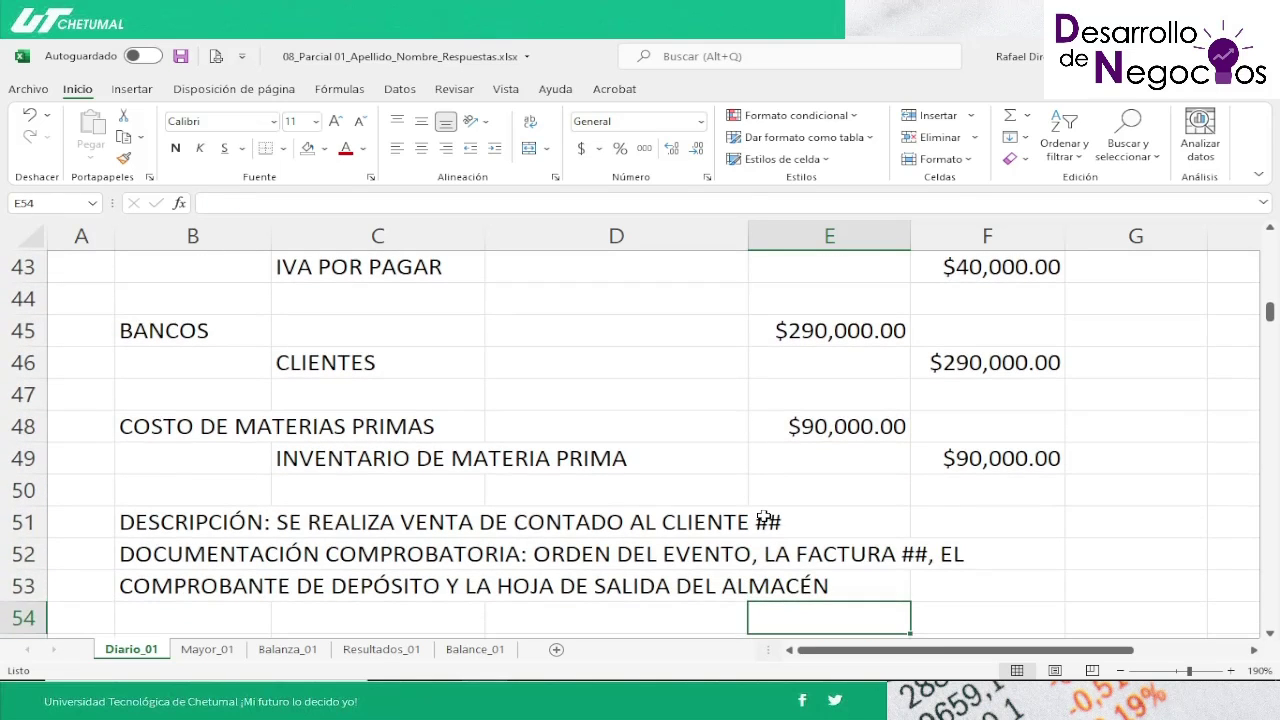
pyautogui.press('Up')
pyautogui.press('Up')
pyautogui.press('Left')
pyautogui.press('Left')
pyautogui.press('Left')
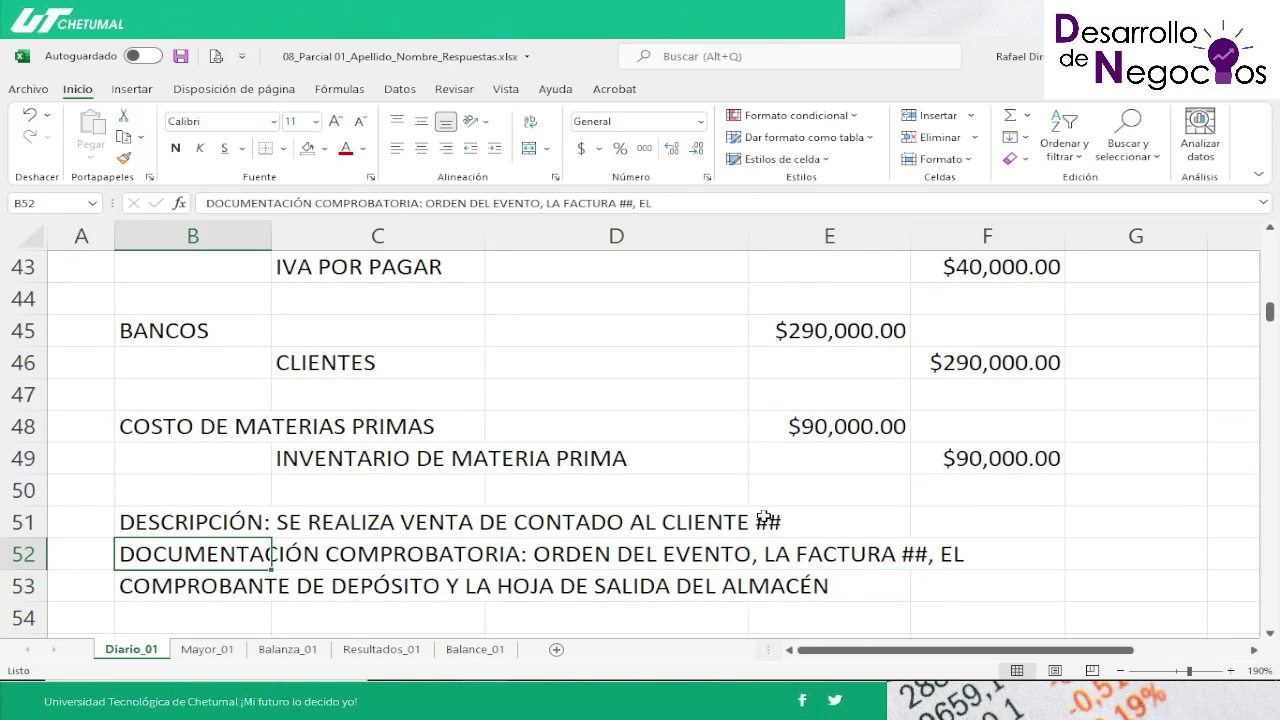
pyautogui.press('Up')
pyautogui.moveTo(226, 675)
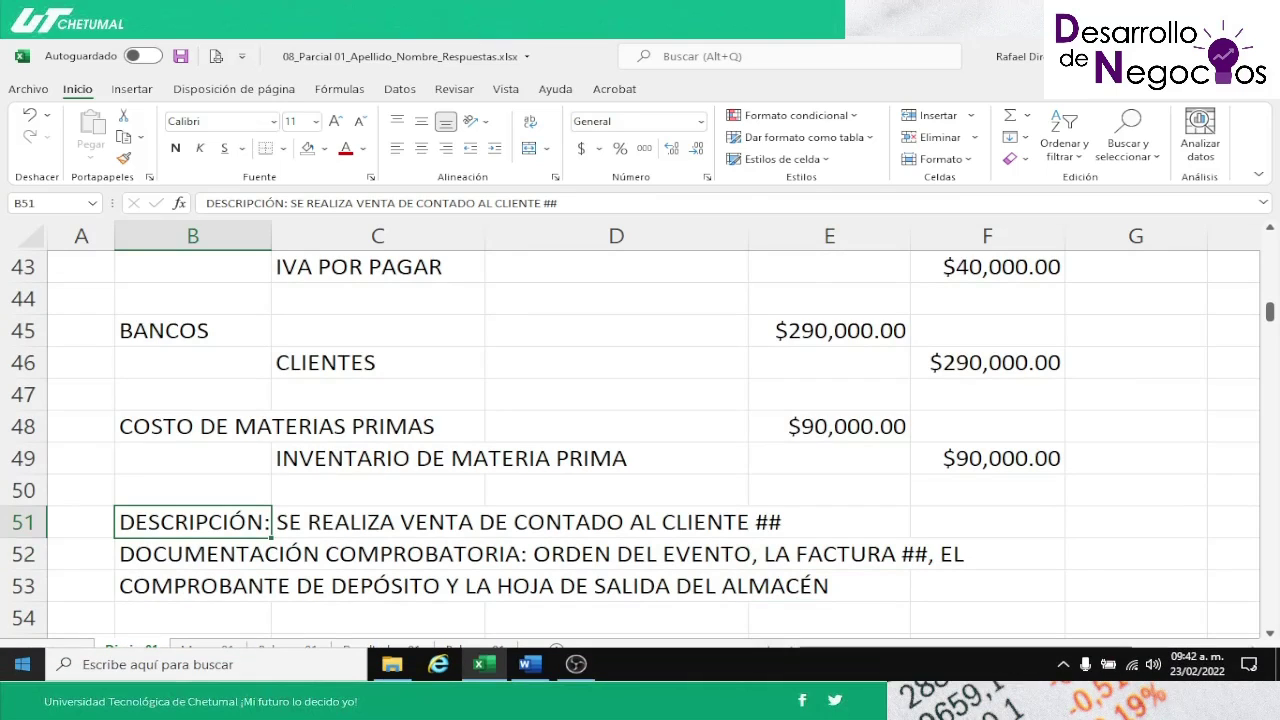
pyautogui.press('Left')
pyautogui.press('Right')
pyautogui.press('Right')
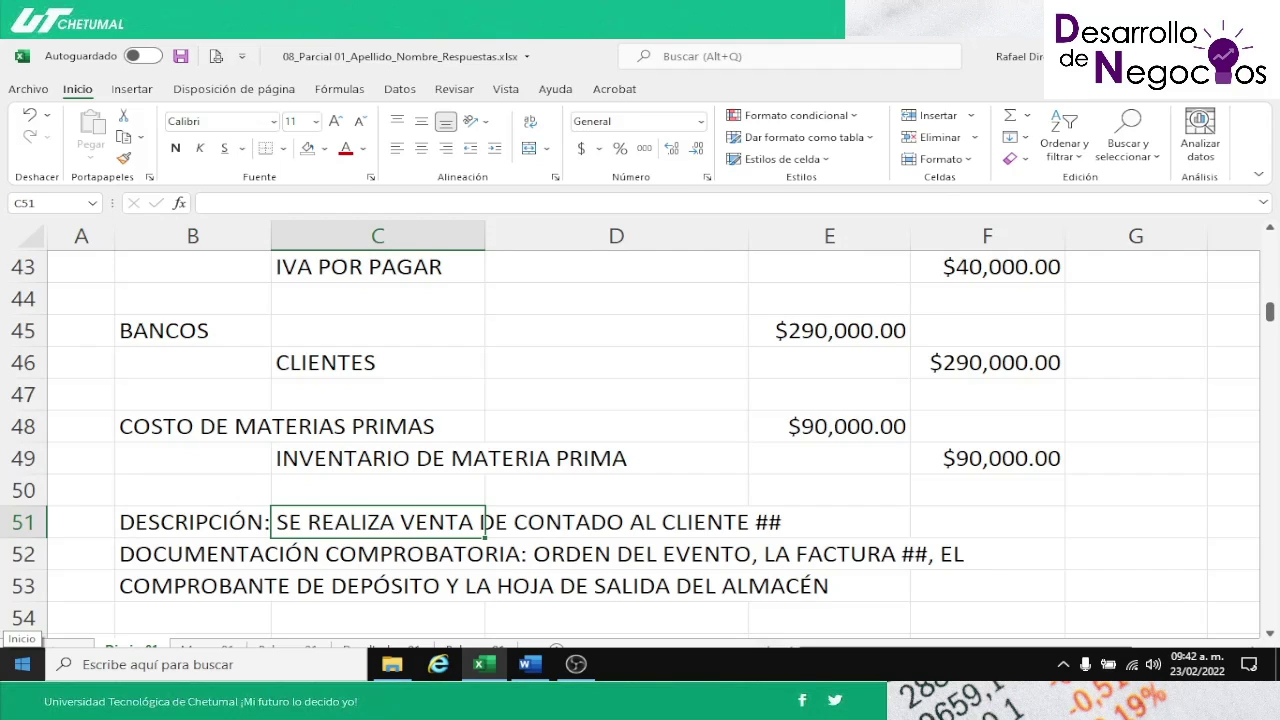
# Step: Read the supporting documentation listed for entry 5, starting in row 52
pyautogui.press('Down')
pyautogui.press('Left')
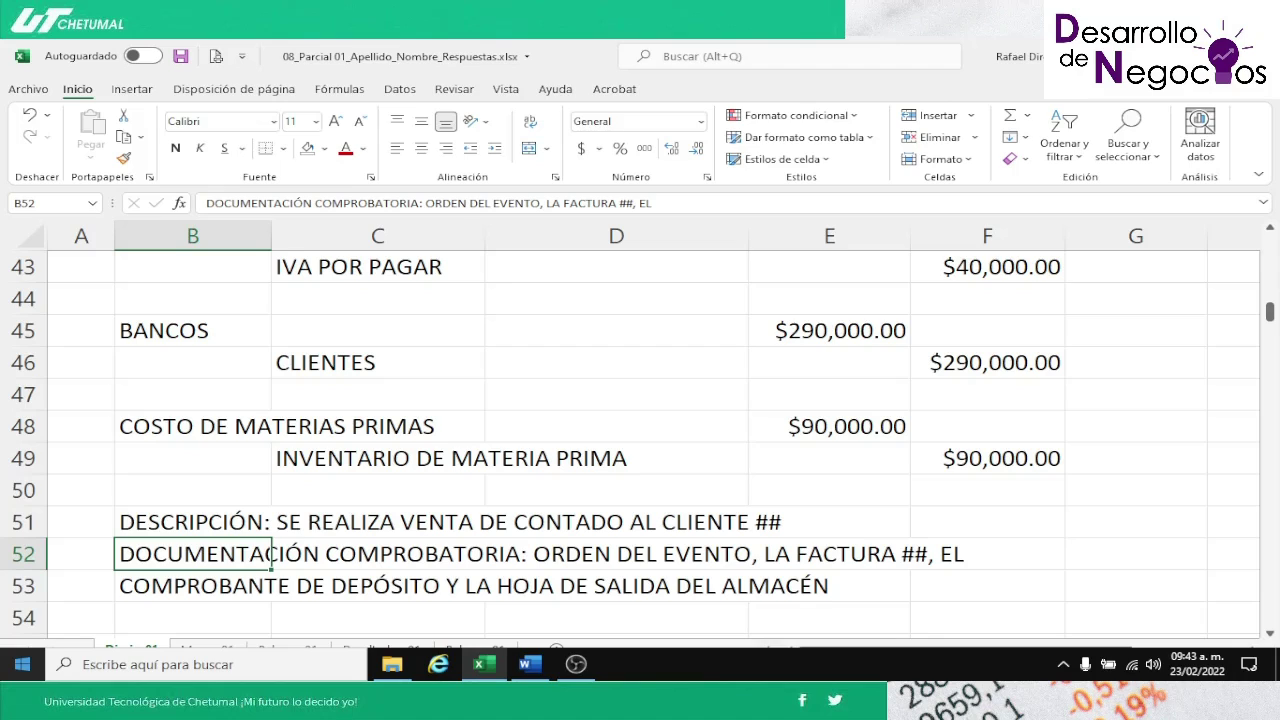
pyautogui.press('Right')
pyautogui.press('Right')
pyautogui.press('Right')
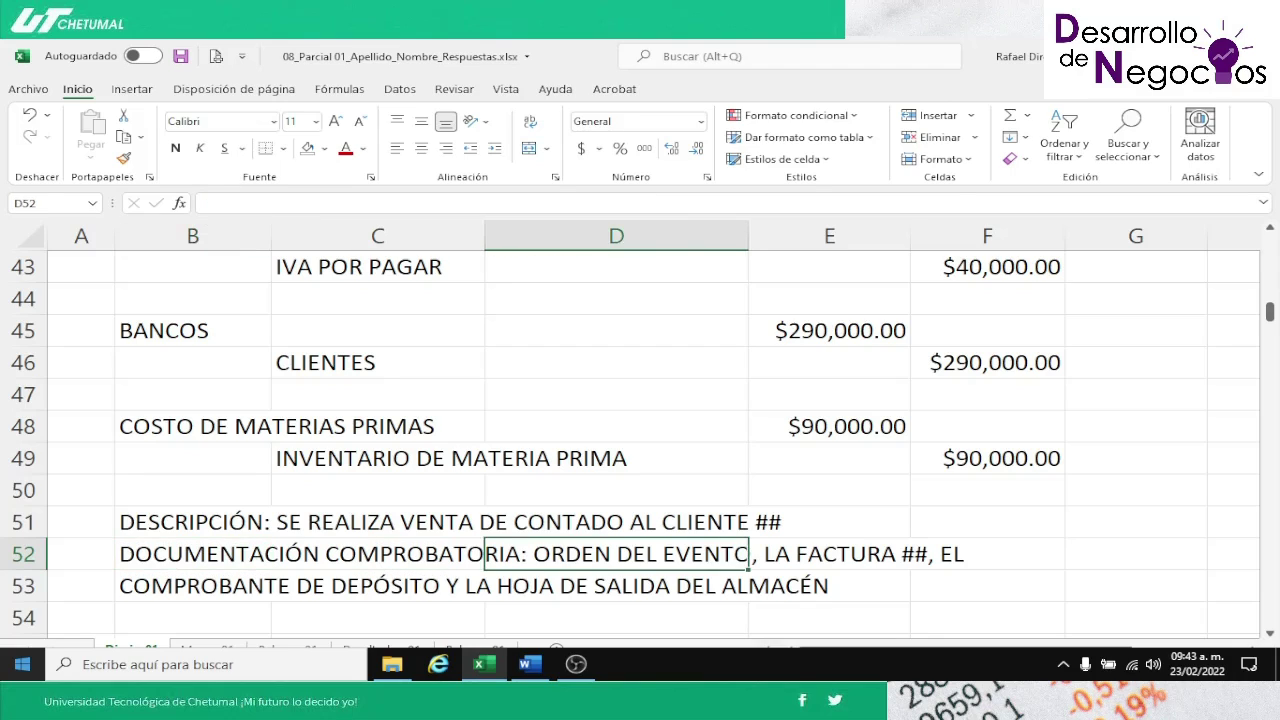
# Step: Replace the ## invoice placeholder in entry 5's supporting documentation in B52 with GQROO-006
pyautogui.press('Left')
pyautogui.press('Left')
pyautogui.press('Left')
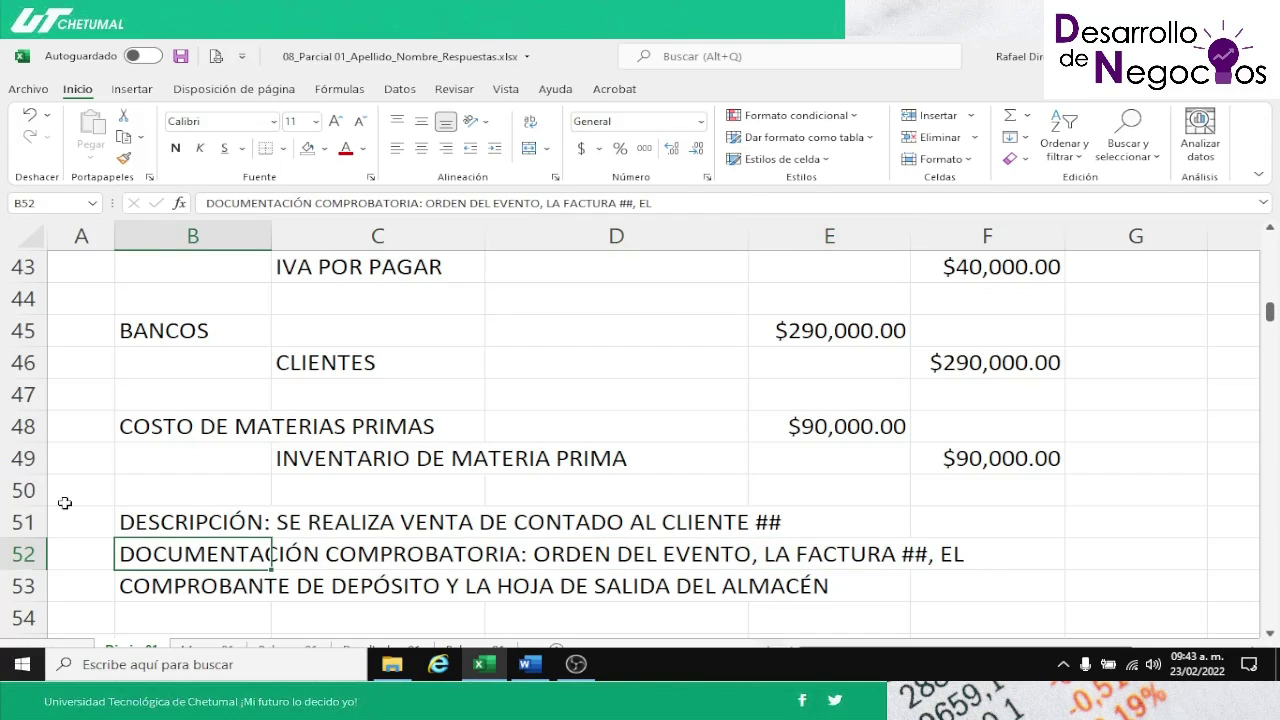
pyautogui.click(617, 204)
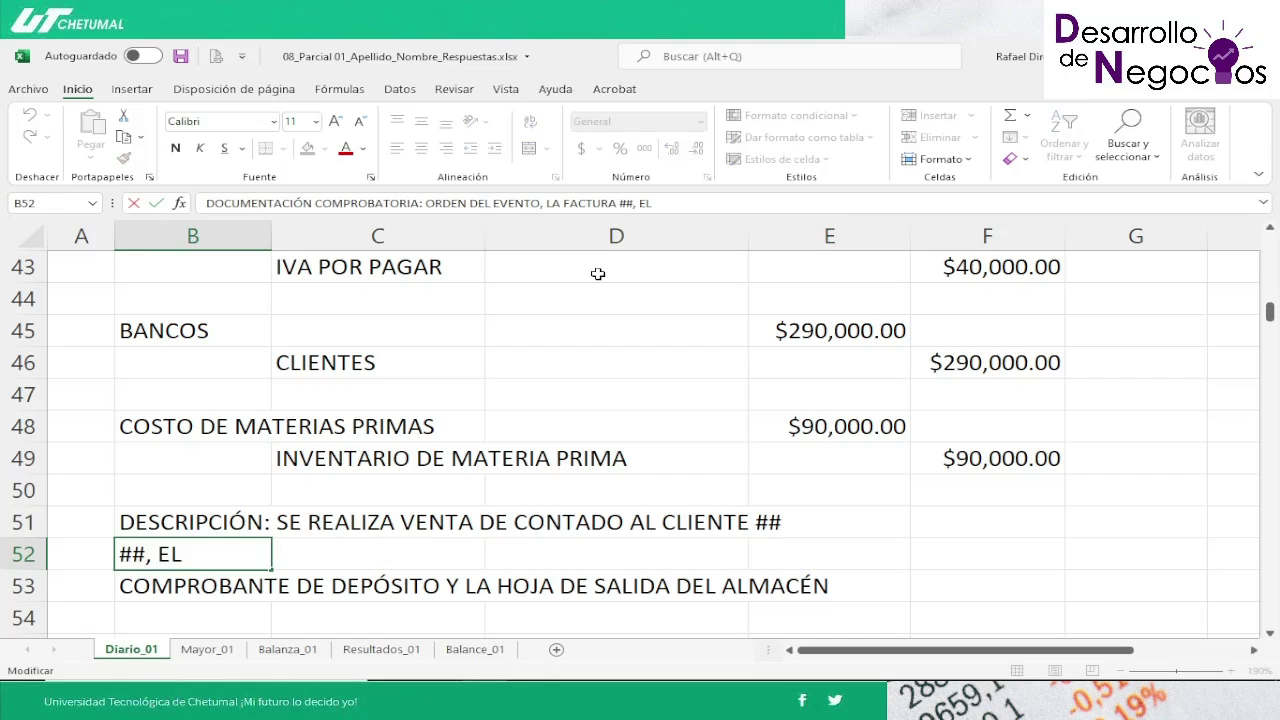
pyautogui.write('G')
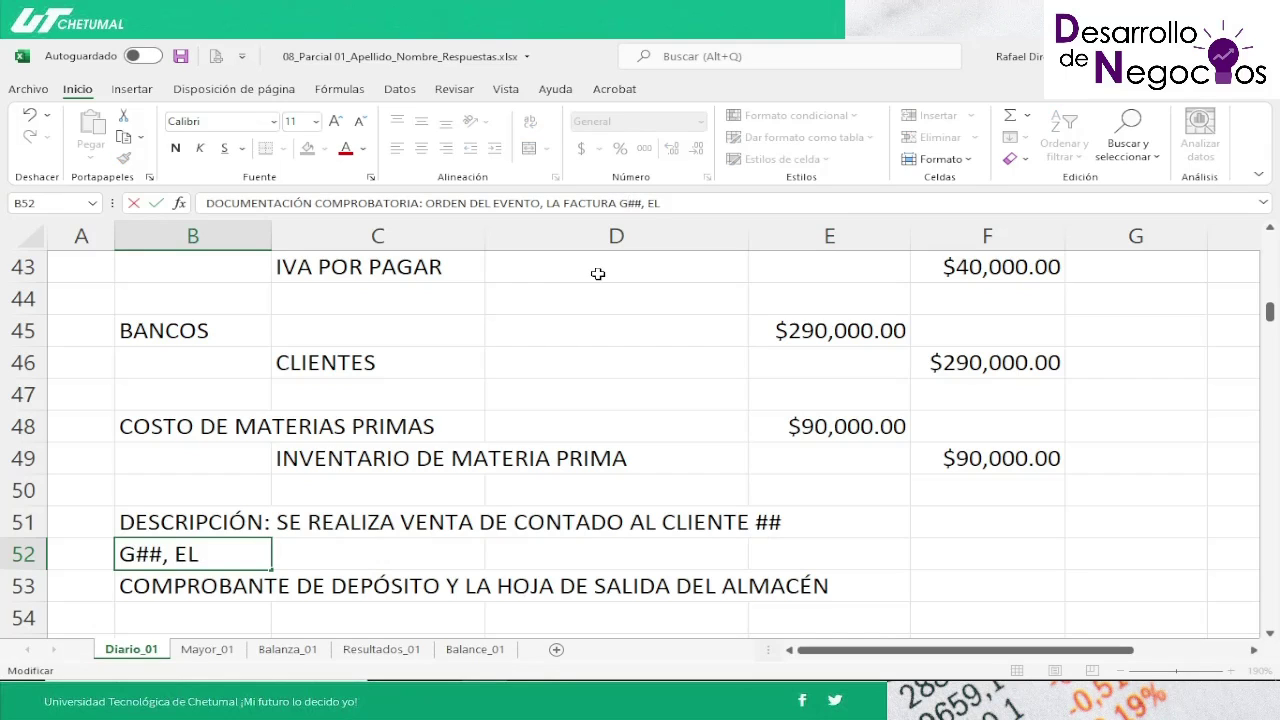
pyautogui.write('Q')
pyautogui.write('ROO')
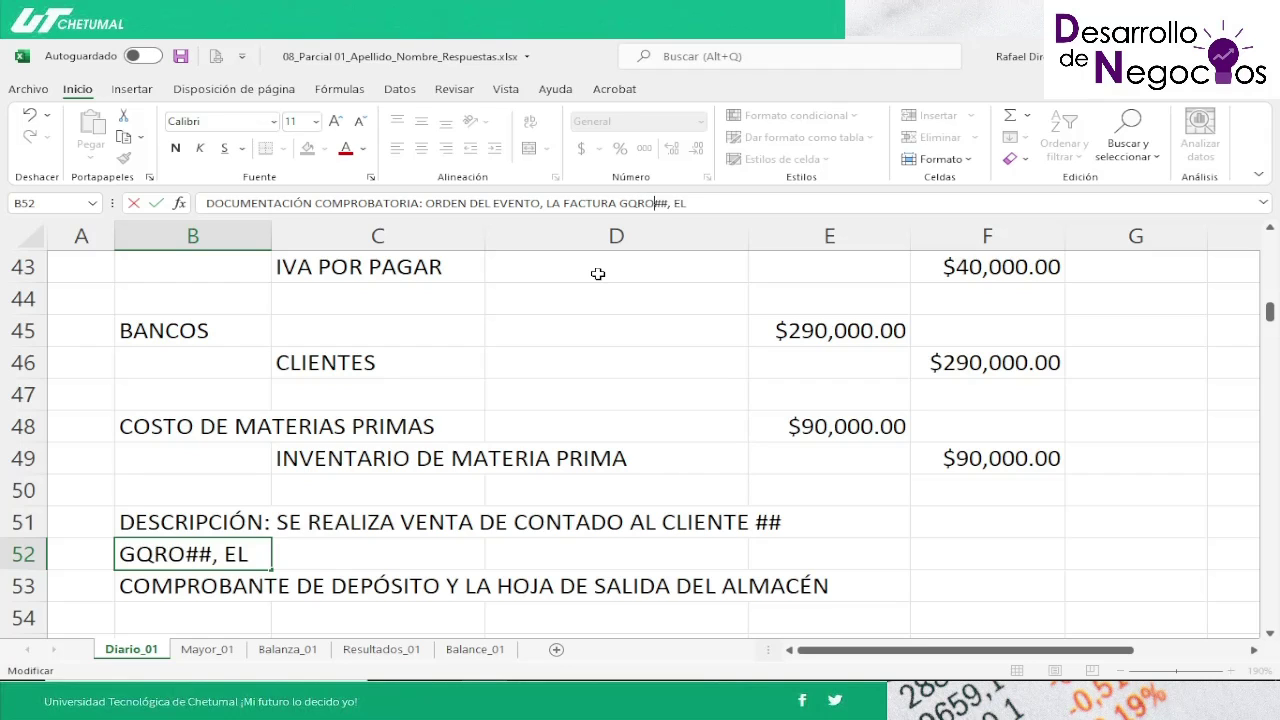
pyautogui.write('-')
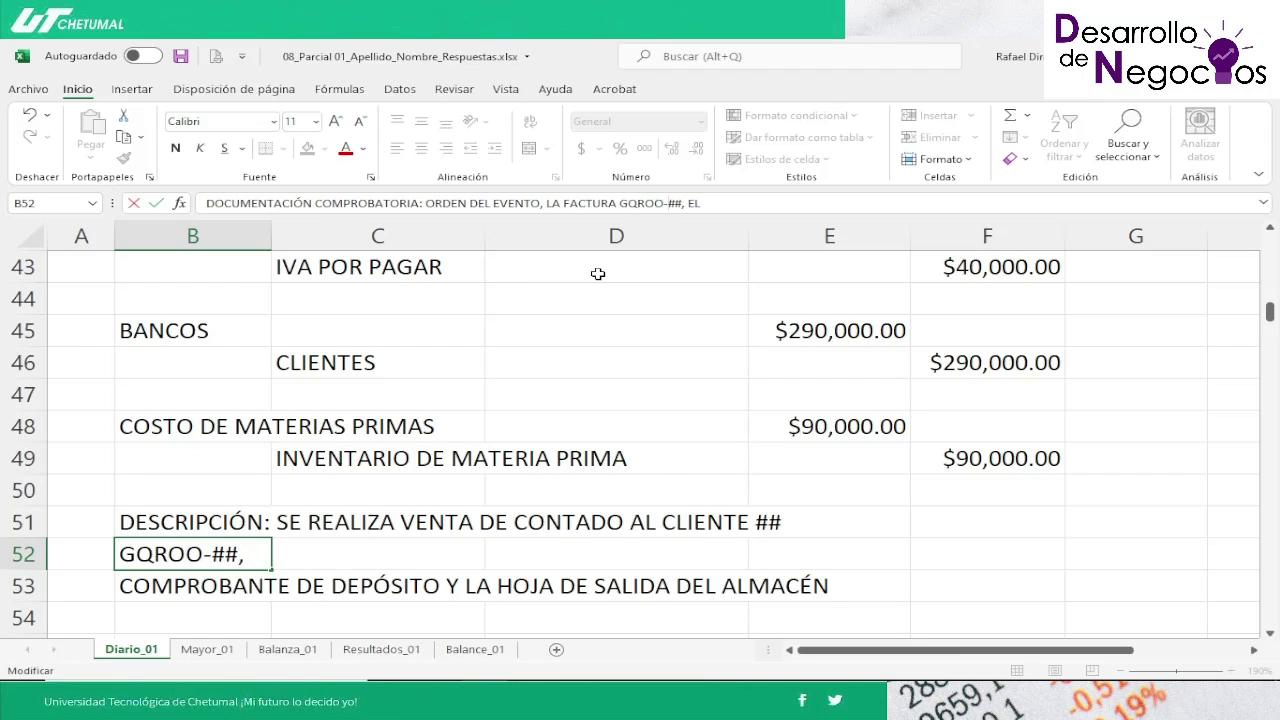
pyautogui.write('006')
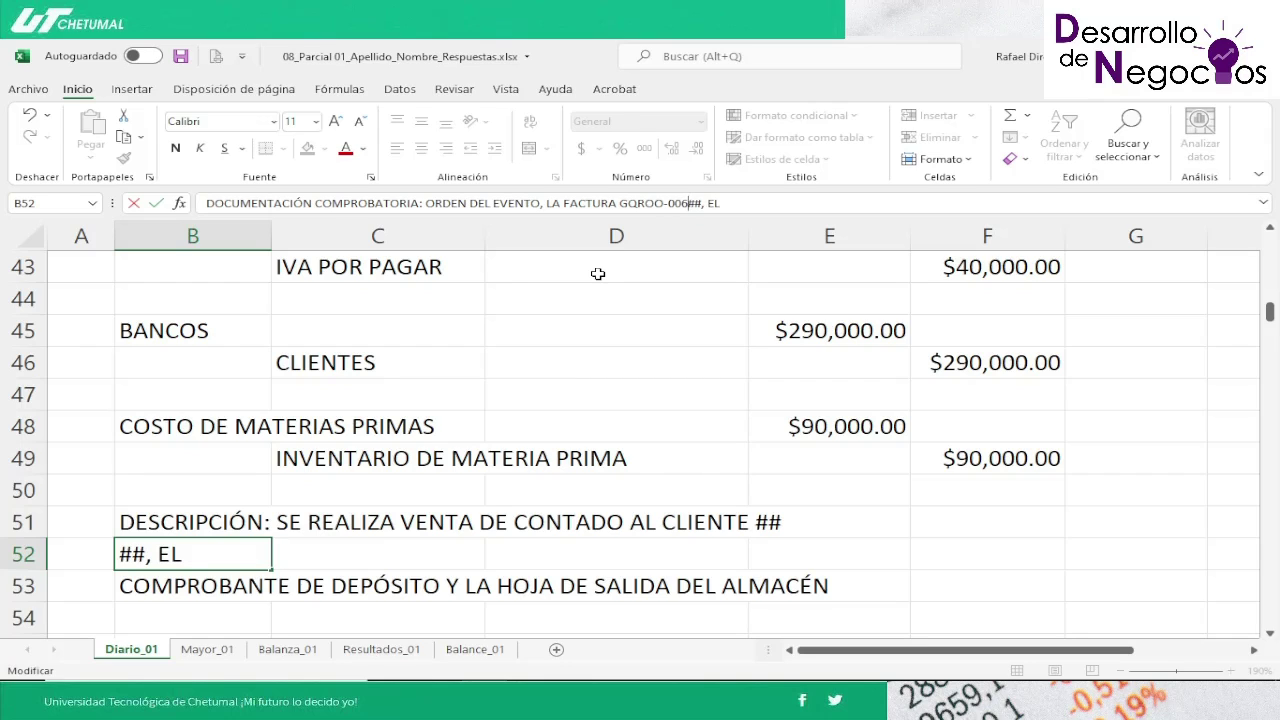
pyautogui.press('Delete')
pyautogui.press('Delete')
pyautogui.press('Return')
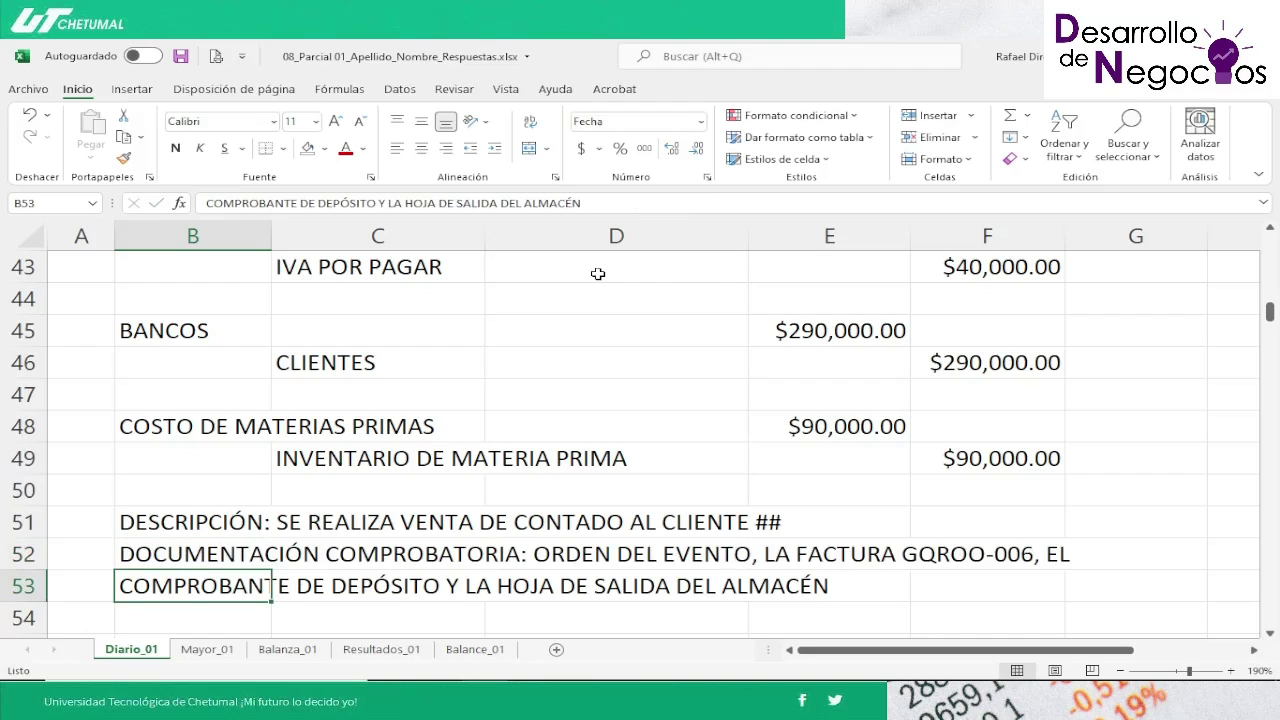
# Step: Reread entry 5's documentation in rows 52 and 53, and look back over its postings from CLIENTES in row 41 down
pyautogui.press('Up')
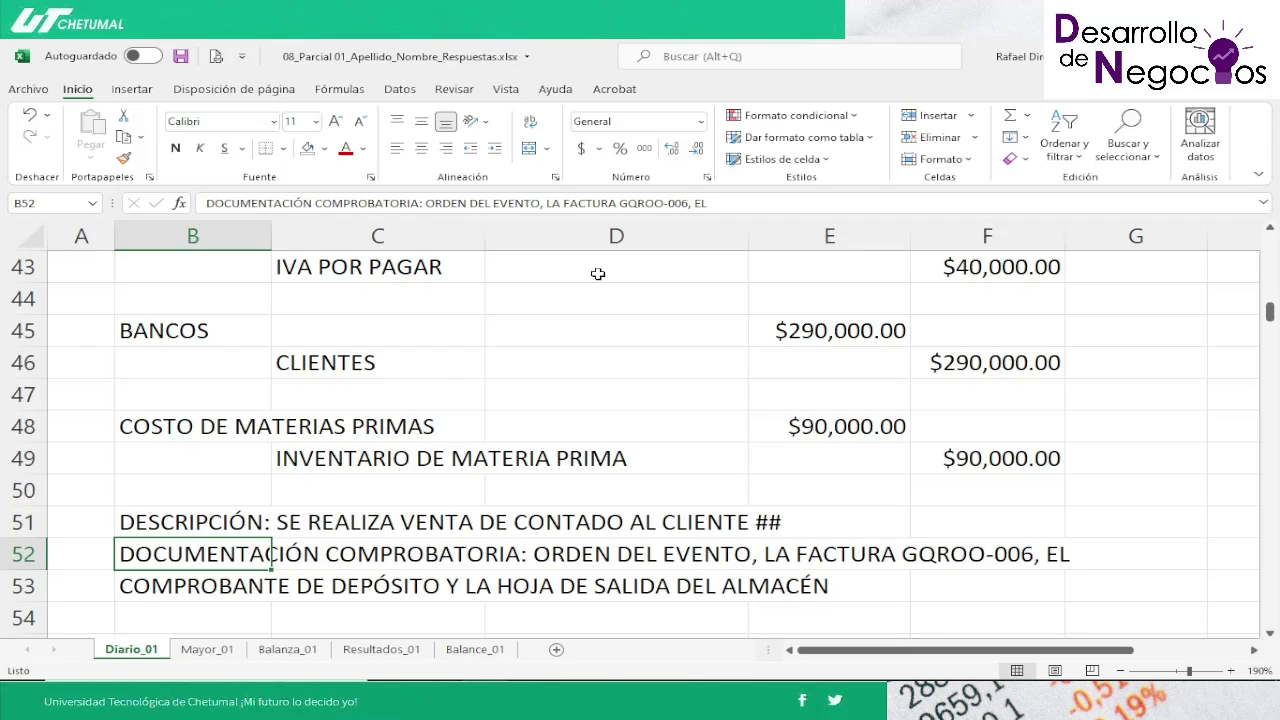
pyautogui.press('Down')
pyautogui.press('Right')
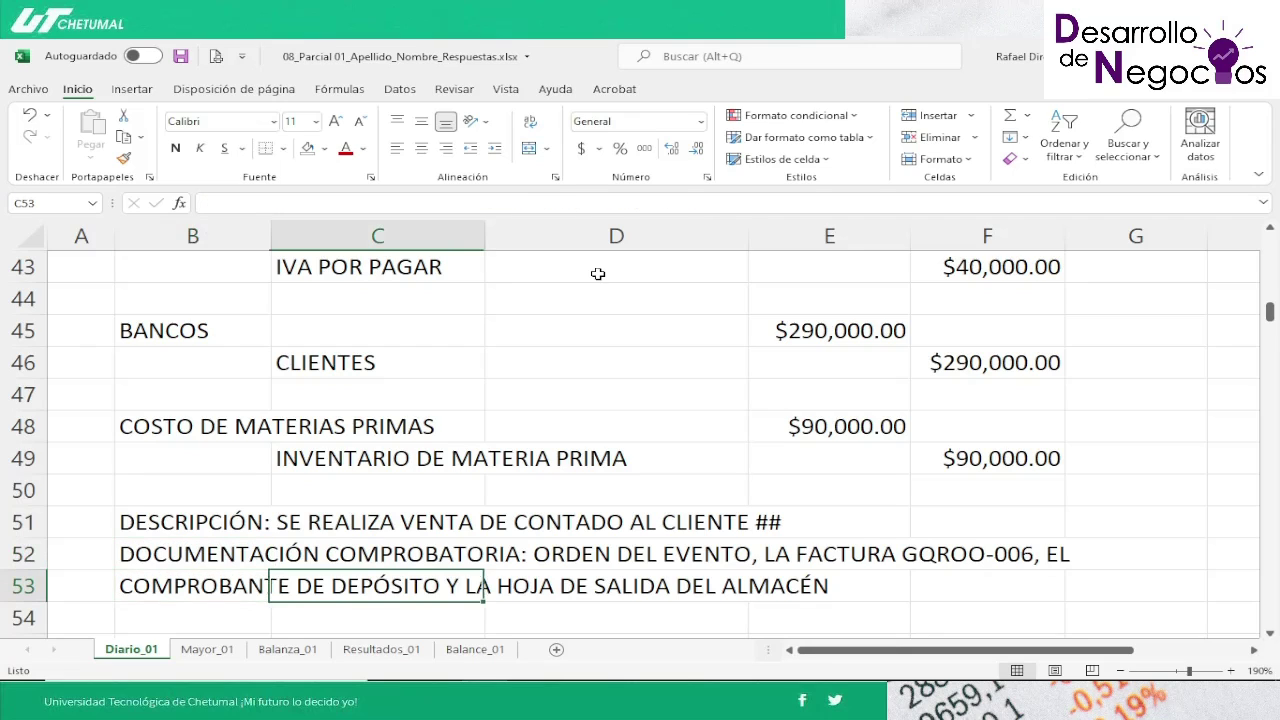
pyautogui.press('Right')
pyautogui.press('Left')
pyautogui.press('Left')
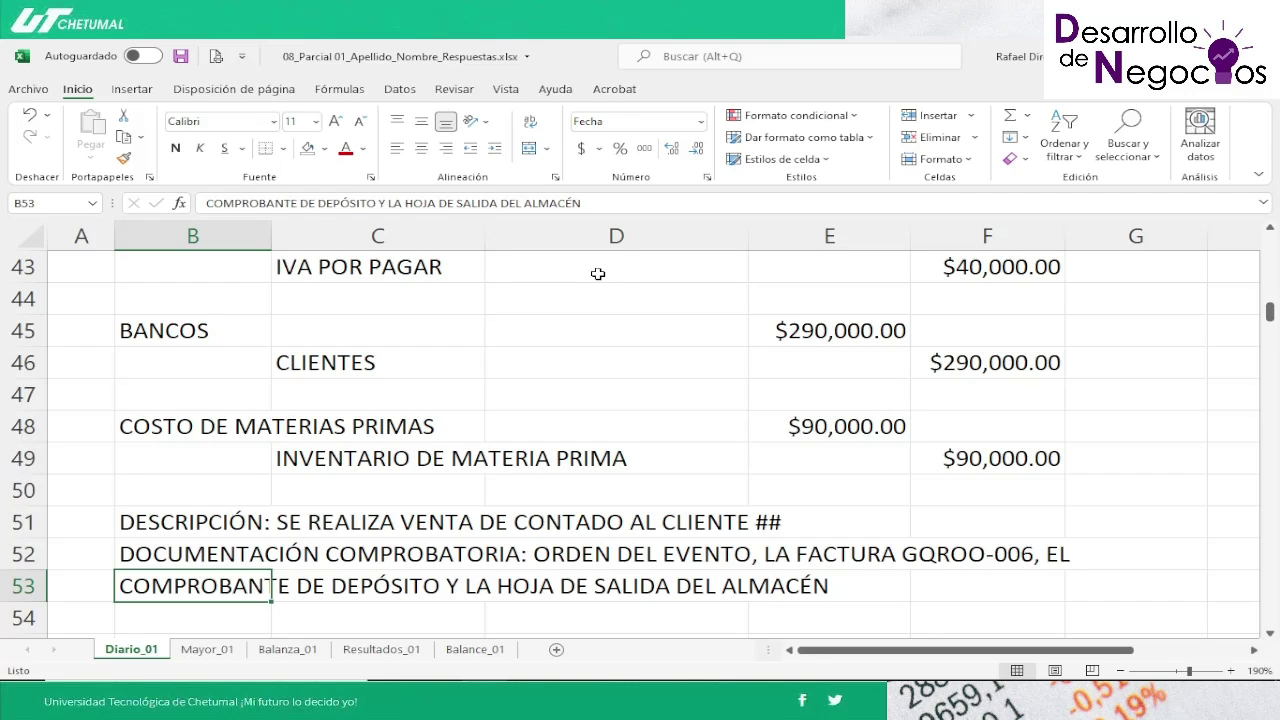
pyautogui.press('Up')
pyautogui.press('Up')
pyautogui.press('Up')
pyautogui.press('Up')
pyautogui.press('Up')
pyautogui.press('Up')
pyautogui.press('Up')
pyautogui.press('Up')
pyautogui.press('Up')
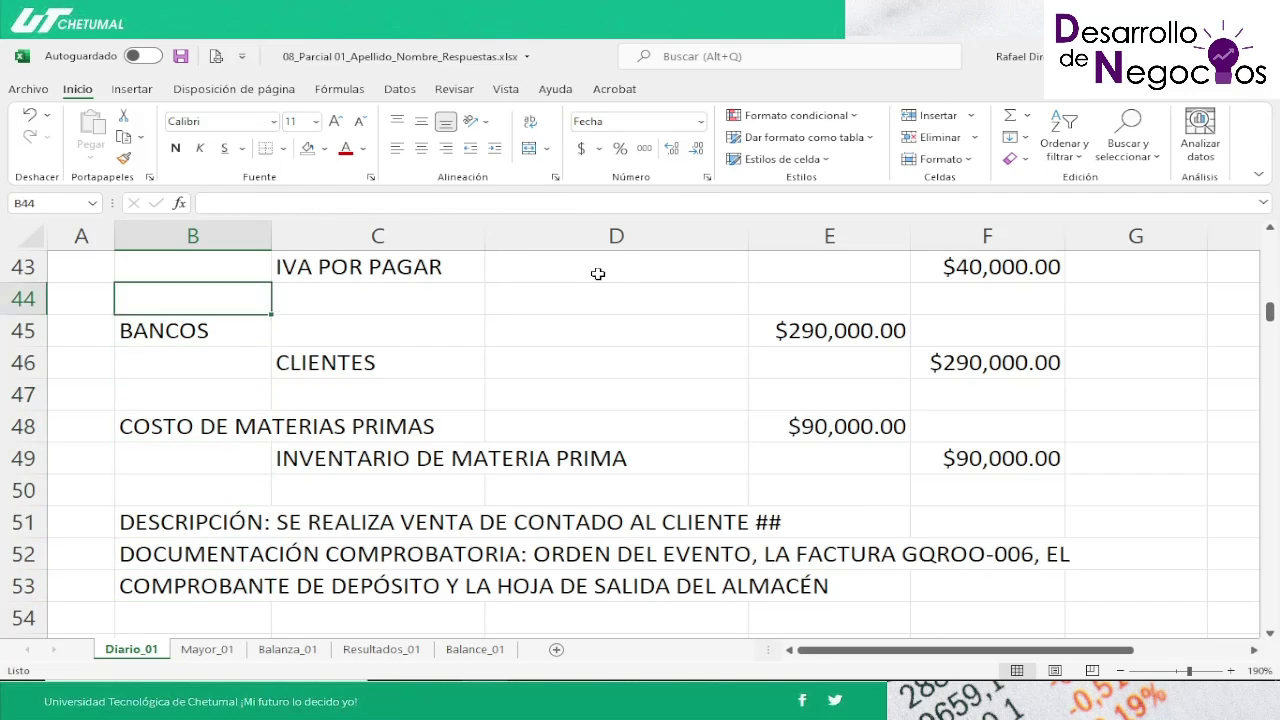
pyautogui.press('Up')
pyautogui.press('Up')
pyautogui.press('Up')
pyautogui.press('Up')
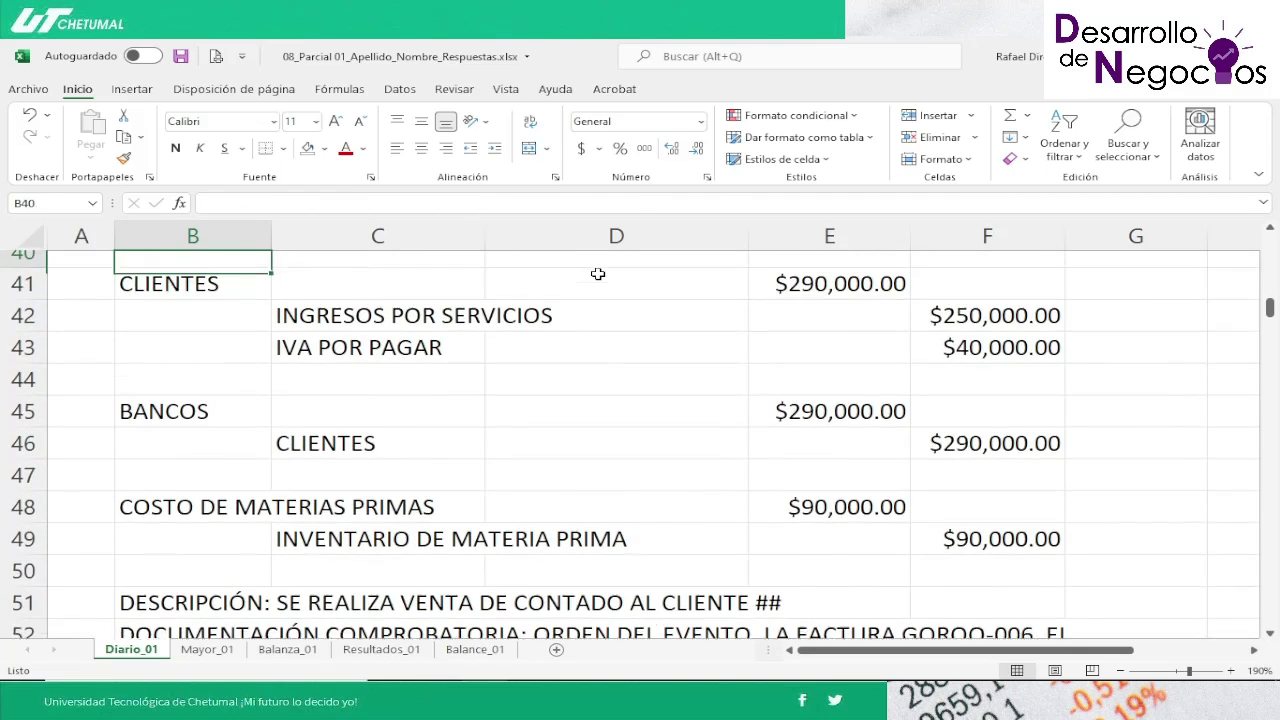
pyautogui.press('Down')
pyautogui.press('Down')
pyautogui.press('Down')
pyautogui.press('Down')
pyautogui.press('Down')
pyautogui.press('Down')
pyautogui.press('Down')
pyautogui.press('Down')
pyautogui.press('Down')
pyautogui.press('Down')
pyautogui.press('Down')
pyautogui.press('Down')
pyautogui.press('Down')
pyautogui.press('Down')
pyautogui.press('Down')
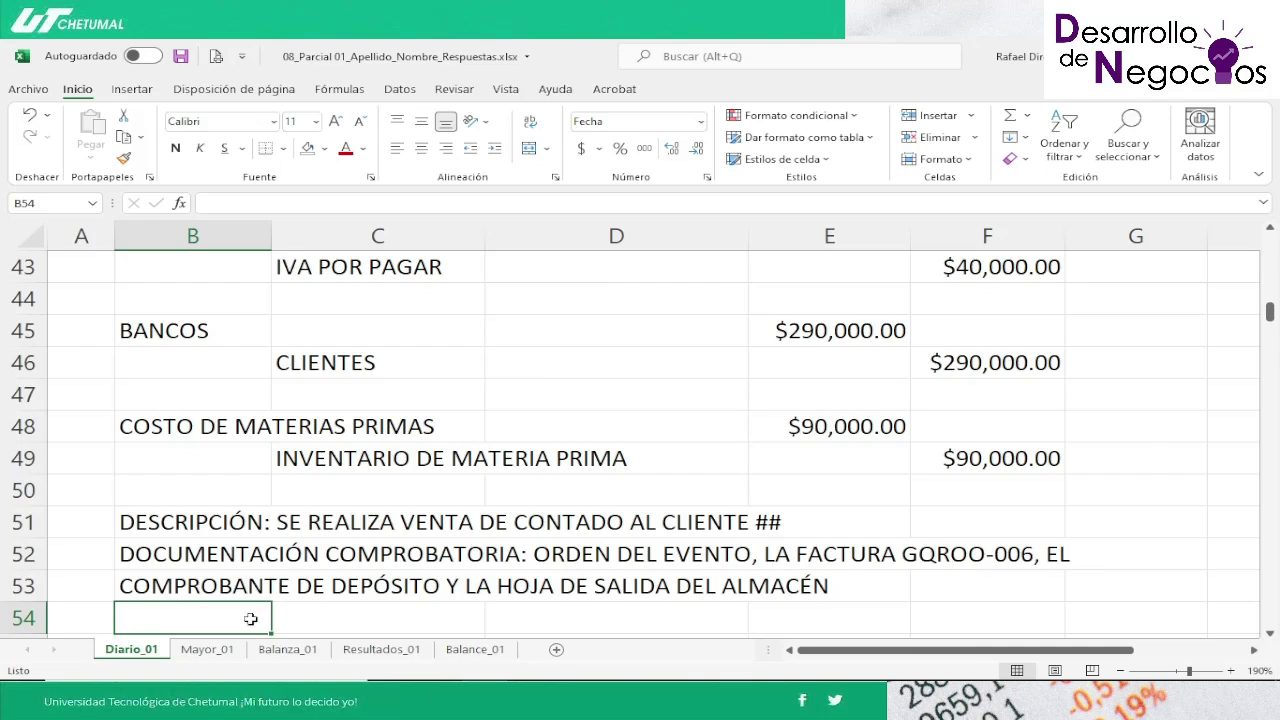
# Step: On the Mayor_01 sheet, label the CLIENTES account's next debit line 5) in E4
pyautogui.click(208, 649)
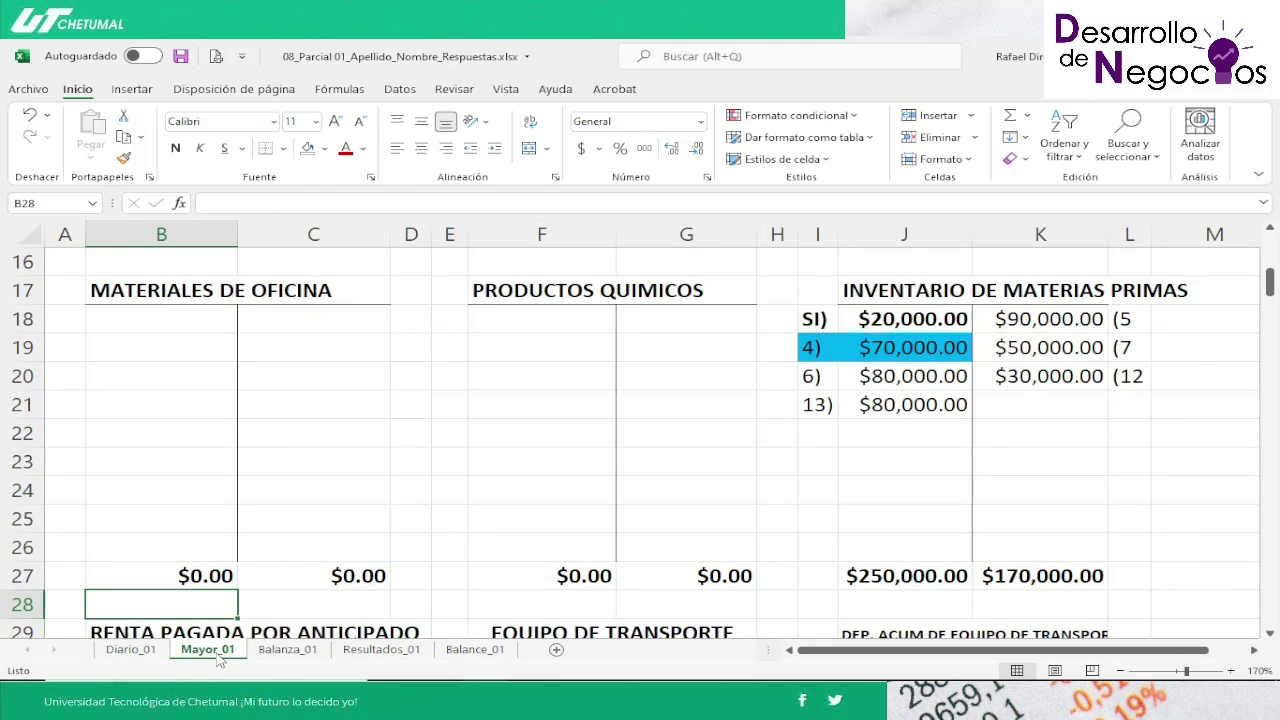
pyautogui.press('Up')
pyautogui.press('Up')
pyautogui.press('Up')
pyautogui.press('Up')
pyautogui.press('Up')
pyautogui.press('Up')
pyautogui.press('Up')
pyautogui.press('Up')
pyautogui.press('Up')
pyautogui.press('Up')
pyautogui.press('Up')
pyautogui.press('Up')
pyautogui.press('Up')
pyautogui.press('Up')
pyautogui.press('Up')
pyautogui.press('Up')
pyautogui.press('Up')
pyautogui.press('Up')
pyautogui.press('Up')
pyautogui.press('Up')
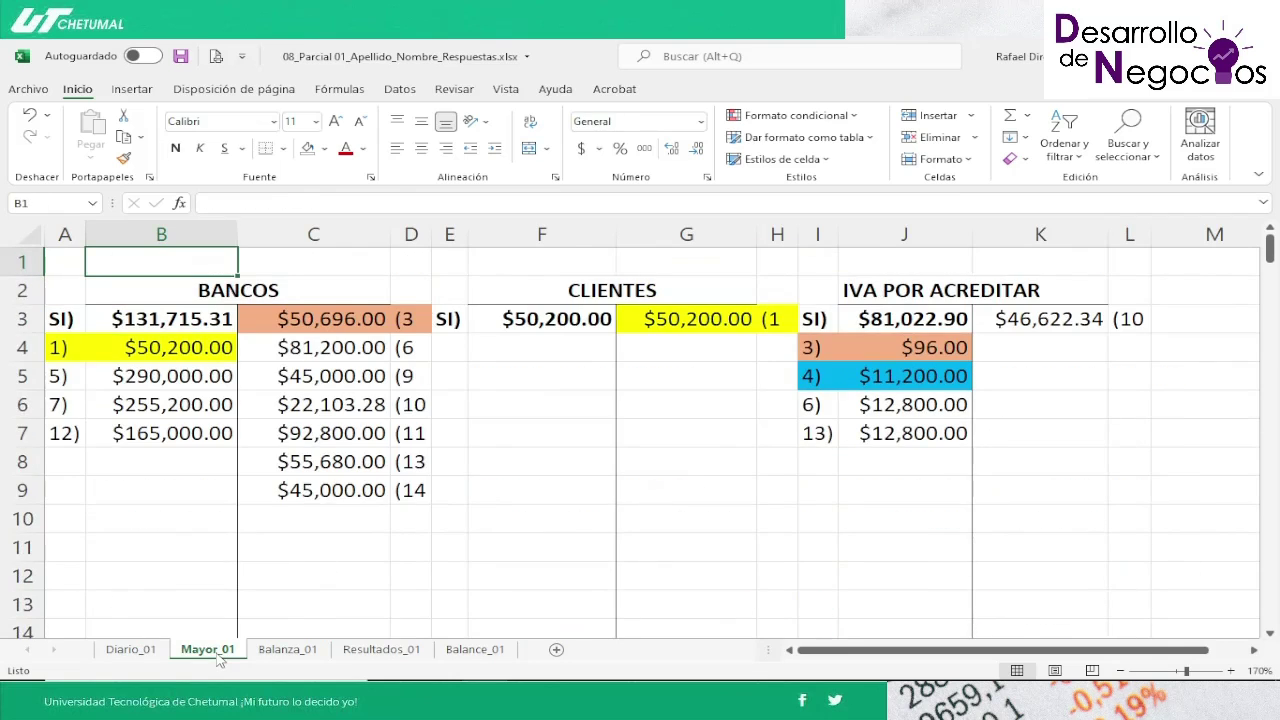
pyautogui.press('Right')
pyautogui.press('Right')
pyautogui.press('Right')
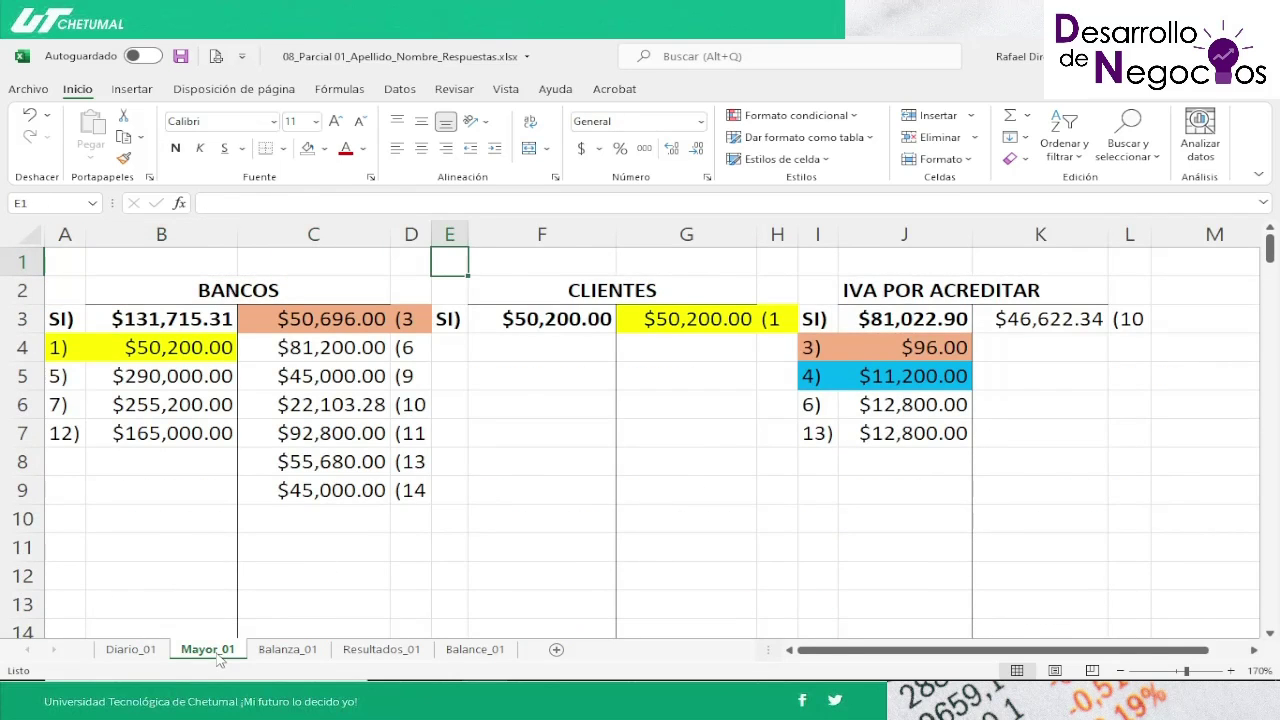
pyautogui.press('Right')
pyautogui.press('Down')
pyautogui.press('Down')
pyautogui.press('Down')
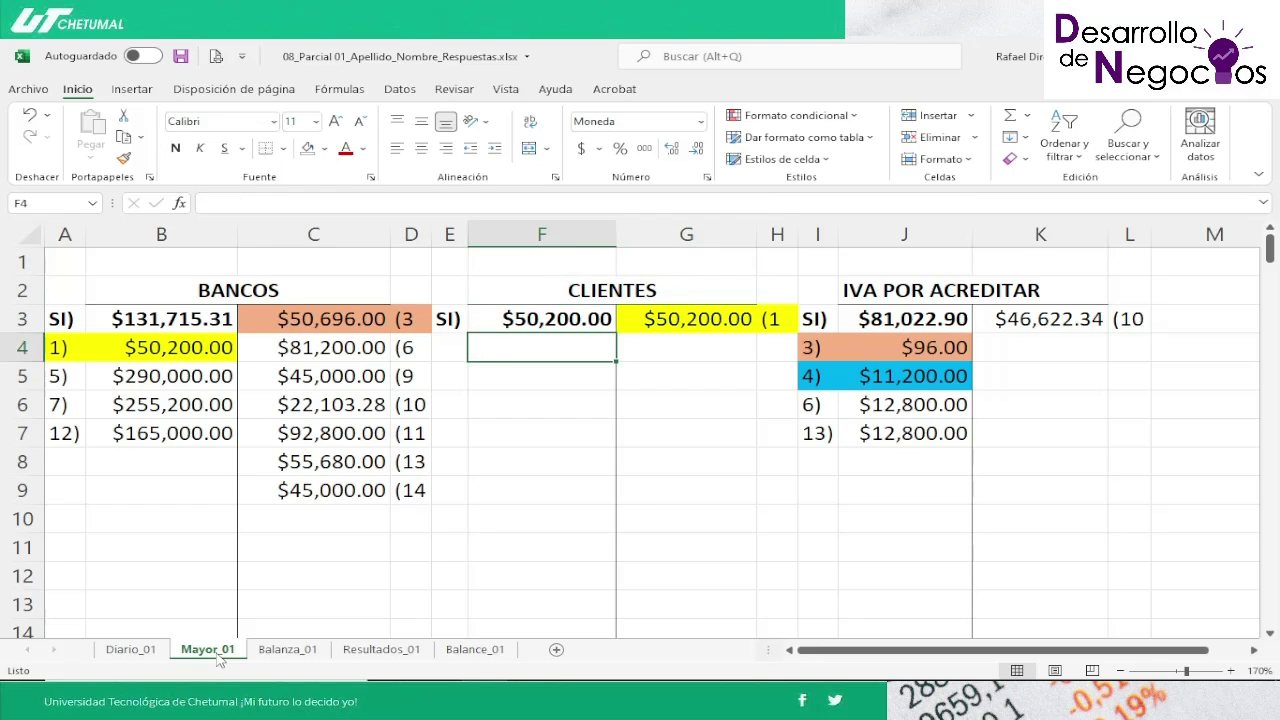
pyautogui.press('Left')
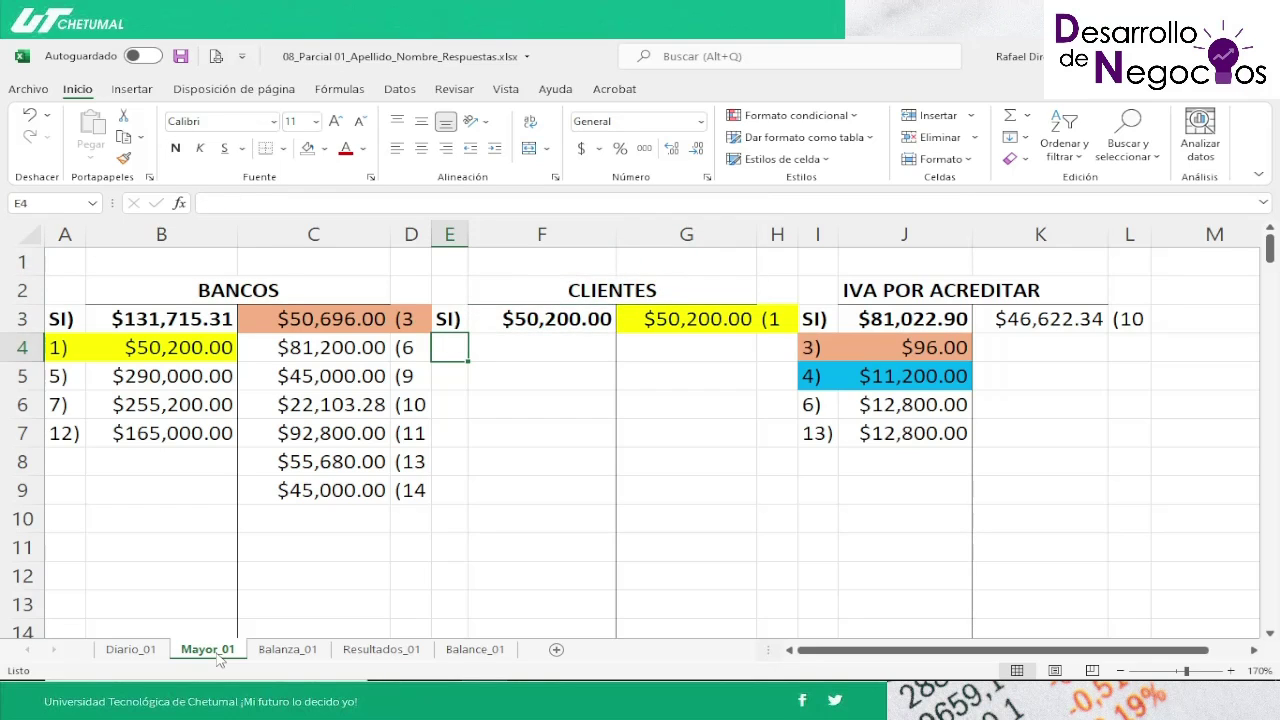
pyautogui.write('5')
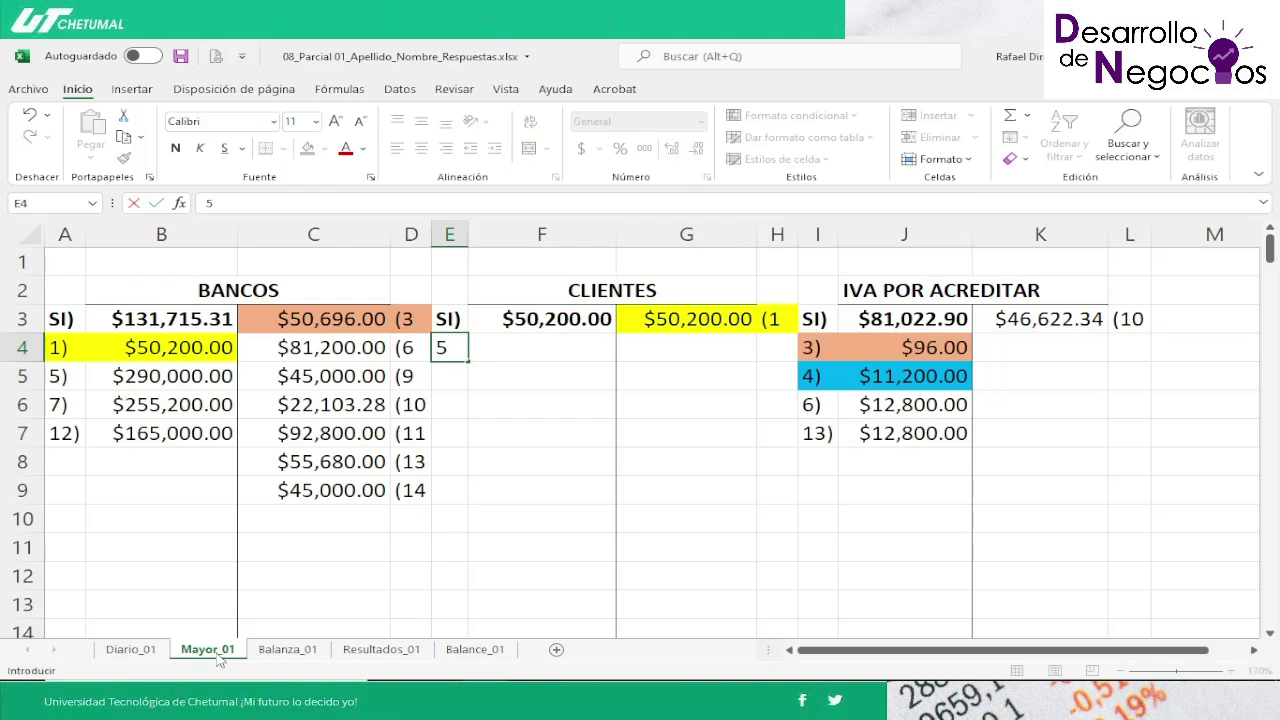
pyautogui.write(')')
pyautogui.press('Right')
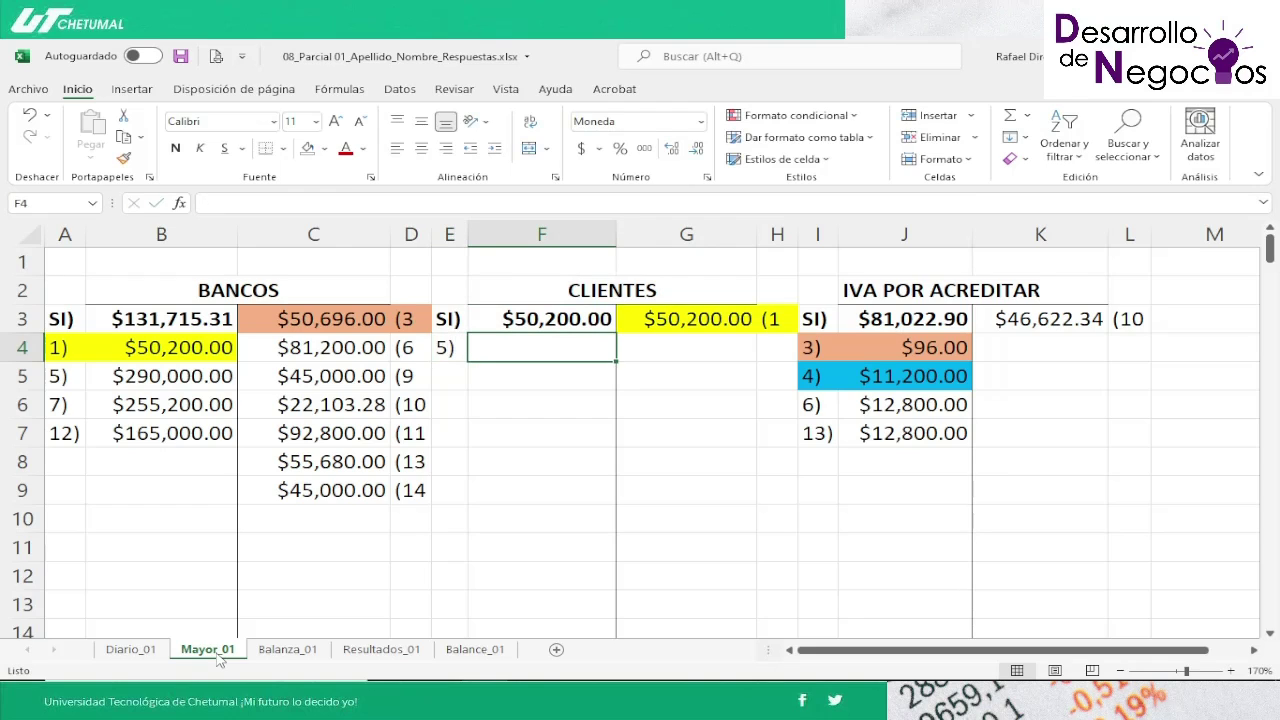
# Step: Link the CLIENTES debit in F4 to entry 5's charge with =Diario_01!E41
pyautogui.write('=')
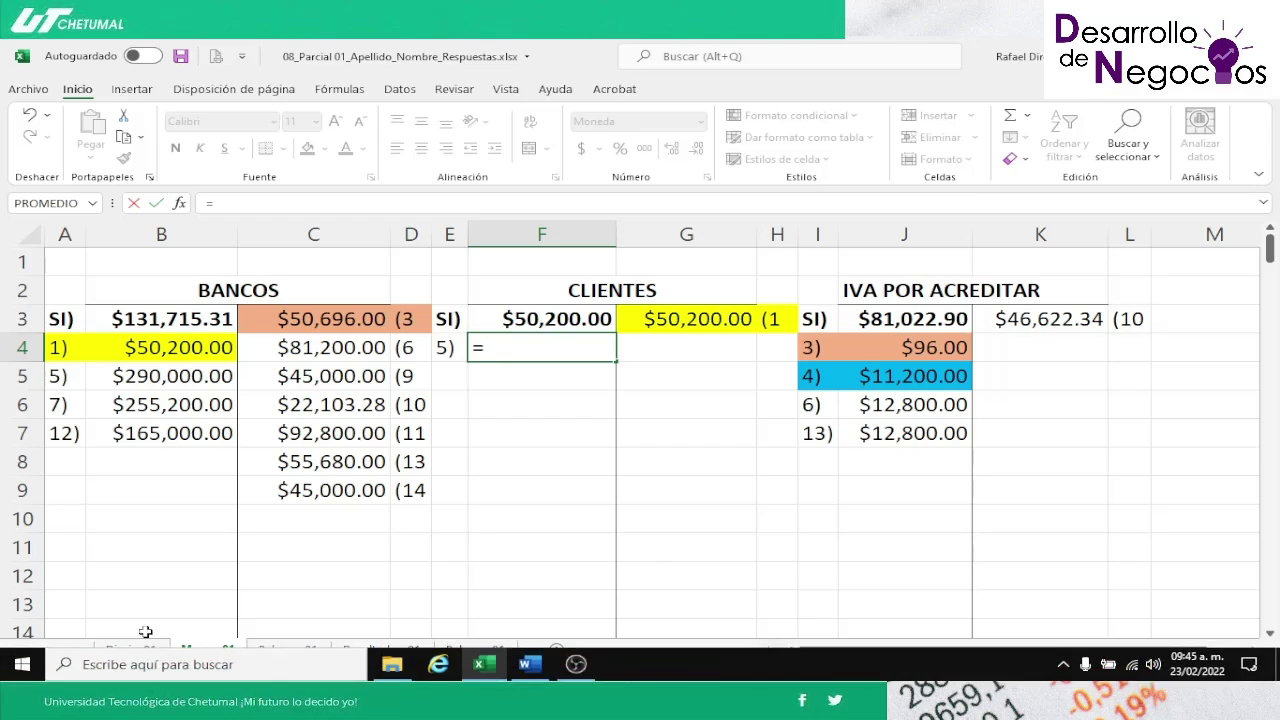
pyautogui.click(140, 650)
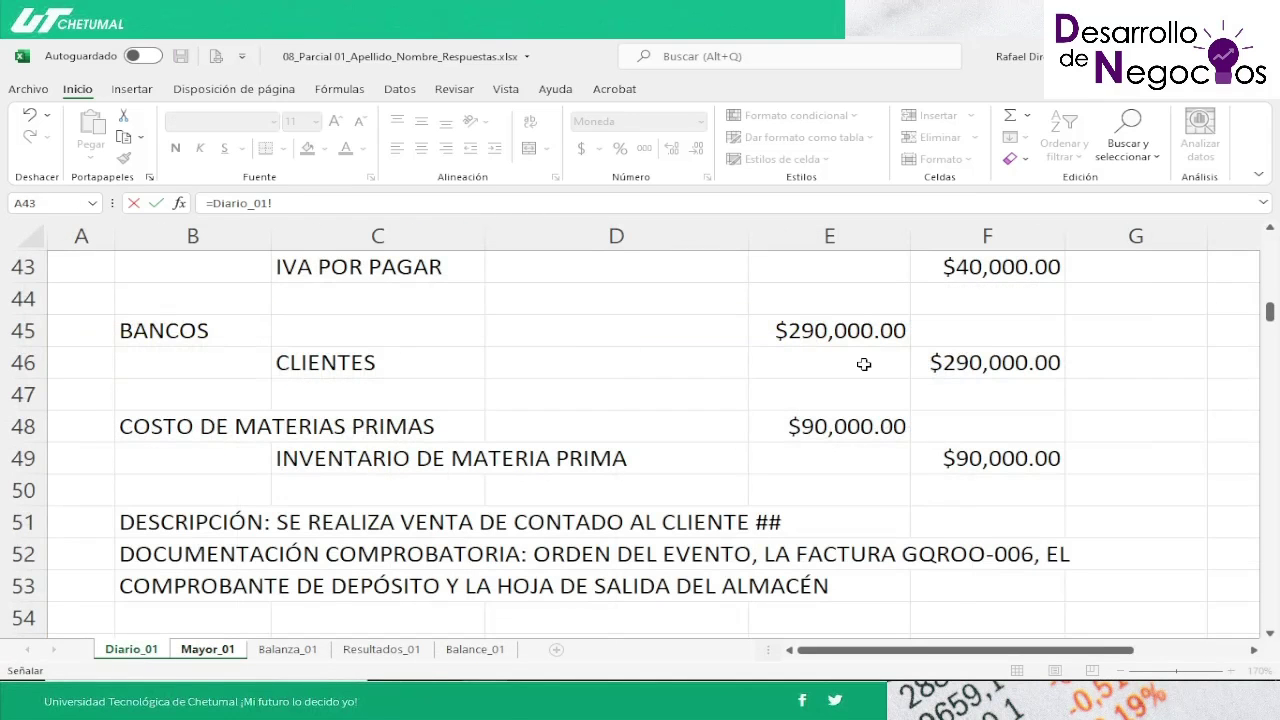
pyautogui.click(1270, 229)
pyautogui.click(1270, 229)
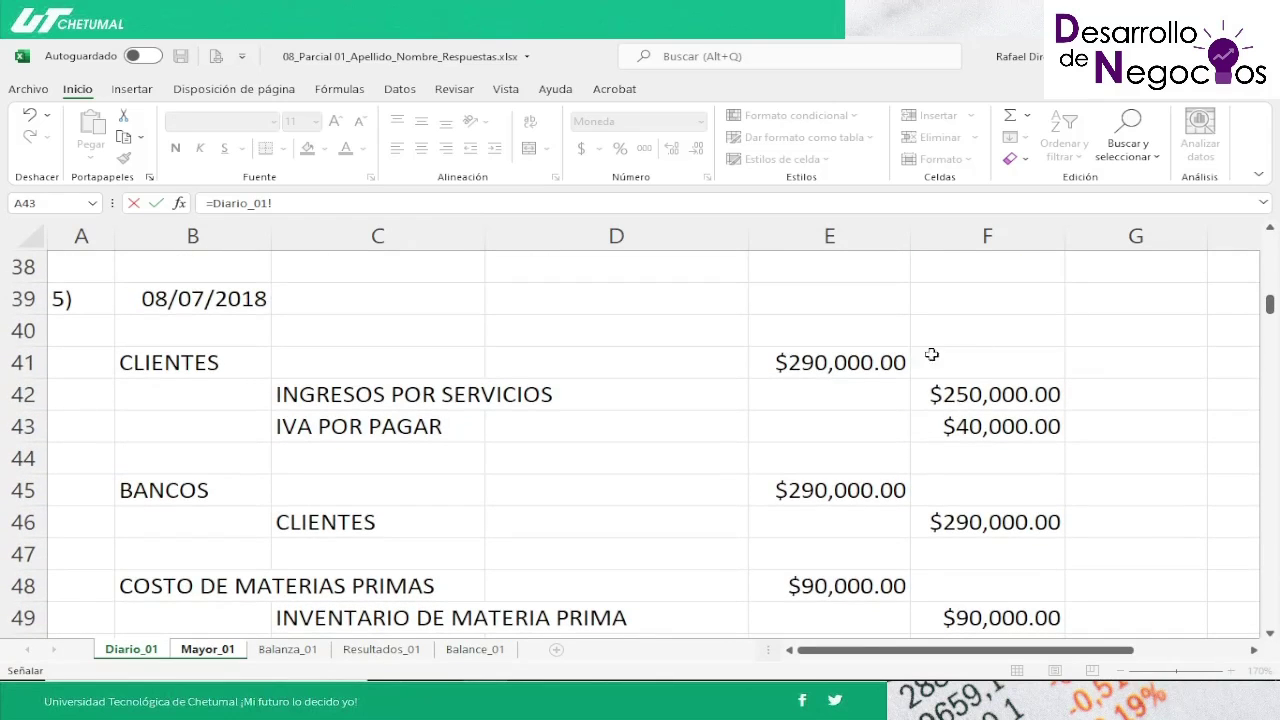
pyautogui.click(808, 362)
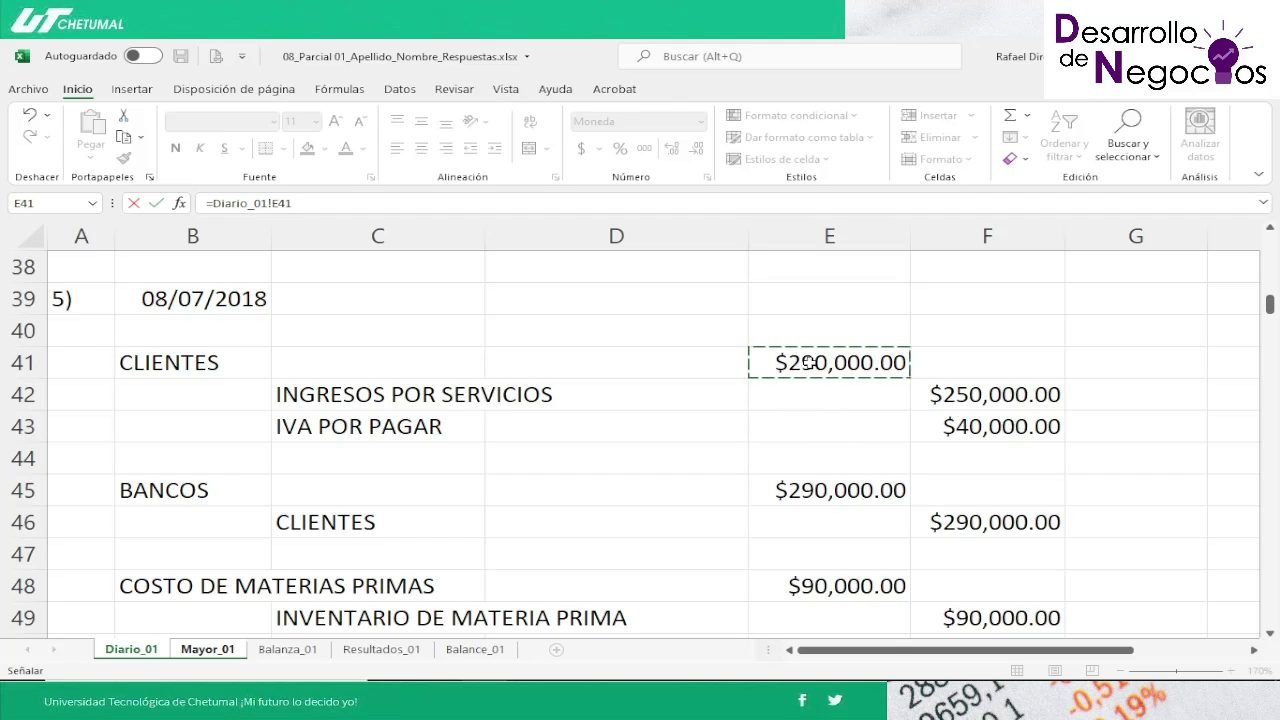
pyautogui.press('Return')
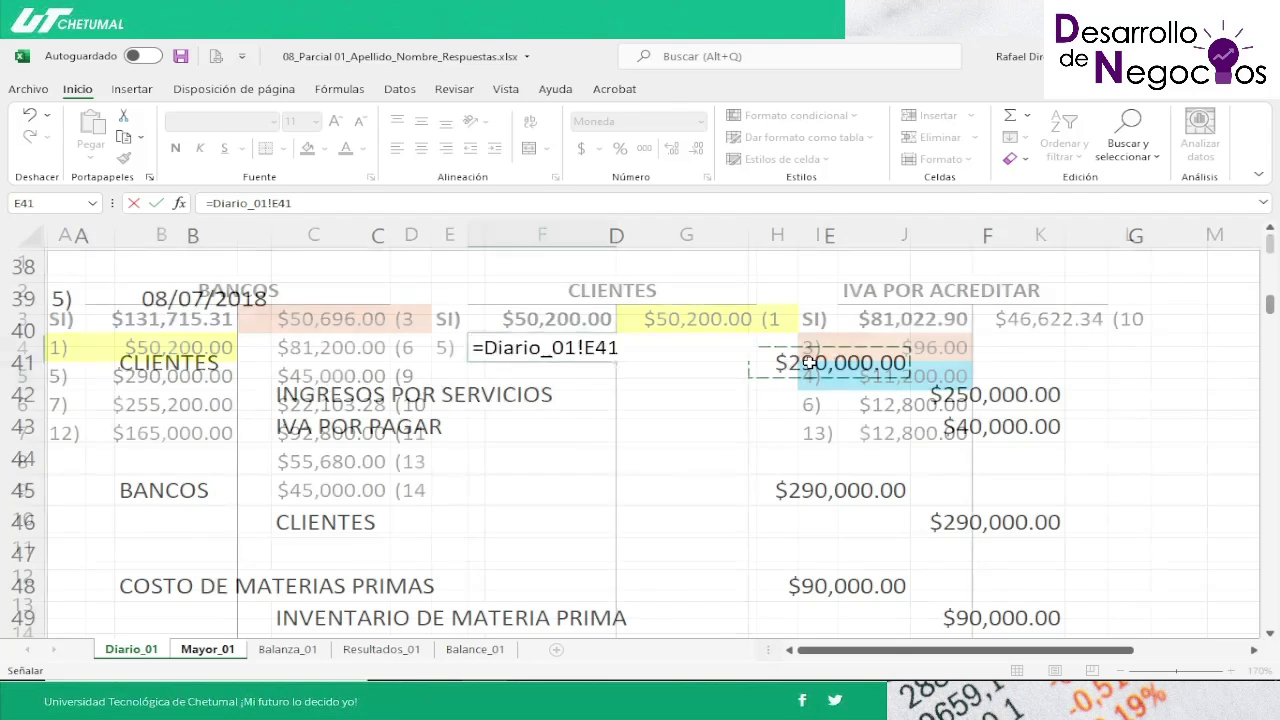
pyautogui.press('Up')
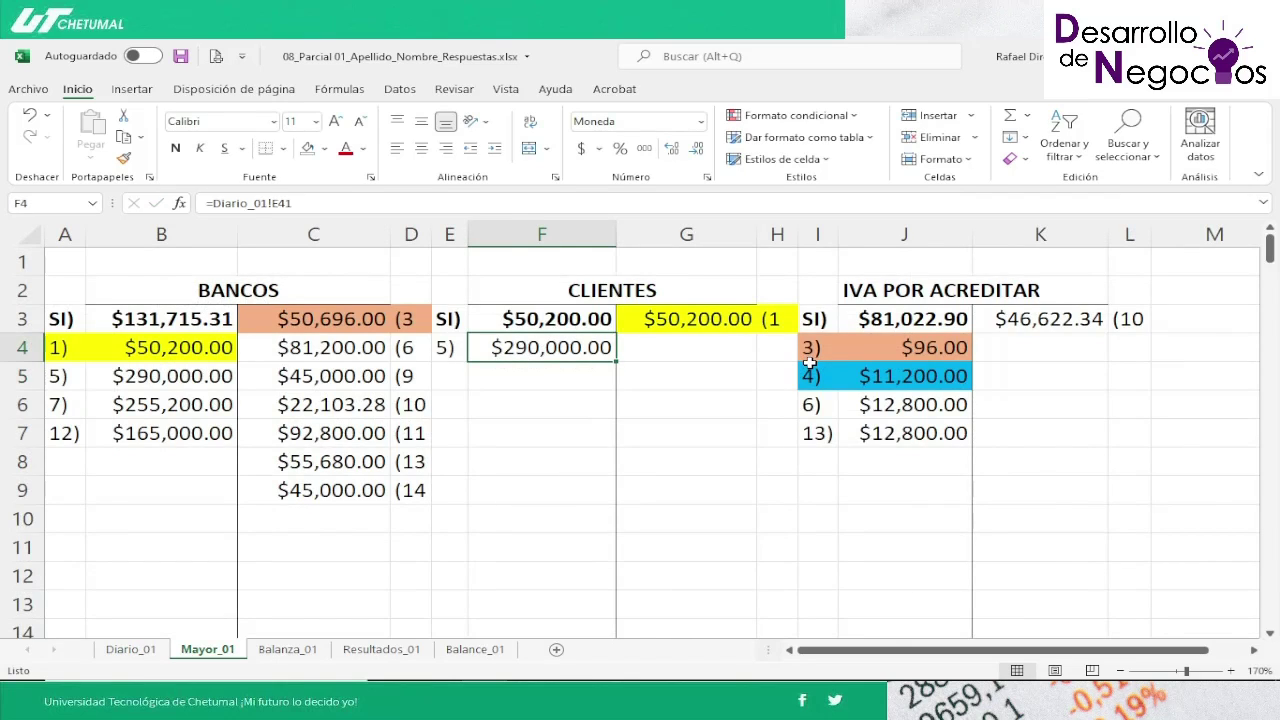
# Step: Fill the CLIENTES entry 5 label and amount in E4:F4 with the lightest blue theme tint
pyautogui.press('Left')
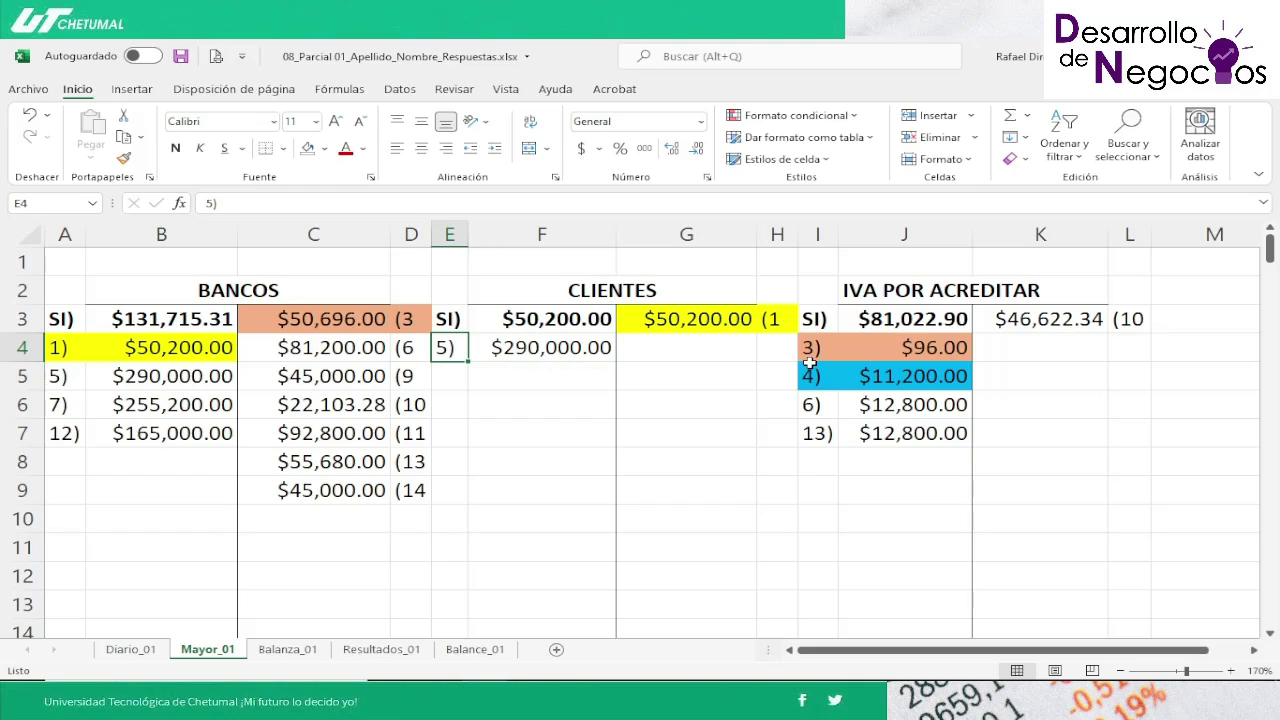
pyautogui.hotkey('shift', 'Right')
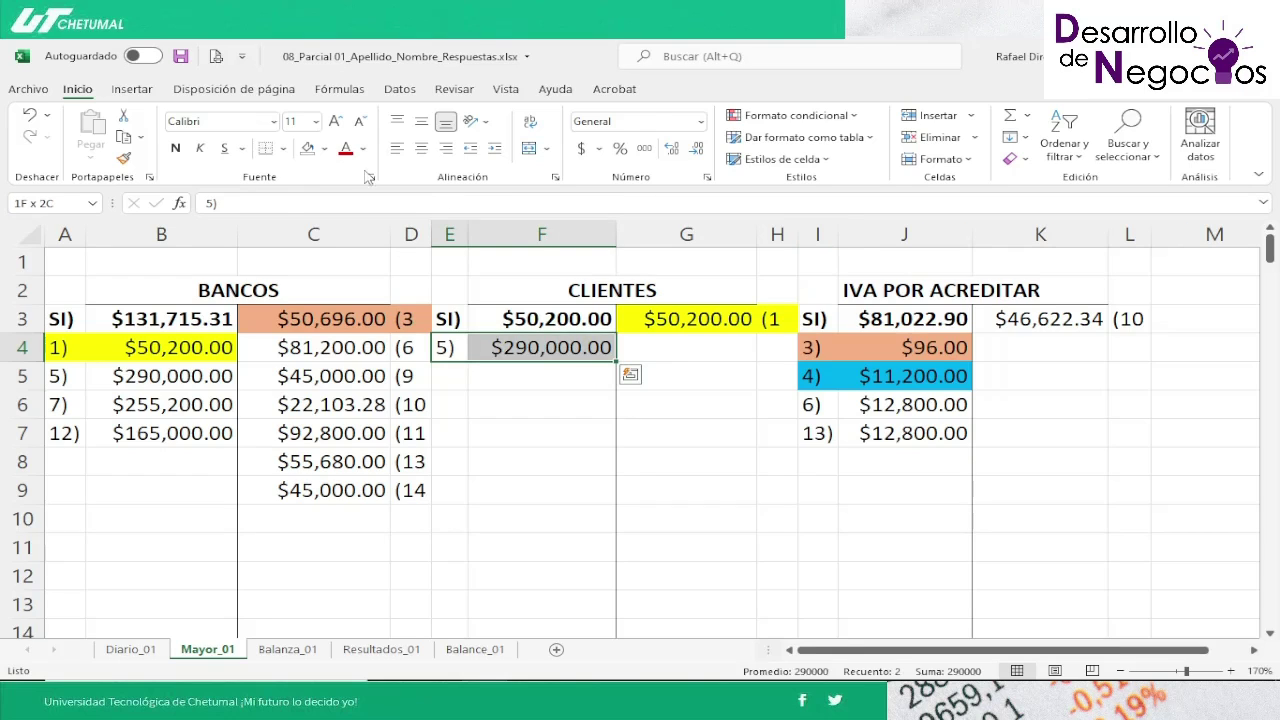
pyautogui.click(325, 149)
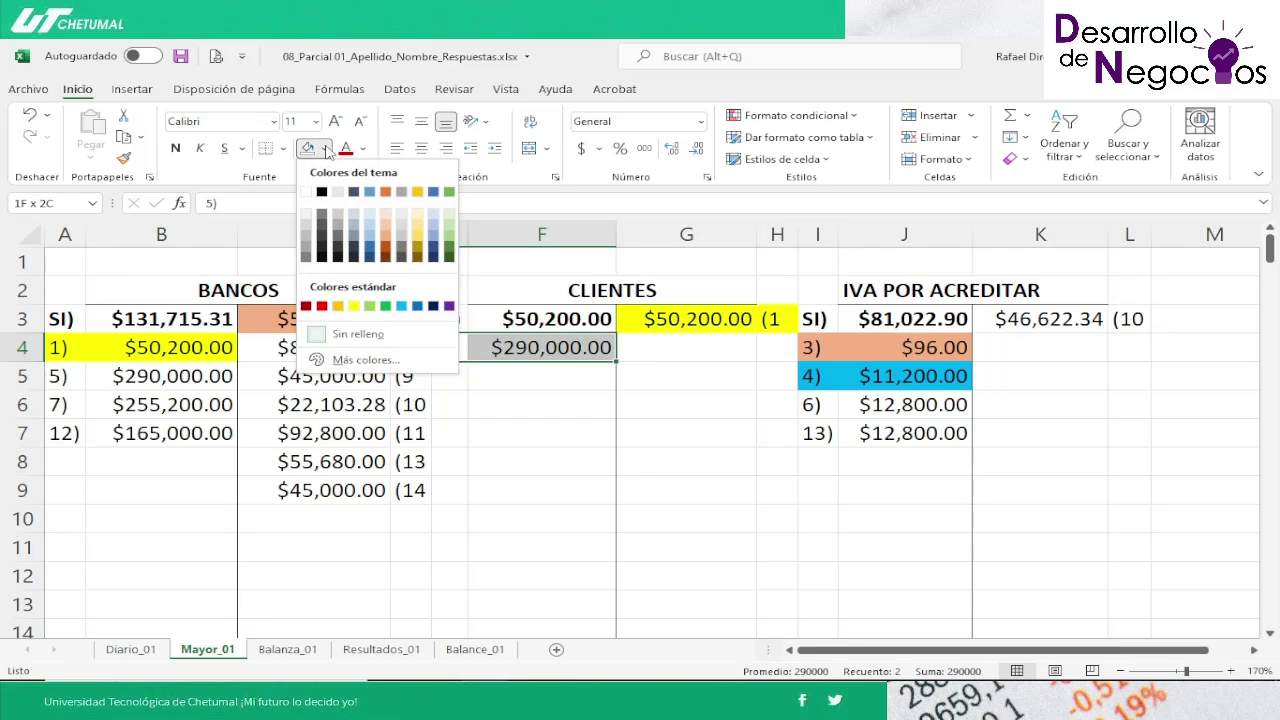
pyautogui.click(368, 217)
pyautogui.press('Down')
pyautogui.press('Up')
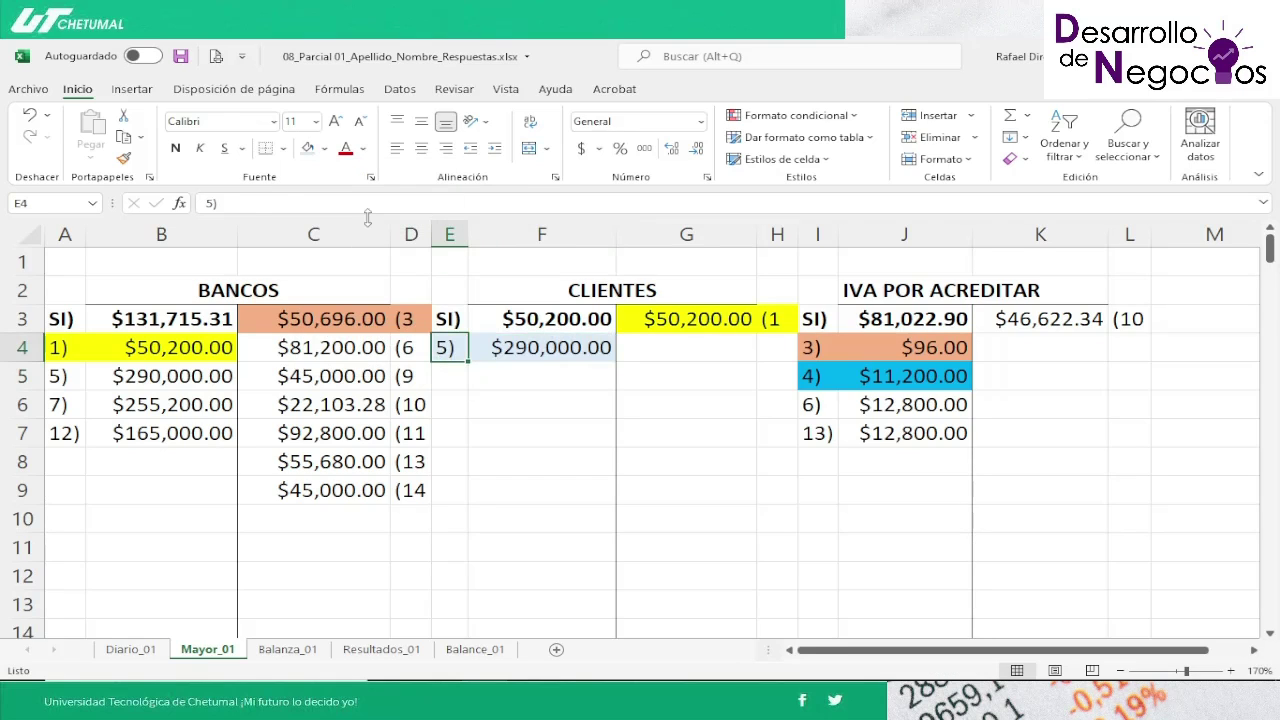
# Step: Fill entry 5's credit amount and label in C91:D91 of the INGRESOS POR SERVICIOS account with the lightest blue theme tint
pyautogui.press('Right')
pyautogui.press('Right')
pyautogui.press('Down')
pyautogui.press('Down')
pyautogui.press('Down')
pyautogui.press('Down')
pyautogui.press('Down')
pyautogui.press('Down')
pyautogui.press('Down')
pyautogui.press('Down')
pyautogui.press('Down')
pyautogui.press('Down')
pyautogui.press('Down')
pyautogui.press('Down')
pyautogui.press('Down')
pyautogui.press('Down')
pyautogui.press('Down')
pyautogui.press('Down')
pyautogui.press('Down')
pyautogui.press('Down')
pyautogui.press('Down')
pyautogui.press('Down')
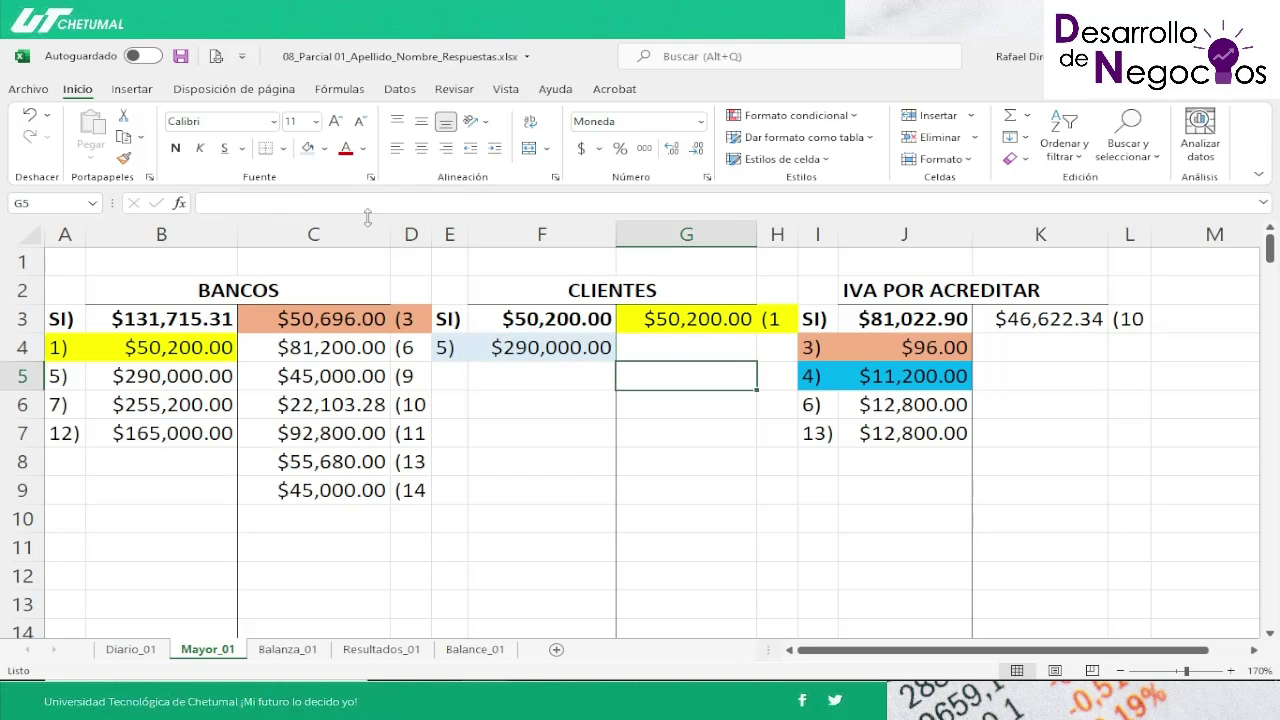
pyautogui.press('Down')
pyautogui.press('Down')
pyautogui.press('Down')
pyautogui.press('Down')
pyautogui.press('Down')
pyautogui.press('Down')
pyautogui.press('Down')
pyautogui.press('Down')
pyautogui.press('Down')
pyautogui.press('Down')
pyautogui.press('Down')
pyautogui.press('Down')
pyautogui.press('Down')
pyautogui.press('Down')
pyautogui.press('Down')
pyautogui.press('Down')
pyautogui.press('Down')
pyautogui.press('Down')
pyautogui.press('Down')
pyautogui.press('Down')
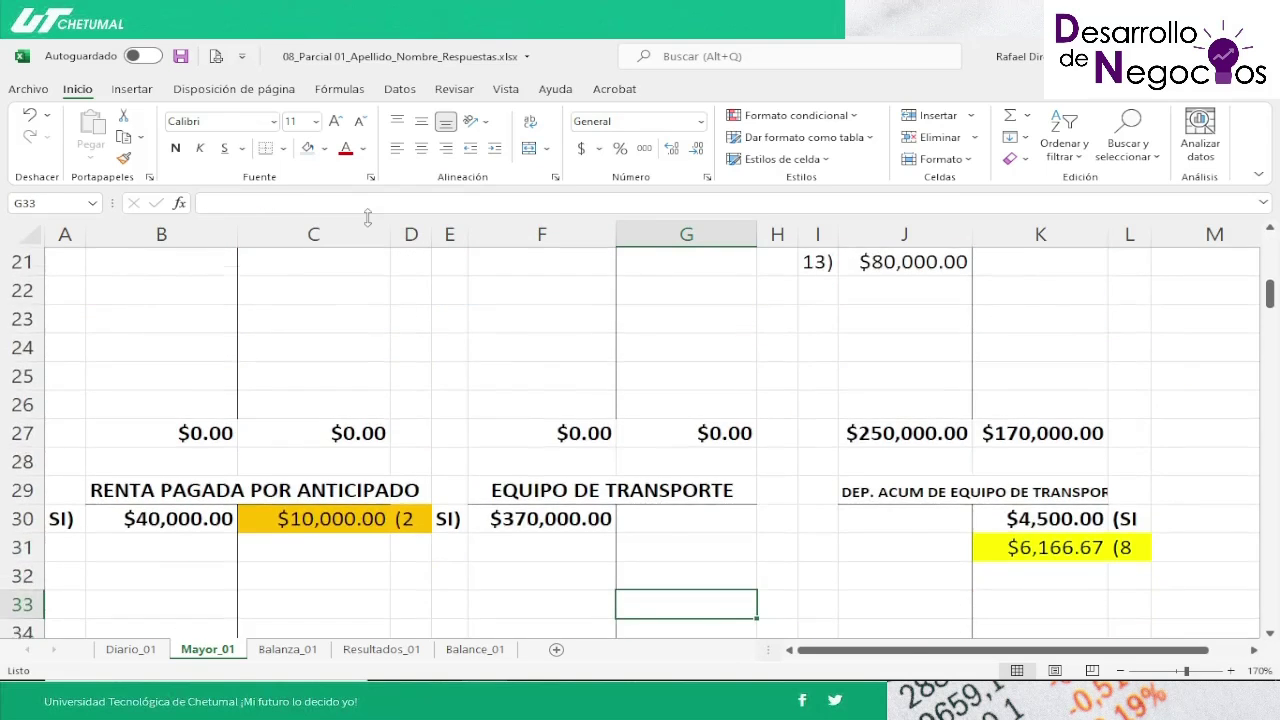
pyautogui.press('Down')
pyautogui.press('Down')
pyautogui.press('Down')
pyautogui.press('Down')
pyautogui.press('Down')
pyautogui.press('Down')
pyautogui.press('Down')
pyautogui.press('Down')
pyautogui.press('Down')
pyautogui.press('Down')
pyautogui.press('Down')
pyautogui.press('Down')
pyautogui.press('Down')
pyautogui.press('Down')
pyautogui.press('Down')
pyautogui.press('Down')
pyautogui.press('Down')
pyautogui.press('Down')
pyautogui.press('Down')
pyautogui.press('Down')
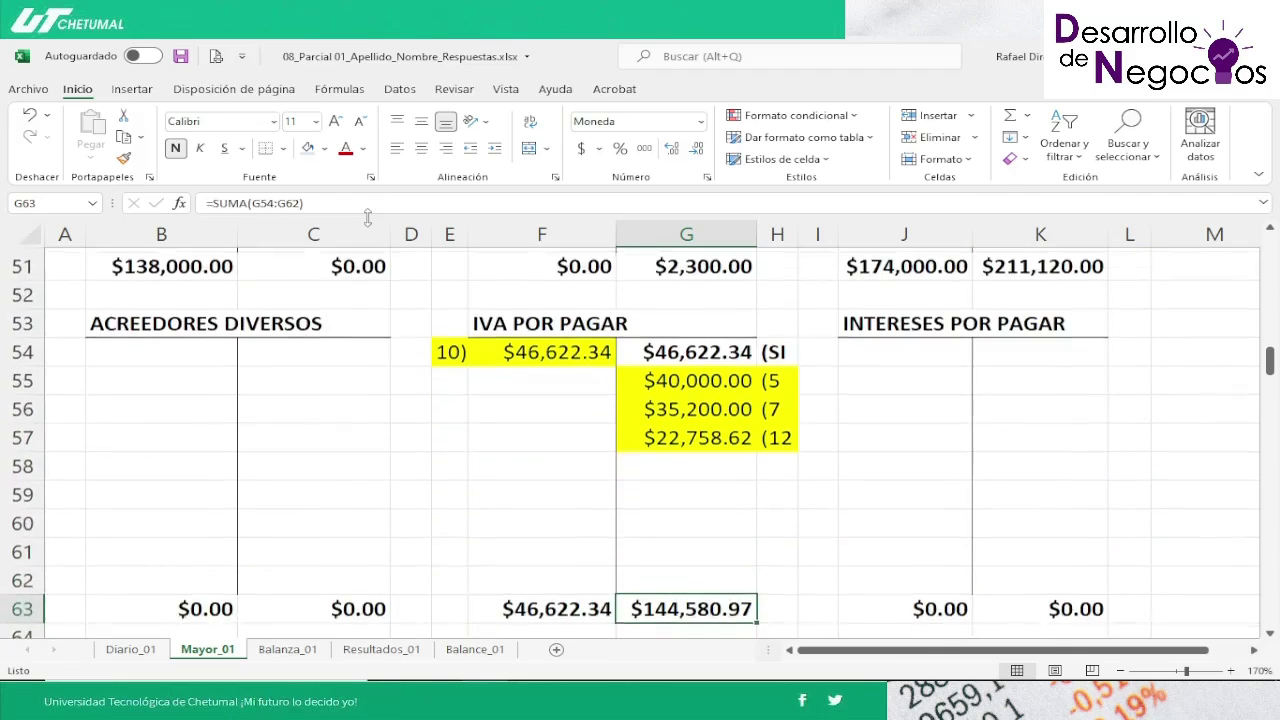
pyautogui.press('Down')
pyautogui.press('Down')
pyautogui.press('Down')
pyautogui.press('Down')
pyautogui.press('Down')
pyautogui.press('Down')
pyautogui.press('Down')
pyautogui.press('Down')
pyautogui.press('Down')
pyautogui.press('Down')
pyautogui.press('Down')
pyautogui.press('Down')
pyautogui.press('Down')
pyautogui.press('Down')
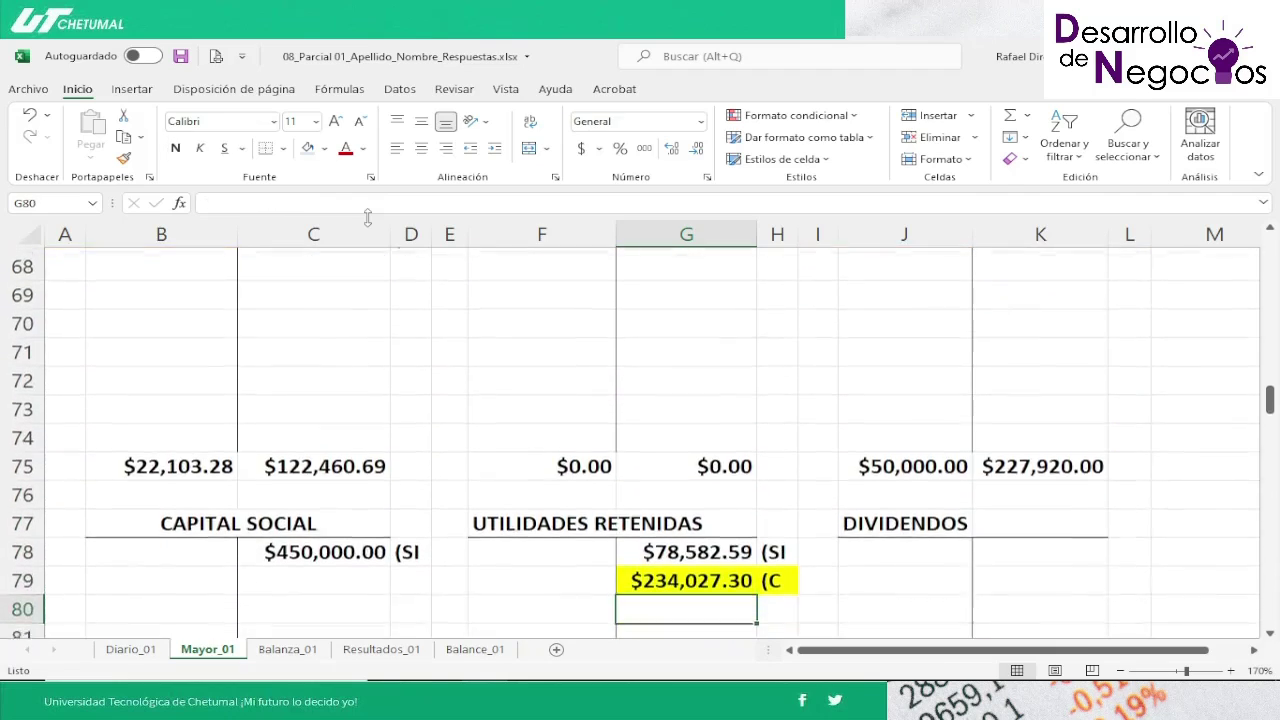
pyautogui.press('Left')
pyautogui.press('Left')
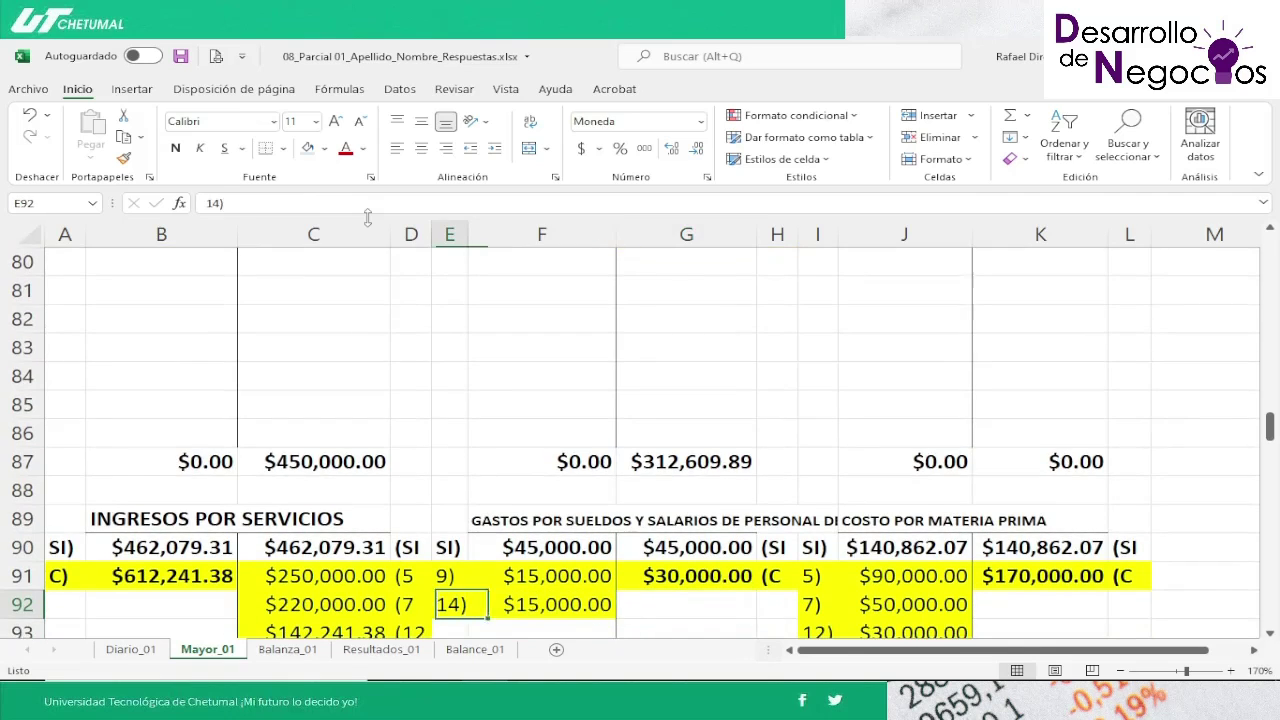
pyautogui.press('Down')
pyautogui.press('Up')
pyautogui.press('Up')
pyautogui.press('Left')
pyautogui.press('Left')
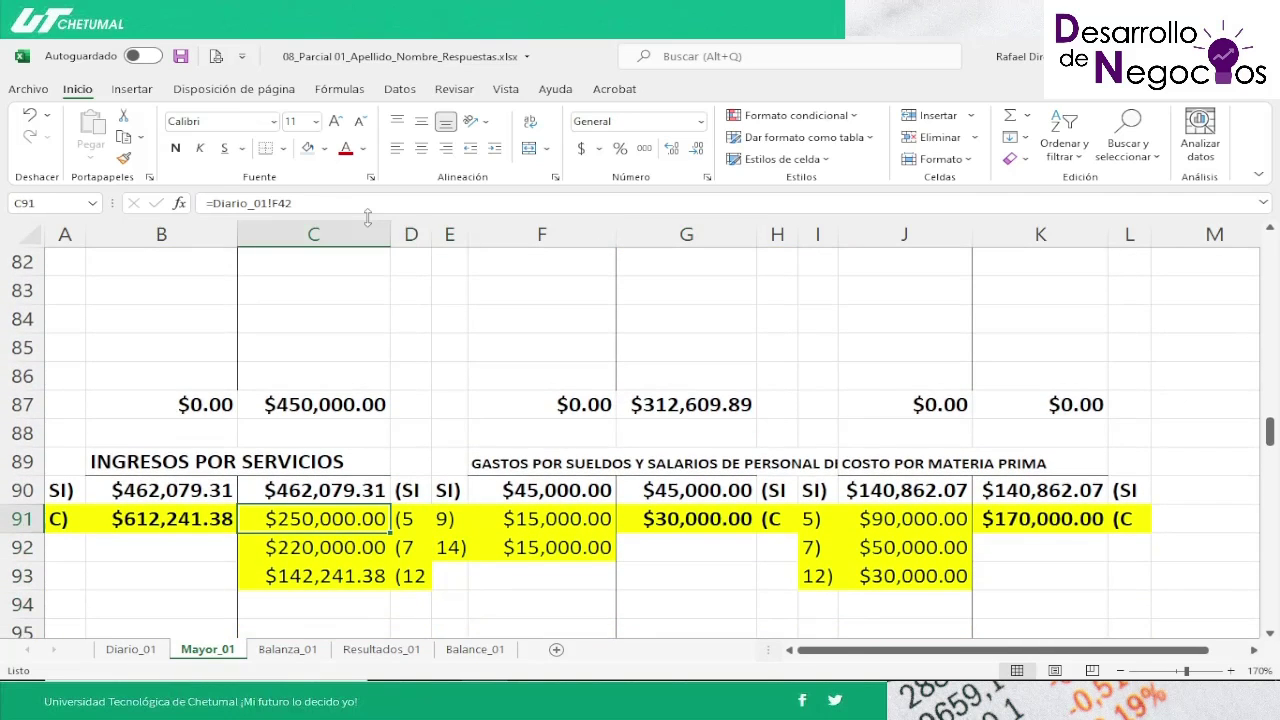
pyautogui.hotkey('shift', 'Right')
pyautogui.hotkey('ctrl', 'v')
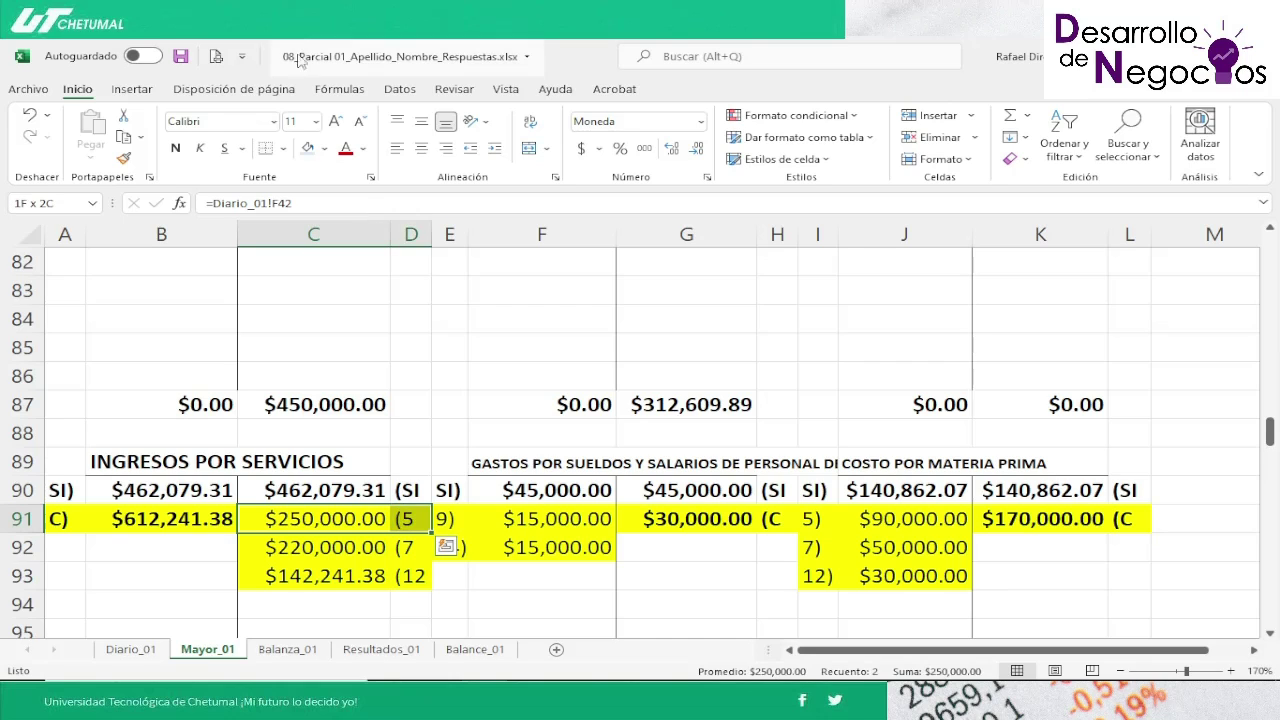
pyautogui.click(308, 149)
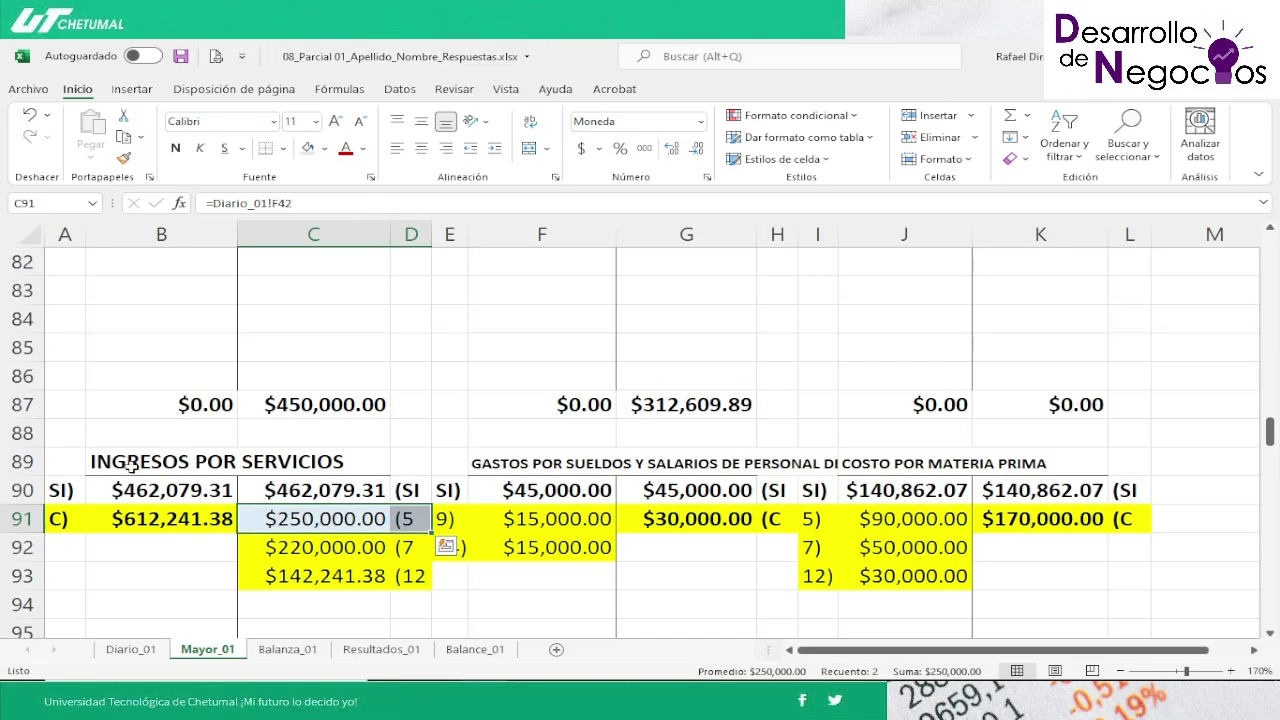
# Step: Remove the yellow fill from the closing entry C) label and amount in A91:B91 of INGRESOS POR SERVICIOS
pyautogui.click(57, 518)
pyautogui.moveTo(57, 518); pyautogui.dragTo(160, 518)
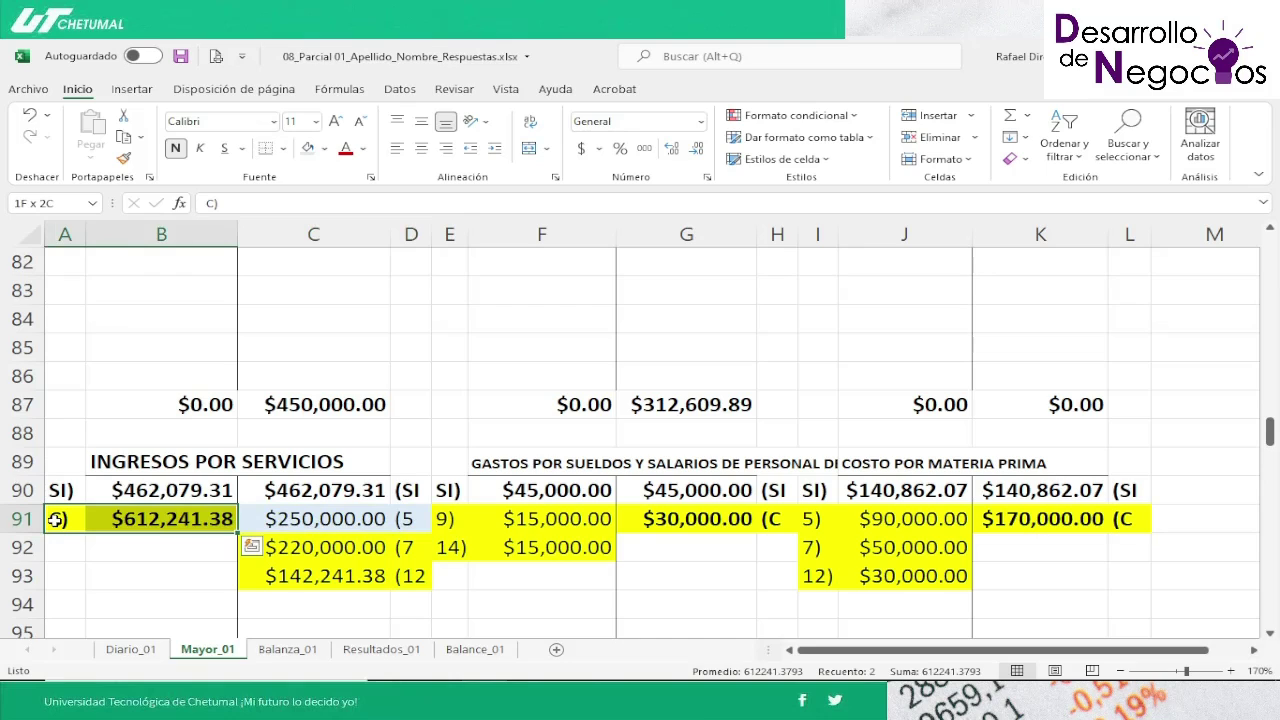
pyautogui.click(324, 149)
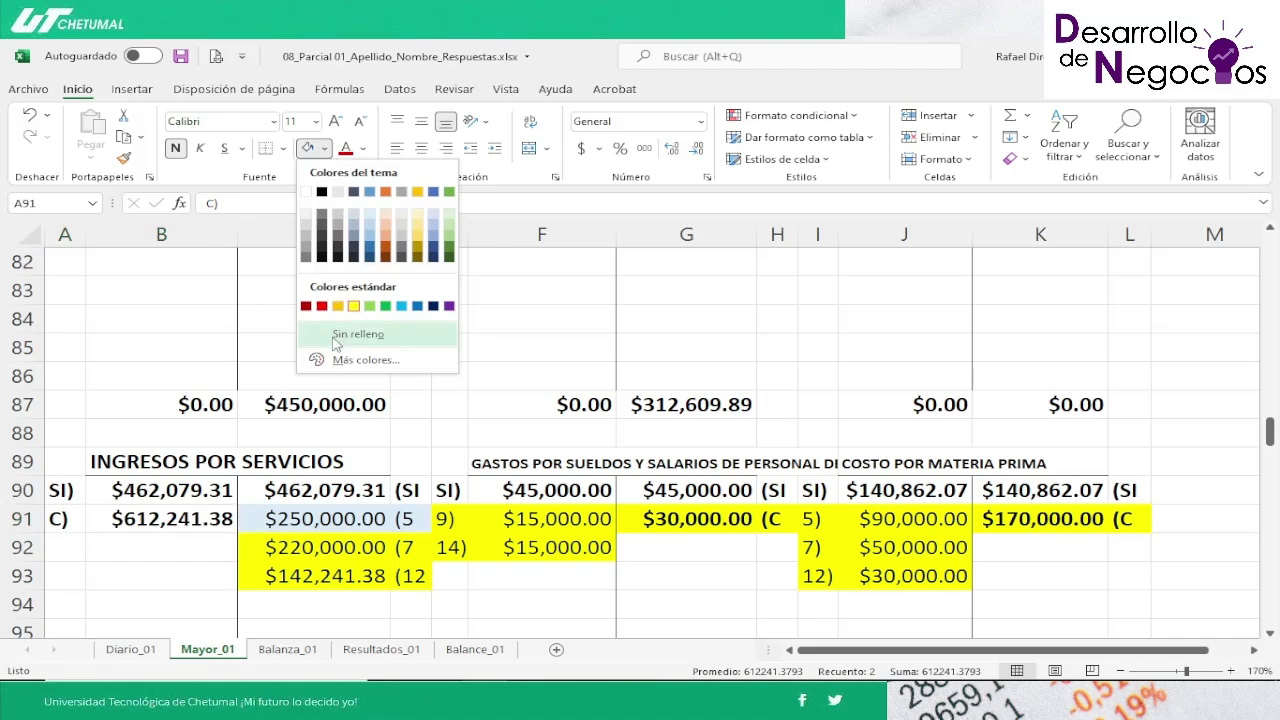
pyautogui.click(332, 334)
# Step: Clear the fill from B92:K94, covering the lower postings of the income, salary expense and raw material cost accounts
pyautogui.press('Down')
pyautogui.press('Right')
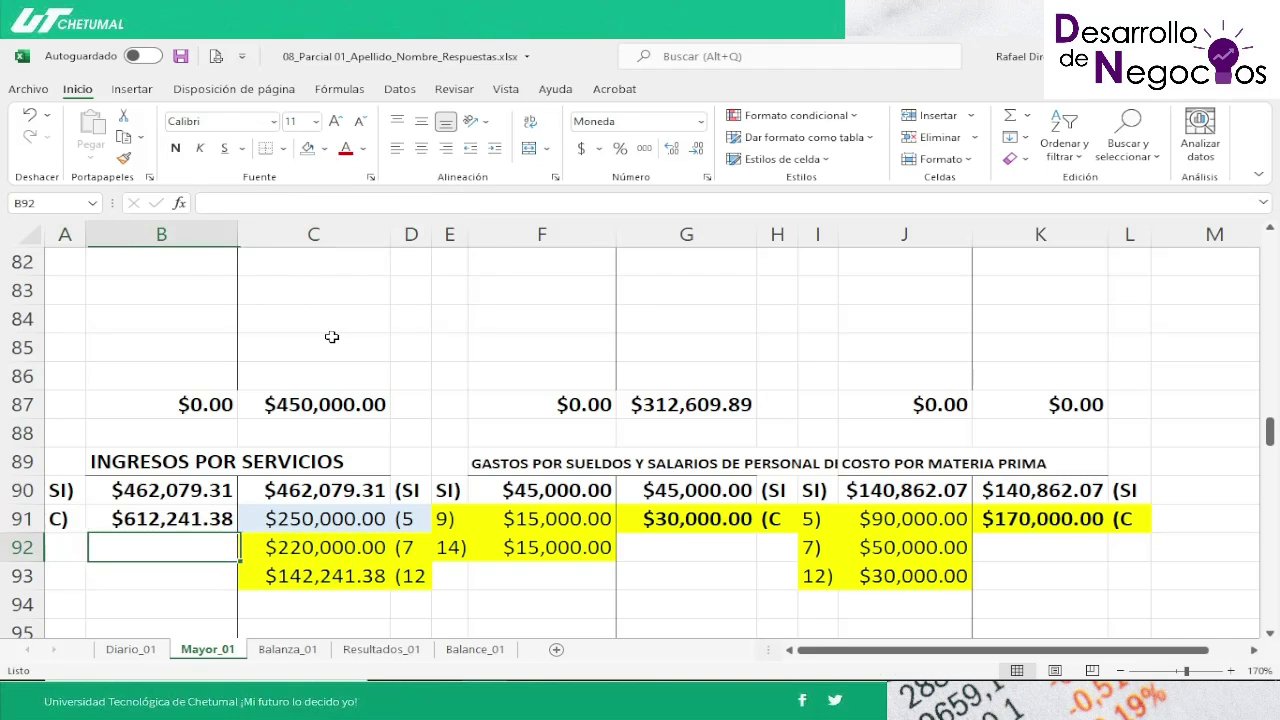
pyautogui.hotkey('shift', 'Right')
pyautogui.hotkey('shift', 'Right')
pyautogui.hotkey('shift', 'Right')
pyautogui.hotkey('shift', 'Right')
pyautogui.hotkey('shift', 'Right')
pyautogui.hotkey('shift', 'Right')
pyautogui.hotkey('shift', 'Right')
pyautogui.hotkey('shift', 'Right')
pyautogui.hotkey('shift', 'Right')
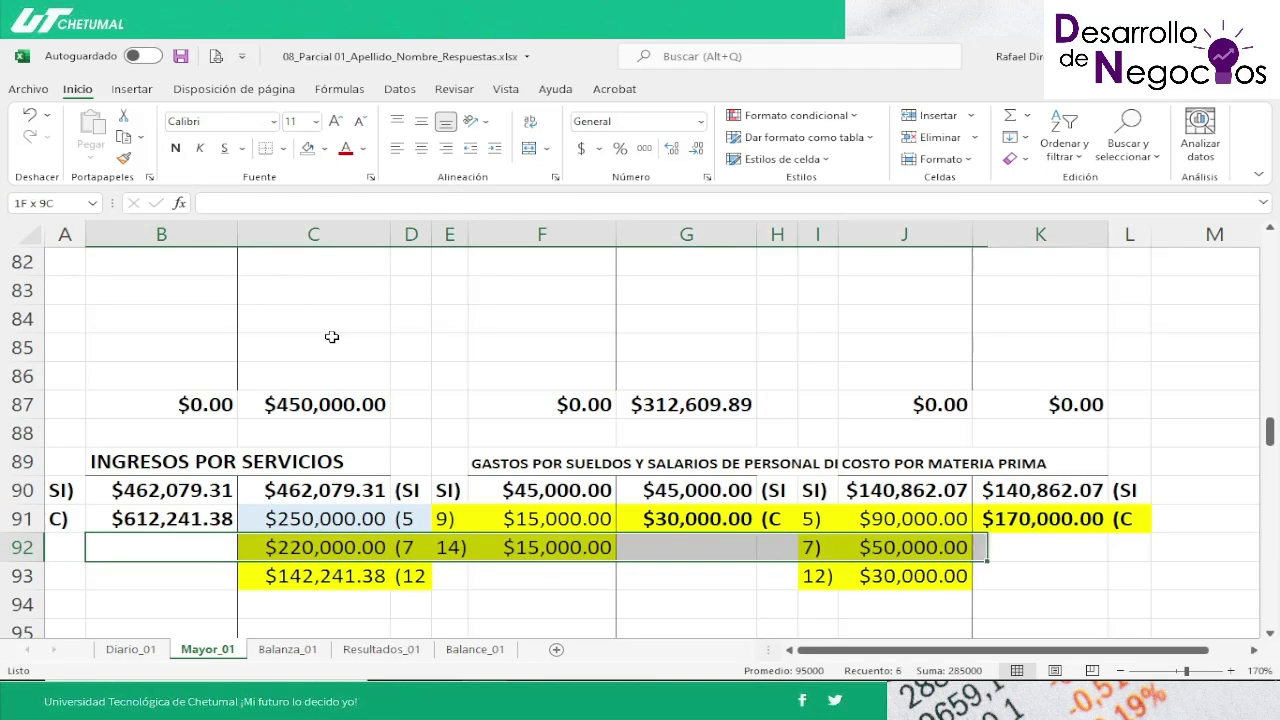
pyautogui.hotkey('shift', 'Down')
pyautogui.hotkey('shift', 'Down')
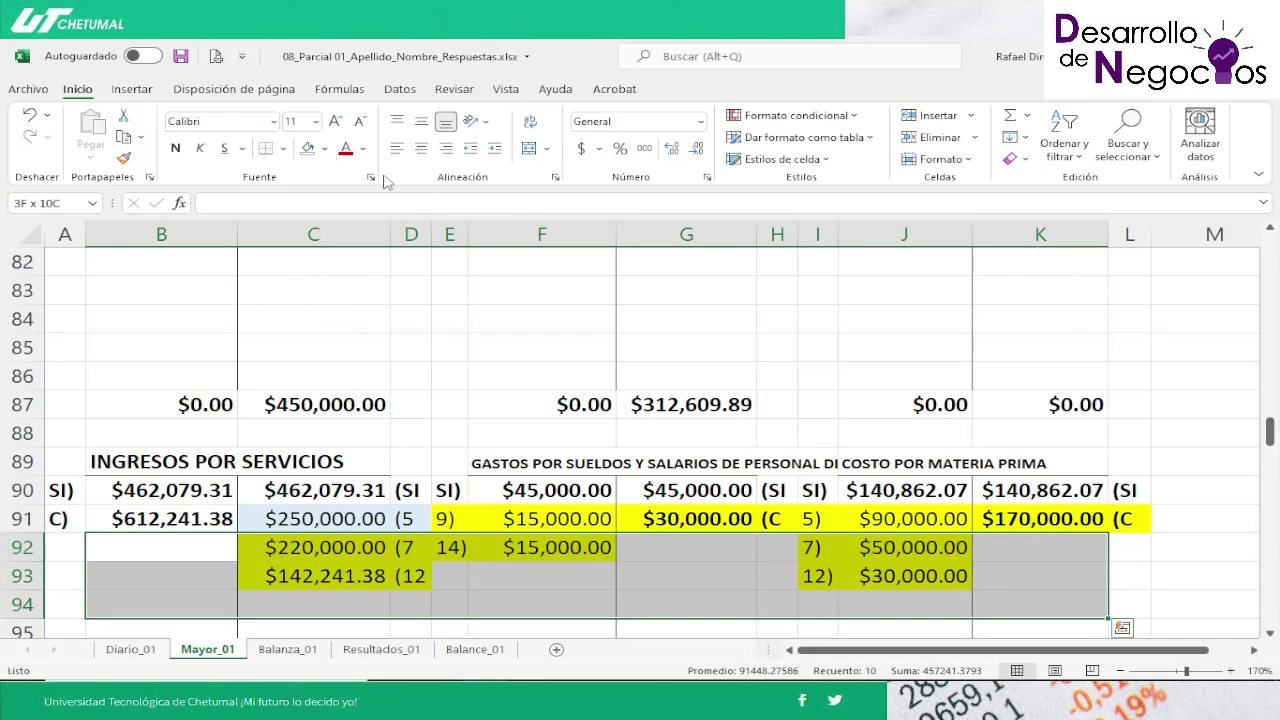
pyautogui.click(309, 149)
# Step: Clear the yellow fill from E91:L91 in the salary expense and COSTO POR MATERIA PRIMA accounts
pyautogui.click(487, 520)
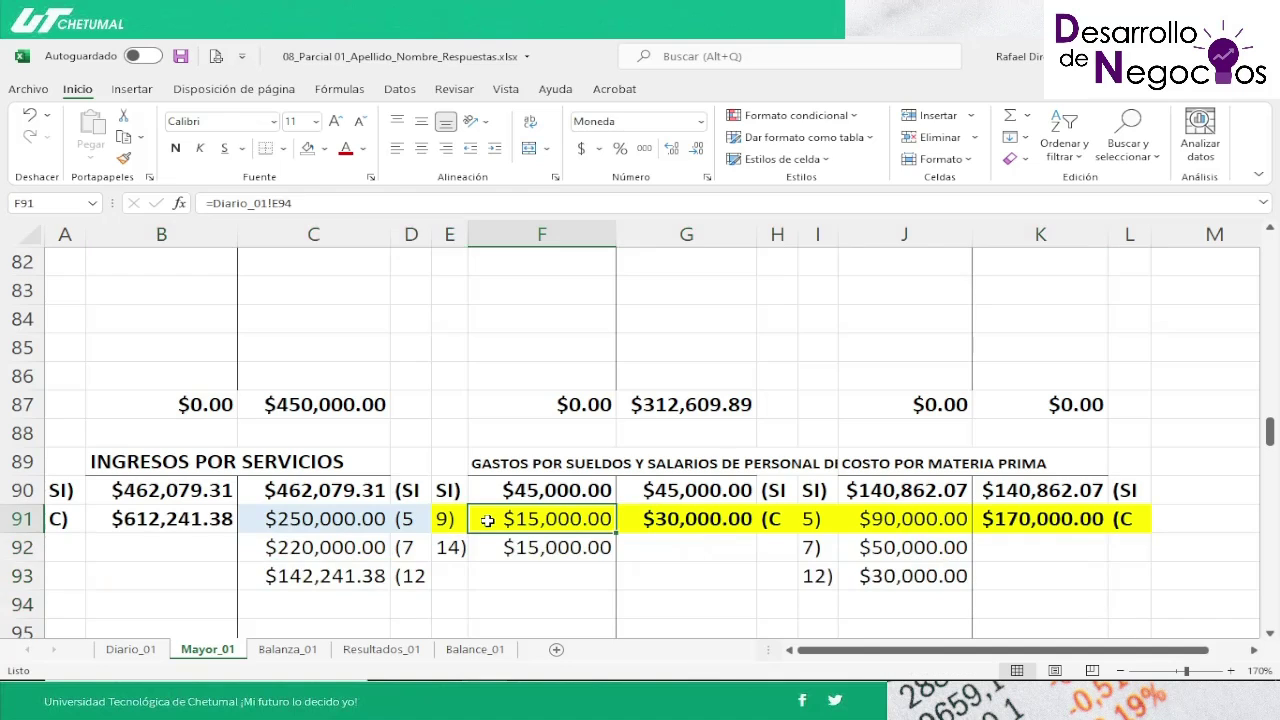
pyautogui.press('Left')
pyautogui.hotkey('shift', 'Right')
pyautogui.hotkey('shift', 'Right')
pyautogui.hotkey('shift', 'Right')
pyautogui.hotkey('shift', 'Right')
pyautogui.hotkey('shift', 'Right')
pyautogui.hotkey('shift', 'Right')
pyautogui.hotkey('shift', 'Right')
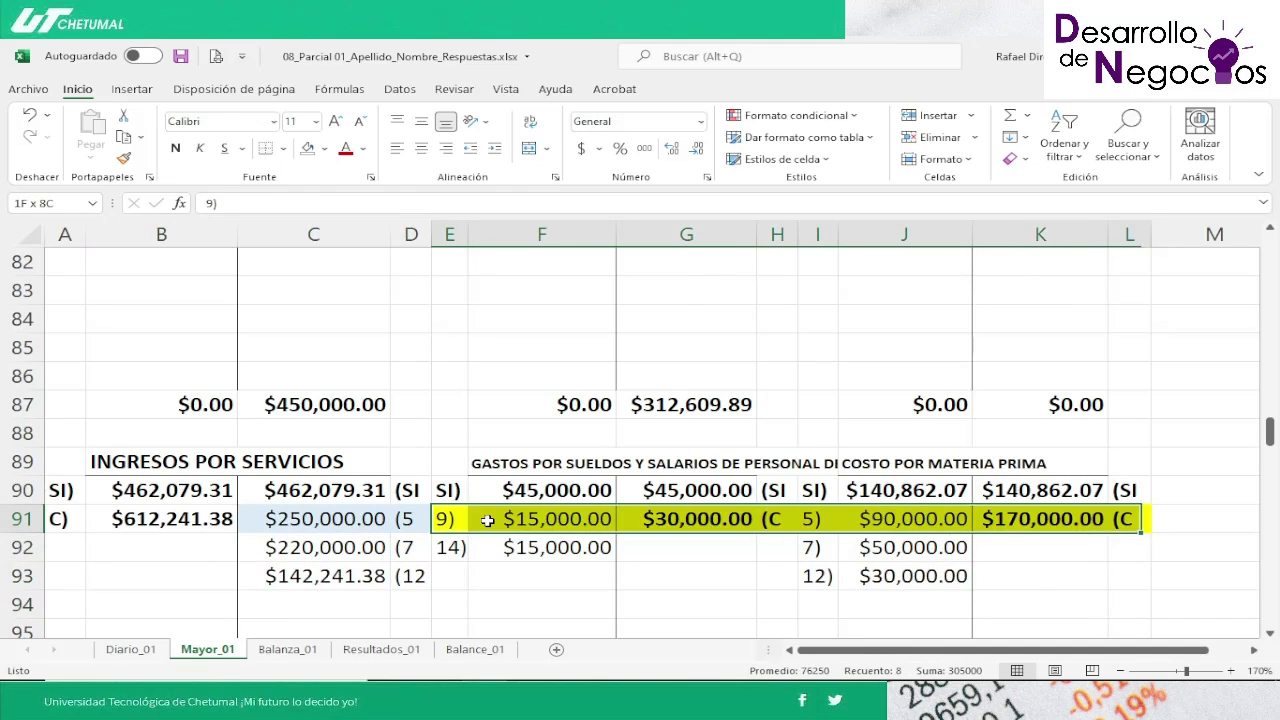
pyautogui.click(309, 149)
# Step: Fill entry 5's credit amount and label in G55:H55 of the IVA POR PAGAR account with the lightest blue theme tint
pyautogui.press('Left')
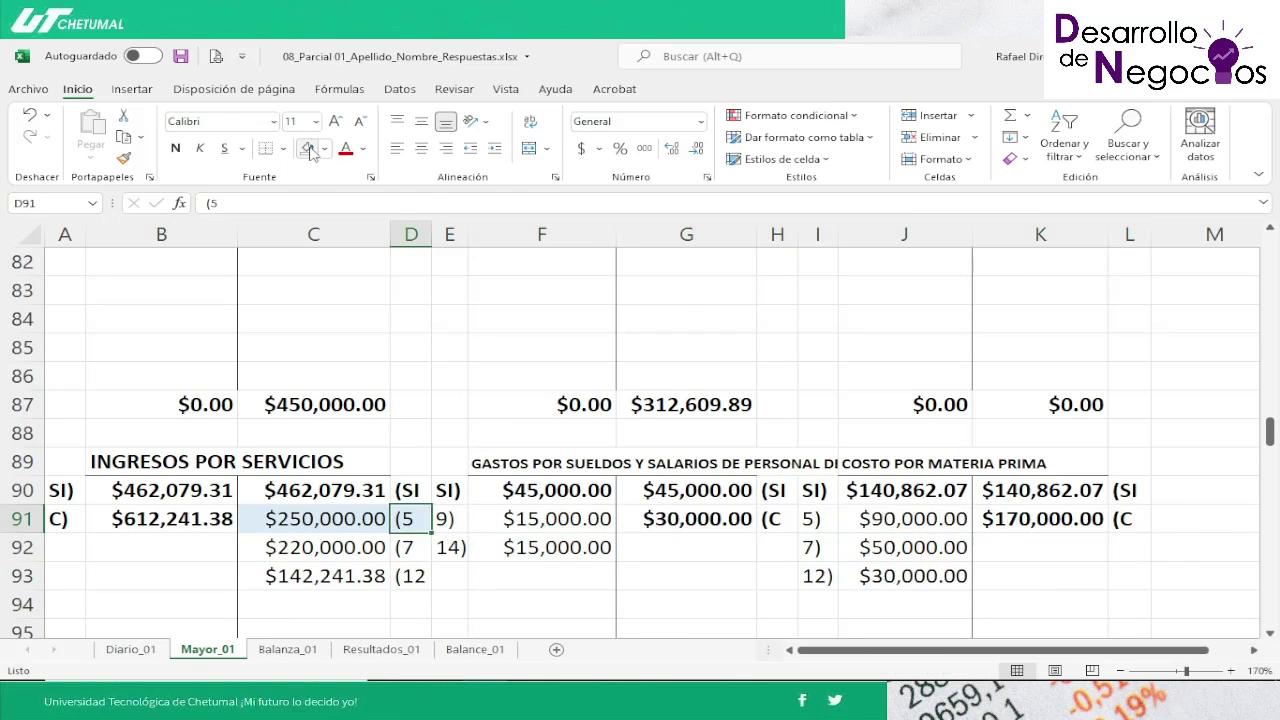
pyautogui.press('Left')
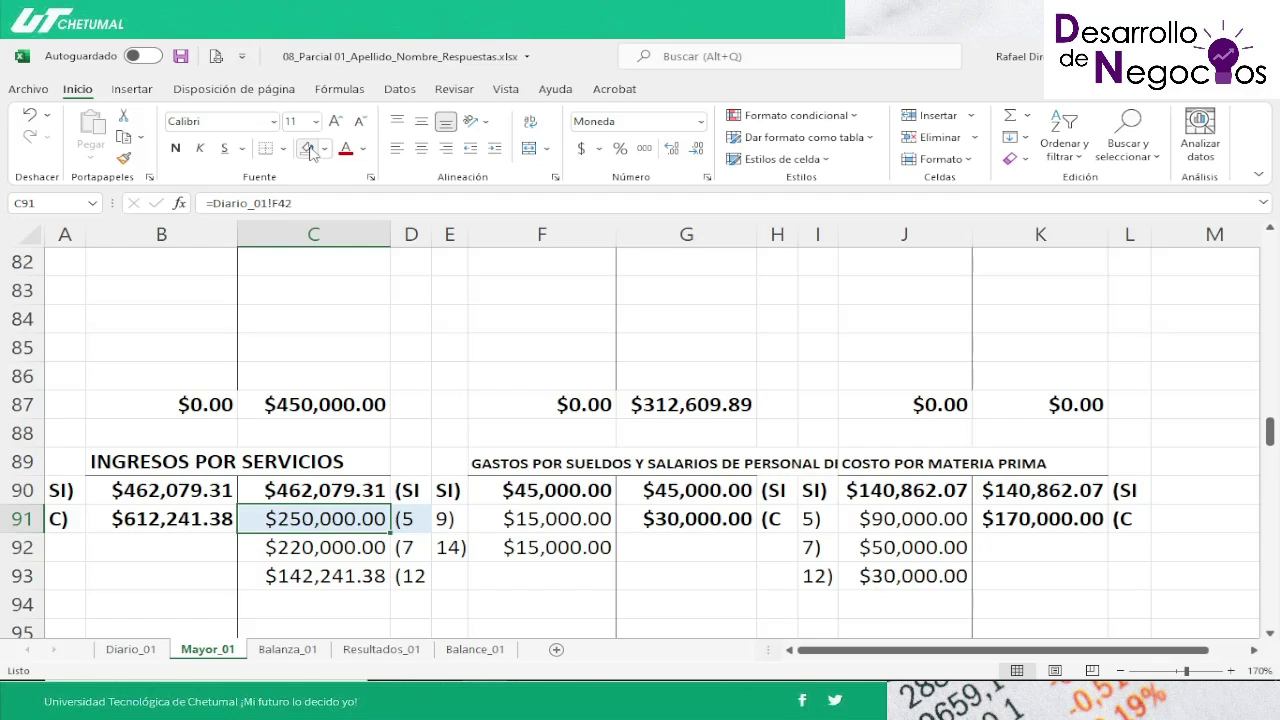
pyautogui.press('Right')
pyautogui.press('Right')
pyautogui.press('Right')
pyautogui.press('Right')
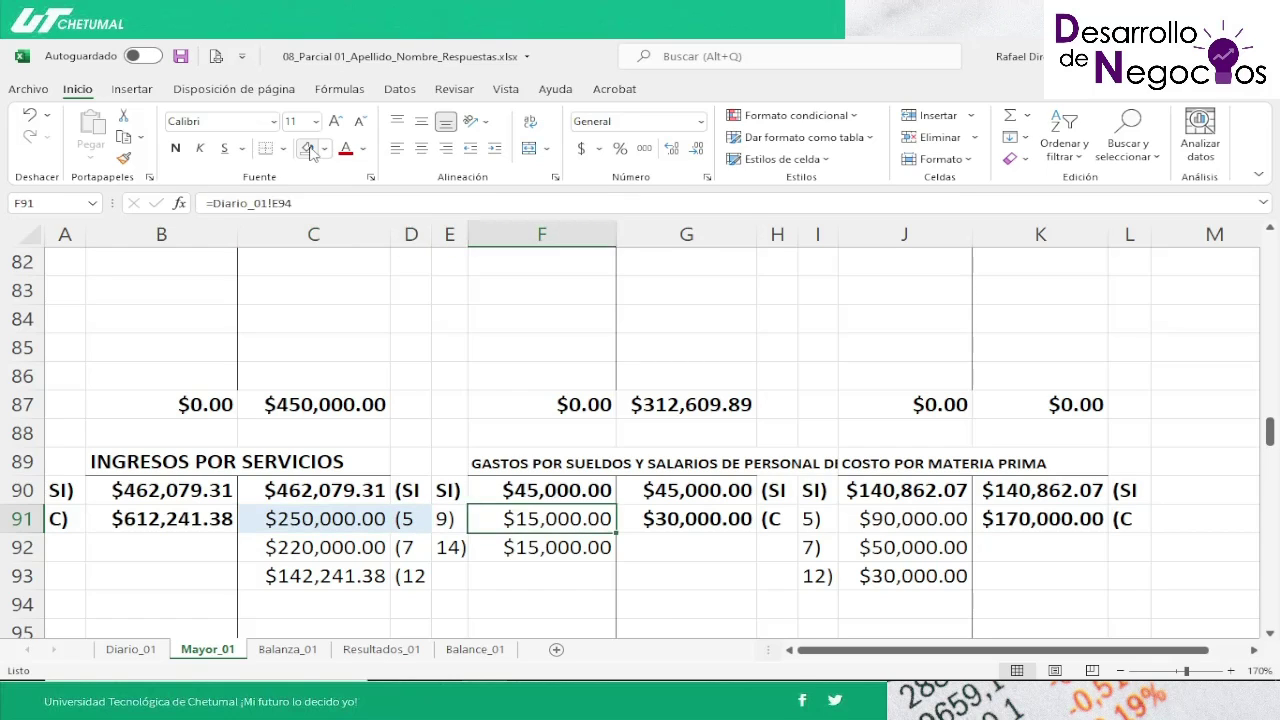
pyautogui.press('Up')
pyautogui.press('Up')
pyautogui.press('Up')
pyautogui.press('Up')
pyautogui.press('Up')
pyautogui.press('Up')
pyautogui.press('Up')
pyautogui.press('Up')
pyautogui.press('Up')
pyautogui.press('Up')
pyautogui.press('Up')
pyautogui.press('Up')
pyautogui.press('Up')
pyautogui.press('Up')
pyautogui.press('Up')
pyautogui.press('Up')
pyautogui.press('Up')
pyautogui.press('Up')
pyautogui.press('Up')
pyautogui.press('Up')
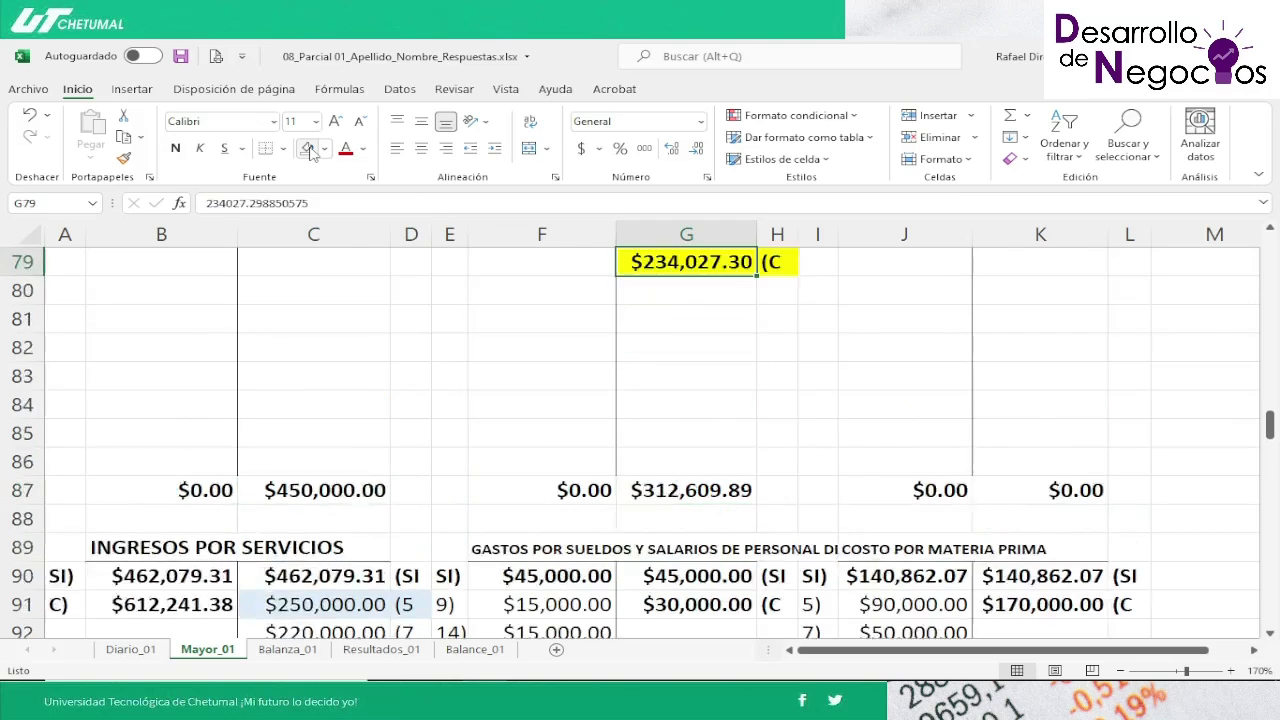
pyautogui.press('Up')
pyautogui.press('Up')
pyautogui.press('Up')
pyautogui.press('Up')
pyautogui.press('Up')
pyautogui.press('Up')
pyautogui.press('Up')
pyautogui.press('Up')
pyautogui.press('Up')
pyautogui.press('Up')
pyautogui.press('Up')
pyautogui.press('Up')
pyautogui.press('Up')
pyautogui.press('Up')
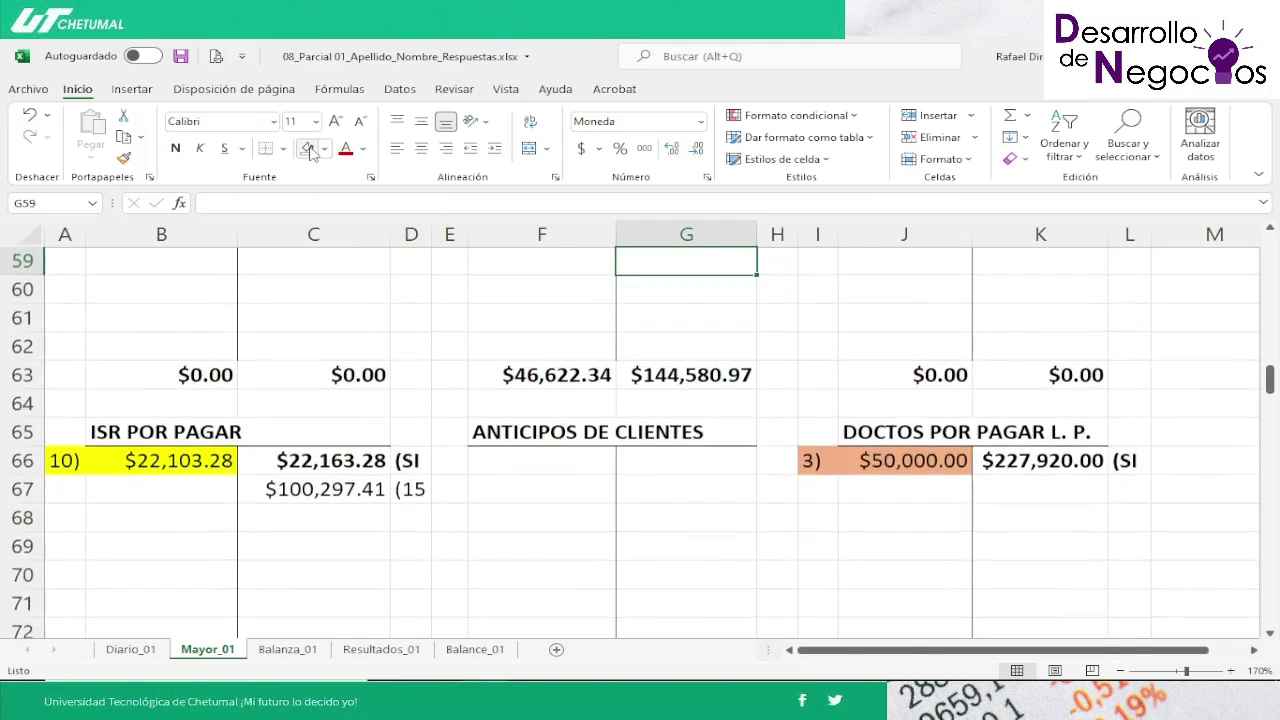
pyautogui.press('Up')
pyautogui.press('Up')
pyautogui.press('Down')
pyautogui.press('Down')
pyautogui.press('Down')
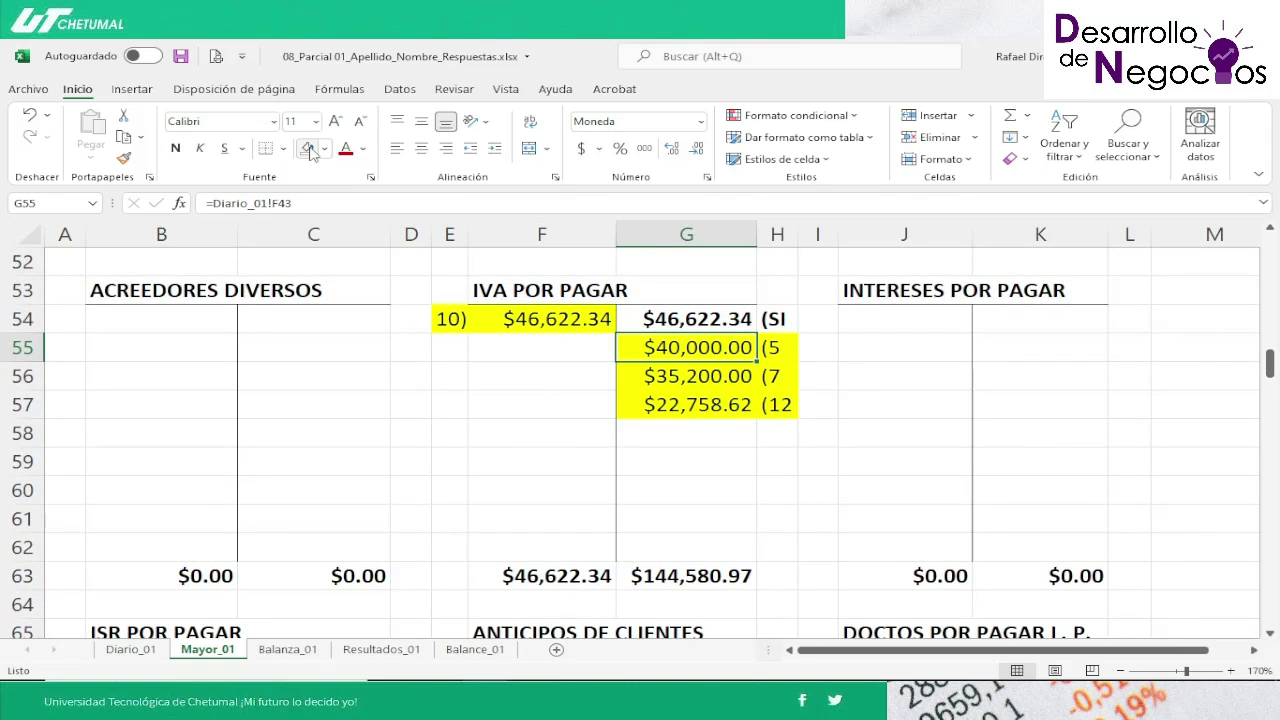
pyautogui.hotkey('shift', 'Right')
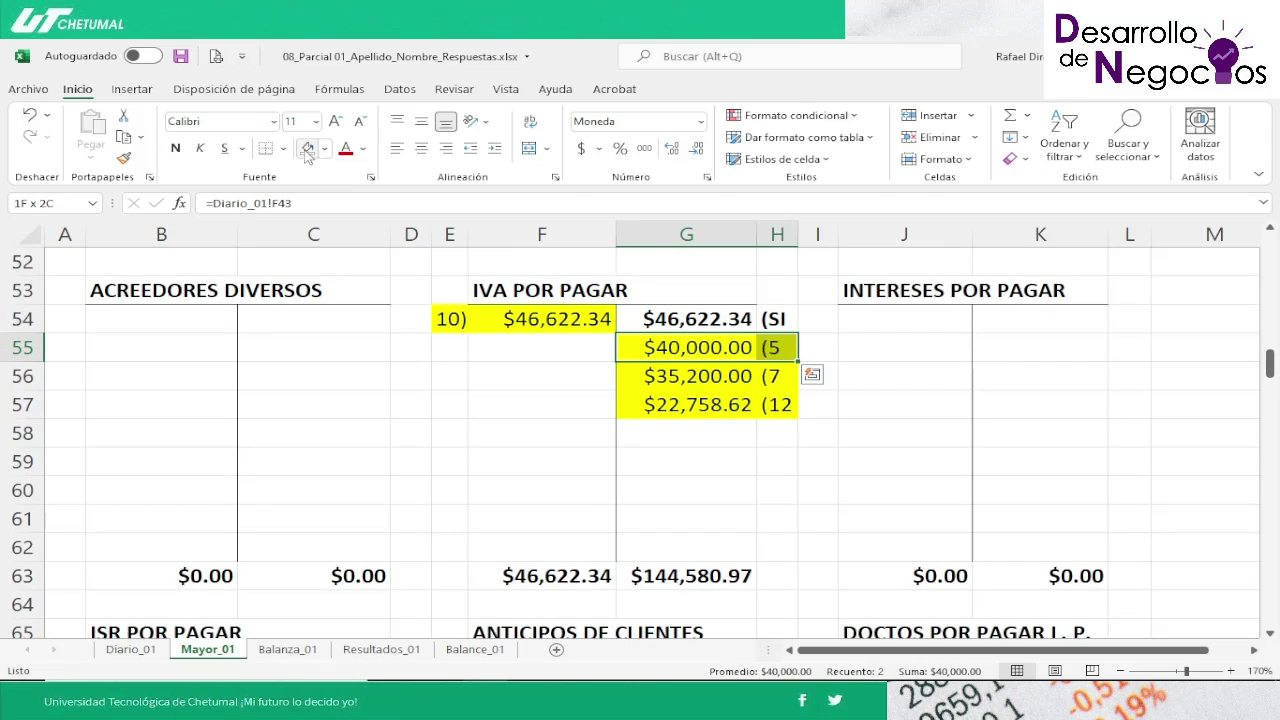
pyautogui.click(308, 149)
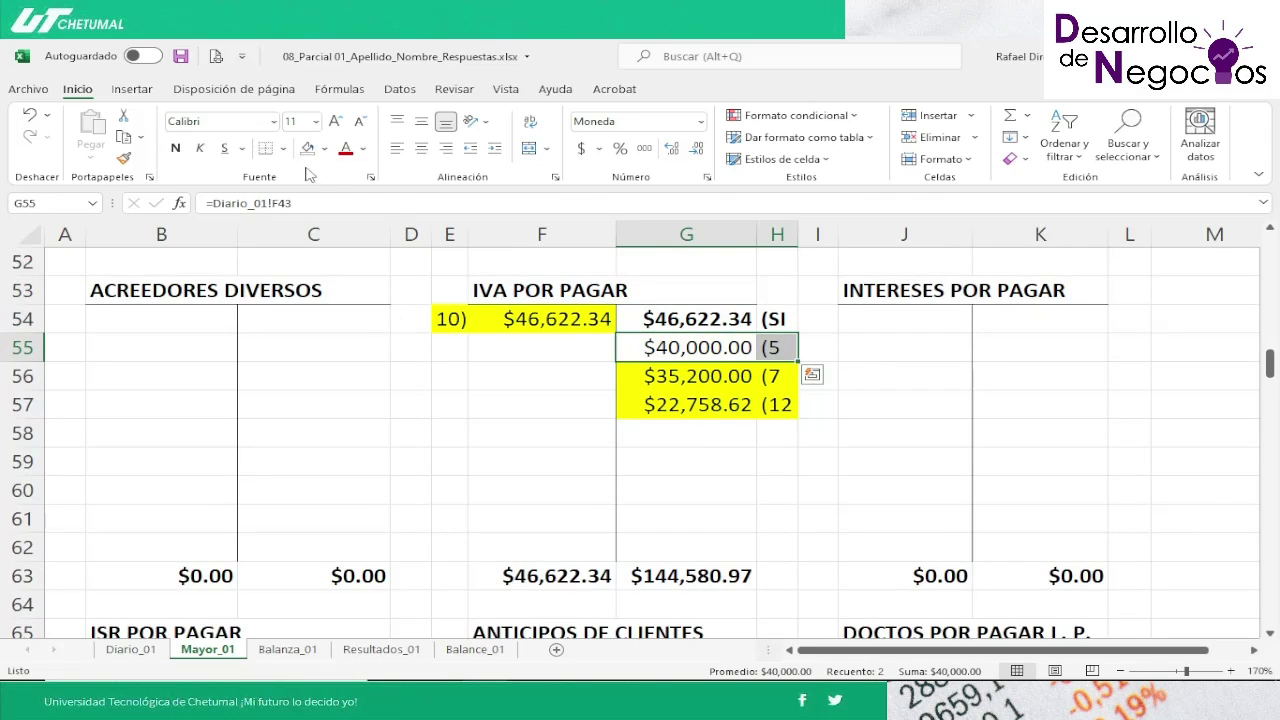
pyautogui.click(325, 149)
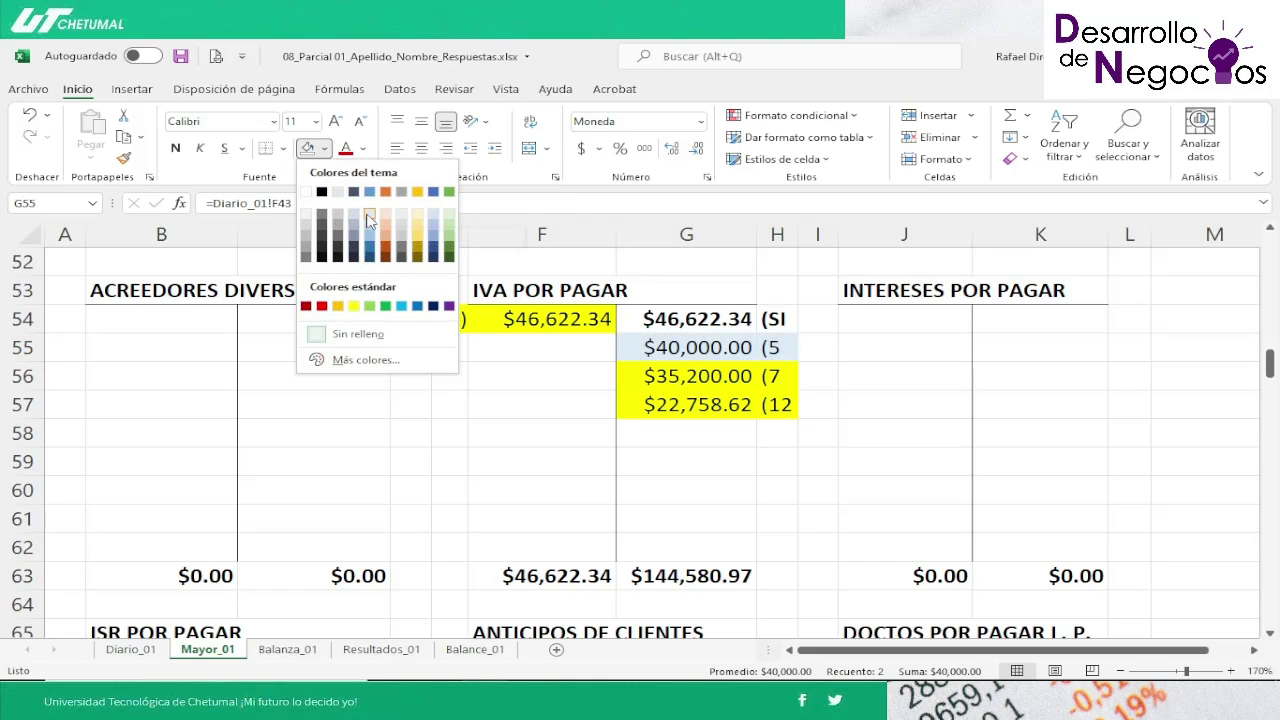
pyautogui.click(370, 218)
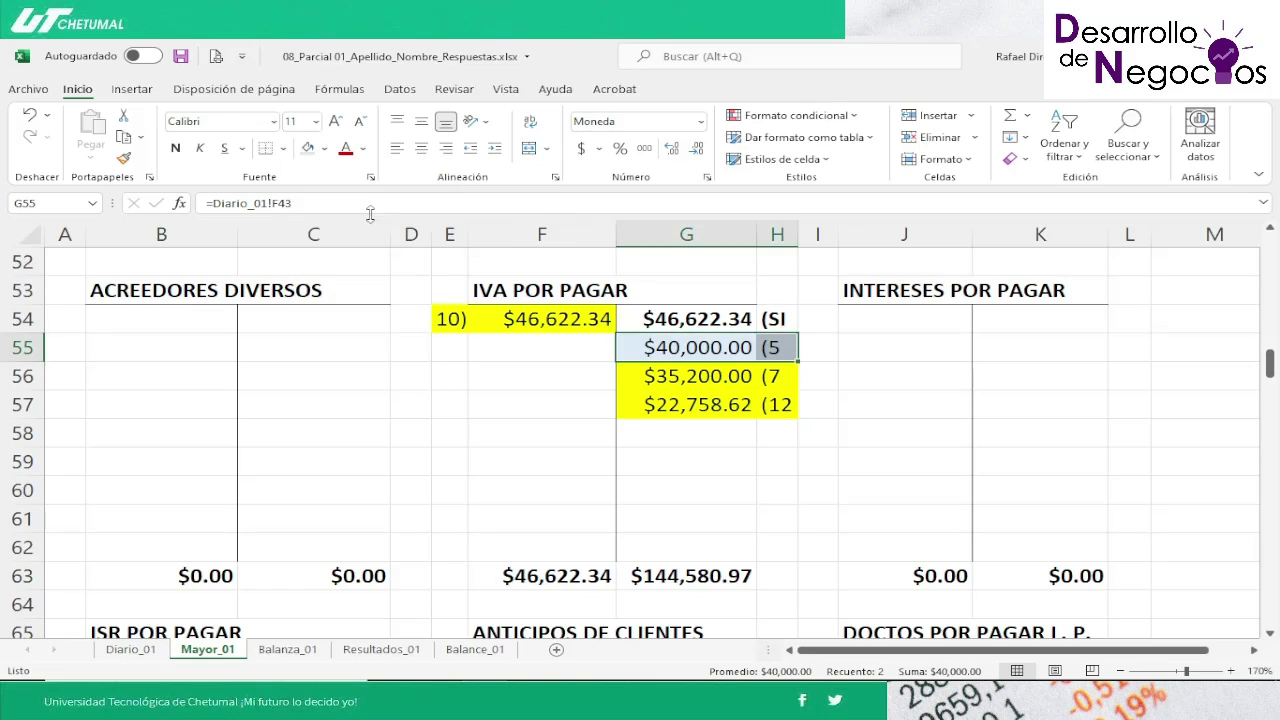
# Step: Remove the yellow fill from entry 10's label and debit amount in E54:F54 of IVA POR PAGAR
pyautogui.press('Left')
pyautogui.press('Up')
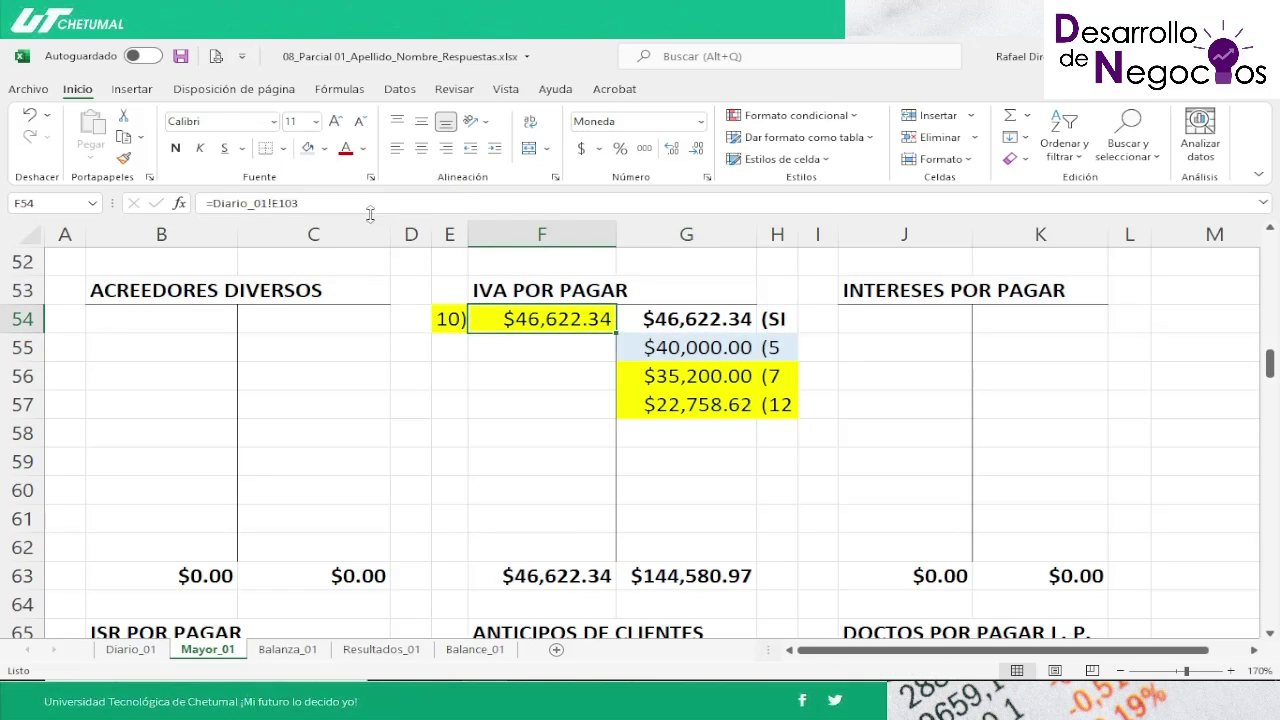
pyautogui.press('Left')
pyautogui.hotkey('shift', 'Right')
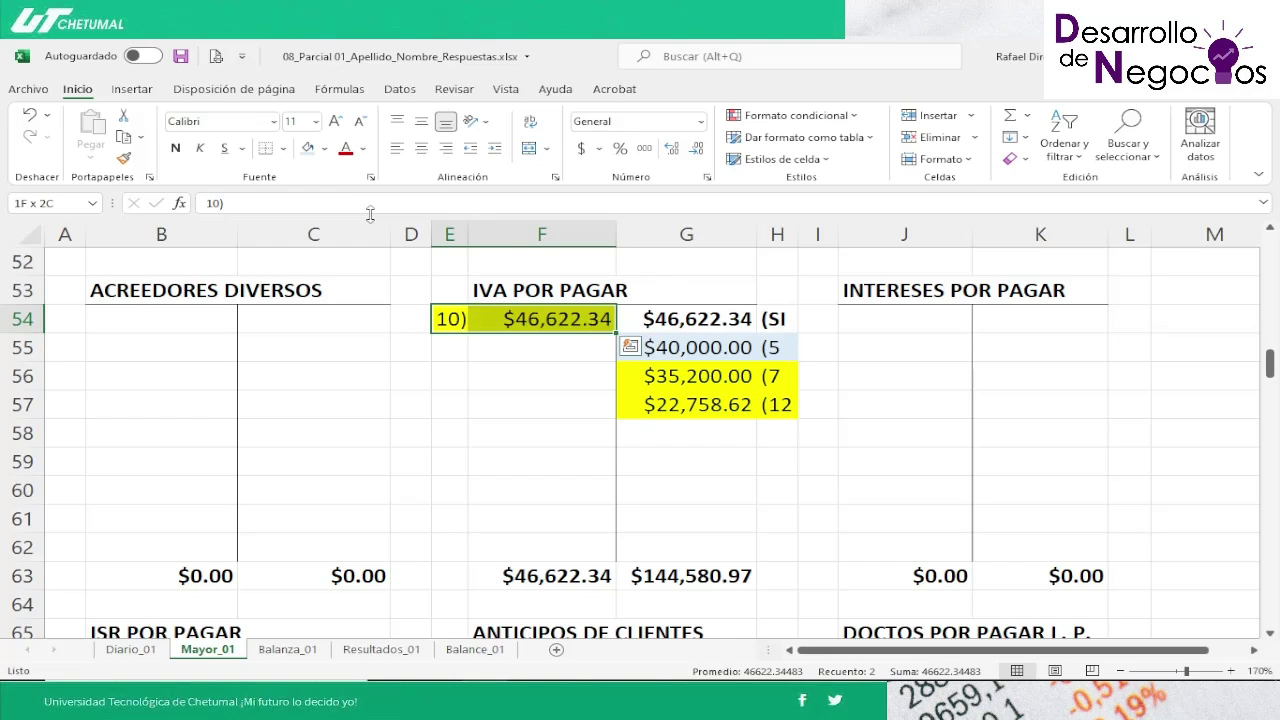
pyautogui.click(360, 121)
pyautogui.click(325, 148)
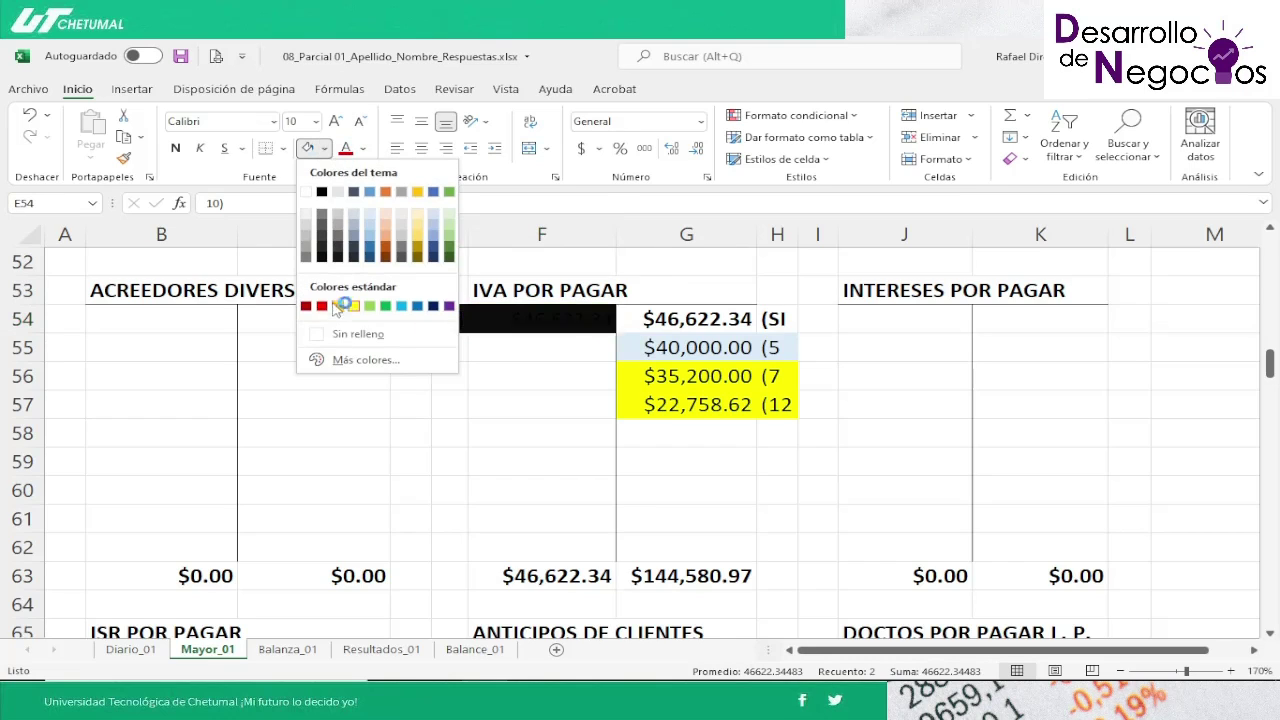
pyautogui.click(345, 333)
pyautogui.press('Down')
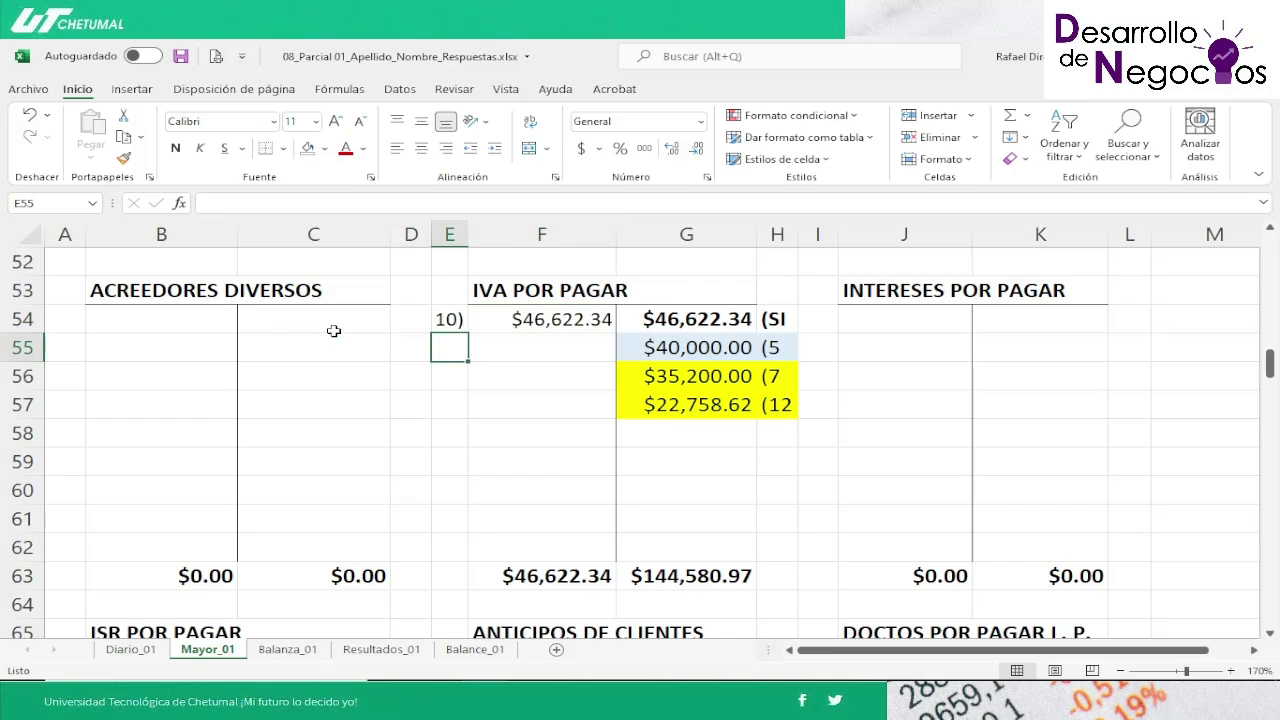
# Step: Clear the fill from E56:H57, covering the postings of entries 7 and 12 in IVA POR PAGAR
pyautogui.press('Down')
pyautogui.hotkey('shift', 'Right')
pyautogui.hotkey('shift', 'Right')
pyautogui.hotkey('shift', 'Right')
pyautogui.hotkey('shift', 'Down')
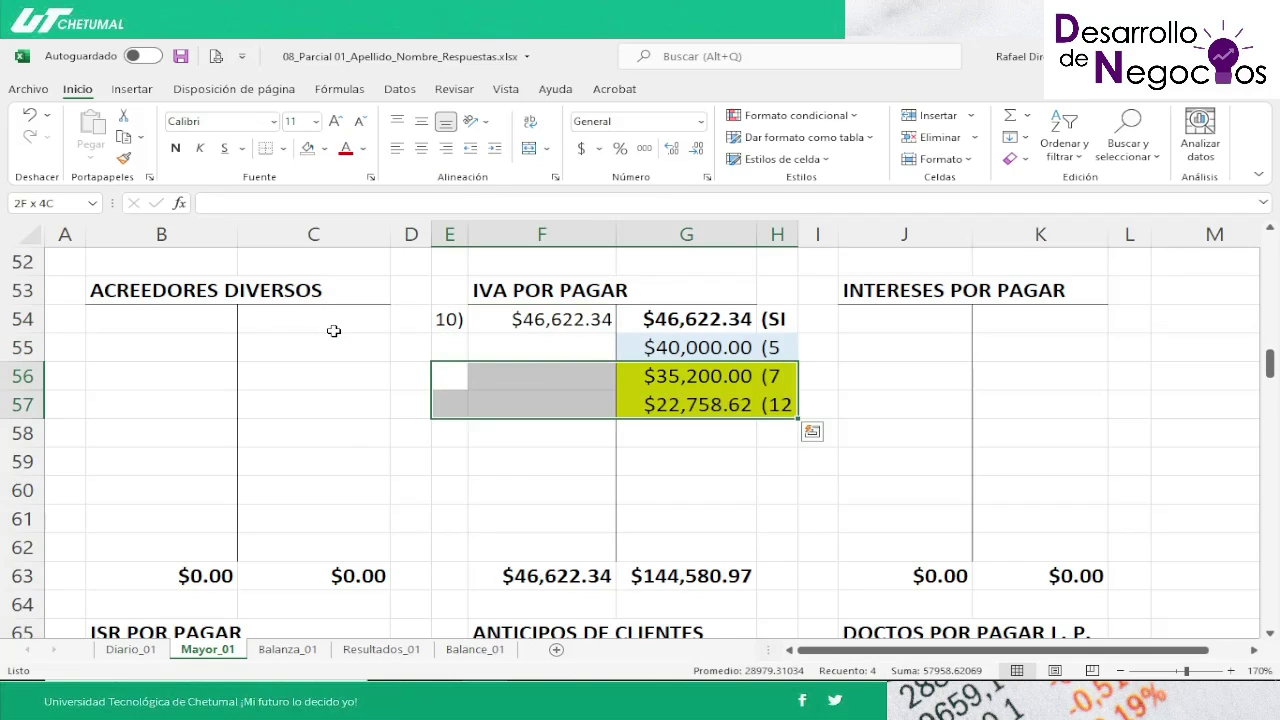
pyautogui.click(309, 149)
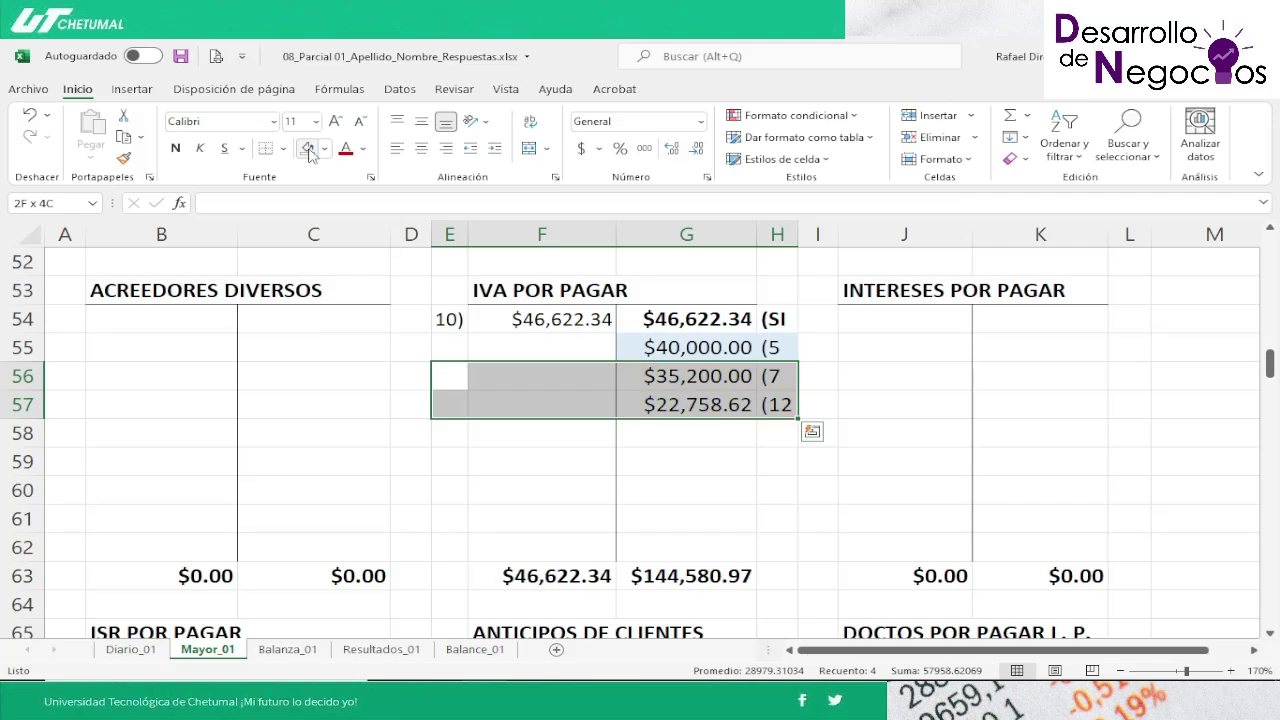
# Step: Fill entry 5's label and debit amount in A5:B5 of the BANCOS account with the lightest blue theme tint
pyautogui.press('Right')
pyautogui.press('Right')
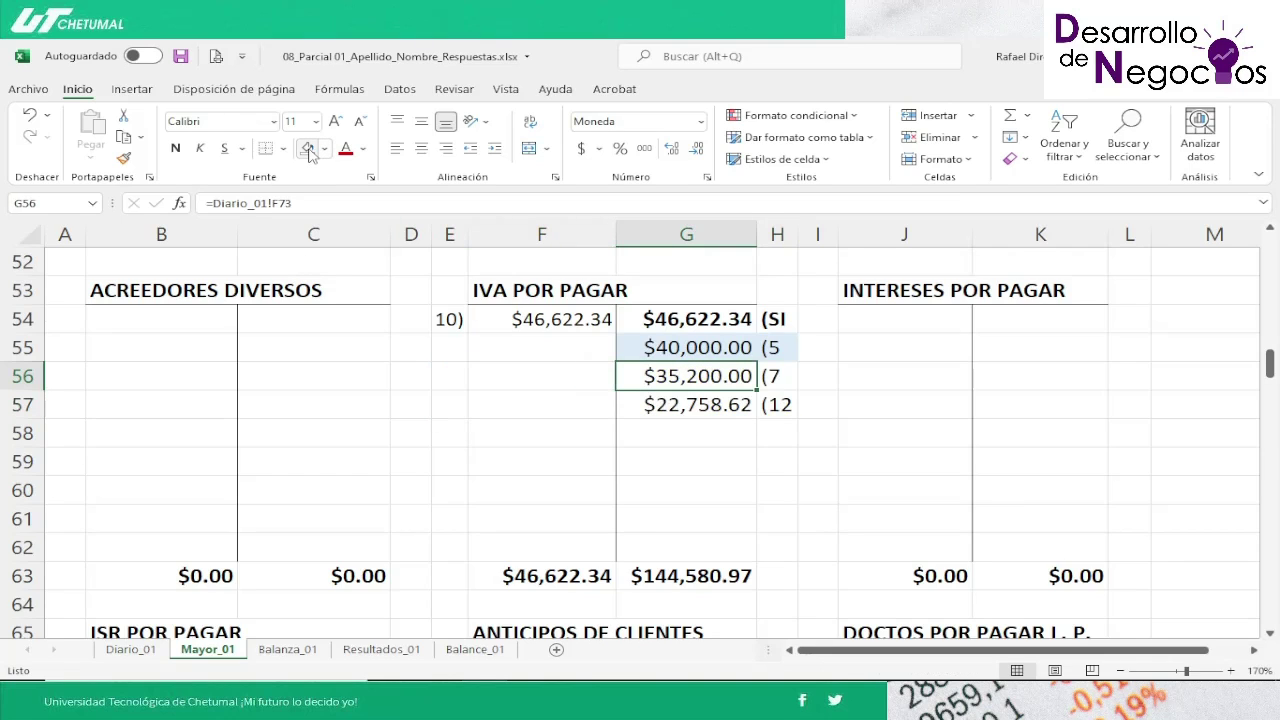
pyautogui.press('Up')
pyautogui.press('Up')
pyautogui.press('Up')
pyautogui.press('Up')
pyautogui.press('Up')
pyautogui.press('Up')
pyautogui.press('Up')
pyautogui.press('Up')
pyautogui.press('Up')
pyautogui.press('Up')
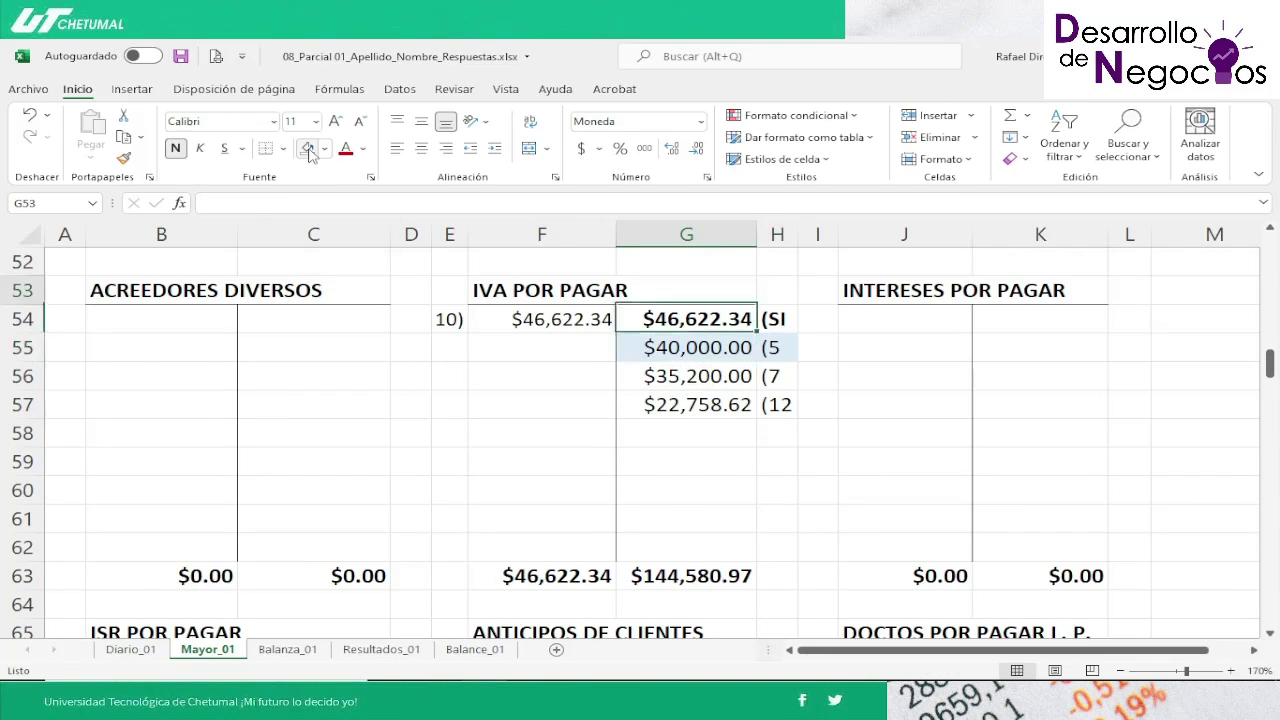
pyautogui.press('Up')
pyautogui.press('Up')
pyautogui.press('Up')
pyautogui.press('Up')
pyautogui.press('Up')
pyautogui.press('Up')
pyautogui.press('Up')
pyautogui.press('Up')
pyautogui.press('Up')
pyautogui.press('Up')
pyautogui.press('Up')
pyautogui.press('Up')
pyautogui.press('Up')
pyautogui.press('Up')
pyautogui.press('Up')
pyautogui.press('Up')
pyautogui.press('Up')
pyautogui.press('Up')
pyautogui.press('Up')
pyautogui.press('Up')
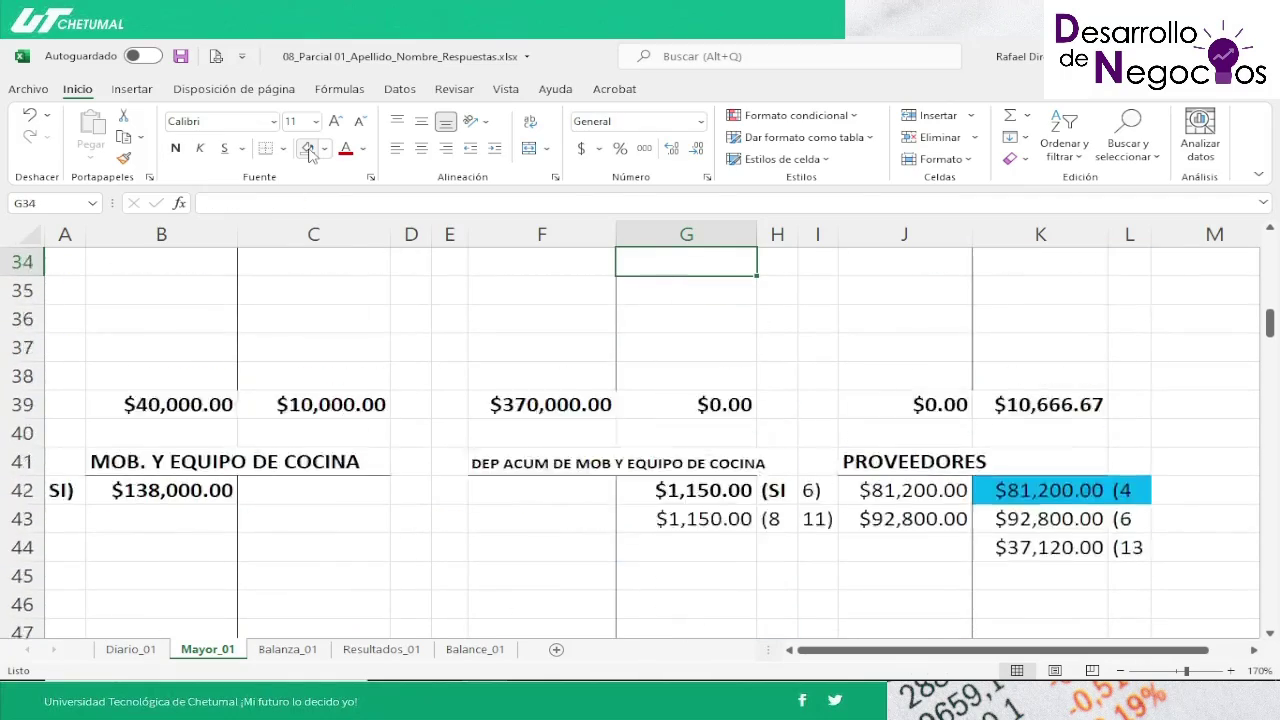
pyautogui.press('Up')
pyautogui.press('Up')
pyautogui.press('Up')
pyautogui.press('Down')
pyautogui.press('Down')
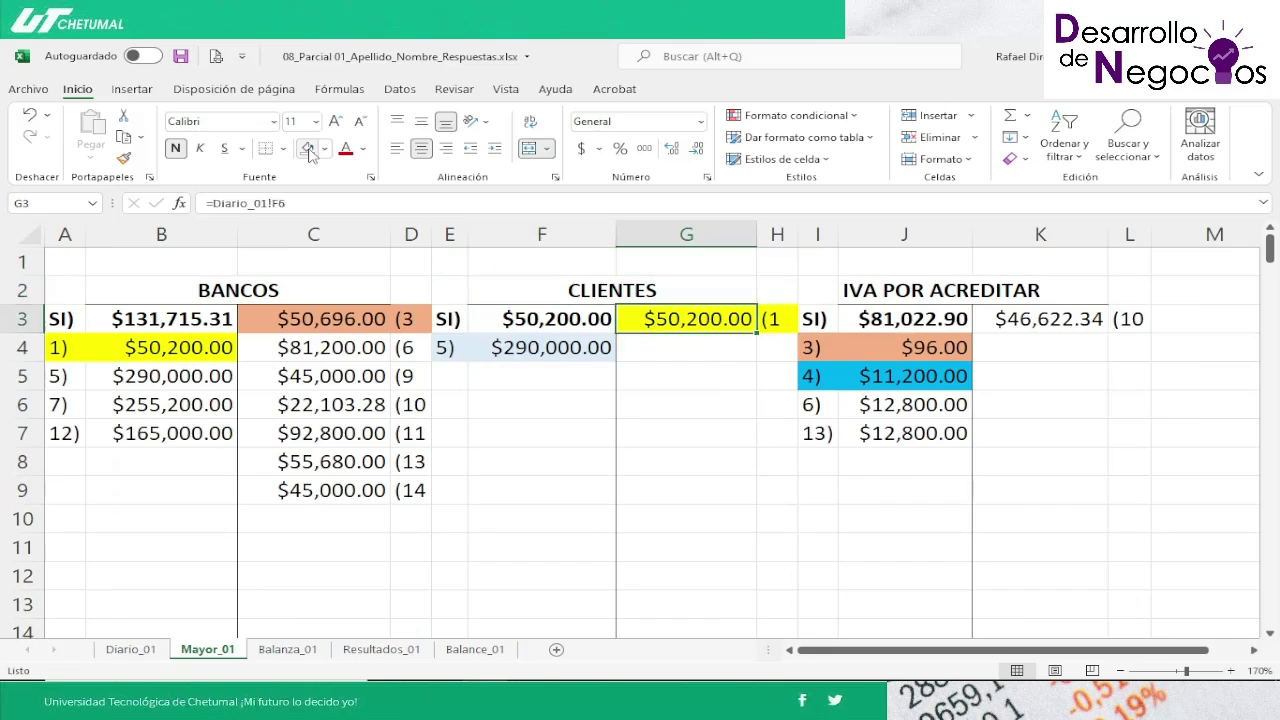
pyautogui.press('Down')
pyautogui.press('Left')
pyautogui.press('Left')
pyautogui.press('Left')
pyautogui.press('Left')
pyautogui.press('Left')
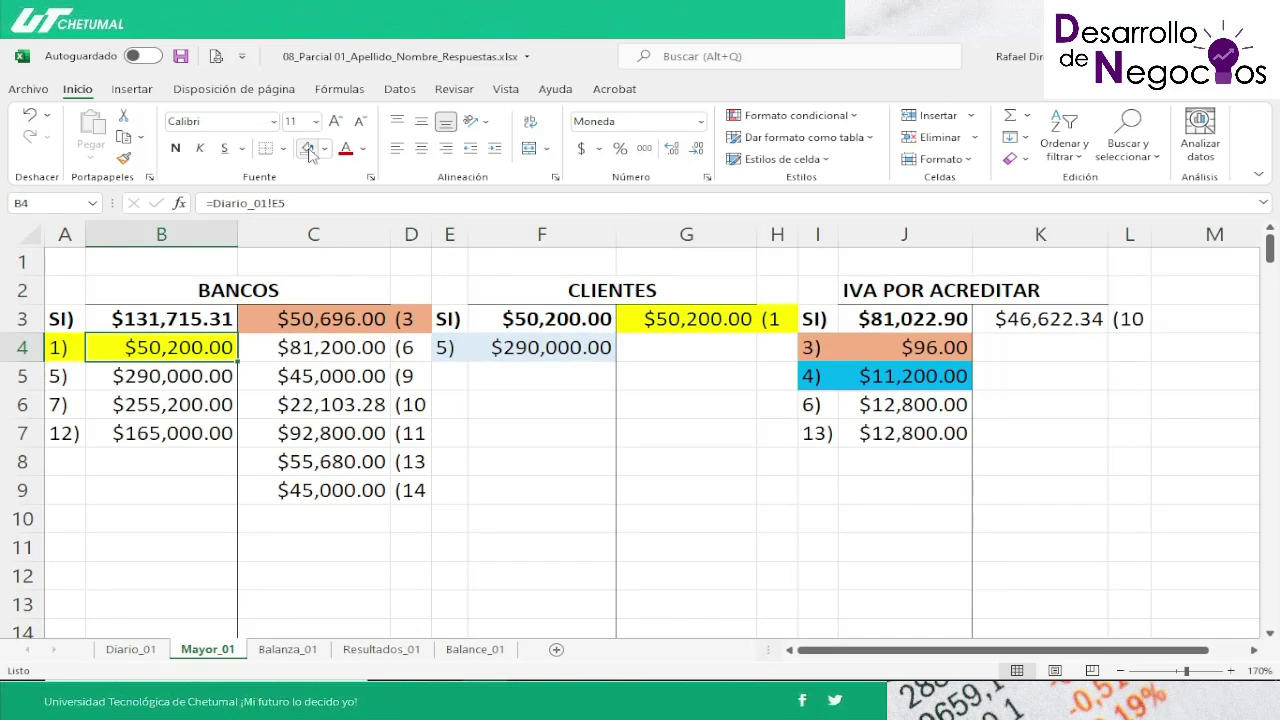
pyautogui.press('Down')
pyautogui.press('Left')
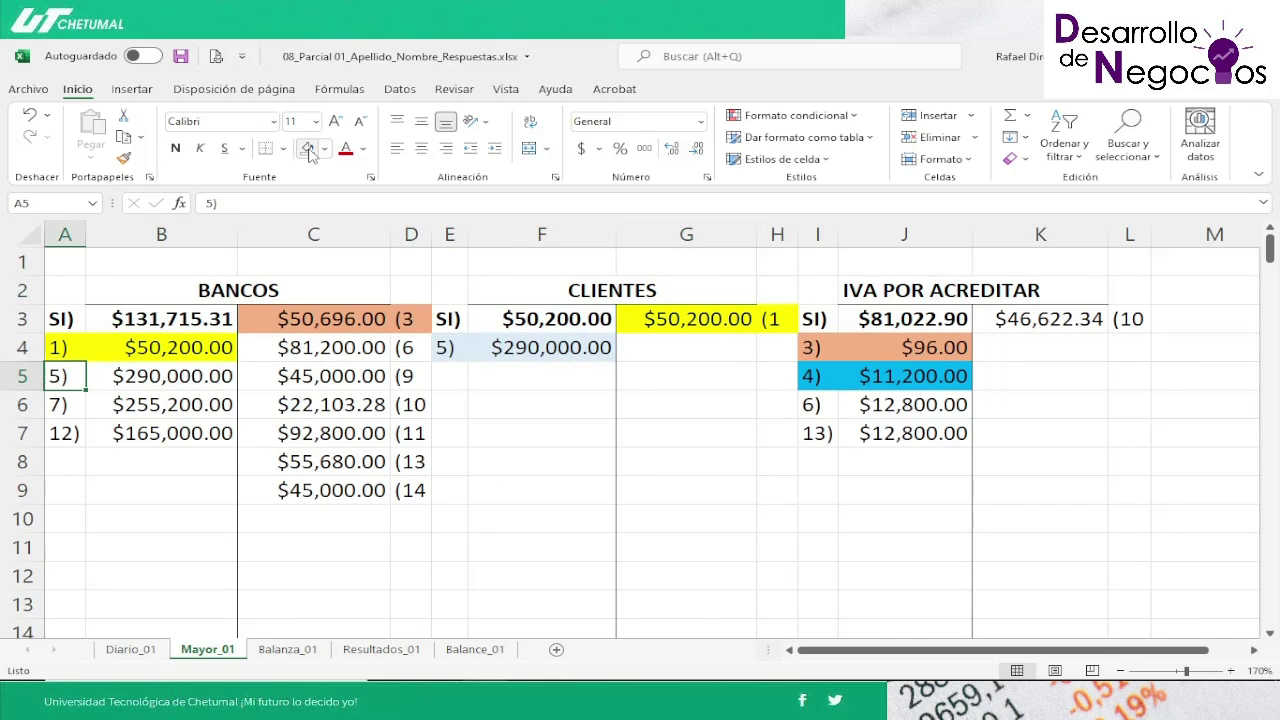
pyautogui.hotkey('shift', 'Right')
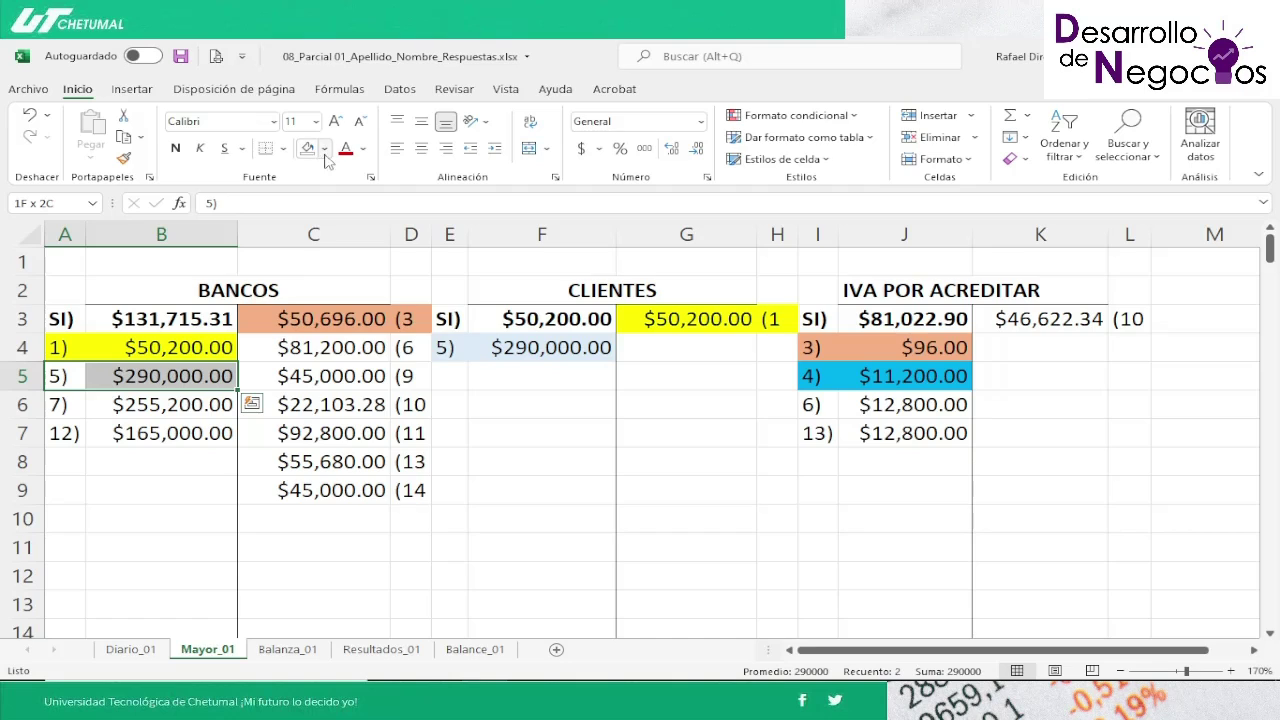
pyautogui.click(325, 148)
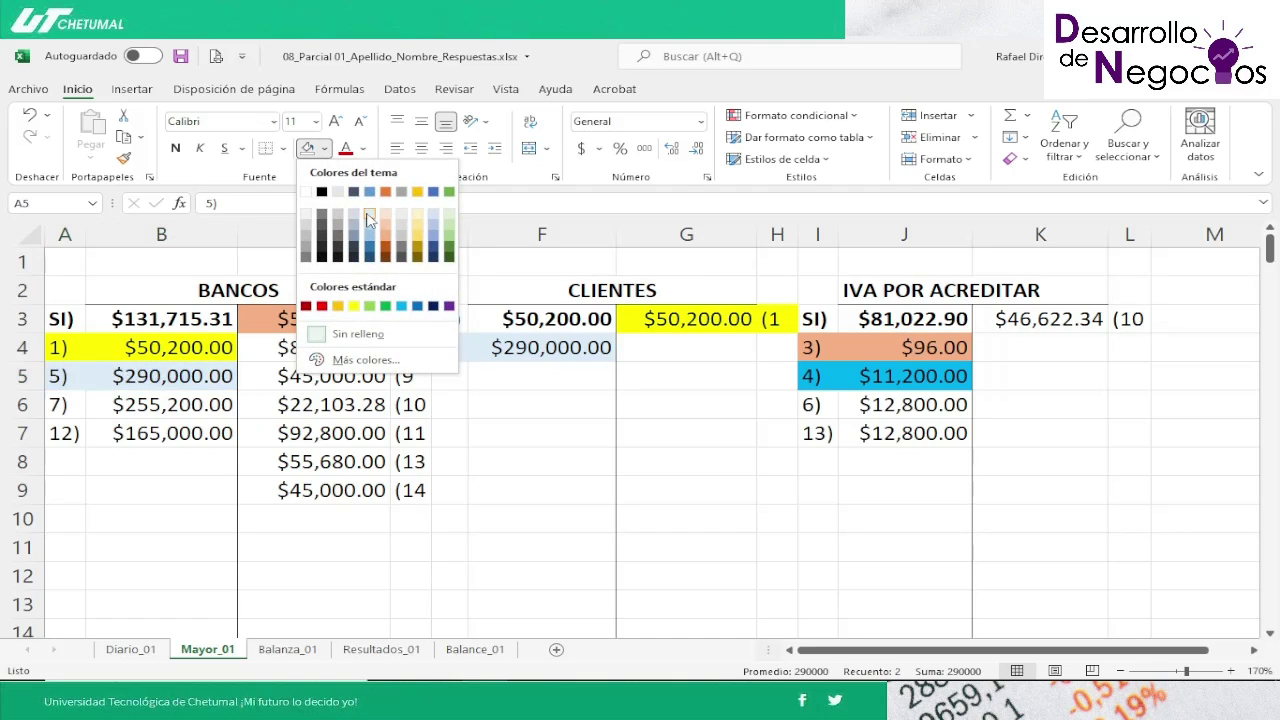
pyautogui.press('Escape')
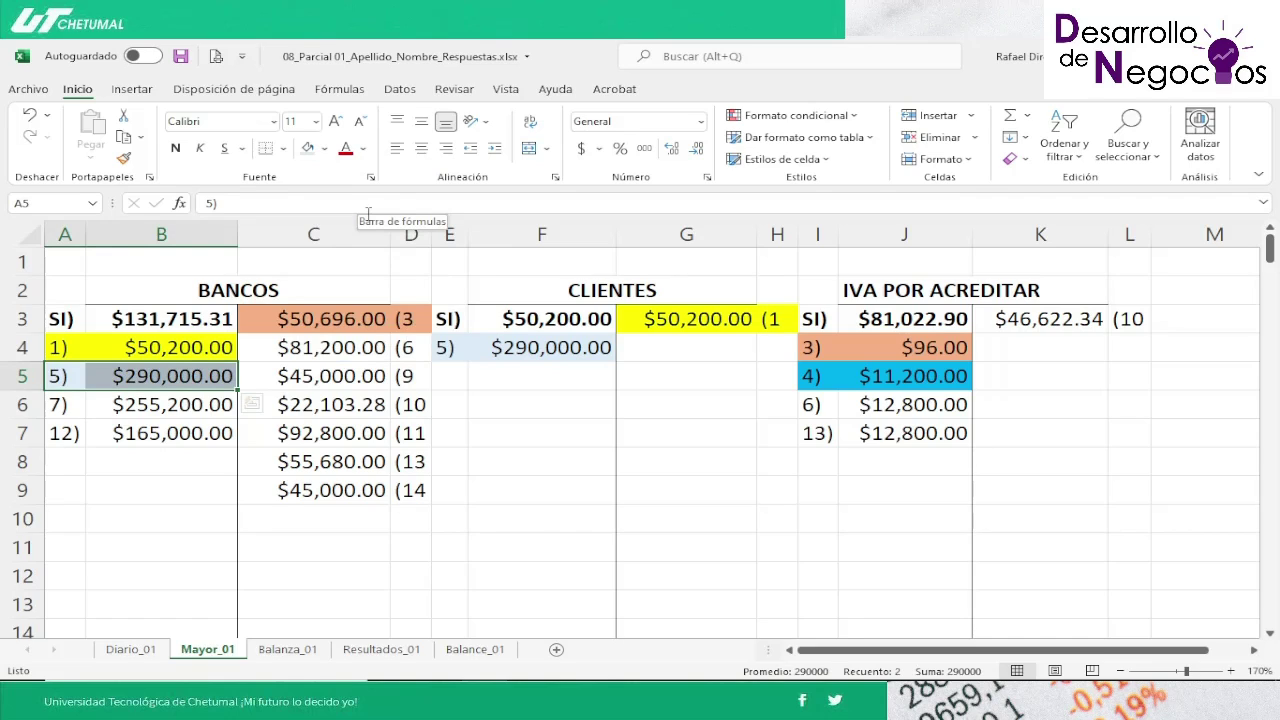
# Step: Relink entry 5's BANCOS debit in B5 to the journal's BANCOS amount with the formula =Diario_01!E45
pyautogui.press('Right')
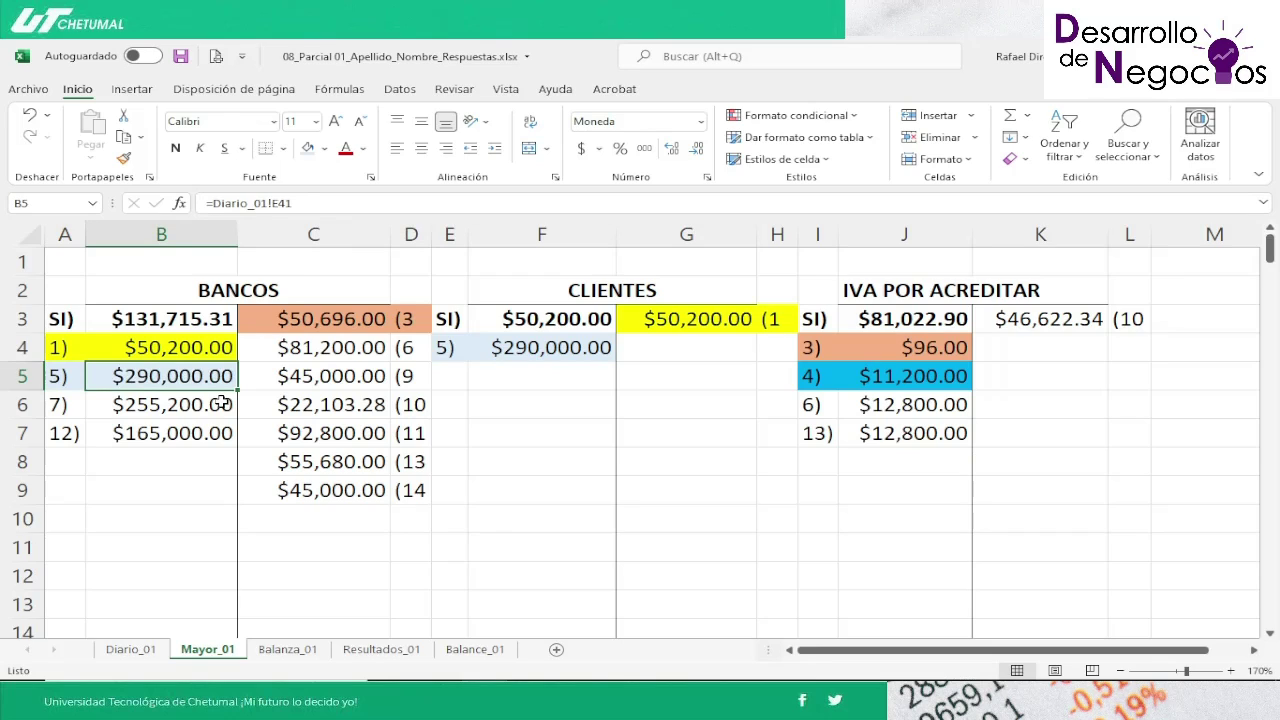
pyautogui.write('=')
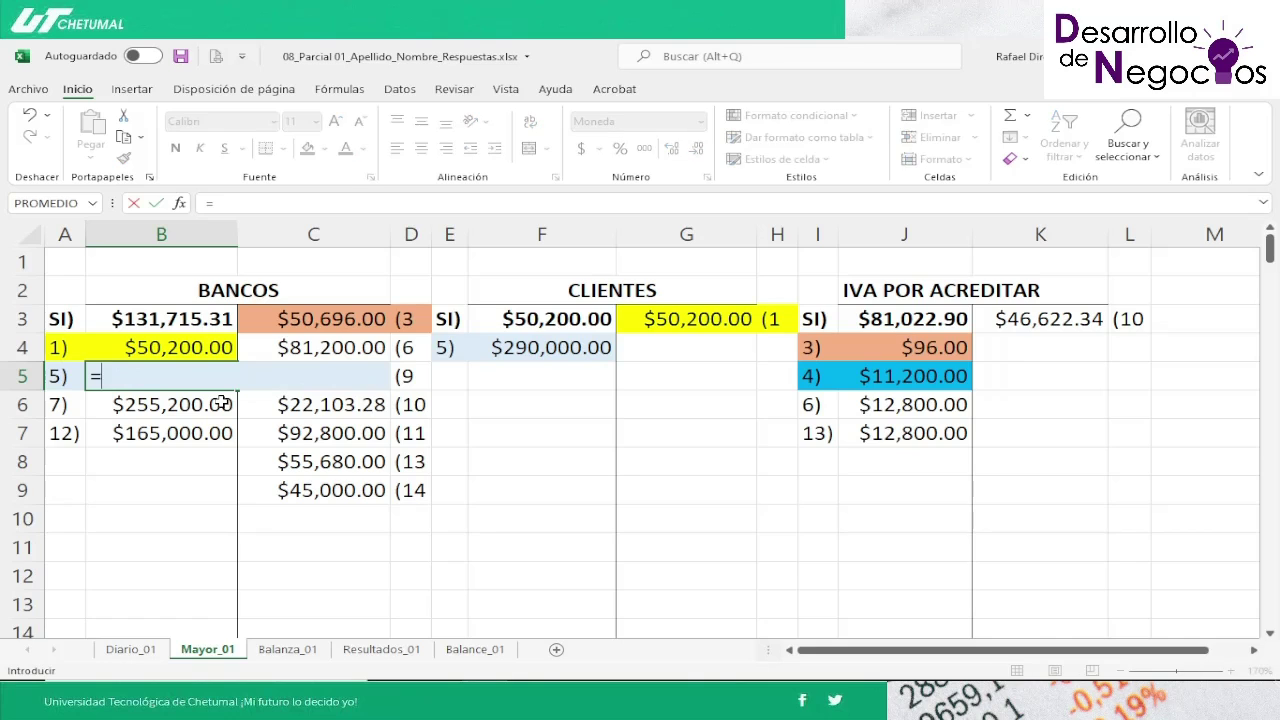
pyautogui.click(133, 652)
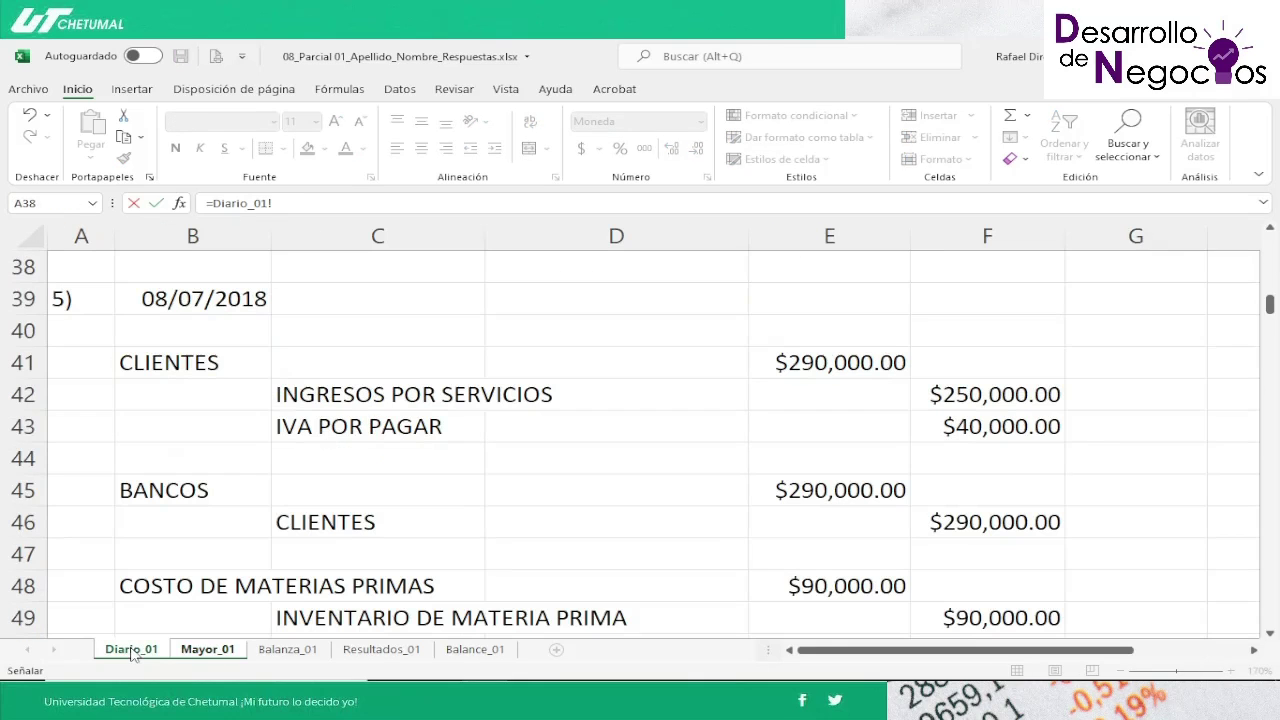
pyautogui.click(792, 490)
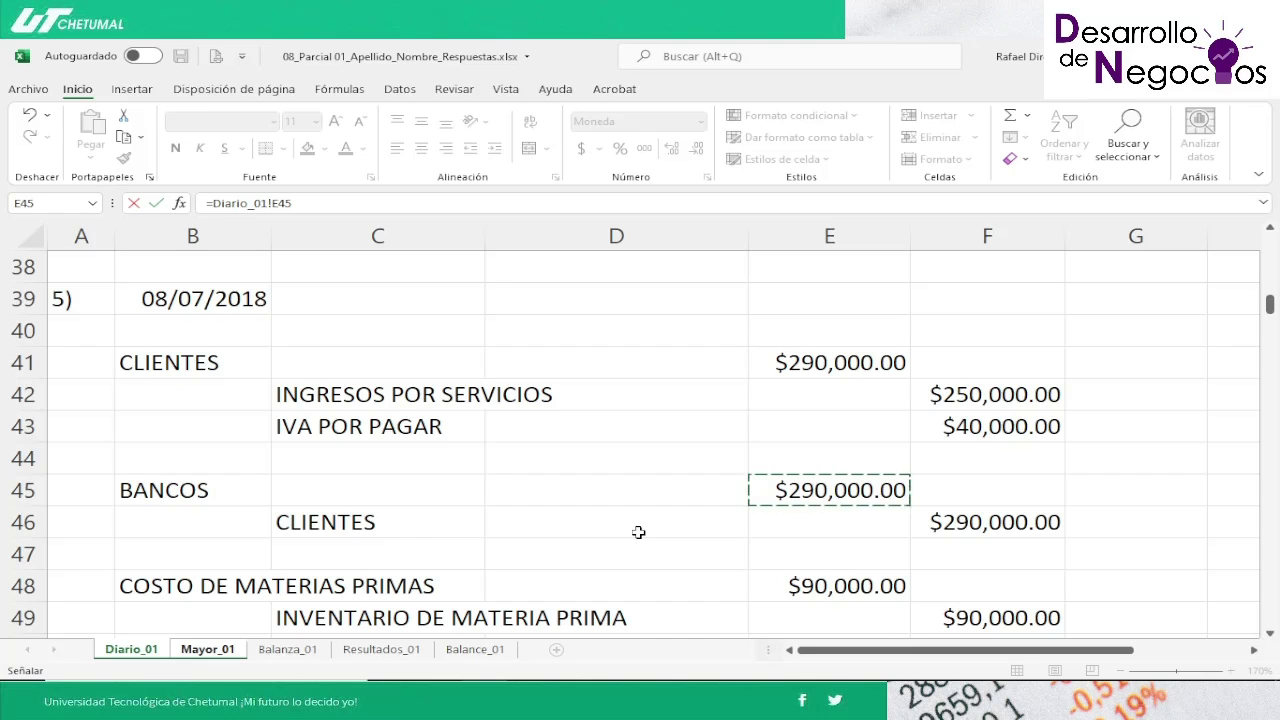
pyautogui.hotkey('ctrl', 'pagedown')
pyautogui.press('Down')
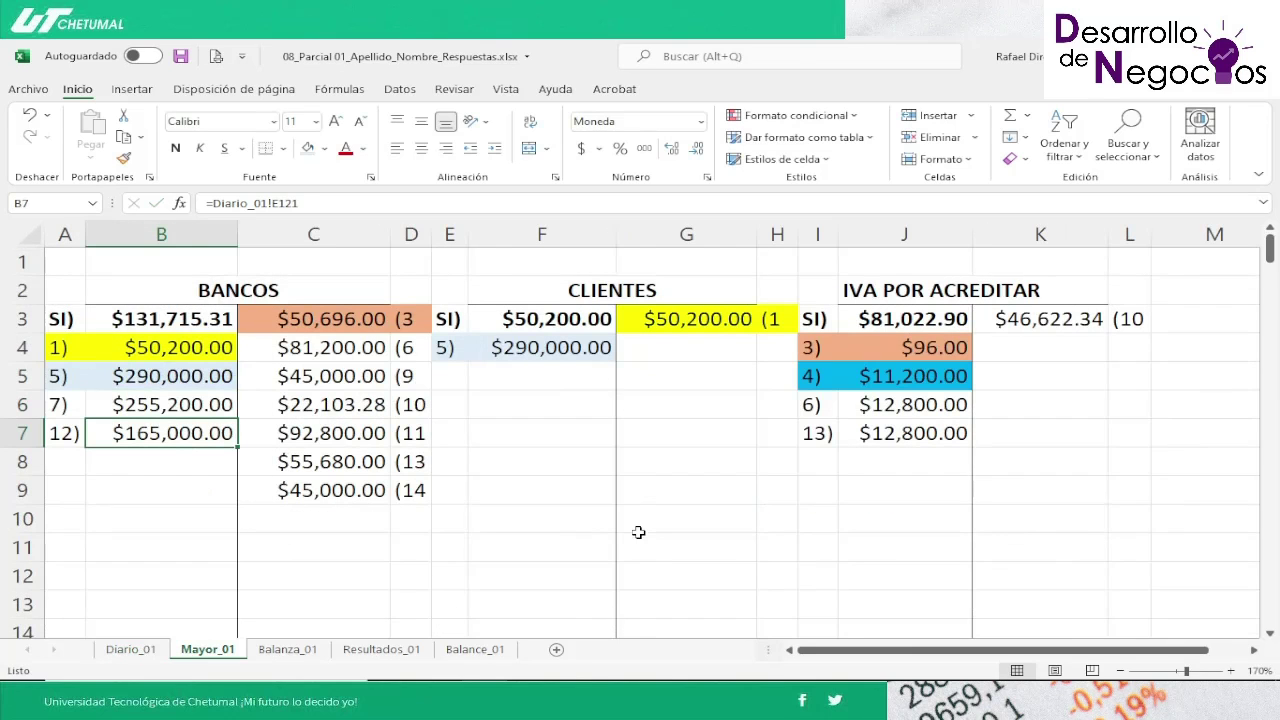
# Step: Post entry 5's credit to CLIENTES in G4 with the formula =Diario_01!F46 and label it (5 in H4
pyautogui.press('Up')
pyautogui.press('Up')
pyautogui.press('Right')
pyautogui.press('Right')
pyautogui.press('Right')
pyautogui.press('Right')
pyautogui.press('Right')
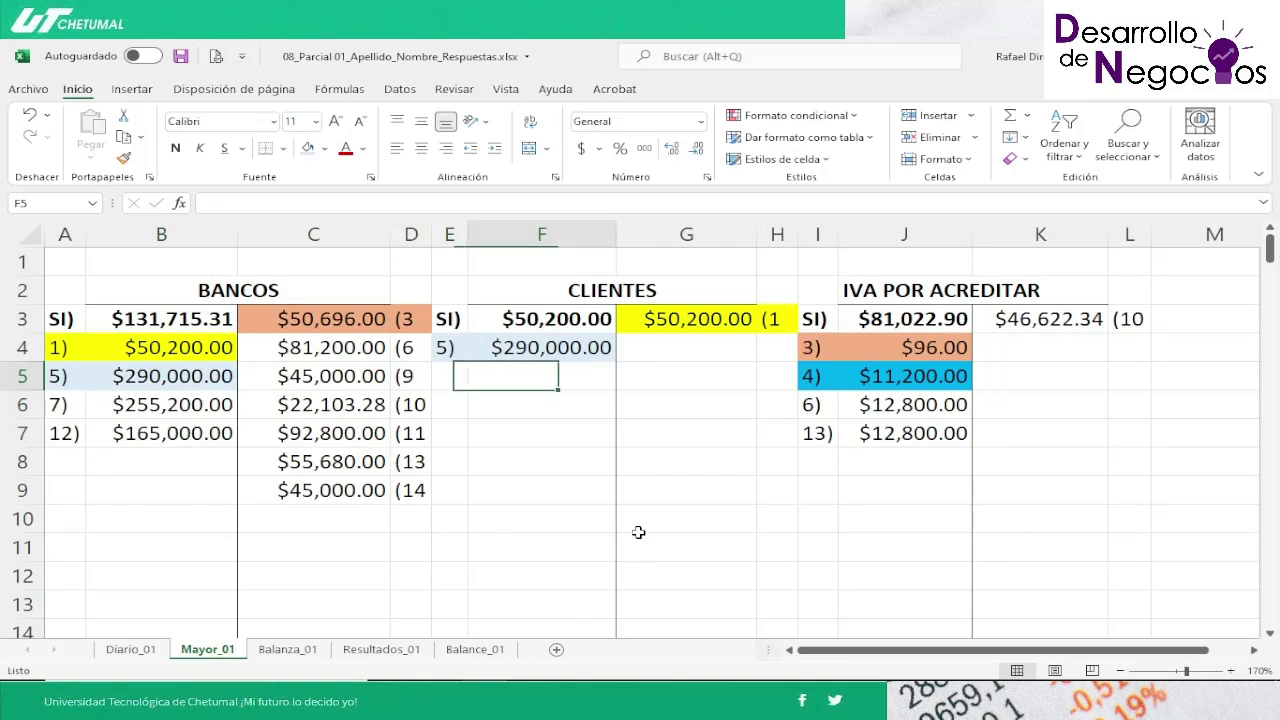
pyautogui.press('Up')
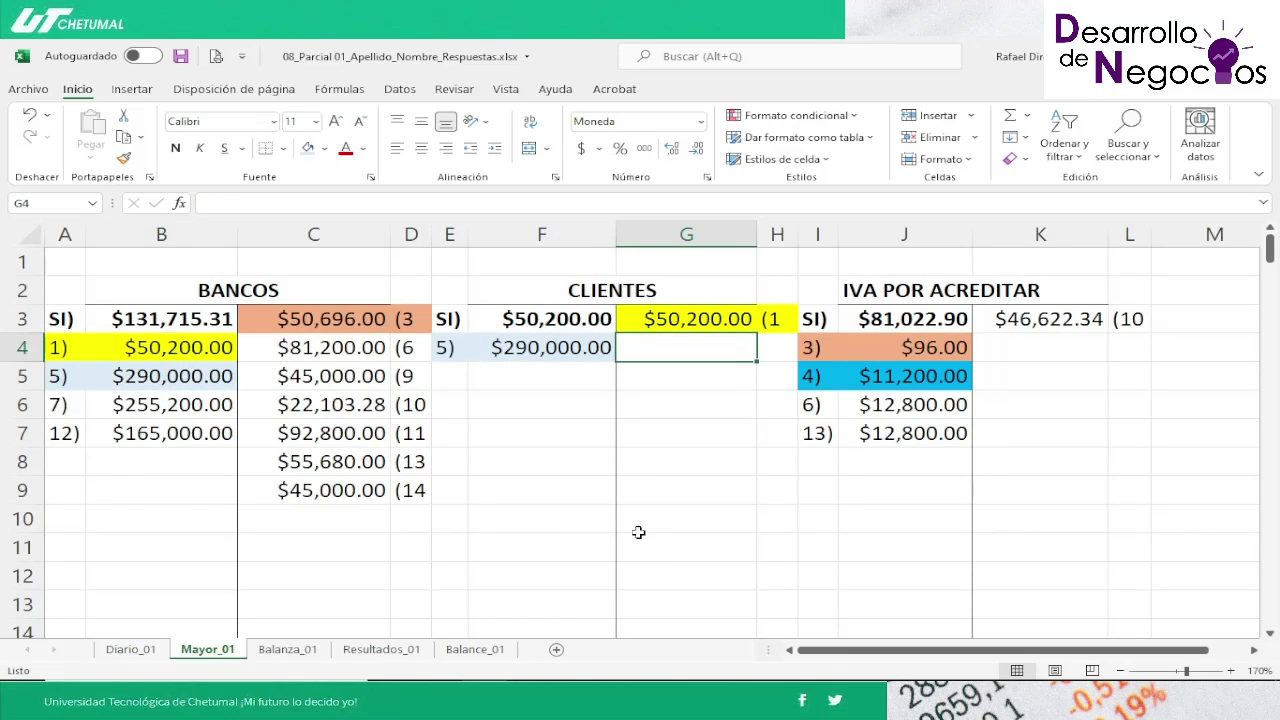
pyautogui.write('=')
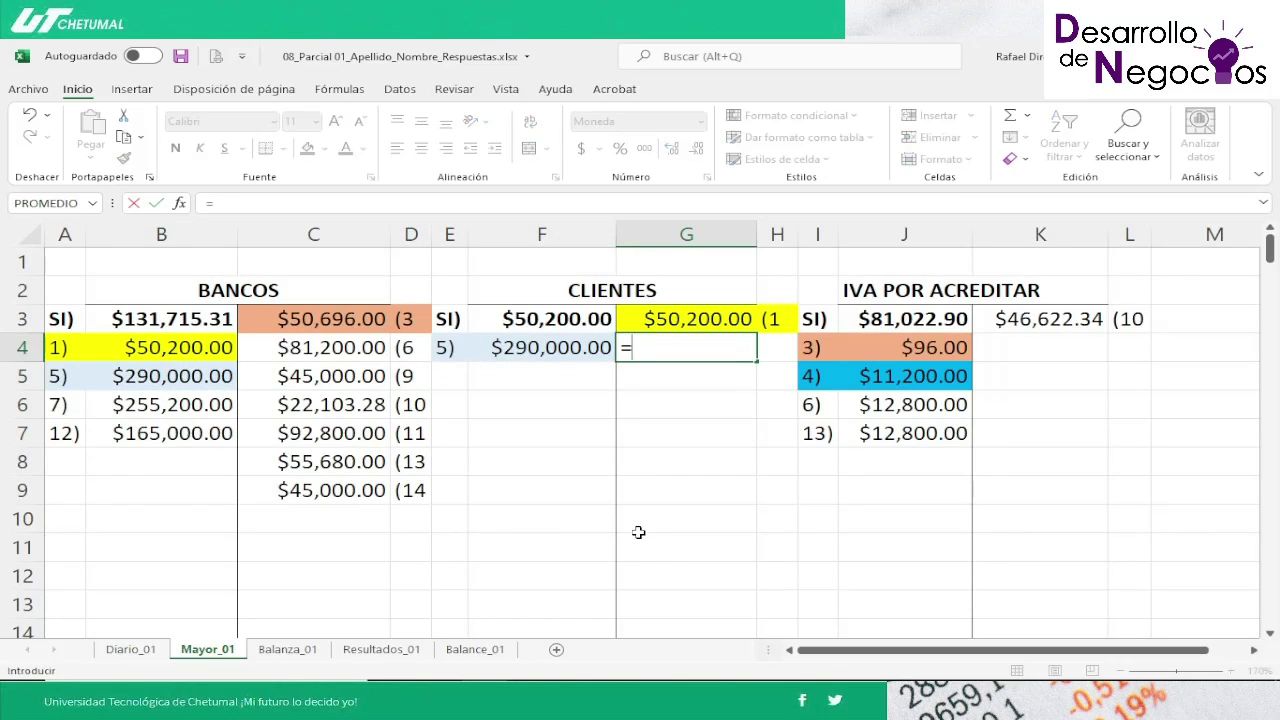
pyautogui.click(133, 651)
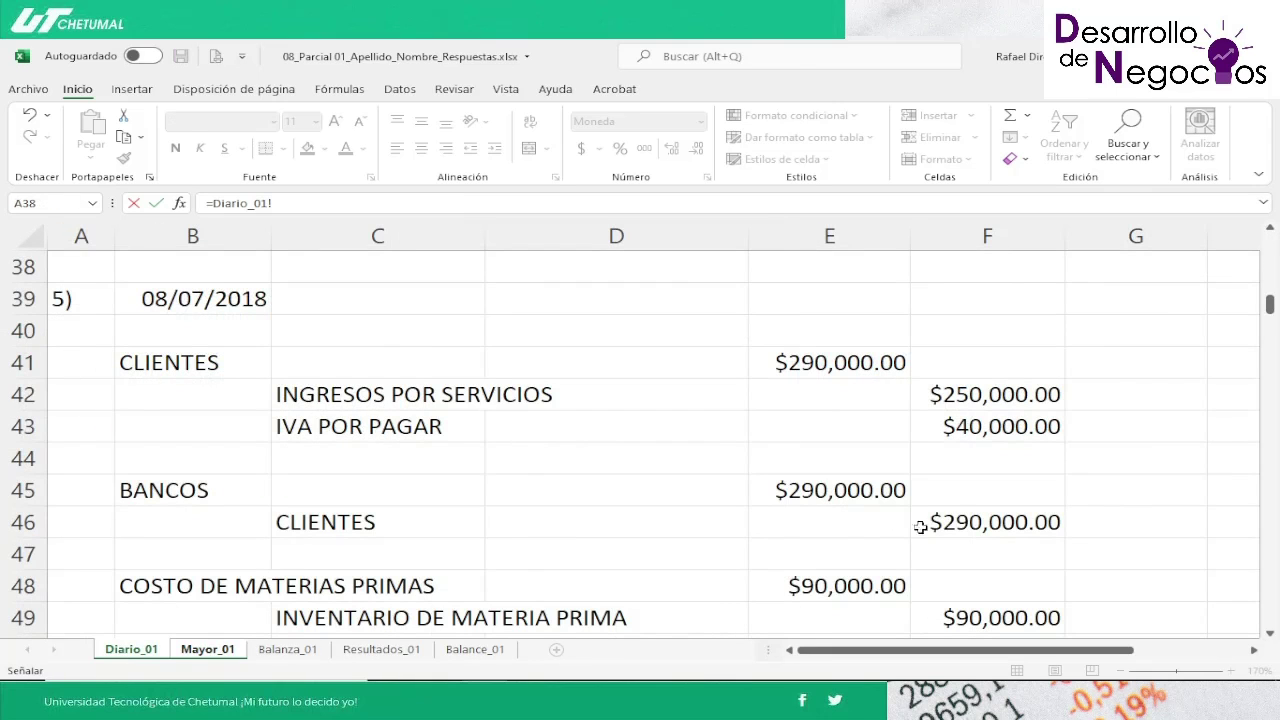
pyautogui.click(974, 523)
pyautogui.press('Return')
pyautogui.press('Up')
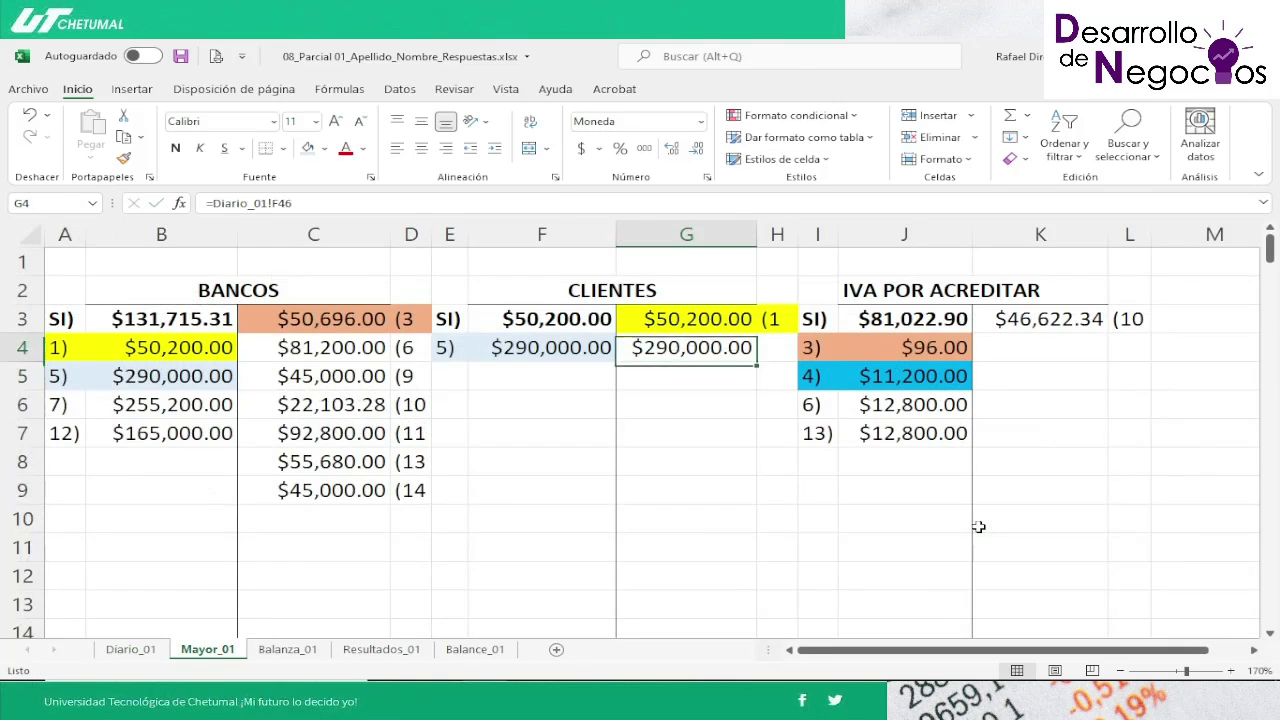
pyautogui.press('Right')
pyautogui.write('(5')
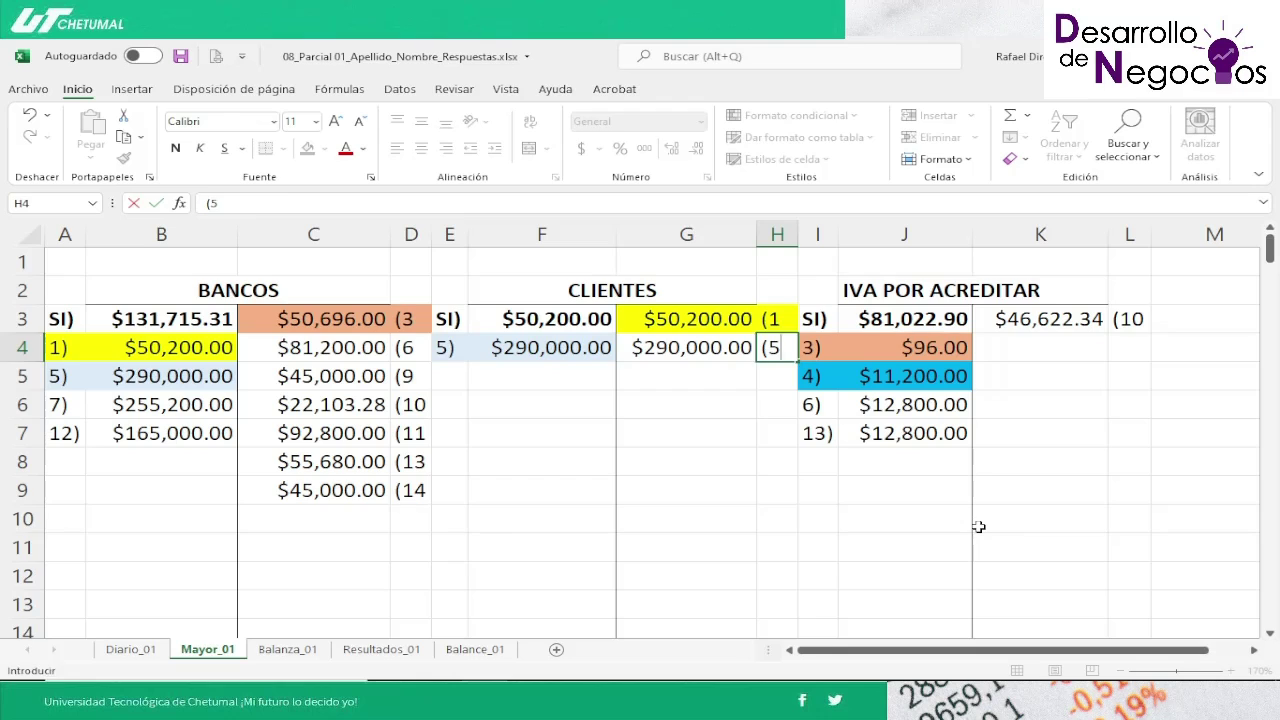
pyautogui.press('Return')
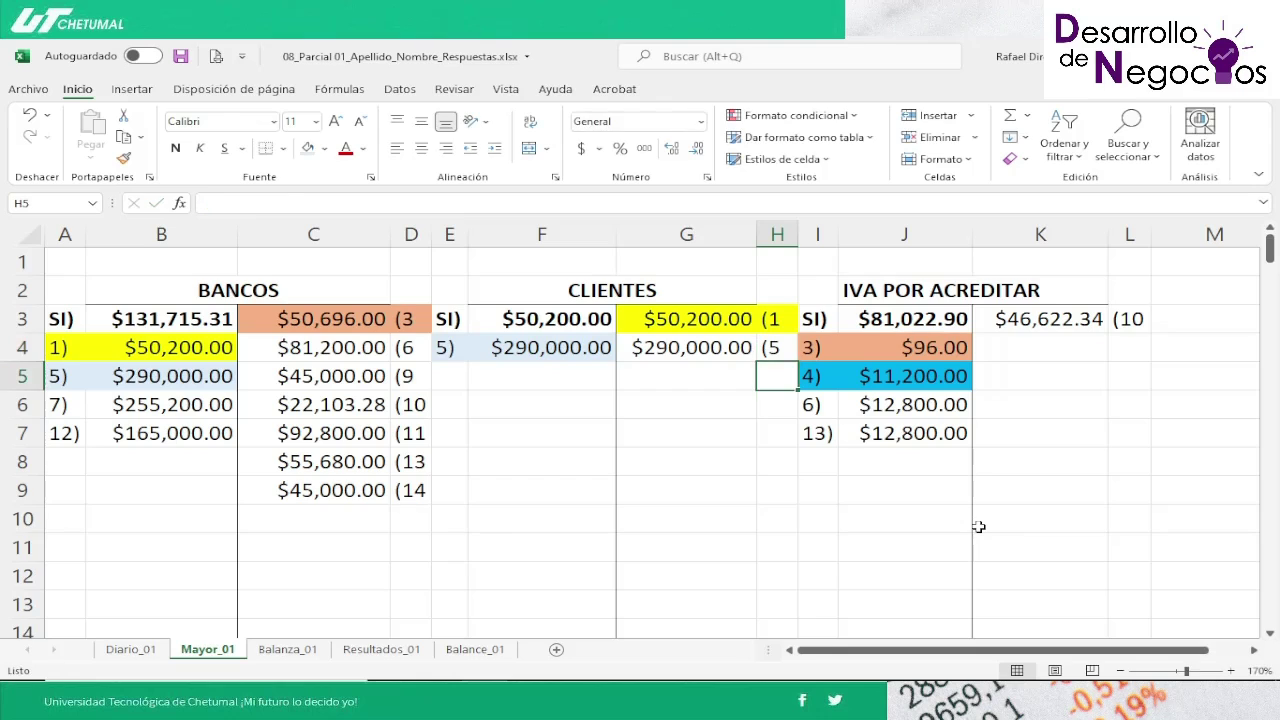
# Step: Fill entry 5's credit amount and label in G4:H4 of CLIENTES with the same light blue tint
pyautogui.press('Up')
pyautogui.press('Left')
pyautogui.hotkey('shift', 'Right')
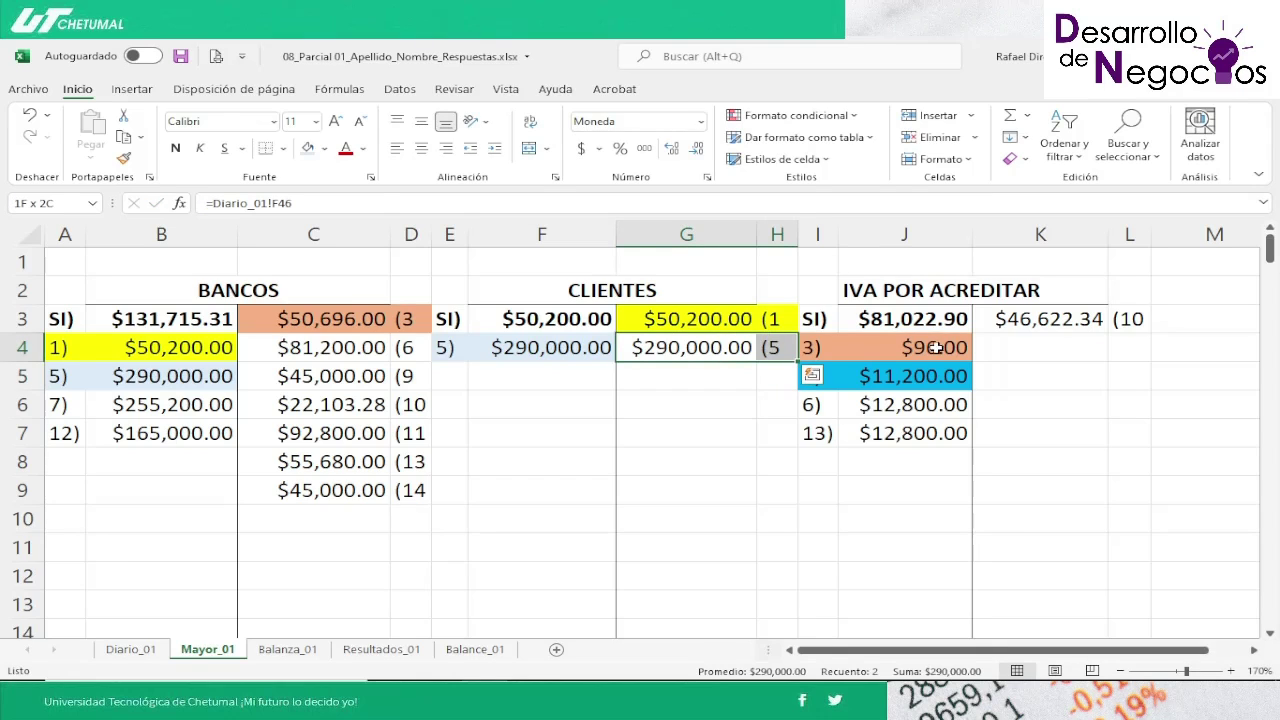
pyautogui.click(308, 150)
pyautogui.press('Down')
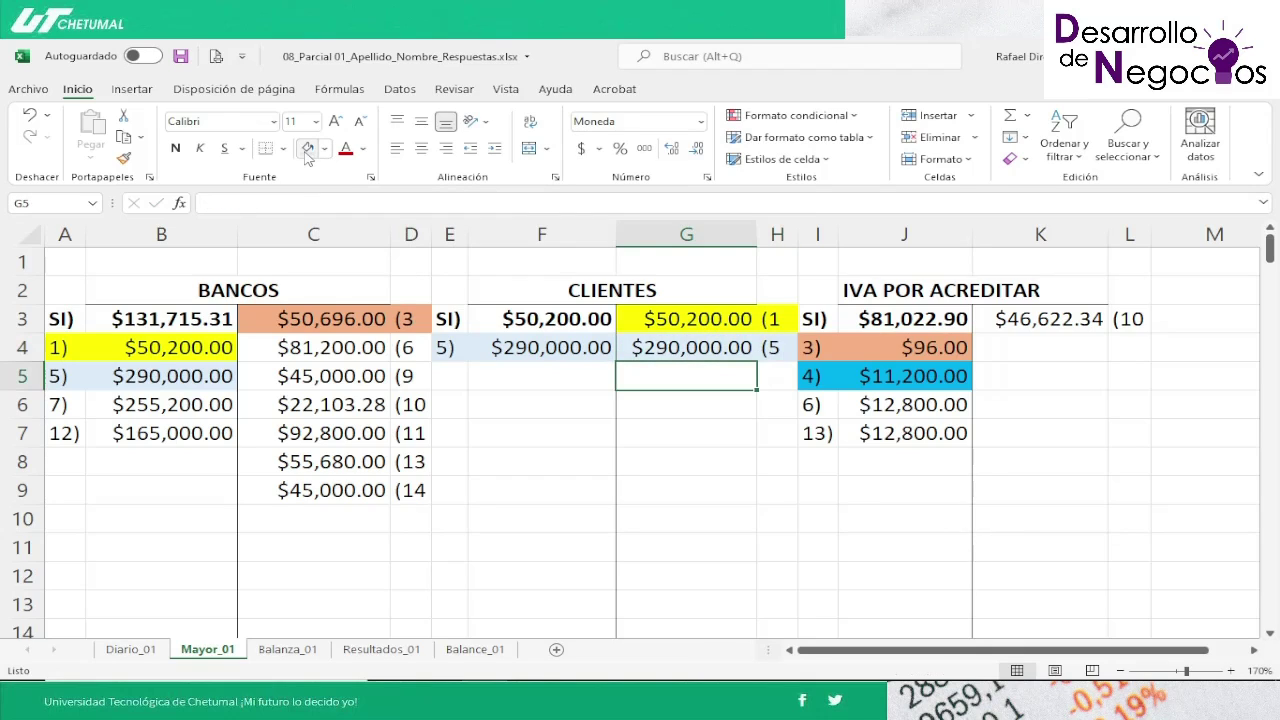
pyautogui.press('Up')
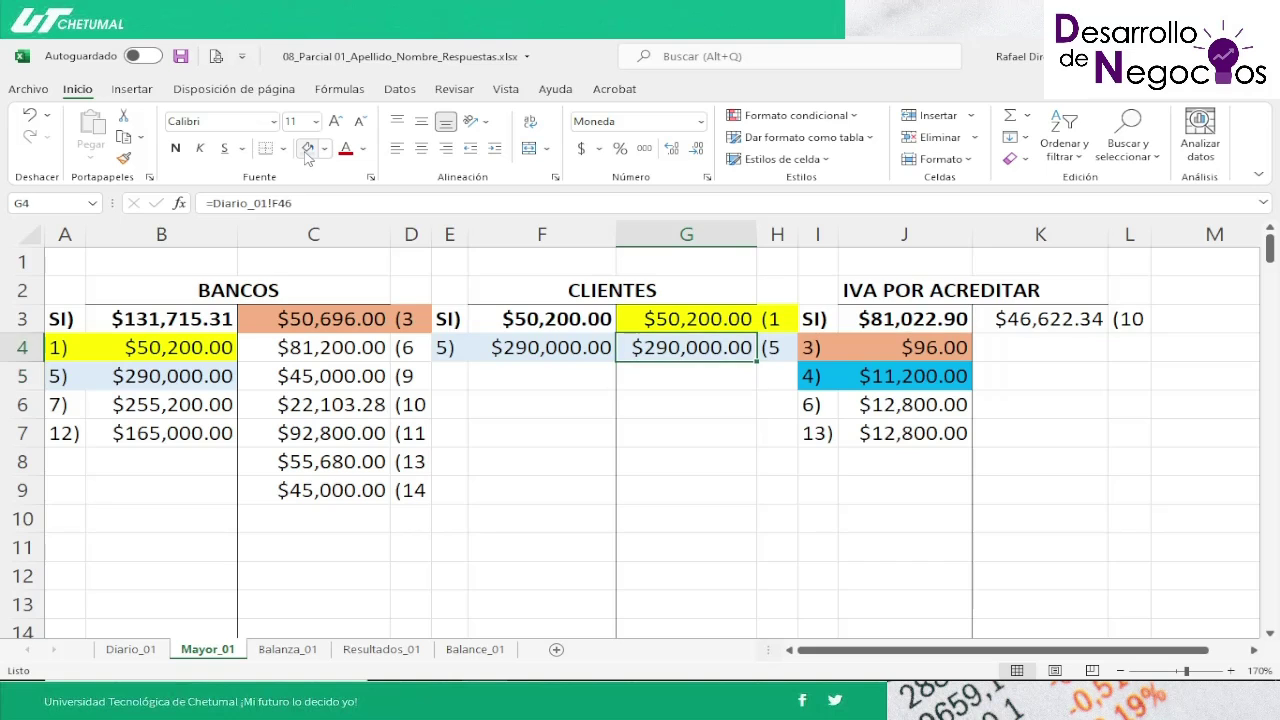
# Step: Examine the totals of the CLIENTES account in row 15 of the Mayor_01 sheet
pyautogui.press('Right')
pyautogui.press('Down')
pyautogui.press('Down')
pyautogui.press('Down')
pyautogui.press('Down')
pyautogui.press('Down')
pyautogui.press('Down')
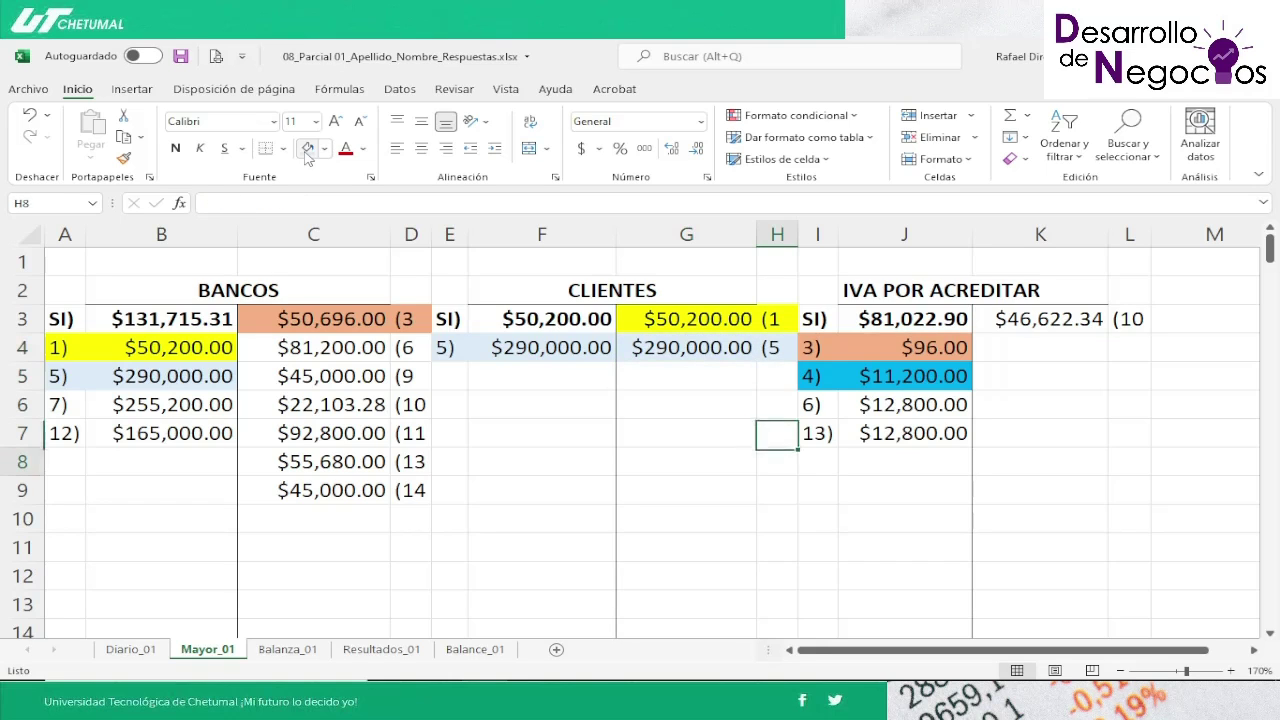
pyautogui.press('Down')
pyautogui.press('Down')
pyautogui.press('Down')
pyautogui.press('Down')
pyautogui.press('Down')
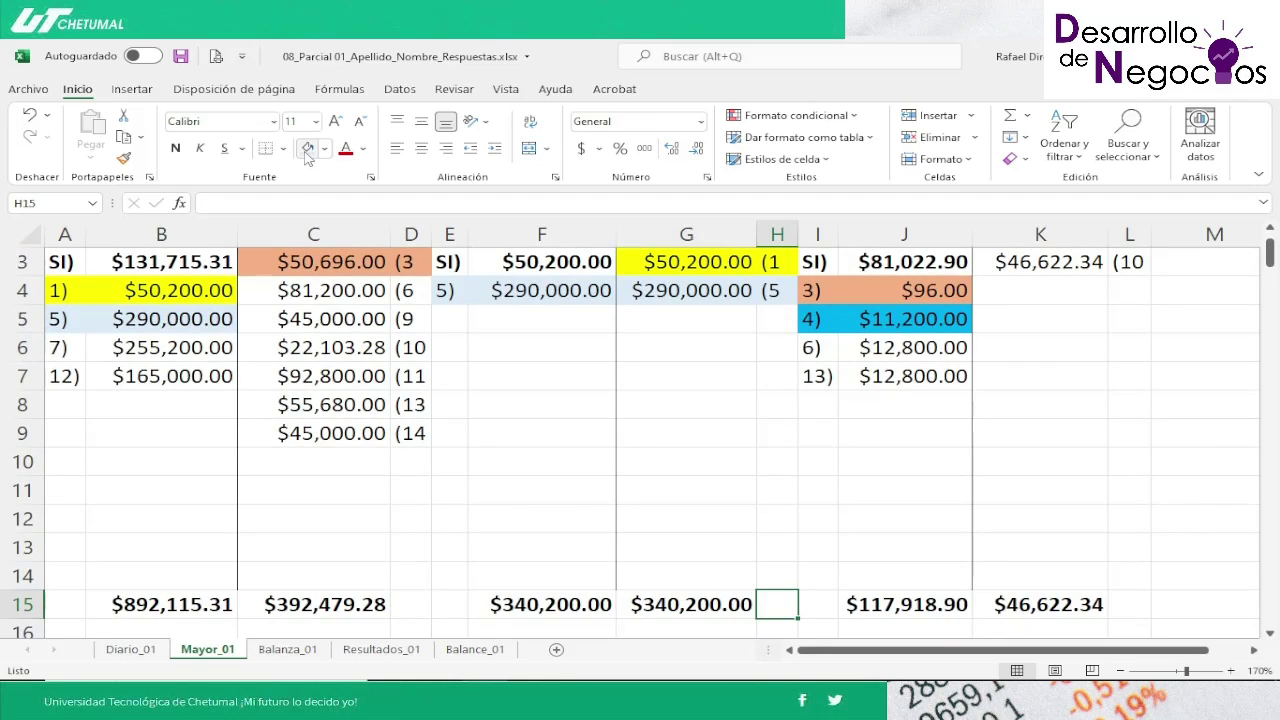
pyautogui.press('Left')
pyautogui.press('Left')
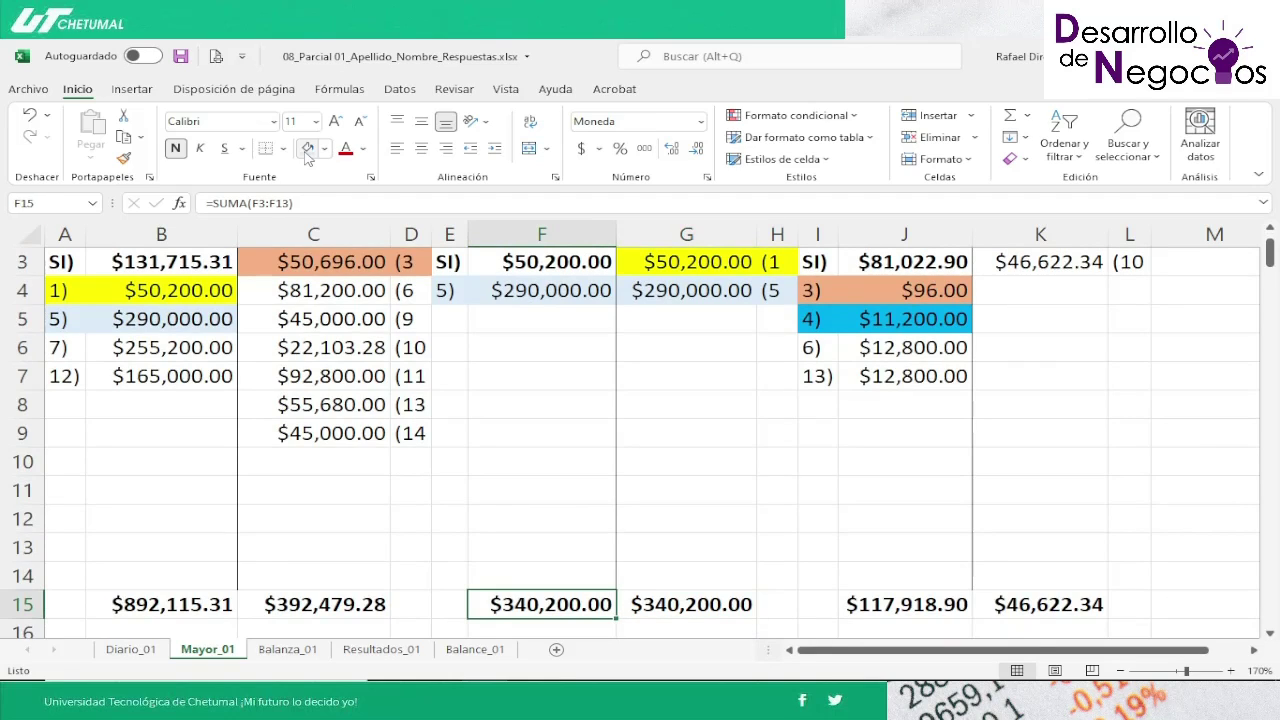
# Step: Review the credit entries for movements 1 and 5 in the CLIENTES account, cells G3 and G4
pyautogui.press('Right')
pyautogui.press('Up')
pyautogui.press('Up')
pyautogui.press('Up')
pyautogui.press('Up')
pyautogui.press('Up')
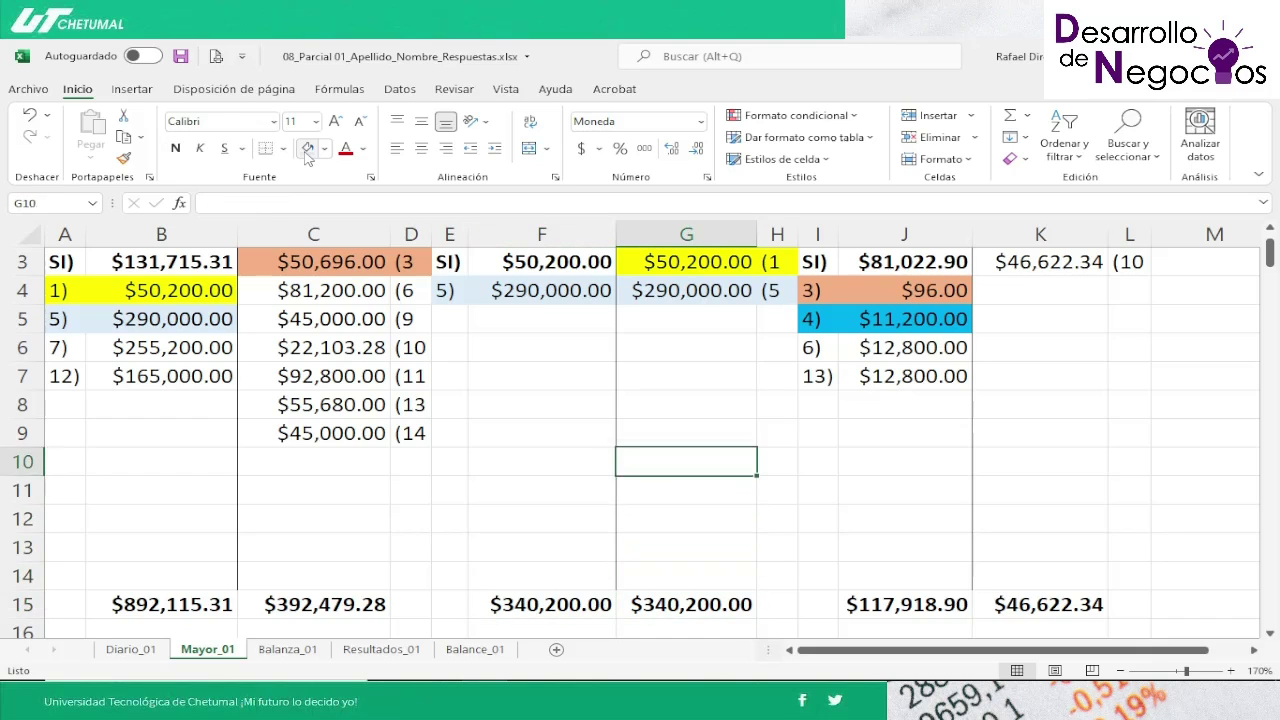
pyautogui.press('Up')
pyautogui.press('Up')
pyautogui.press('Up')
pyautogui.press('Up')
pyautogui.press('Up')
pyautogui.press('Up')
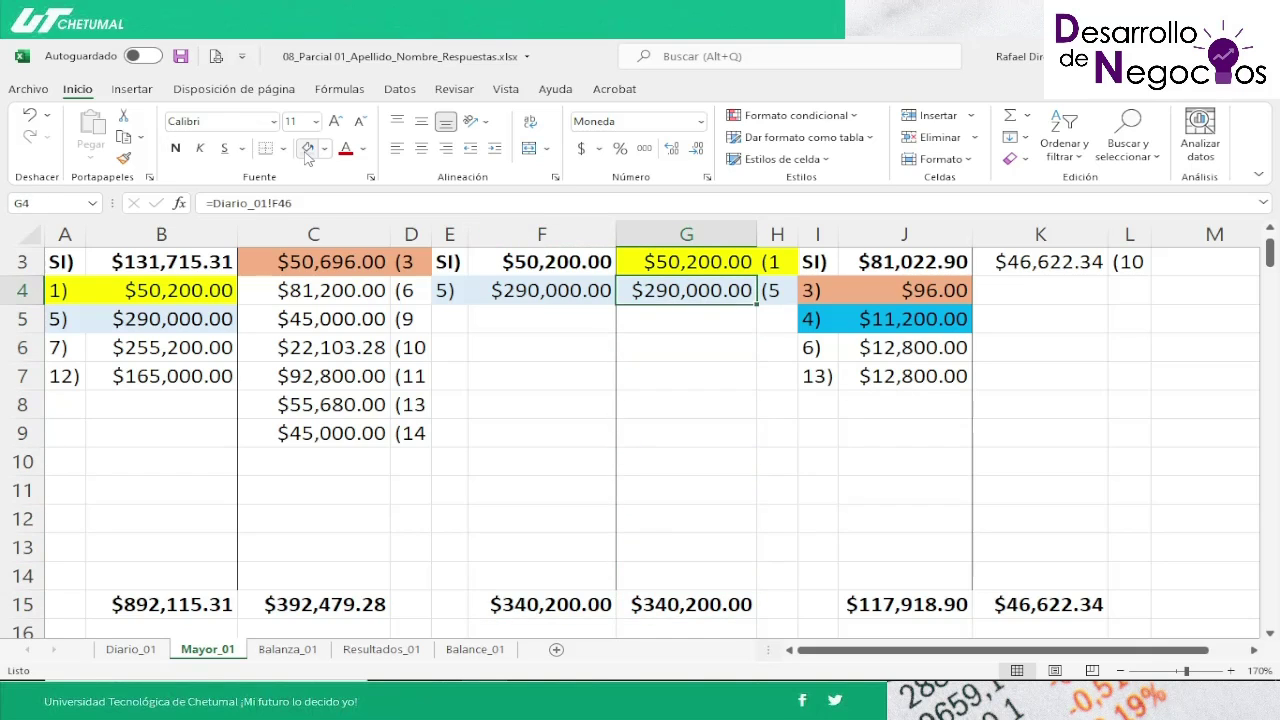
pyautogui.press('Up')
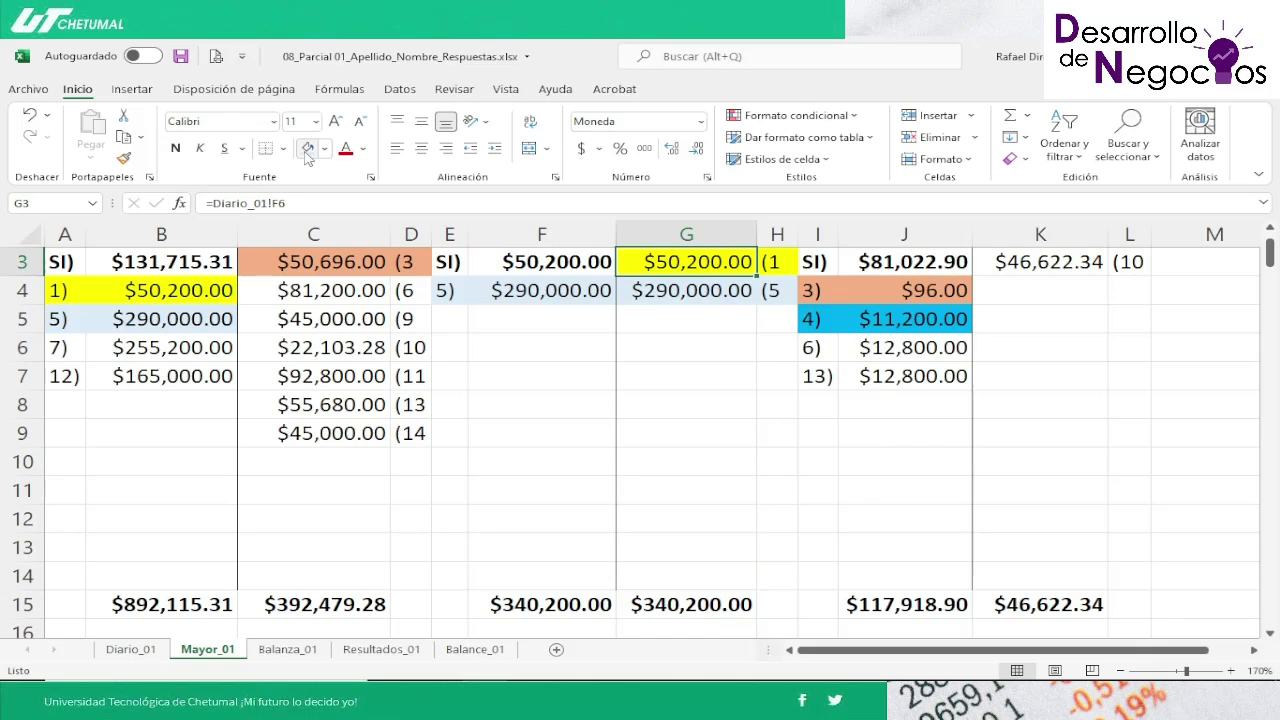
pyautogui.press('Down')
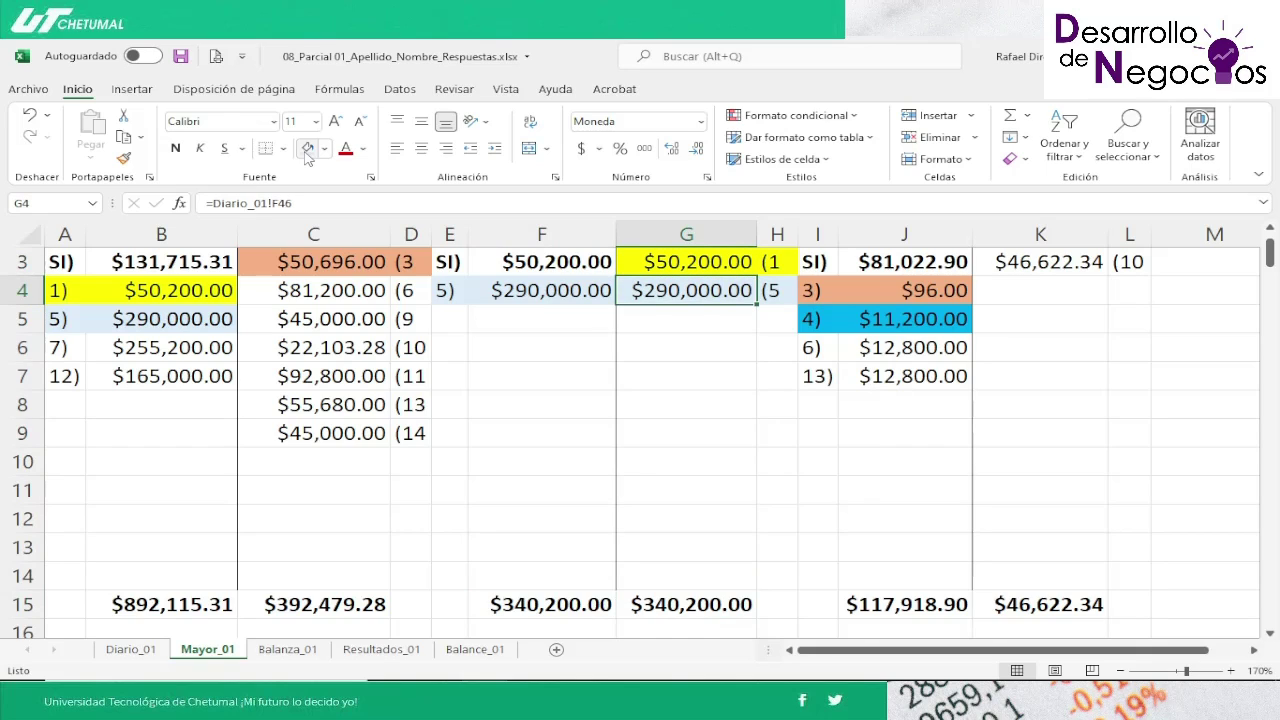
pyautogui.press('Up')
pyautogui.press('Up')
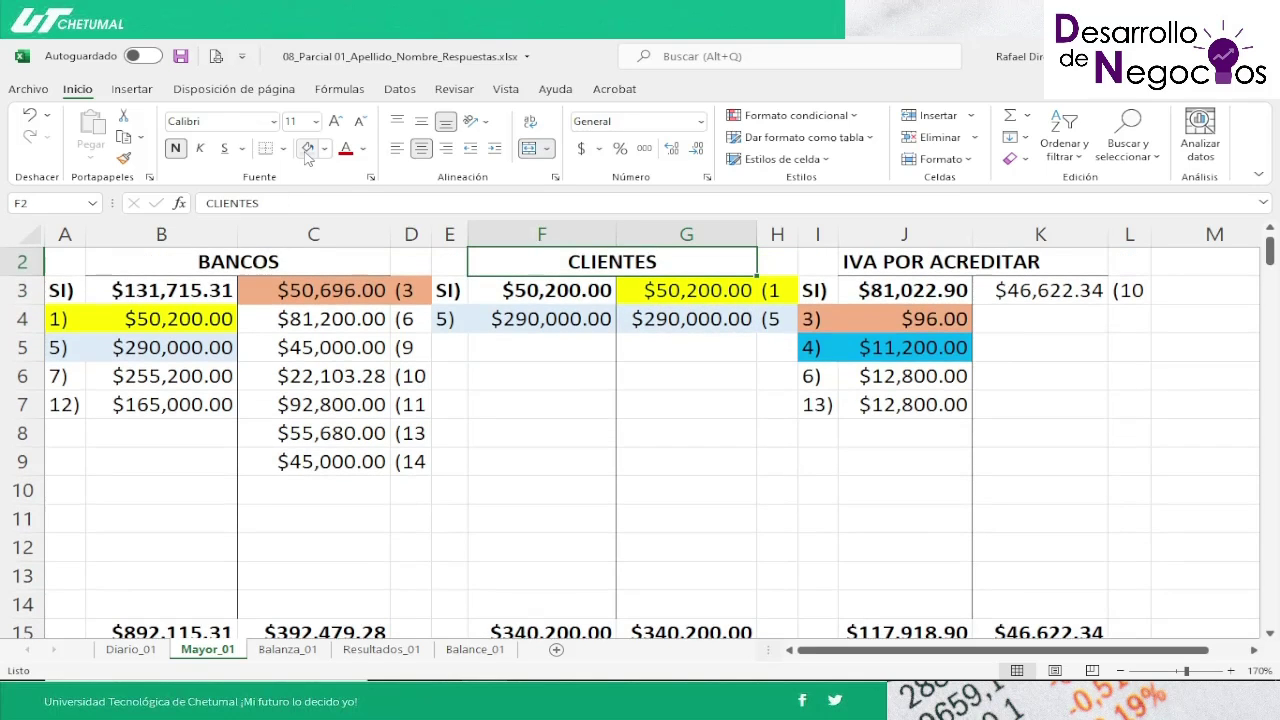
# Step: Check the credit sum formula of the CLIENTES account in G15 against its debit total
pyautogui.press('Down')
pyautogui.press('Down')
pyautogui.press('Down')
pyautogui.press('Down')
pyautogui.press('Down')
pyautogui.press('Down')
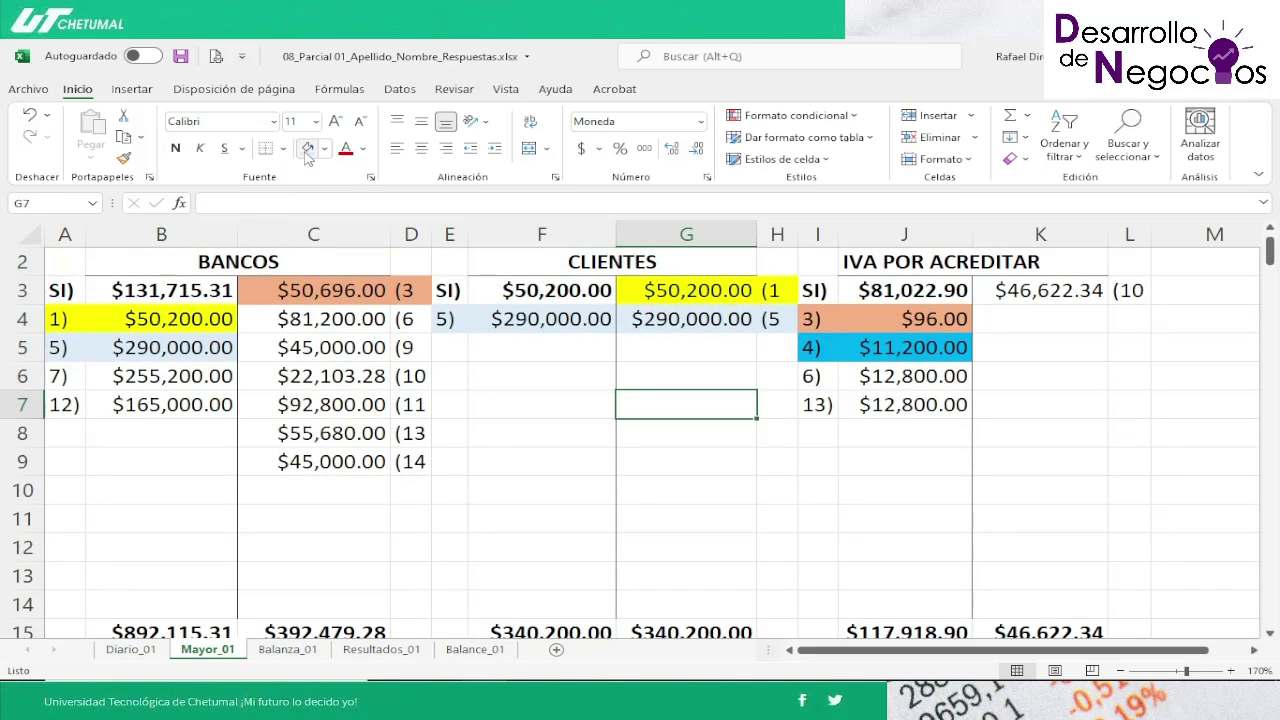
pyautogui.press('Down')
pyautogui.press('Down')
pyautogui.press('Down')
pyautogui.press('Down')
pyautogui.press('Down')
pyautogui.press('Down')
pyautogui.press('Down')
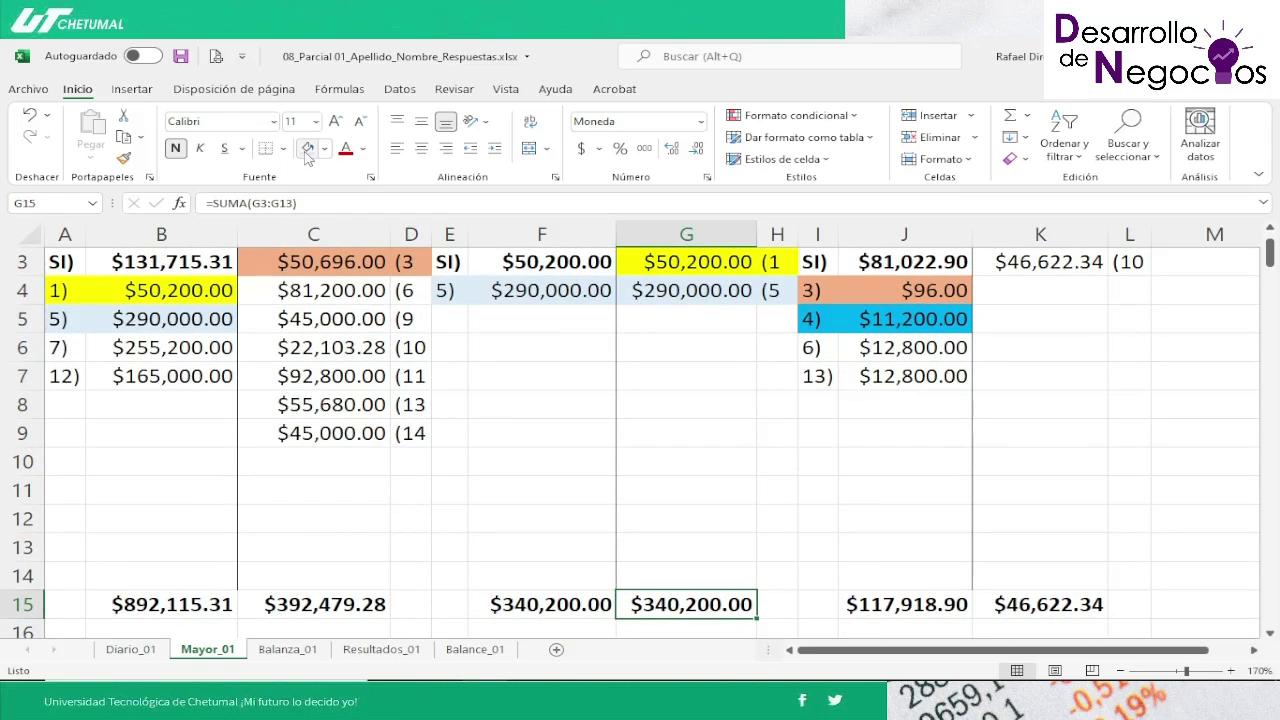
# Step: Fill the movement 5 debit entry, I91:J91 in the COSTO POR MATERIA PRIMA account, with the light blue used for that movement
pyautogui.press('Left')
pyautogui.press('Down')
pyautogui.press('Down')
pyautogui.press('Down')
pyautogui.press('Down')
pyautogui.press('Down')
pyautogui.press('Down')
pyautogui.press('Down')
pyautogui.press('Down')
pyautogui.press('Down')
pyautogui.press('Down')
pyautogui.press('Down')
pyautogui.press('Down')
pyautogui.press('Down')
pyautogui.press('Down')
pyautogui.press('Down')
pyautogui.press('Down')
pyautogui.press('Down')
pyautogui.press('Down')
pyautogui.press('Down')
pyautogui.press('Down')
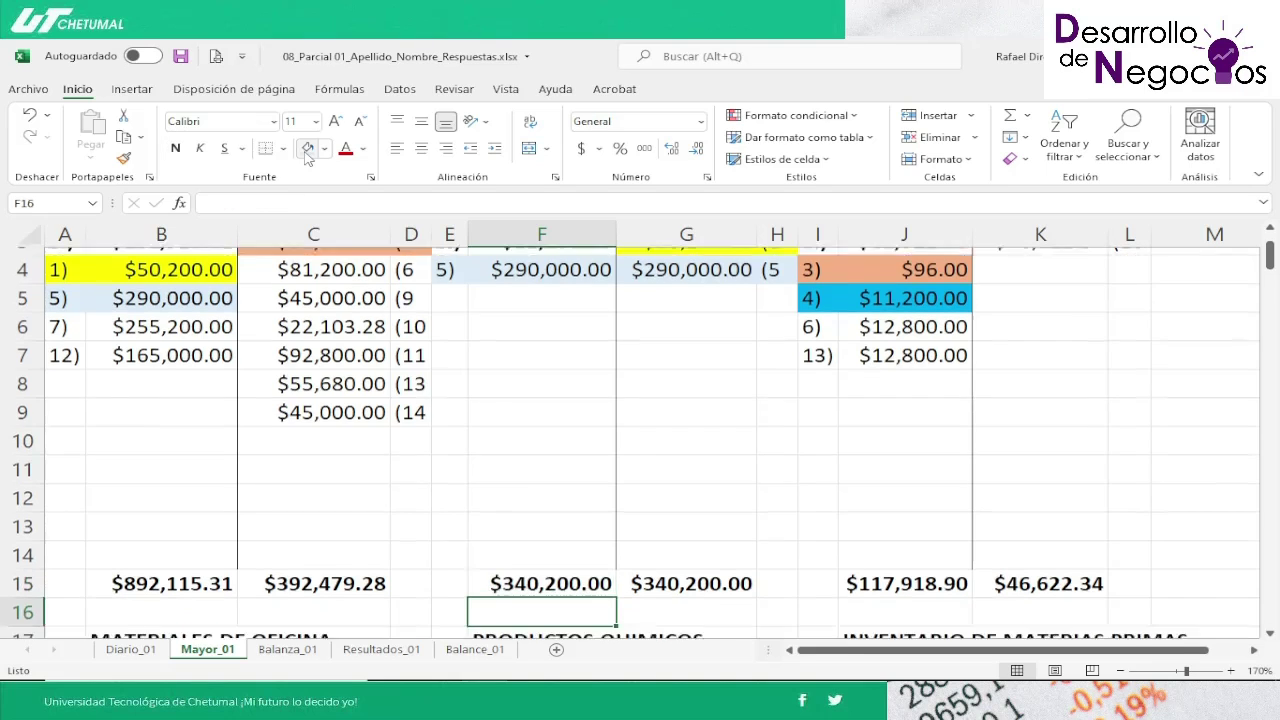
pyautogui.press('Down')
pyautogui.press('Down')
pyautogui.press('Down')
pyautogui.press('Down')
pyautogui.press('Down')
pyautogui.press('Down')
pyautogui.press('Down')
pyautogui.press('Down')
pyautogui.press('Down')
pyautogui.press('Down')
pyautogui.press('Down')
pyautogui.press('Down')
pyautogui.press('Down')
pyautogui.press('Down')
pyautogui.press('Down')
pyautogui.press('Down')
pyautogui.press('Down')
pyautogui.press('Down')
pyautogui.press('Down')
pyautogui.press('Down')
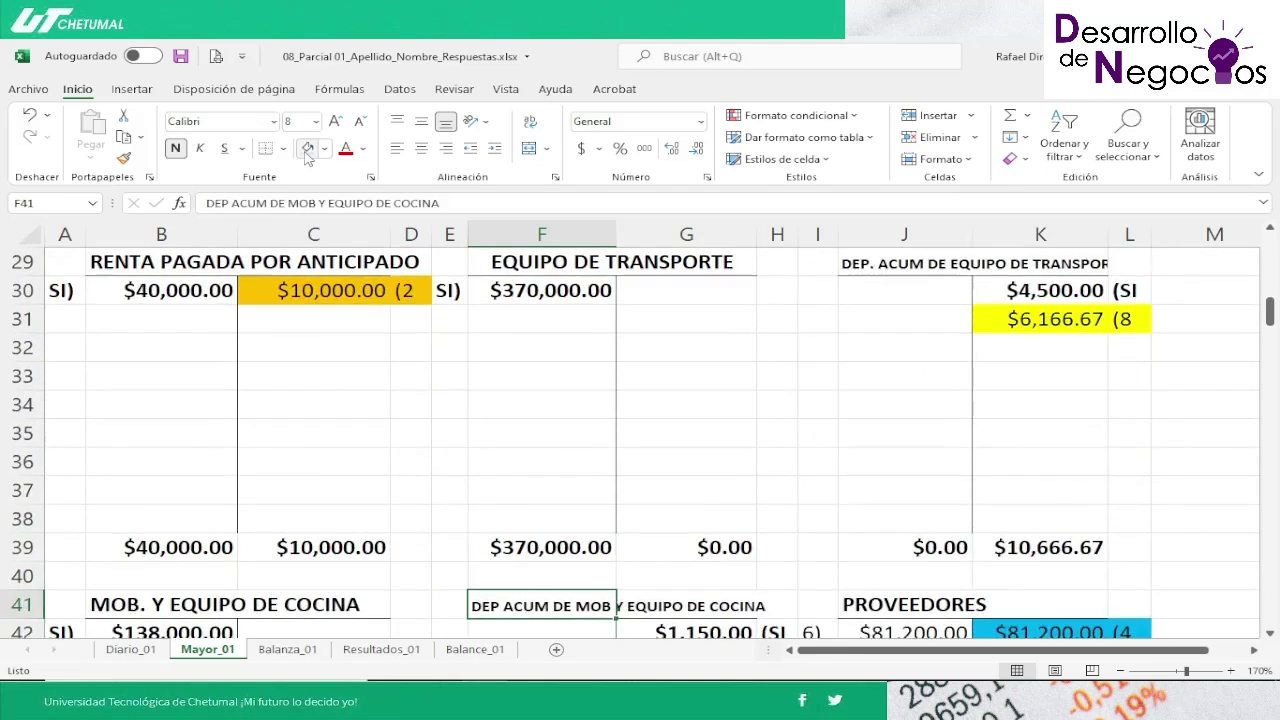
pyautogui.press('Down')
pyautogui.press('Down')
pyautogui.press('Down')
pyautogui.press('Down')
pyautogui.press('Down')
pyautogui.press('Down')
pyautogui.press('Down')
pyautogui.press('Down')
pyautogui.press('Down')
pyautogui.press('Down')
pyautogui.press('Down')
pyautogui.press('Down')
pyautogui.press('Down')
pyautogui.press('Down')
pyautogui.press('Down')
pyautogui.press('Down')
pyautogui.press('Down')
pyautogui.press('Down')
pyautogui.press('Down')
pyautogui.press('Down')
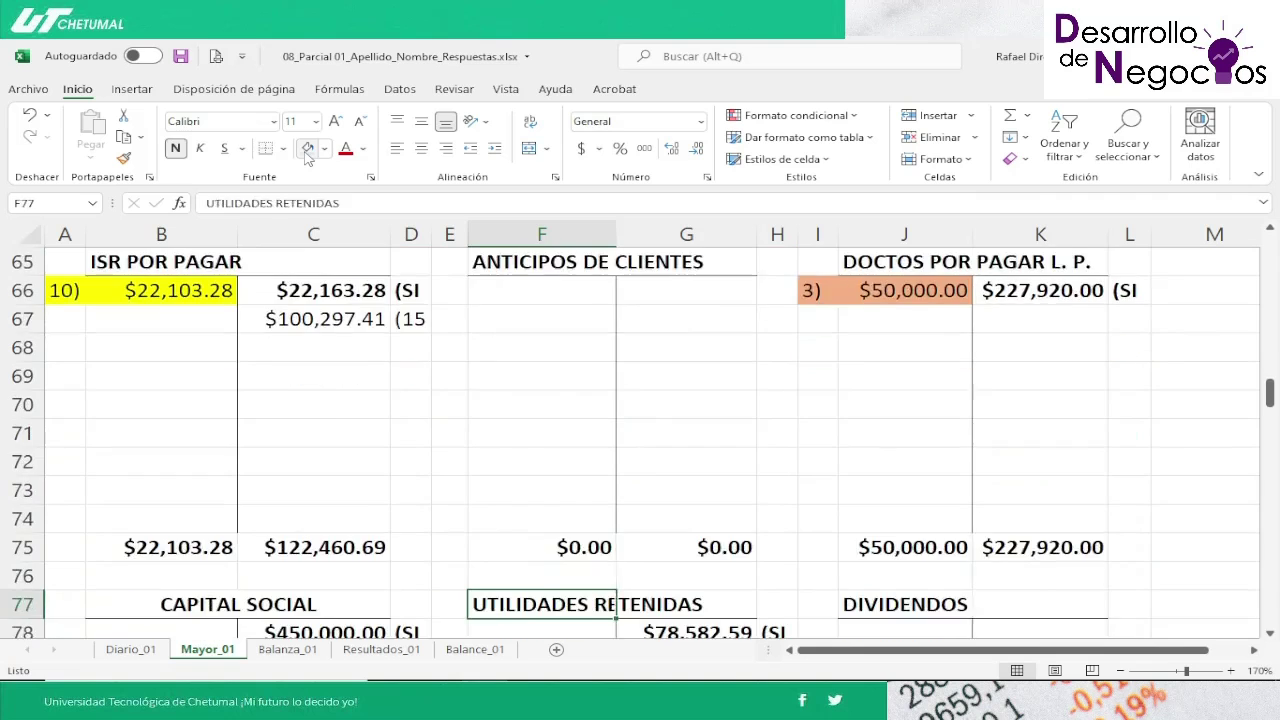
pyautogui.press('Right')
pyautogui.press('Right')
pyautogui.press('Right')
pyautogui.press('Right')
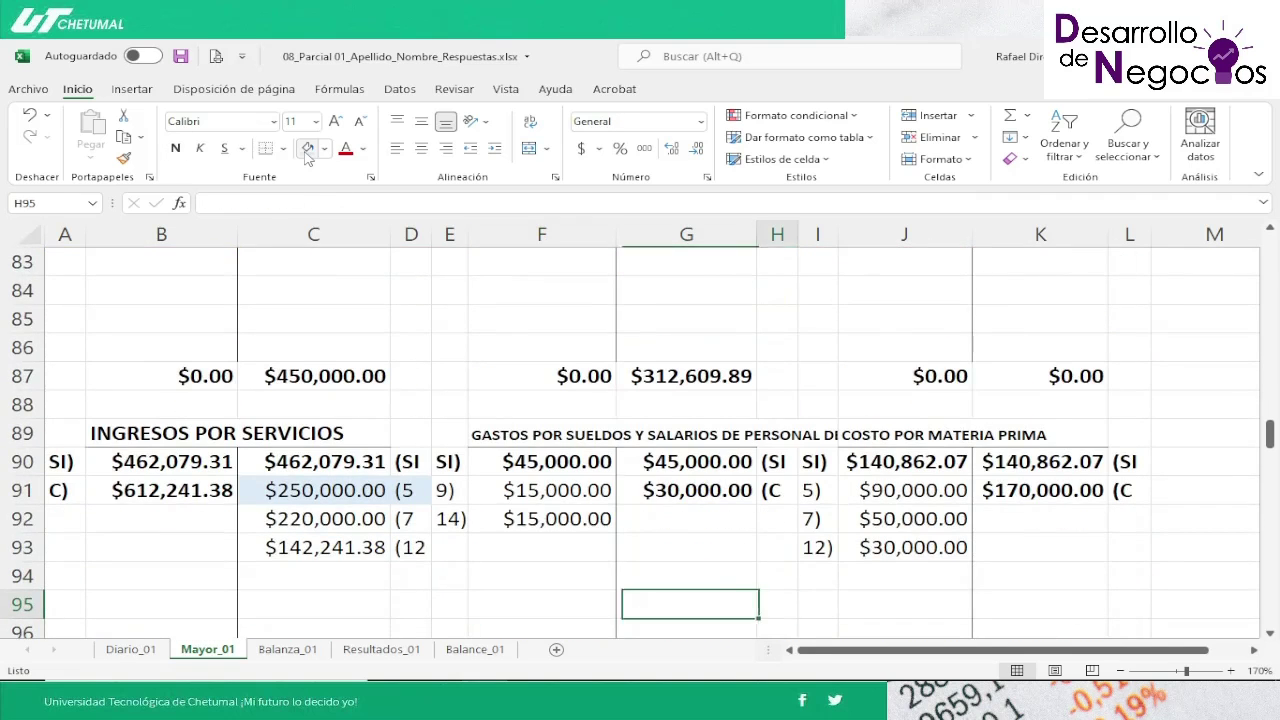
pyautogui.press('Down')
pyautogui.press('Down')
pyautogui.press('Down')
pyautogui.press('Down')
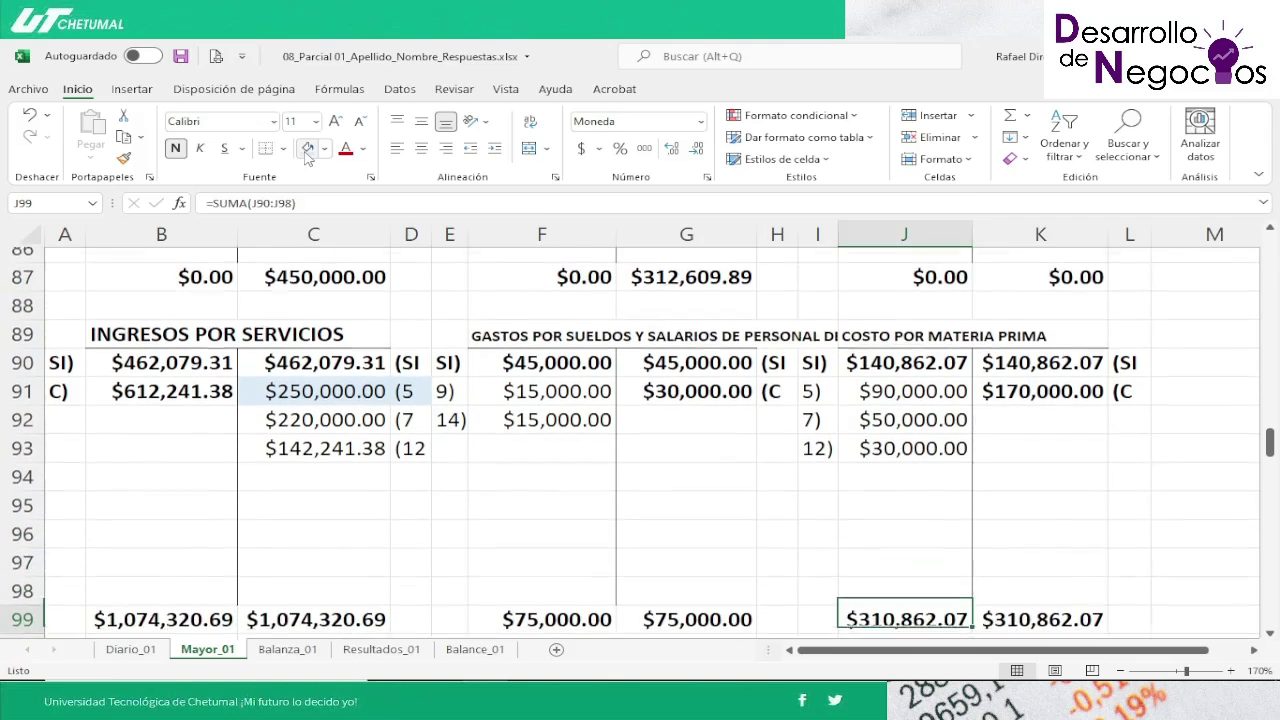
pyautogui.press('Up')
pyautogui.press('Up')
pyautogui.press('Up')
pyautogui.press('Up')
pyautogui.press('Up')
pyautogui.press('Up')
pyautogui.press('Up')
pyautogui.press('Up')
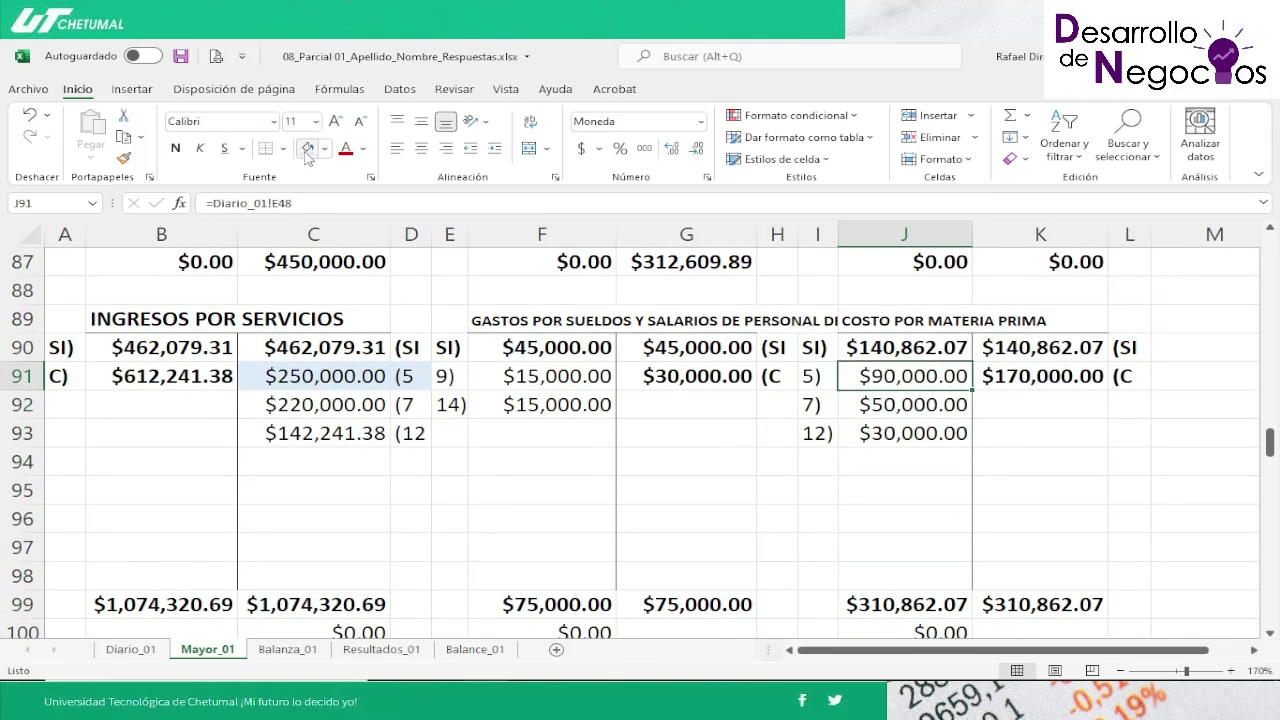
pyautogui.press('Left')
pyautogui.hotkey('shift', 'Right')
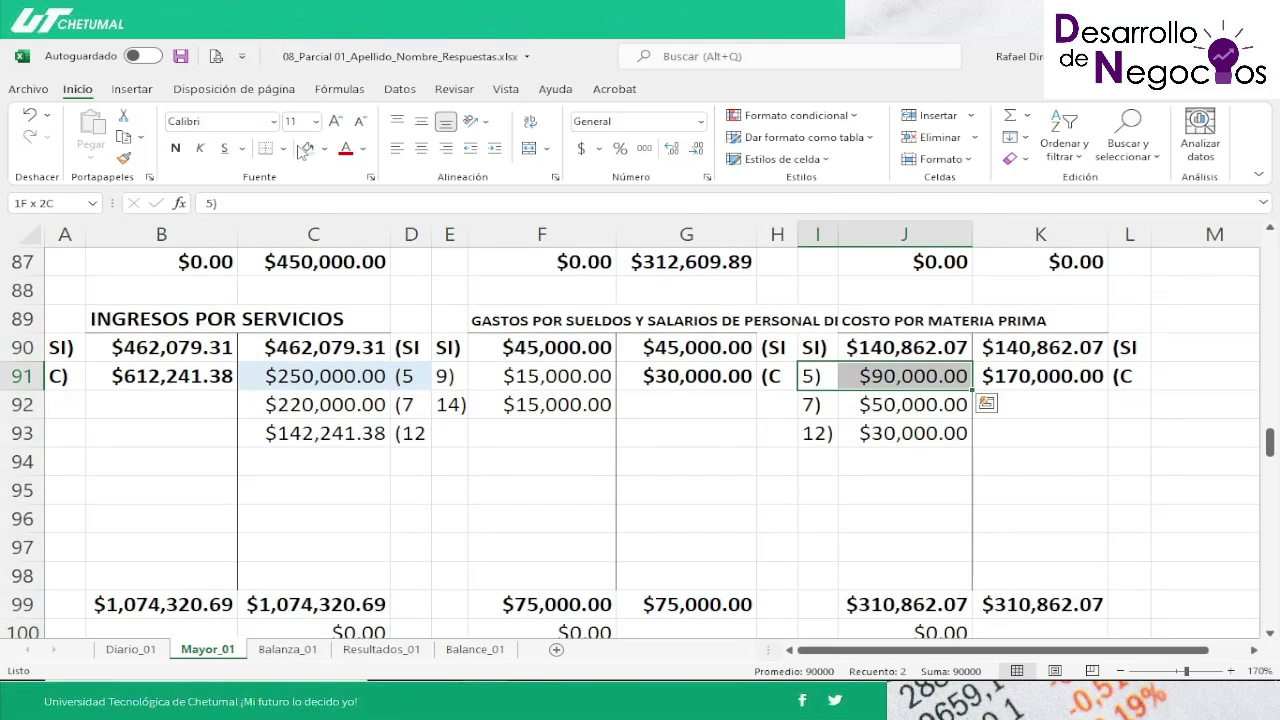
pyautogui.click(301, 147)
# Step: Change the account title in J89 to GASTO POR MATERIA PRIMA
pyautogui.press('Right')
pyautogui.press('Up')
pyautogui.press('Up')
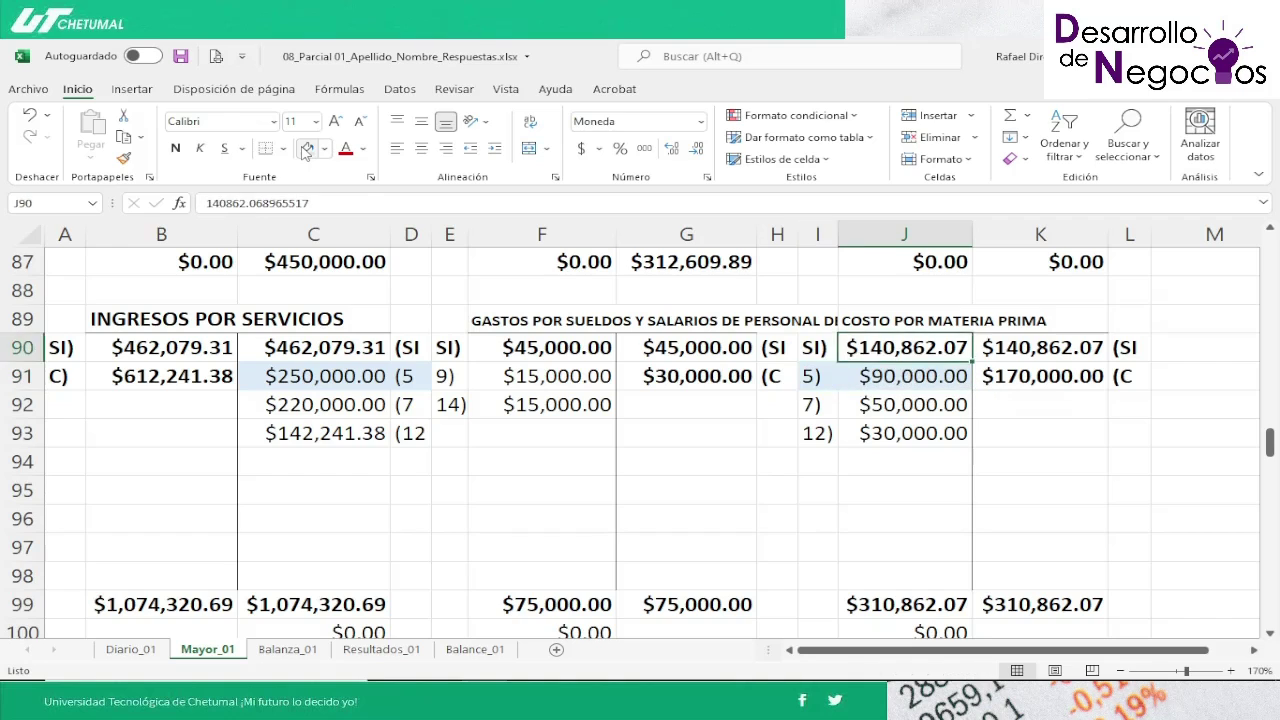
pyautogui.click(207, 203)
pyautogui.write('GASTO')
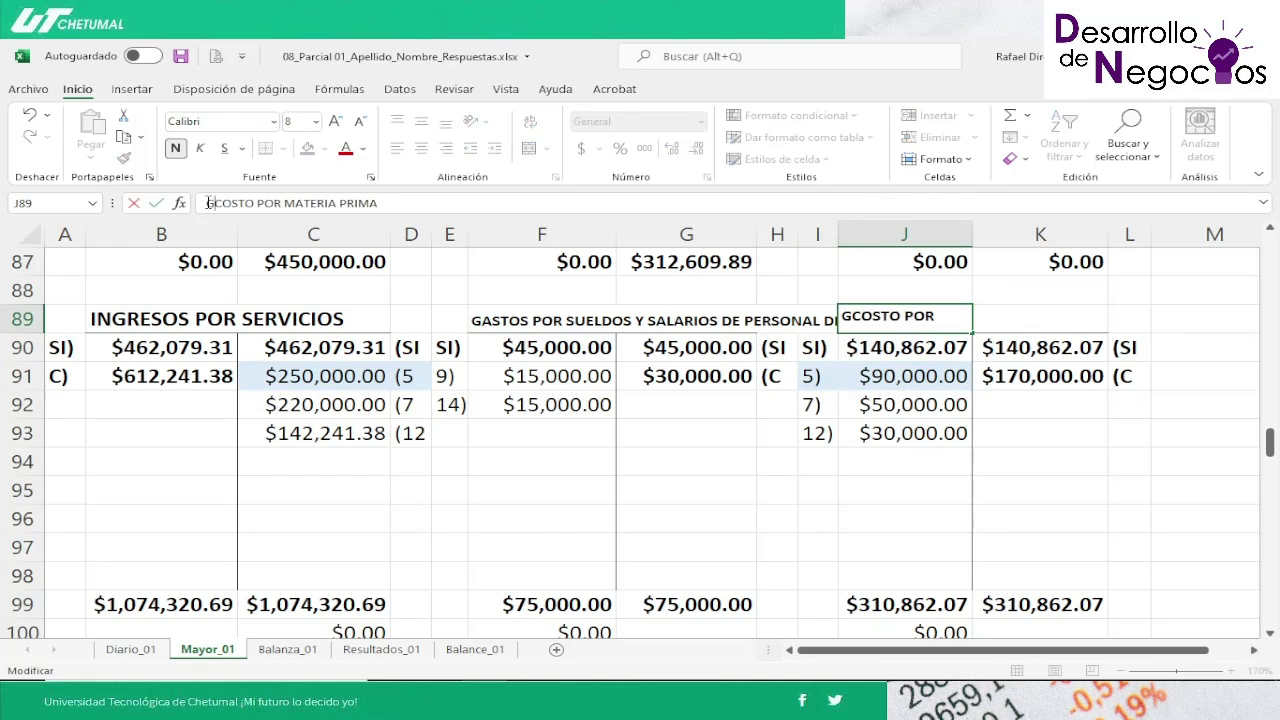
pyautogui.press('Delete')
pyautogui.press('Delete')
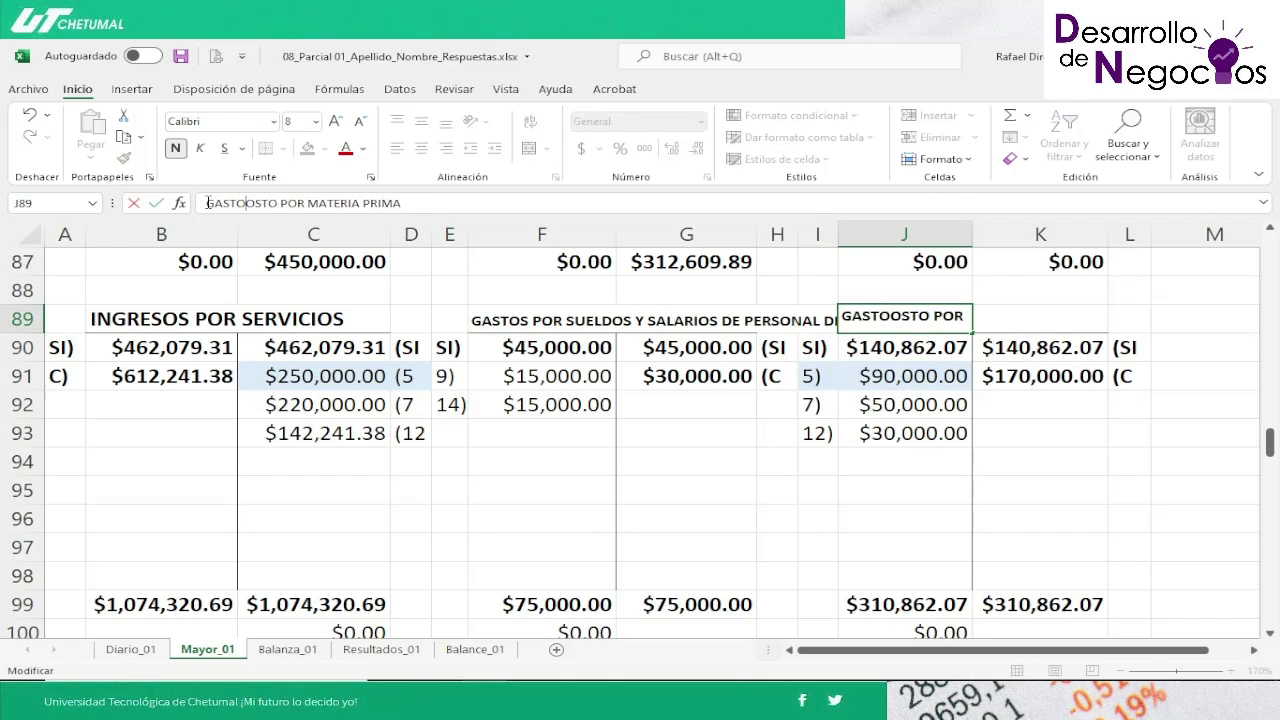
pyautogui.press('Delete')
pyautogui.press('Delete')
pyautogui.press('Delete')
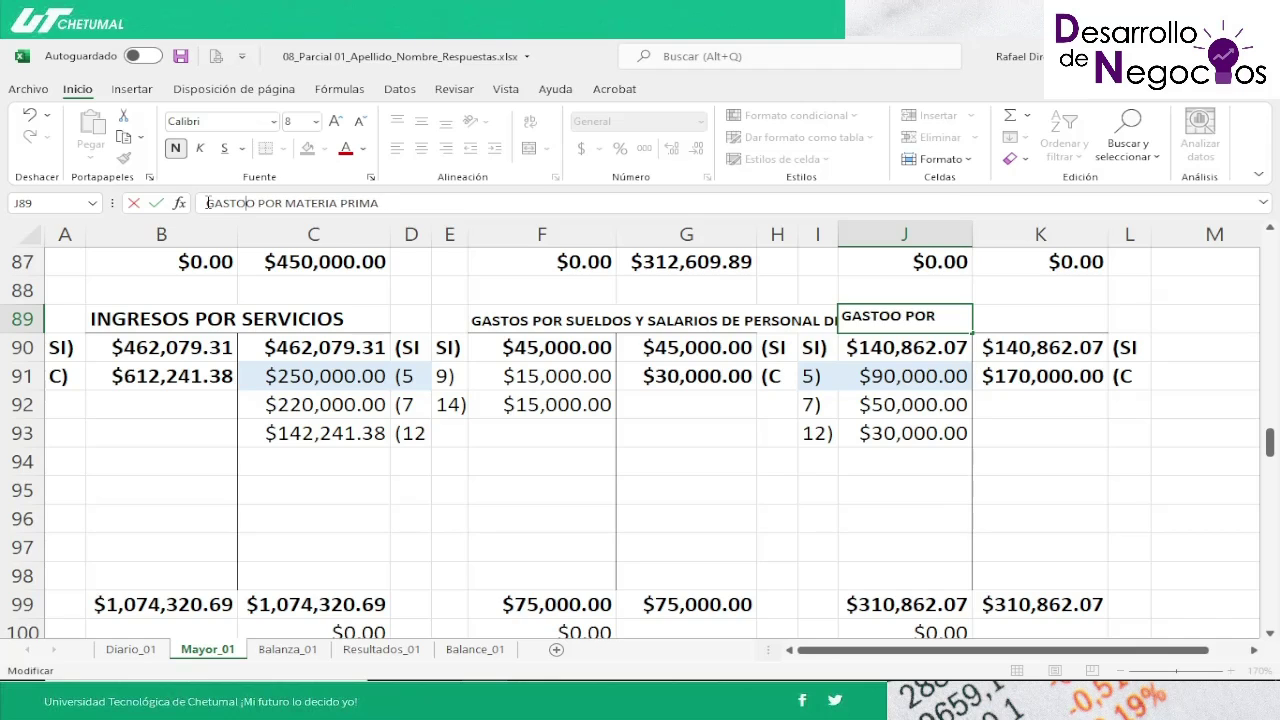
pyautogui.press('Return')
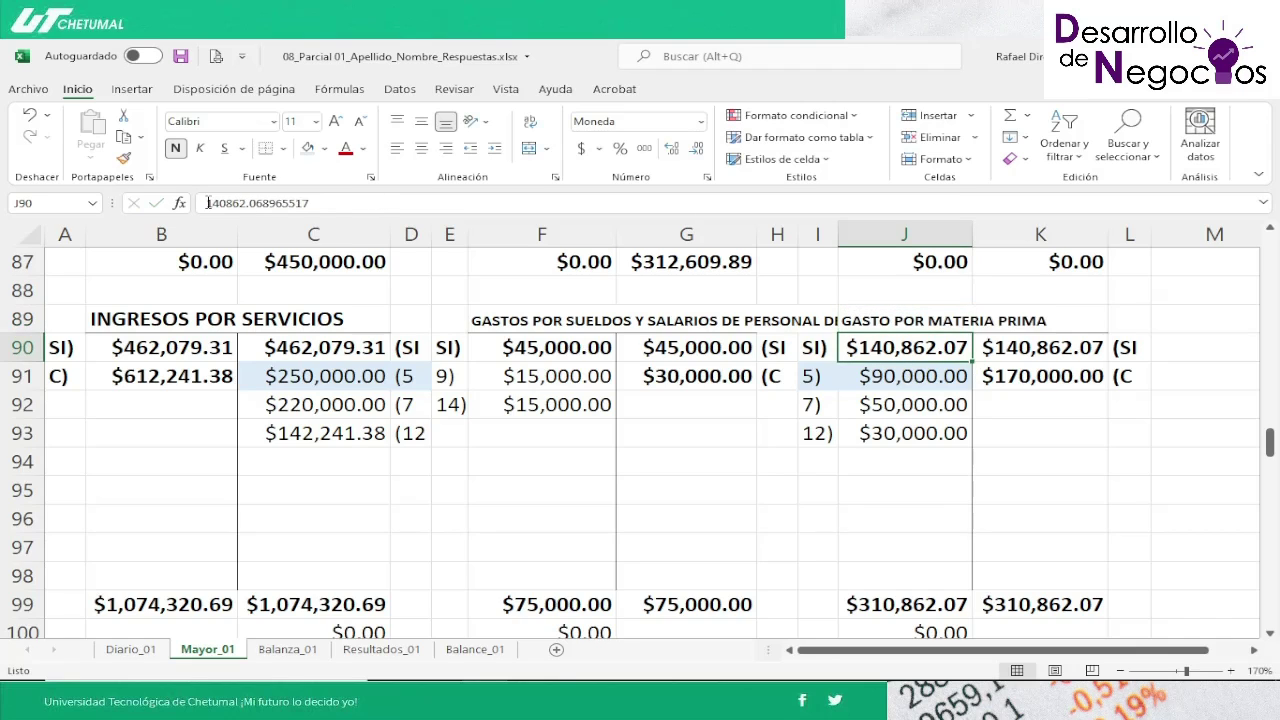
# Step: Check the label and journal reference of the movement 5 entry in I91 and J91
pyautogui.press('Down')
pyautogui.press('Left')
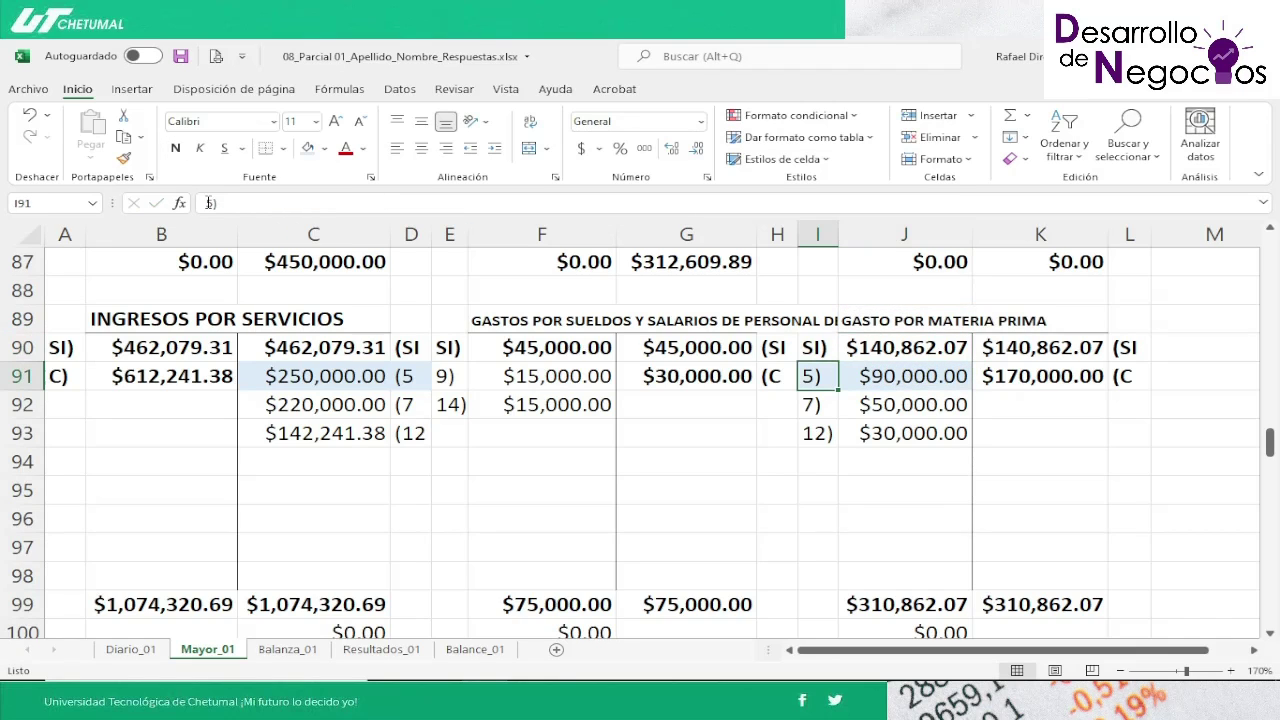
pyautogui.press('Right')
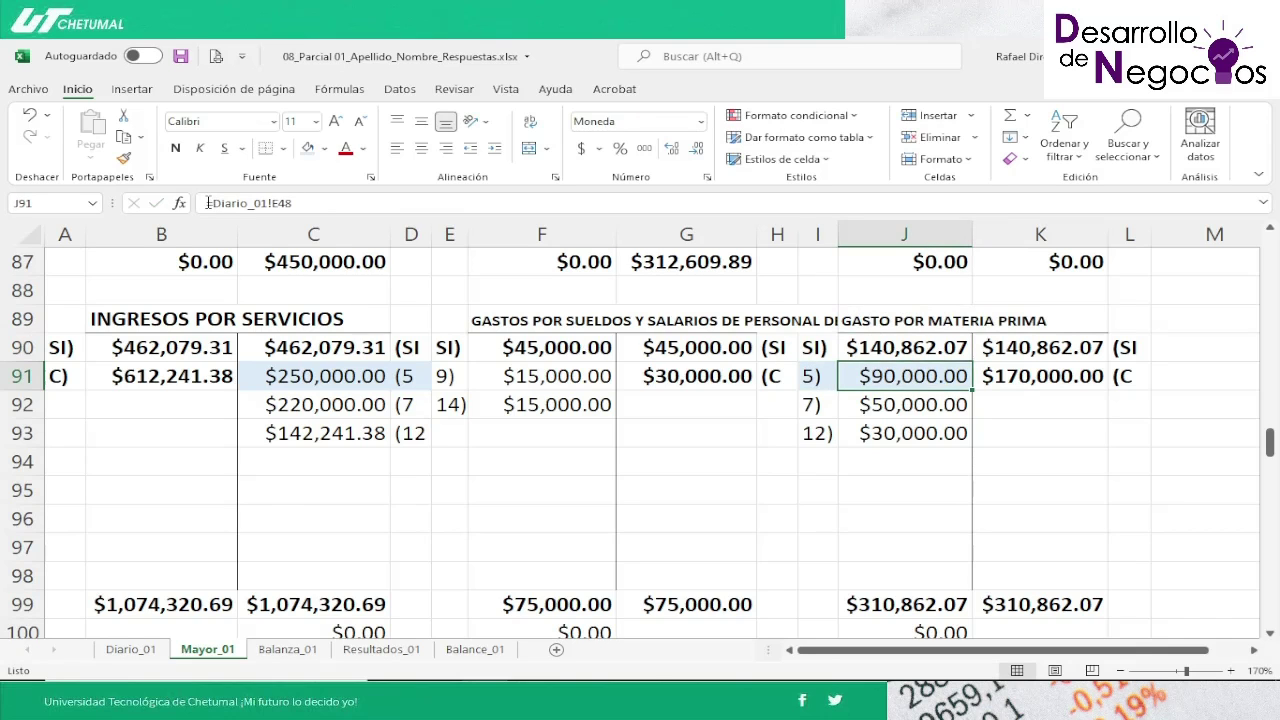
# Step: Fill the movement 5 credit entry, K18:L18 in the INVENTARIO DE MATERIAS PRIMAS account, with the light blue used for that movement
pyautogui.press('Up')
pyautogui.press('Up')
pyautogui.press('Up')
pyautogui.press('Up')
pyautogui.press('Up')
pyautogui.press('Up')
pyautogui.press('Up')
pyautogui.press('Up')
pyautogui.press('Up')
pyautogui.press('Up')
pyautogui.press('Up')
pyautogui.press('Up')
pyautogui.press('Up')
pyautogui.press('Up')
pyautogui.press('Up')
pyautogui.press('Up')
pyautogui.press('Up')
pyautogui.press('Up')
pyautogui.press('Up')
pyautogui.press('Up')
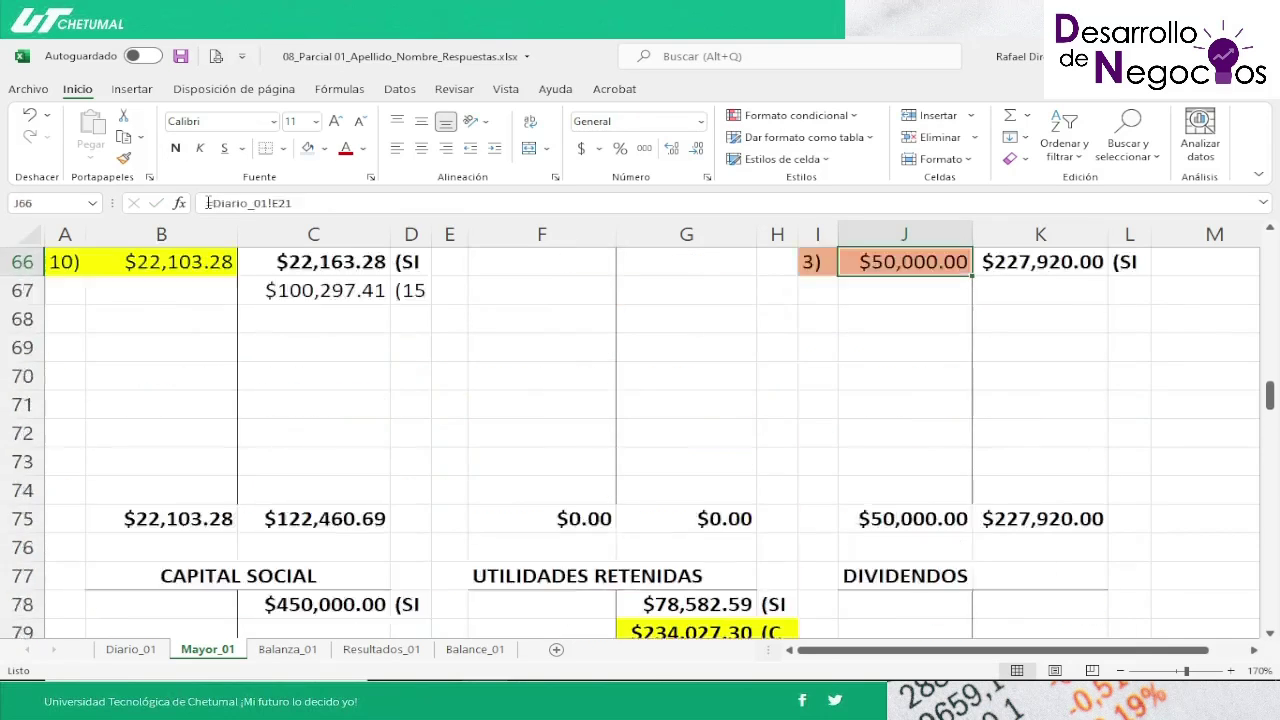
pyautogui.press('Up')
pyautogui.press('Up')
pyautogui.press('Up')
pyautogui.press('Up')
pyautogui.press('Up')
pyautogui.press('Up')
pyautogui.press('Up')
pyautogui.press('Up')
pyautogui.press('Up')
pyautogui.press('Up')
pyautogui.press('Up')
pyautogui.press('Up')
pyautogui.press('Up')
pyautogui.press('Up')
pyautogui.press('Up')
pyautogui.press('Up')
pyautogui.press('Up')
pyautogui.press('Up')
pyautogui.press('Up')
pyautogui.press('Up')
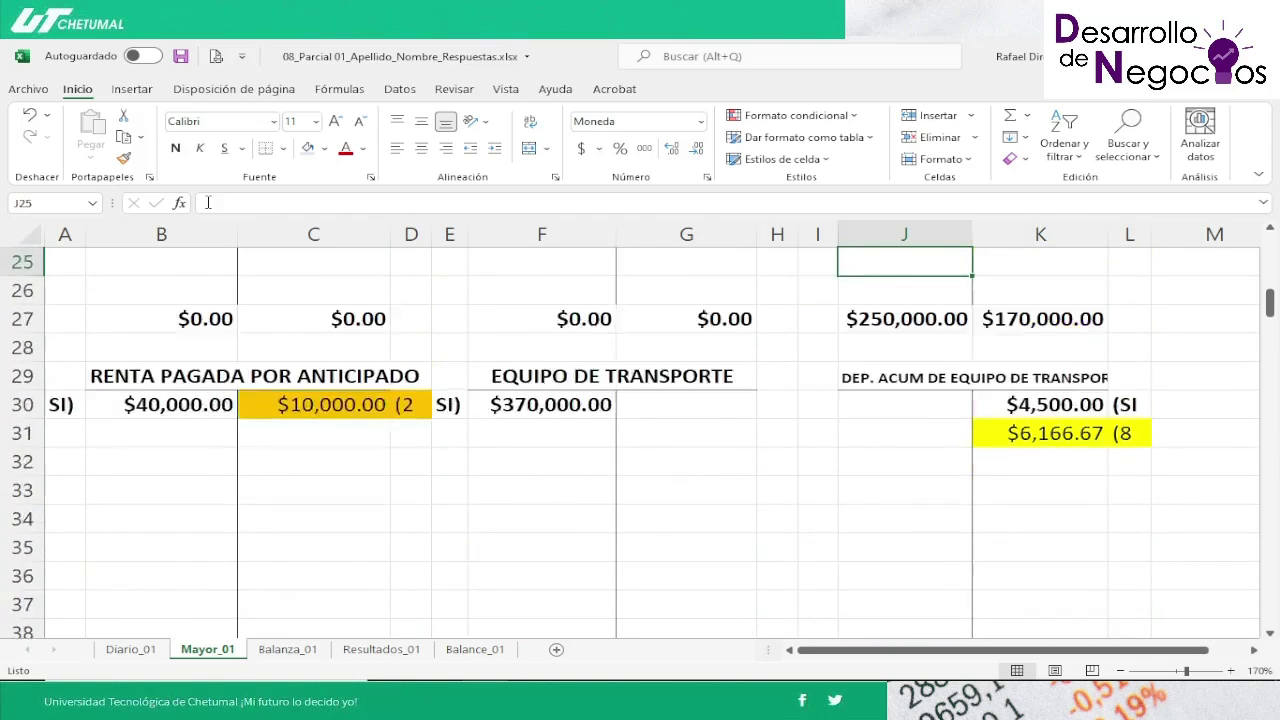
pyautogui.press('Up')
pyautogui.press('Down')
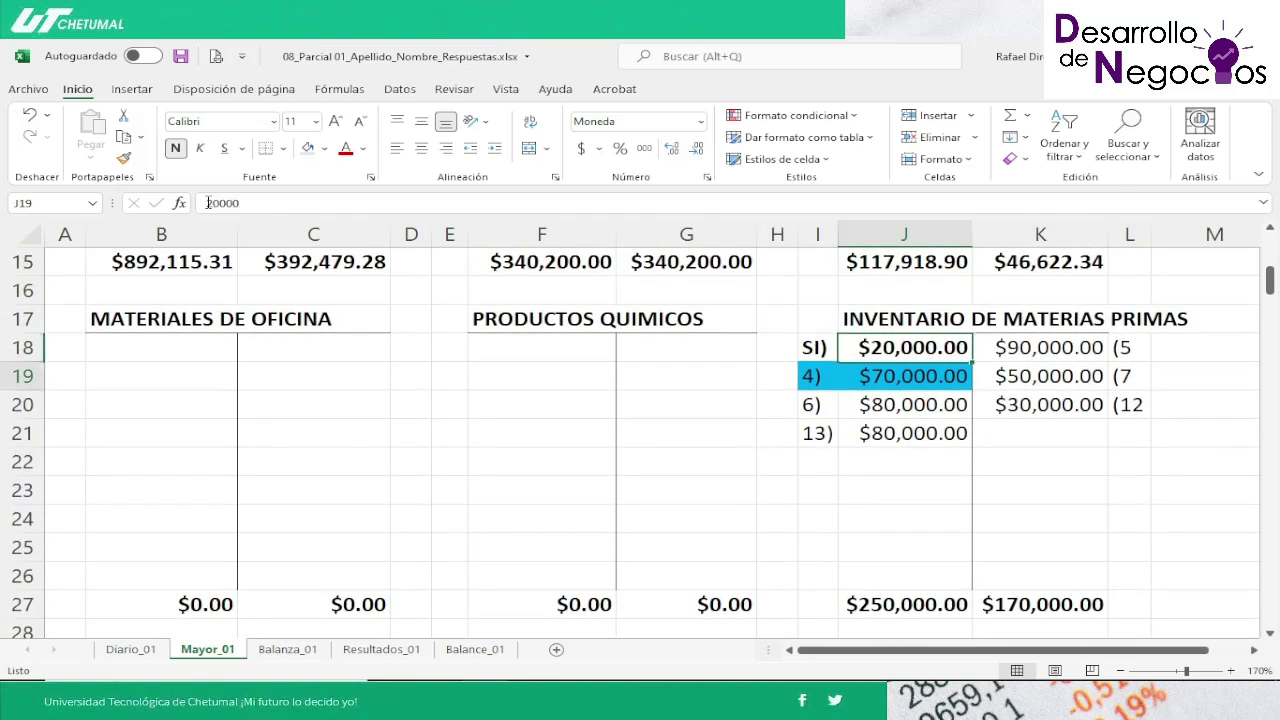
pyautogui.press('Down')
pyautogui.press('Right')
pyautogui.press('Up')
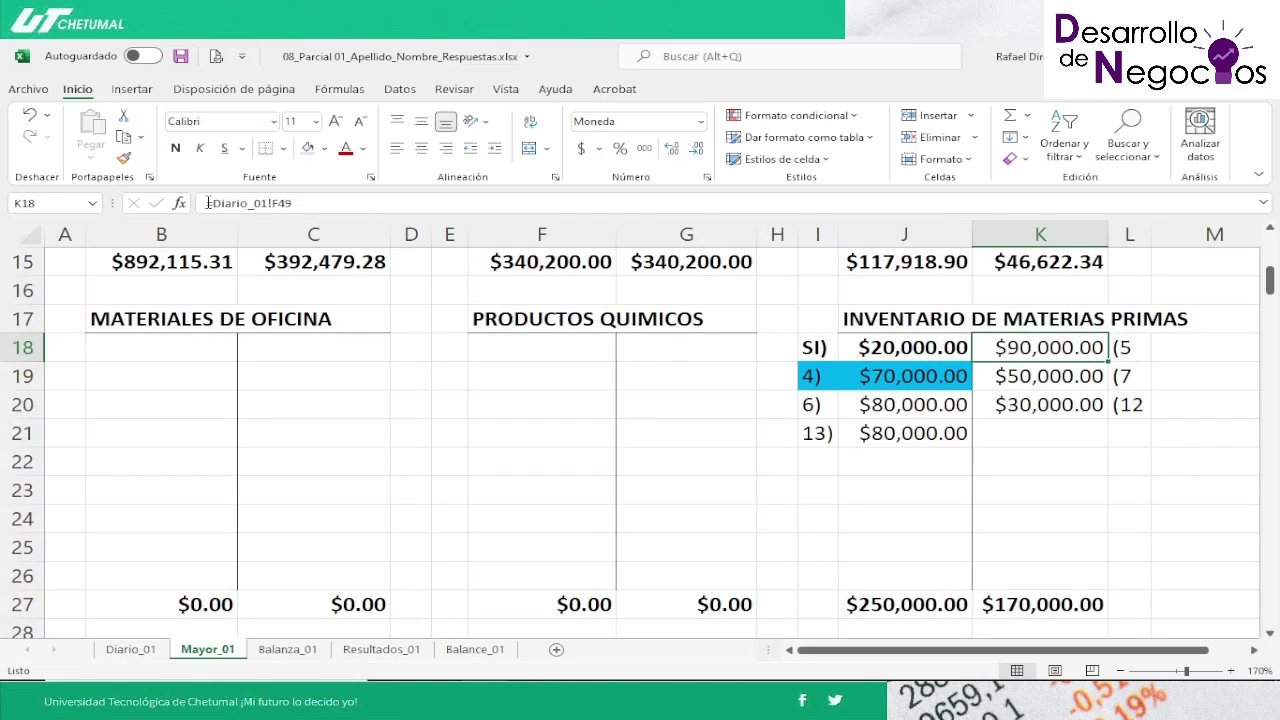
pyautogui.hotkey('shift', 'Right')
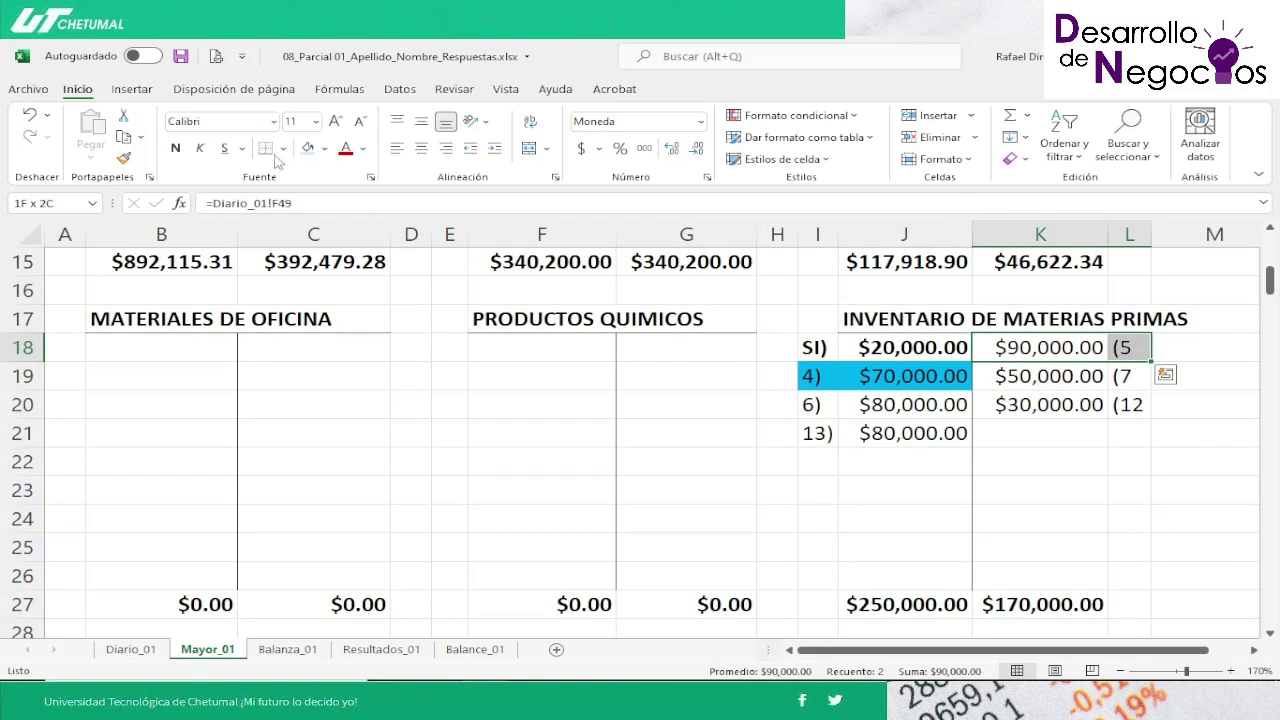
pyautogui.click(308, 150)
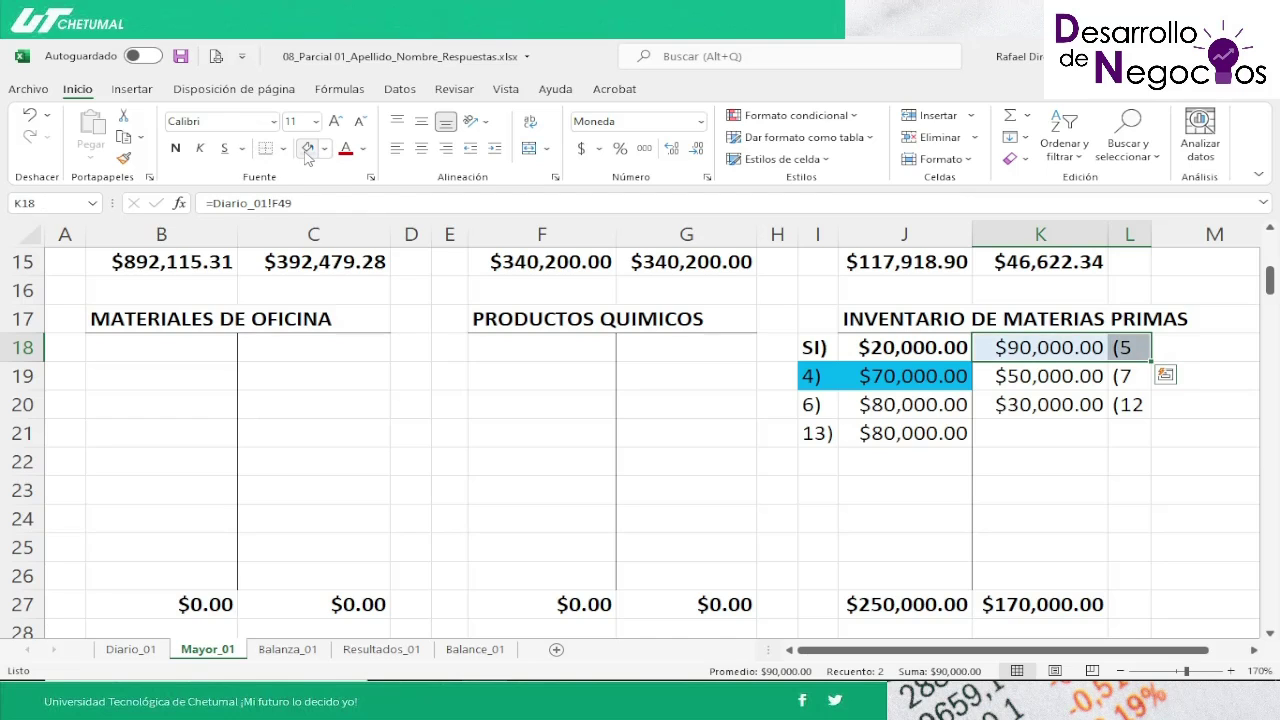
# Step: Check the INVENTARIO DE MATERIAS PRIMAS credit total formula in K27 and save the workbook
pyautogui.press('Down')
pyautogui.press('Down')
pyautogui.press('Down')
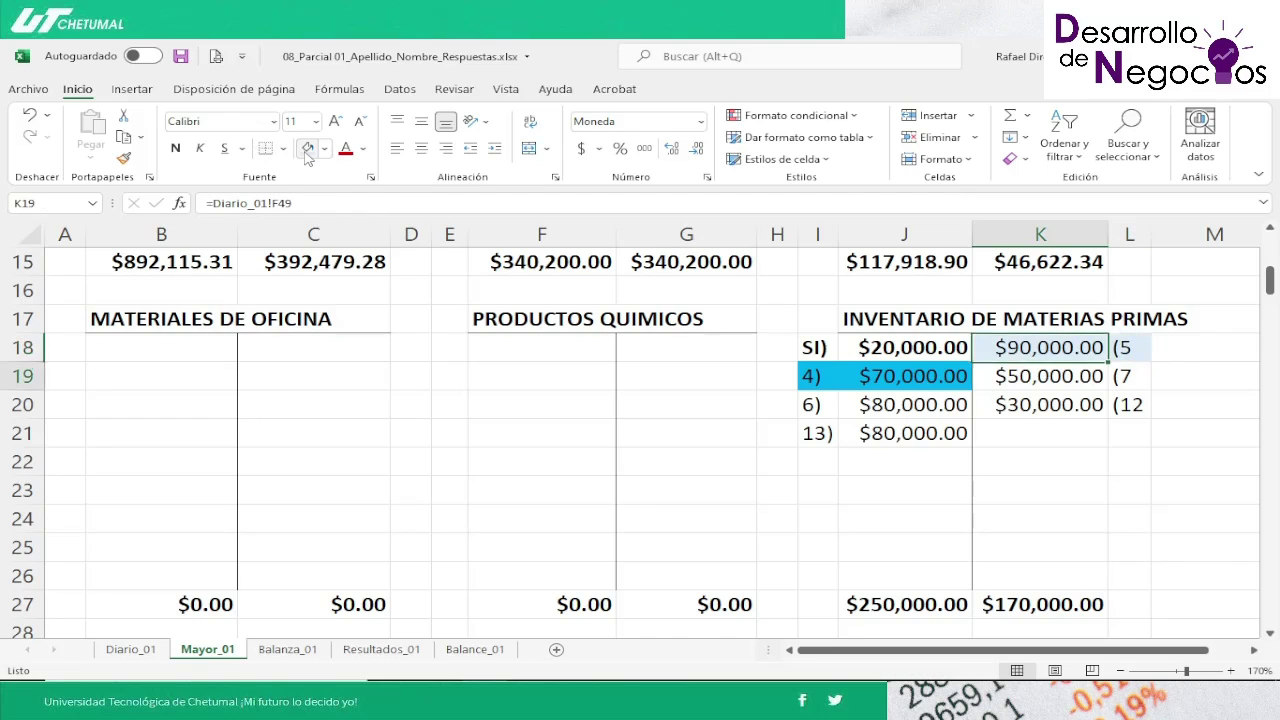
pyautogui.press('Down')
pyautogui.press('Down')
pyautogui.press('Down')
pyautogui.press('Down')
pyautogui.press('Down')
pyautogui.press('Down')
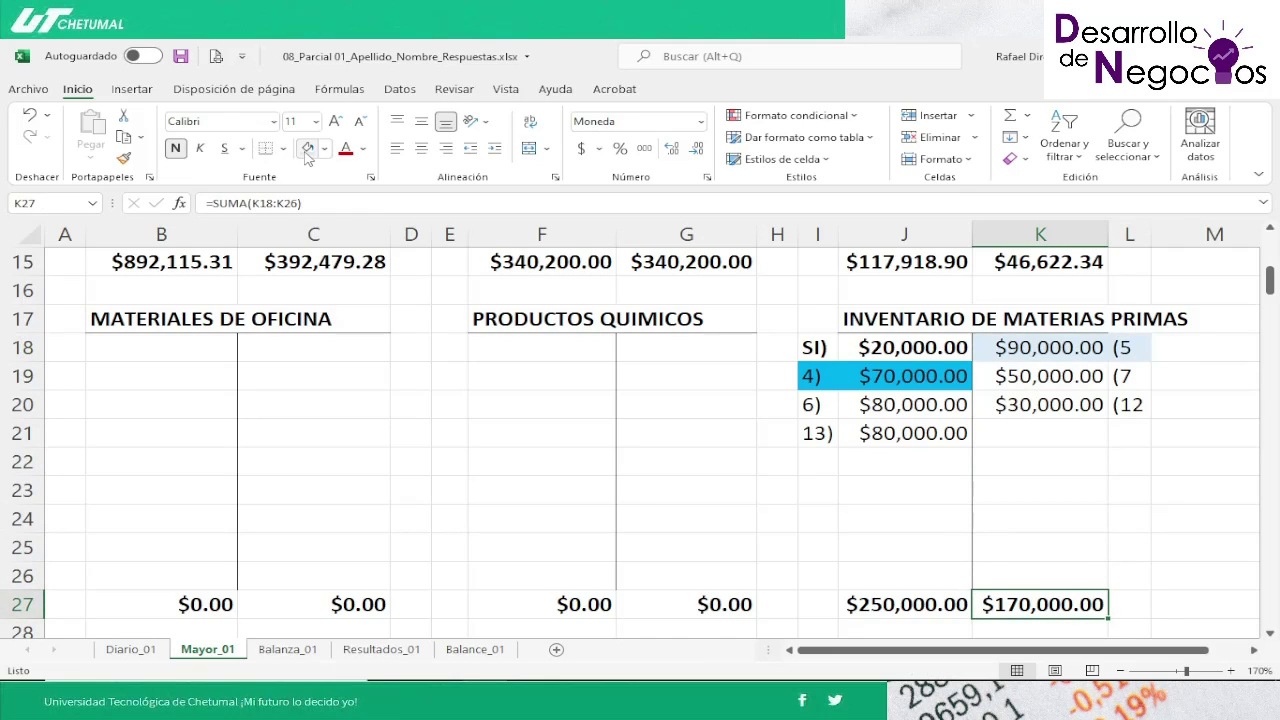
pyautogui.hotkey('ctrl', 's')
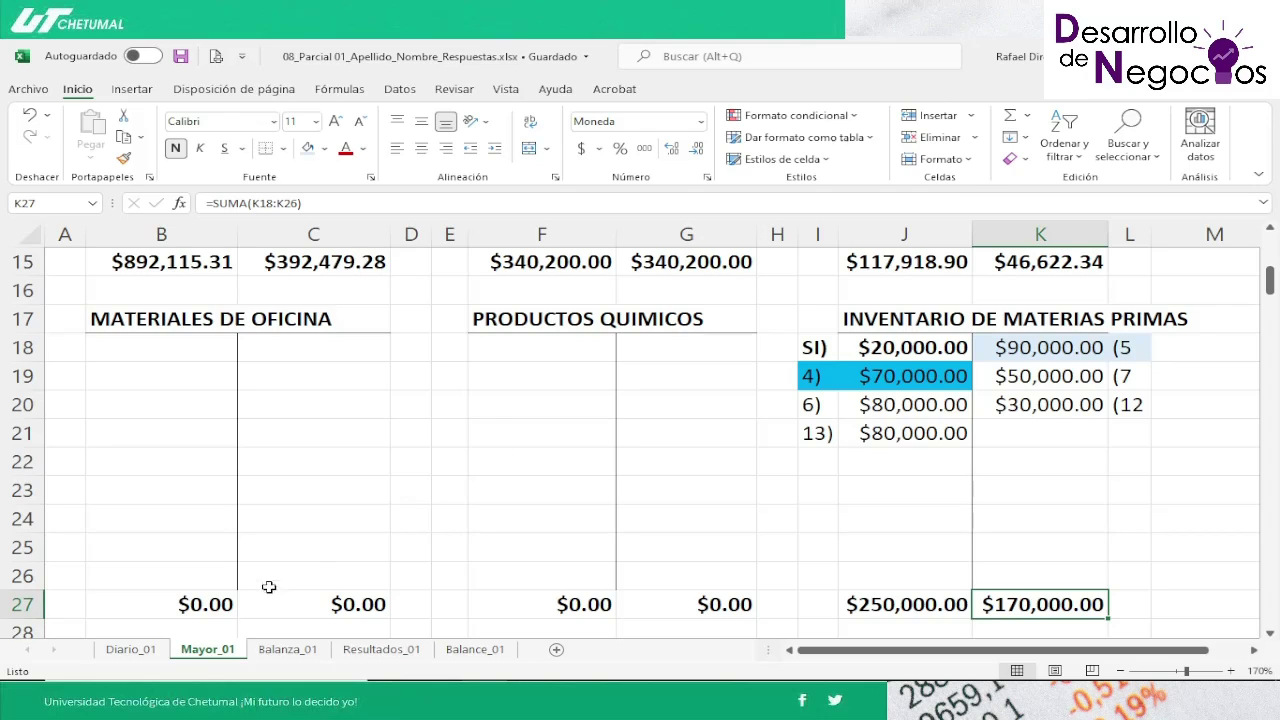
# Step: Open the Diario_01 sheet and switch to the Word document 08_1er Examen Parcial to read the statement of movement 6
pyautogui.moveTo(181, 670)
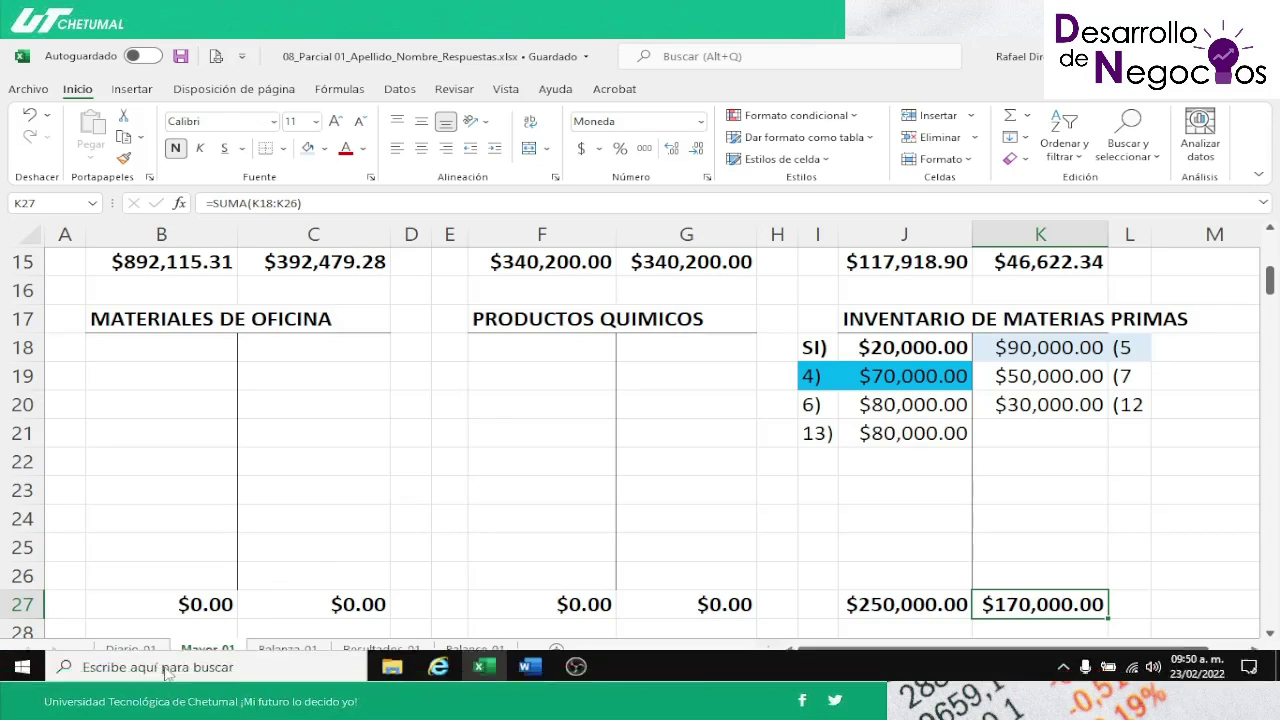
pyautogui.click(138, 650)
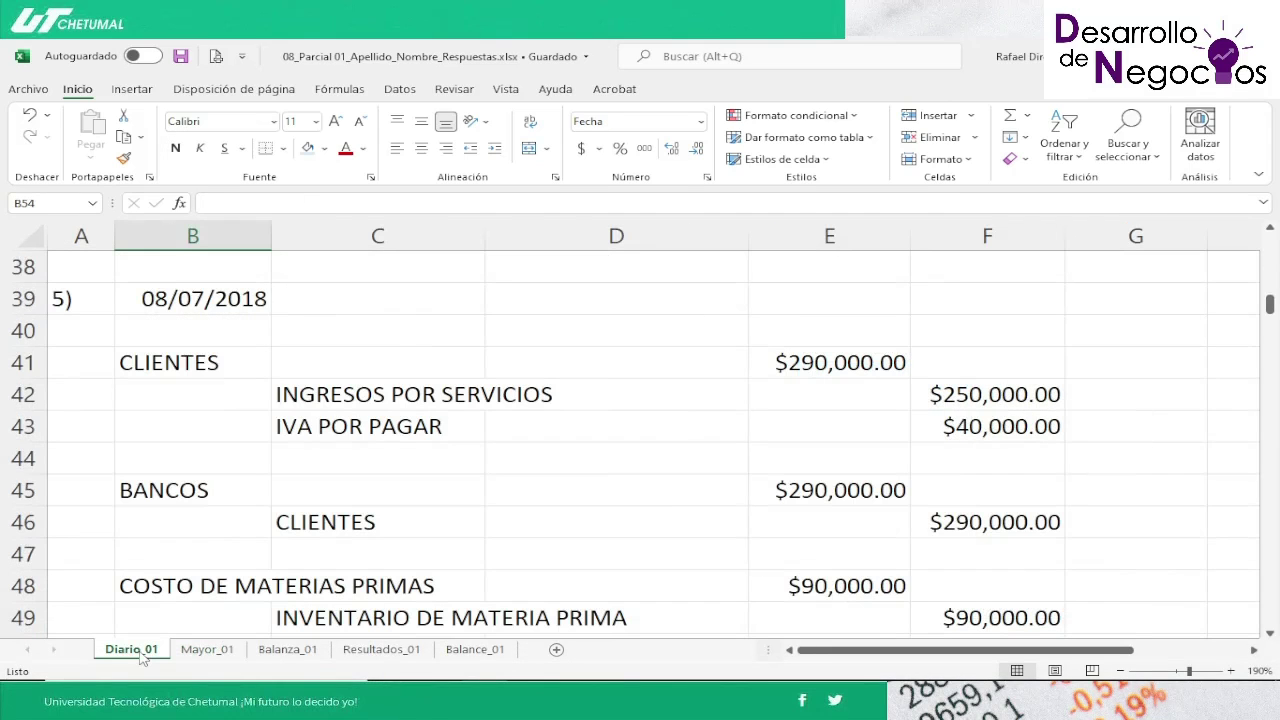
pyautogui.moveTo(145, 680)
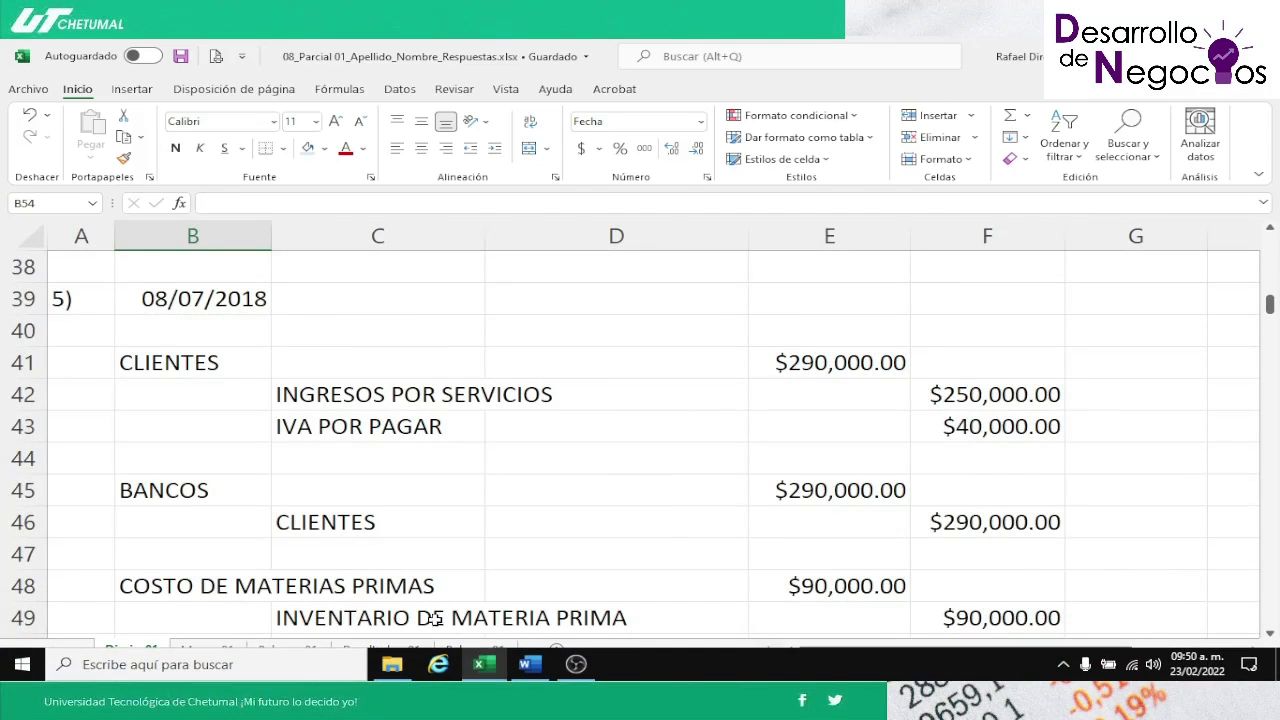
pyautogui.click(532, 666)
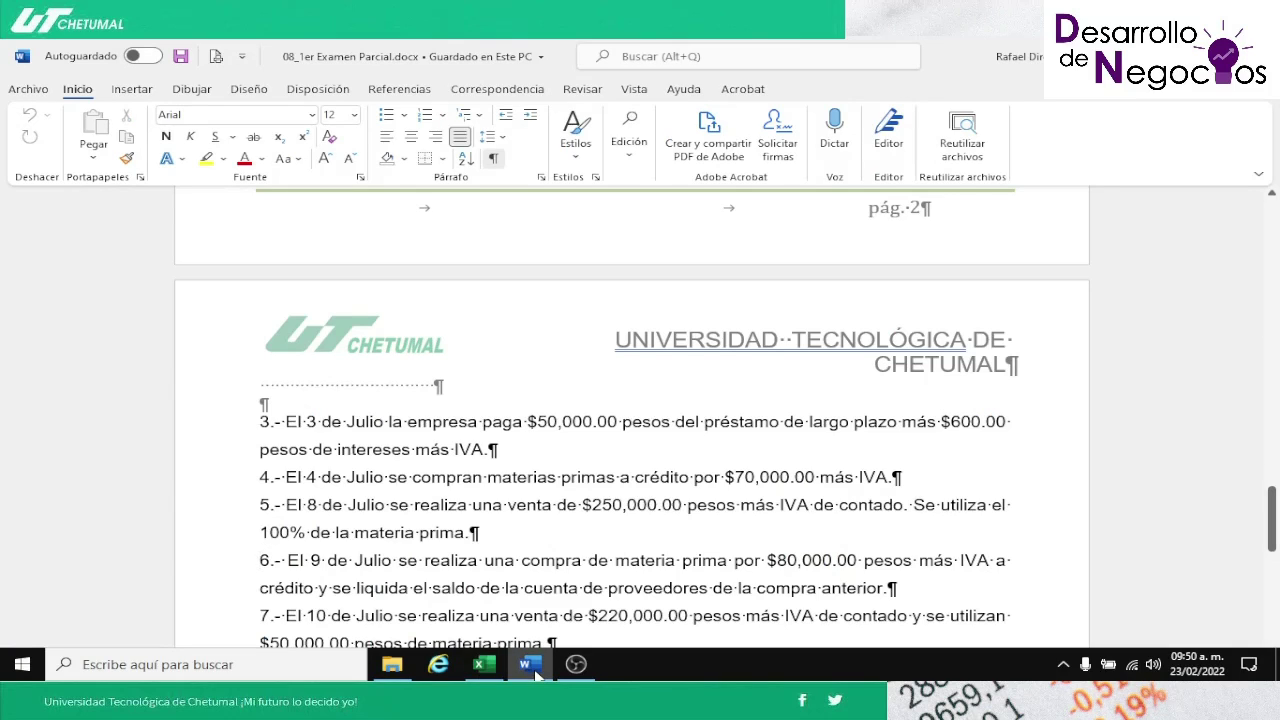
pyautogui.press('Down')
pyautogui.press('Down')
pyautogui.press('Down')
pyautogui.press('Down')
pyautogui.press('Down')
pyautogui.press('Up')
pyautogui.press('Up')
pyautogui.press('Up')
pyautogui.press('Up')
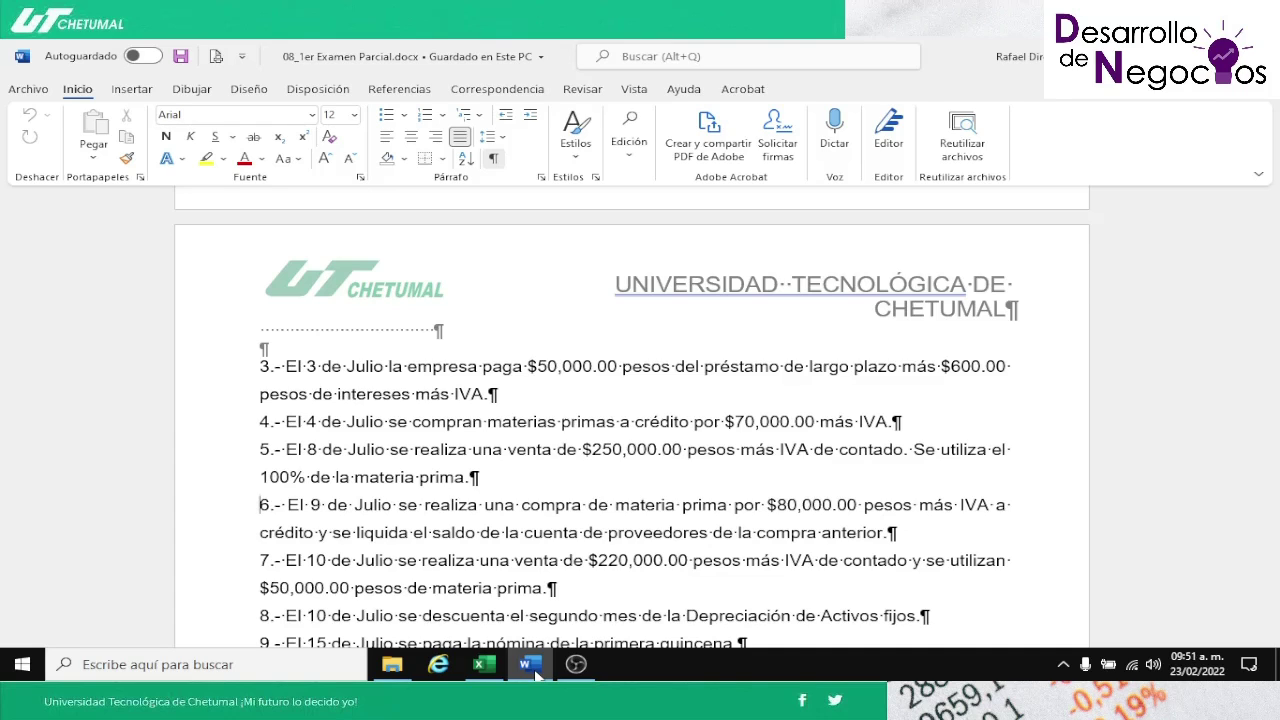
# Step: Return to the Excel workbook and review the movement 6 journal entry in rows 55 to 65 of Diario_01
pyautogui.click(484, 666)
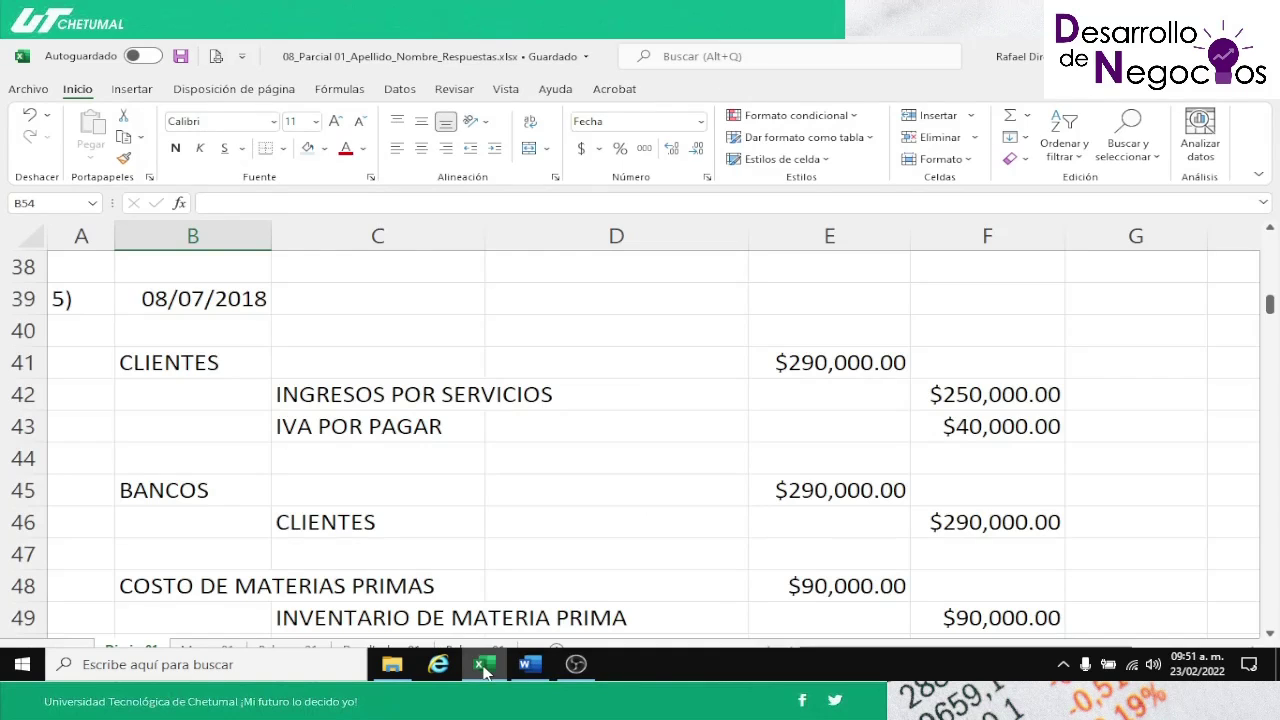
pyautogui.press('Down')
pyautogui.press('Down')
pyautogui.press('Down')
pyautogui.press('Down')
pyautogui.press('Down')
pyautogui.press('Down')
pyautogui.press('Down')
pyautogui.press('Down')
pyautogui.press('Down')
pyautogui.press('Down')
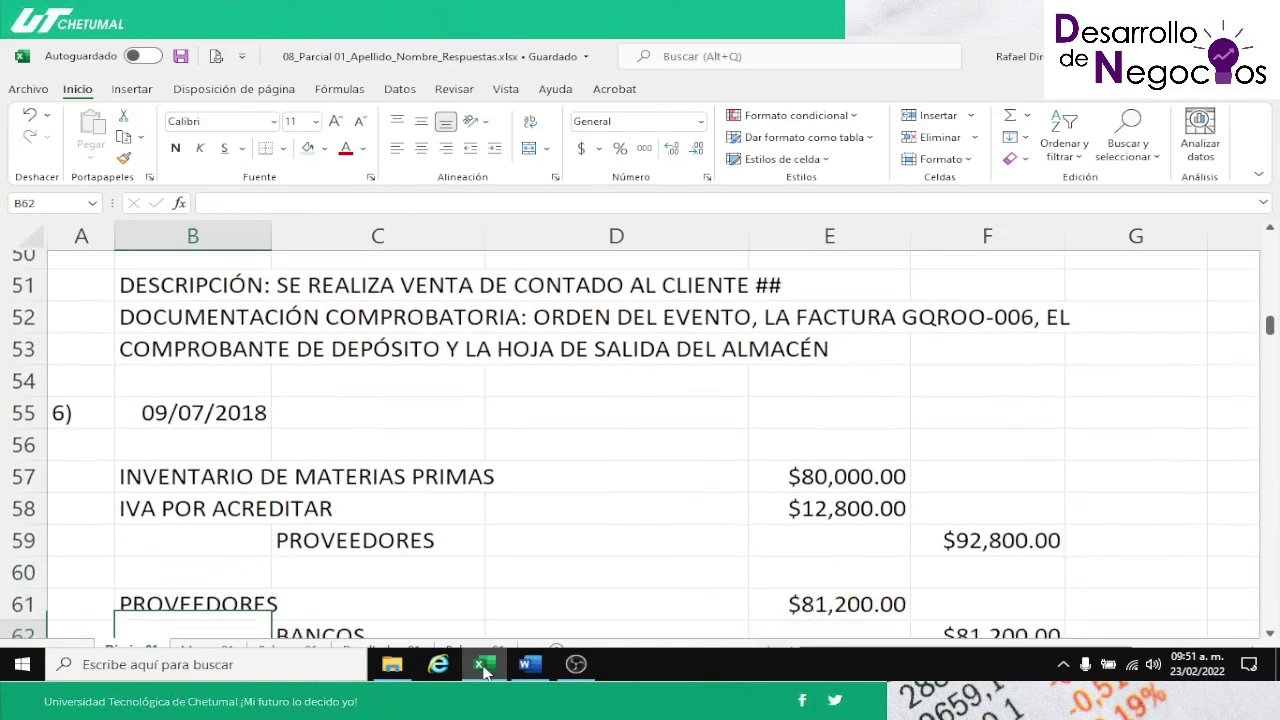
pyautogui.press('Up')
pyautogui.press('Up')
pyautogui.press('Up')
pyautogui.press('Up')
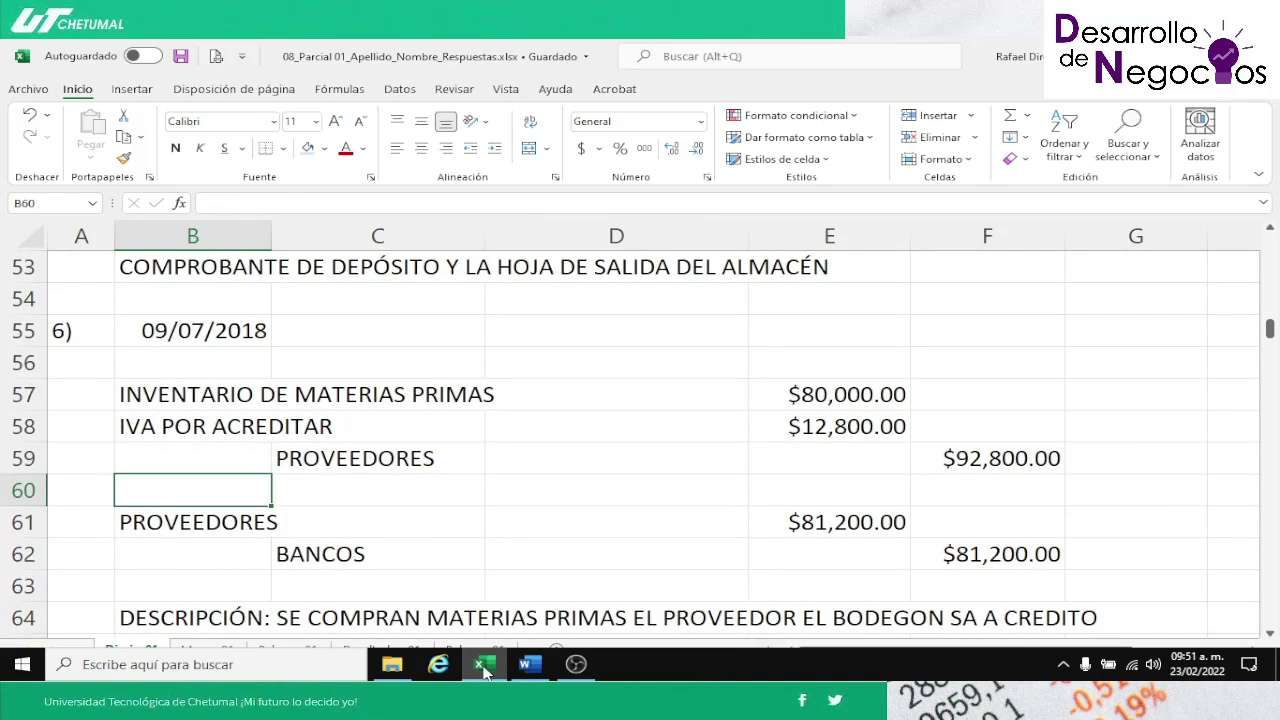
pyautogui.press('Down')
pyautogui.press('Down')
pyautogui.press('Down')
pyautogui.press('Down')
pyautogui.press('Down')
pyautogui.press('Up')
pyautogui.press('Up')
pyautogui.press('Up')
pyautogui.press('Up')
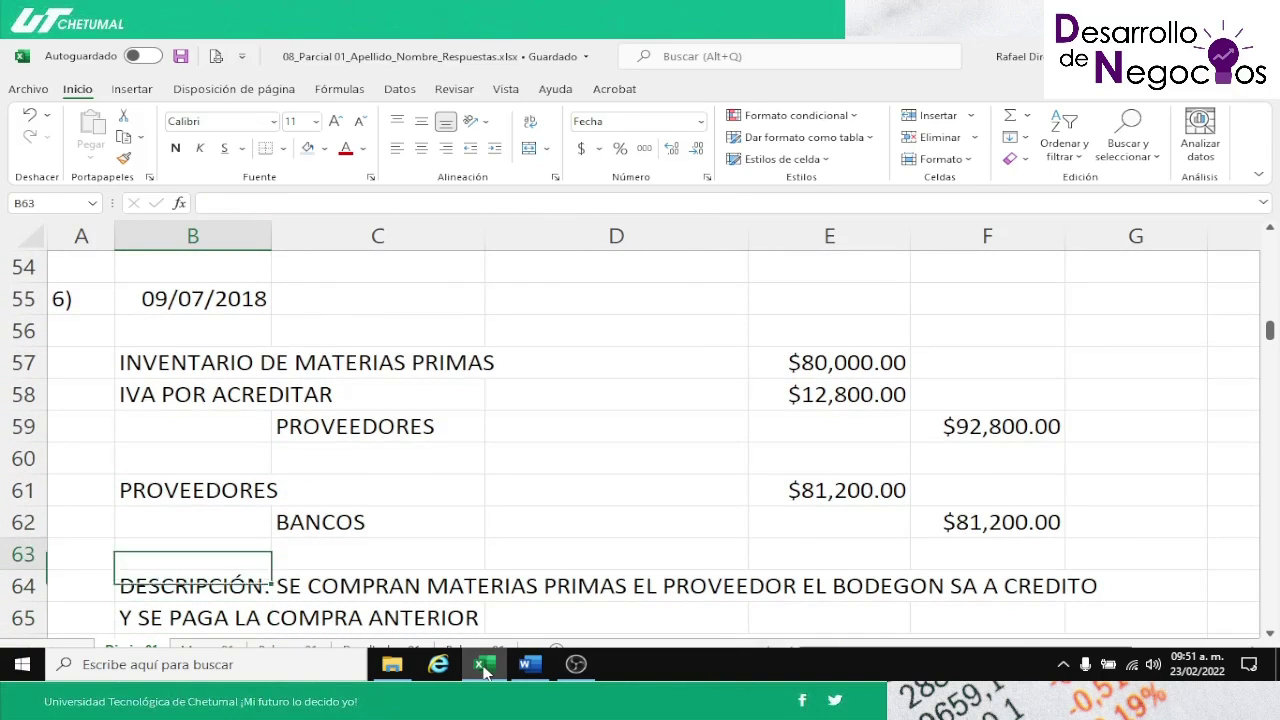
pyautogui.press('Up')
pyautogui.press('Up')
pyautogui.press('Up')
pyautogui.press('Up')
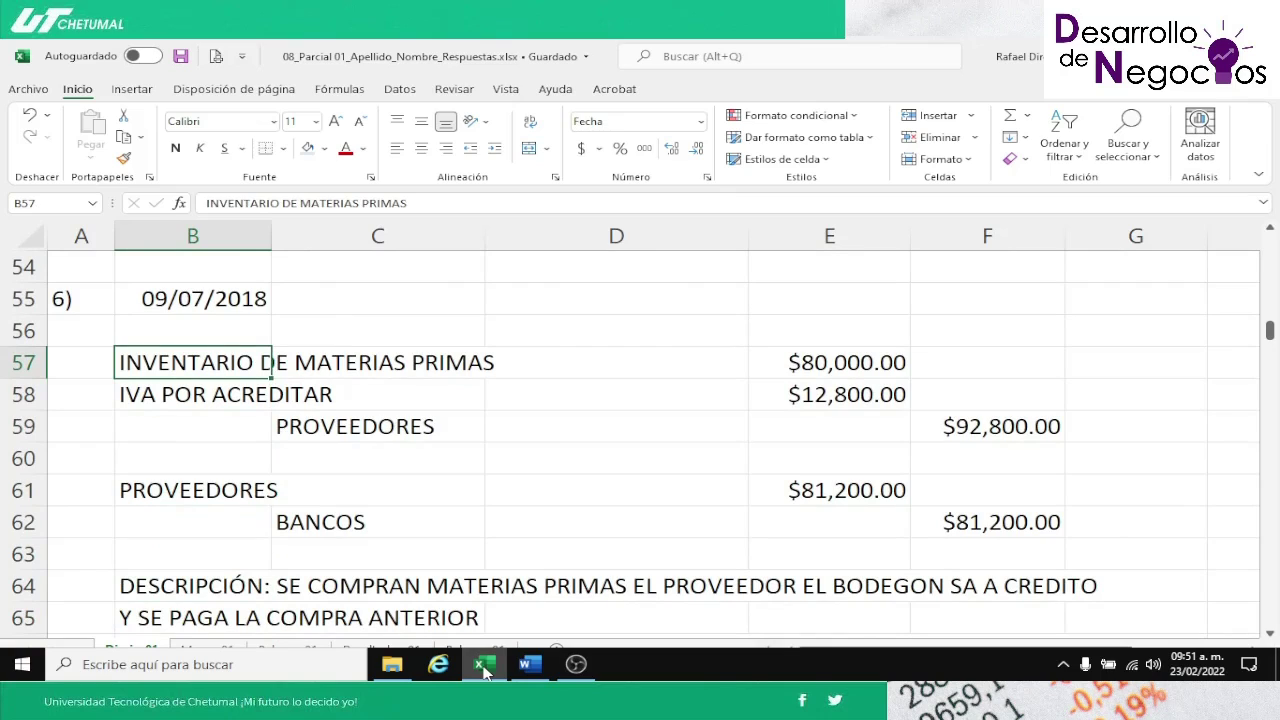
# Step: Examine the account name and debit amount of the INVENTARIO DE MATERIAS PRIMAS line in row 57
pyautogui.press('Right')
pyautogui.press('Right')
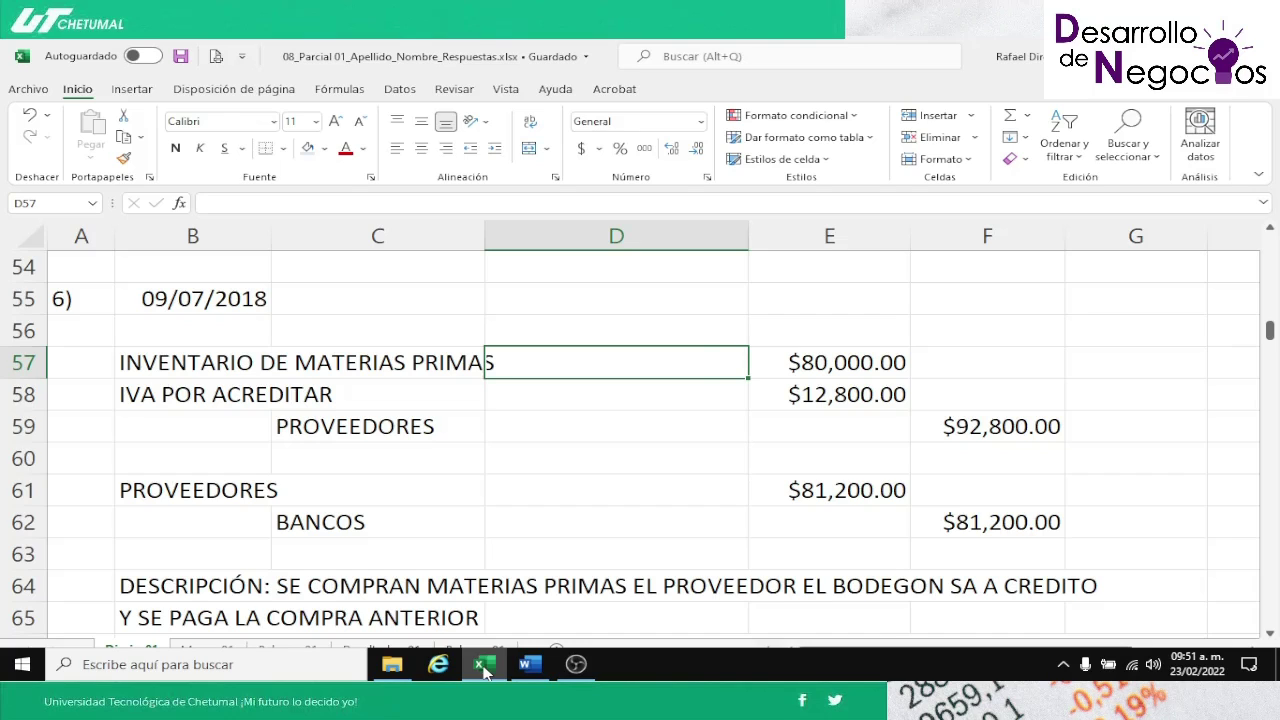
pyautogui.press('Right')
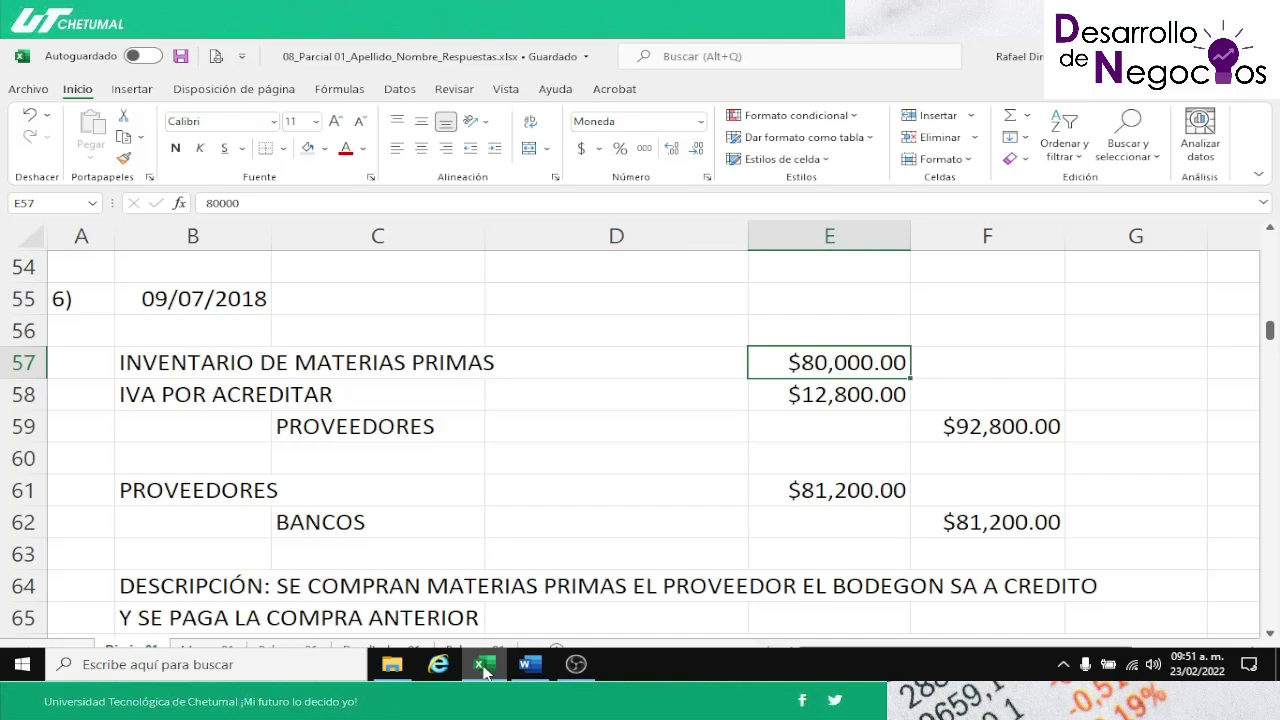
pyautogui.press('Left')
pyautogui.press('Left')
pyautogui.press('Left')
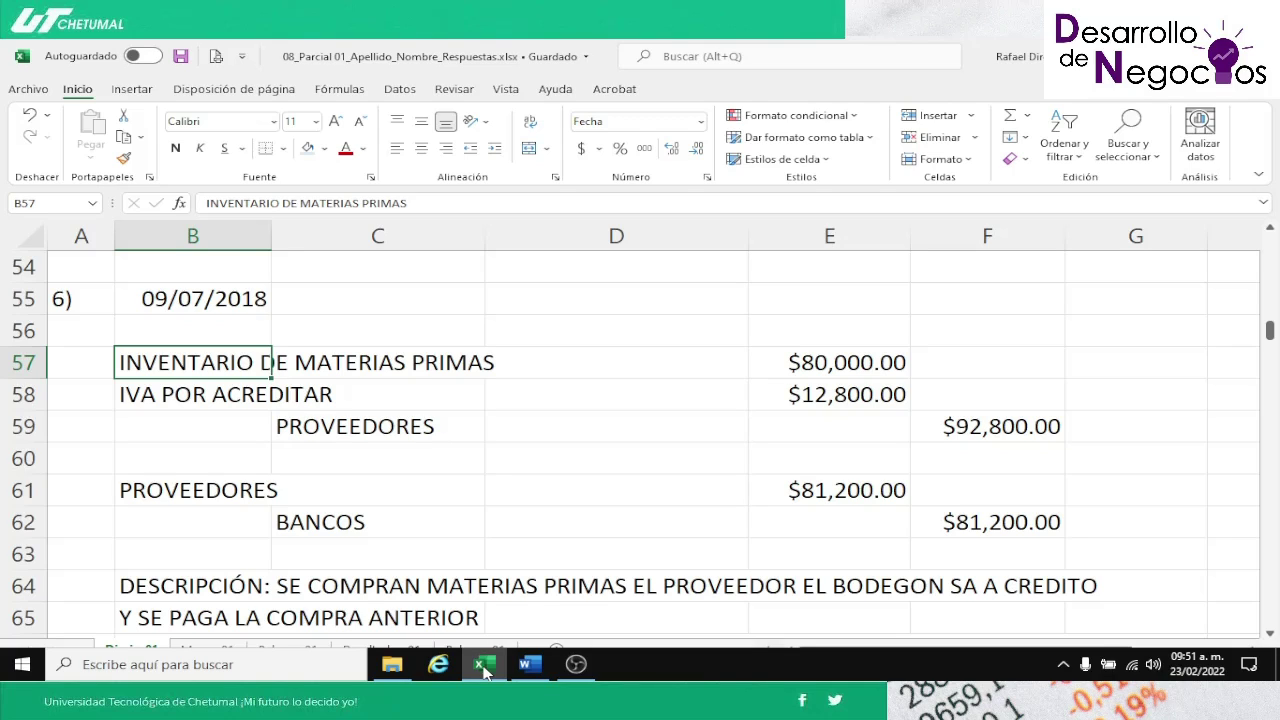
pyautogui.press('Right')
pyautogui.press('Right')
pyautogui.press('Right')
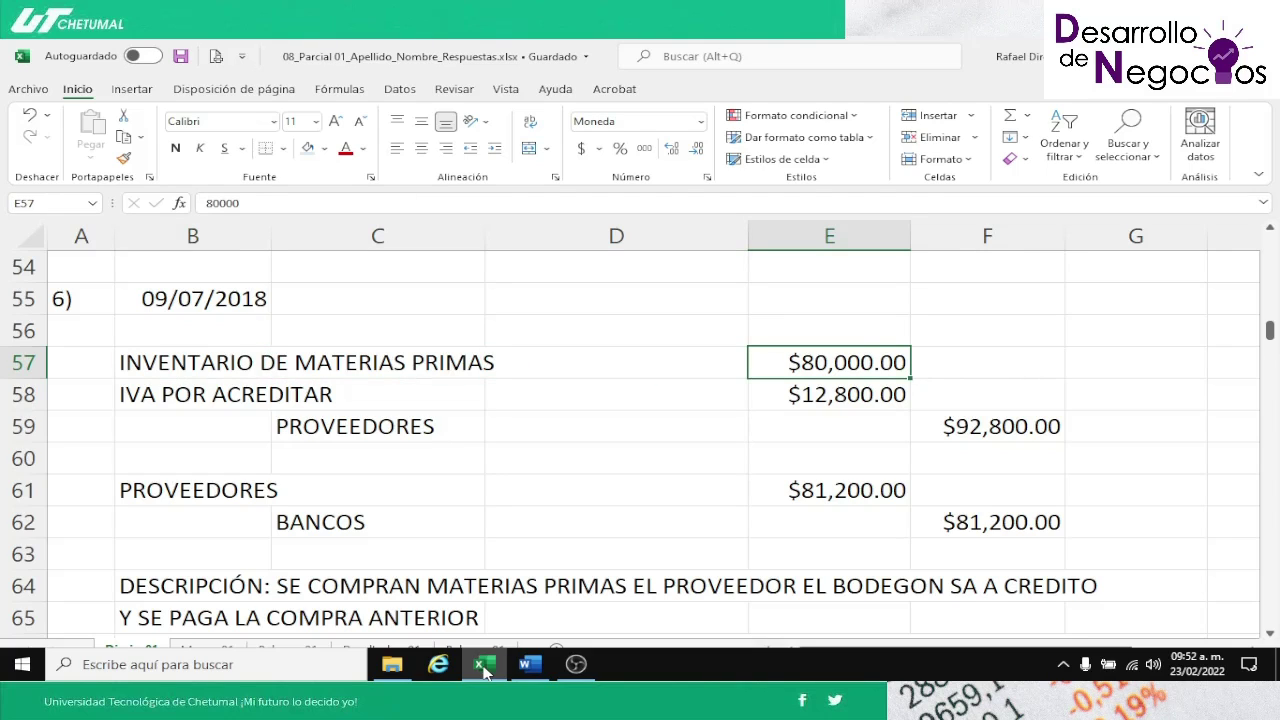
# Step: Inspect the formulas behind the IVA POR ACREDITAR debit in E58 and the PROVEEDORES credit in F59
pyautogui.press('Down')
pyautogui.press('F2')
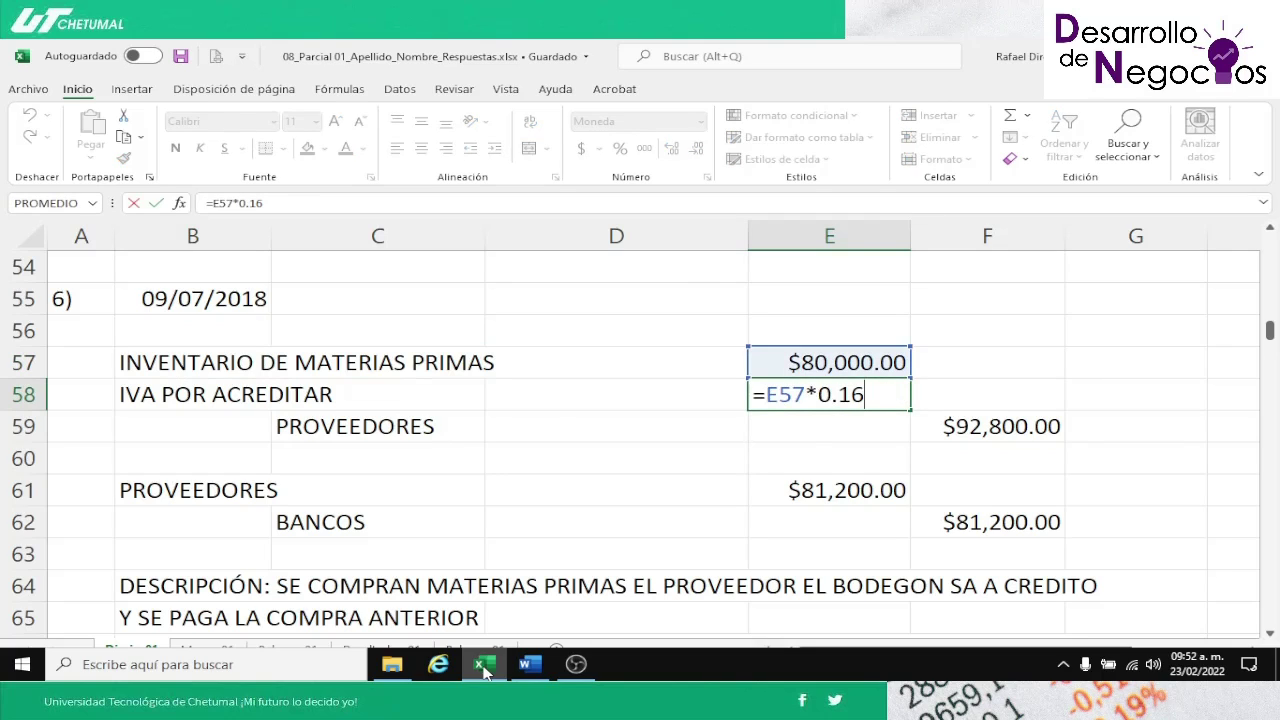
pyautogui.press('Return')
pyautogui.press('Right')
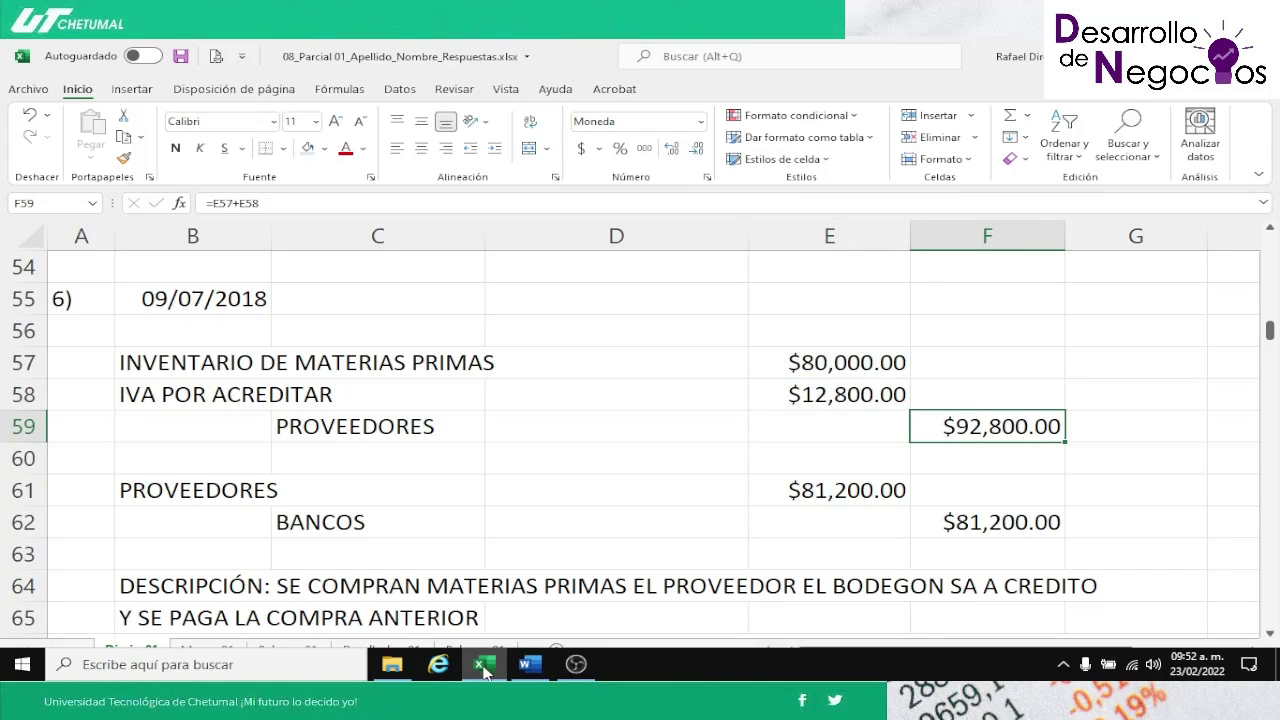
pyautogui.press('F2')
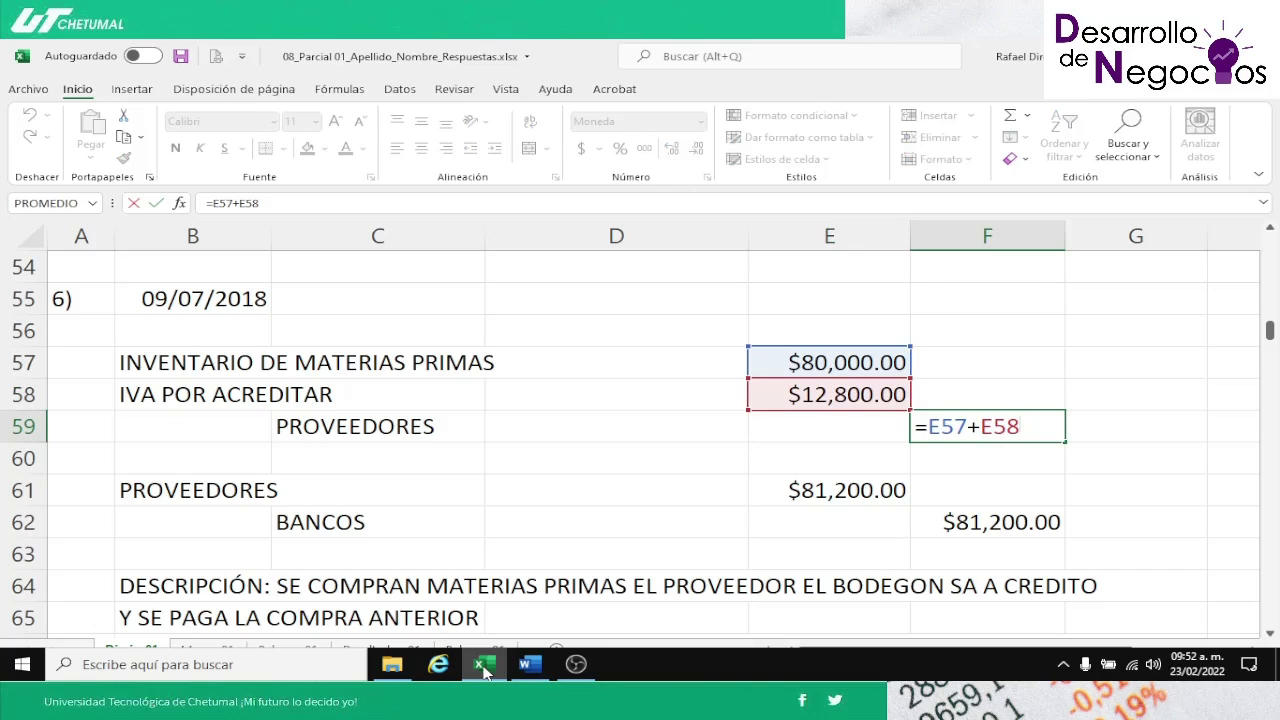
pyautogui.press('Return')
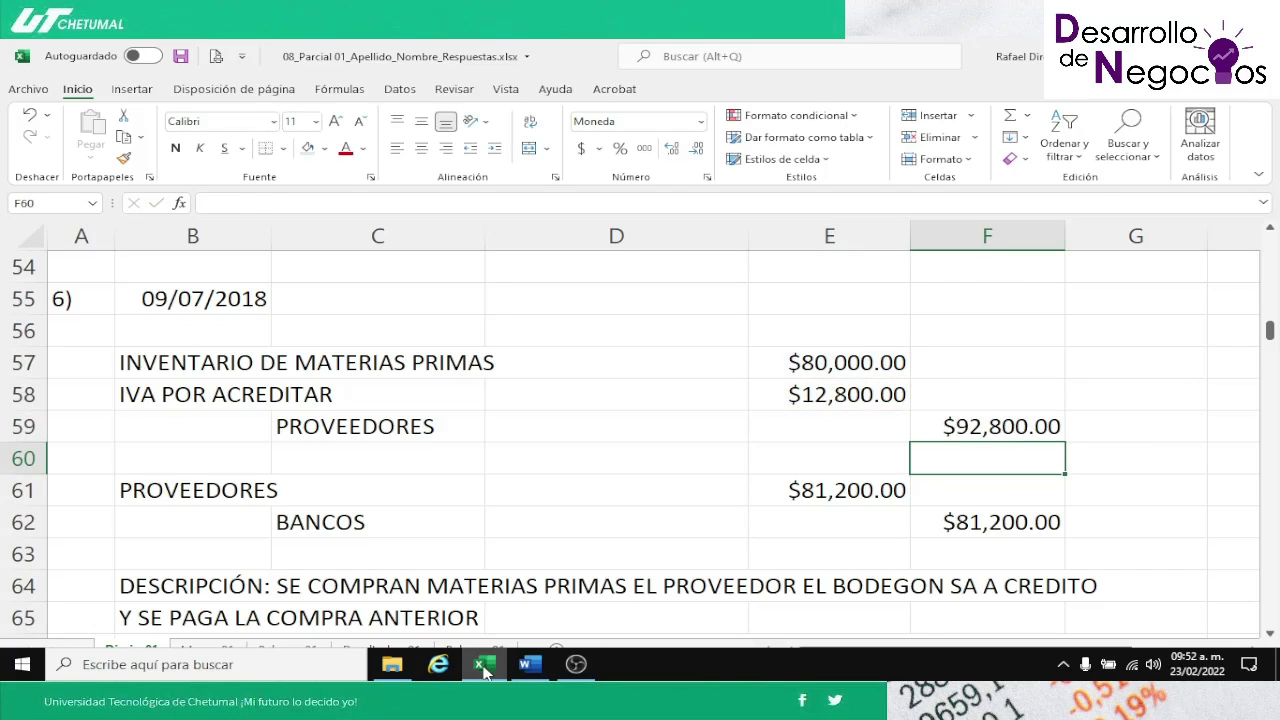
# Step: Compare the PROVEEDORES credit in F59 with the payment to PROVEEDORES in E61
pyautogui.press('Up')
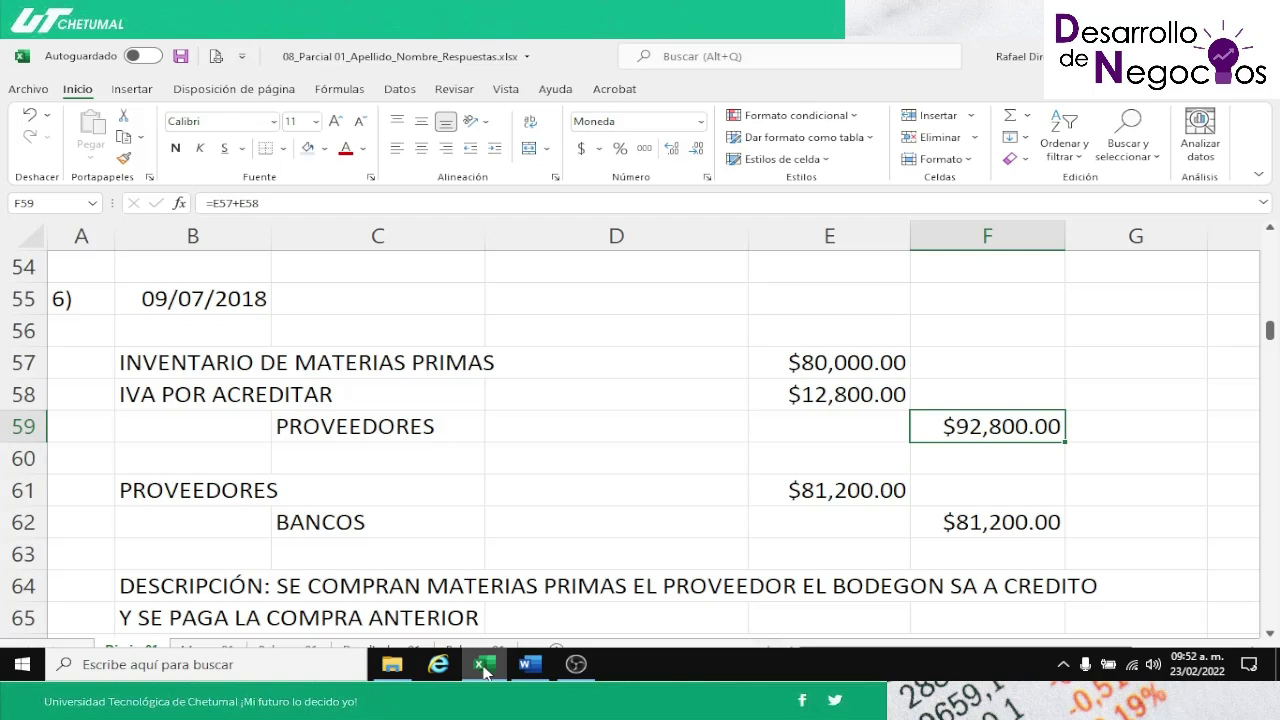
pyautogui.press('Down')
pyautogui.press('Down')
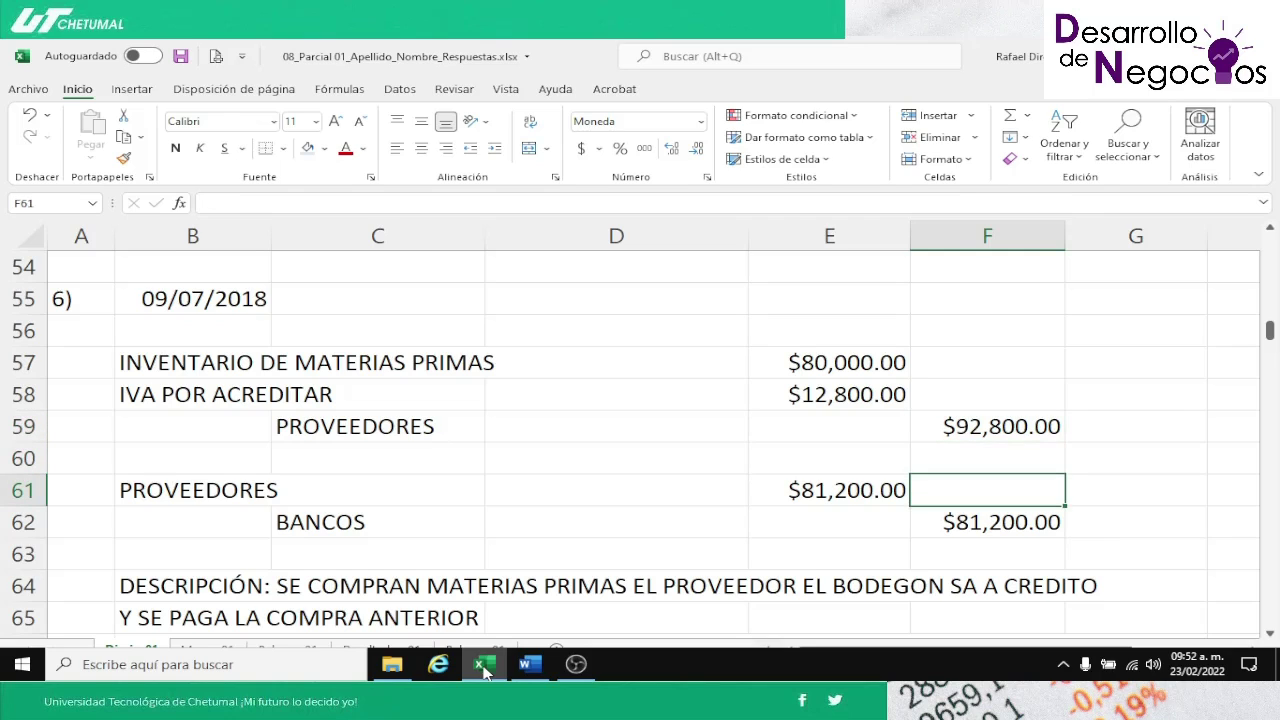
pyautogui.press('Left')
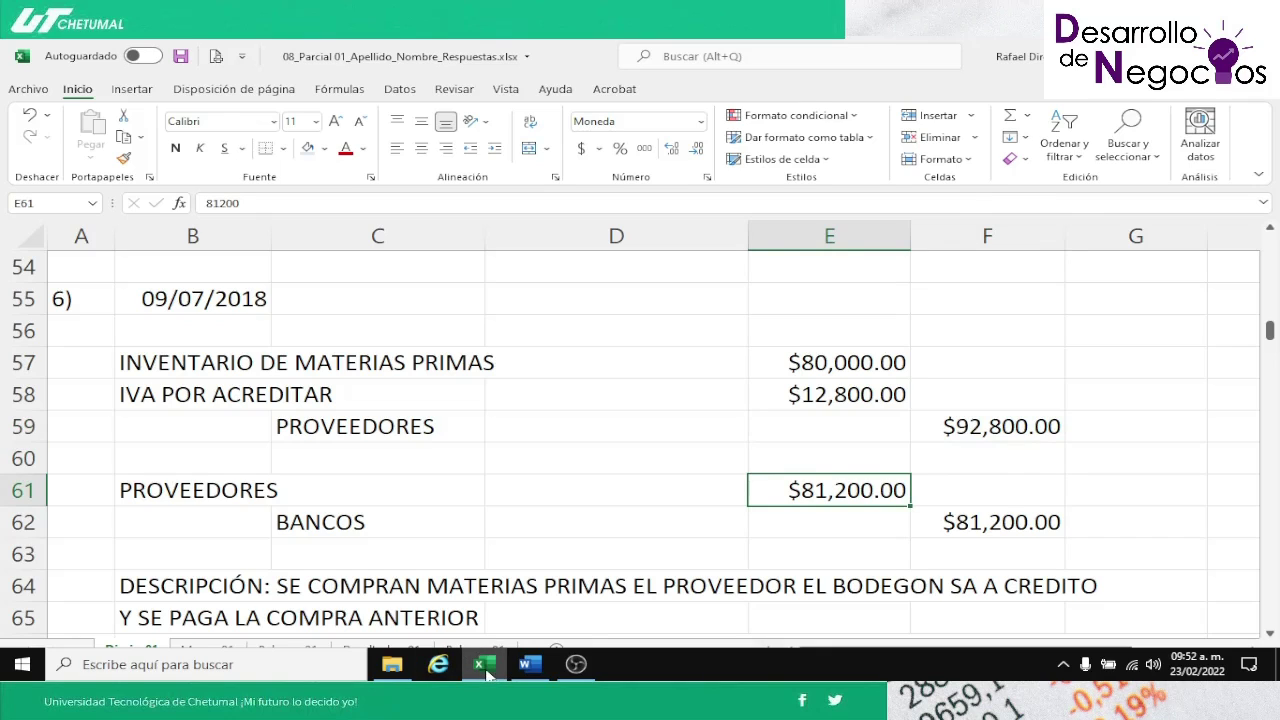
# Step: Find the PROVEEDORES account in the Mayor_01 sheet and check the journal reference of its movement 4 credit in K42
pyautogui.moveTo(490, 674)
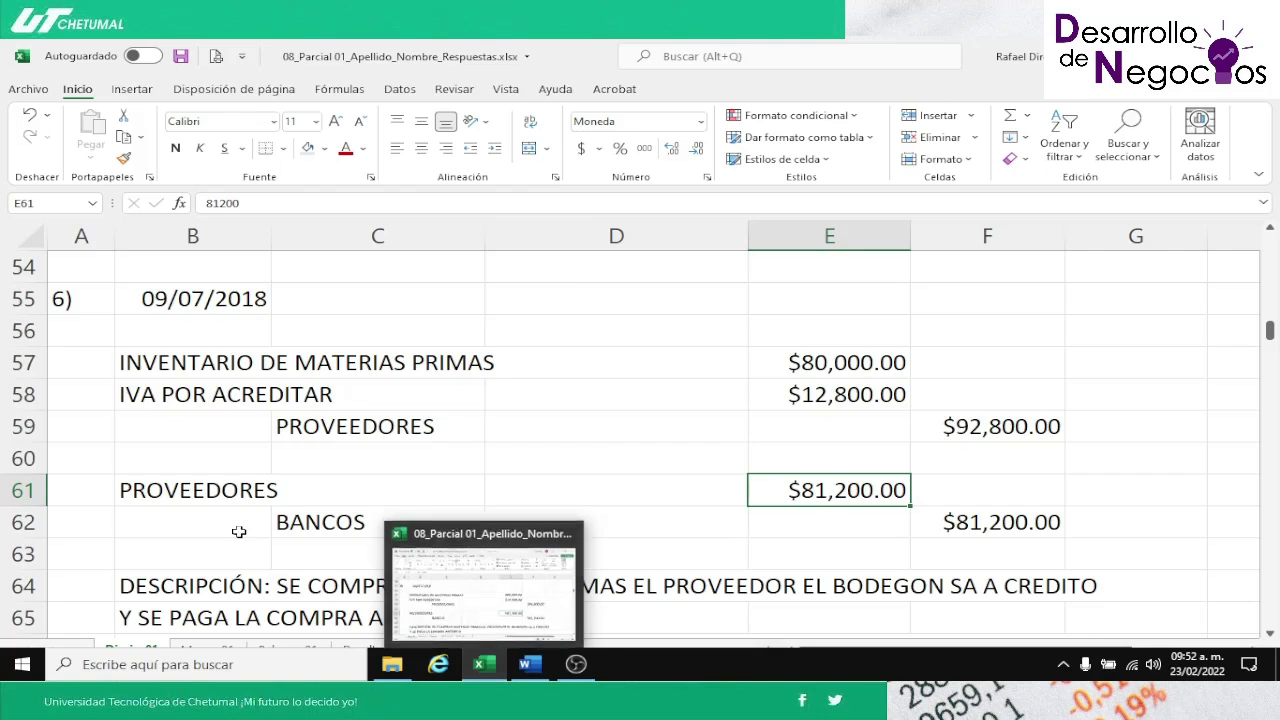
pyautogui.click(210, 649)
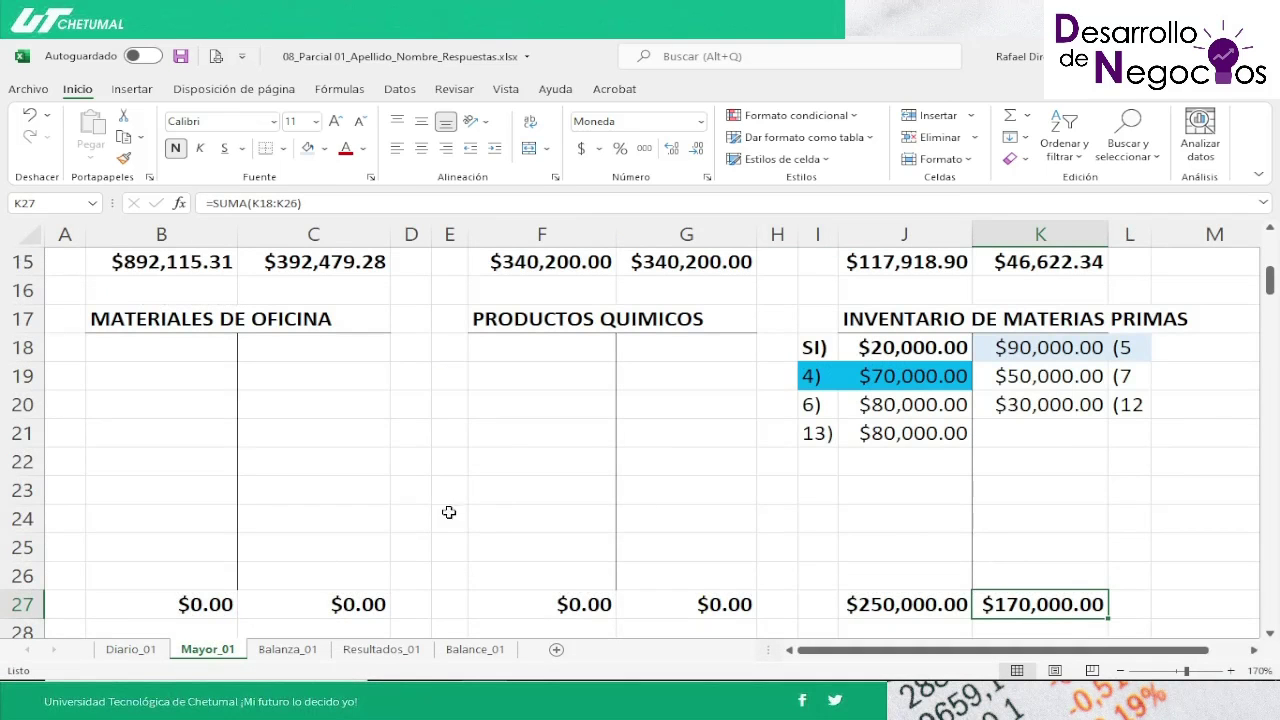
pyautogui.press('Down')
pyautogui.press('Down')
pyautogui.press('Down')
pyautogui.press('Down')
pyautogui.press('Down')
pyautogui.press('Down')
pyautogui.press('Down')
pyautogui.press('Down')
pyautogui.press('Down')
pyautogui.press('Down')
pyautogui.press('Down')
pyautogui.press('Down')
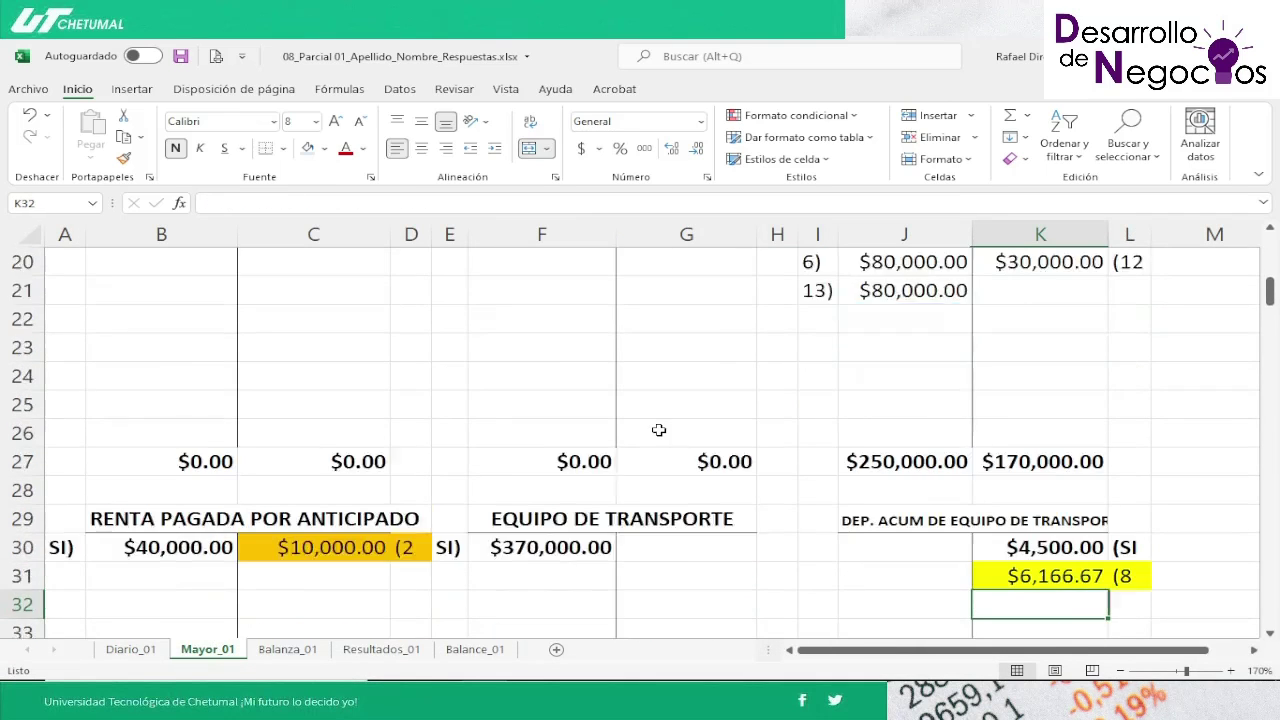
pyautogui.press('Down')
pyautogui.press('Down')
pyautogui.press('Down')
pyautogui.press('Down')
pyautogui.press('Down')
pyautogui.press('Down')
pyautogui.press('Down')
pyautogui.press('Down')
pyautogui.press('Down')
pyautogui.press('Down')
pyautogui.press('Down')
pyautogui.press('Down')
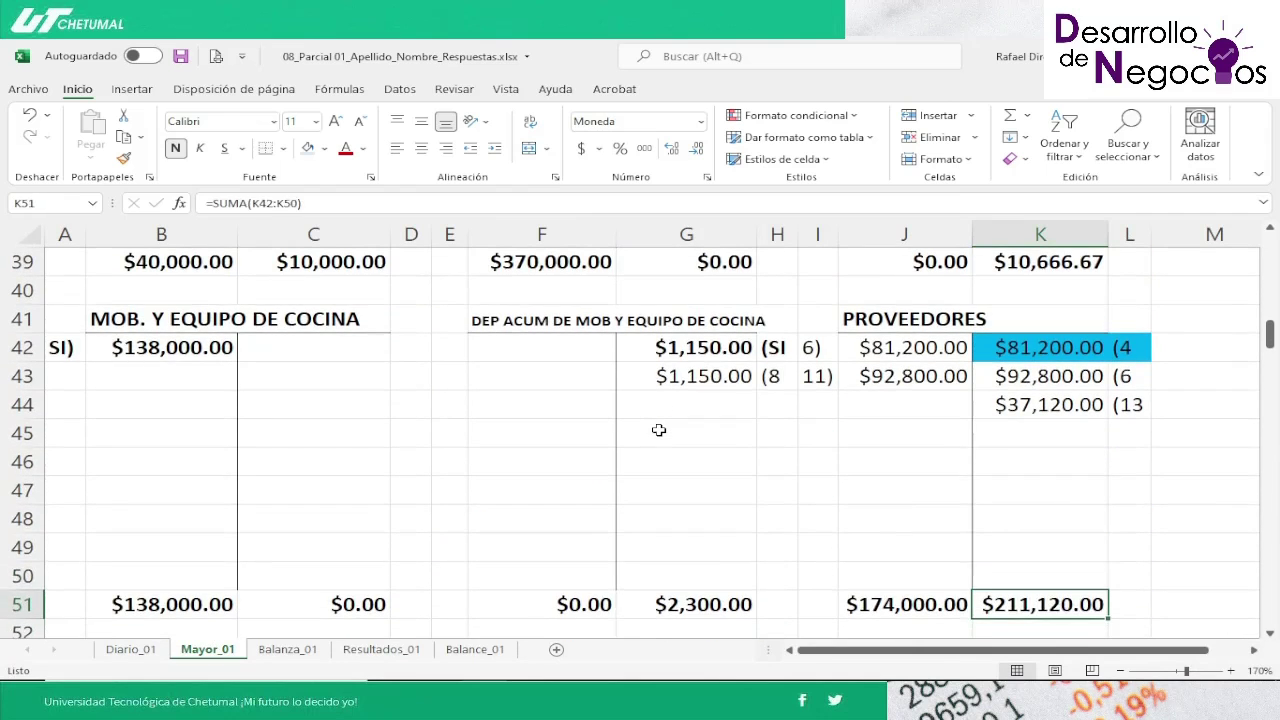
pyautogui.press('Up')
pyautogui.press('Up')
pyautogui.press('Up')
pyautogui.press('Up')
pyautogui.press('Up')
pyautogui.press('Up')
pyautogui.press('Up')
pyautogui.press('Up')
pyautogui.press('Up')
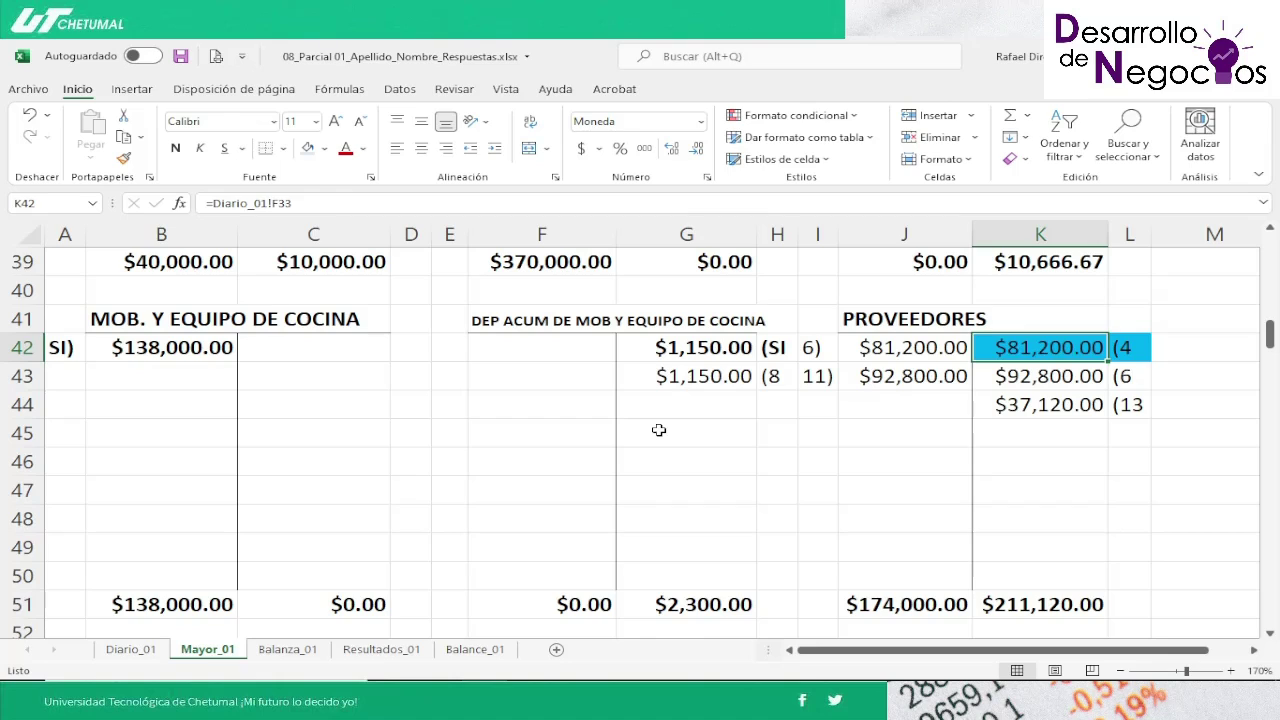
# Step: Compare the movement 6 debit in J42 with the movement 4 credit in K42 of the PROVEEDORES account
pyautogui.press('Left')
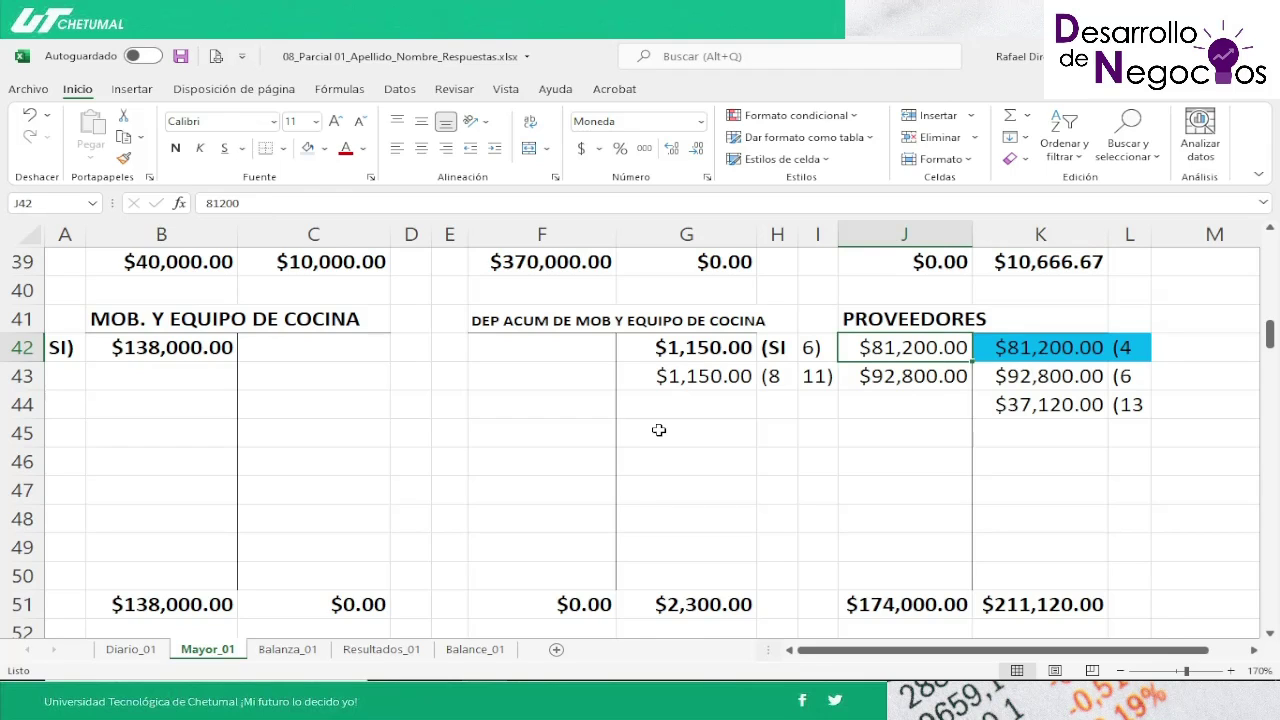
pyautogui.press('Right')
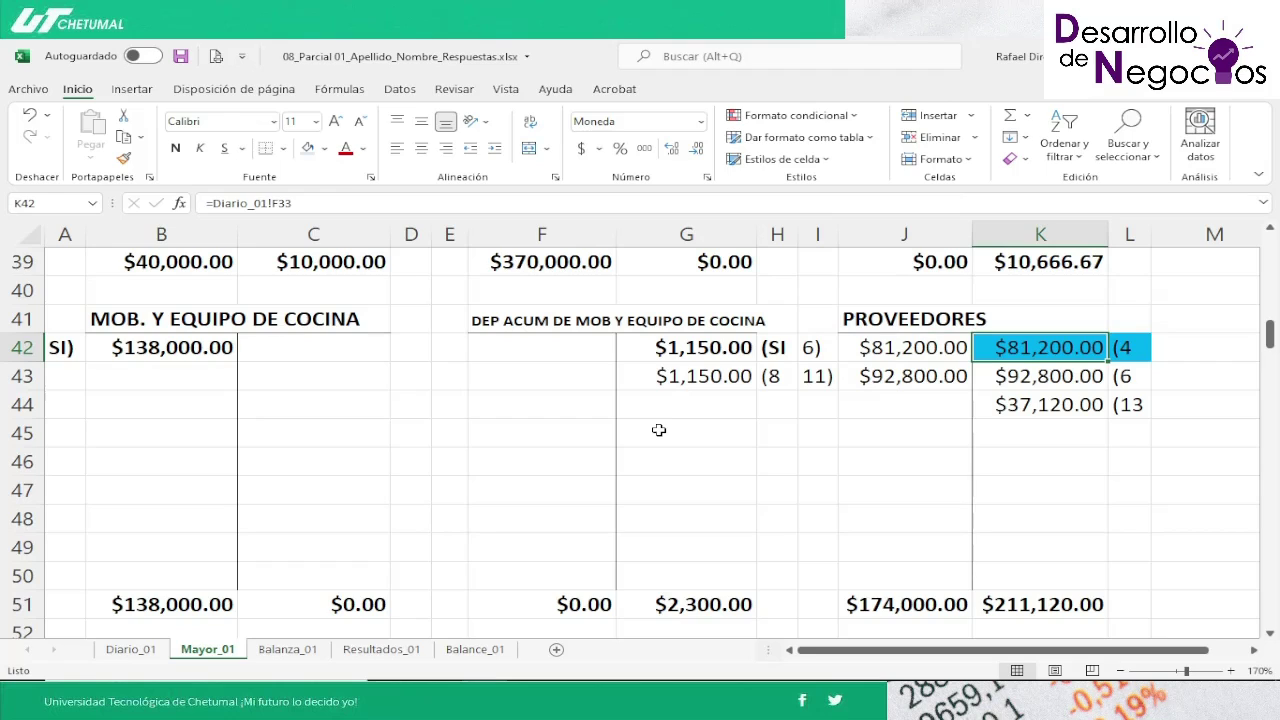
pyautogui.press('Left')
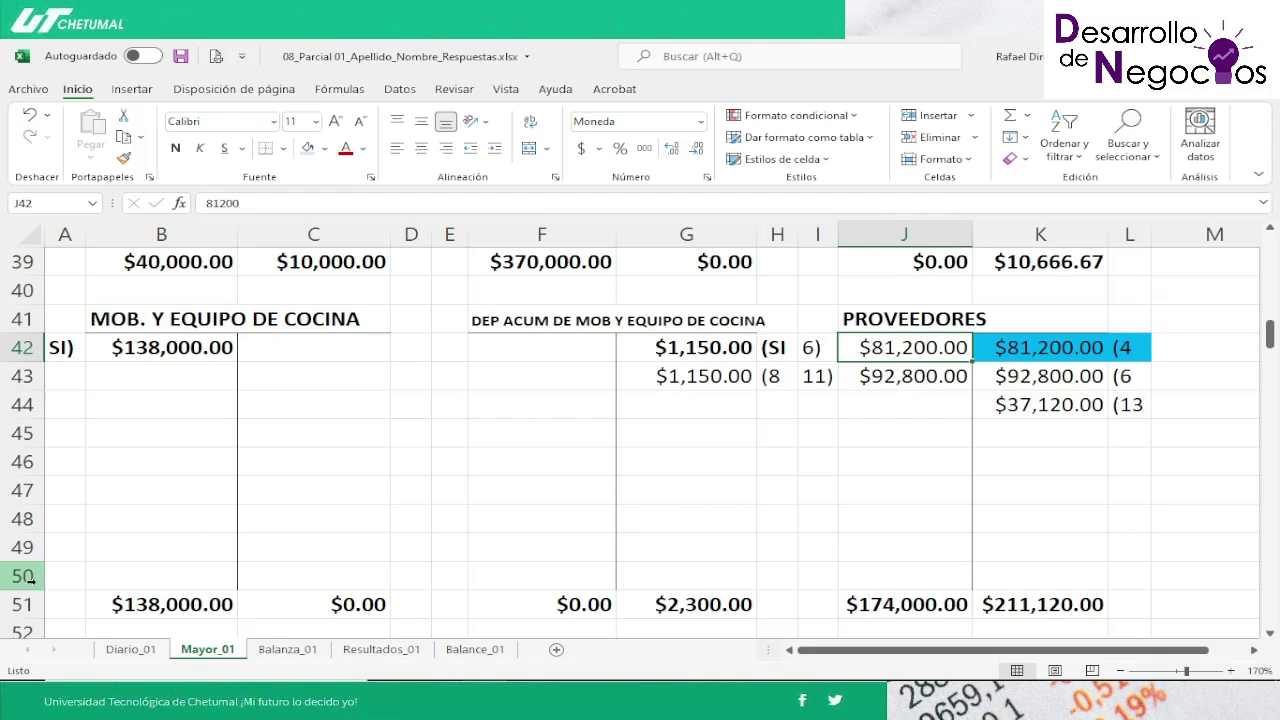
# Step: Return to the Diario_01 sheet and inspect the formula behind the BANCOS credit in F62
pyautogui.click(132, 649)
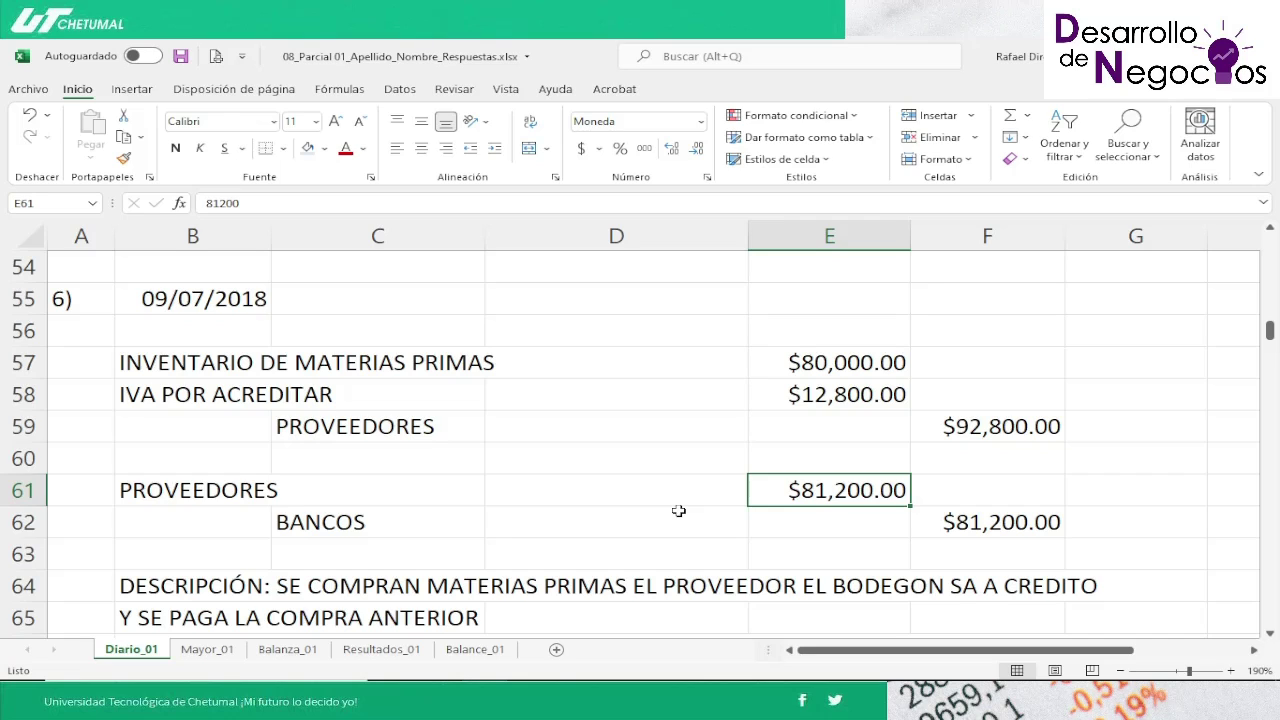
pyautogui.press('Down')
pyautogui.press('Right')
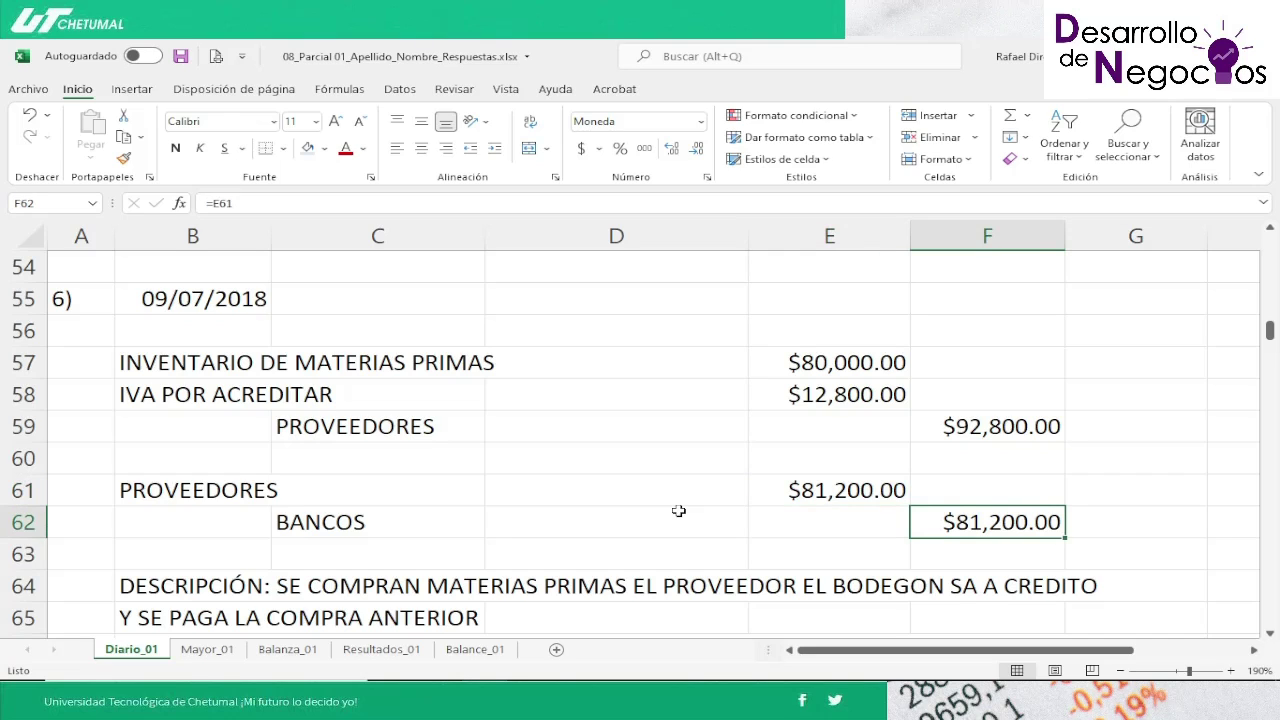
pyautogui.press('F2')
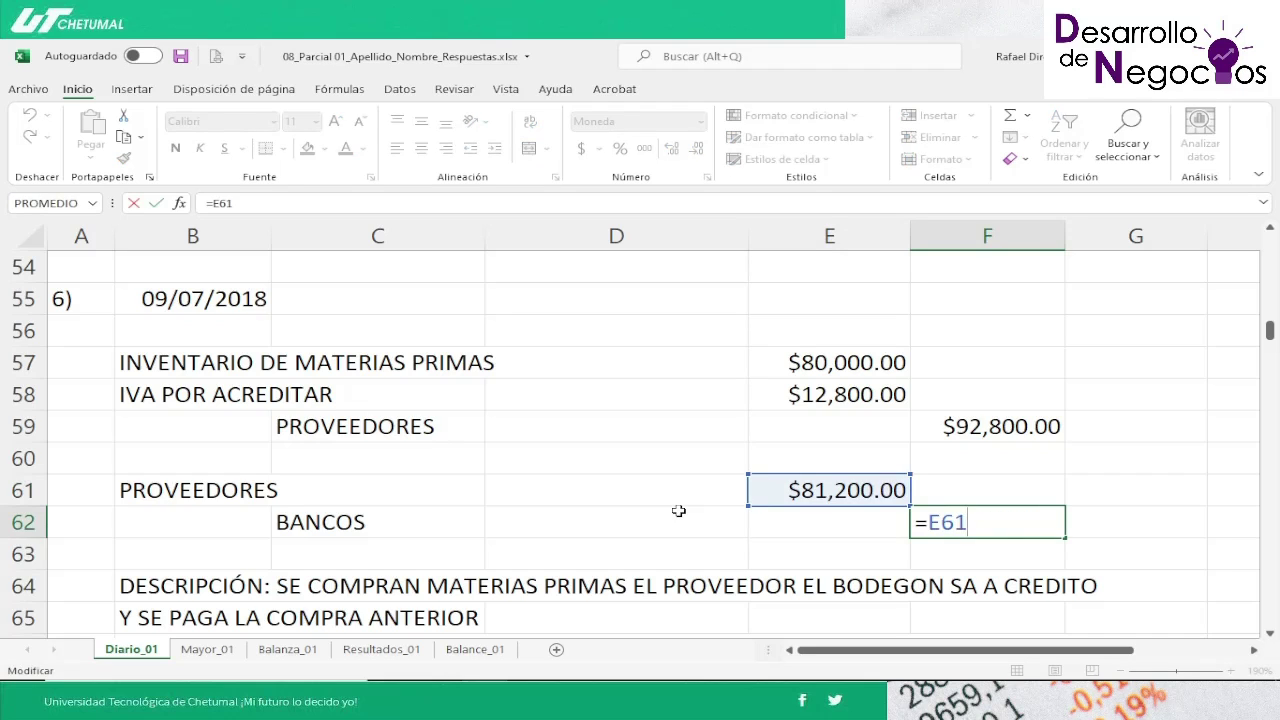
pyautogui.press('Return')
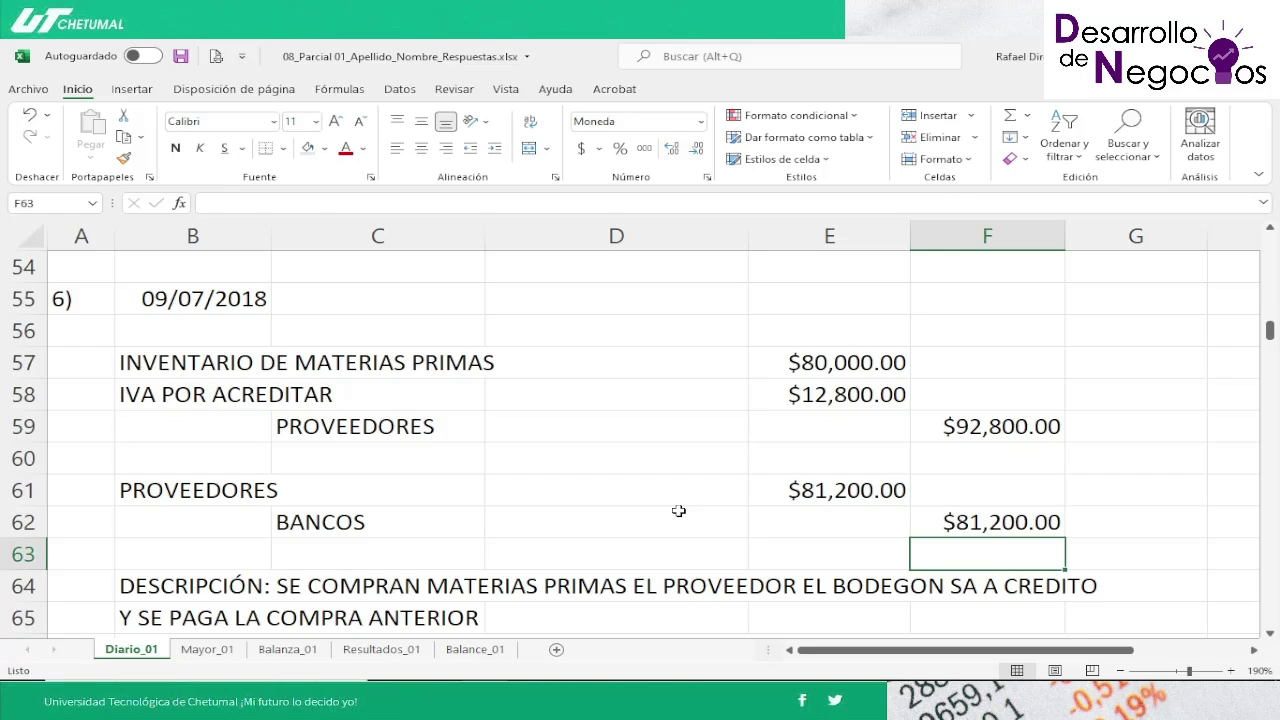
# Step: Correct the movement 6 description in B64 to read "SE COMPRAN MATERIAS PRIMAS AL PROVEEDOR EL BODEGON SA A CREDITO"
pyautogui.press('Down')
pyautogui.press('Down')
pyautogui.press('Down')
pyautogui.press('Down')
pyautogui.press('Up')
pyautogui.press('Up')
pyautogui.press('Up')
pyautogui.press('Left')
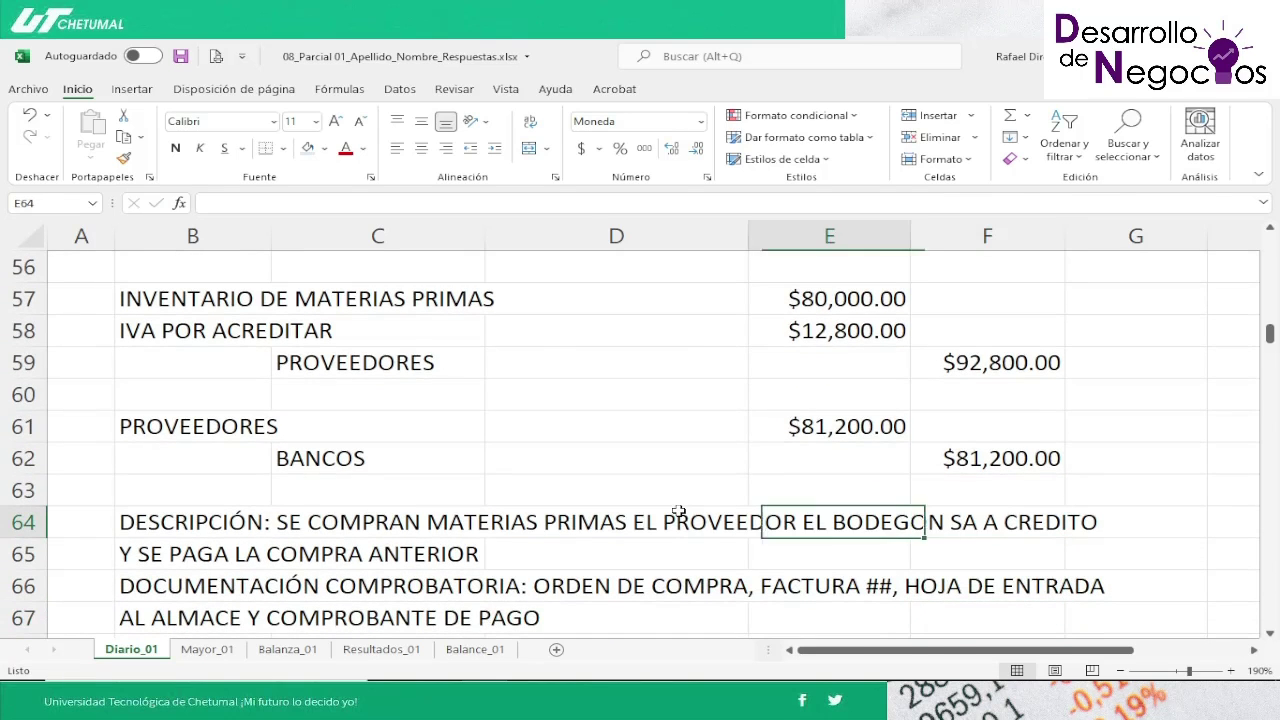
pyautogui.press('Left')
pyautogui.press('Left')
pyautogui.press('Left')
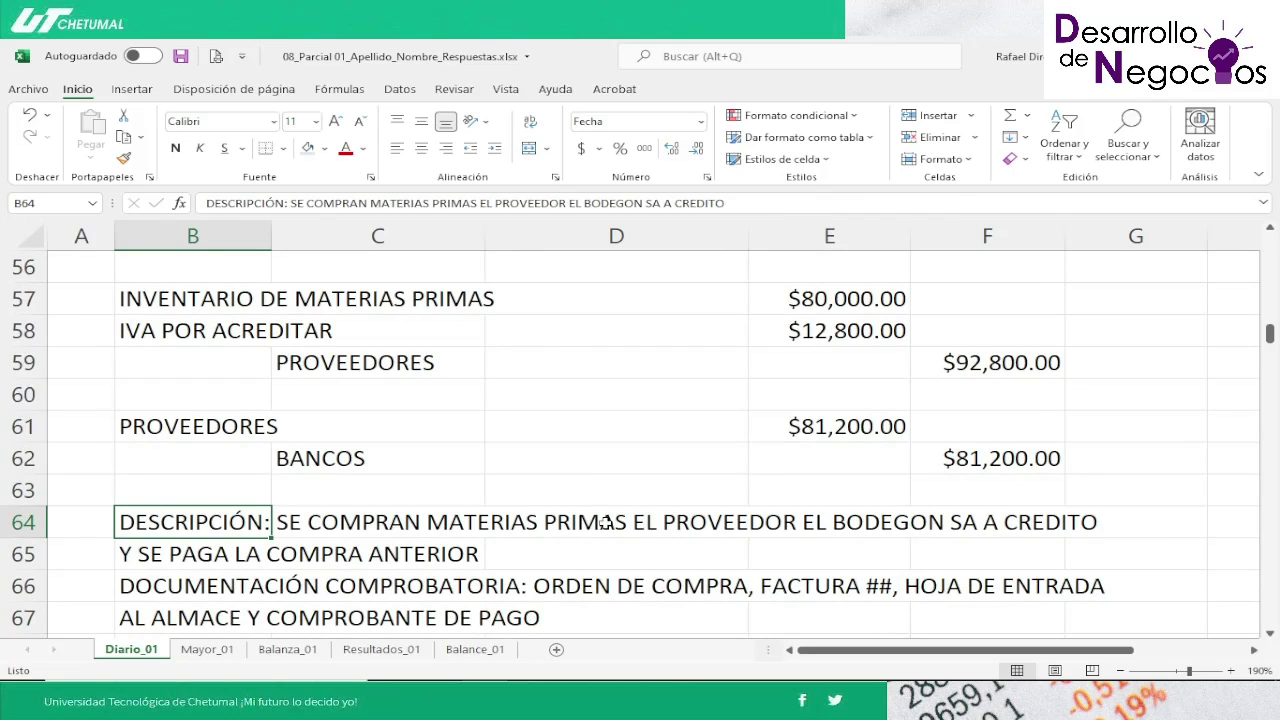
pyautogui.click(481, 203)
pyautogui.press('BackSpace')
pyautogui.write('A')
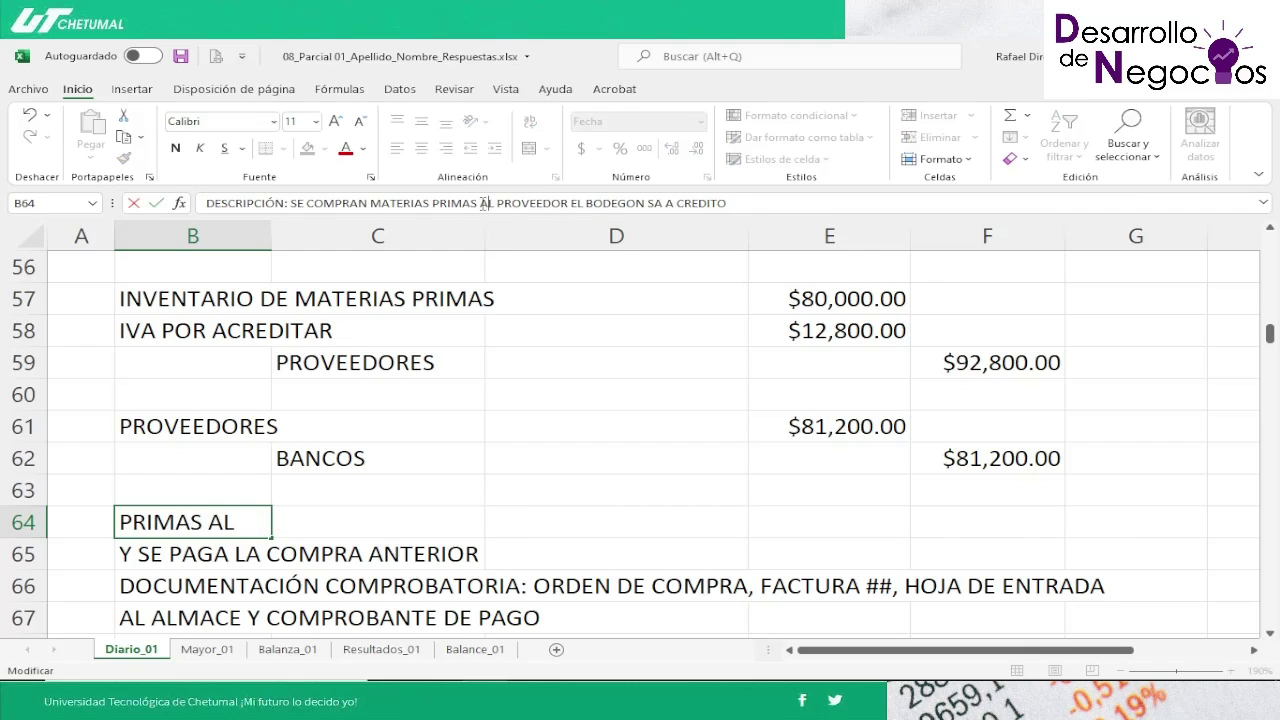
pyautogui.press('Return')
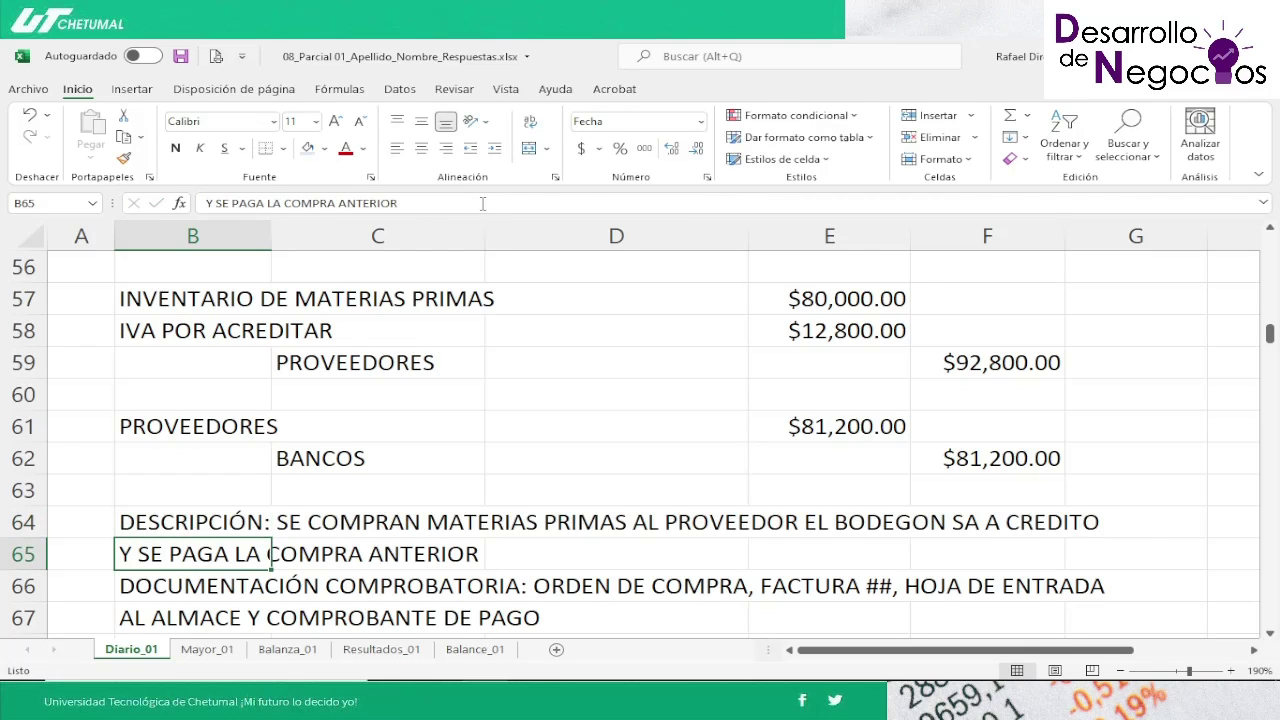
pyautogui.press('Up')
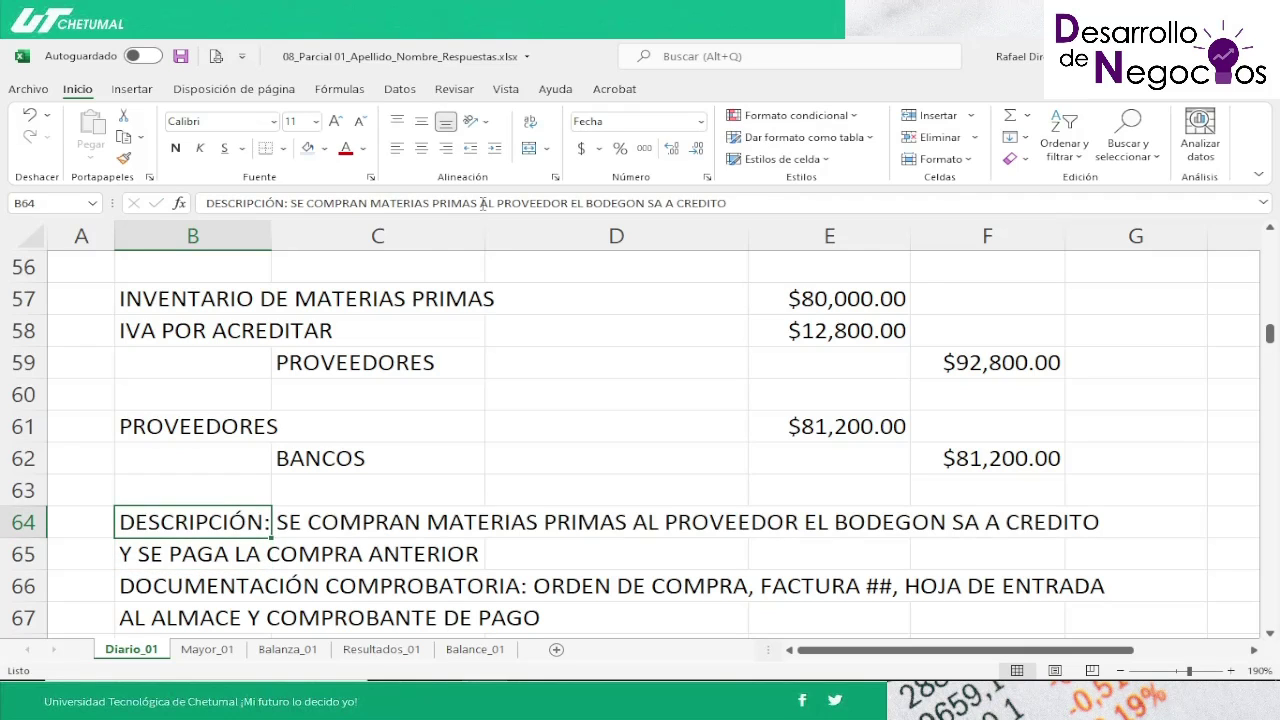
# Step: Edit the supporting documentation text in B67 to read "AL ALMACEN, FACTURA #### DEL PROVEEDOR Y COMPROBANTE DE PAGO"
pyautogui.press('Down')
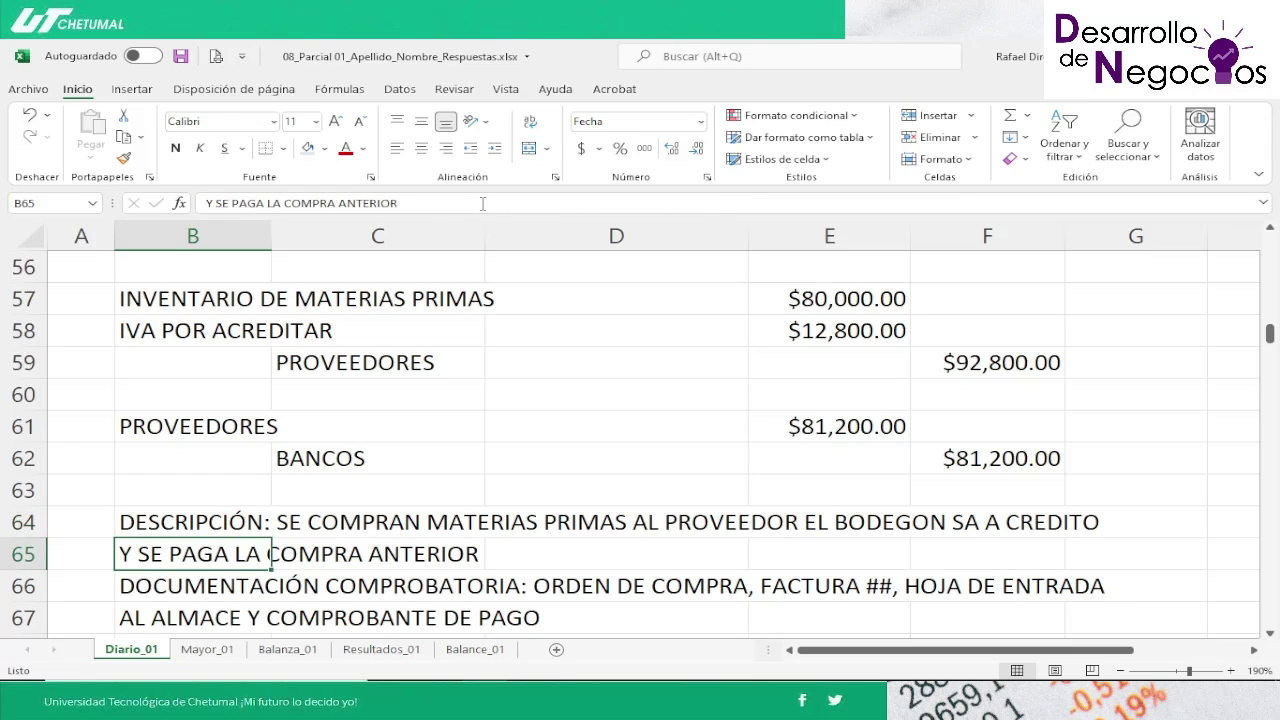
pyautogui.press('Down')
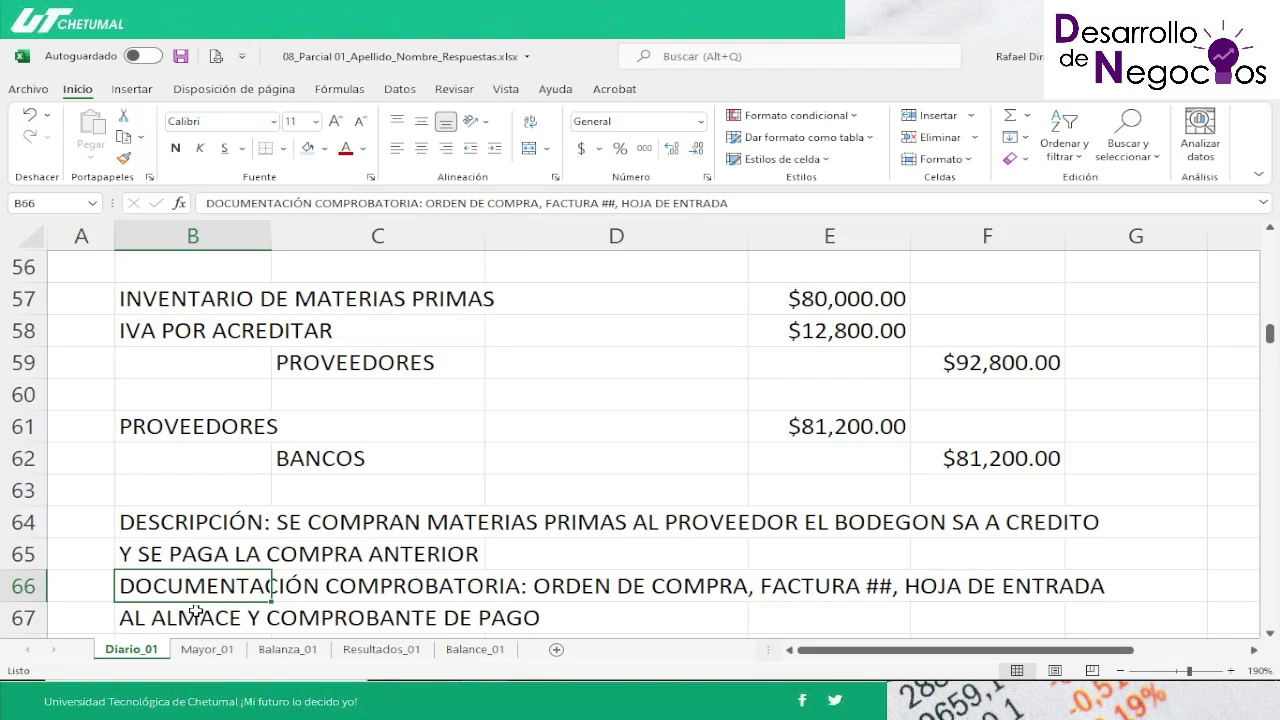
pyautogui.click(162, 618)
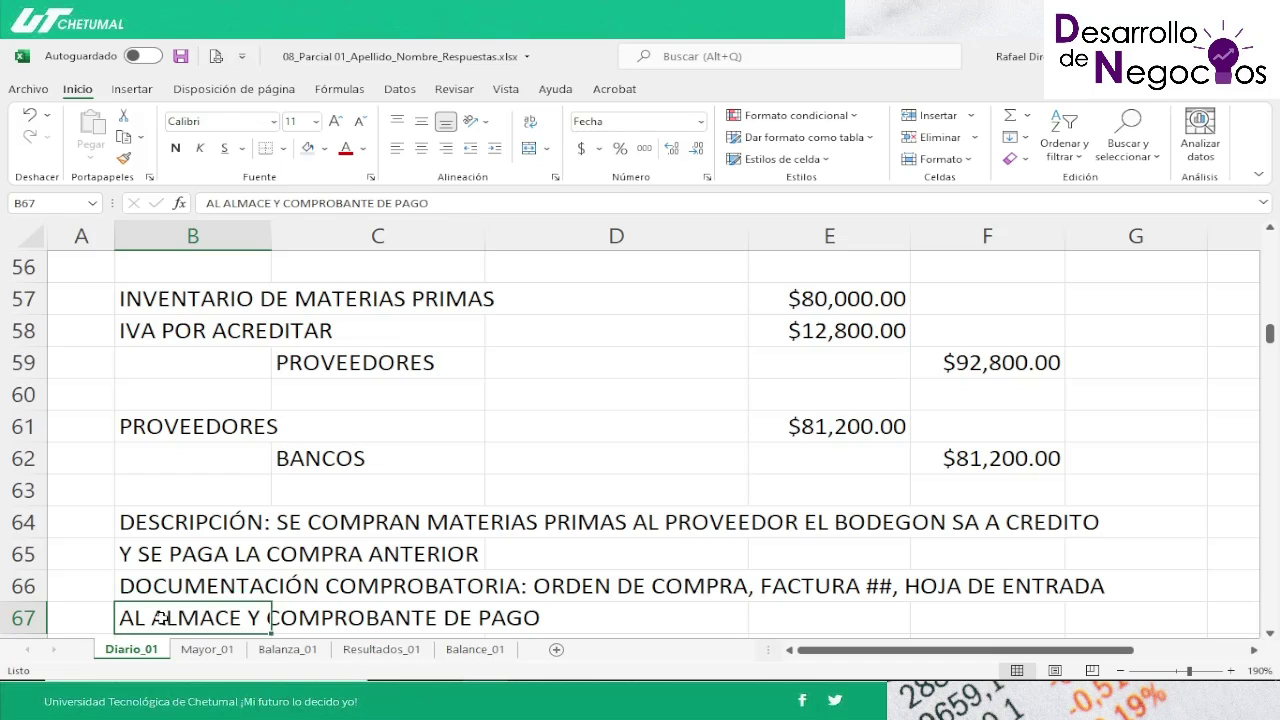
pyautogui.click(274, 203)
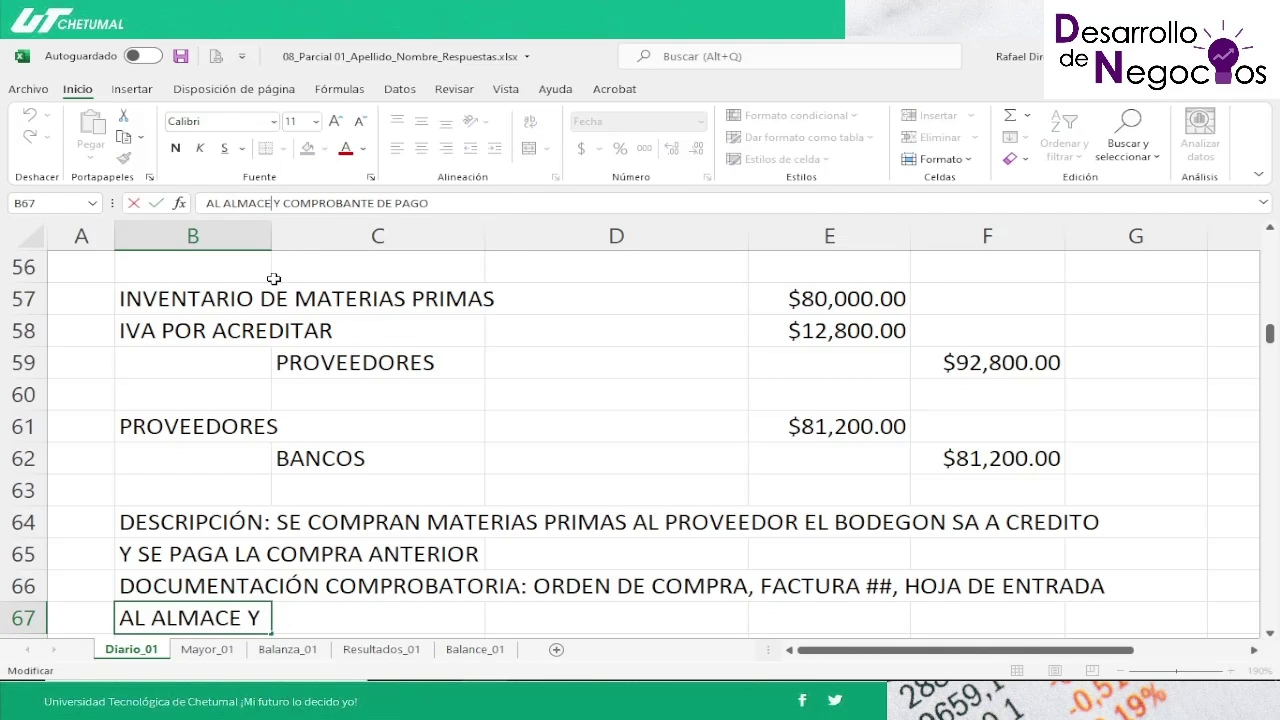
pyautogui.write('N')
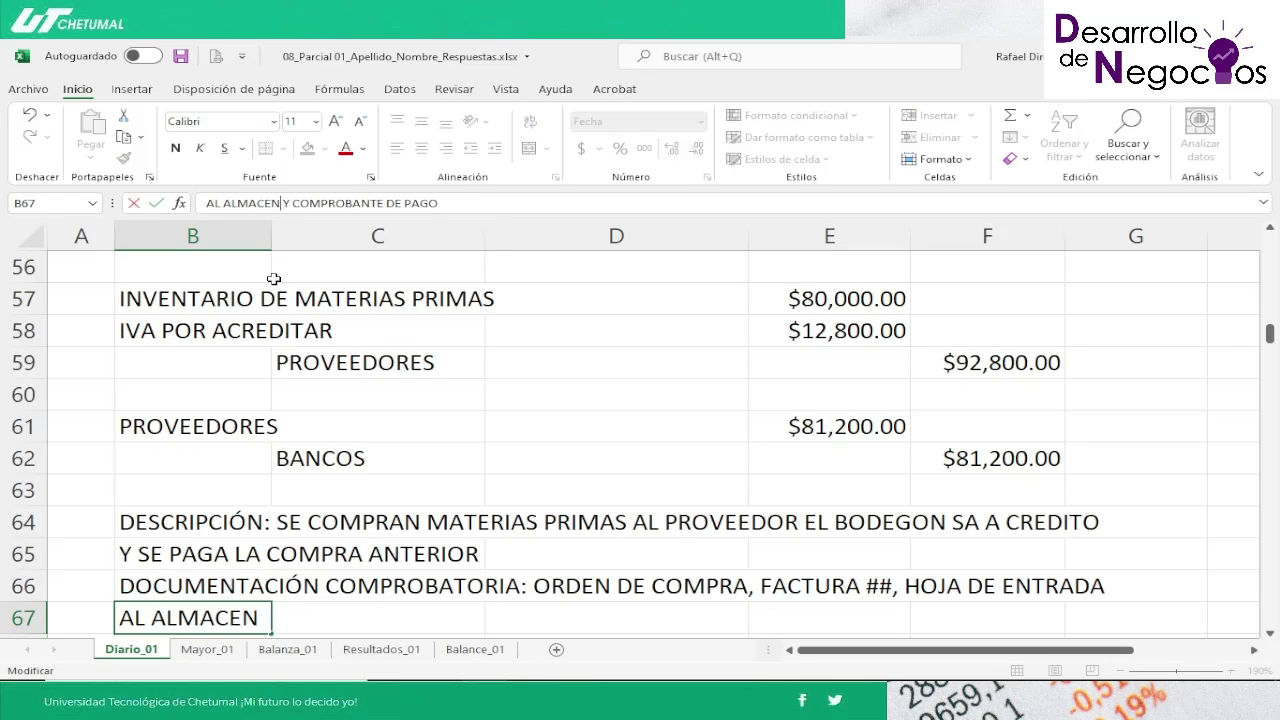
pyautogui.write(', ')
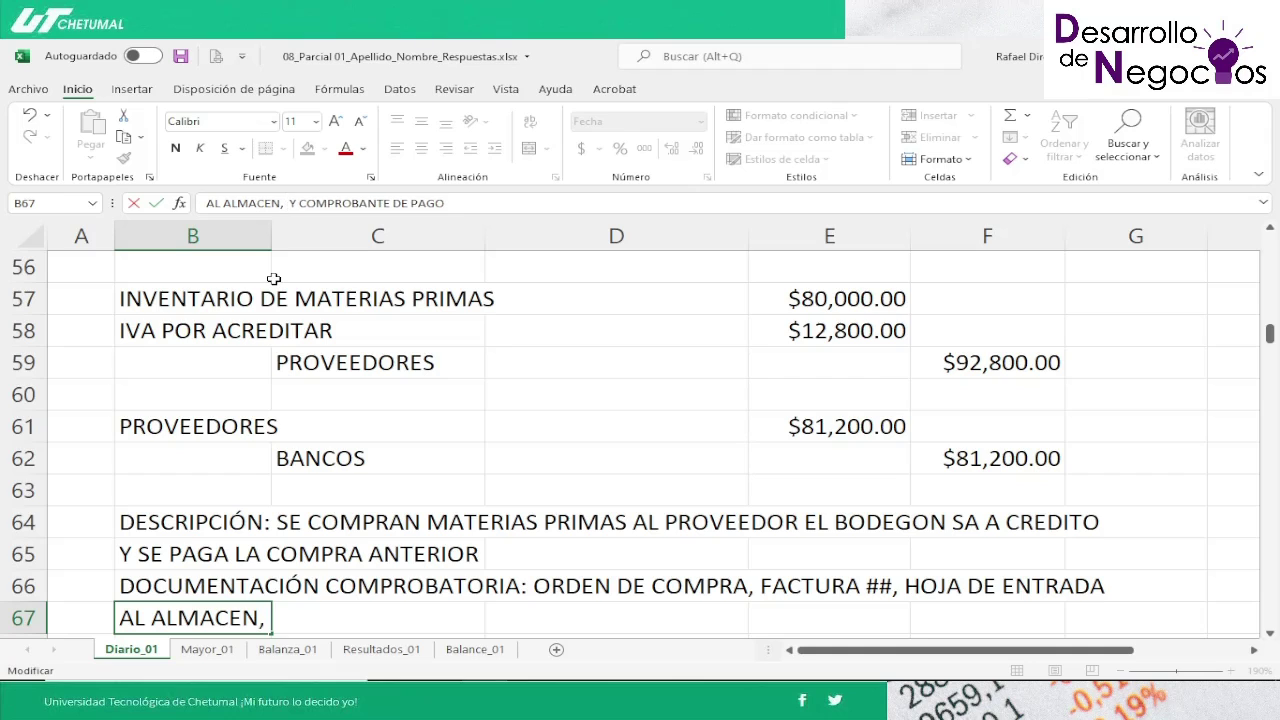
pyautogui.write('FACTURA ')
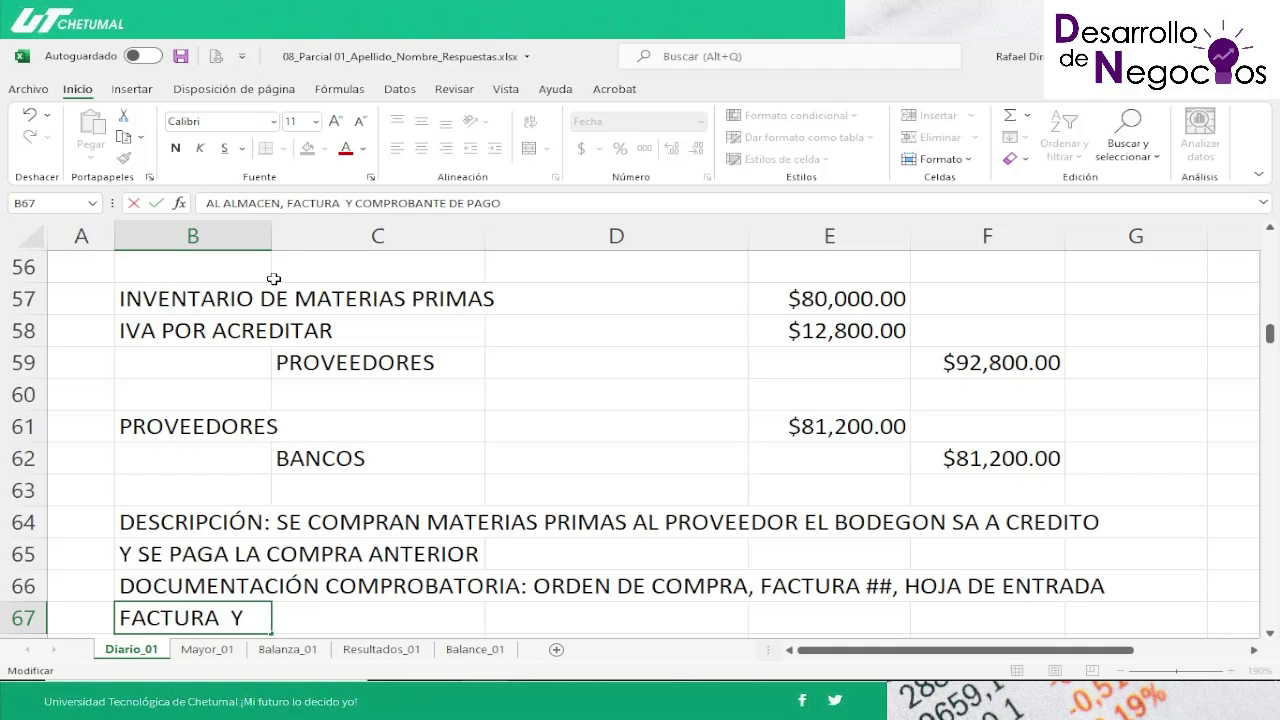
pyautogui.write('####')
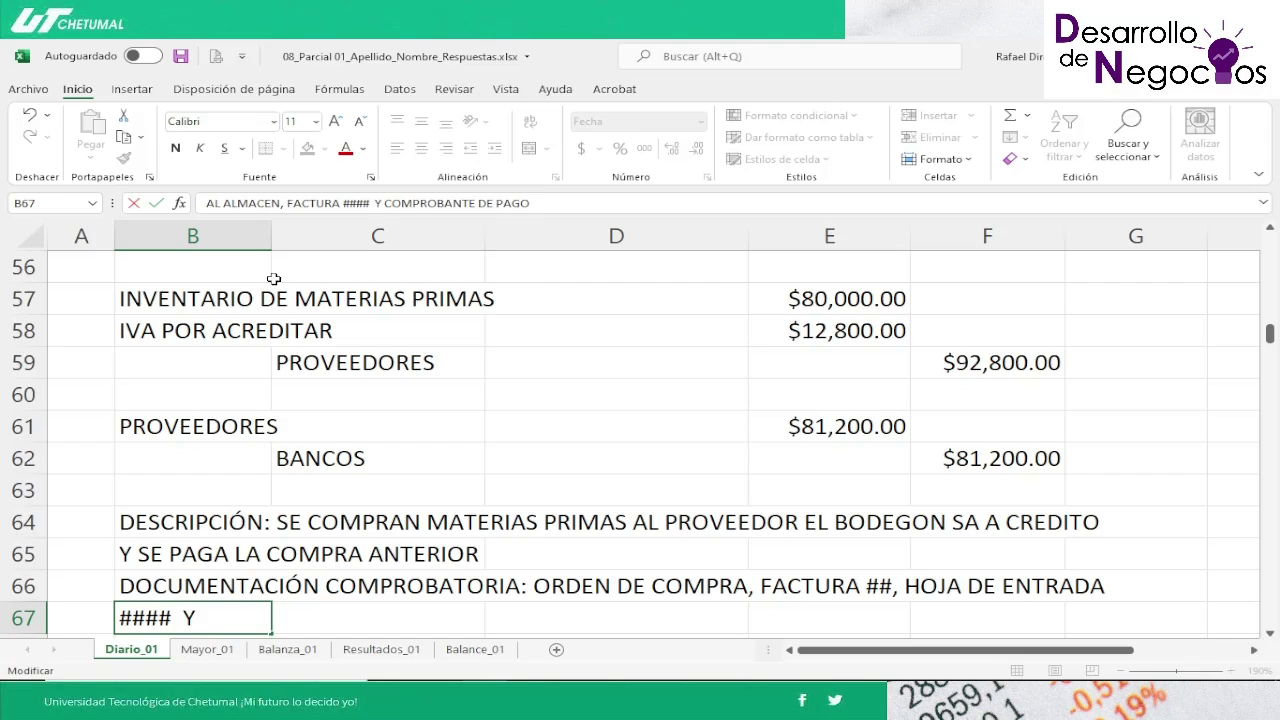
pyautogui.write(' DEL PROVEE ')
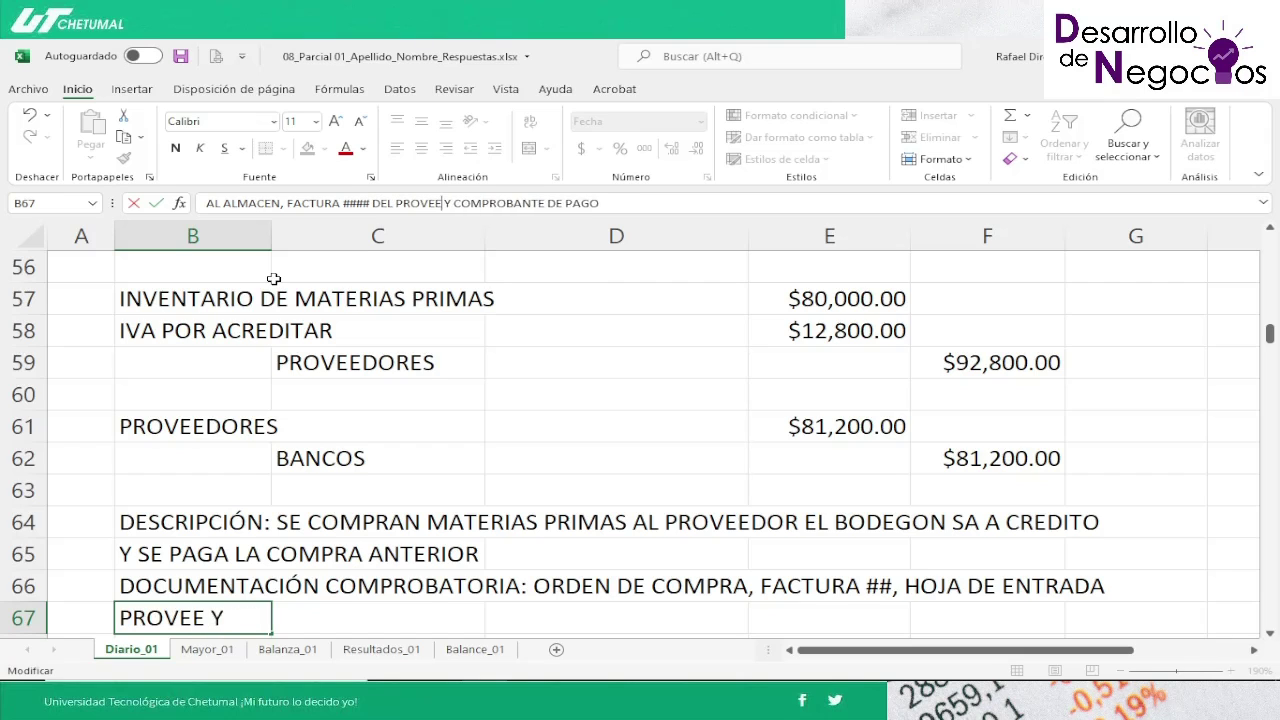
pyautogui.write('DOR')
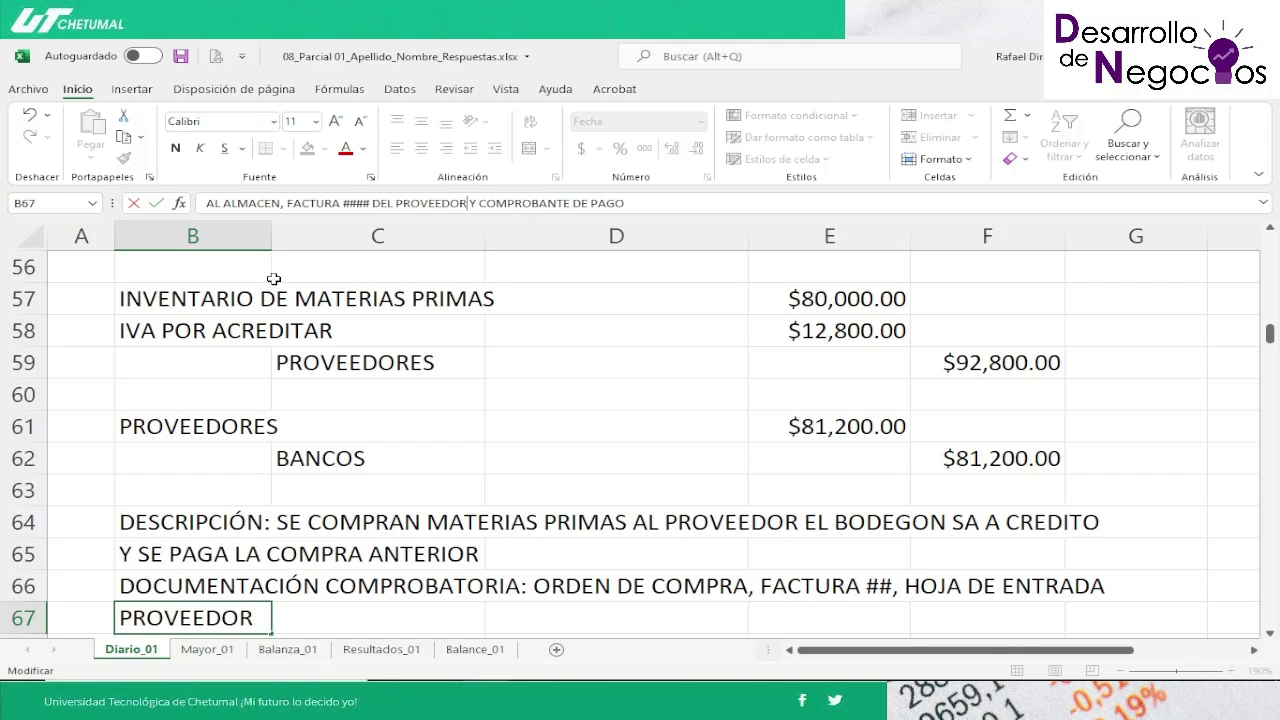
pyautogui.press('Return')
pyautogui.press('Up')
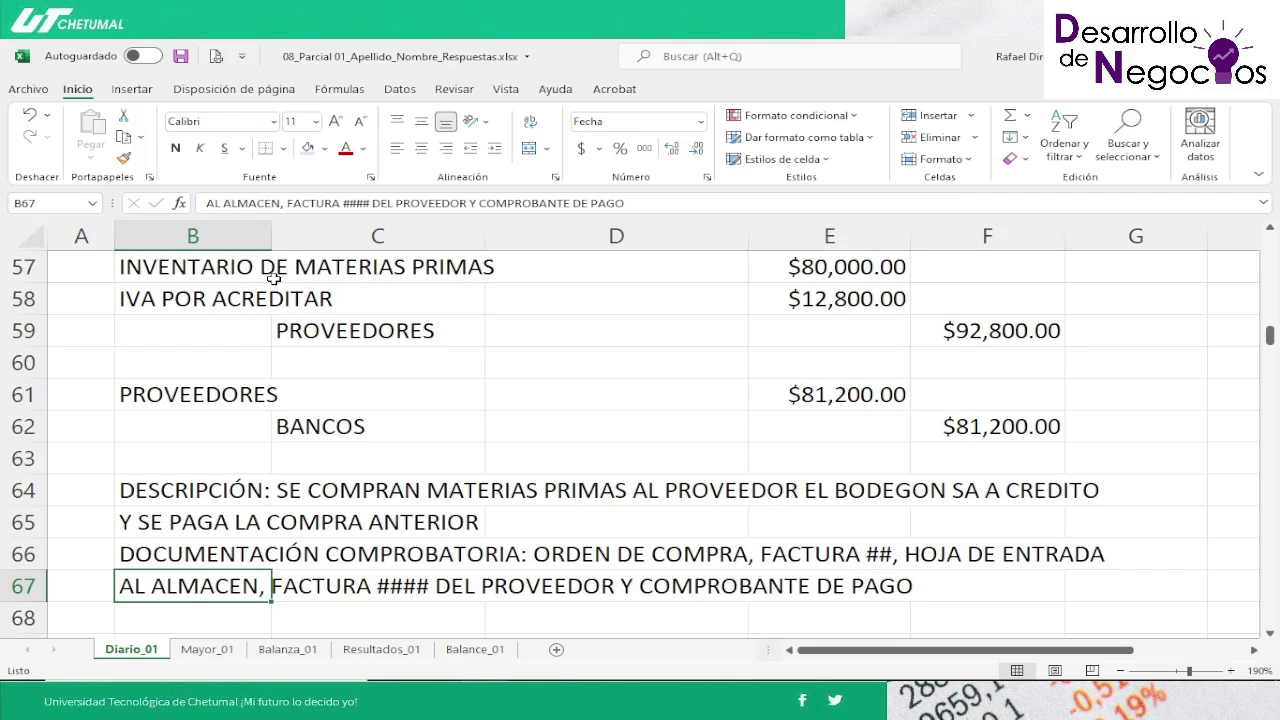
# Step: Review the whole movement 6 journal entry, from its date in row 55 to the documentation text in row 67
pyautogui.press('Up')
pyautogui.press('Up')
pyautogui.press('Up')
pyautogui.press('Up')
pyautogui.press('Up')
pyautogui.press('Up')
pyautogui.press('Up')
pyautogui.press('Up')
pyautogui.press('Up')
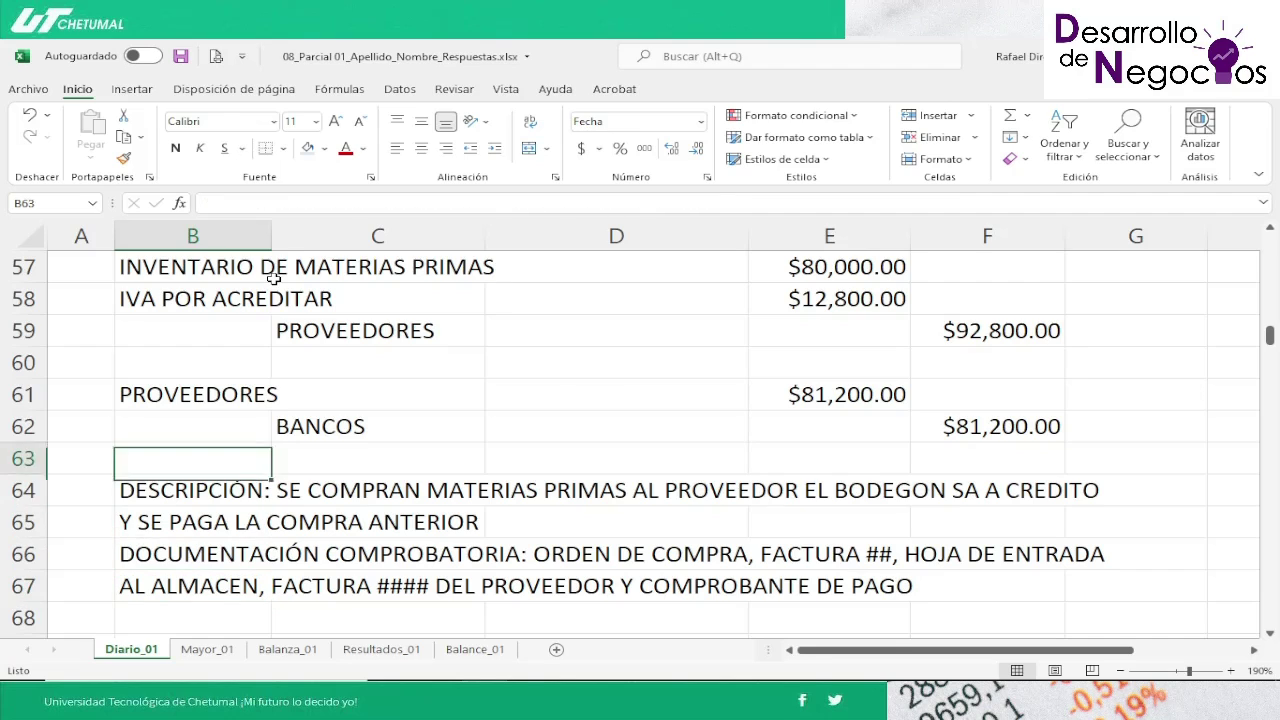
pyautogui.press('Up')
pyautogui.press('Up')
pyautogui.press('Up')
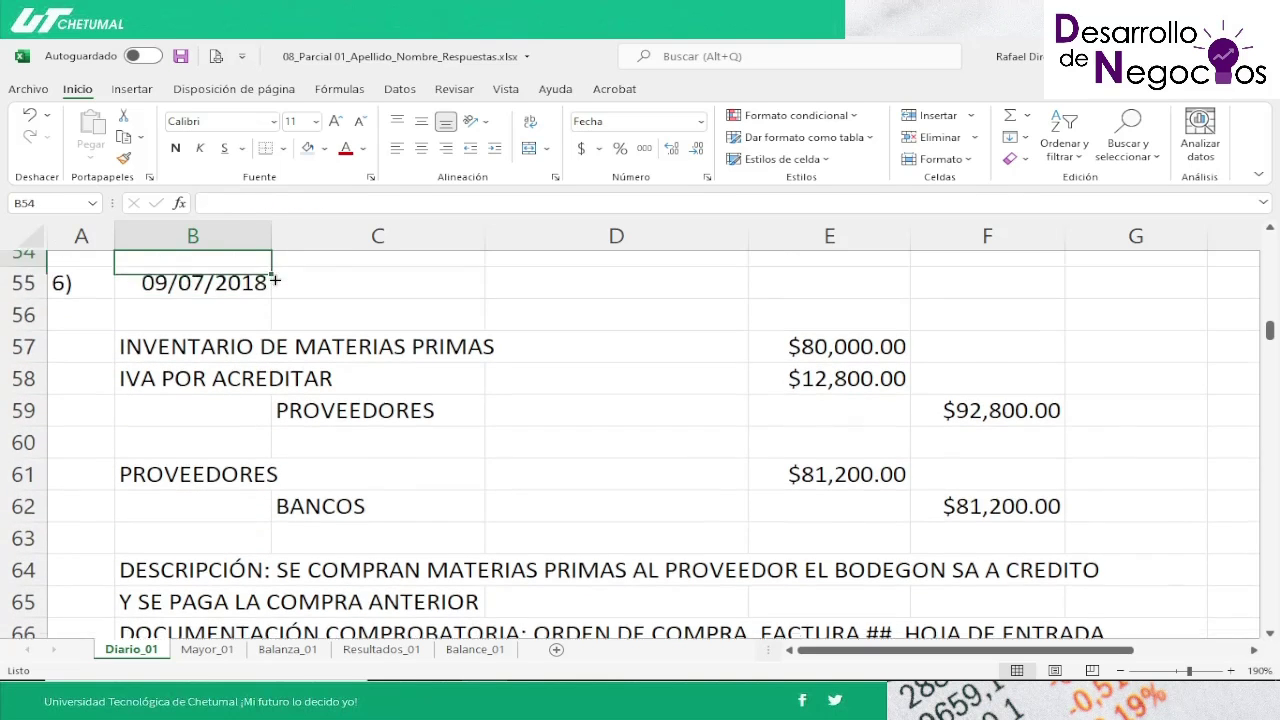
pyautogui.press('Down')
pyautogui.press('Down')
pyautogui.press('Down')
pyautogui.press('Down')
pyautogui.press('Down')
pyautogui.press('Down')
pyautogui.press('Down')
pyautogui.press('Down')
pyautogui.press('Down')
pyautogui.press('Down')
pyautogui.press('Down')
pyautogui.press('Down')
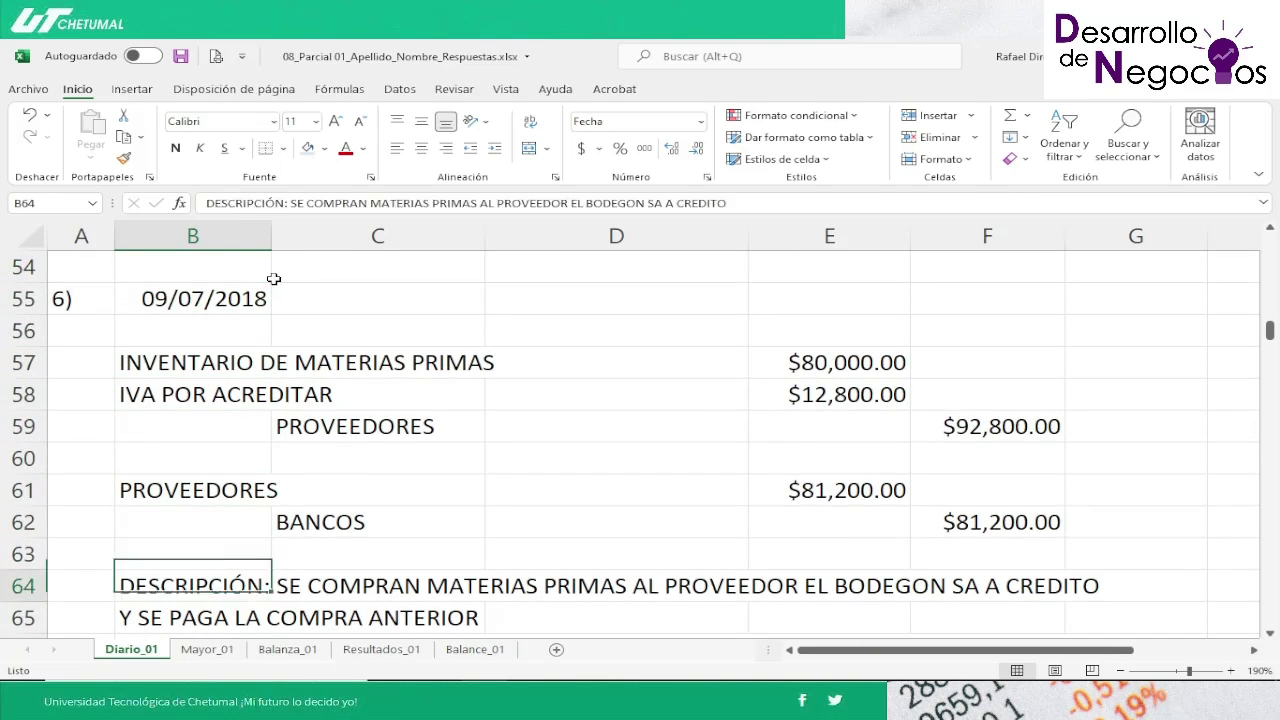
pyautogui.press('Down')
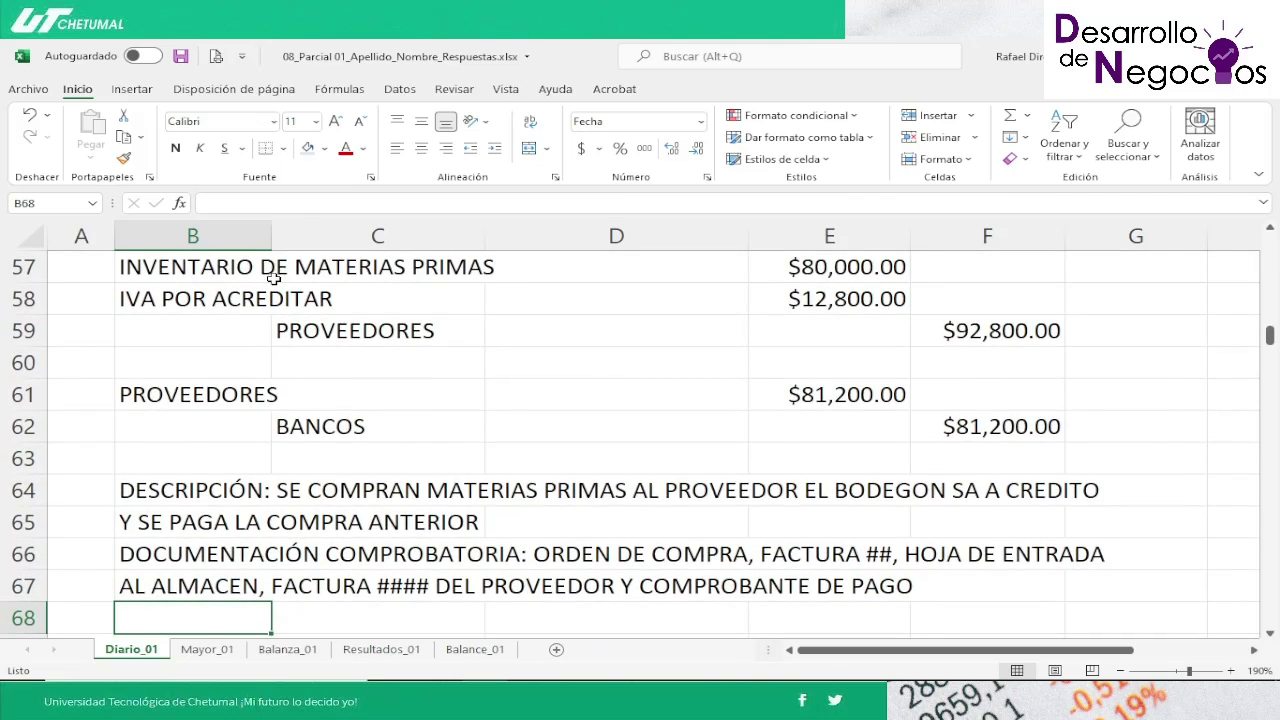
# Step: In the Mayor_01 sheet, fill the movement 6 debit line of INVENTARIO DE MATERIAS PRIMAS, I20:J20, with light grey
pyautogui.click(208, 650)
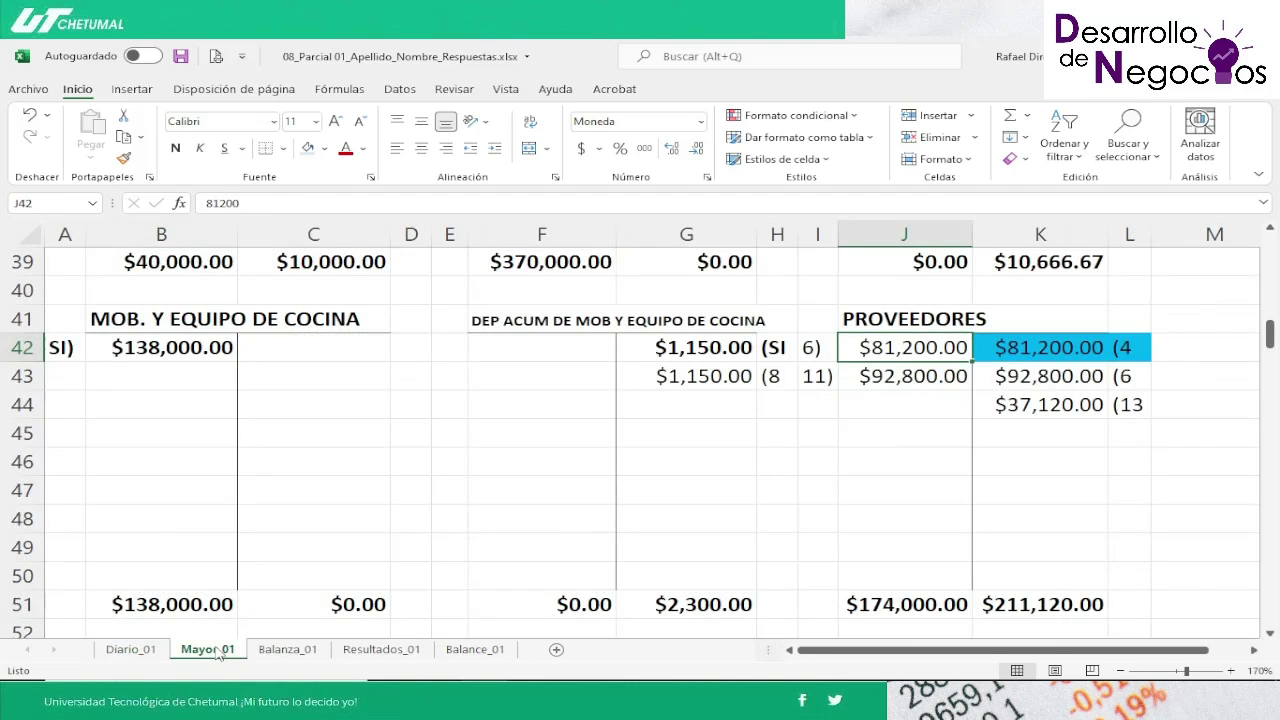
pyautogui.press('Up')
pyautogui.press('Up')
pyautogui.press('Up')
pyautogui.press('Up')
pyautogui.press('Up')
pyautogui.press('Up')
pyautogui.press('Up')
pyautogui.press('Up')
pyautogui.press('Up')
pyautogui.press('Up')
pyautogui.press('Up')
pyautogui.press('Up')
pyautogui.press('Up')
pyautogui.press('Up')
pyautogui.press('Up')
pyautogui.press('Up')
pyautogui.press('Up')
pyautogui.press('Up')
pyautogui.press('Up')
pyautogui.press('Up')
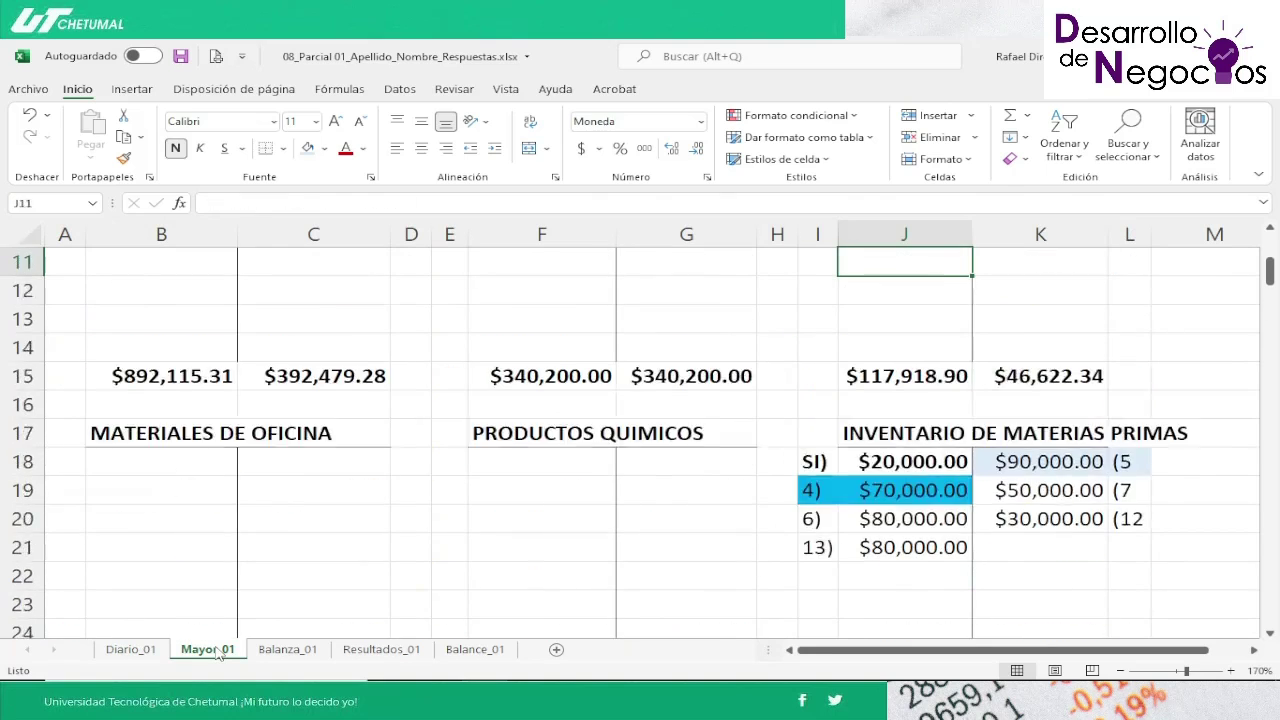
pyautogui.press('Down')
pyautogui.press('Down')
pyautogui.press('Down')
pyautogui.press('Down')
pyautogui.press('Down')
pyautogui.press('Down')
pyautogui.press('Down')
pyautogui.press('Down')
pyautogui.press('Down')
pyautogui.press('Down')
pyautogui.press('Left')
pyautogui.press('Up')
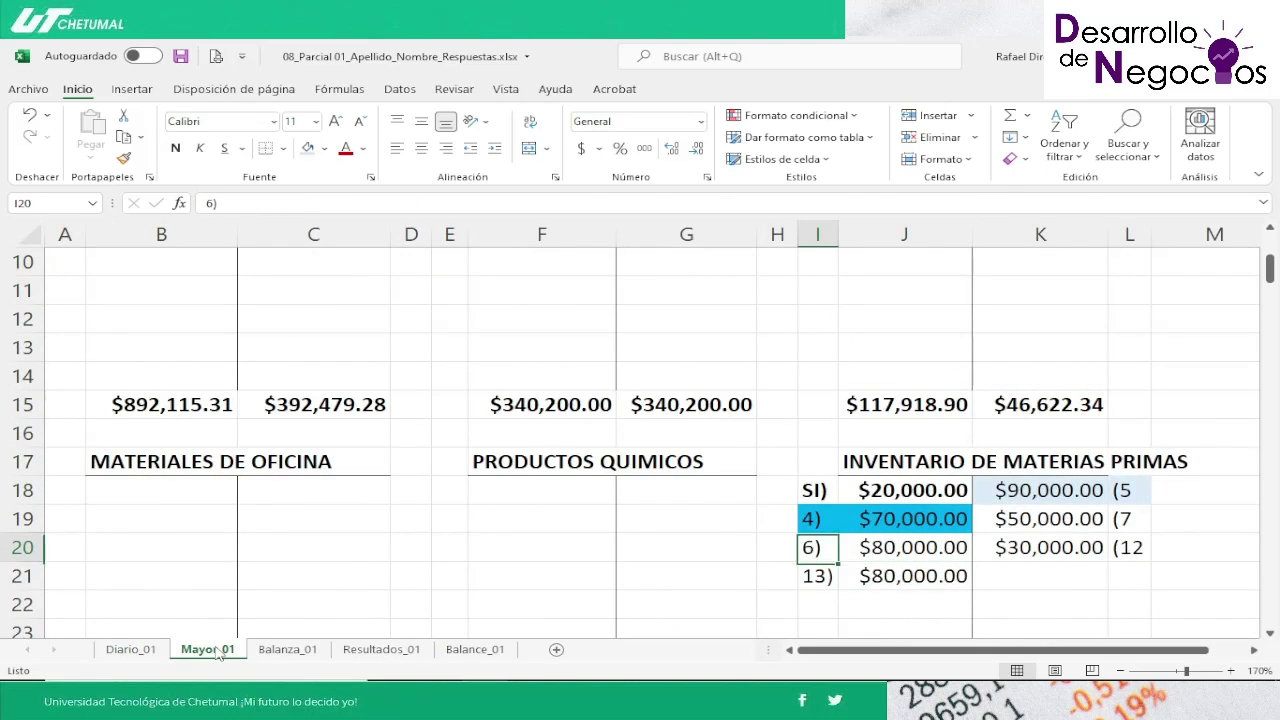
pyautogui.hotkey('shift', 'Right')
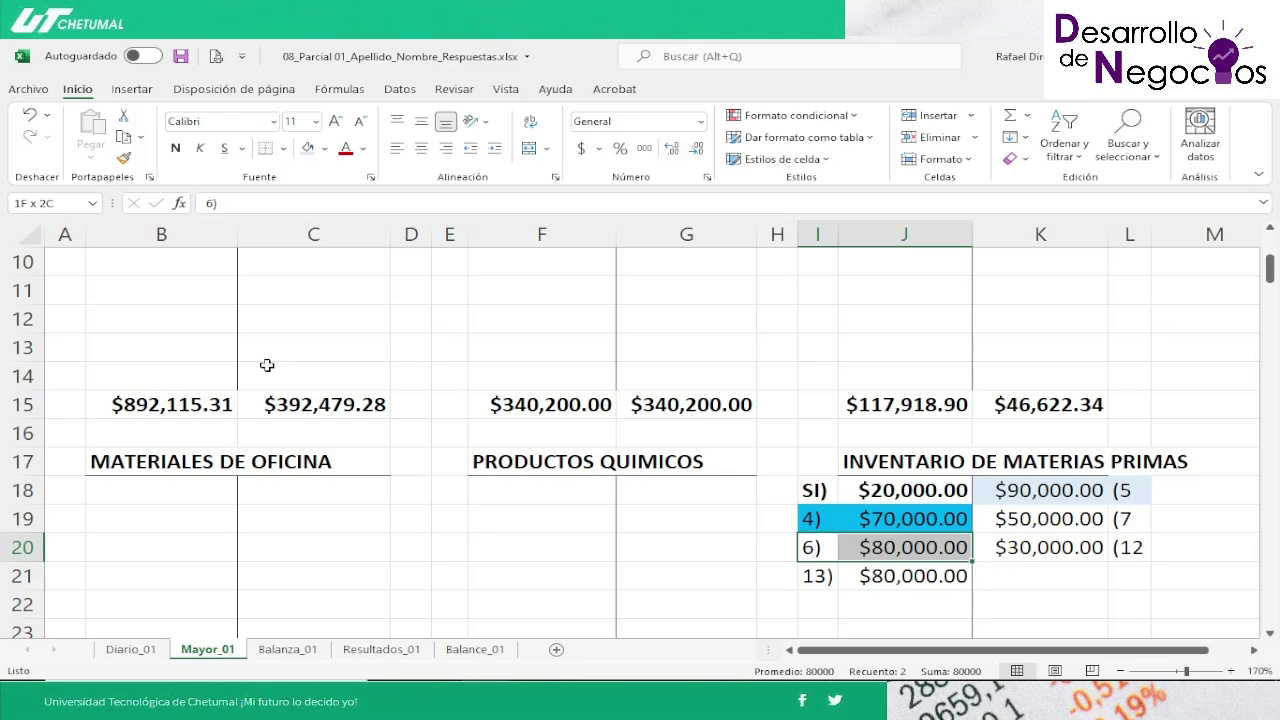
pyautogui.click(324, 148)
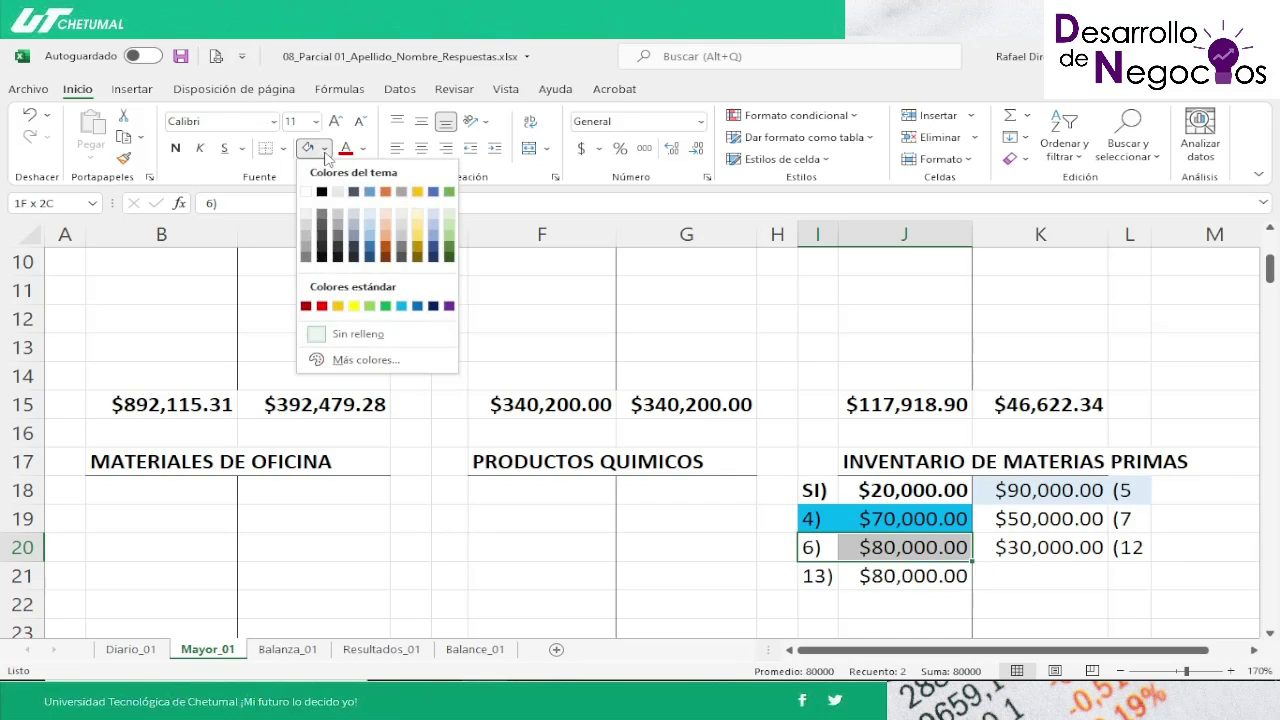
pyautogui.click(339, 222)
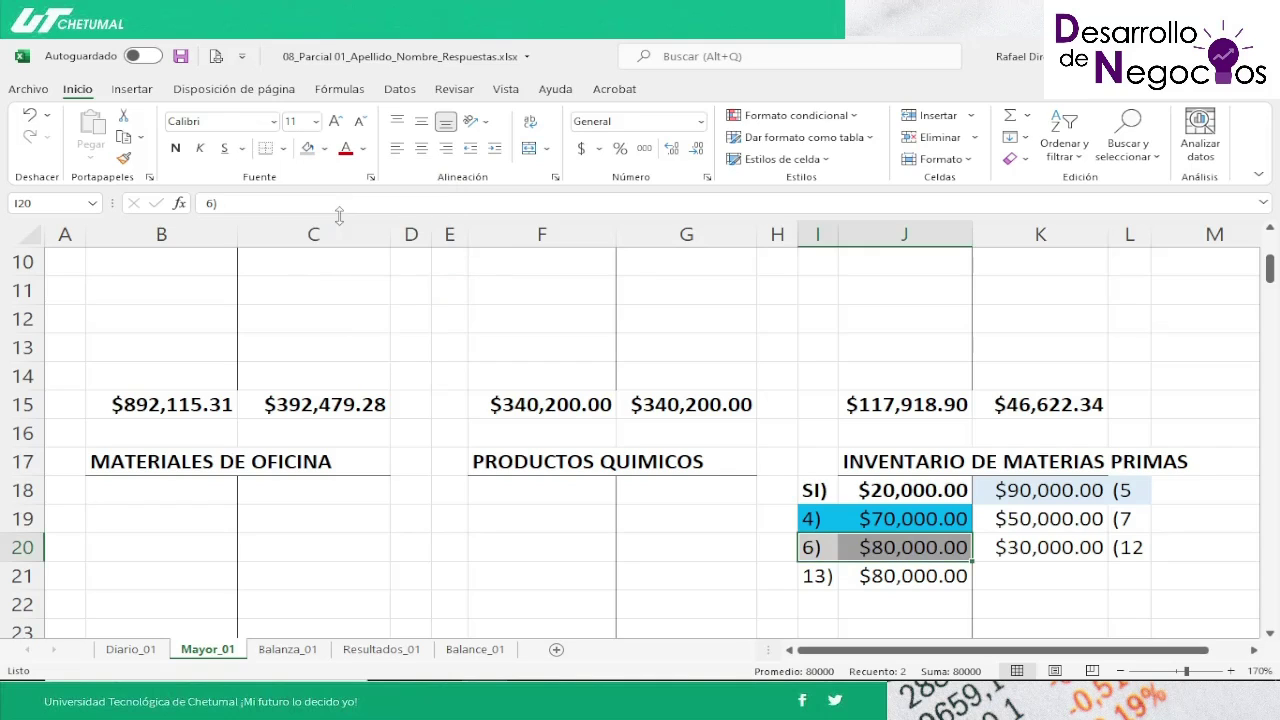
# Step: Check the journal reference of the movement 6 debit in J20 of INVENTARIO DE MATERIAS PRIMAS
pyautogui.press('Down')
pyautogui.press('Up')
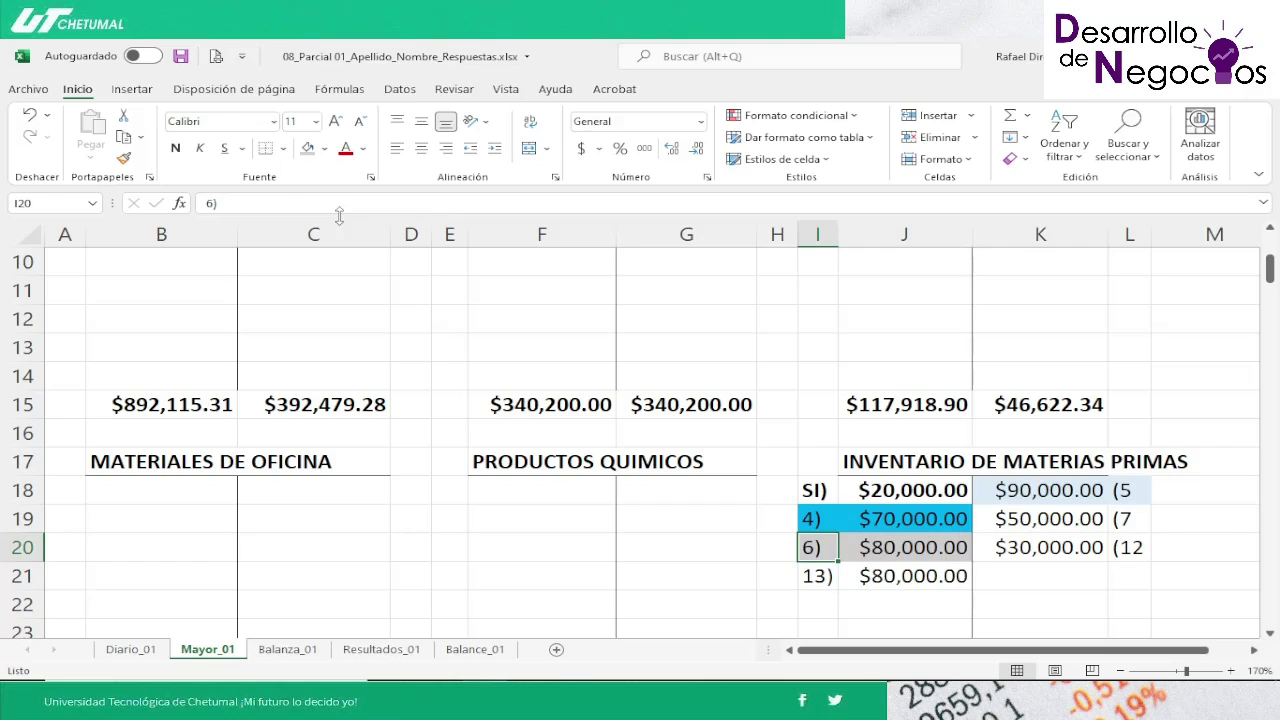
pyautogui.press('Right')
pyautogui.press('Left')
pyautogui.press('Right')
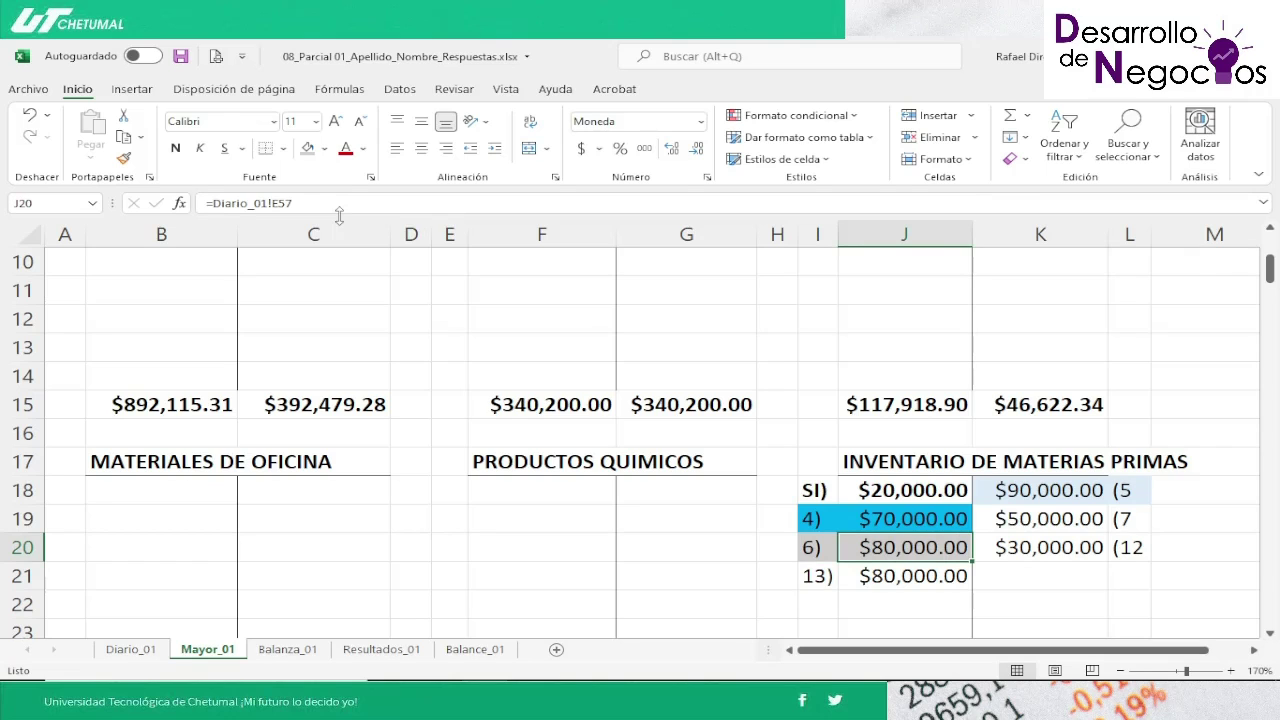
# Step: Fill the movement 6 debit line of IVA POR ACREDITAR, I6:J6, with light grey
pyautogui.press('Up')
pyautogui.press('Up')
pyautogui.press('Up')
pyautogui.press('Up')
pyautogui.press('Up')
pyautogui.press('Up')
pyautogui.press('Up')
pyautogui.press('Up')
pyautogui.press('Up')
pyautogui.press('Up')
pyautogui.press('Up')
pyautogui.press('Up')
pyautogui.press('Up')
pyautogui.press('Up')
pyautogui.press('Up')
pyautogui.press('Up')
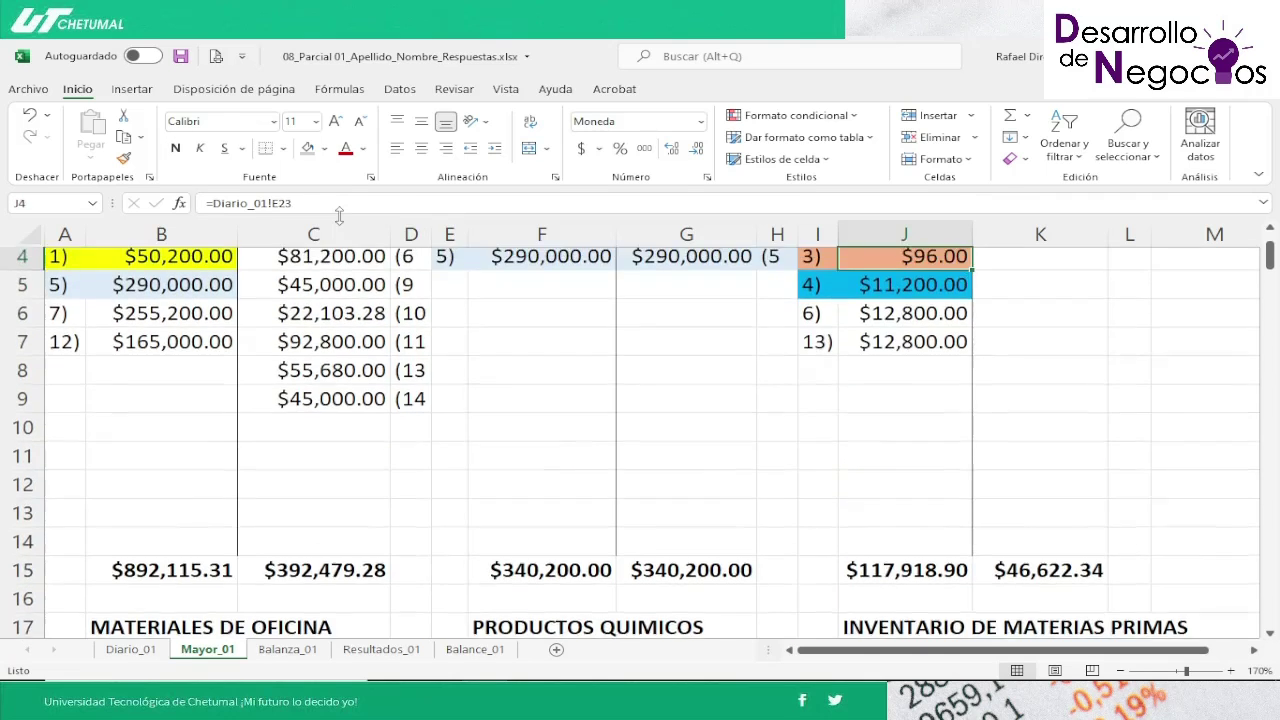
pyautogui.press('Up')
pyautogui.press('Down')
pyautogui.press('Down')
pyautogui.press('Down')
pyautogui.press('Left')
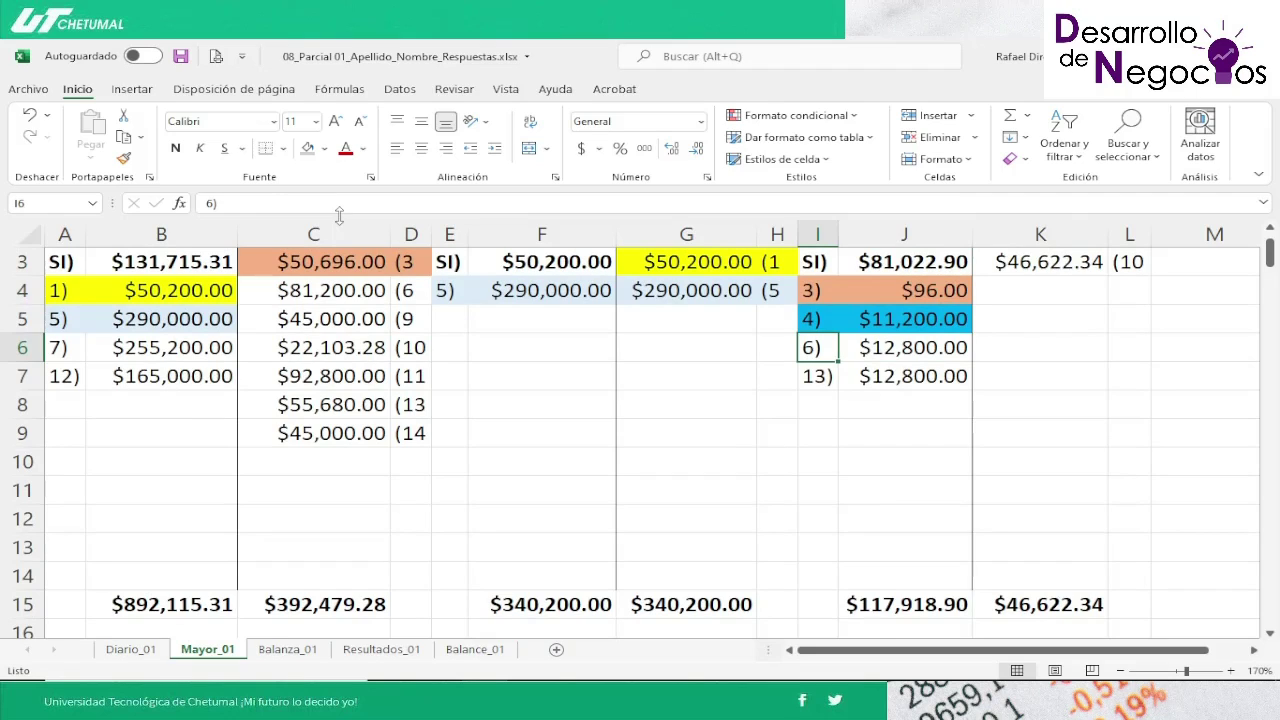
pyautogui.hotkey('shift', 'Right')
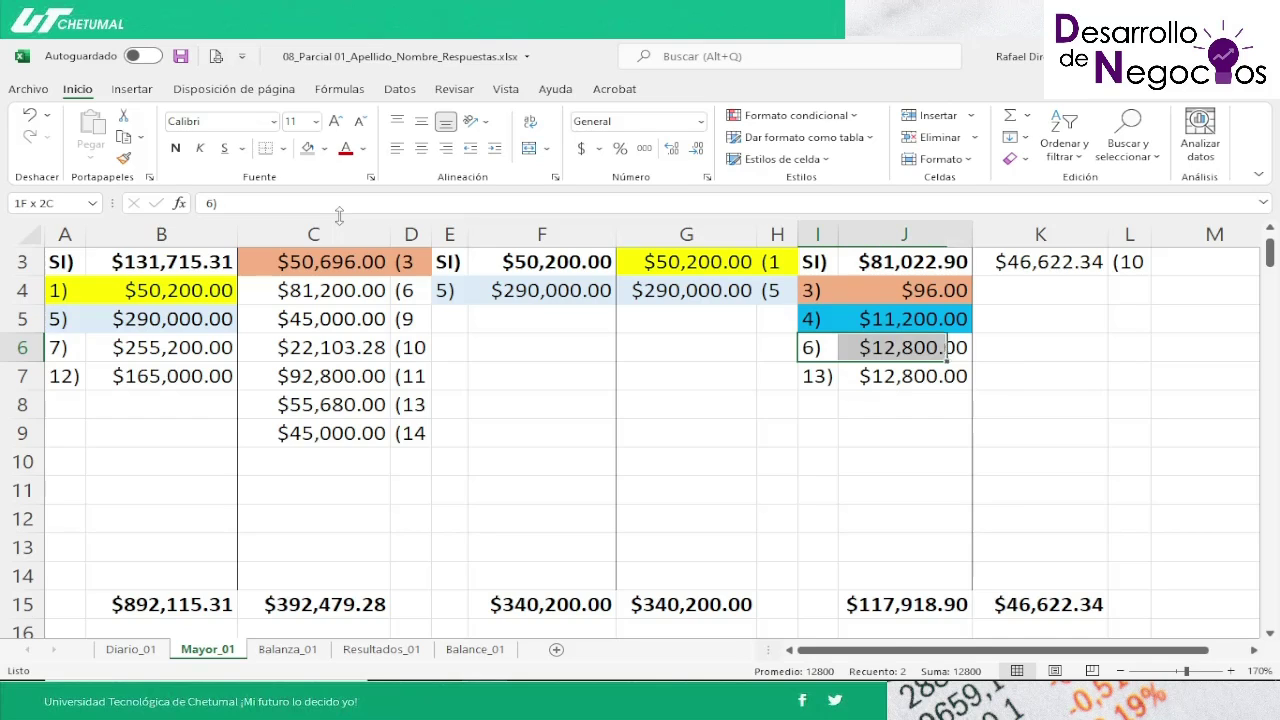
pyautogui.click(308, 148)
pyautogui.press('Down')
pyautogui.press('Up')
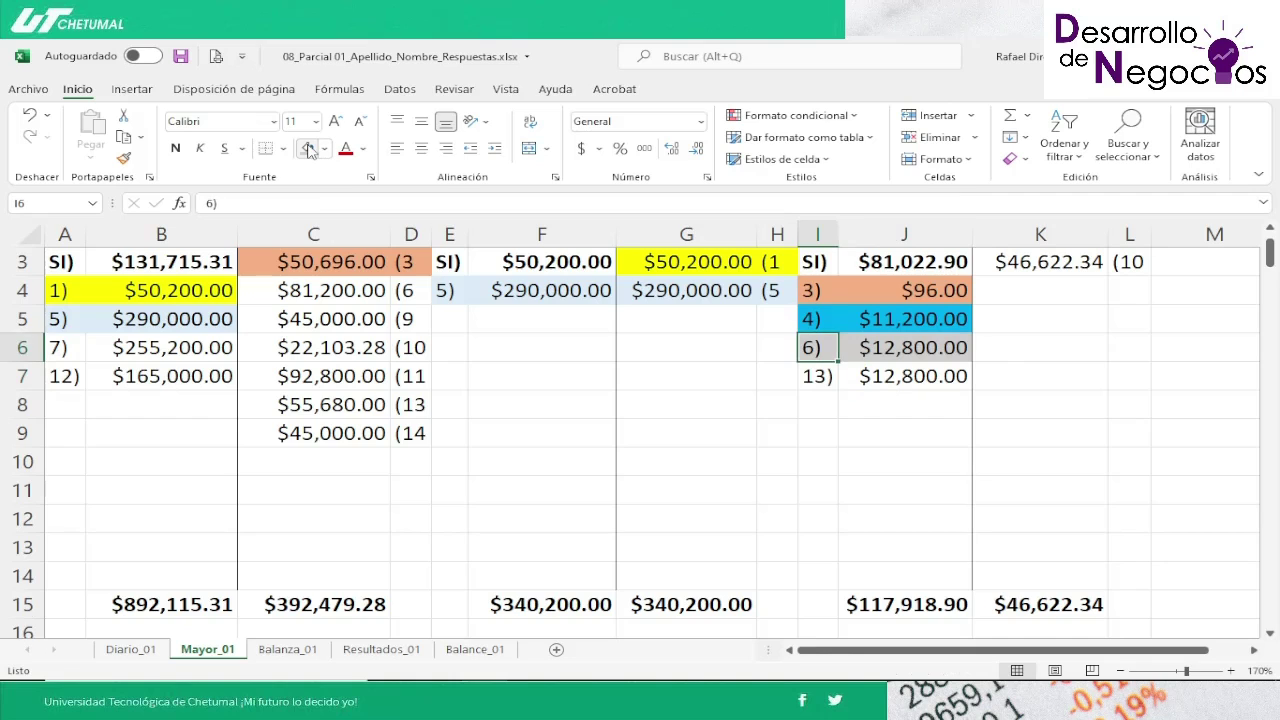
# Step: Review the IVA POR ACREDITAR account from its heading in row 2 to the shaded movement 6 line in row 6
pyautogui.press('Up')
pyautogui.press('Up')
pyautogui.press('Up')
pyautogui.press('Up')
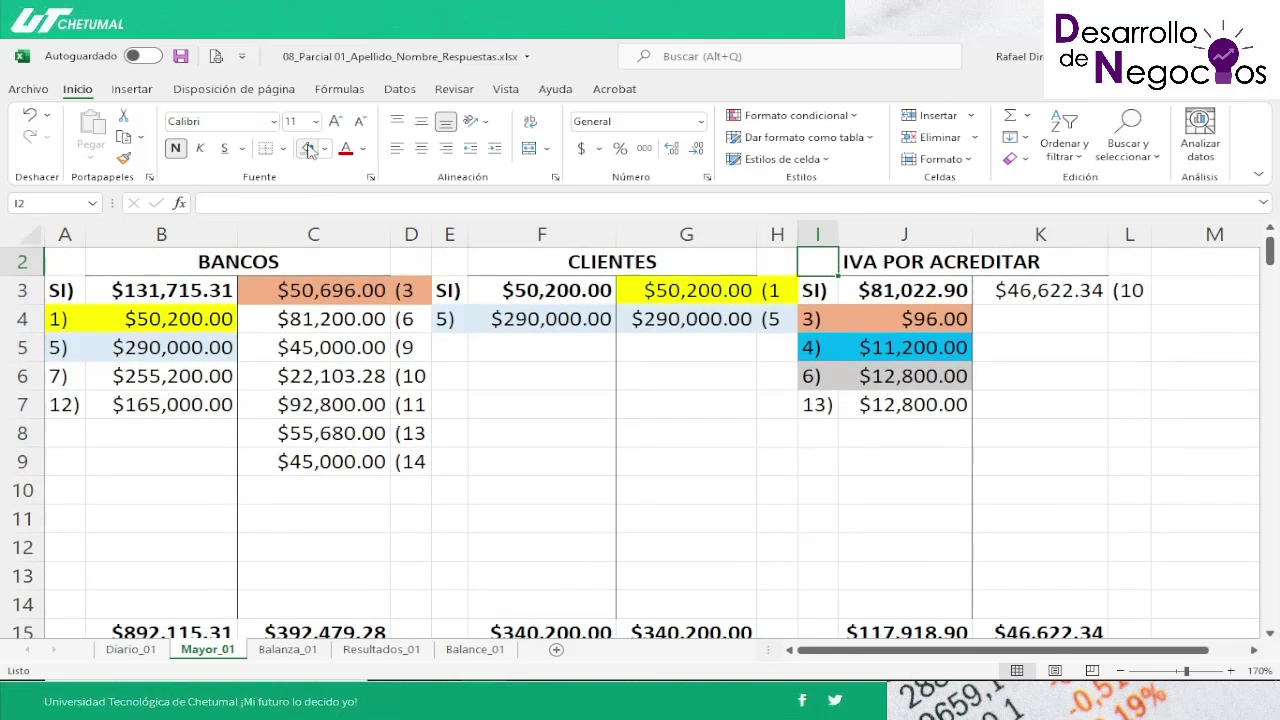
pyautogui.press('Down')
pyautogui.press('Down')
pyautogui.press('Down')
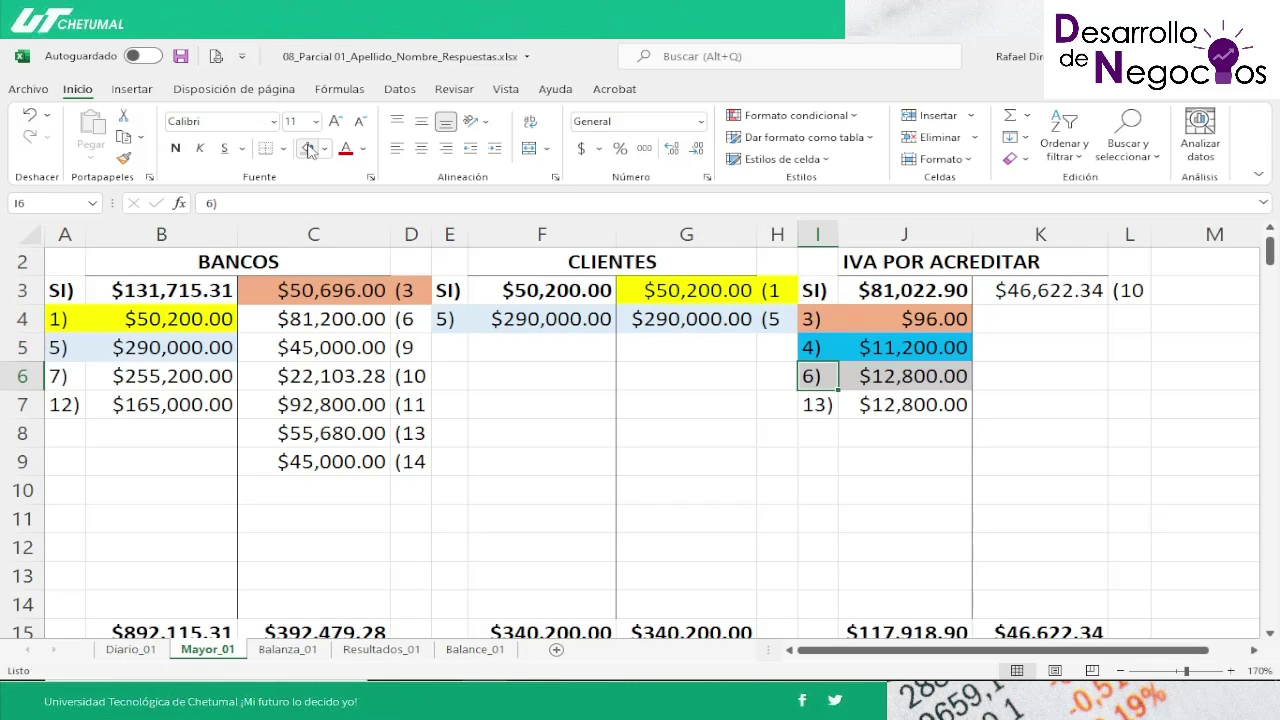
pyautogui.press('Right')
pyautogui.press('Right')
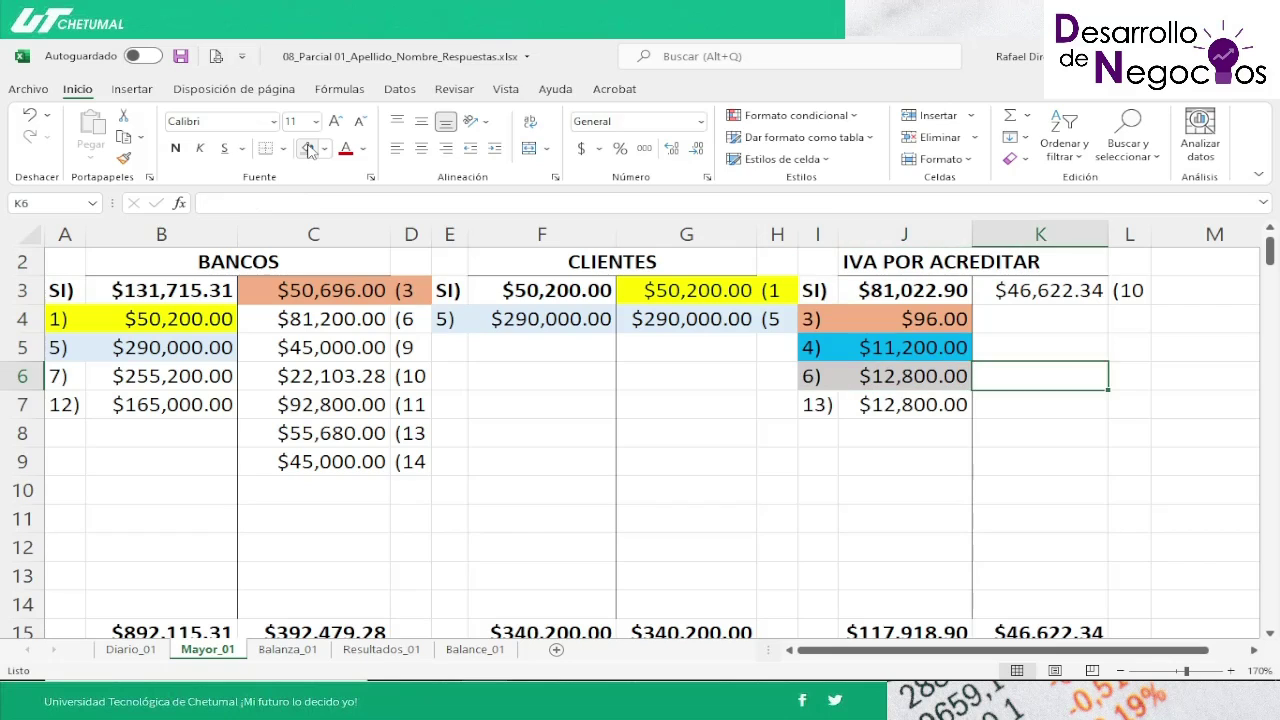
# Step: Fill the movement 6 credit line of PROVEEDORES, K43:L43, with light grey
pyautogui.press('Down')
pyautogui.press('Down')
pyautogui.press('Down')
pyautogui.press('Down')
pyautogui.press('Down')
pyautogui.press('Down')
pyautogui.press('Down')
pyautogui.press('Down')
pyautogui.press('Down')
pyautogui.press('Down')
pyautogui.press('Down')
pyautogui.press('Down')
pyautogui.press('Down')
pyautogui.press('Down')
pyautogui.press('Down')
pyautogui.press('Down')
pyautogui.press('Down')
pyautogui.press('Down')
pyautogui.press('Down')
pyautogui.press('Down')
pyautogui.press('Down')
pyautogui.press('Down')
pyautogui.press('Down')
pyautogui.press('Down')
pyautogui.press('Down')
pyautogui.press('Down')
pyautogui.press('Down')
pyautogui.press('Down')
pyautogui.press('Down')
pyautogui.press('Down')
pyautogui.press('Down')
pyautogui.press('Down')
pyautogui.press('Down')
pyautogui.press('Down')
pyautogui.press('Down')
pyautogui.press('Down')
pyautogui.press('Down')
pyautogui.press('Down')
pyautogui.press('Down')
pyautogui.press('Down')
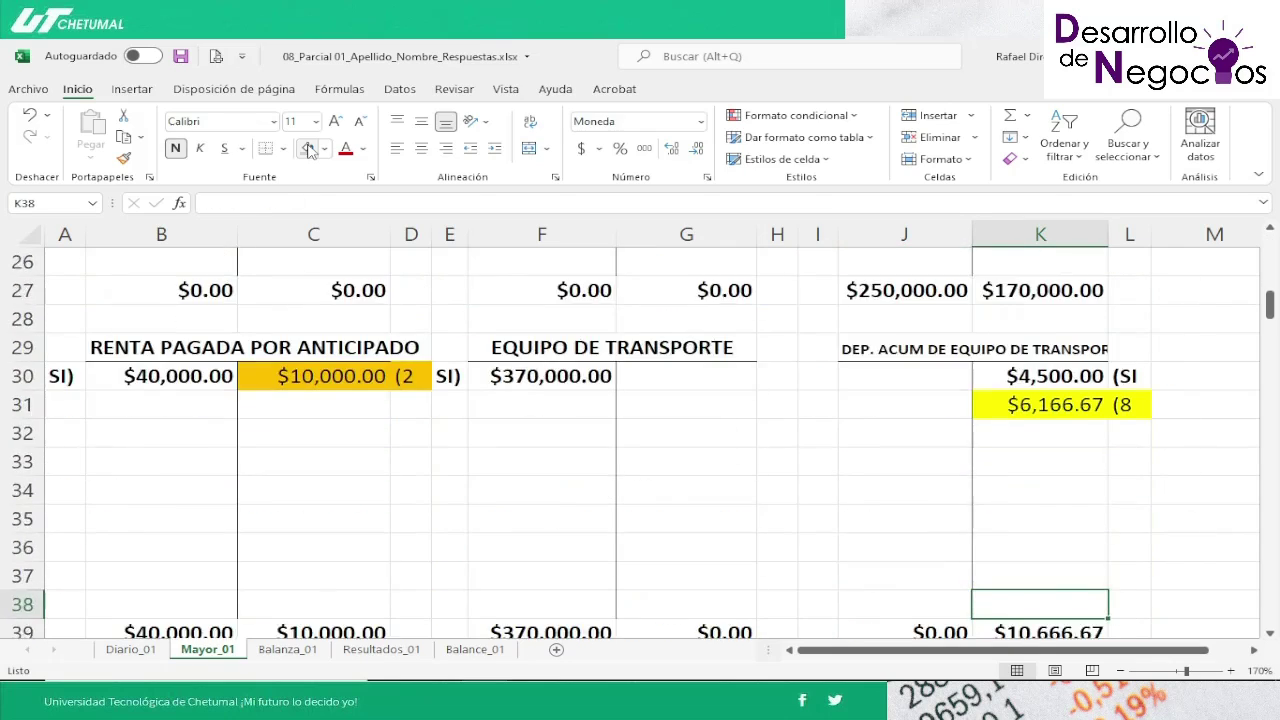
pyautogui.press('Up')
pyautogui.press('Up')
pyautogui.press('Up')
pyautogui.press('Up')
pyautogui.press('Up')
pyautogui.press('Up')
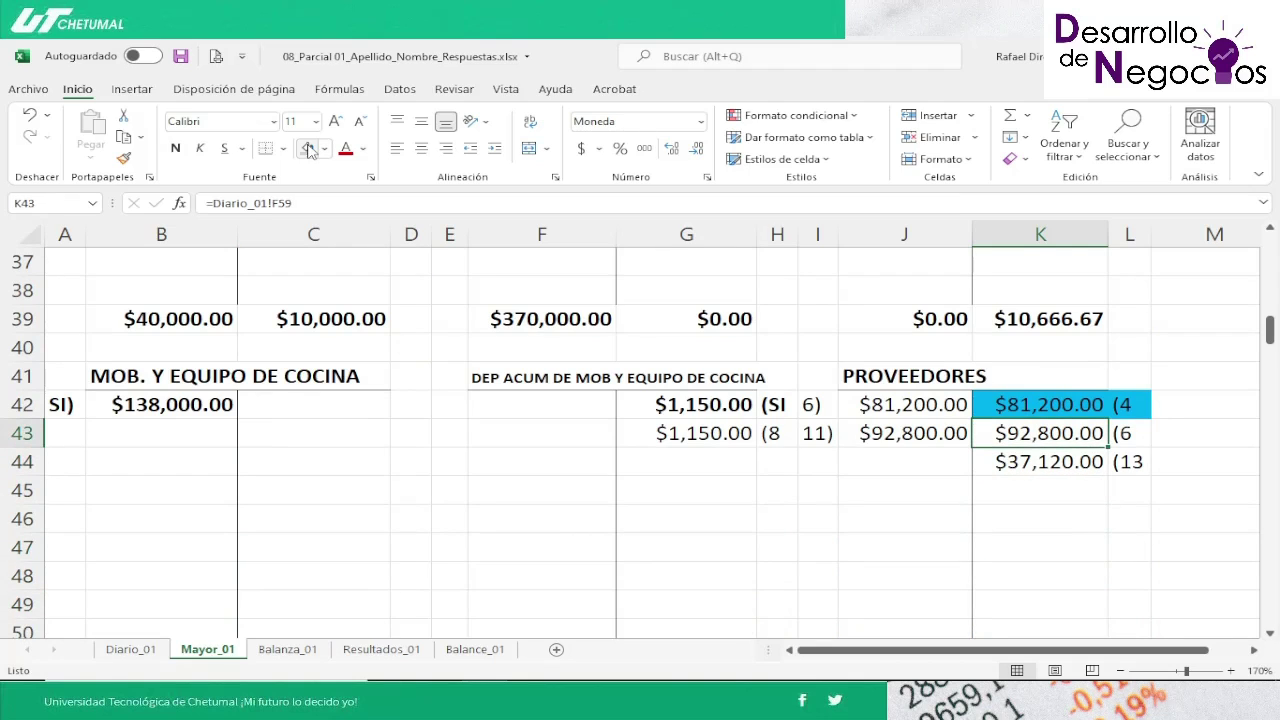
pyautogui.hotkey('shift', 'Right')
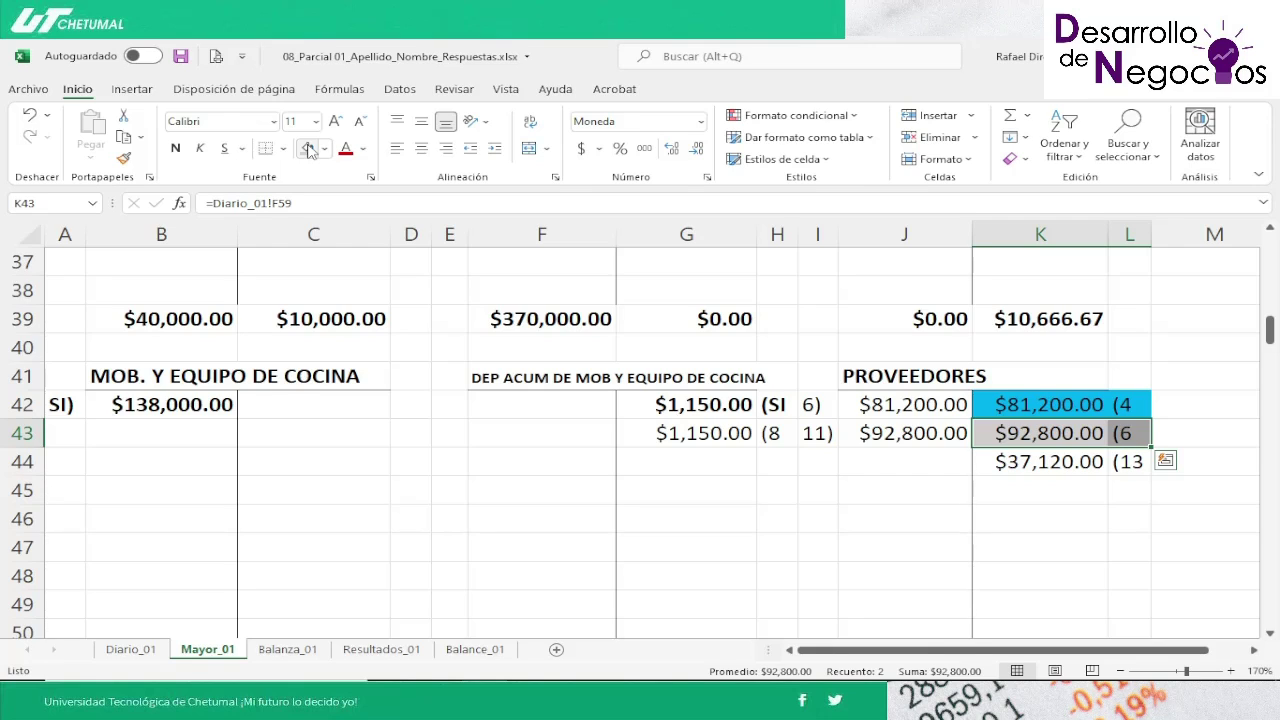
pyautogui.click(309, 148)
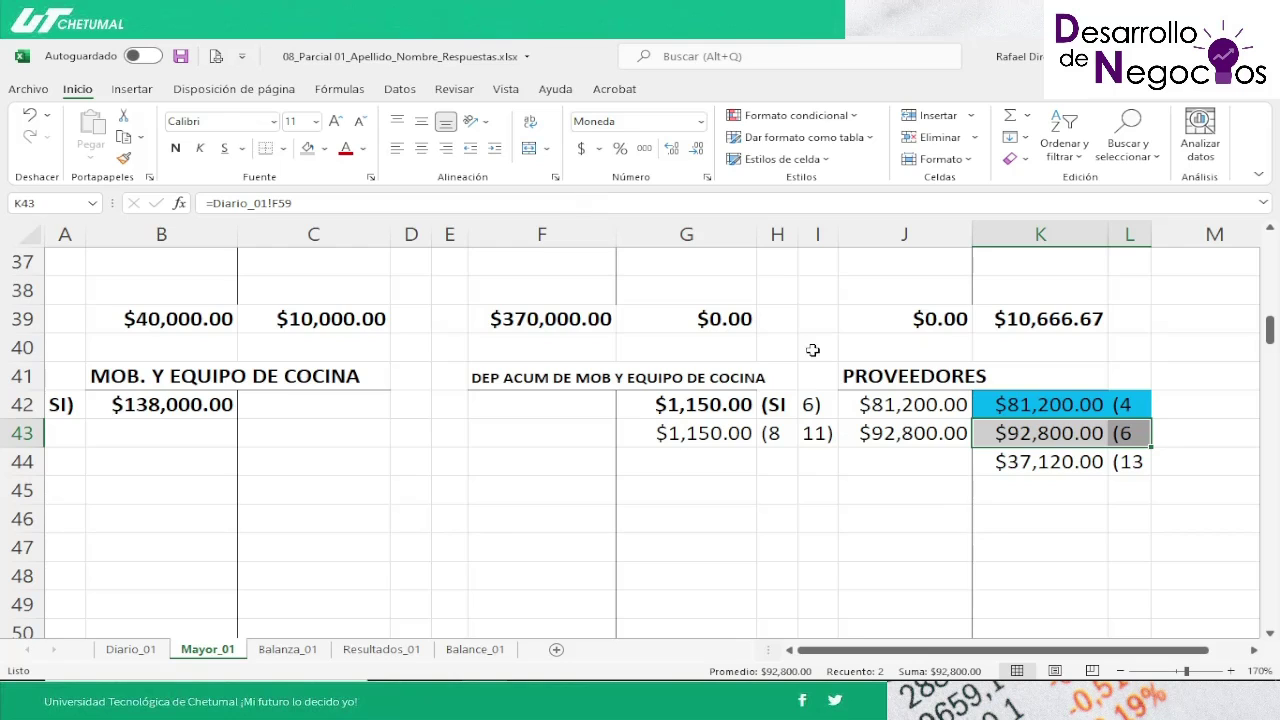
# Step: Remove the fill from K43:L43 and shade the movement 6 debit line of PROVEEDORES, I42:J42, light grey
pyautogui.click(324, 148)
pyautogui.click(356, 334)
pyautogui.press('Up')
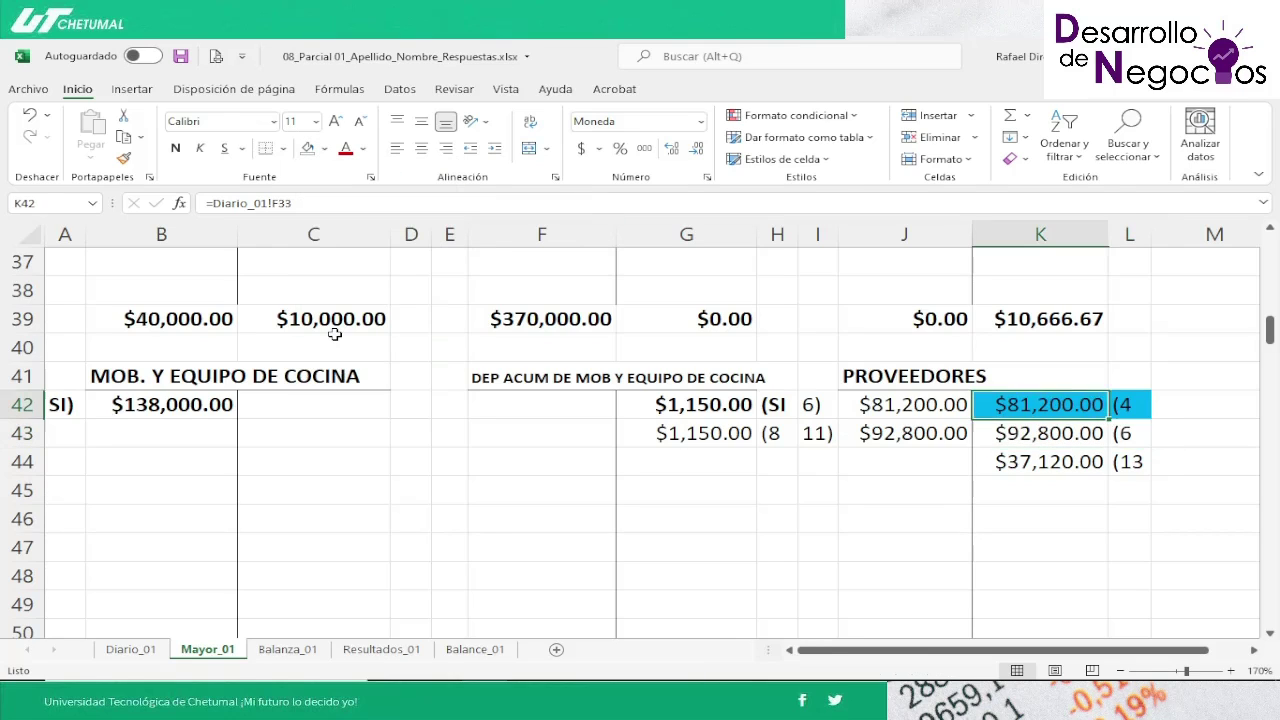
pyautogui.press('Left')
pyautogui.press('Left')
pyautogui.hotkey('shift', 'Right')
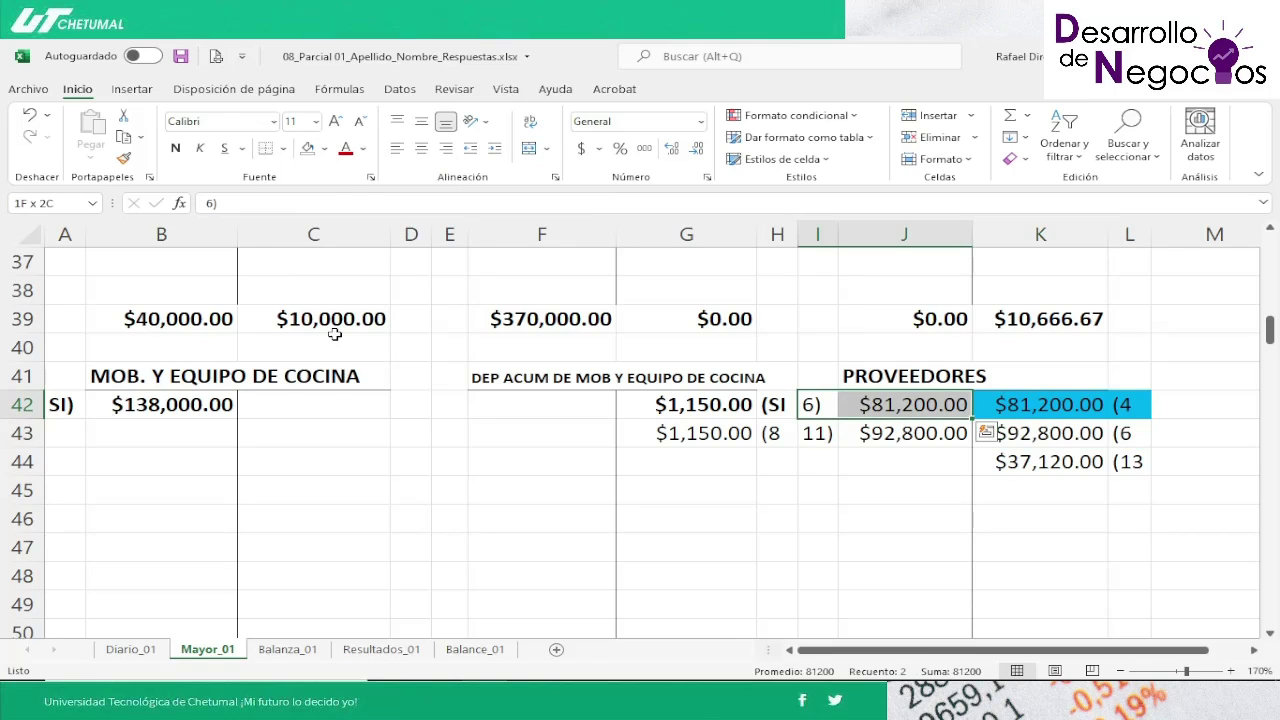
pyautogui.click(325, 150)
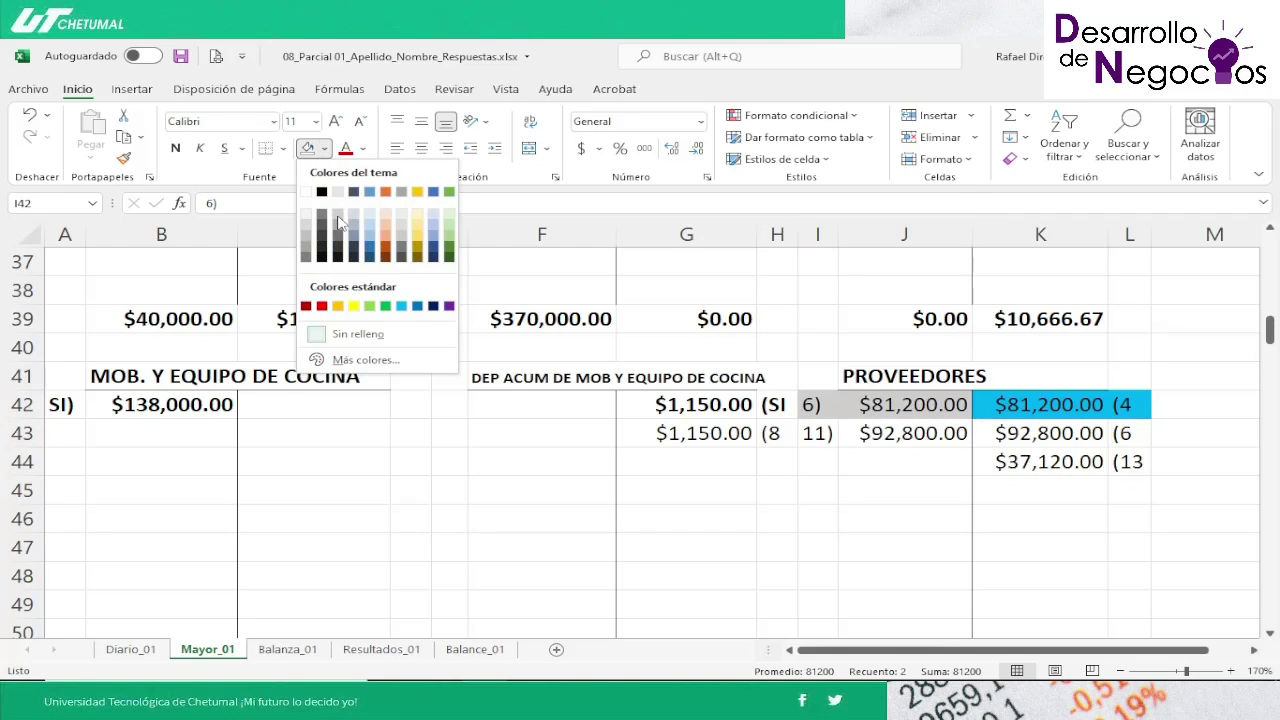
pyautogui.click(338, 222)
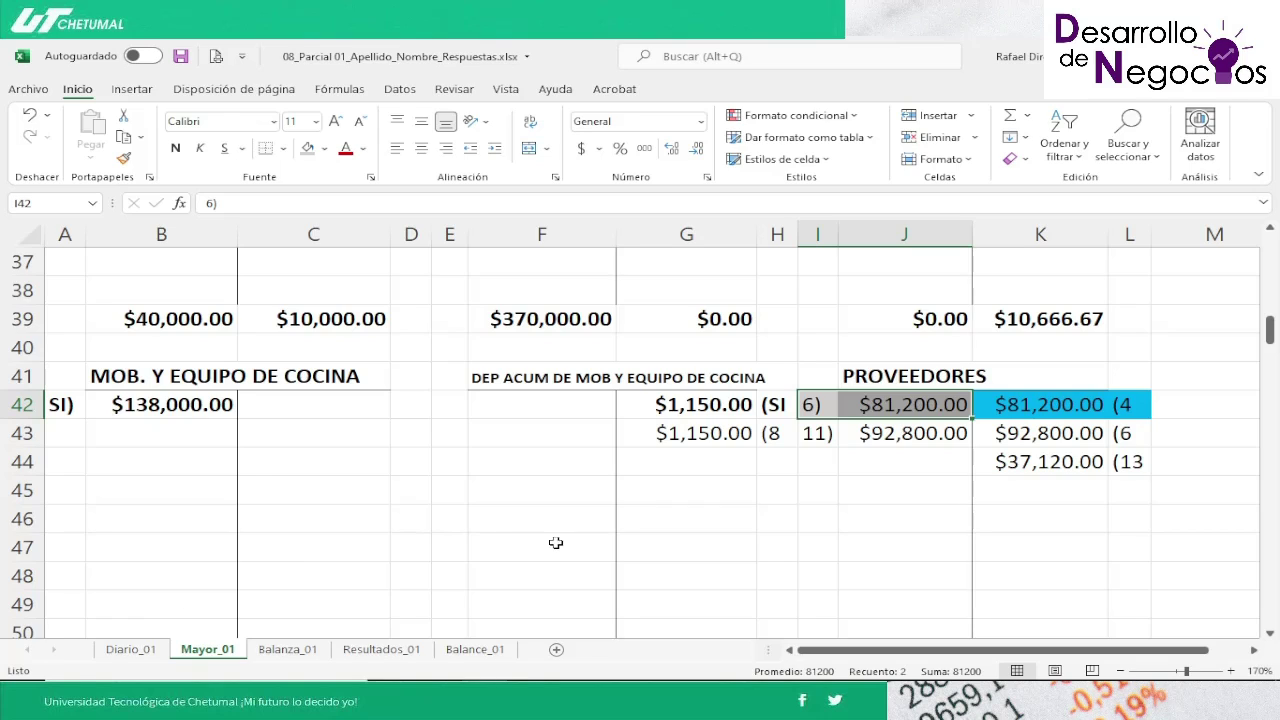
# Step: Check the movement 6 entry in the Diario_01 sheet and remove the fill from I42:J42 in Mayor_01
pyautogui.hotkey('ctrl', 'v')
pyautogui.click(146, 652)
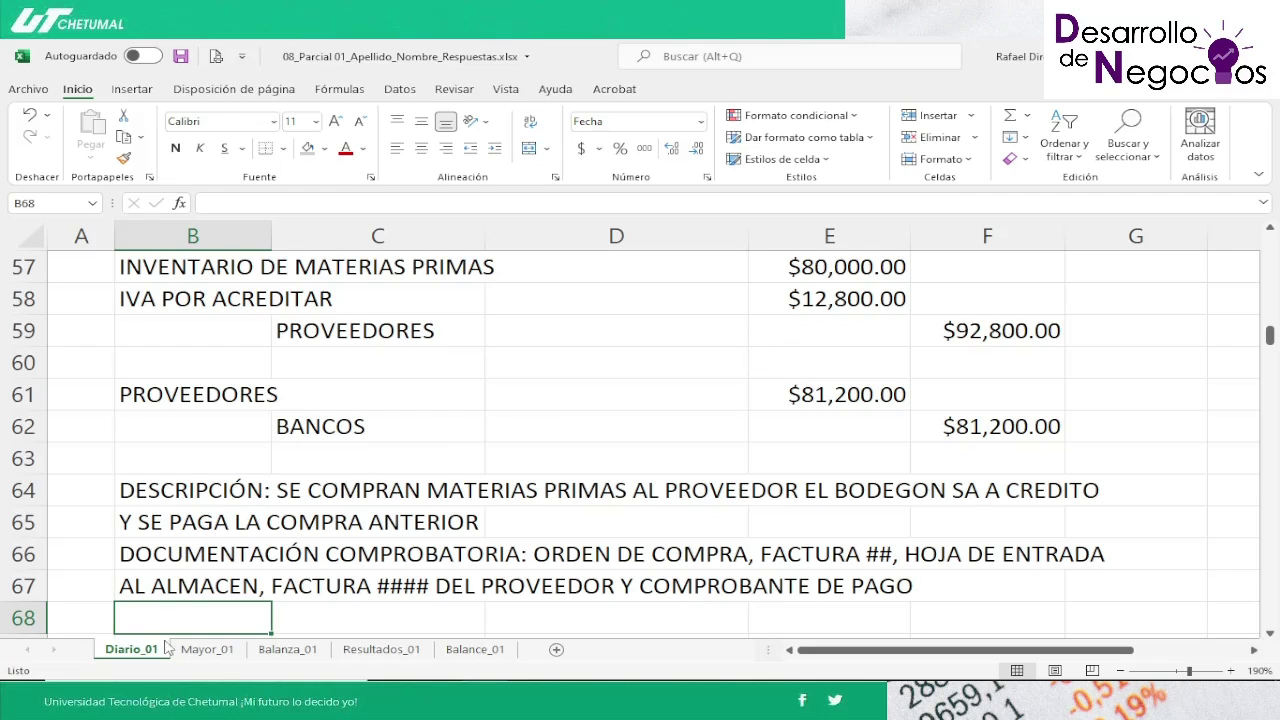
pyautogui.click(207, 649)
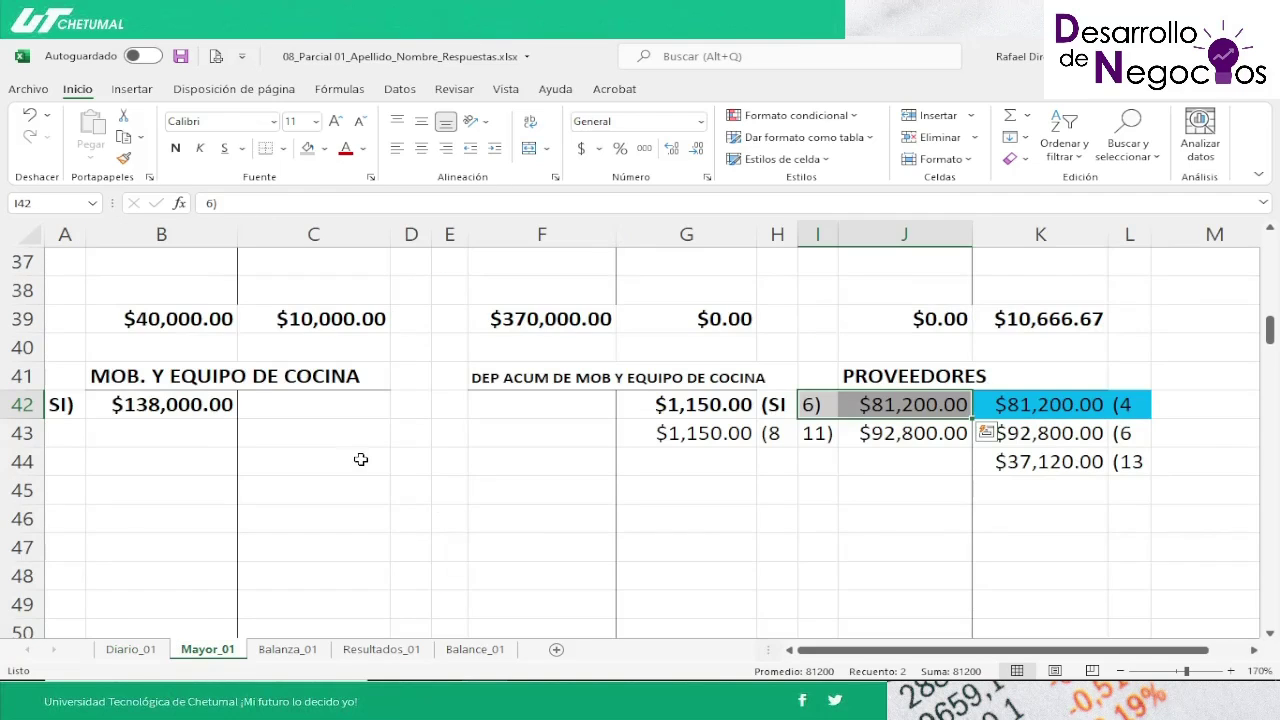
pyautogui.click(324, 149)
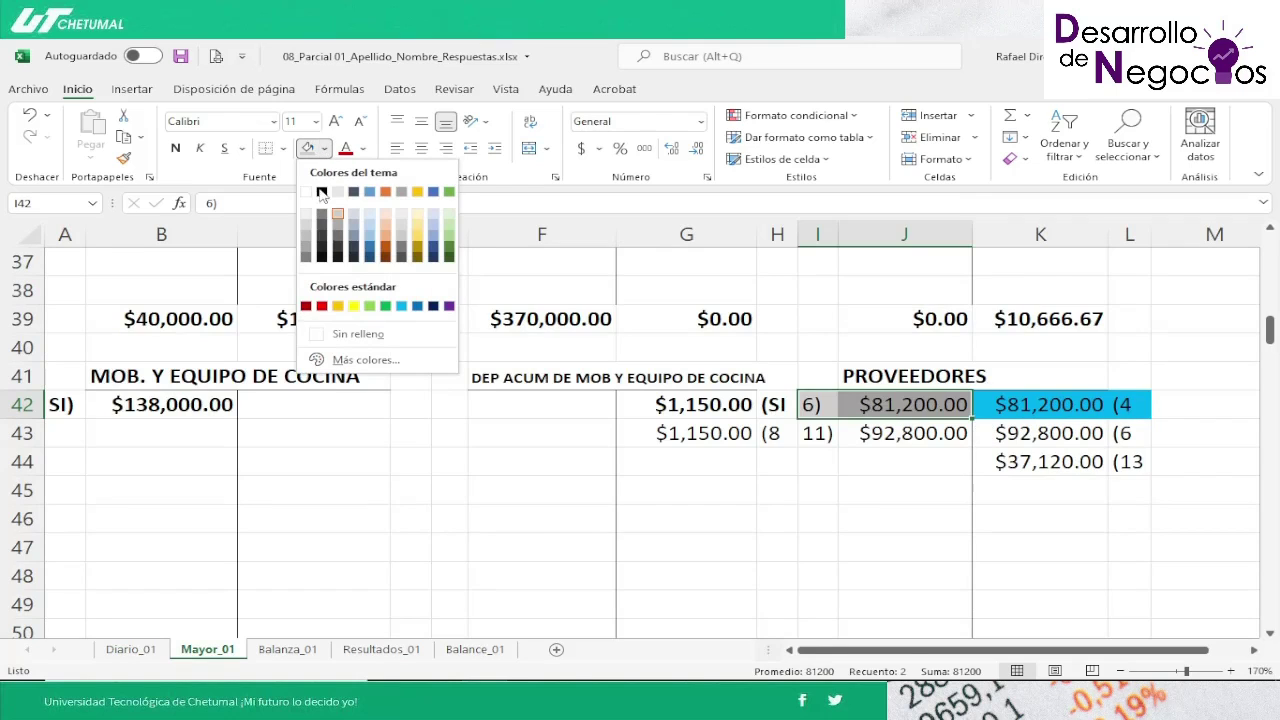
pyautogui.click(336, 334)
# Step: Shade the $92,800.00 movement 6 credit of PROVEEDORES, K43:L43, light grey again
pyautogui.press('Down')
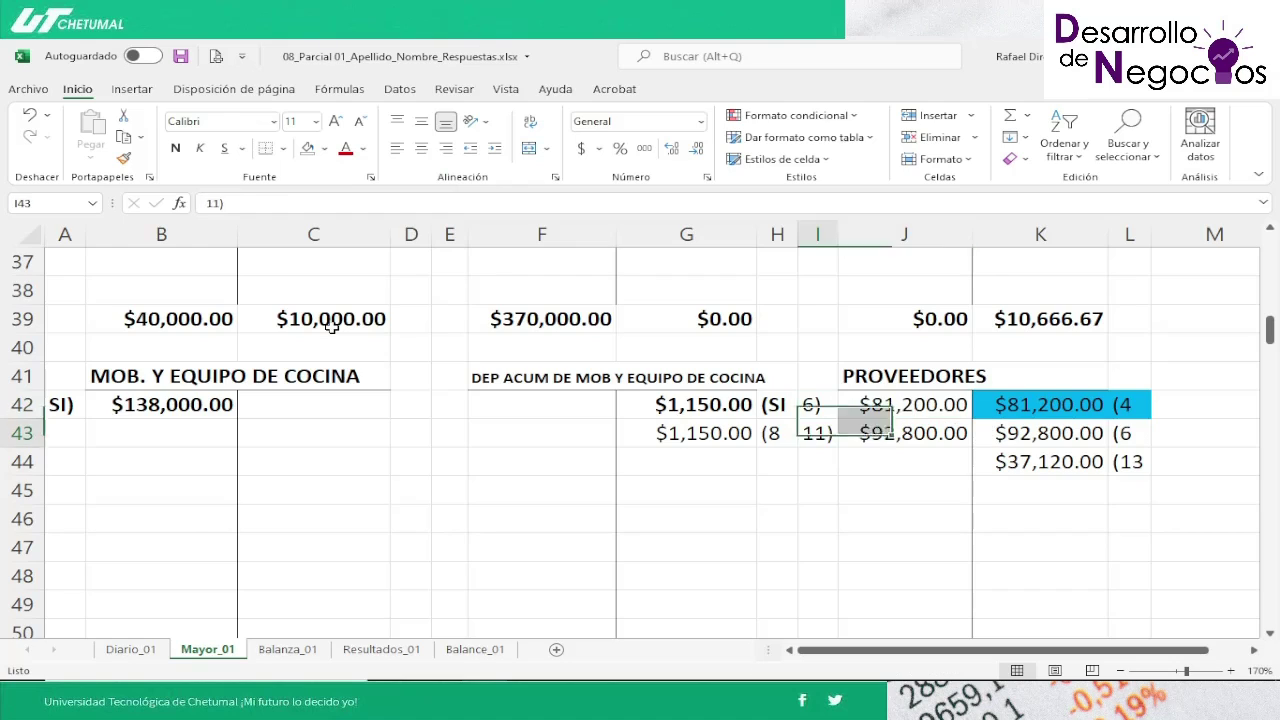
pyautogui.press('Right')
pyautogui.press('Right')
pyautogui.hotkey('shift', 'Right')
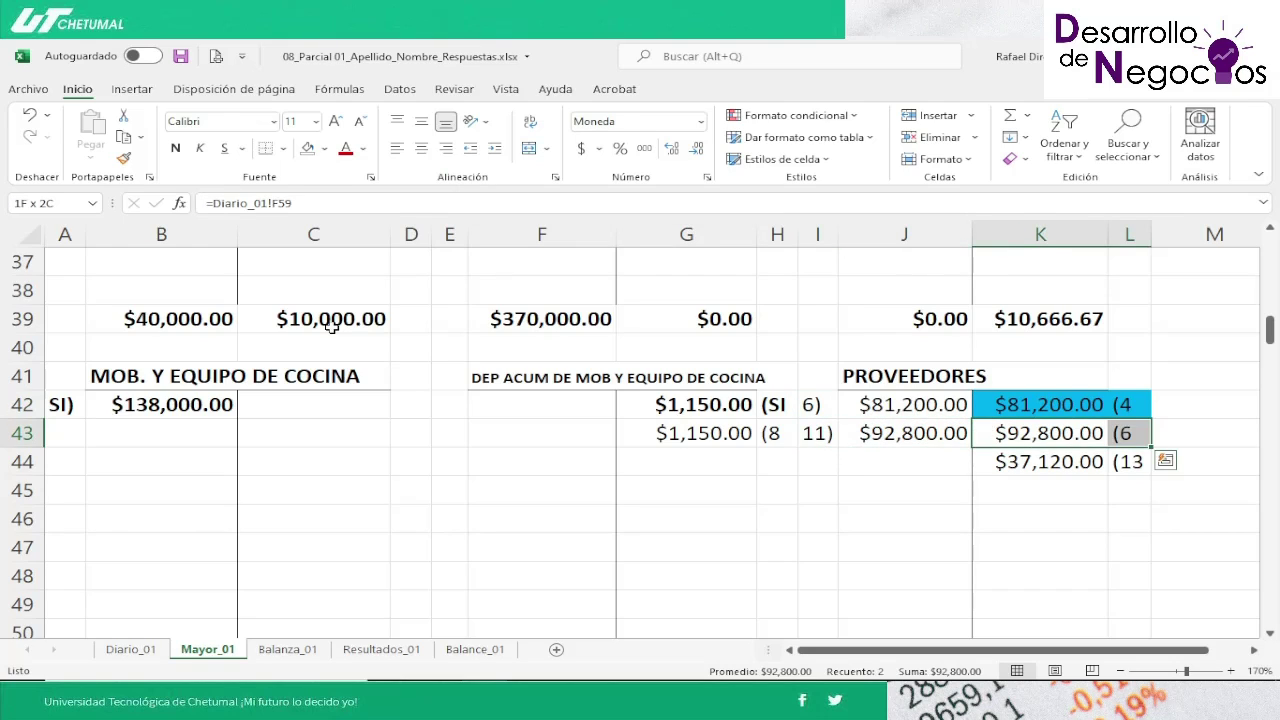
pyautogui.click(326, 150)
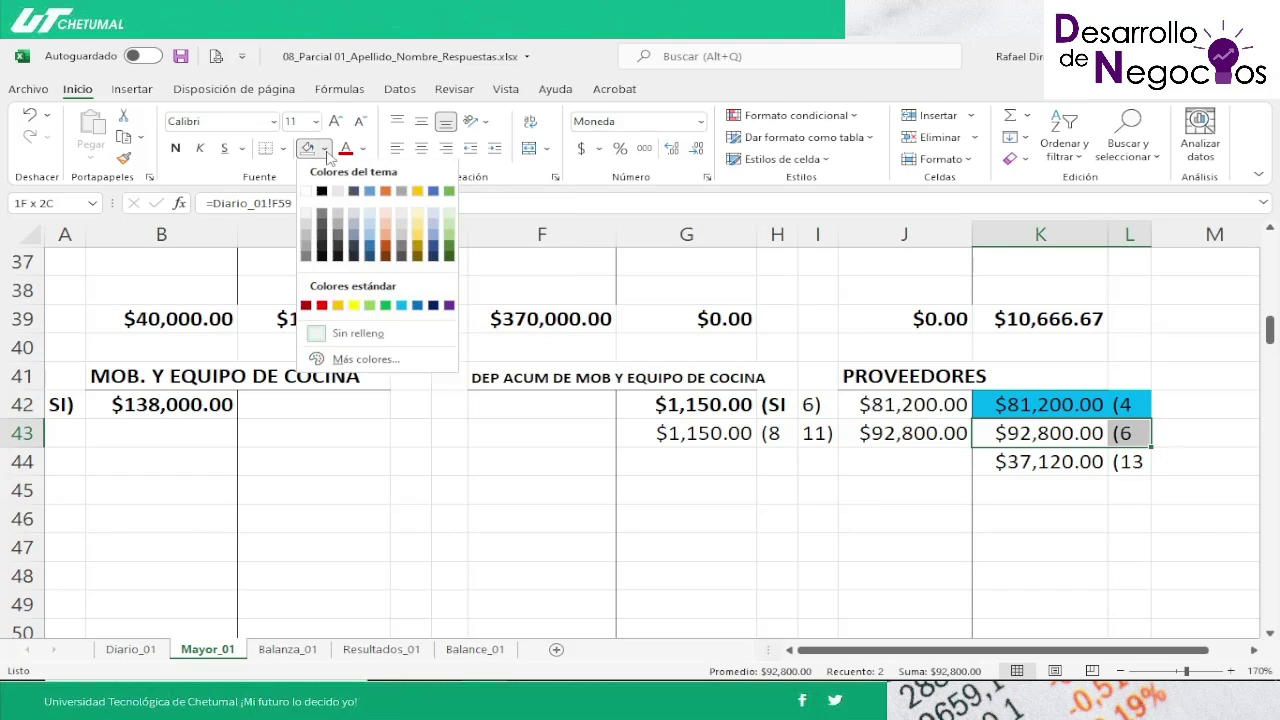
pyautogui.click(337, 221)
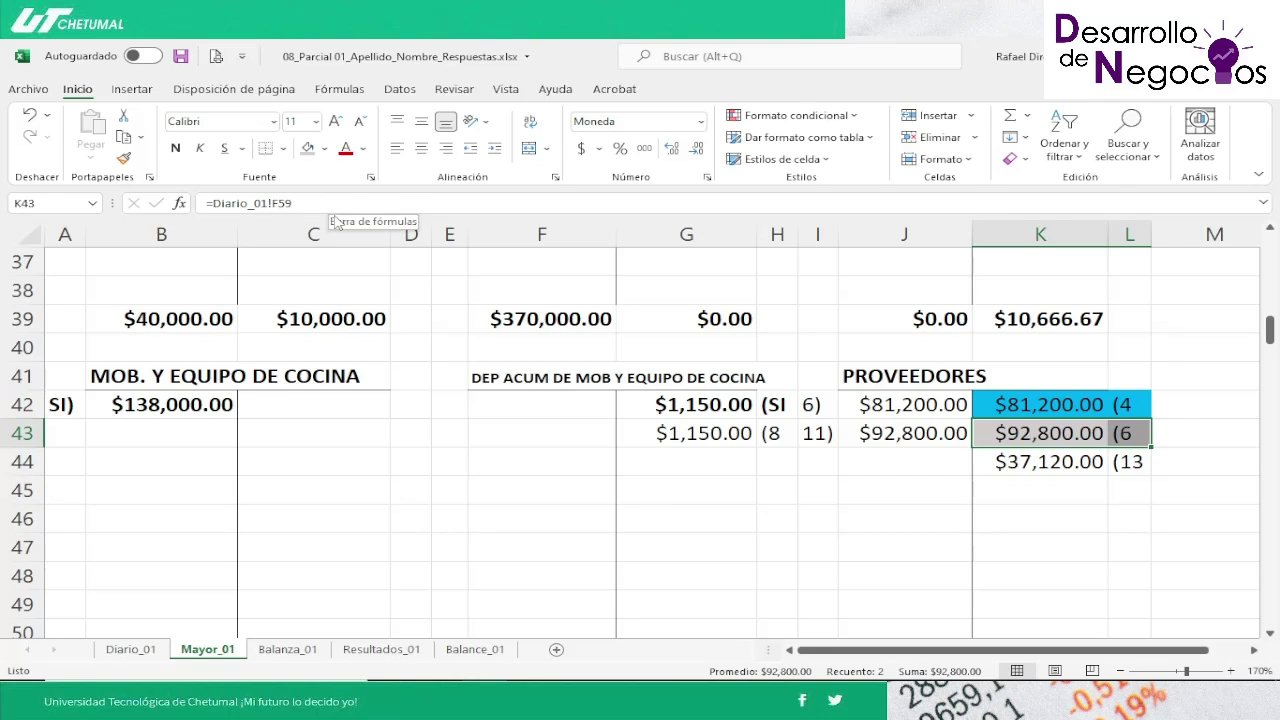
# Step: Fill the $81,200.00 movement 6 debit line of PROVEEDORES, I42:J42, with light grey
pyautogui.hotkey('shift', 'Left')
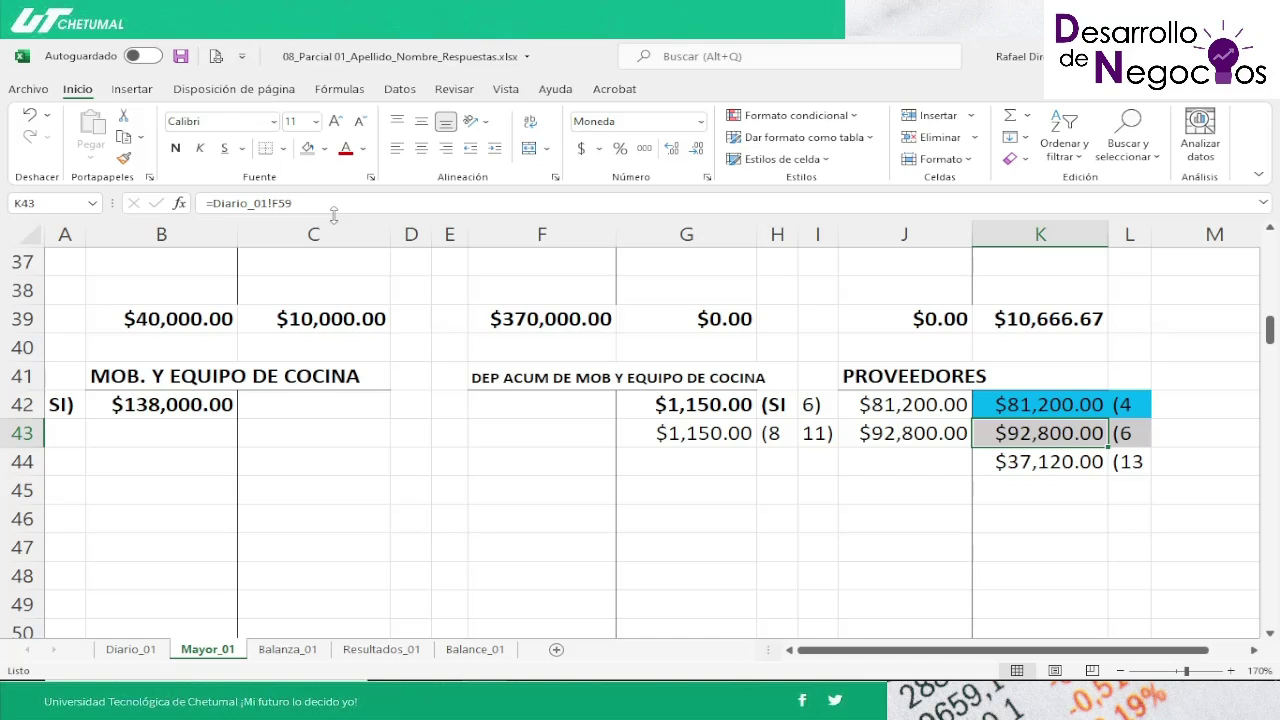
pyautogui.press('Up')
pyautogui.press('Left')
pyautogui.press('Left')
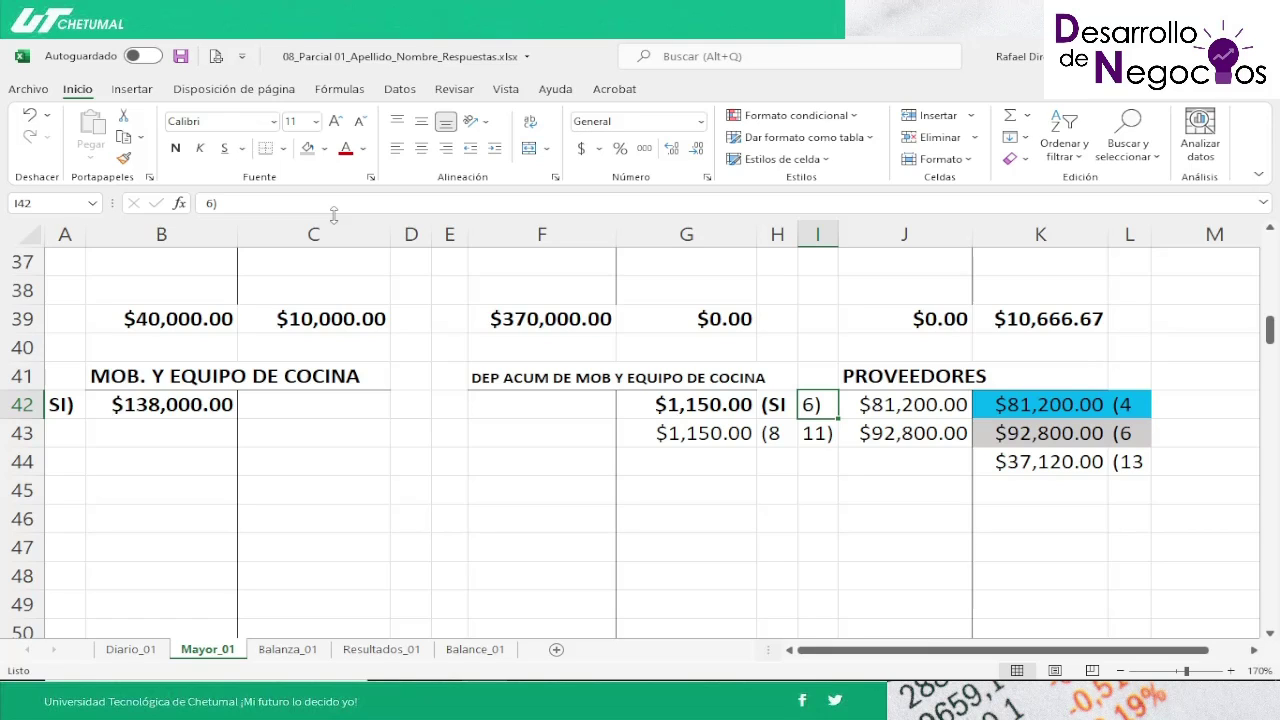
pyautogui.press('Right')
pyautogui.press('Right')
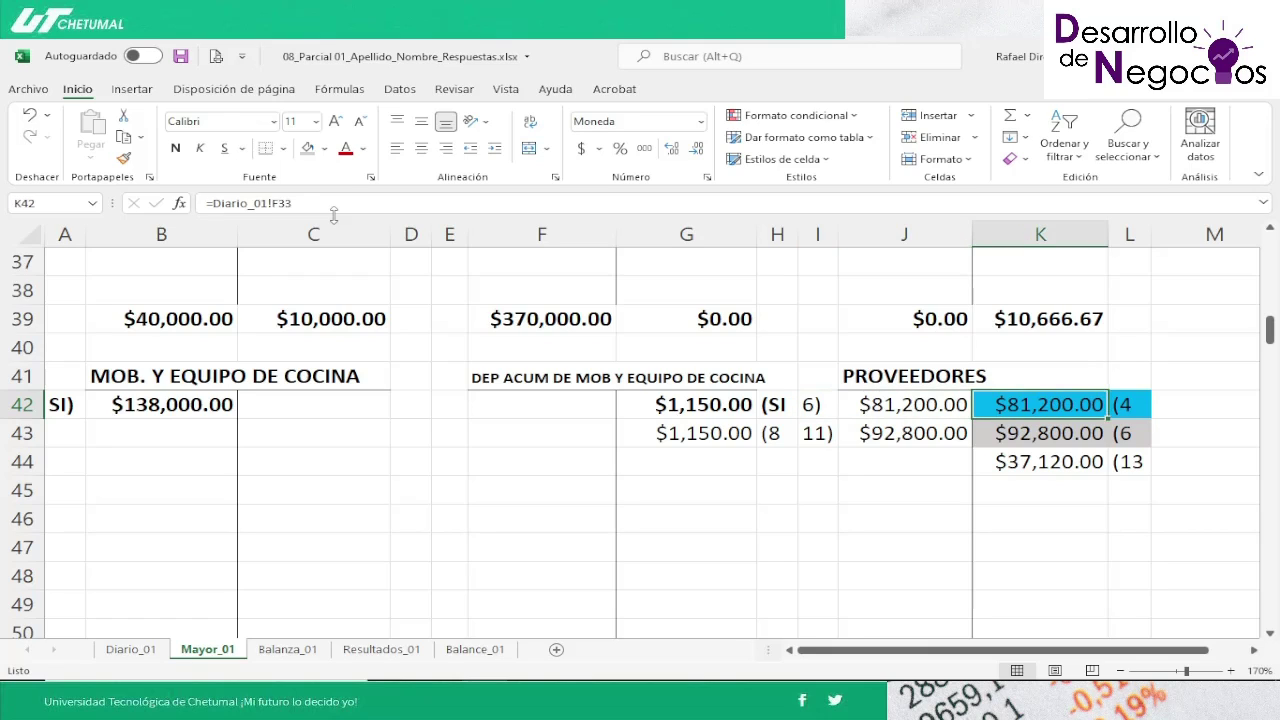
pyautogui.press('Left')
pyautogui.press('Left')
pyautogui.hotkey('shift', 'Right')
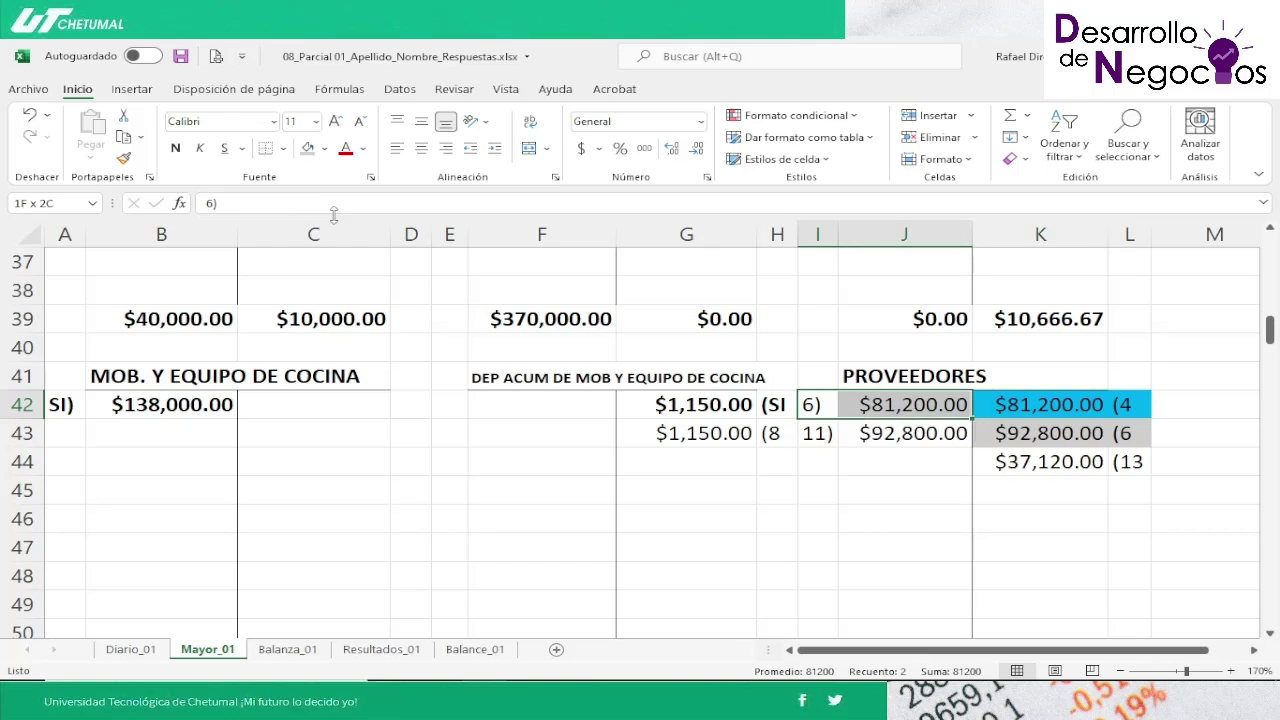
pyautogui.click(309, 149)
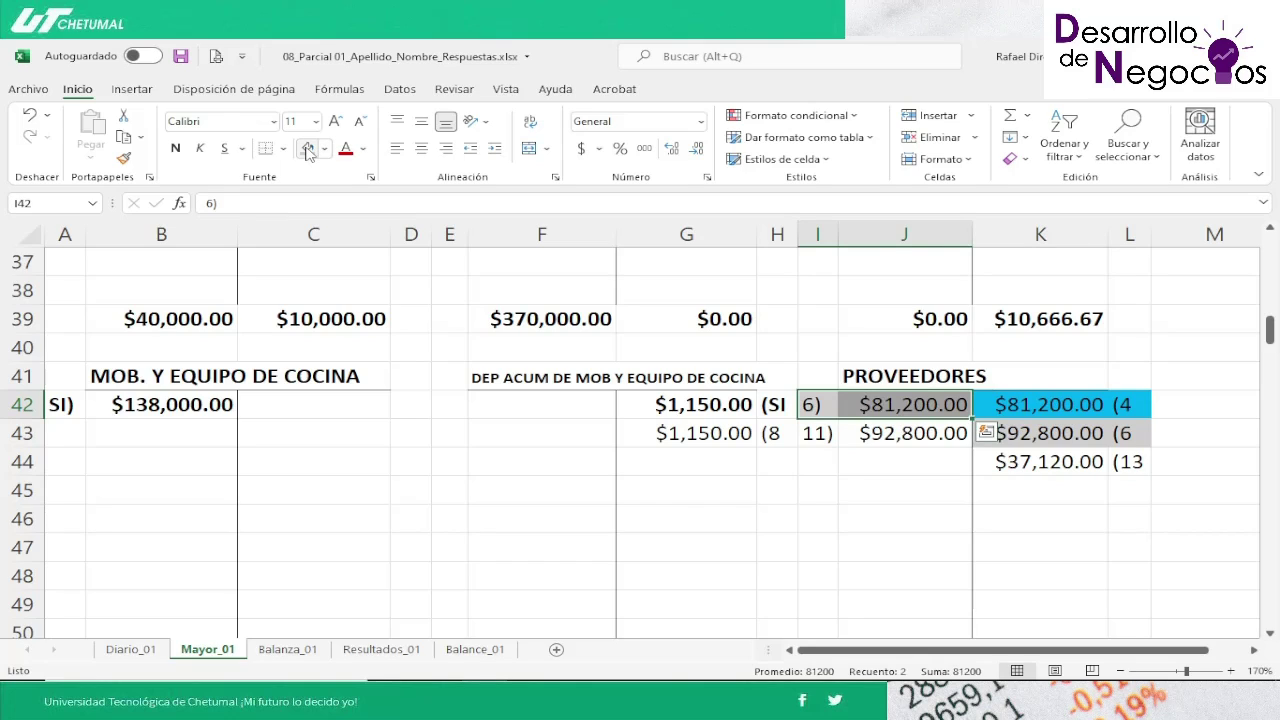
# Step: Fill the movement 6 credit line of BANCOS, C4:D4, with light grey
pyautogui.press('Up')
pyautogui.press('Up')
pyautogui.press('Up')
pyautogui.press('Up')
pyautogui.press('Up')
pyautogui.press('Up')
pyautogui.press('Up')
pyautogui.press('Up')
pyautogui.press('Up')
pyautogui.press('Up')
pyautogui.press('Up')
pyautogui.press('Up')
pyautogui.press('Up')
pyautogui.press('Up')
pyautogui.press('Up')
pyautogui.press('Up')
pyautogui.press('Up')
pyautogui.press('Up')
pyautogui.press('Up')
pyautogui.press('Up')
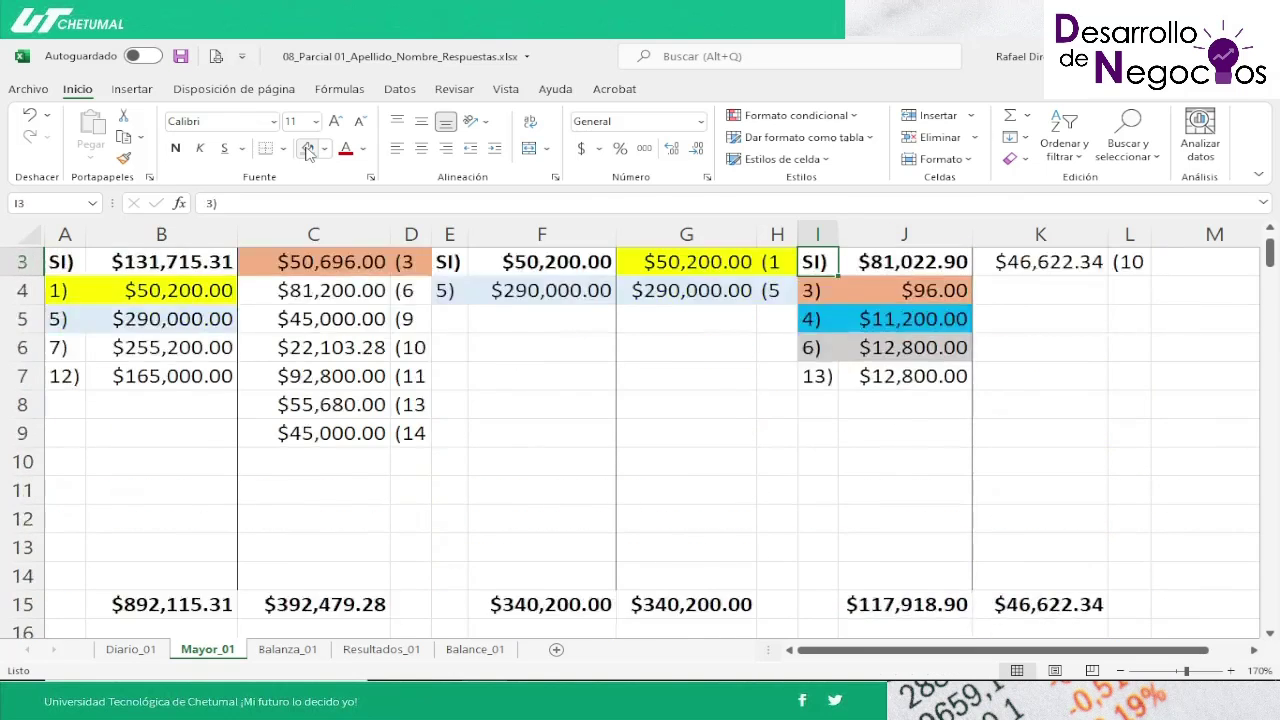
pyautogui.press('Up')
pyautogui.press('Up')
pyautogui.press('Left')
pyautogui.press('Left')
pyautogui.press('Left')
pyautogui.press('Left')
pyautogui.press('Down')
pyautogui.press('Down')
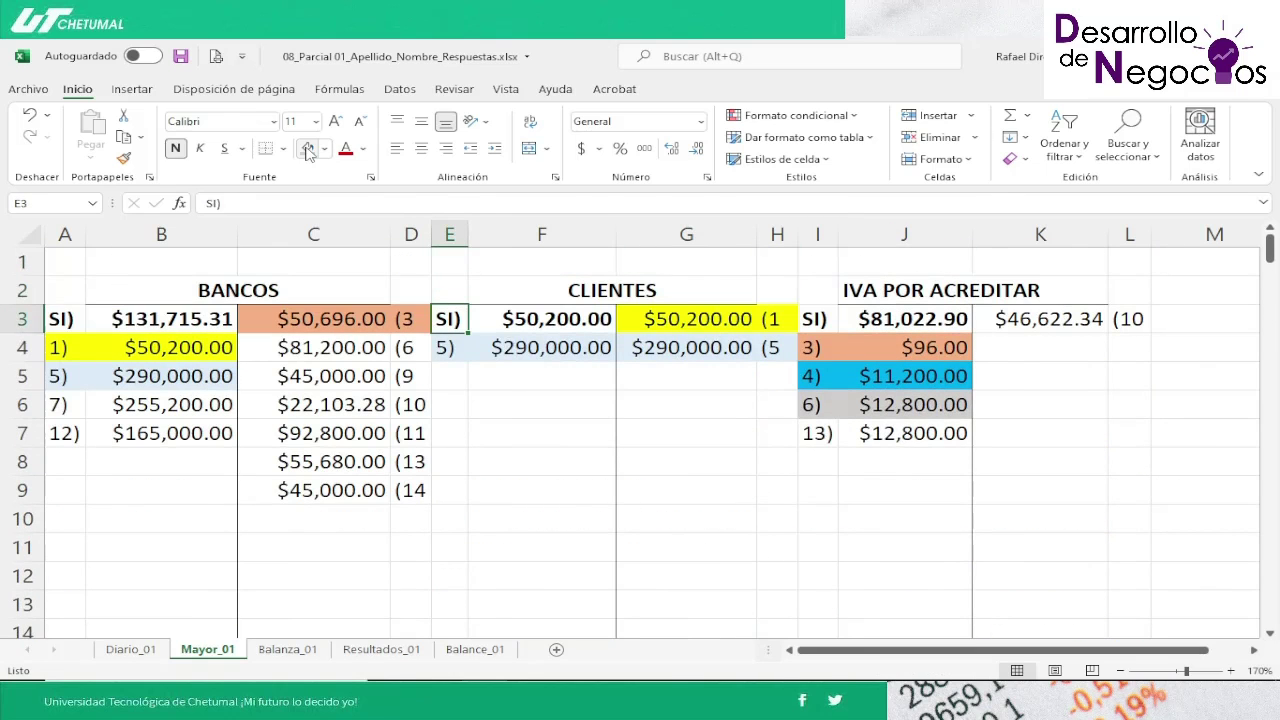
pyautogui.press('Left')
pyautogui.press('Down')
pyautogui.press('Left')
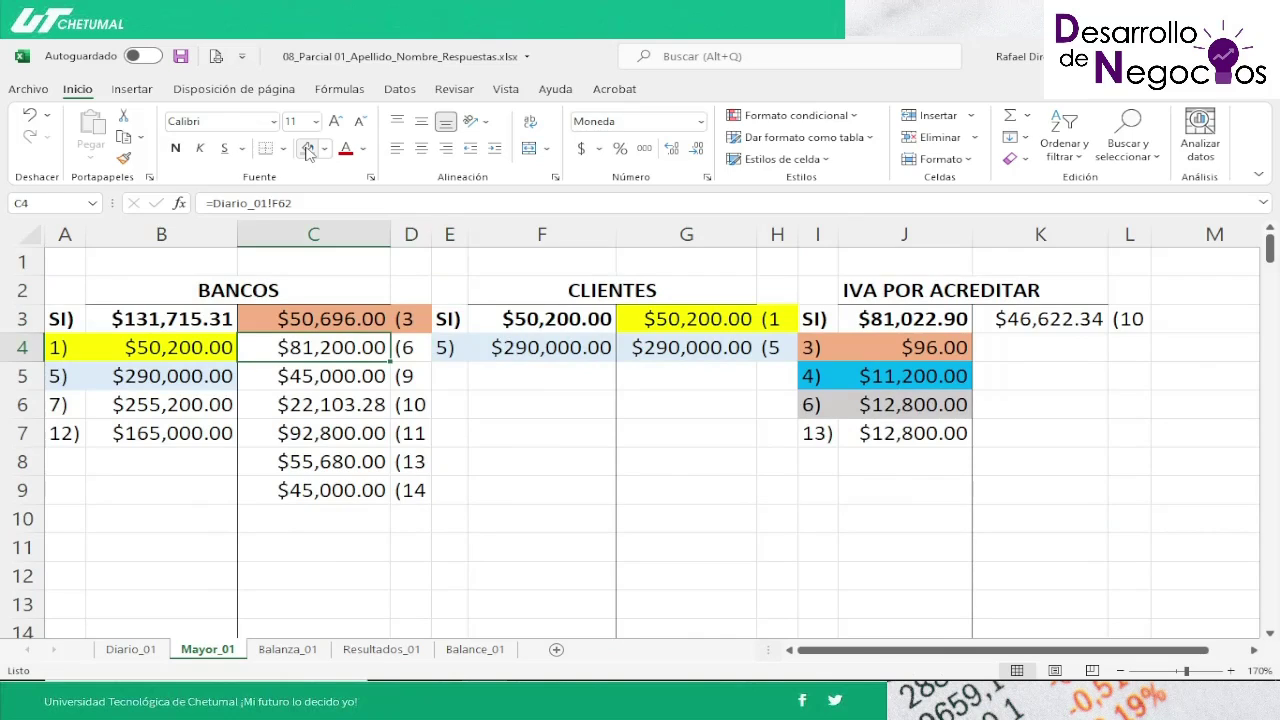
pyautogui.hotkey('shift', 'Right')
pyautogui.click(308, 148)
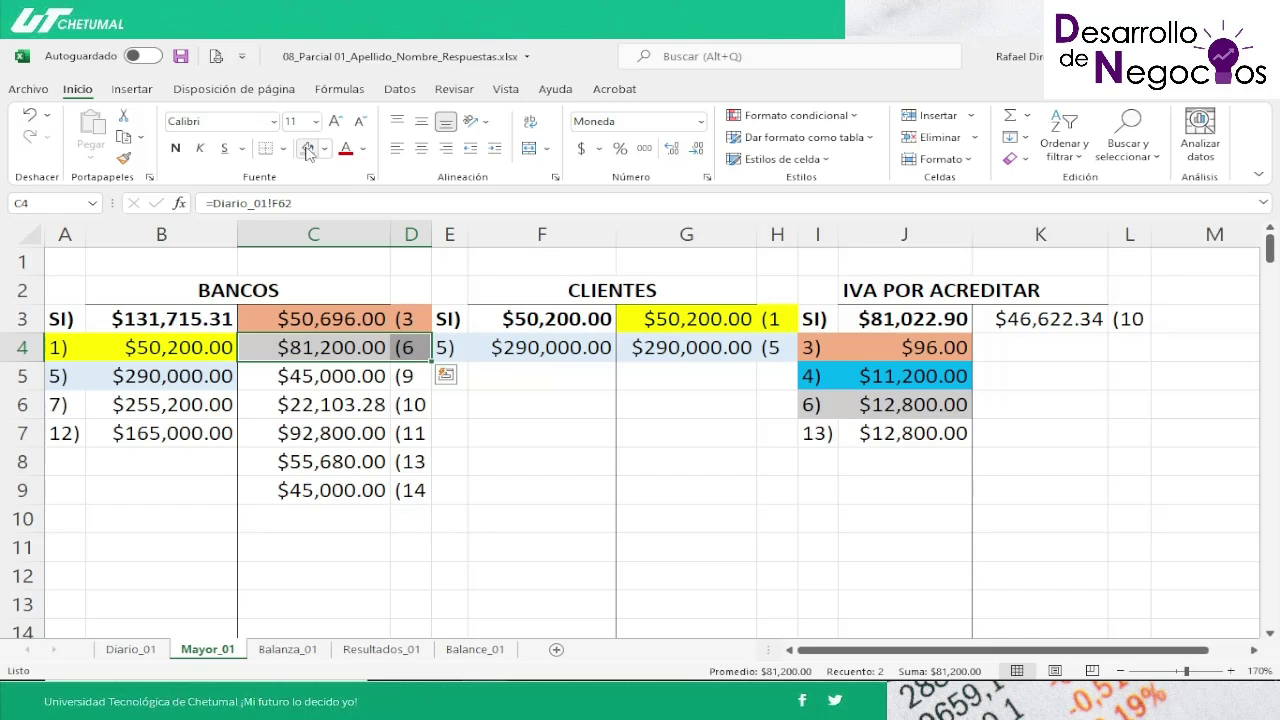
pyautogui.press('Right')
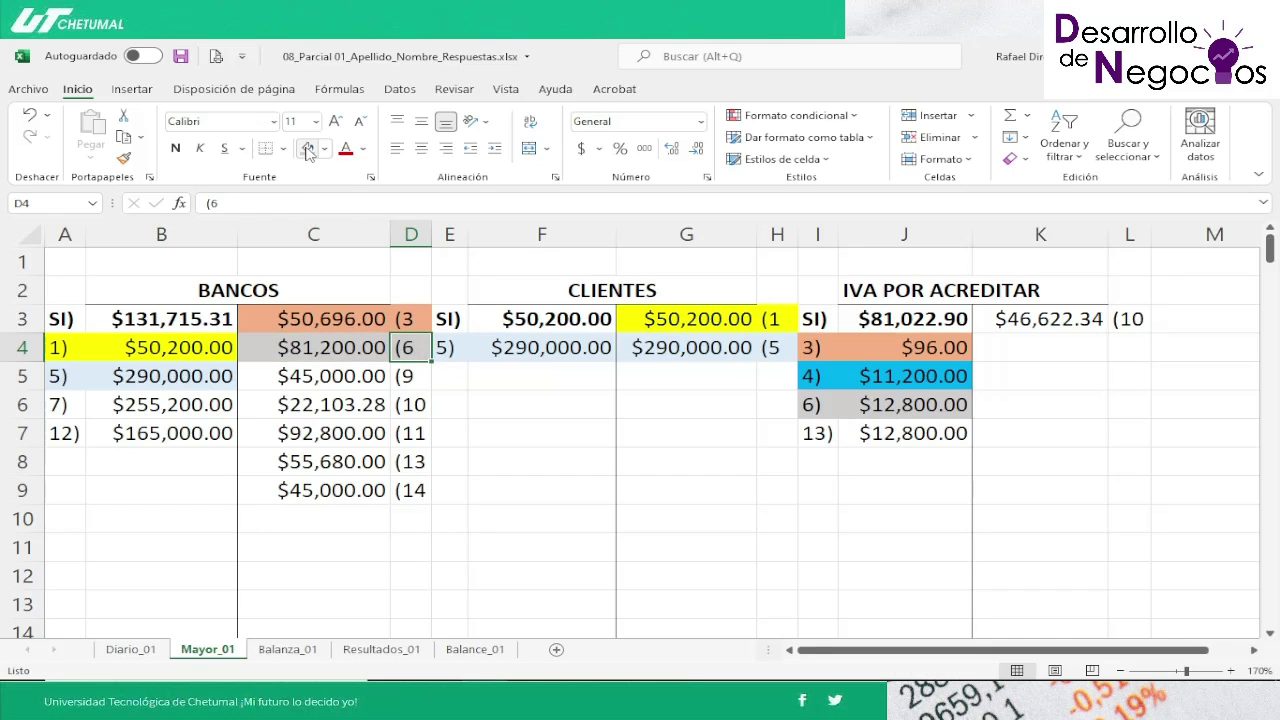
# Step: Check the movement 6 entry in Diario_01 against its posting in the INVENTARIO DE MATERIAS PRIMAS account of Mayor_01
pyautogui.click(131, 651)
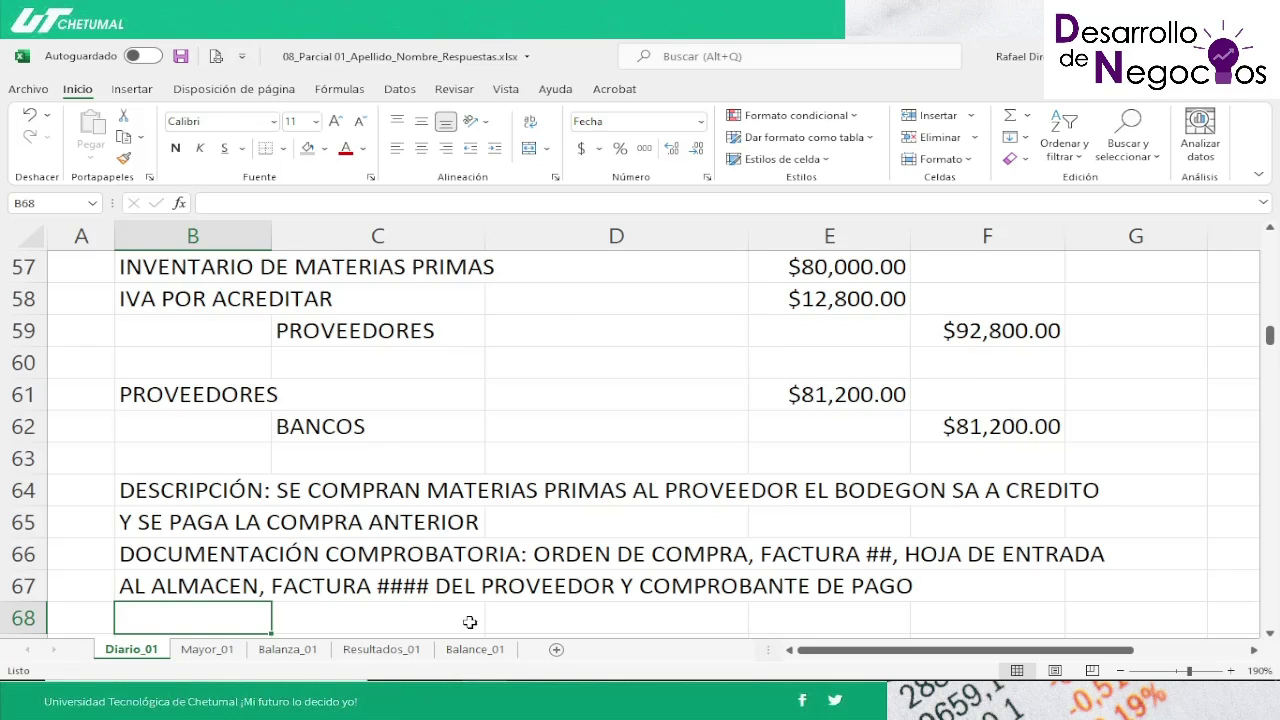
pyautogui.click(212, 650)
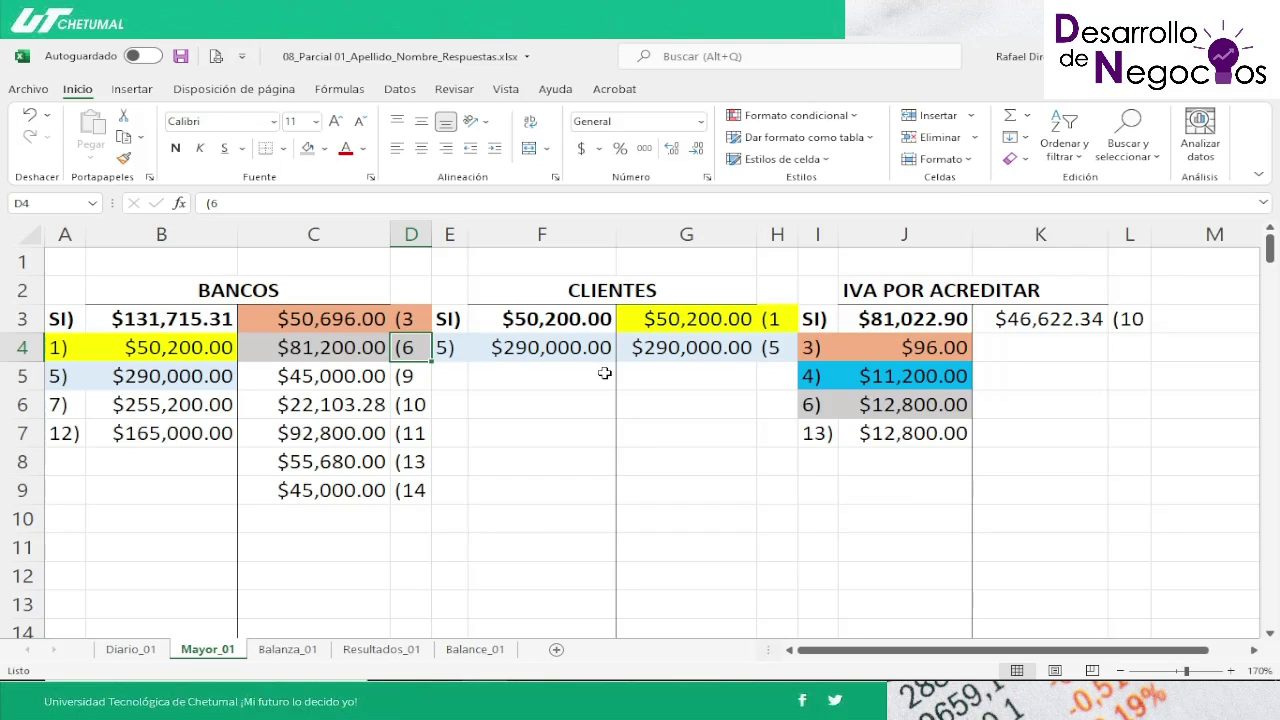
pyautogui.press('Down')
pyautogui.press('Down')
pyautogui.press('Down')
pyautogui.press('Down')
pyautogui.press('Down')
pyautogui.press('Down')
pyautogui.press('Down')
pyautogui.press('Down')
pyautogui.press('Down')
pyautogui.press('Down')
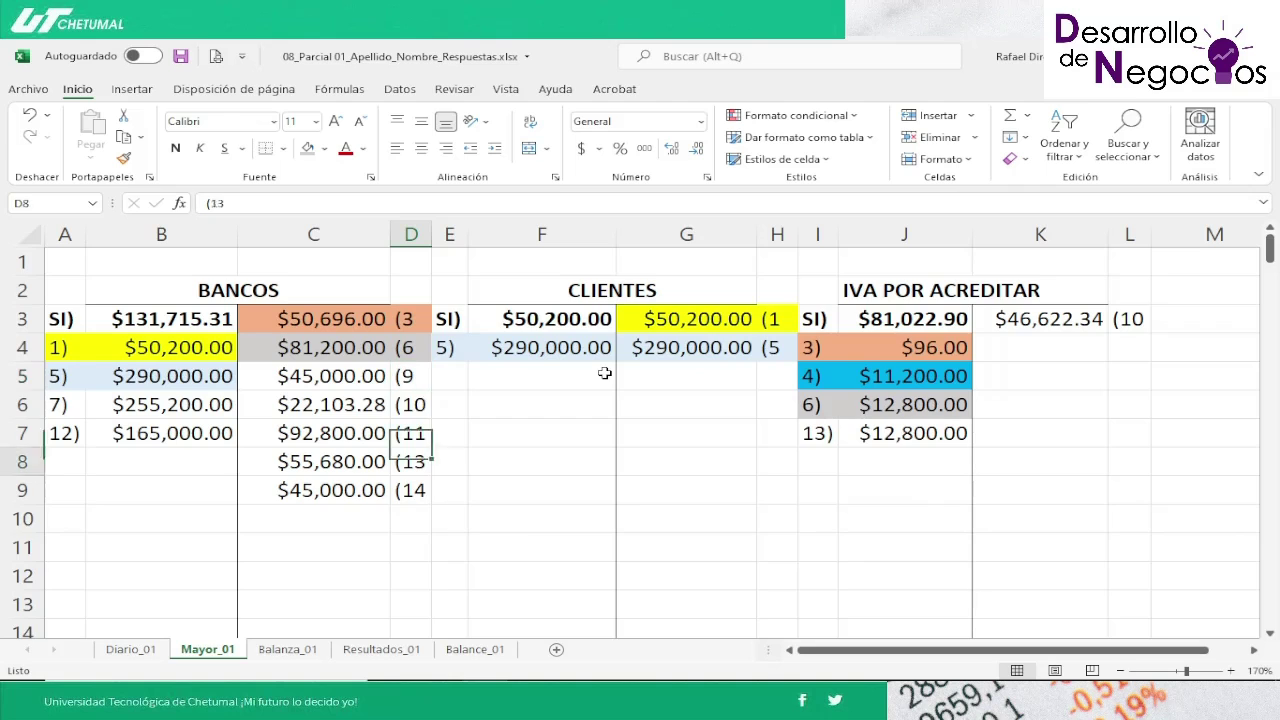
pyautogui.press('Down')
pyautogui.press('Down')
pyautogui.press('Down')
pyautogui.press('Down')
pyautogui.press('Down')
pyautogui.press('Down')
pyautogui.press('Down')
pyautogui.press('Down')
pyautogui.press('Down')
pyautogui.press('Down')
pyautogui.press('Right')
pyautogui.press('Right')
pyautogui.press('Right')
pyautogui.press('Right')
pyautogui.press('Right')
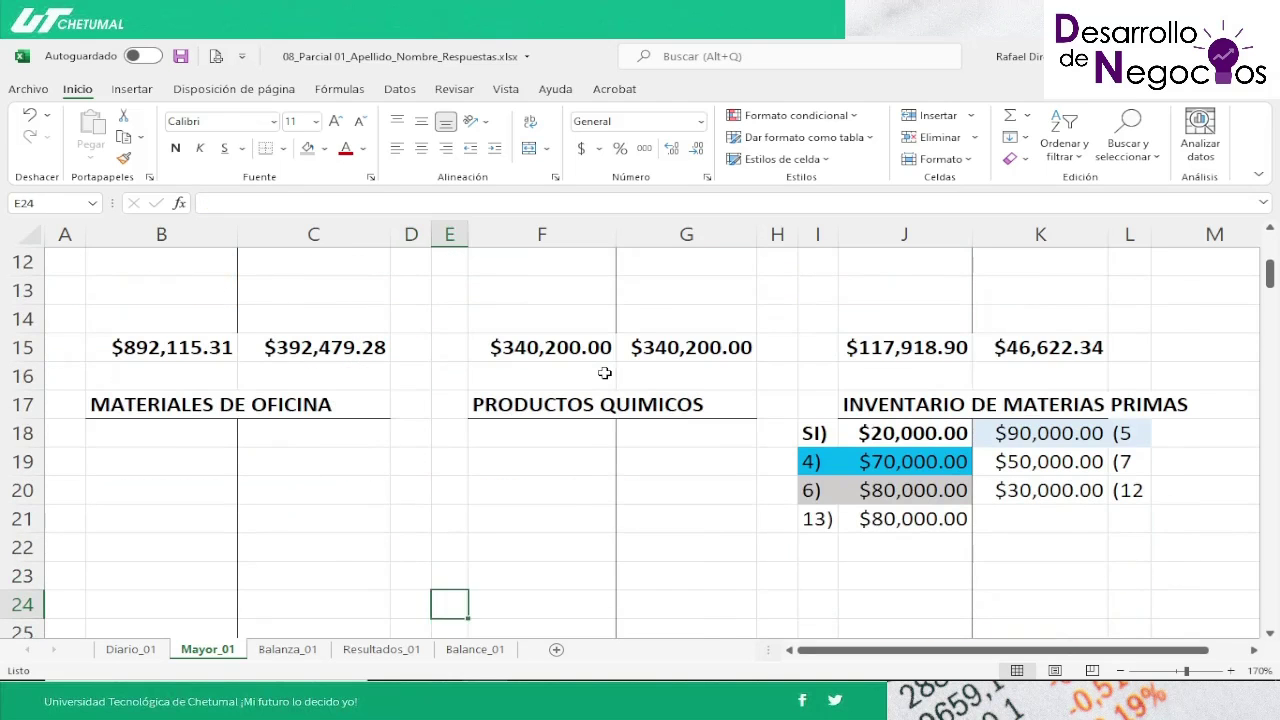
pyautogui.press('Up')
pyautogui.press('Up')
pyautogui.press('Up')
pyautogui.press('Up')
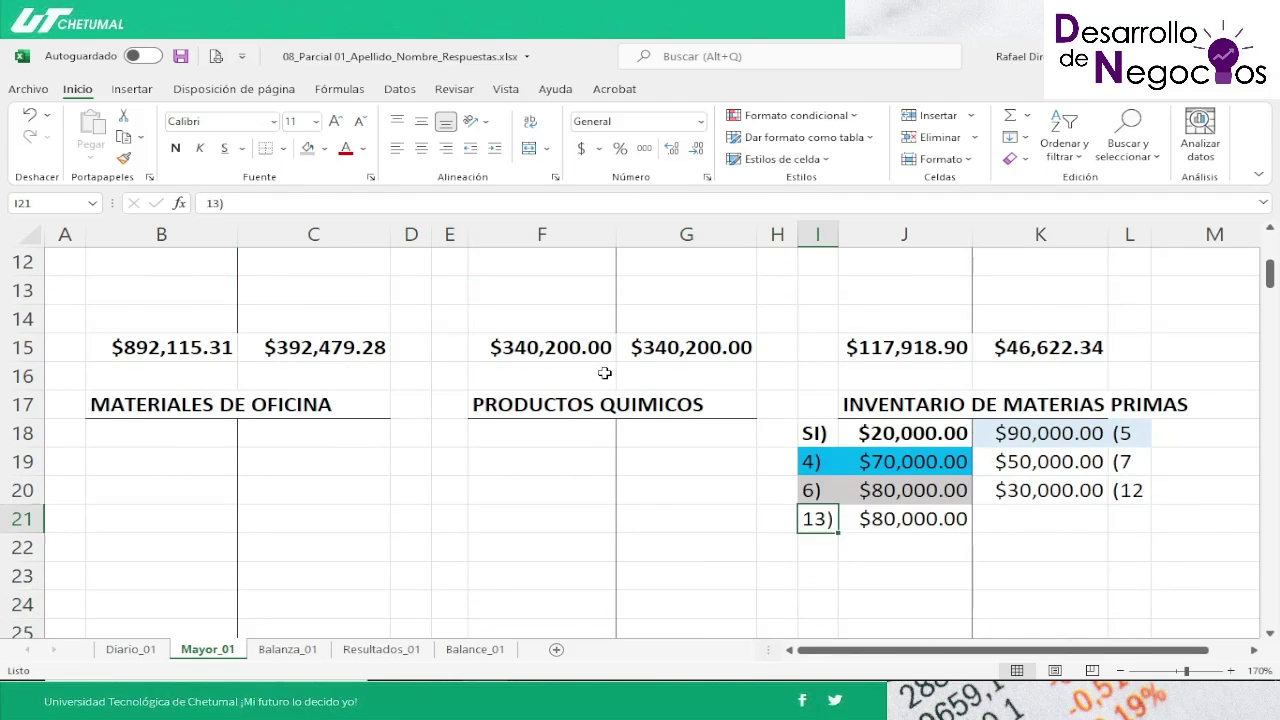
pyautogui.press('Right')
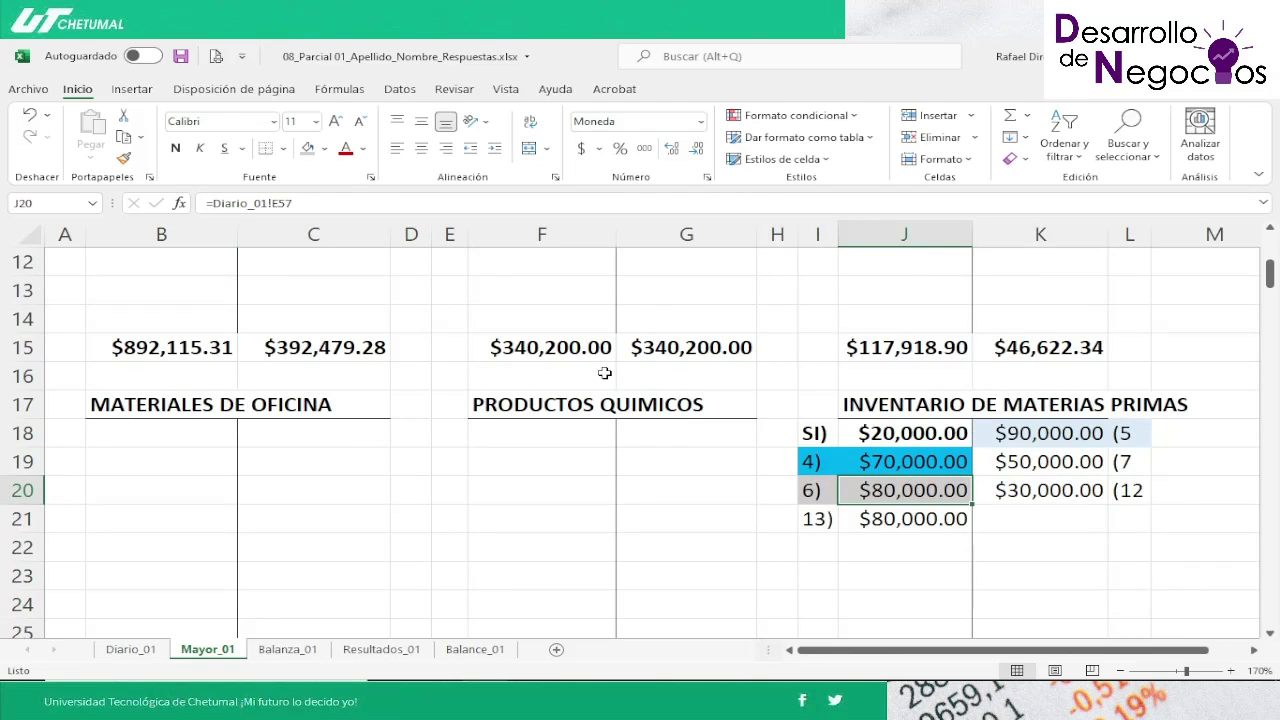
pyautogui.press('Down')
pyautogui.press('Down')
pyautogui.press('Down')
pyautogui.press('Down')
pyautogui.press('Down')
pyautogui.press('Down')
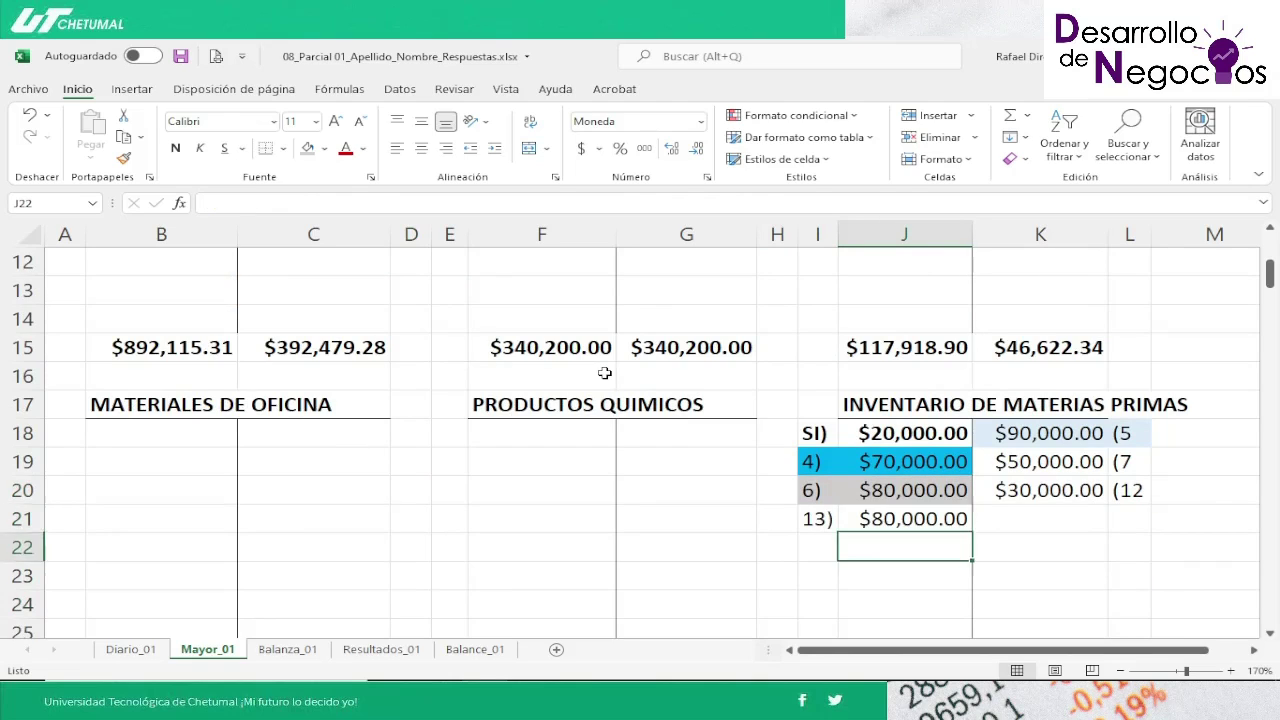
pyautogui.press('Down')
pyautogui.press('Down')
pyautogui.press('Up')
pyautogui.press('Up')
pyautogui.press('Up')
pyautogui.press('Up')
pyautogui.press('Up')
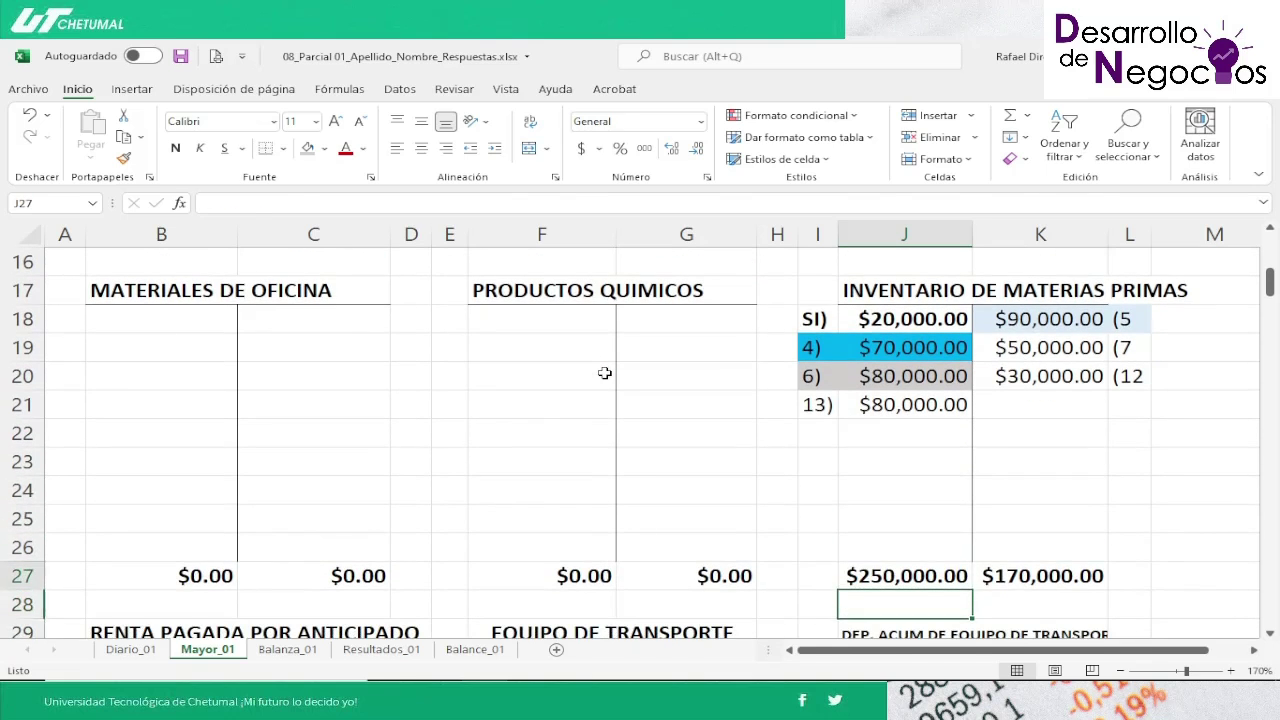
pyautogui.press('Up')
pyautogui.press('Up')
pyautogui.press('Up')
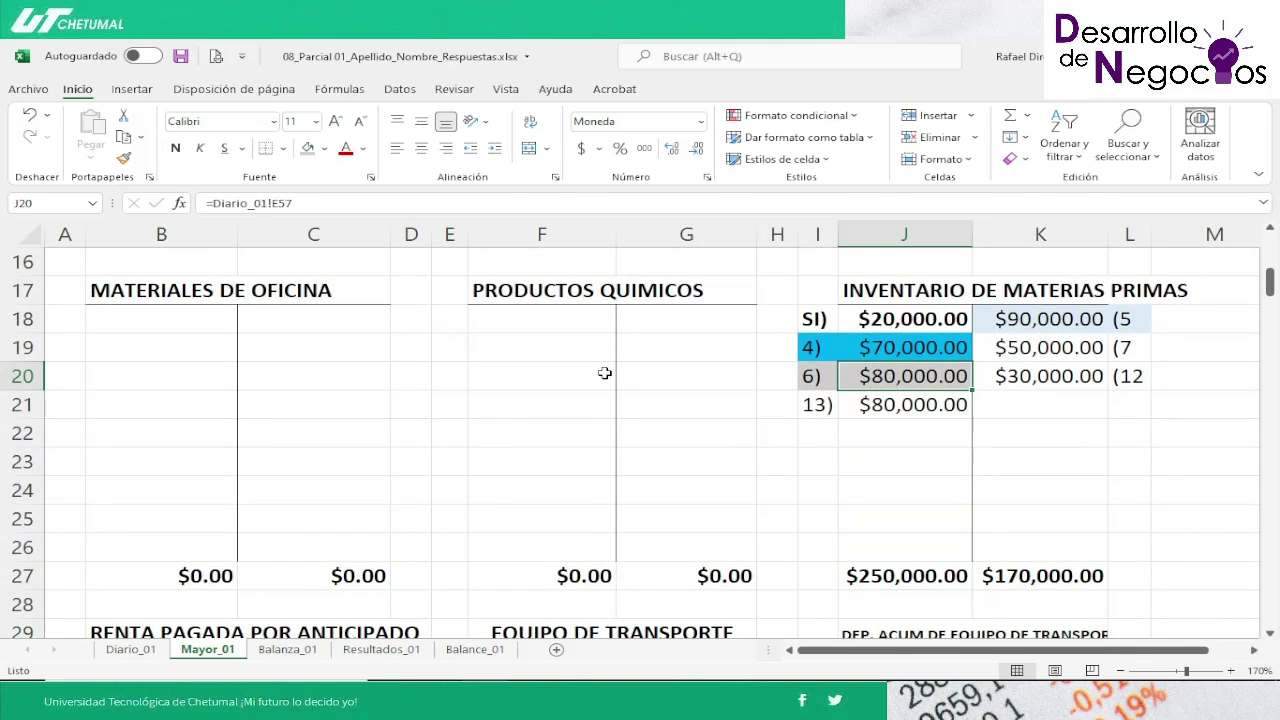
pyautogui.press('Left')
pyautogui.press('Down')
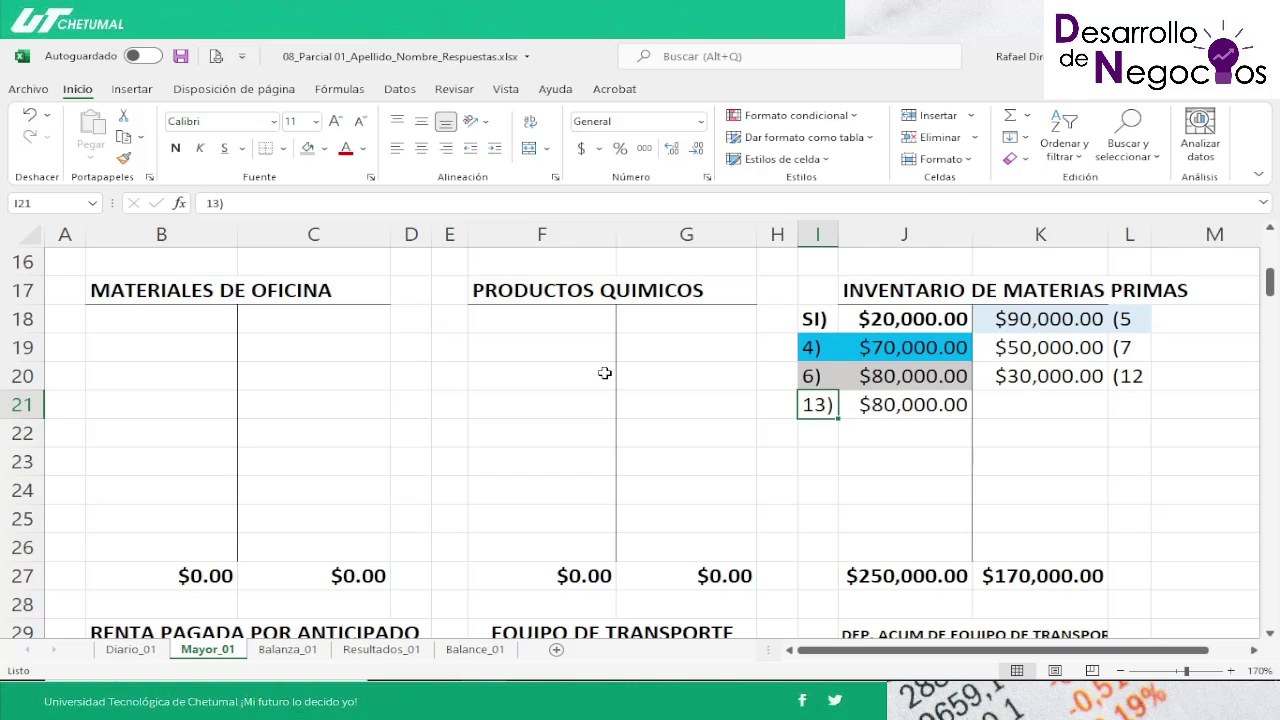
# Step: Review the movement 6 credit in the BANCOS account, cell C4 of Mayor_01, and its link to the journal
pyautogui.press('Up')
pyautogui.press('Up')
pyautogui.press('Up')
pyautogui.press('Up')
pyautogui.press('Up')
pyautogui.press('Up')
pyautogui.press('Up')
pyautogui.press('Up')
pyautogui.press('Up')
pyautogui.press('Up')
pyautogui.press('Up')
pyautogui.press('Up')
pyautogui.press('Up')
pyautogui.press('Up')
pyautogui.press('Up')
pyautogui.press('Up')
pyautogui.press('Up')
pyautogui.press('Up')
pyautogui.press('Up')
pyautogui.press('Up')
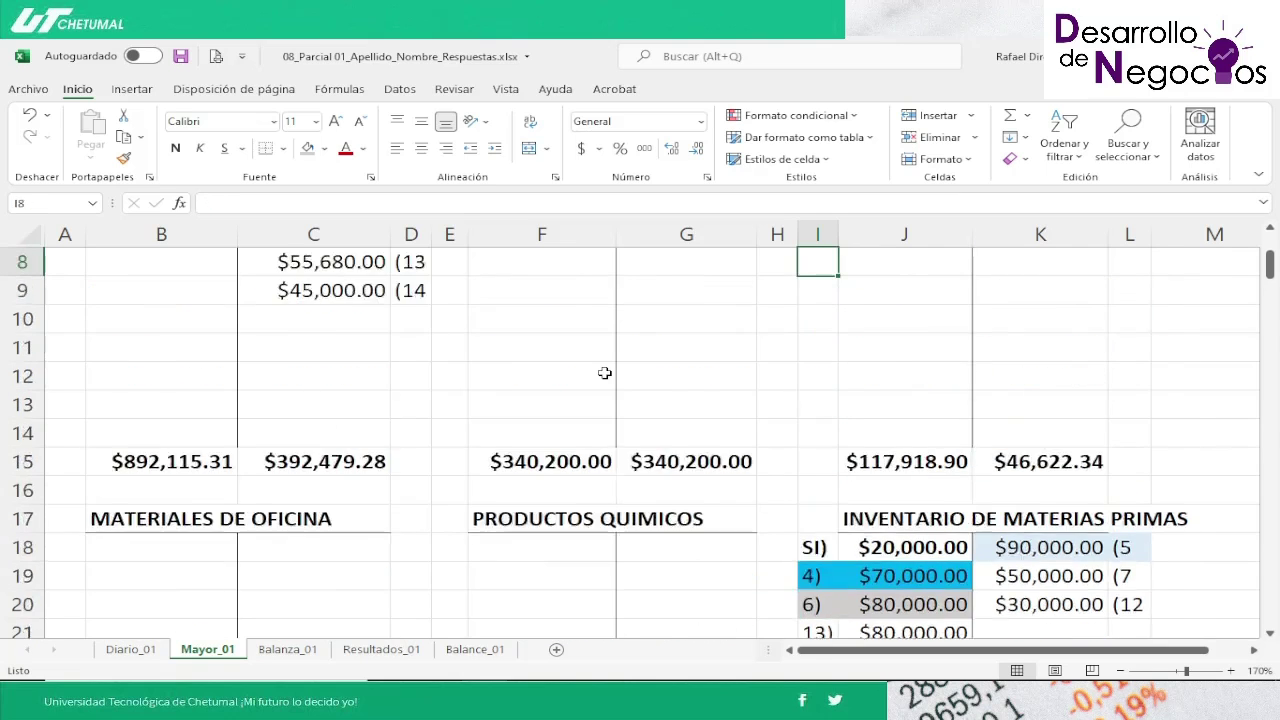
pyautogui.press('Left')
pyautogui.press('Left')
pyautogui.press('Down')
pyautogui.press('Down')
pyautogui.press('Down')
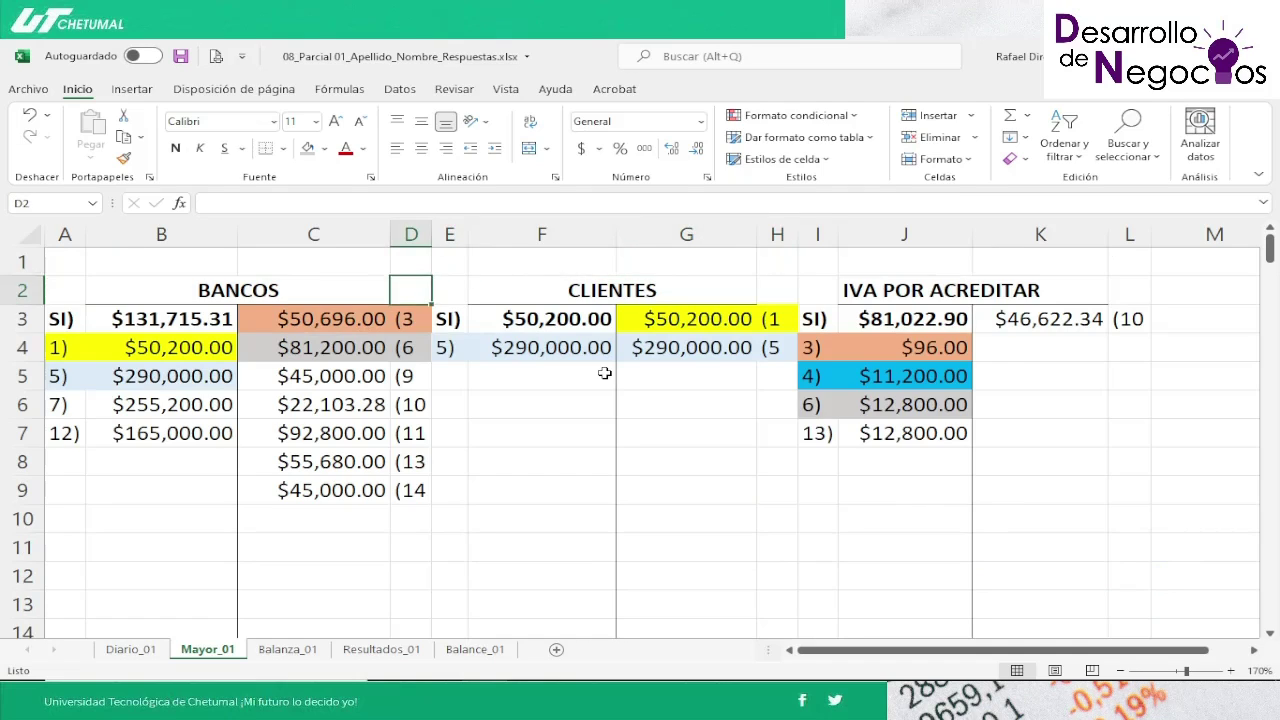
pyautogui.press('Left')
pyautogui.press('Left')
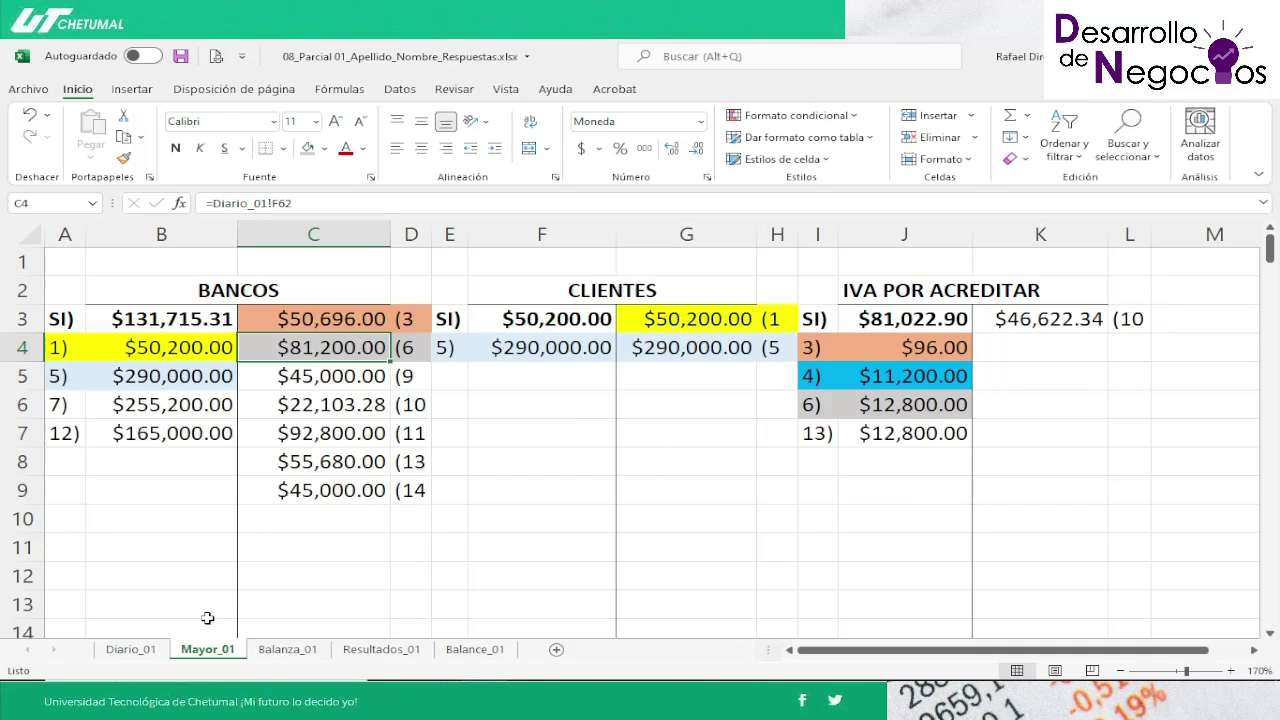
# Step: Examine the movement 7 entry dated 10/07/2018 in the Diario_01 sheet
pyautogui.click(125, 649)
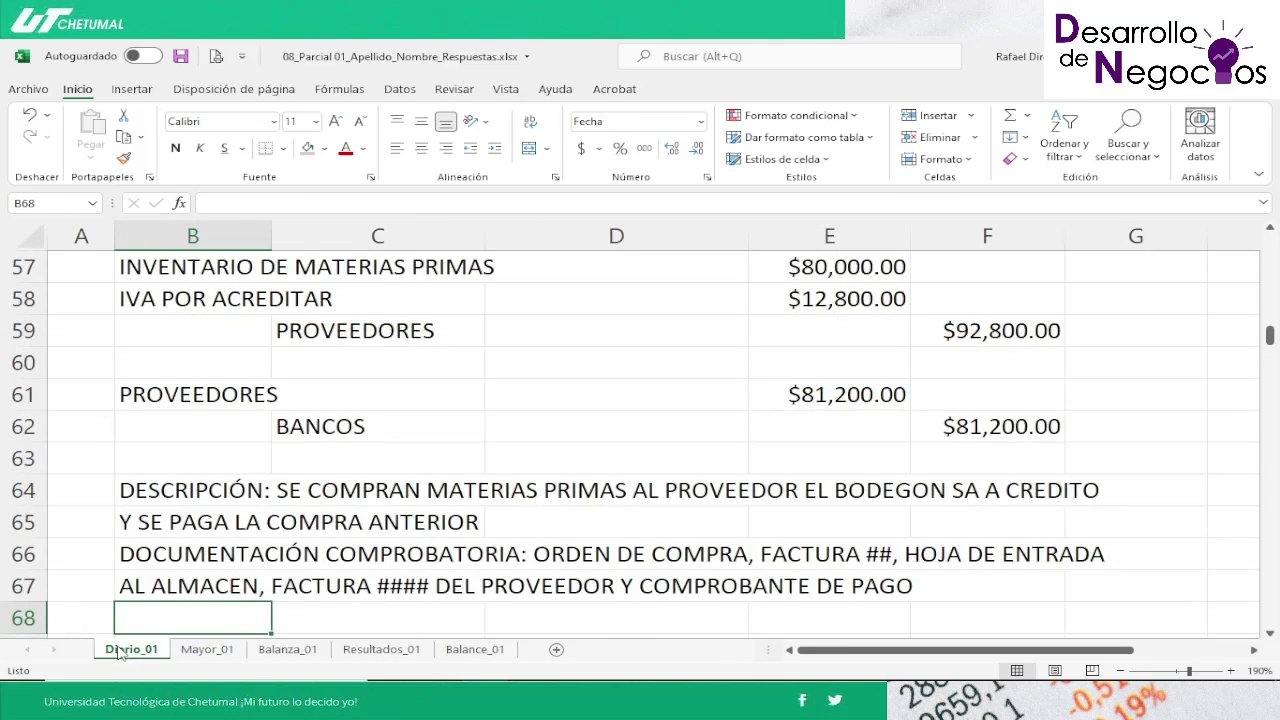
pyautogui.press('Down')
pyautogui.press('Down')
pyautogui.press('Down')
pyautogui.press('Down')
pyautogui.press('Down')
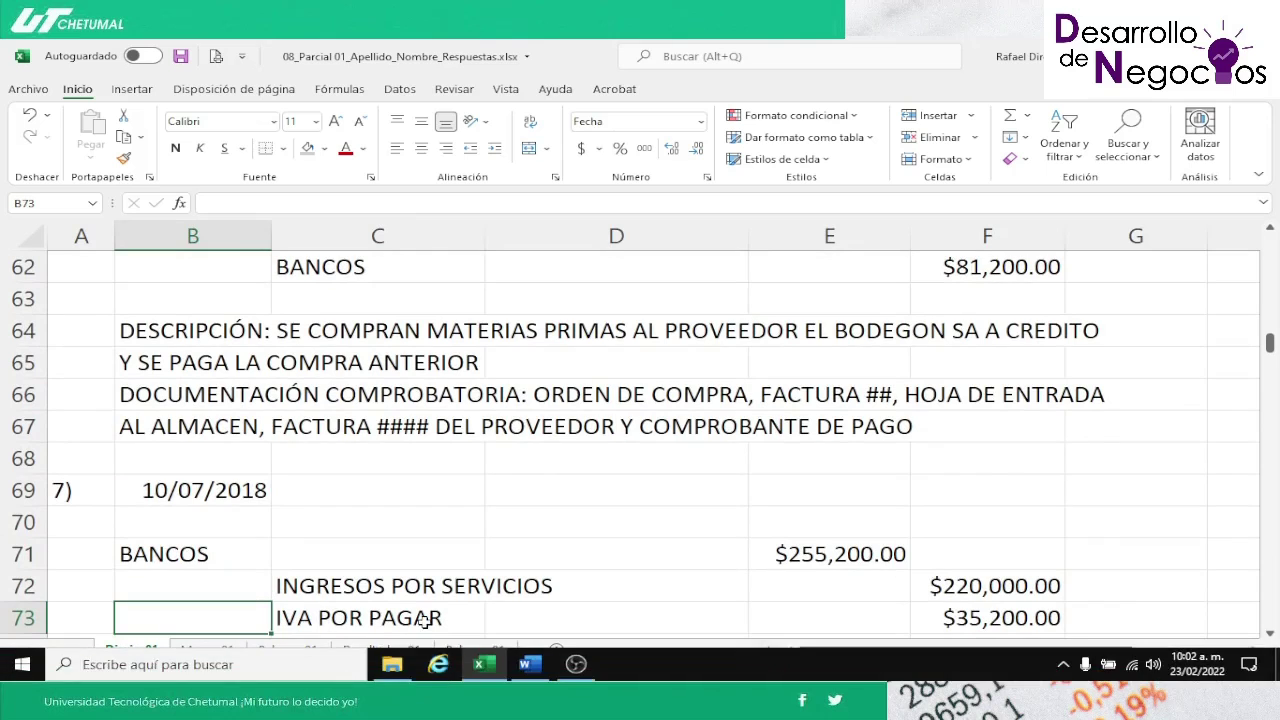
# Step: Switch to the Word exam document and read the instructions for movement 7
pyautogui.click(524, 672)
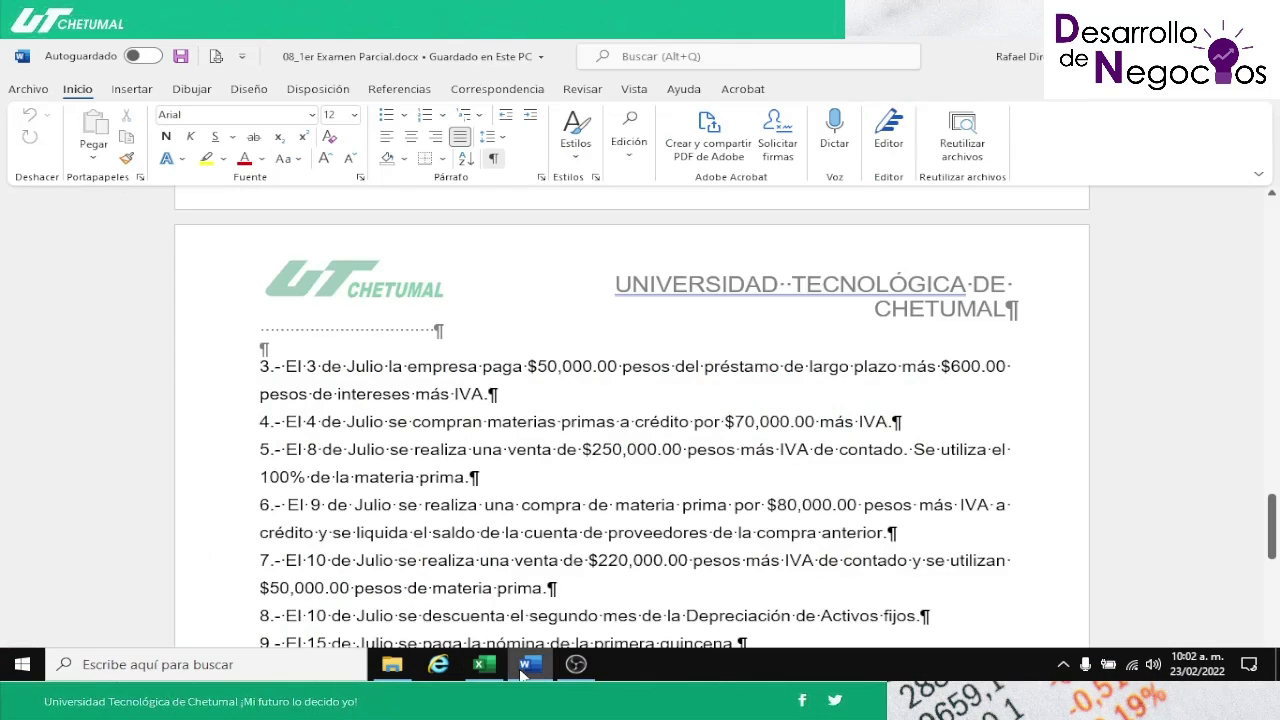
pyautogui.press('Down')
pyautogui.press('Down')
pyautogui.press('Down')
pyautogui.press('Down')
pyautogui.press('Down')
pyautogui.press('Down')
pyautogui.press('Down')
pyautogui.press('Down')
pyautogui.press('Down')
pyautogui.press('Up')
pyautogui.press('Up')
pyautogui.press('Up')
pyautogui.press('Up')
pyautogui.press('Up')
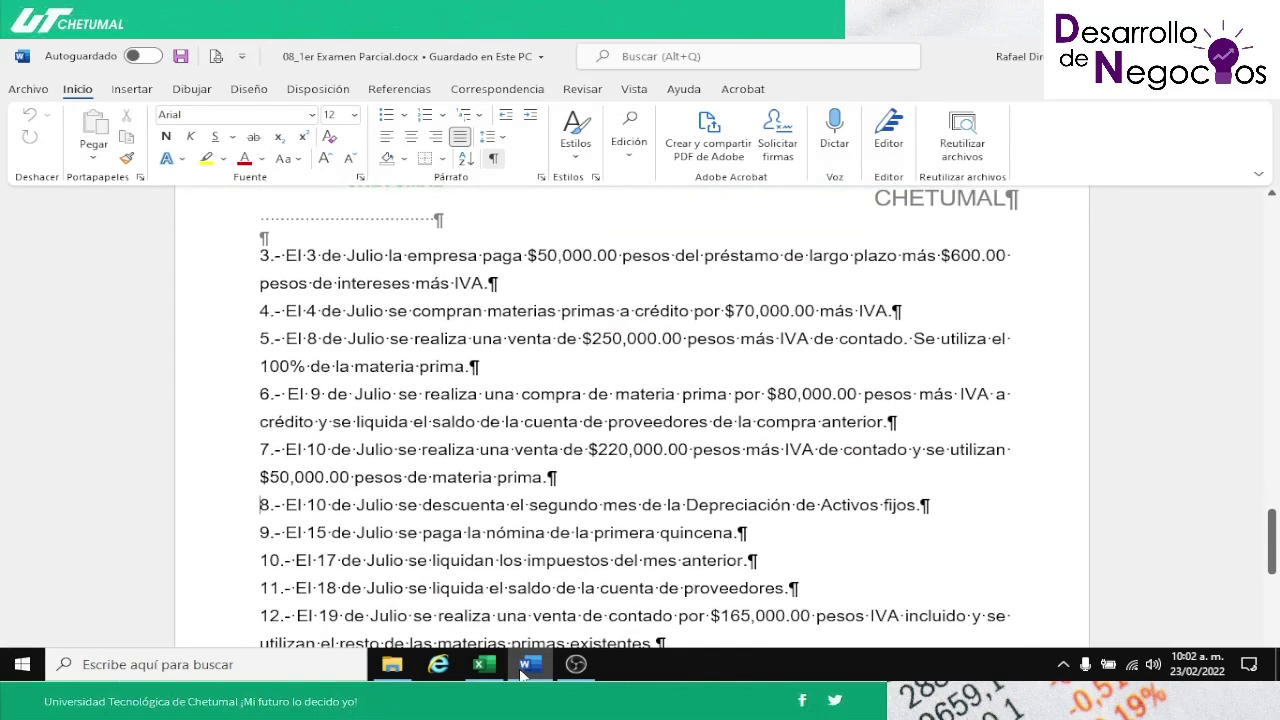
pyautogui.press('Up')
pyautogui.press('Up')
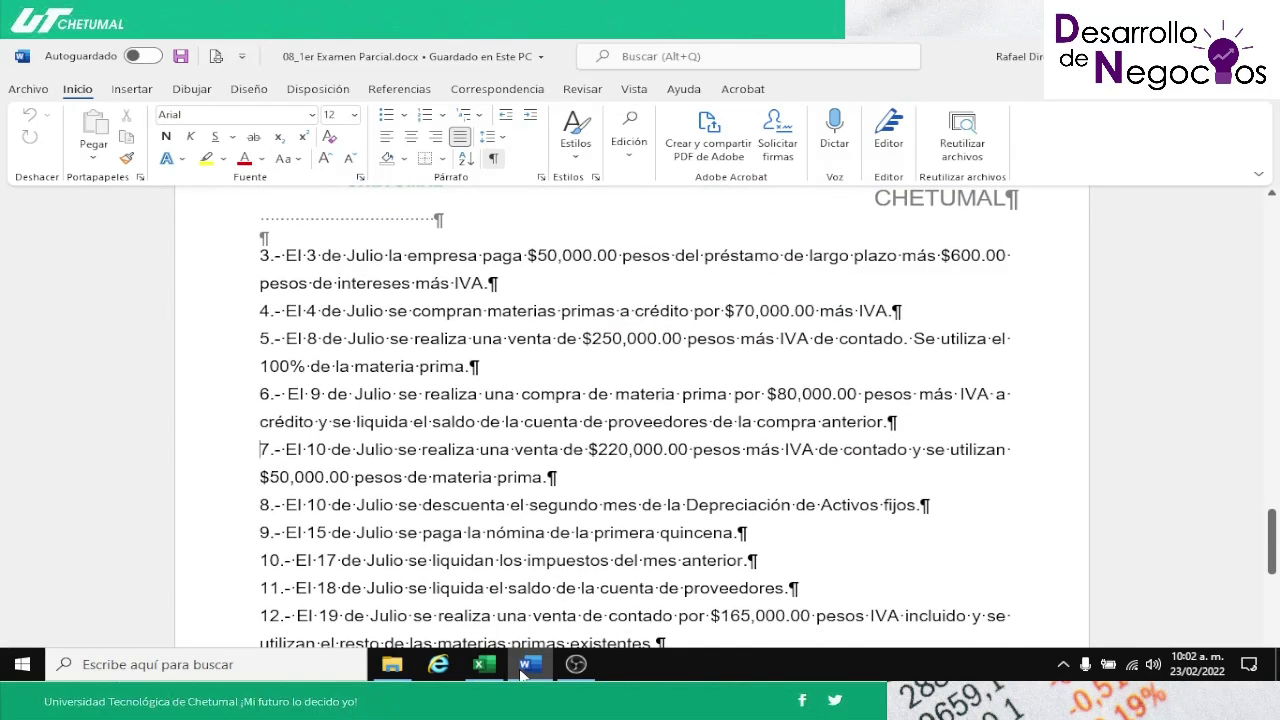
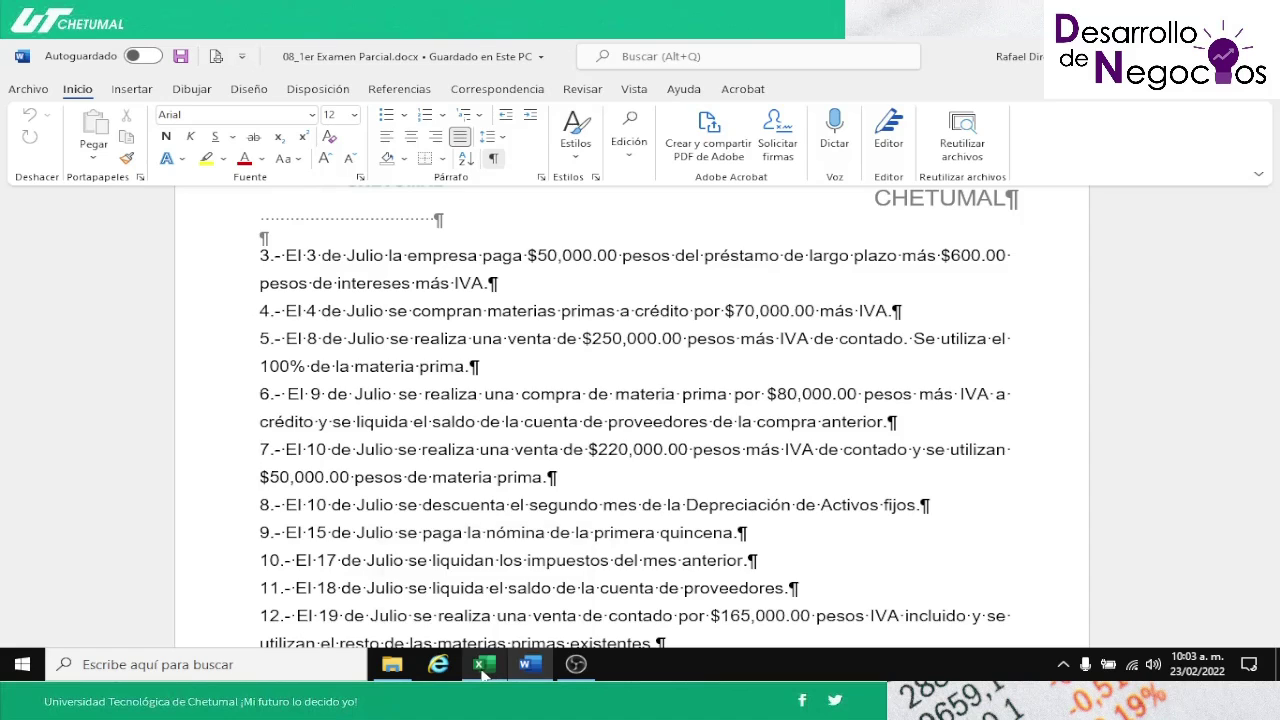
# Step: Switch back to Excel and insert three blank rows between the IVA POR PAGAR and COSTO DE MATERIAS PRIMAS lines of movement 7
pyautogui.moveTo(484, 676)
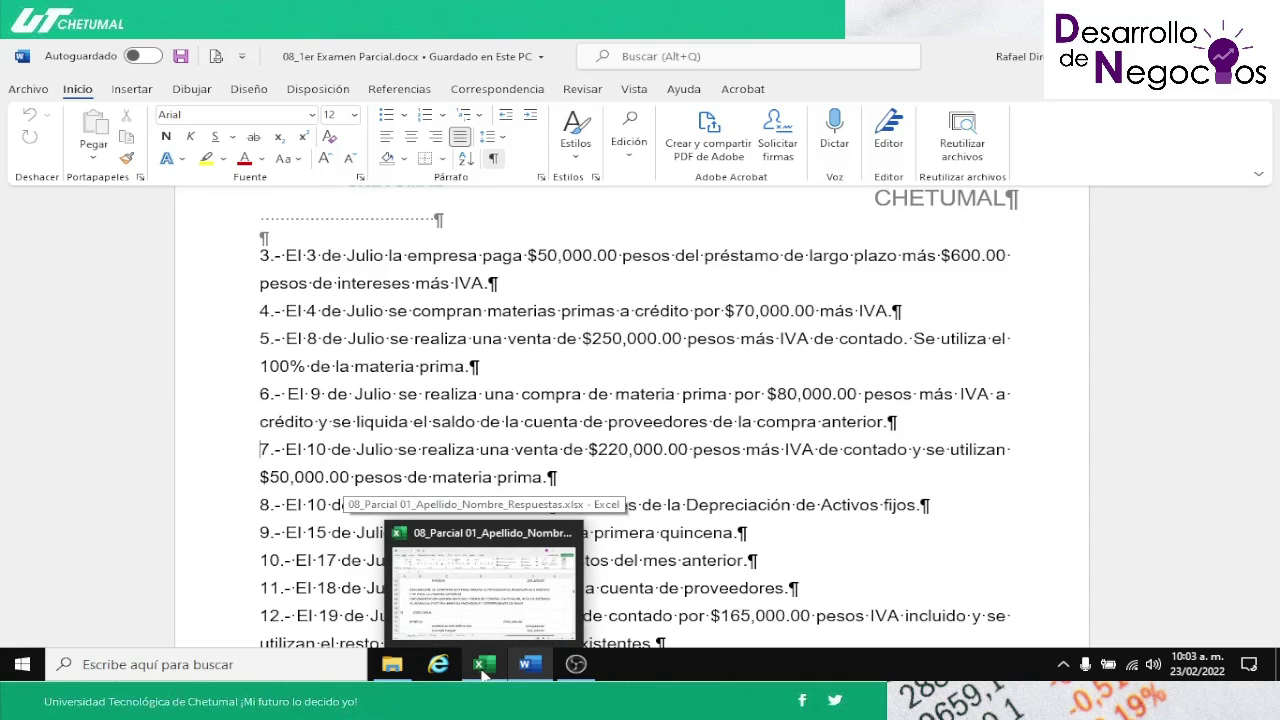
pyautogui.click(484, 666)
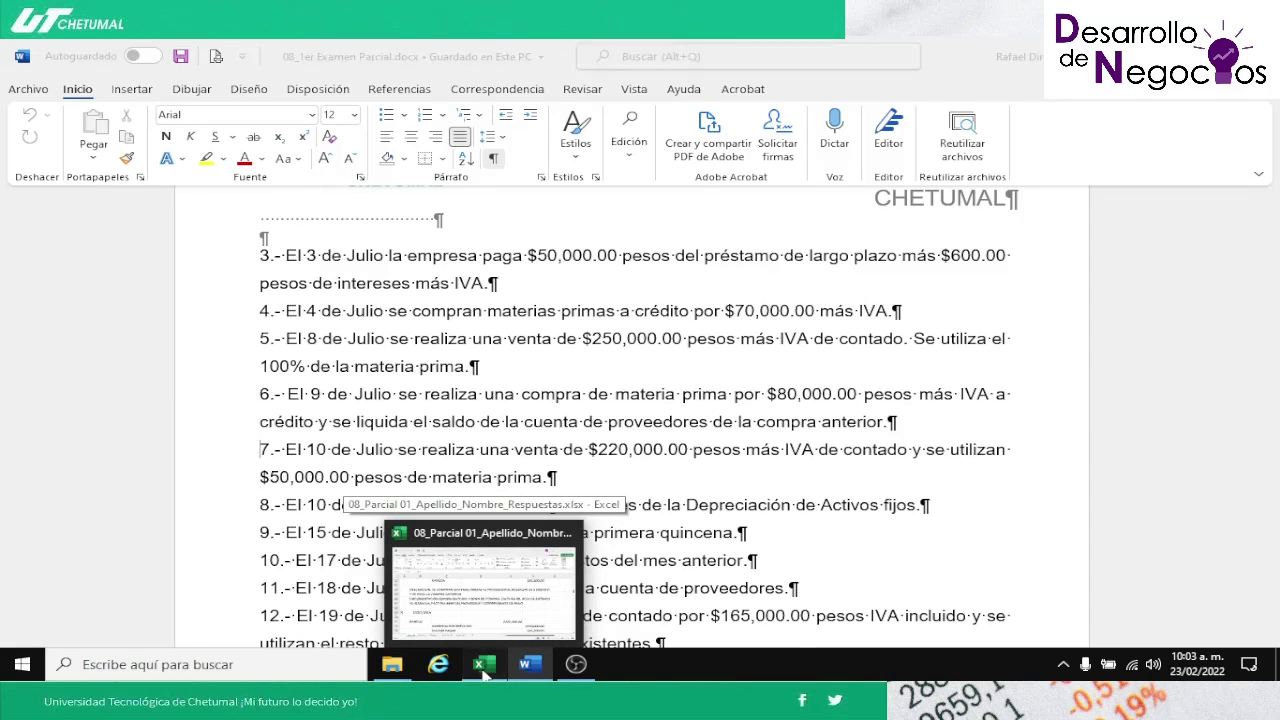
pyautogui.press('Down')
pyautogui.press('Down')
pyautogui.press('Down')
pyautogui.press('Down')
pyautogui.press('Down')
pyautogui.press('Down')
pyautogui.press('Down')
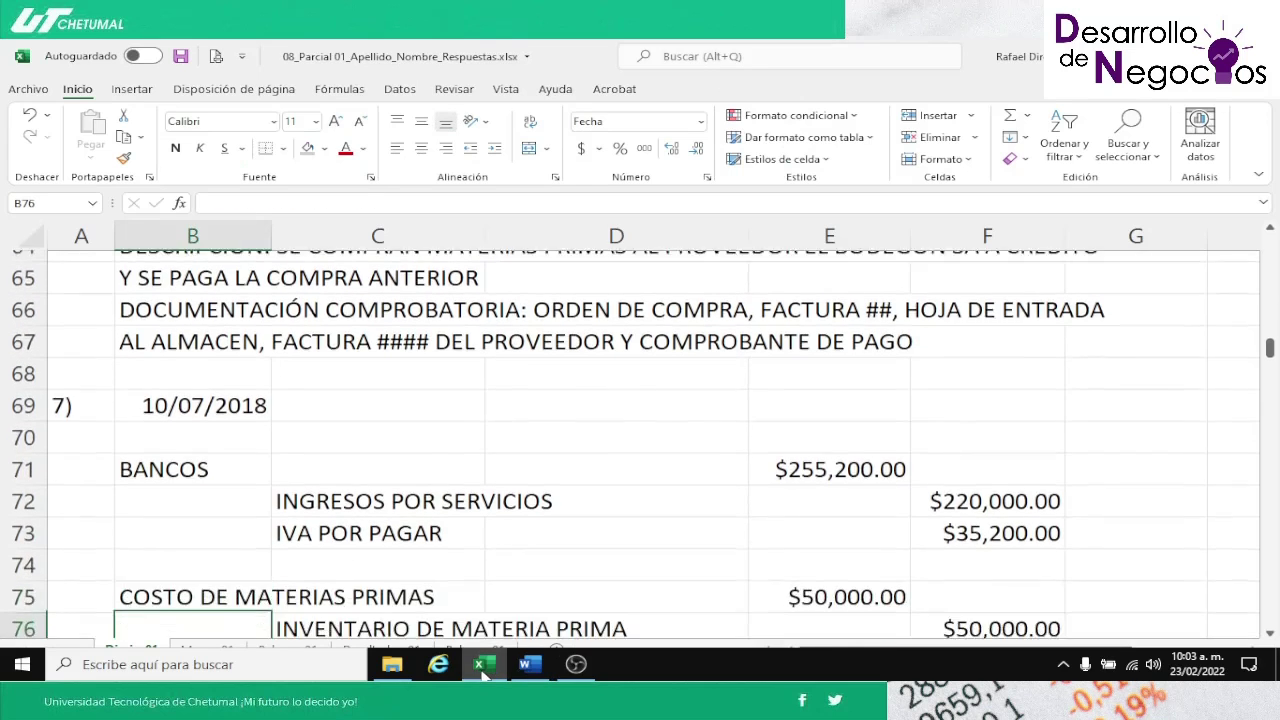
pyautogui.press('Up')
pyautogui.press('Up')
pyautogui.press('Up')
pyautogui.press('Up')
pyautogui.press('Up')
pyautogui.press('Up')
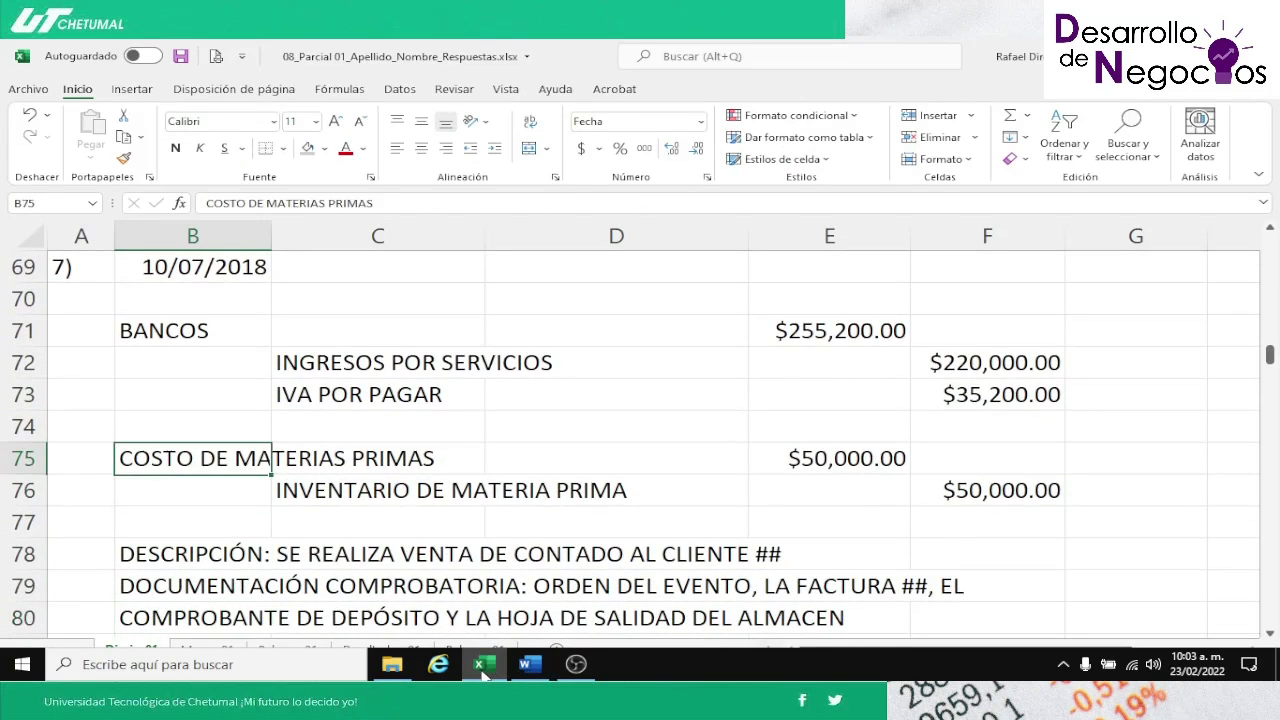
pyautogui.click(40, 430)
pyautogui.rightClick(43, 435)
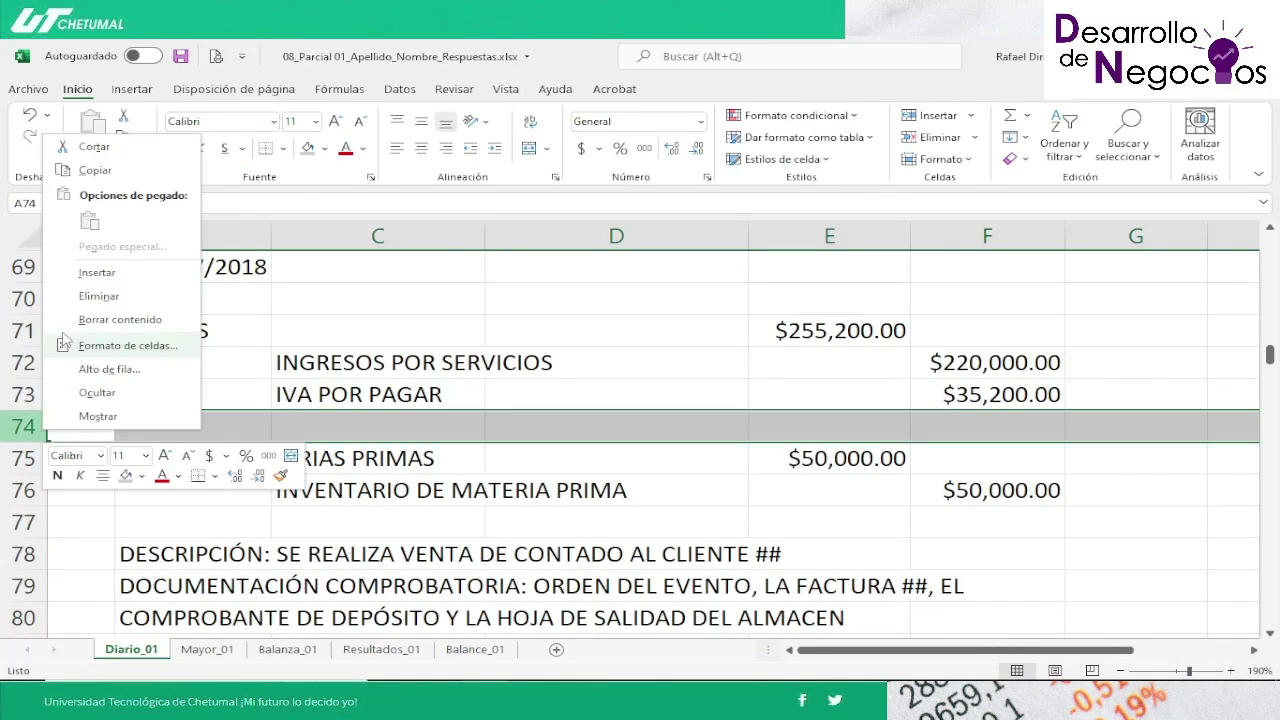
pyautogui.click(96, 273)
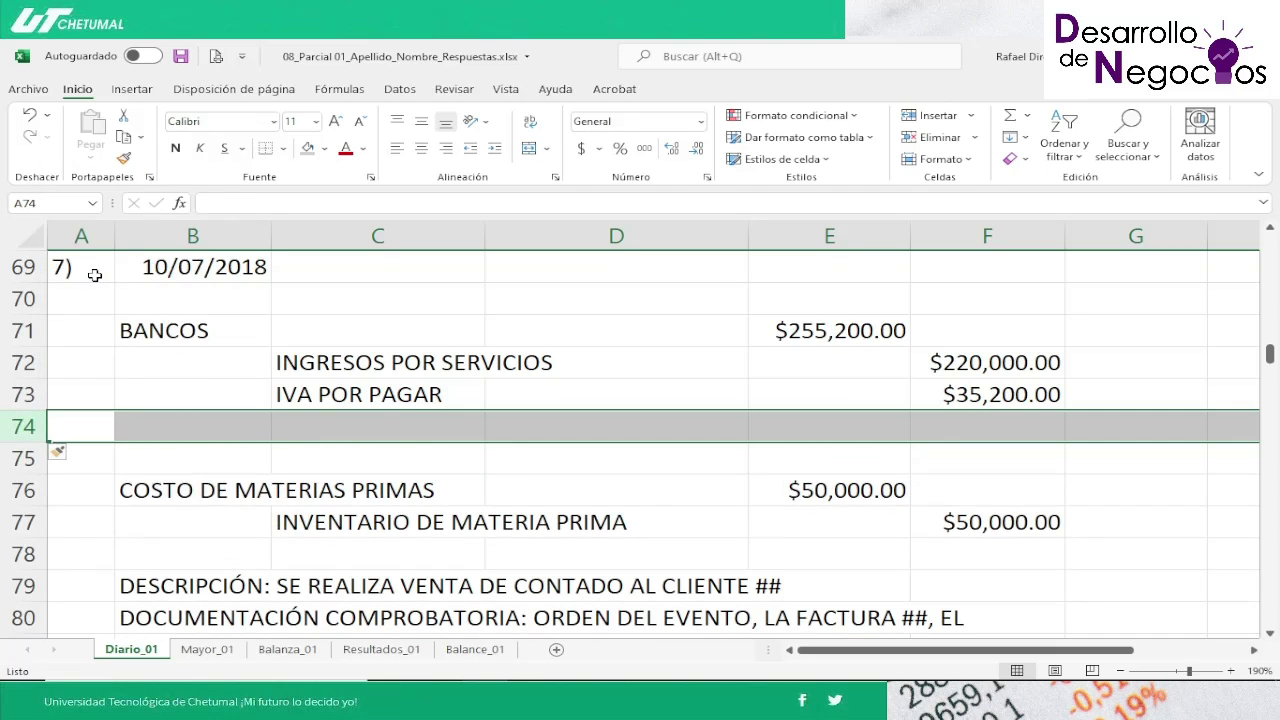
pyautogui.press('F4')
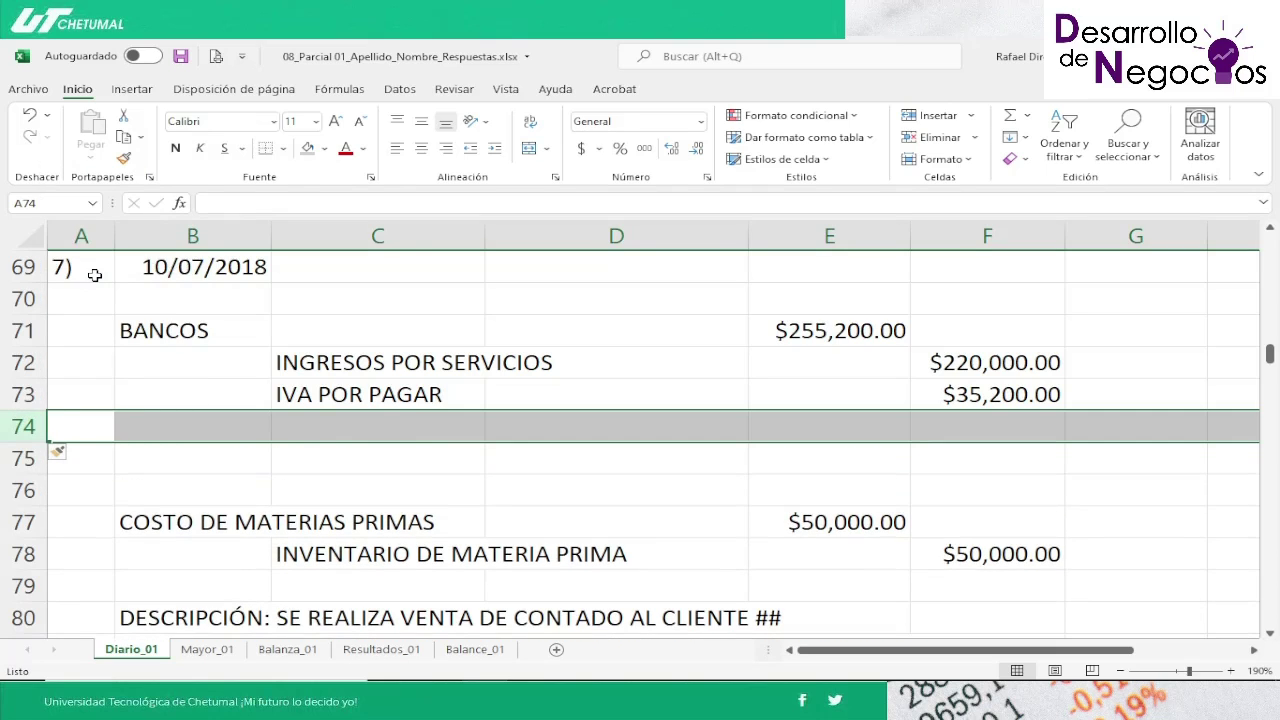
pyautogui.press('F4')
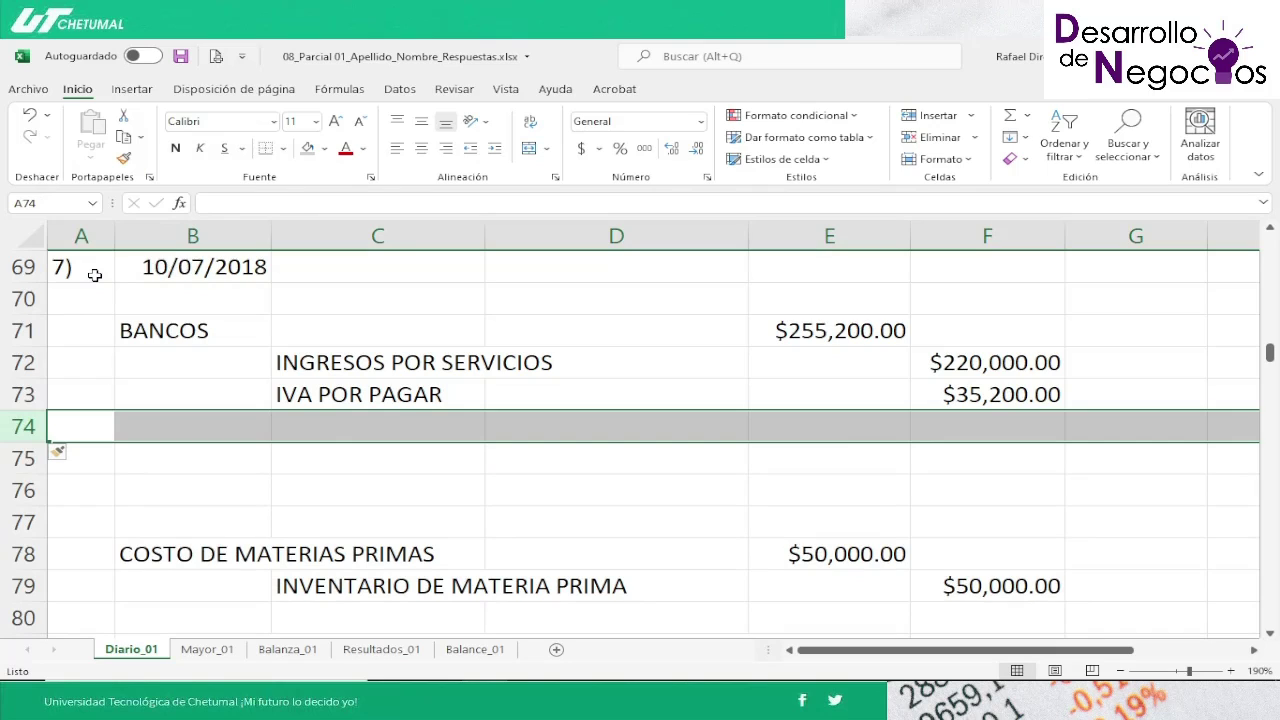
# Step: Replace the debit account name of movement 7 in B71 with CLIENTES
pyautogui.press('Down')
pyautogui.press('Up')
pyautogui.press('Up')
pyautogui.press('Up')
pyautogui.press('Up')
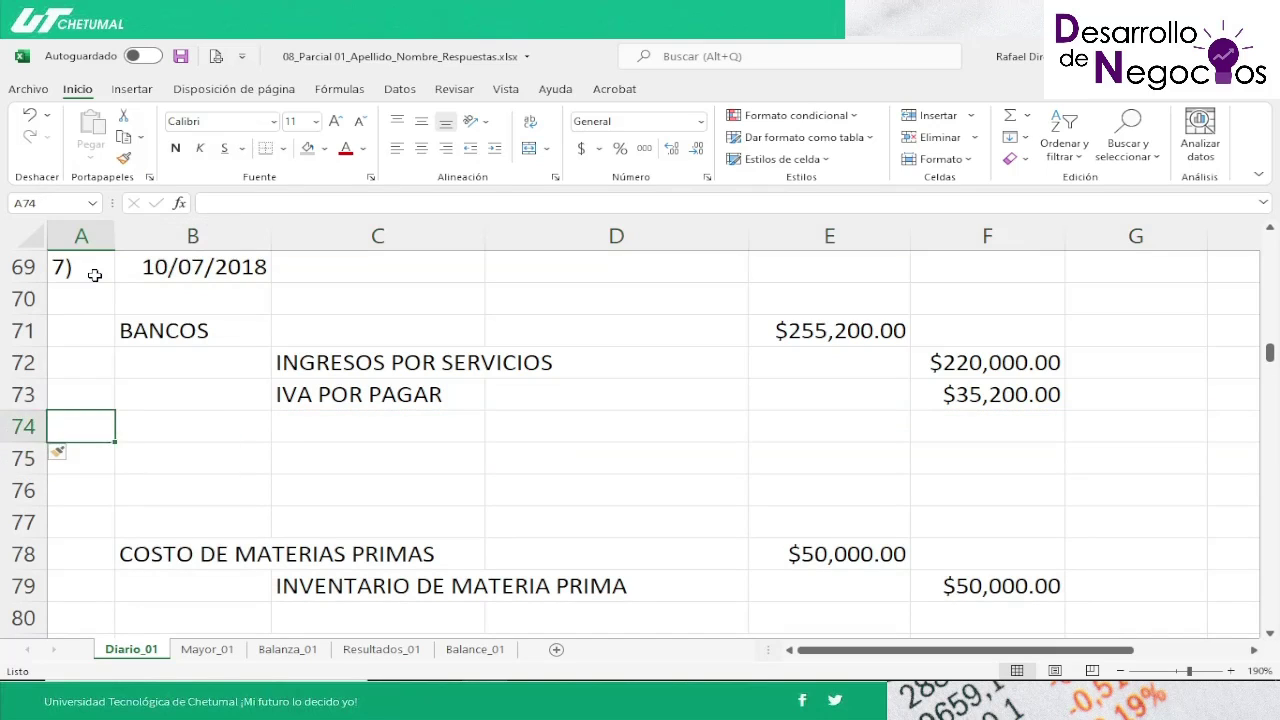
pyautogui.press('Right')
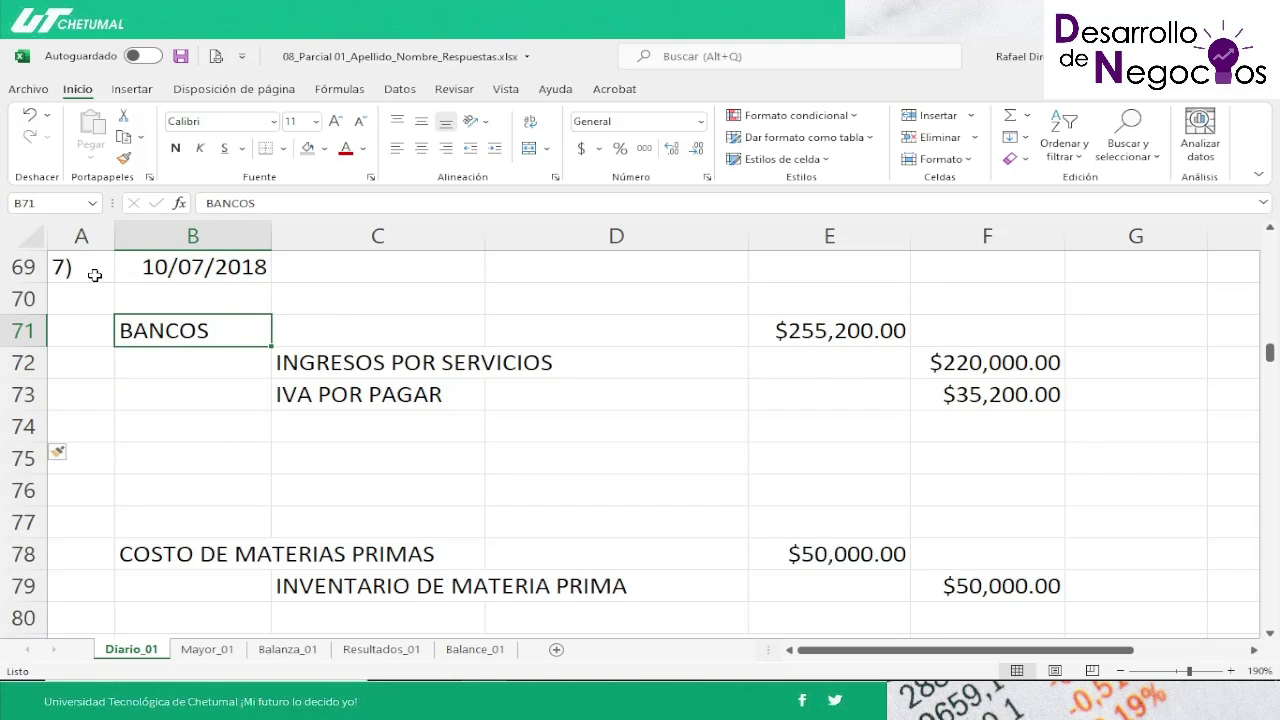
pyautogui.write('CLIEN')
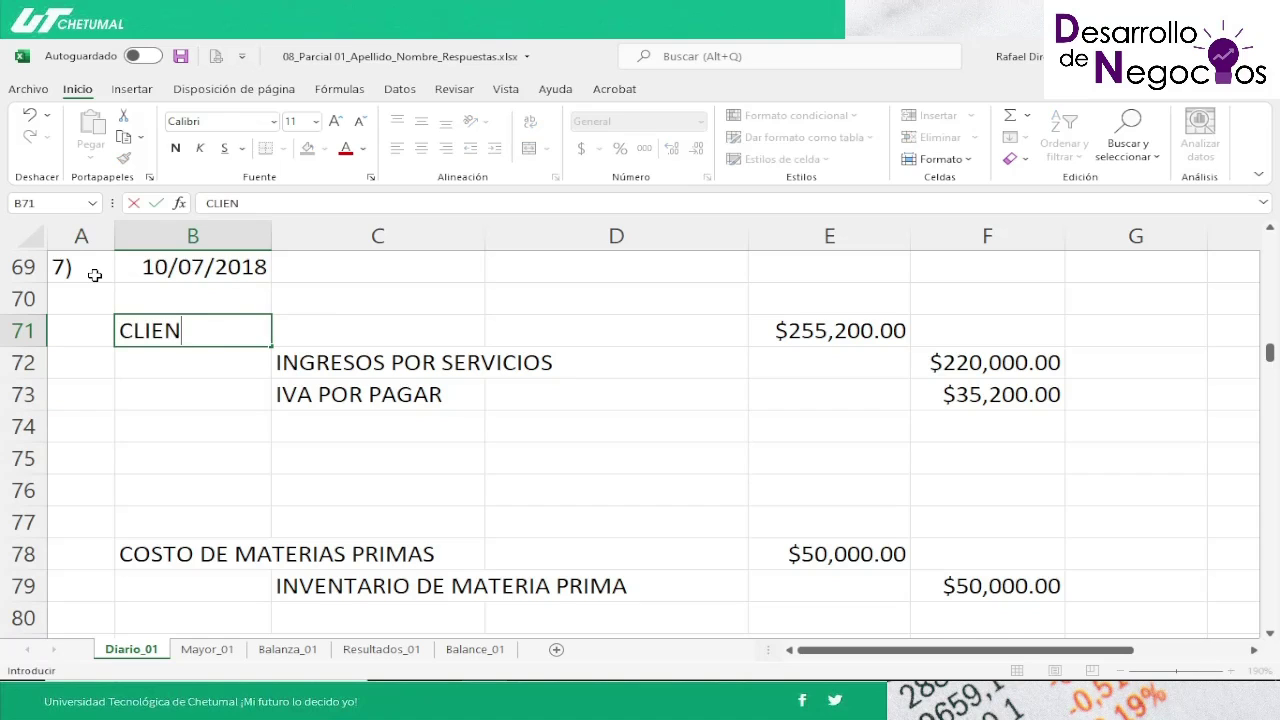
pyautogui.write('TES')
pyautogui.press('Right')
# Step: Inspect the formula of the CLIENTES debit in E71 and the INGRESOS POR SERVICIOS credit in F72
pyautogui.press('Right')
pyautogui.press('Right')
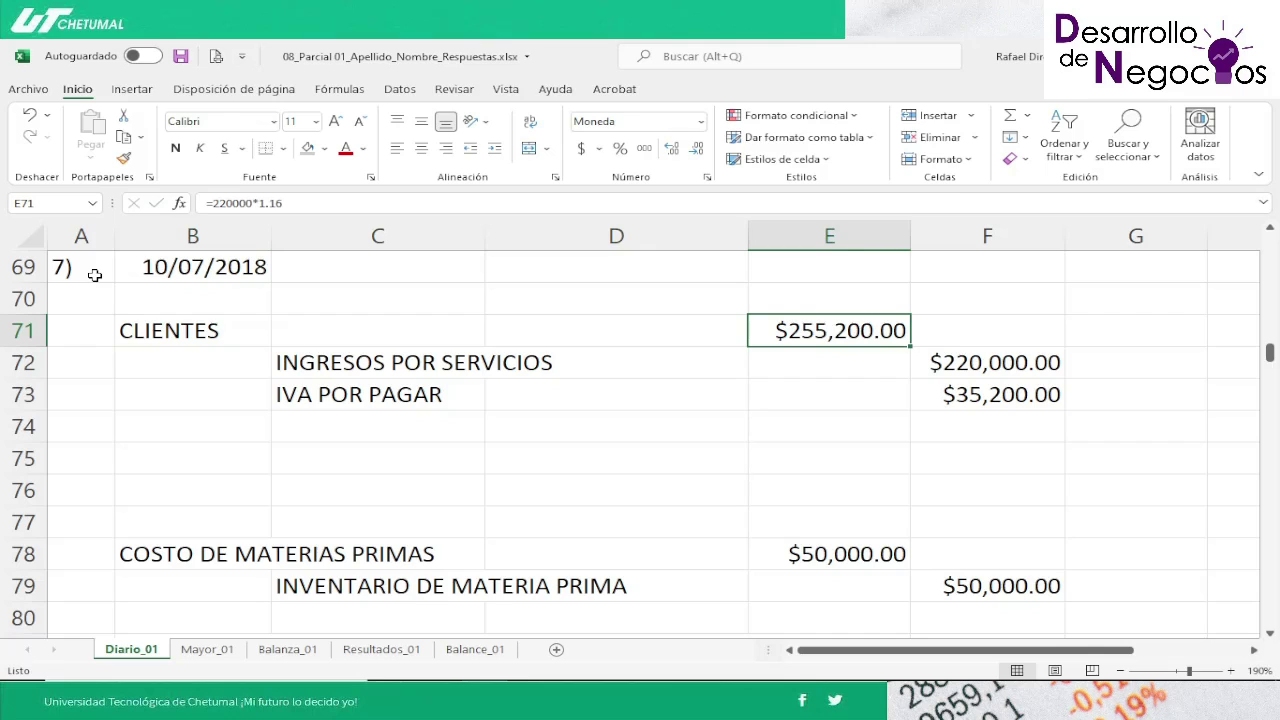
pyautogui.press('F2')
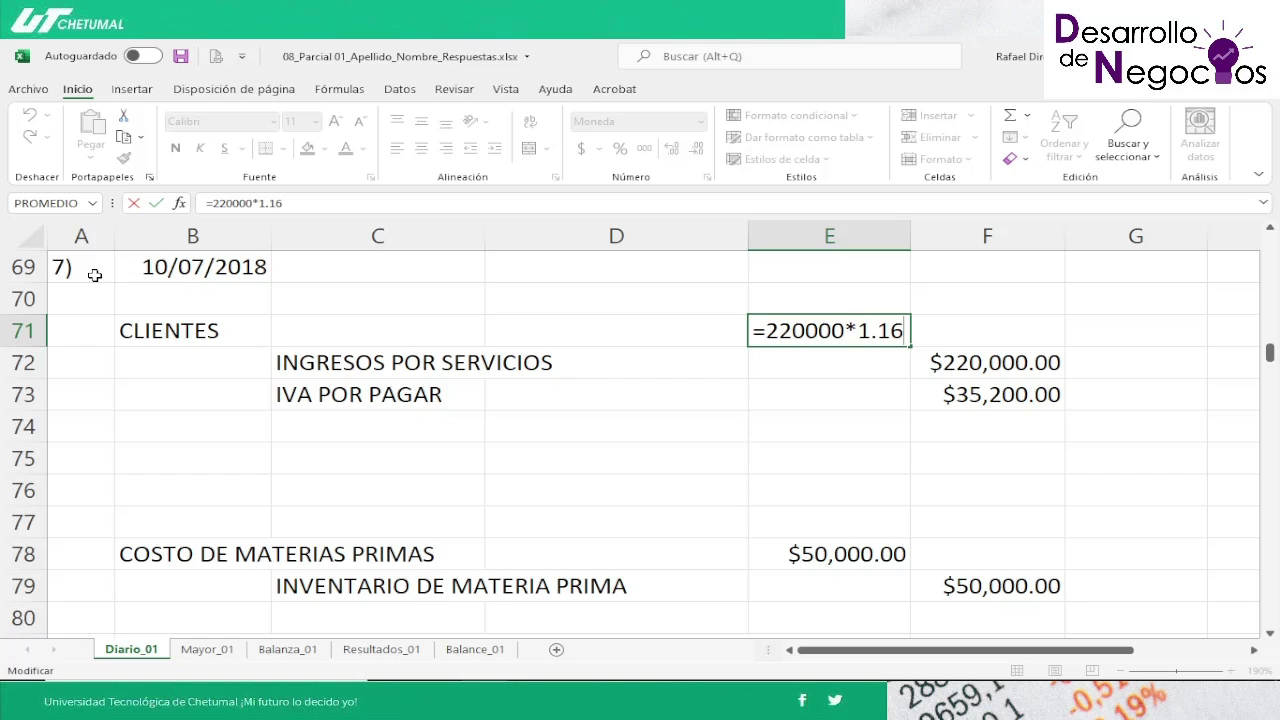
pyautogui.press('Escape')
pyautogui.press('Return')
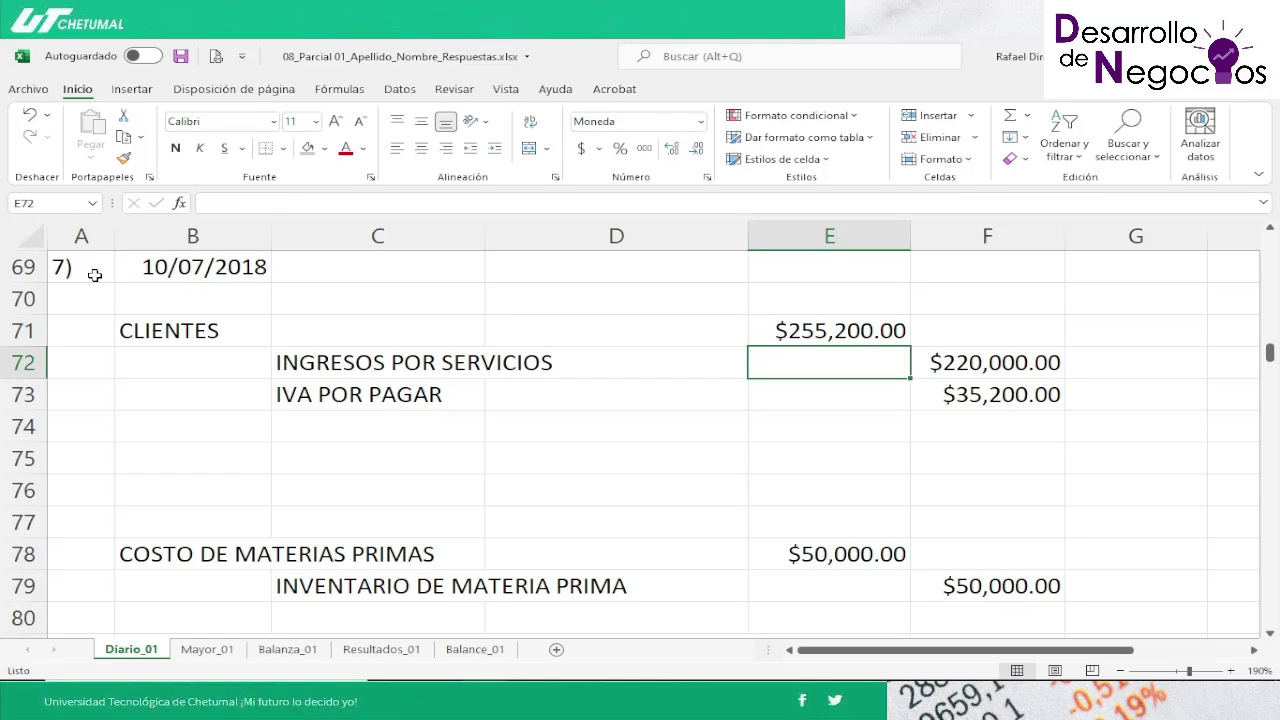
pyautogui.press('Up')
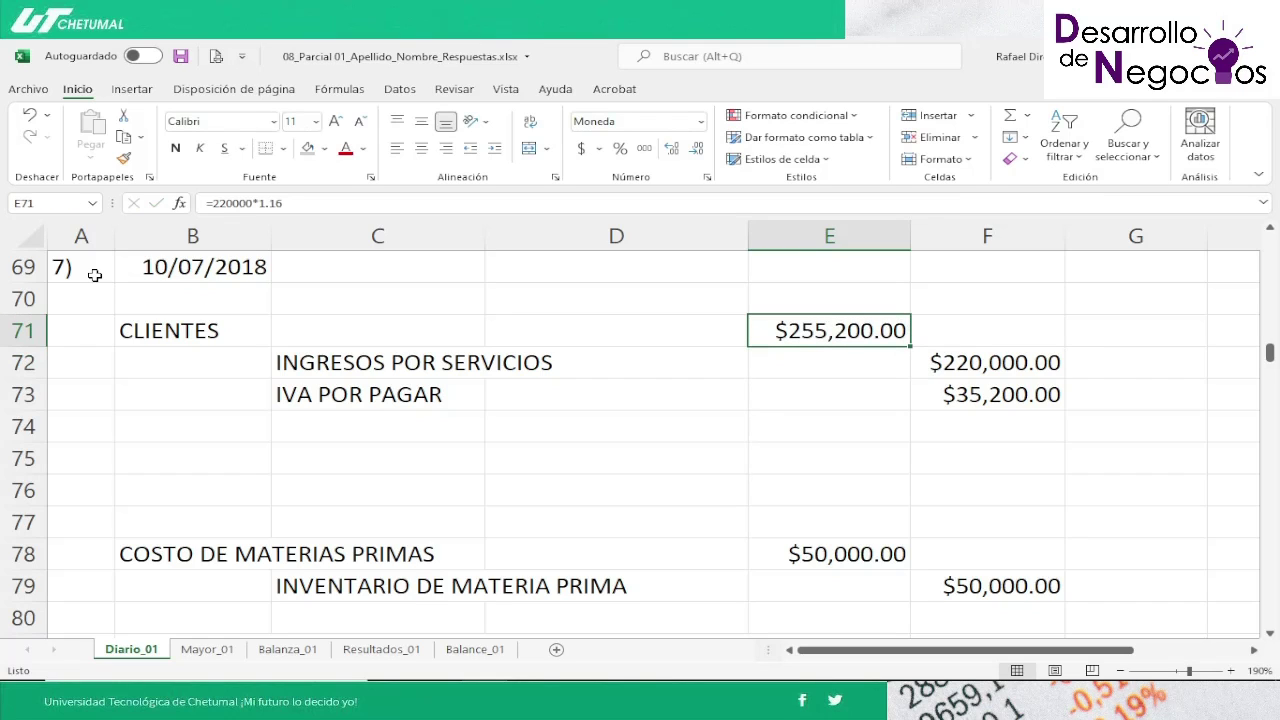
pyautogui.press('Down')
pyautogui.press('Right')
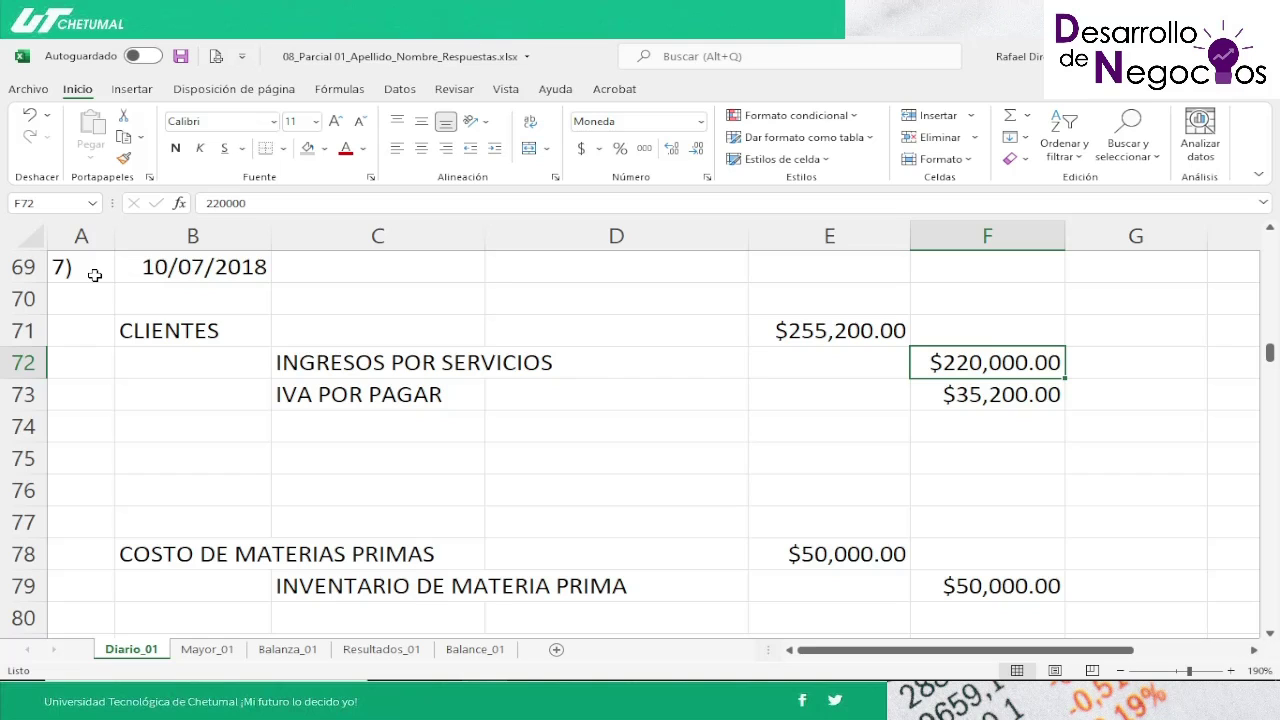
# Step: Inspect the formula of the IVA POR PAGAR credit in F73
pyautogui.press('Down')
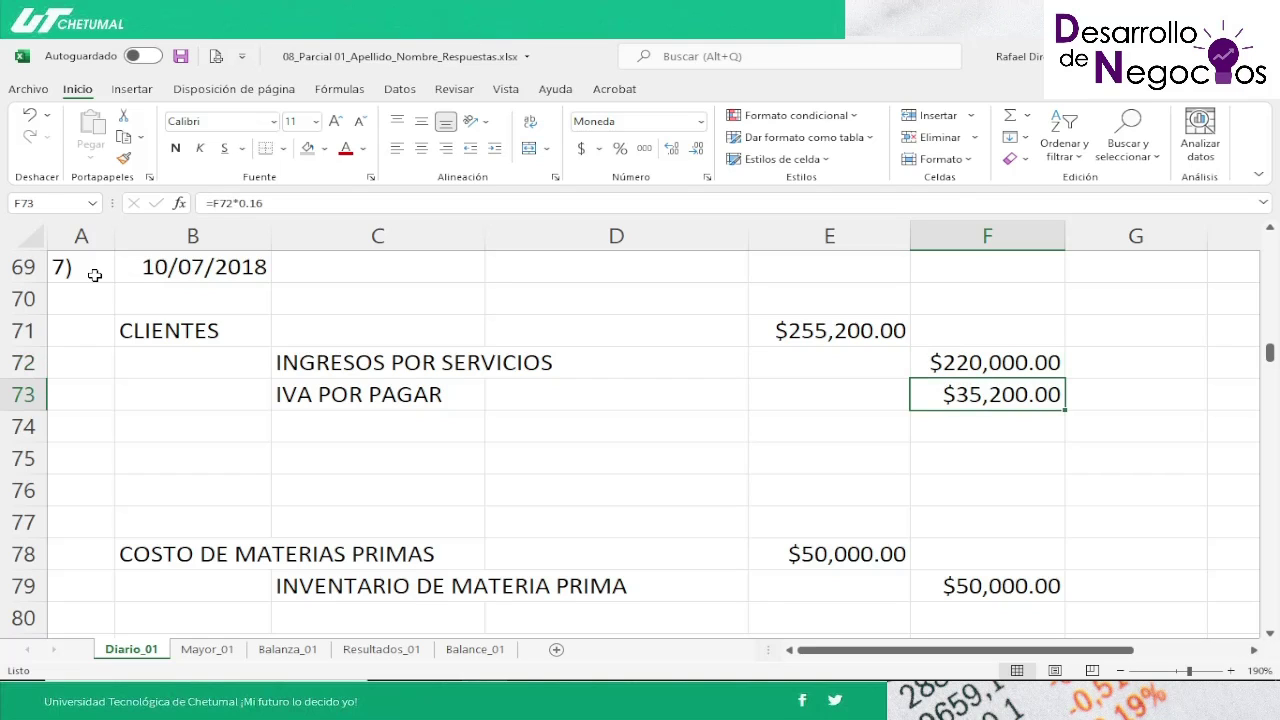
pyautogui.press('F2')
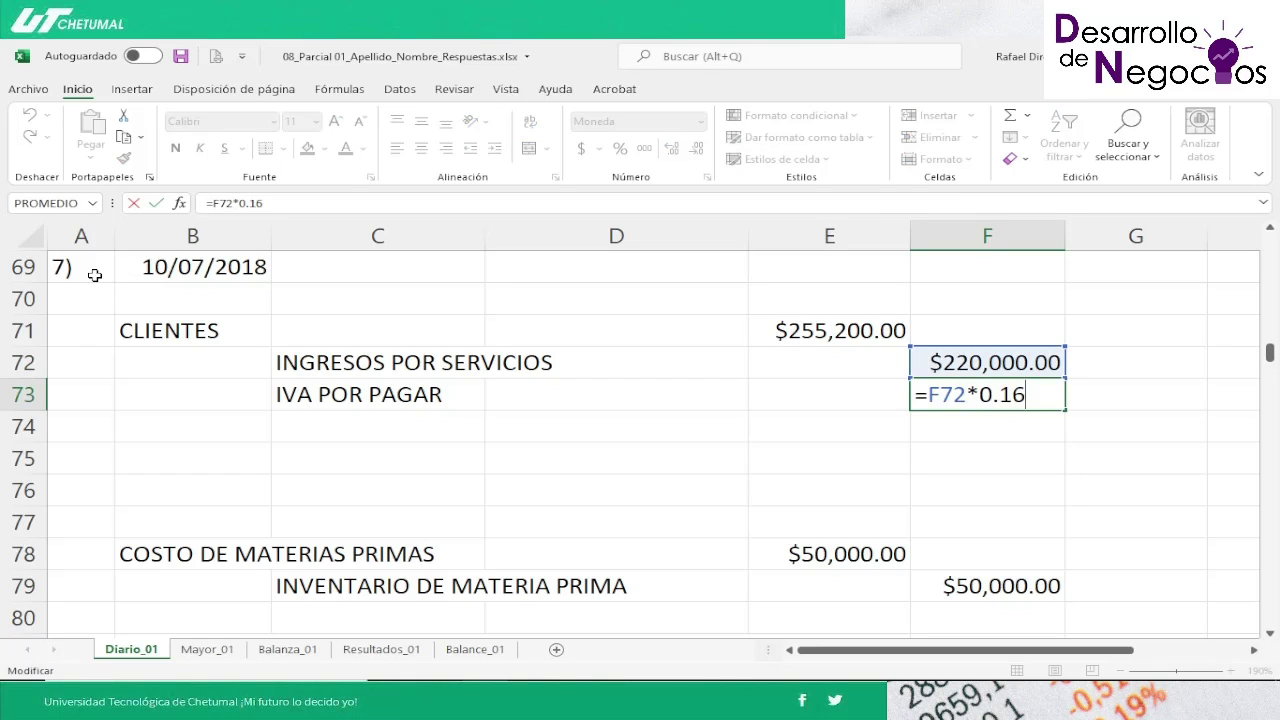
pyautogui.press('Return')
# Step: Enter BANCOS in B75 as the debit account of movement 7's collection entry
pyautogui.press('Down')
pyautogui.press('Left')
pyautogui.press('Left')
pyautogui.press('Left')
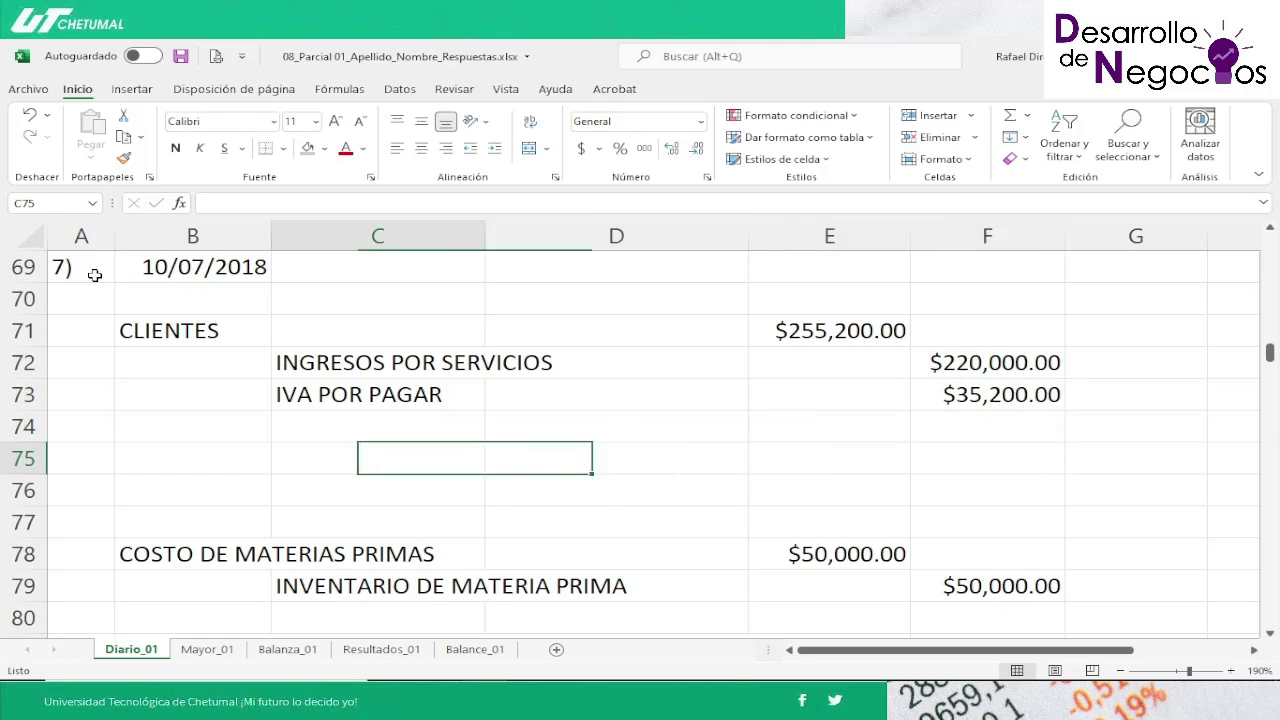
pyautogui.press('Left')
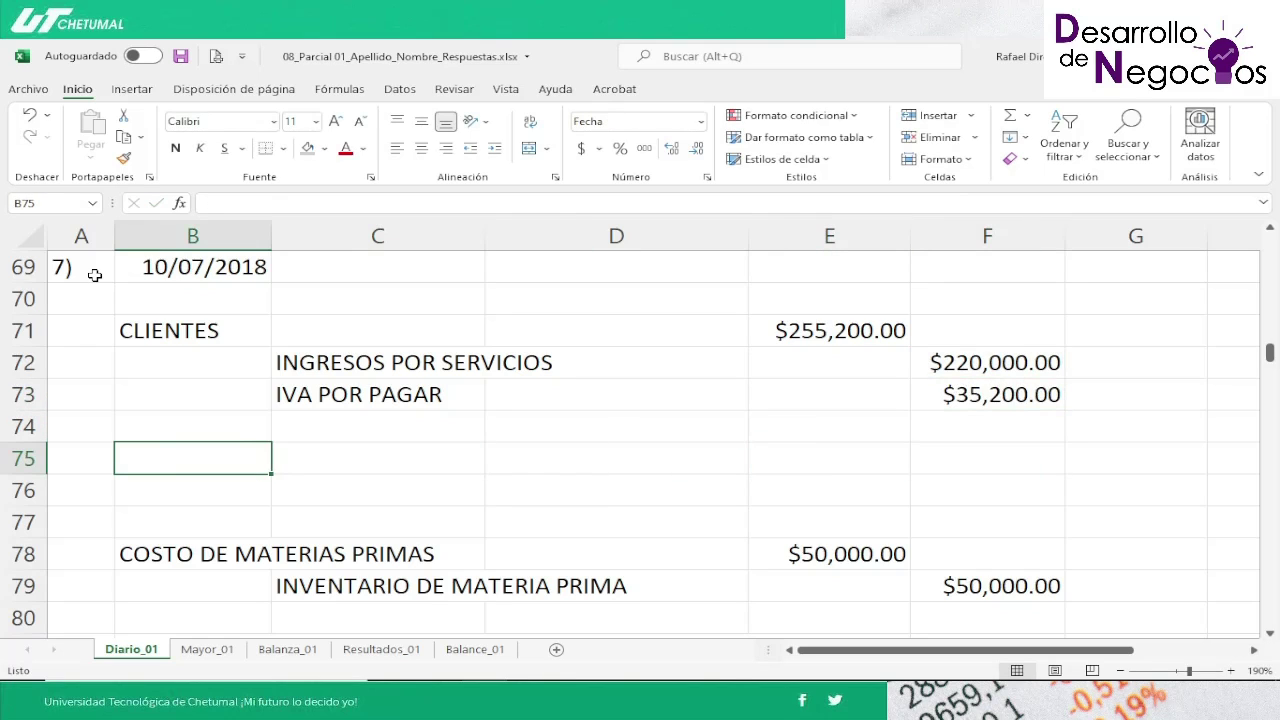
pyautogui.write('BANCOS')
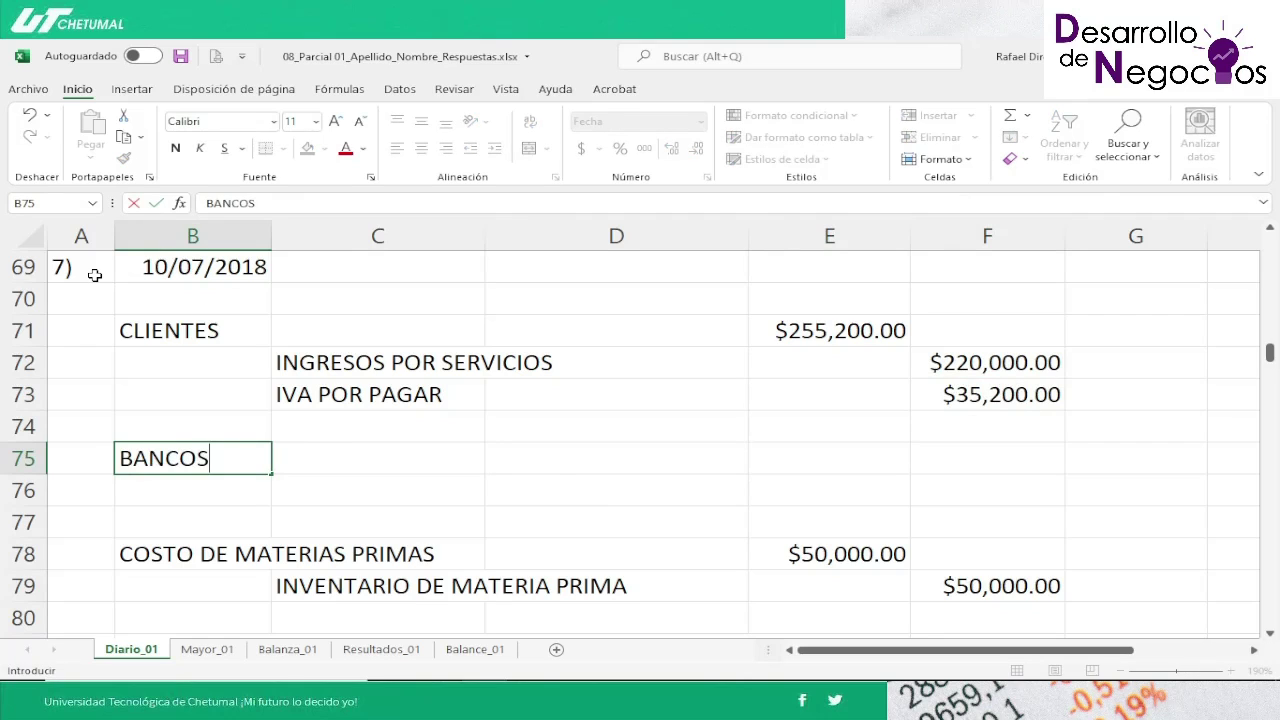
# Step: Check movement 7 in the Word exam document, return to Excel and set the BANCOS debit in E75 to =E71
pyautogui.press('Right')
pyautogui.press('Right')
pyautogui.press('Right')
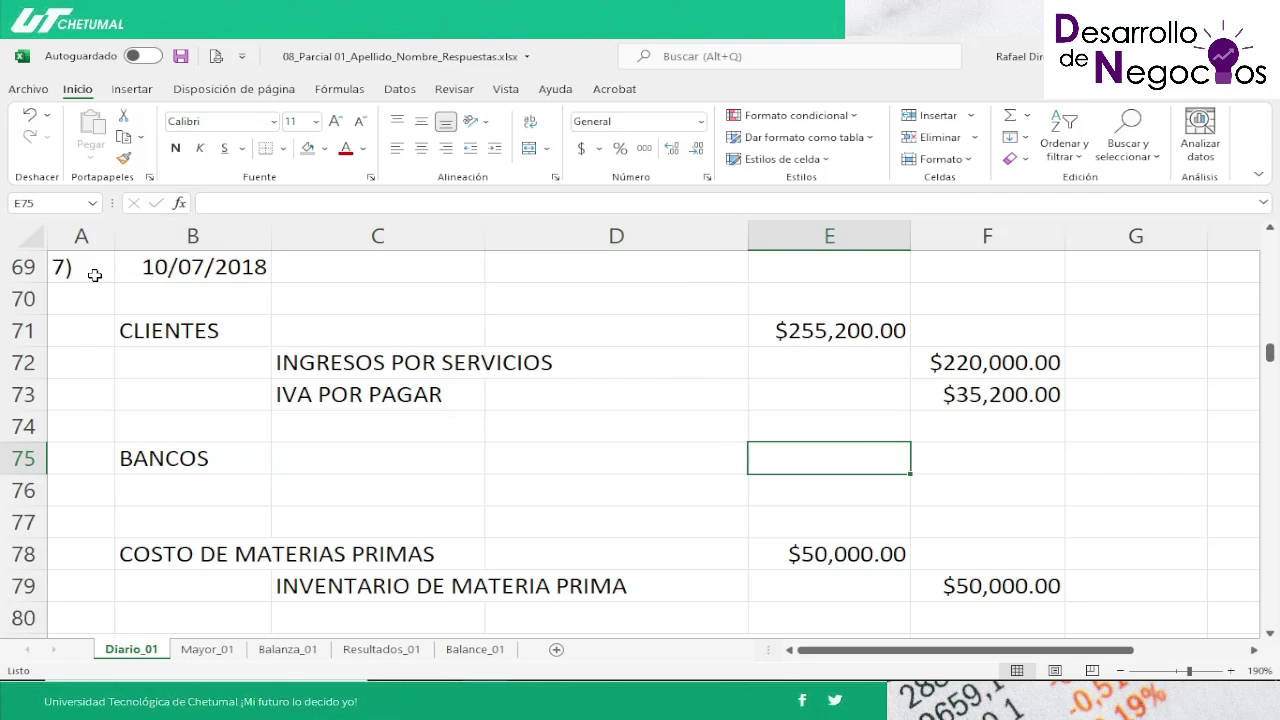
pyautogui.click(530, 664)
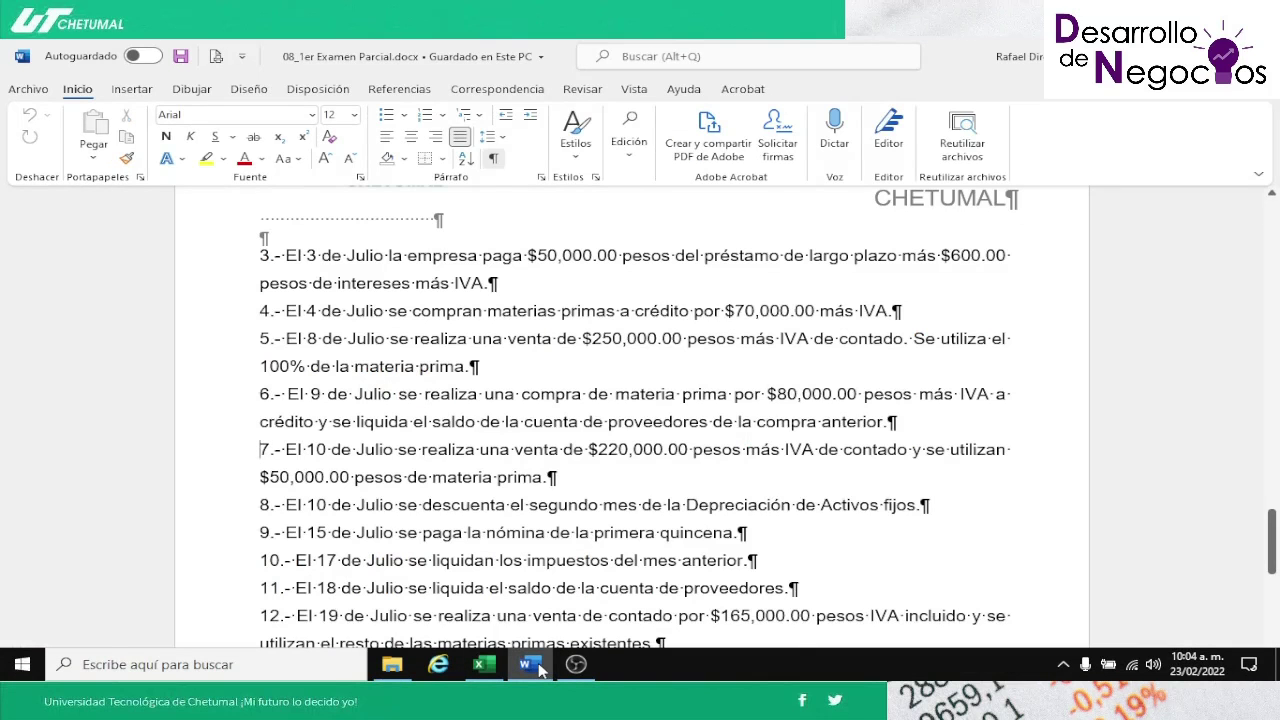
pyautogui.click(486, 668)
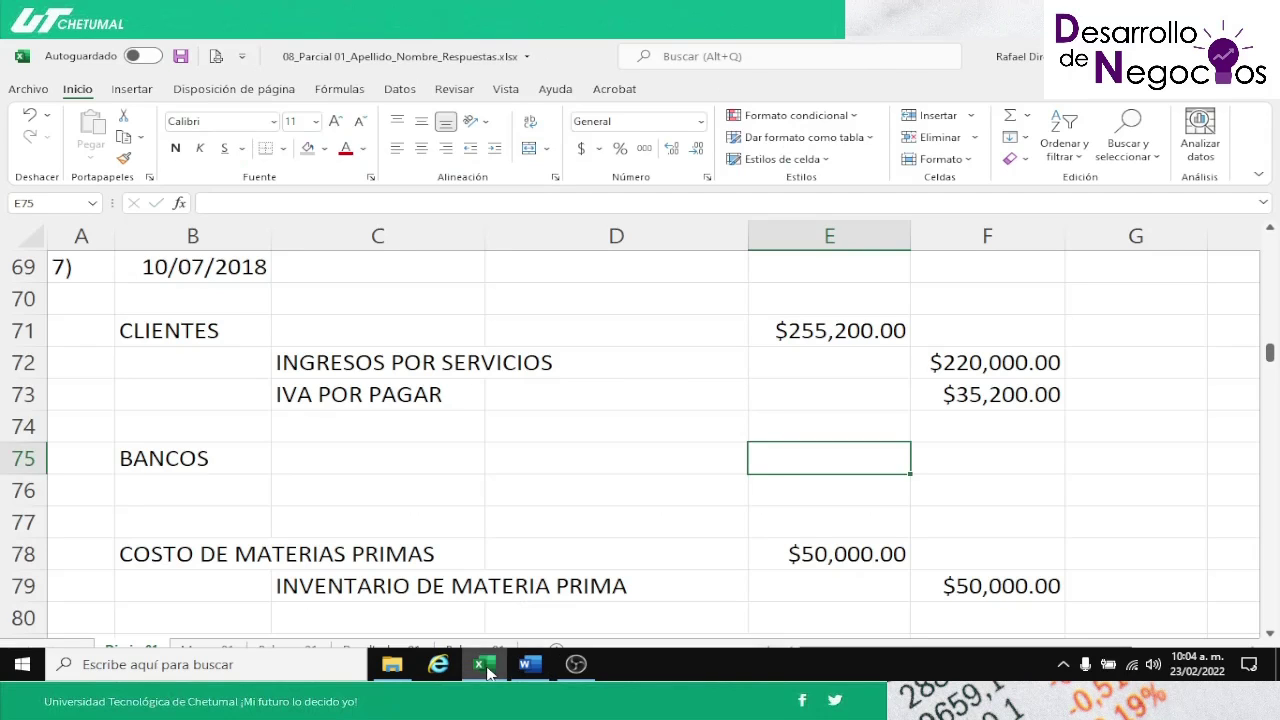
pyautogui.write('=')
pyautogui.press('Up')
pyautogui.press('Up')
pyautogui.press('Up')
pyautogui.press('Up')
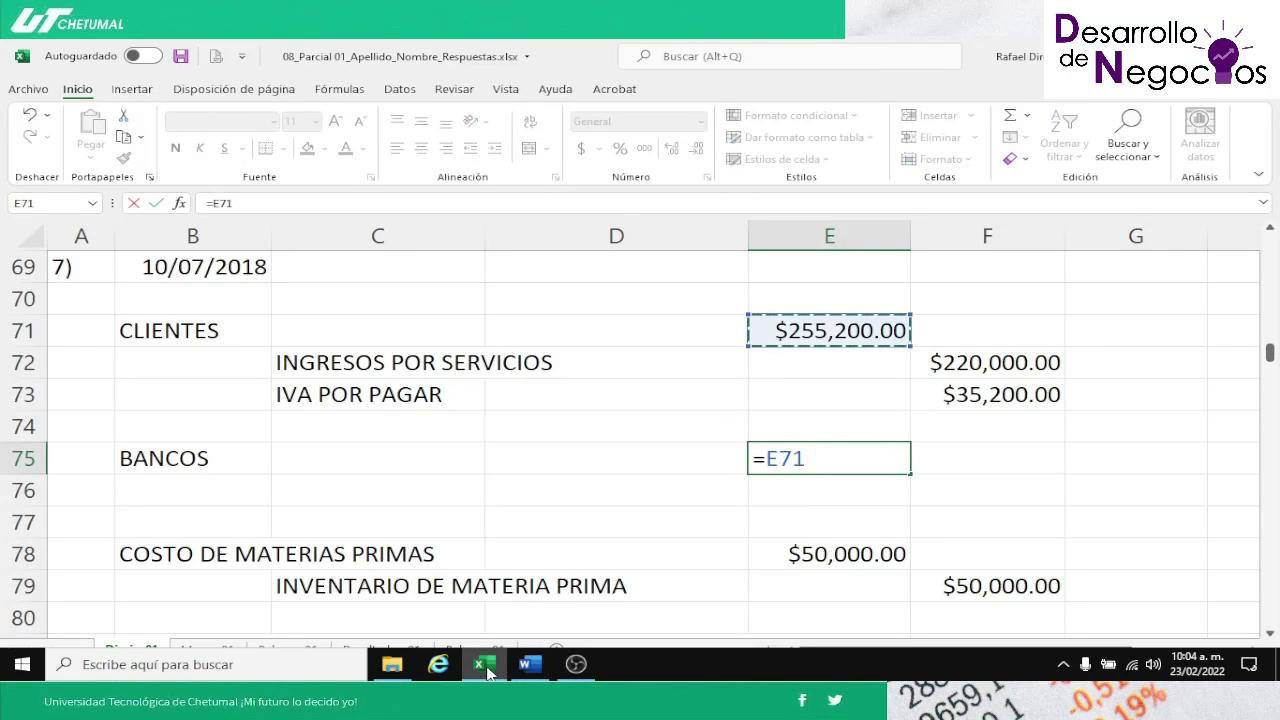
pyautogui.press('Return')
# Step: Enter CLIENTES in C76 as the credit account under BANCOS
pyautogui.press('Left')
pyautogui.press('Left')
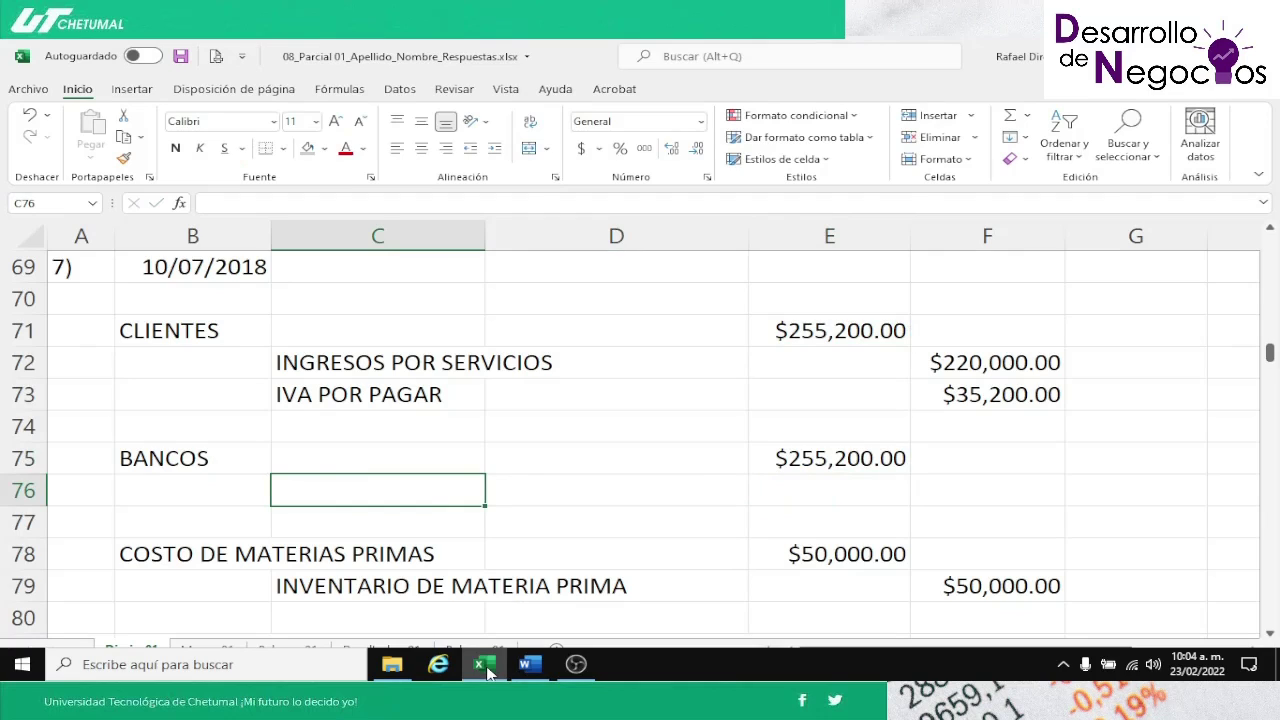
pyautogui.write('CLEINT')
pyautogui.press('BackSpace')
pyautogui.press('BackSpace')
pyautogui.press('BackSpace')
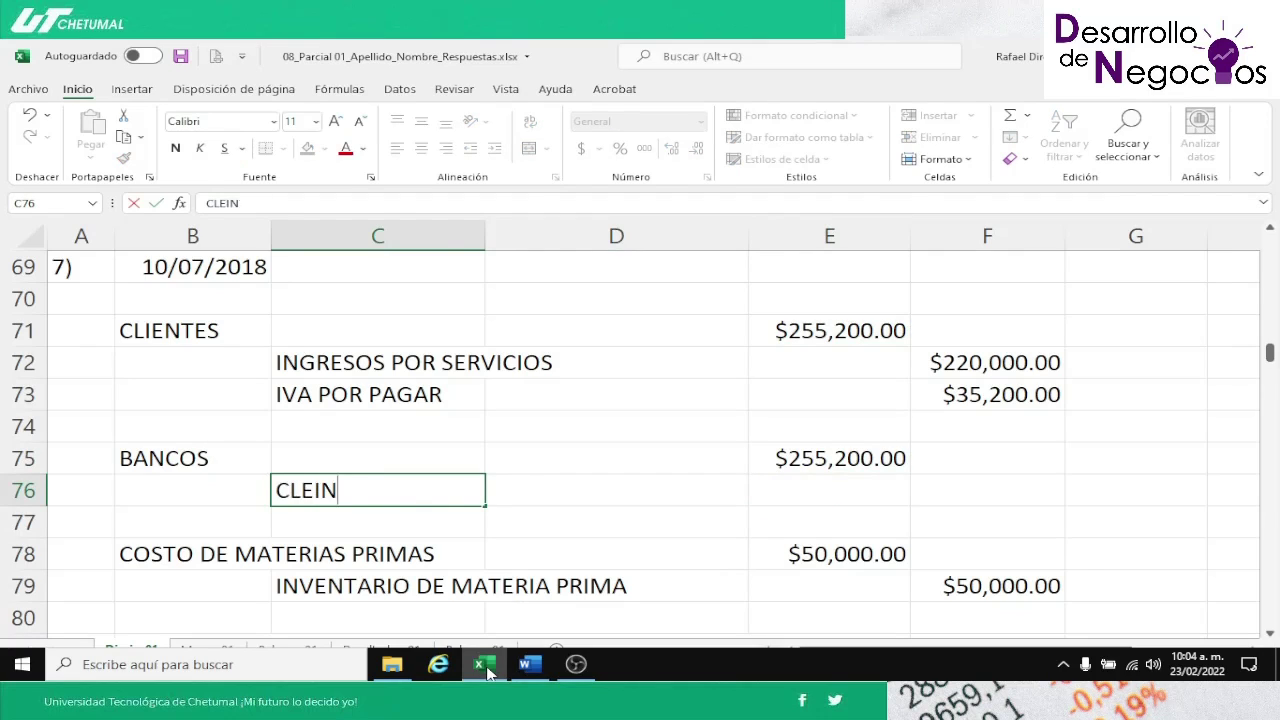
pyautogui.press('BackSpace')
pyautogui.write('IENTES')
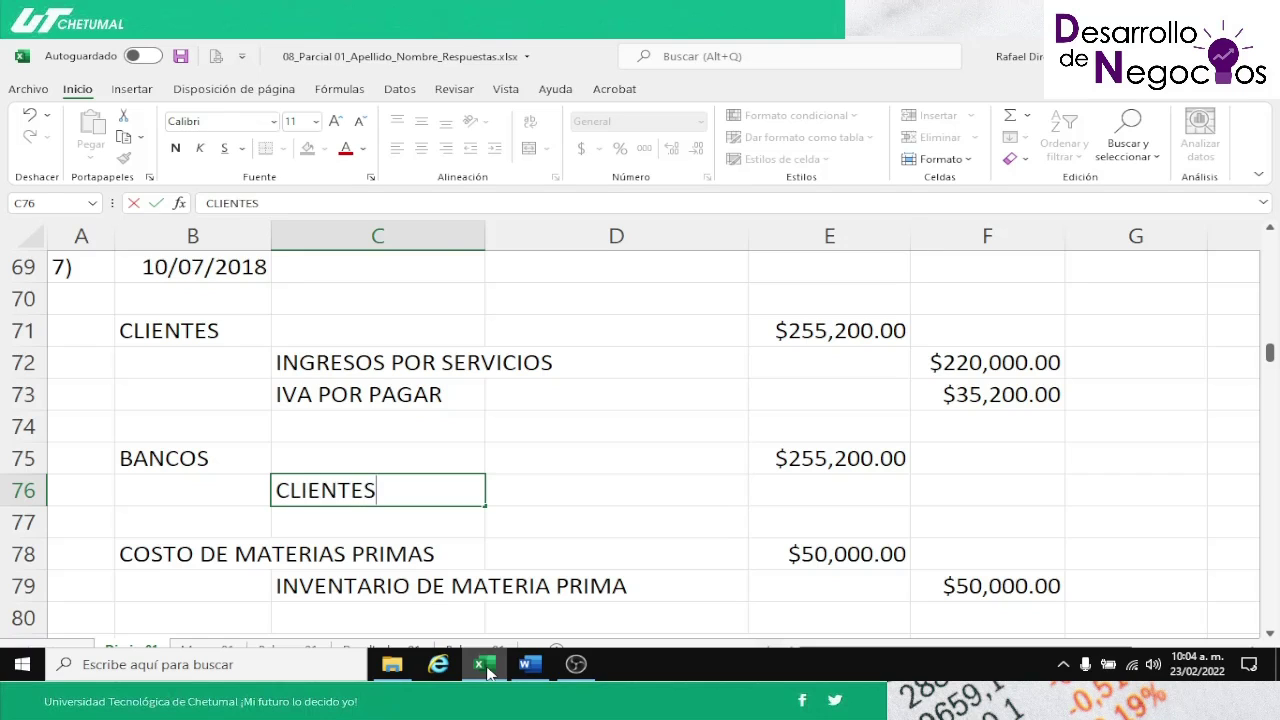
# Step: Set the CLIENTES credit in F76 equal to the BANCOS debit with =E75
pyautogui.press('Right')
pyautogui.press('Right')
pyautogui.press('Right')
pyautogui.write('=')
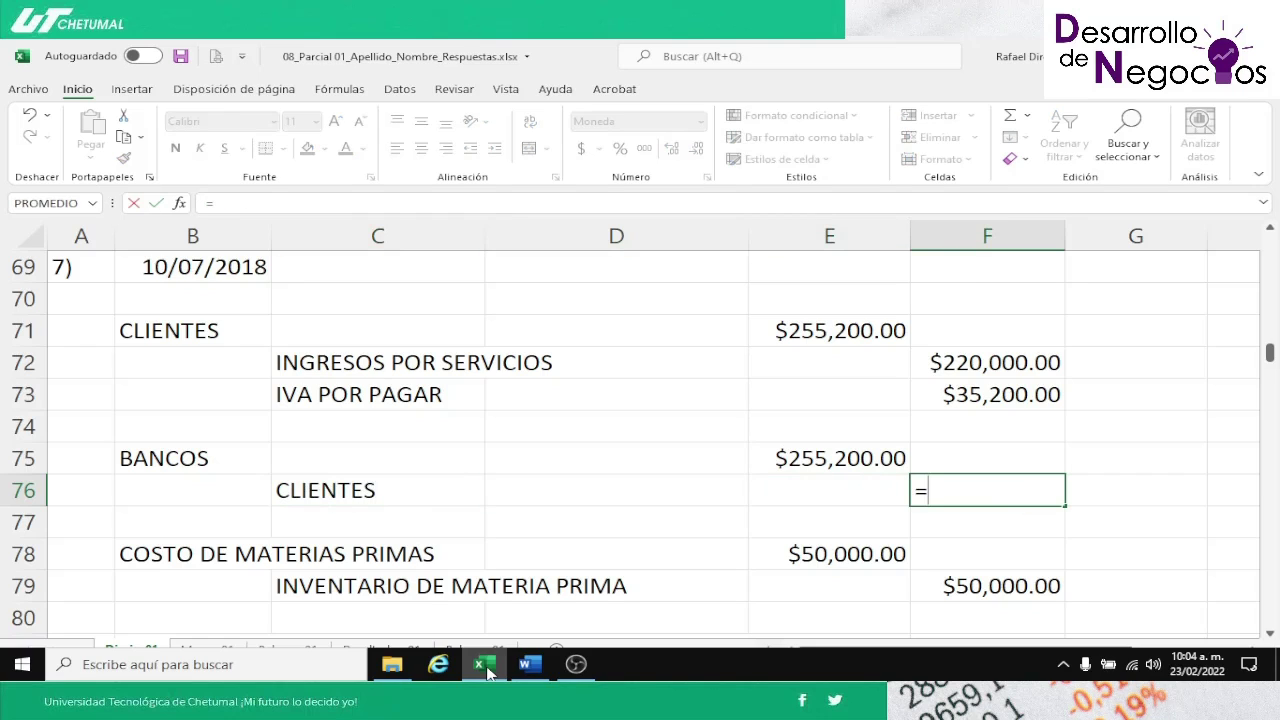
pyautogui.press('Up')
pyautogui.press('Left')
pyautogui.press('Return')
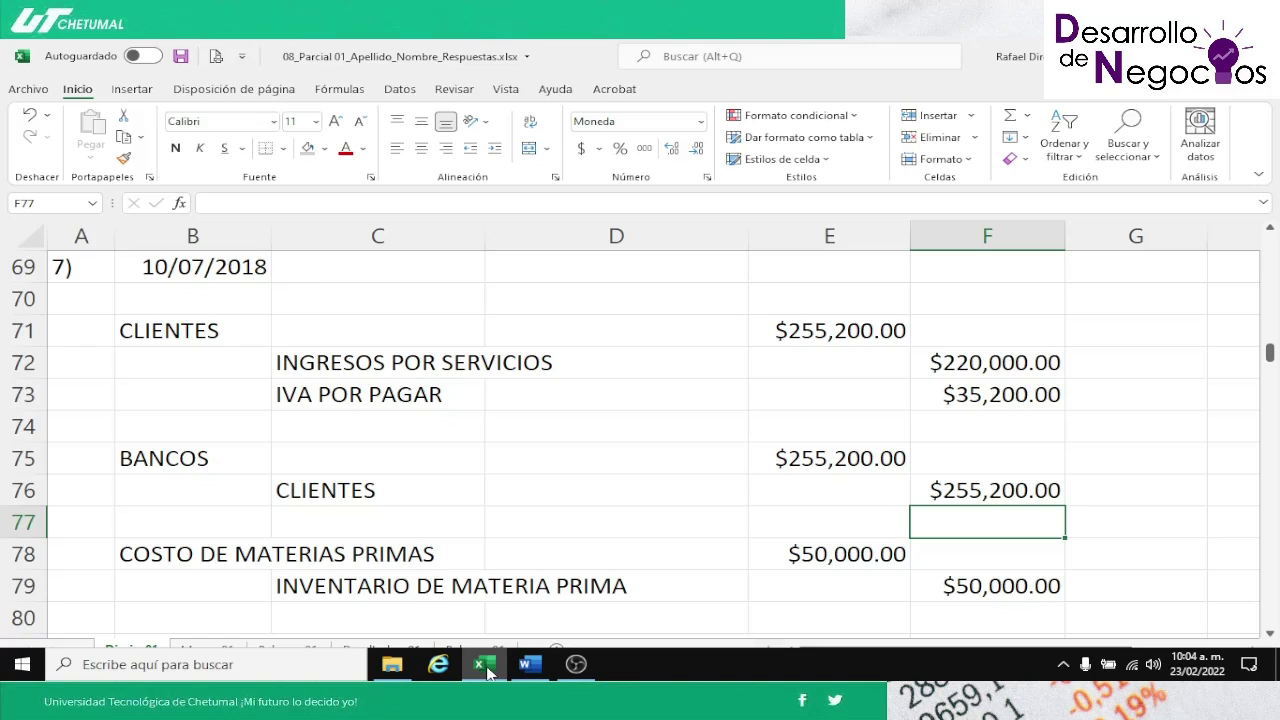
# Step: Inspect the formula of the CLIENTES debit in E71
pyautogui.press('Up')
pyautogui.press('Up')
pyautogui.press('Up')
pyautogui.press('Up')
pyautogui.press('Up')
pyautogui.press('Up')
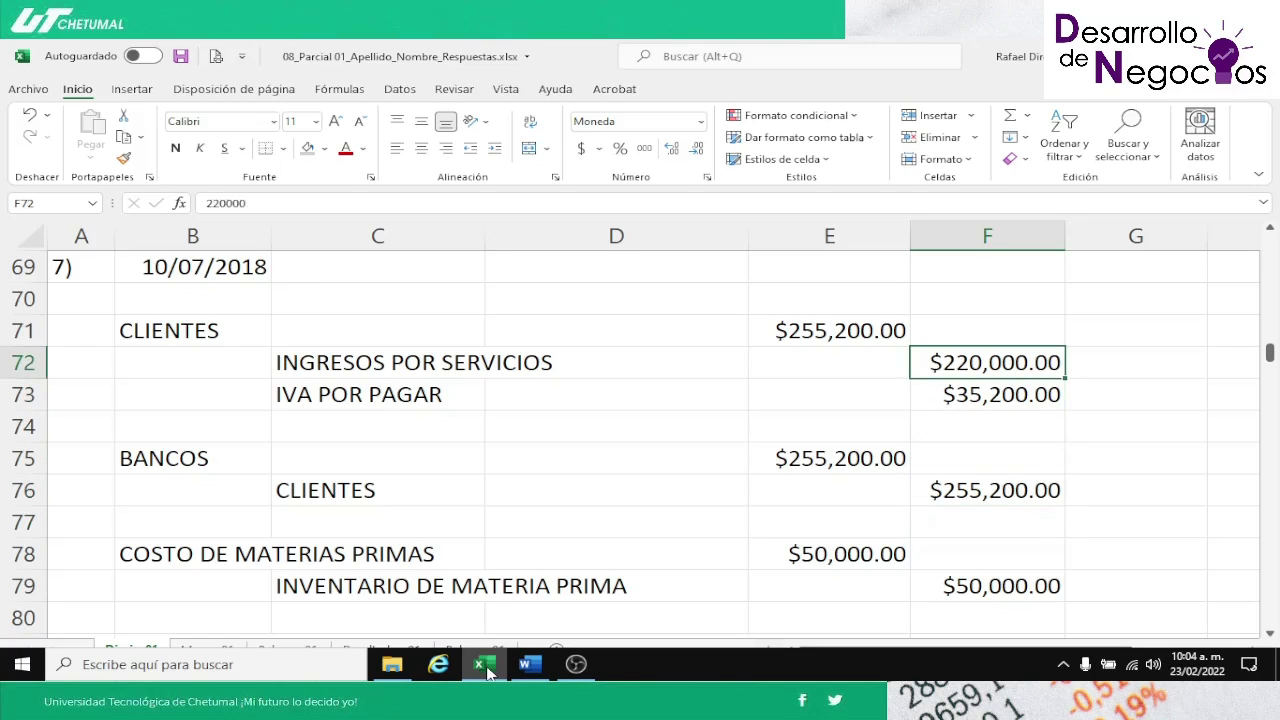
pyautogui.press('Left')
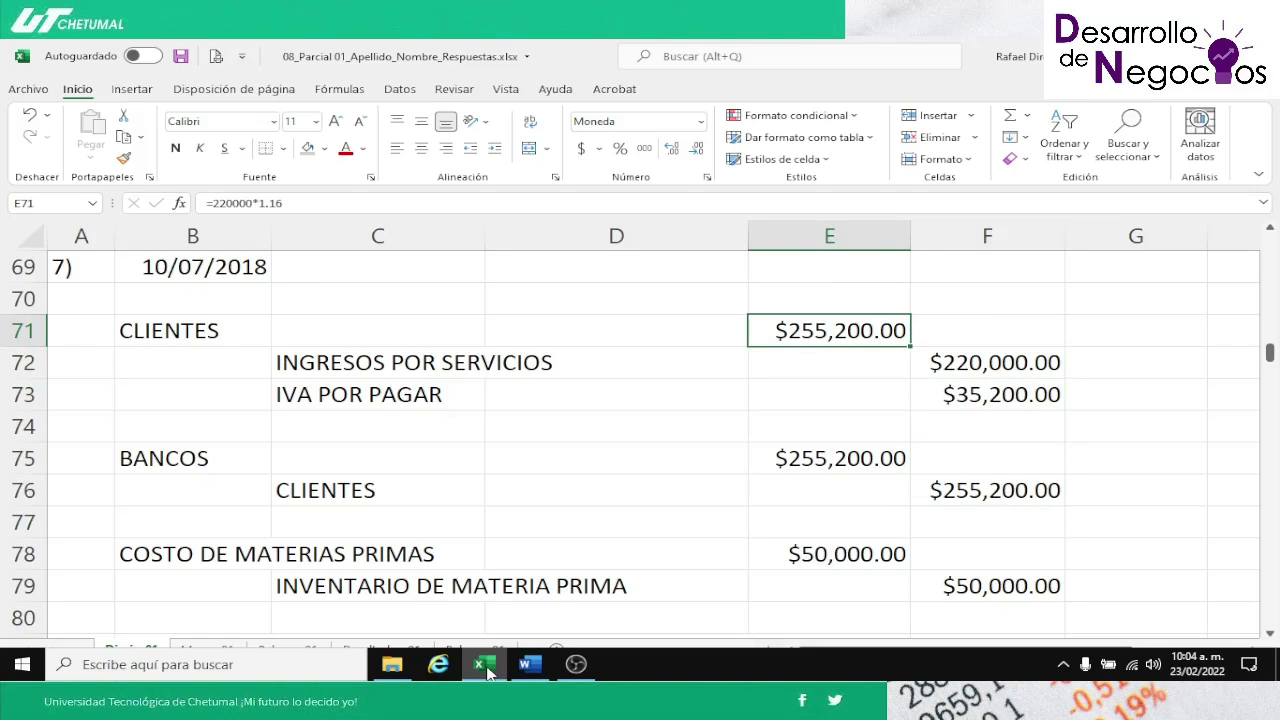
pyautogui.press('F2')
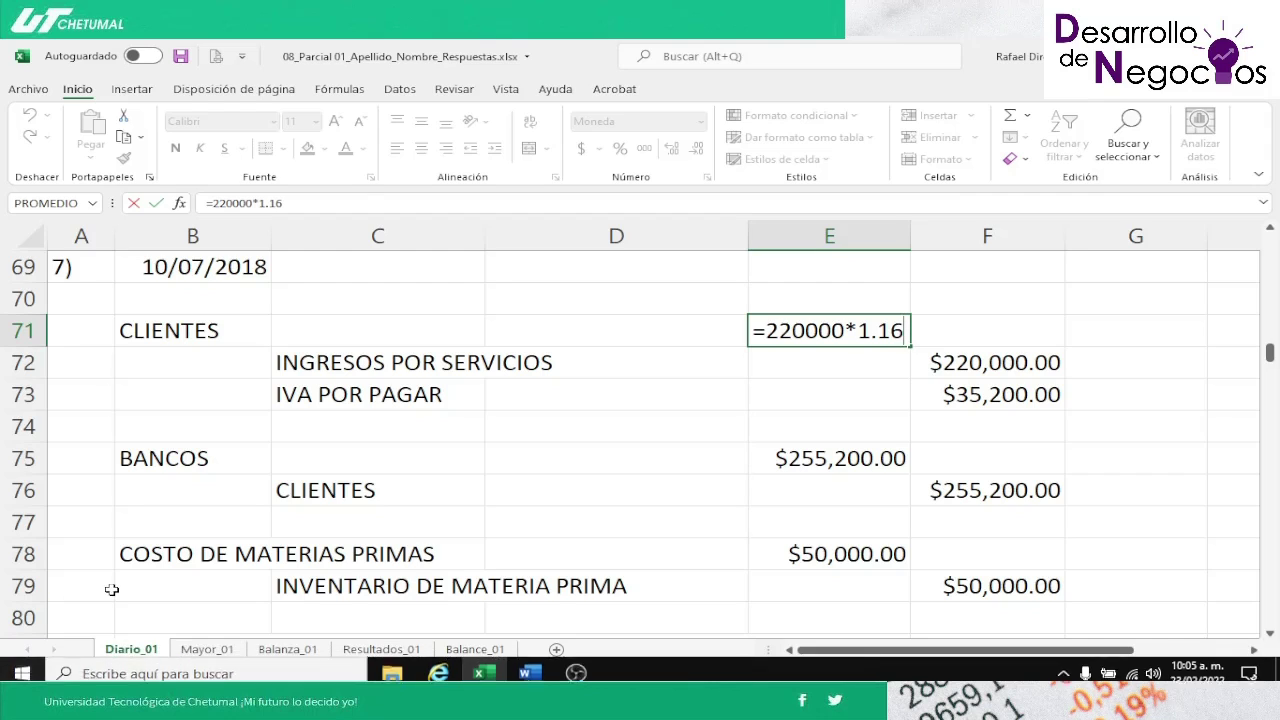
# Step: Change the account name in B78 to GASTO DE MATERIAS PRIMAS
pyautogui.click(132, 565)
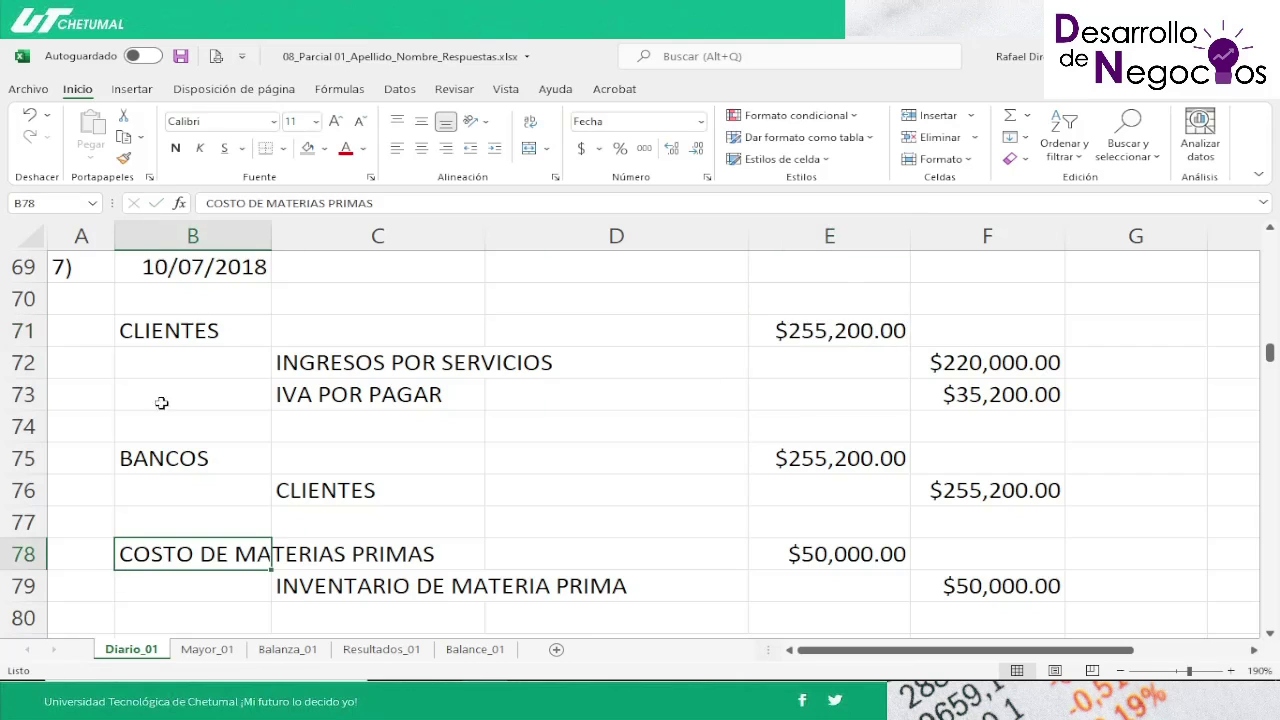
pyautogui.click(208, 204)
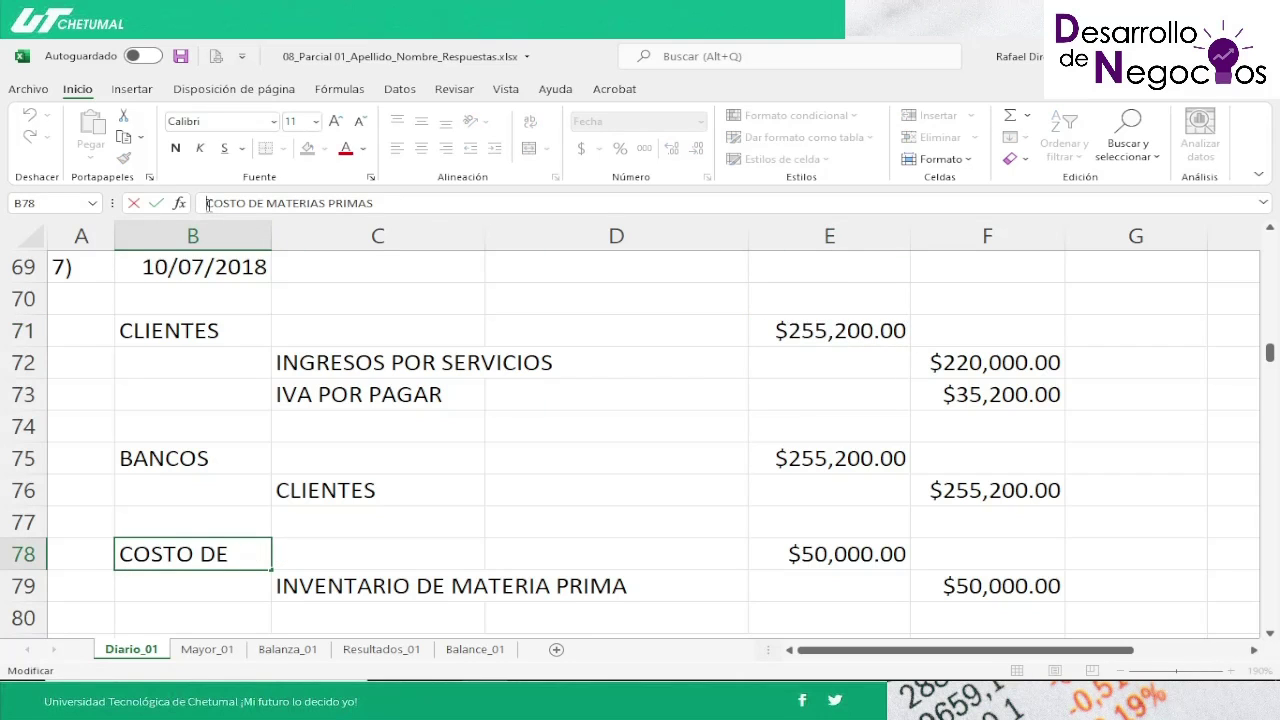
pyautogui.write('GASTO')
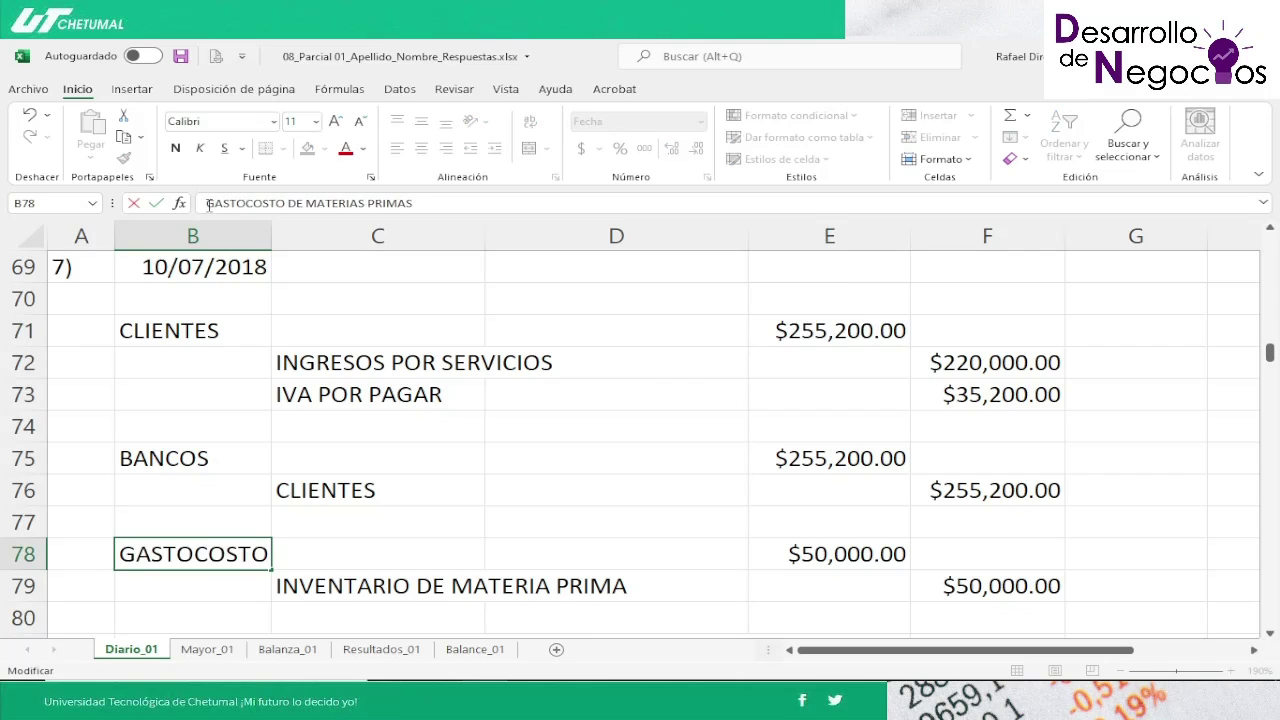
pyautogui.press('Delete')
pyautogui.press('Delete')
pyautogui.press('Delete')
pyautogui.press('Delete')
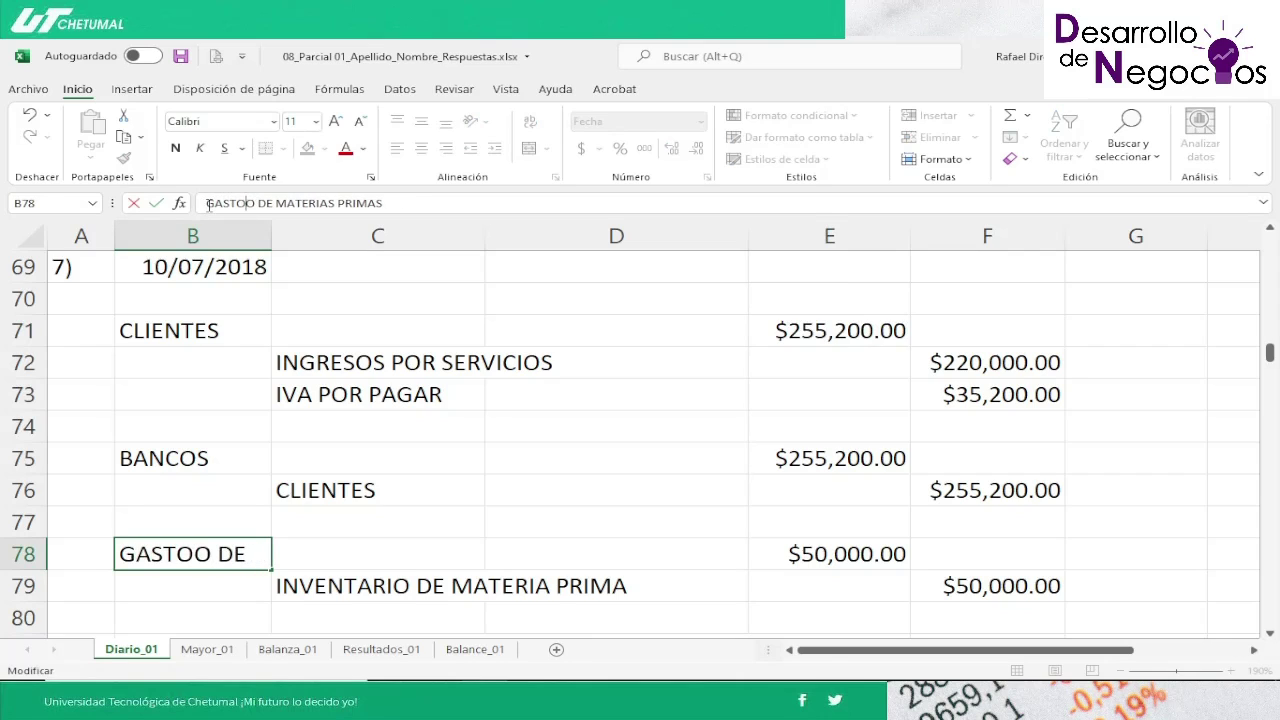
pyautogui.press('Delete')
pyautogui.press('Return')
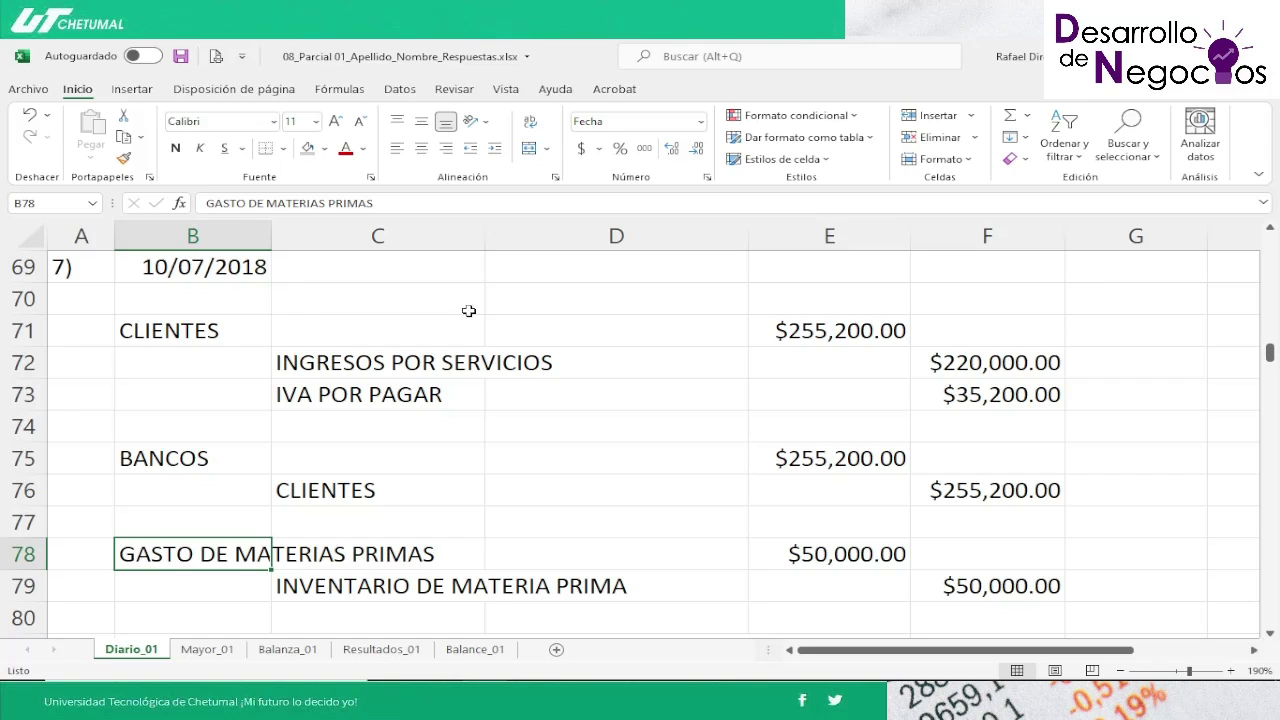
# Step: Inspect the formulas of the IVA POR PAGAR credit in F73 and the CLIENTES credit in F76
pyautogui.click(976, 397)
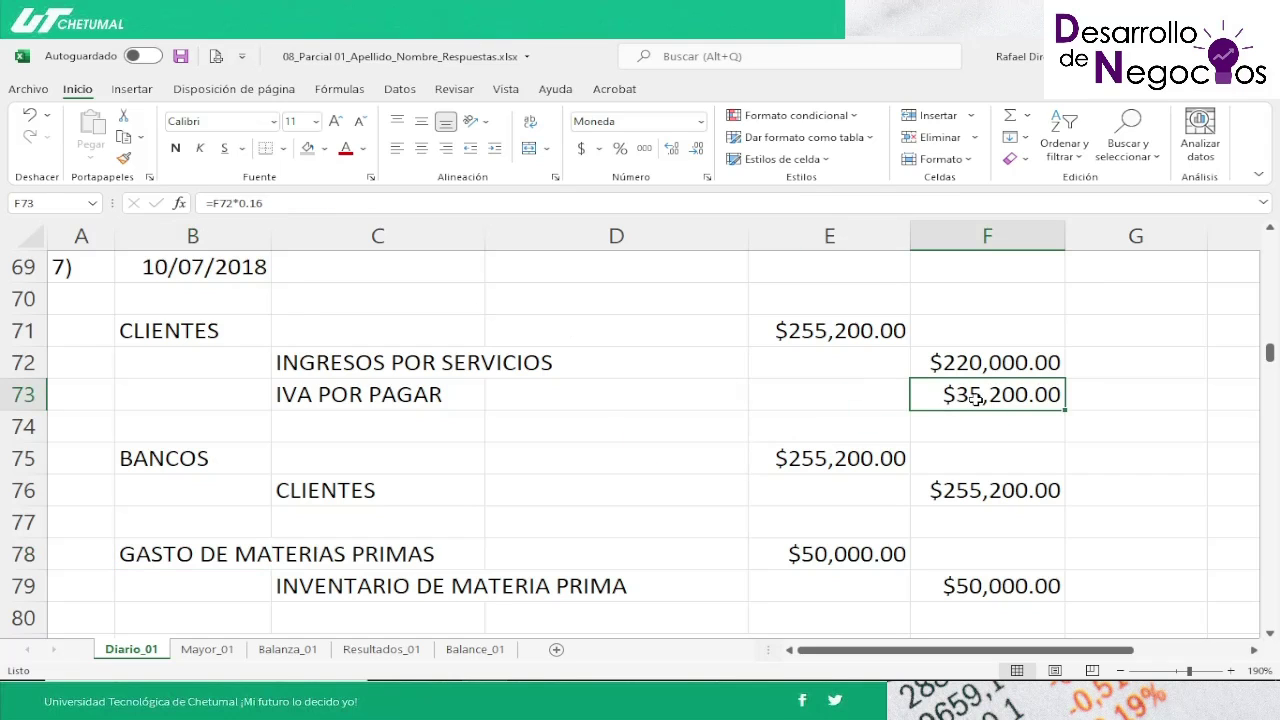
pyautogui.press('F2')
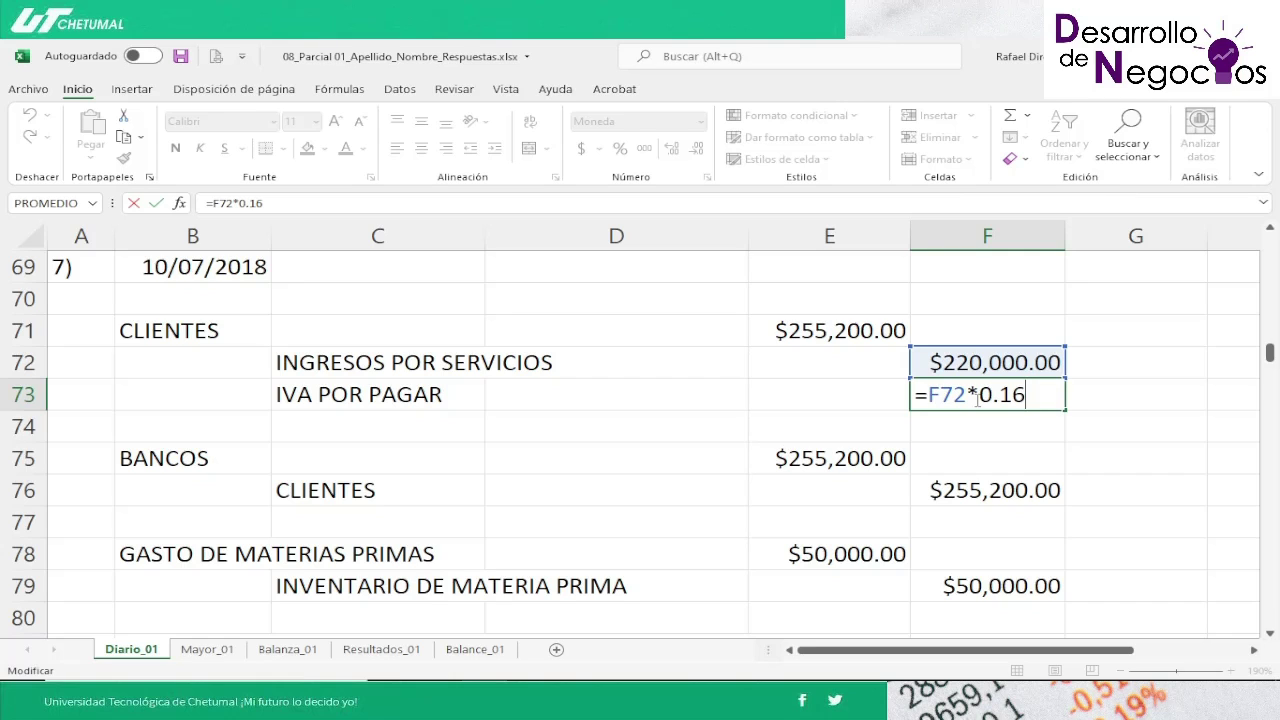
pyautogui.press('Return')
pyautogui.press('Down')
pyautogui.press('Down')
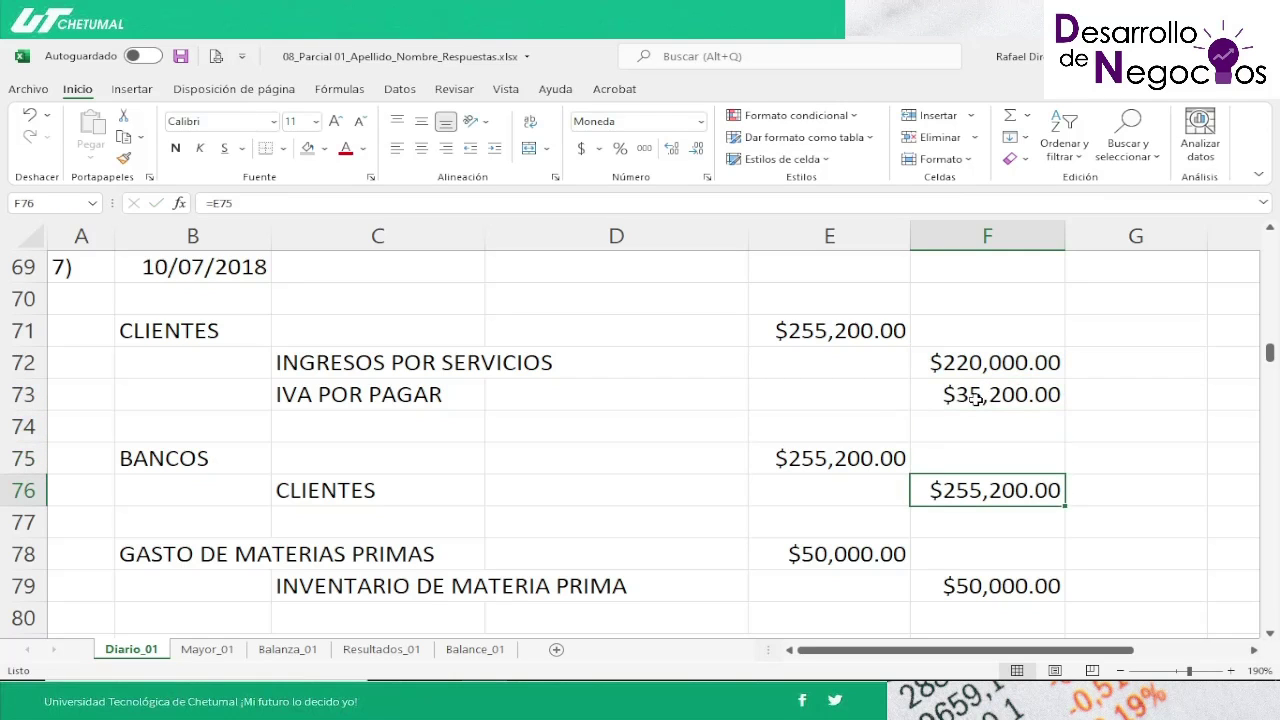
# Step: Review the GASTO DE MATERIAS PRIMAS debit in E78 and the INVENTARIO DE MATERIA PRIMA credit in F79
pyautogui.press('Left')
pyautogui.press('Left')
pyautogui.press('Left')
pyautogui.press('Left')
pyautogui.press('Left')
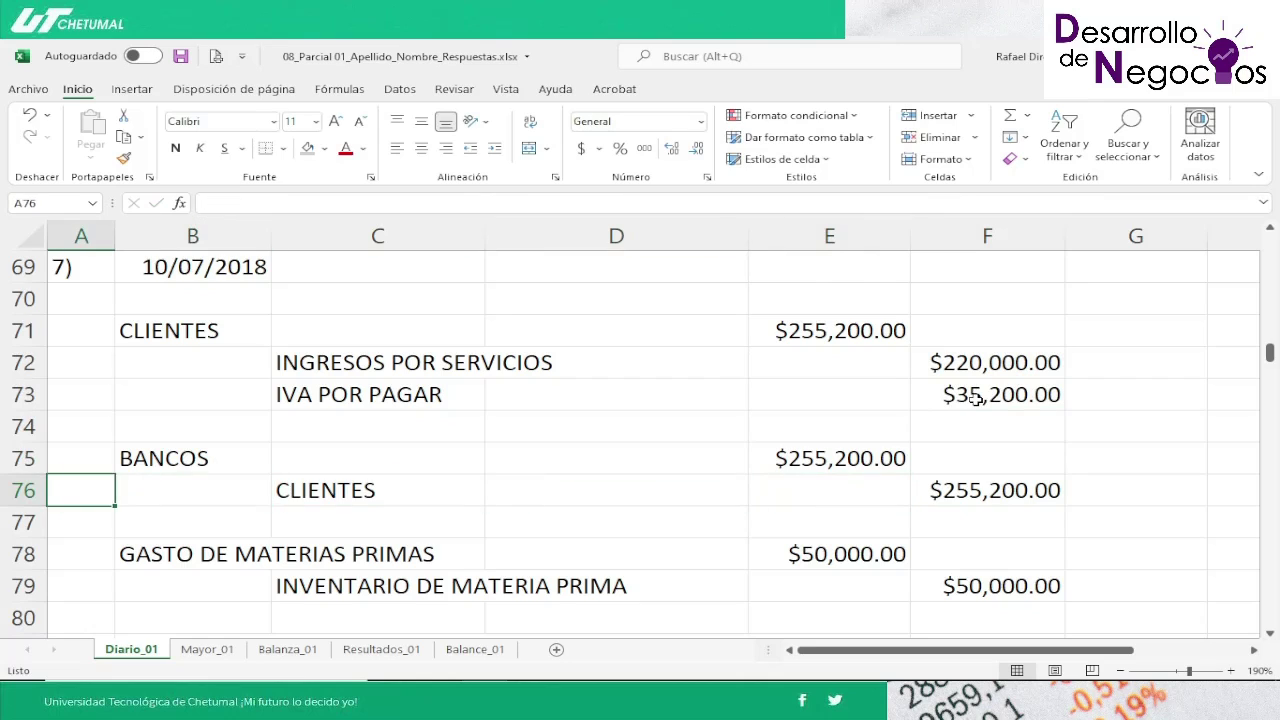
pyautogui.press('Down')
pyautogui.press('Down')
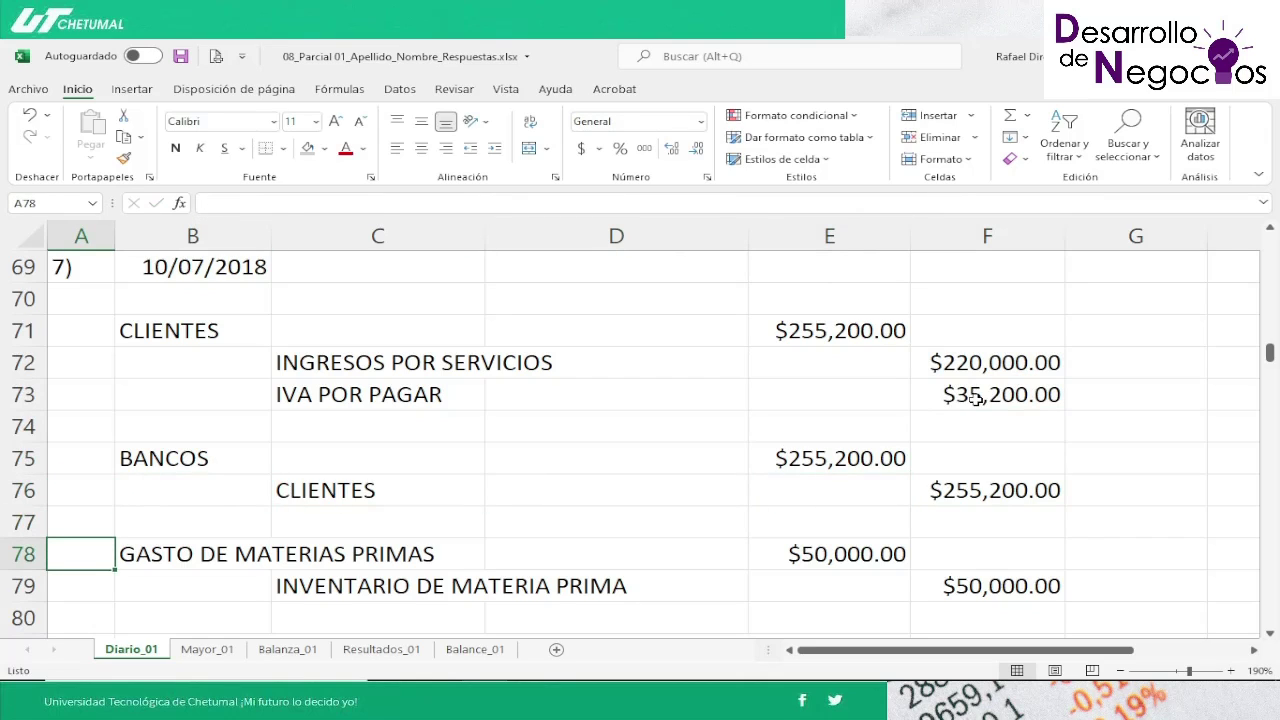
pyautogui.press('Right')
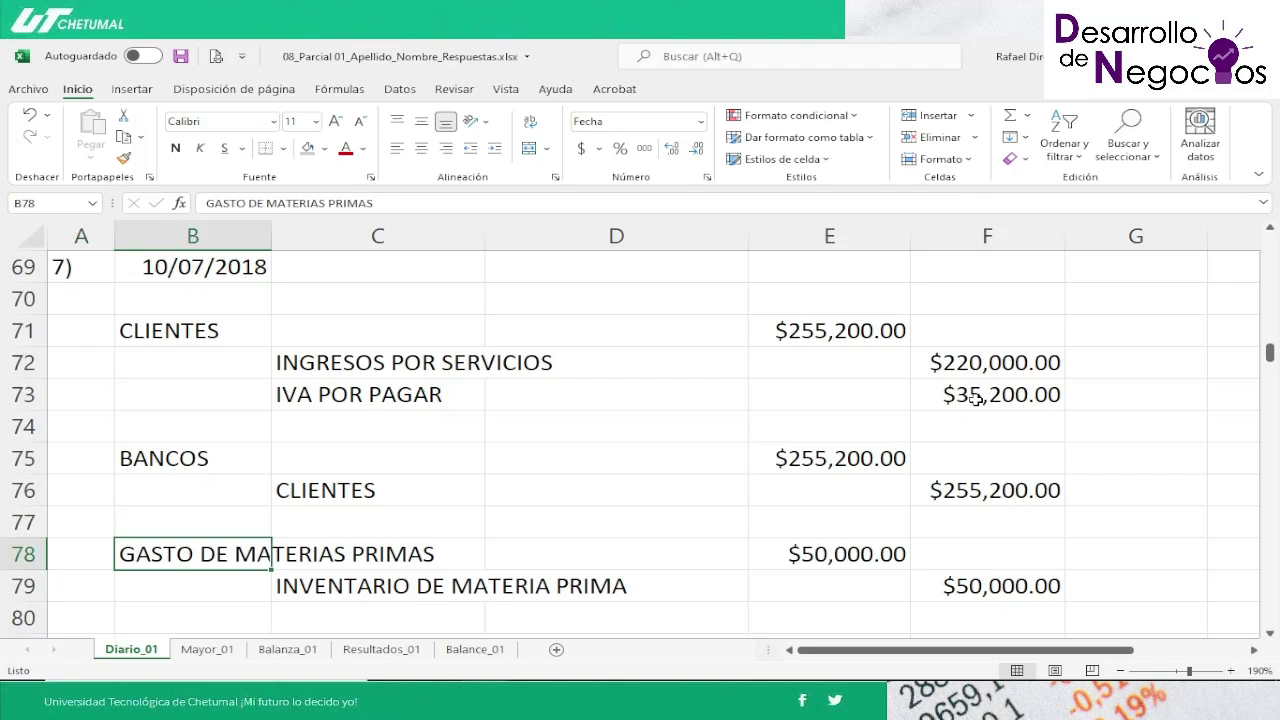
pyautogui.press('Right')
pyautogui.press('Right')
pyautogui.press('Right')
pyautogui.press('Right')
pyautogui.press('Left')
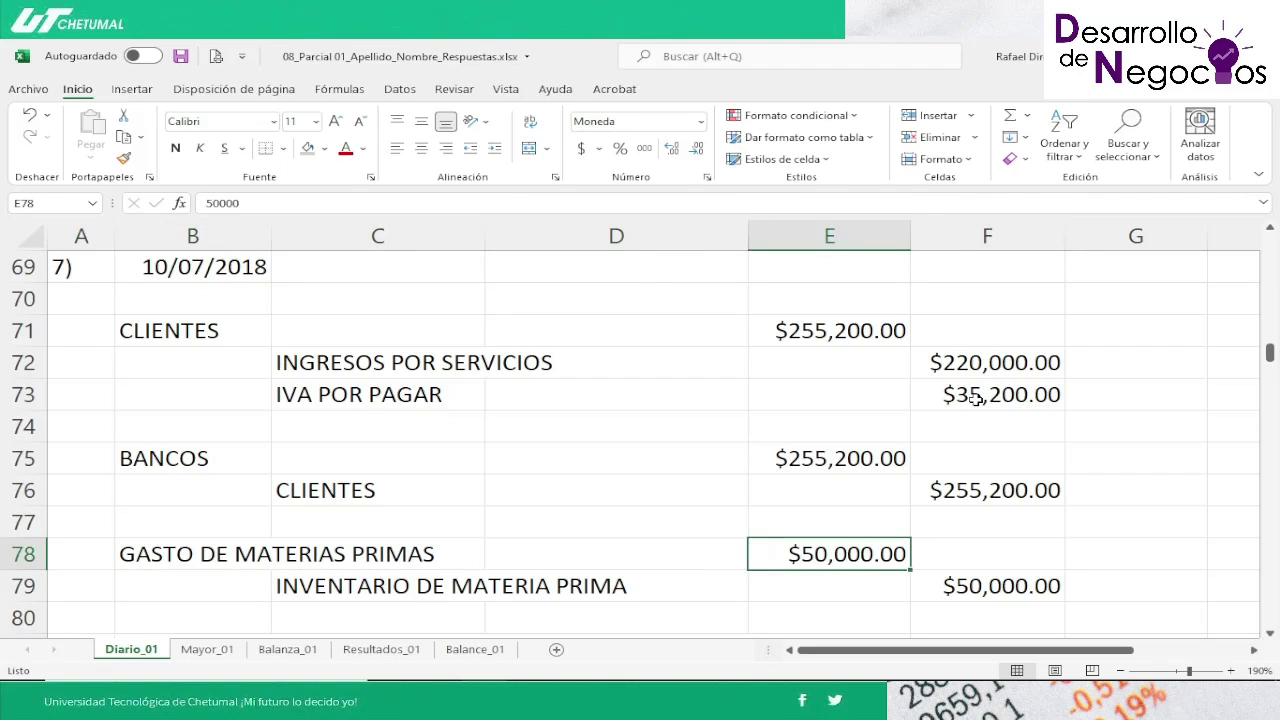
pyautogui.press('Down')
pyautogui.press('Right')
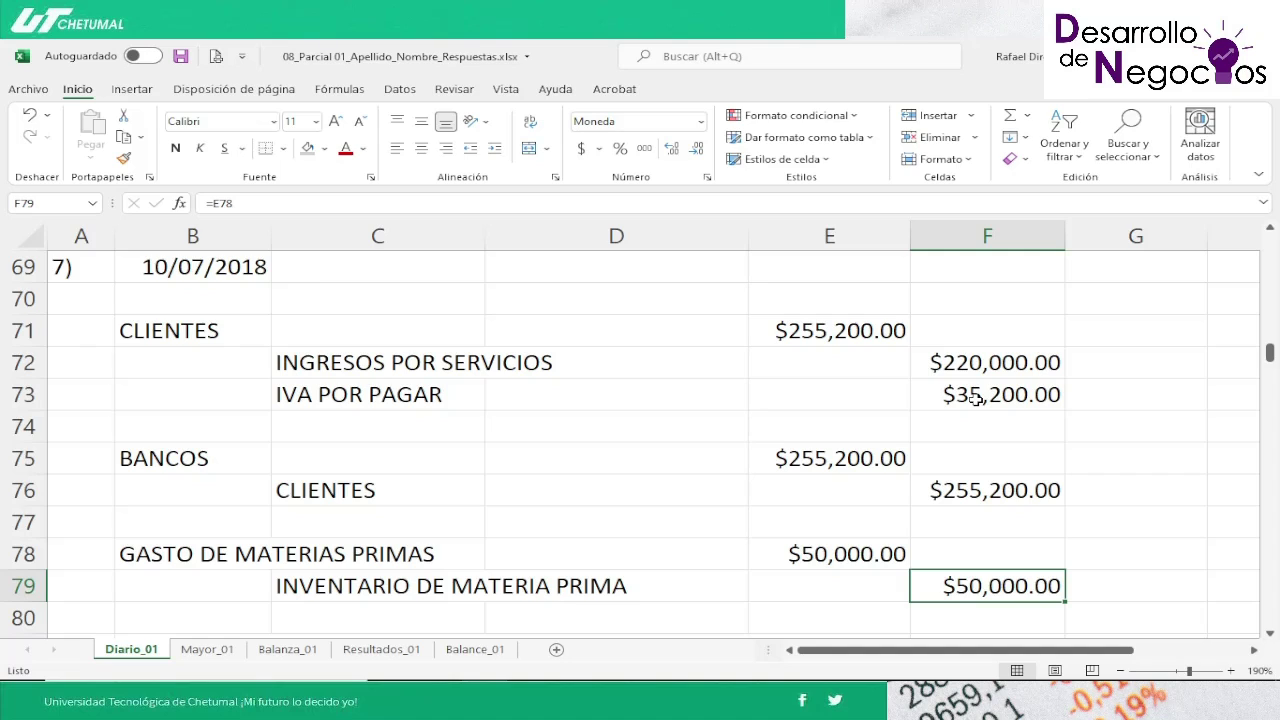
# Step: Read movement 7's description and supporting documentation text in rows 81 to 83
pyautogui.press('Down')
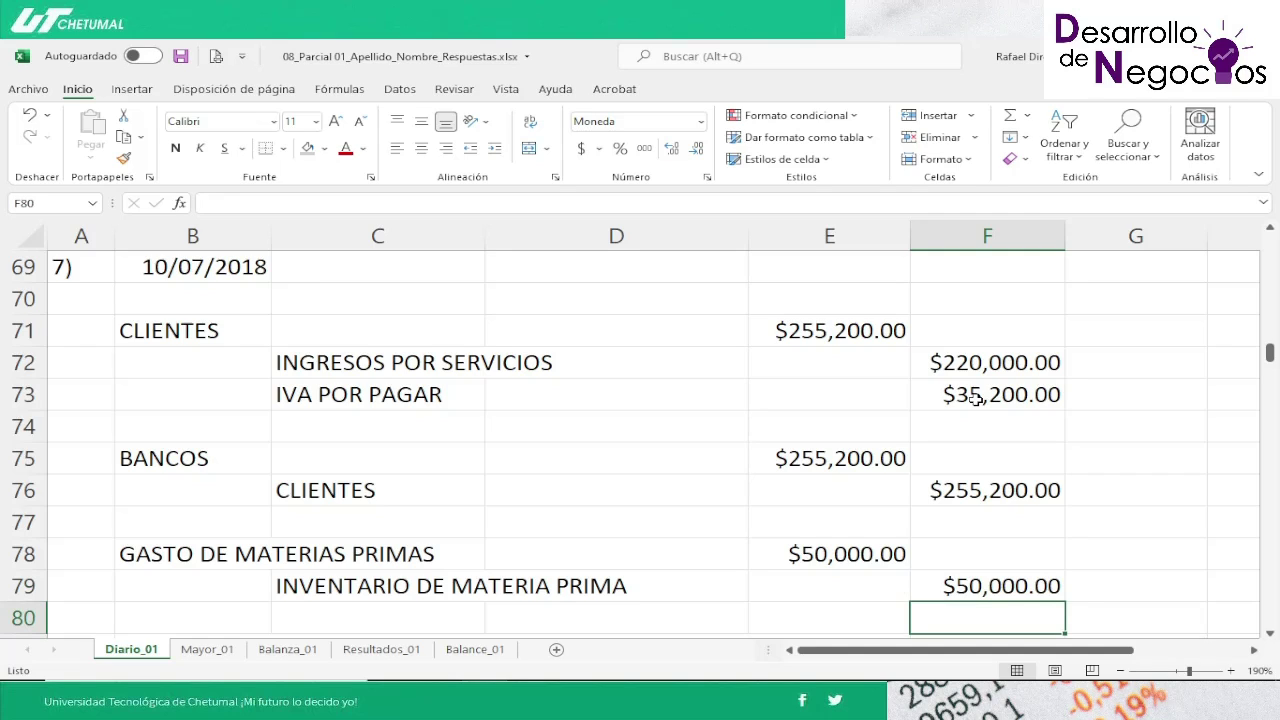
pyautogui.scroll(-1, 975, 397)
pyautogui.press('Down')
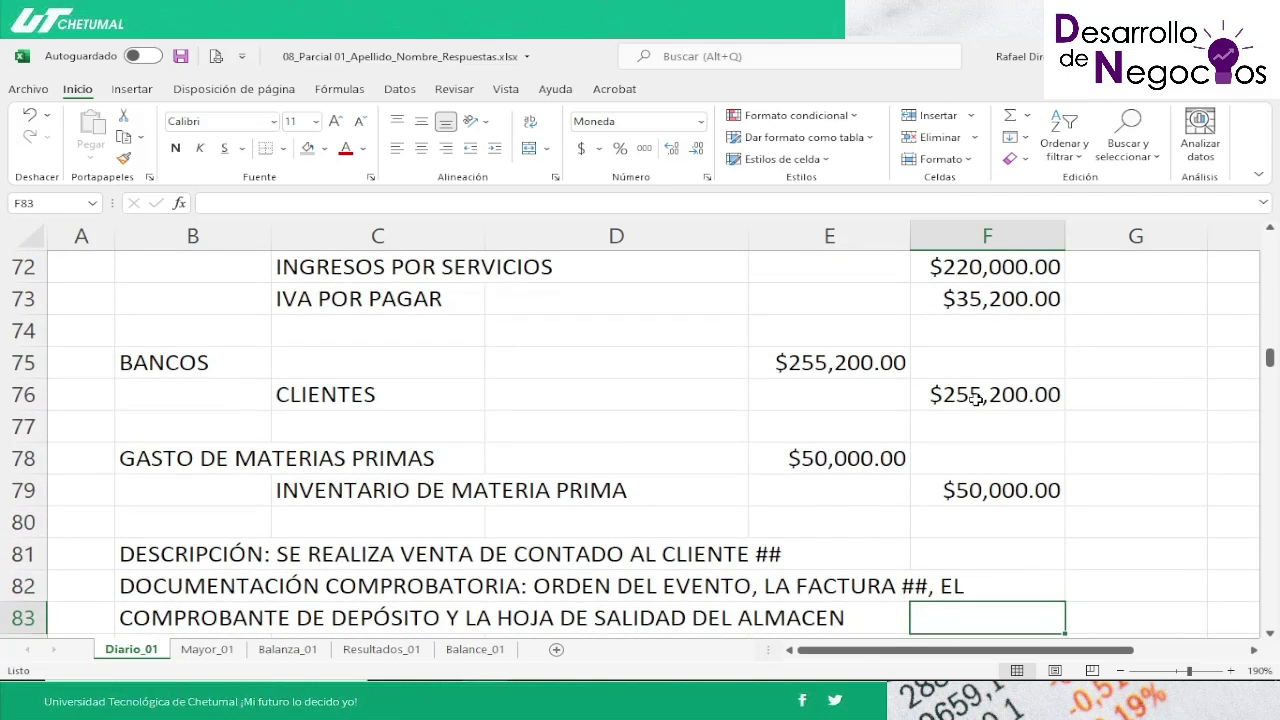
pyautogui.press('Left')
pyautogui.press('Left')
pyautogui.press('Left')
pyautogui.press('Left')
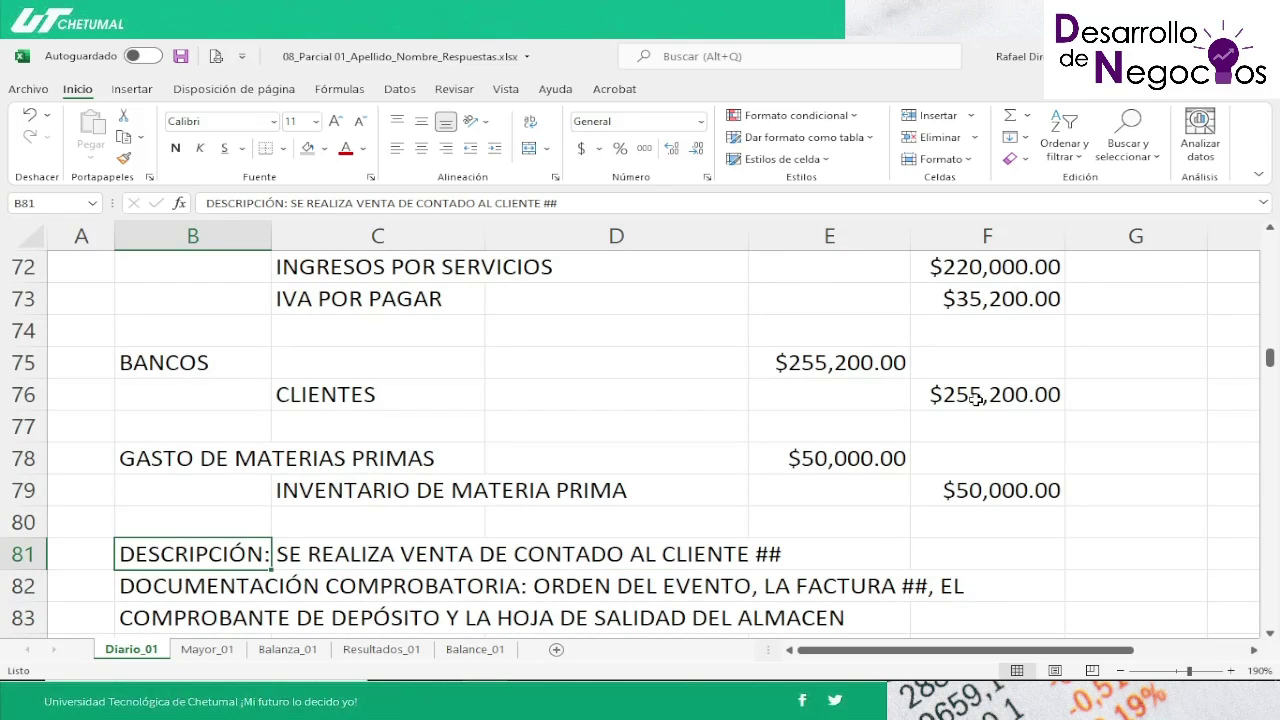
pyautogui.press('Down')
pyautogui.press('Down')
pyautogui.press('Up')
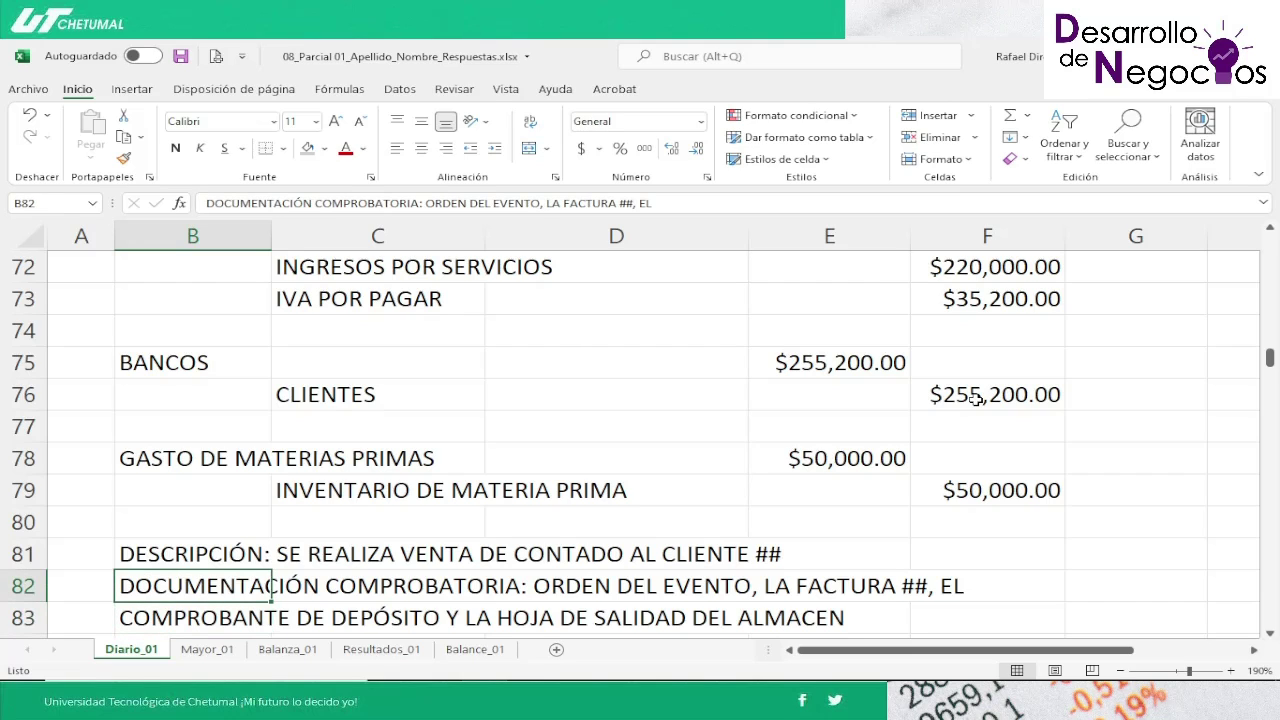
pyautogui.press('Right')
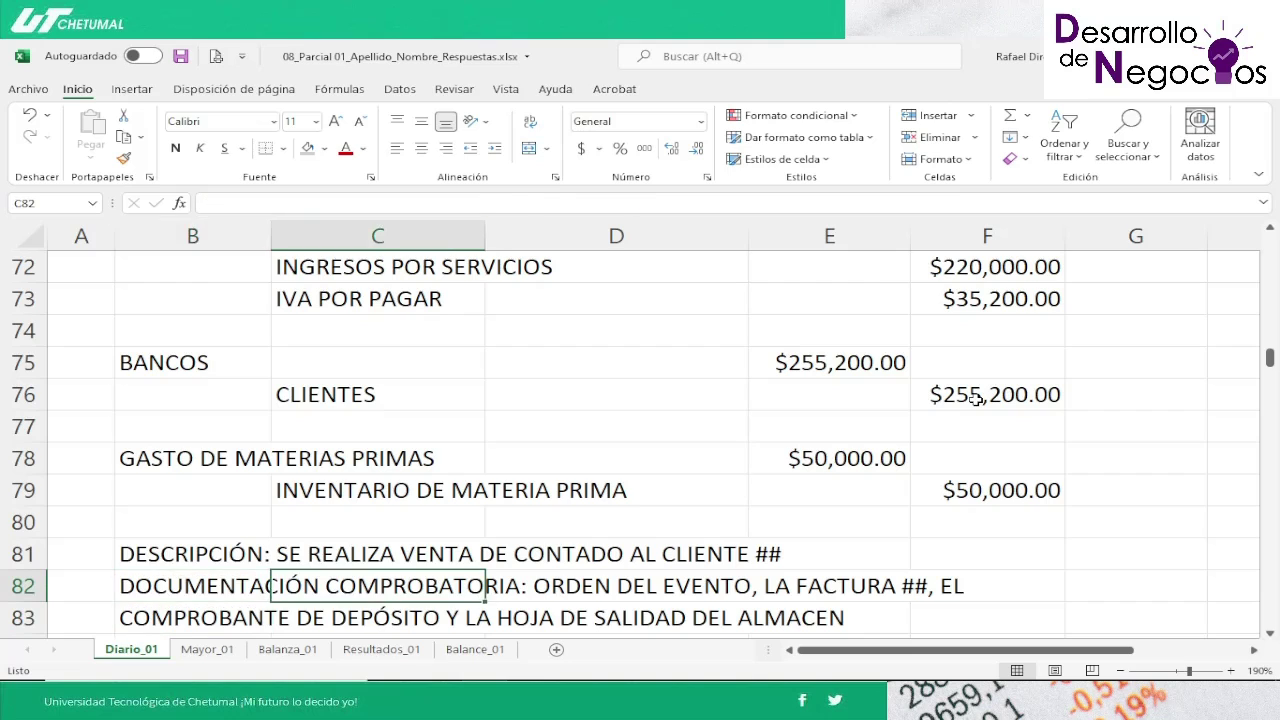
# Step: Replace the ## invoice placeholder in B82 of movement 7's supporting documentation with GQROO-007
pyautogui.press('Left')
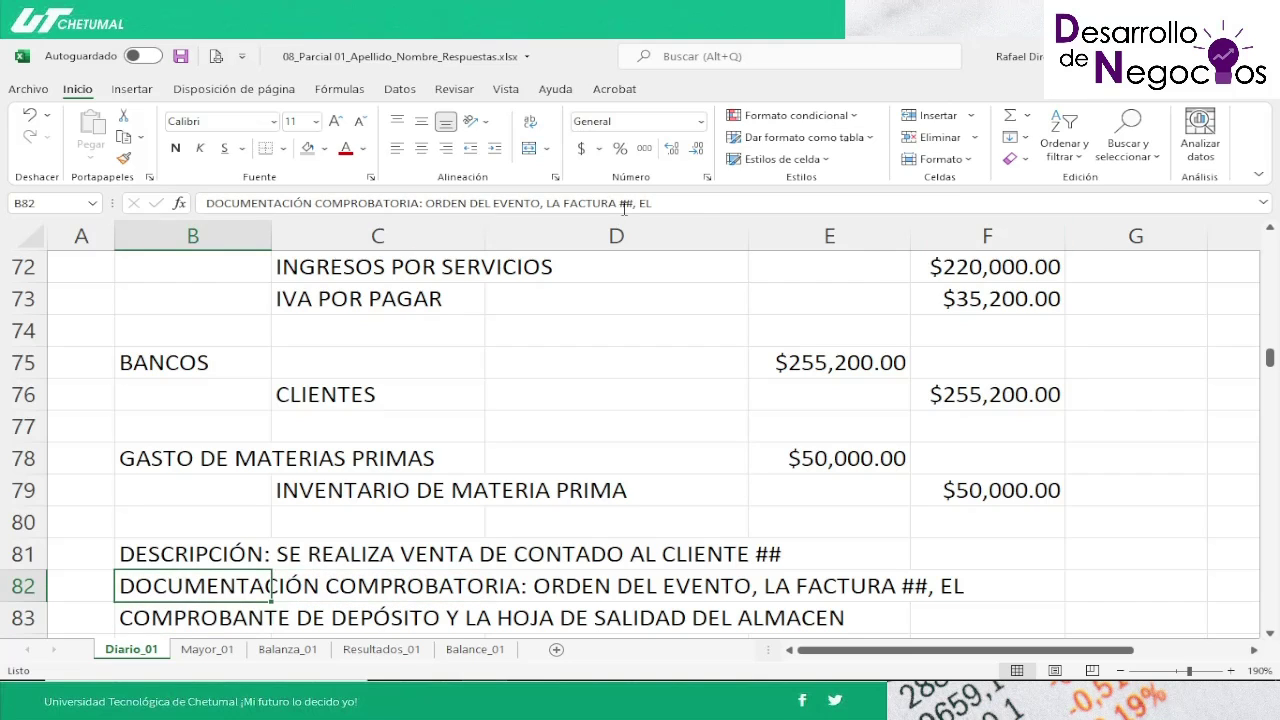
pyautogui.click(619, 205)
pyautogui.write('GQ')
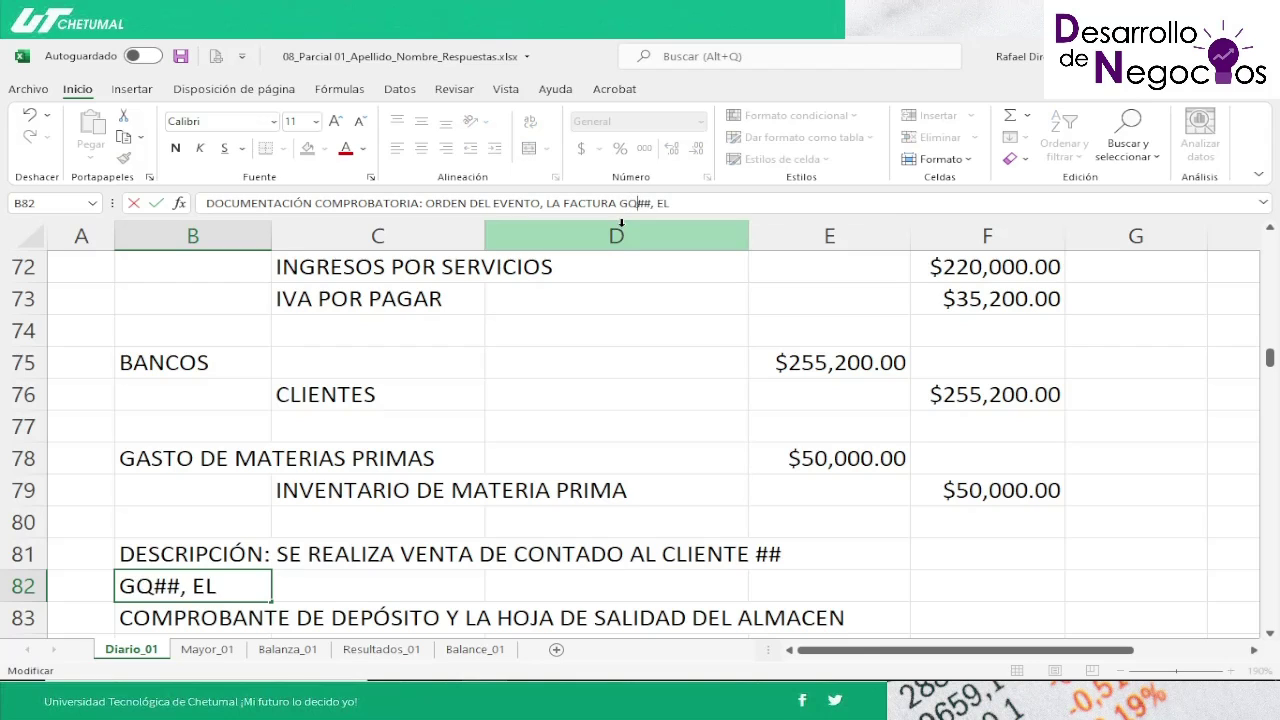
pyautogui.press('BackSpace')
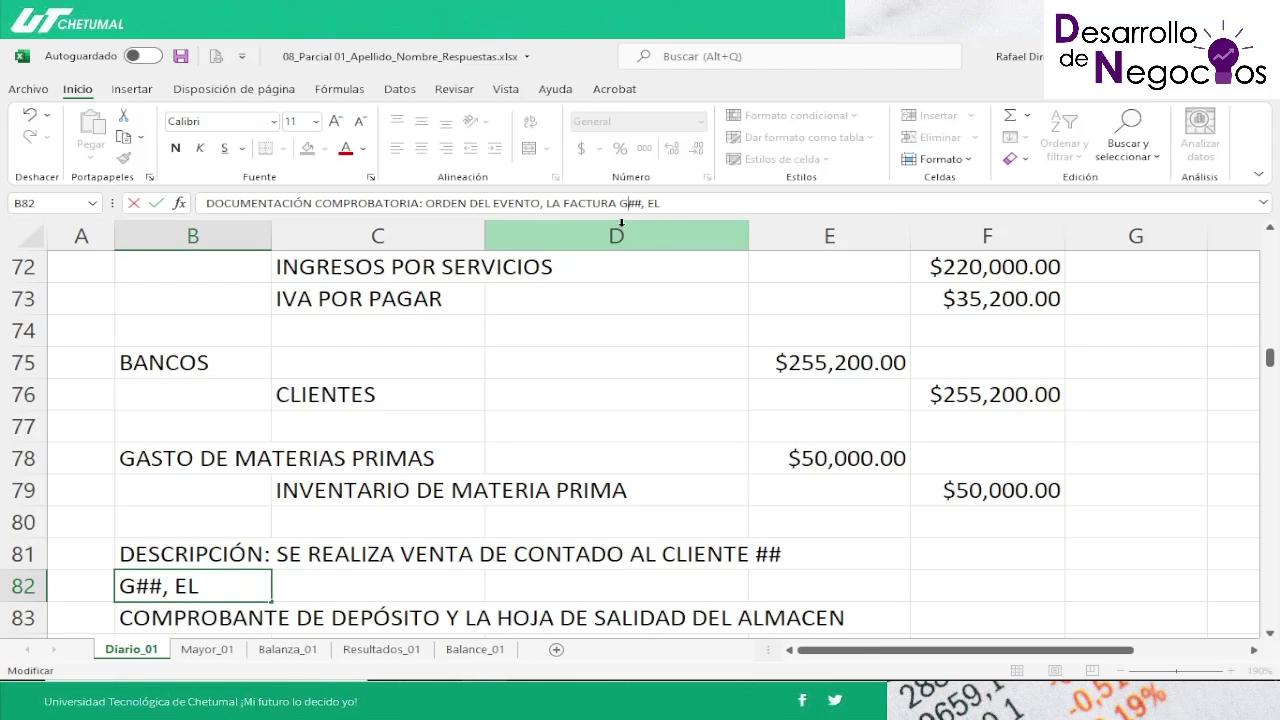
pyautogui.write('Q')
pyautogui.write('ROO')
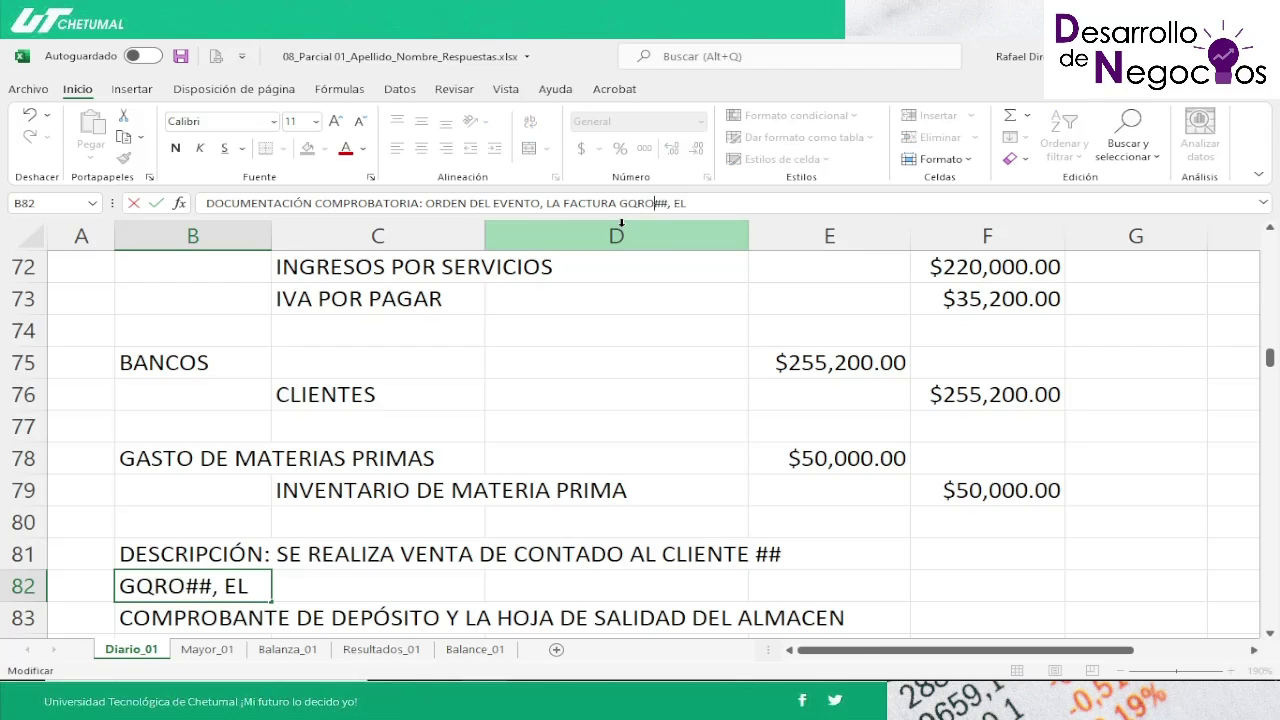
pyautogui.write('-007')
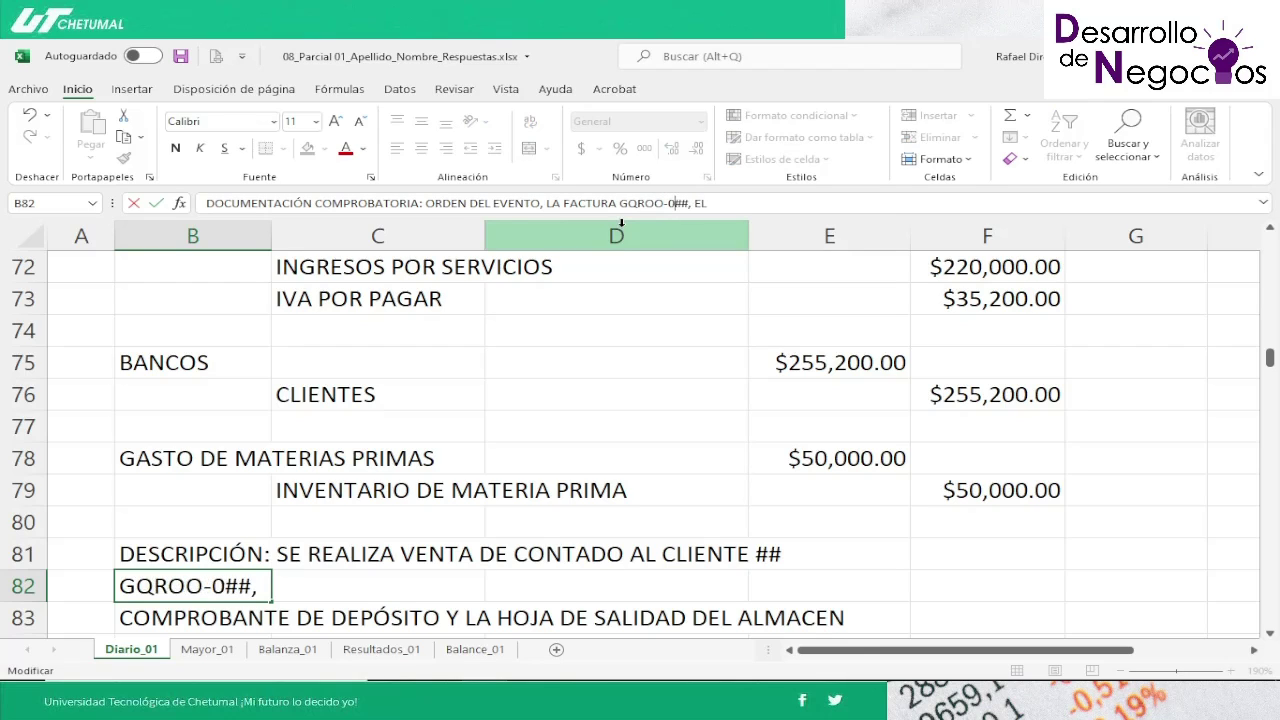
pyautogui.press('Delete')
pyautogui.press('Delete')
pyautogui.press('Return')
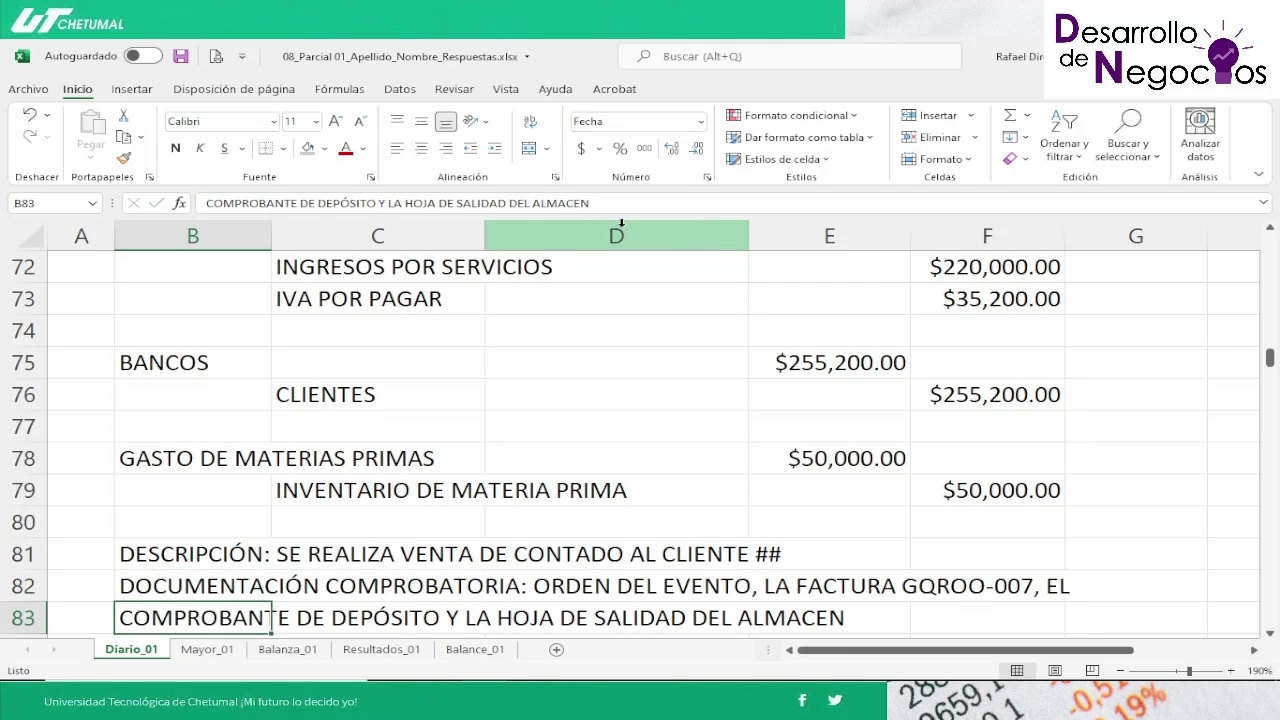
# Step: Correct the misspelled word SALIDAD to SALIDA in the supporting documentation text in B83
pyautogui.press('Return')
pyautogui.press('Up')
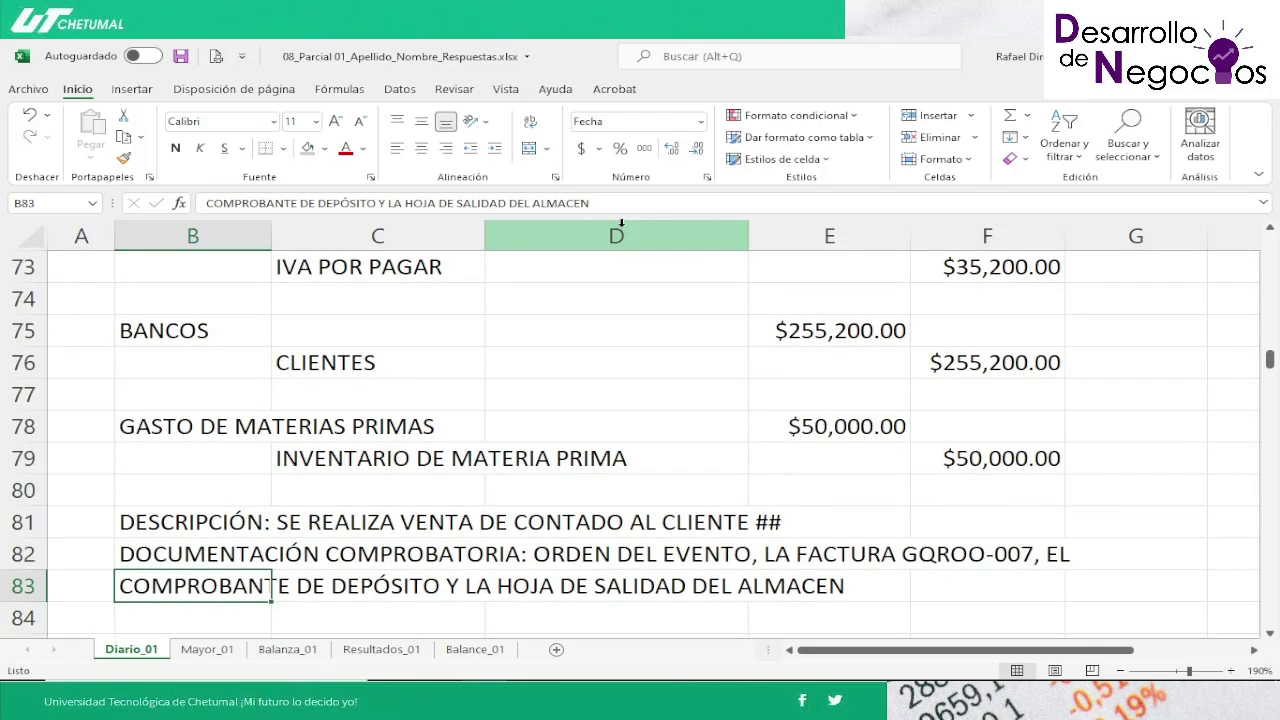
pyautogui.click(502, 202)
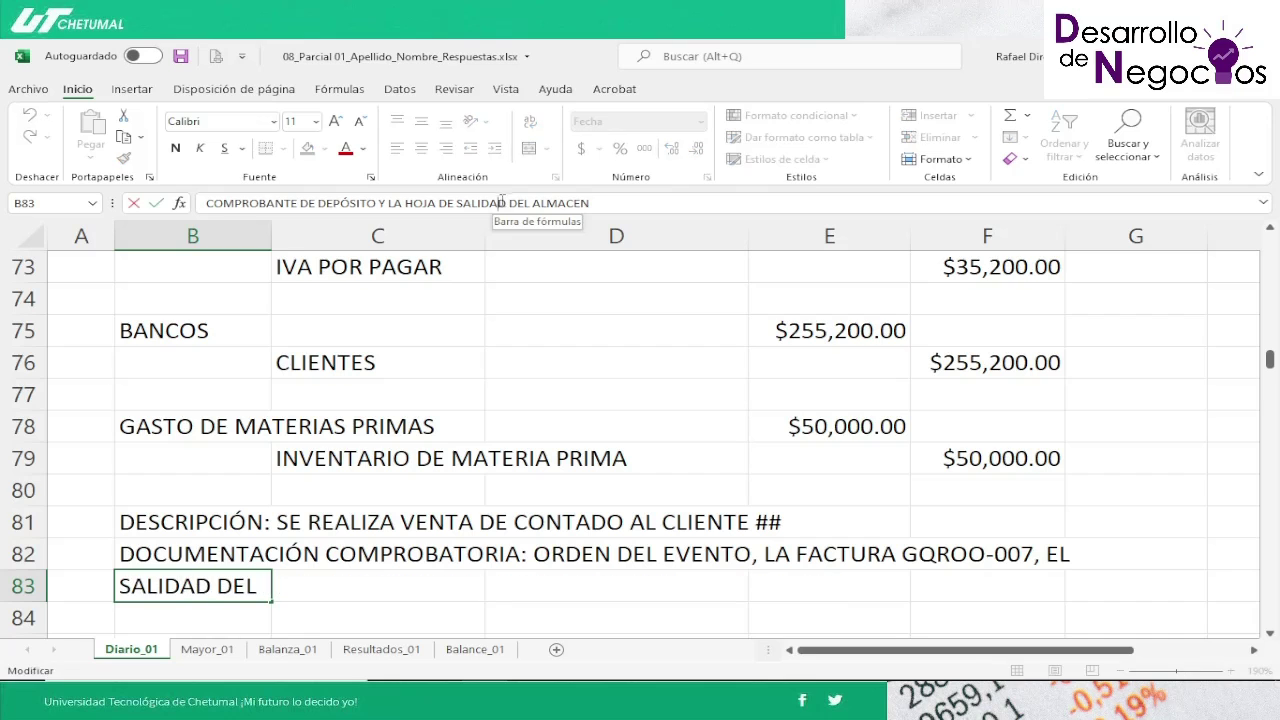
pyautogui.press('BackSpace')
pyautogui.press('Return')
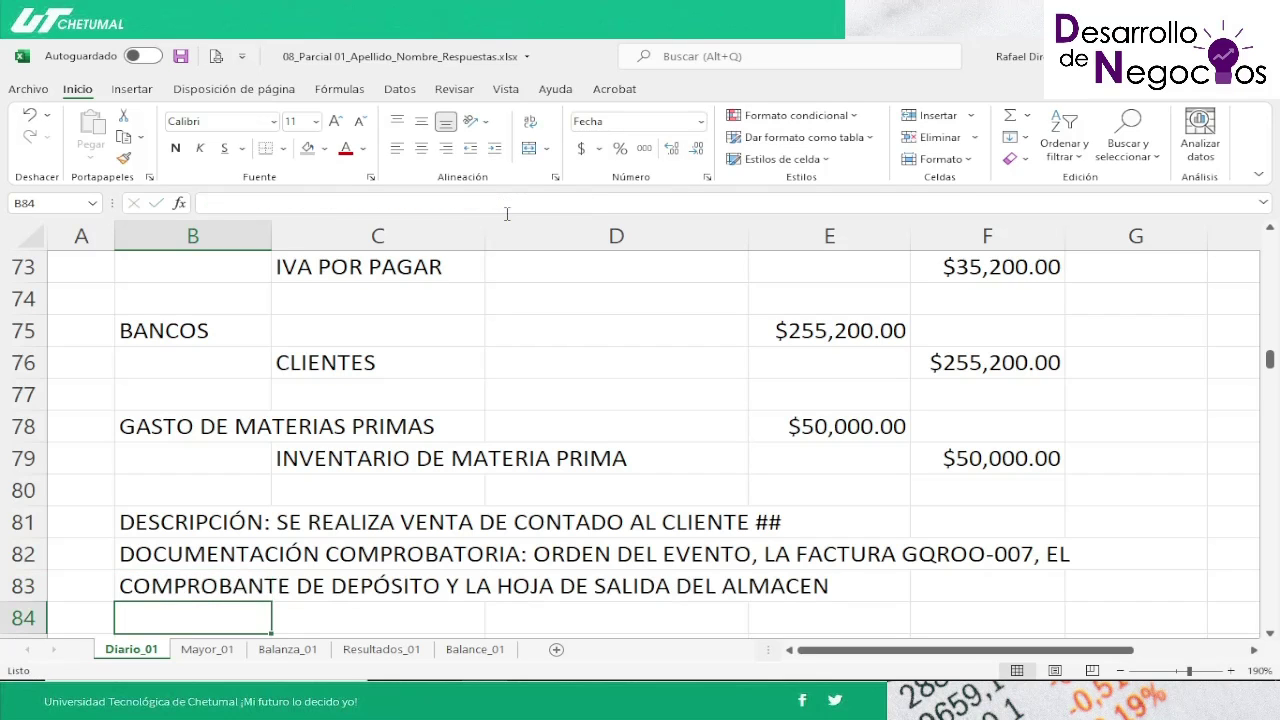
# Step: Move the word EL from the end of the text in B82 to the beginning of B83
pyautogui.press('Down')
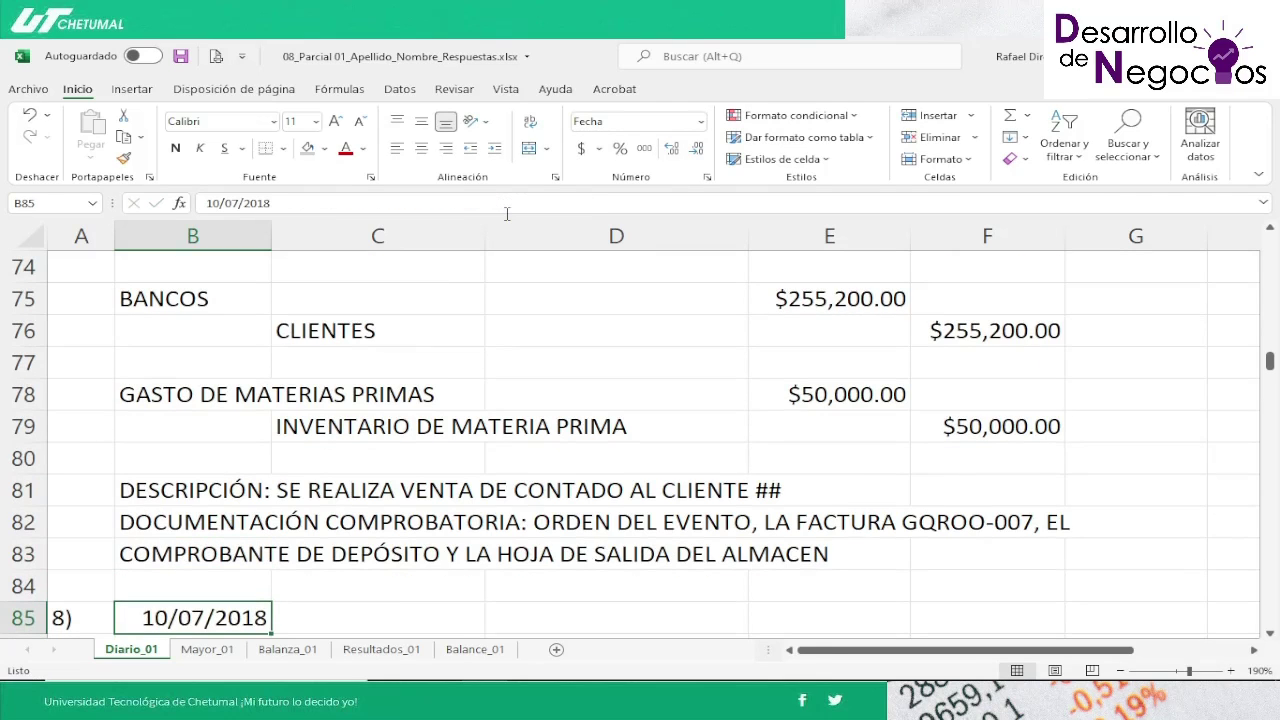
pyautogui.press('Up')
pyautogui.press('Up')
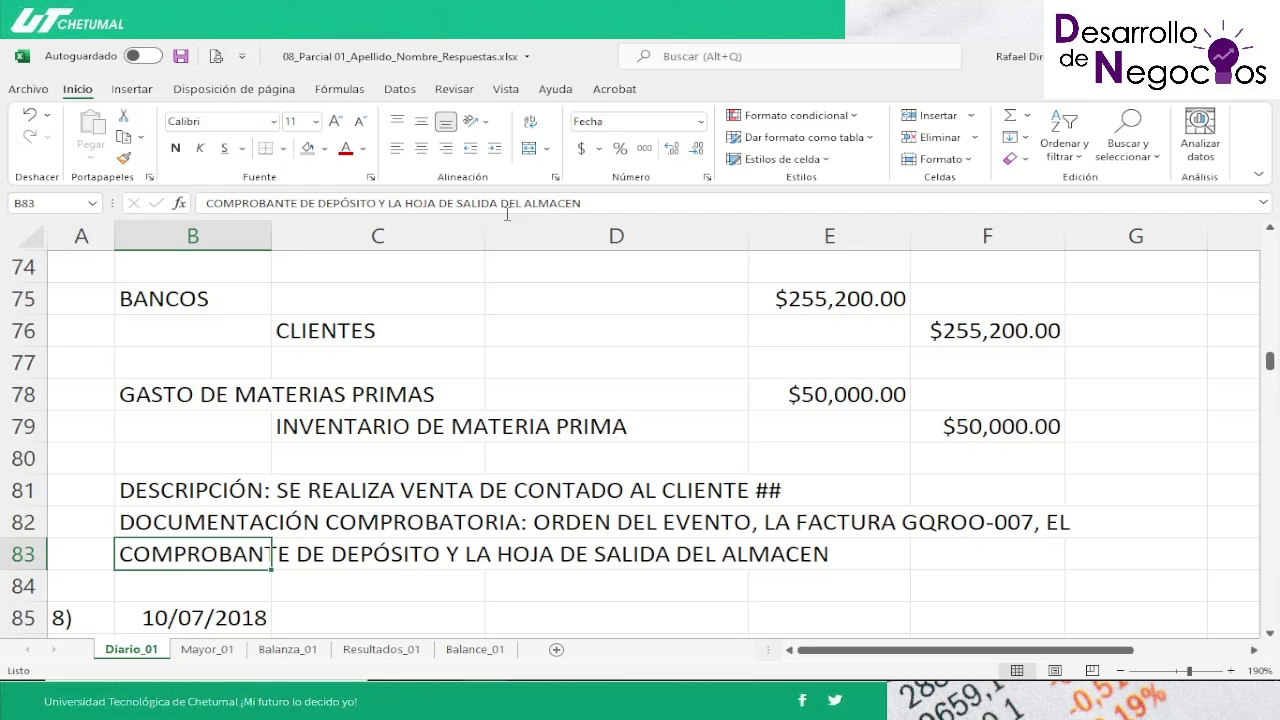
pyautogui.press('Up')
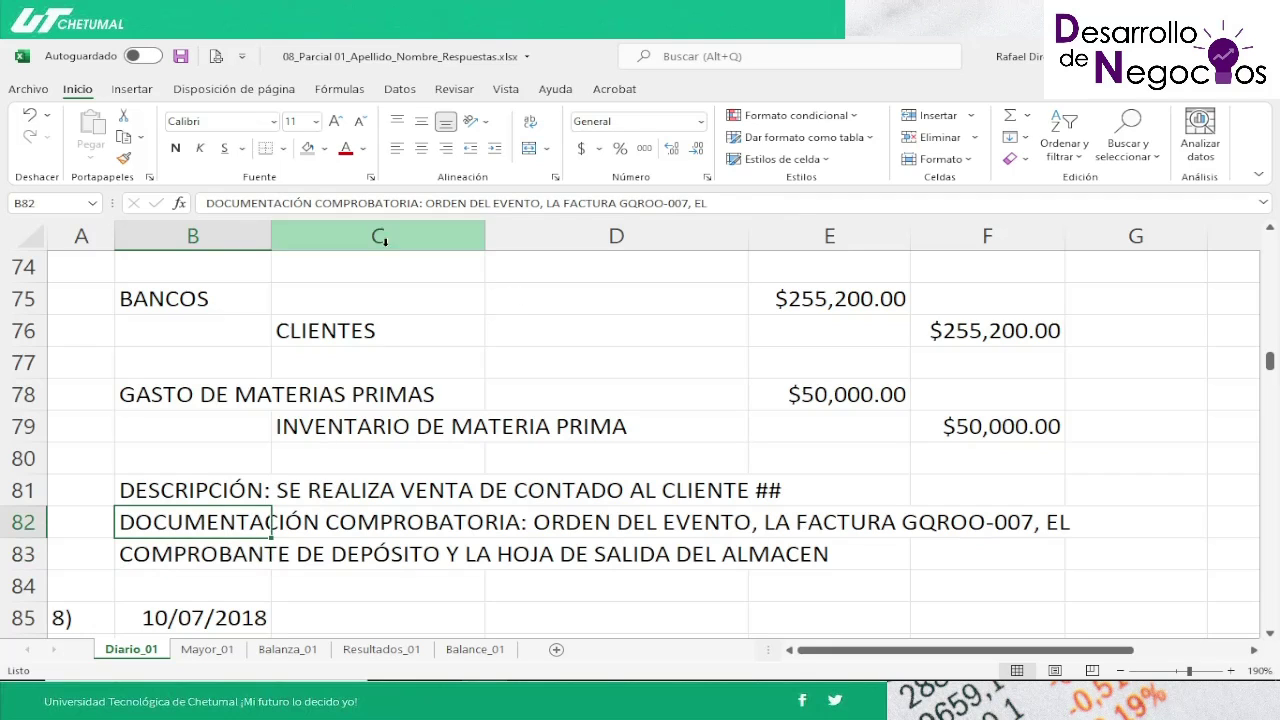
pyautogui.click(717, 201)
pyautogui.press('BackSpace')
pyautogui.press('BackSpace')
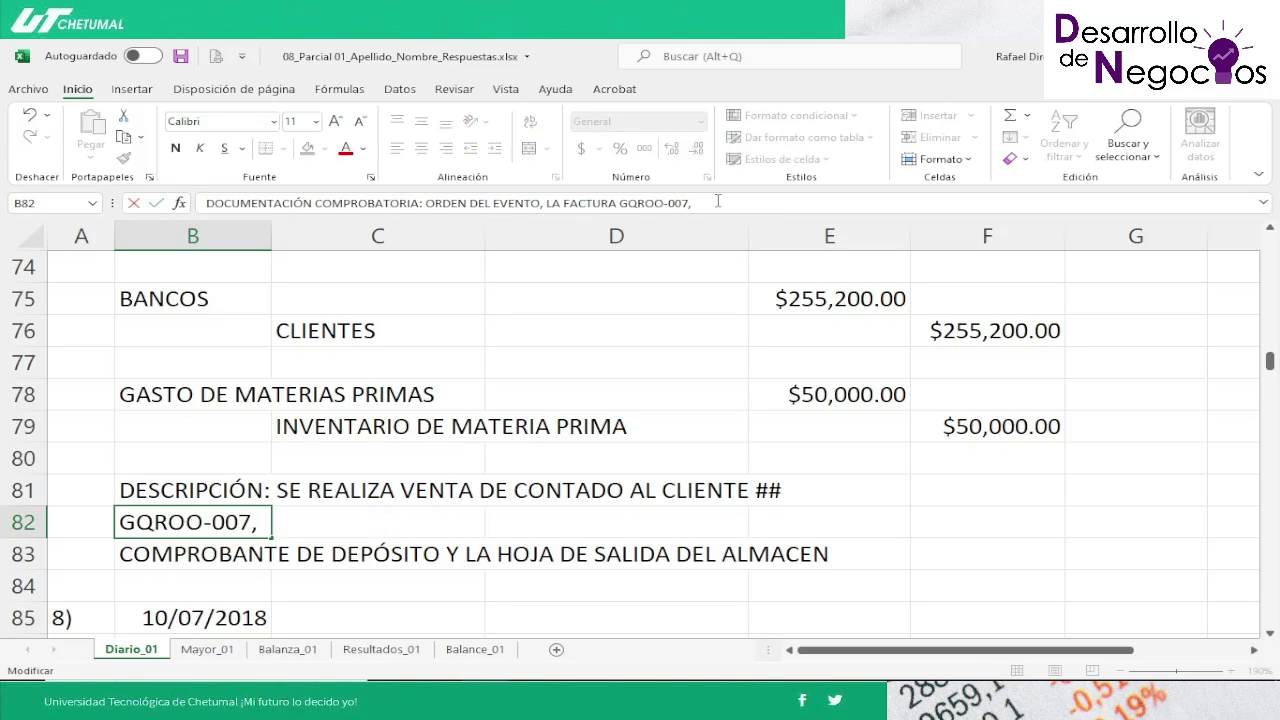
pyautogui.press('Return')
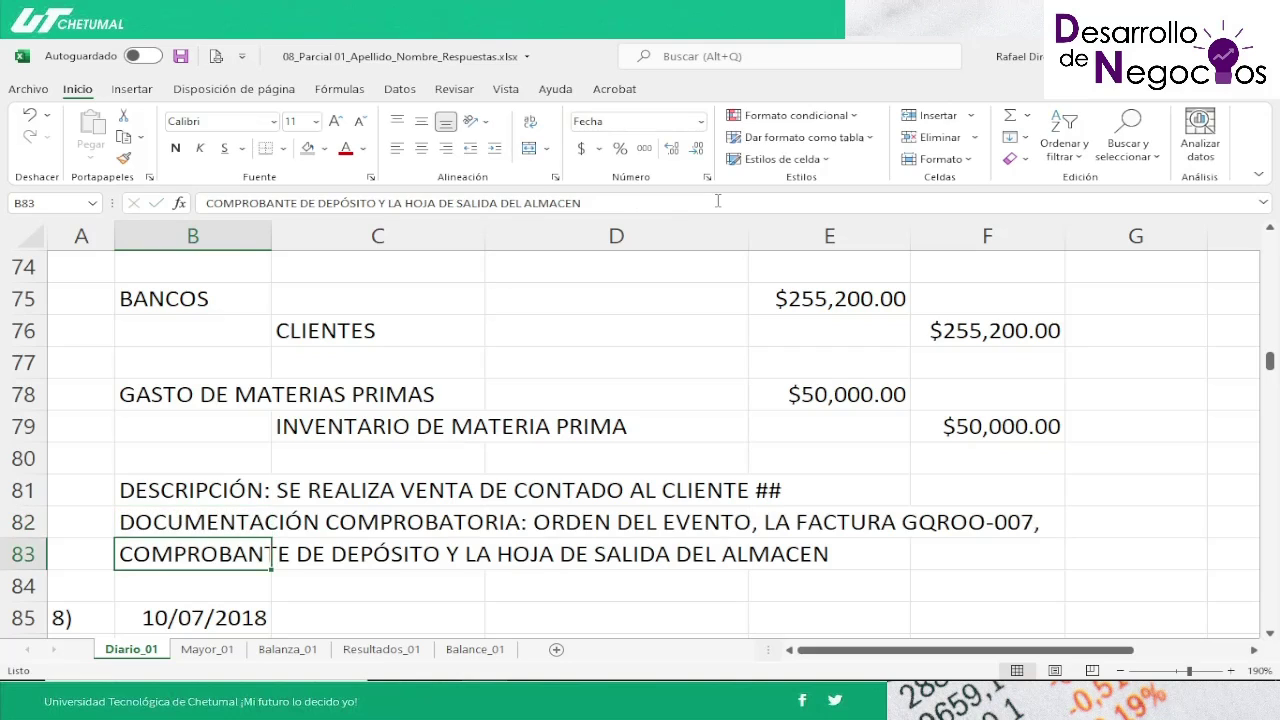
pyautogui.click(202, 204)
pyautogui.write('EL')
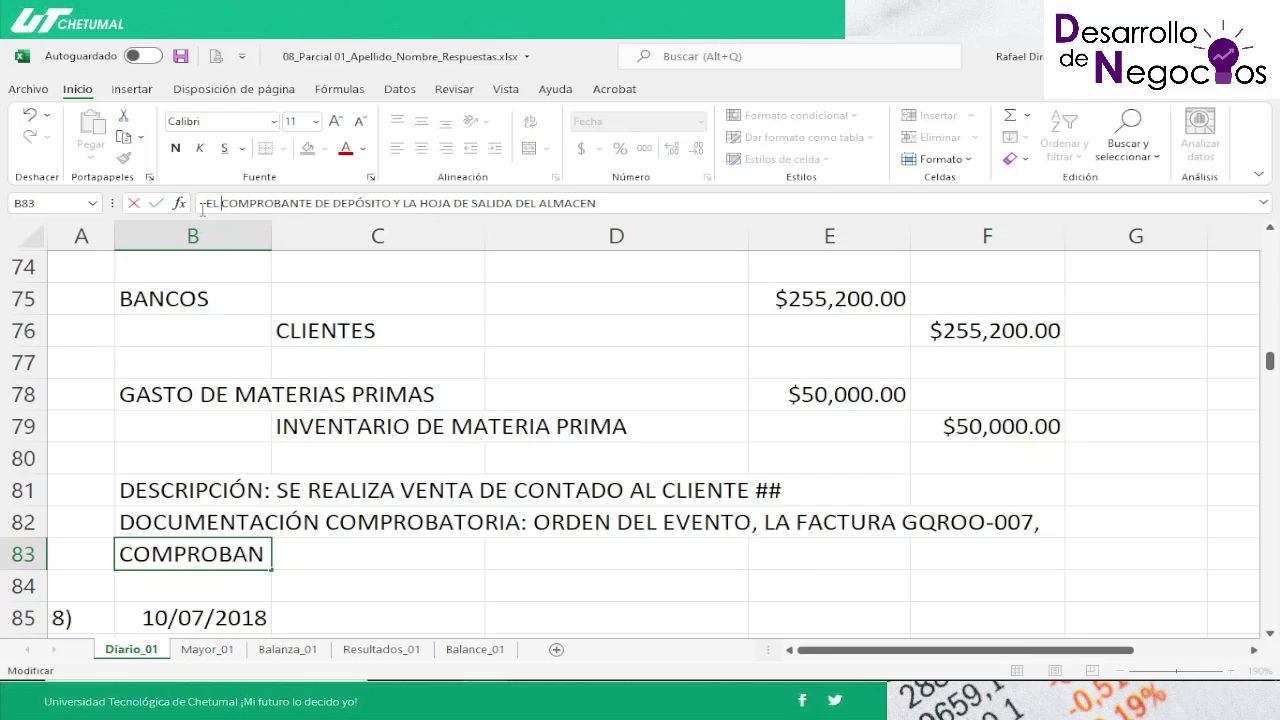
pyautogui.press('Return')
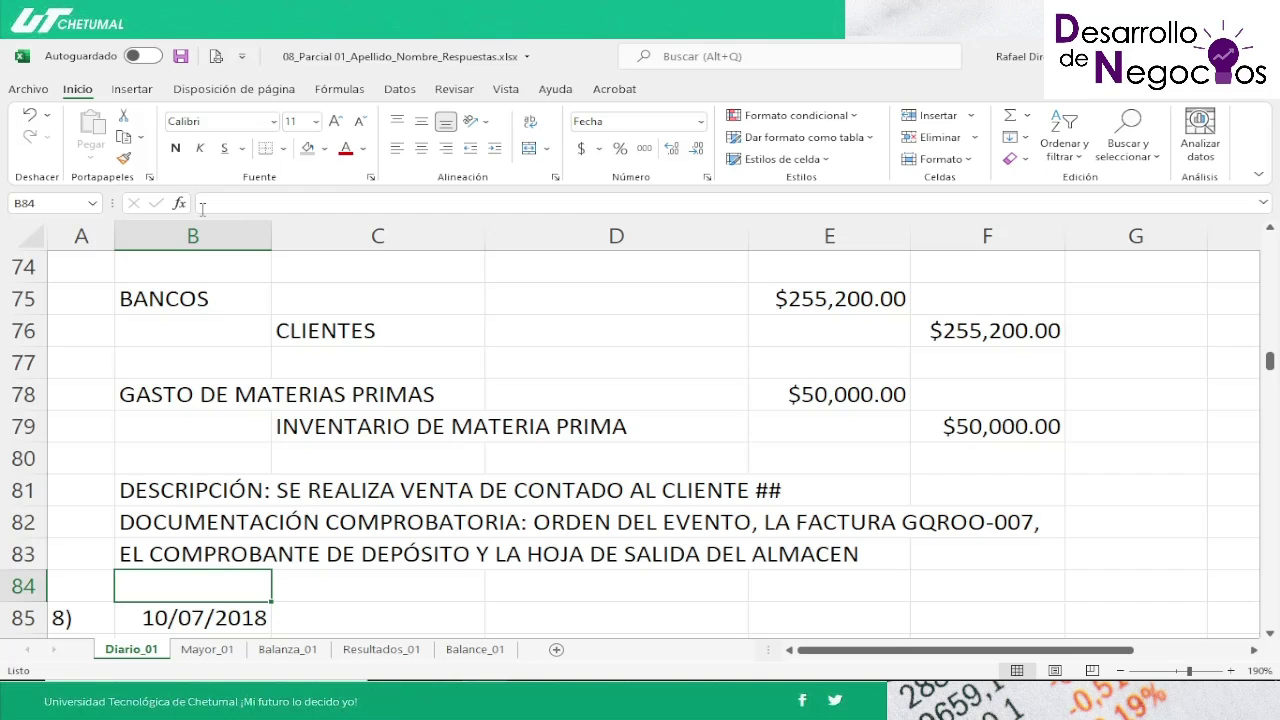
# Step: Review movement 6's raw material purchase and supplier payment entries, with their description and documentation, from row 55 to 67
pyautogui.press('Up')
pyautogui.press('Up')
pyautogui.press('Up')
pyautogui.press('Up')
pyautogui.press('Up')
pyautogui.press('Up')
pyautogui.press('Up')
pyautogui.press('Up')
pyautogui.press('Up')
pyautogui.press('Up')
pyautogui.press('Up')
pyautogui.press('Up')
pyautogui.press('Up')
pyautogui.press('Up')
pyautogui.press('Up')
pyautogui.press('Up')
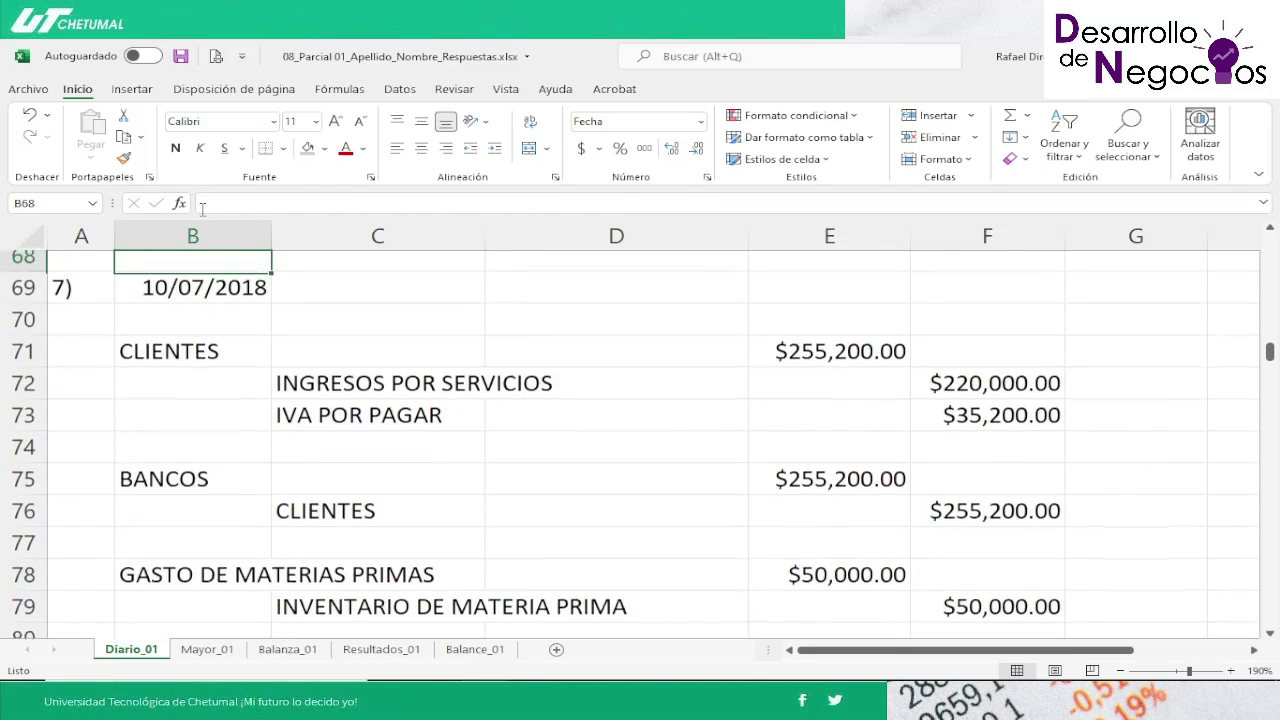
pyautogui.press('Up')
pyautogui.press('Up')
pyautogui.press('Up')
pyautogui.press('Up')
pyautogui.press('Up')
pyautogui.press('Up')
pyautogui.press('Up')
pyautogui.press('Up')
pyautogui.press('Up')
pyautogui.press('Up')
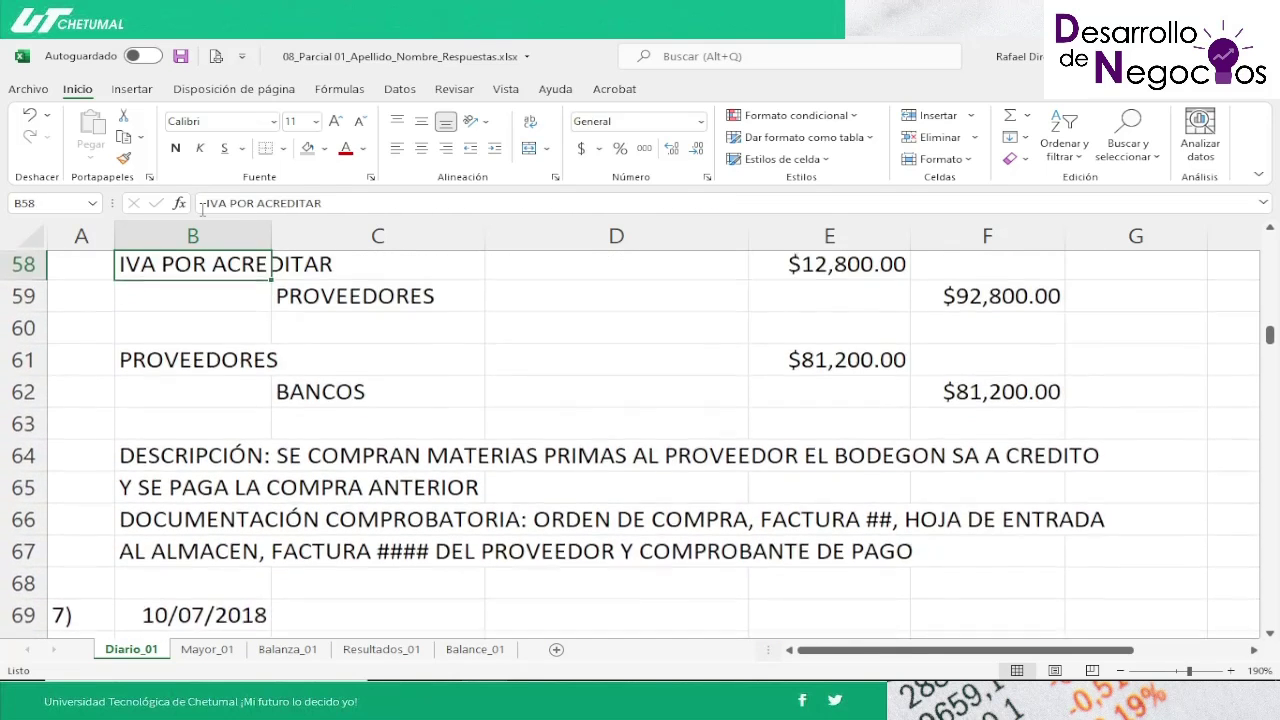
pyautogui.press('Up')
pyautogui.press('Up')
pyautogui.press('Up')
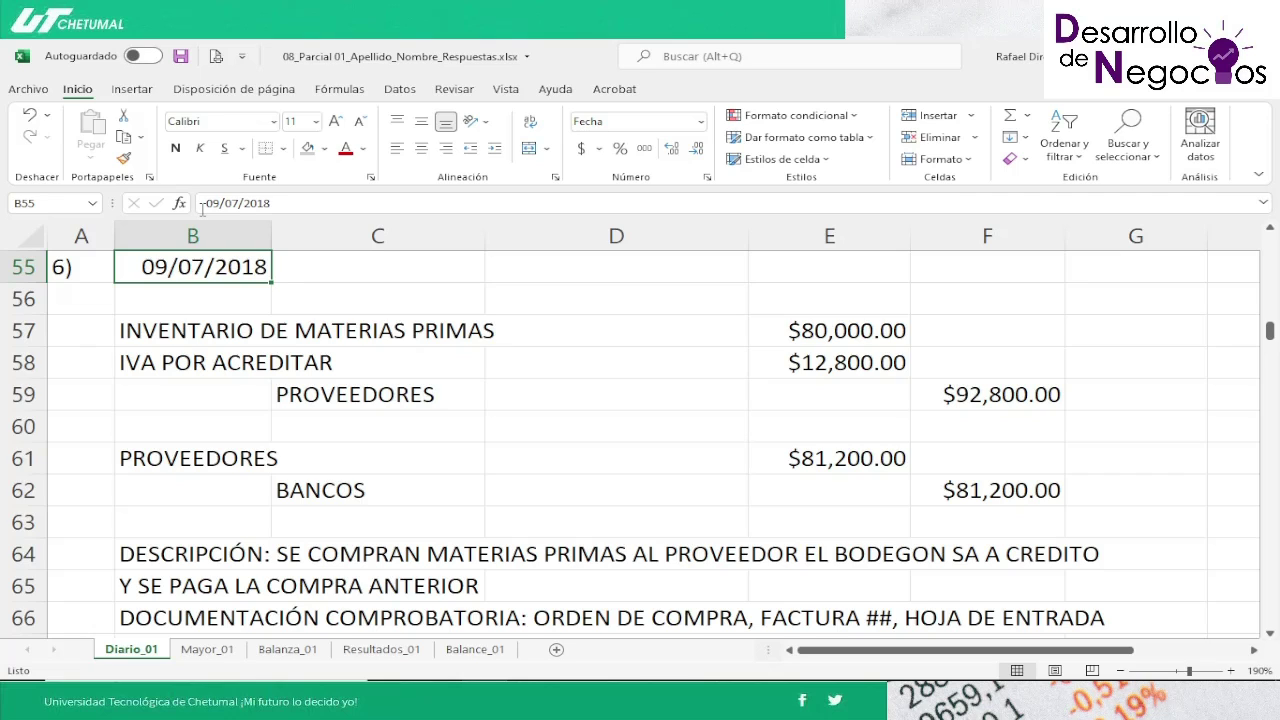
pyautogui.press('Down')
pyautogui.press('Down')
pyautogui.press('Down')
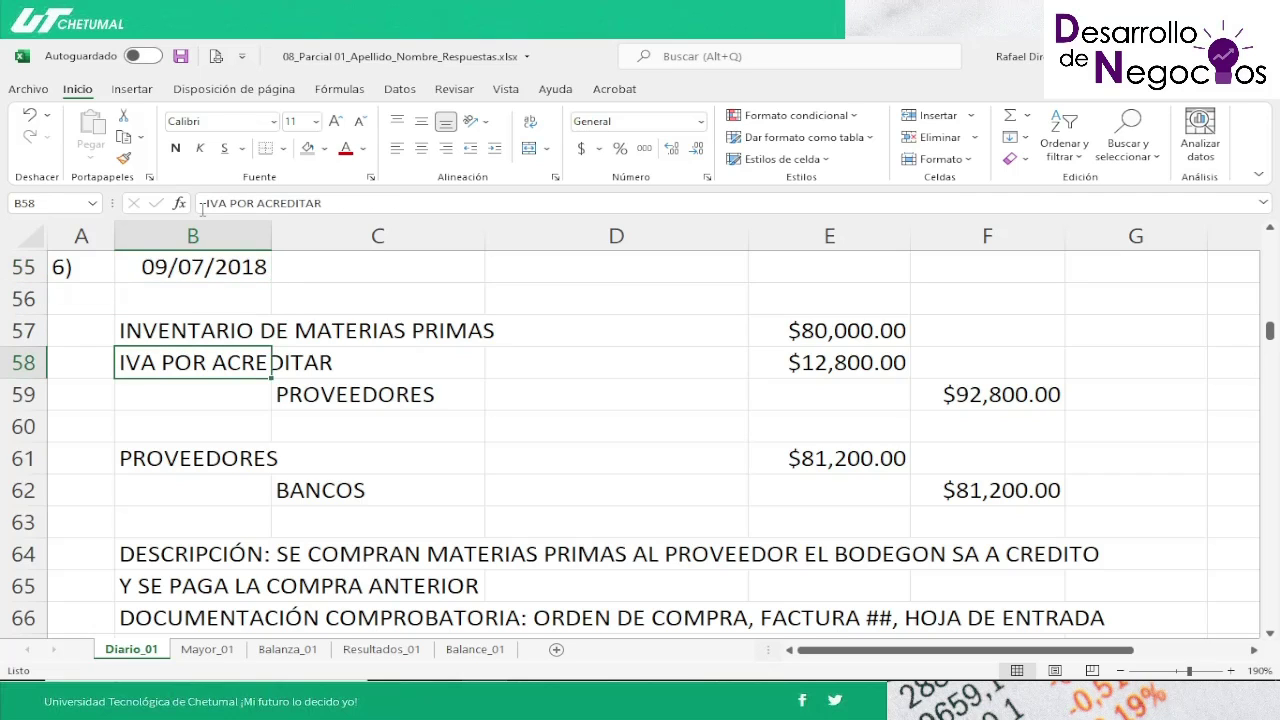
pyautogui.press('Down')
pyautogui.press('Down')
pyautogui.press('Down')
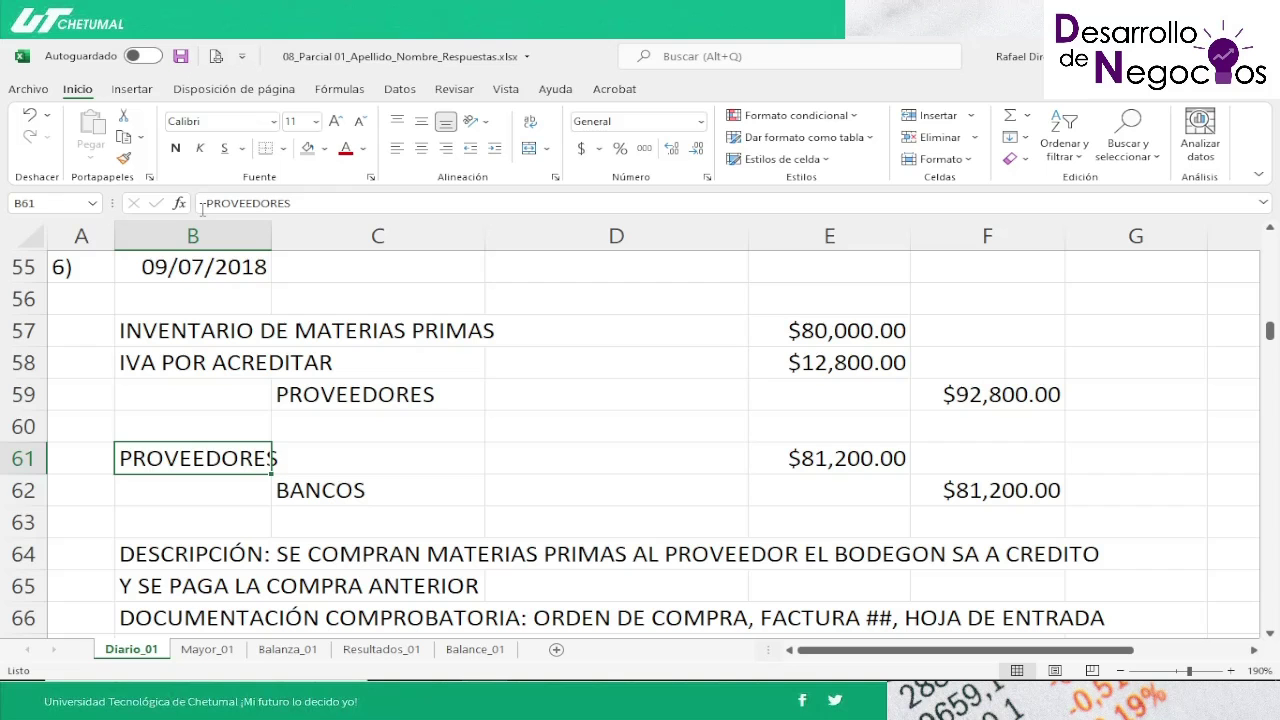
pyautogui.press('Down')
pyautogui.press('Down')
pyautogui.press('Down')
pyautogui.press('Down')
pyautogui.press('Down')
pyautogui.press('Down')
pyautogui.press('Down')
pyautogui.press('Down')
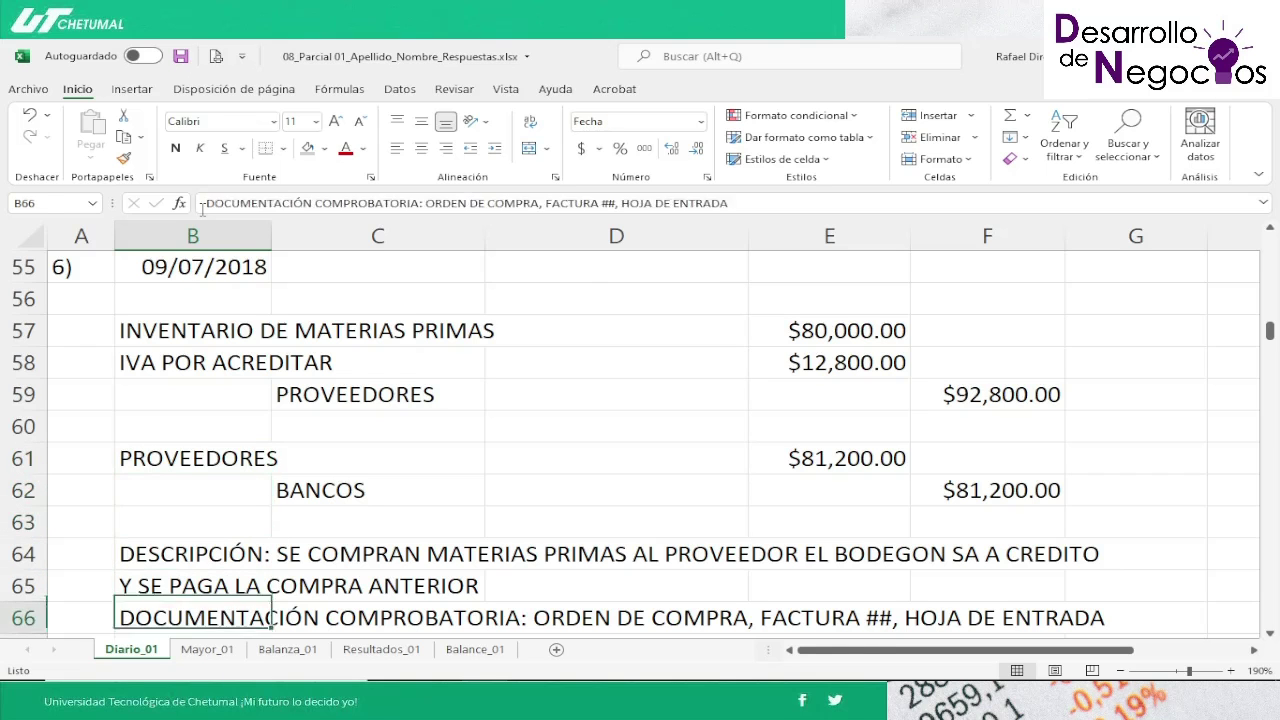
# Step: Reread movement 7's sale, collection and material expense entries and its documentation text, from row 69 to 83
pyautogui.press('Down')
pyautogui.press('Down')
pyautogui.press('Down')
pyautogui.press('Down')
pyautogui.press('Down')
pyautogui.press('Down')
pyautogui.press('Down')
pyautogui.press('Down')
pyautogui.press('Down')
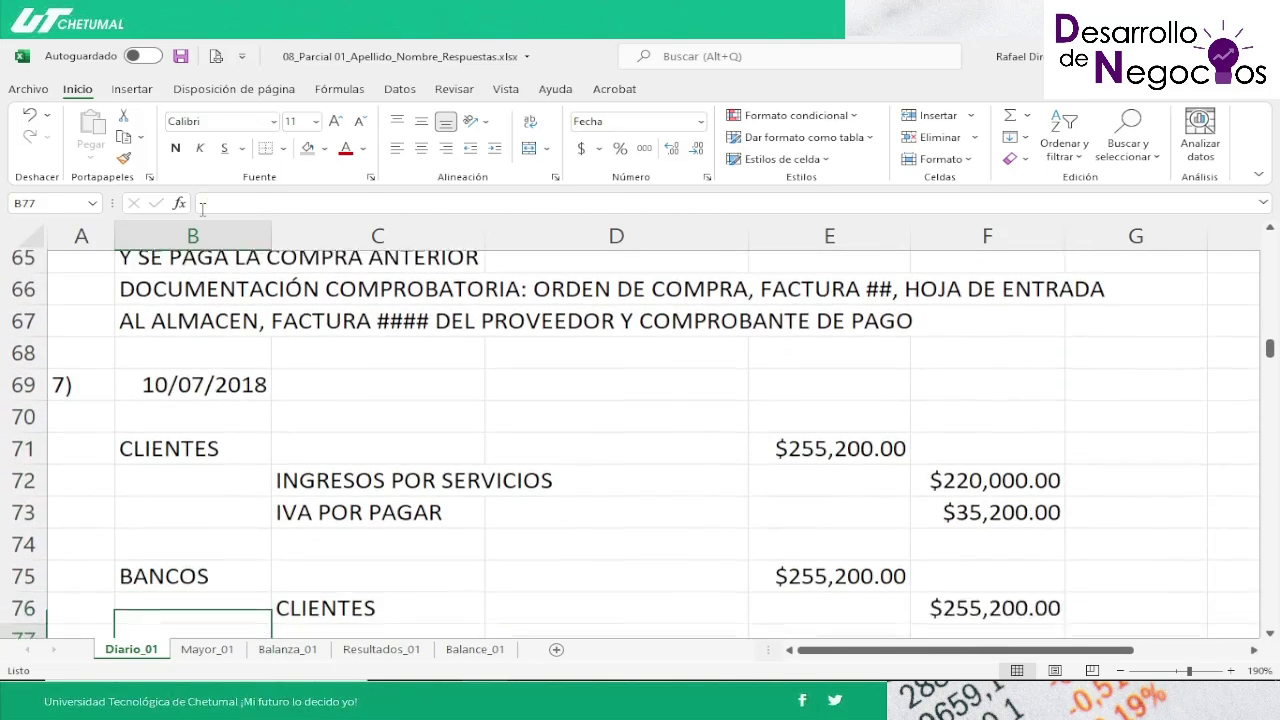
pyautogui.press('Down')
pyautogui.press('Down')
pyautogui.press('Down')
pyautogui.press('Down')
pyautogui.press('Down')
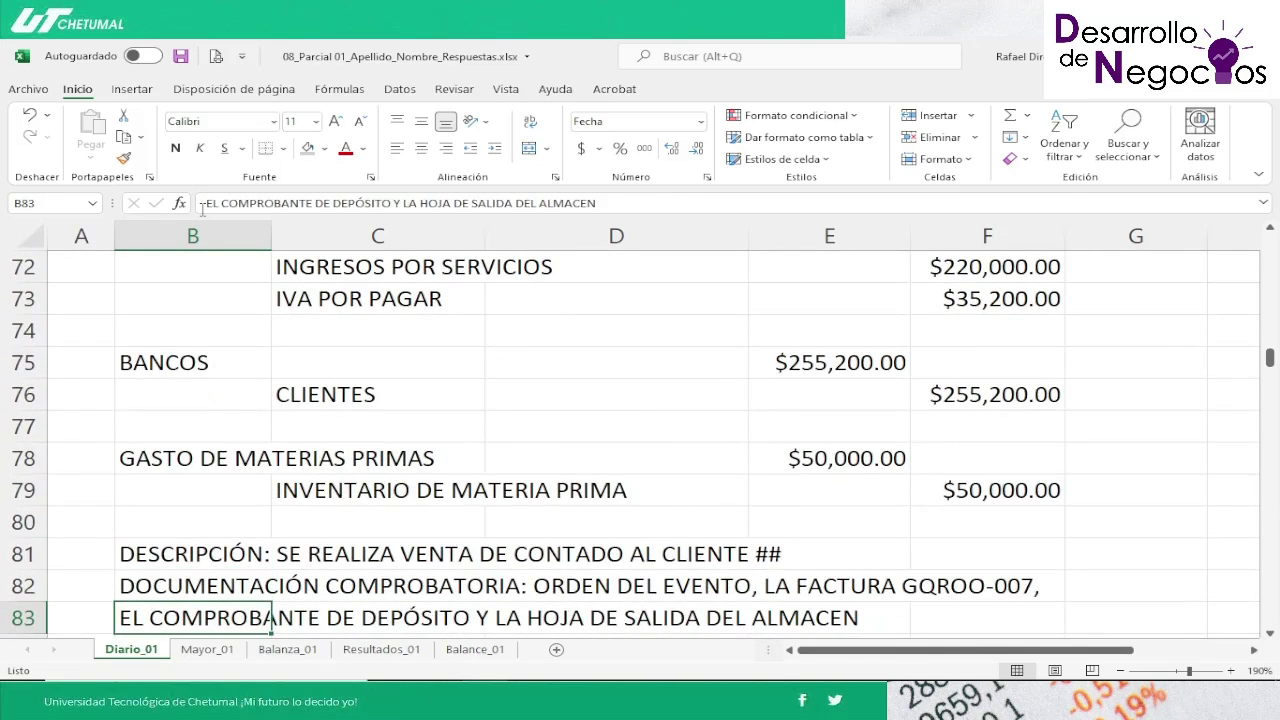
pyautogui.press('Down')
pyautogui.press('Up')
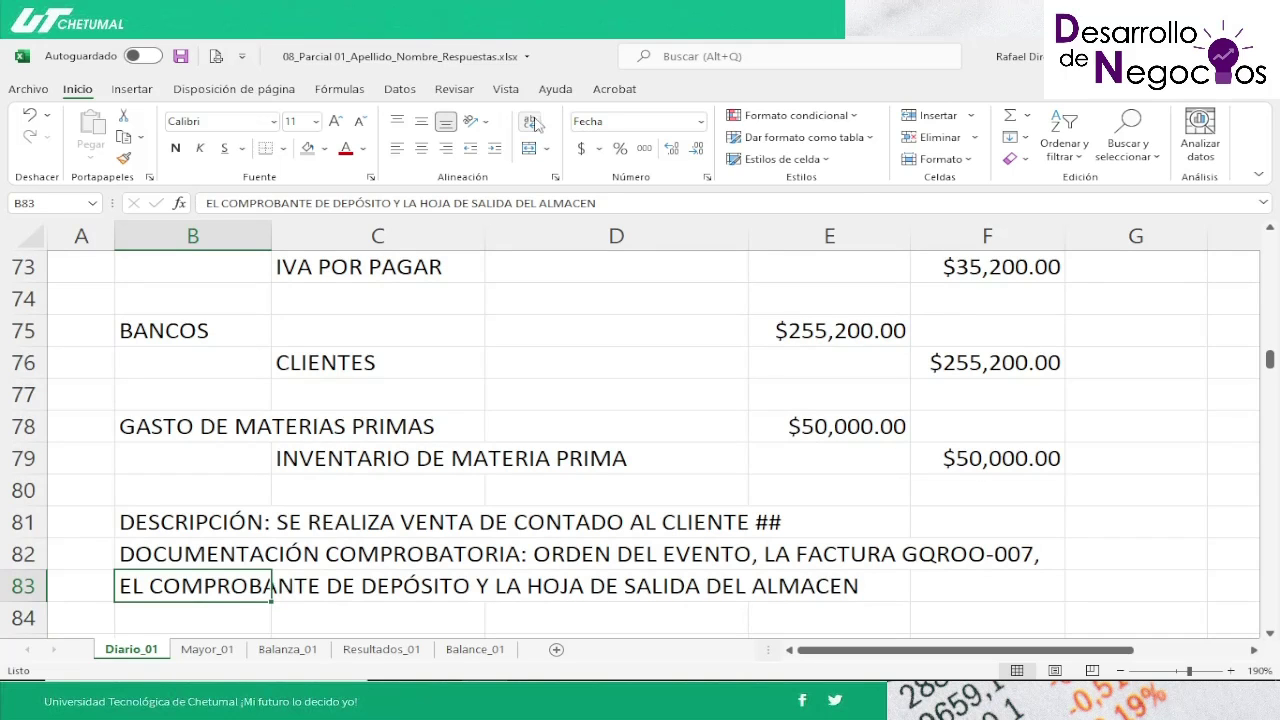
pyautogui.click(1271, 233)
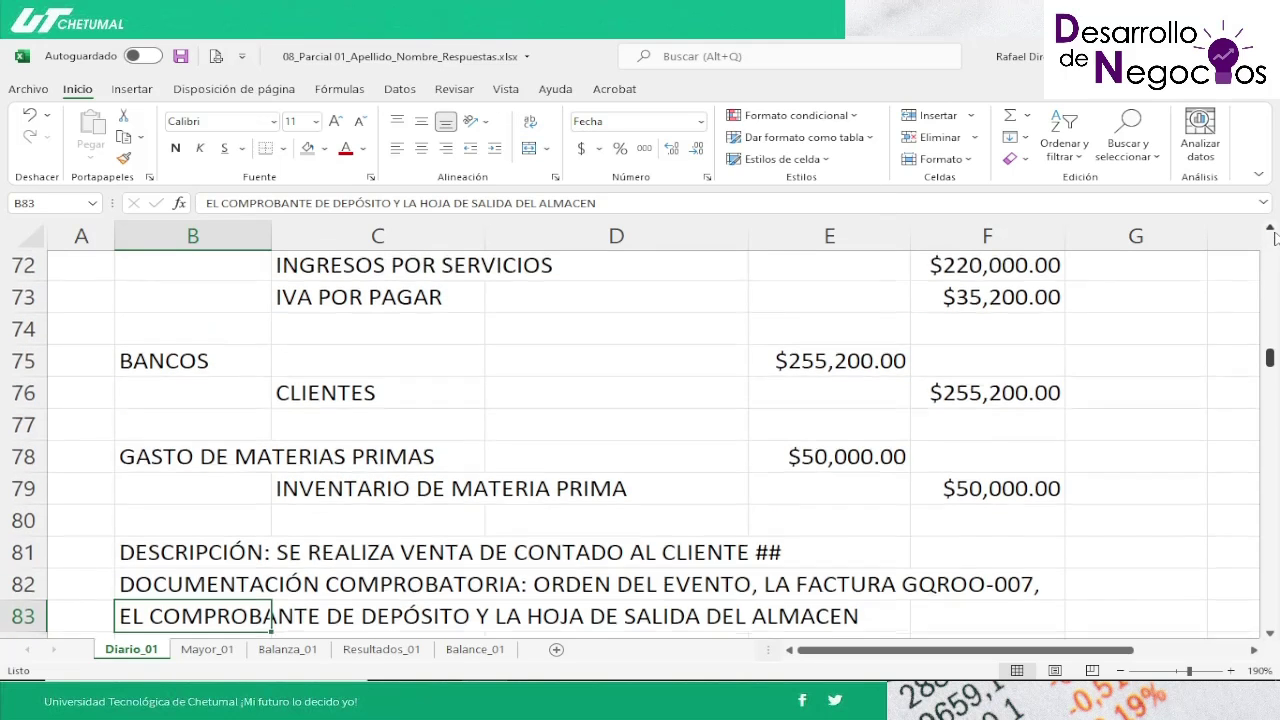
pyautogui.moveTo(93, 678)
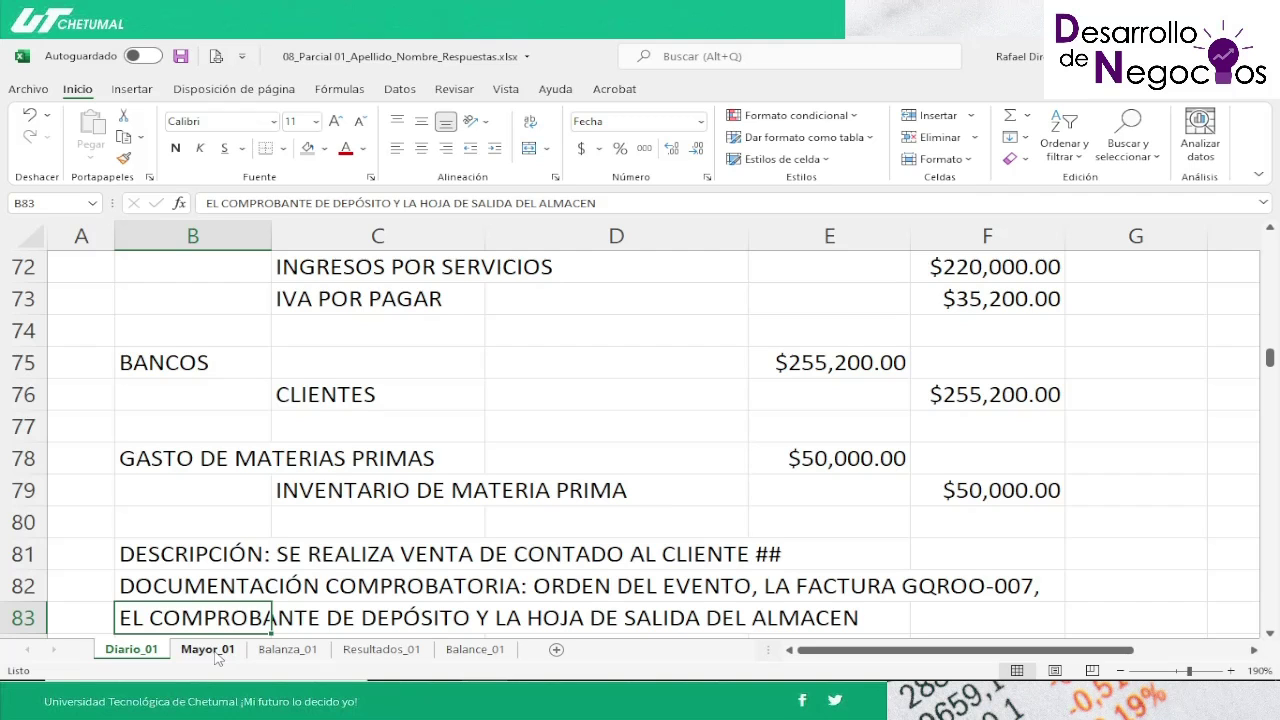
pyautogui.press('Return')
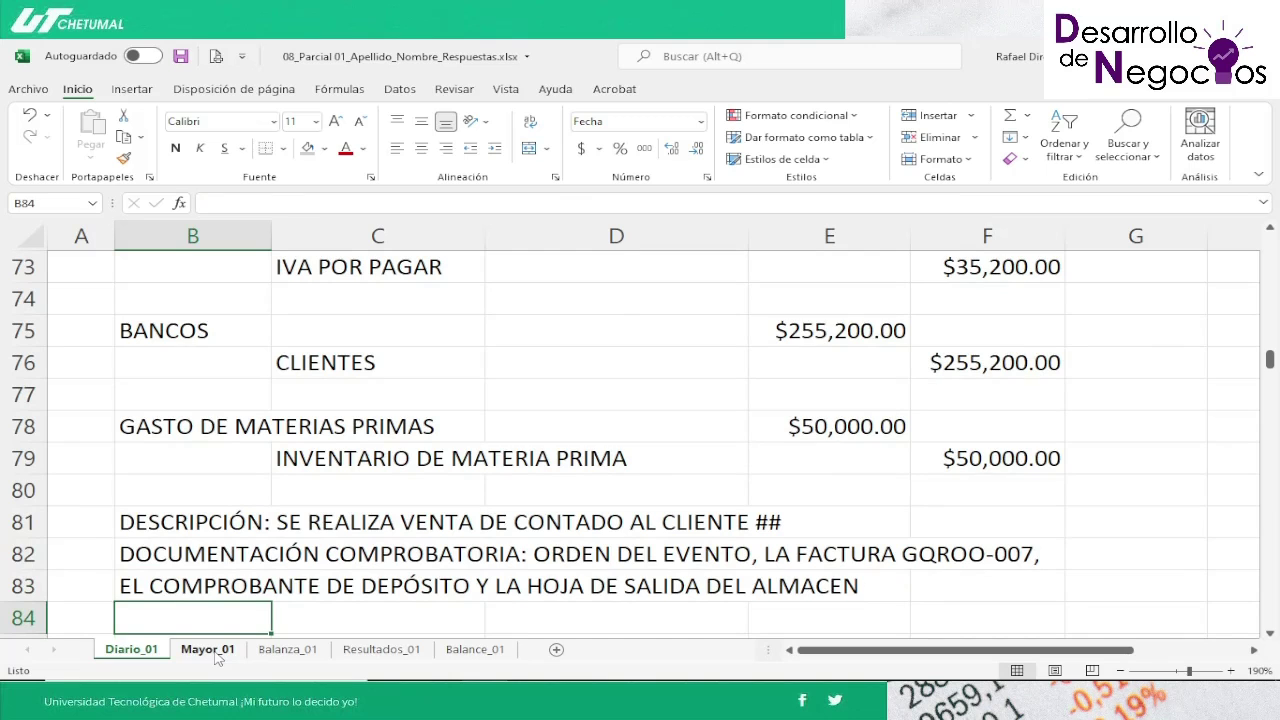
# Step: In Mayor_01, post movement 7's debit to CLIENTES, labelling E5 as 7) and linking F5 to Diario_01!E71
pyautogui.click(207, 649)
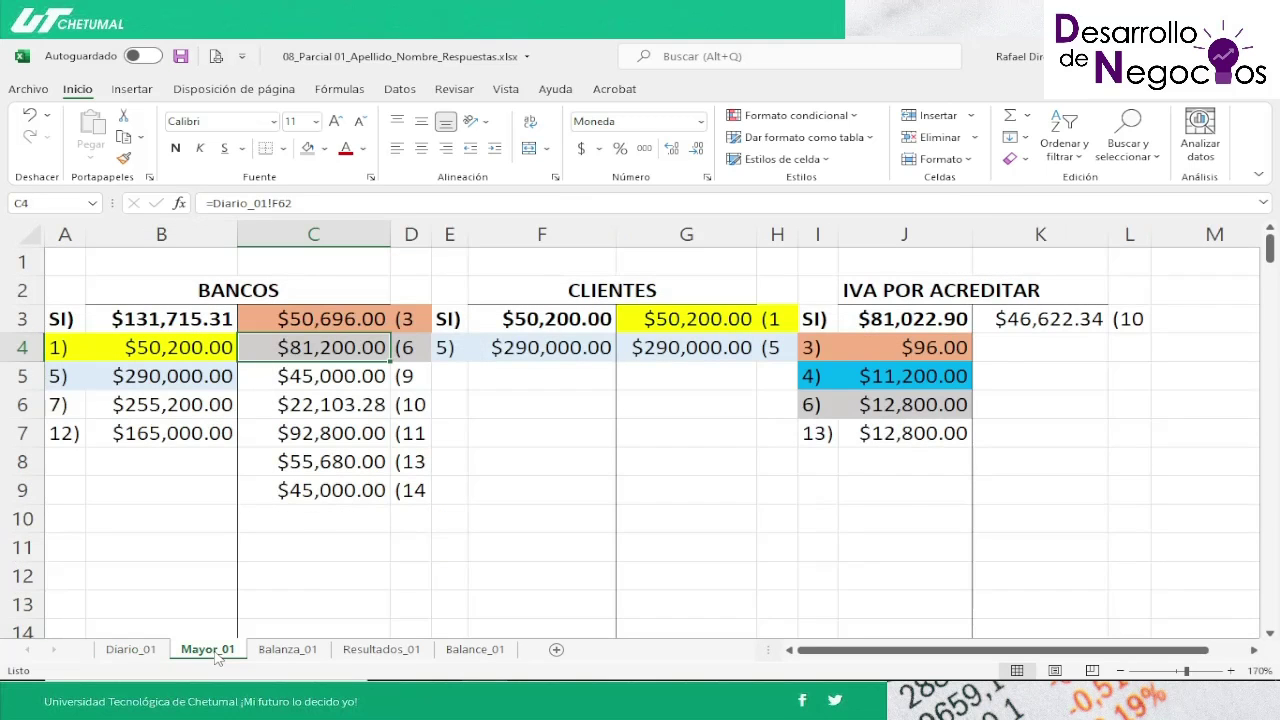
pyautogui.click(449, 371)
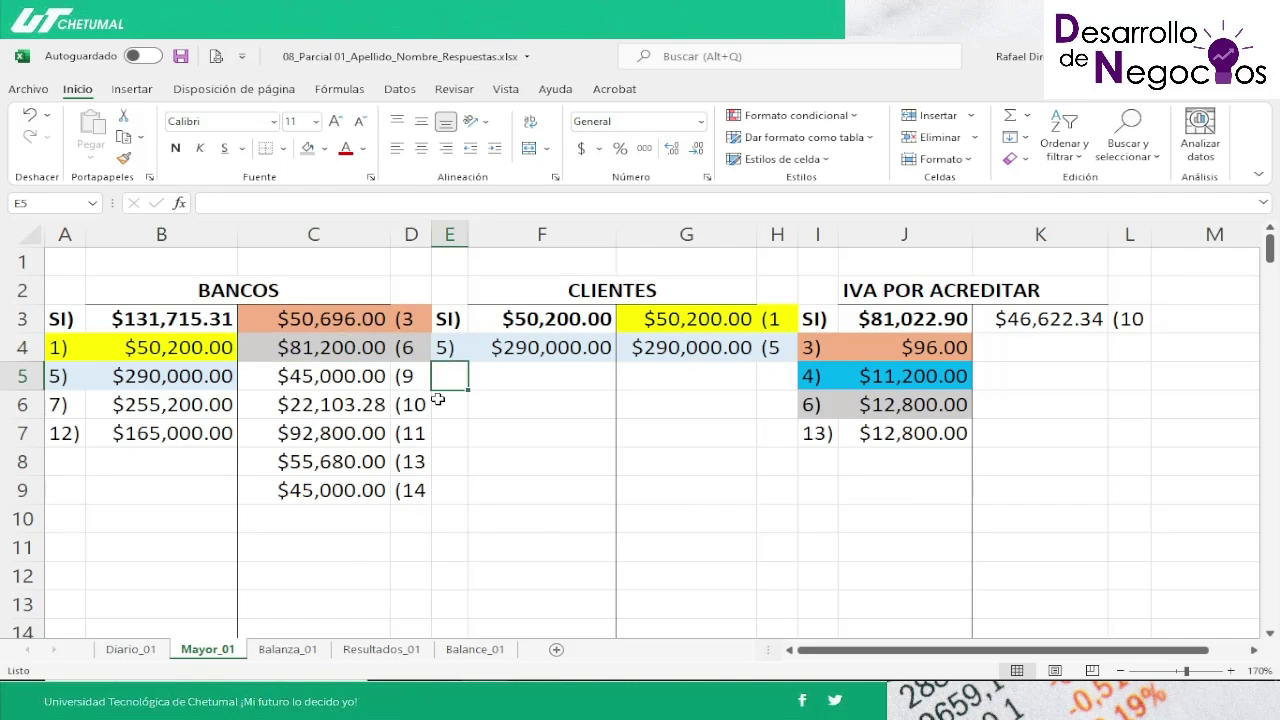
pyautogui.write('7)')
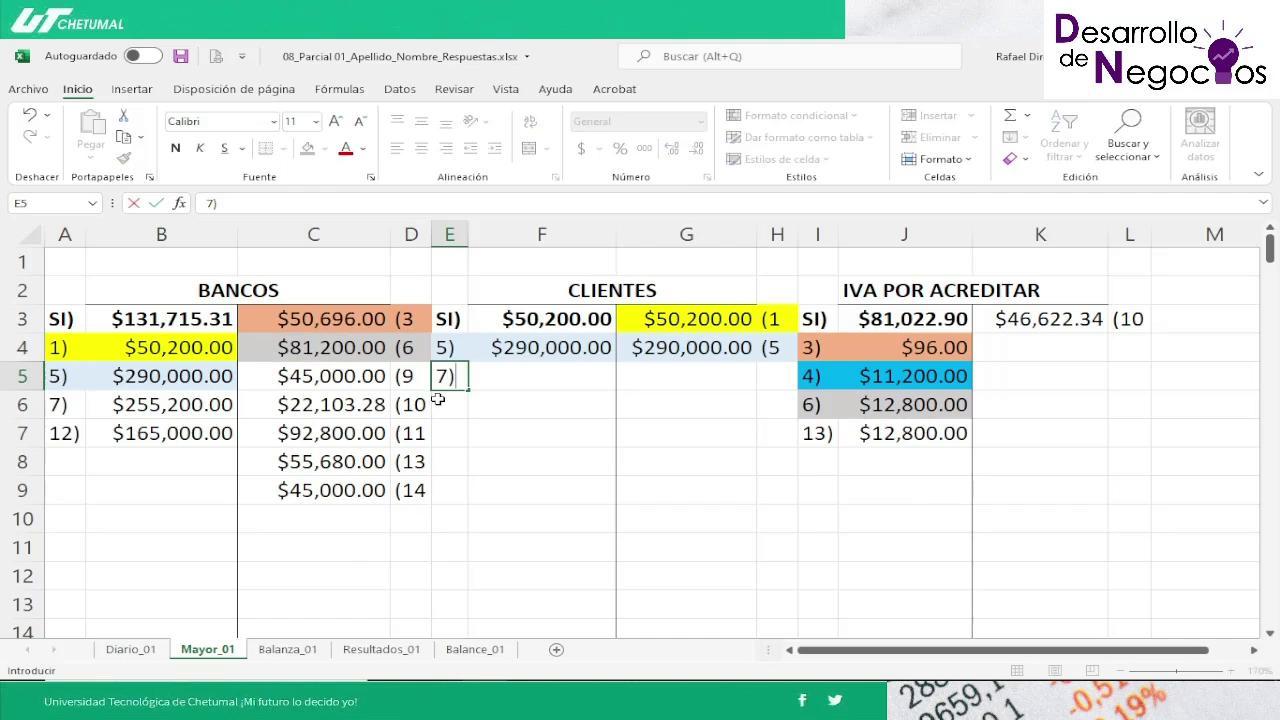
pyautogui.press('Tab')
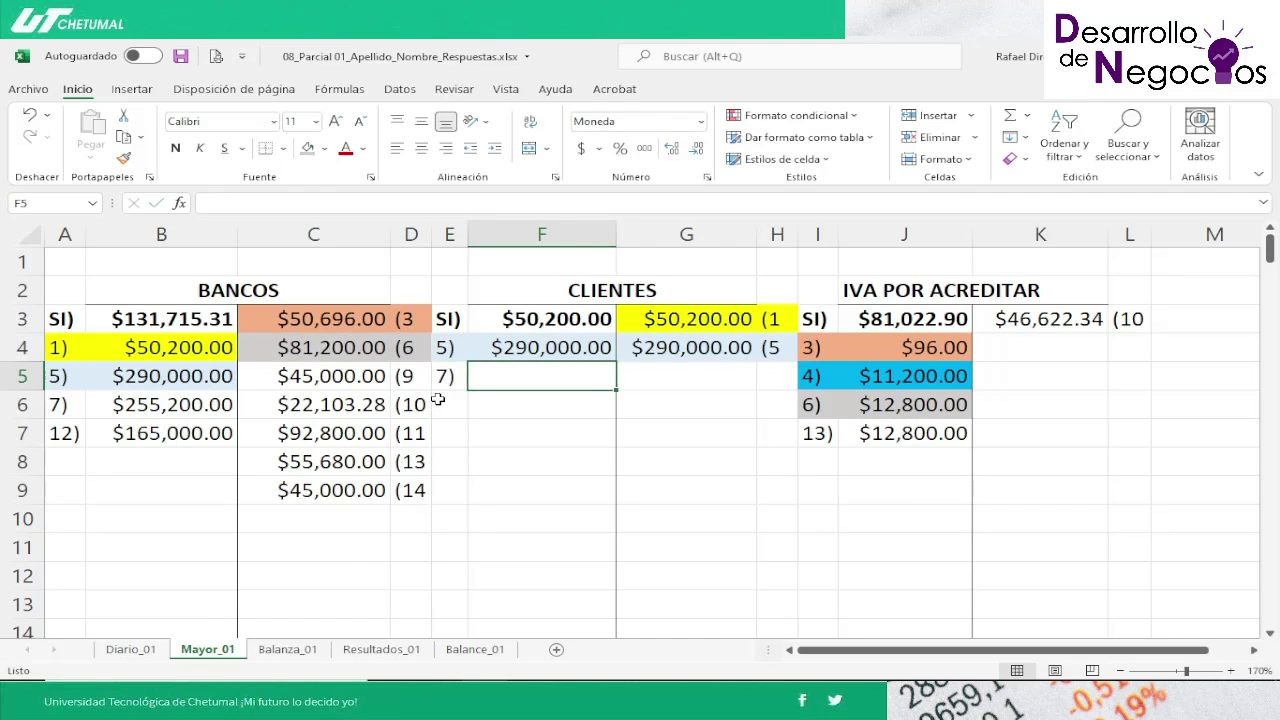
pyautogui.write('=')
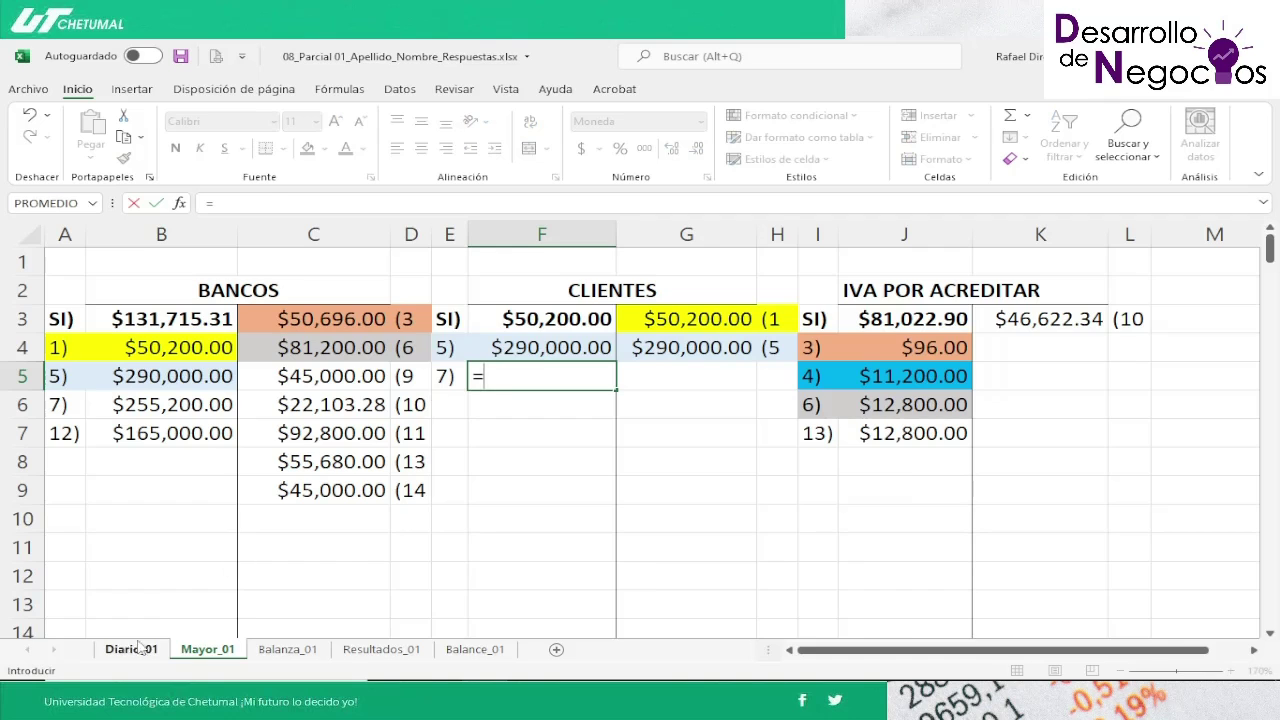
pyautogui.click(134, 649)
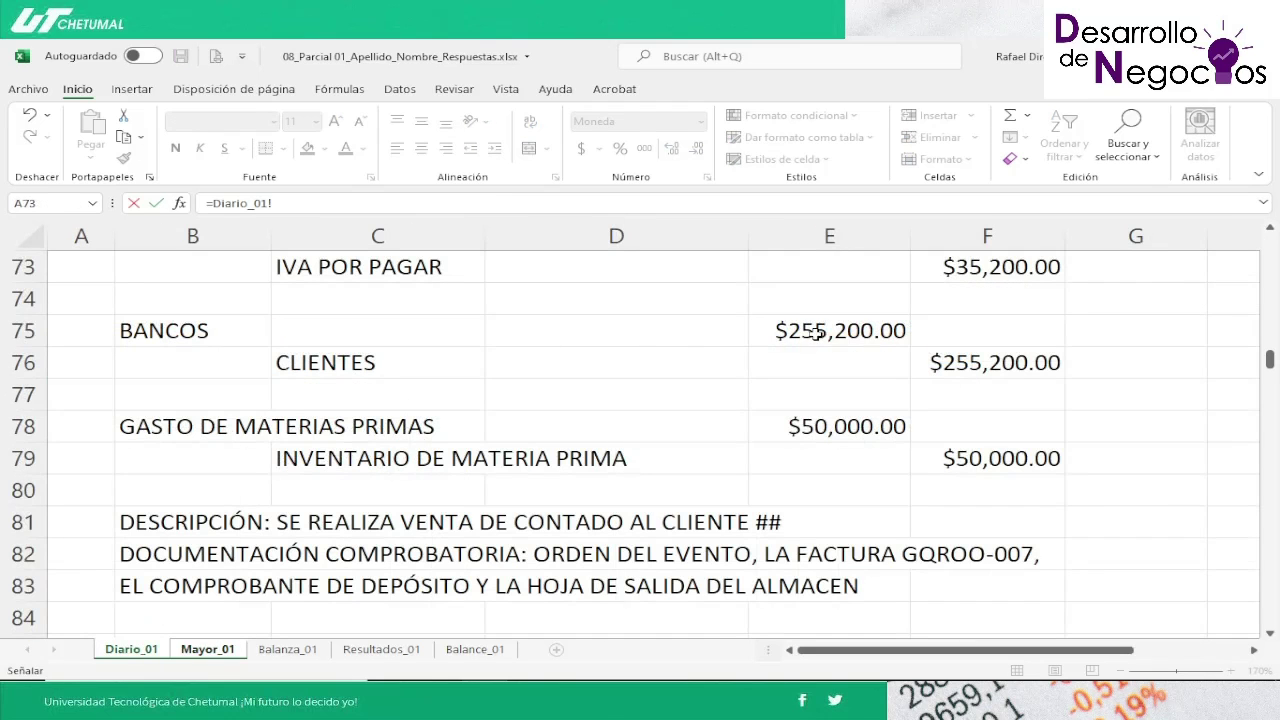
pyautogui.click(1270, 229)
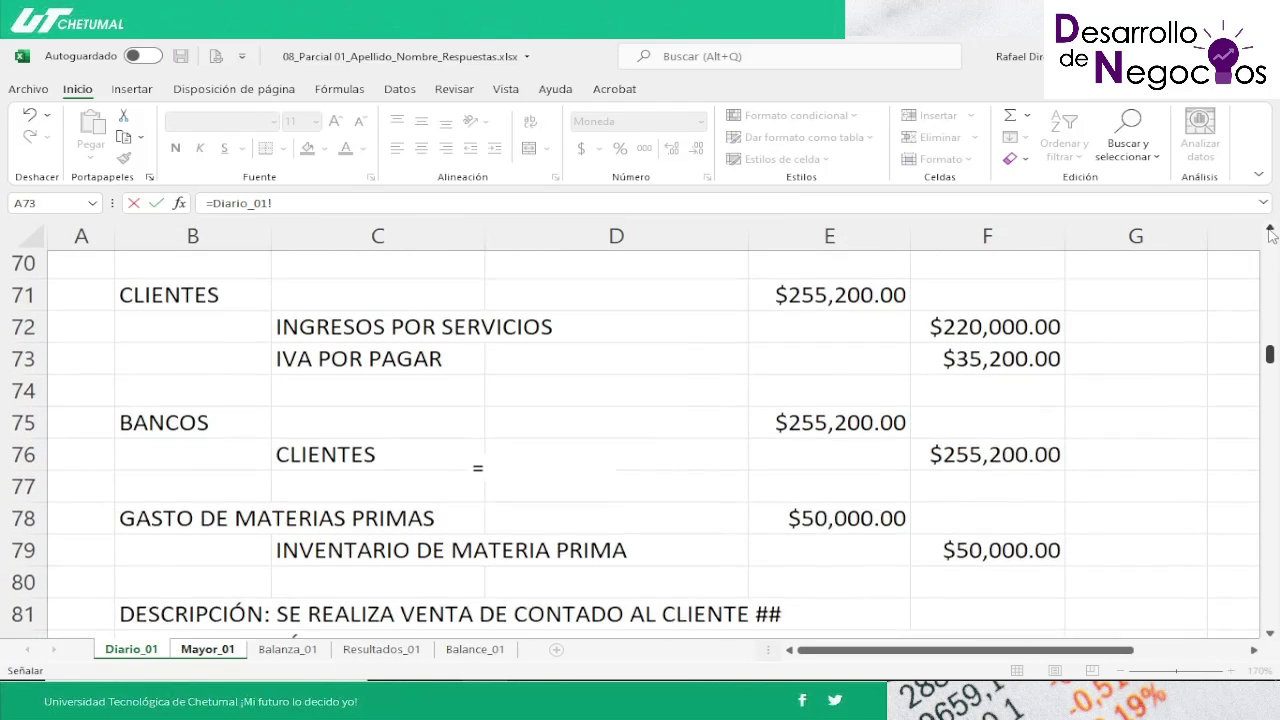
pyautogui.click(1270, 233)
pyautogui.click(842, 363)
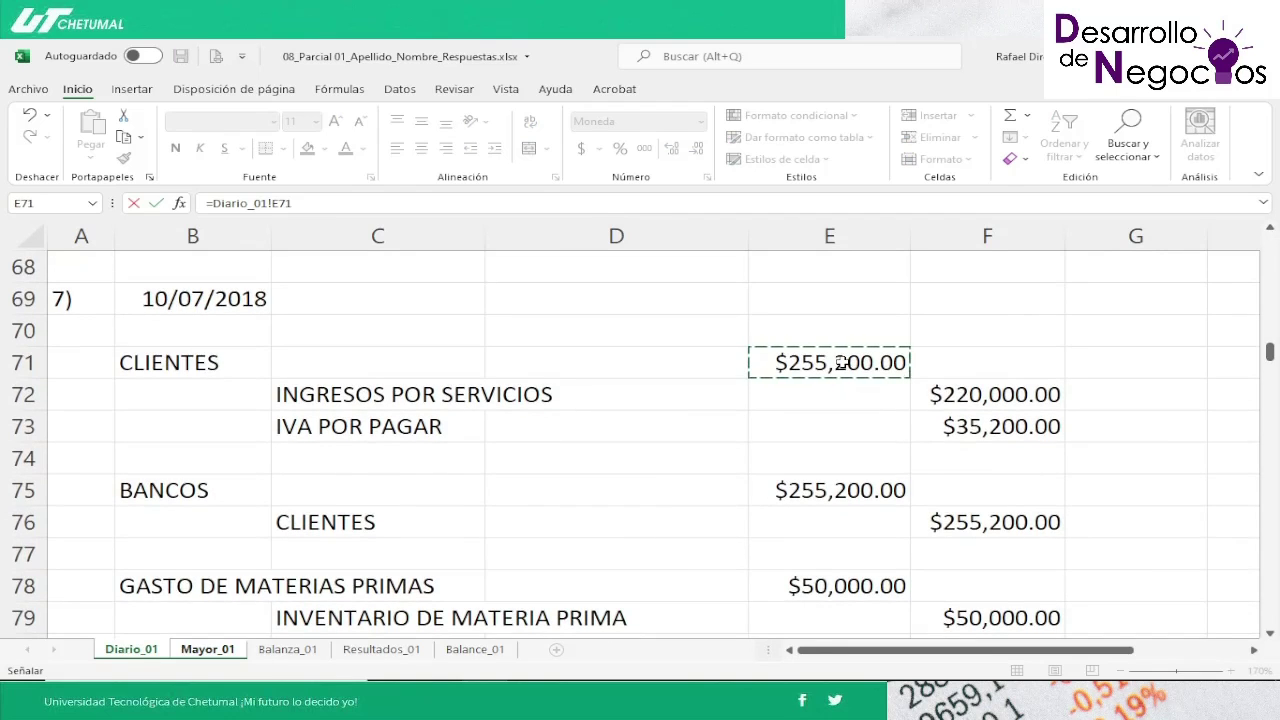
pyautogui.press('Return')
pyautogui.press('Up')
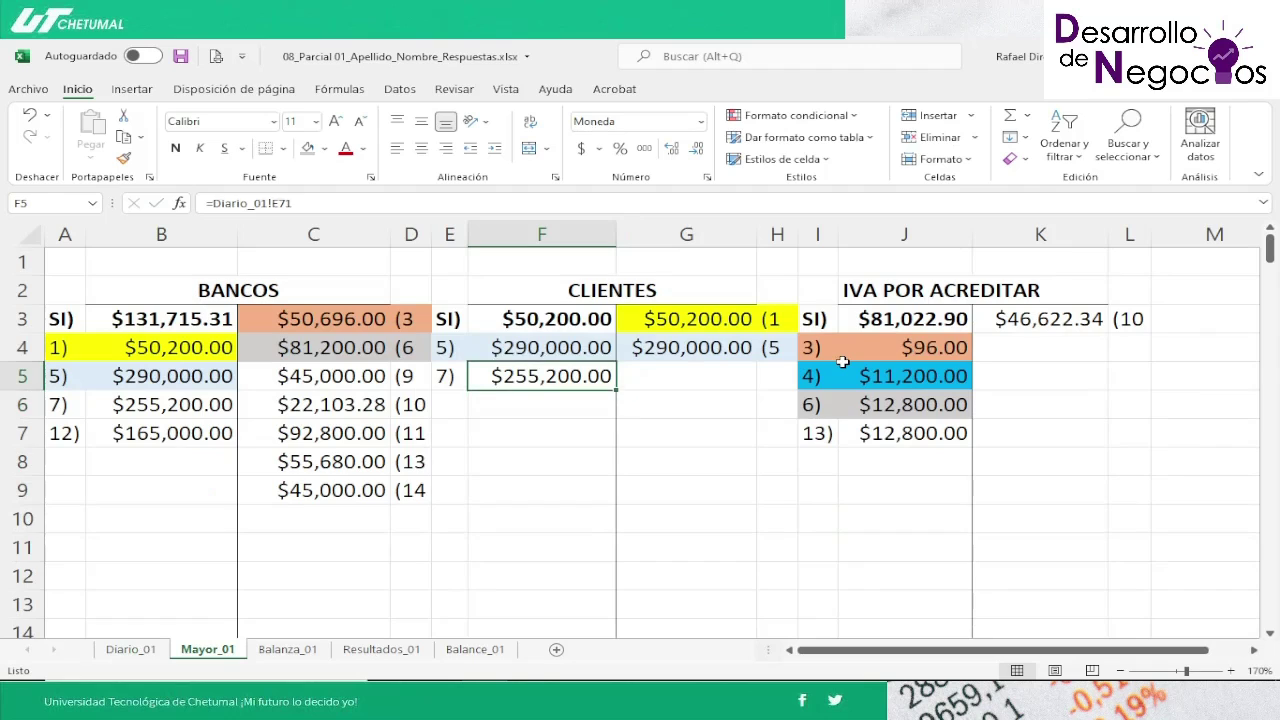
# Step: Fill movement 7's CLIENTES debit posting, E5:F5, with the theme gray Negro, Texto 1, Claro 50%
pyautogui.press('Left')
pyautogui.hotkey('shift', 'Right')
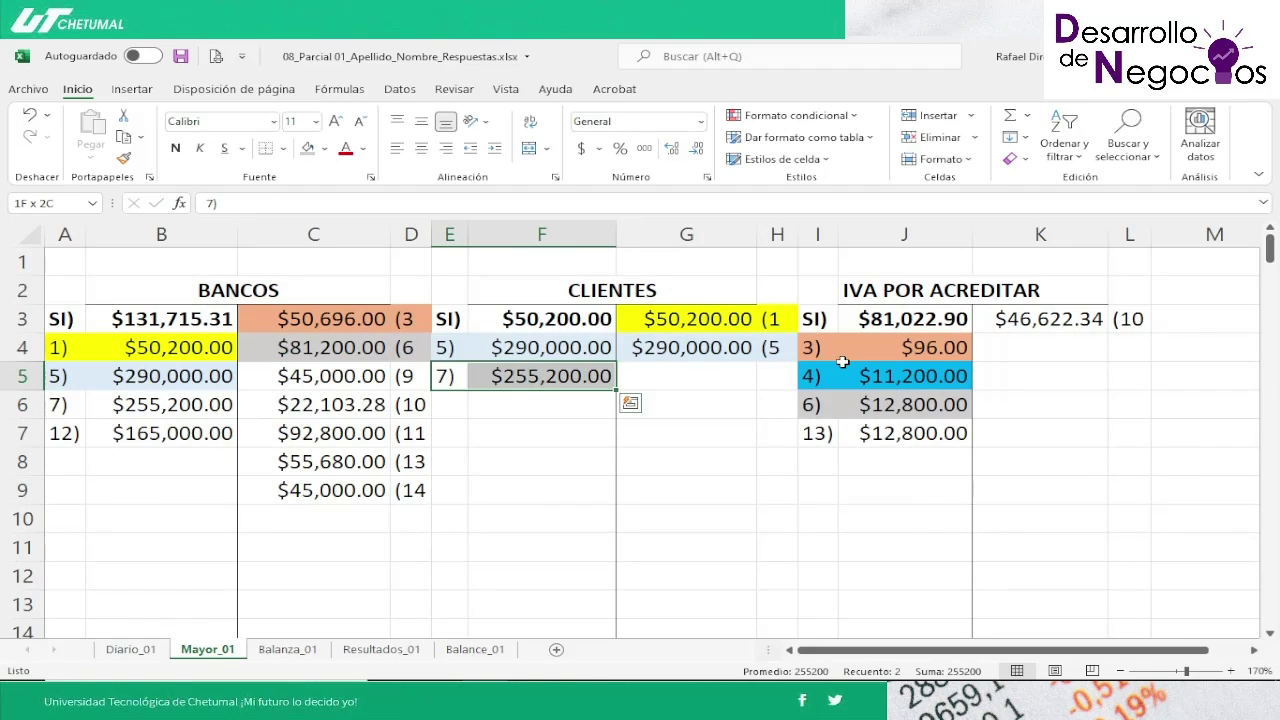
pyautogui.click(326, 150)
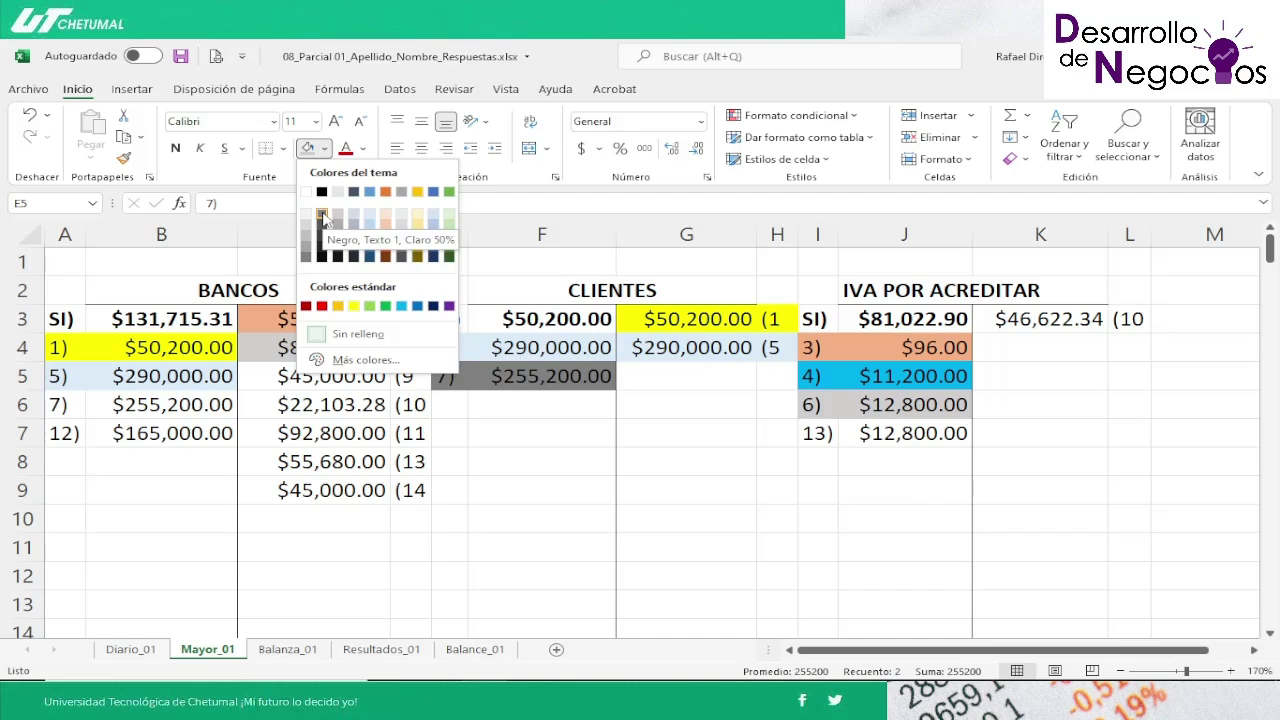
pyautogui.click(322, 218)
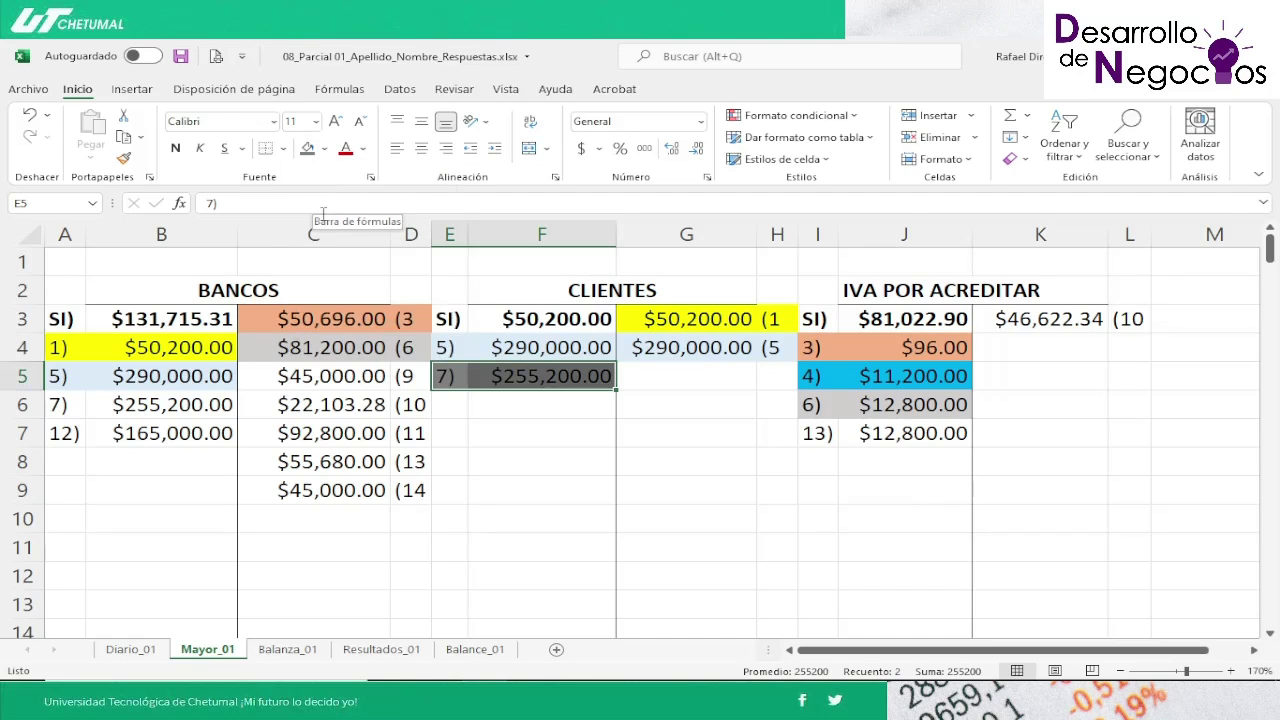
pyautogui.hotkey('shift', 'Left')
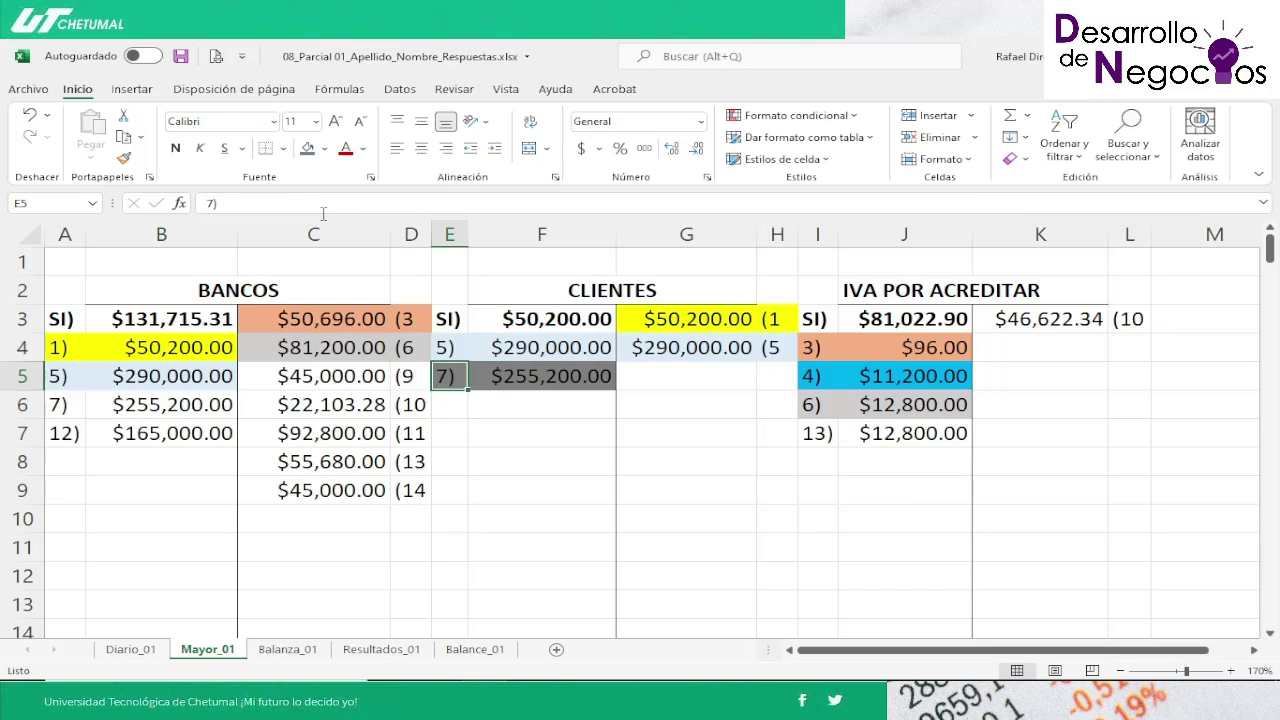
# Step: Fill movement 7's credit posting in INGRESOS POR SERVICIOS, C92:D92, with the same dark gray
pyautogui.press('Right')
pyautogui.press('Down')
pyautogui.press('Down')
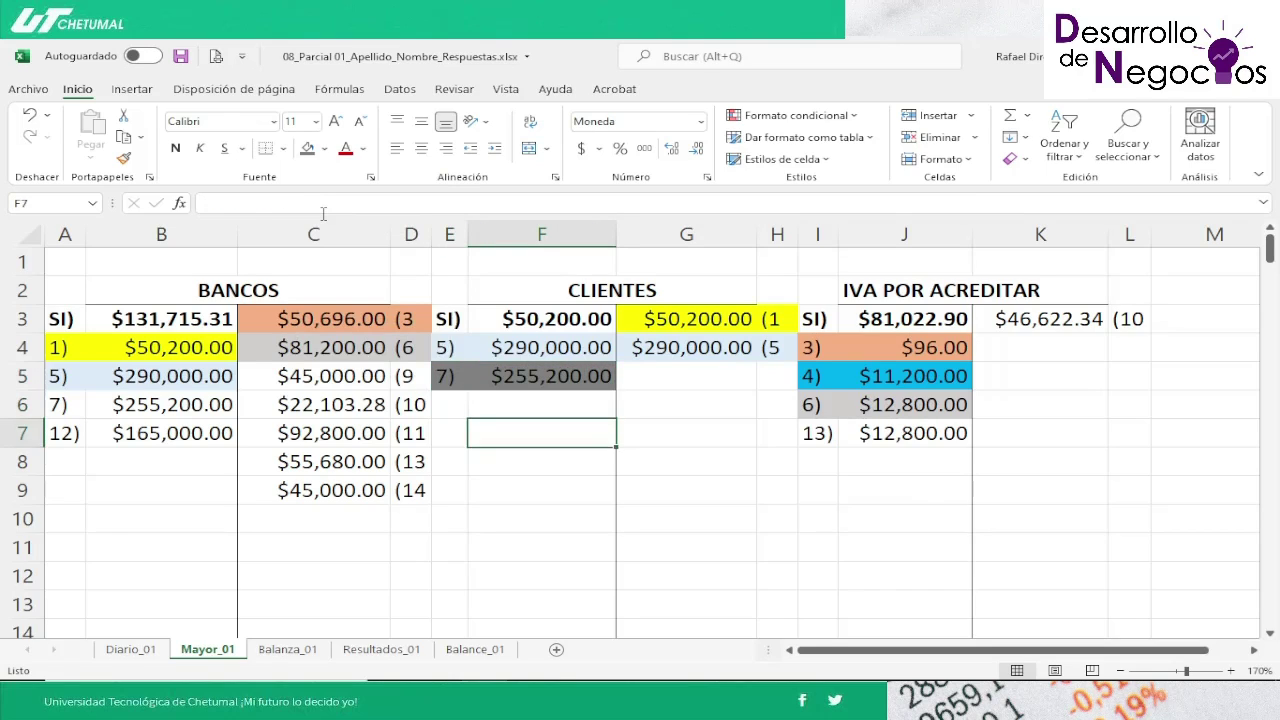
pyautogui.press('Down')
pyautogui.press('Down')
pyautogui.press('Down')
pyautogui.press('Down')
pyautogui.press('Down')
pyautogui.press('Down')
pyautogui.press('Down')
pyautogui.press('Down')
pyautogui.press('Down')
pyautogui.press('Down')
pyautogui.press('Down')
pyautogui.press('Down')
pyautogui.press('Down')
pyautogui.press('Down')
pyautogui.press('Down')
pyautogui.press('Down')
pyautogui.press('Down')
pyautogui.press('Down')
pyautogui.press('Down')
pyautogui.press('Down')
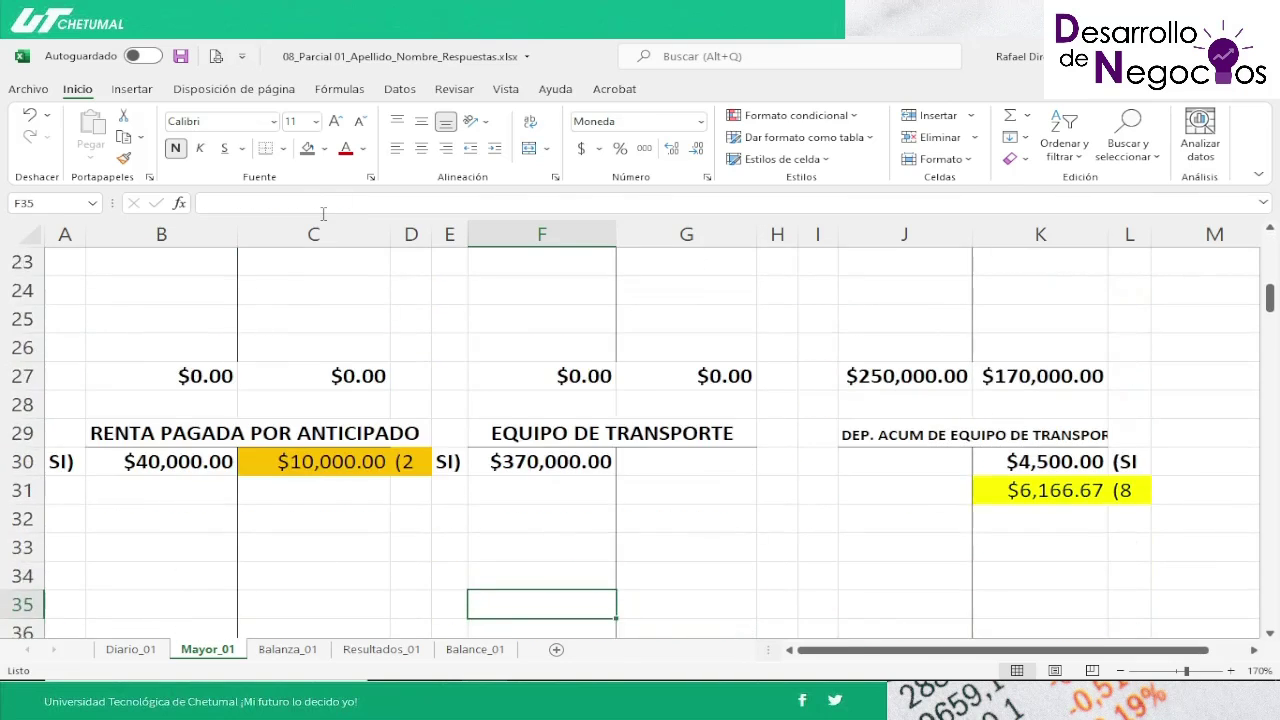
pyautogui.press('Down')
pyautogui.press('Down')
pyautogui.press('Down')
pyautogui.press('Down')
pyautogui.press('Down')
pyautogui.press('Down')
pyautogui.press('Down')
pyautogui.press('Down')
pyautogui.press('Down')
pyautogui.press('Down')
pyautogui.press('Down')
pyautogui.press('Down')
pyautogui.press('Down')
pyautogui.press('Down')
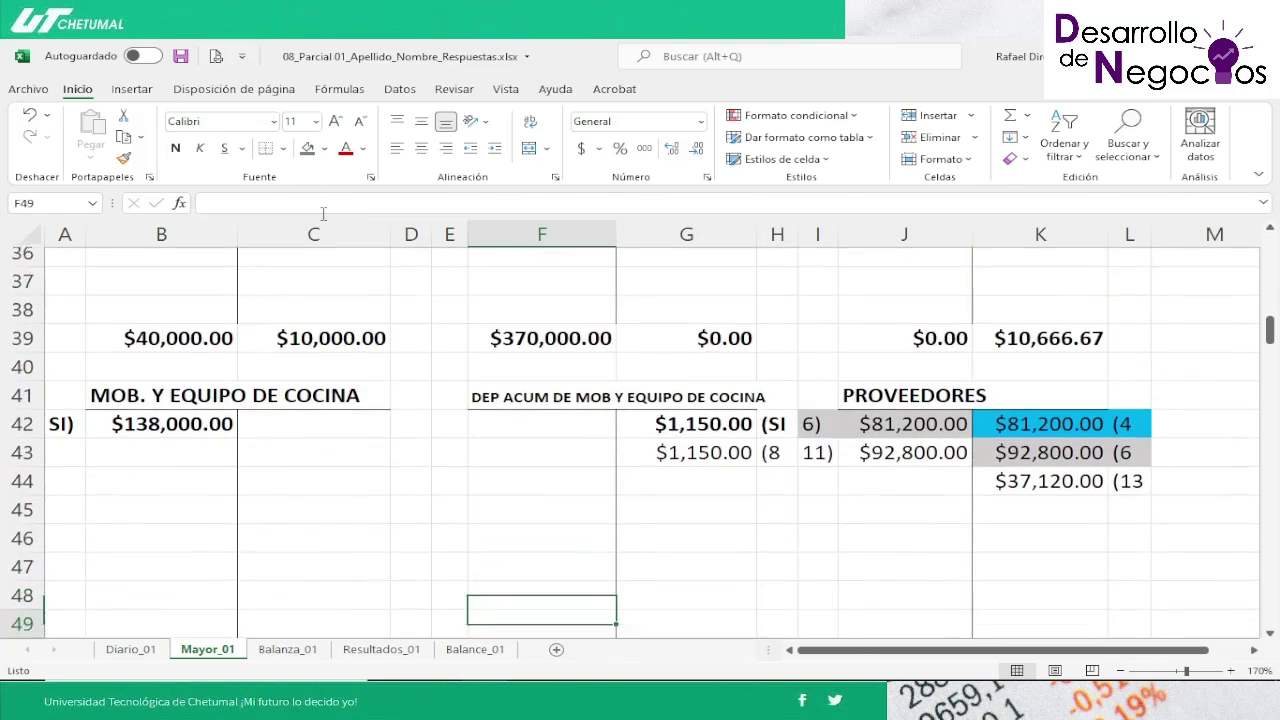
pyautogui.press('Down')
pyautogui.press('Down')
pyautogui.press('Down')
pyautogui.press('Down')
pyautogui.press('Down')
pyautogui.press('Down')
pyautogui.press('Down')
pyautogui.press('Down')
pyautogui.press('Down')
pyautogui.press('Down')
pyautogui.press('Down')
pyautogui.press('Down')
pyautogui.press('Down')
pyautogui.press('Down')
pyautogui.press('Down')
pyautogui.press('Down')
pyautogui.press('Down')
pyautogui.press('Down')
pyautogui.press('Down')
pyautogui.press('Down')
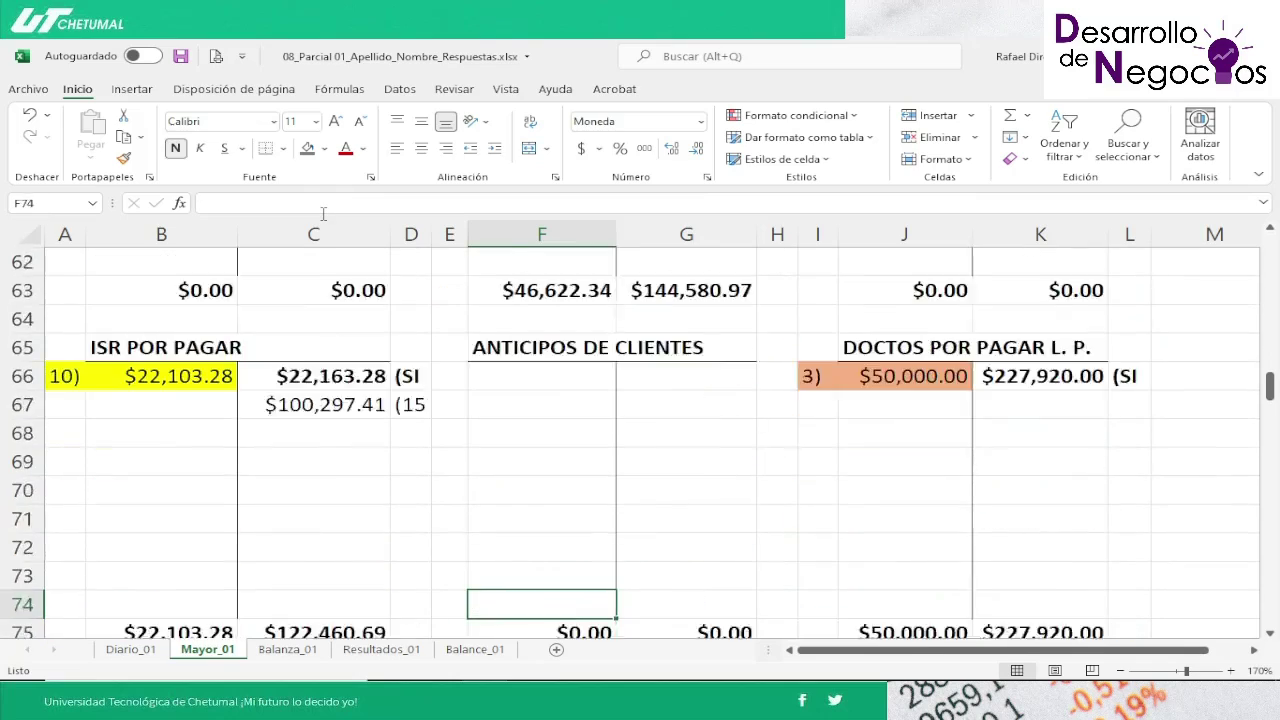
pyautogui.press('Down')
pyautogui.press('Down')
pyautogui.press('Down')
pyautogui.press('Down')
pyautogui.press('Down')
pyautogui.press('Down')
pyautogui.press('Down')
pyautogui.press('Down')
pyautogui.press('Down')
pyautogui.press('Down')
pyautogui.press('Down')
pyautogui.press('Down')
pyautogui.press('Down')
pyautogui.press('Down')
pyautogui.press('Down')
pyautogui.press('Down')
pyautogui.press('Down')
pyautogui.press('Down')
pyautogui.press('Down')
pyautogui.press('Down')
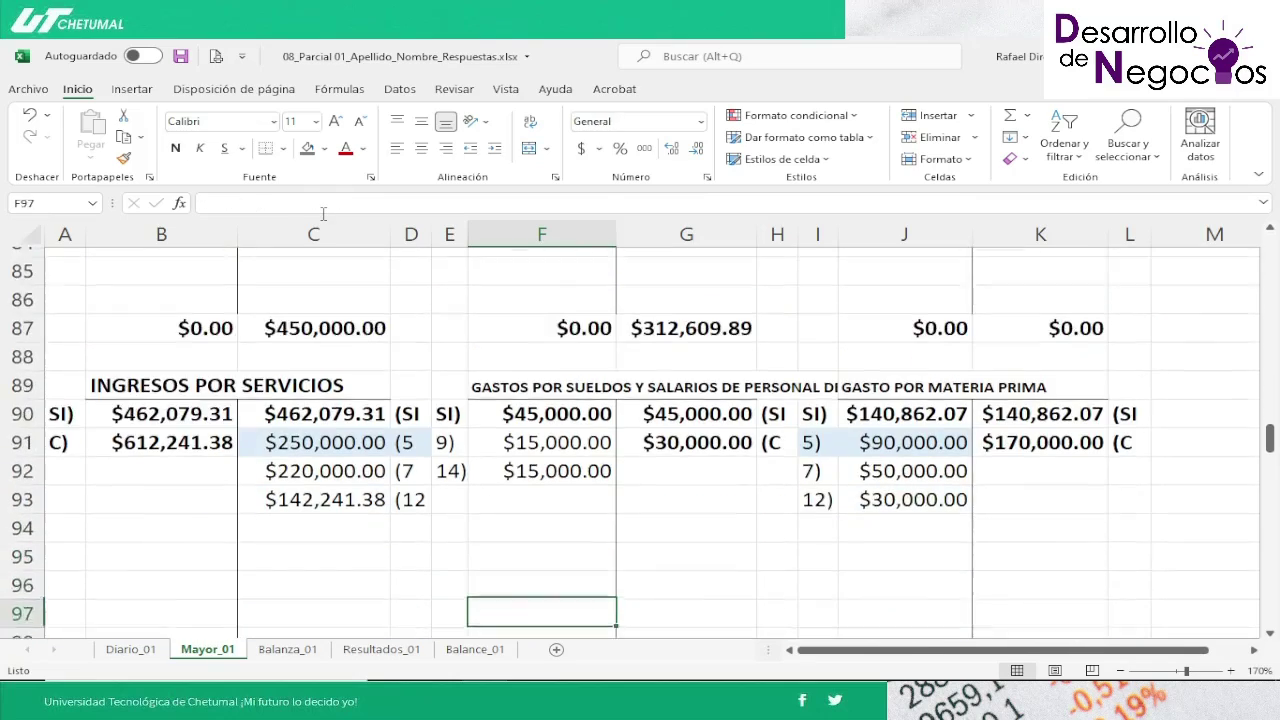
pyautogui.press('Down')
pyautogui.press('Up')
pyautogui.press('Up')
pyautogui.press('Up')
pyautogui.press('Up')
pyautogui.press('Up')
pyautogui.press('Left')
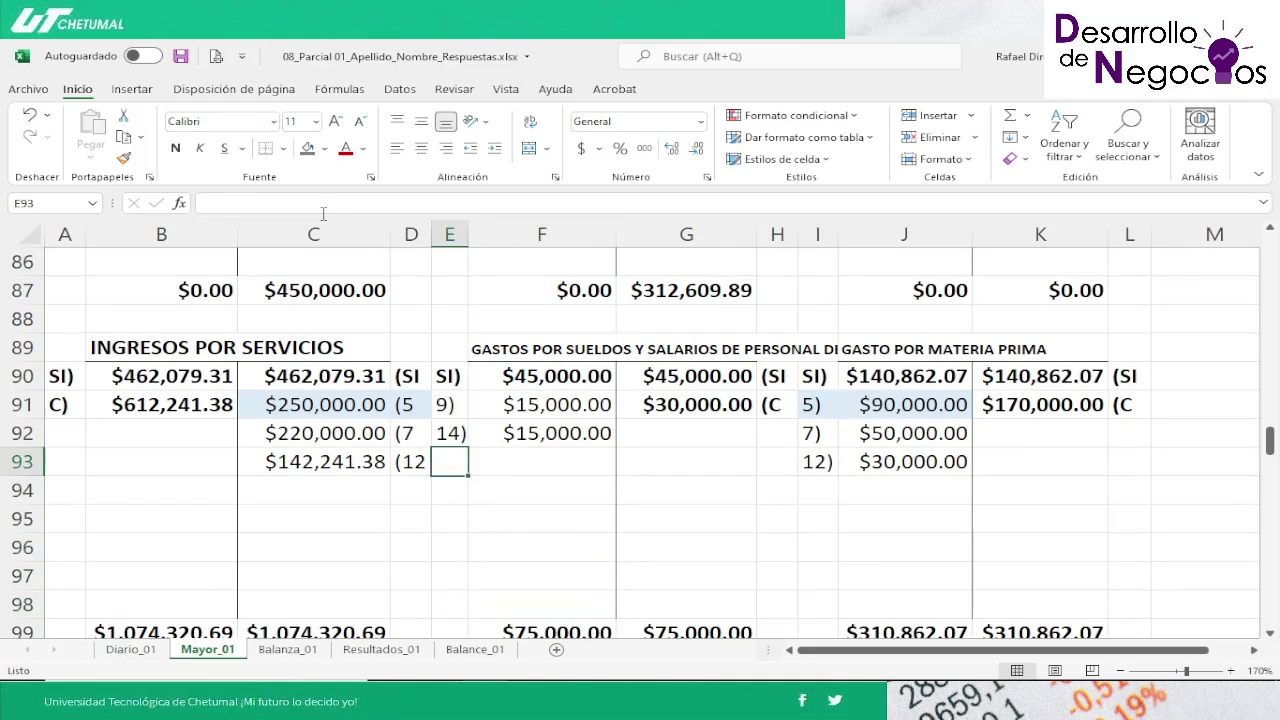
pyautogui.press('Left')
pyautogui.press('Left')
pyautogui.press('Up')
pyautogui.hotkey('shift', 'Right')
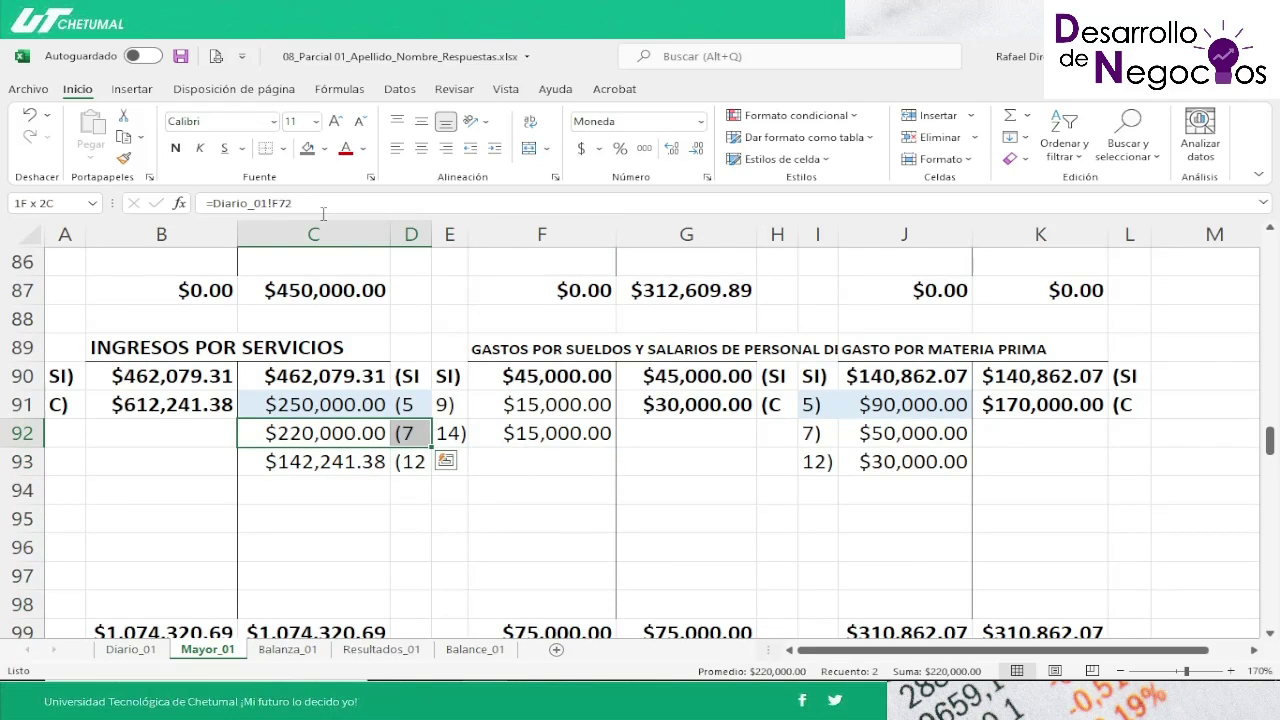
pyautogui.click(307, 148)
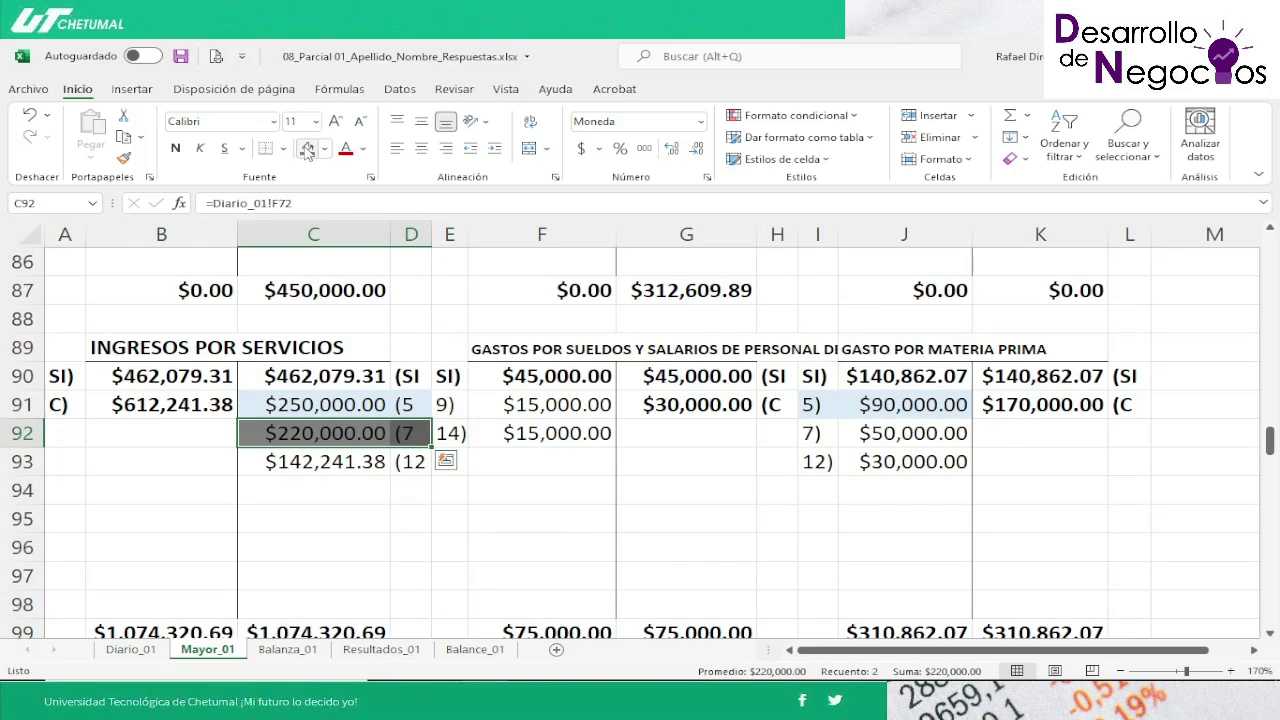
pyautogui.press('Down')
pyautogui.press('Up')
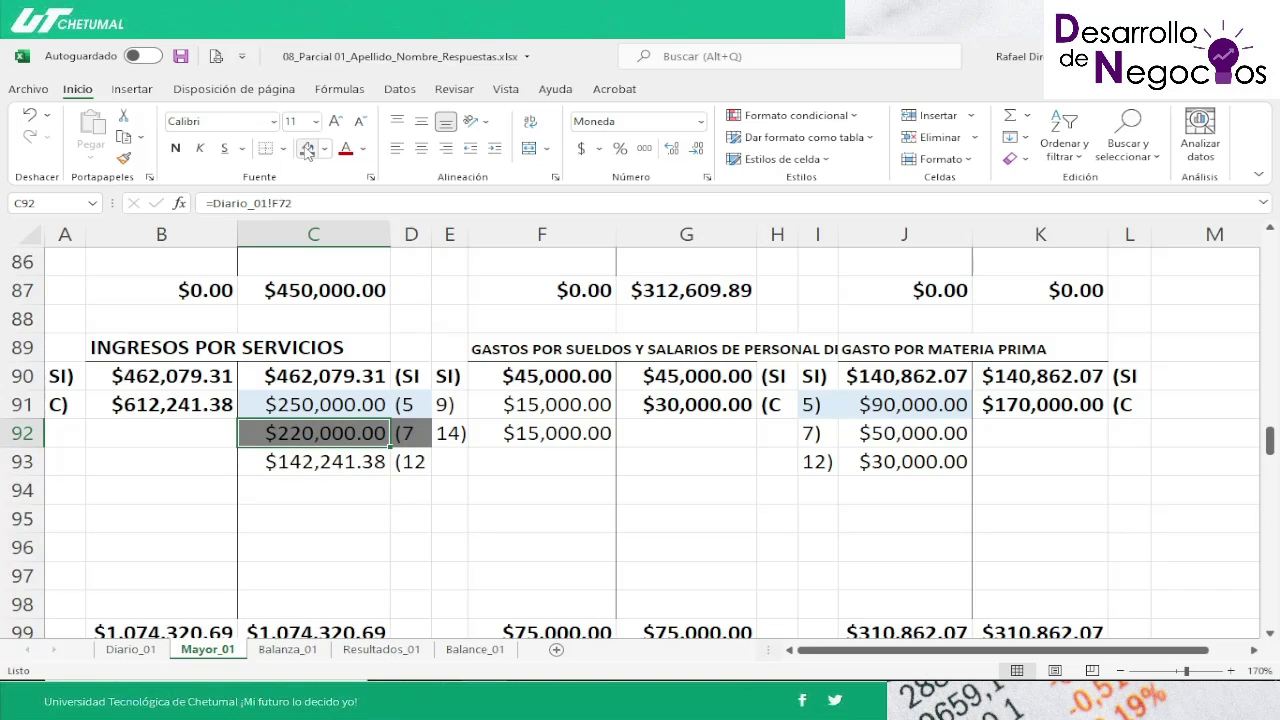
# Step: Fill movement 7's credit posting in IVA POR PAGAR, G56:H56, with the same dark gray
pyautogui.press('Right')
pyautogui.press('Right')
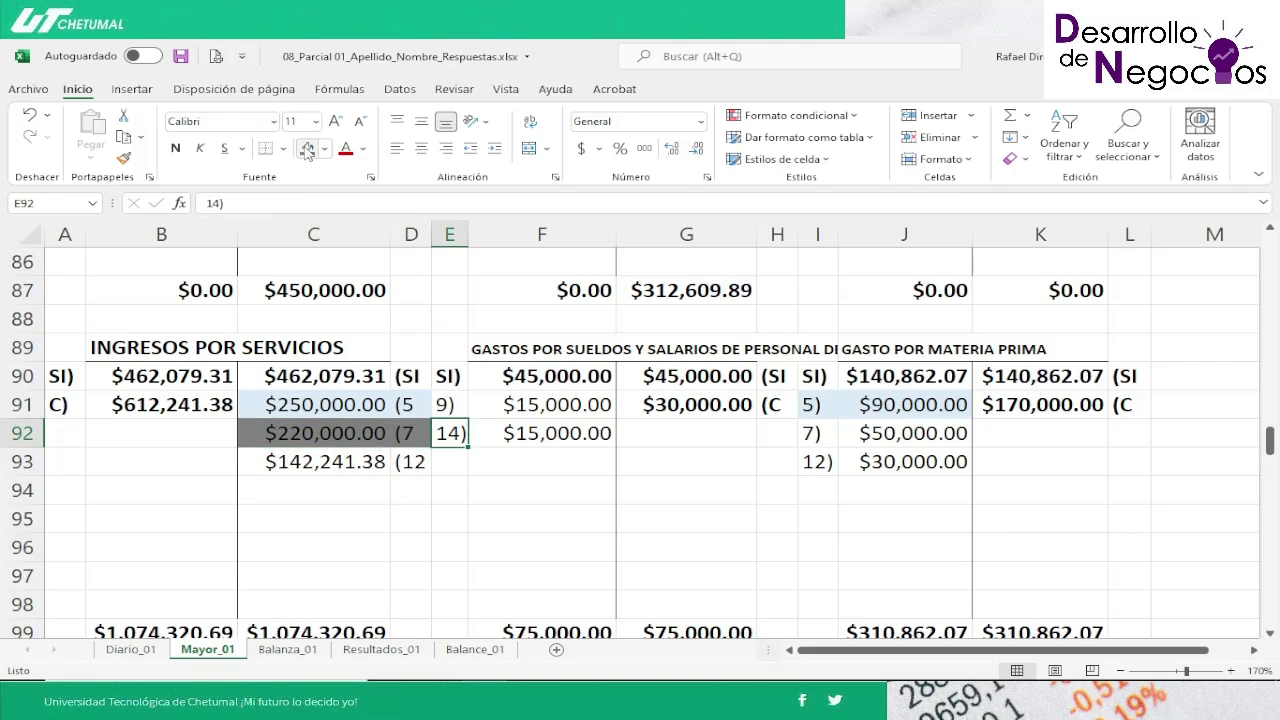
pyautogui.press('Up')
pyautogui.press('Up')
pyautogui.press('Up')
pyautogui.press('Up')
pyautogui.press('Up')
pyautogui.press('Up')
pyautogui.press('Up')
pyautogui.press('Up')
pyautogui.press('Up')
pyautogui.press('Up')
pyautogui.press('Up')
pyautogui.press('Up')
pyautogui.press('Up')
pyautogui.press('Up')
pyautogui.press('Up')
pyautogui.press('Up')
pyautogui.press('Up')
pyautogui.press('Up')
pyautogui.press('Up')
pyautogui.press('Up')
pyautogui.press('Up')
pyautogui.press('Up')
pyautogui.press('Up')
pyautogui.press('Up')
pyautogui.press('Up')
pyautogui.press('Up')
pyautogui.press('Up')
pyautogui.press('Up')
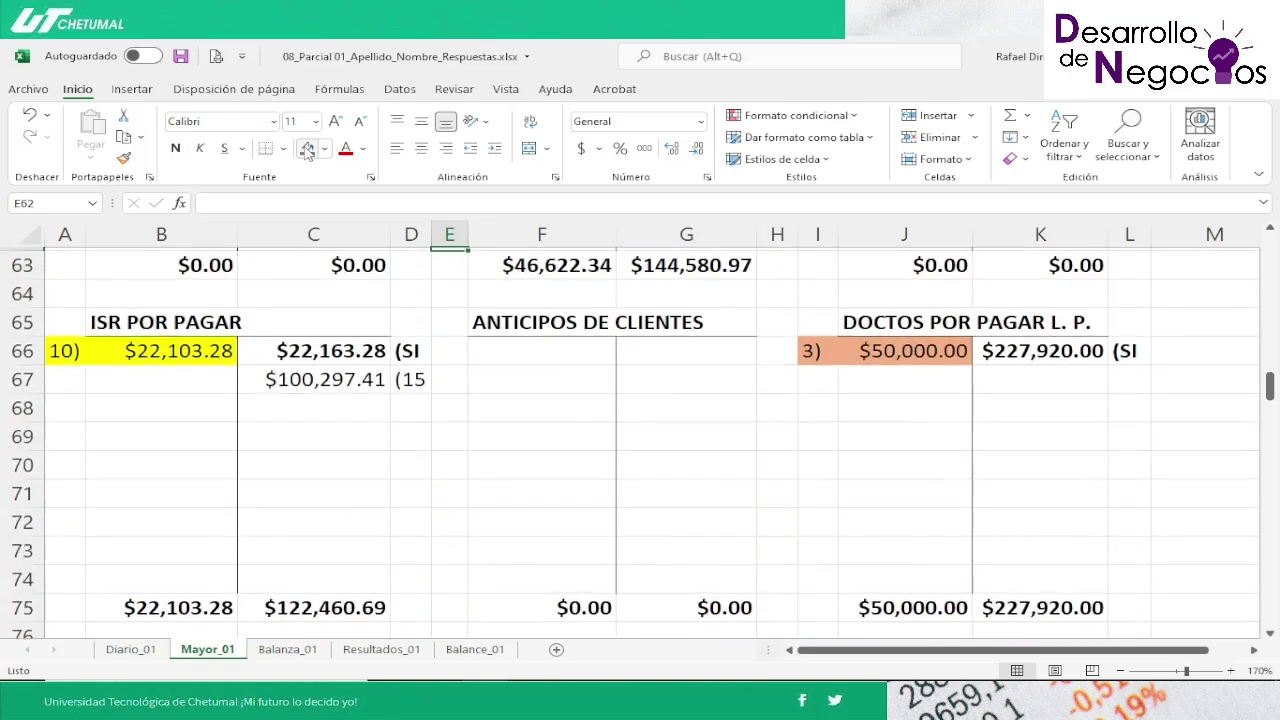
pyautogui.press('Up')
pyautogui.press('Up')
pyautogui.press('Up')
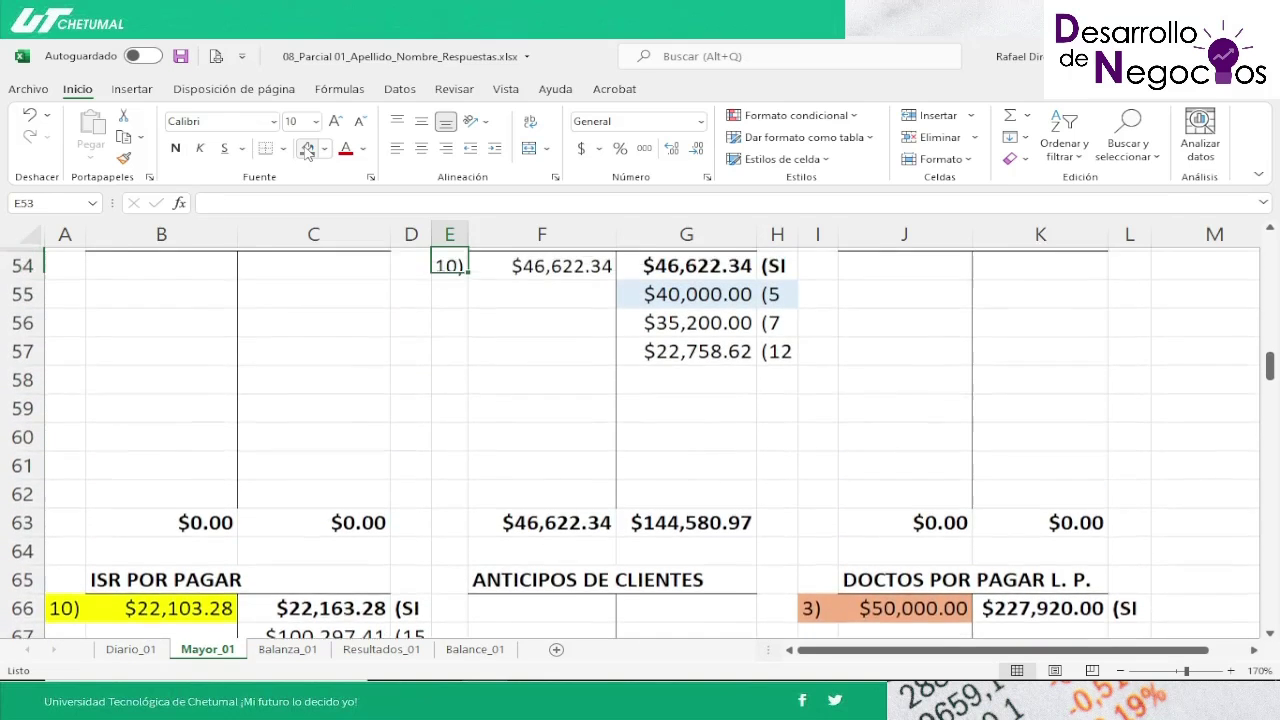
pyautogui.press('Right')
pyautogui.press('Right')
pyautogui.press('Down')
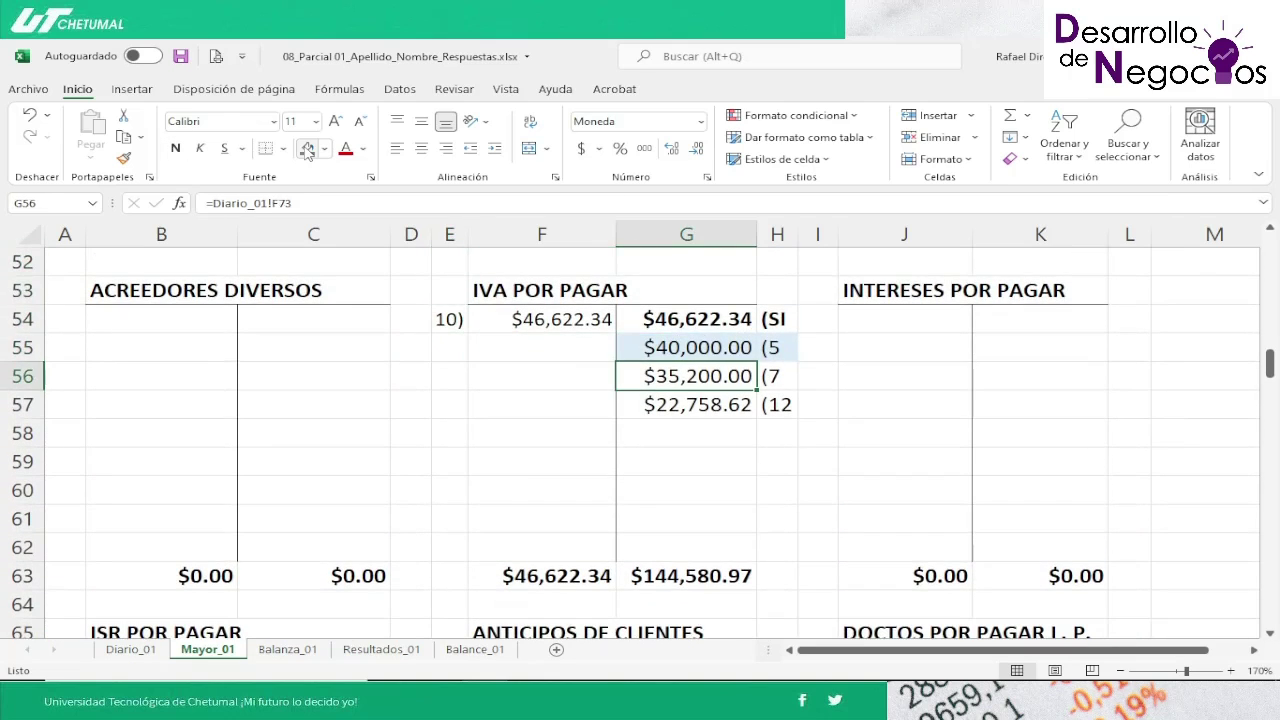
pyautogui.hotkey('shift', 'Right')
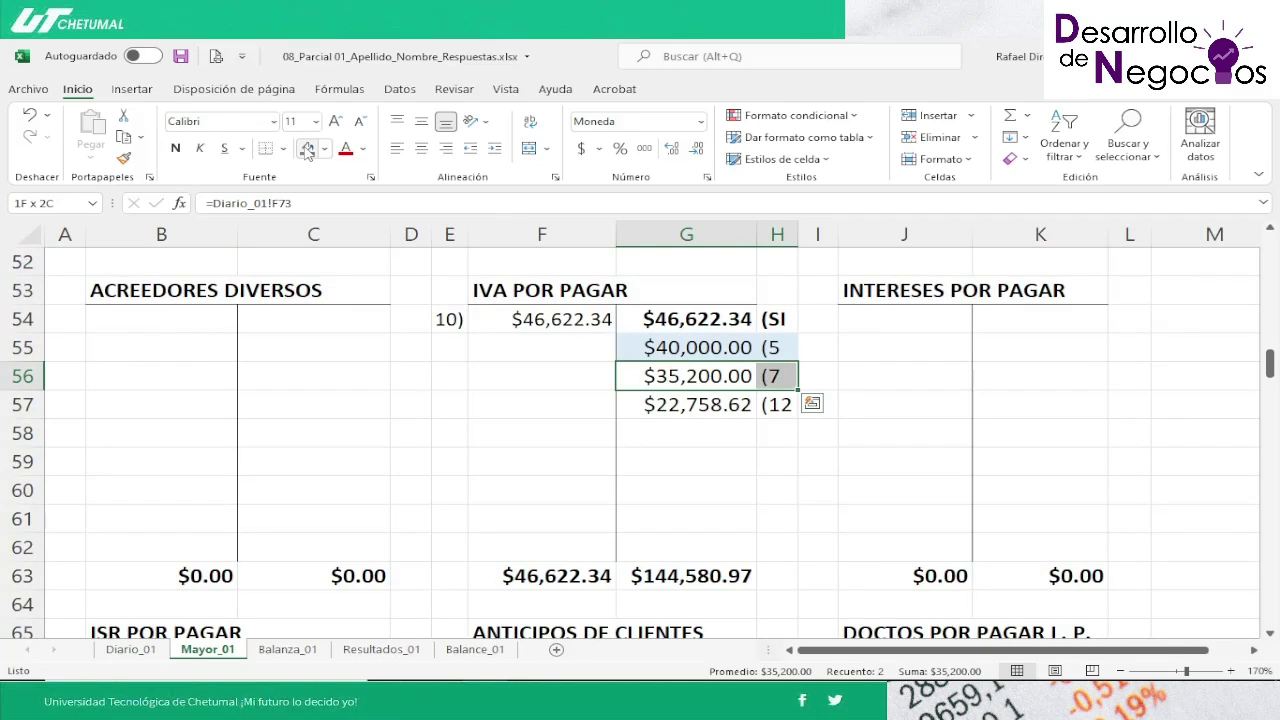
pyautogui.click(307, 149)
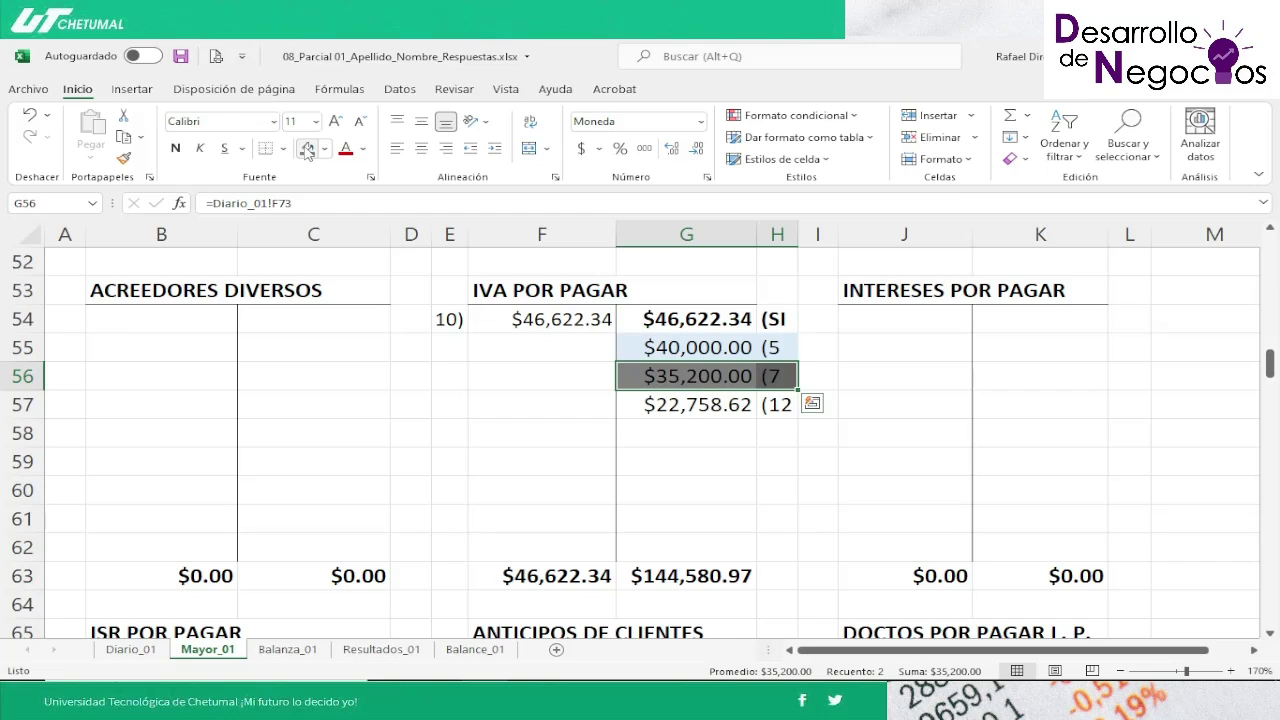
pyautogui.hotkey('shift', 'Left')
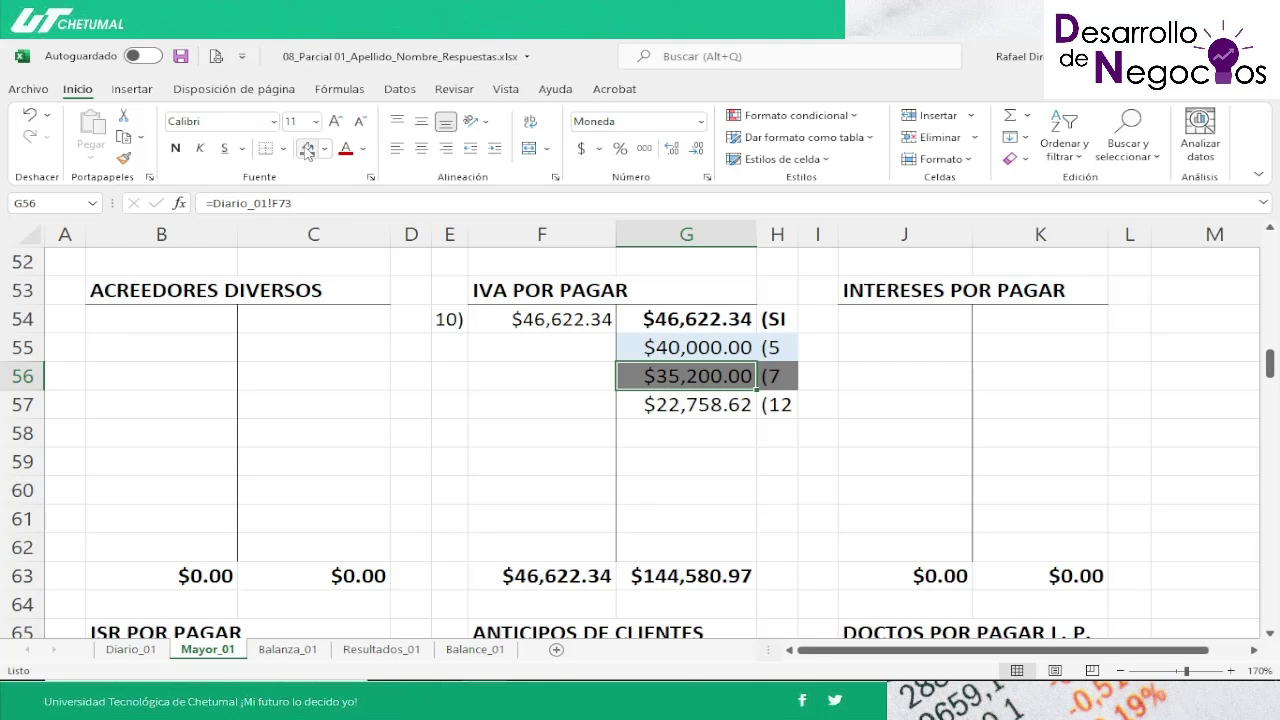
# Step: In the BANCOS account of Mayor_01, link movement 7's debit in B6 to Diario_01!E75
pyautogui.press('Up')
pyautogui.press('Up')
pyautogui.press('Up')
pyautogui.press('Up')
pyautogui.press('Up')
pyautogui.press('Up')
pyautogui.press('Up')
pyautogui.press('Up')
pyautogui.press('Up')
pyautogui.press('Up')
pyautogui.press('Up')
pyautogui.press('Up')
pyautogui.press('Up')
pyautogui.press('Up')
pyautogui.press('Up')
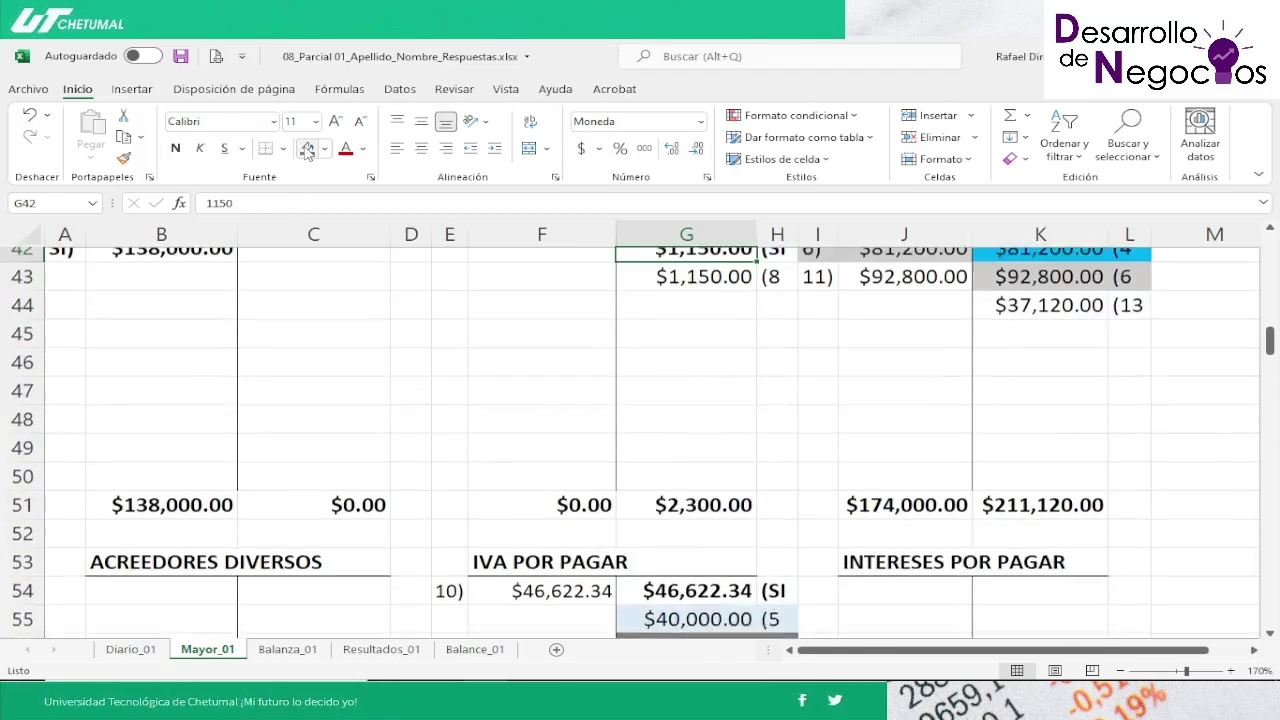
pyautogui.press('Up')
pyautogui.press('Up')
pyautogui.press('Up')
pyautogui.press('Up')
pyautogui.press('Up')
pyautogui.press('Up')
pyautogui.press('Up')
pyautogui.press('Up')
pyautogui.press('Up')
pyautogui.press('Up')
pyautogui.press('Up')
pyautogui.press('Up')
pyautogui.press('Up')
pyautogui.press('Up')
pyautogui.press('Up')
pyautogui.press('Up')
pyautogui.press('Up')
pyautogui.press('Up')
pyautogui.press('Up')
pyautogui.press('Up')
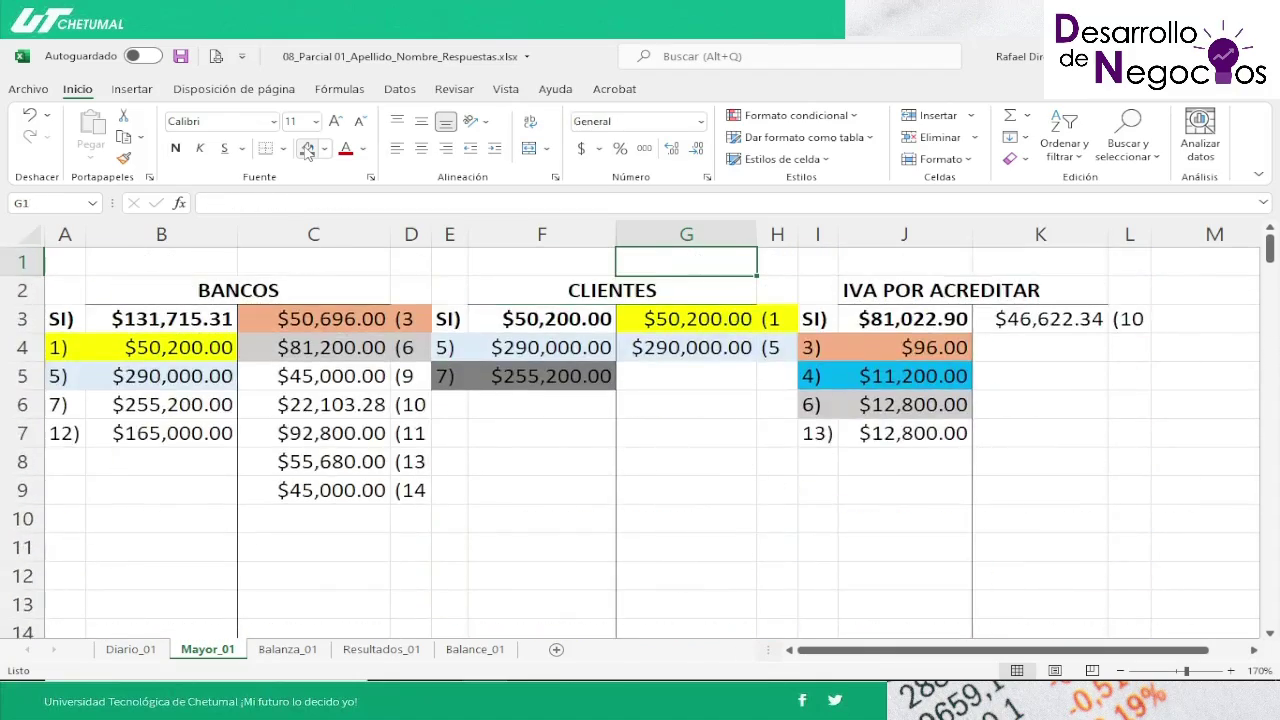
pyautogui.press('Down')
pyautogui.press('Down')
pyautogui.press('Left')
pyautogui.press('Left')
pyautogui.press('Left')
pyautogui.press('Left')
pyautogui.press('Left')
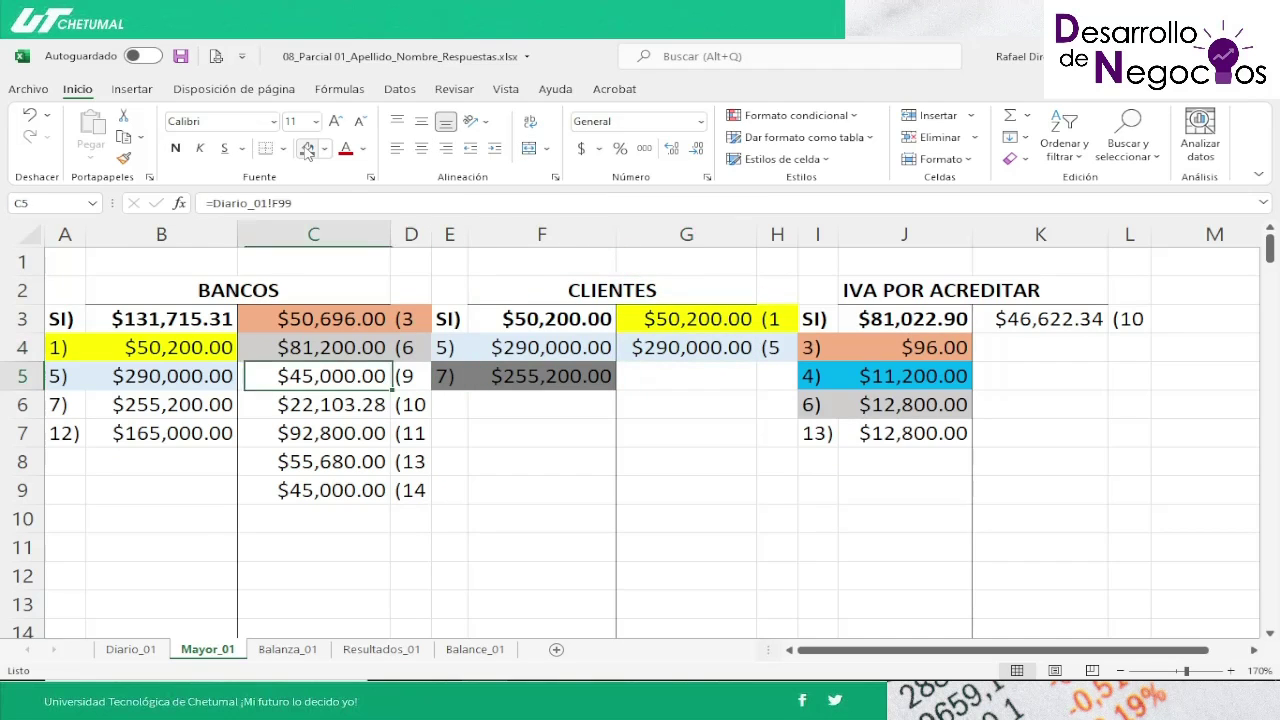
pyautogui.press('Left')
pyautogui.press('Down')
pyautogui.press('Right')
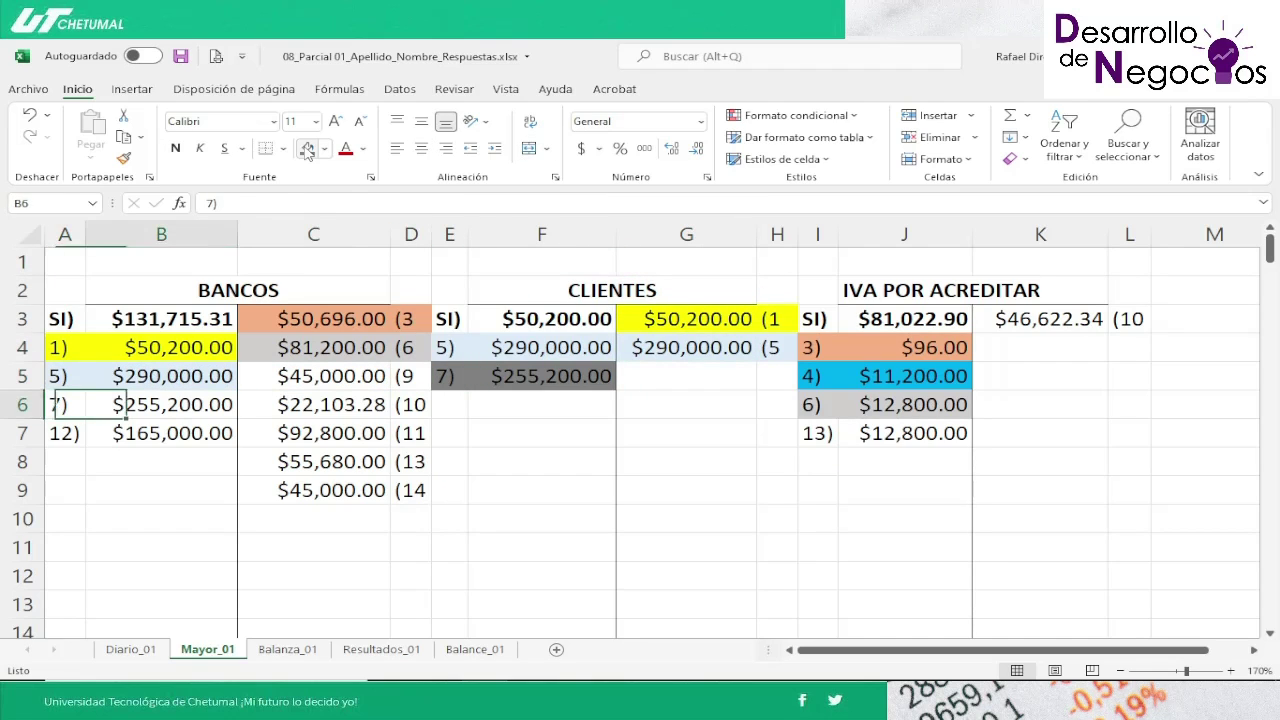
pyautogui.write('=')
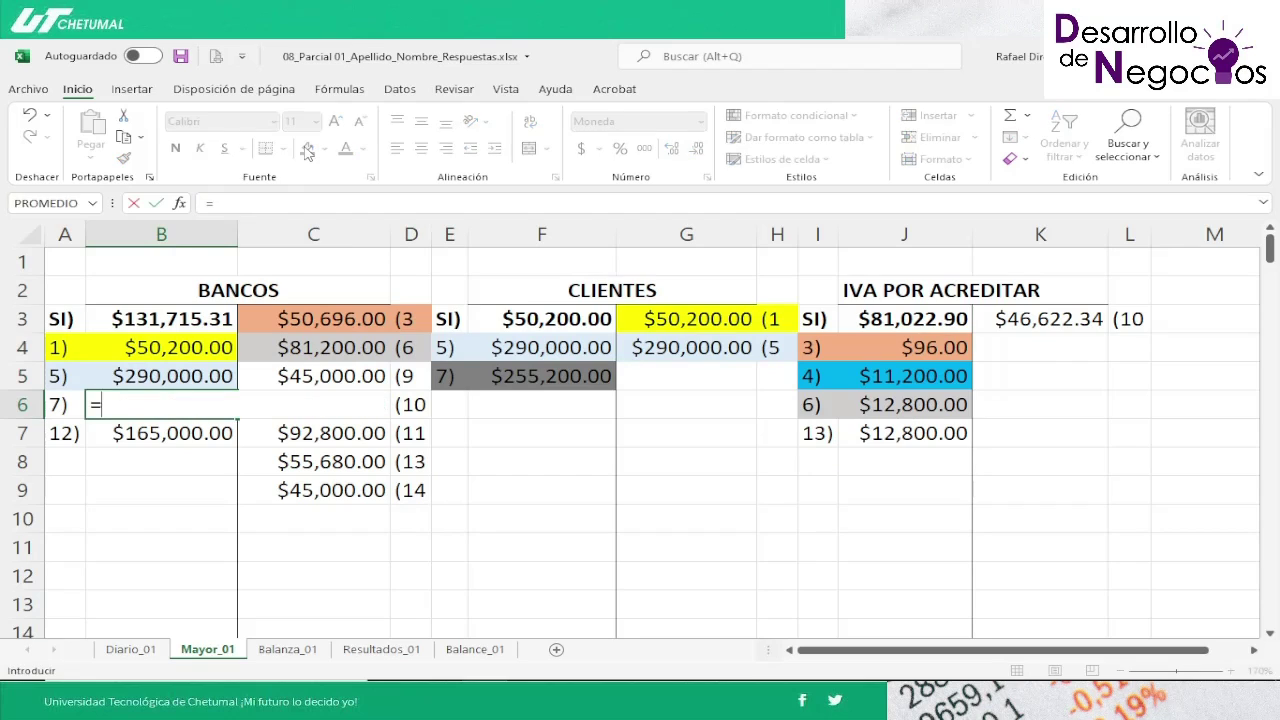
pyautogui.click(130, 652)
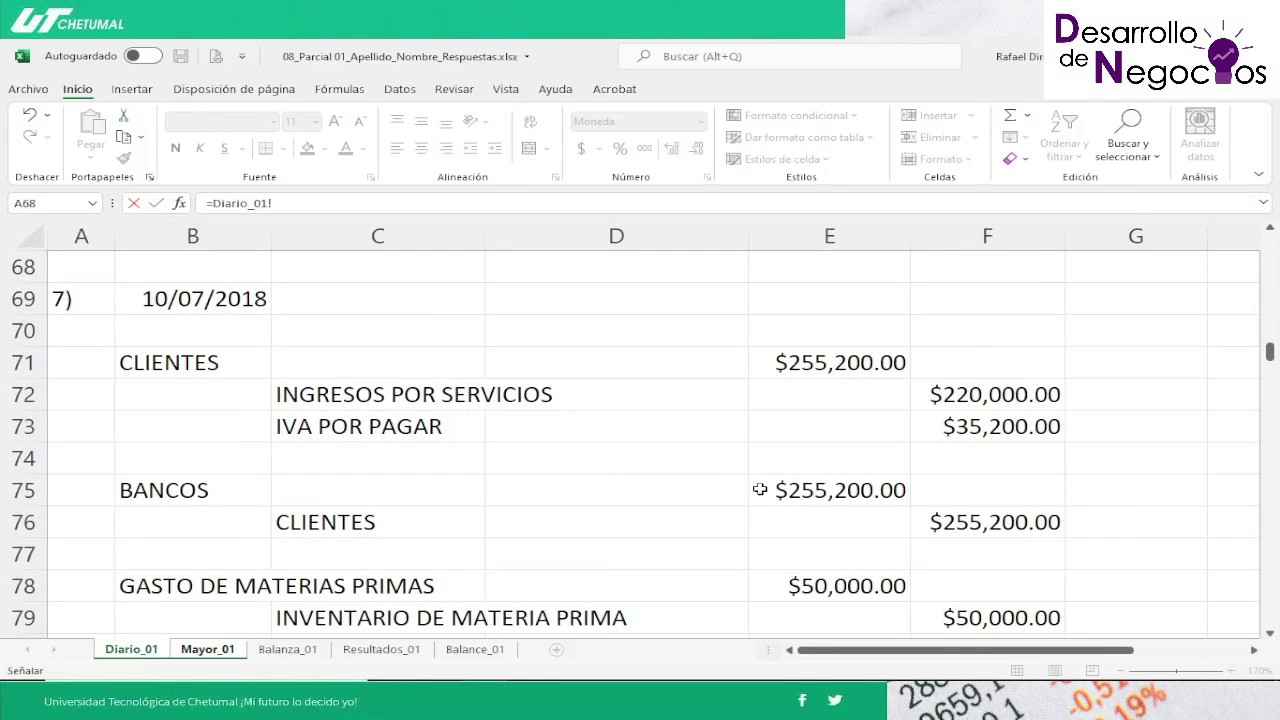
pyautogui.click(779, 490)
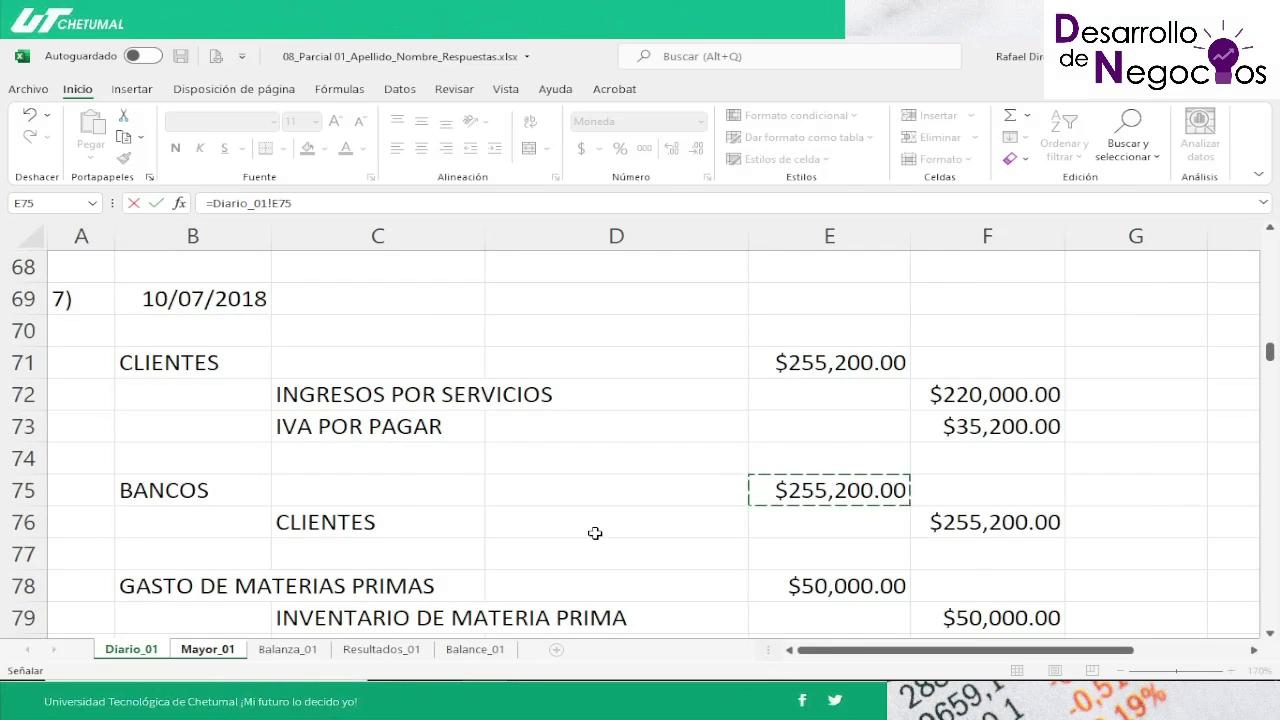
pyautogui.press('Return')
# Step: Fill movement 7's BANCOS debit posting, A6:B6, with the same dark gray
pyautogui.press('Up')
pyautogui.press('Left')
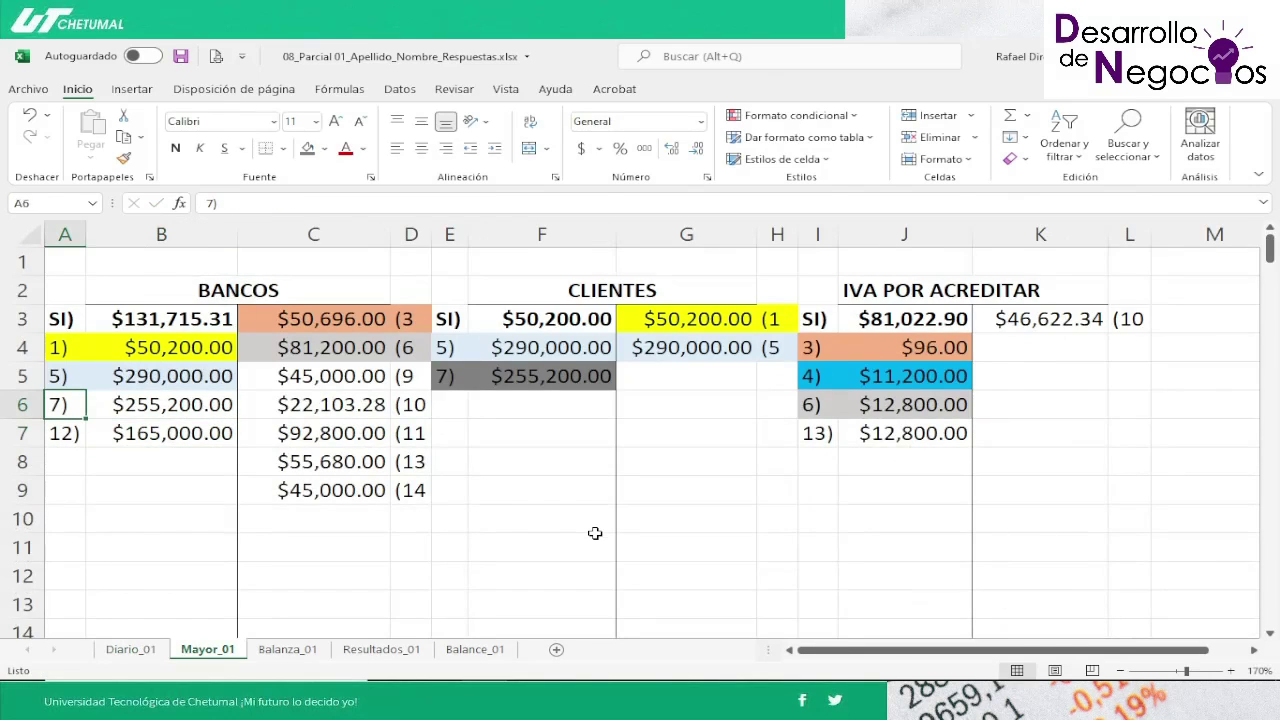
pyautogui.hotkey('shift', 'Right')
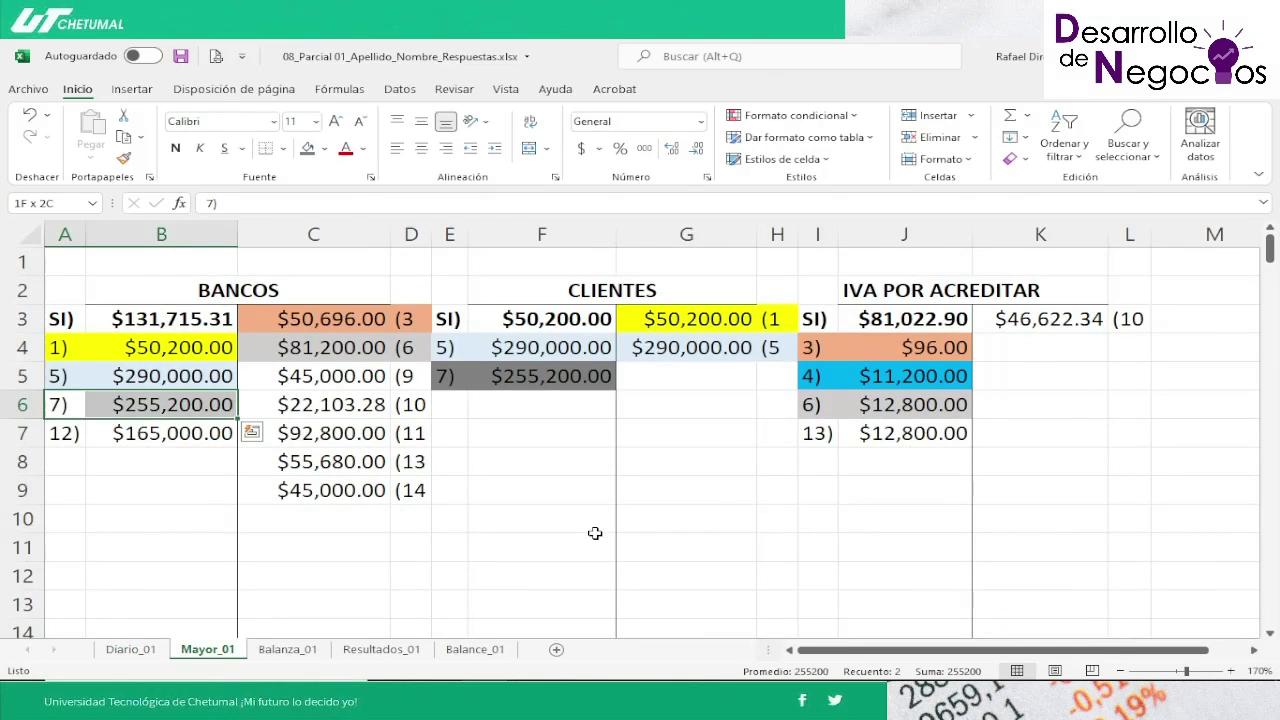
pyautogui.click(307, 148)
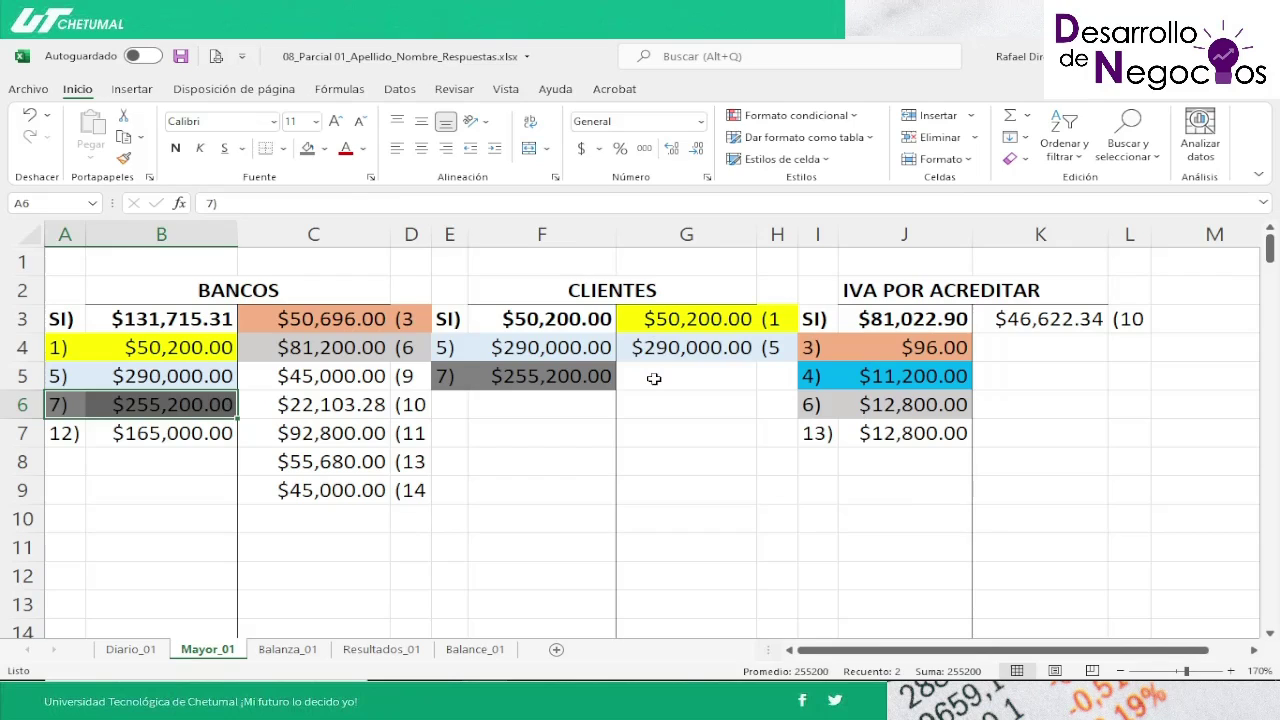
# Step: Post movement 7's credit to CLIENTES, linking G5 to Diario_01!F76 and labelling H5 as (7
pyautogui.click(654, 378)
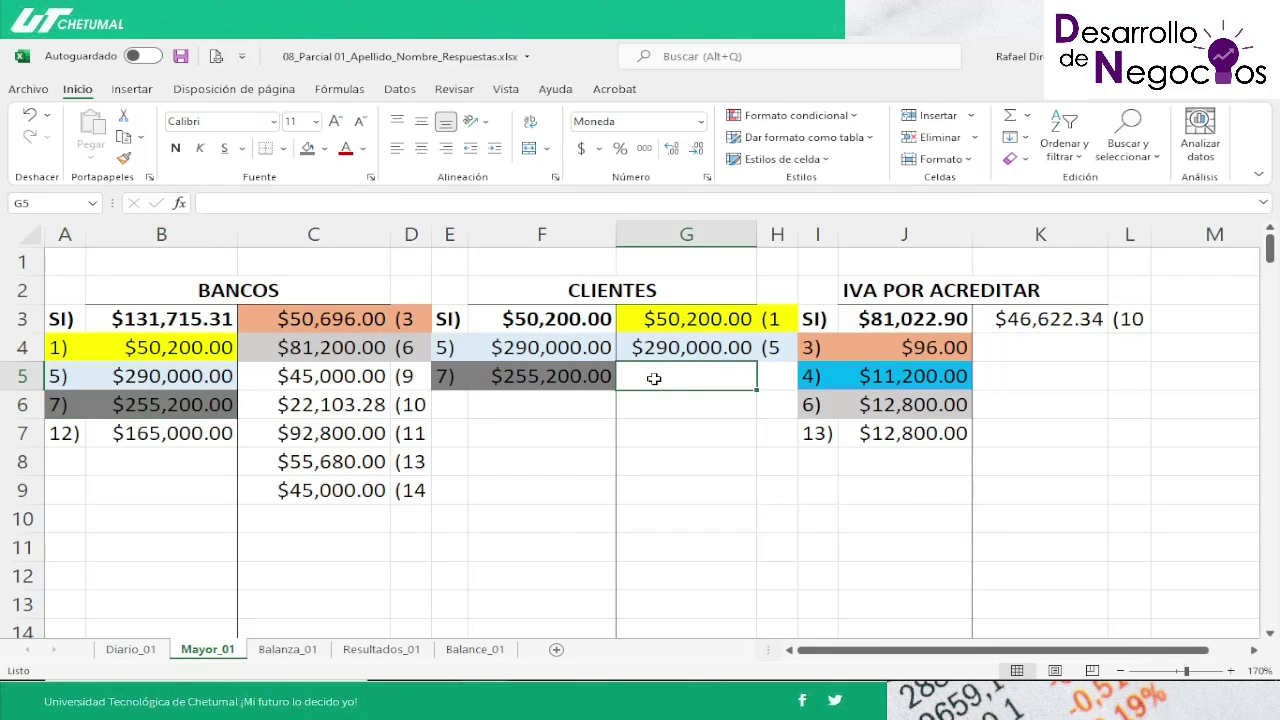
pyautogui.write('=')
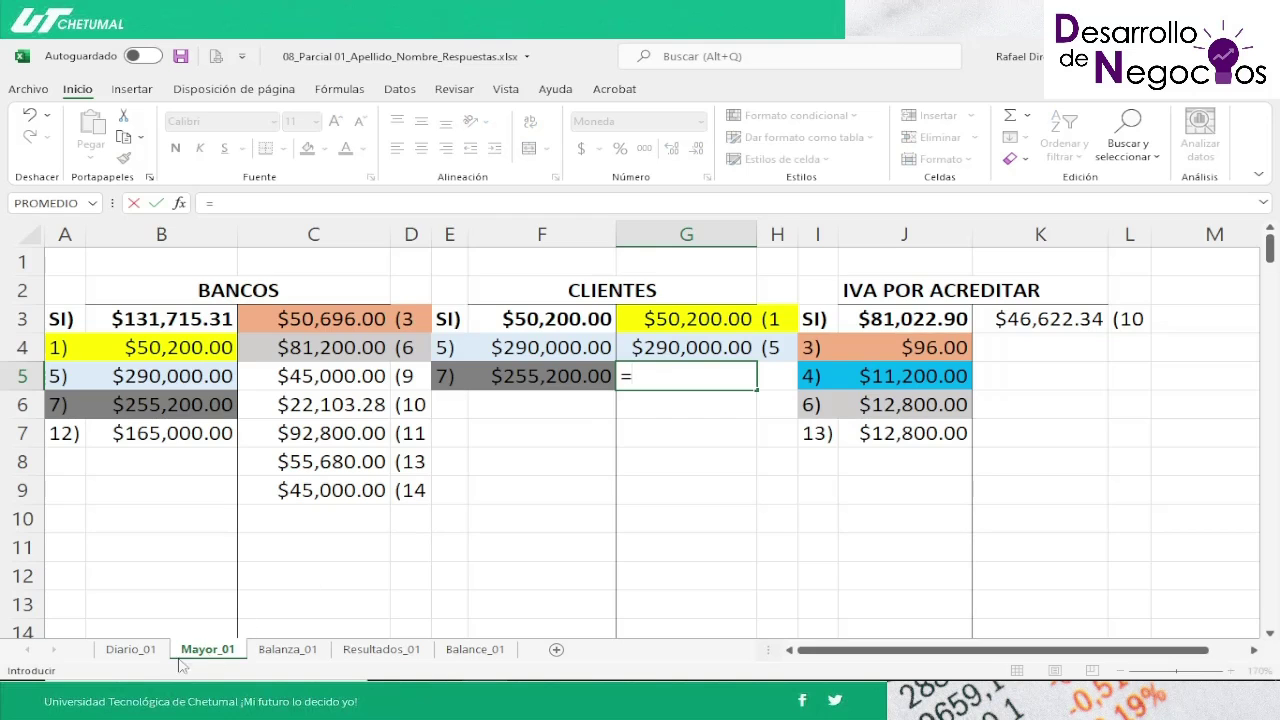
pyautogui.click(143, 652)
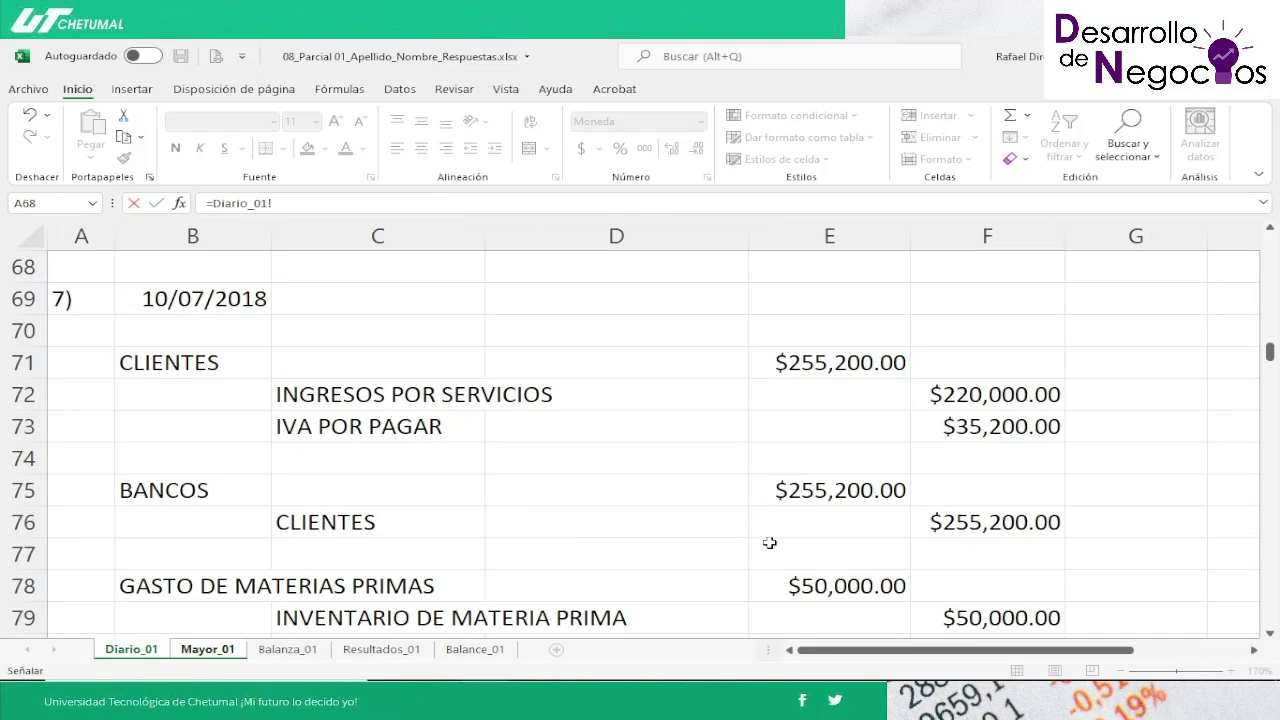
pyautogui.click(933, 533)
pyautogui.press('Return')
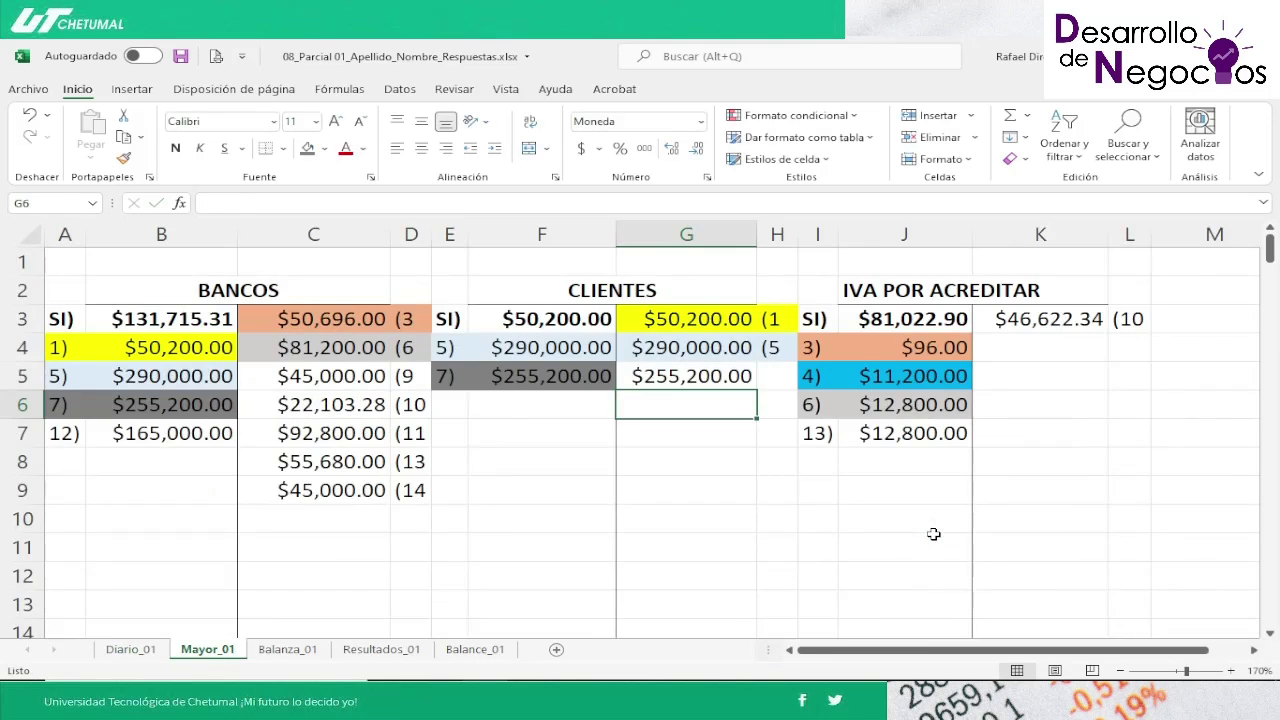
pyautogui.press('Up')
pyautogui.press('Right')
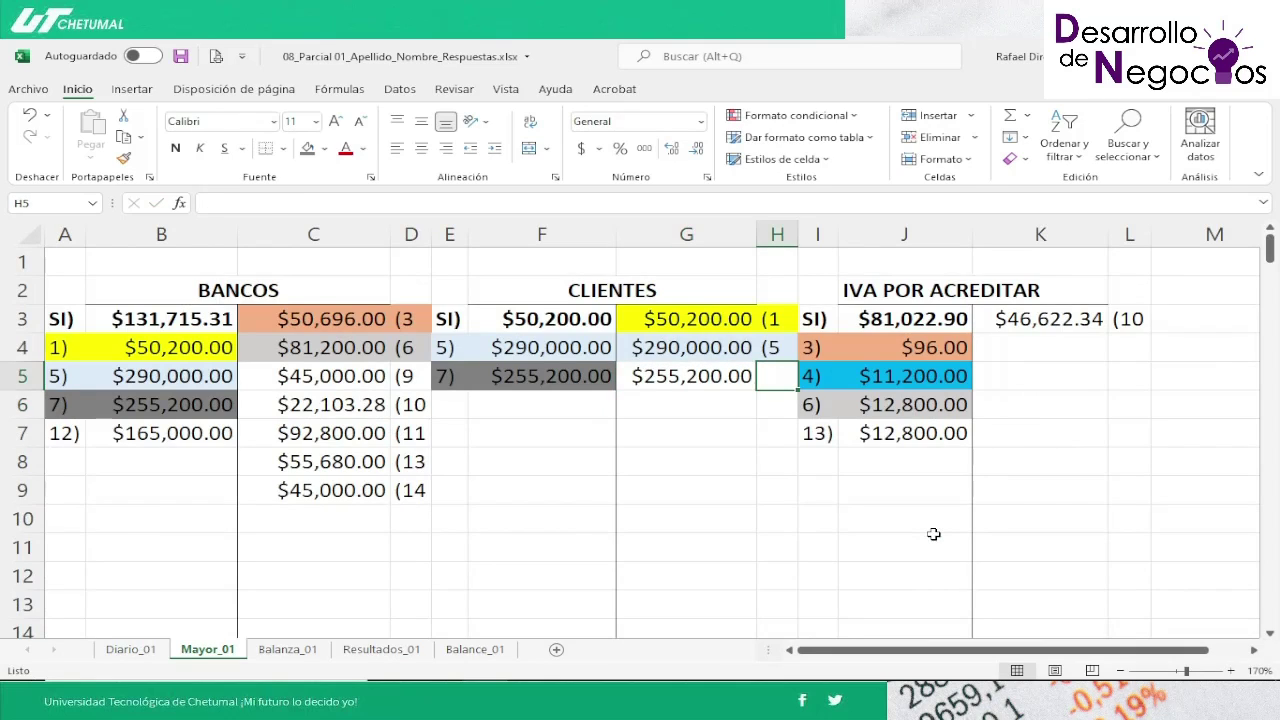
pyautogui.write('(7')
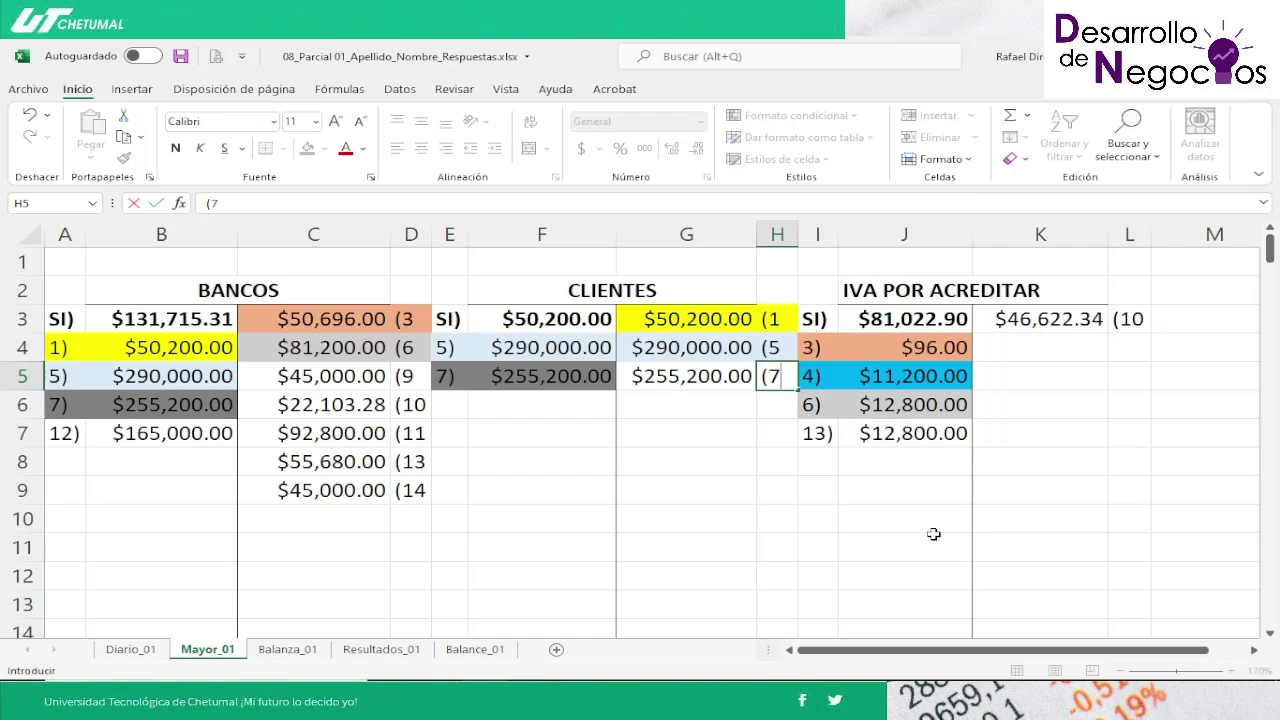
pyautogui.press('Return')
# Step: Fill movement 7's CLIENTES credit posting, G5:H5, with the same dark gray
pyautogui.press('Up')
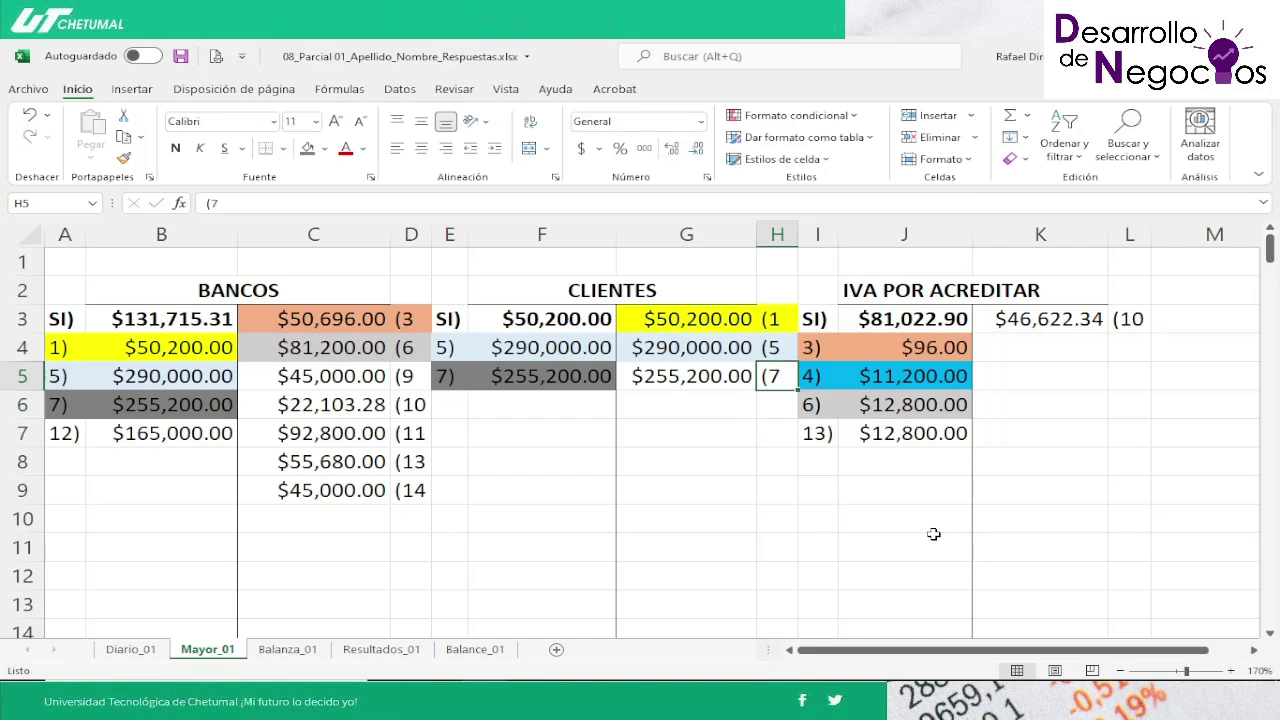
pyautogui.hotkey('shift', 'Left')
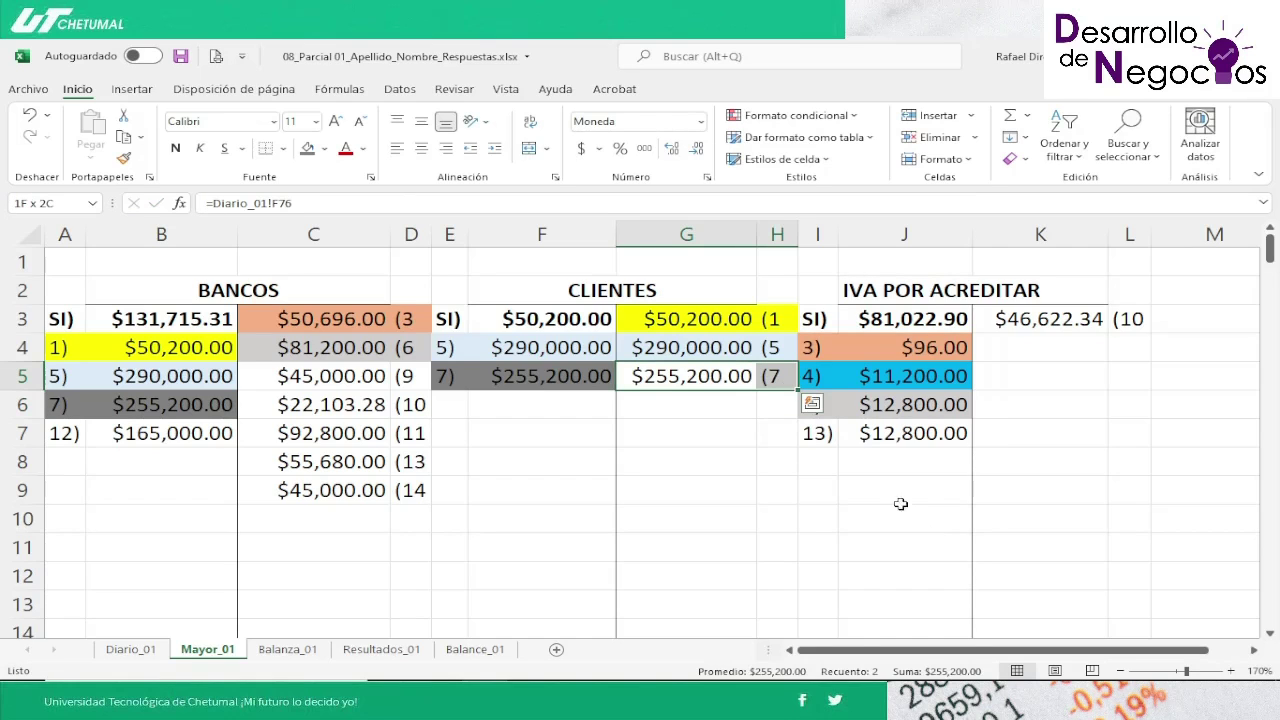
pyautogui.click(305, 158)
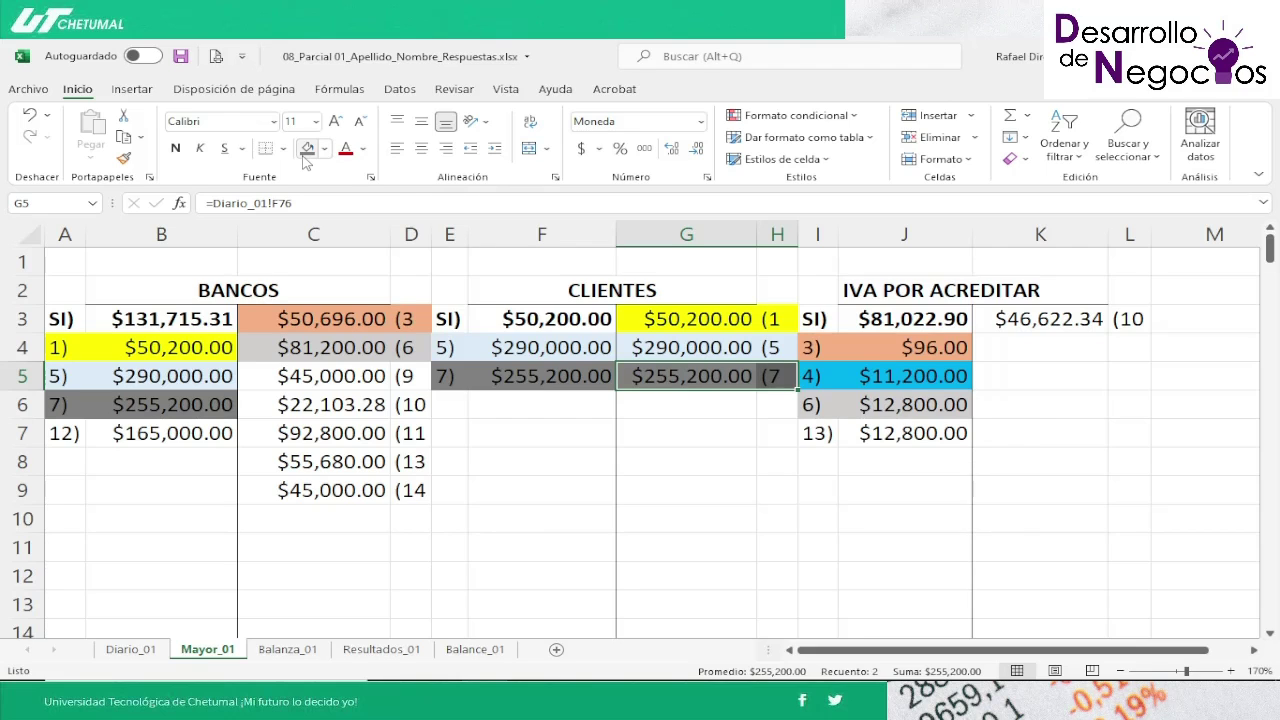
# Step: Compare the debit and credit totals of CLIENTES and check movement 7's two postings in row 5
pyautogui.press('Down')
pyautogui.press('Down')
pyautogui.press('Down')
pyautogui.press('Down')
pyautogui.press('Down')
pyautogui.press('Down')
pyautogui.press('Down')
pyautogui.press('Down')
pyautogui.press('Down')
pyautogui.press('Down')
pyautogui.press('Down')
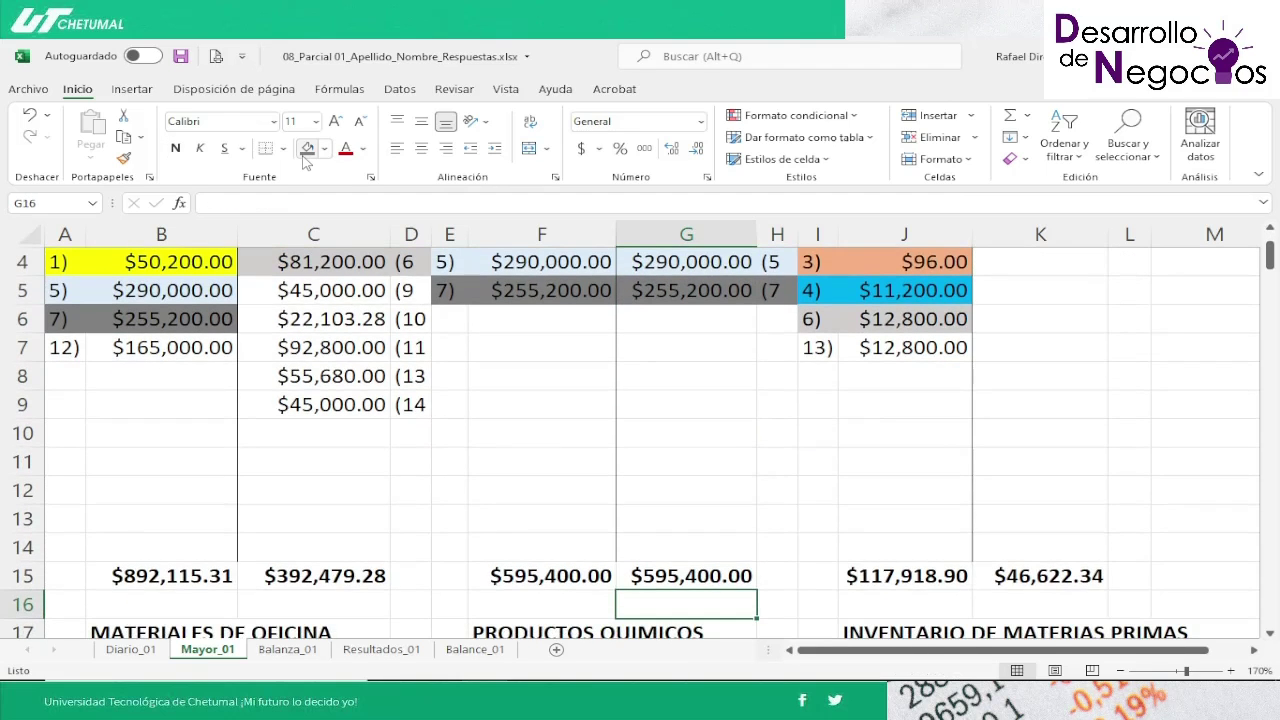
pyautogui.press('Up')
pyautogui.press('Up')
pyautogui.press('Up')
pyautogui.press('Up')
pyautogui.press('Up')
pyautogui.press('Up')
pyautogui.press('Up')
pyautogui.press('Up')
pyautogui.press('Up')
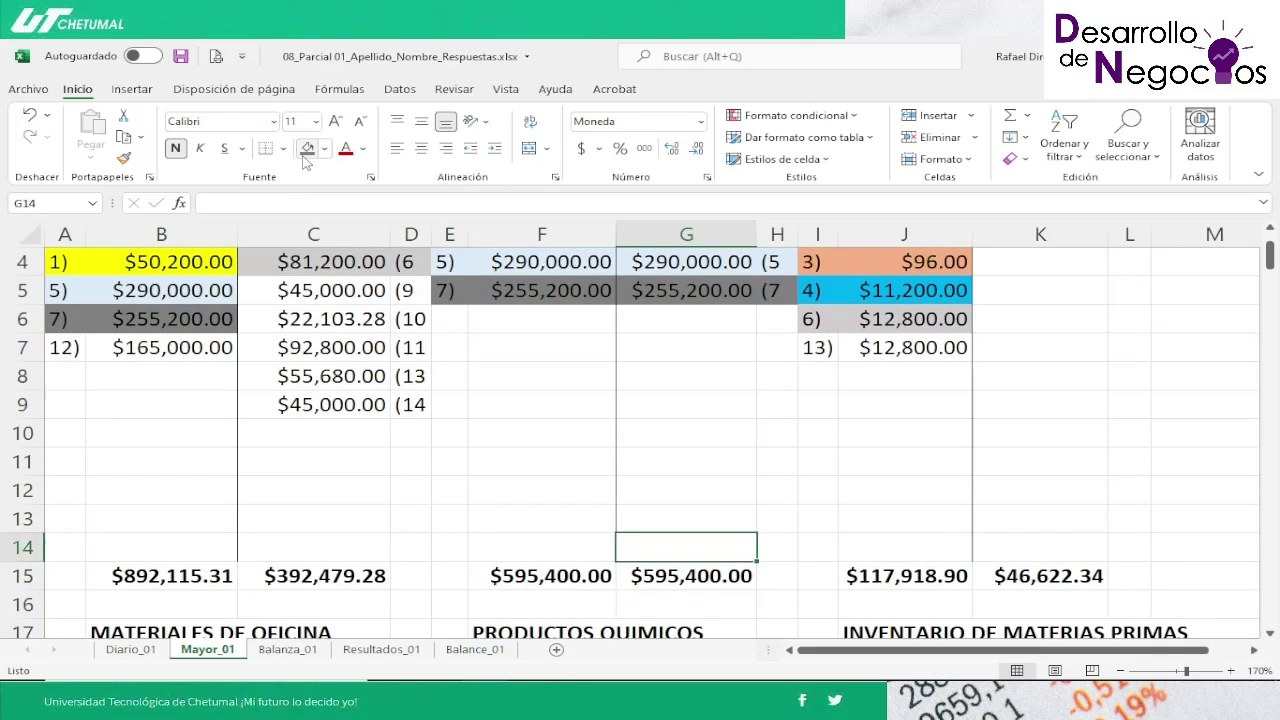
pyautogui.press('Up')
pyautogui.press('Up')
pyautogui.press('Up')
pyautogui.press('Up')
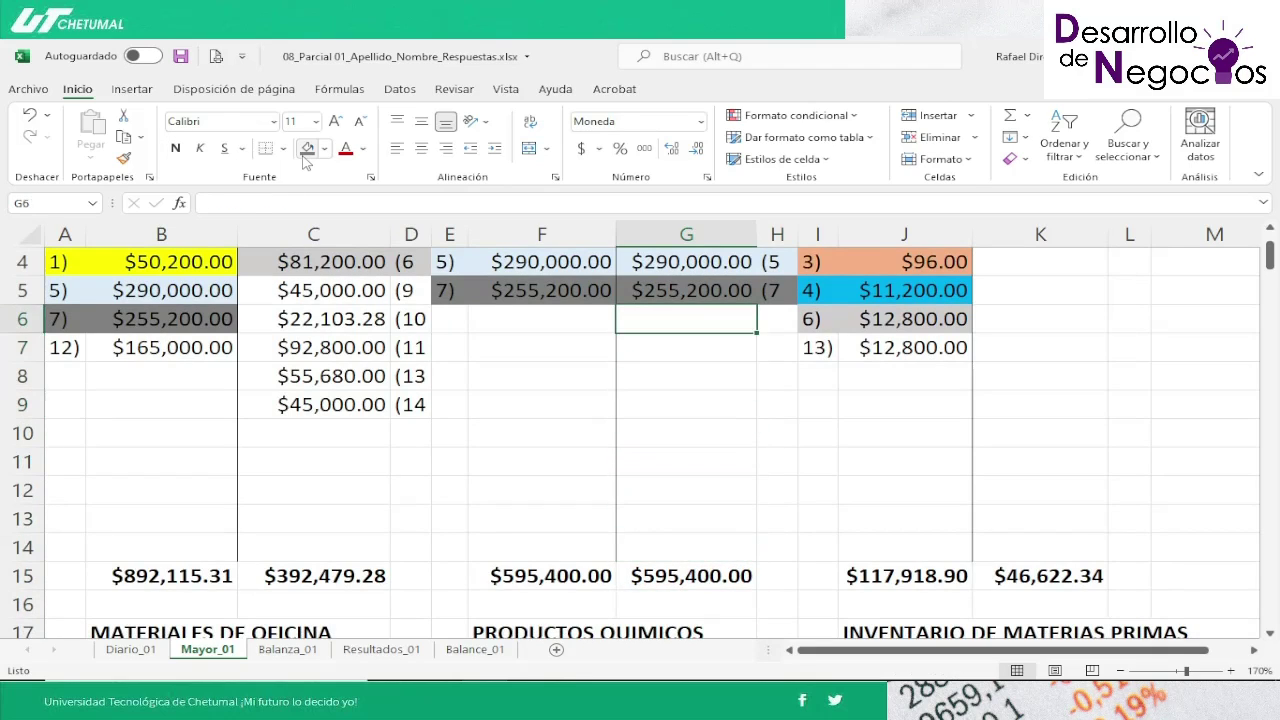
pyautogui.press('Down')
pyautogui.press('Down')
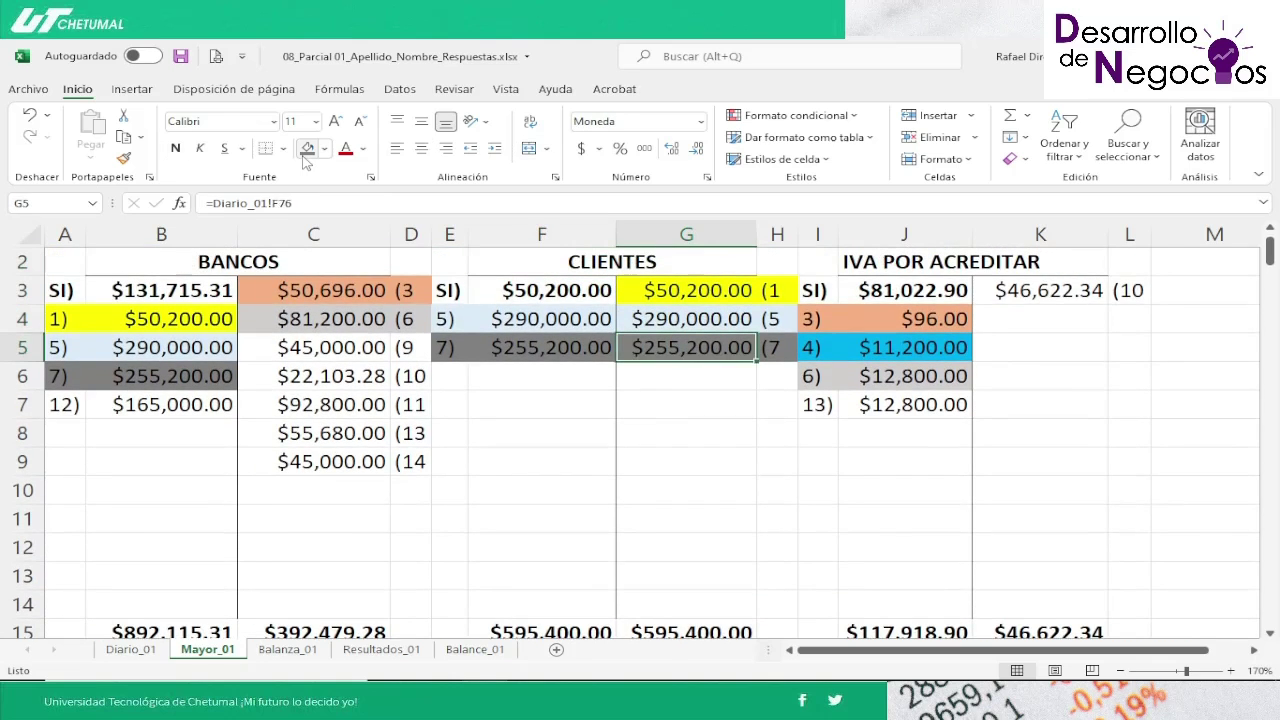
pyautogui.press('Left')
pyautogui.press('Left')
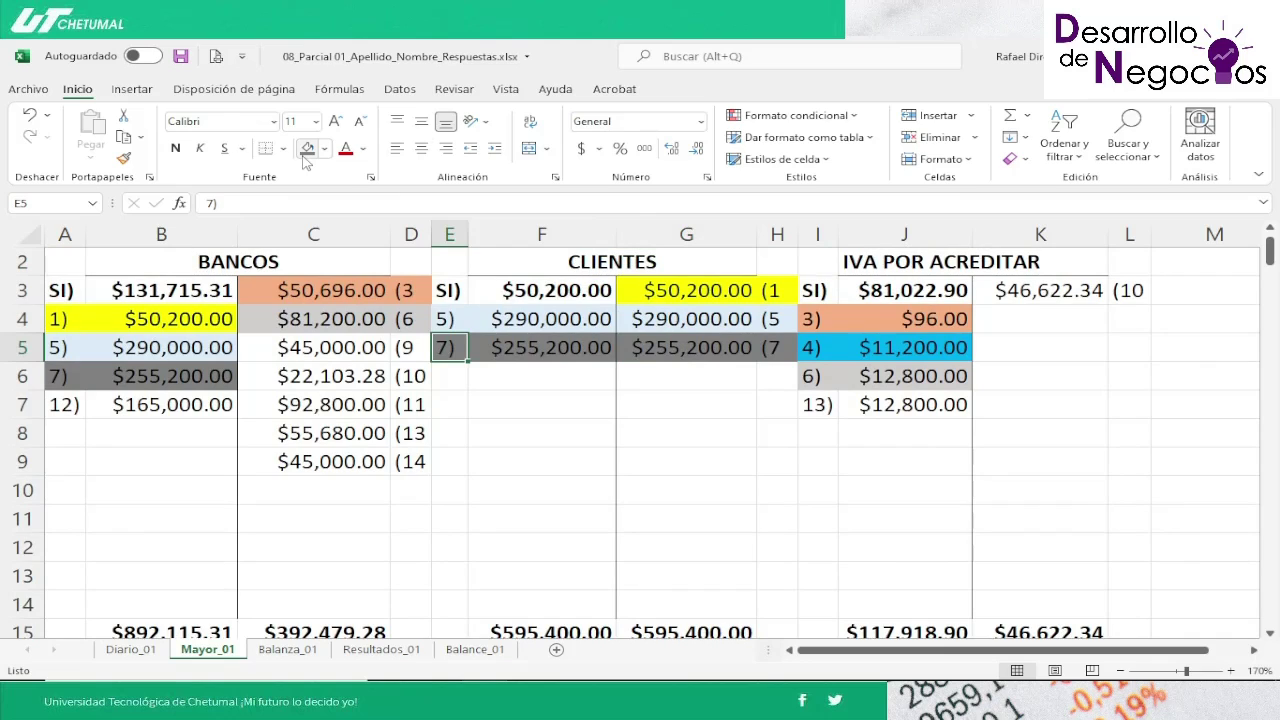
pyautogui.press('Right')
pyautogui.press('Right')
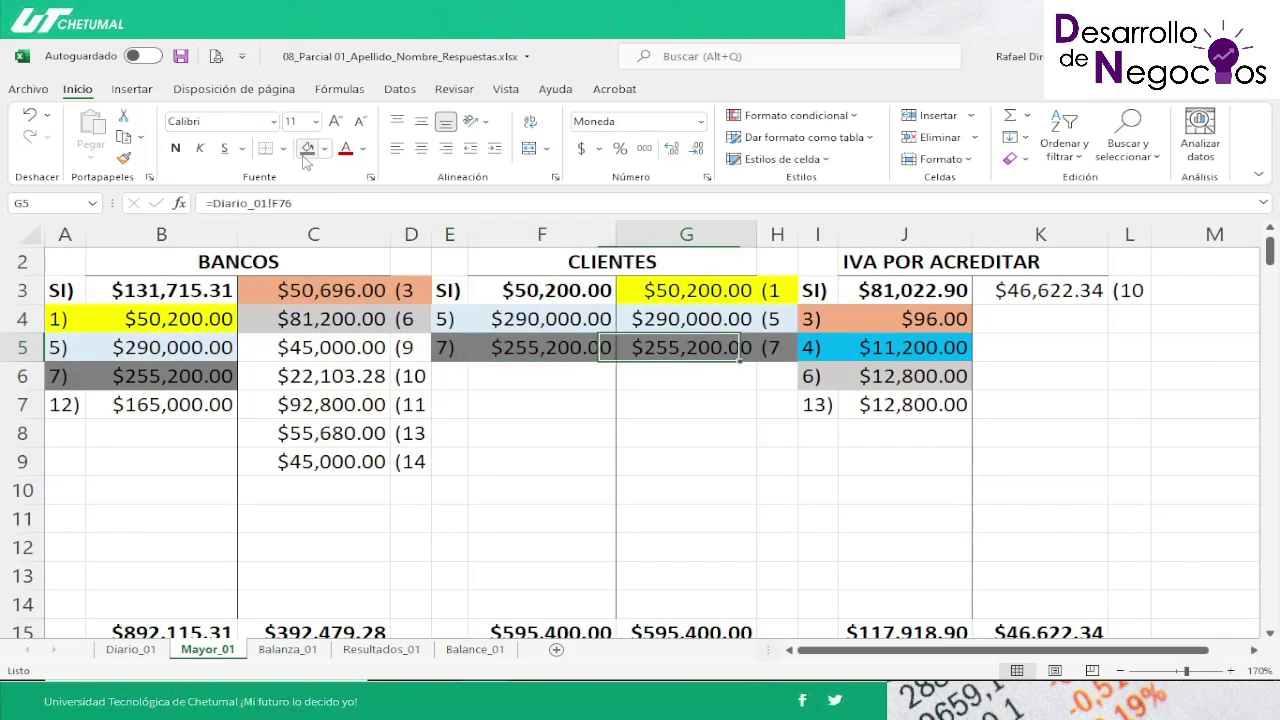
pyautogui.press('Right')
pyautogui.press('Left')
pyautogui.press('Left')
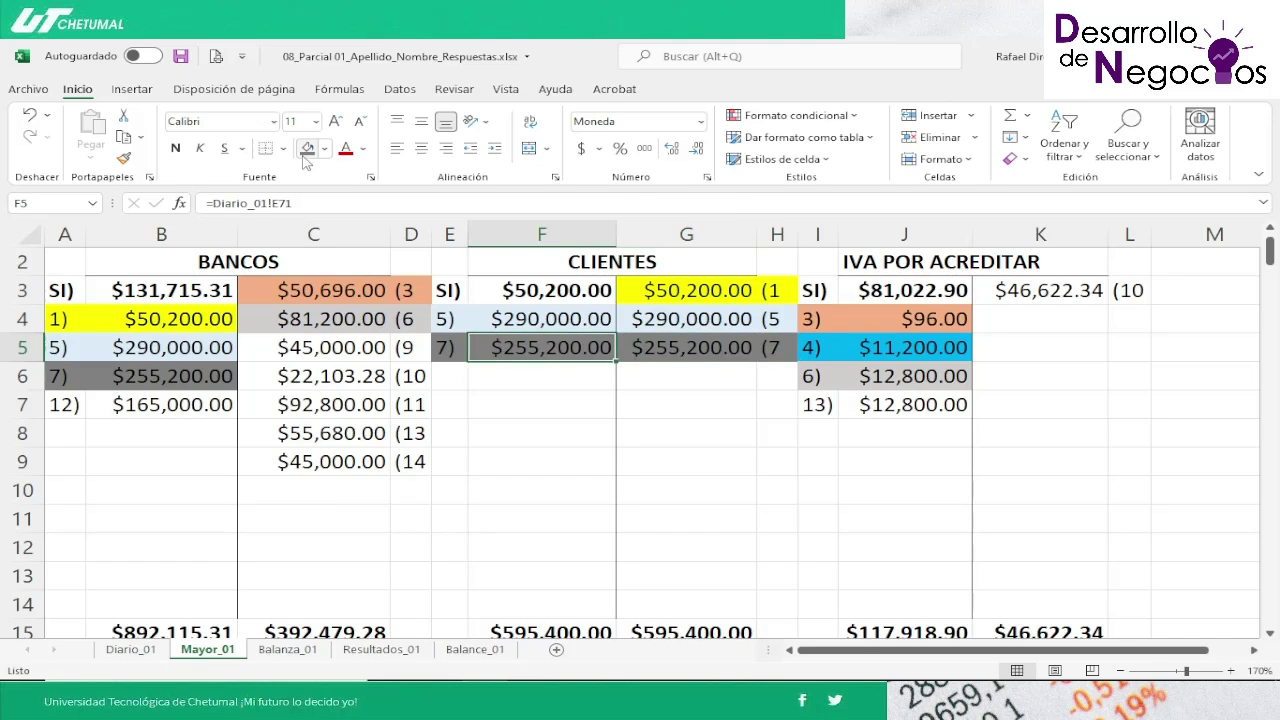
pyautogui.press('Right')
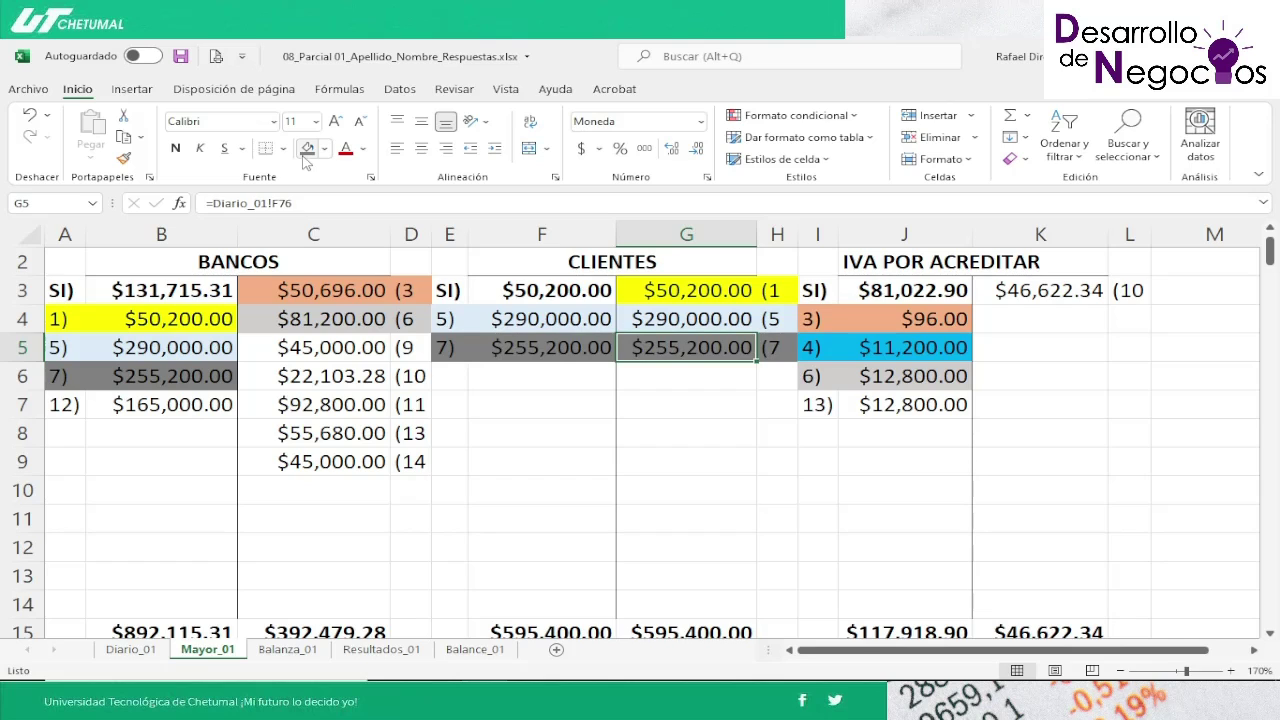
# Step: Fill movement 7's debit posting in GASTO POR MATERIA PRIMA, I92:J92, with the same dark gray
pyautogui.press('Down')
pyautogui.press('Down')
pyautogui.press('Down')
pyautogui.press('Down')
pyautogui.press('Down')
pyautogui.press('Down')
pyautogui.press('Down')
pyautogui.press('Down')
pyautogui.press('Down')
pyautogui.press('Down')
pyautogui.press('Down')
pyautogui.press('Down')
pyautogui.press('Down')
pyautogui.press('Down')
pyautogui.press('Down')
pyautogui.press('Down')
pyautogui.press('Down')
pyautogui.press('Down')
pyautogui.press('Down')
pyautogui.press('Down')
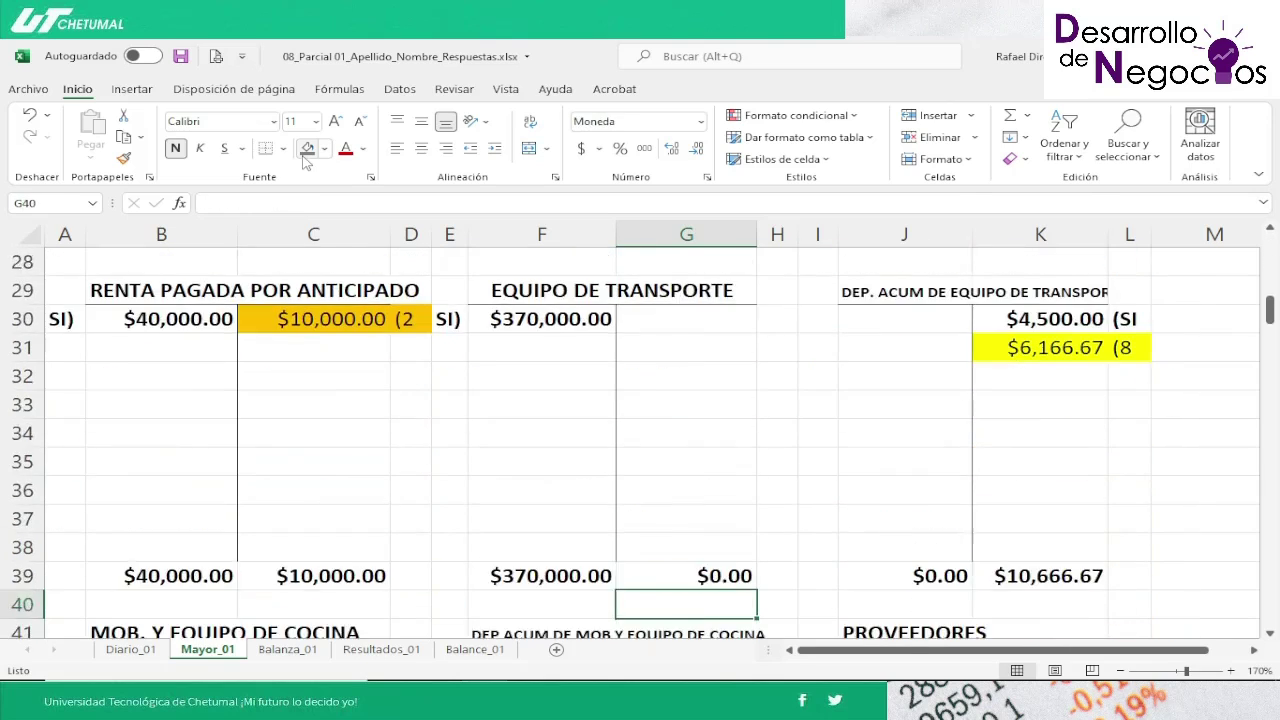
pyautogui.press('Down')
pyautogui.press('Down')
pyautogui.press('Down')
pyautogui.press('Down')
pyautogui.press('Down')
pyautogui.press('Down')
pyautogui.press('Down')
pyautogui.press('Down')
pyautogui.press('Down')
pyautogui.press('Down')
pyautogui.press('Down')
pyautogui.press('Down')
pyautogui.press('Down')
pyautogui.press('Down')
pyautogui.press('Down')
pyautogui.press('Down')
pyautogui.press('Down')
pyautogui.press('Down')
pyautogui.press('Down')
pyautogui.press('Down')
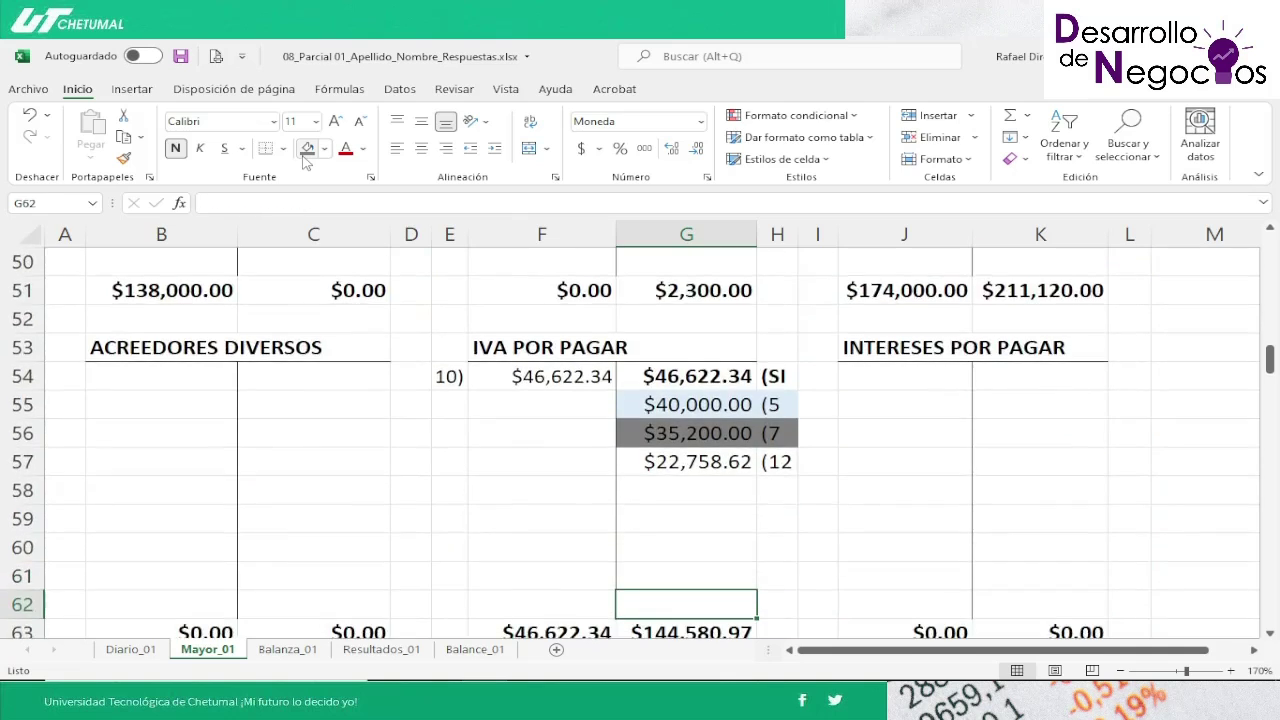
pyautogui.press('Down')
pyautogui.press('Down')
pyautogui.press('Down')
pyautogui.press('Down')
pyautogui.press('Down')
pyautogui.press('Down')
pyautogui.press('Down')
pyautogui.press('Down')
pyautogui.press('Down')
pyautogui.press('Down')
pyautogui.press('Down')
pyautogui.press('Down')
pyautogui.press('Down')
pyautogui.press('Down')
pyautogui.press('Down')
pyautogui.press('Down')
pyautogui.press('Down')
pyautogui.press('Down')
pyautogui.press('Down')
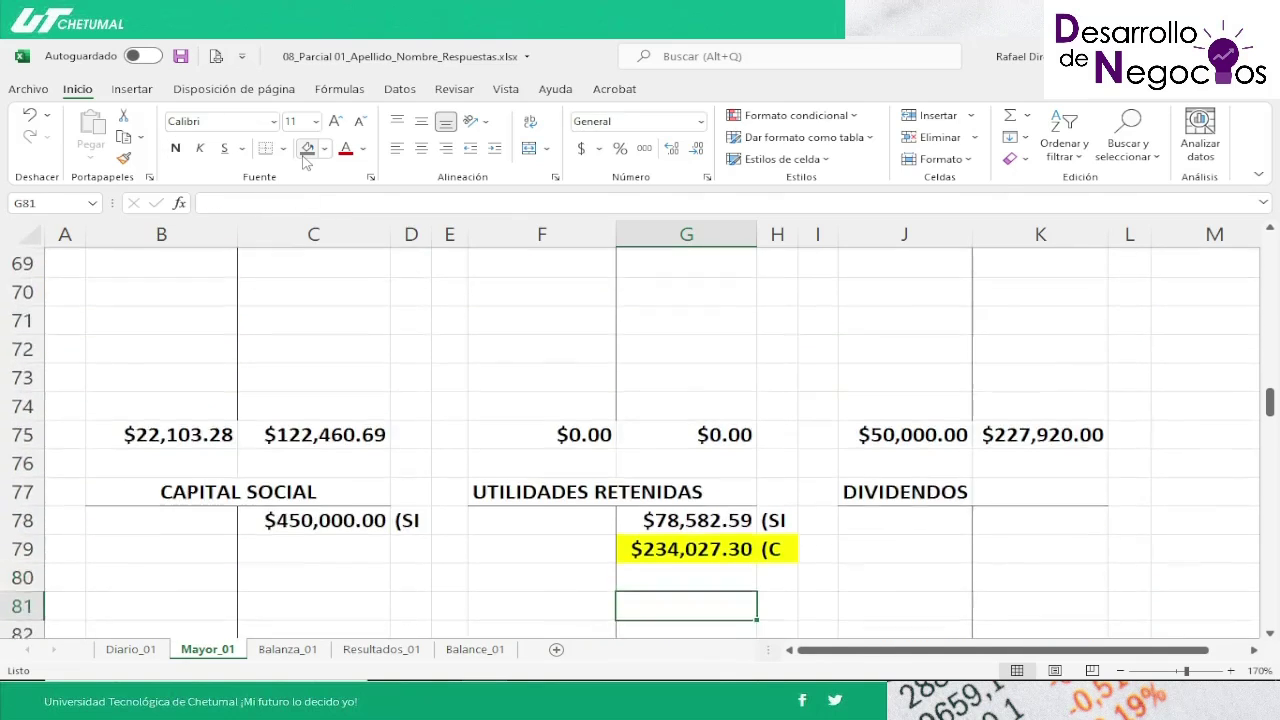
pyautogui.press('Down')
pyautogui.press('Down')
pyautogui.press('Down')
pyautogui.press('Down')
pyautogui.press('Down')
pyautogui.press('Down')
pyautogui.press('Down')
pyautogui.press('Down')
pyautogui.press('Down')
pyautogui.press('Down')
pyautogui.press('Down')
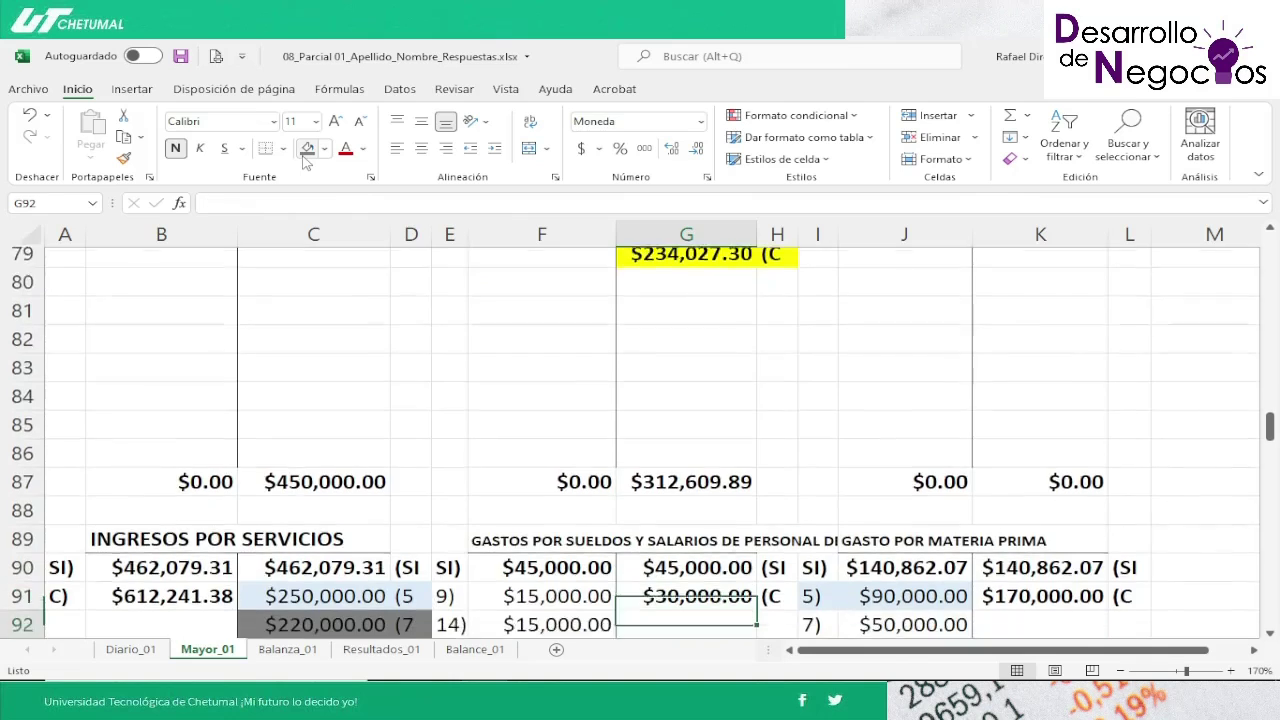
pyautogui.press('Down')
pyautogui.press('Right')
pyautogui.press('Up')
pyautogui.press('Right')
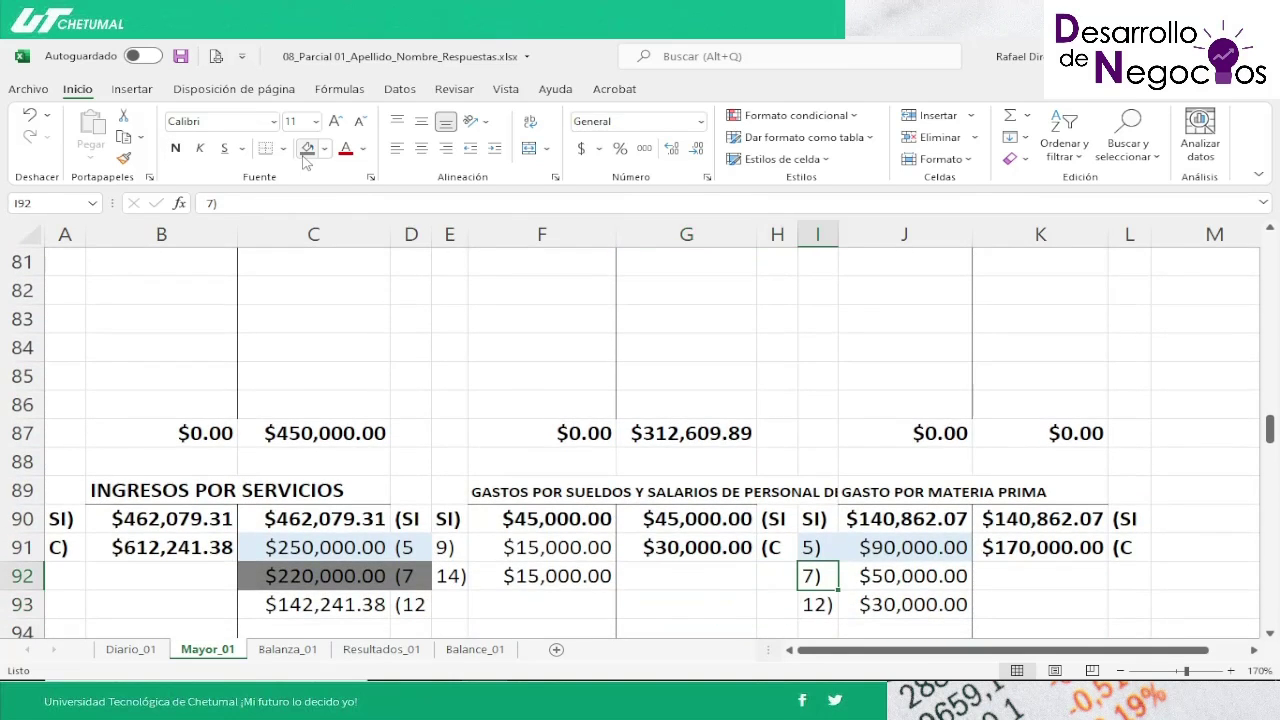
pyautogui.hotkey('shift', 'Right')
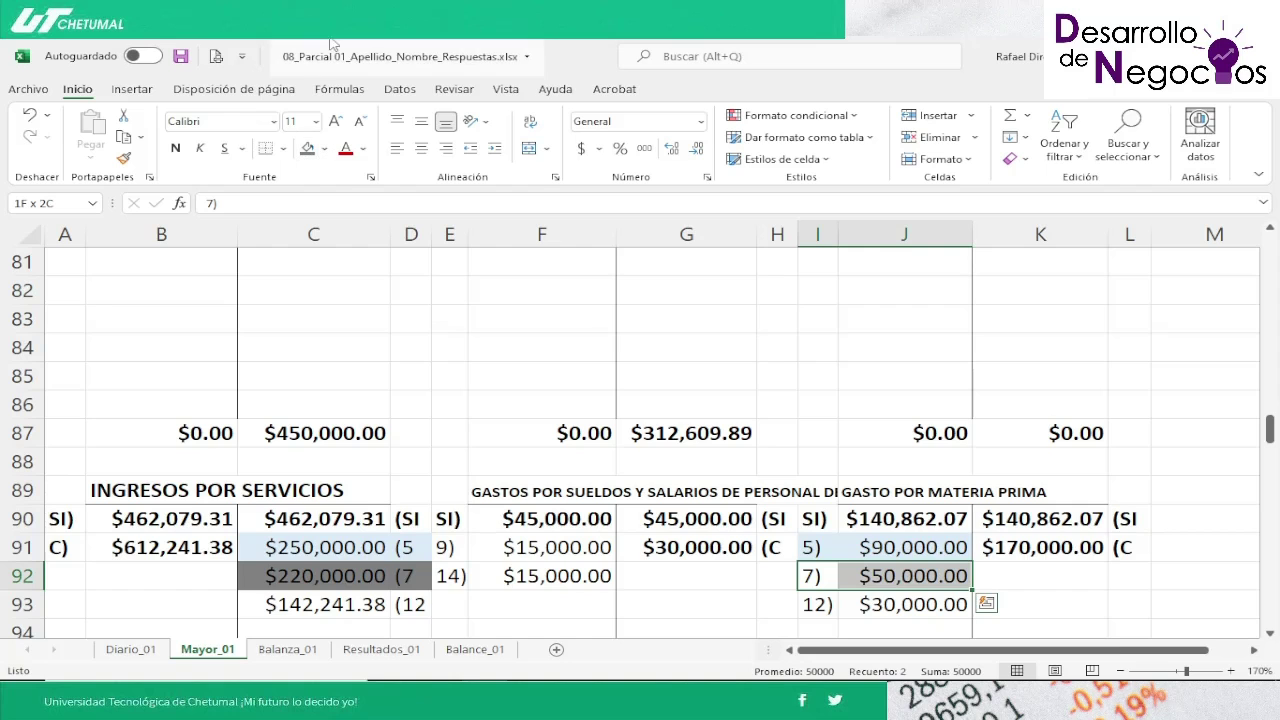
pyautogui.click(309, 150)
# Step: Review the GASTO POR MATERIA PRIMA account down to its totals and check the Diario_01 link of movement 7's debit
pyautogui.press('Down')
pyautogui.press('Down')
pyautogui.press('Down')
pyautogui.press('Down')
pyautogui.press('Down')
pyautogui.press('Down')
pyautogui.press('Down')
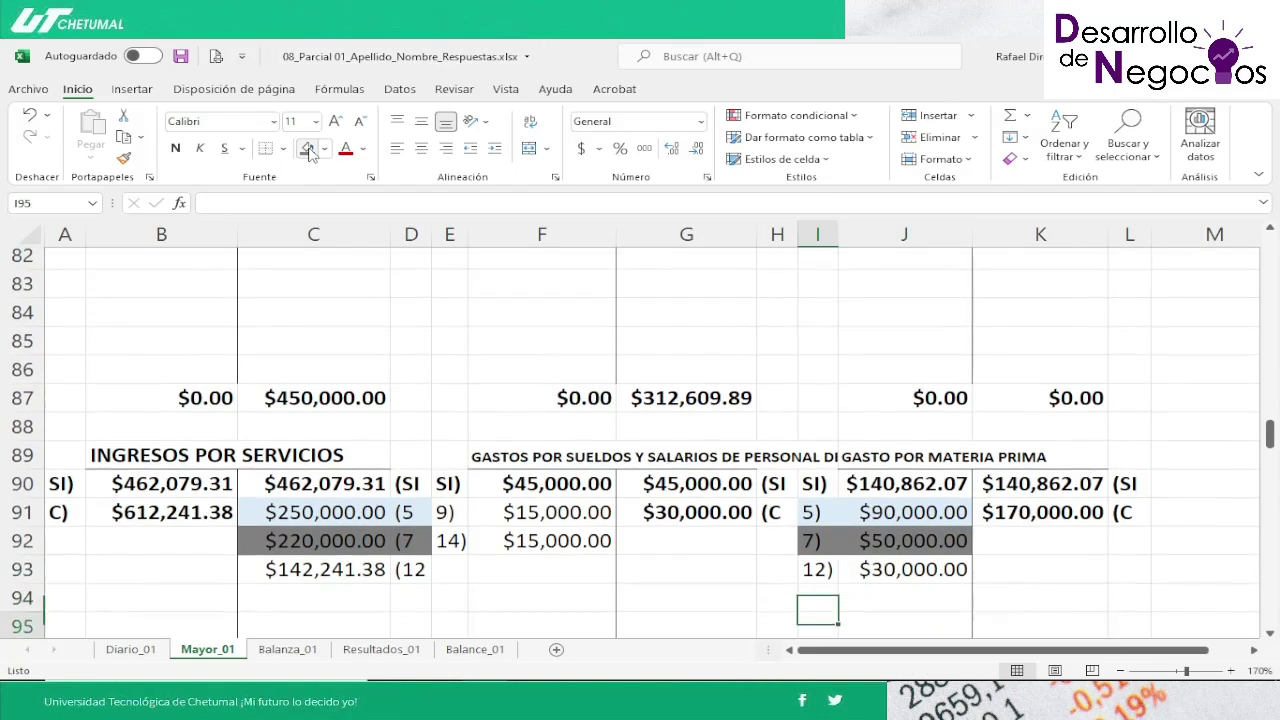
pyautogui.press('Up')
pyautogui.press('Up')
pyautogui.press('Up')
pyautogui.press('Up')
pyautogui.press('Up')
pyautogui.press('Up')
pyautogui.press('Up')
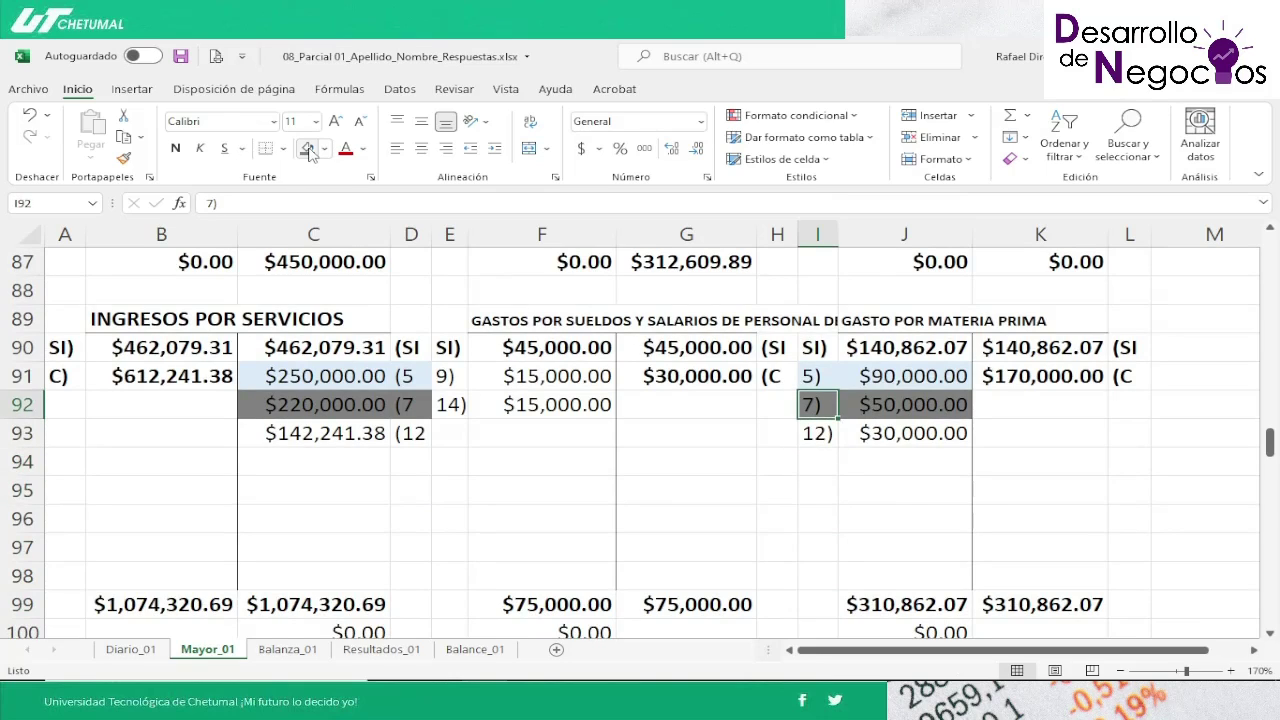
pyautogui.press('Right')
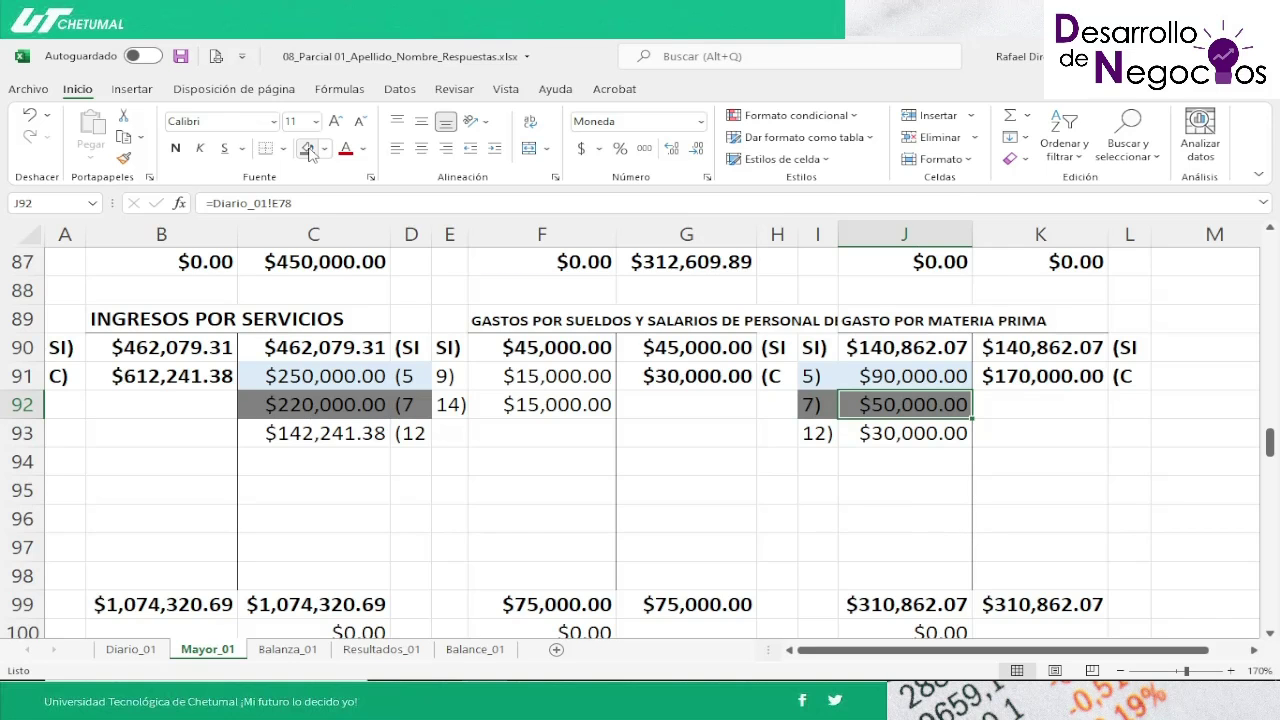
# Step: Fill movement 7's credit posting in INVENTARIO DE MATERIAS PRIMAS, K19:L19, with the same dark gray
pyautogui.press('Up')
pyautogui.press('Up')
pyautogui.press('Up')
pyautogui.press('Up')
pyautogui.press('Up')
pyautogui.press('Up')
pyautogui.press('Up')
pyautogui.press('Up')
pyautogui.press('Up')
pyautogui.press('Up')
pyautogui.press('Up')
pyautogui.press('Up')
pyautogui.press('Up')
pyautogui.press('Up')
pyautogui.press('Up')
pyautogui.press('Up')
pyautogui.press('Up')
pyautogui.press('Up')
pyautogui.press('Up')
pyautogui.press('Up')
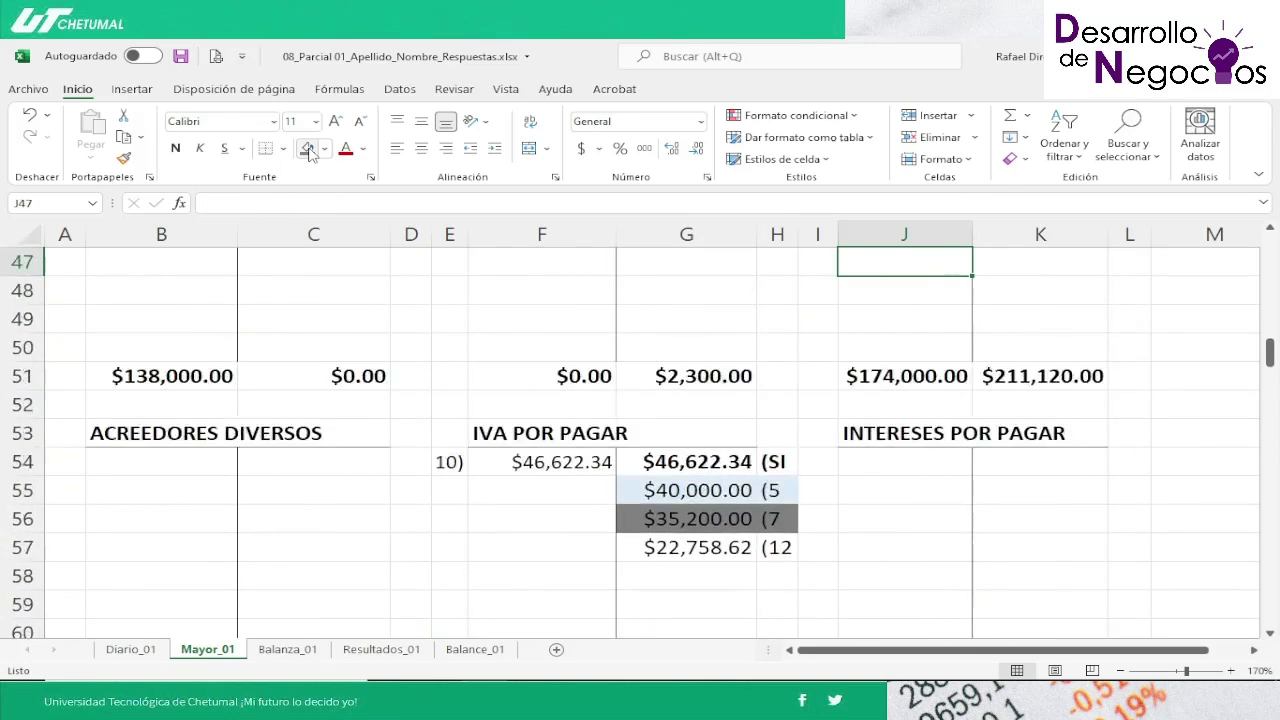
pyautogui.press('Up')
pyautogui.press('Up')
pyautogui.press('Up')
pyautogui.press('Up')
pyautogui.press('Up')
pyautogui.press('Up')
pyautogui.press('Up')
pyautogui.press('Up')
pyautogui.press('Up')
pyautogui.press('Up')
pyautogui.press('Up')
pyautogui.press('Up')
pyautogui.press('Up')
pyautogui.press('Up')
pyautogui.press('Up')
pyautogui.press('Up')
pyautogui.press('Up')
pyautogui.press('Up')
pyautogui.press('Up')
pyautogui.press('Up')
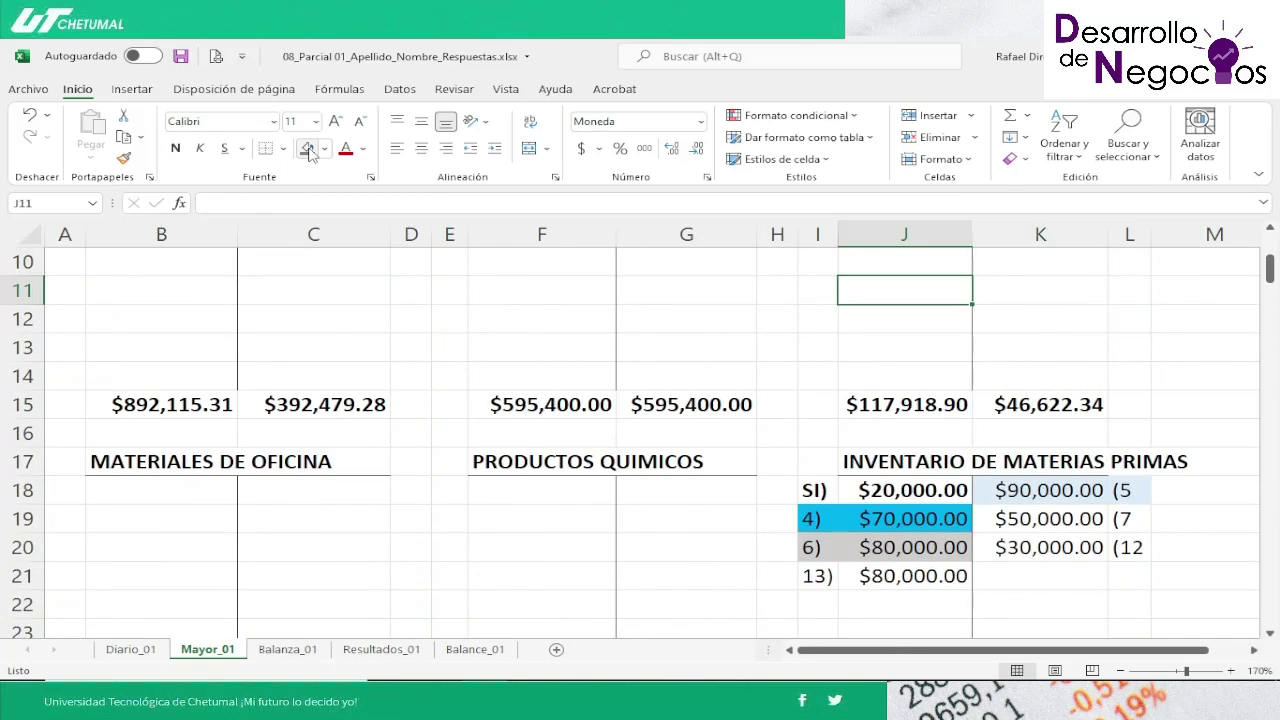
pyautogui.press('Down')
pyautogui.press('Down')
pyautogui.press('Down')
pyautogui.press('Down')
pyautogui.press('Down')
pyautogui.press('Down')
pyautogui.press('Down')
pyautogui.press('Down')
pyautogui.press('Down')
pyautogui.press('Down')
pyautogui.press('Down')
pyautogui.press('Down')
pyautogui.press('Down')
pyautogui.press('Up')
pyautogui.press('Up')
pyautogui.press('Up')
pyautogui.press('Up')
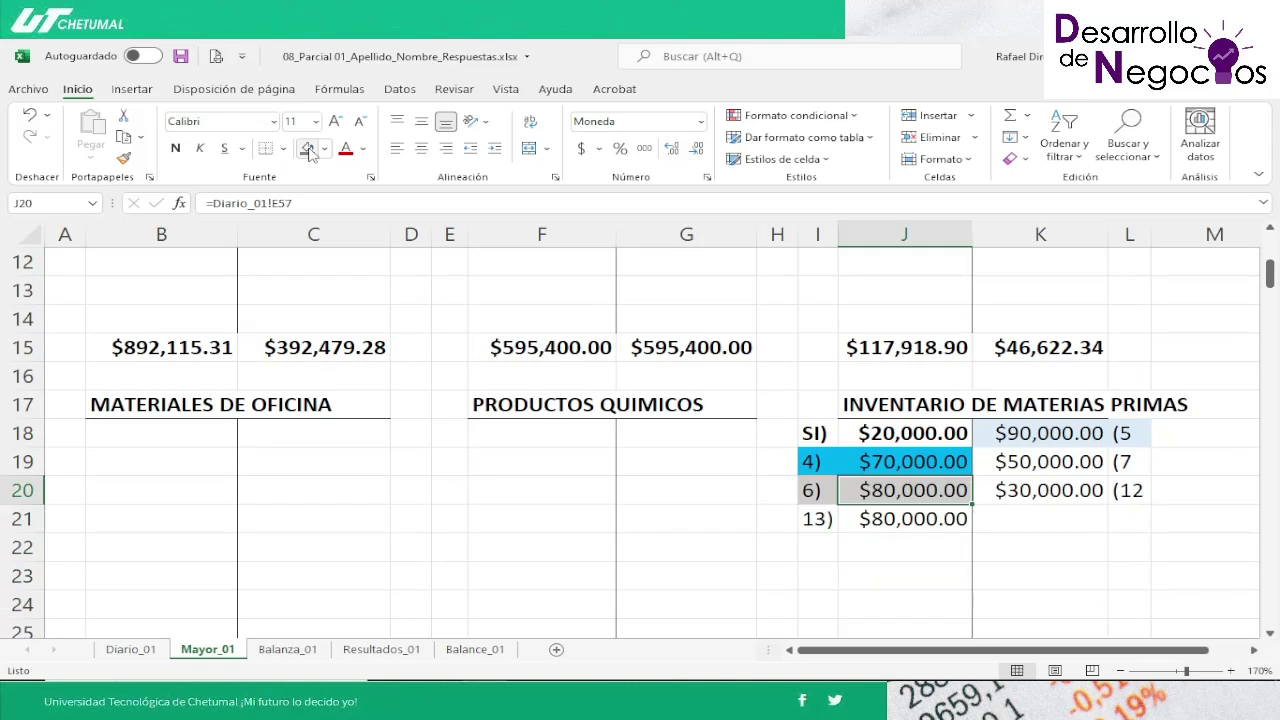
pyautogui.press('Up')
pyautogui.press('Right')
pyautogui.hotkey('shift', 'Right')
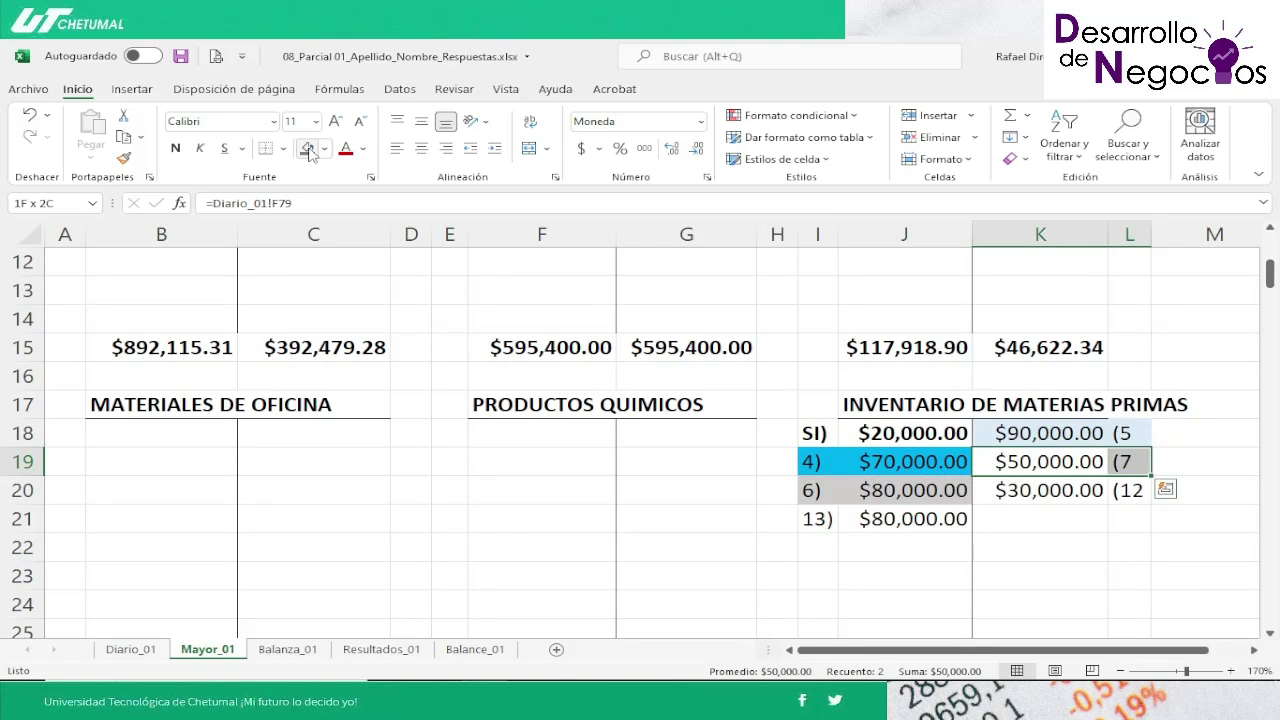
pyautogui.click(308, 148)
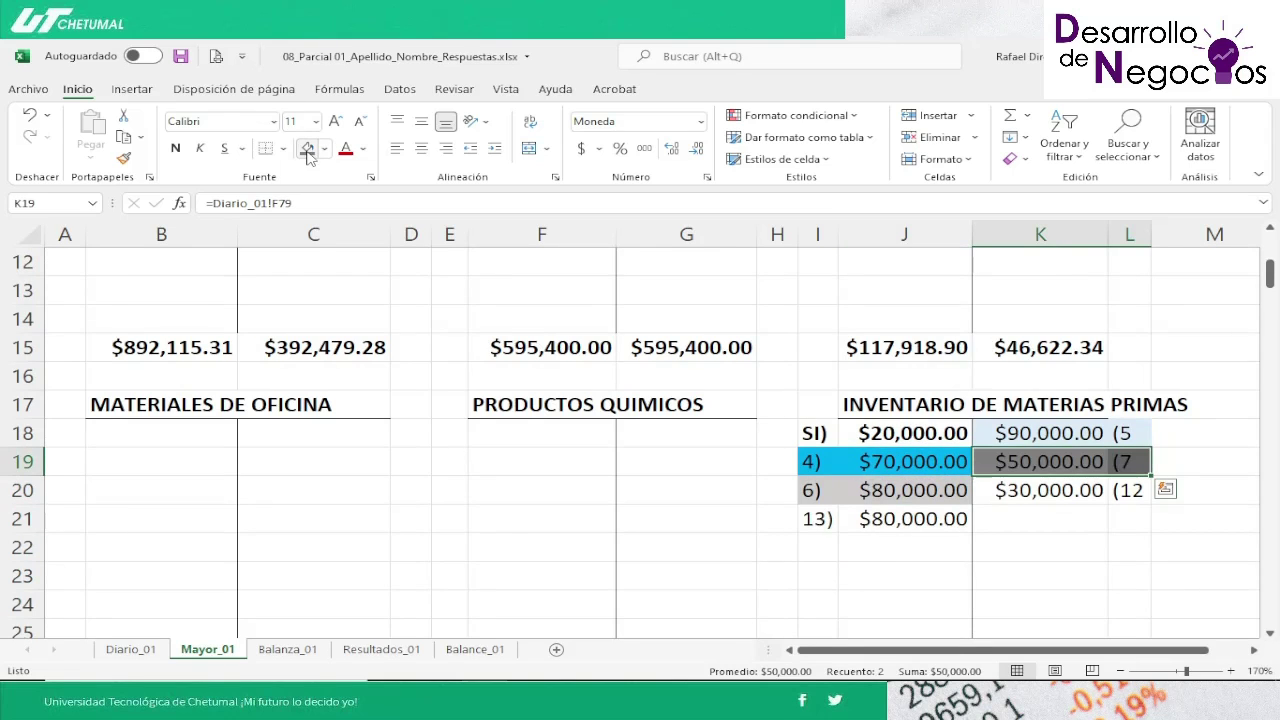
# Step: Examine the credit column of INVENTARIO DE MATERIAS PRIMAS down to its total formula in K27
pyautogui.press('Down')
pyautogui.press('Down')
pyautogui.press('Down')
pyautogui.press('Down')
pyautogui.press('Down')
pyautogui.press('Down')
pyautogui.press('Down')
pyautogui.press('Down')
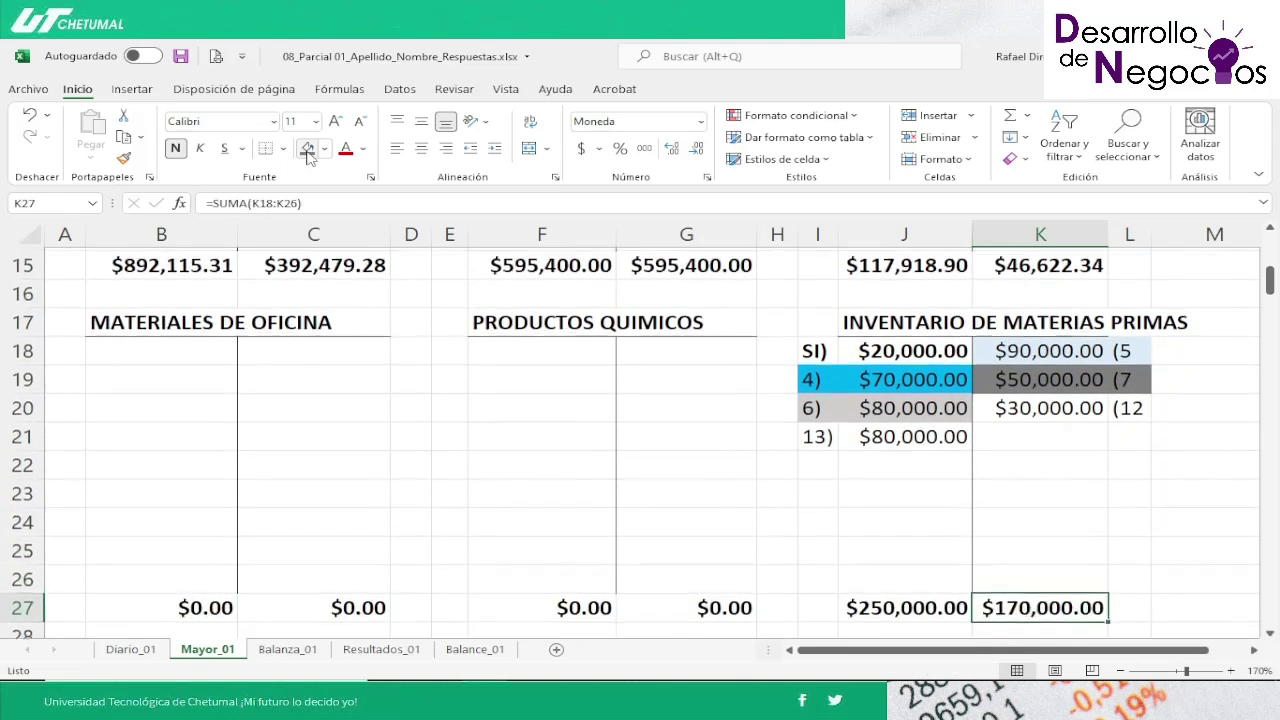
# Step: Switch to the exam document in Word and read movement 8 about the second month of fixed-asset depreciation
pyautogui.press('Up')
pyautogui.press('Up')
pyautogui.press('Up')
pyautogui.press('Up')
pyautogui.press('Up')
pyautogui.press('Up')
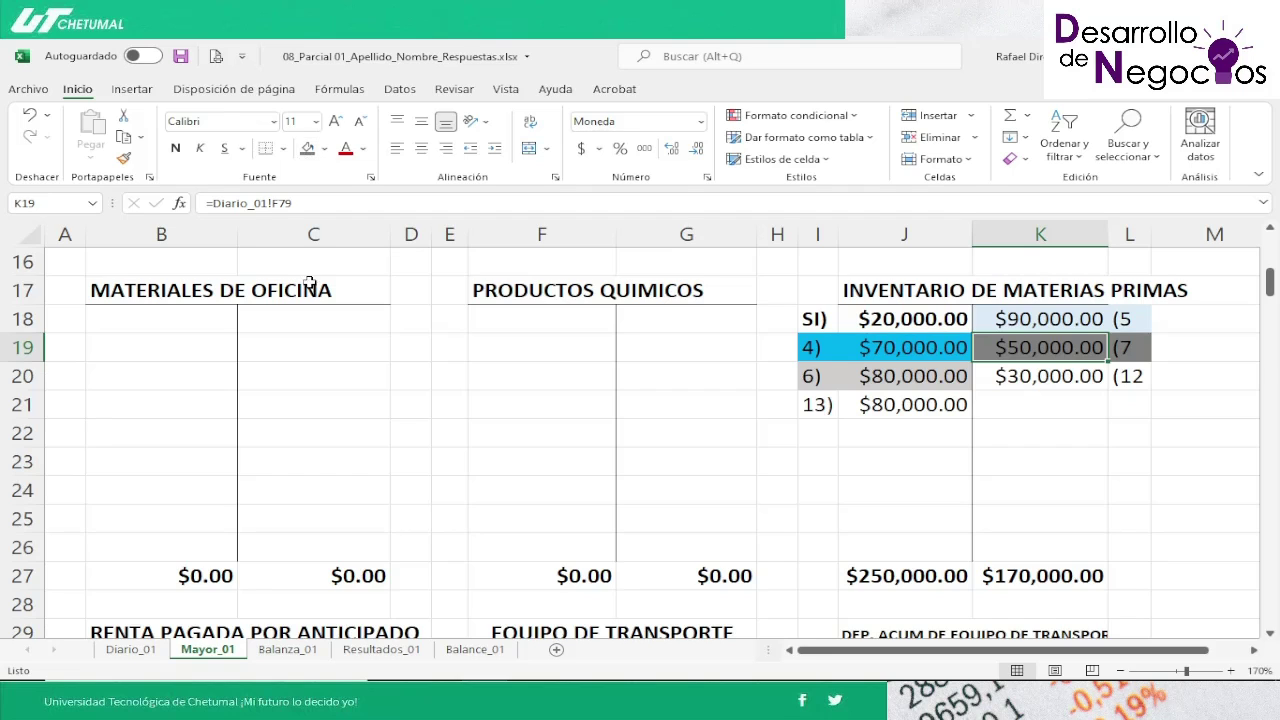
pyautogui.moveTo(535, 680)
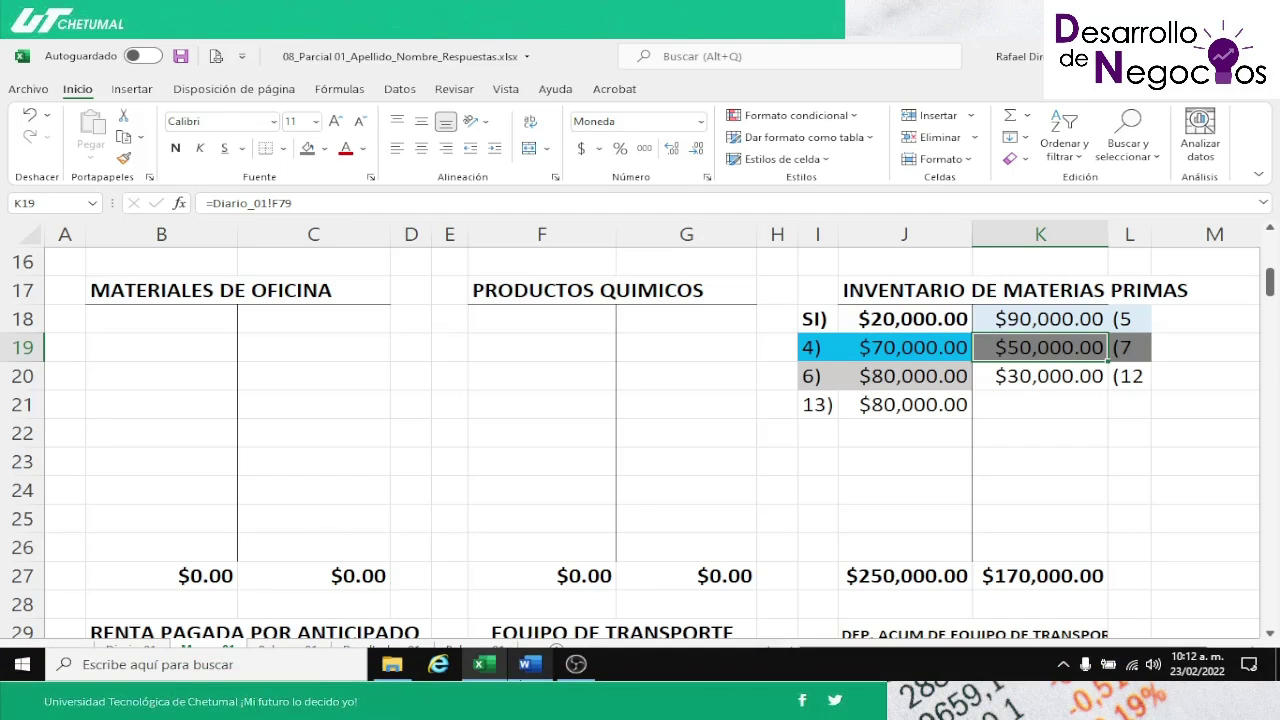
pyautogui.click(527, 677)
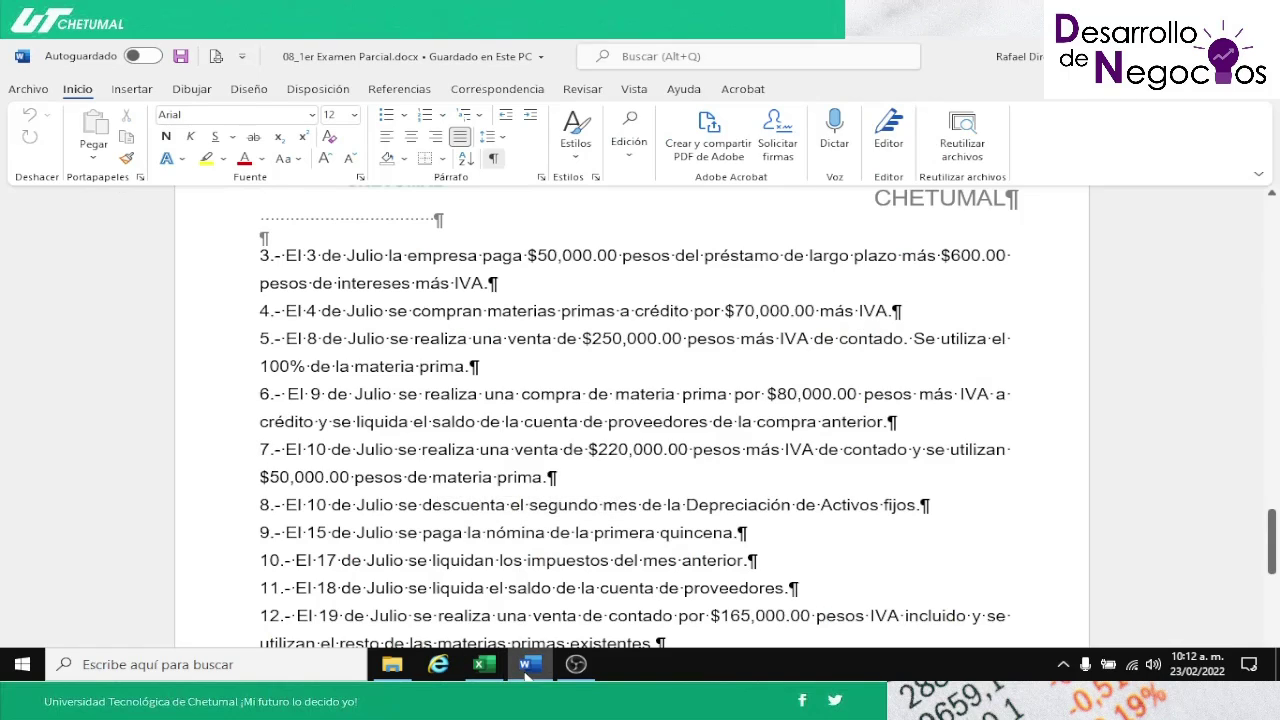
pyautogui.press('Down')
pyautogui.press('Down')
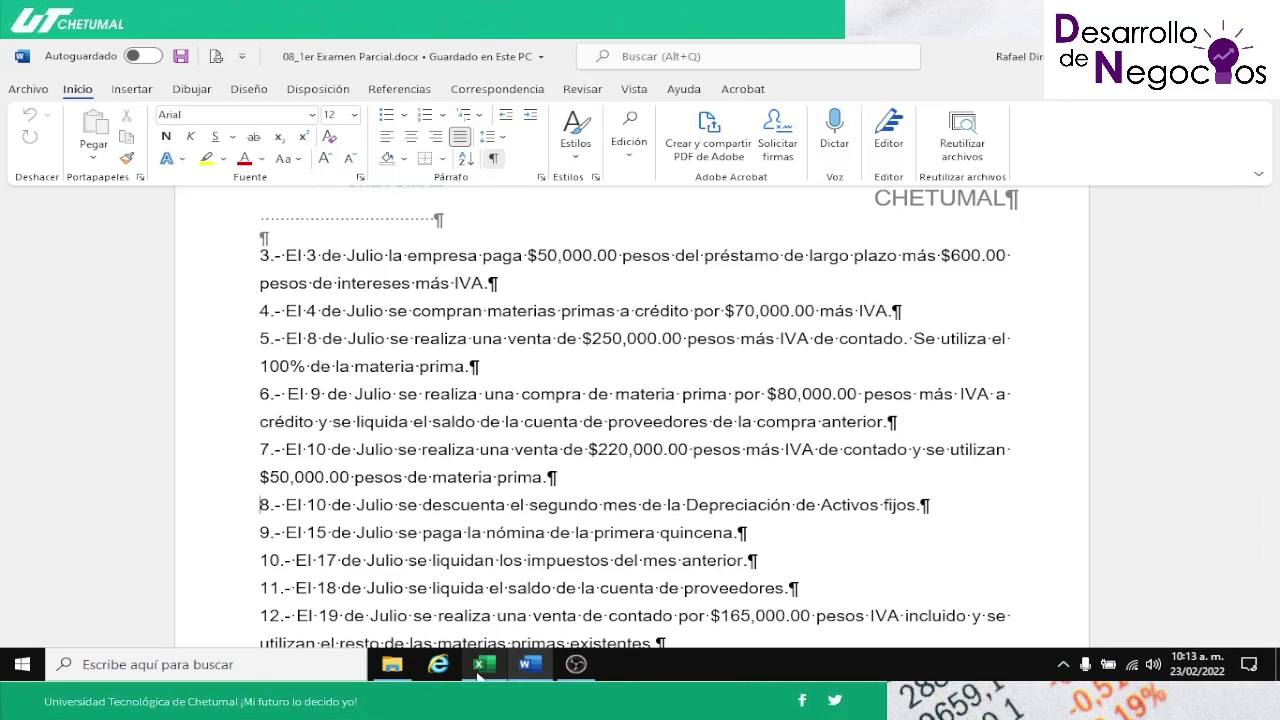
# Step: Return to the Excel workbook and review movement 8's journal entry in Diario_01, from its date to its supporting documentation
pyautogui.click(479, 665)
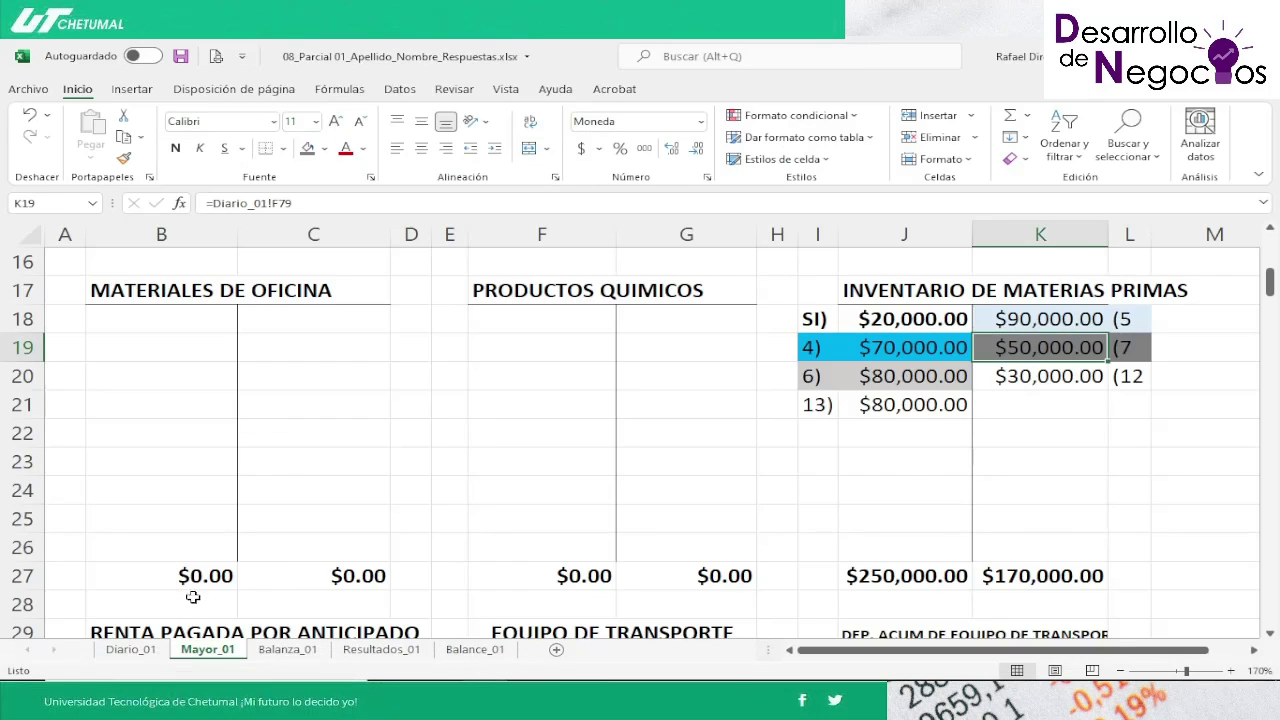
pyautogui.click(131, 650)
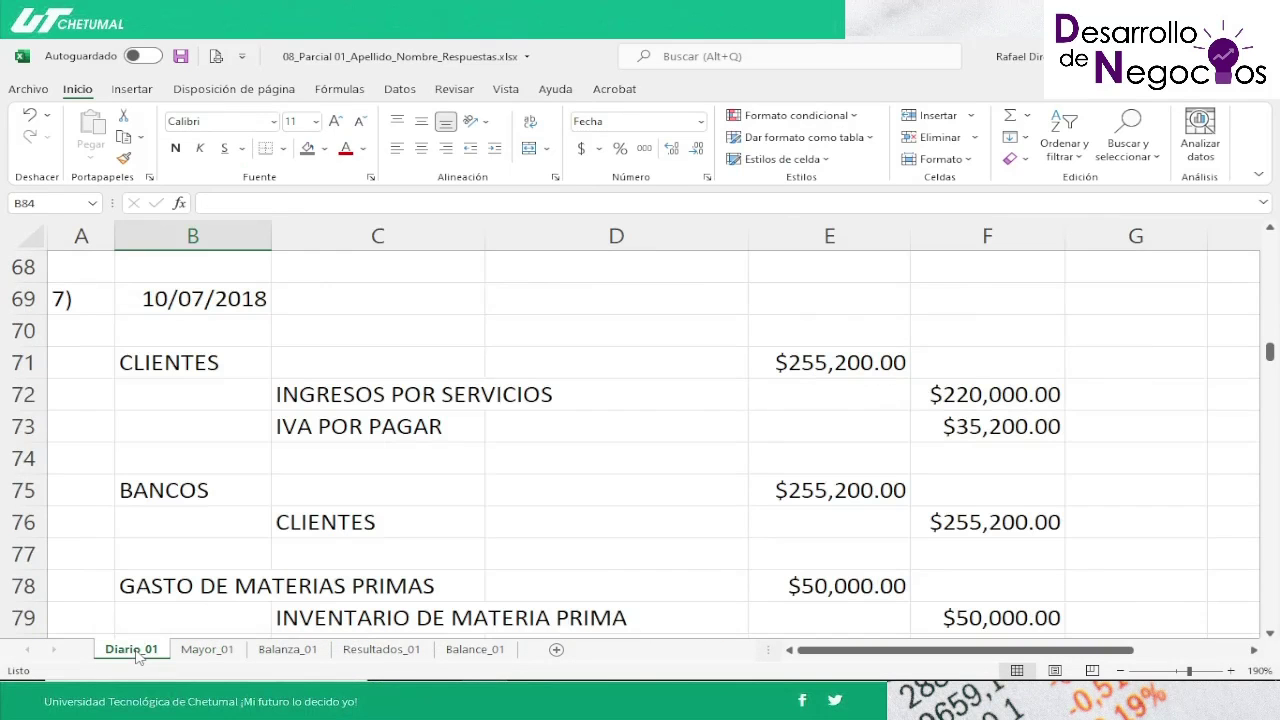
pyautogui.press('Down')
pyautogui.press('Down')
pyautogui.press('Down')
pyautogui.press('Down')
pyautogui.press('Down')
pyautogui.press('Down')
pyautogui.press('Down')
pyautogui.press('Down')
pyautogui.press('Down')
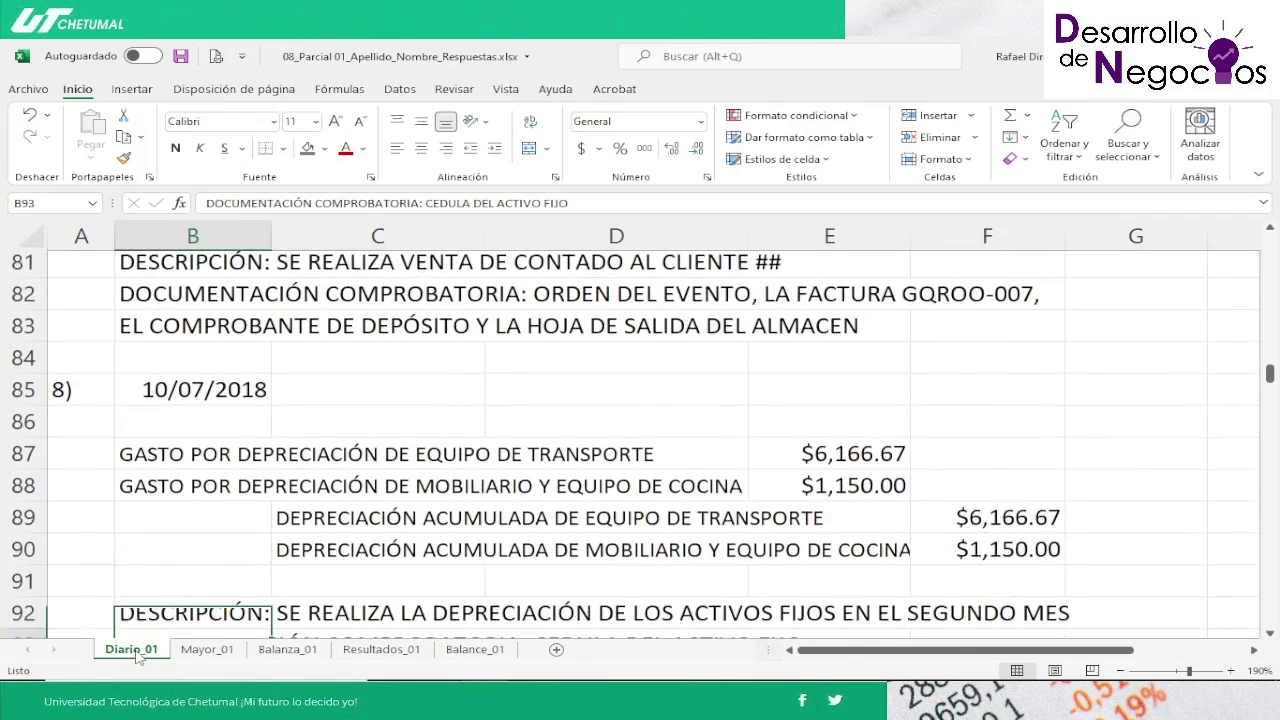
pyautogui.press('Down')
pyautogui.press('Up')
pyautogui.press('Up')
pyautogui.press('Up')
pyautogui.press('Up')
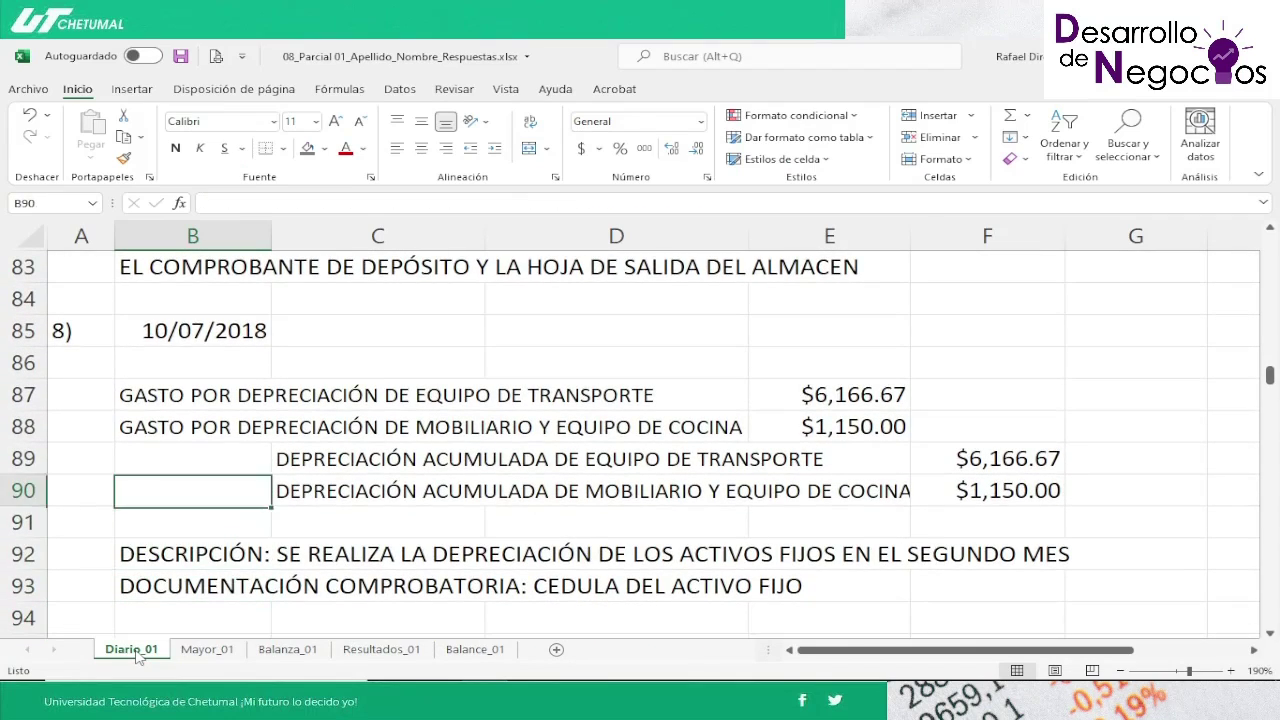
pyautogui.press('Up')
pyautogui.press('Up')
pyautogui.press('Up')
# Step: Set movement 8's debit for GASTO POR DEPRECIACIÓN DE EQUIPO DE TRANSPORTE in E87 to 4500
pyautogui.press('Right')
pyautogui.press('Right')
pyautogui.press('Right')
pyautogui.press('Right')
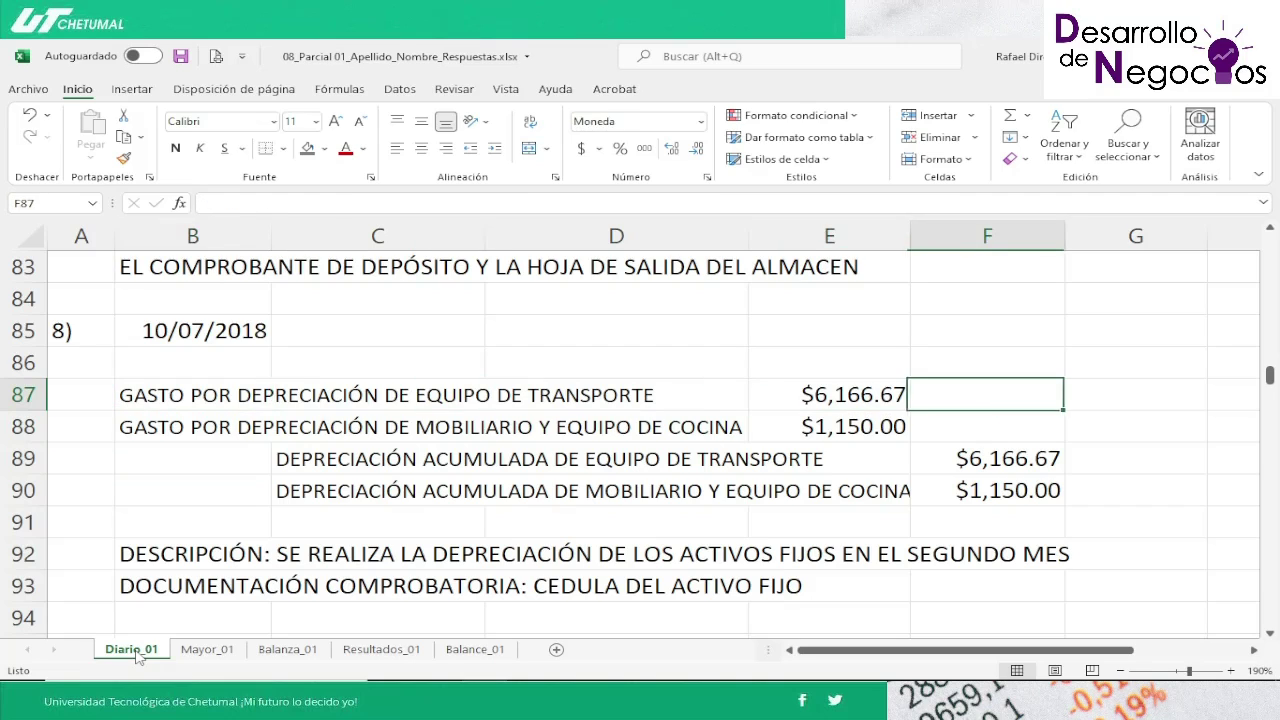
pyautogui.press('Left')
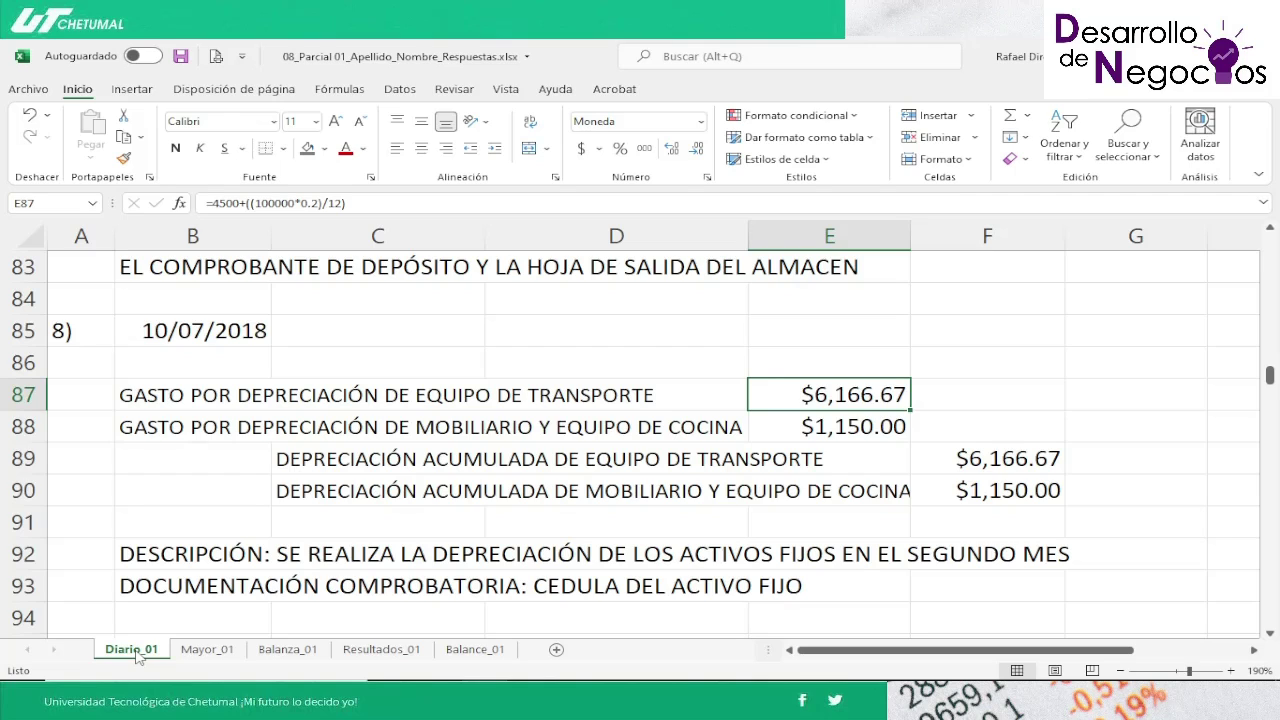
pyautogui.press('Down')
pyautogui.press('Up')
pyautogui.press('Down')
pyautogui.press('Up')
pyautogui.write('4500')
pyautogui.press('Return')
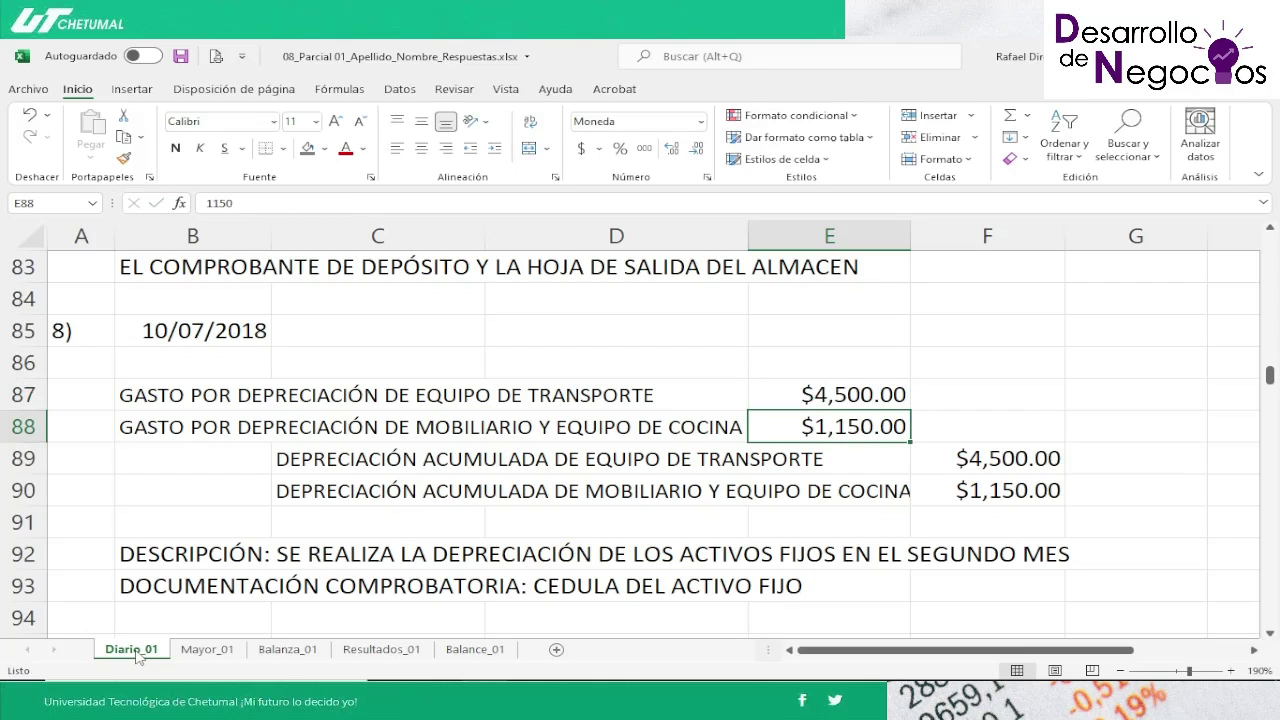
# Step: Examine movement 8's depreciation expense debits and accumulated depreciation credits in Diario_01, rows 87 to 90
pyautogui.press('Up')
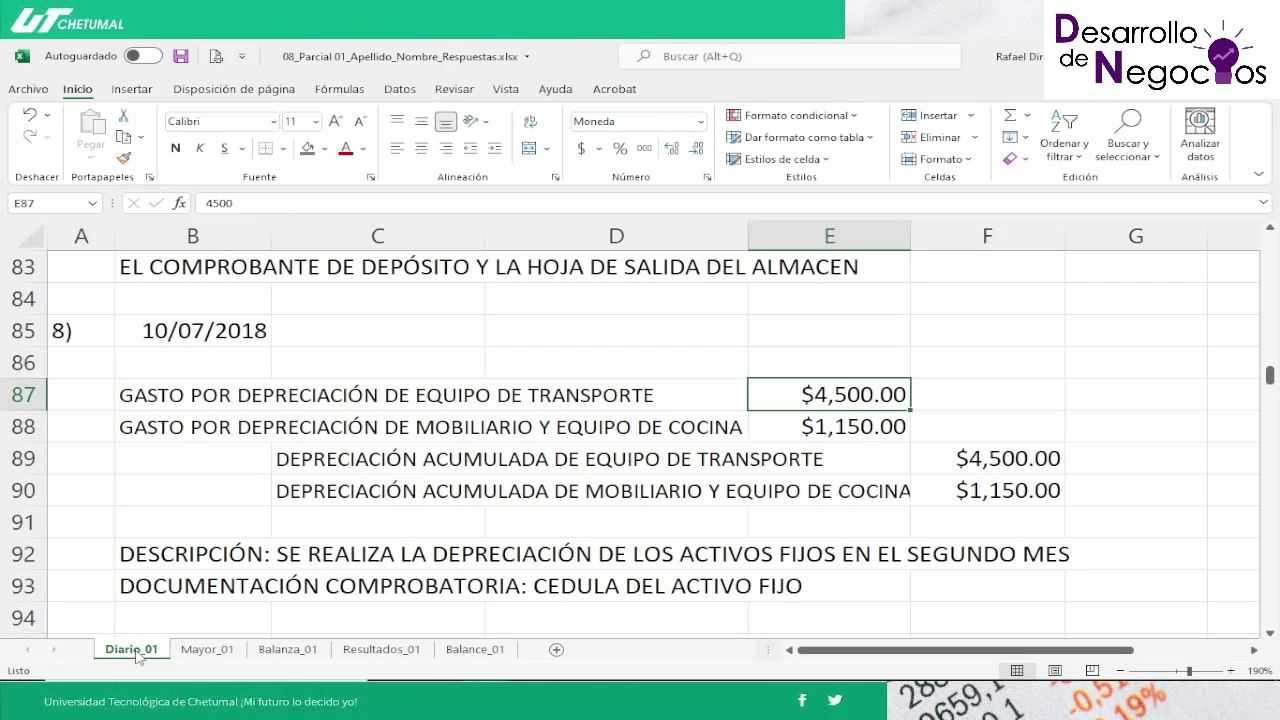
pyautogui.press('Left')
pyautogui.press('Left')
pyautogui.press('Left')
pyautogui.press('Right')
pyautogui.press('Right')
pyautogui.press('Right')
pyautogui.press('Down')
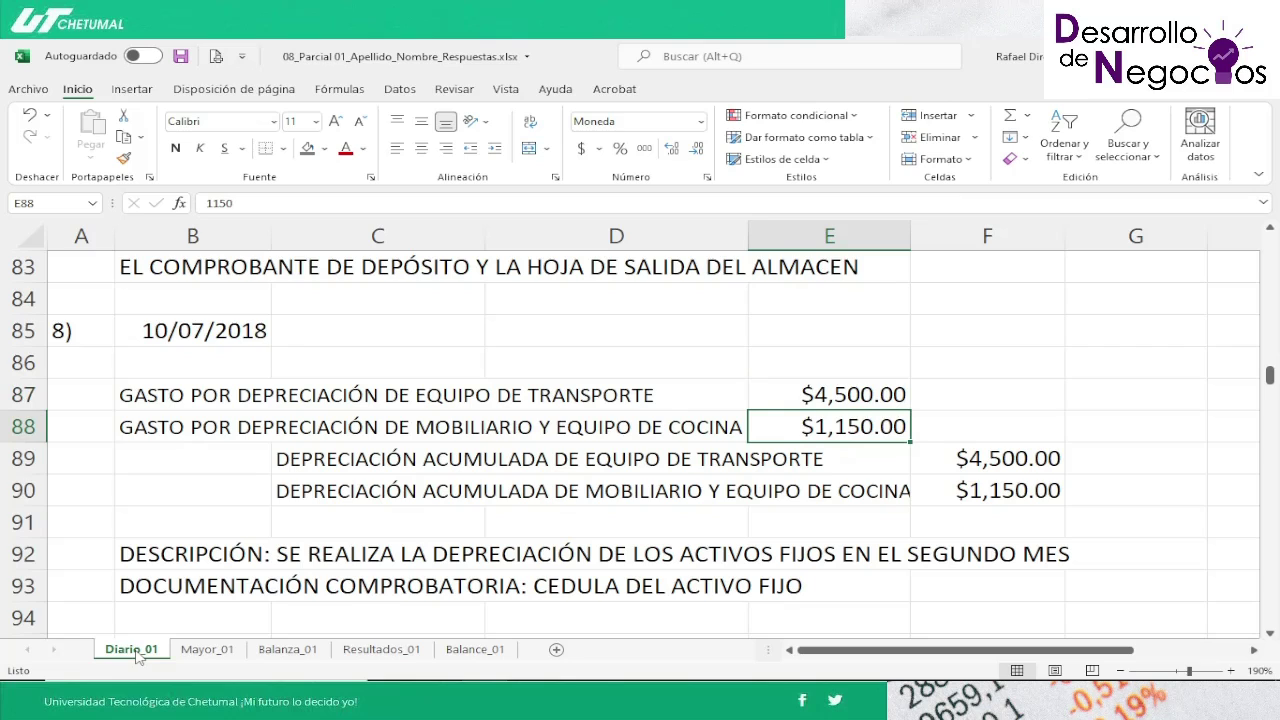
pyautogui.press('Down')
pyautogui.press('Left')
pyautogui.press('Left')
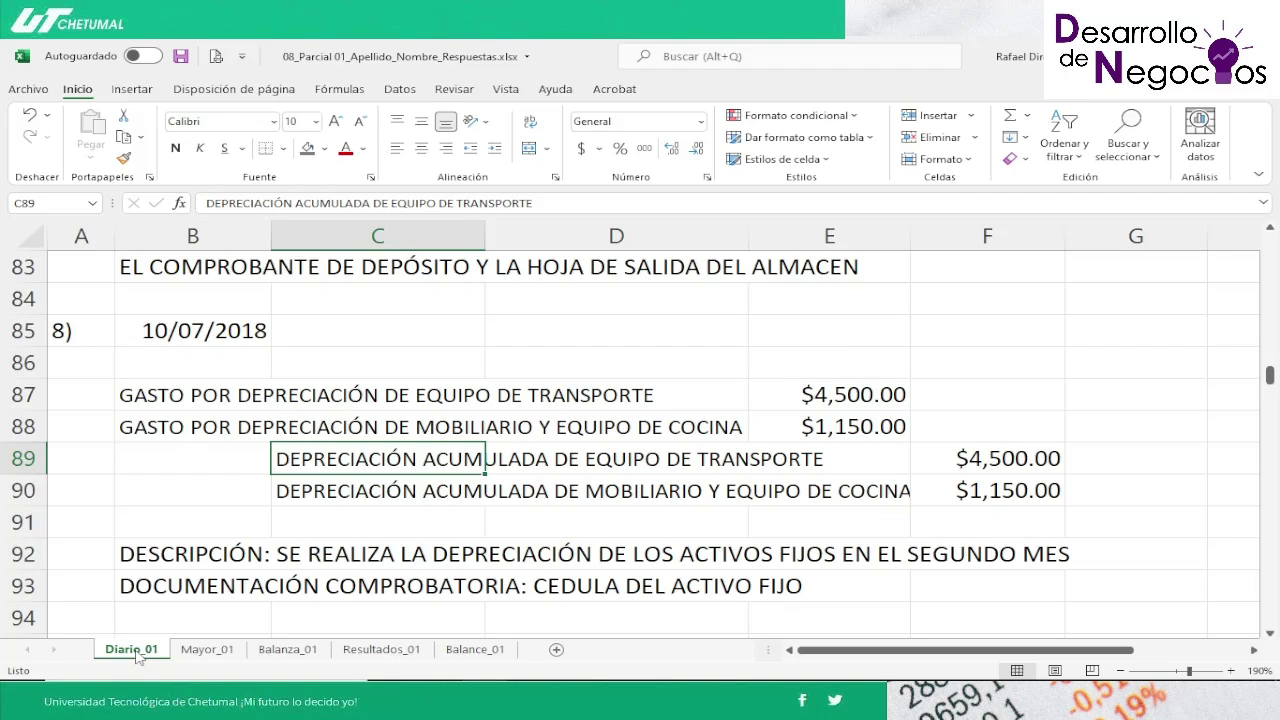
pyautogui.press('Right')
pyautogui.press('Right')
pyautogui.press('Right')
pyautogui.press('Down')
pyautogui.press('Left')
pyautogui.press('Left')
pyautogui.press('Left')
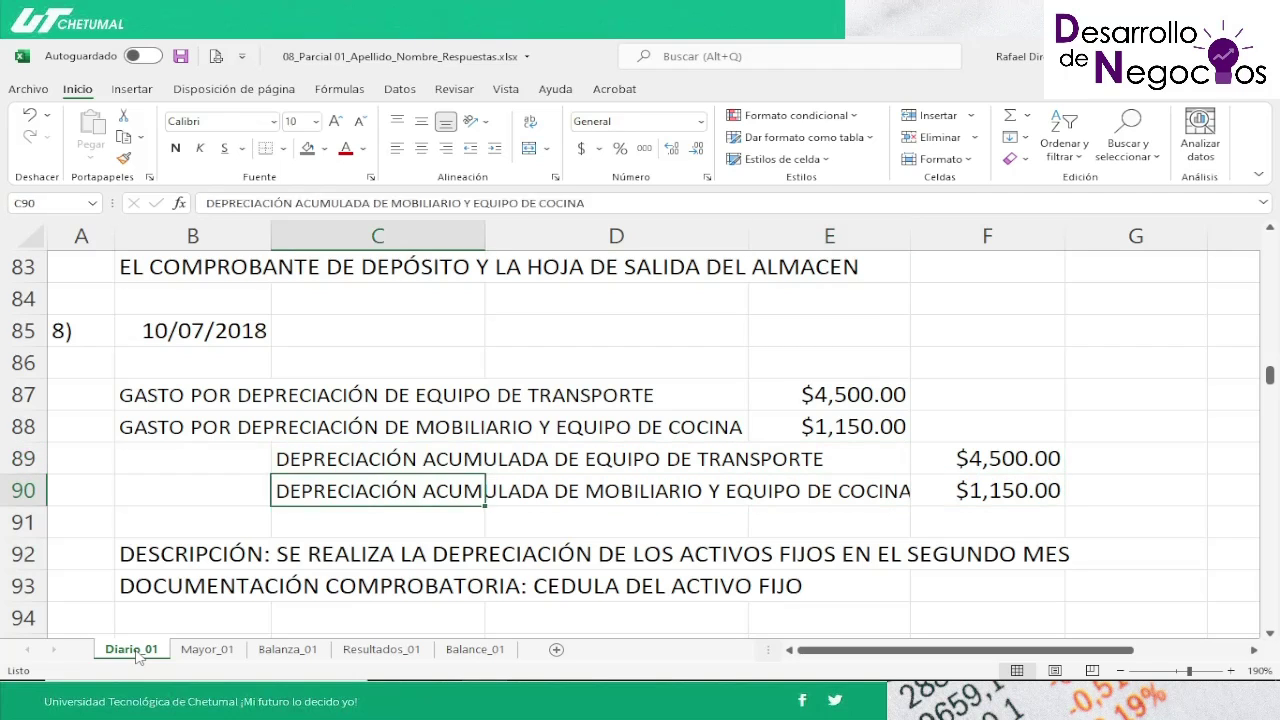
pyautogui.press('Left')
pyautogui.press('Right')
pyautogui.press('Right')
pyautogui.press('Right')
pyautogui.press('Right')
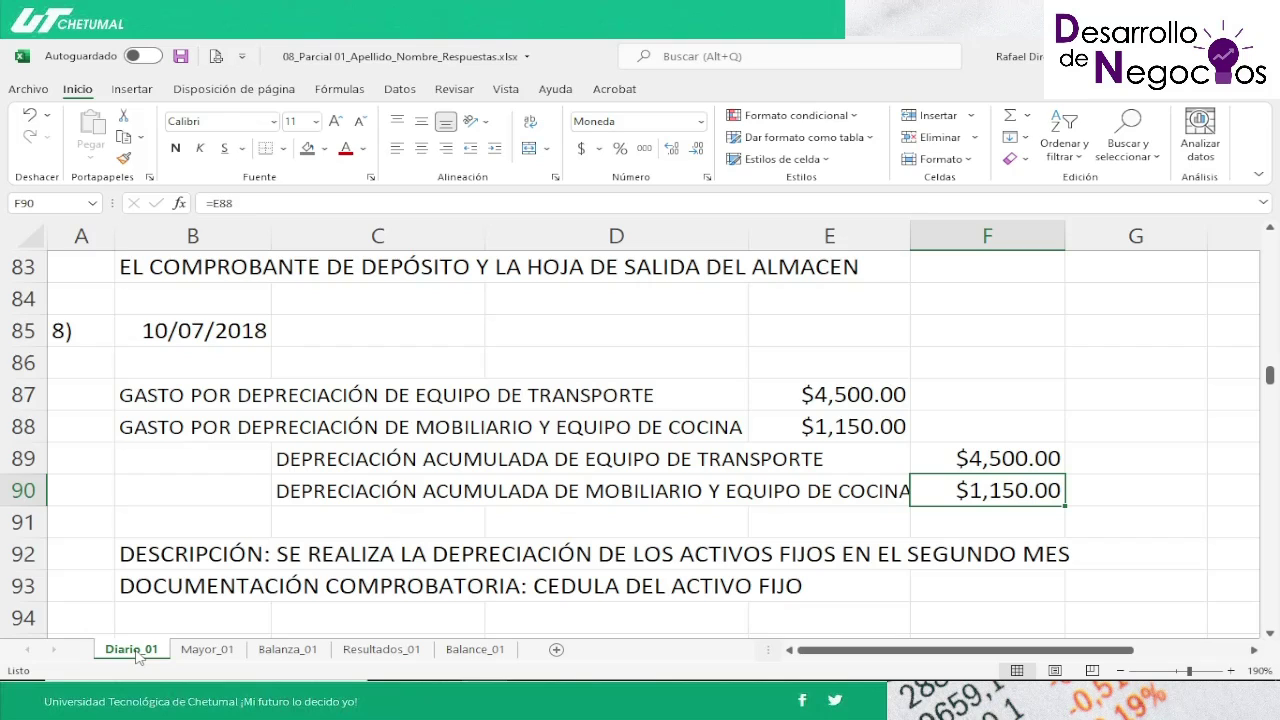
pyautogui.press('Up')
pyautogui.press('Up')
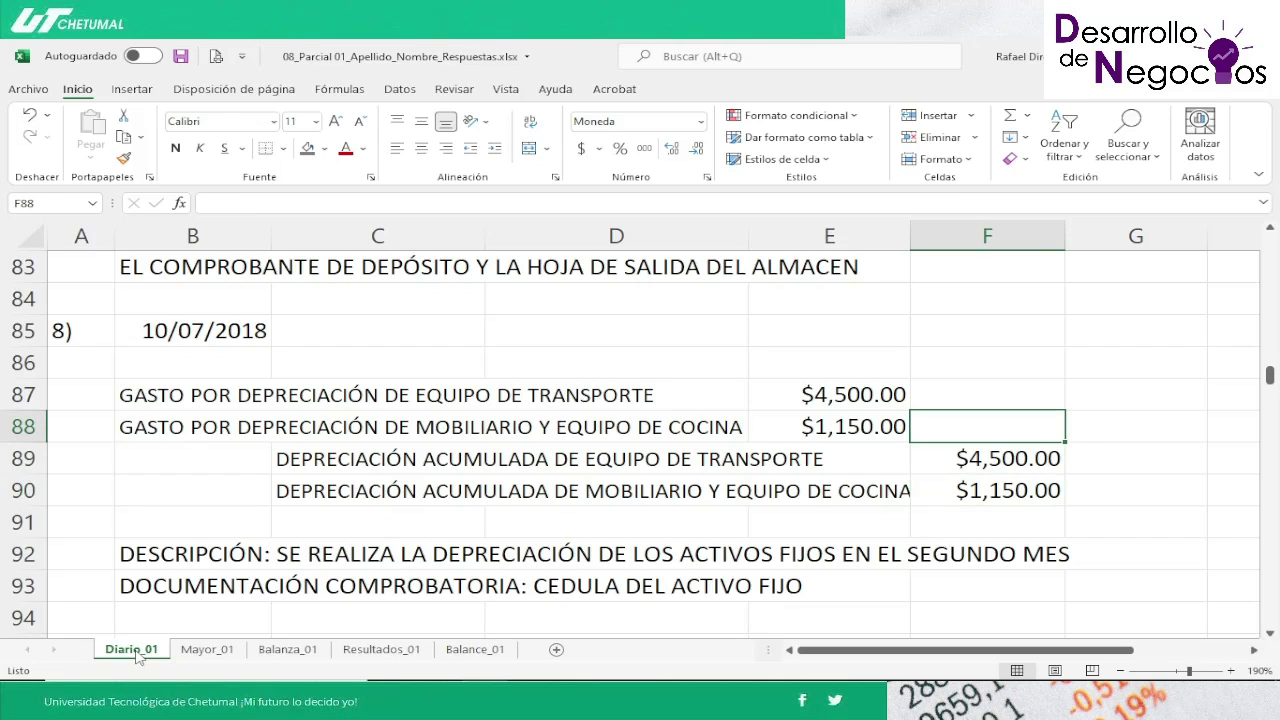
pyautogui.press('Up')
pyautogui.press('Left')
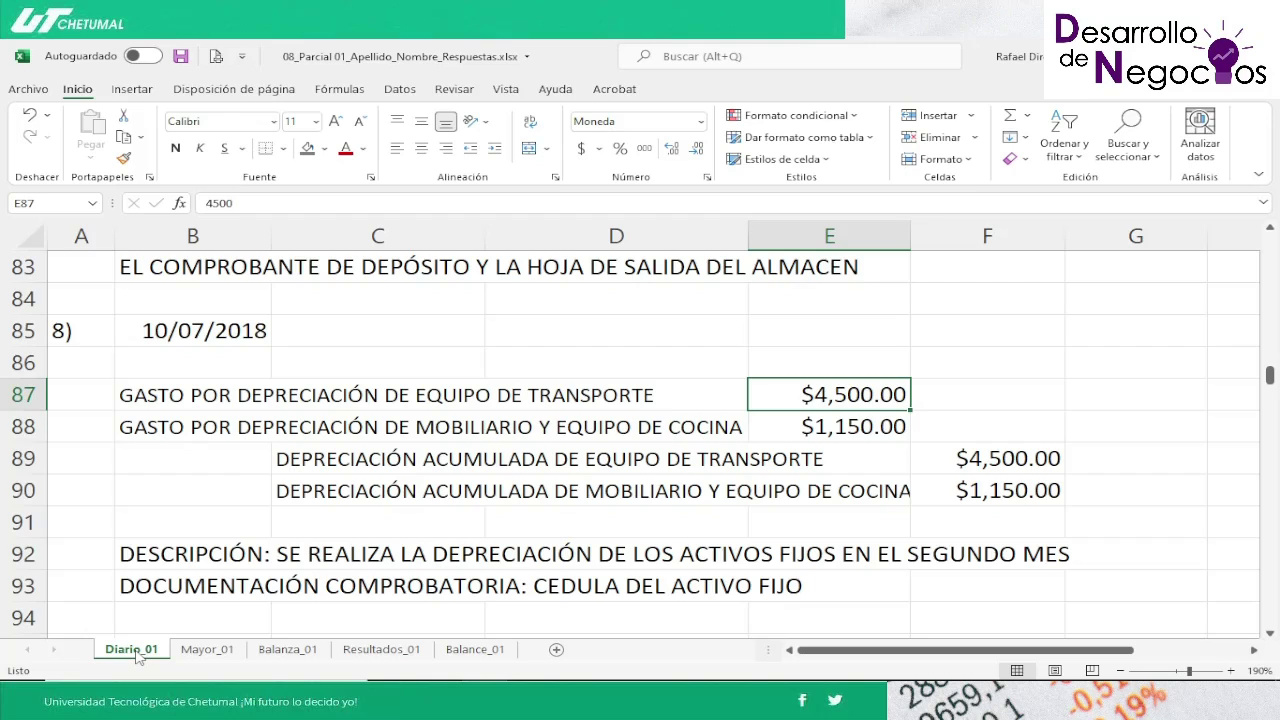
# Step: Read movement 8's description and supporting documentation in B92 and B93
pyautogui.press('Down')
pyautogui.press('Down')
pyautogui.press('Down')
pyautogui.press('Down')
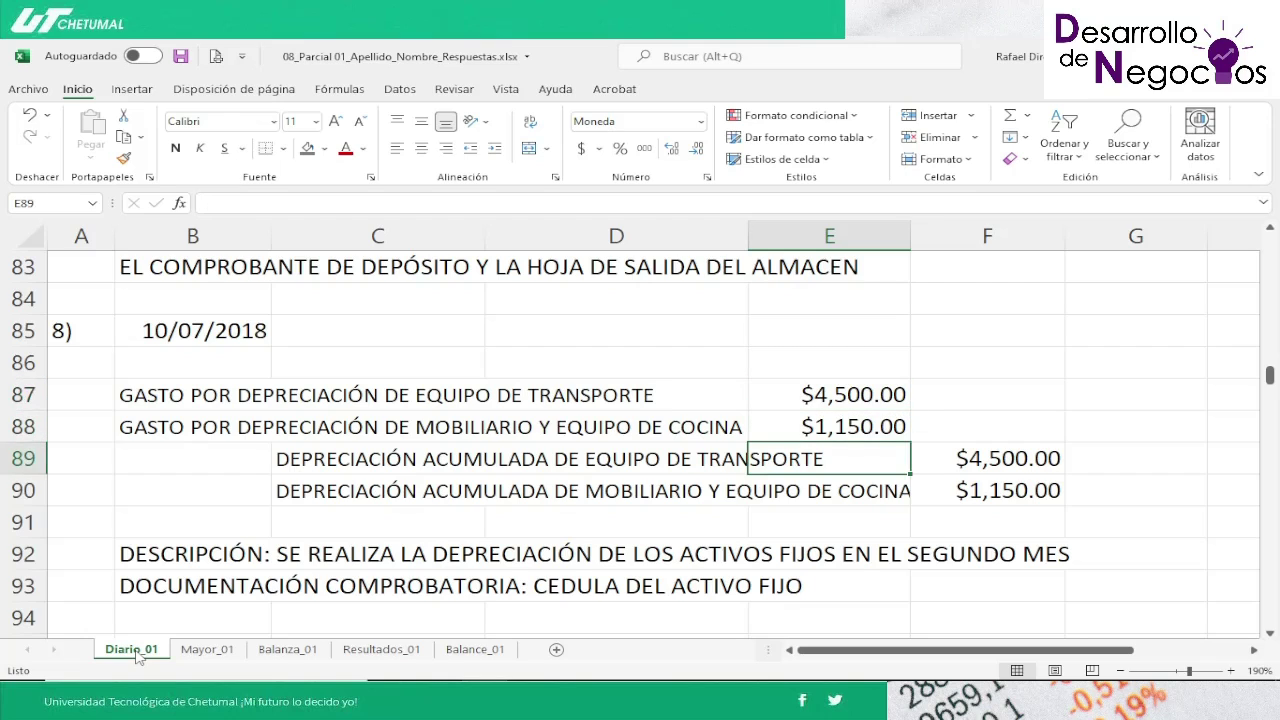
pyautogui.press('Down')
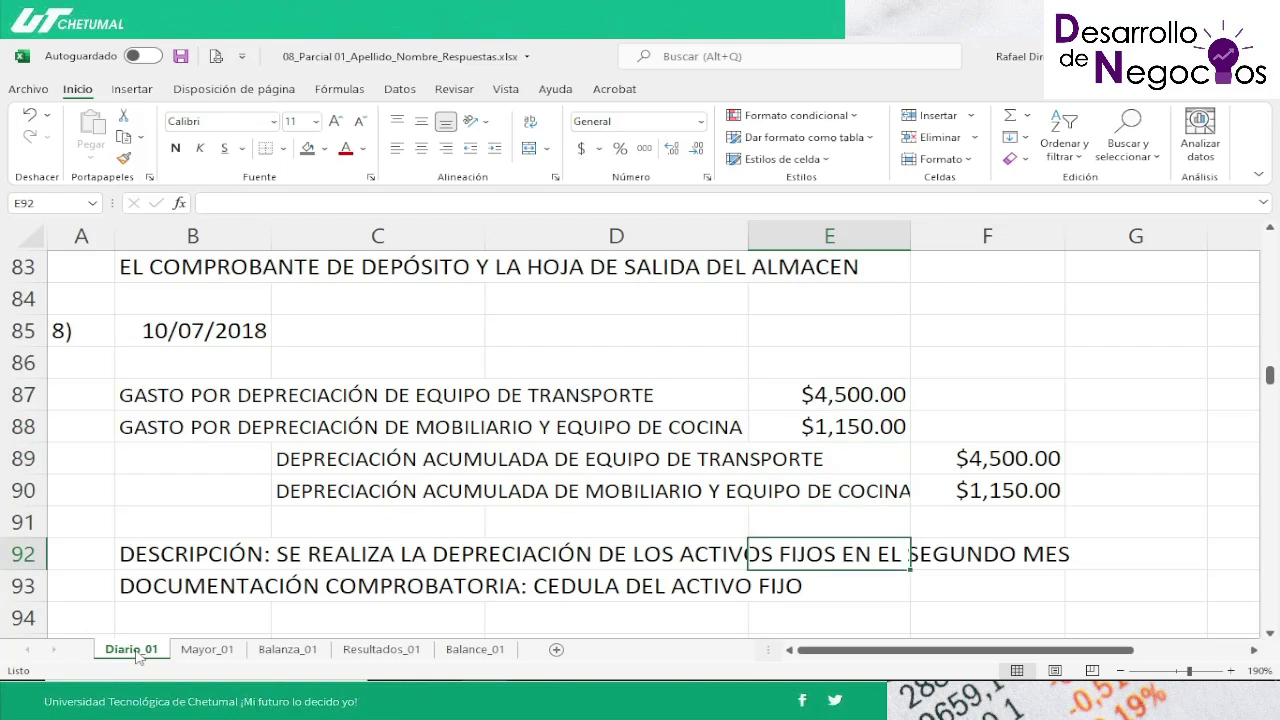
pyautogui.press('Left')
pyautogui.press('Left')
pyautogui.press('Left')
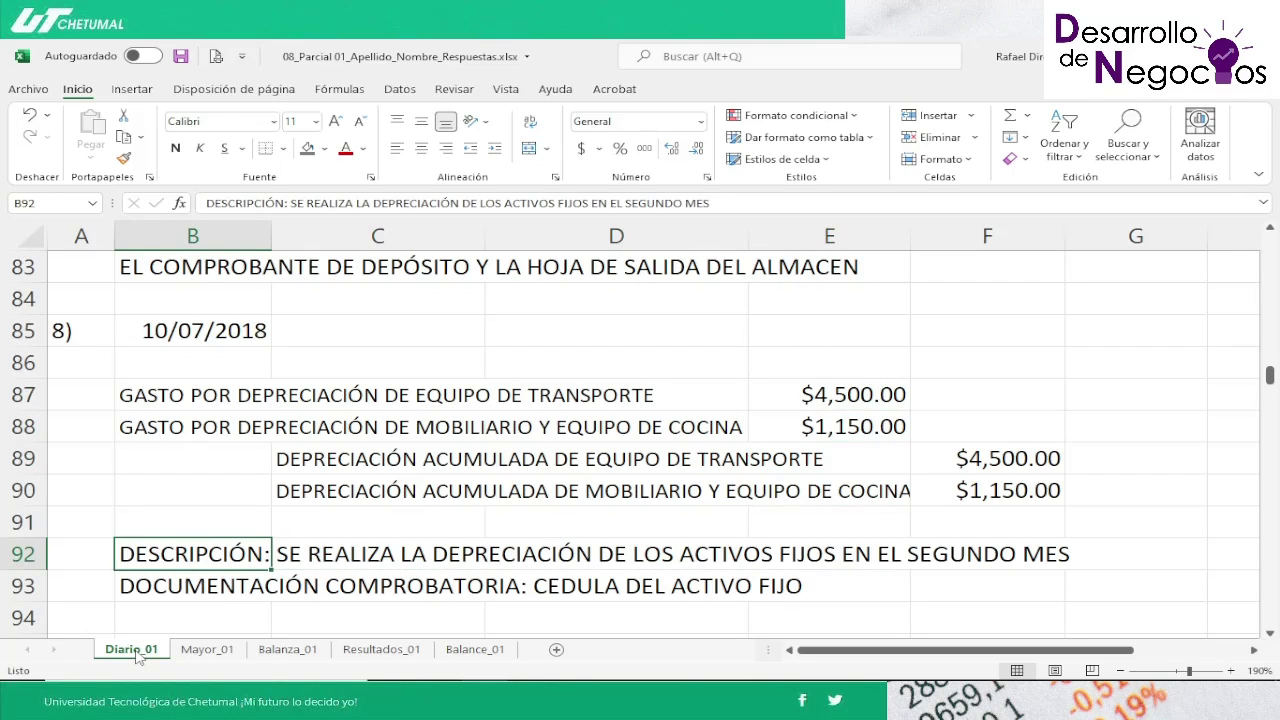
pyautogui.press('Down')
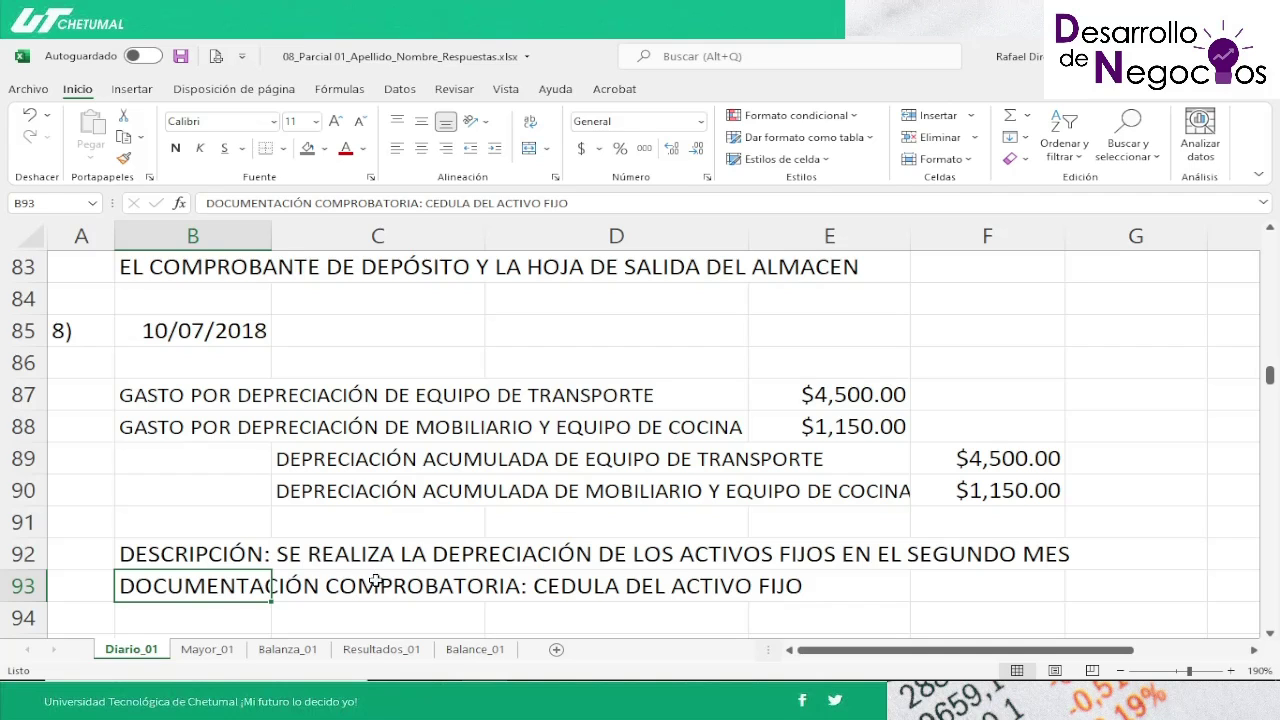
# Step: Locate movement 8's posting in the GASTO POR DEPRECIACIÓN DE EQUIPO DE TRANSPORTE account on Mayor_01
pyautogui.click(206, 650)
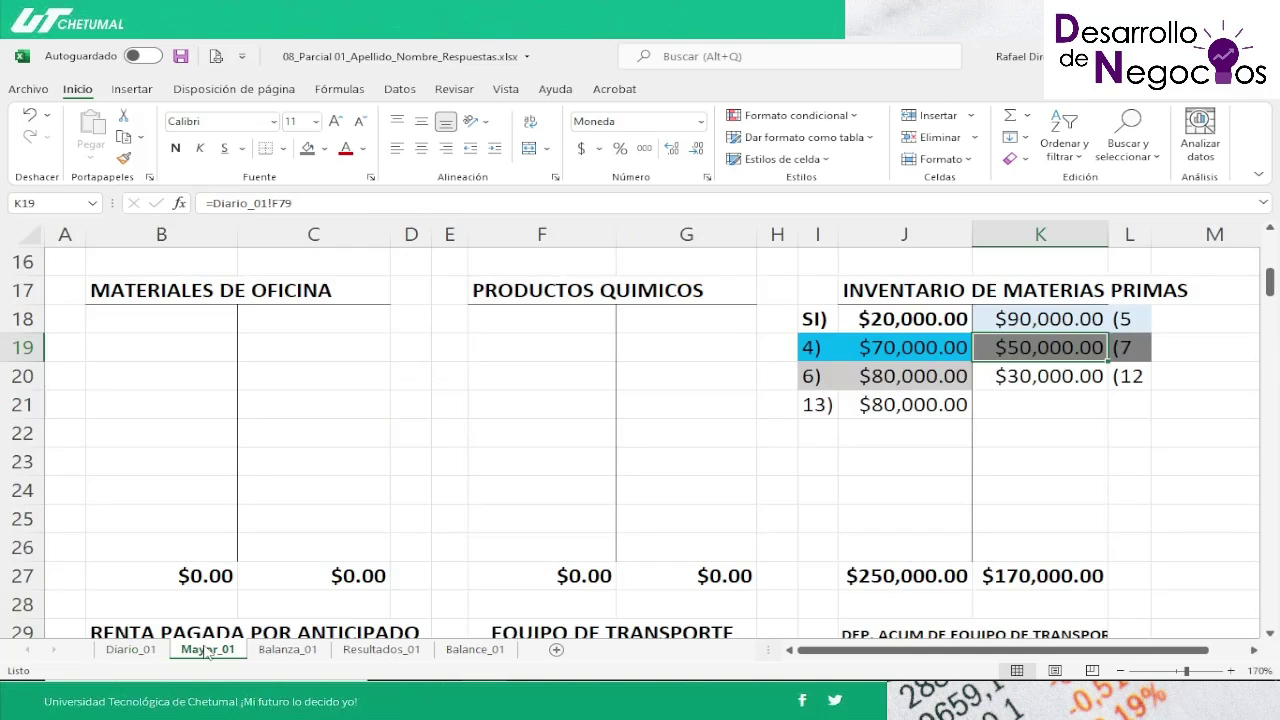
pyautogui.press('Down')
pyautogui.press('Down')
pyautogui.press('Down')
pyautogui.press('Down')
pyautogui.press('Down')
pyautogui.press('Down')
pyautogui.press('Down')
pyautogui.press('Down')
pyautogui.press('Down')
pyautogui.press('Down')
pyautogui.press('Down')
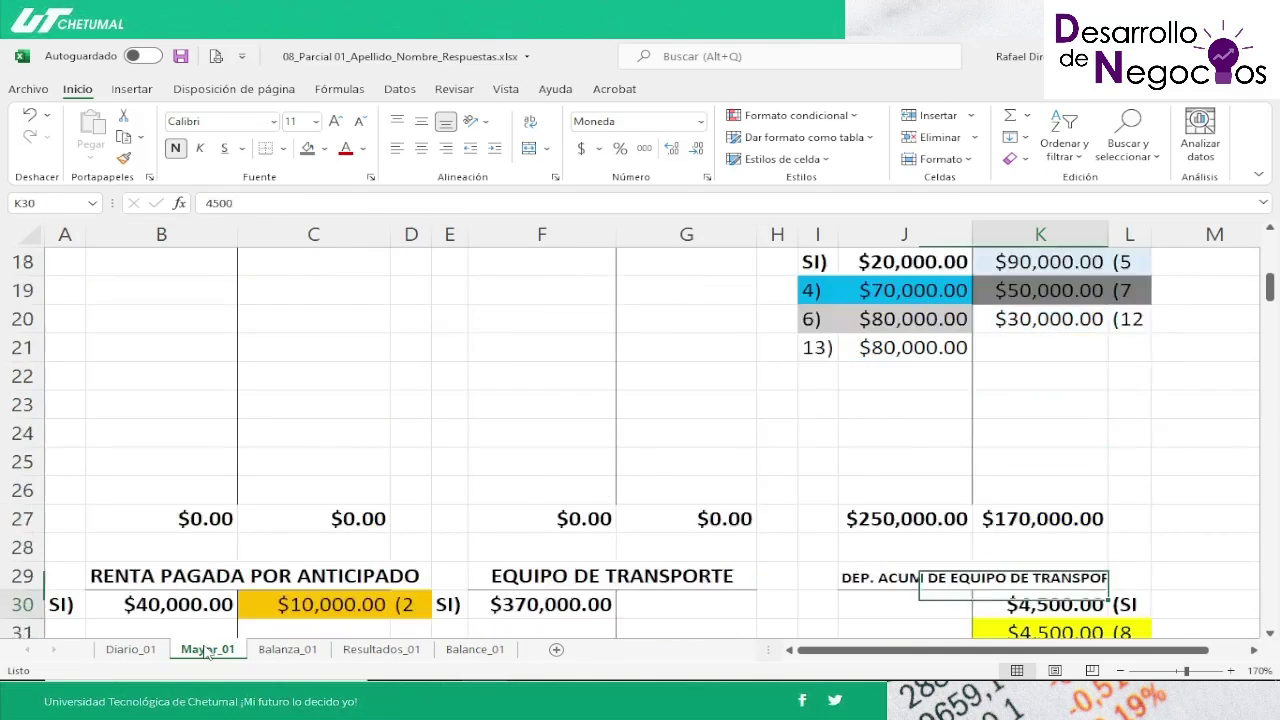
pyautogui.press('Down')
pyautogui.press('Down')
pyautogui.press('Down')
pyautogui.press('Down')
pyautogui.press('Down')
pyautogui.press('Down')
pyautogui.press('Down')
pyautogui.press('Down')
pyautogui.press('Down')
pyautogui.press('Down')
pyautogui.press('Down')
pyautogui.press('Down')
pyautogui.press('Down')
pyautogui.press('Down')
pyautogui.press('Down')
pyautogui.press('Down')
pyautogui.press('Down')
pyautogui.press('Down')
pyautogui.press('Down')
pyautogui.press('Down')
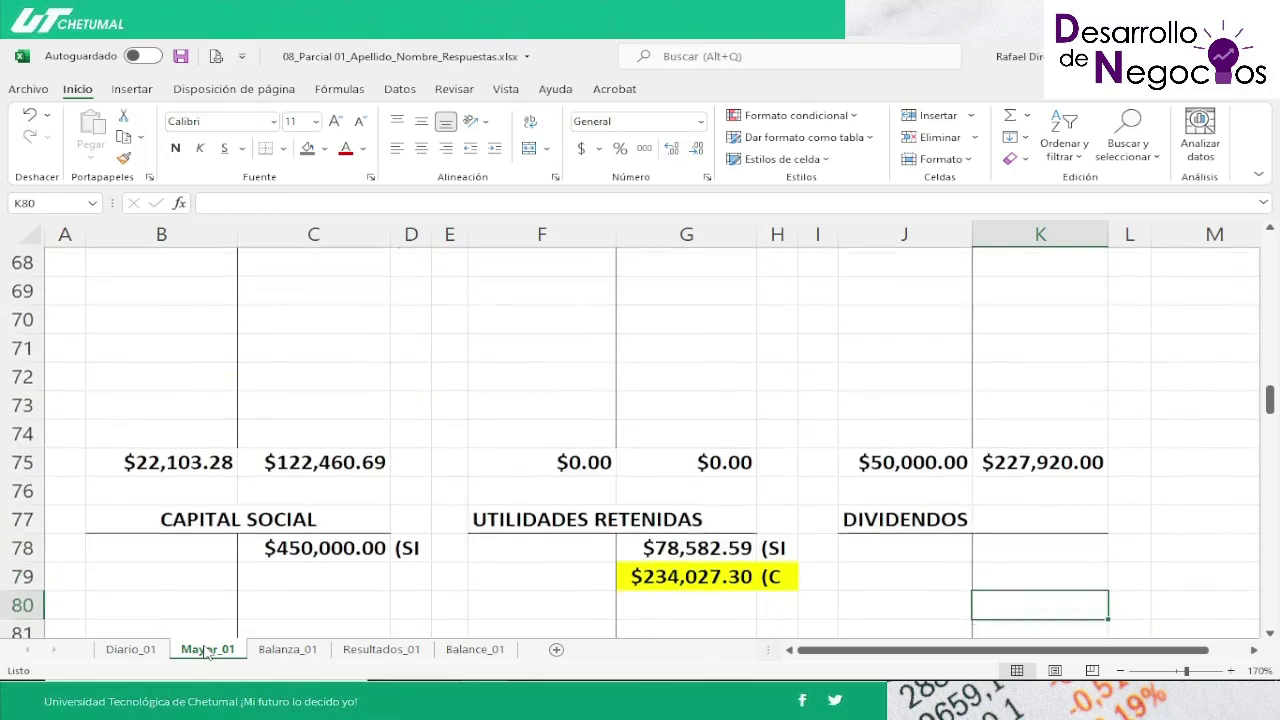
pyautogui.press('Down')
pyautogui.press('Down')
pyautogui.press('Down')
pyautogui.press('Down')
pyautogui.press('Down')
pyautogui.press('Down')
pyautogui.press('Down')
pyautogui.press('Down')
pyautogui.press('Down')
pyautogui.press('Down')
pyautogui.press('Down')
pyautogui.press('Down')
pyautogui.press('Down')
pyautogui.press('Down')
pyautogui.press('Down')
pyautogui.press('Down')
pyautogui.press('Down')
pyautogui.press('Down')
pyautogui.press('Down')
pyautogui.press('Down')
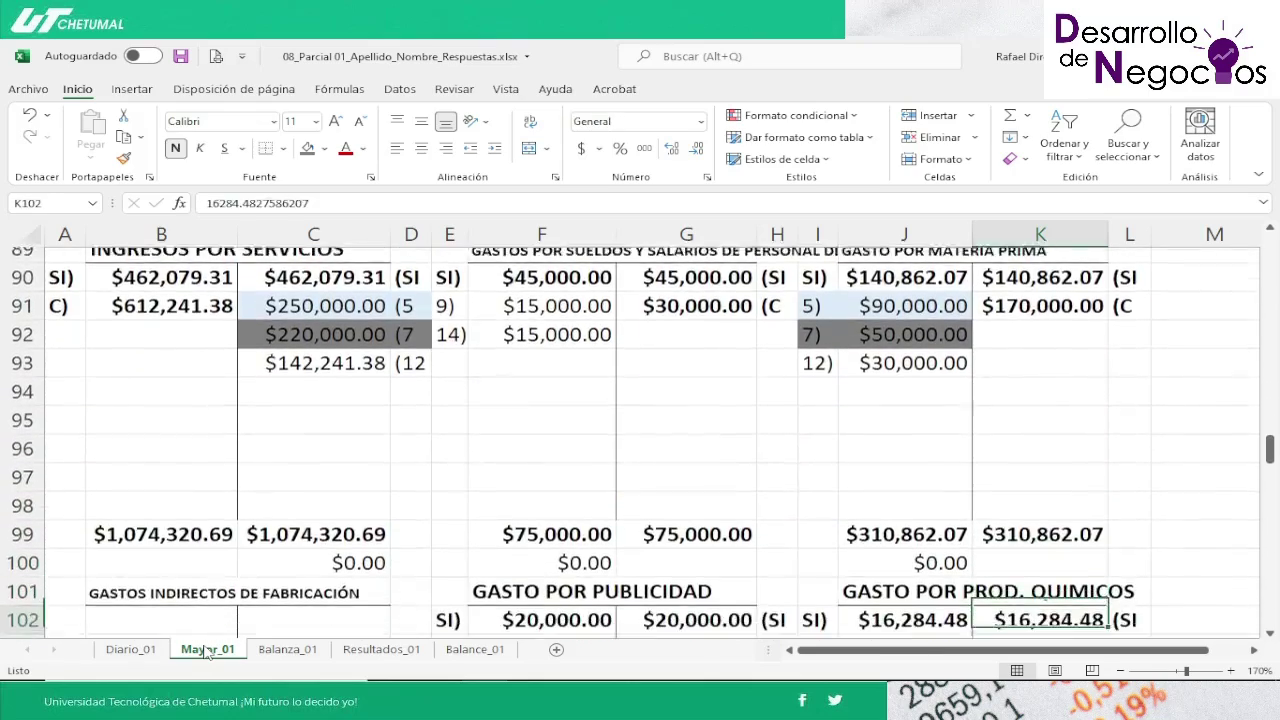
pyautogui.press('Down')
pyautogui.press('Down')
pyautogui.press('Down')
pyautogui.press('Down')
pyautogui.press('Down')
pyautogui.press('Down')
pyautogui.press('Down')
pyautogui.press('Down')
pyautogui.press('Down')
pyautogui.press('Down')
pyautogui.press('Down')
pyautogui.press('Down')
pyautogui.press('Down')
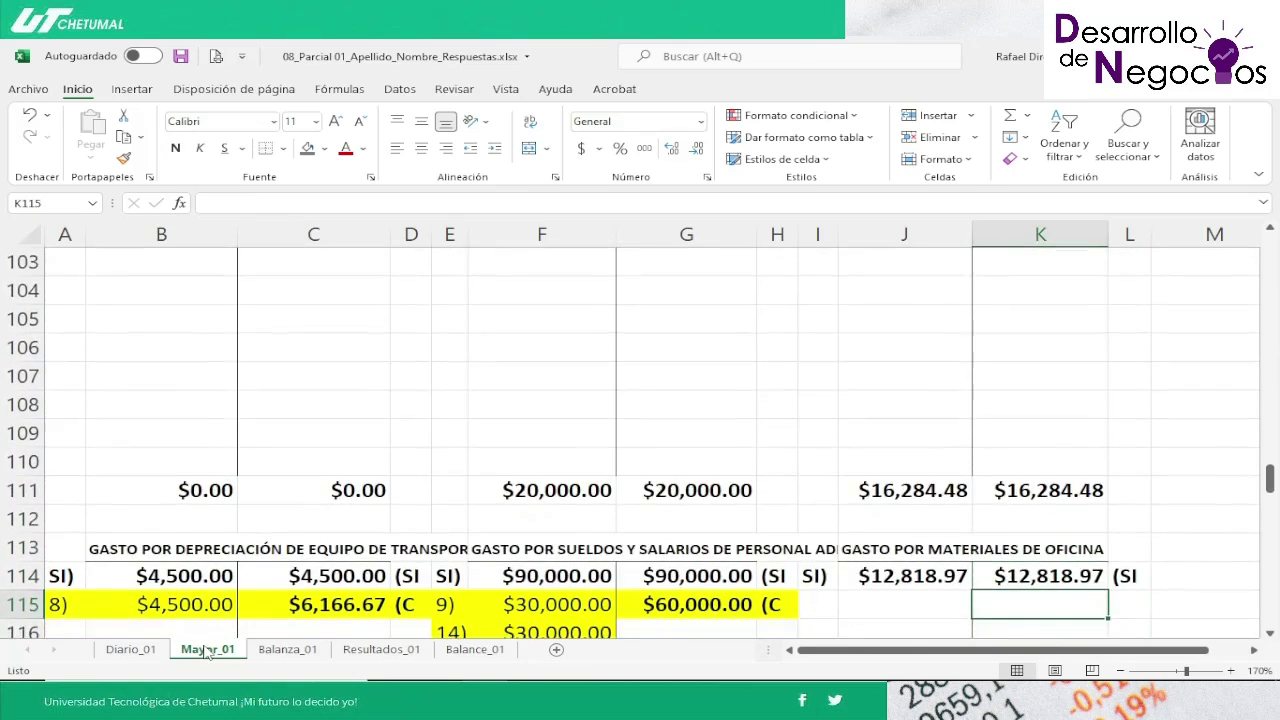
pyautogui.press('Down')
pyautogui.press('Down')
pyautogui.press('Down')
pyautogui.press('Down')
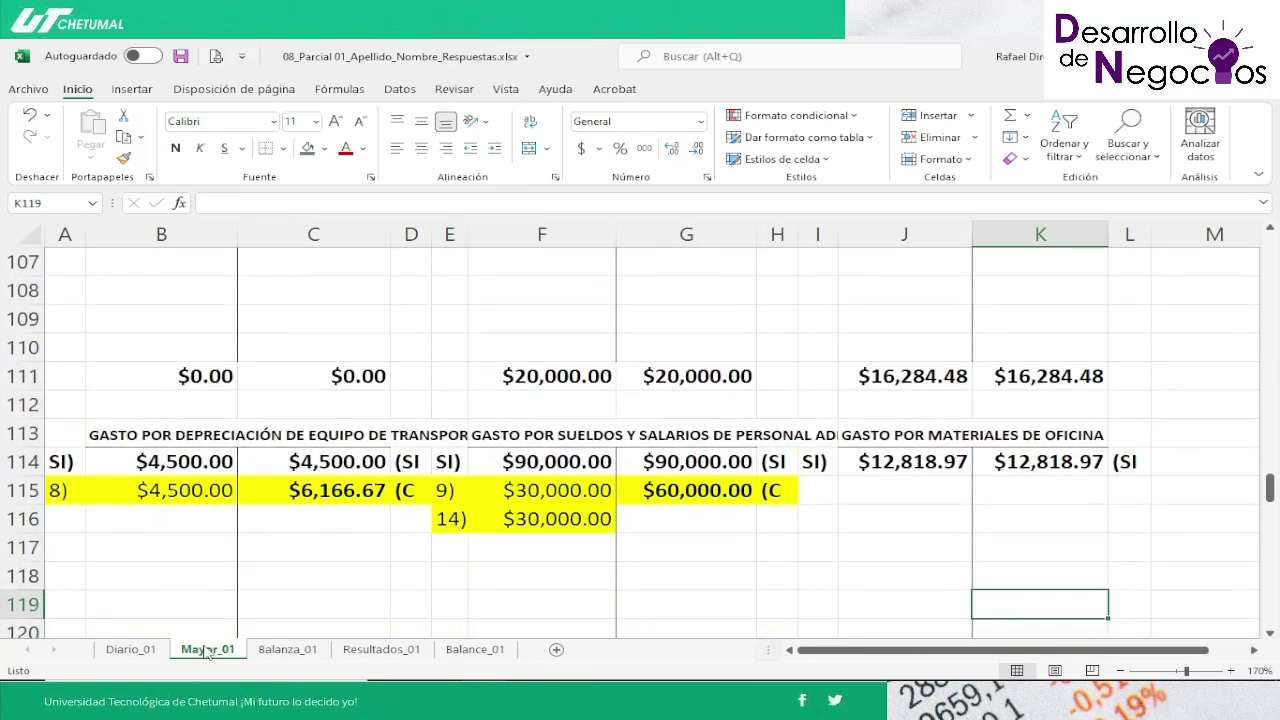
# Step: Locate movement 8's posting in the depreciation expense account for furniture and kitchen equipment, starting at row 125
pyautogui.press('Down')
pyautogui.press('Down')
pyautogui.press('Down')
pyautogui.press('Down')
pyautogui.press('Down')
pyautogui.press('Down')
pyautogui.press('Down')
pyautogui.press('Down')
pyautogui.press('Down')
pyautogui.press('Down')
pyautogui.press('Down')
pyautogui.press('Down')
pyautogui.press('Down')
pyautogui.press('Down')
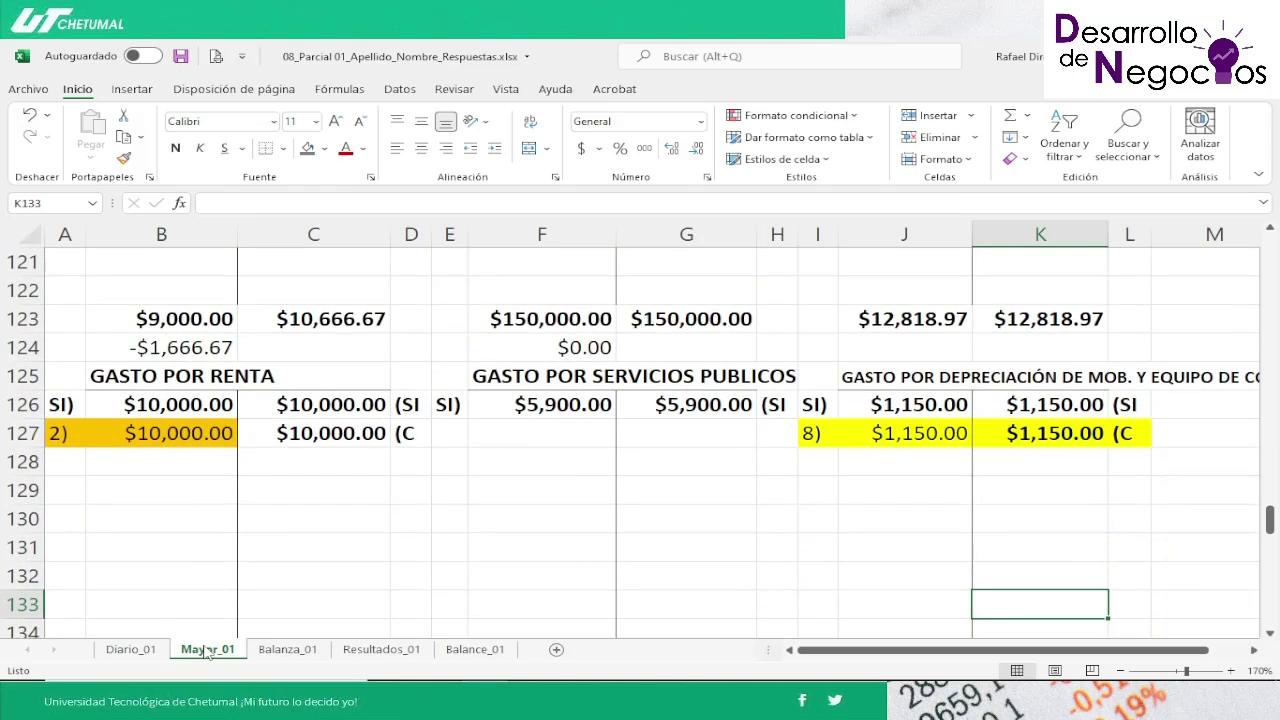
# Step: Look over the expense accounts down to ISR DEL PERIODO and return to the transport equipment depreciation account at row 113
pyautogui.press('Down')
pyautogui.press('Down')
pyautogui.press('Down')
pyautogui.press('Down')
pyautogui.press('Down')
pyautogui.press('Down')
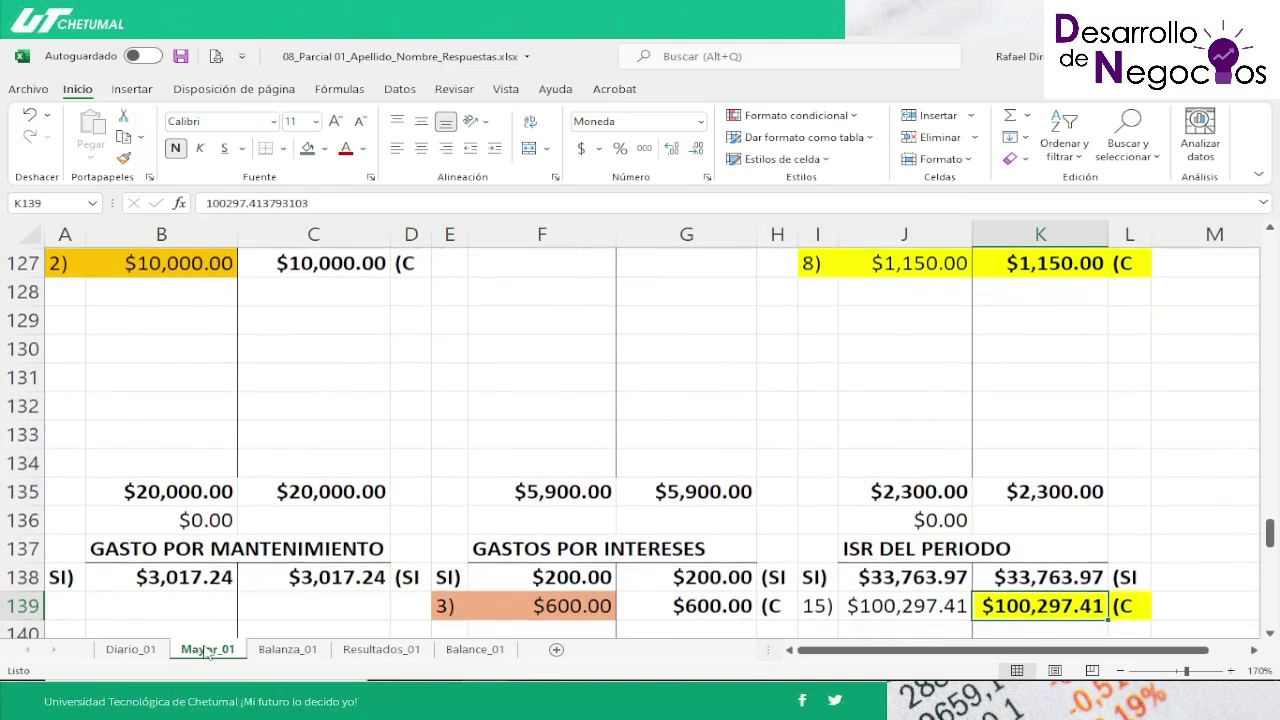
pyautogui.press('Up')
pyautogui.press('Up')
pyautogui.press('Up')
pyautogui.press('Up')
pyautogui.press('Up')
pyautogui.press('Up')
pyautogui.press('Up')
pyautogui.press('Up')
pyautogui.press('Up')
pyautogui.press('Up')
pyautogui.press('Up')
pyautogui.press('Up')
pyautogui.press('Up')
pyautogui.press('Up')
pyautogui.press('Up')
pyautogui.press('Up')
pyautogui.press('Up')
pyautogui.press('Up')
pyautogui.press('Up')
pyautogui.press('Up')
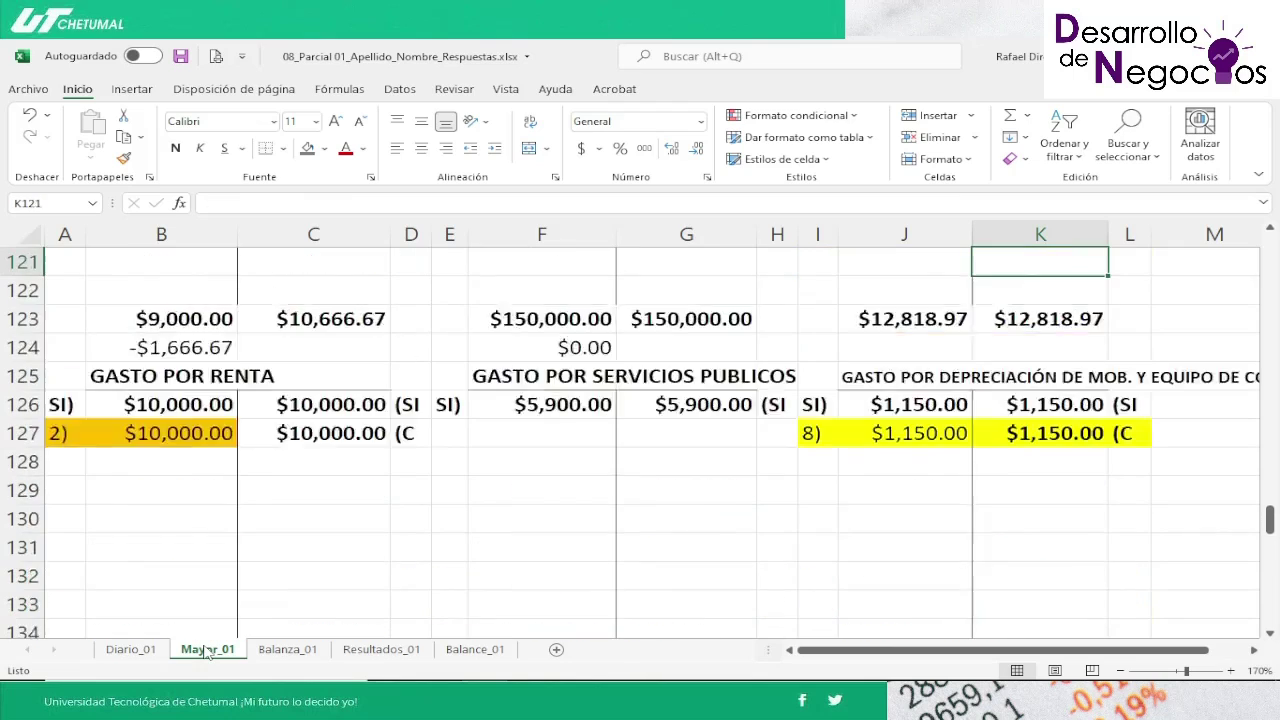
pyautogui.press('Up')
pyautogui.press('Up')
pyautogui.press('Up')
pyautogui.press('Up')
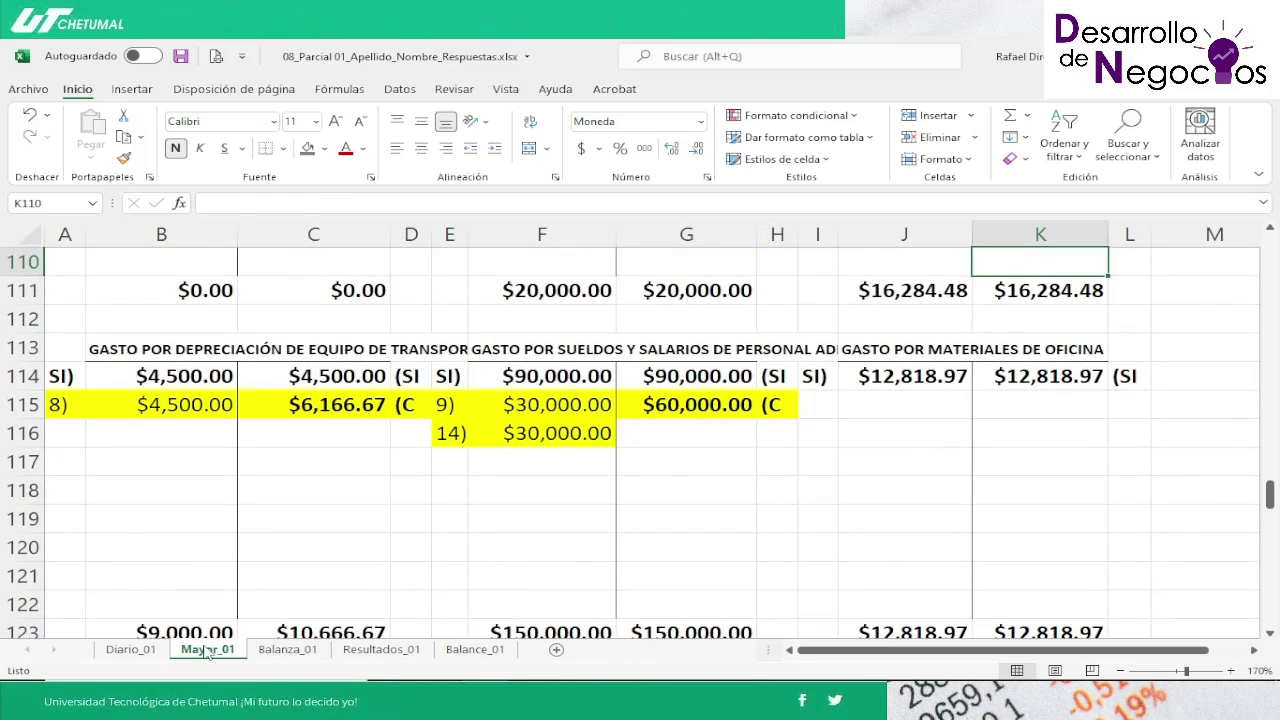
# Step: Set the closing credit in C115 of the transport equipment depreciation expense account to 4500
pyautogui.press('Left')
pyautogui.press('Left')
pyautogui.press('Left')
pyautogui.press('Left')
pyautogui.press('Left')
pyautogui.press('Left')
pyautogui.press('Left')
pyautogui.press('Left')
pyautogui.press('Left')
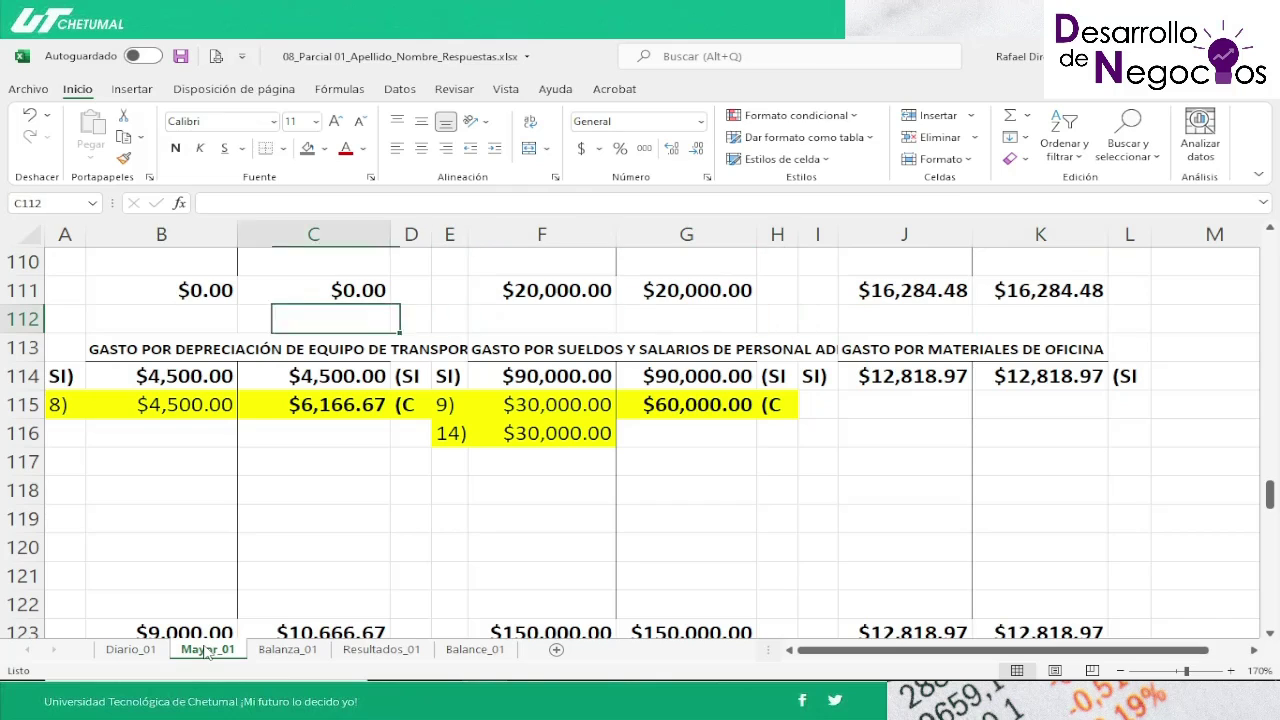
pyautogui.press('Down')
pyautogui.press('Down')
pyautogui.press('Down')
pyautogui.press('Right')
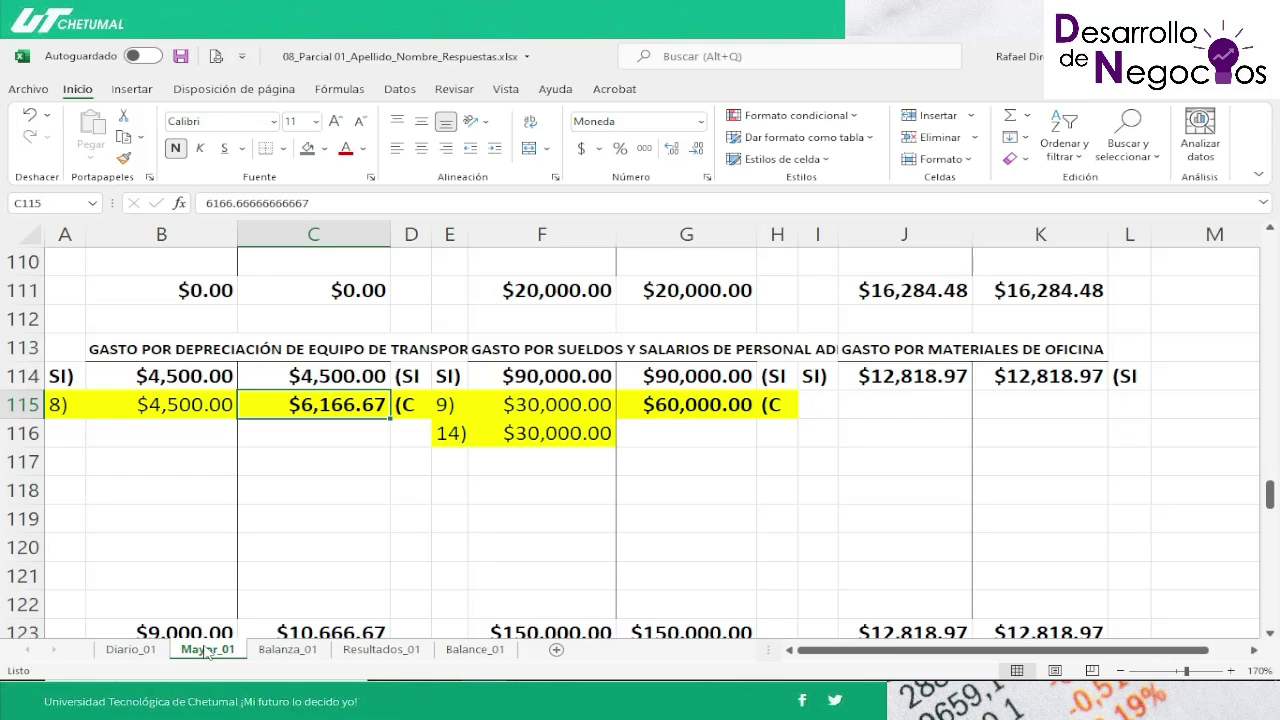
pyautogui.write('4500')
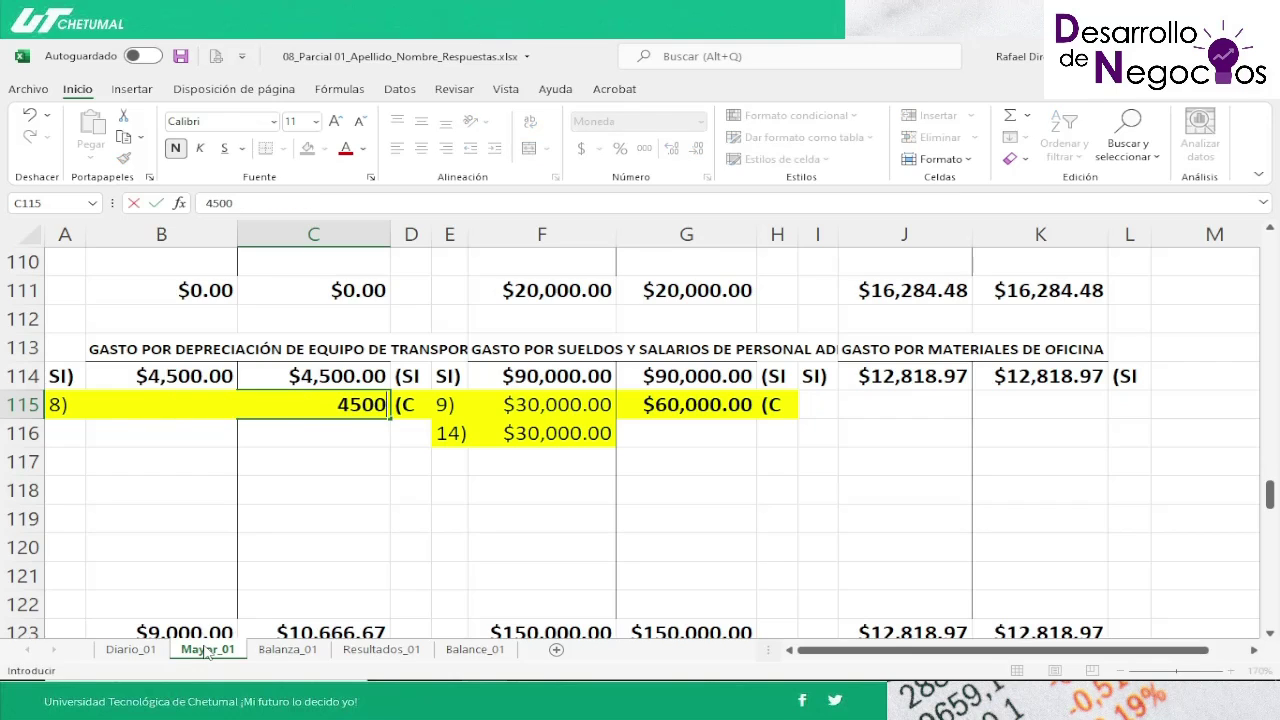
pyautogui.press('Return')
pyautogui.press('Up')
pyautogui.press('Left')
pyautogui.press('Left')
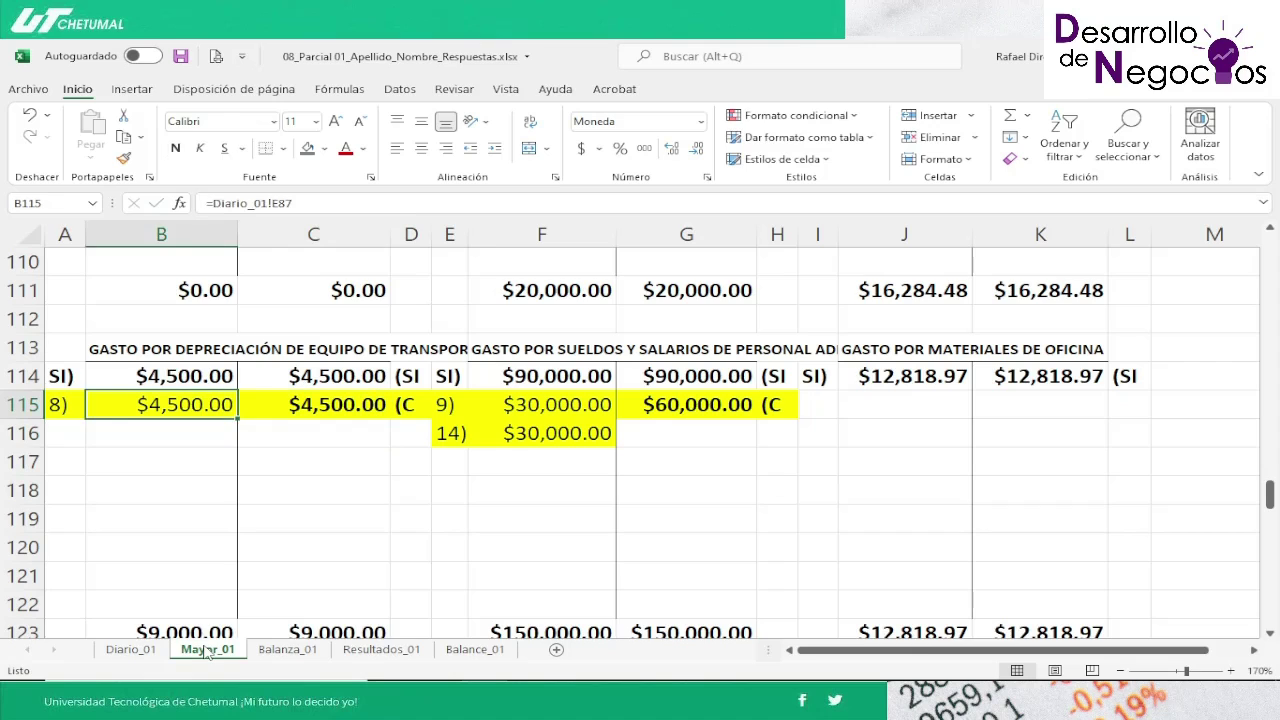
# Step: Inspect the journal reference formula behind movement 8's debit in B115
pyautogui.press('Right')
pyautogui.press('F2')
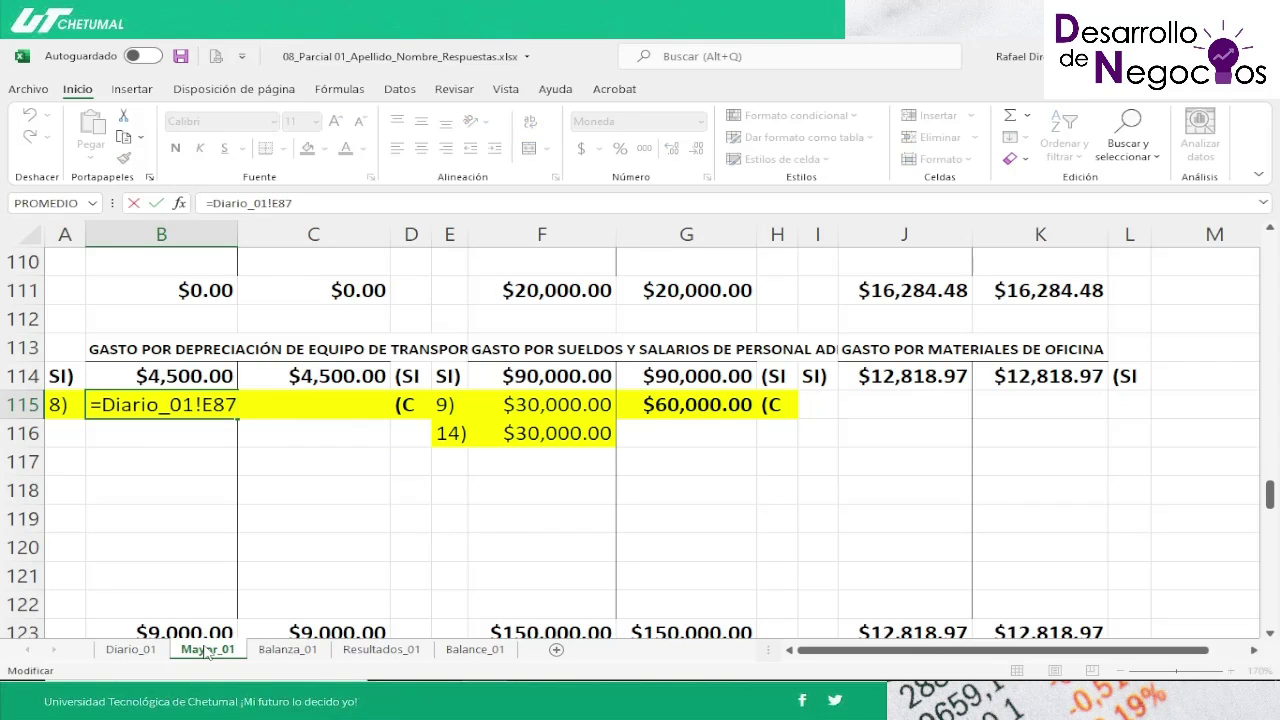
pyautogui.press('Return')
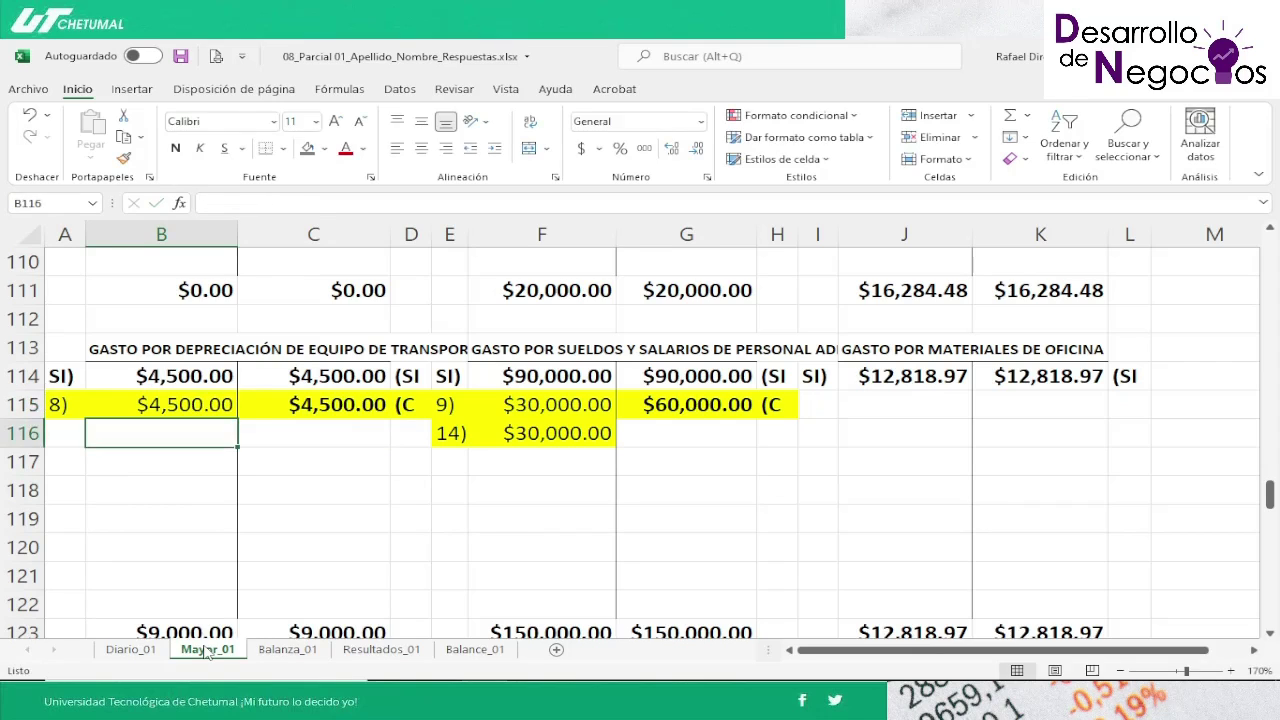
# Step: Remove the yellow fill from the closing credit and its label in C115:D115
pyautogui.press('Up')
pyautogui.press('Left')
pyautogui.press('Right')
pyautogui.press('Right')
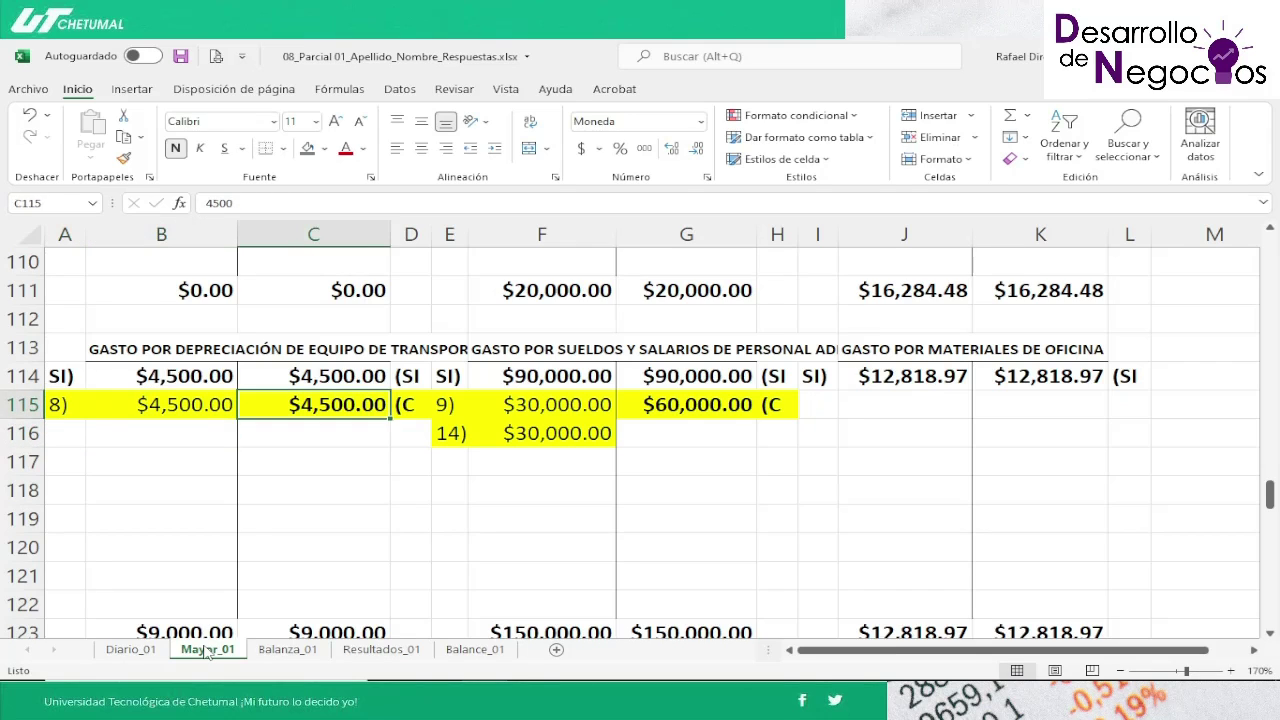
pyautogui.hotkey('shift', 'Right')
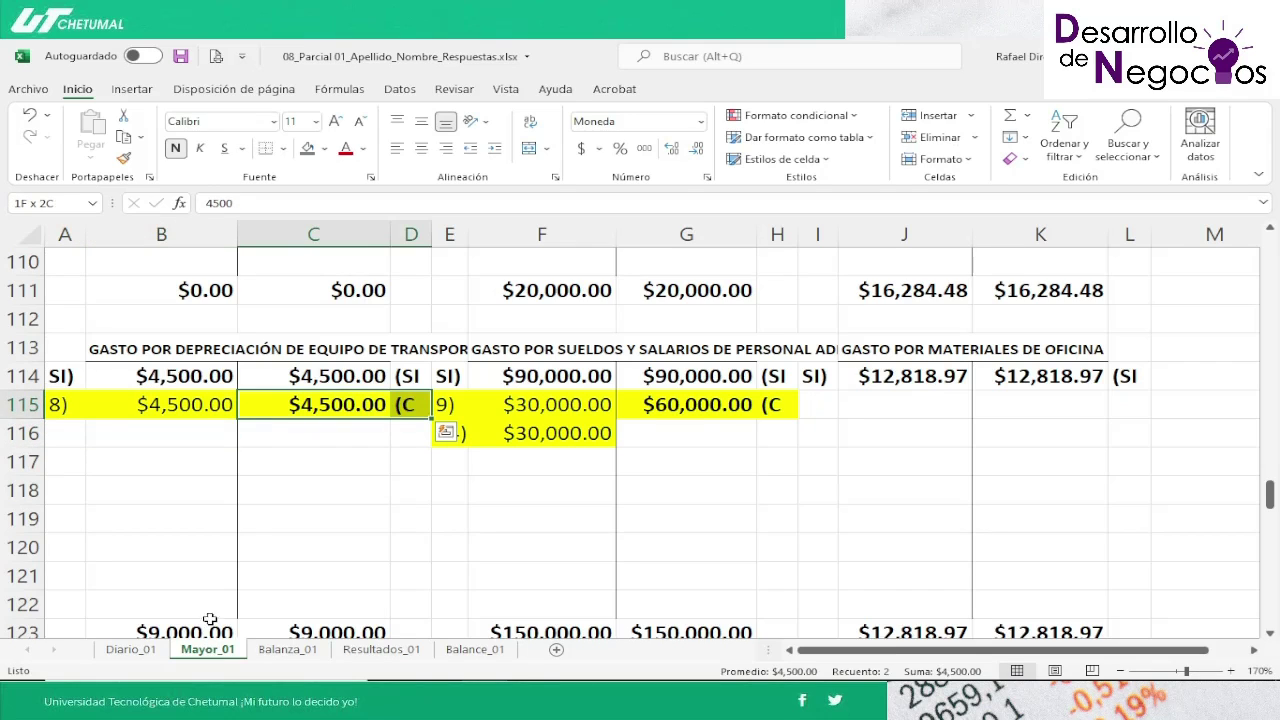
pyautogui.click(326, 150)
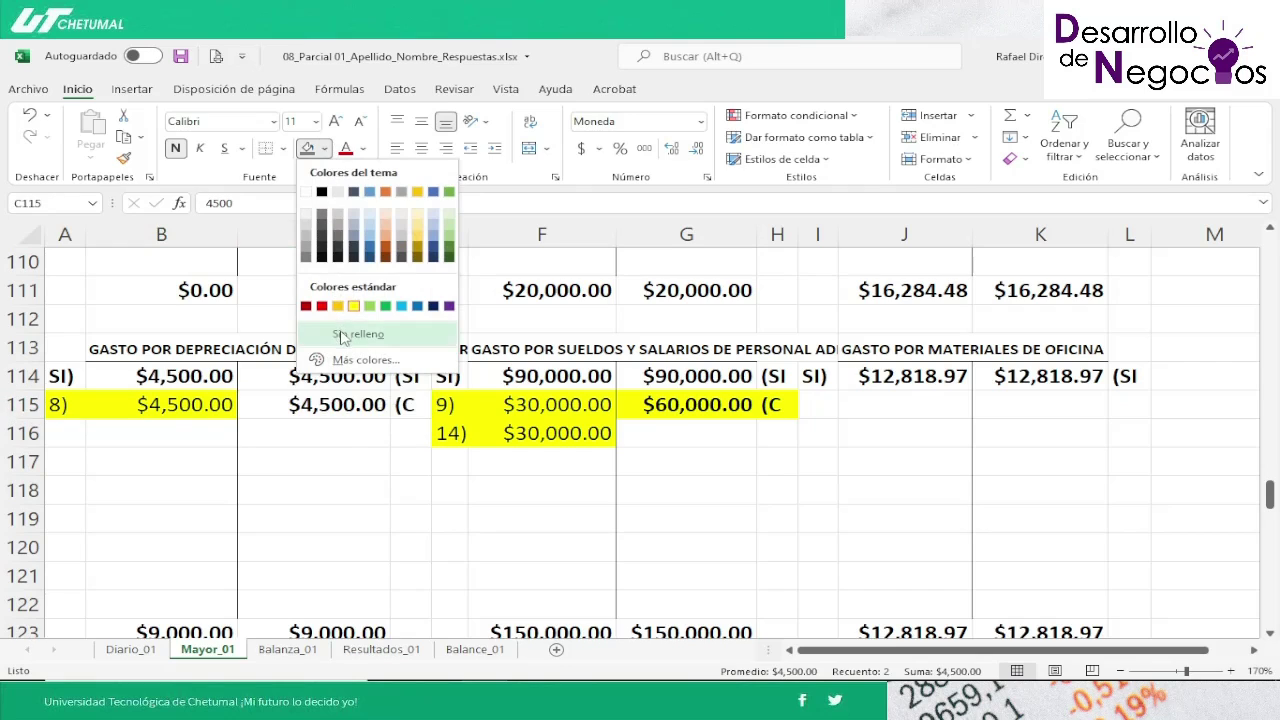
pyautogui.click(341, 333)
# Step: Fill movement 8's label and debit in A115:B115 with light gold
pyautogui.click(63, 404)
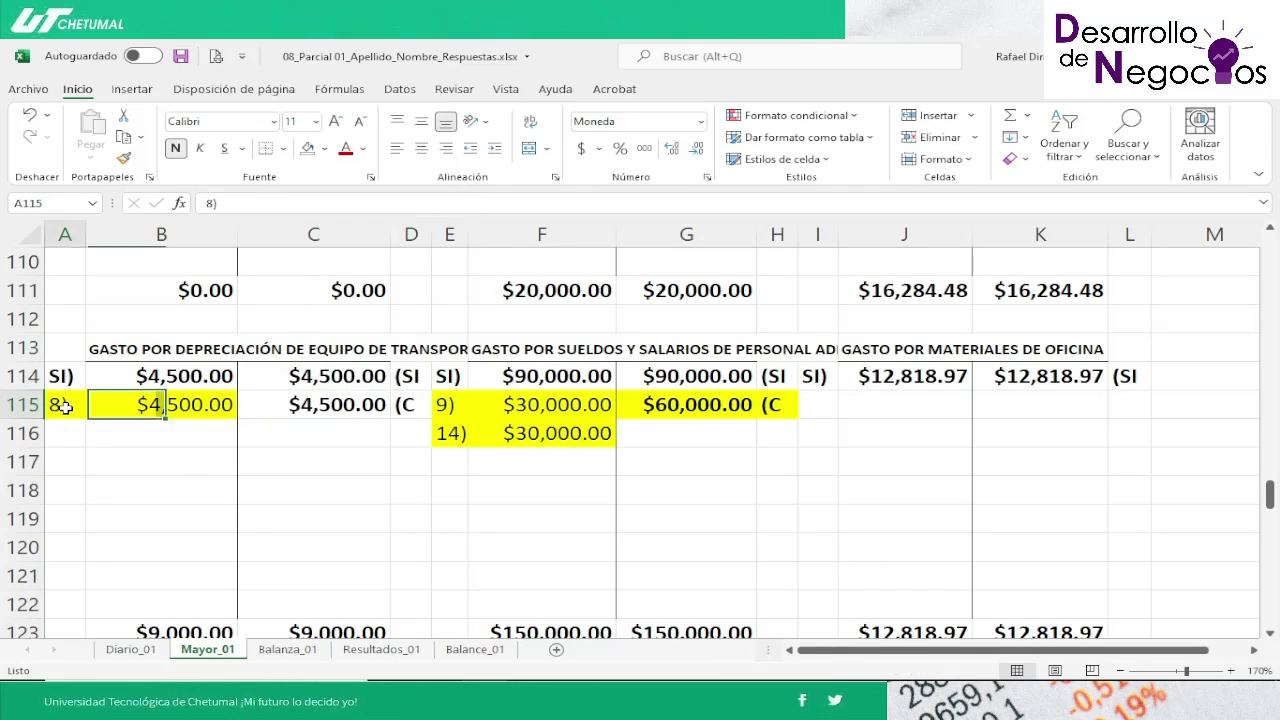
pyautogui.hotkey('shift', 'Right')
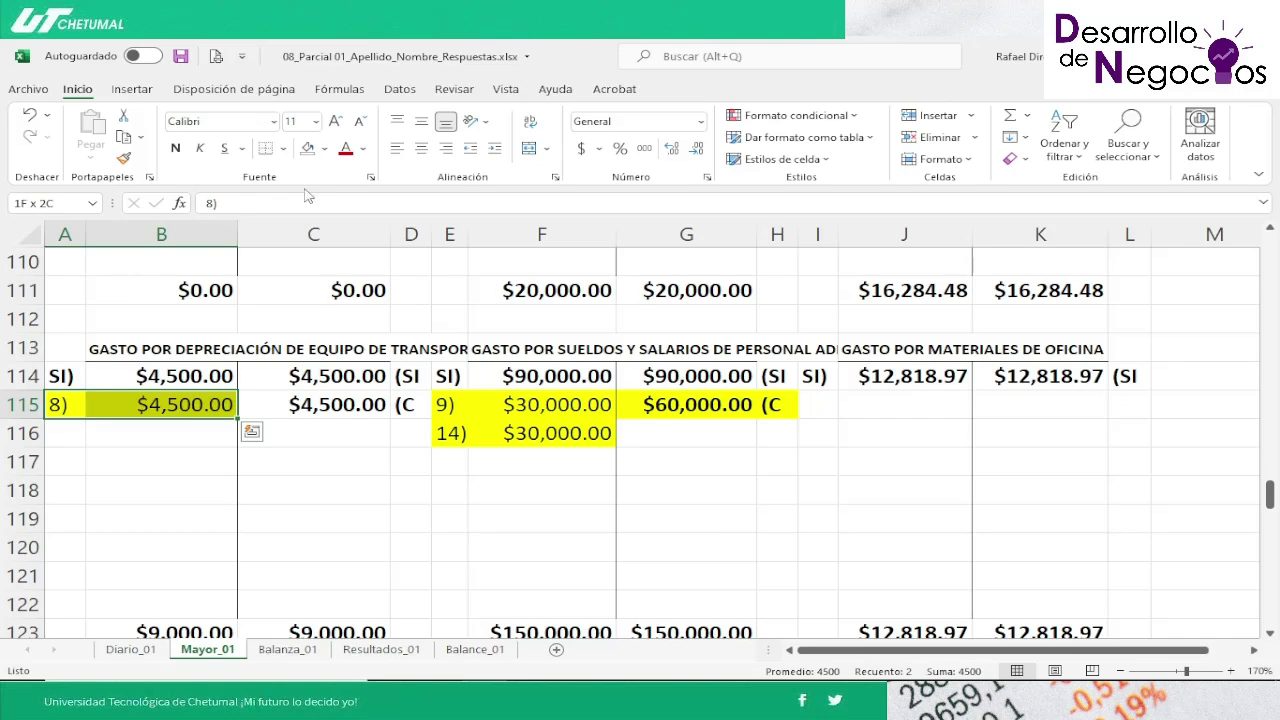
pyautogui.click(326, 150)
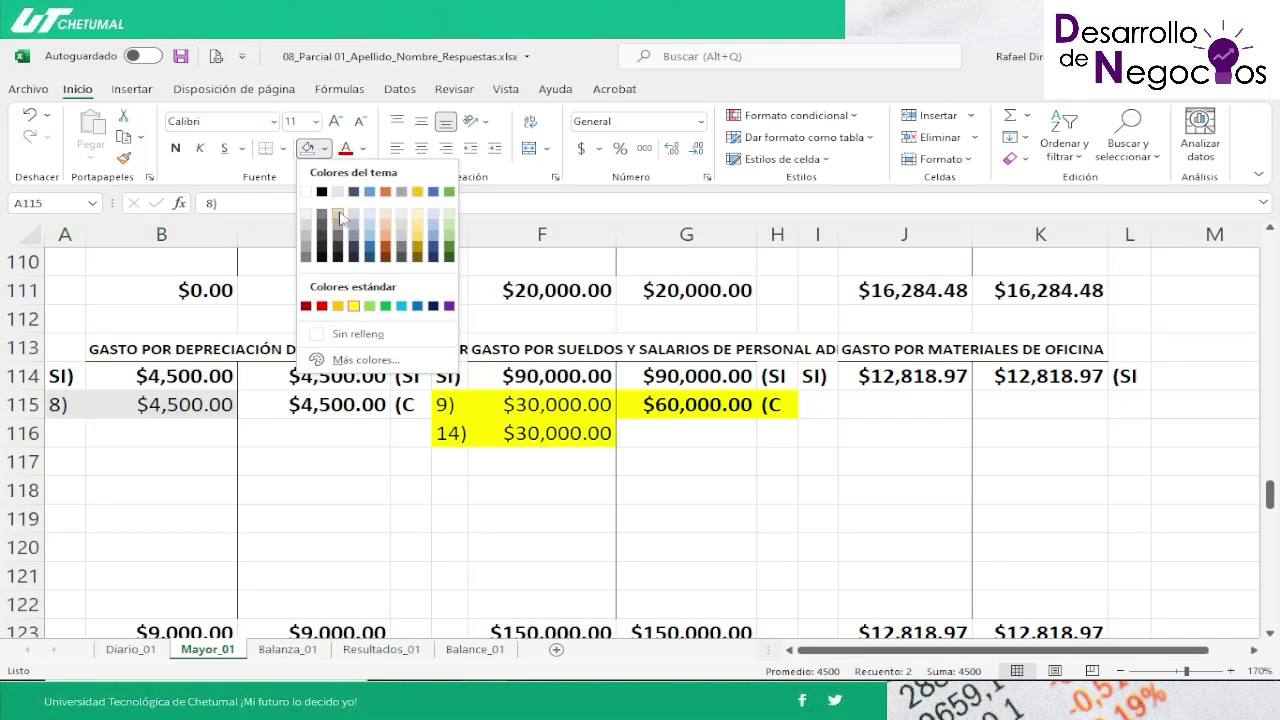
pyautogui.click(418, 230)
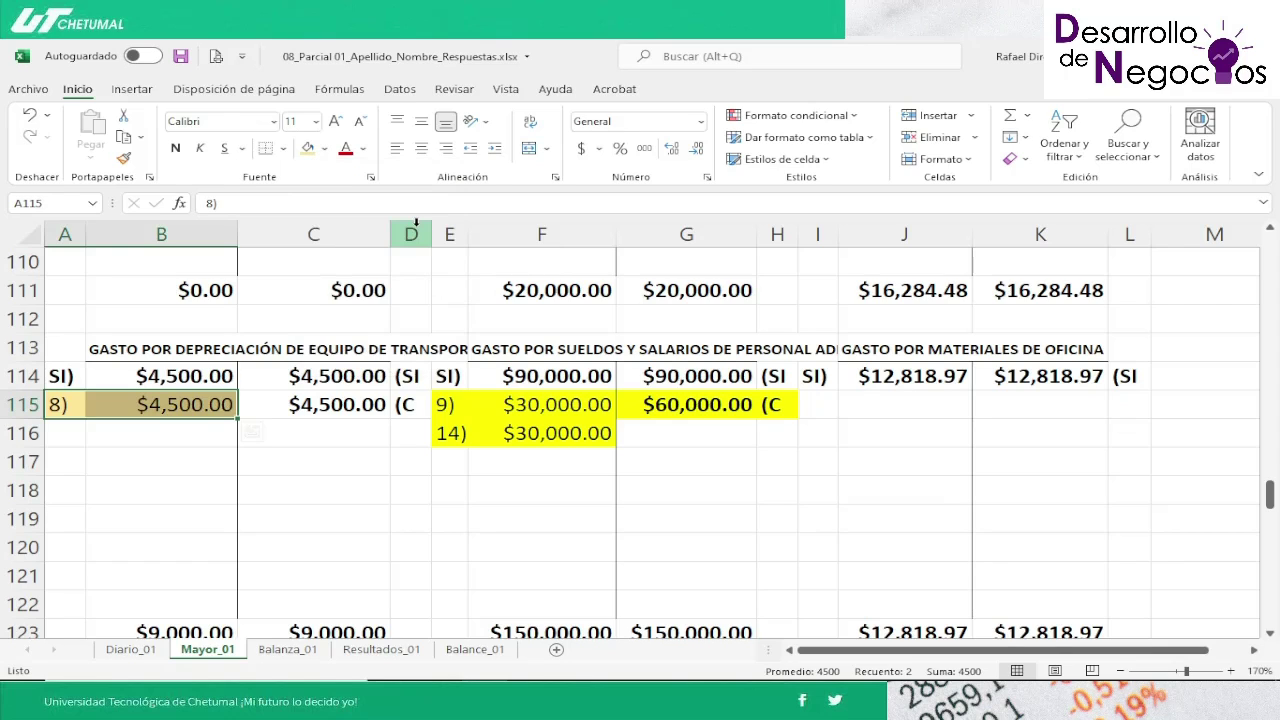
pyautogui.press('Right')
pyautogui.press('Right')
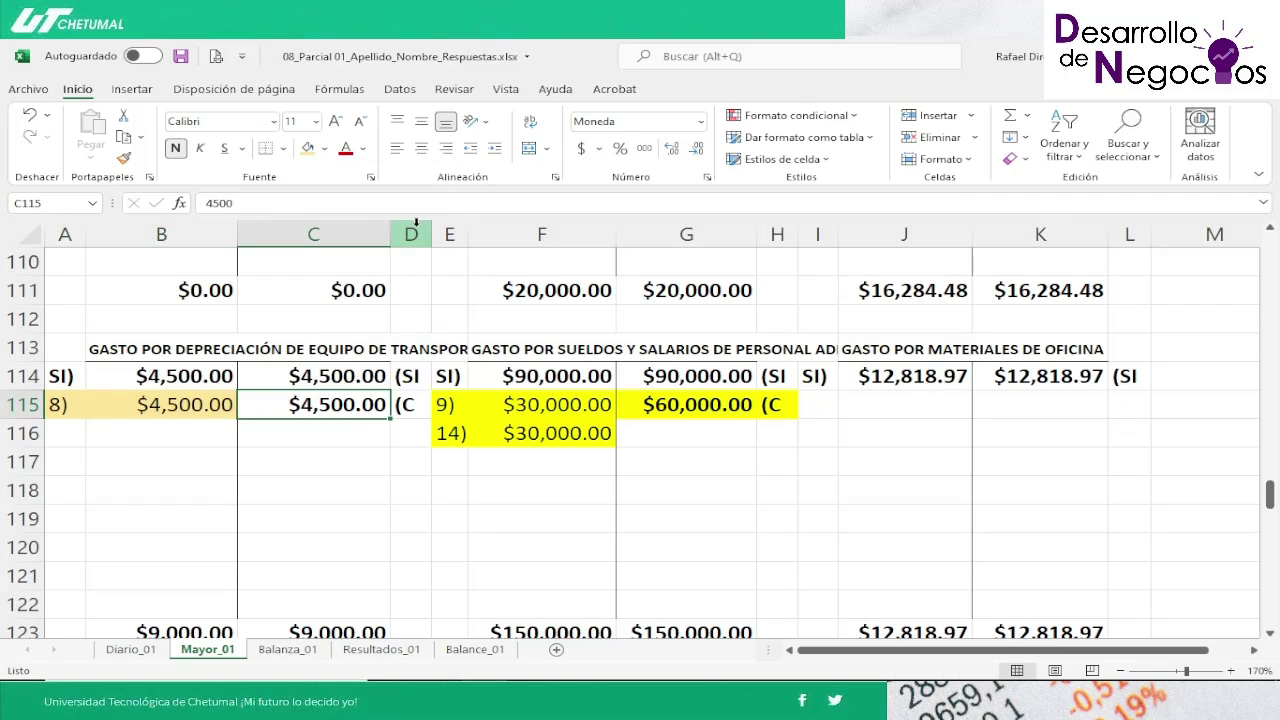
# Step: Remove the yellow fill from the salary expense account's postings in E115:H116
pyautogui.press('Down')
pyautogui.press('Down')
pyautogui.press('Right')
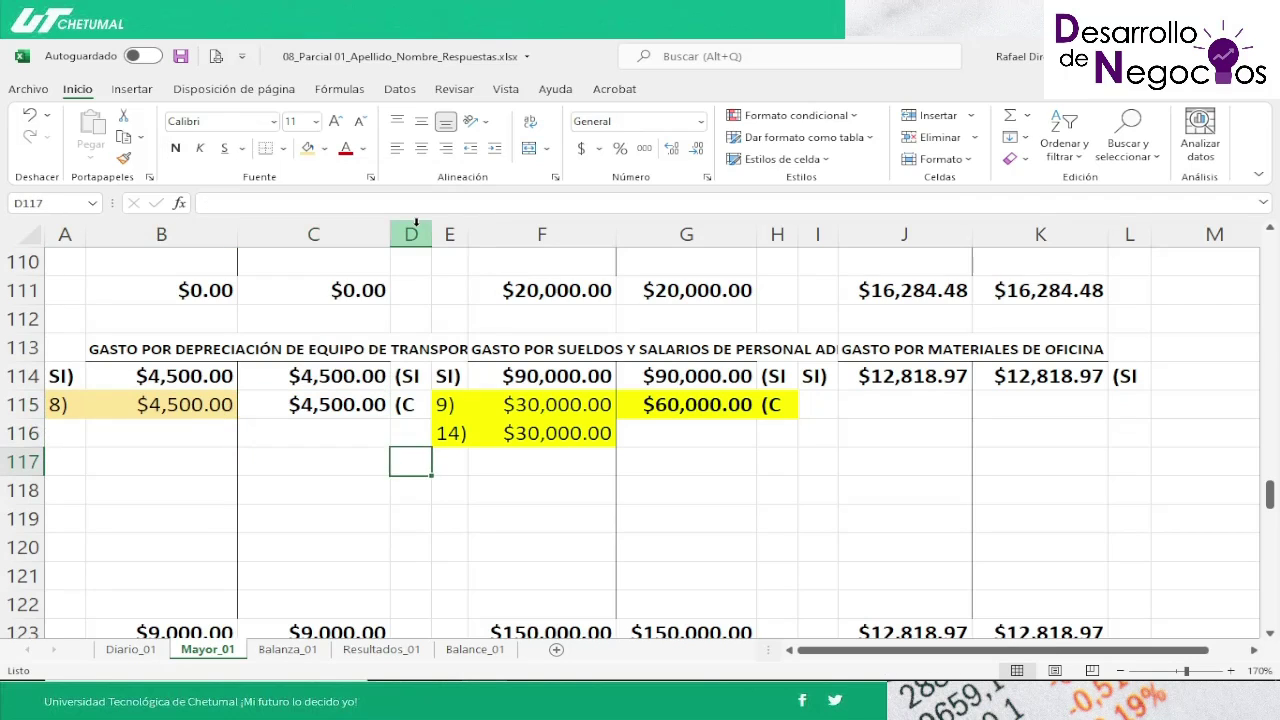
pyautogui.press('Up')
pyautogui.press('Up')
pyautogui.press('Right')
pyautogui.hotkey('shift', 'Right')
pyautogui.hotkey('shift', 'Right')
pyautogui.hotkey('shift', 'Right')
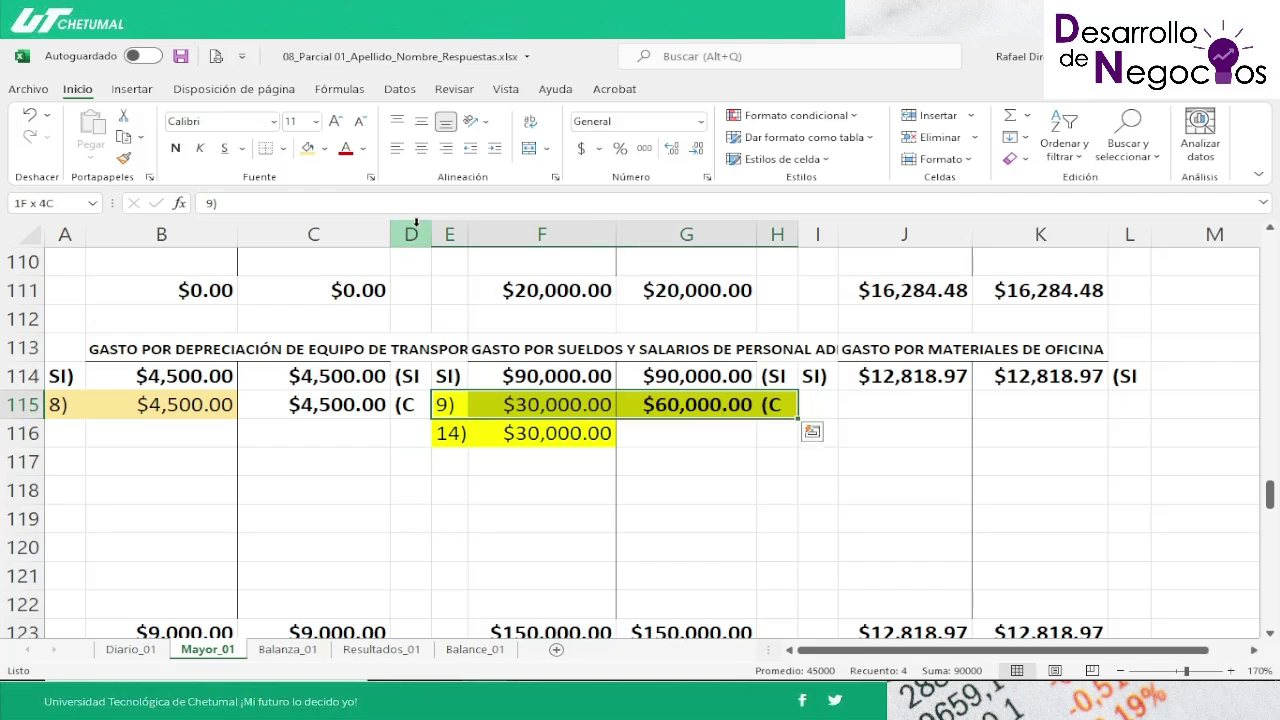
pyautogui.hotkey('shift', 'Down')
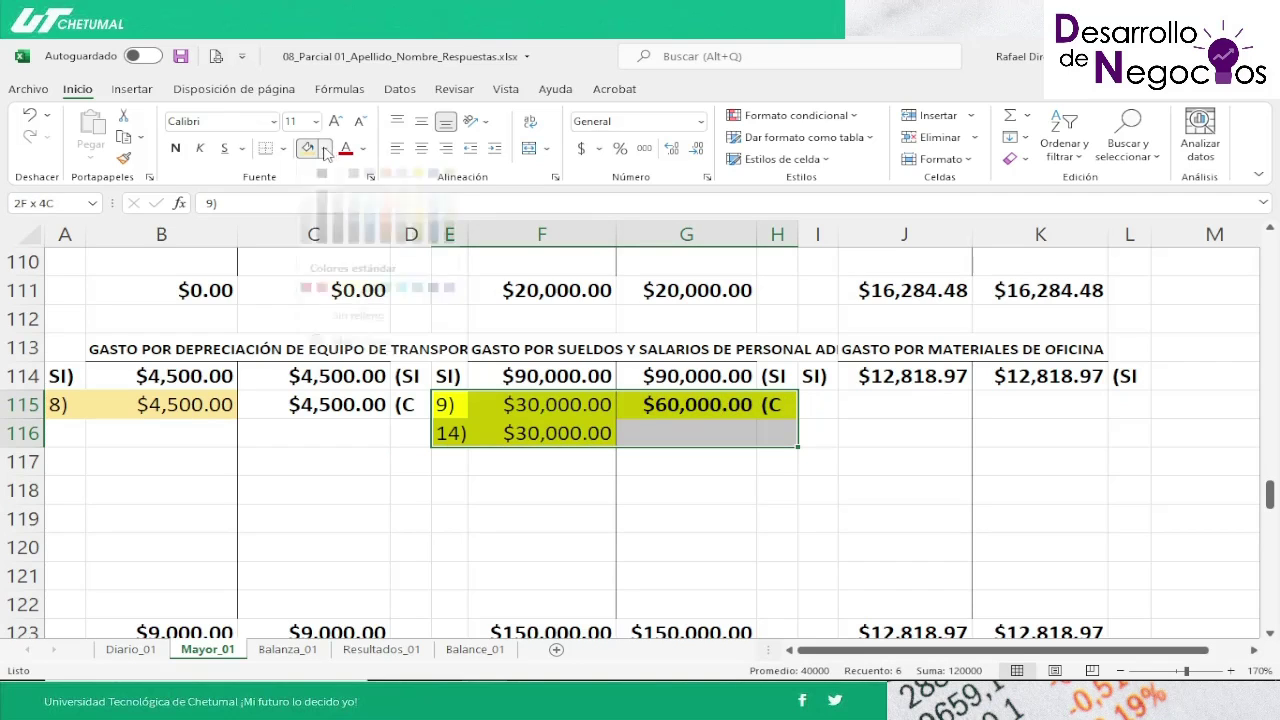
pyautogui.click(324, 148)
pyautogui.click(338, 334)
# Step: Remove the yellow fill from I127:L127 in the furniture and equipment depreciation expense account
pyautogui.press('Down')
pyautogui.press('Down')
pyautogui.press('Down')
pyautogui.press('Down')
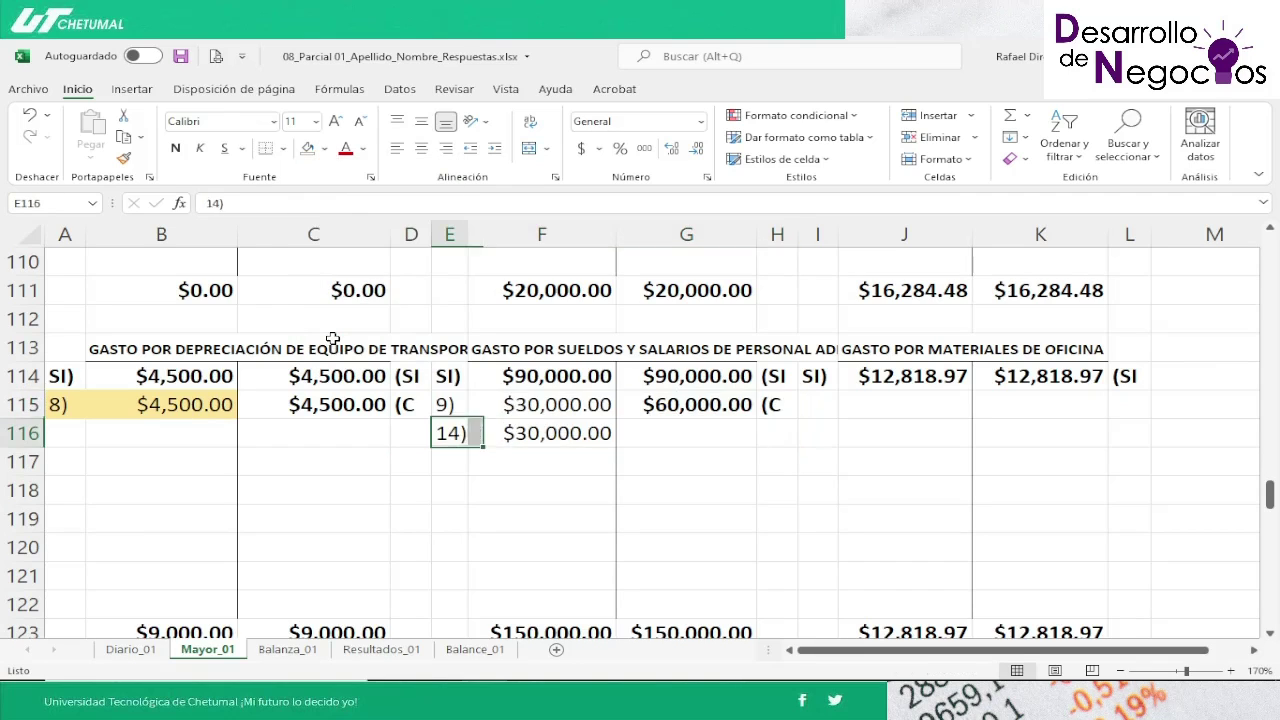
pyautogui.press('Down')
pyautogui.press('Down')
pyautogui.press('Down')
pyautogui.press('Down')
pyautogui.press('Down')
pyautogui.press('Down')
pyautogui.press('Down')
pyautogui.press('Down')
pyautogui.press('Down')
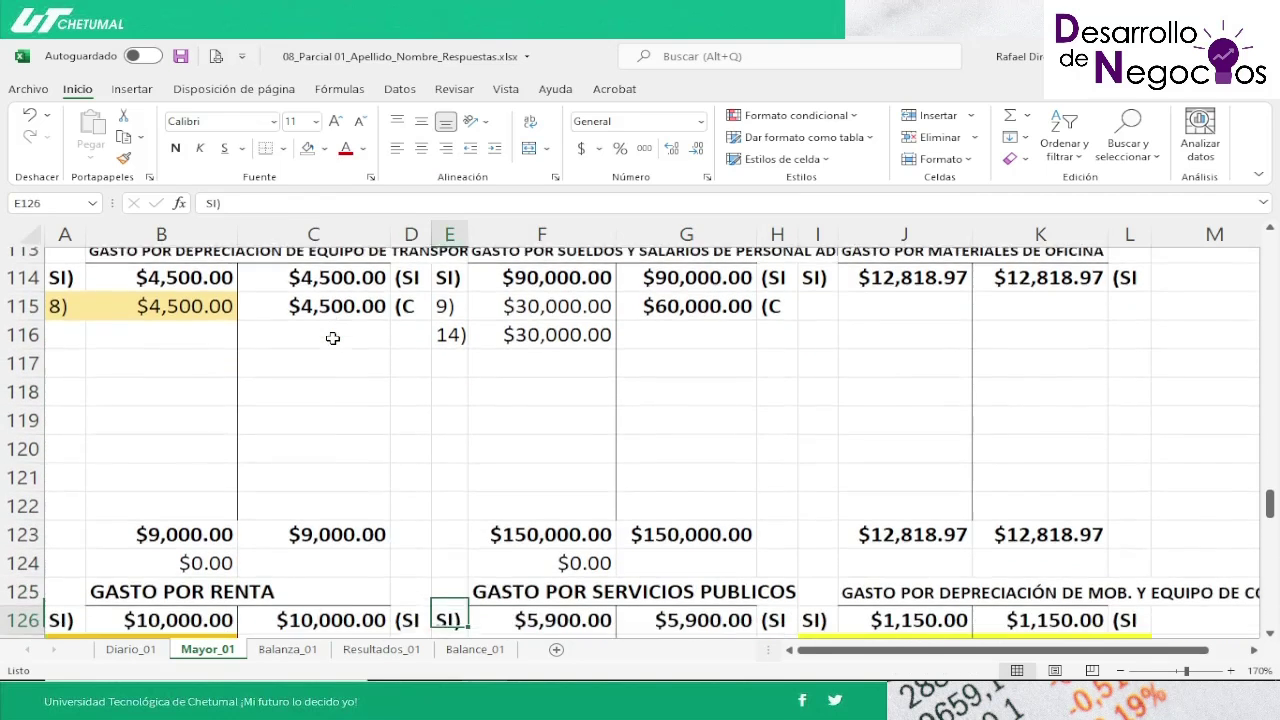
pyautogui.press('Right')
pyautogui.press('Right')
pyautogui.press('Right')
pyautogui.press('Right')
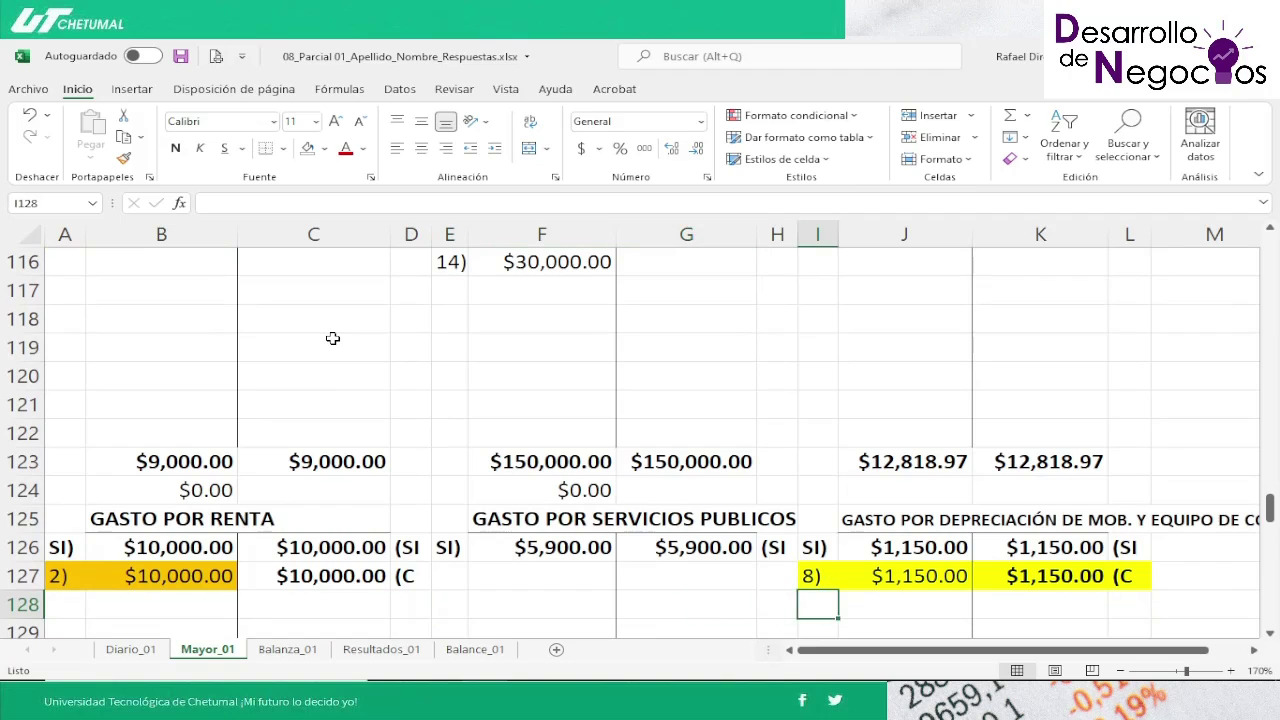
pyautogui.press('Up')
pyautogui.hotkey('shift', 'Right')
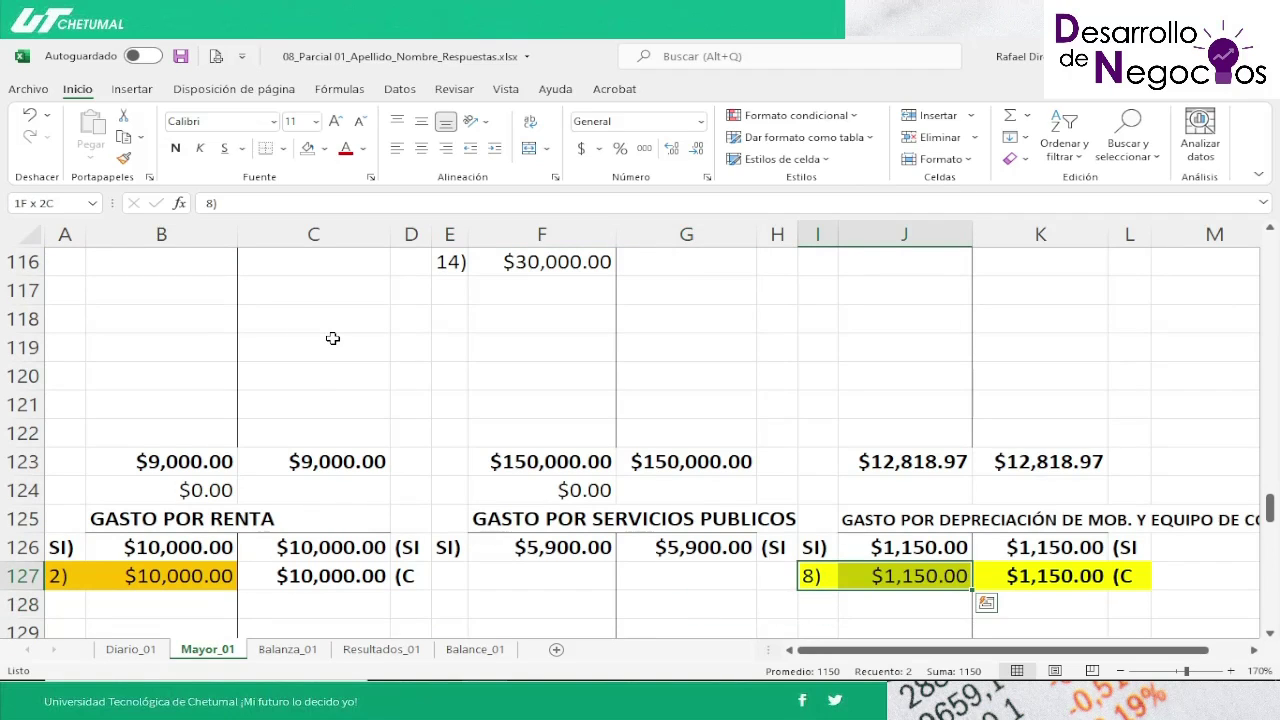
pyautogui.hotkey('shift', 'Right')
pyautogui.hotkey('shift', 'Right')
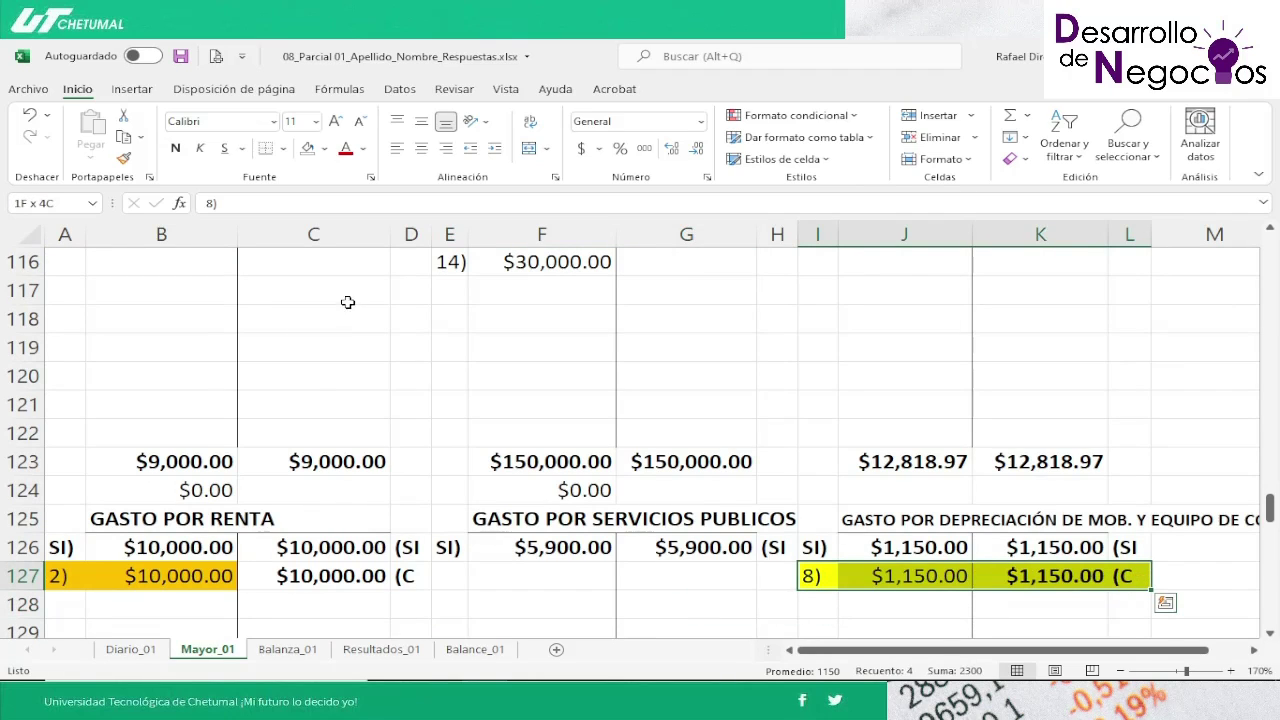
pyautogui.click(308, 148)
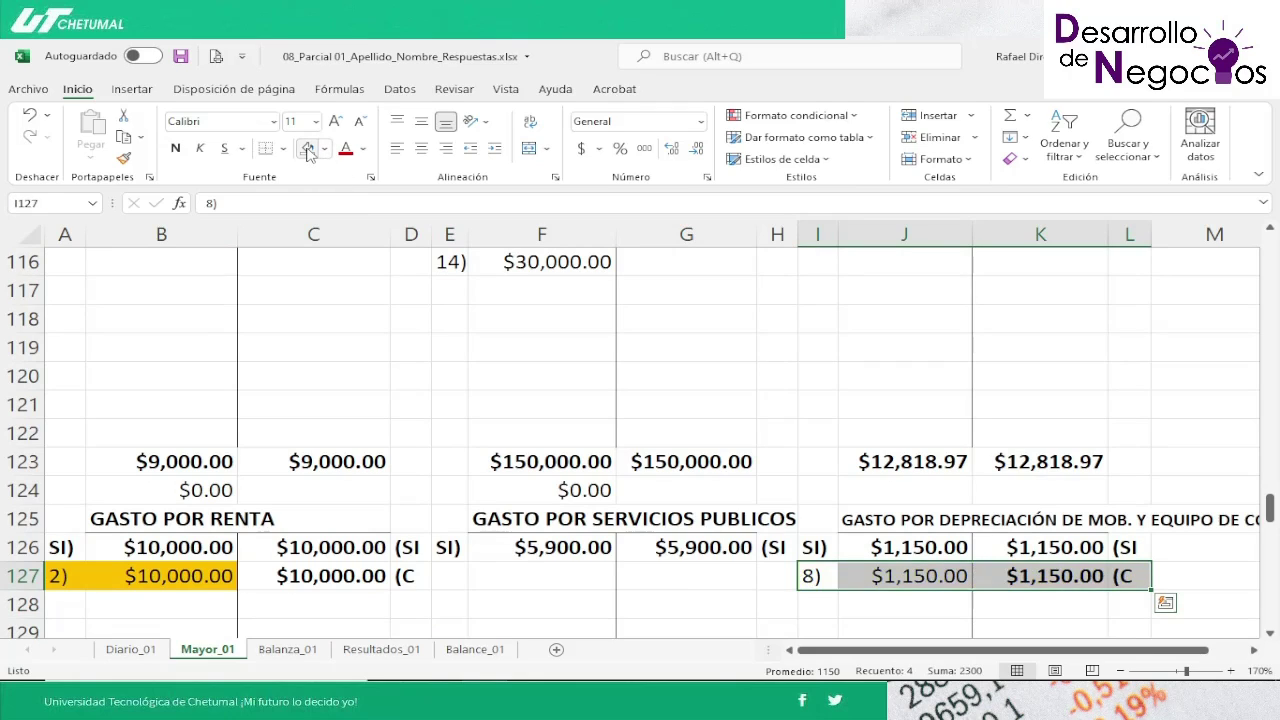
# Step: Fill movement 8's label and debit in I127:J127 with the same light gold
pyautogui.press('Left')
pyautogui.press('Right')
pyautogui.hotkey('shift', 'Right')
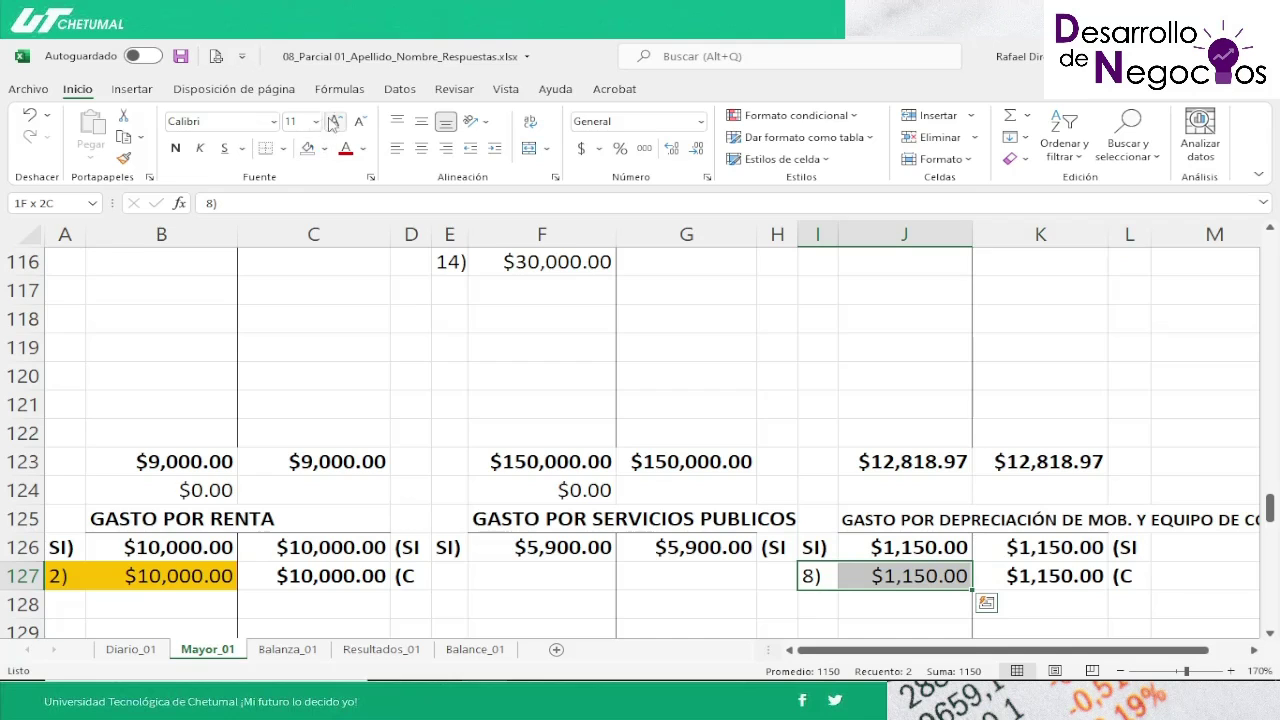
pyautogui.click(325, 149)
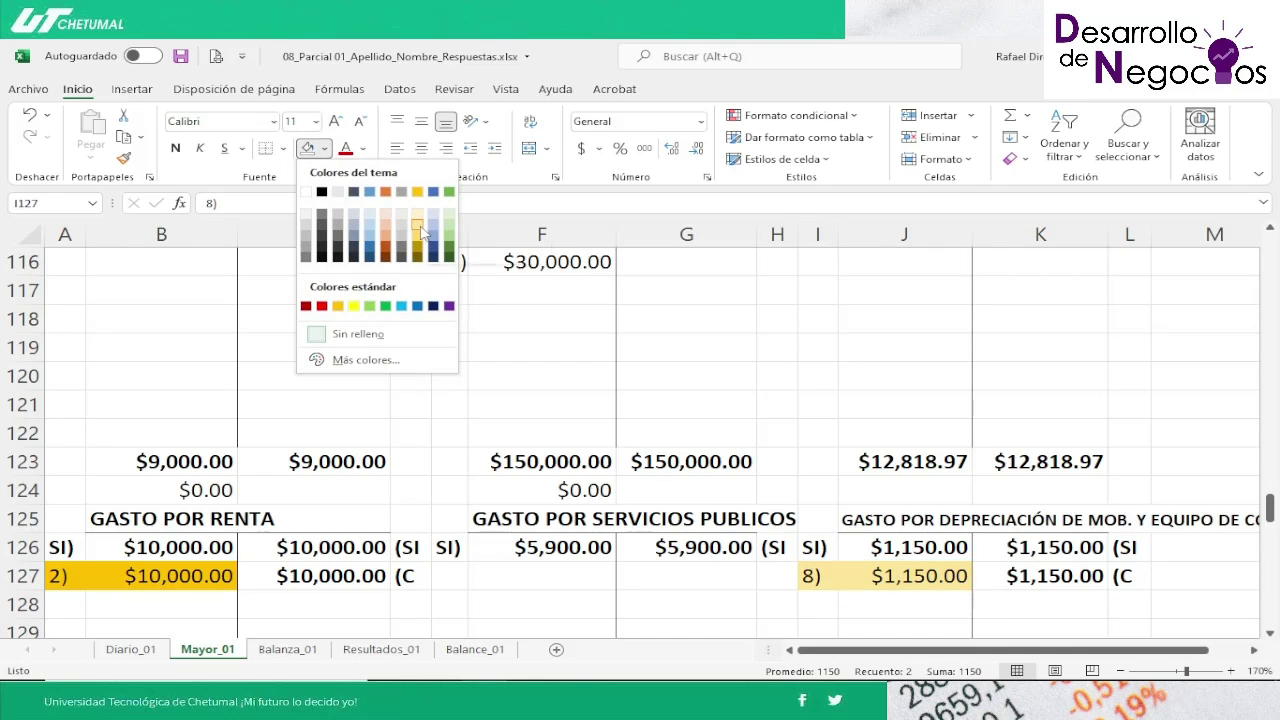
pyautogui.click(419, 231)
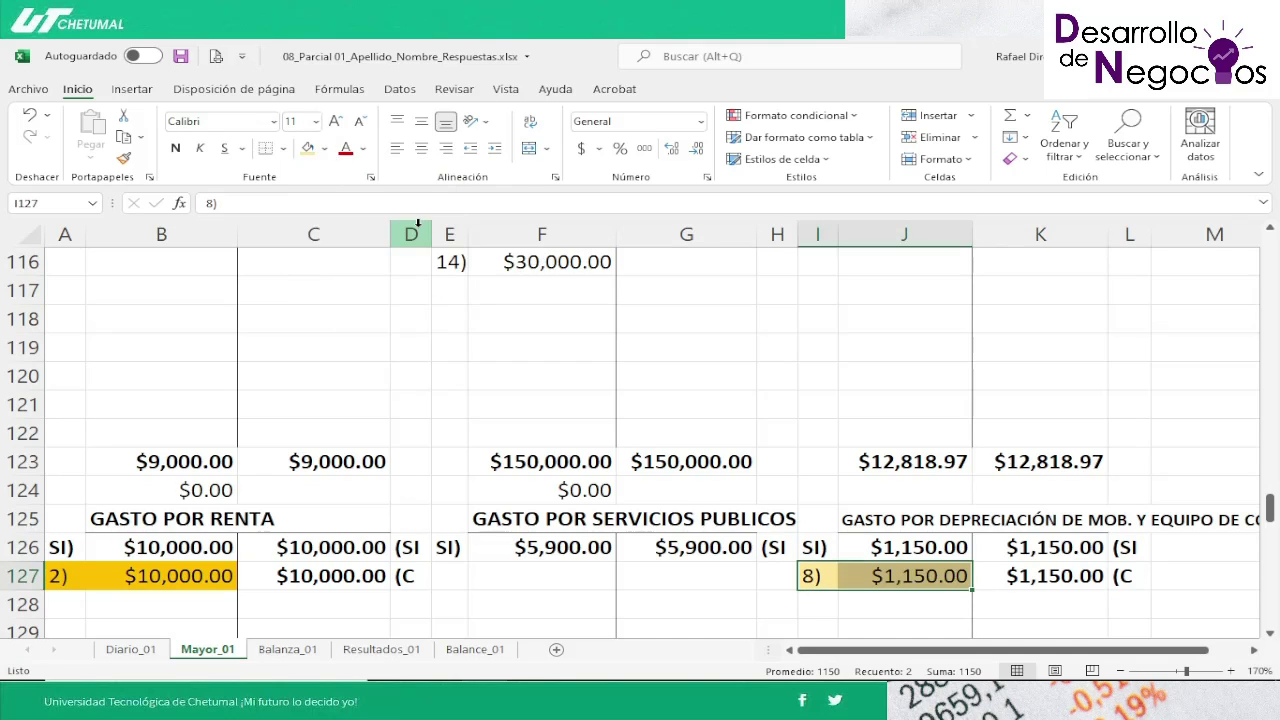
# Step: Check the journal reference of movement 8's debit in J127
pyautogui.press('Down')
pyautogui.scroll(-2, 419, 225)
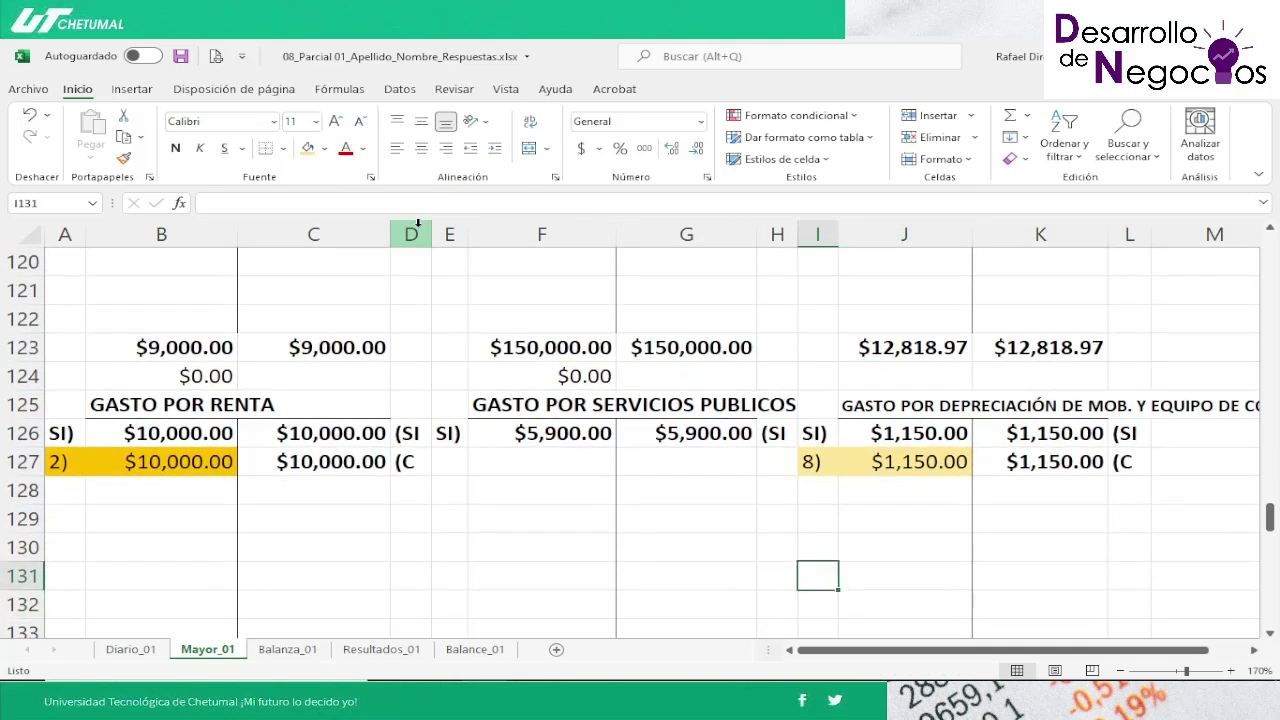
pyautogui.press('Up')
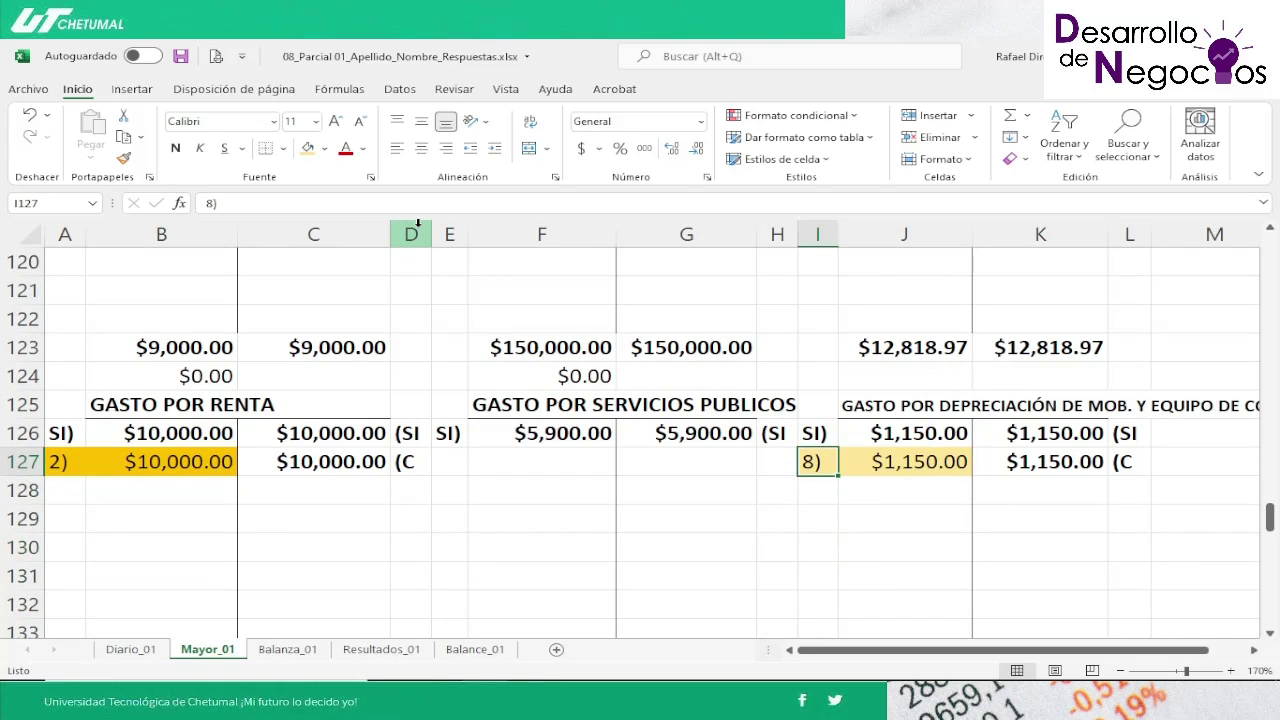
pyautogui.press('Right')
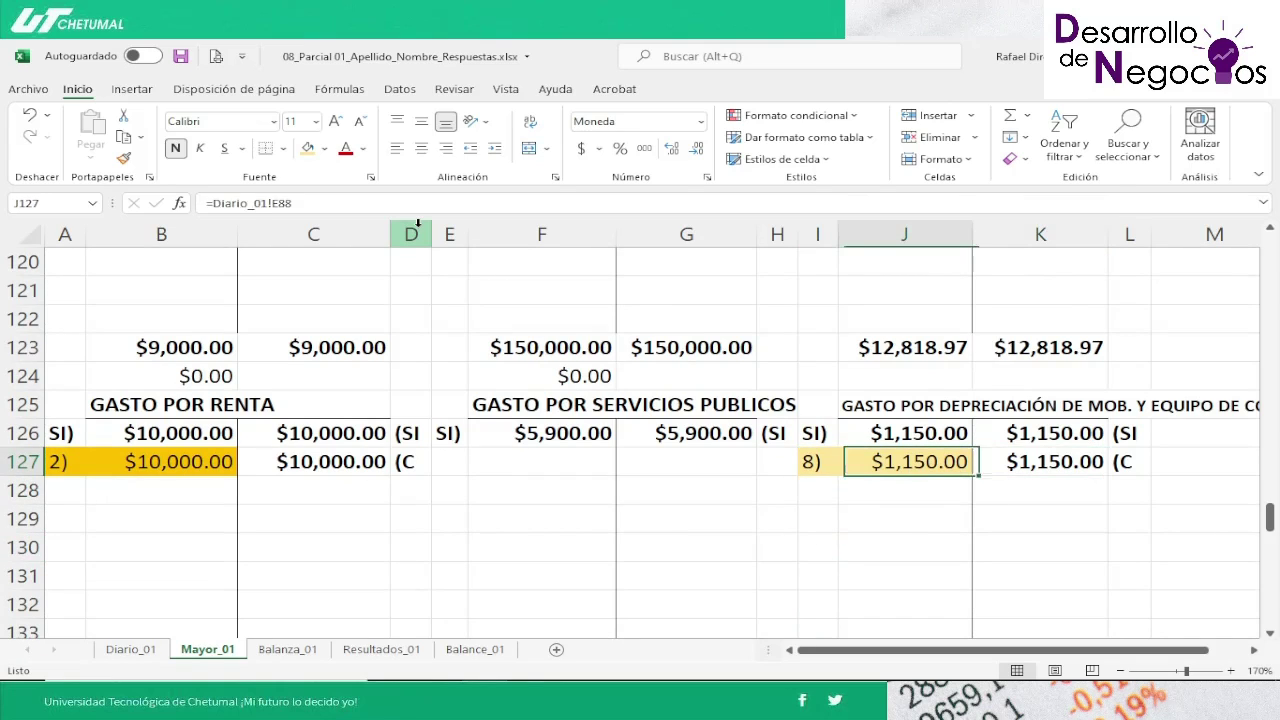
pyautogui.press('Left')
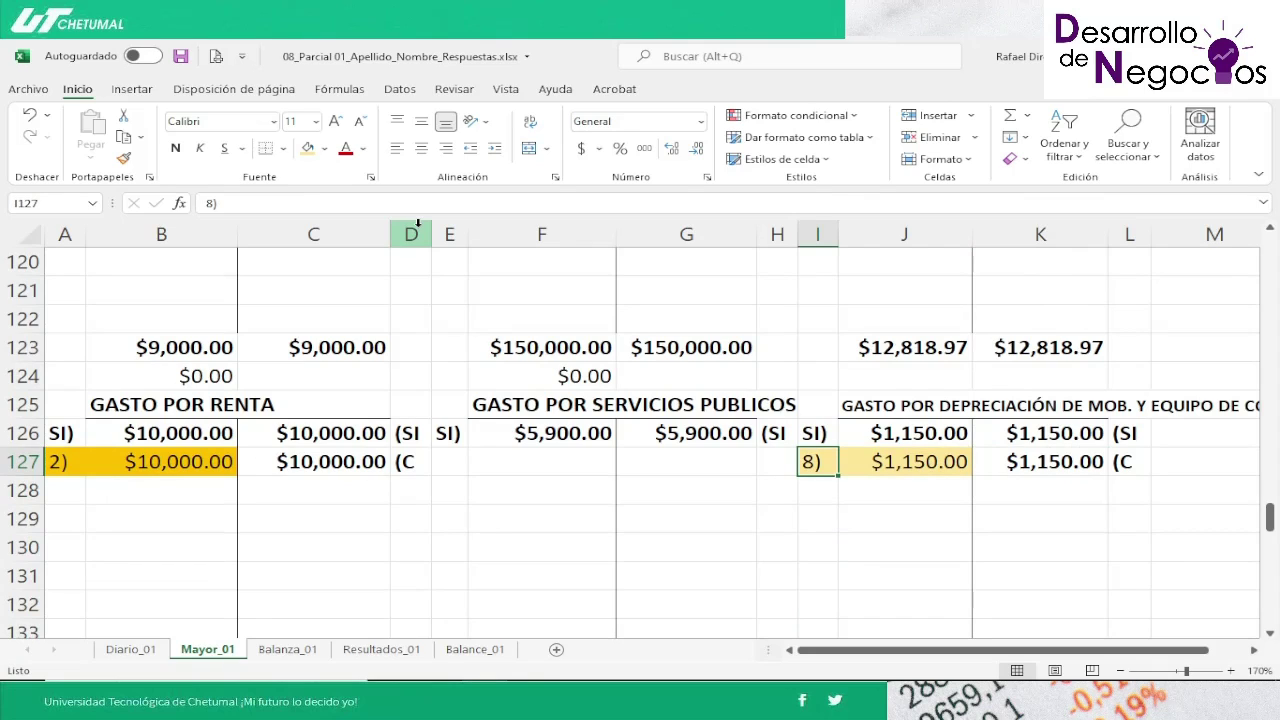
# Step: Fill movement 8's credit and label in K31:L31 of the transport equipment accumulated depreciation account with light gold
pyautogui.press('Up')
pyautogui.press('Up')
pyautogui.press('Up')
pyautogui.press('Up')
pyautogui.press('Up')
pyautogui.press('Up')
pyautogui.press('Up')
pyautogui.press('Up')
pyautogui.press('Up')
pyautogui.press('Up')
pyautogui.press('Up')
pyautogui.press('Up')
pyautogui.press('Up')
pyautogui.press('Up')
pyautogui.press('Up')
pyautogui.press('Up')
pyautogui.press('Up')
pyautogui.press('Up')
pyautogui.press('Up')
pyautogui.press('Up')
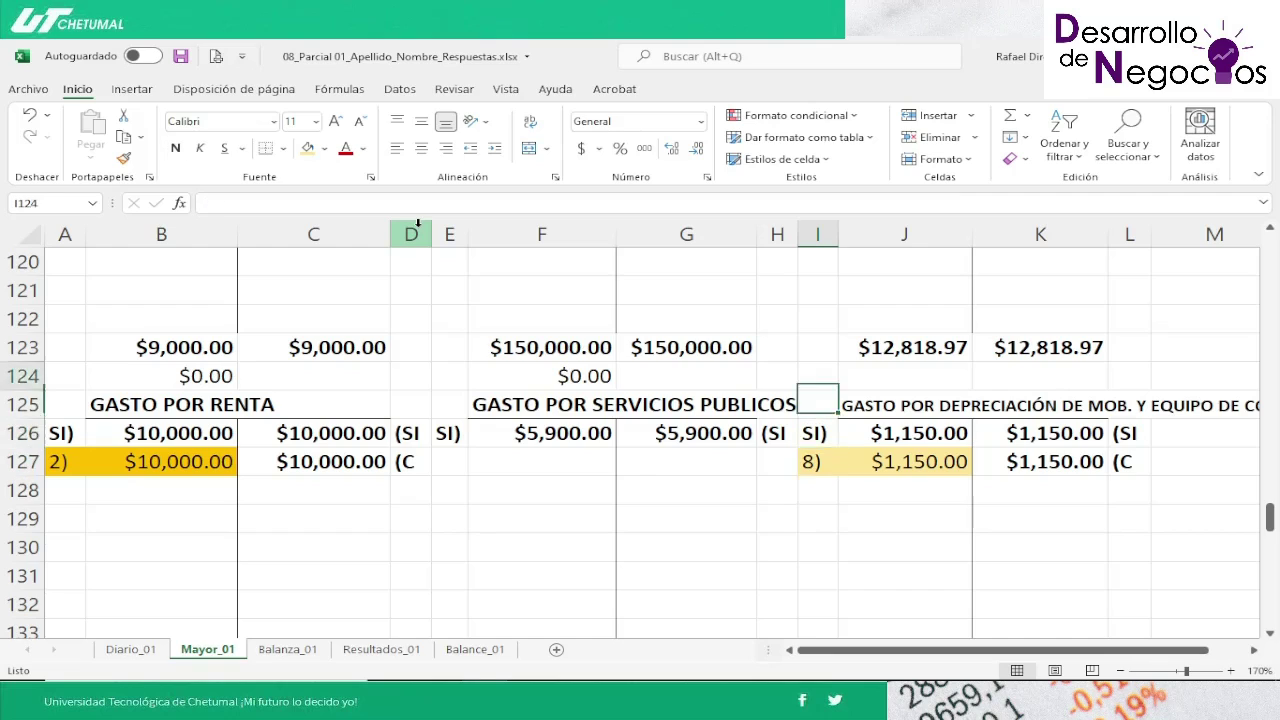
pyautogui.press('Up')
pyautogui.press('Up')
pyautogui.press('Up')
pyautogui.press('Up')
pyautogui.press('Up')
pyautogui.press('Up')
pyautogui.press('Up')
pyautogui.press('Up')
pyautogui.press('Up')
pyautogui.press('Up')
pyautogui.press('Up')
pyautogui.press('Up')
pyautogui.press('Up')
pyautogui.press('Up')
pyautogui.press('Up')
pyautogui.press('Up')
pyautogui.press('Up')
pyautogui.press('Up')
pyautogui.press('Up')
pyautogui.press('Up')
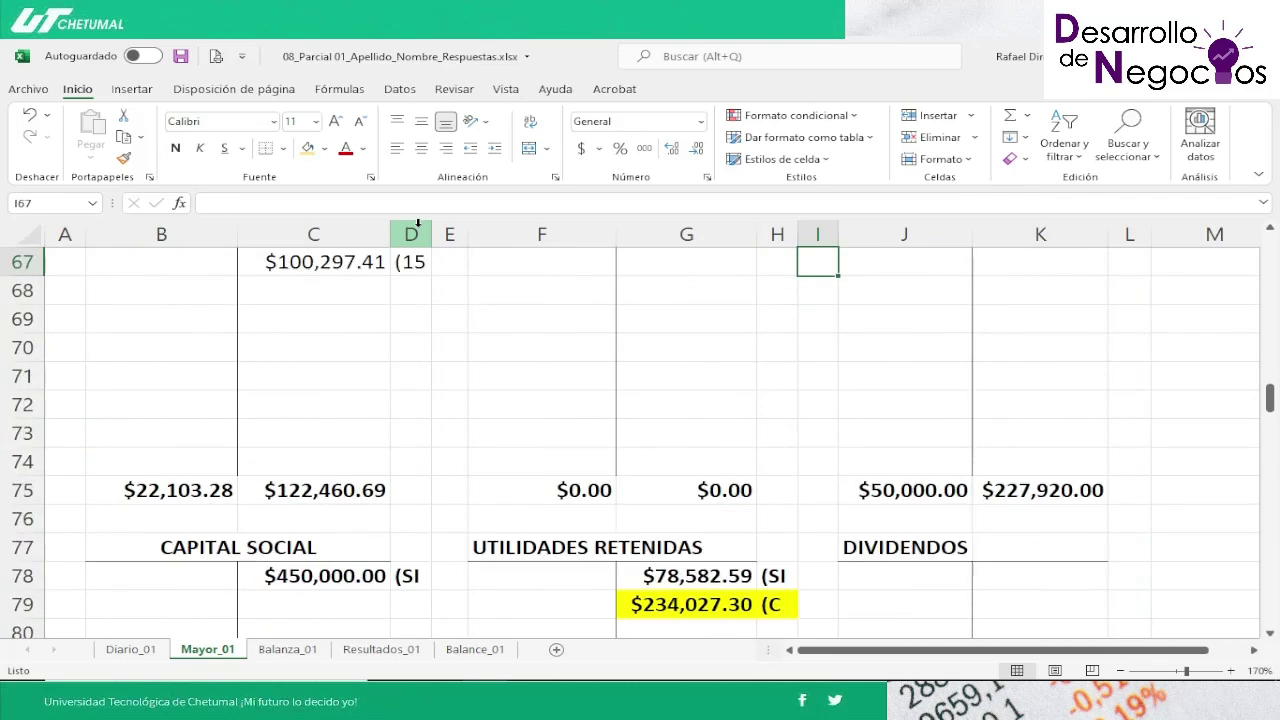
pyautogui.press('Up')
pyautogui.press('Up')
pyautogui.press('Up')
pyautogui.press('Up')
pyautogui.press('Up')
pyautogui.press('Up')
pyautogui.press('Up')
pyautogui.press('Up')
pyautogui.press('Up')
pyautogui.press('Up')
pyautogui.press('Up')
pyautogui.press('Up')
pyautogui.press('Up')
pyautogui.press('Up')
pyautogui.press('Up')
pyautogui.press('Up')
pyautogui.press('Up')
pyautogui.press('Up')
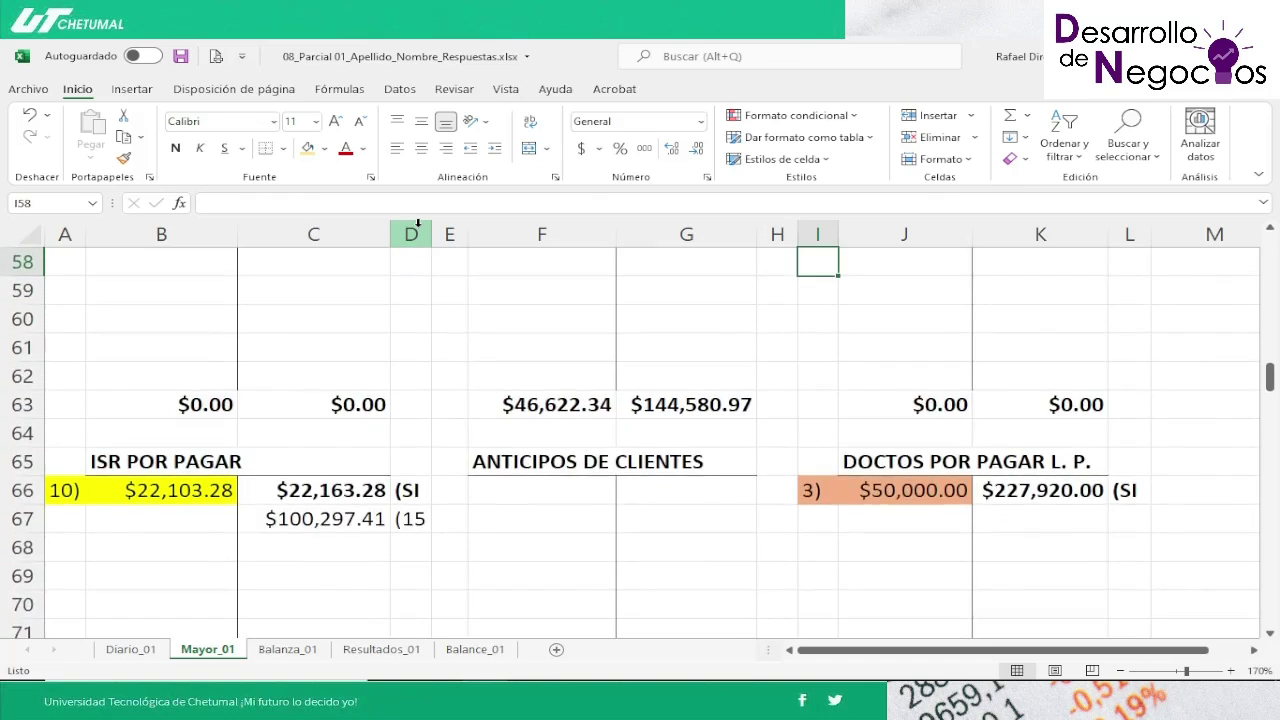
pyautogui.press('Up')
pyautogui.press('Up')
pyautogui.press('Up')
pyautogui.press('Up')
pyautogui.press('Up')
pyautogui.press('Up')
pyautogui.press('Up')
pyautogui.press('Up')
pyautogui.press('Up')
pyautogui.press('Up')
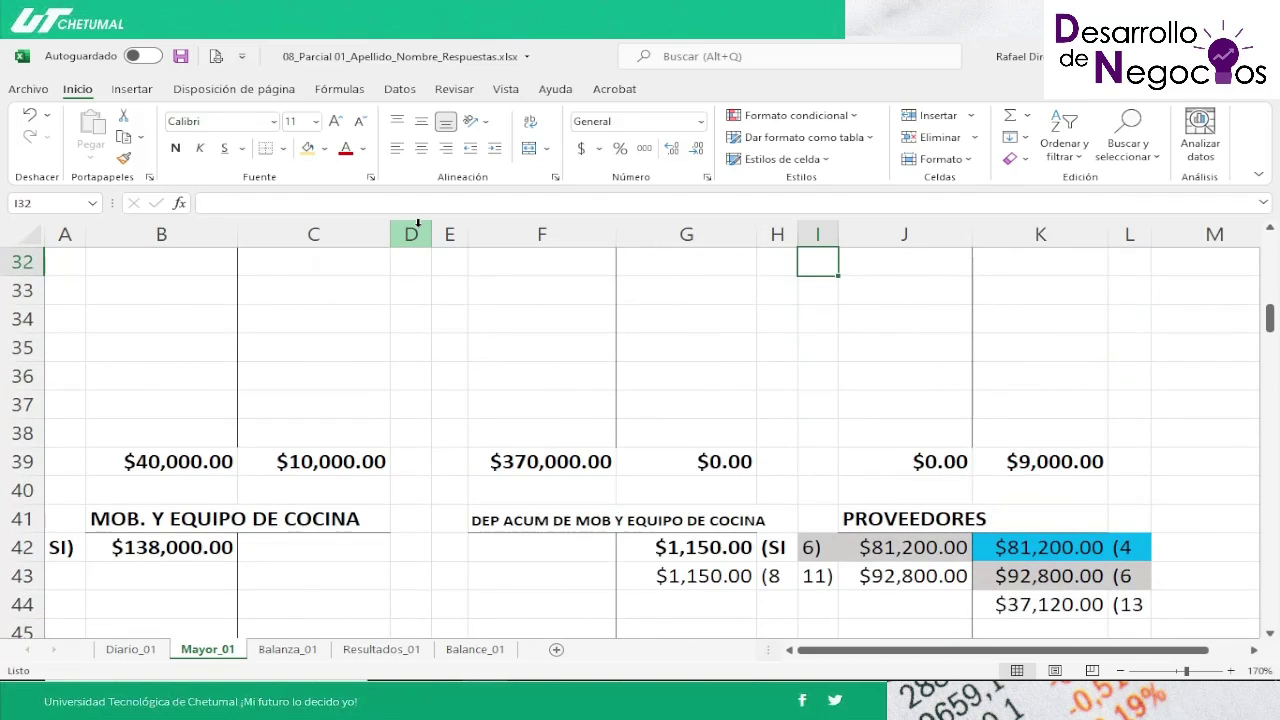
pyautogui.press('Up')
pyautogui.press('Up')
pyautogui.press('Up')
pyautogui.press('Up')
pyautogui.press('Up')
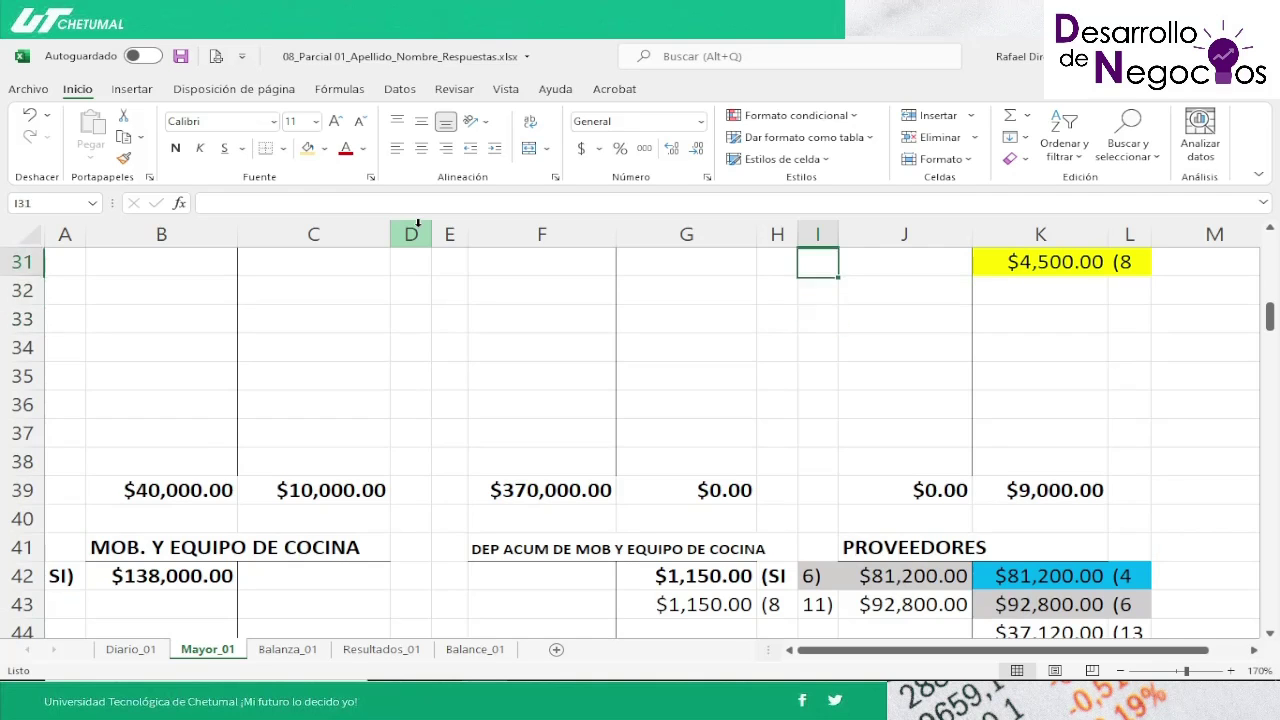
pyautogui.press('Down')
pyautogui.press('Down')
pyautogui.press('Down')
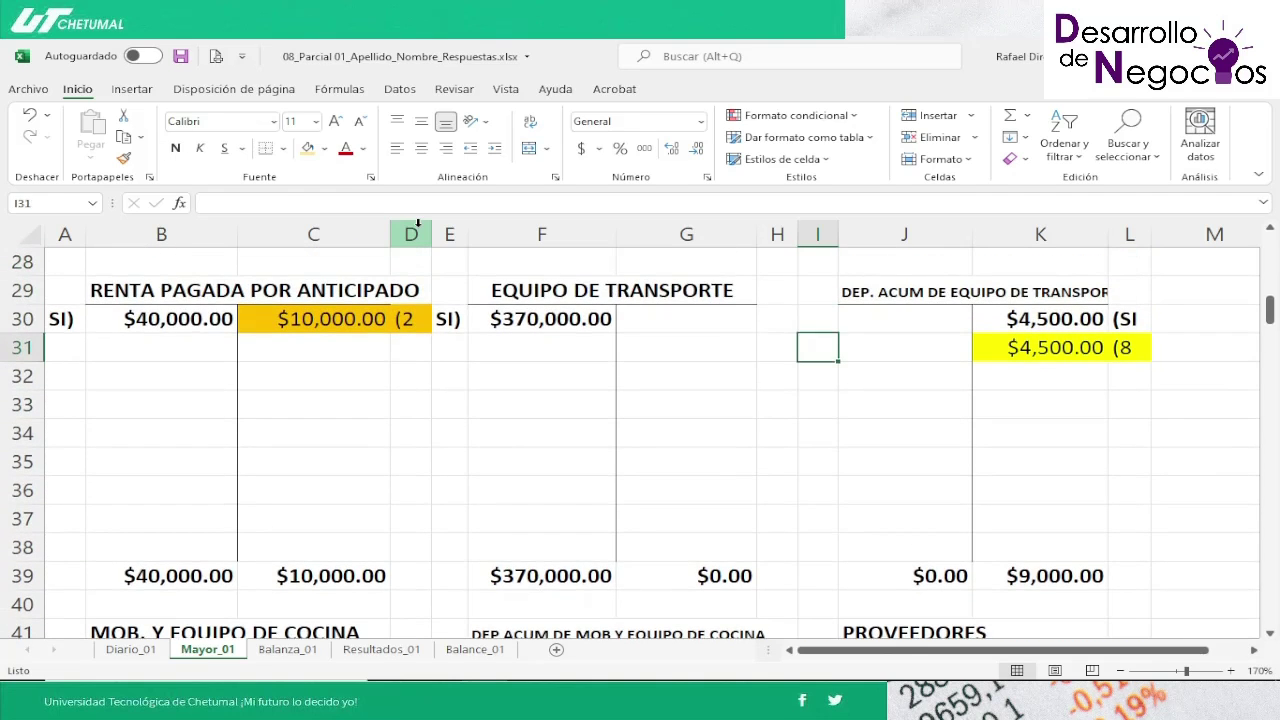
pyautogui.press('Right')
pyautogui.press('Right')
pyautogui.hotkey('shift', 'Right')
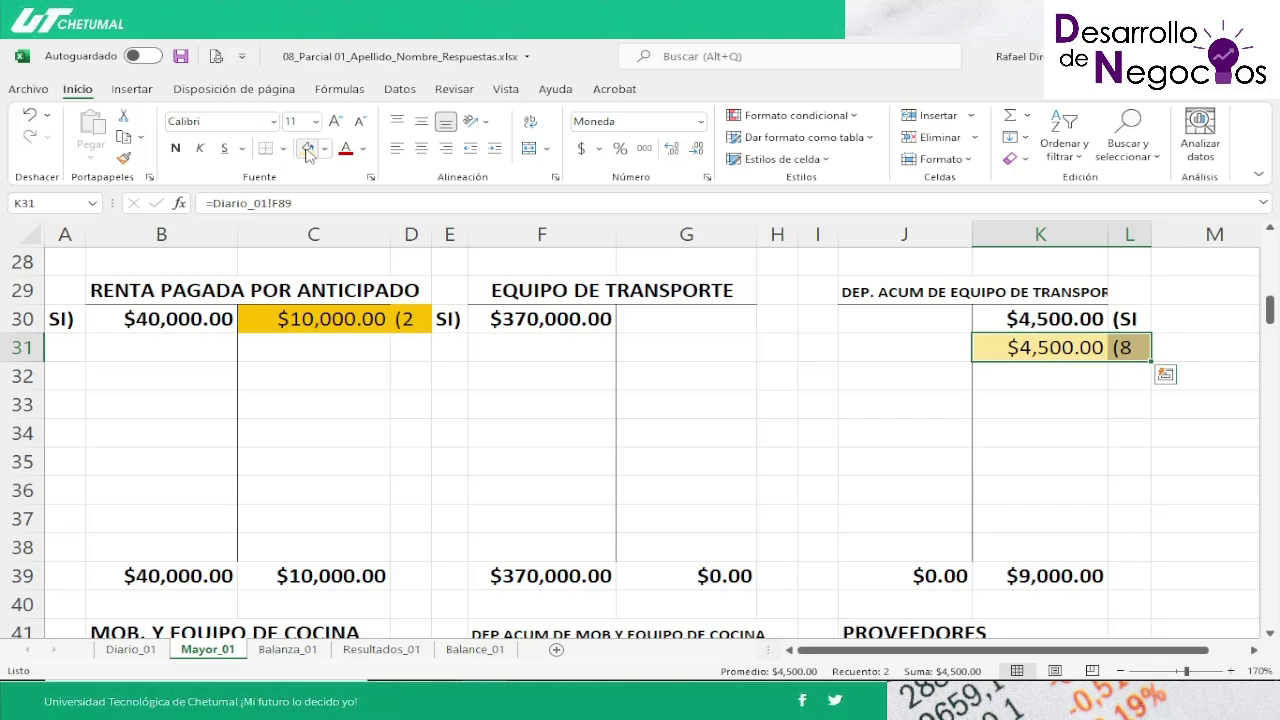
# Step: Fill movement 8's credit and label in G43:H43 of the kitchen equipment accumulated depreciation account with the same light gold
pyautogui.press('Down')
pyautogui.press('Down')
pyautogui.press('Down')
pyautogui.press('Down')
pyautogui.press('Down')
pyautogui.press('Down')
pyautogui.press('Down')
pyautogui.press('Down')
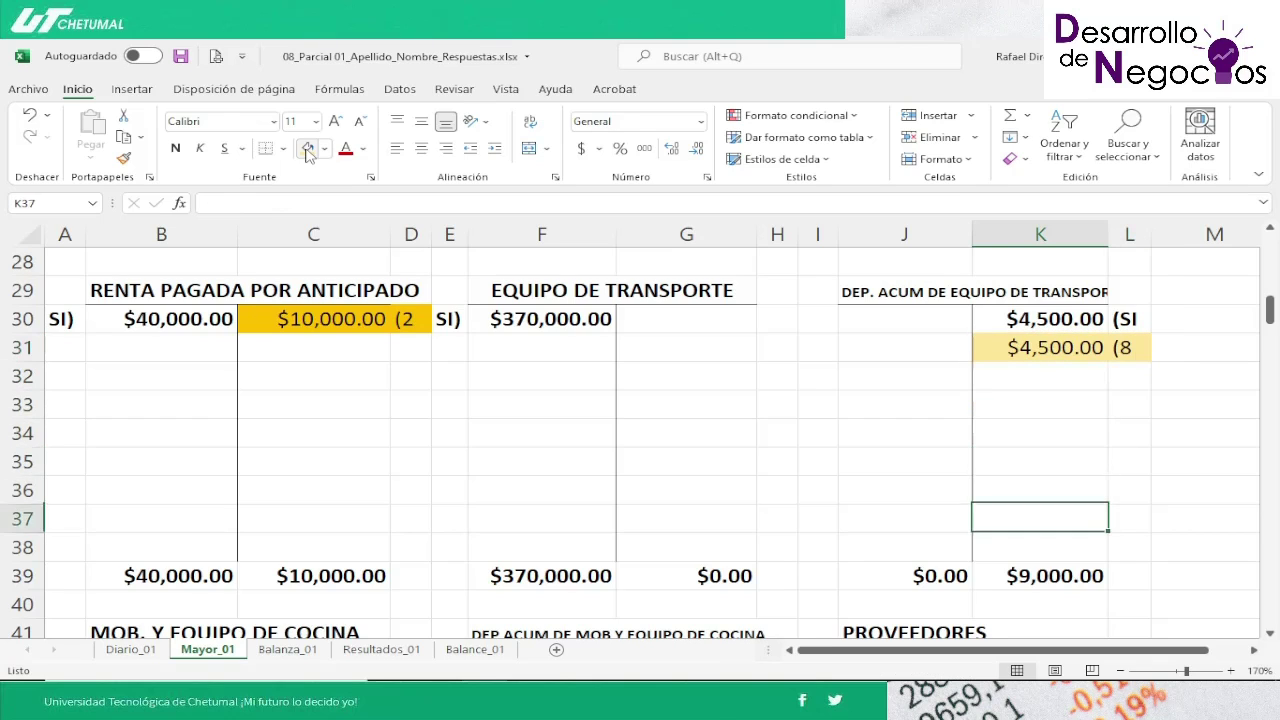
pyautogui.press('Down')
pyautogui.press('Down')
pyautogui.press('Down')
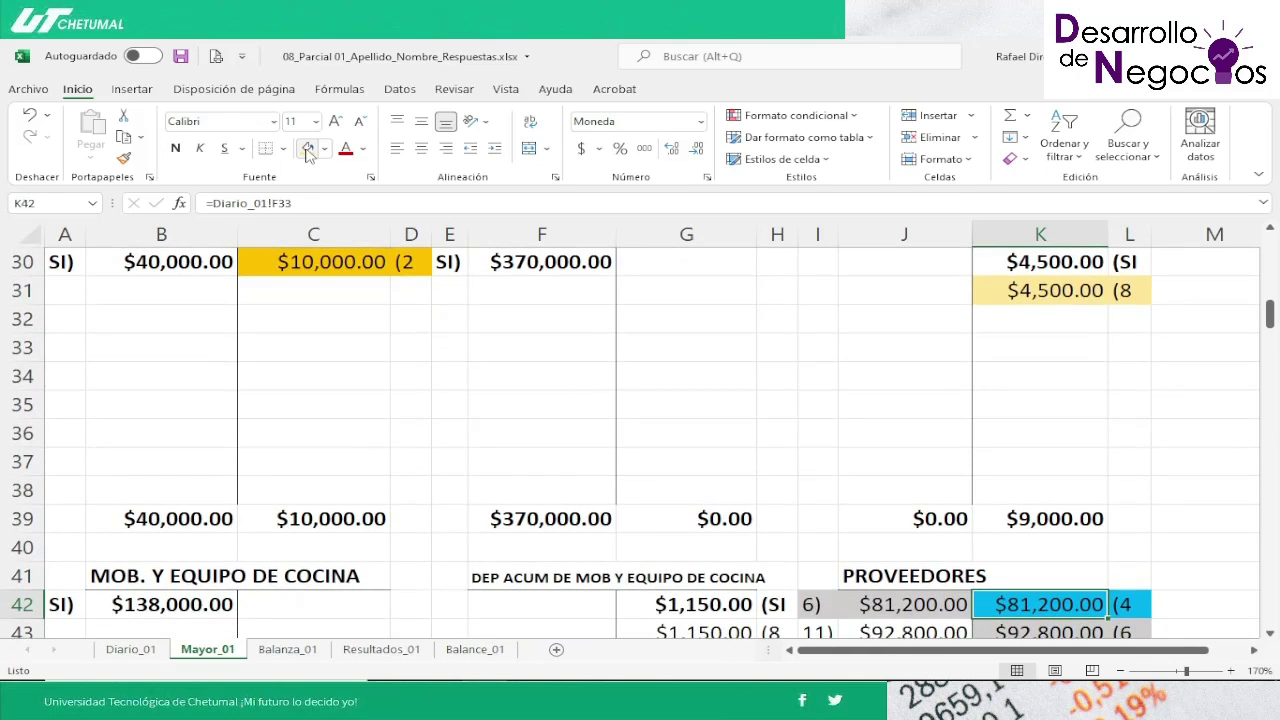
pyautogui.press('Down')
pyautogui.press('Left')
pyautogui.press('Left')
pyautogui.press('Left')
pyautogui.press('Left')
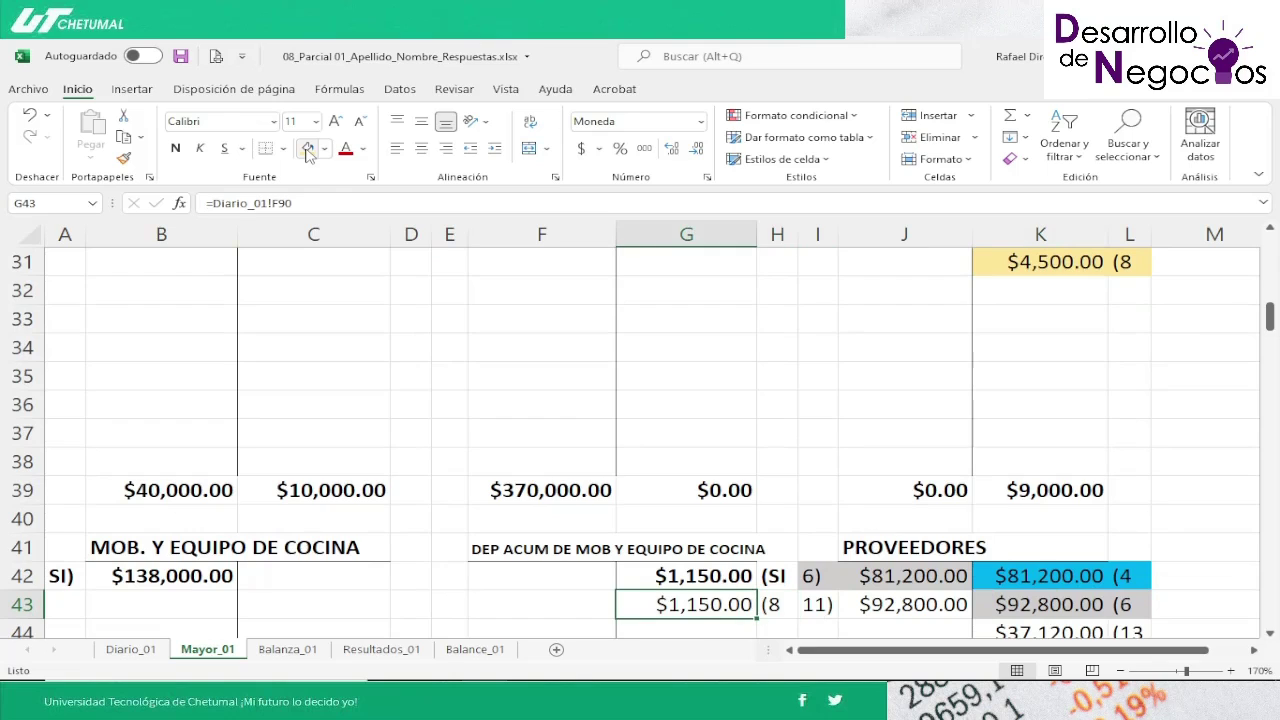
pyautogui.hotkey('shift', 'Right')
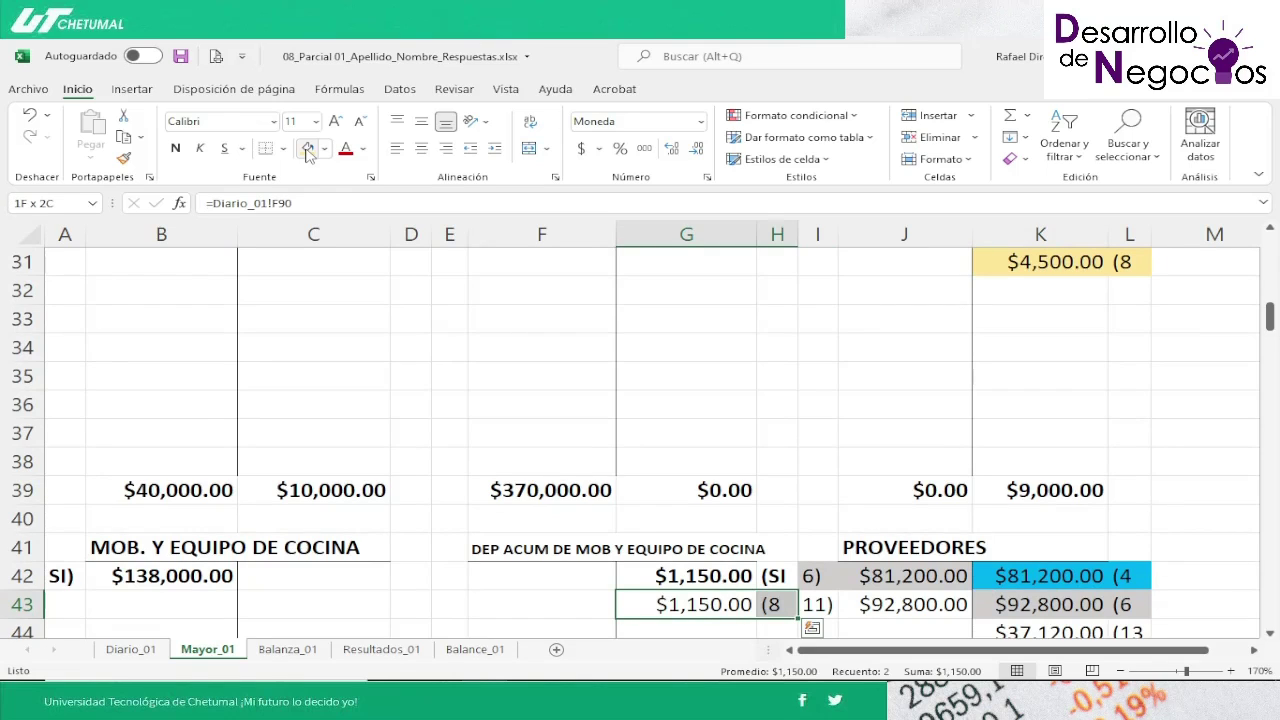
pyautogui.click(308, 150)
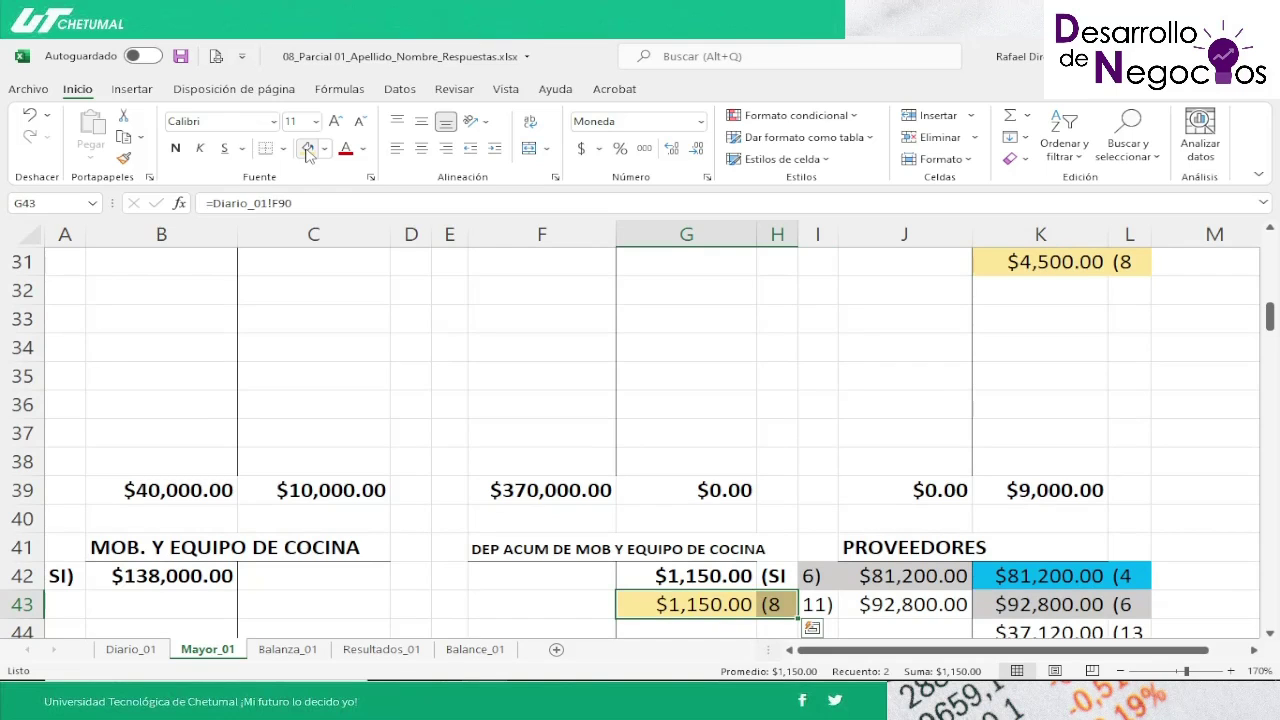
# Step: Check the credit total of the kitchen equipment accumulated depreciation account in G51 and save the workbook
pyautogui.press('Down')
pyautogui.press('Down')
pyautogui.press('Down')
pyautogui.press('Down')
pyautogui.press('Down')
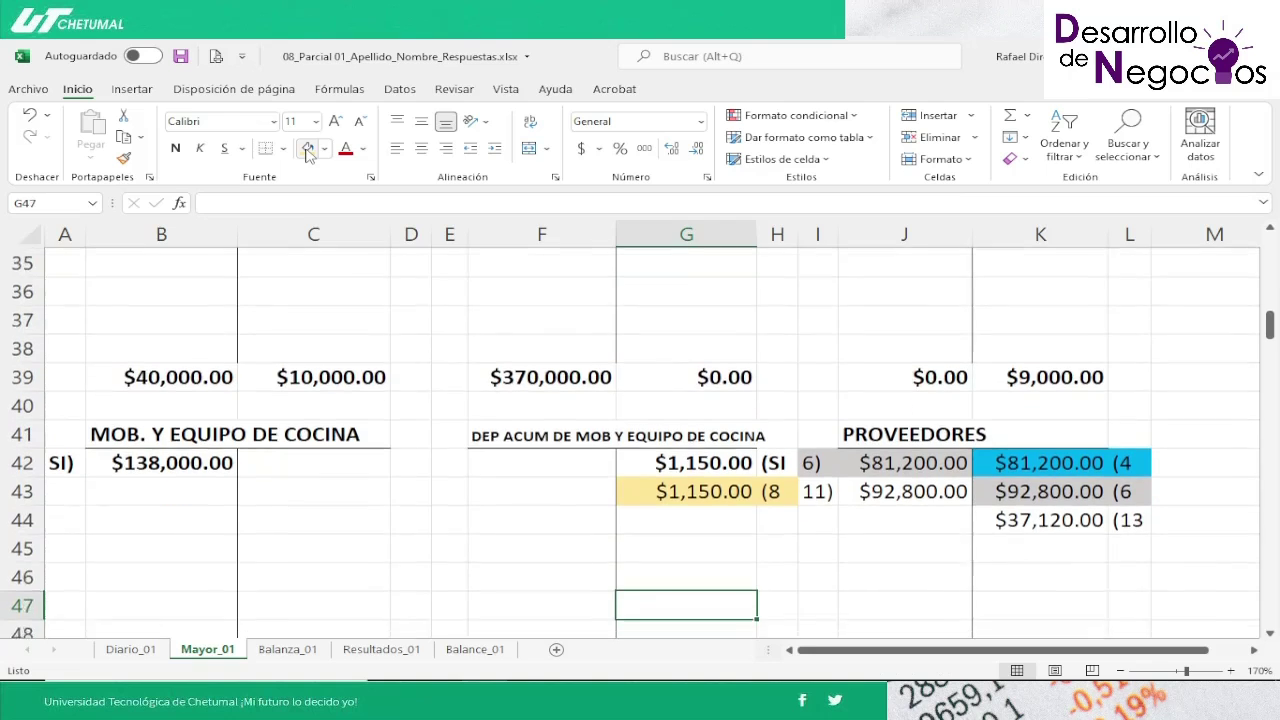
pyautogui.press('Down')
pyautogui.press('Down')
pyautogui.press('Down')
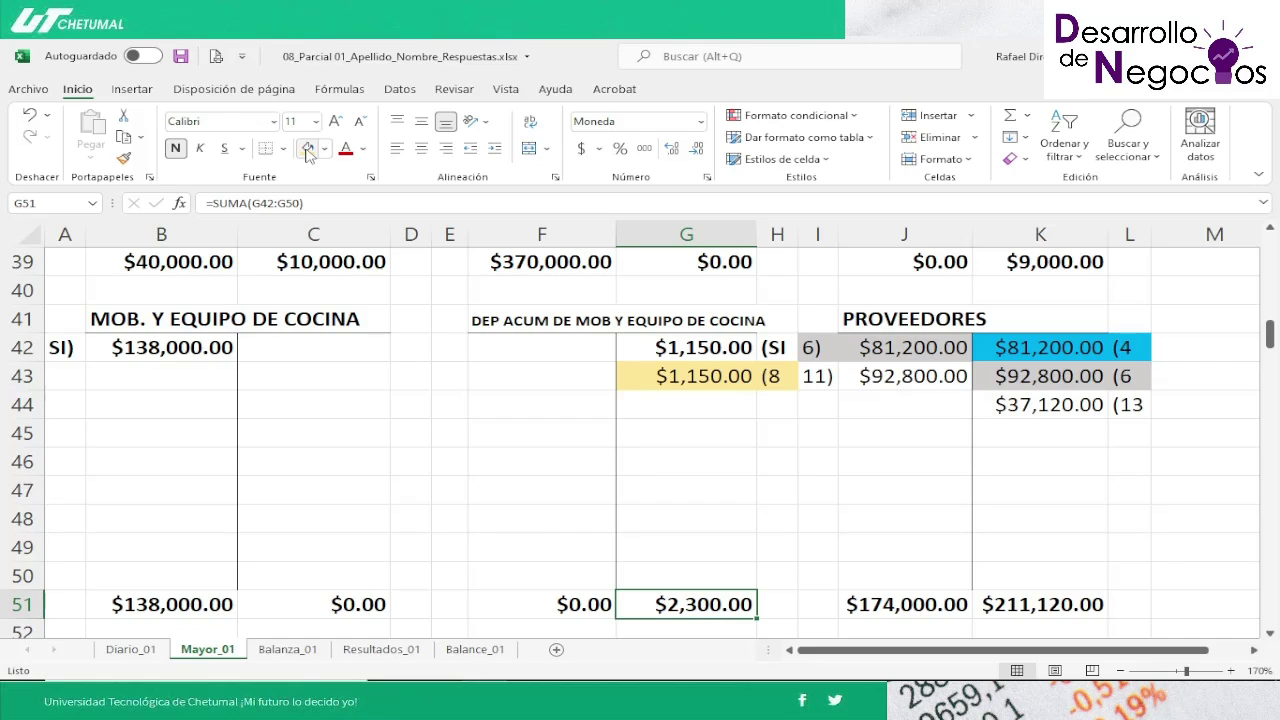
pyautogui.press('Up')
pyautogui.press('Up')
pyautogui.press('Up')
pyautogui.press('Up')
pyautogui.press('Up')
pyautogui.press('Up')
pyautogui.press('Up')
pyautogui.press('Up')
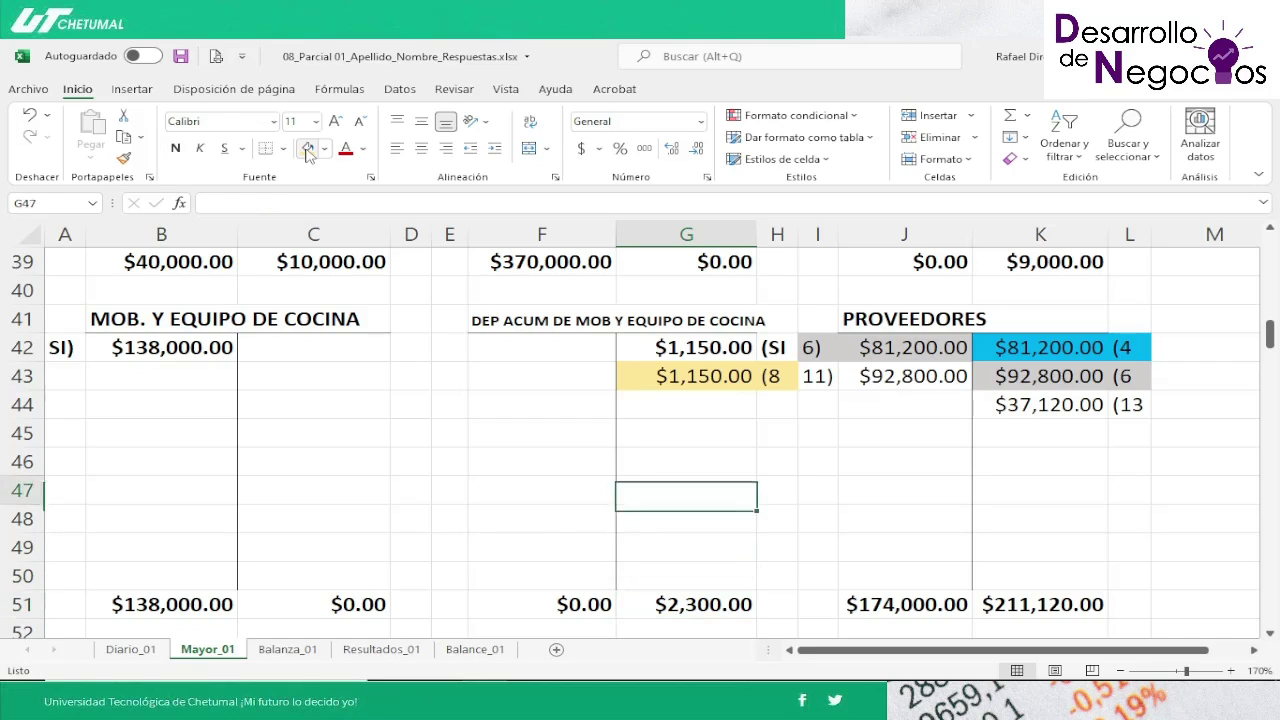
pyautogui.press('Down')
pyautogui.press('Down')
pyautogui.press('Down')
pyautogui.press('Down')
pyautogui.press('Down')
pyautogui.press('Down')
pyautogui.press('Down')
pyautogui.press('Down')
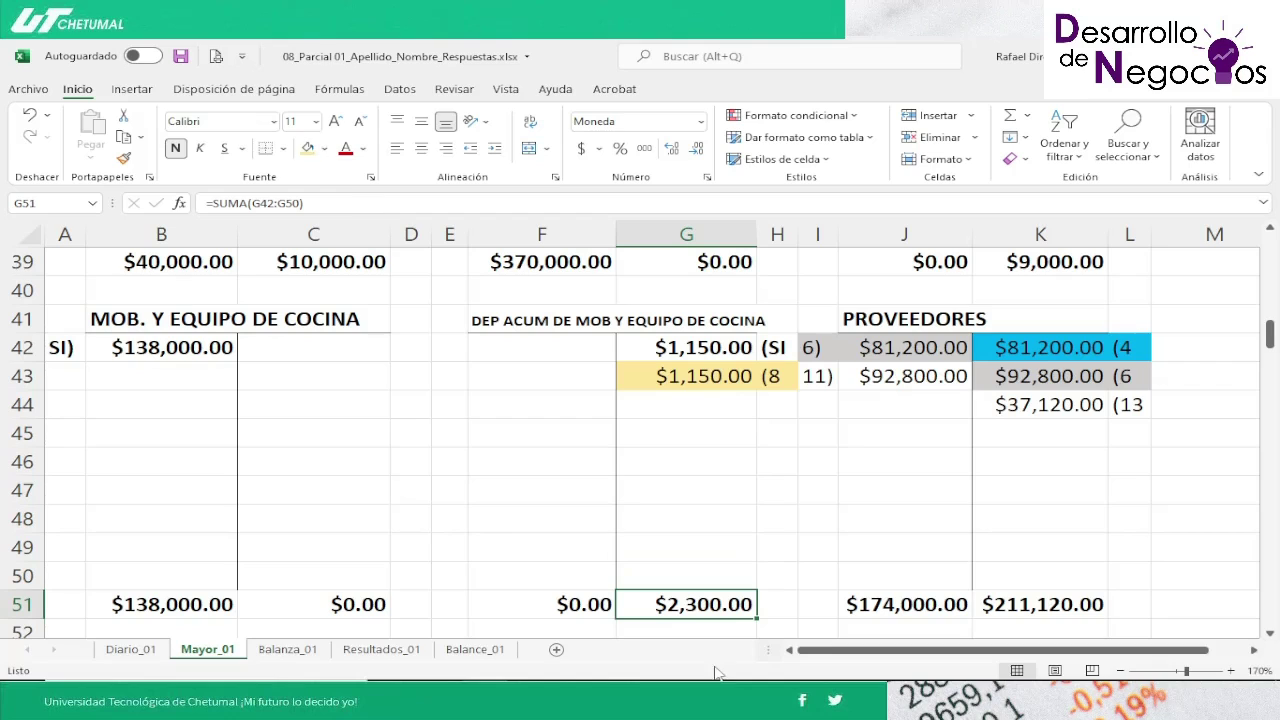
pyautogui.click(180, 56)
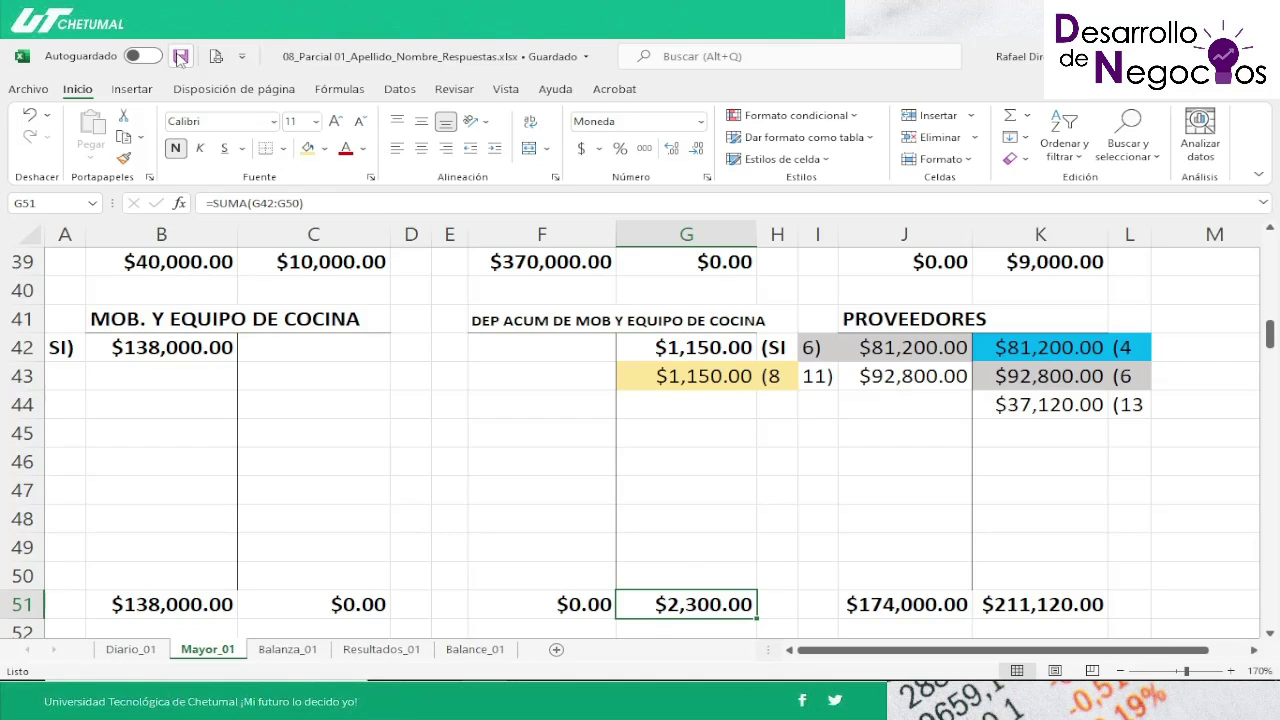
# Step: Switch to the exam document in Word and read the July movements from number 9 onward
pyautogui.moveTo(300, 680)
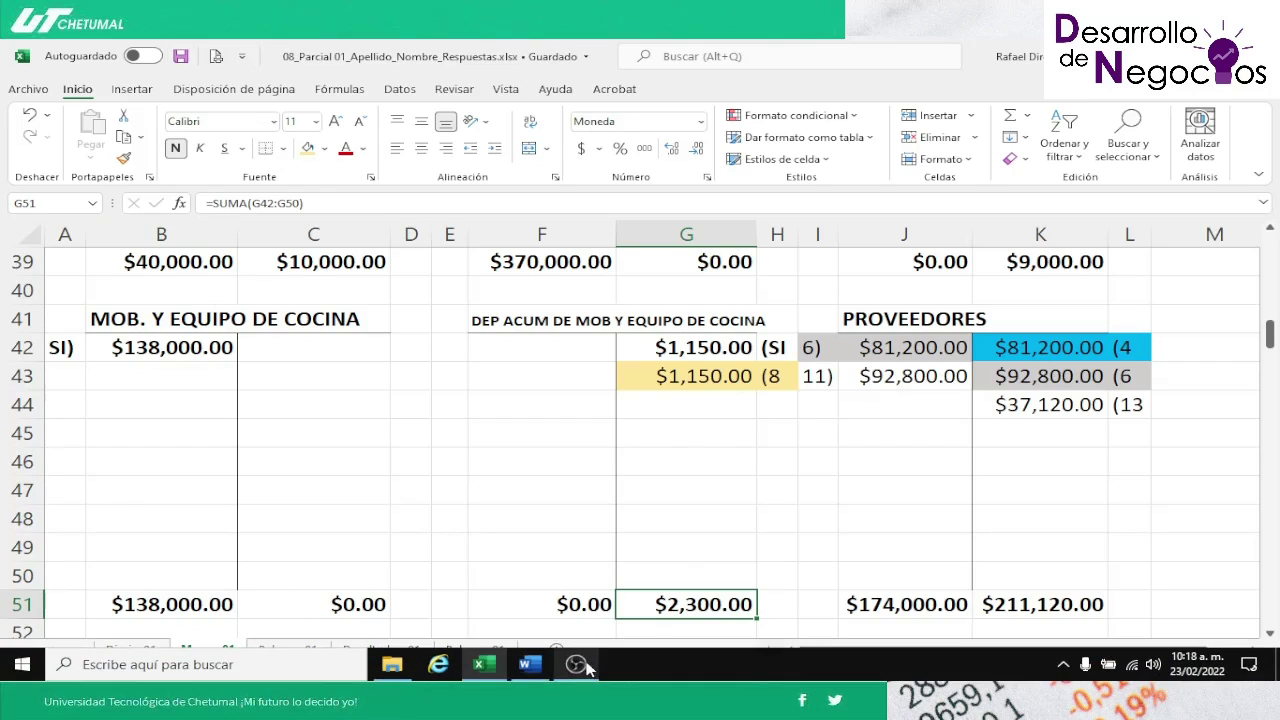
pyautogui.click(530, 667)
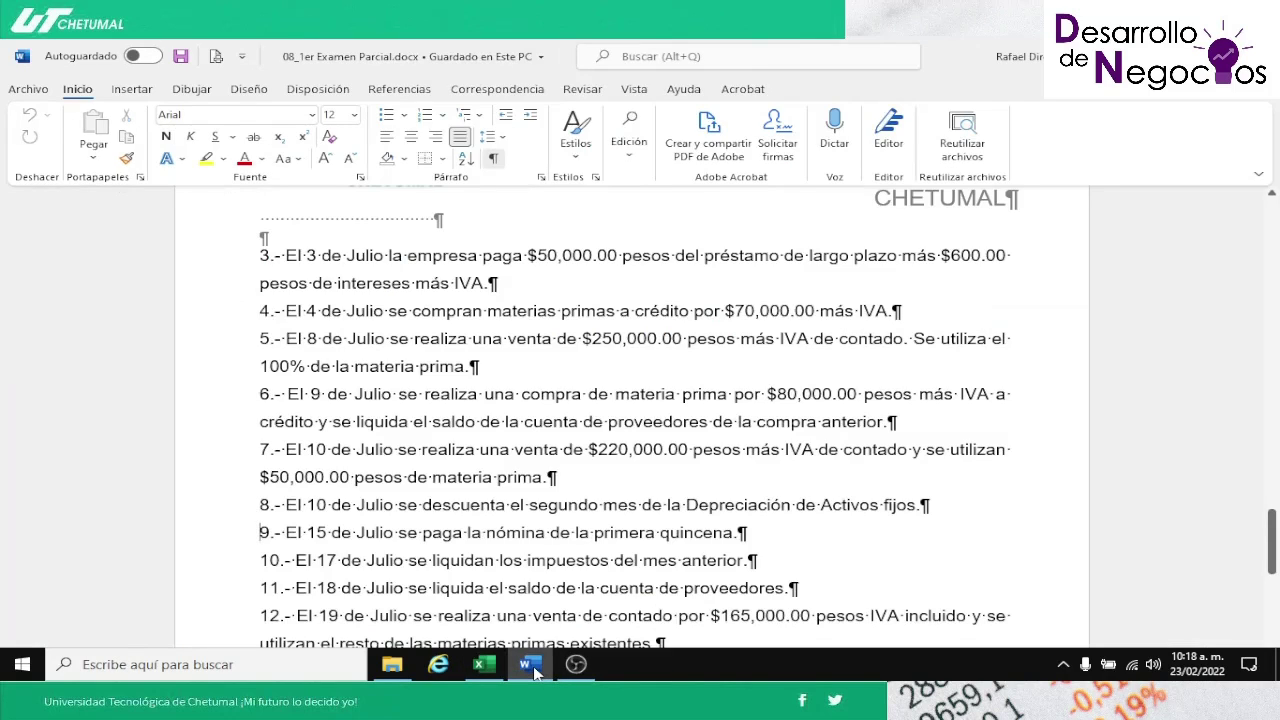
pyautogui.press('Down')
pyautogui.press('Down')
pyautogui.press('Down')
pyautogui.press('Down')
pyautogui.press('Down')
pyautogui.press('Down')
pyautogui.press('Down')
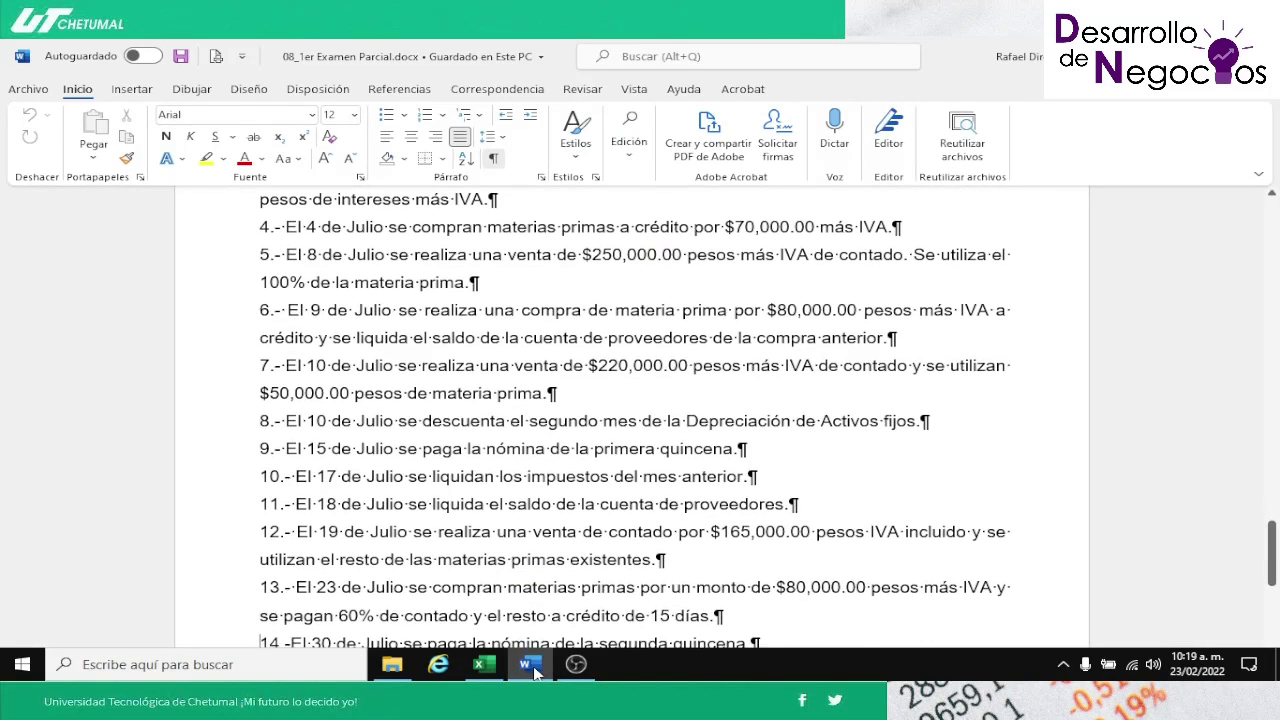
pyautogui.press('Up')
pyautogui.press('Up')
pyautogui.press('Up')
pyautogui.press('Up')
pyautogui.press('Up')
pyautogui.press('Up')
# Step: Return to the Excel workbook and examine movement 9's payroll entry on the Diario_01 sheet
pyautogui.click(490, 665)
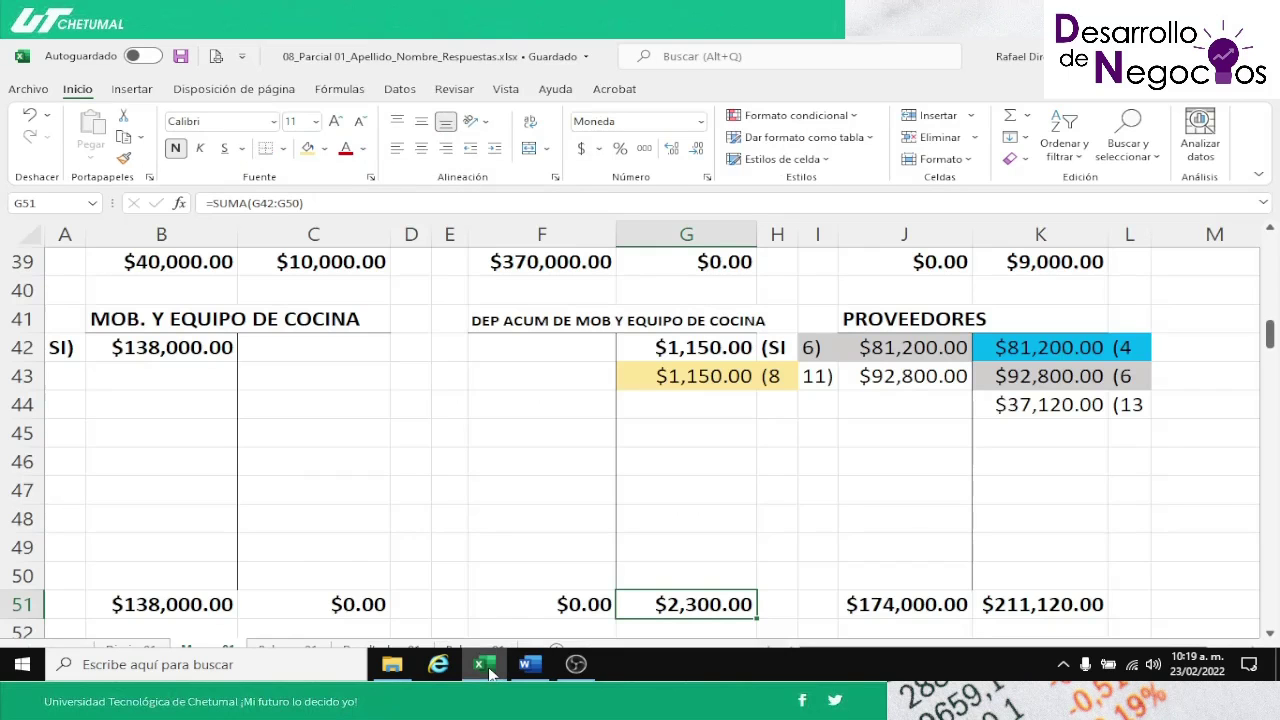
pyautogui.click(130, 650)
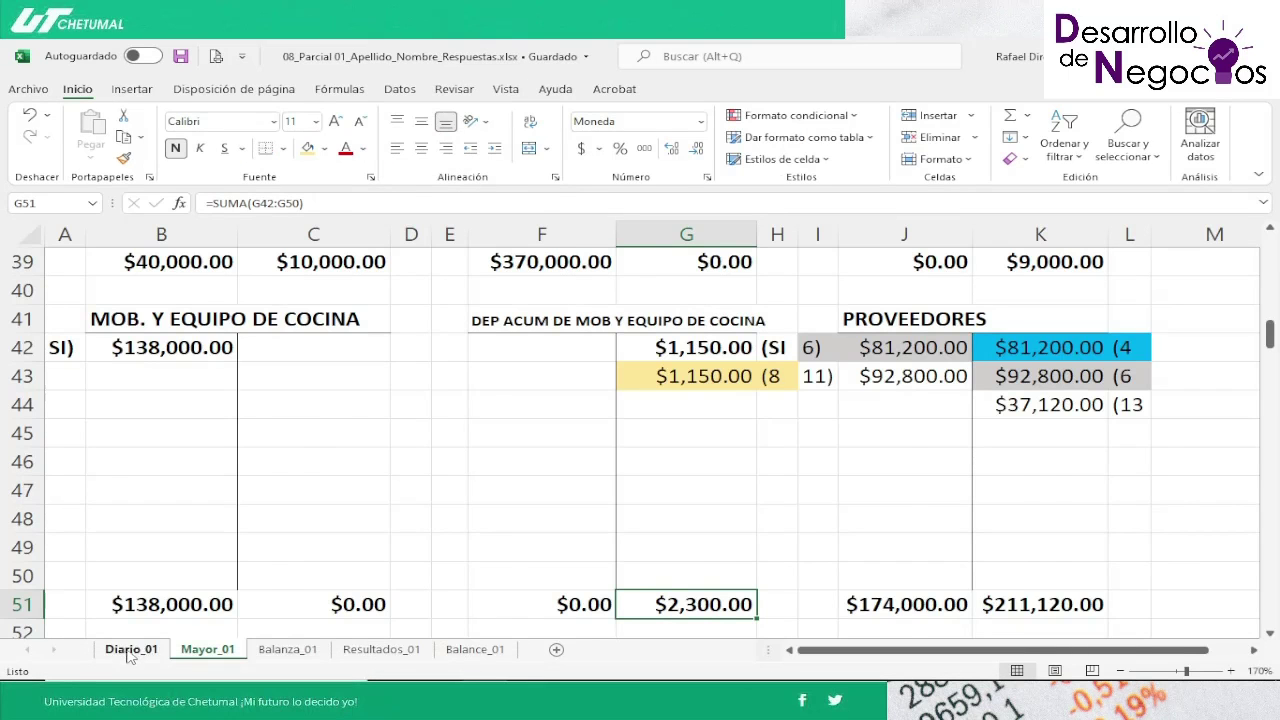
pyautogui.press('Down')
pyautogui.press('Down')
pyautogui.press('Down')
pyautogui.press('Down')
pyautogui.press('Down')
pyautogui.press('Down')
pyautogui.press('Down')
pyautogui.press('Down')
pyautogui.press('Down')
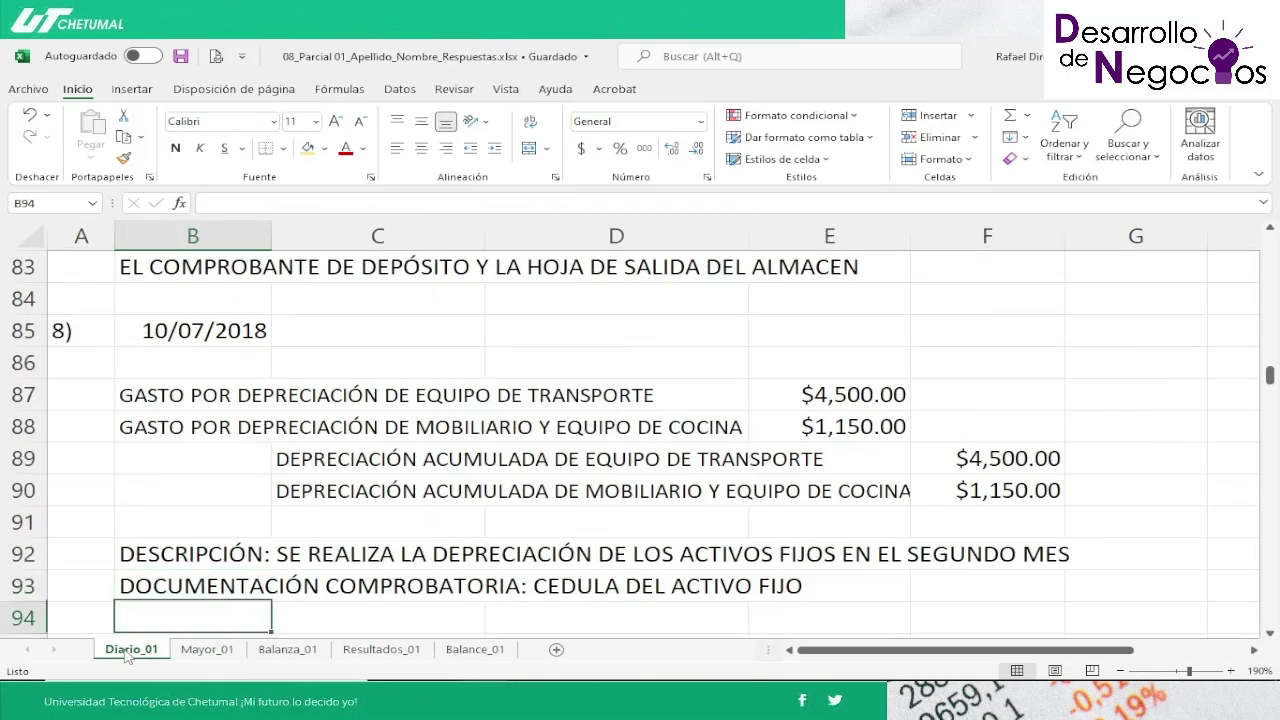
pyautogui.press('Down')
pyautogui.press('Down')
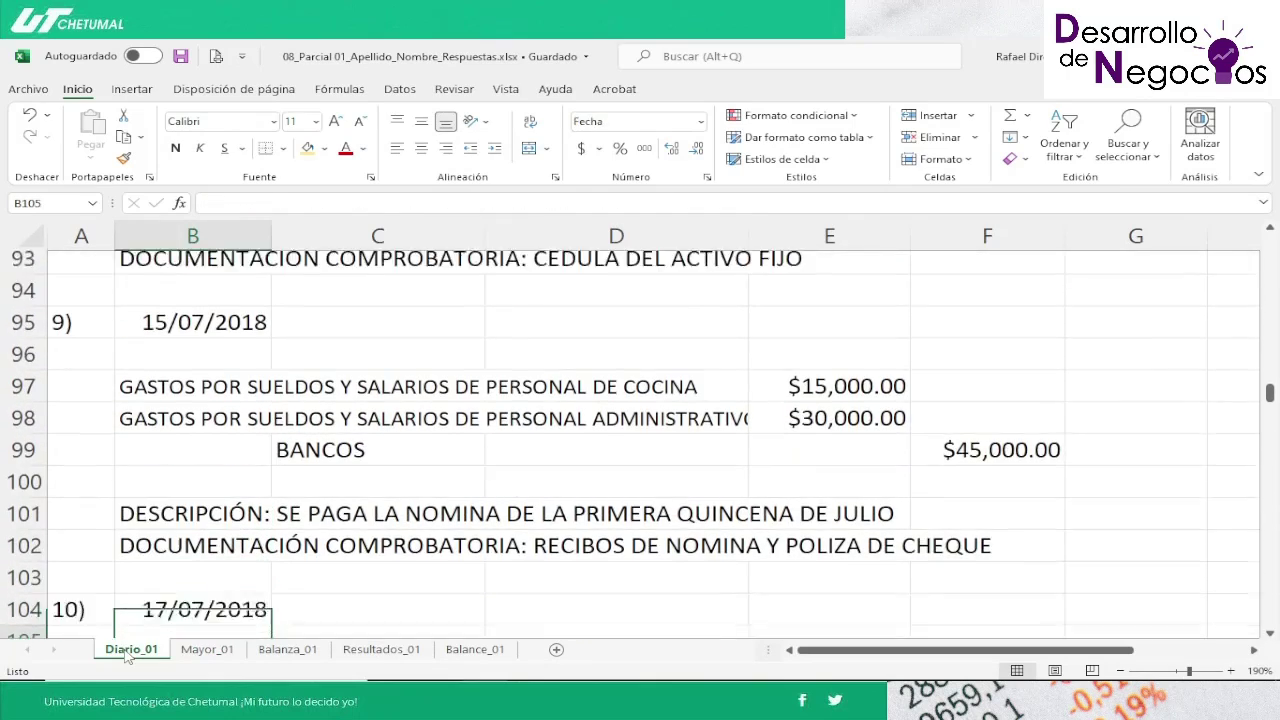
pyautogui.press('Up')
pyautogui.press('Up')
pyautogui.press('Up')
pyautogui.press('Up')
pyautogui.press('Up')
pyautogui.press('Up')
pyautogui.press('Up')
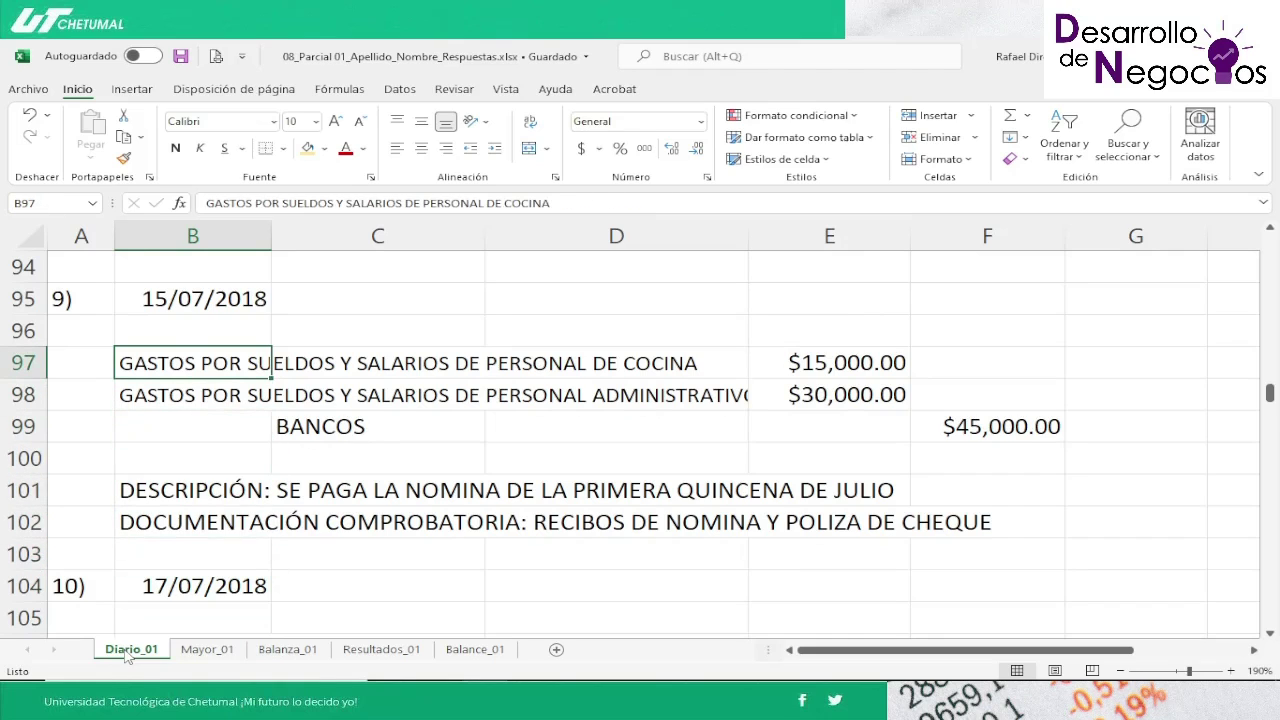
# Step: Review movement 9's salary debits in E97:E98, the BANCOS credit in F99 and the entry's description in B101
pyautogui.press('Right')
pyautogui.press('Right')
pyautogui.press('Right')
pyautogui.press('Right')
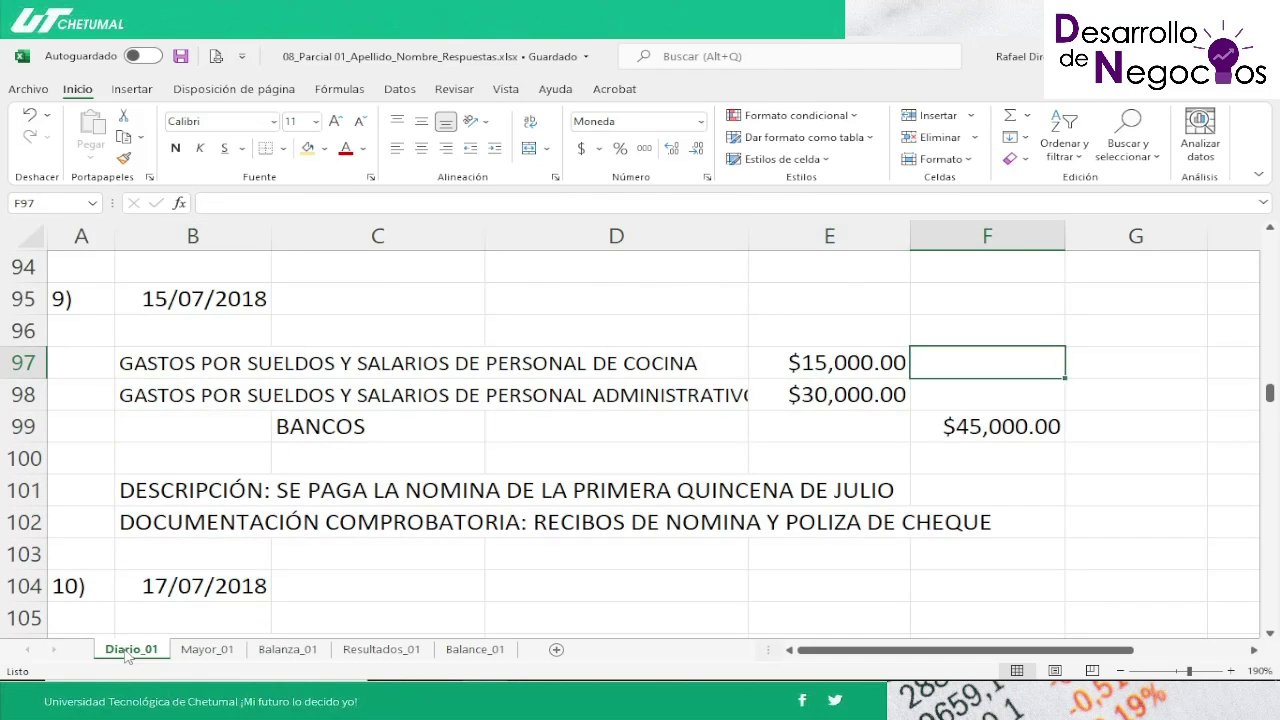
pyautogui.press('Left')
pyautogui.press('Down')
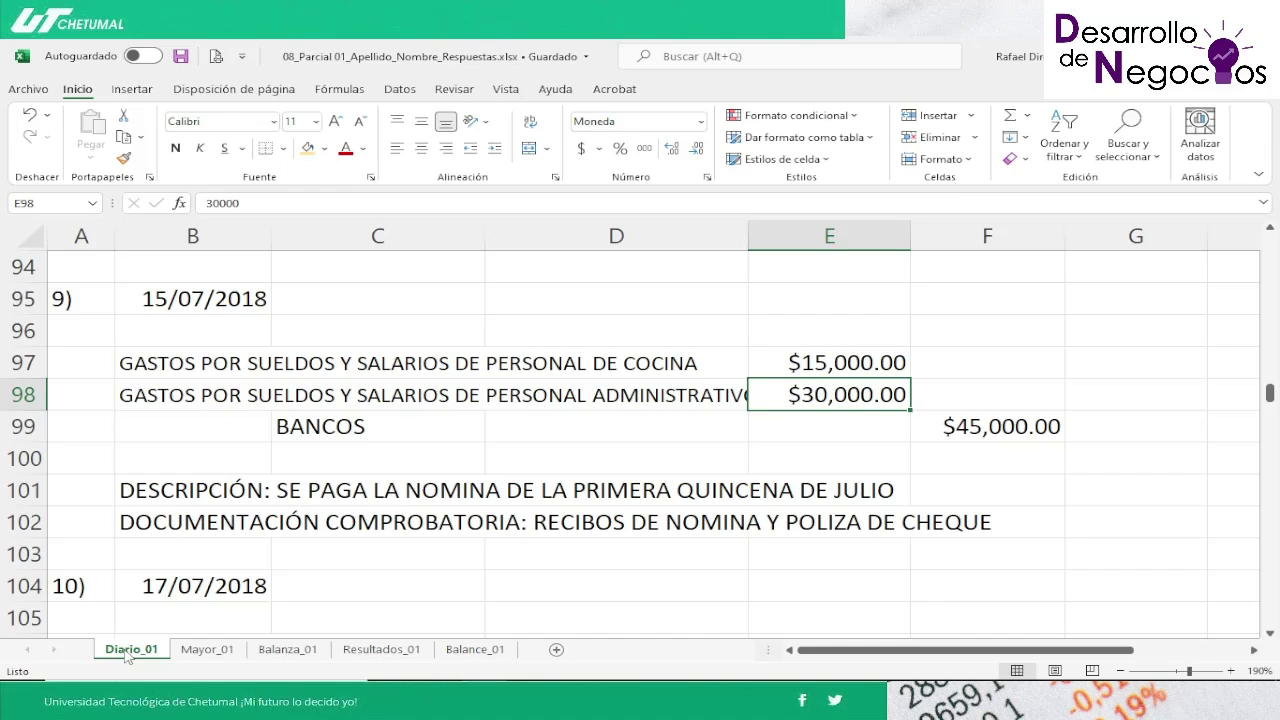
pyautogui.press('Down')
pyautogui.press('Right')
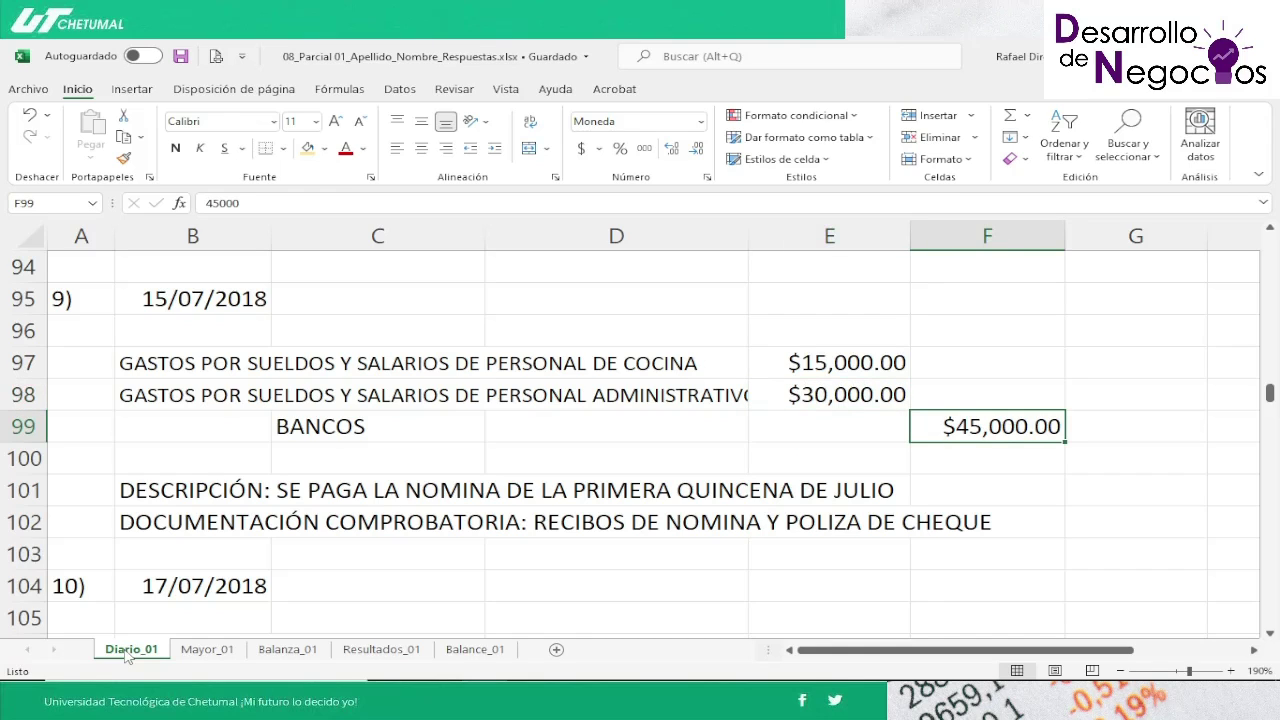
pyautogui.press('Down')
pyautogui.press('Down')
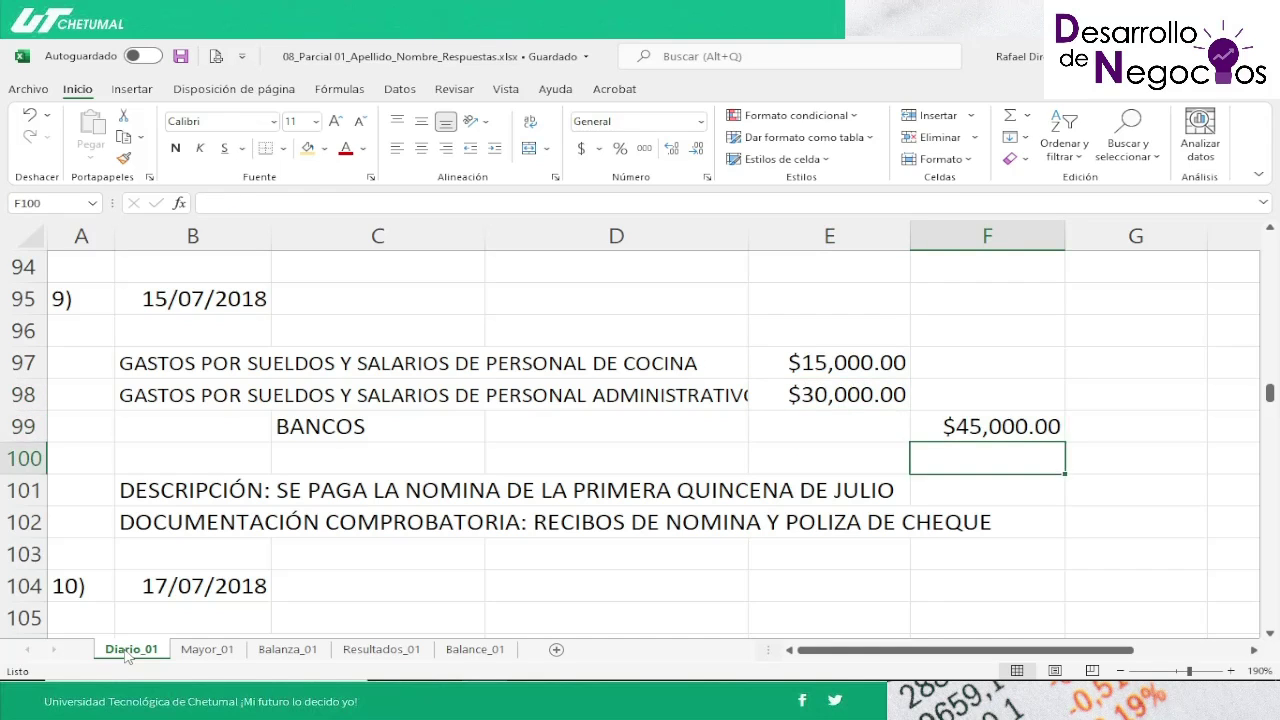
pyautogui.press('Left')
pyautogui.press('Left')
pyautogui.press('Left')
pyautogui.press('Left')
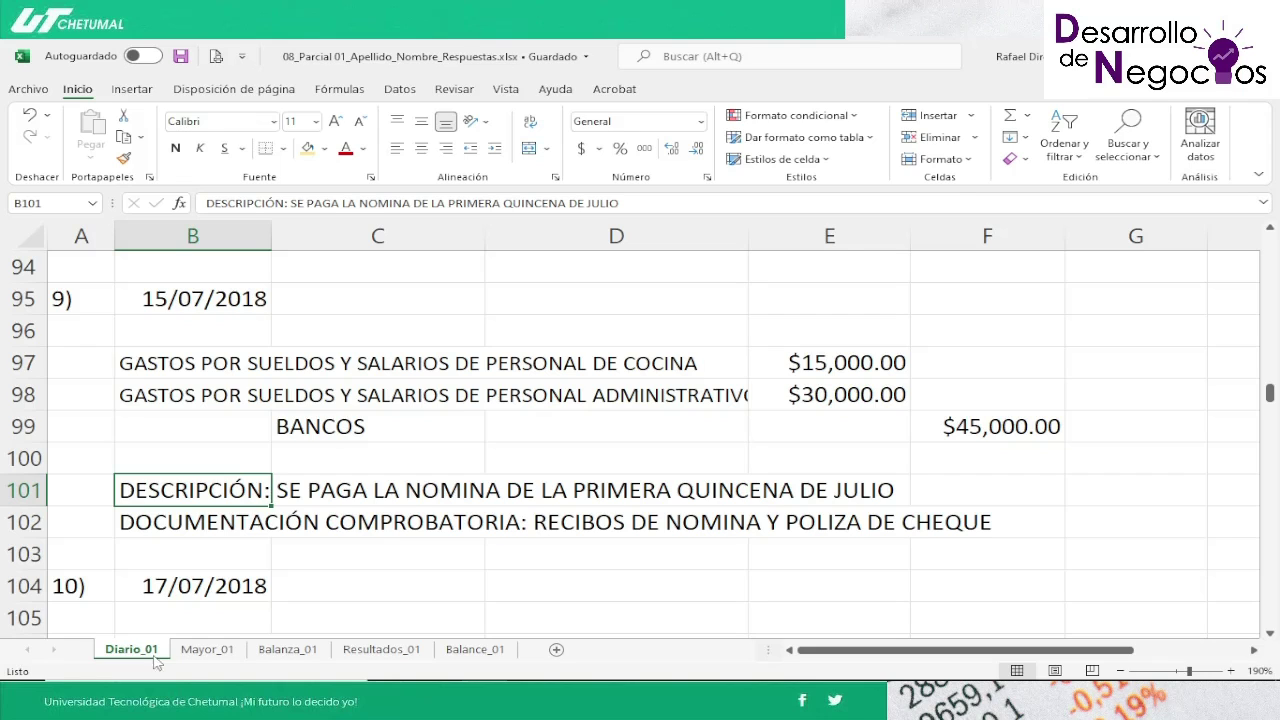
# Step: On the Mayor_01 sheet, select movement 9's label and debit in E91:F91 of the kitchen staff salaries expense account
pyautogui.click(208, 650)
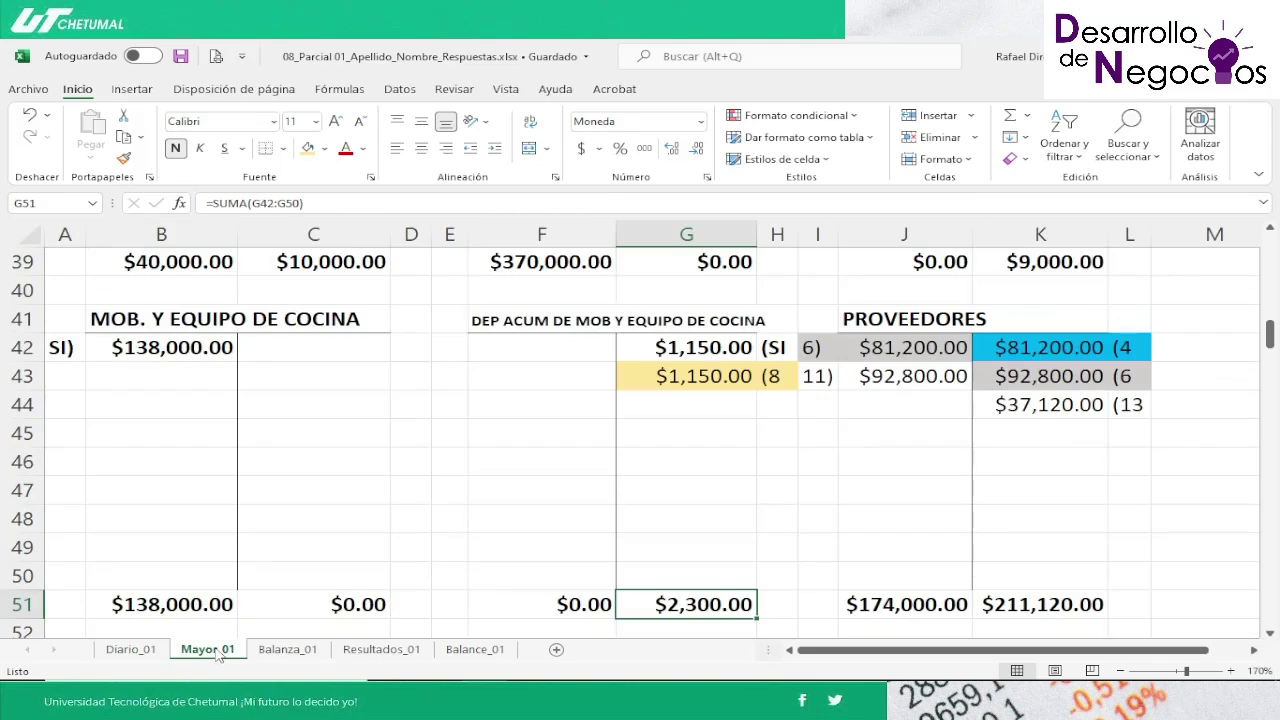
pyautogui.press('Down')
pyautogui.press('Down')
pyautogui.press('Down')
pyautogui.press('Down')
pyautogui.press('Down')
pyautogui.press('Down')
pyautogui.press('Down')
pyautogui.press('Down')
pyautogui.press('Down')
pyautogui.press('Down')
pyautogui.press('Down')
pyautogui.press('Down')
pyautogui.press('Down')
pyautogui.press('Down')
pyautogui.press('Down')
pyautogui.press('Down')
pyautogui.press('Down')
pyautogui.press('Down')
pyautogui.press('Down')
pyautogui.press('Down')
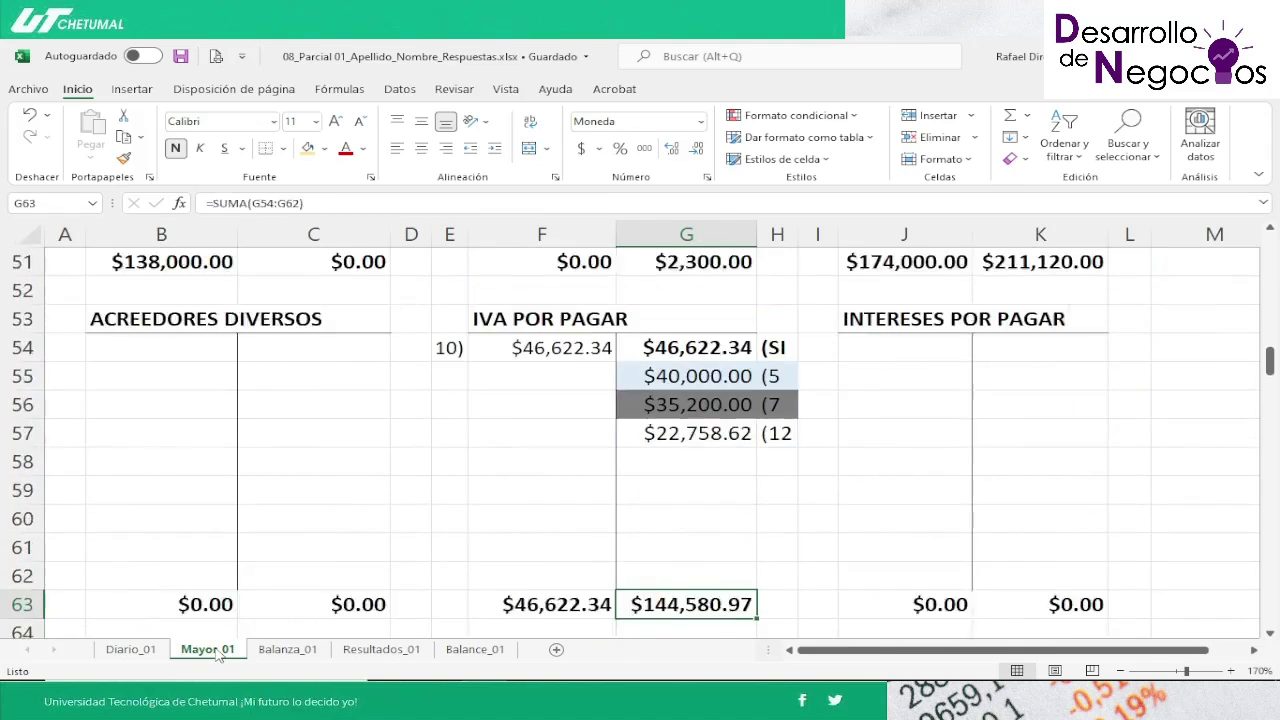
pyautogui.press('Down')
pyautogui.press('Down')
pyautogui.press('Down')
pyautogui.press('Down')
pyautogui.press('Down')
pyautogui.press('Down')
pyautogui.press('Down')
pyautogui.press('Down')
pyautogui.press('Down')
pyautogui.press('Down')
pyautogui.press('Down')
pyautogui.press('Down')
pyautogui.press('Down')
pyautogui.press('Down')
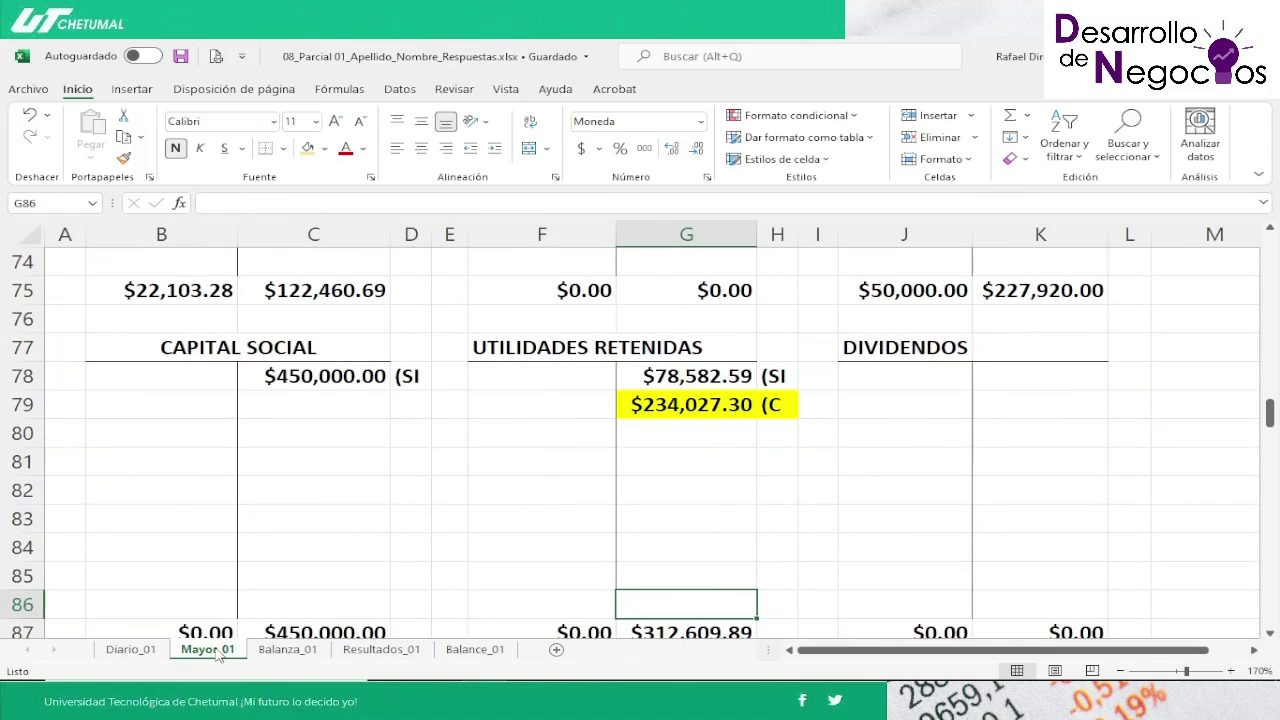
pyautogui.press('Down')
pyautogui.press('Down')
pyautogui.press('Down')
pyautogui.press('Down')
pyautogui.press('Down')
pyautogui.press('Down')
pyautogui.press('Down')
pyautogui.press('Down')
pyautogui.press('Down')
pyautogui.press('Down')
pyautogui.press('Down')
pyautogui.press('Down')
pyautogui.press('Down')
pyautogui.press('Down')
pyautogui.press('Down')
pyautogui.press('Down')
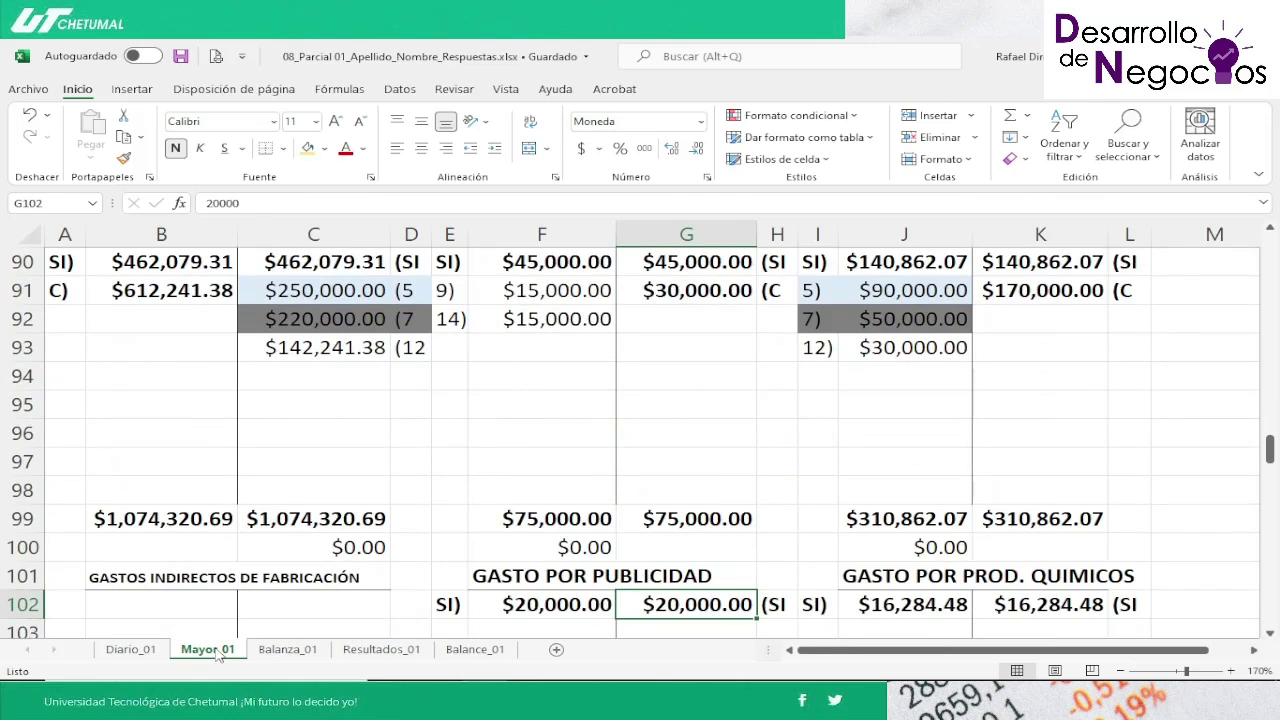
pyautogui.press('Up')
pyautogui.press('Up')
pyautogui.press('Up')
pyautogui.press('Up')
pyautogui.press('Up')
pyautogui.press('Up')
pyautogui.press('Up')
pyautogui.press('Up')
pyautogui.press('Up')
pyautogui.press('Up')
pyautogui.press('Up')
pyautogui.press('Up')
pyautogui.press('Up')
pyautogui.press('Up')
pyautogui.press('Up')
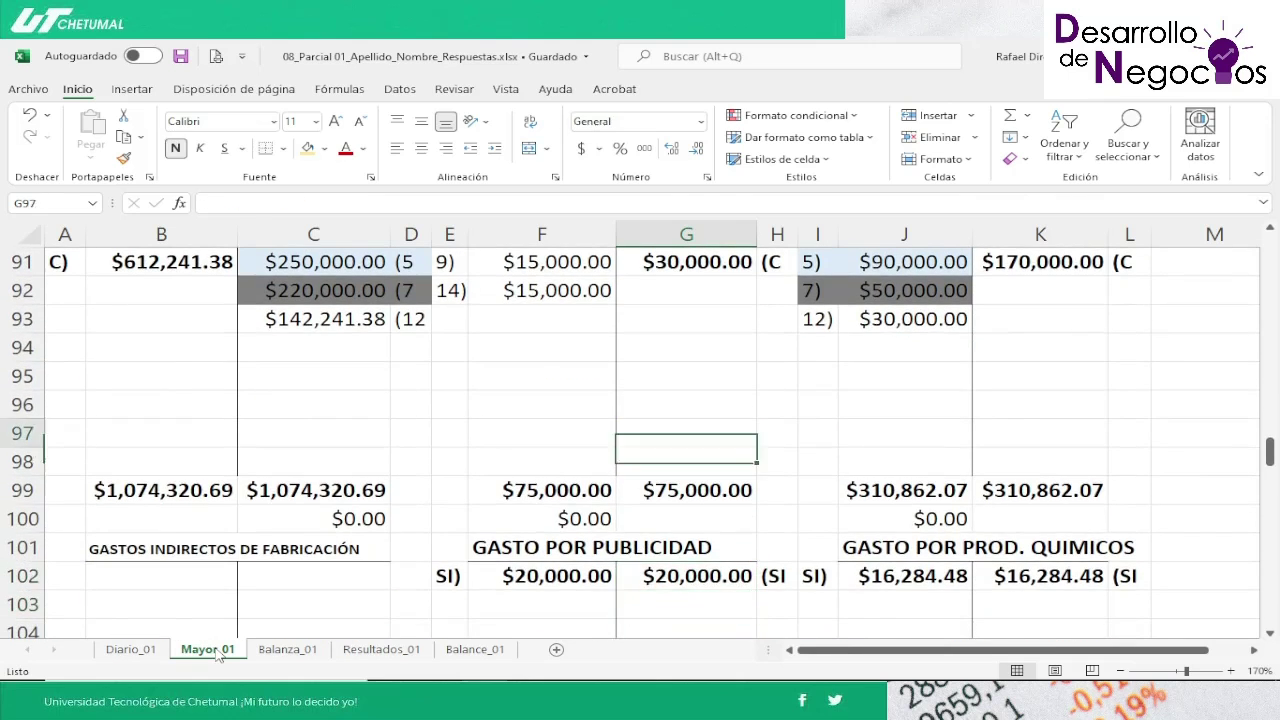
pyautogui.press('Down')
pyautogui.press('Down')
pyautogui.press('Down')
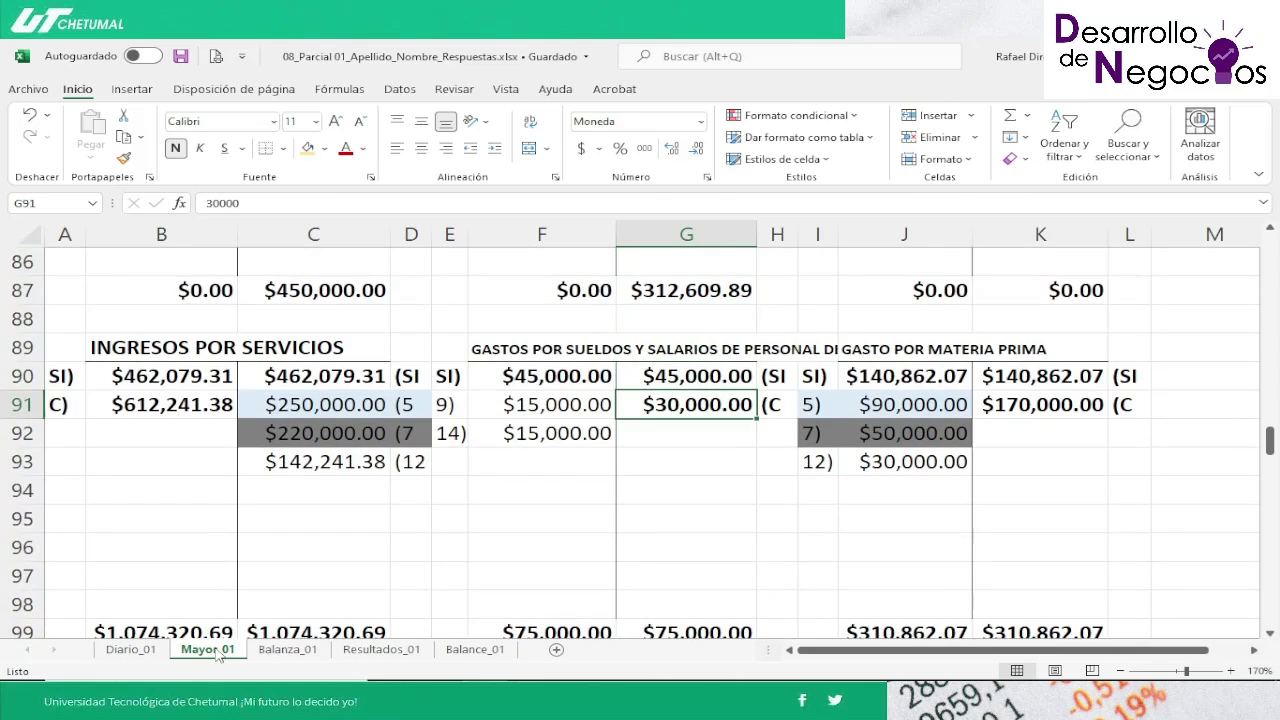
pyautogui.press('Left')
pyautogui.press('Left')
pyautogui.hotkey('shift', 'Right')
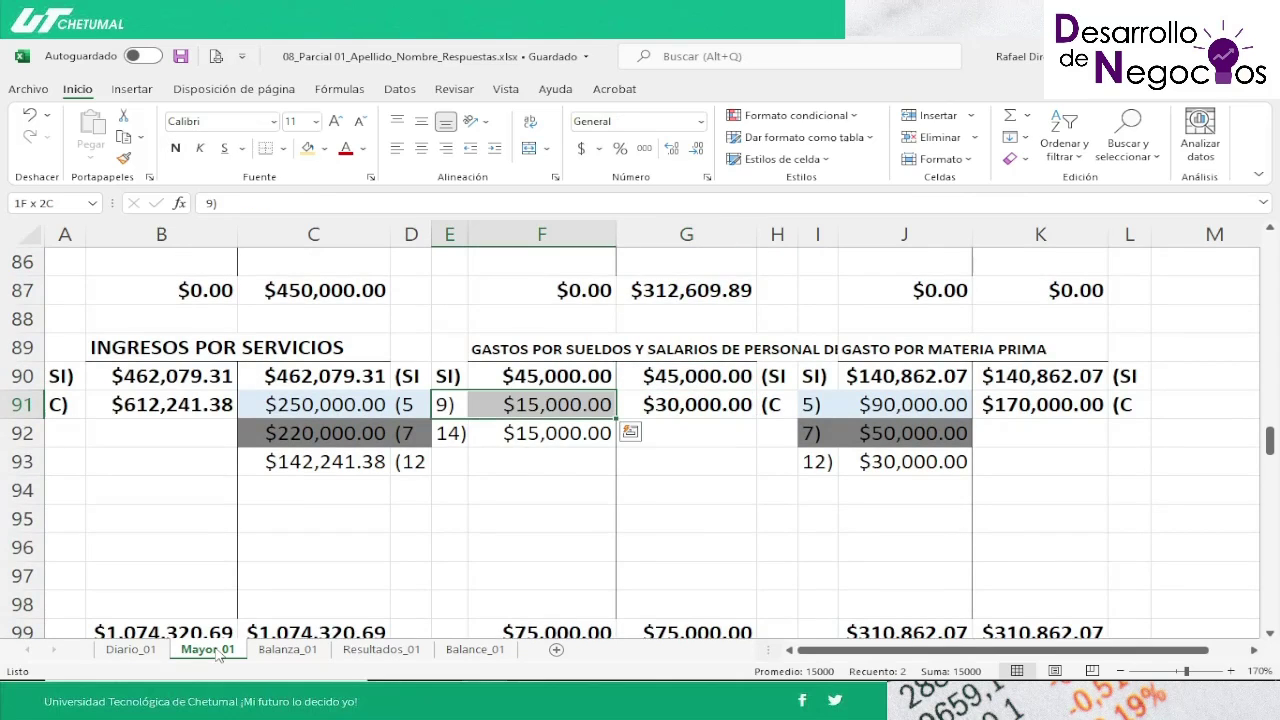
# Step: Fill entry 9 (E91:F91) of the kitchen staff salaries expense account with a gold theme color
pyautogui.click(323, 149)
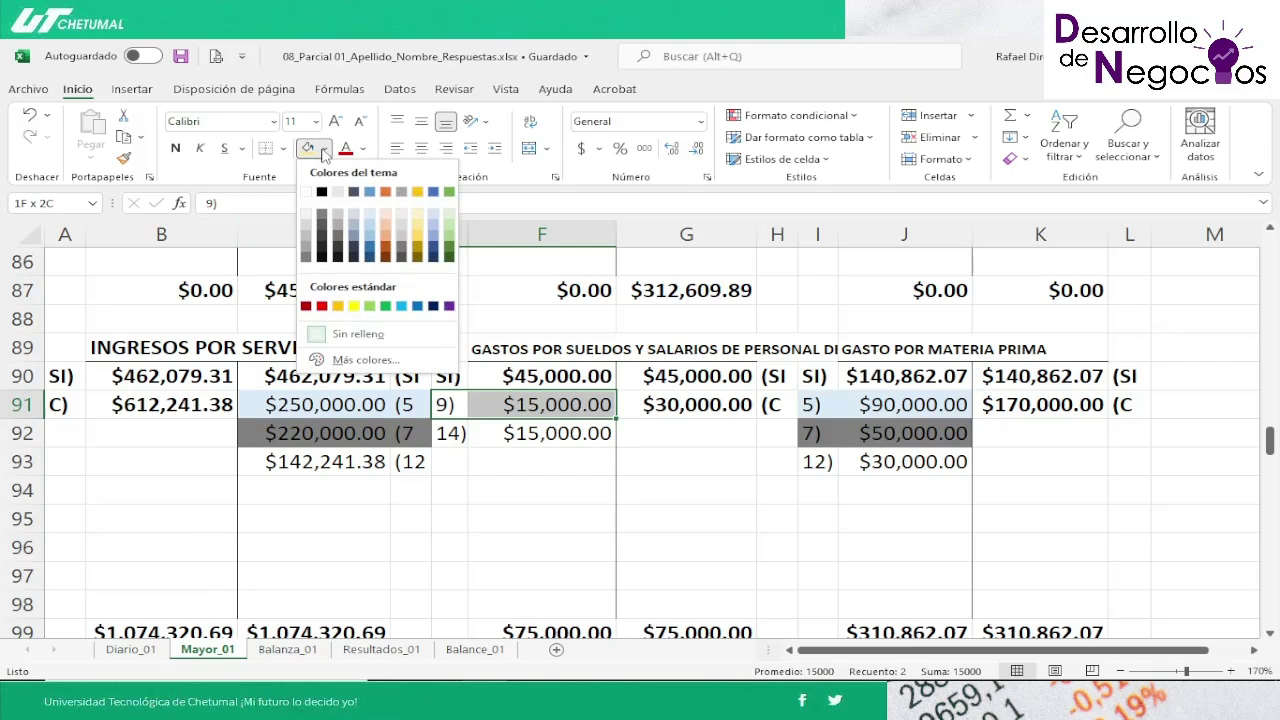
pyautogui.click(417, 246)
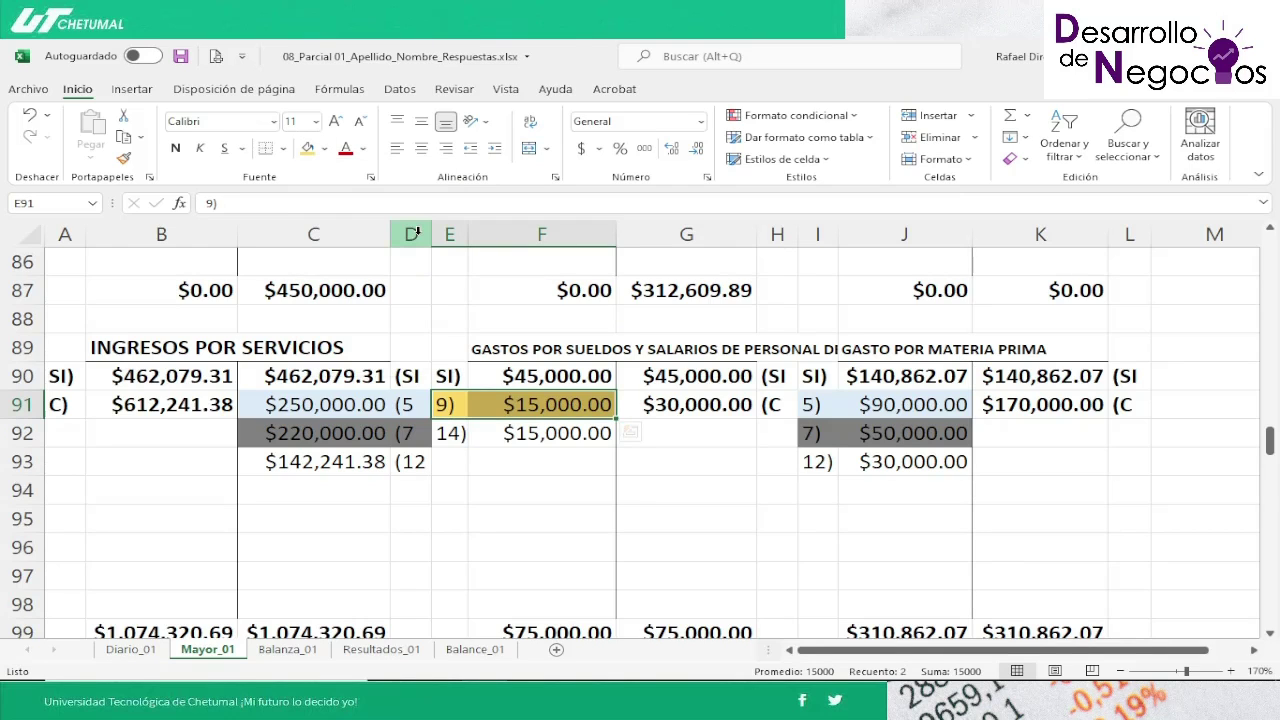
# Step: Apply the same gold fill to entry 9 (E115:F115) of the administrative staff salaries expense account
pyautogui.press('Down')
pyautogui.press('Down')
pyautogui.press('Down')
pyautogui.press('Down')
pyautogui.press('Down')
pyautogui.press('Down')
pyautogui.press('Down')
pyautogui.press('Down')
pyautogui.press('Down')
pyautogui.press('Down')
pyautogui.press('Down')
pyautogui.press('Down')
pyautogui.press('Down')
pyautogui.press('Down')
pyautogui.press('Down')
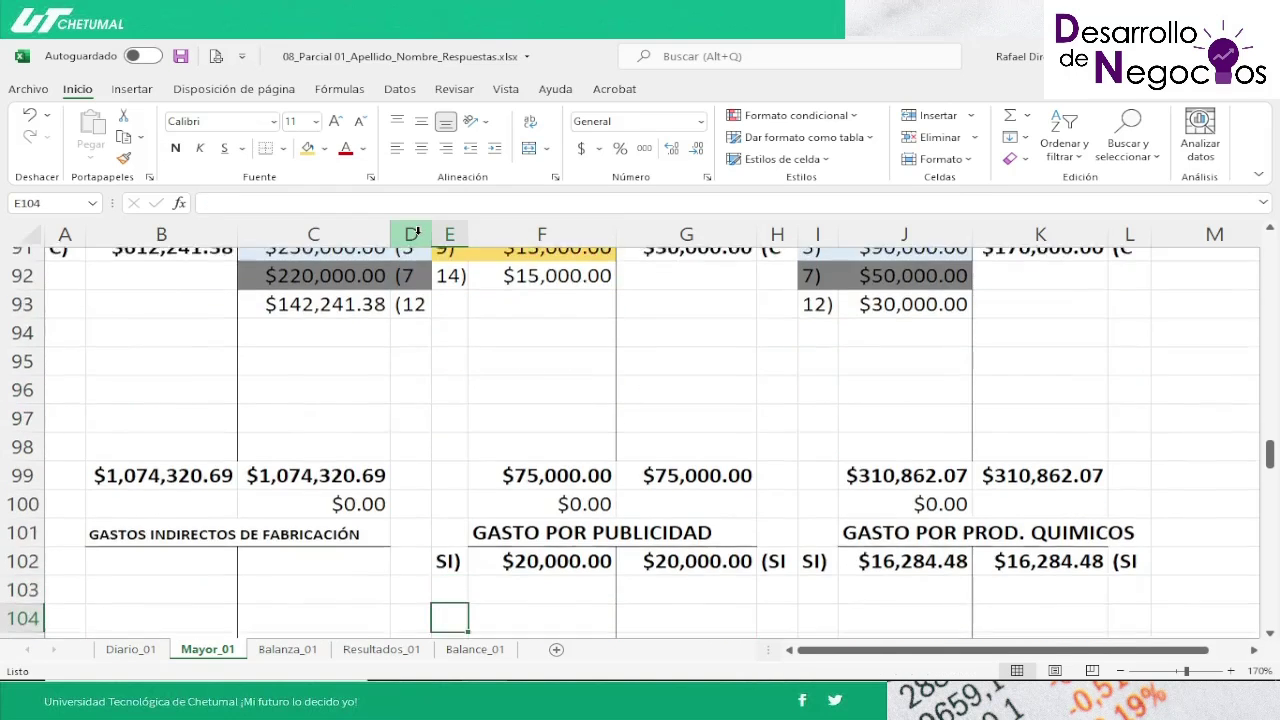
pyautogui.press('Down')
pyautogui.press('Down')
pyautogui.press('Down')
pyautogui.press('Down')
pyautogui.press('Down')
pyautogui.press('Down')
pyautogui.press('Down')
pyautogui.press('Down')
pyautogui.press('Down')
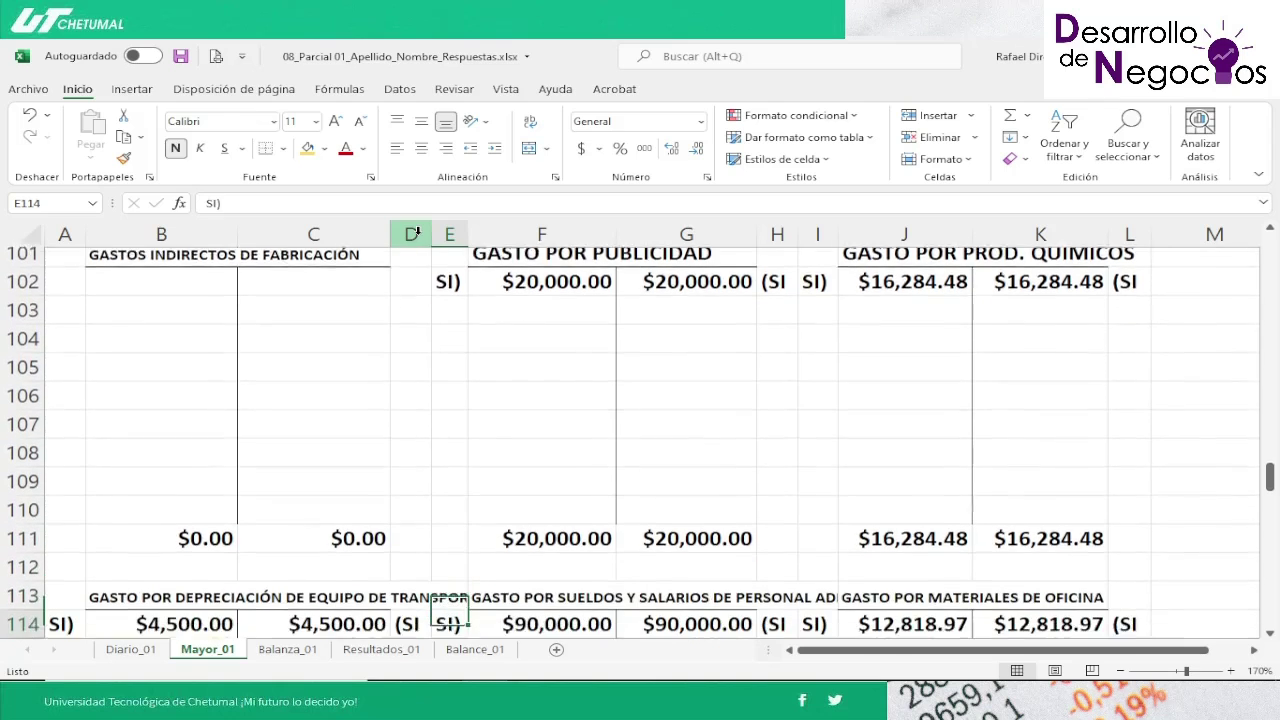
pyautogui.press('Down')
pyautogui.press('Up')
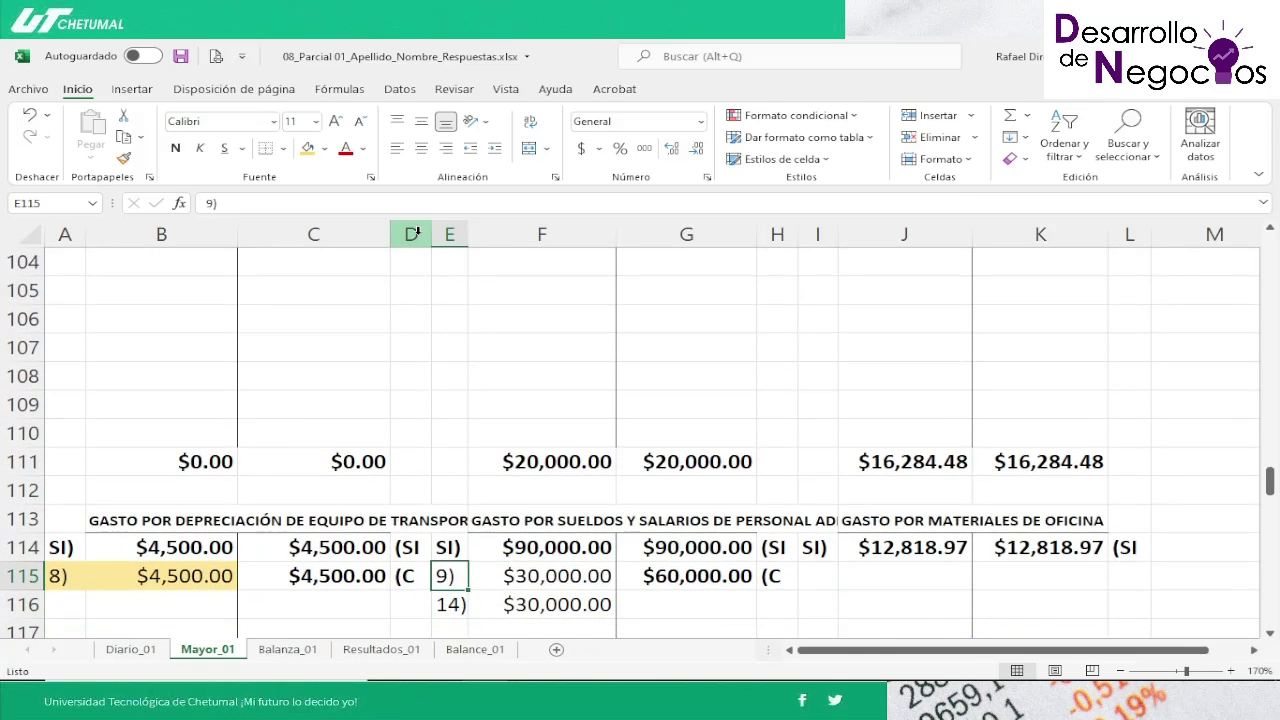
pyautogui.hotkey('shift', 'Right')
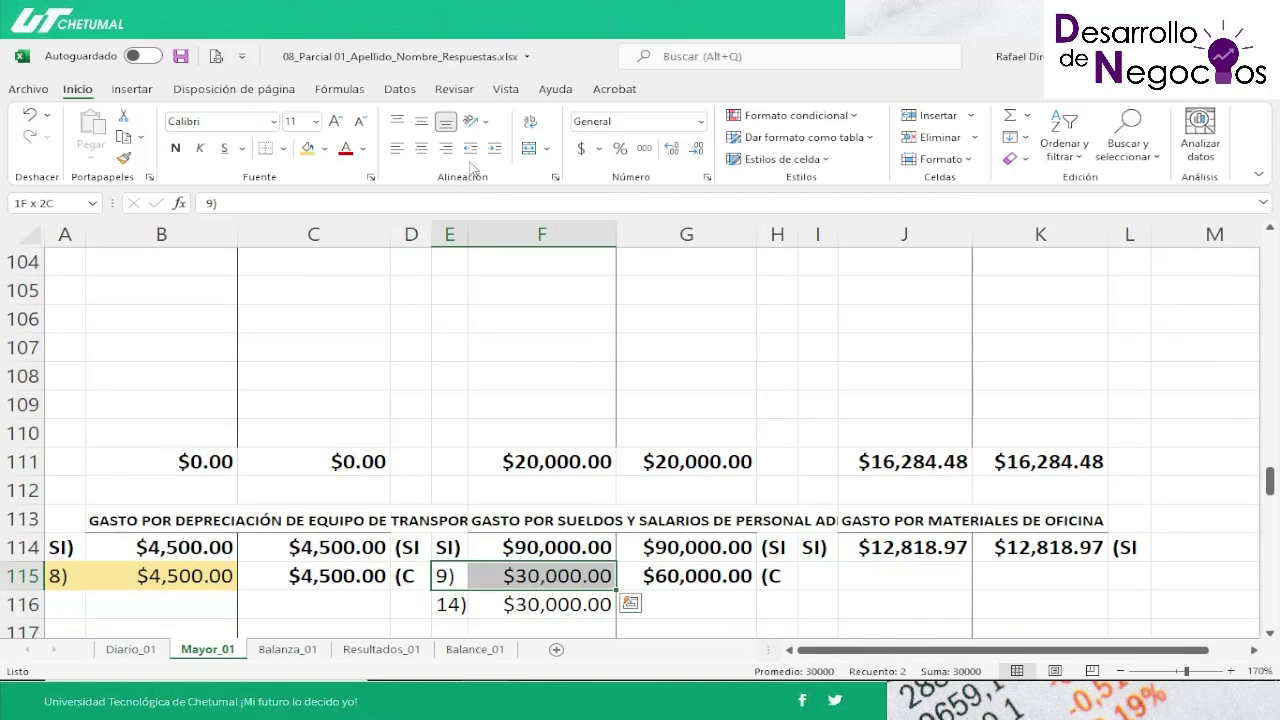
pyautogui.click(307, 148)
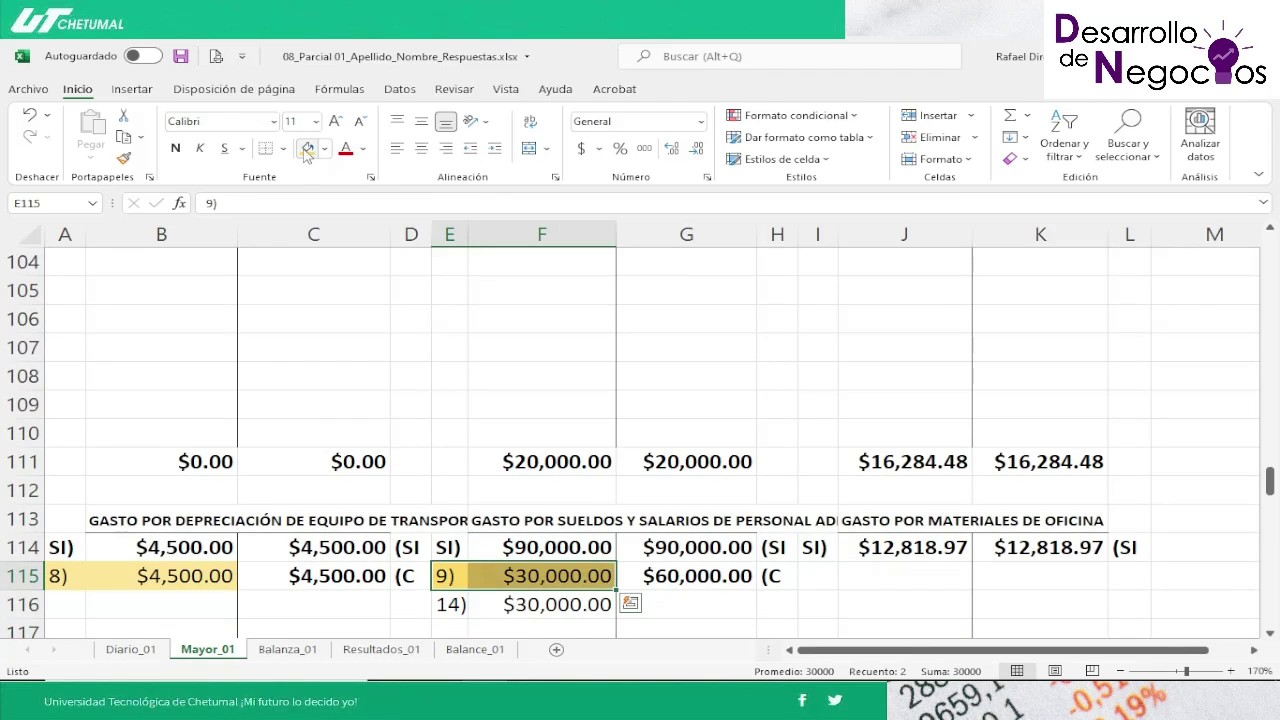
# Step: Apply the same gold fill to entry 9 (C5:D5) in the BANCOS account and save the workbook
pyautogui.press('Down')
pyautogui.press('Down')
pyautogui.press('Down')
pyautogui.press('Down')
pyautogui.press('Down')
pyautogui.press('Down')
pyautogui.press('Down')
pyautogui.press('Down')
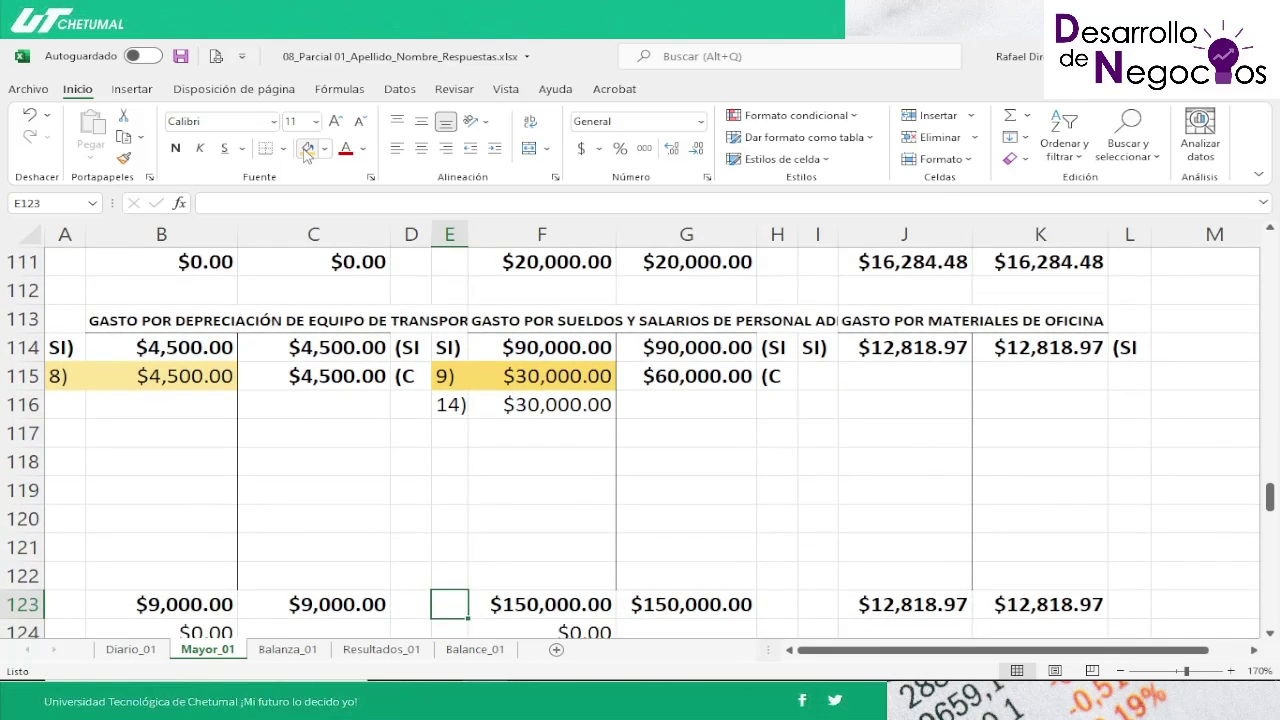
pyautogui.press('Right')
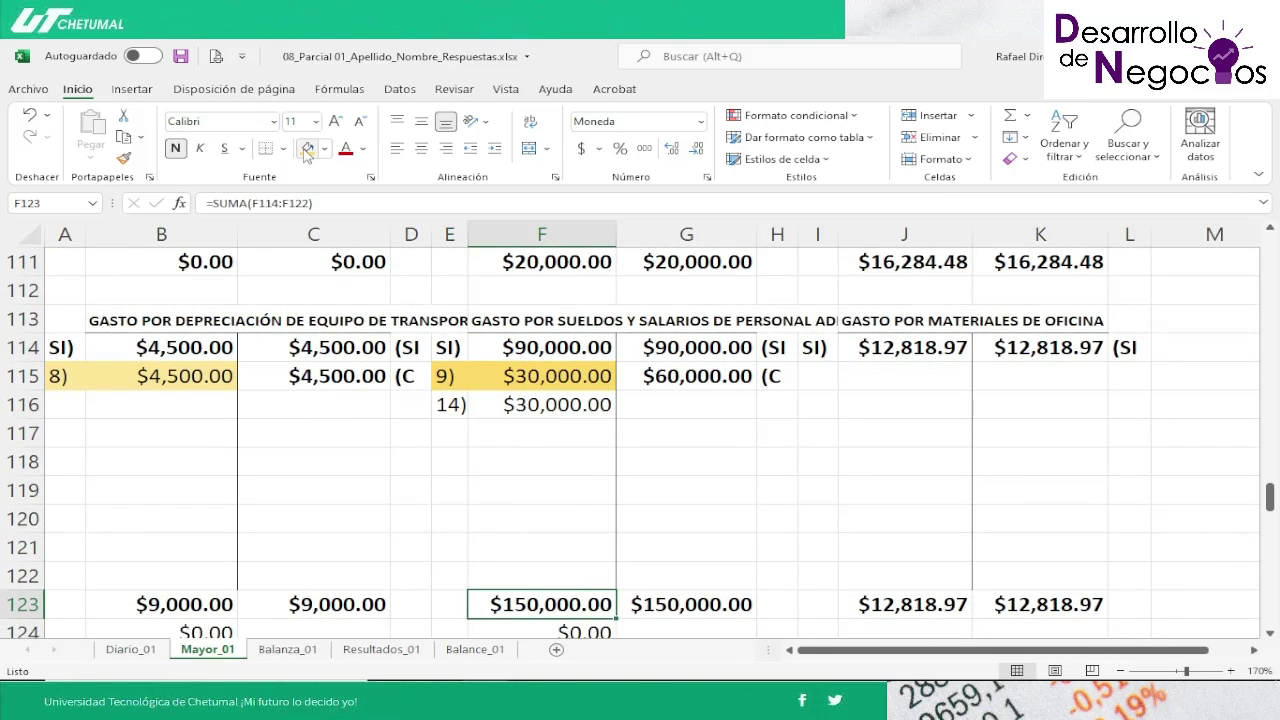
pyautogui.press('Up')
pyautogui.press('Up')
pyautogui.press('Up')
pyautogui.press('Up')
pyautogui.press('Up')
pyautogui.press('Up')
pyautogui.press('Up')
pyautogui.press('Up')
pyautogui.press('Up')
pyautogui.press('Up')
pyautogui.press('Up')
pyautogui.press('Up')
pyautogui.press('Up')
pyautogui.press('Up')
pyautogui.press('Up')
pyautogui.press('Up')
pyautogui.press('Up')
pyautogui.press('Up')
pyautogui.press('Up')
pyautogui.press('Up')
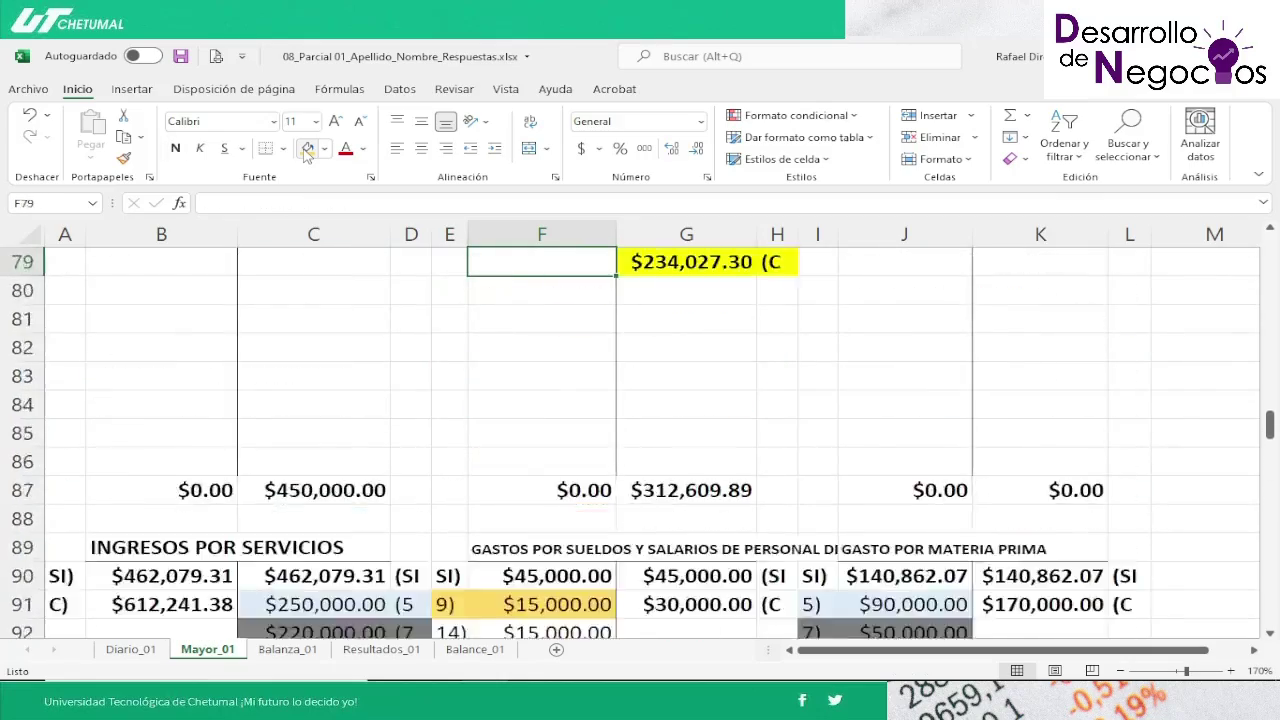
pyautogui.press('Up')
pyautogui.press('Up')
pyautogui.press('Up')
pyautogui.press('Up')
pyautogui.press('Up')
pyautogui.press('Up')
pyautogui.press('Up')
pyautogui.press('Up')
pyautogui.press('Up')
pyautogui.press('Up')
pyautogui.press('Up')
pyautogui.press('Up')
pyautogui.press('Up')
pyautogui.press('Up')
pyautogui.press('Up')
pyautogui.press('Up')
pyautogui.press('Up')
pyautogui.press('Up')
pyautogui.press('Up')
pyautogui.press('Up')
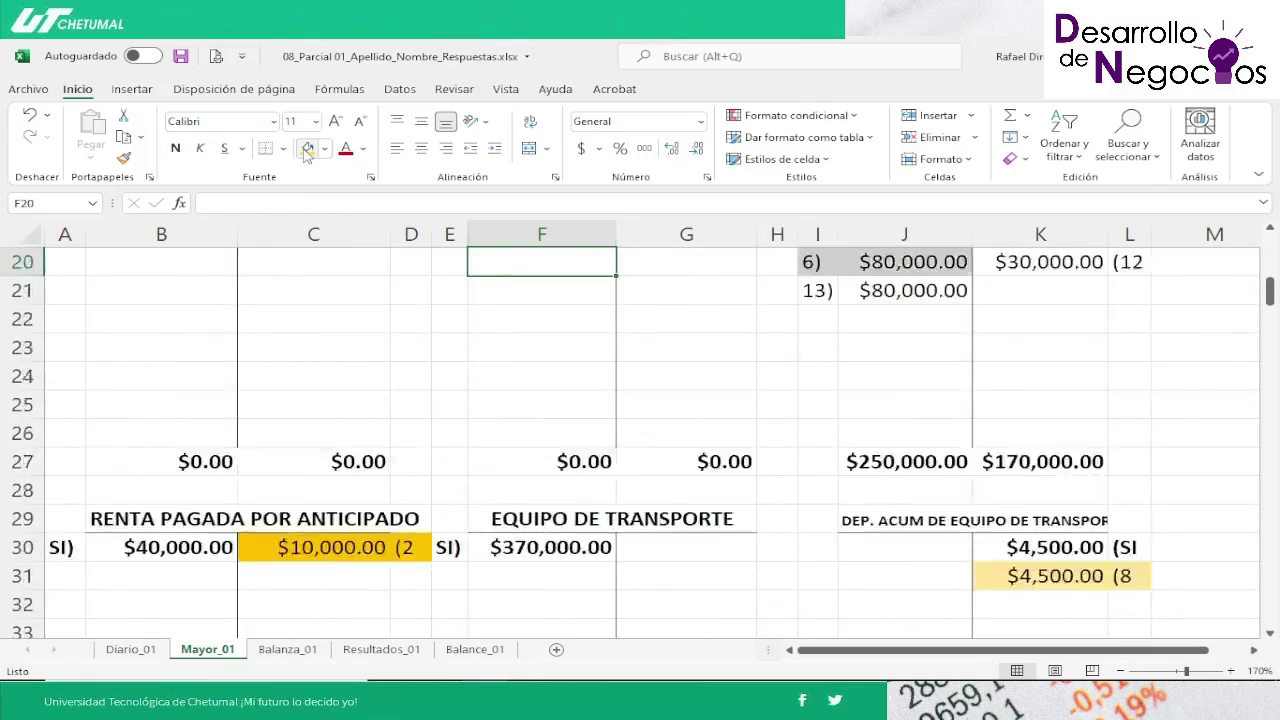
pyautogui.press('Up')
pyautogui.press('Up')
pyautogui.press('Up')
pyautogui.press('Up')
pyautogui.press('Up')
pyautogui.press('Up')
pyautogui.press('Up')
pyautogui.press('Up')
pyautogui.press('Up')
pyautogui.press('Up')
pyautogui.press('Up')
pyautogui.press('Up')
pyautogui.press('Up')
pyautogui.press('Up')
pyautogui.press('Up')
pyautogui.press('Up')
pyautogui.press('Up')
pyautogui.press('Up')
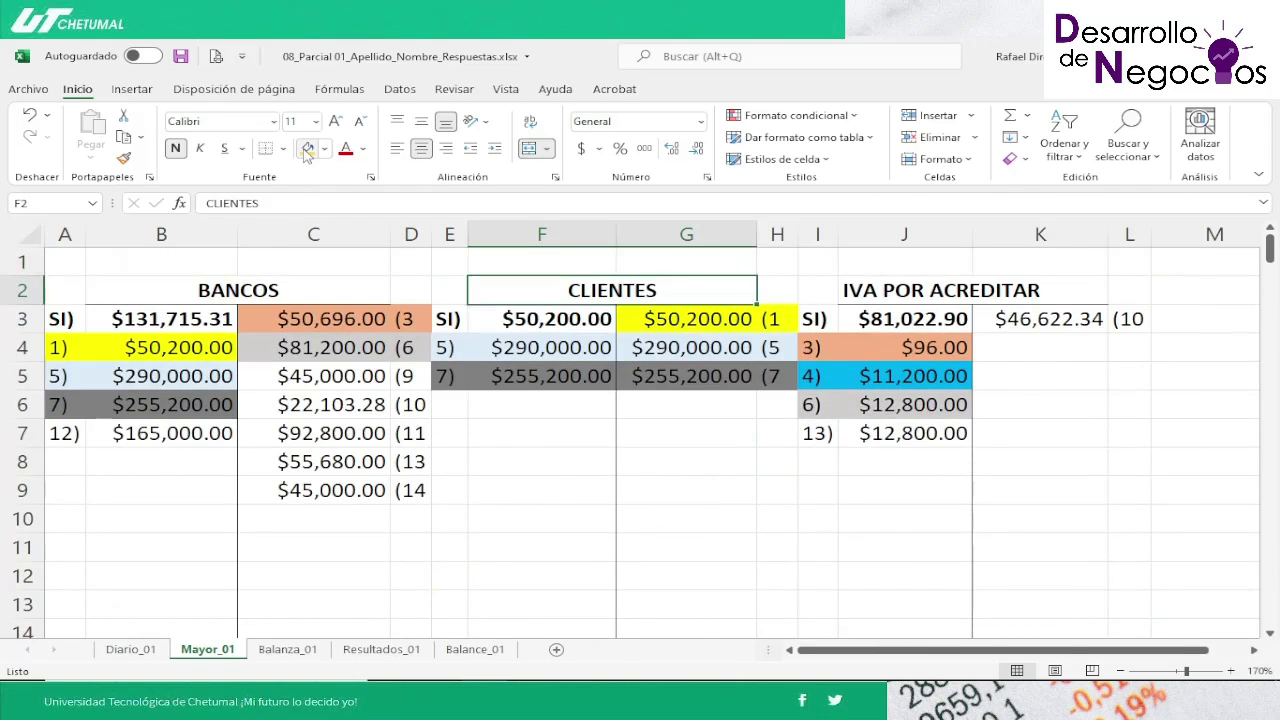
pyautogui.press('Down')
pyautogui.press('Down')
pyautogui.press('Down')
pyautogui.press('Left')
pyautogui.press('Left')
pyautogui.press('Left')
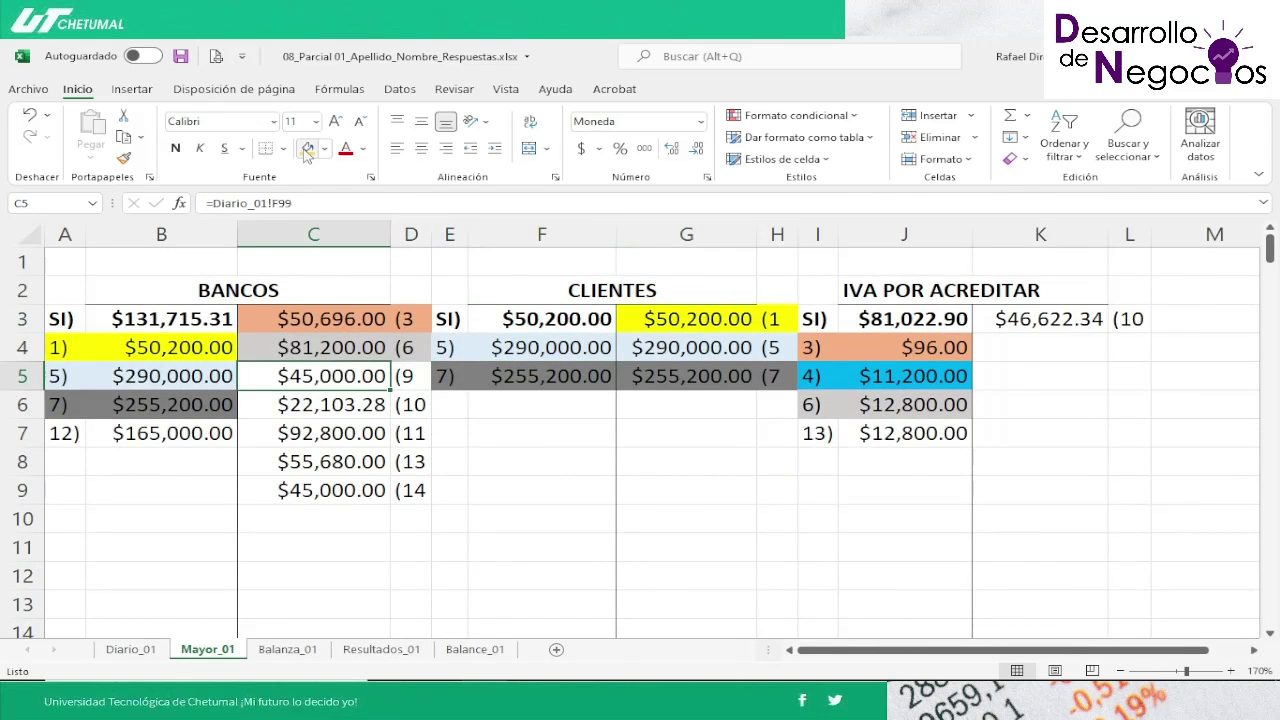
pyautogui.hotkey('shift', 'Right')
pyautogui.click(307, 150)
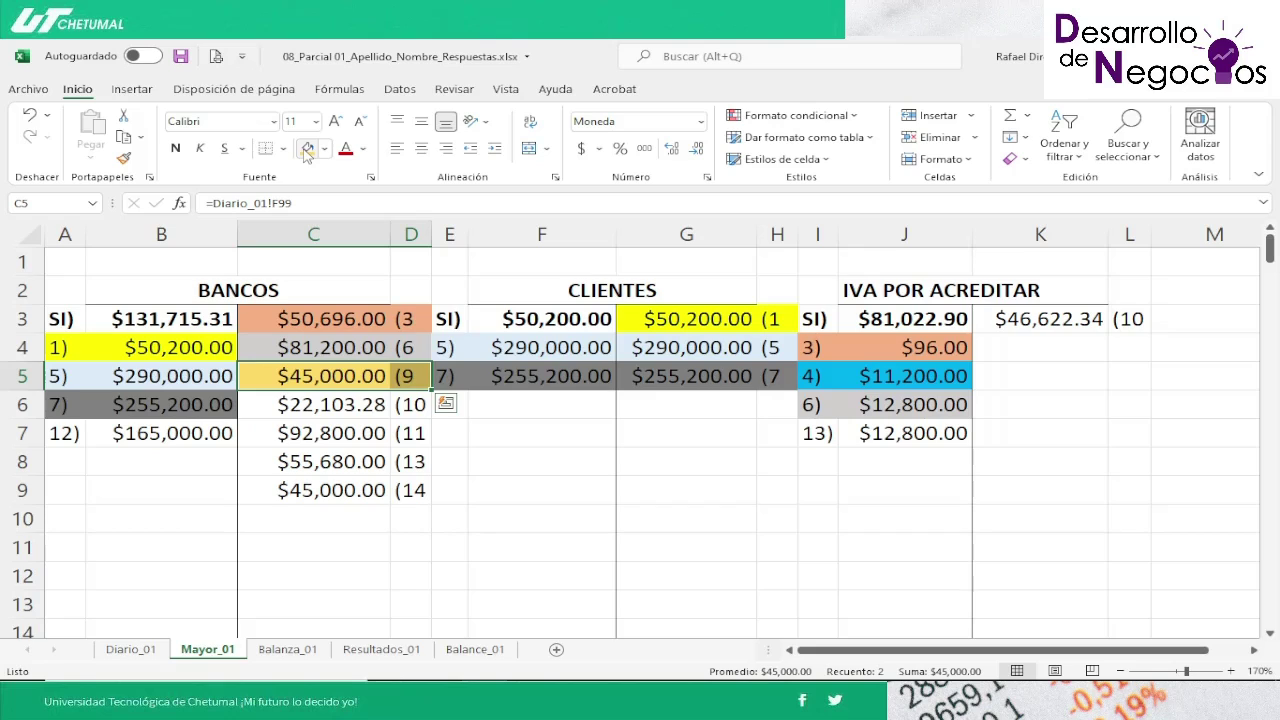
pyautogui.press('Down')
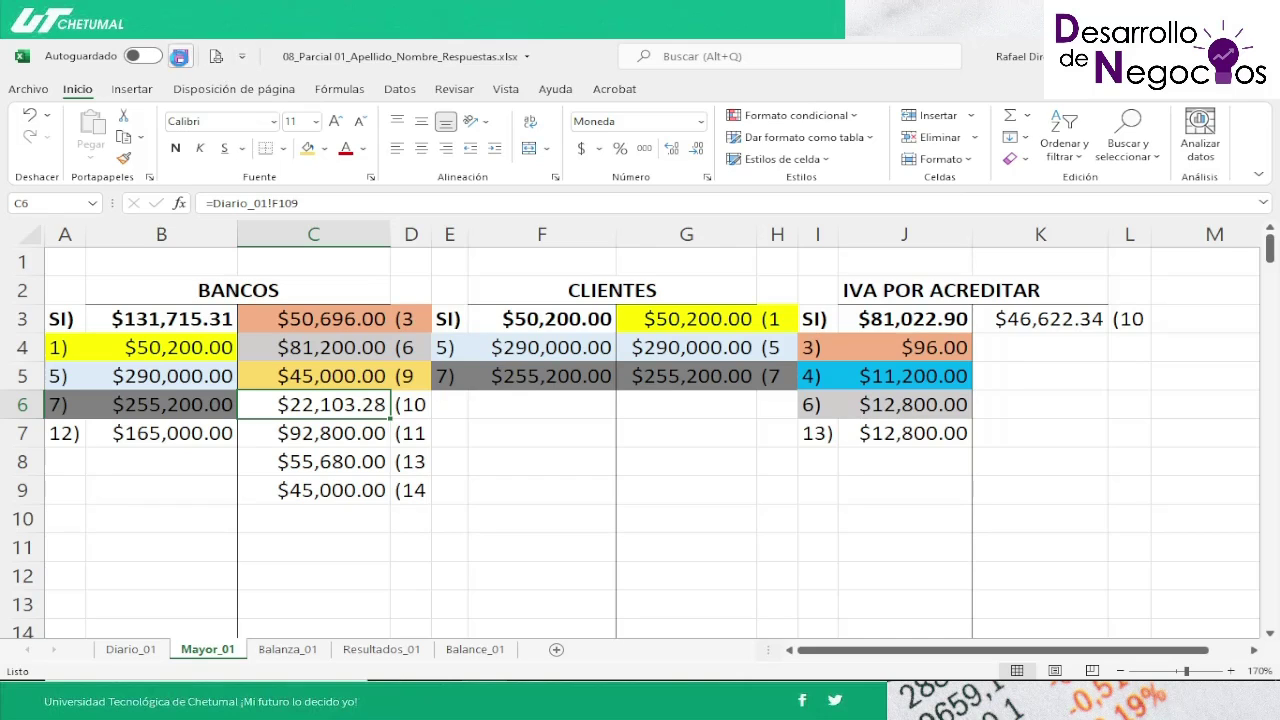
pyautogui.click(180, 57)
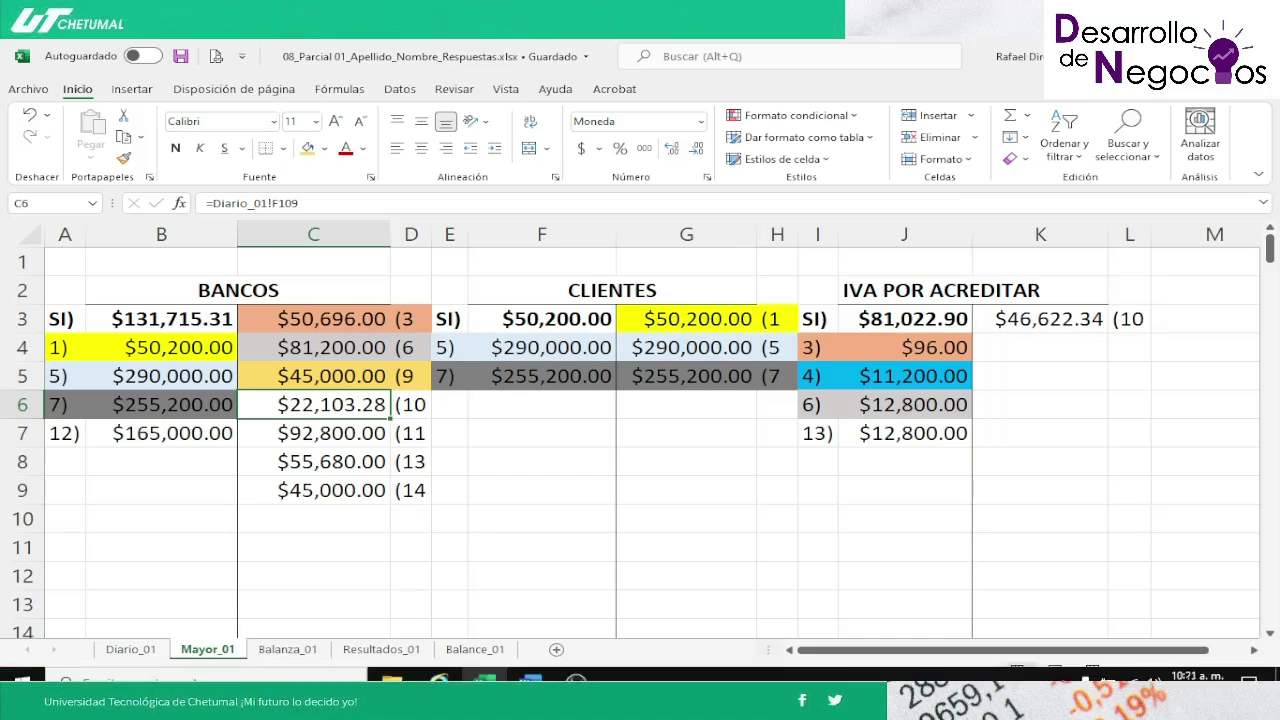
# Step: Switch to the Word document 08_1er Examen Parcial.docx and read transaction 10
pyautogui.moveTo(443, 675)
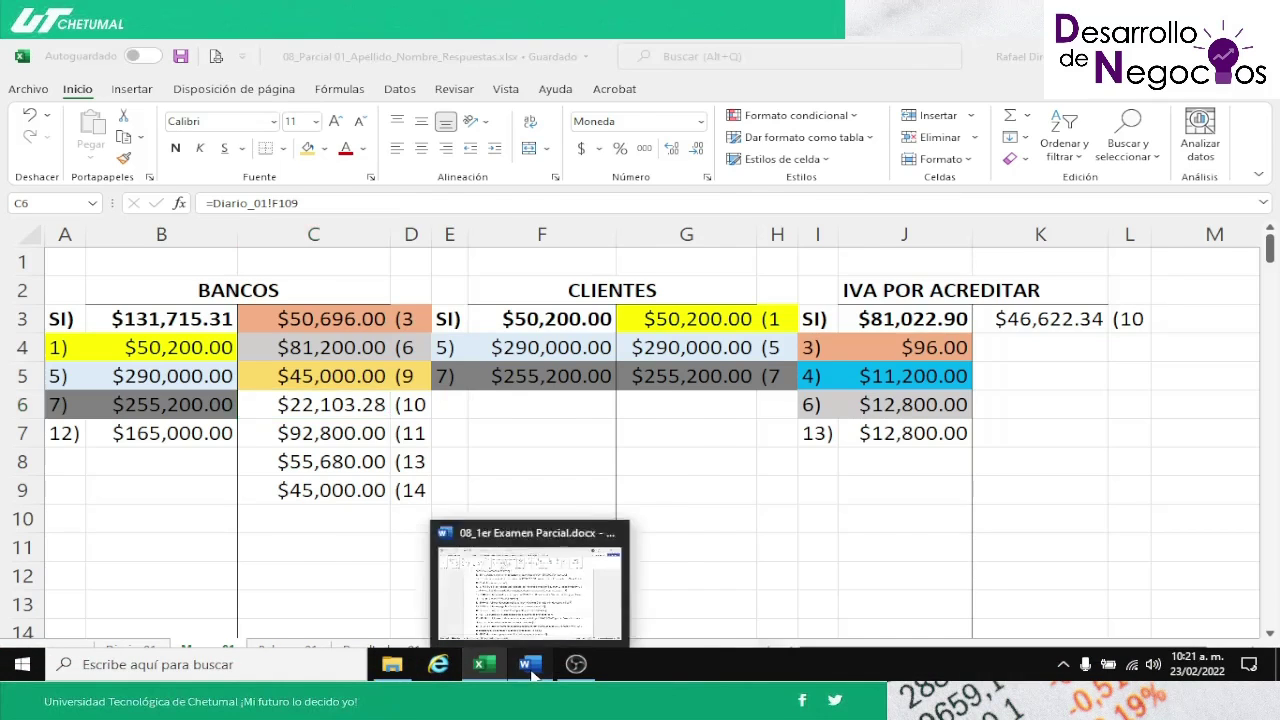
pyautogui.click(531, 668)
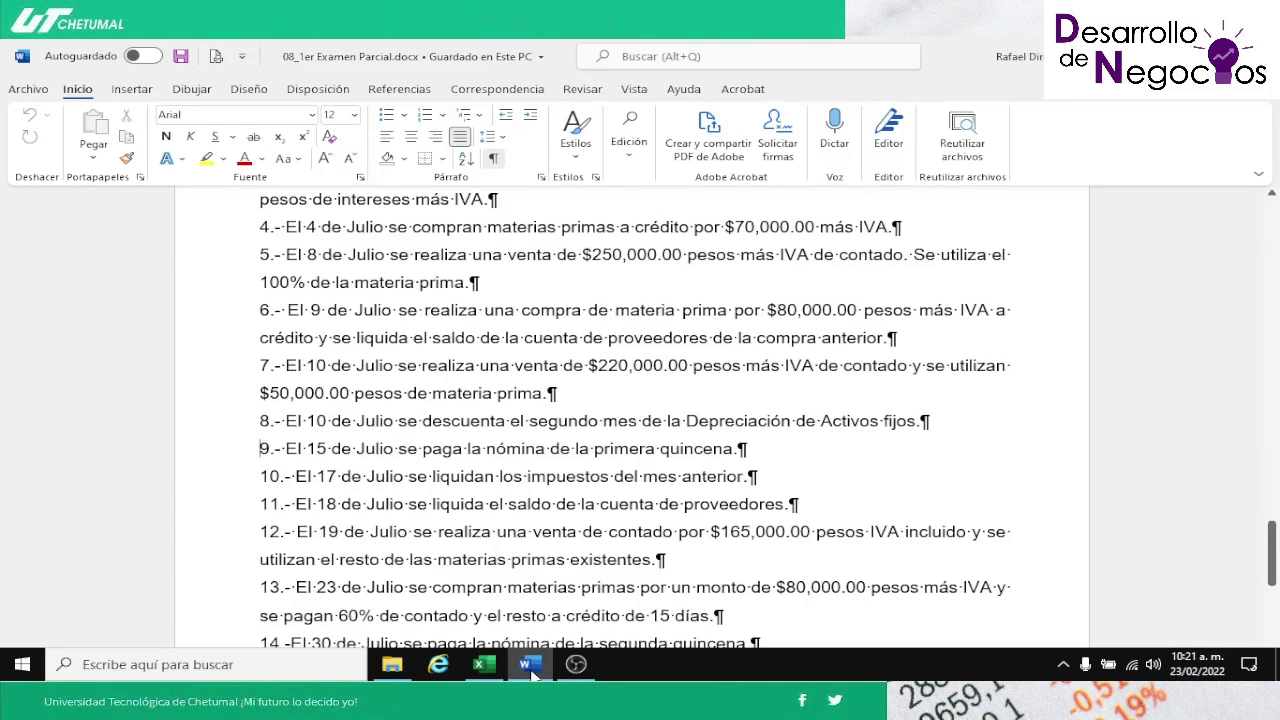
pyautogui.press('Down')
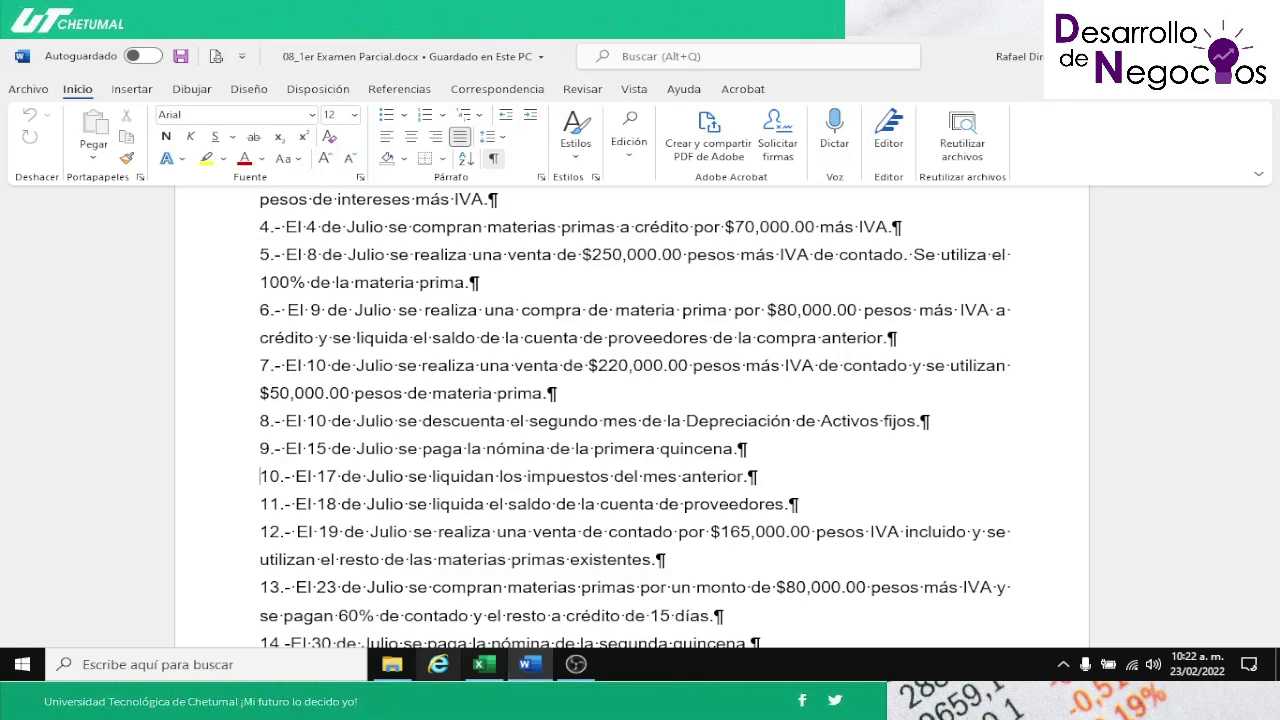
# Step: Return to the Excel workbook and examine journal entry 10 on Diario_01, including its IVA POR PAGAR amount in E106
pyautogui.click(483, 664)
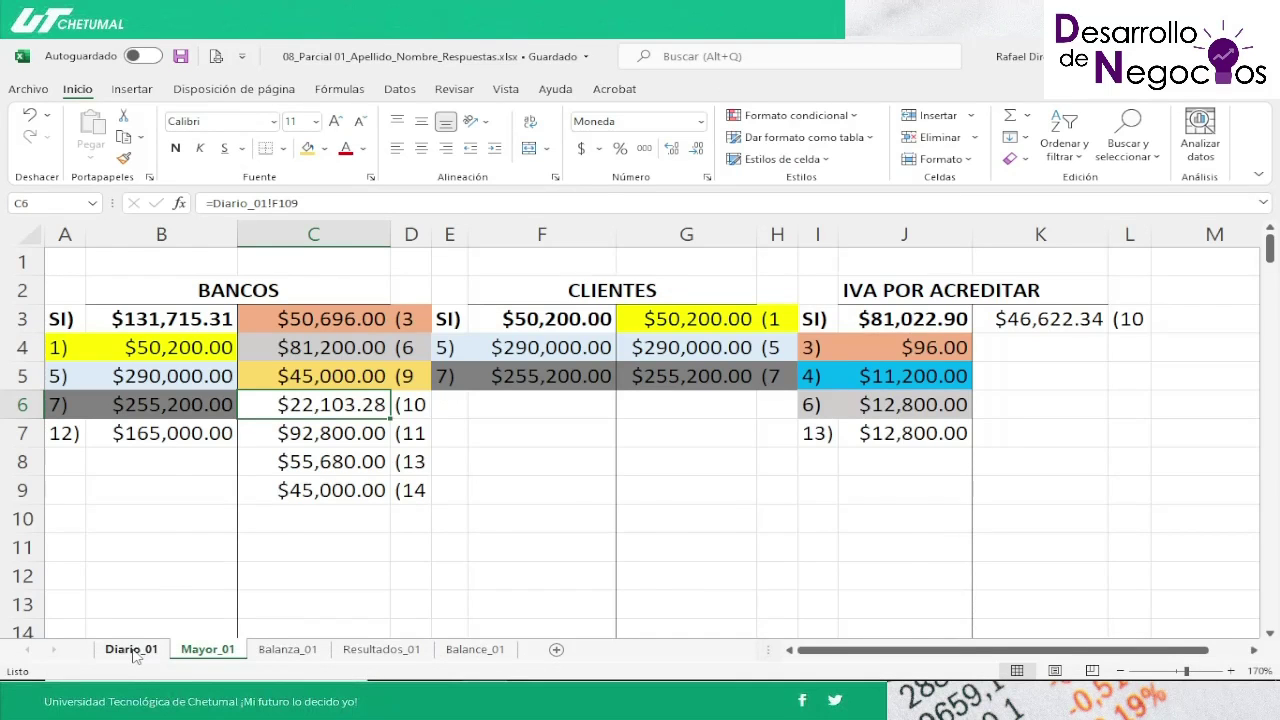
pyautogui.click(133, 651)
pyautogui.press('Down')
pyautogui.press('Down')
pyautogui.press('Down')
pyautogui.press('Down')
pyautogui.press('Down')
pyautogui.press('Down')
pyautogui.press('Down')
pyautogui.press('Down')
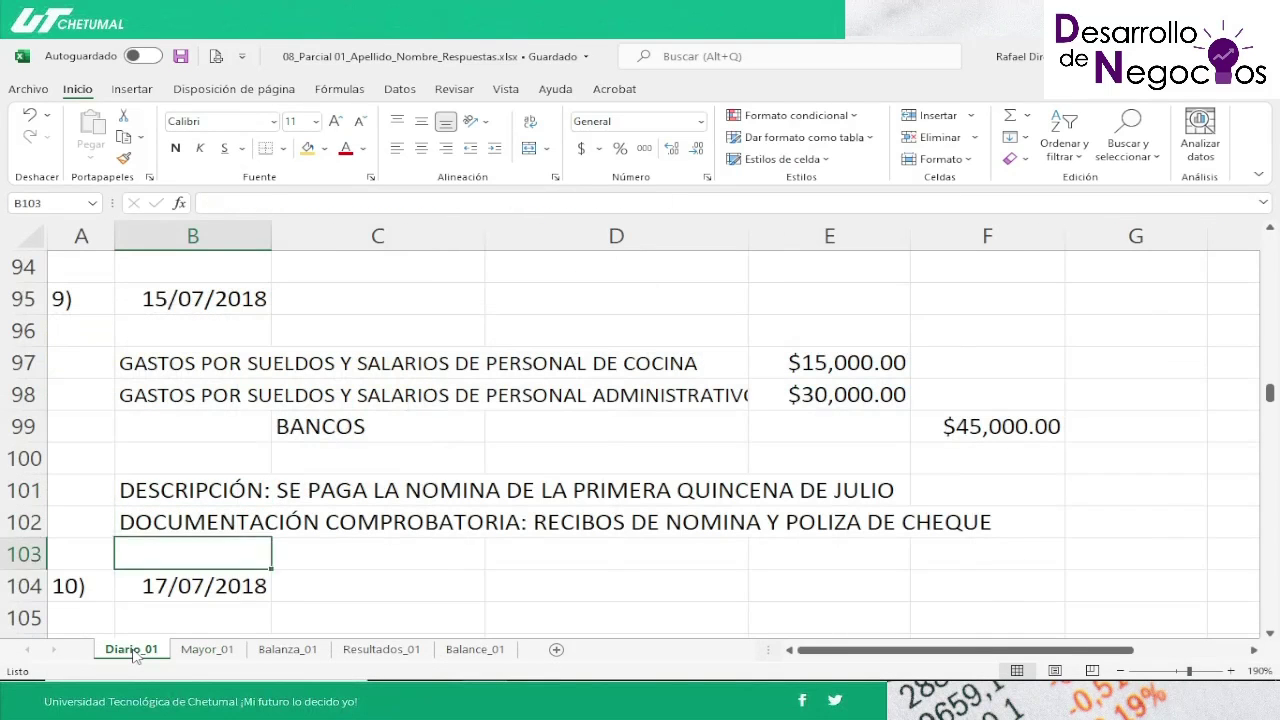
pyautogui.press('Down')
pyautogui.press('Down')
pyautogui.press('Down')
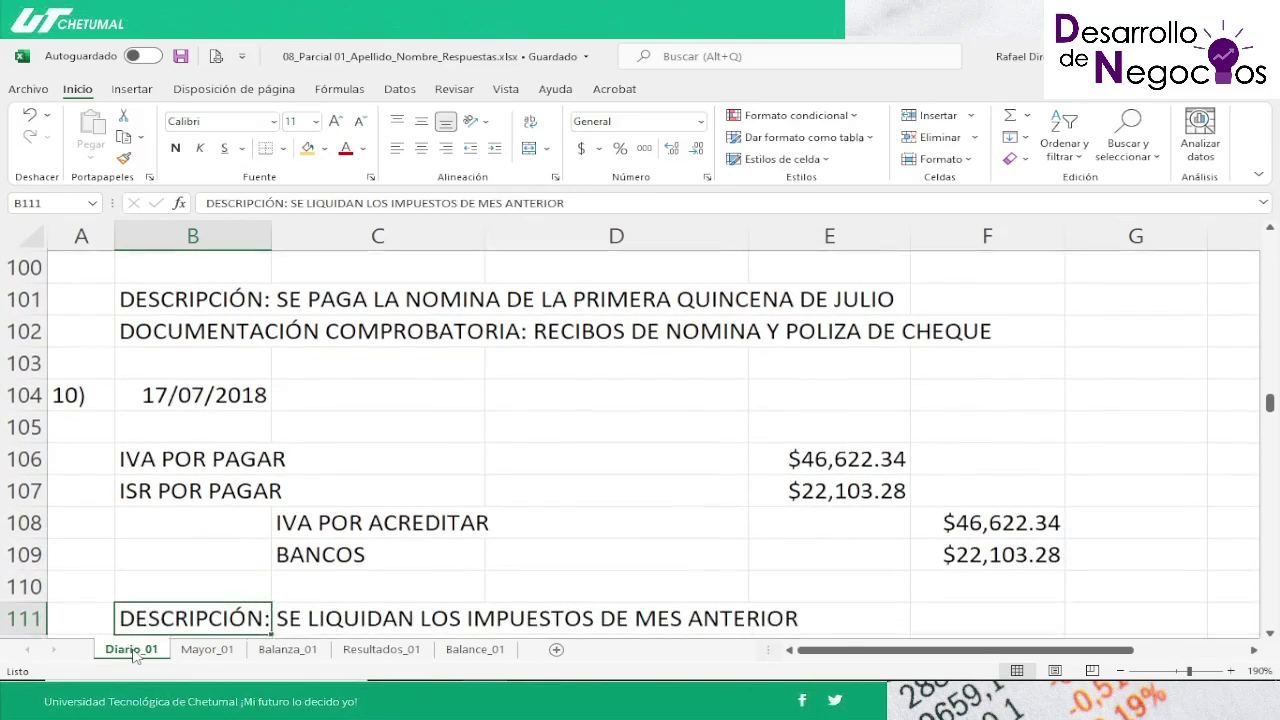
pyautogui.press('Up')
pyautogui.press('Up')
pyautogui.press('Up')
pyautogui.press('Up')
pyautogui.press('Up')
pyautogui.press('Up')
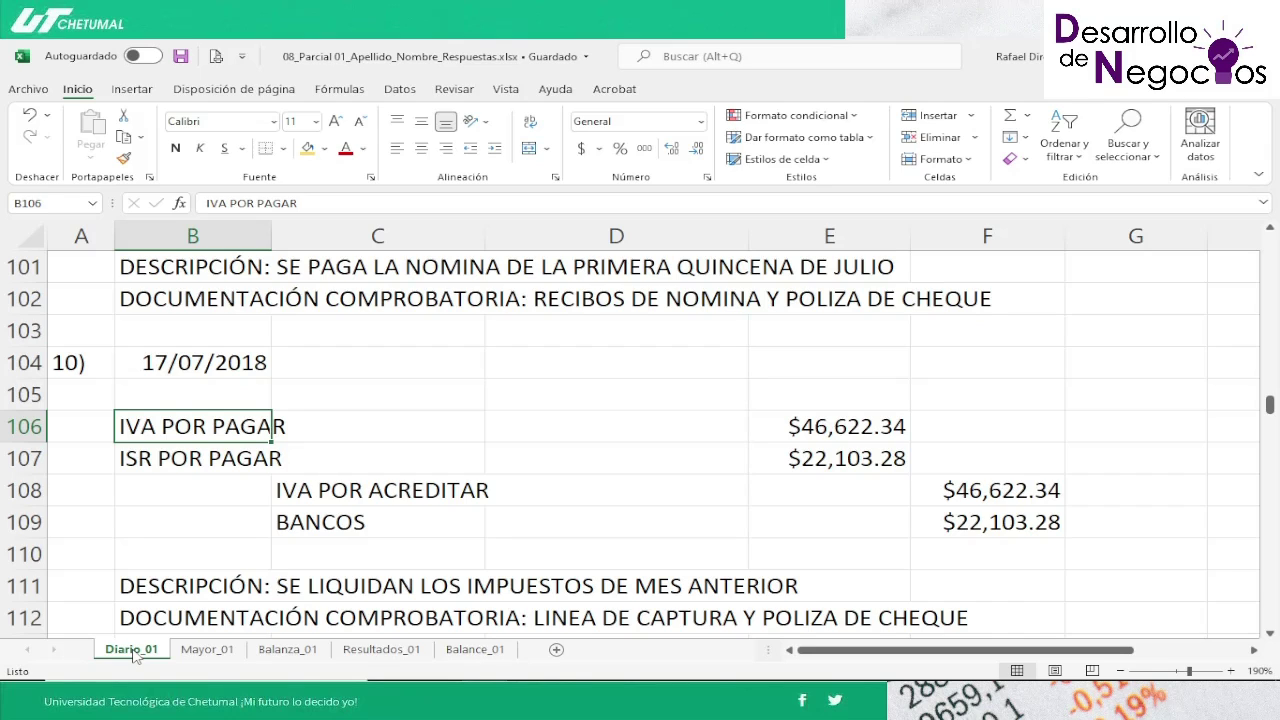
pyautogui.press('Right')
pyautogui.press('Right')
pyautogui.press('Right')
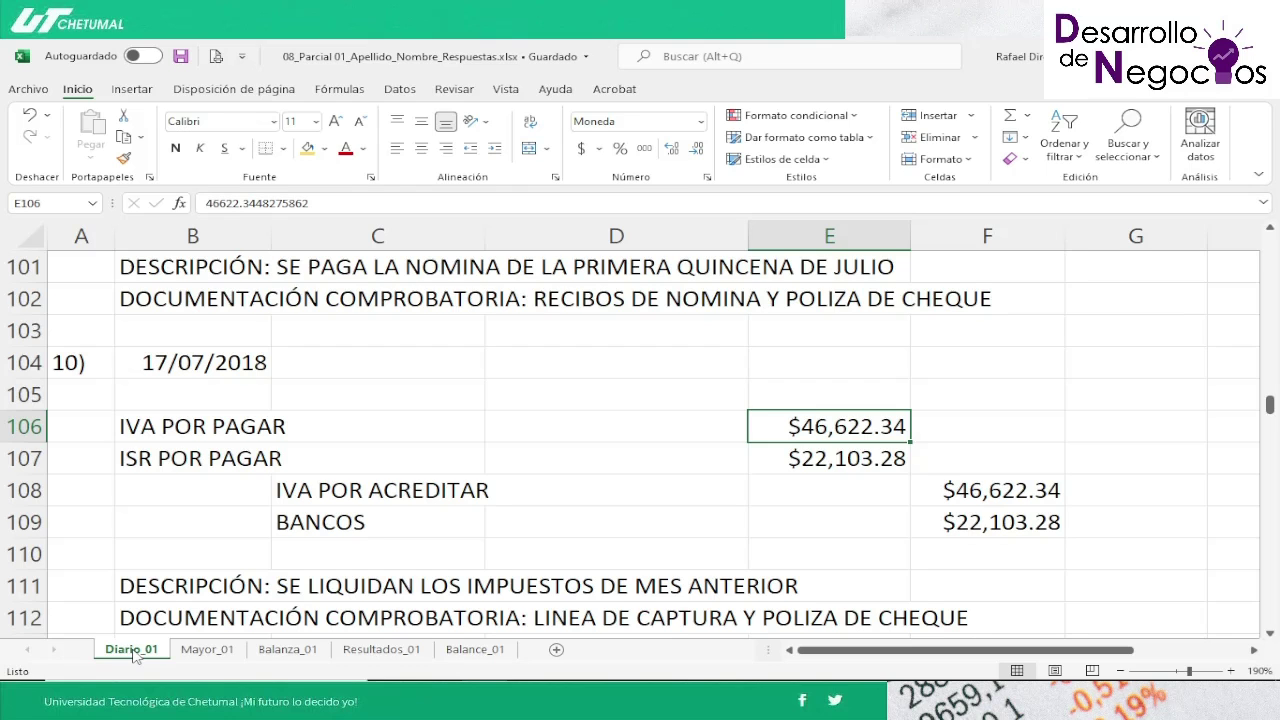
# Step: Locate the IVA POR PAGAR account on Mayor_01 and examine its opening balance (SI) in G54 alongside the entry 10 posting
pyautogui.click(194, 651)
pyautogui.press('Down')
pyautogui.press('Down')
pyautogui.press('Down')
pyautogui.press('Down')
pyautogui.press('Down')
pyautogui.press('Down')
pyautogui.press('Down')
pyautogui.press('Down')
pyautogui.press('Down')
pyautogui.press('Down')
pyautogui.press('Down')
pyautogui.press('Down')
pyautogui.press('Down')
pyautogui.press('Down')
pyautogui.press('Down')
pyautogui.press('Down')
pyautogui.press('Down')
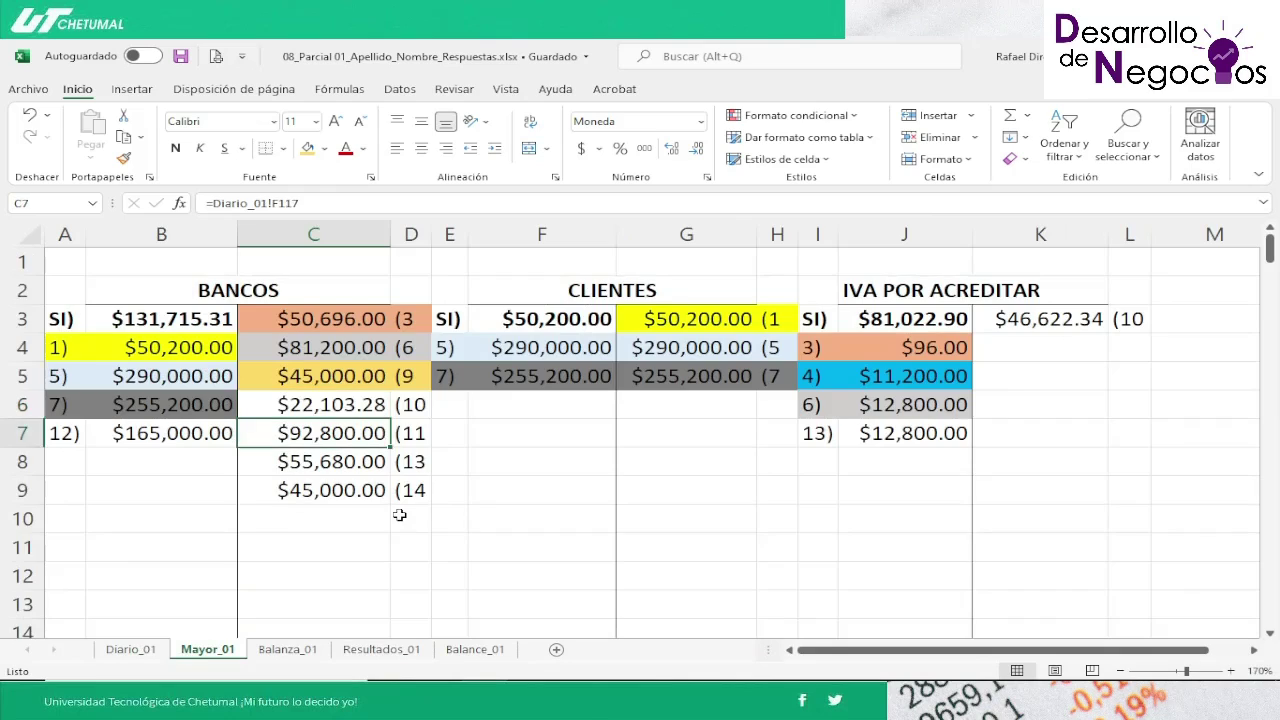
pyautogui.press('Down')
pyautogui.press('Down')
pyautogui.press('Down')
pyautogui.press('Down')
pyautogui.press('Down')
pyautogui.press('Down')
pyautogui.press('Down')
pyautogui.press('Down')
pyautogui.press('Down')
pyautogui.press('Down')
pyautogui.press('Down')
pyautogui.press('Down')
pyautogui.press('Down')
pyautogui.press('Down')
pyautogui.press('Down')
pyautogui.press('Down')
pyautogui.press('Down')
pyautogui.press('Down')
pyautogui.press('Down')
pyautogui.press('Down')
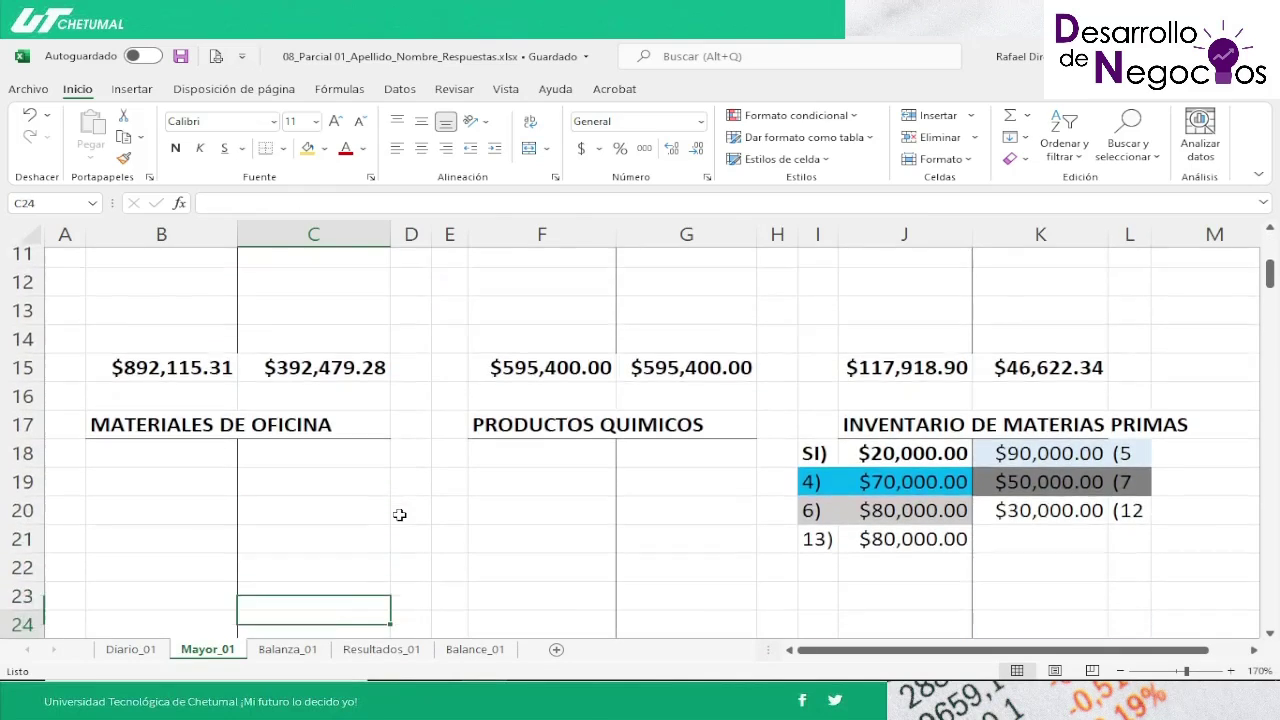
pyautogui.press('Down')
pyautogui.press('Down')
pyautogui.press('Down')
pyautogui.press('Down')
pyautogui.press('Down')
pyautogui.press('Down')
pyautogui.press('Down')
pyautogui.press('Down')
pyautogui.press('Down')
pyautogui.press('Down')
pyautogui.press('Down')
pyautogui.press('Down')
pyautogui.press('Down')
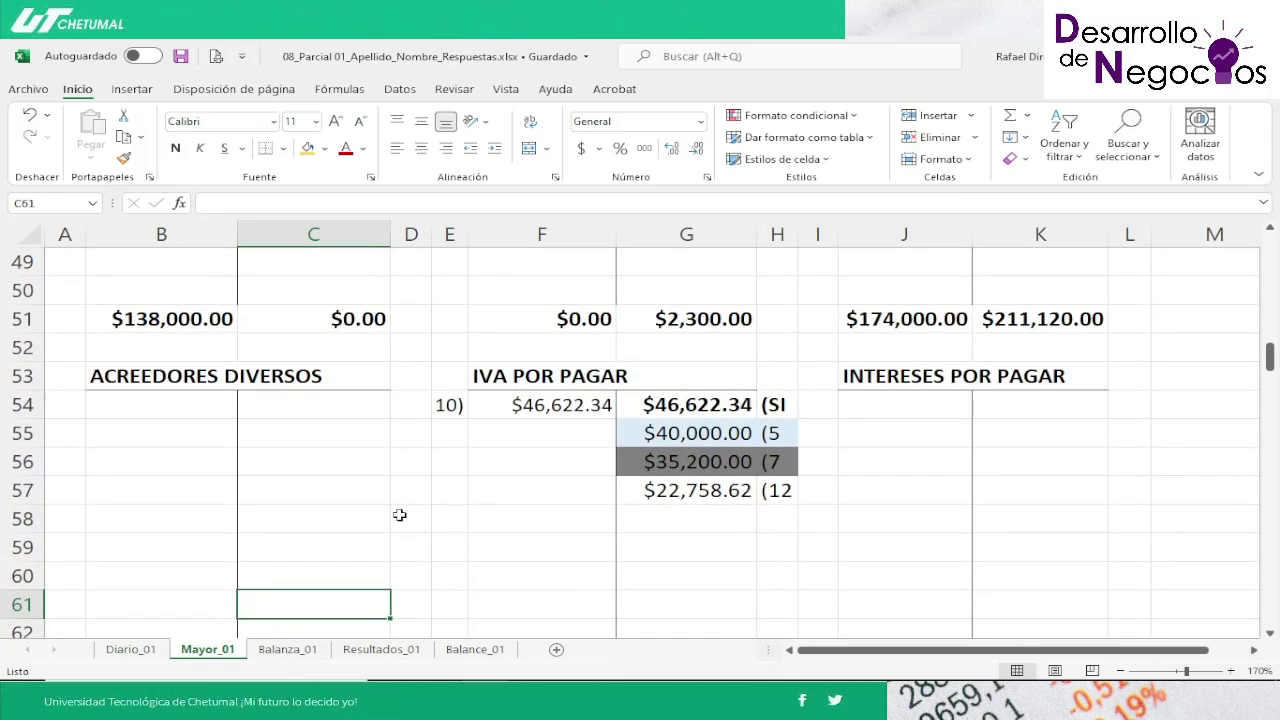
pyautogui.press('Up')
pyautogui.press('Up')
pyautogui.press('Up')
pyautogui.press('Up')
pyautogui.press('Up')
pyautogui.press('Up')
pyautogui.press('Up')
pyautogui.press('Right')
pyautogui.press('Right')
pyautogui.press('Right')
pyautogui.press('Right')
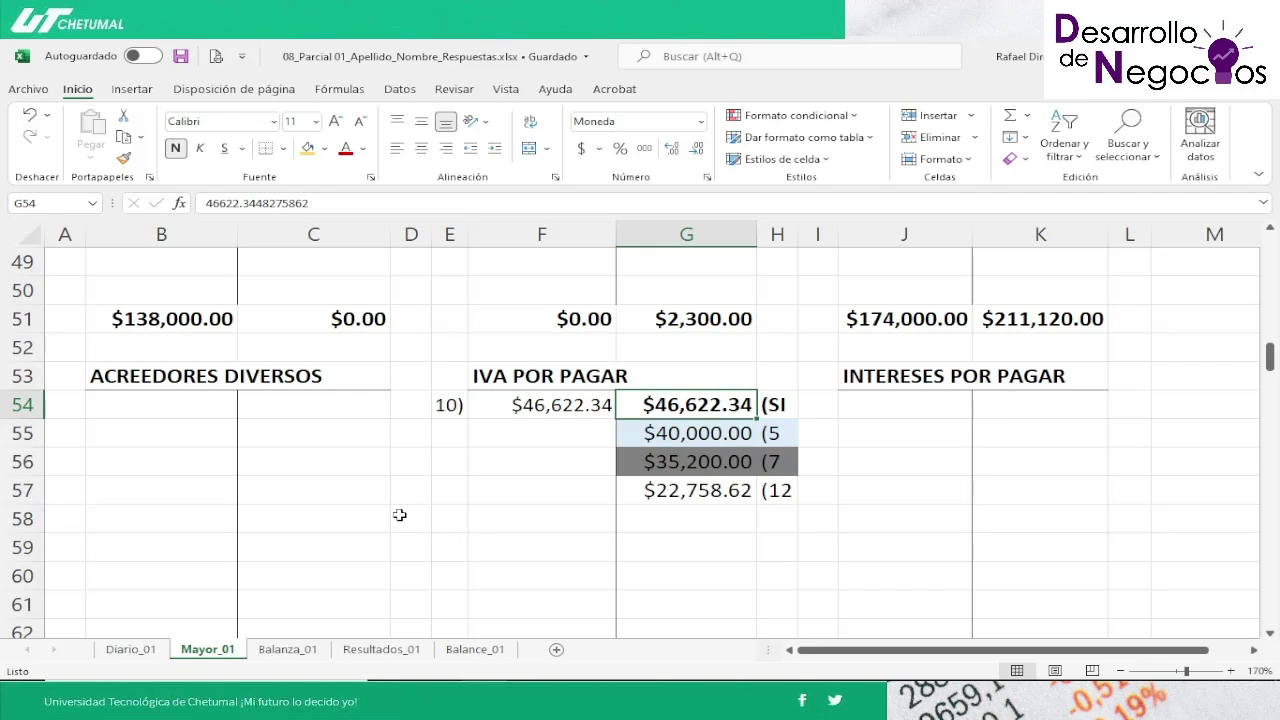
# Step: Review journal entry 10 on Diario_01: the ISR POR PAGAR charge, the IVA POR ACREDITAR and BANCOS credits, and the description lines
pyautogui.click(137, 651)
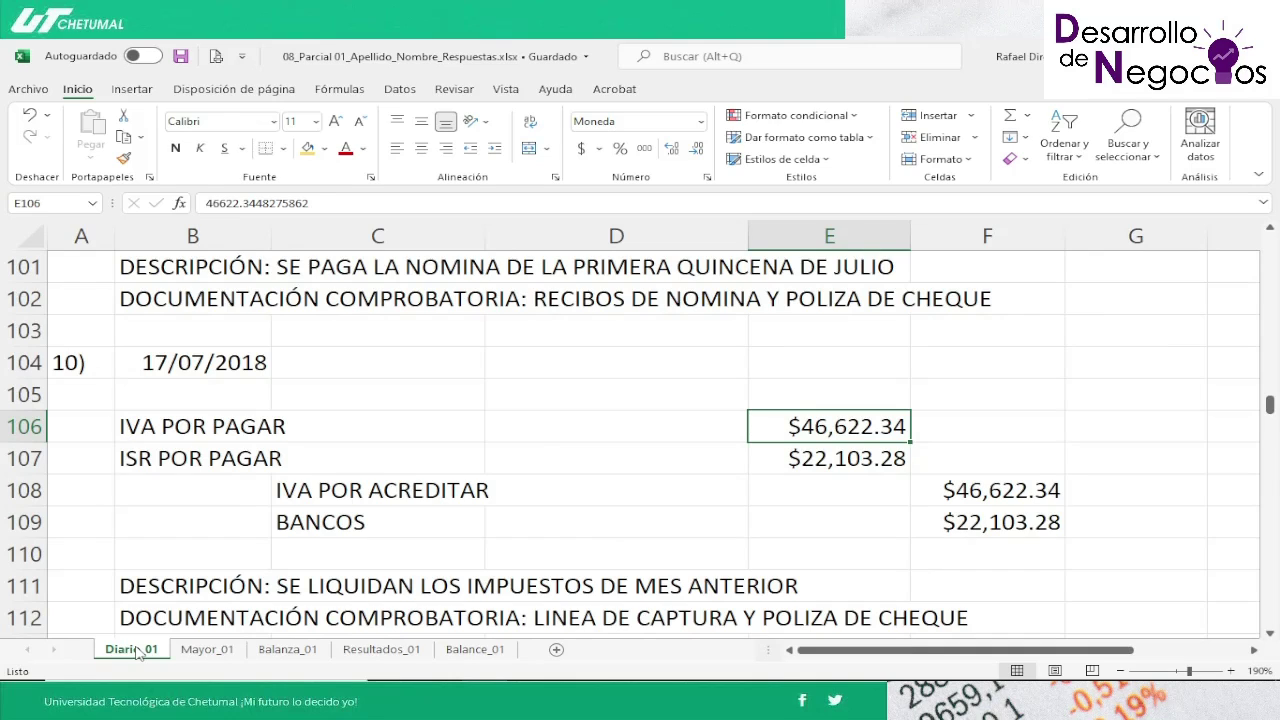
pyautogui.press('Down')
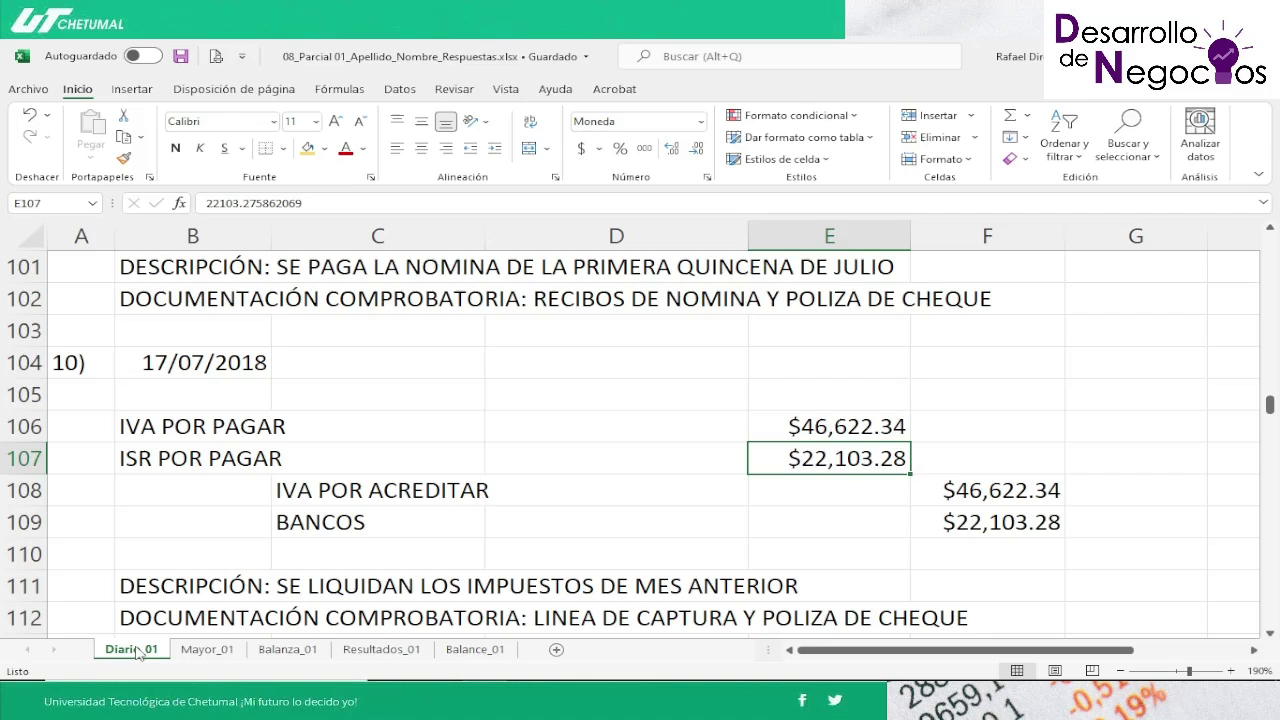
pyautogui.press('Down')
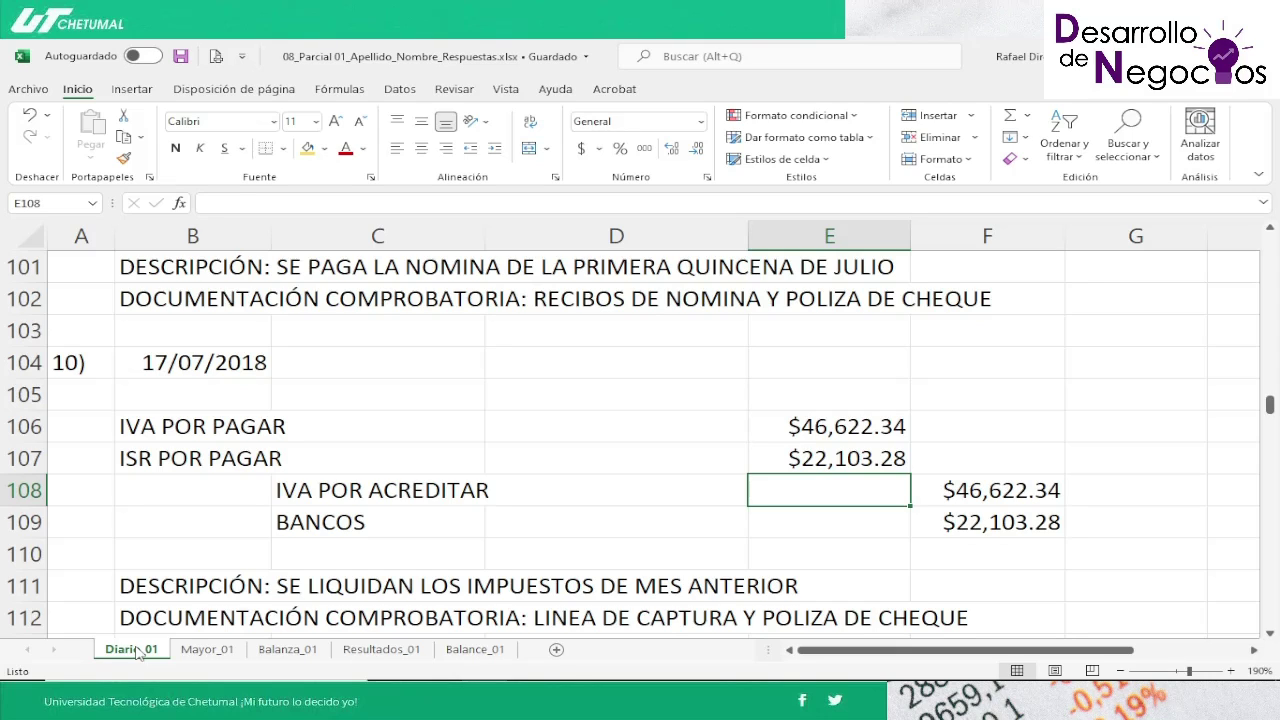
pyautogui.press('Right')
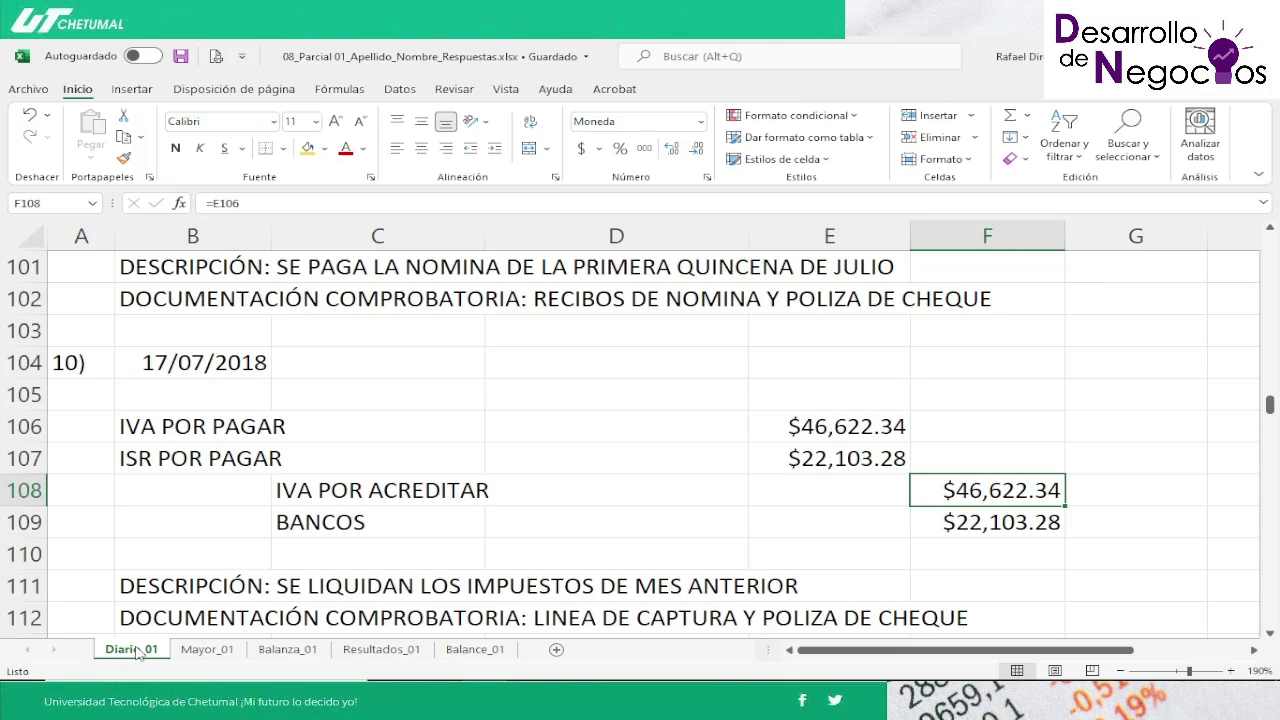
pyautogui.press('Down')
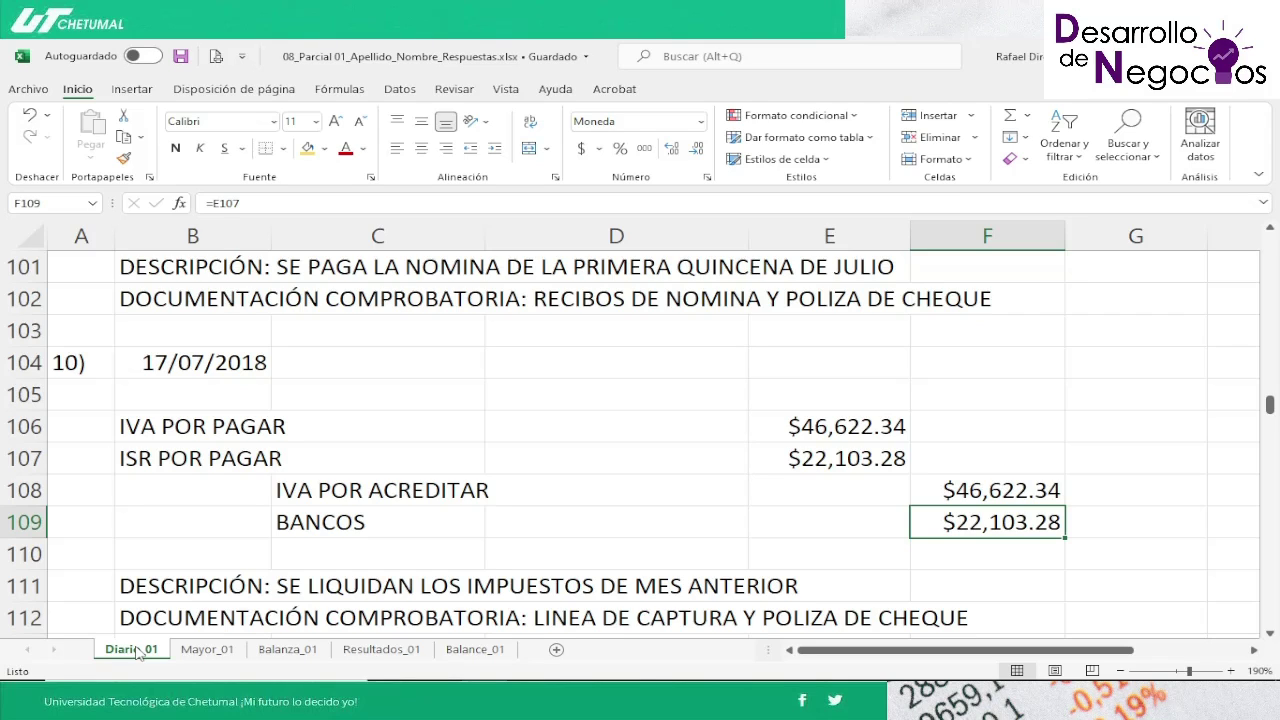
pyautogui.press('Down')
pyautogui.press('Down')
pyautogui.press('Down')
pyautogui.press('Down')
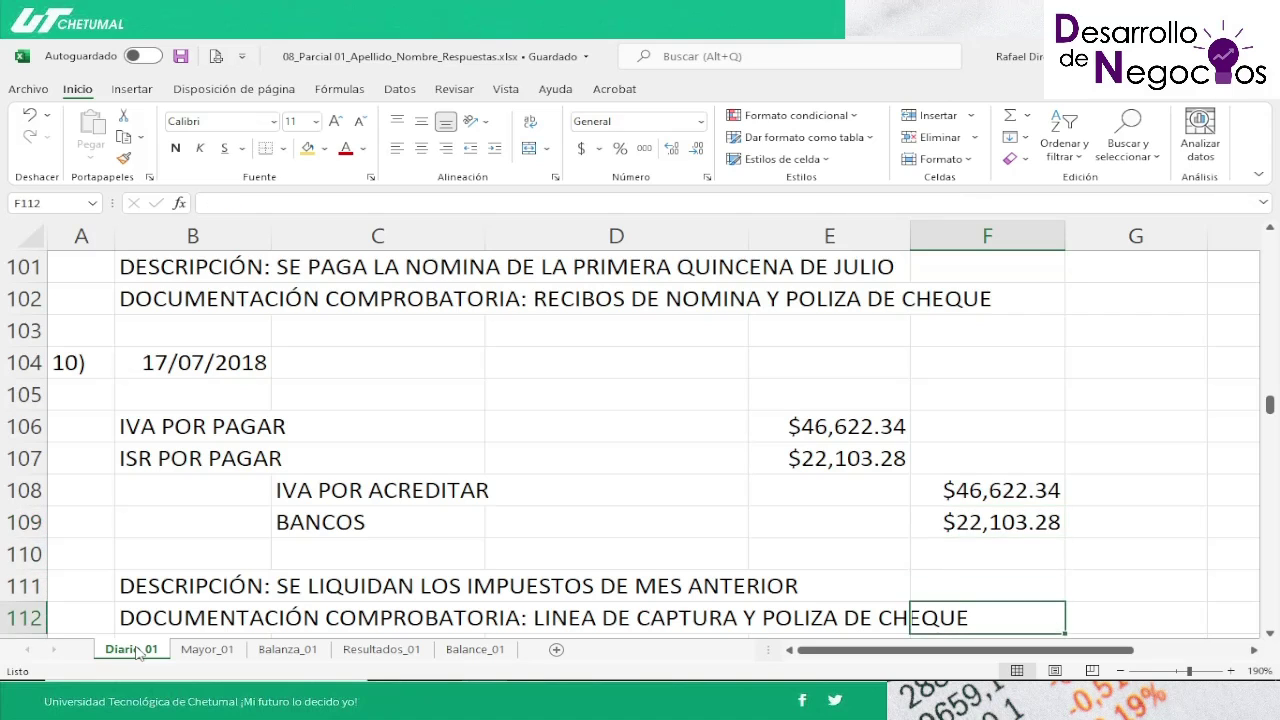
pyautogui.press('Up')
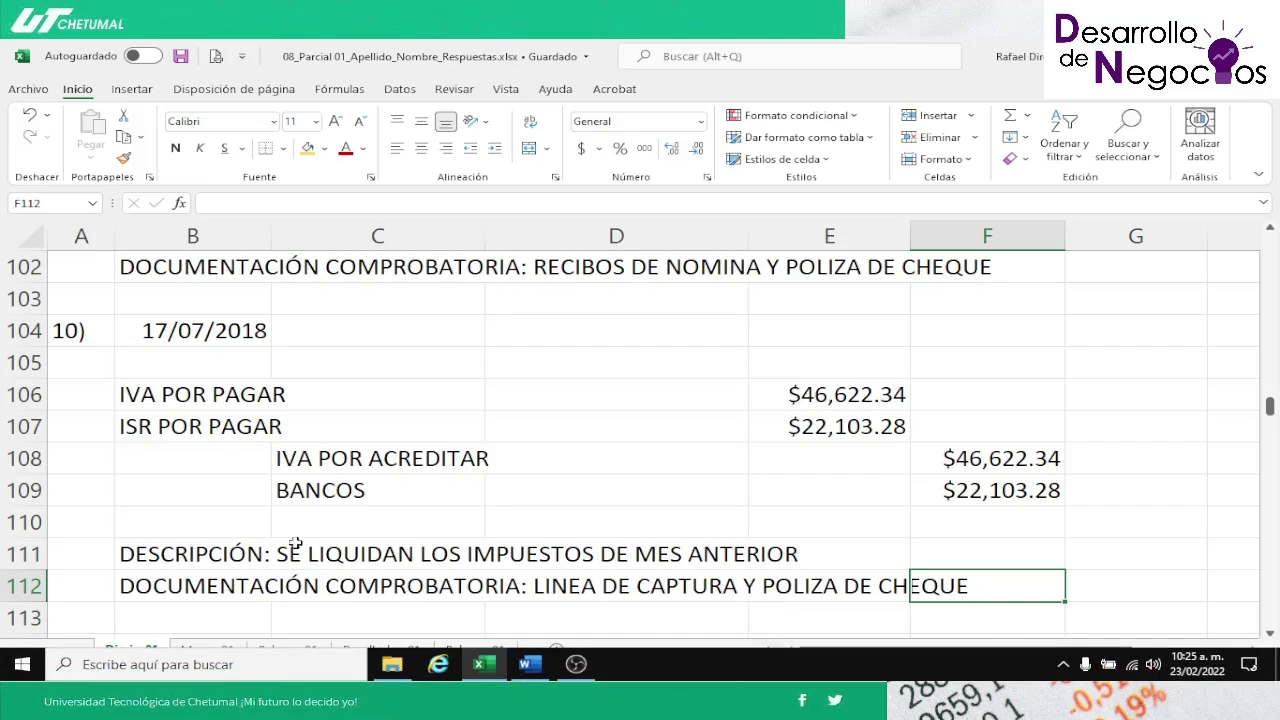
pyautogui.press('Home')
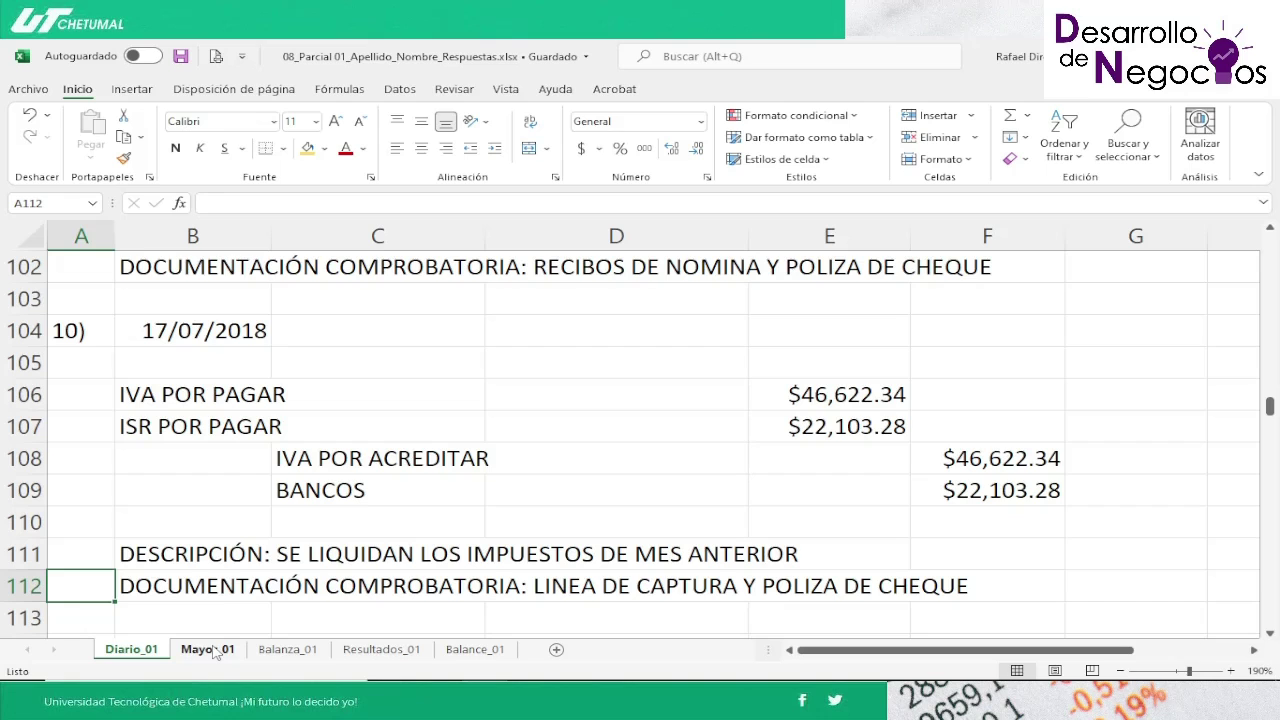
# Step: Fill entry 10 (E54:F54) in the IVA POR PAGAR account on Mayor_01 with a medium blue theme color
pyautogui.moveTo(216, 654)
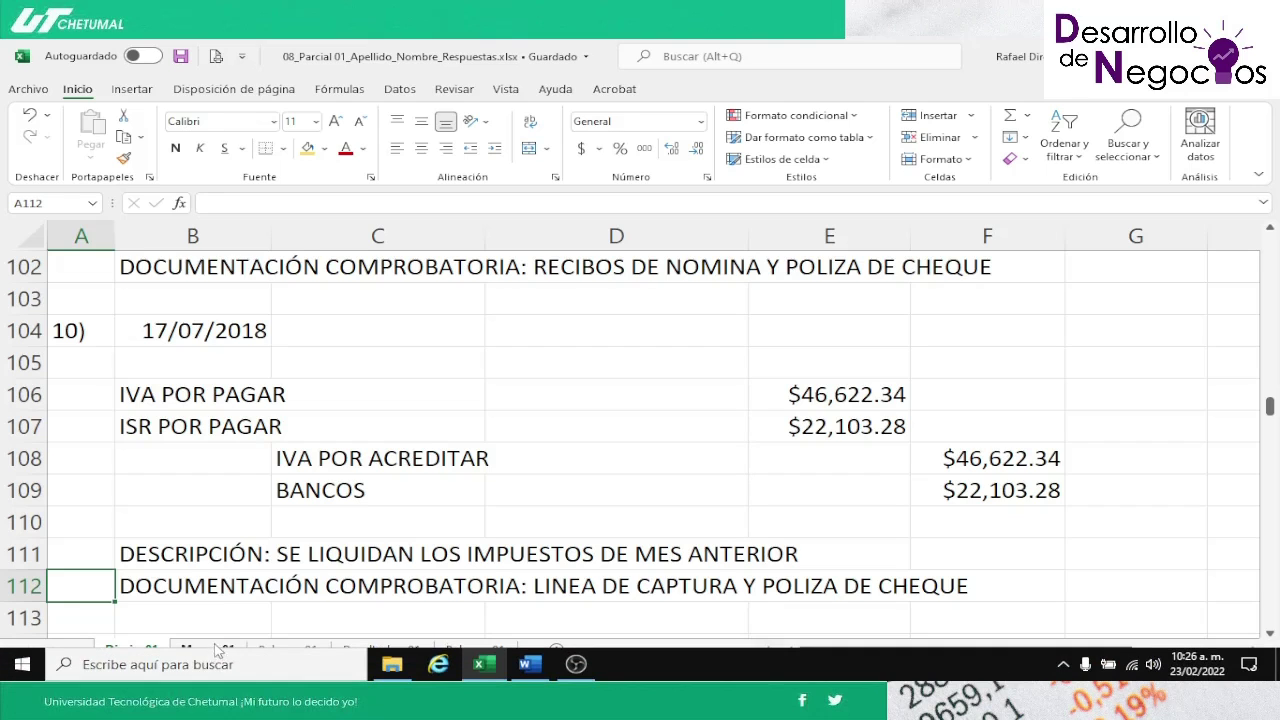
pyautogui.click(212, 649)
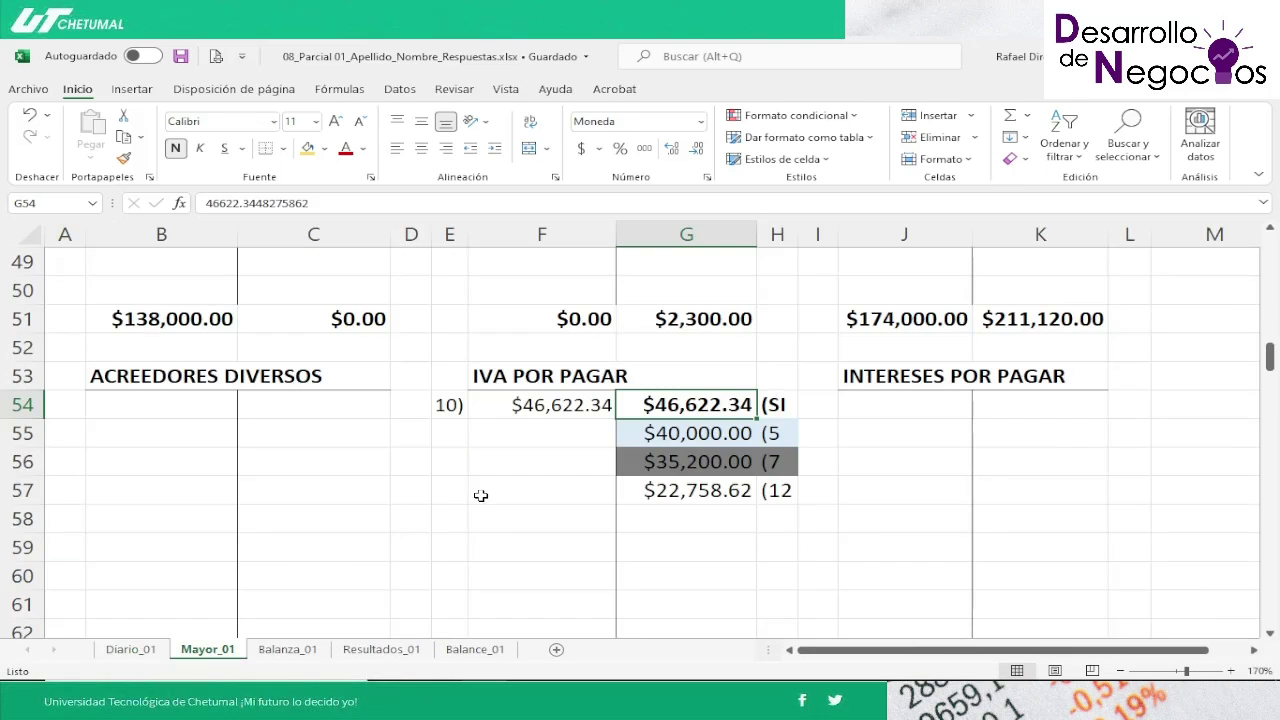
pyautogui.moveTo(446, 404); pyautogui.dragTo(541, 404)
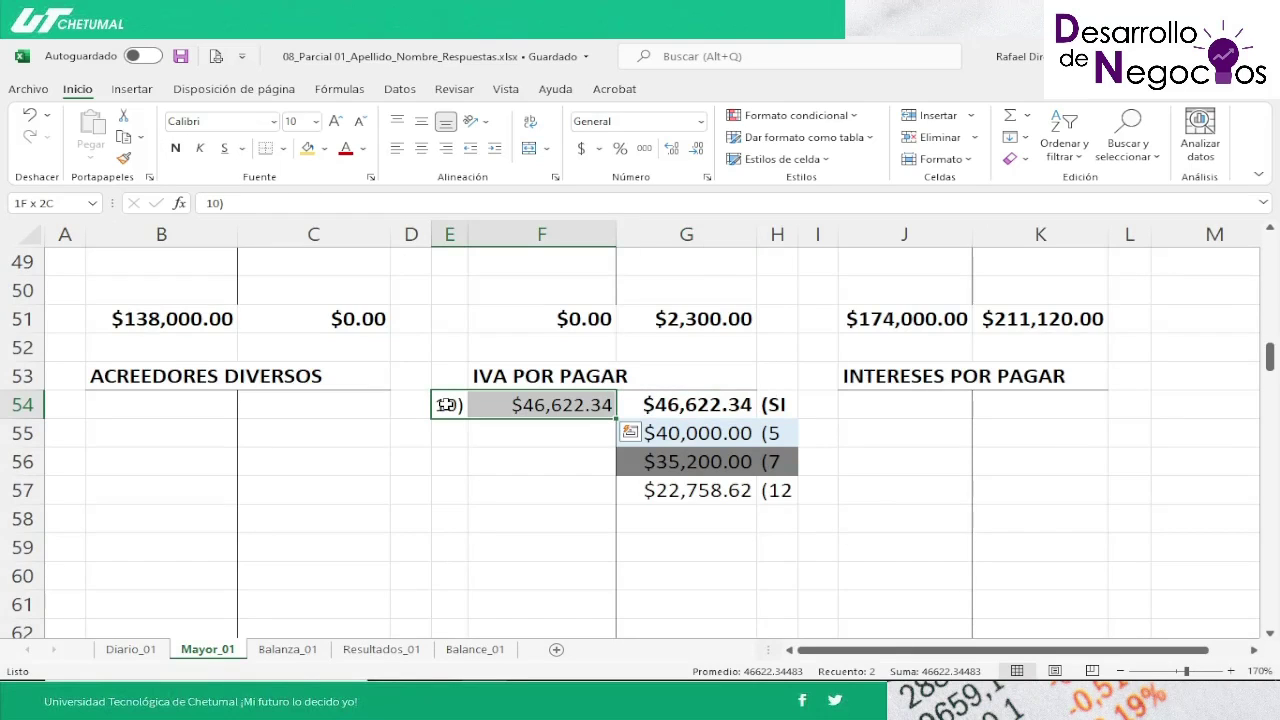
pyautogui.click(324, 148)
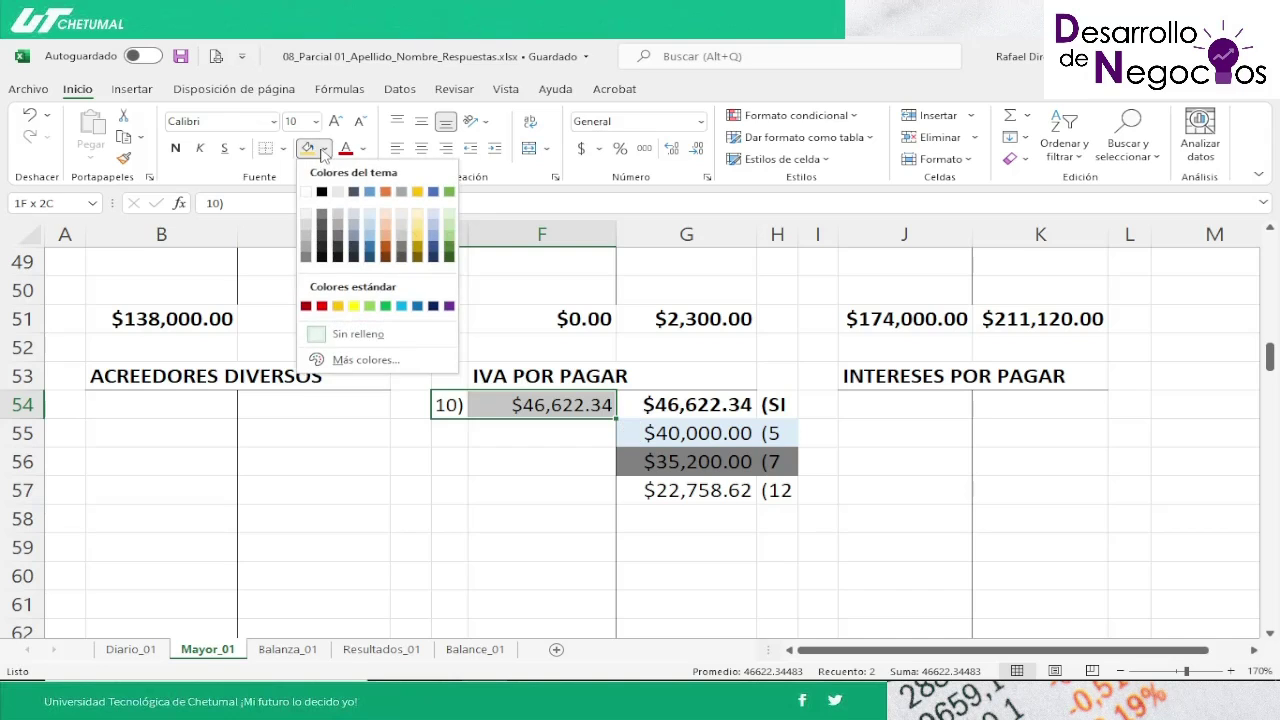
pyautogui.click(433, 240)
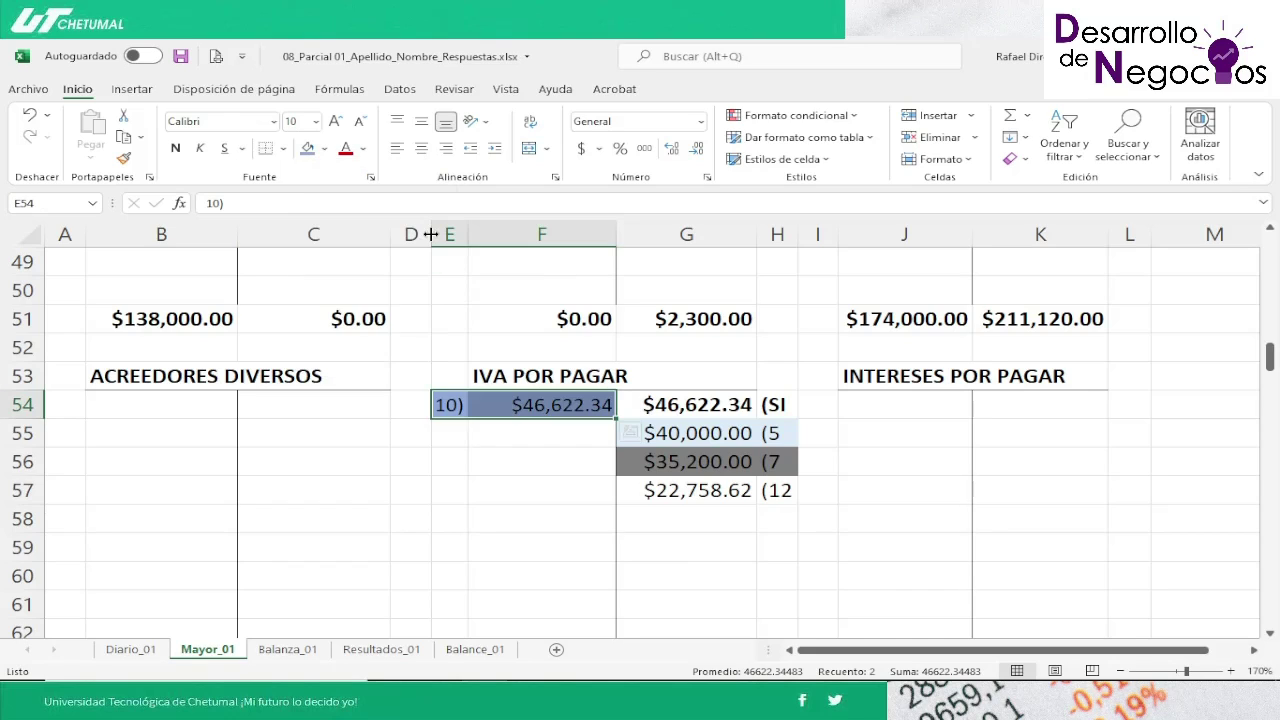
# Step: Replace the yellow fill on entry 10 (A66:B66) in the ISR POR PAGAR account with the same medium blue
pyautogui.press('Down')
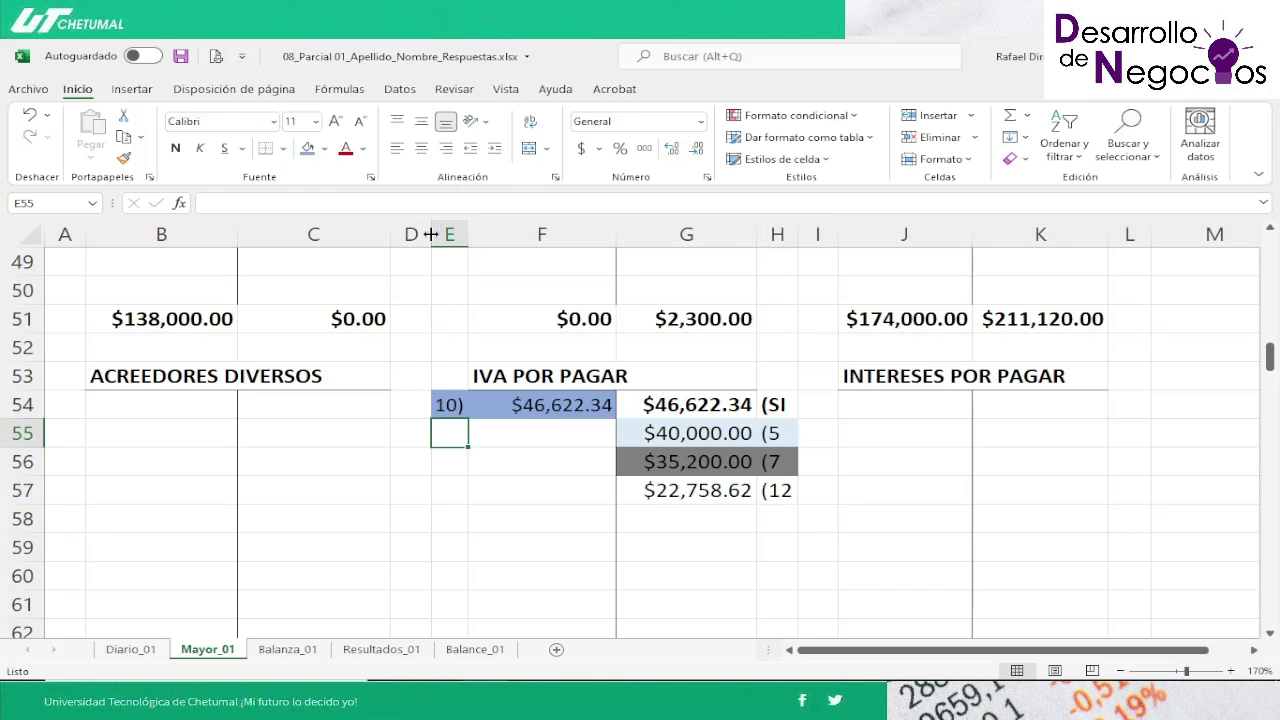
pyautogui.press('Down')
pyautogui.press('Down')
pyautogui.press('Down')
pyautogui.press('Down')
pyautogui.press('Down')
pyautogui.press('Down')
pyautogui.press('Down')
pyautogui.press('Down')
pyautogui.press('Down')
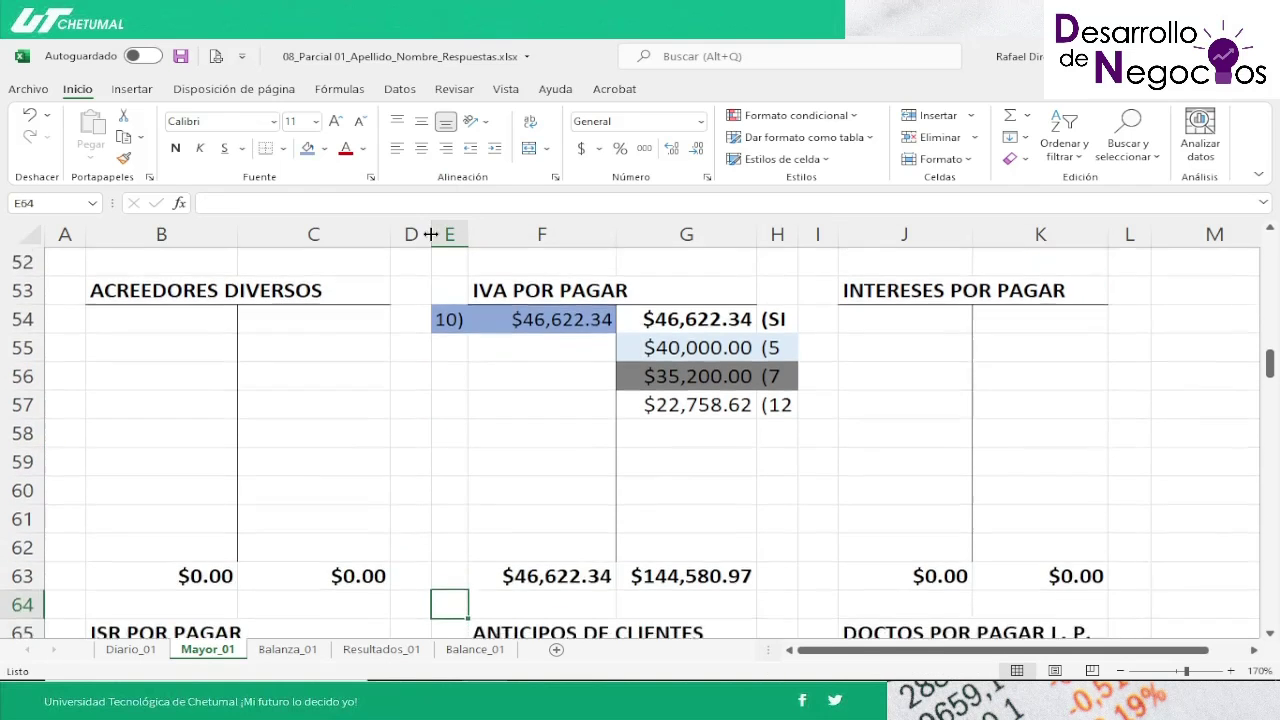
pyautogui.press('Down')
pyautogui.press('Down')
pyautogui.press('Left')
pyautogui.press('Left')
pyautogui.press('Left')
pyautogui.press('Left')
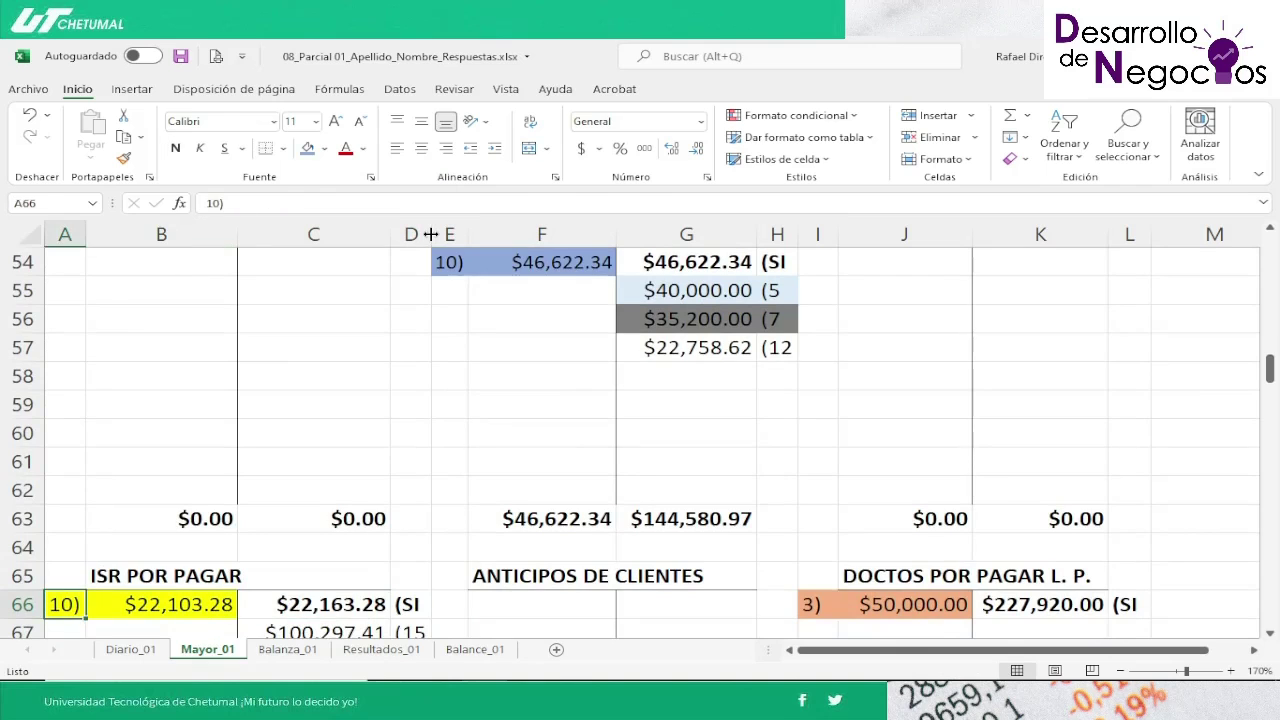
pyautogui.press('Down')
pyautogui.press('Down')
pyautogui.press('Down')
pyautogui.press('Down')
pyautogui.press('Down')
pyautogui.press('Up')
pyautogui.press('Up')
pyautogui.press('Up')
pyautogui.press('Up')
pyautogui.press('Up')
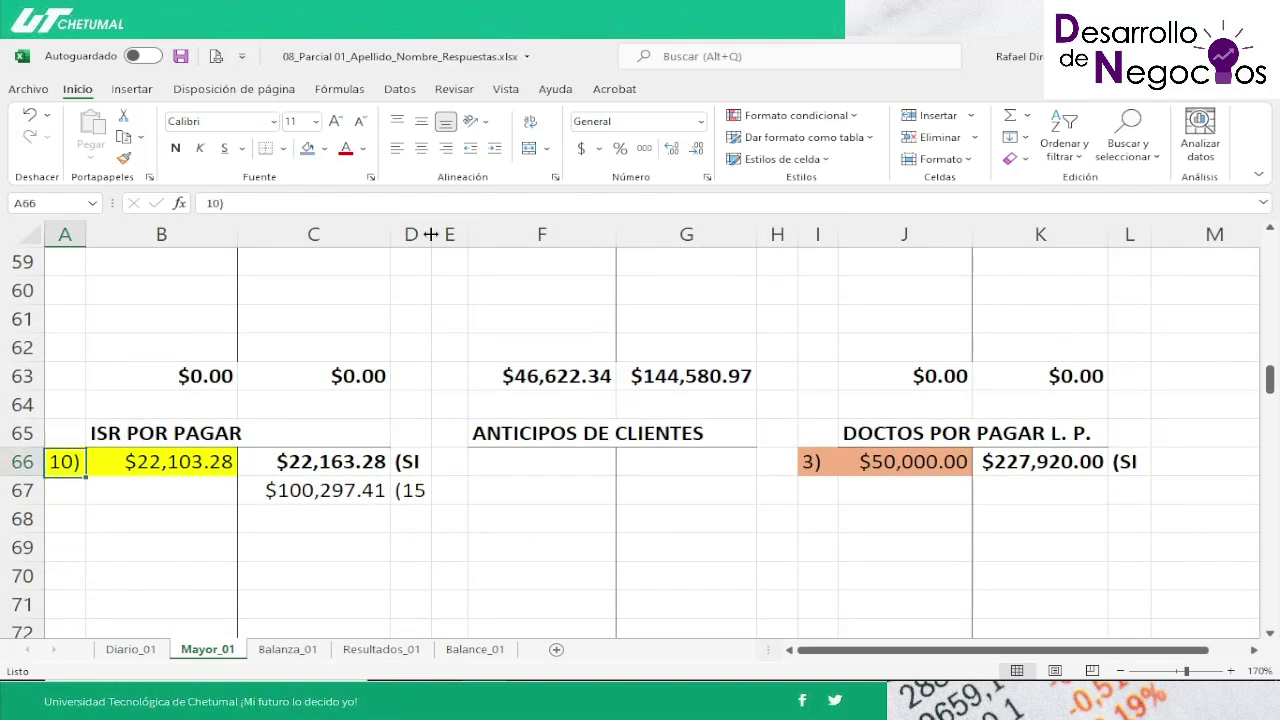
pyautogui.hotkey('shift', 'Right')
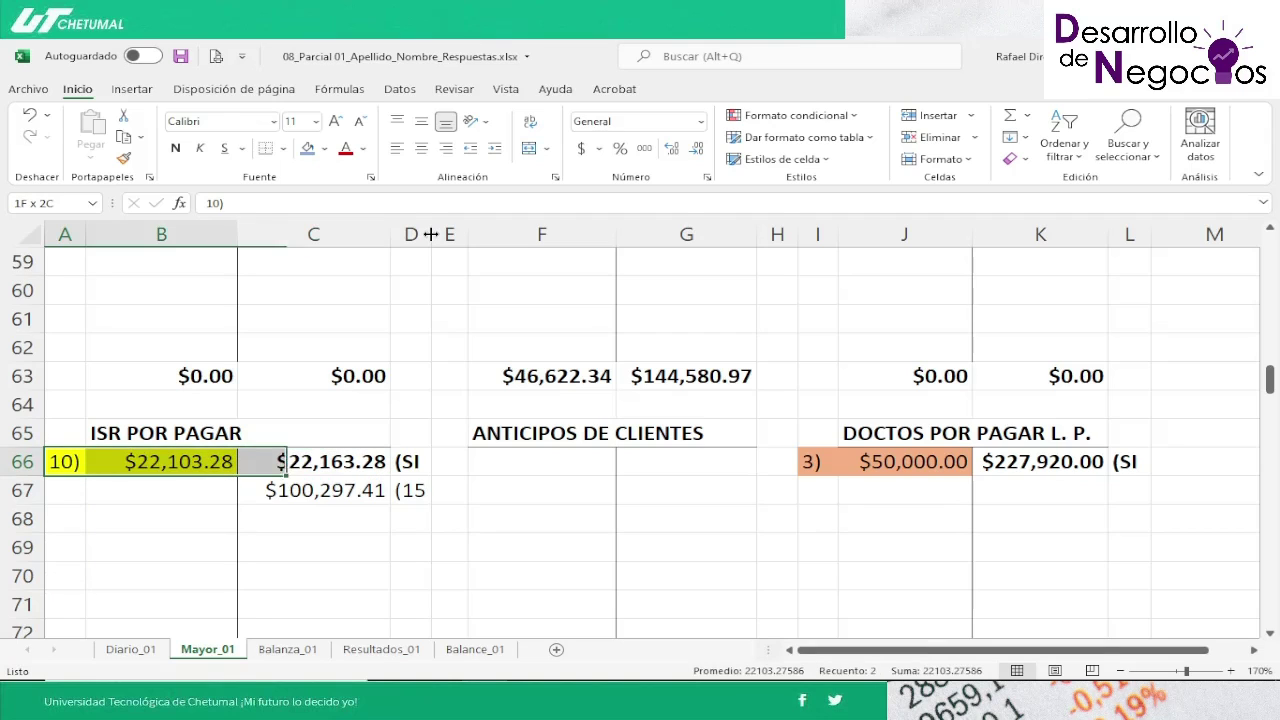
pyautogui.hotkey('ctrl', 'v')
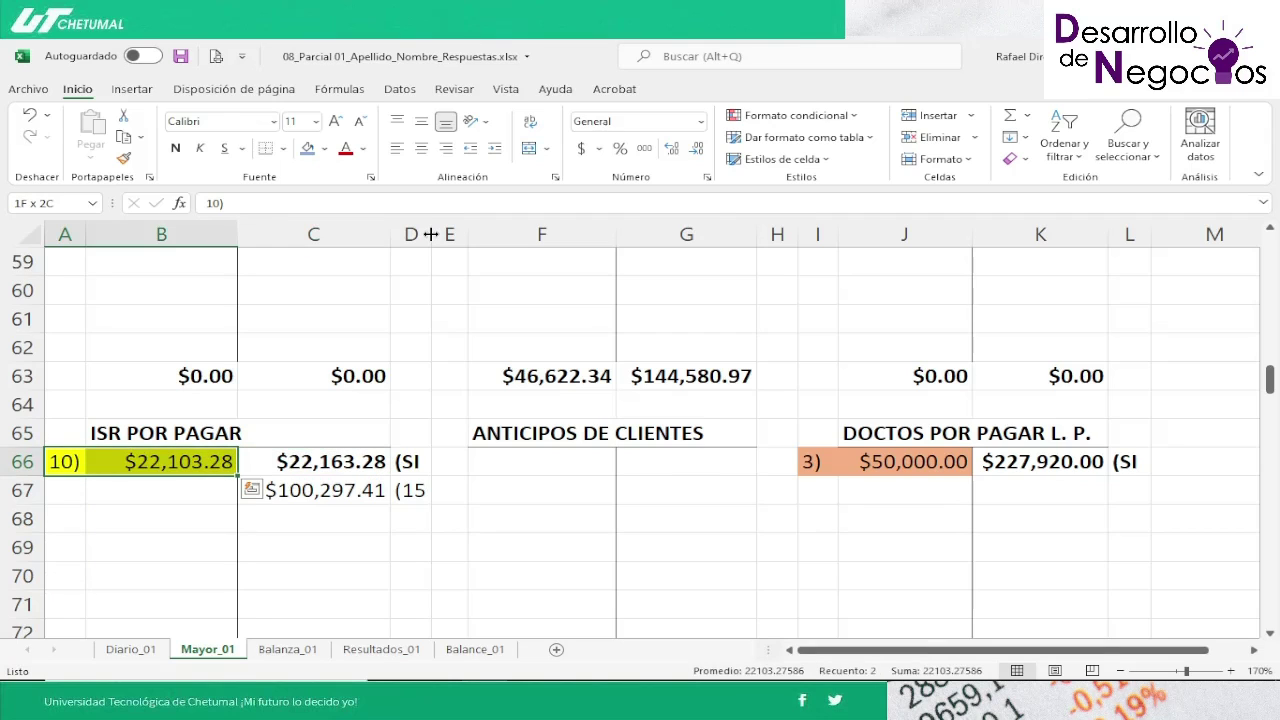
pyautogui.click(308, 148)
# Step: Examine the ISR POR PAGAR account on Mayor_01 down to its totals row, including the entry 15 credit in C67
pyautogui.press('Down')
pyautogui.press('Down')
pyautogui.press('Down')
pyautogui.press('Down')
pyautogui.press('Down')
pyautogui.press('Down')
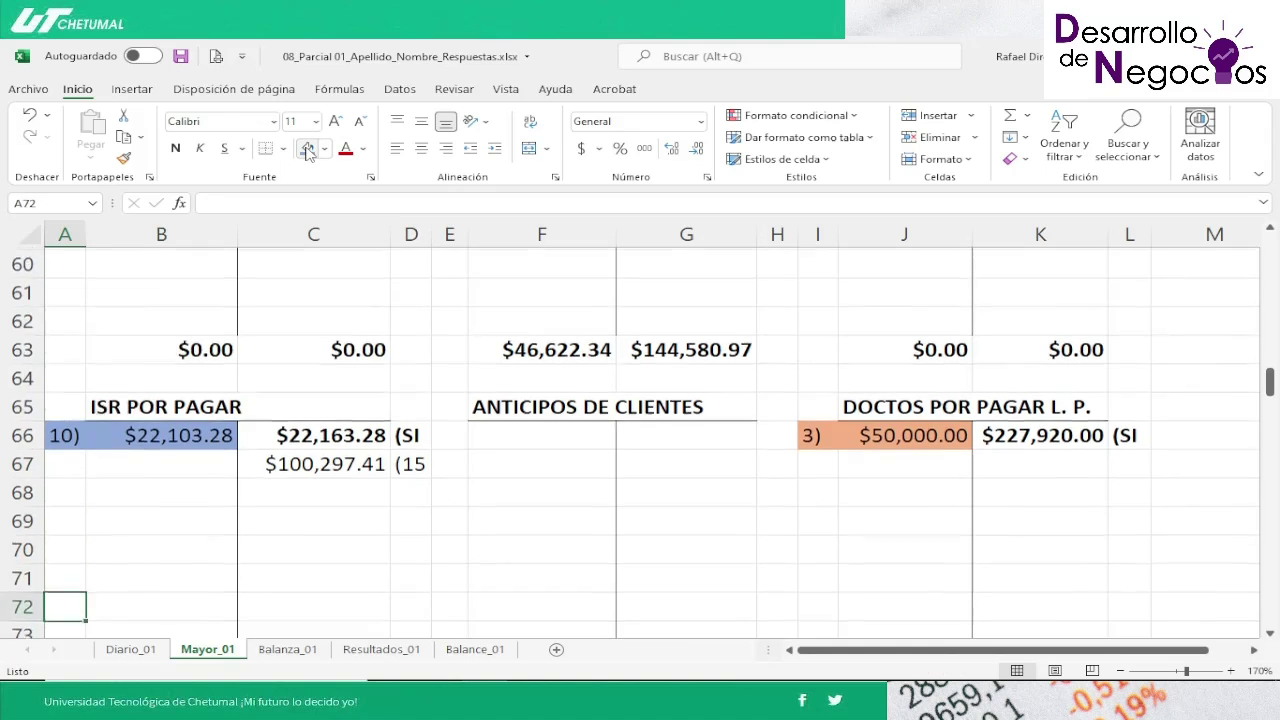
pyautogui.press('Down')
pyautogui.press('Down')
pyautogui.press('Down')
pyautogui.press('Right')
pyautogui.press('Right')
pyautogui.press('Up')
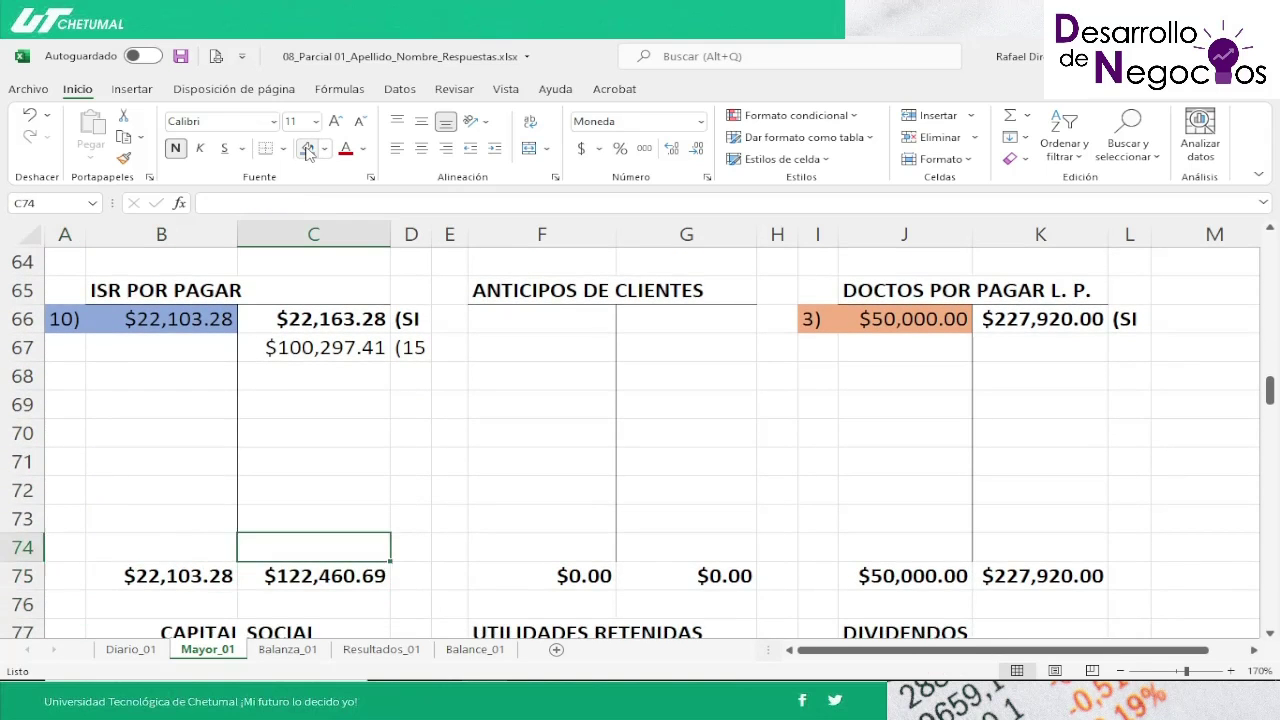
pyautogui.press('Up')
pyautogui.press('Up')
pyautogui.press('Up')
pyautogui.press('Up')
pyautogui.press('Up')
pyautogui.press('Up')
pyautogui.press('Up')
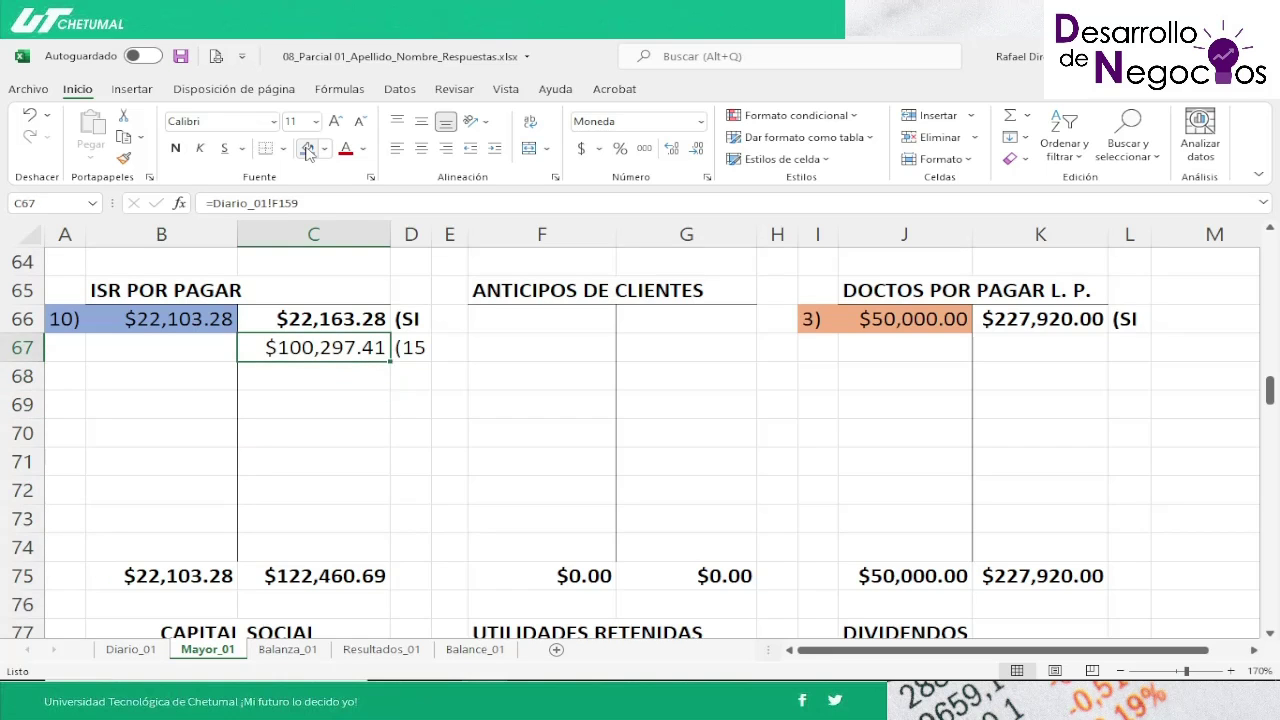
# Step: Fill entry 10 (K3:L3) in the IVA POR ACREDITAR account with the same medium blue
pyautogui.press('Up')
pyautogui.press('Up')
pyautogui.press('Up')
pyautogui.press('Up')
pyautogui.press('Up')
pyautogui.press('Up')
pyautogui.press('Up')
pyautogui.press('Up')
pyautogui.press('Up')
pyautogui.press('Up')
pyautogui.press('Up')
pyautogui.press('Up')
pyautogui.press('Up')
pyautogui.press('Up')
pyautogui.press('Up')
pyautogui.press('Up')
pyautogui.press('Up')
pyautogui.press('Up')
pyautogui.press('Up')
pyautogui.press('Up')
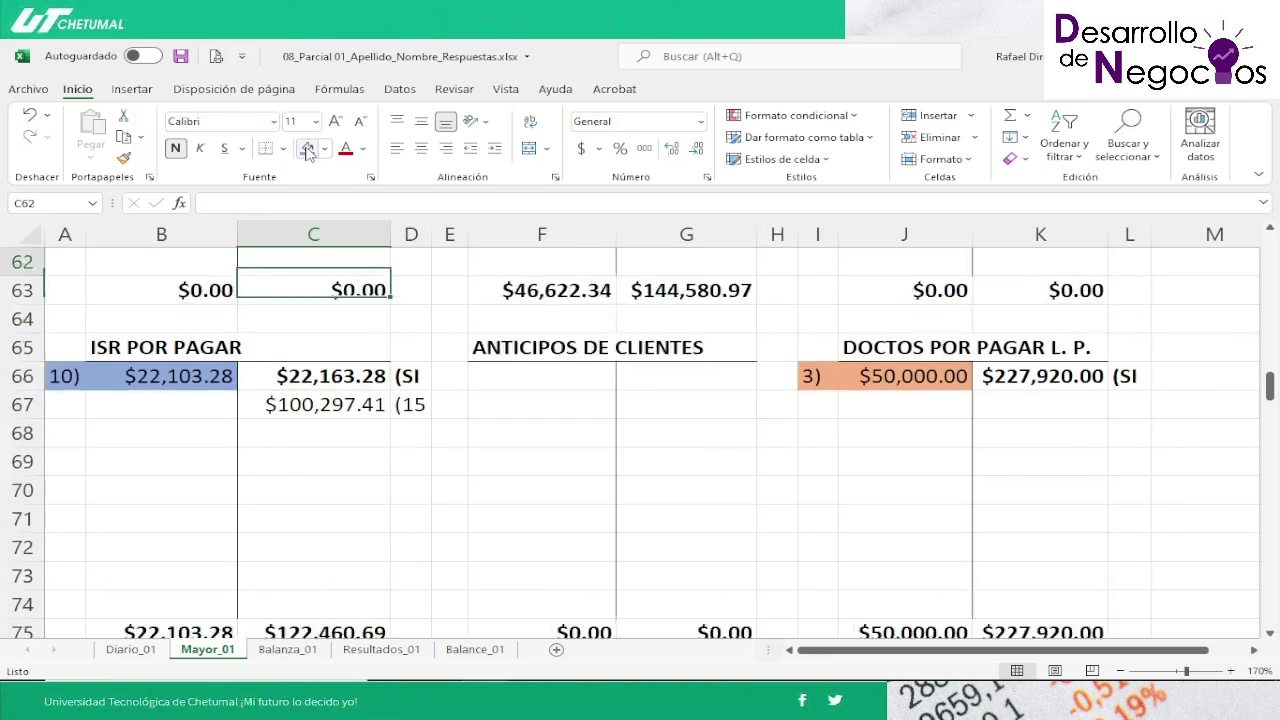
pyautogui.press('Up')
pyautogui.press('Up')
pyautogui.press('Up')
pyautogui.press('Up')
pyautogui.press('Up')
pyautogui.press('Up')
pyautogui.press('Up')
pyautogui.press('Up')
pyautogui.press('Up')
pyautogui.press('Up')
pyautogui.press('Up')
pyautogui.press('Up')
pyautogui.press('Up')
pyautogui.press('Up')
pyautogui.press('Up')
pyautogui.press('Up')
pyautogui.press('Up')
pyautogui.press('Up')
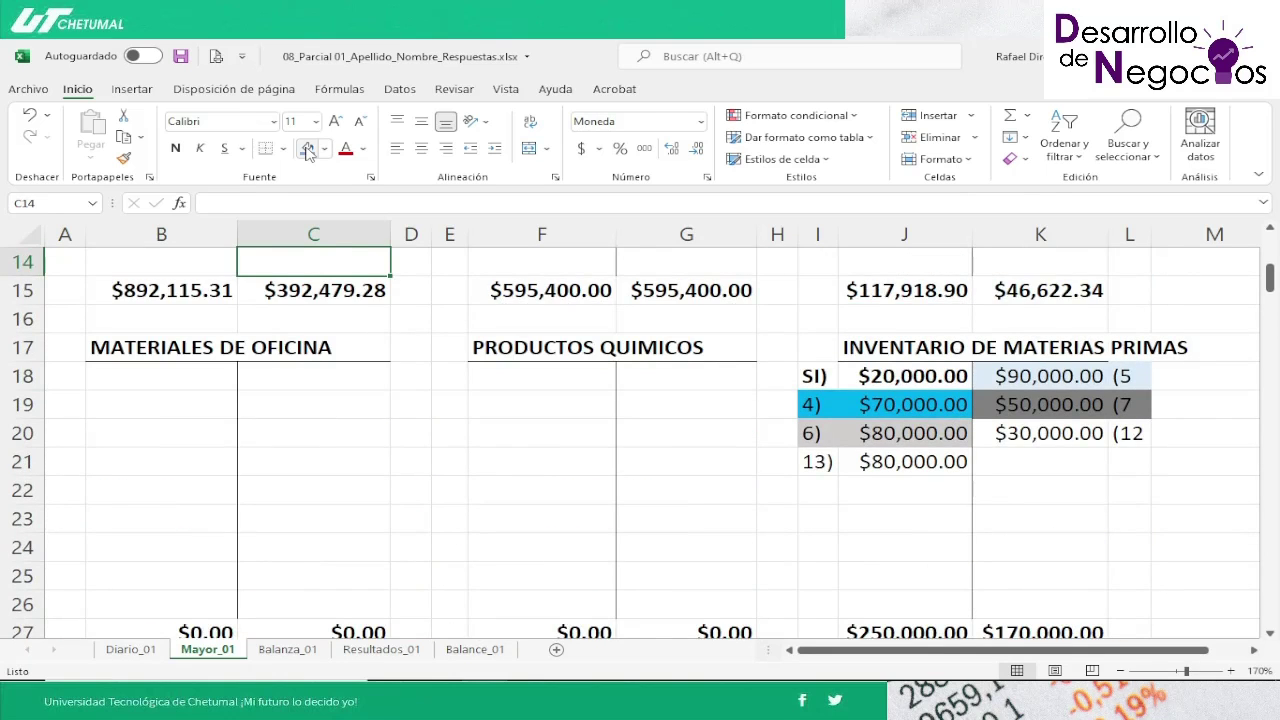
pyautogui.press('Up')
pyautogui.press('Right')
pyautogui.press('Right')
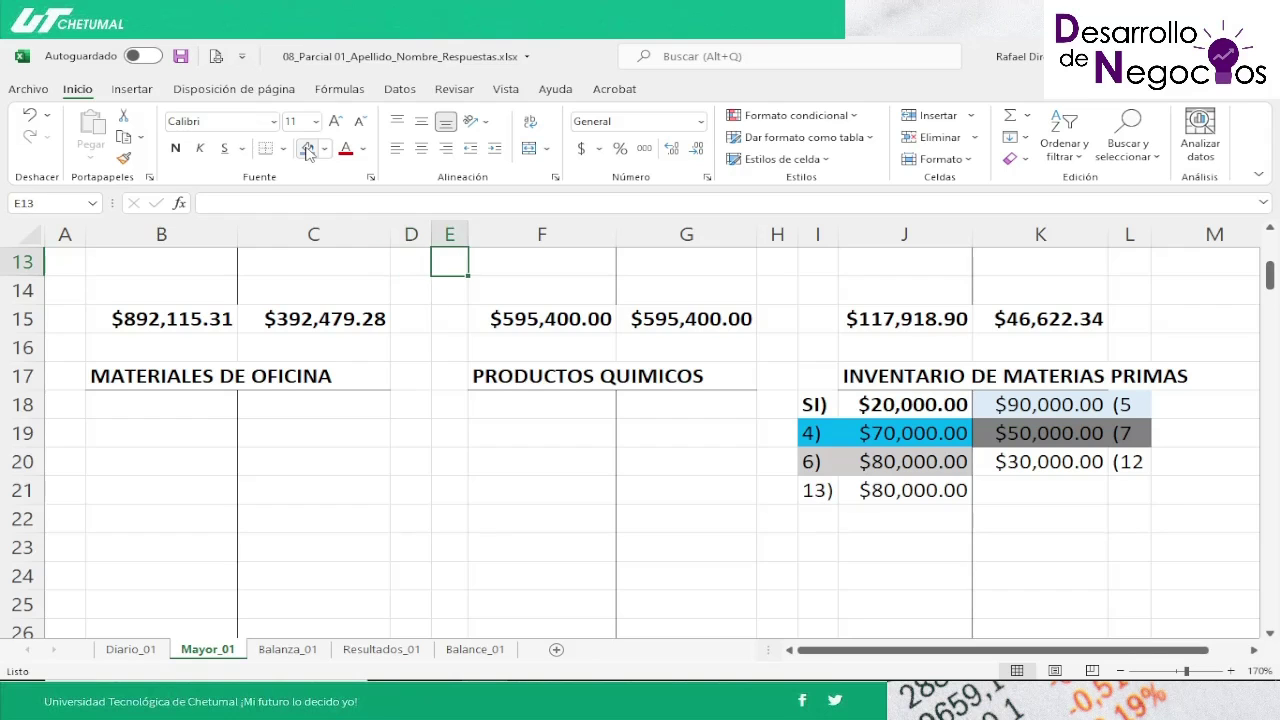
pyautogui.press('Up')
pyautogui.press('Up')
pyautogui.press('Up')
pyautogui.press('Up')
pyautogui.press('Up')
pyautogui.press('Up')
pyautogui.press('Up')
pyautogui.press('Up')
pyautogui.press('Up')
pyautogui.press('Up')
pyautogui.press('Up')
pyautogui.press('Up')
pyautogui.press('Right')
pyautogui.press('Right')
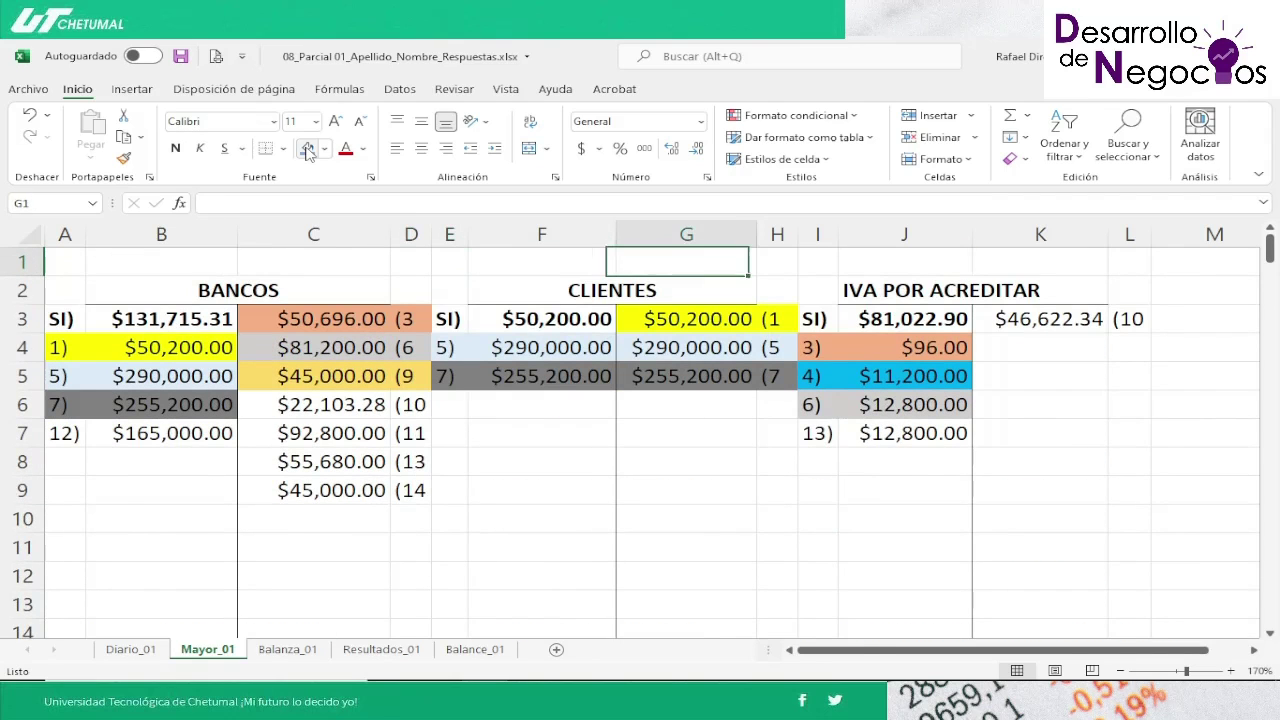
pyautogui.press('Right')
pyautogui.press('Right')
pyautogui.press('Down')
pyautogui.press('Right')
pyautogui.press('Right')
pyautogui.press('Down')
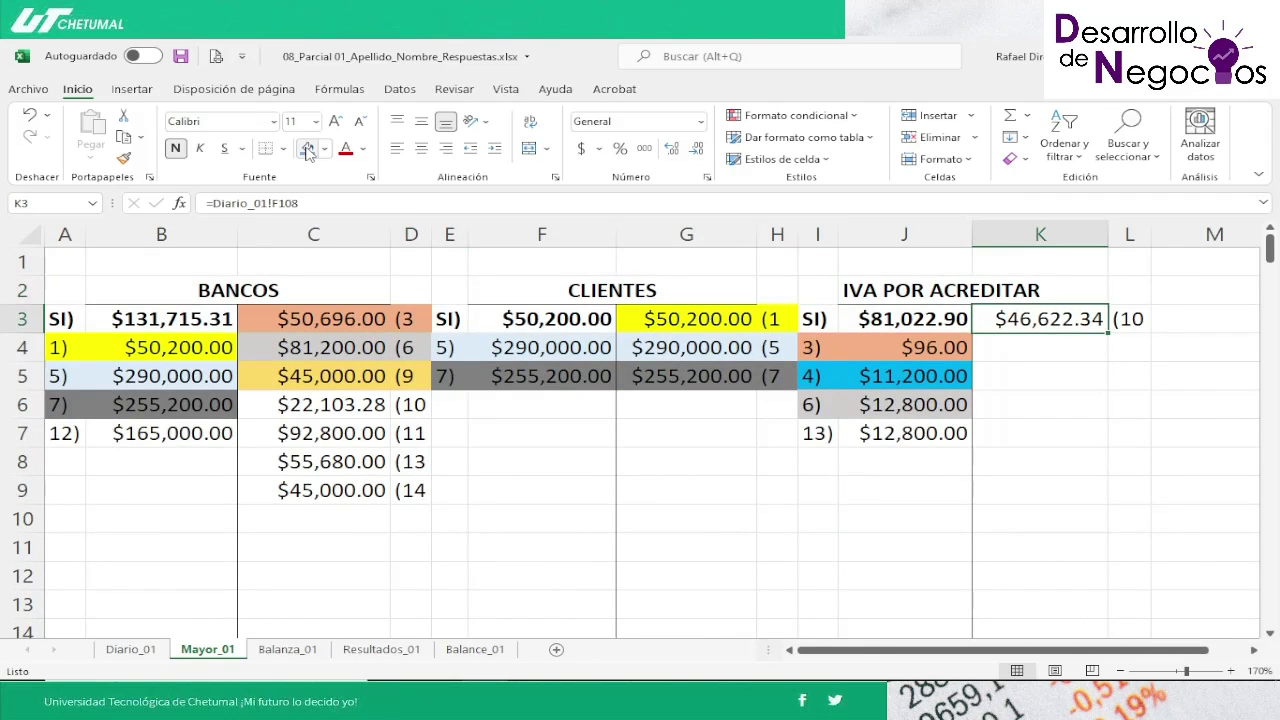
pyautogui.press('Left')
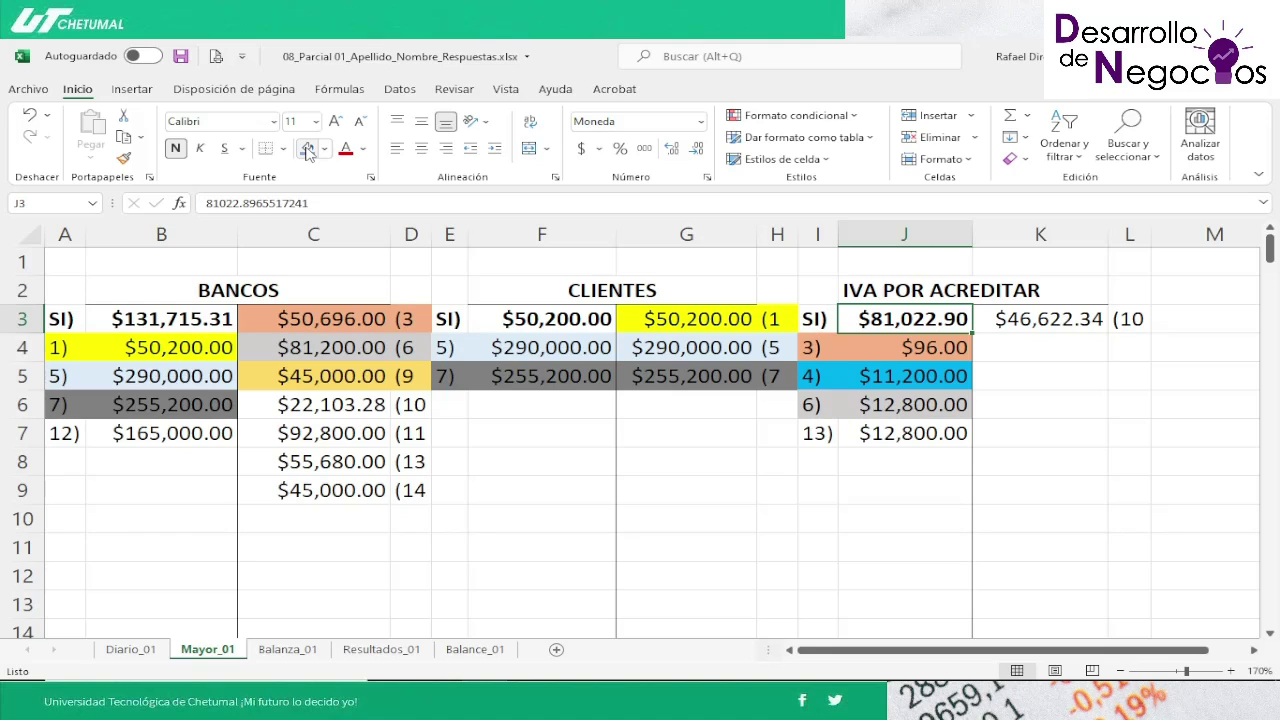
pyautogui.press('Right')
pyautogui.hotkey('shift', 'Right')
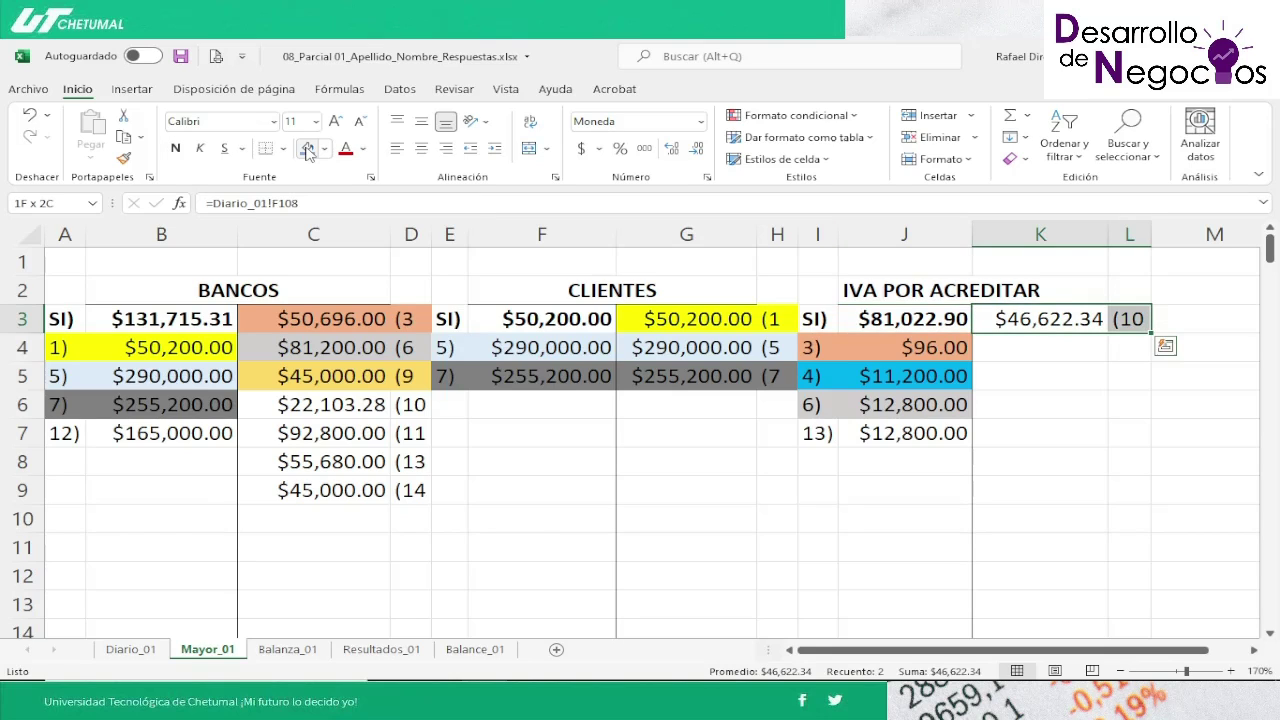
pyautogui.click(308, 148)
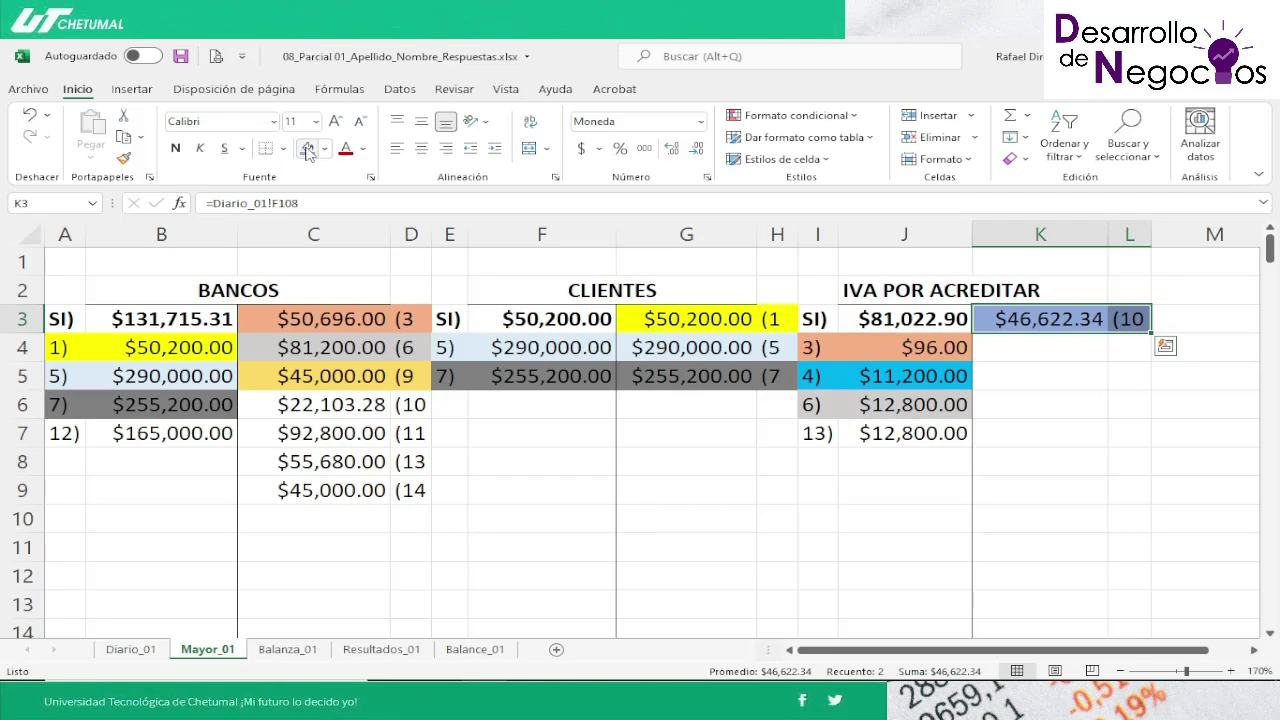
# Step: Fill the entry 10 credit (C6:D6) in the BANCOS account with the same medium blue
pyautogui.press('Left')
pyautogui.press('Left')
pyautogui.press('Left')
pyautogui.press('Left')
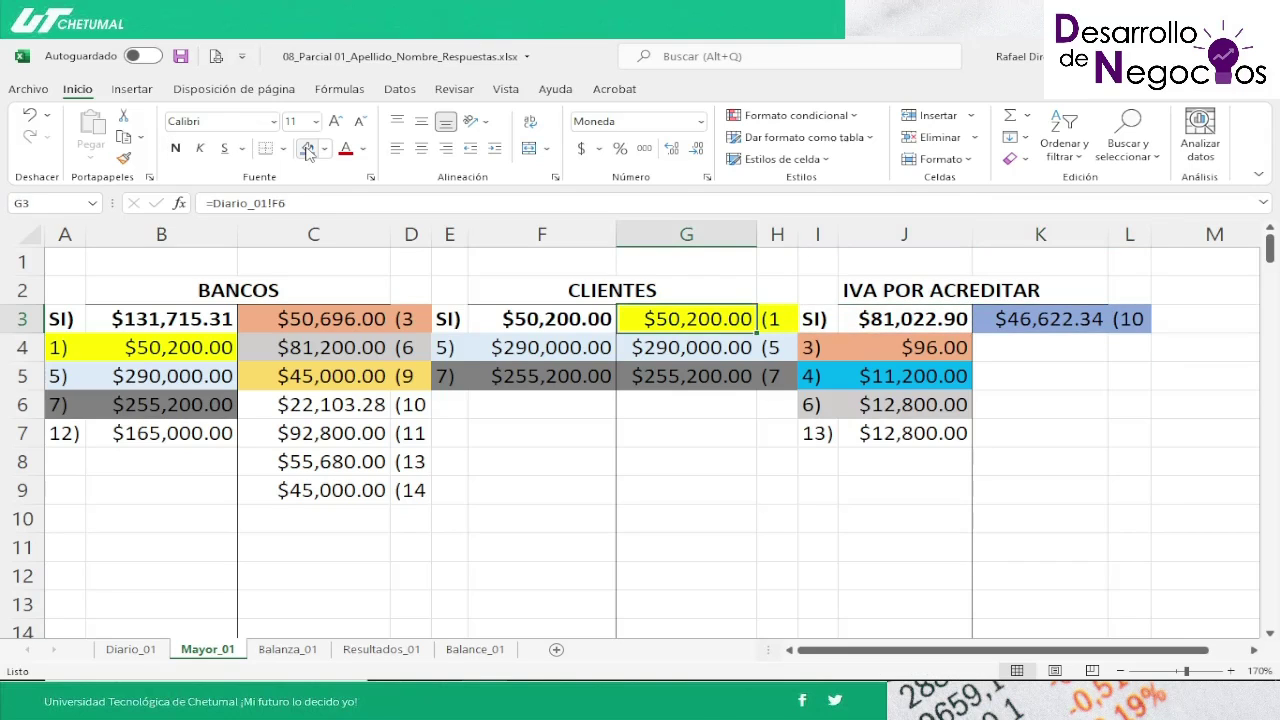
pyautogui.press('Down')
pyautogui.press('Down')
pyautogui.press('Left')
pyautogui.press('Left')
pyautogui.press('Left')
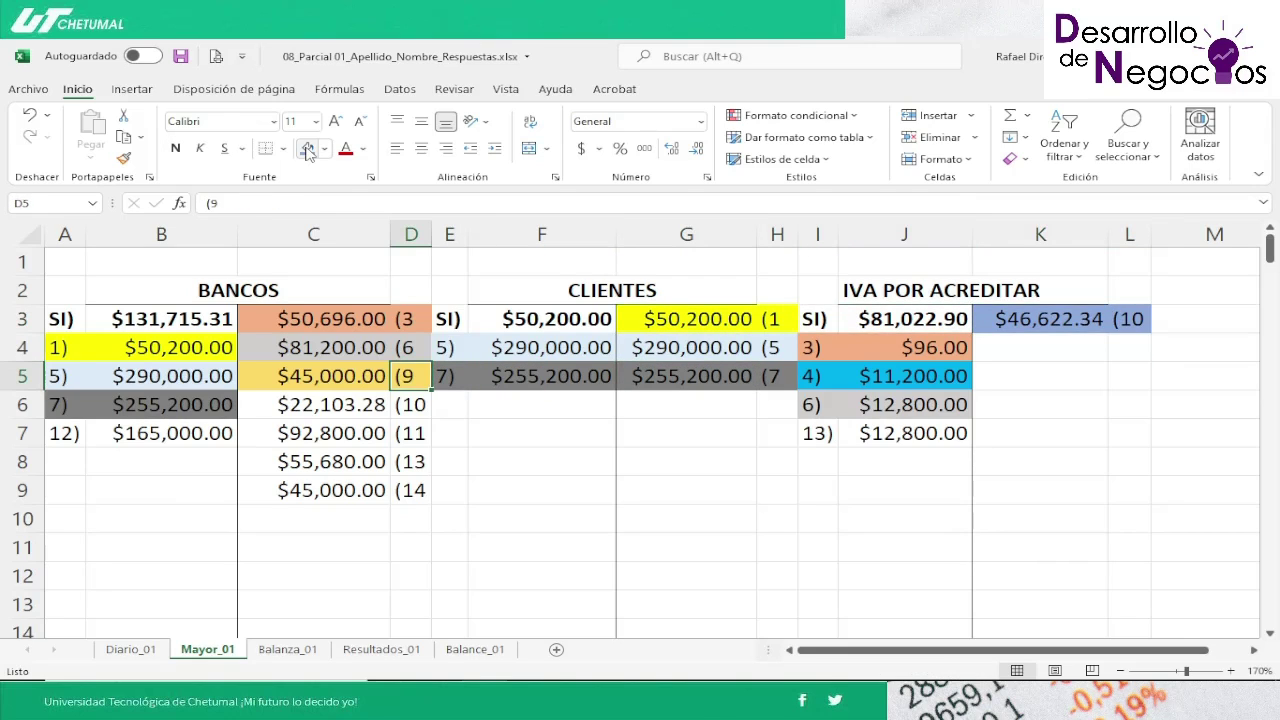
pyautogui.press('Down')
pyautogui.press('Left')
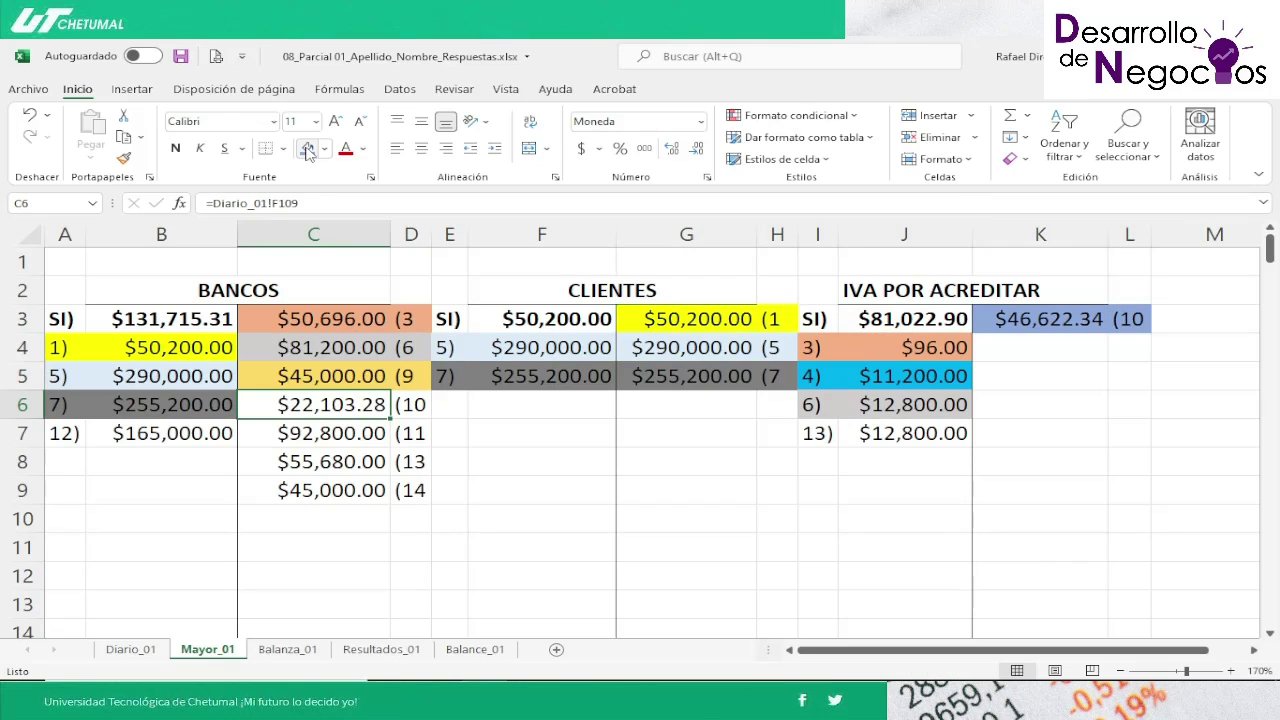
pyautogui.hotkey('shift', 'Right')
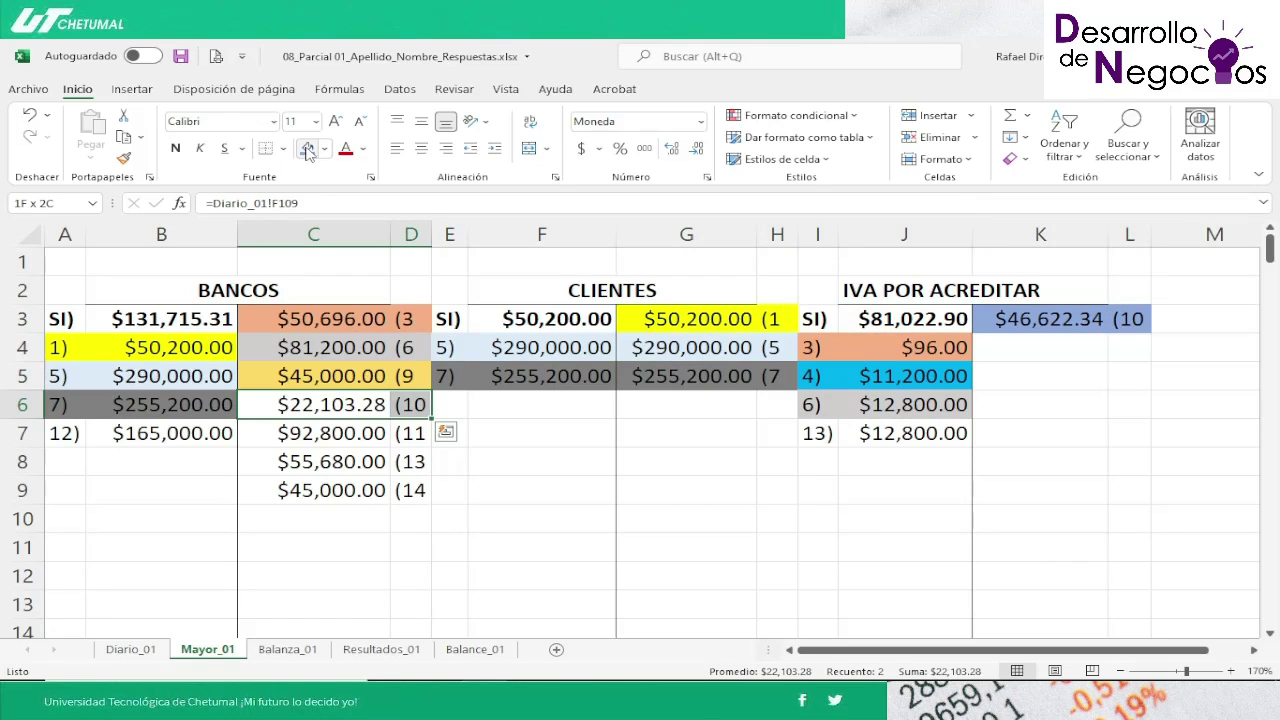
pyautogui.click(307, 149)
pyautogui.press('Down')
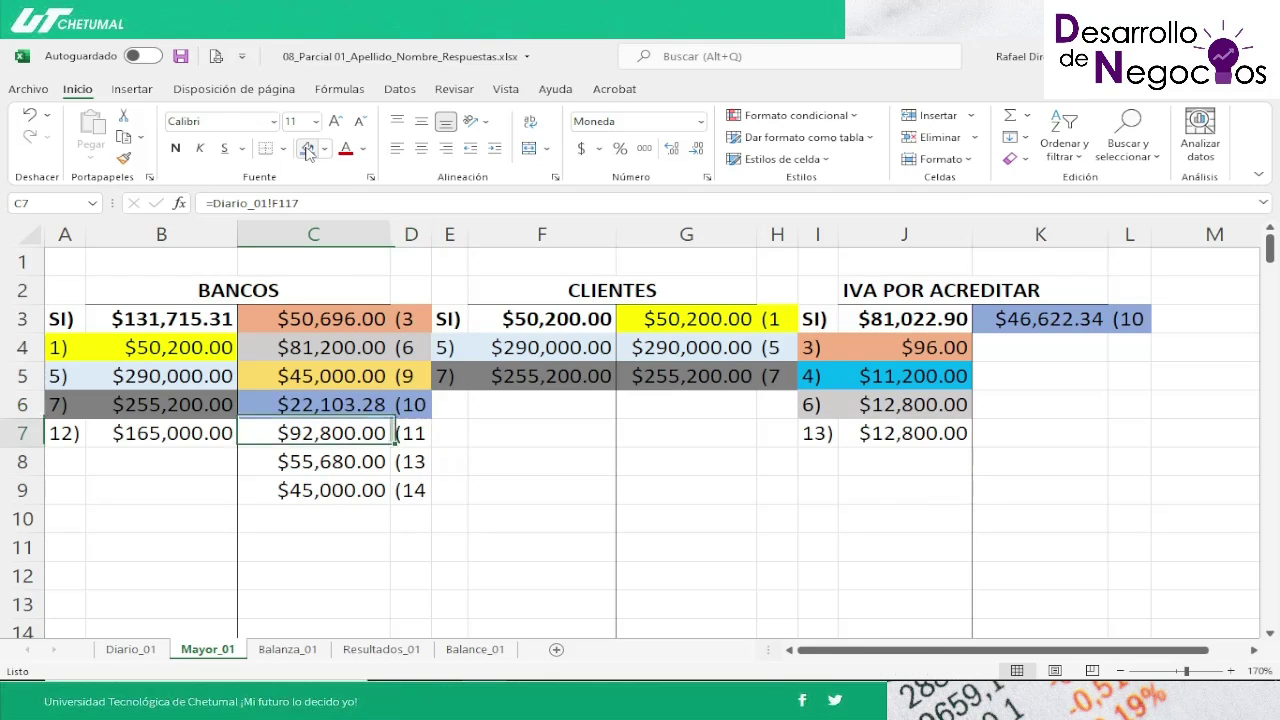
pyautogui.press('Down')
pyautogui.press('Up')
pyautogui.press('Up')
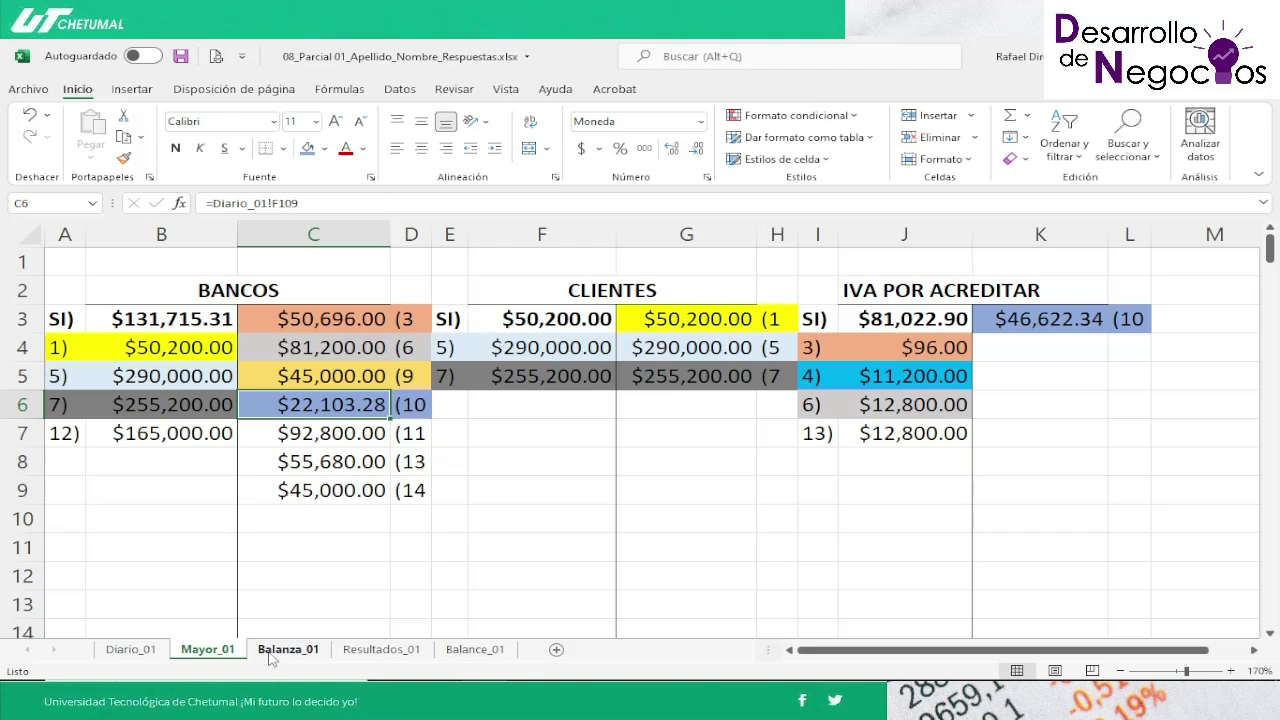
# Step: Switch to the exam document in Word and read transaction 11 about settling the suppliers' account
pyautogui.moveTo(235, 680)
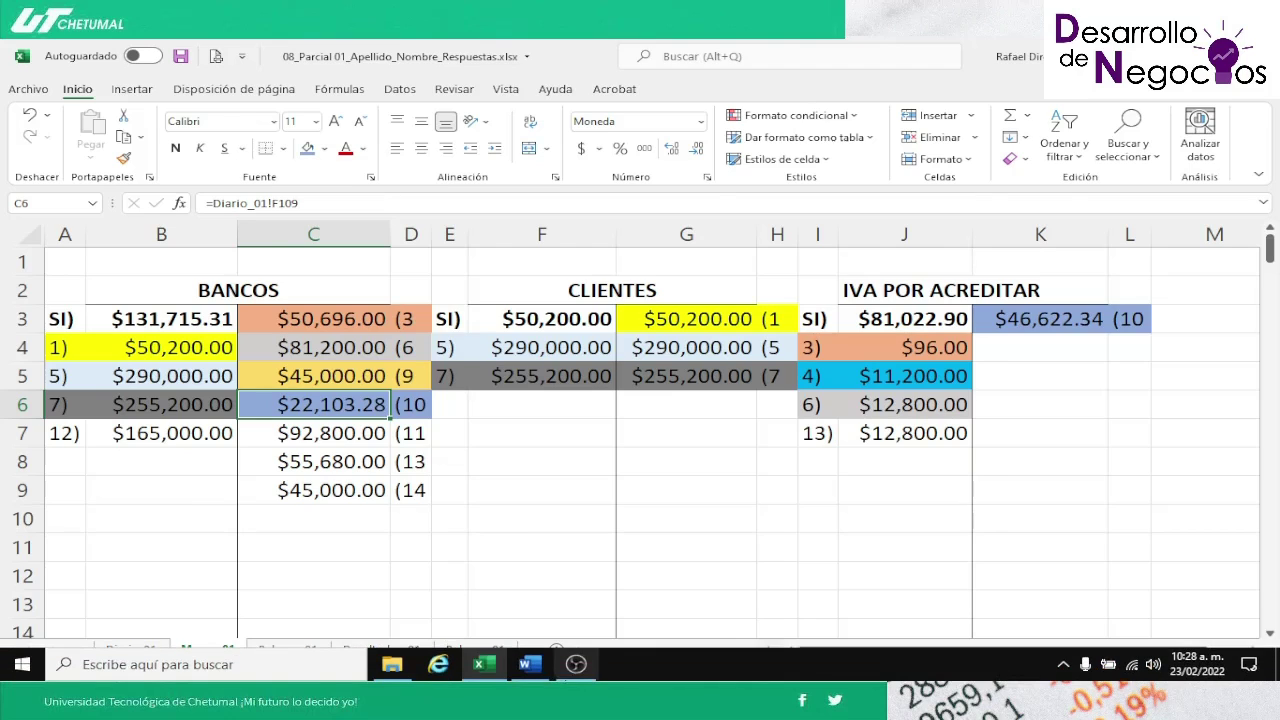
pyautogui.click(531, 666)
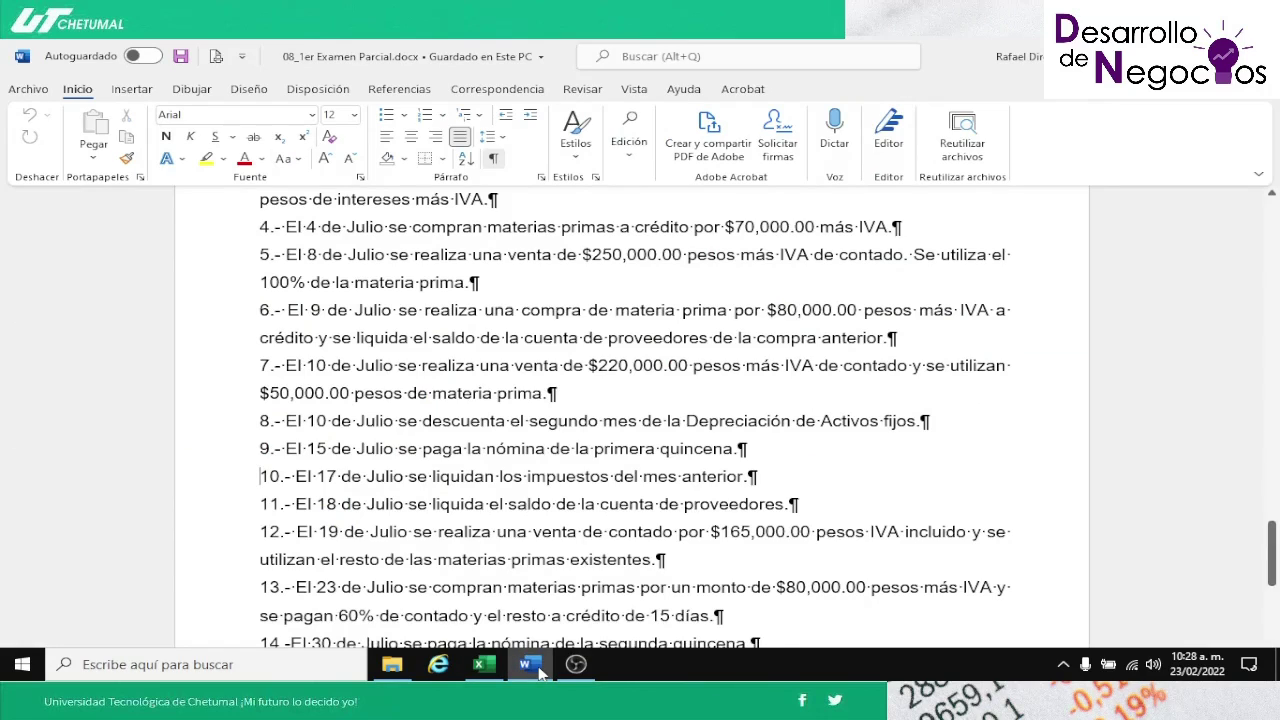
pyautogui.press('Down')
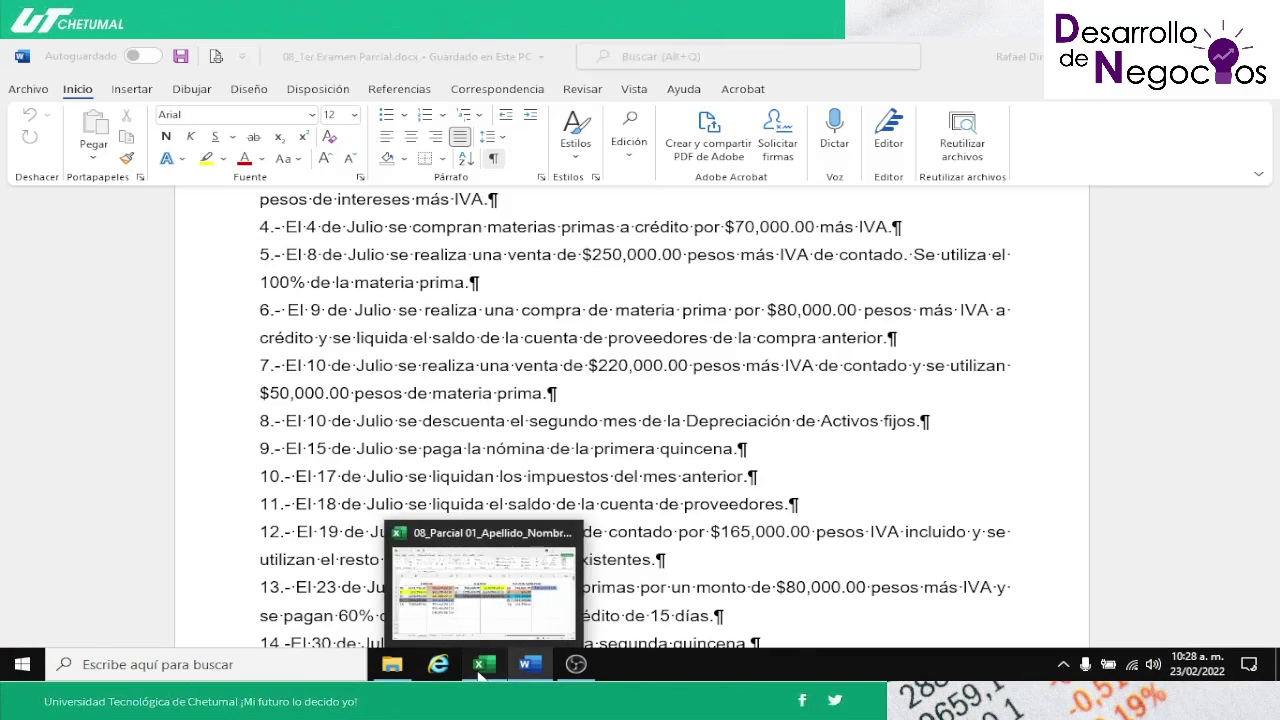
# Step: Switch back to the Excel workbook and review journal entry 11 on Diario_01: the PROVEEDORES charge, BANCOS credit and description lines
pyautogui.click(481, 665)
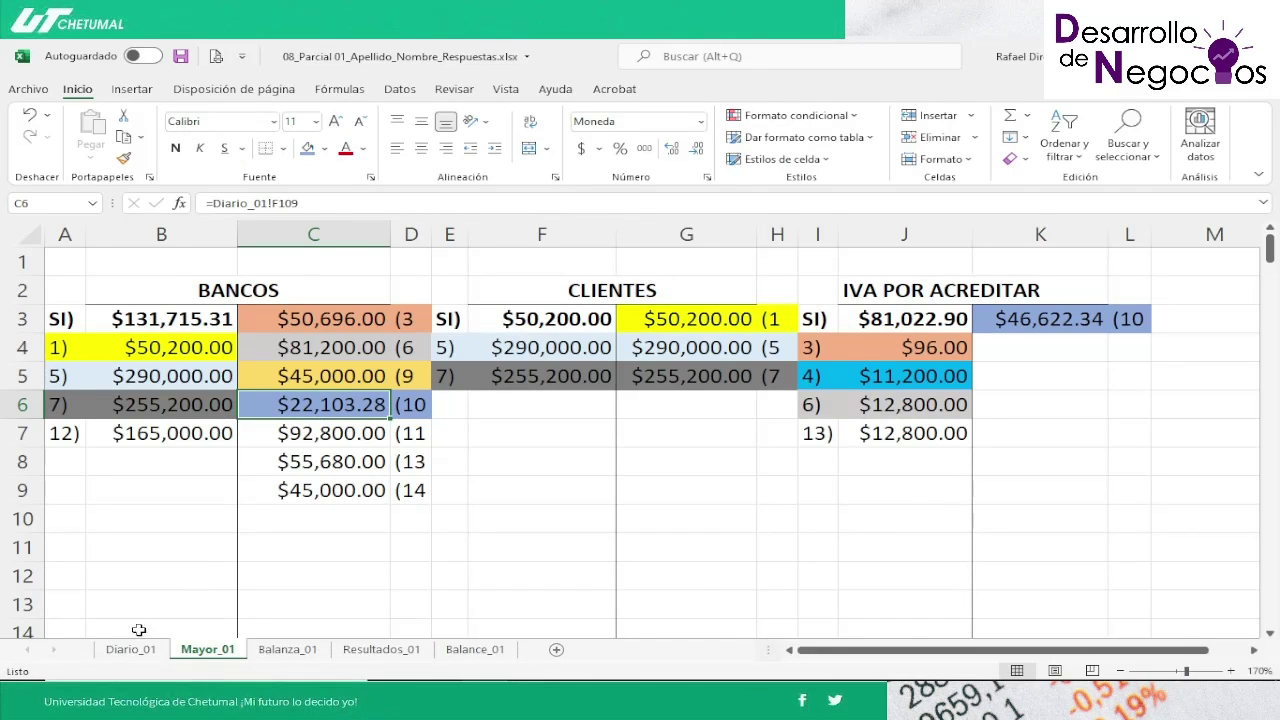
pyautogui.click(131, 649)
pyautogui.press('Down')
pyautogui.press('Down')
pyautogui.press('Down')
pyautogui.press('Down')
pyautogui.press('Down')
pyautogui.press('Down')
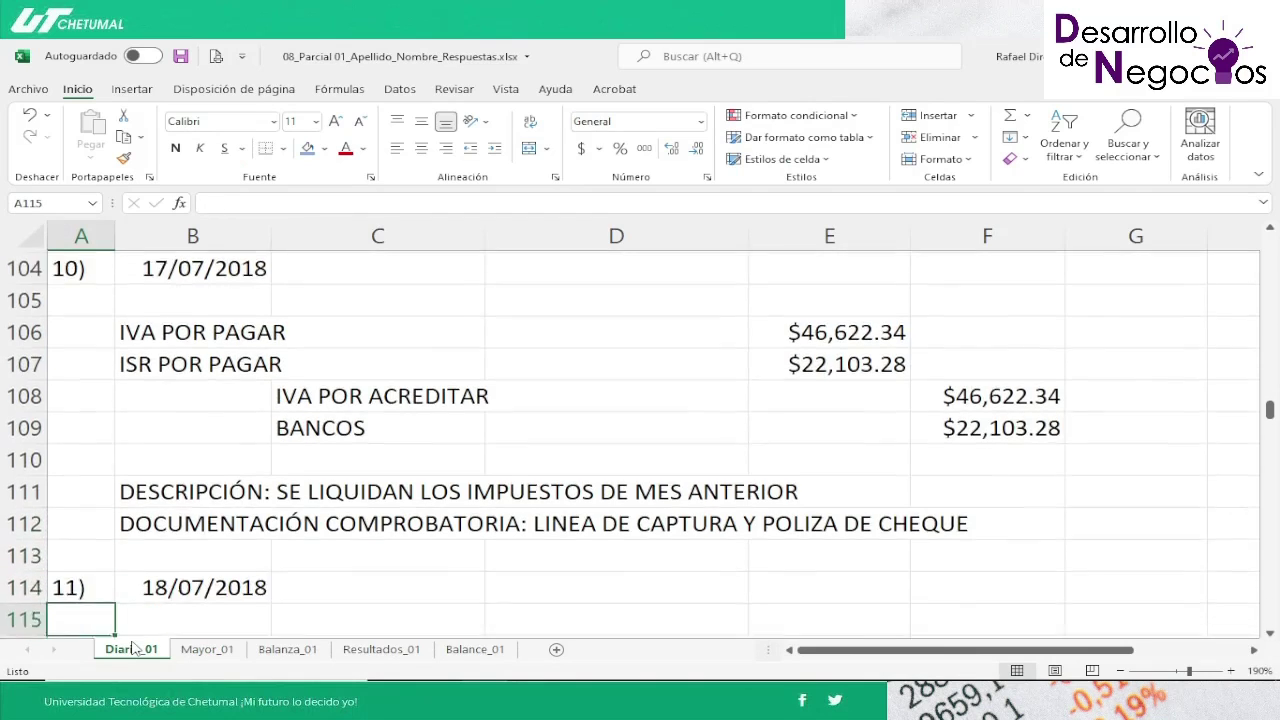
pyautogui.press('Down')
pyautogui.press('Down')
pyautogui.press('Up')
pyautogui.press('Up')
pyautogui.press('Up')
pyautogui.press('Up')
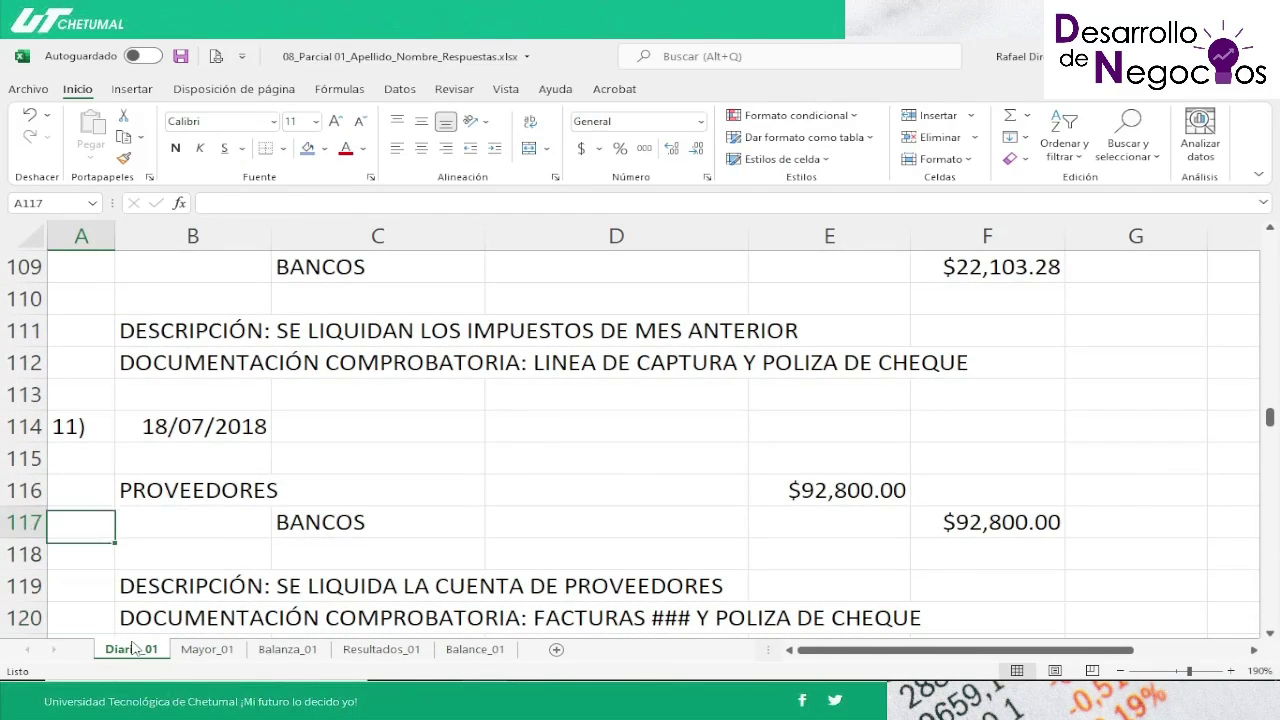
pyautogui.press('Right')
pyautogui.press('Right')
pyautogui.press('Right')
pyautogui.press('Right')
pyautogui.press('Down')
pyautogui.press('Down')
pyautogui.press('Down')
pyautogui.press('Down')
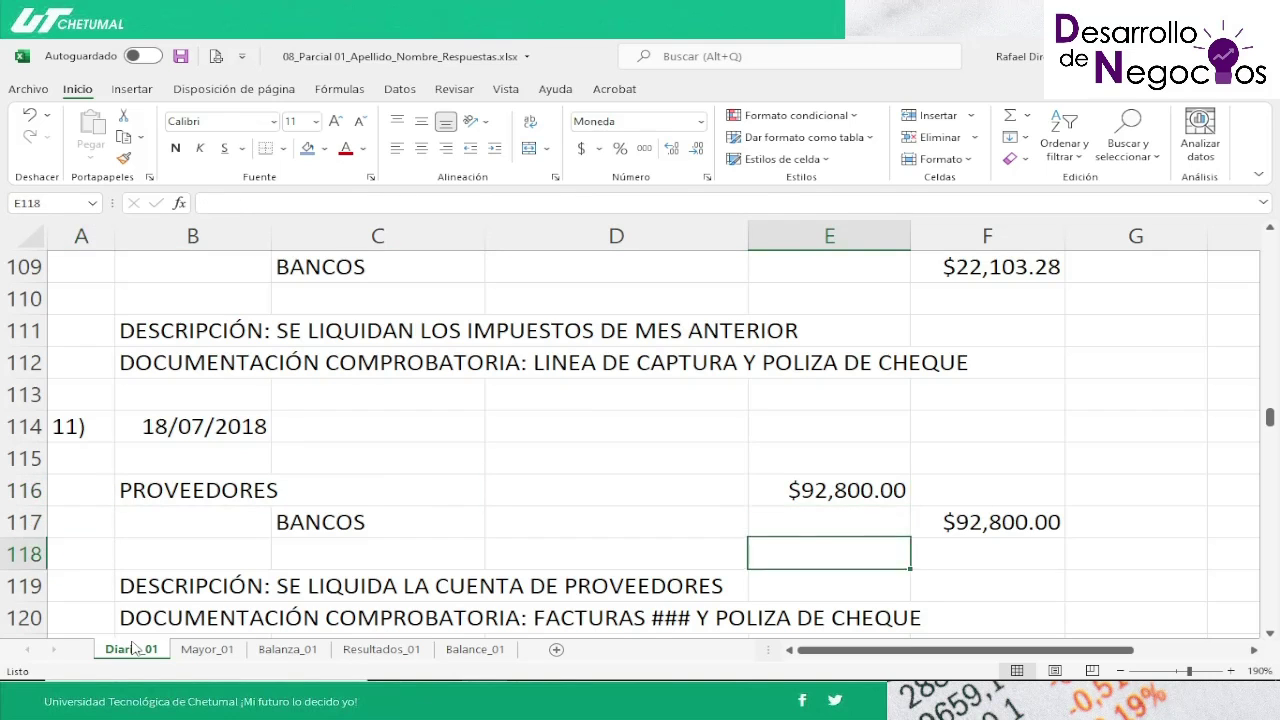
pyautogui.press('Down')
pyautogui.press('Down')
pyautogui.press('Up')
pyautogui.press('Up')
pyautogui.press('Up')
pyautogui.press('Up')
pyautogui.press('Up')
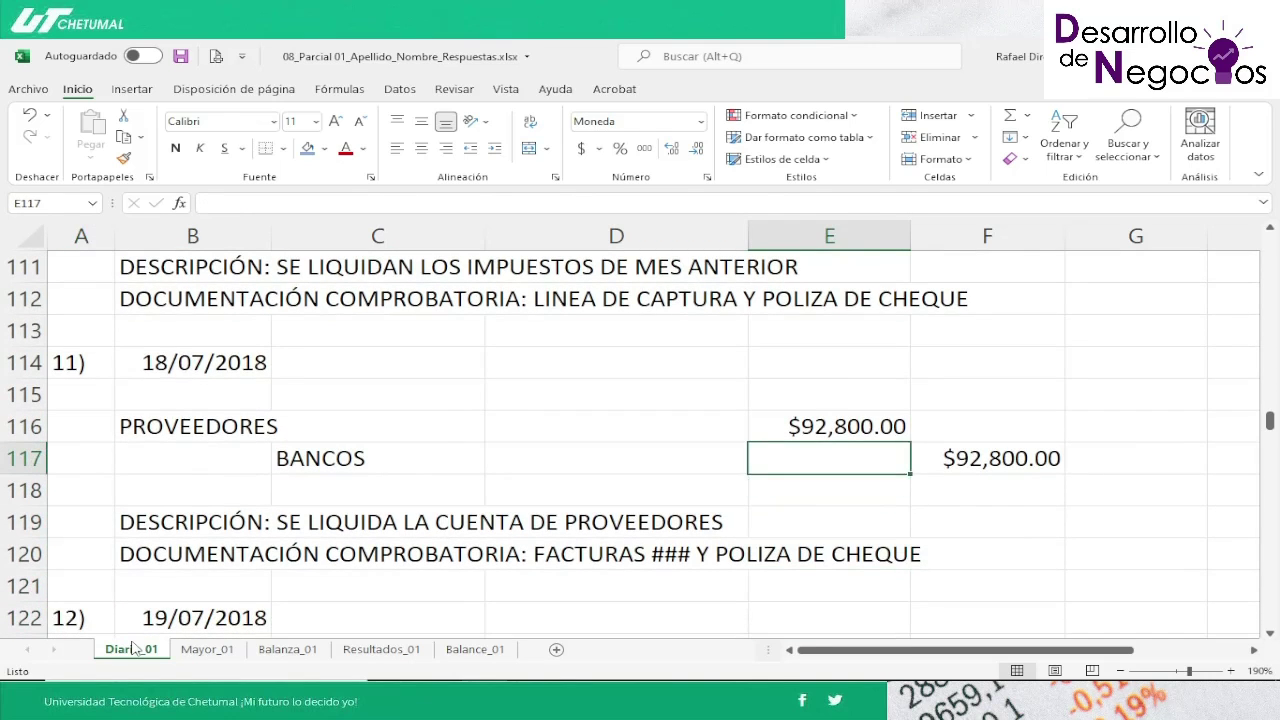
pyautogui.press('Right')
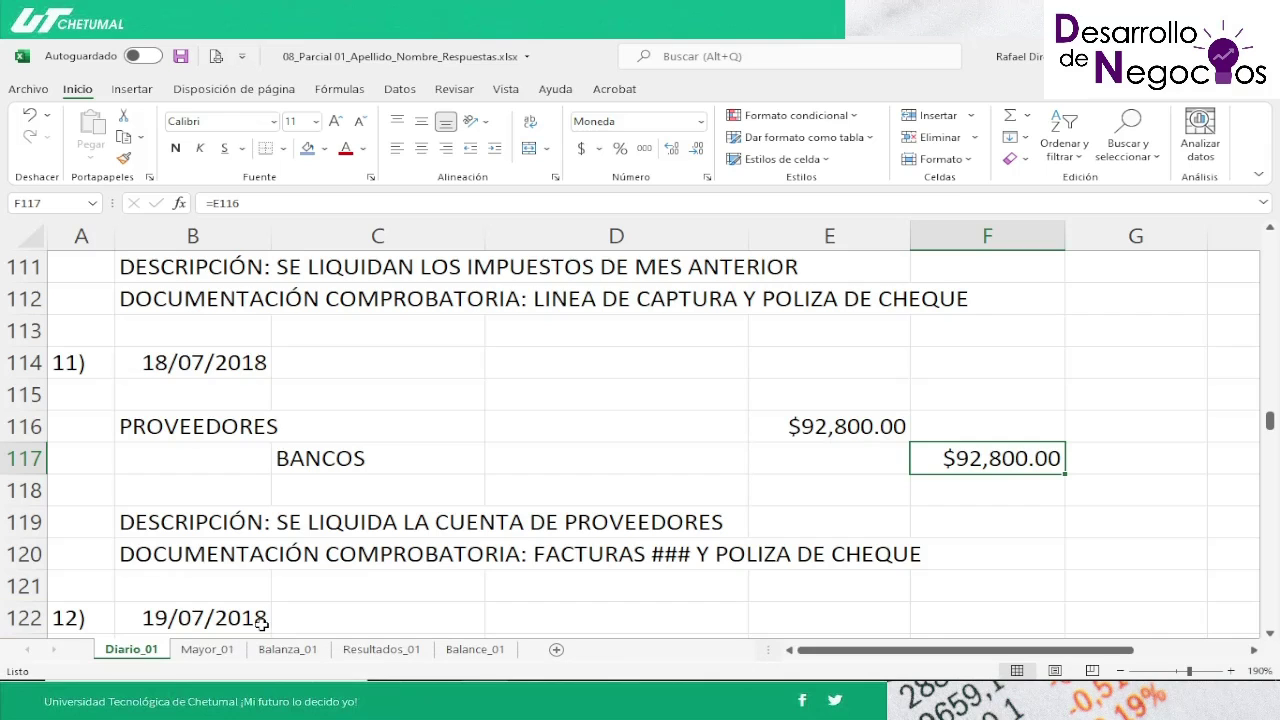
# Step: Go to the Mayor_01 sheet and examine the entry 11 charge and the neighbouring postings in the PROVEEDORES account
pyautogui.click(225, 656)
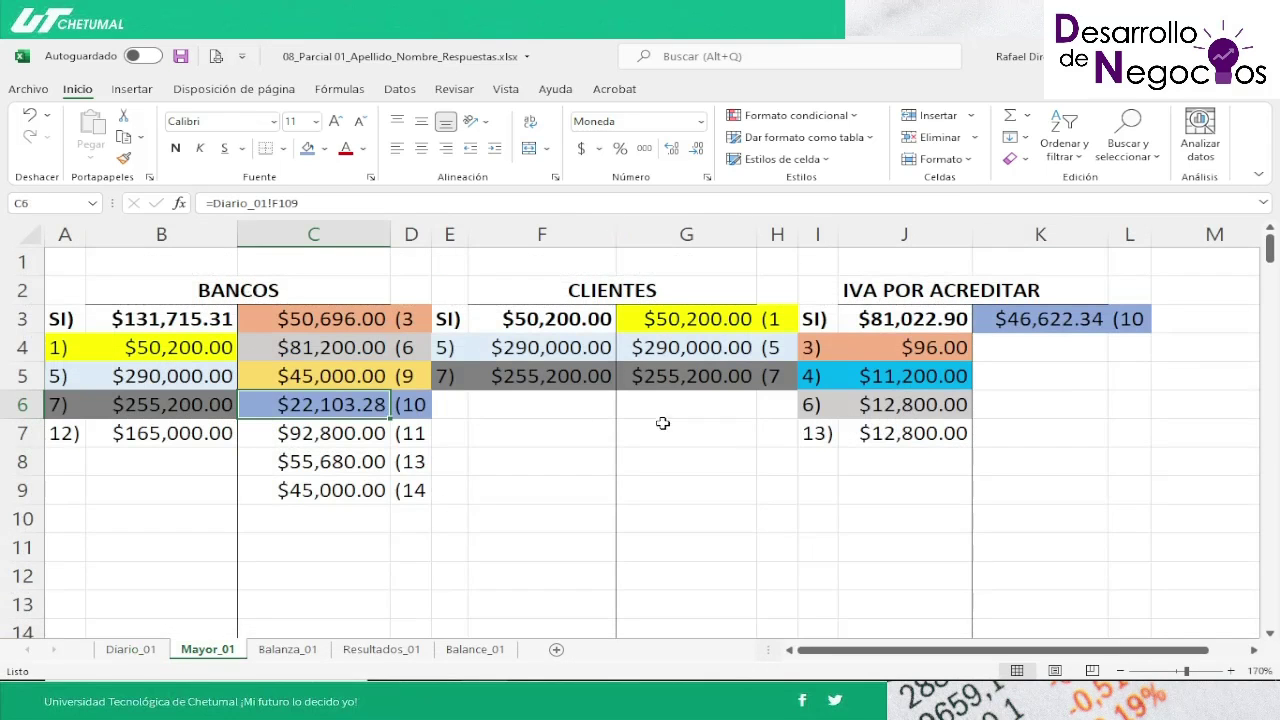
pyautogui.press('Down')
pyautogui.press('Down')
pyautogui.press('Down')
pyautogui.press('Down')
pyautogui.press('Down')
pyautogui.press('Down')
pyautogui.press('Down')
pyautogui.press('Down')
pyautogui.press('Down')
pyautogui.press('Down')
pyautogui.press('Down')
pyautogui.press('Down')
pyautogui.press('Down')
pyautogui.press('Down')
pyautogui.press('Down')
pyautogui.press('Down')
pyautogui.press('Down')
pyautogui.press('Down')
pyautogui.press('Down')
pyautogui.press('Down')
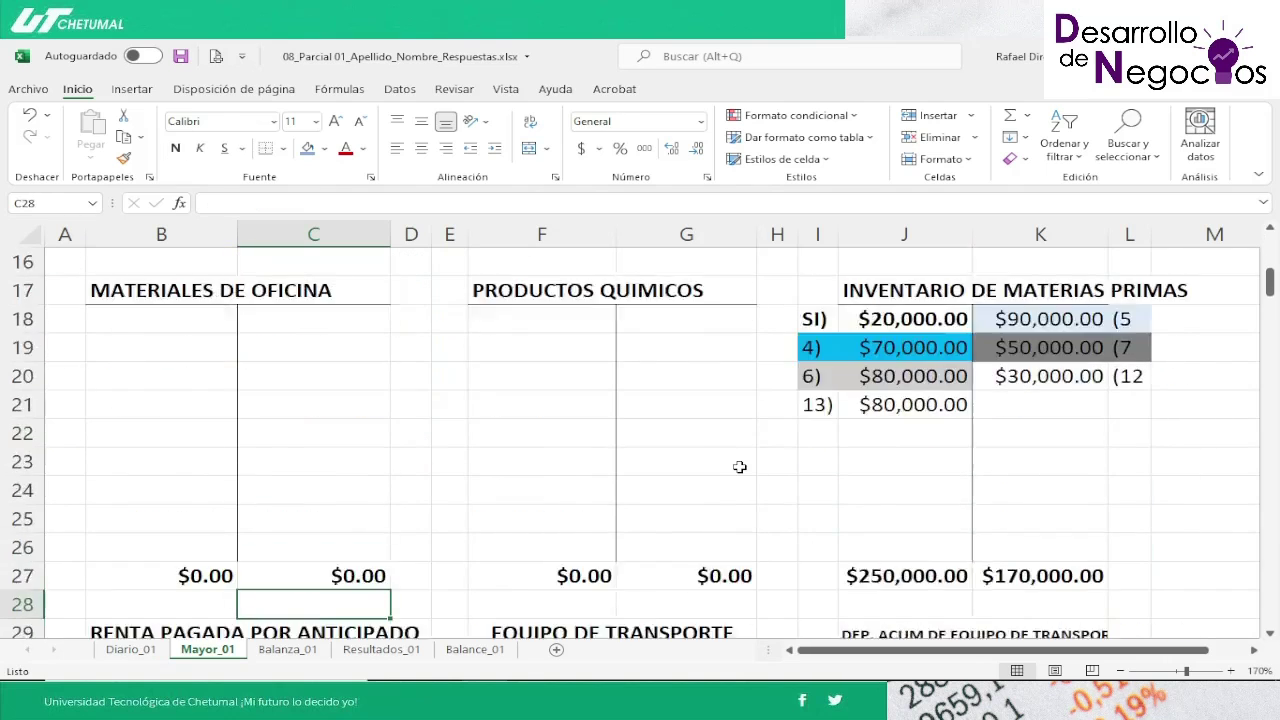
pyautogui.press('Down')
pyautogui.press('Down')
pyautogui.press('Down')
pyautogui.press('Down')
pyautogui.press('Down')
pyautogui.press('Down')
pyautogui.press('Down')
pyautogui.press('Down')
pyautogui.press('Down')
pyautogui.press('Down')
pyautogui.press('Down')
pyautogui.press('Down')
pyautogui.press('Down')
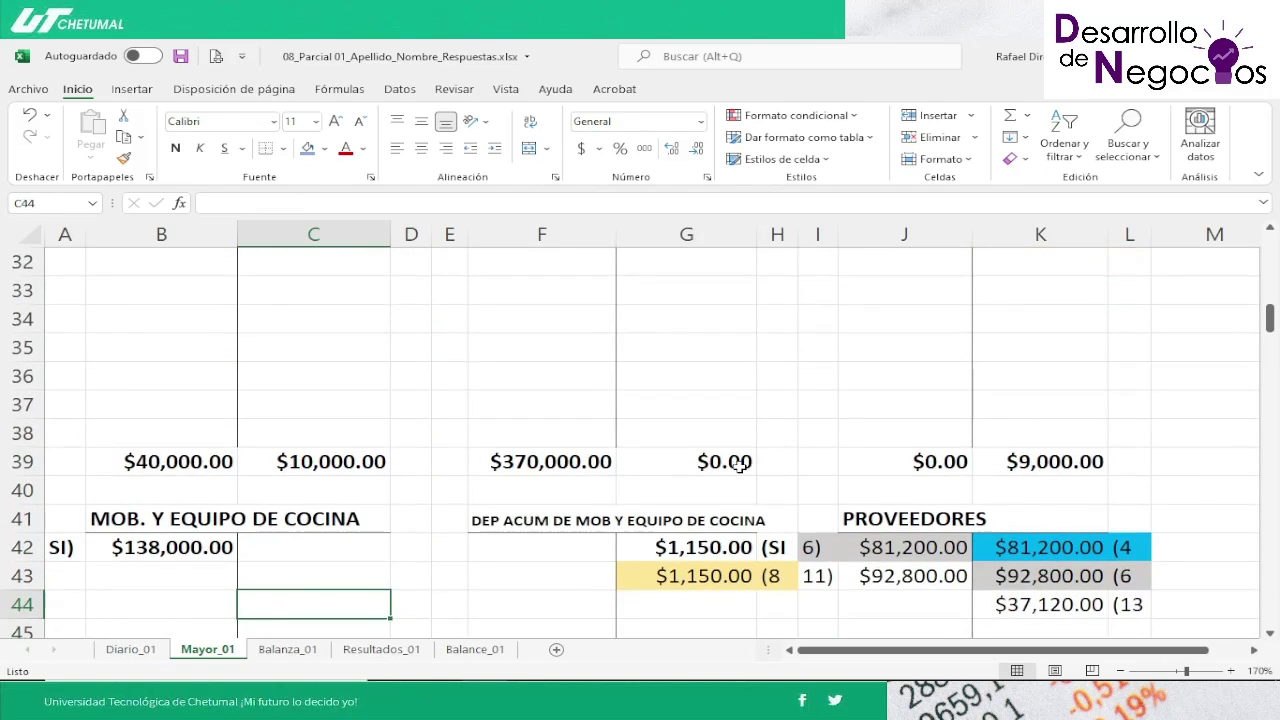
pyautogui.press('Right')
pyautogui.press('Right')
pyautogui.press('Right')
pyautogui.press('Right')
pyautogui.press('Right')
pyautogui.press('Right')
pyautogui.press('Right')
pyautogui.press('Right')
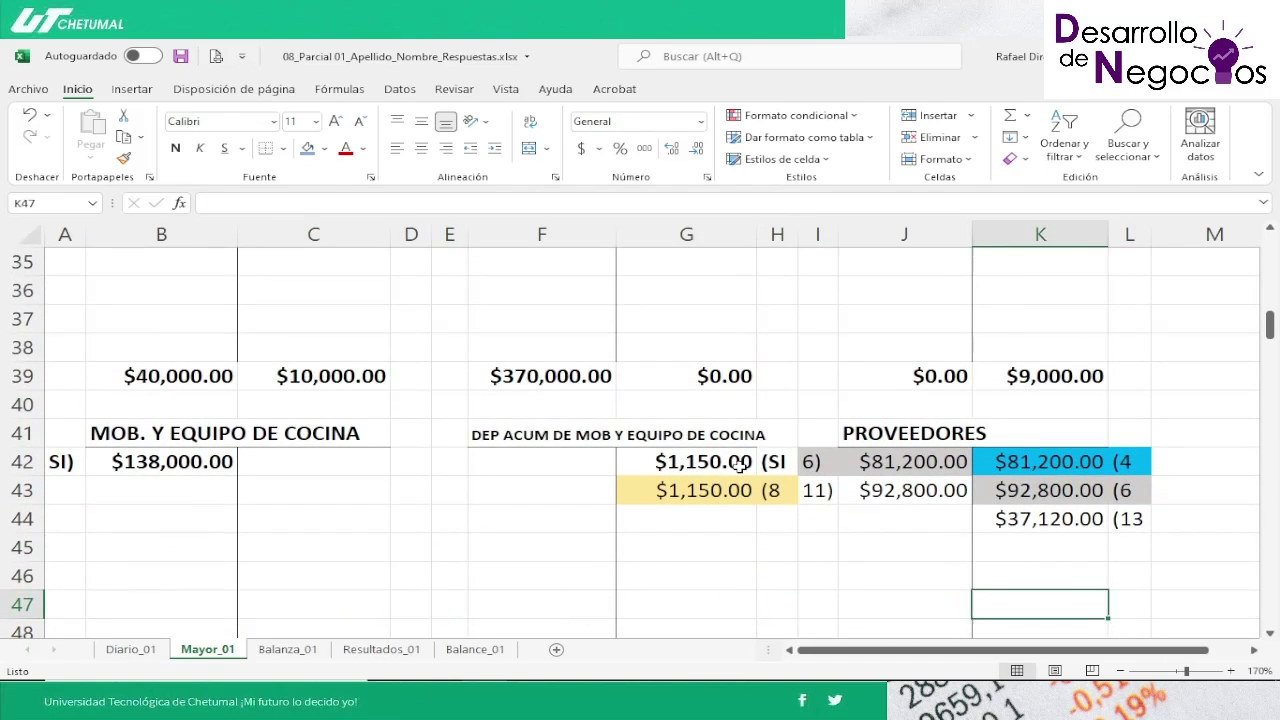
pyautogui.press('Up')
pyautogui.press('Up')
pyautogui.press('Up')
pyautogui.press('Up')
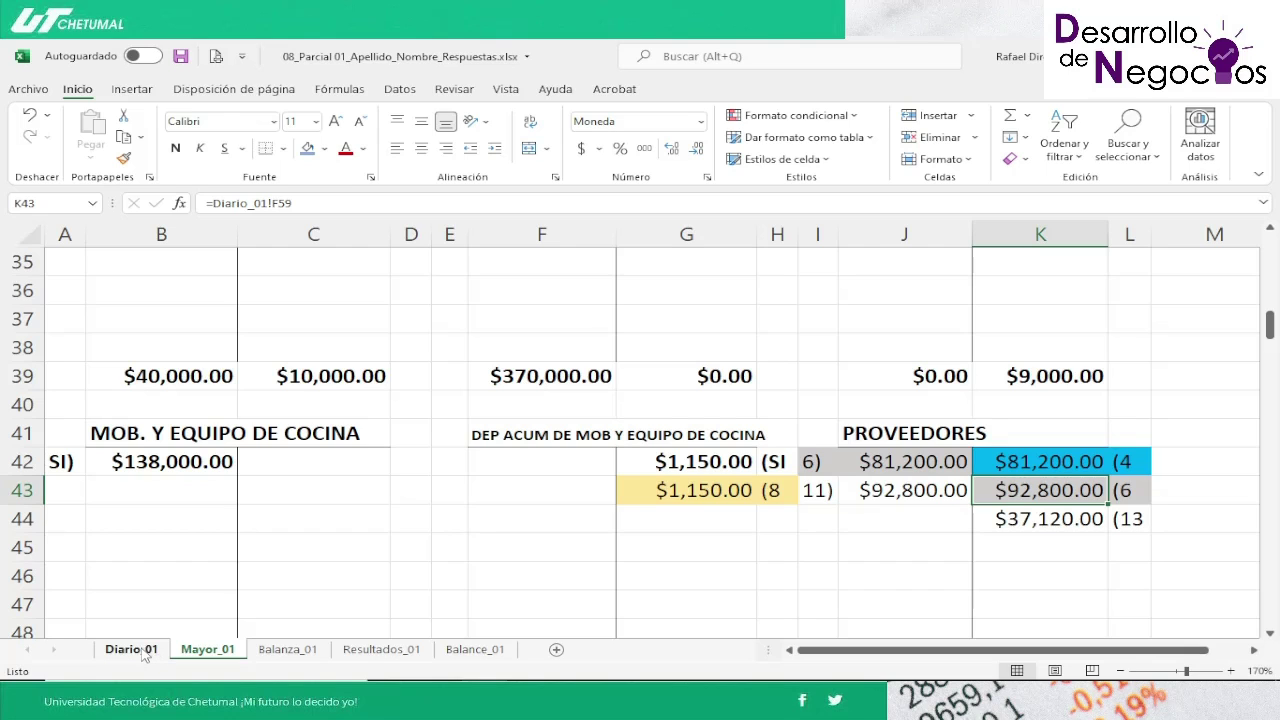
# Step: Return to Diario_01 and recheck journal entry 11: the PROVEEDORES charge, BANCOS credit, description and supporting documentation lines
pyautogui.click(133, 650)
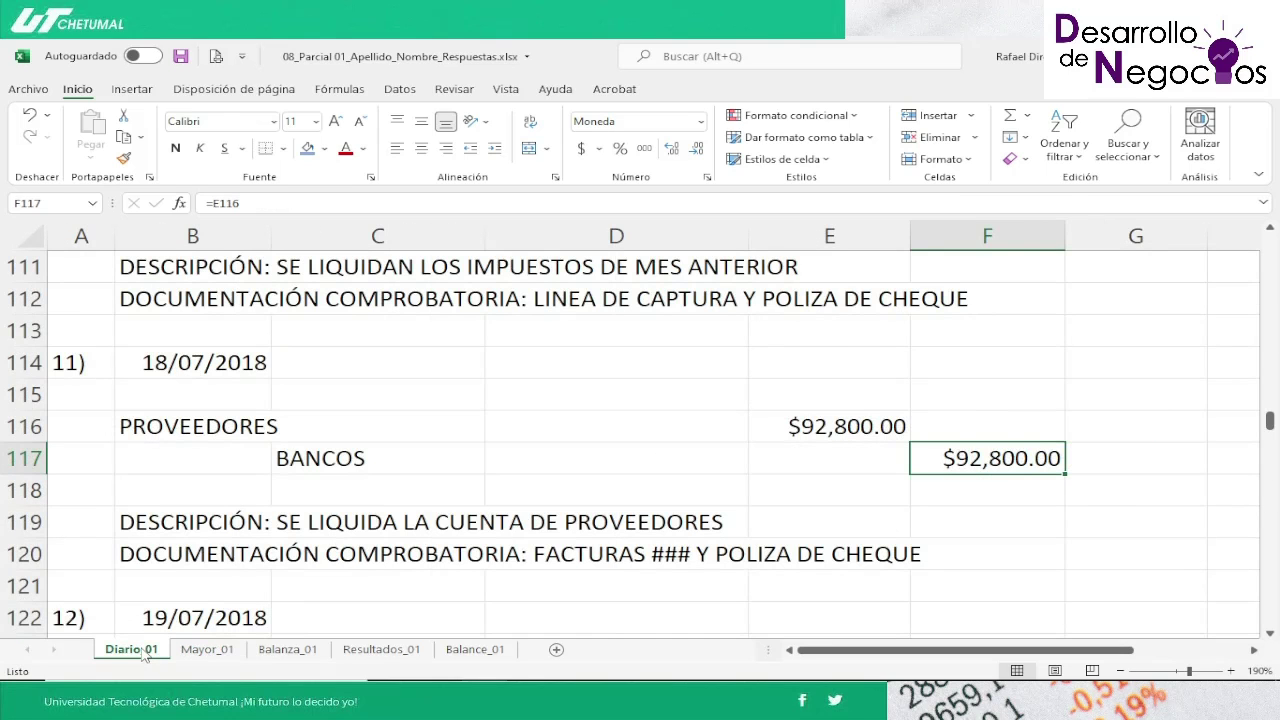
pyautogui.press('Up')
pyautogui.press('Left')
pyautogui.press('Down')
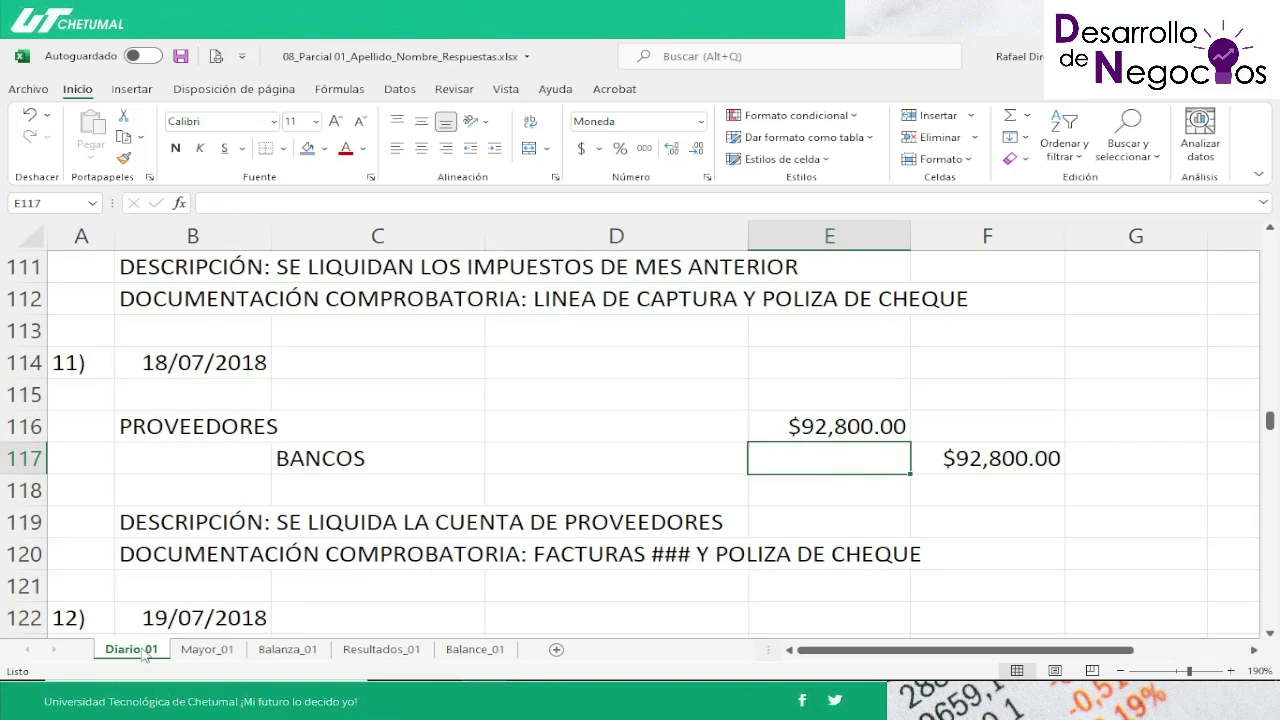
pyautogui.press('Right')
pyautogui.press('Left')
pyautogui.press('Left')
pyautogui.press('Left')
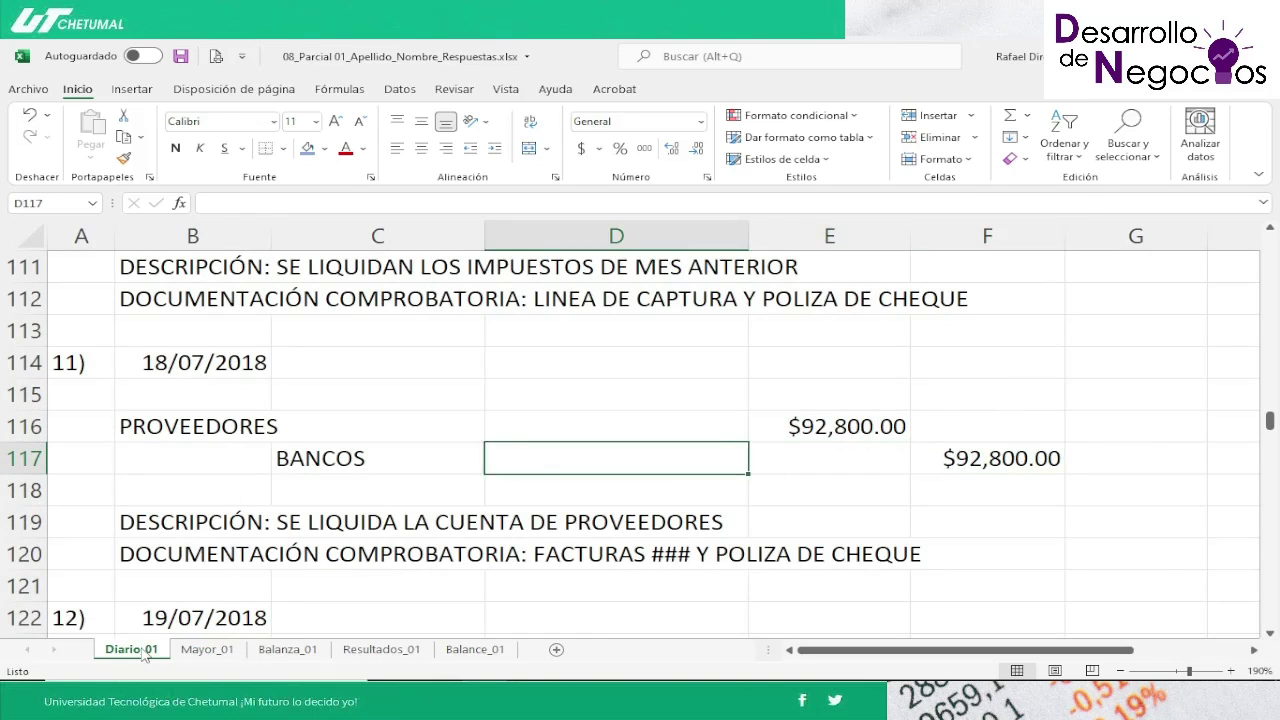
pyautogui.press('Down')
pyautogui.press('Down')
pyautogui.press('Down')
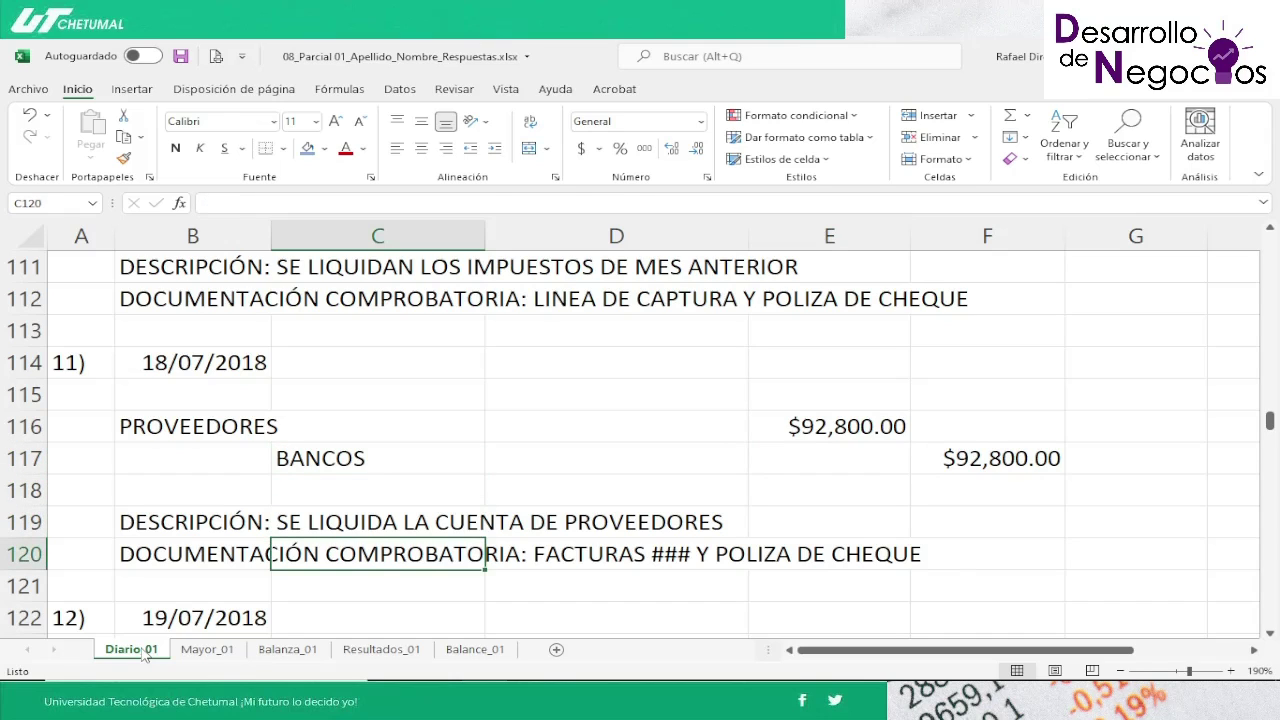
pyautogui.press('Left')
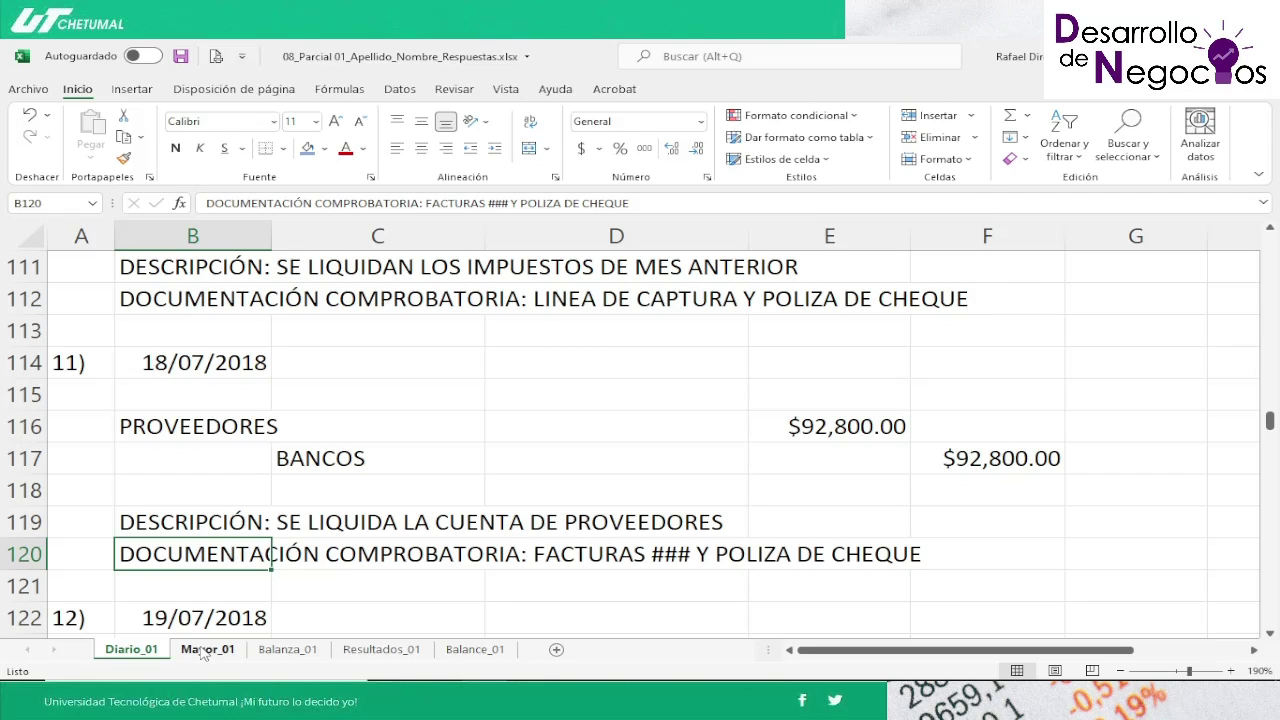
pyautogui.press('Up')
pyautogui.press('Up')
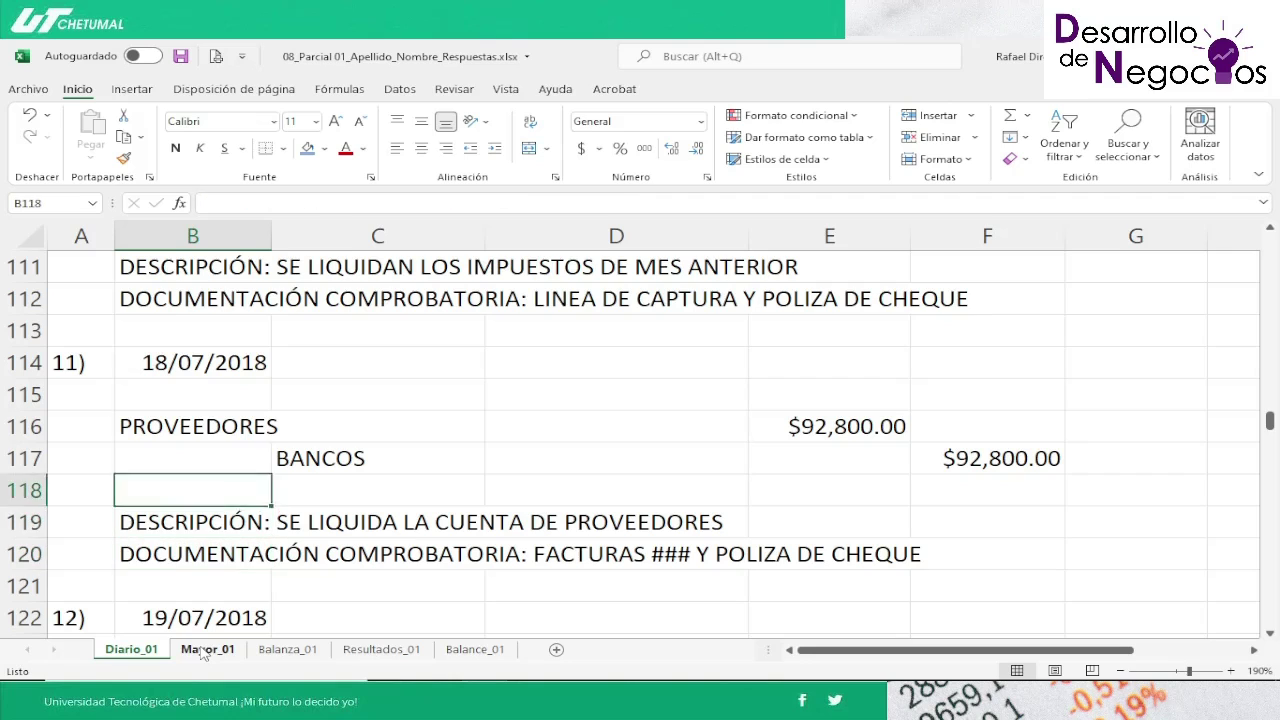
pyautogui.press('Up')
pyautogui.press('Down')
pyautogui.press('Down')
pyautogui.press('Down')
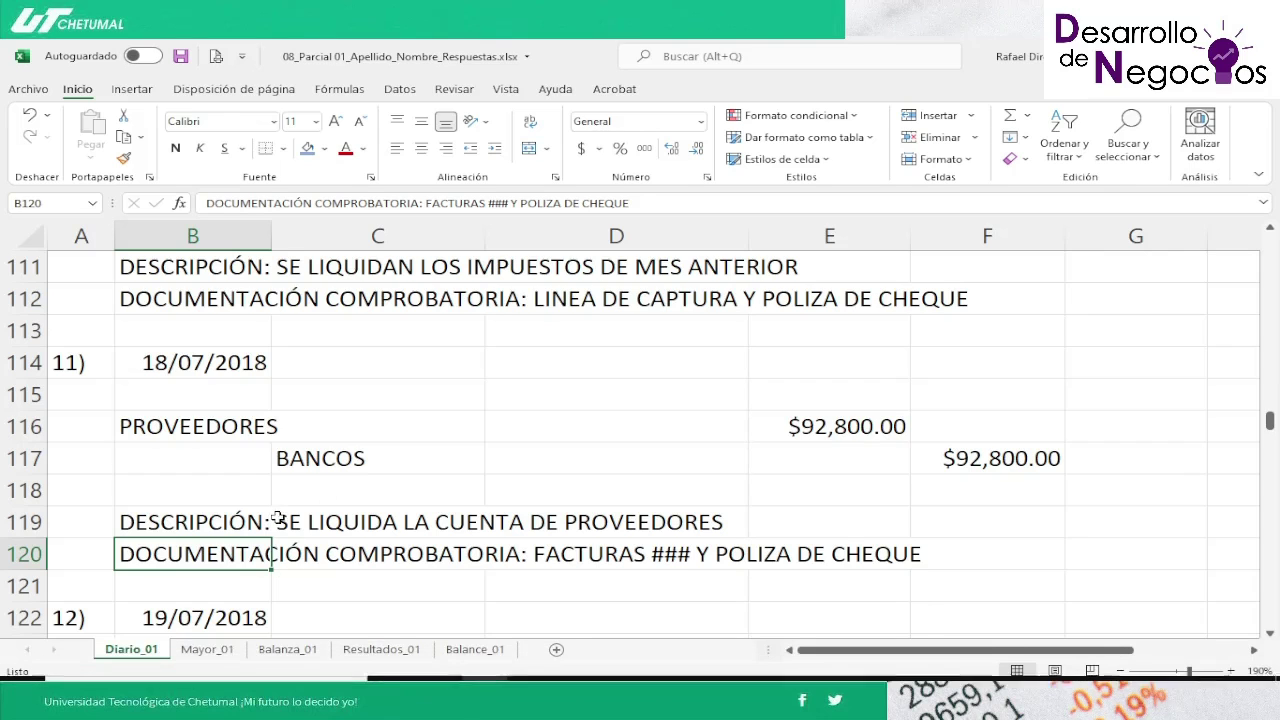
# Step: On Mayor_01, fill the entry 11 charge (I43:J43) in the PROVEEDORES account with Azul, Énfasis 1, Oscuro 25%
pyautogui.click(208, 650)
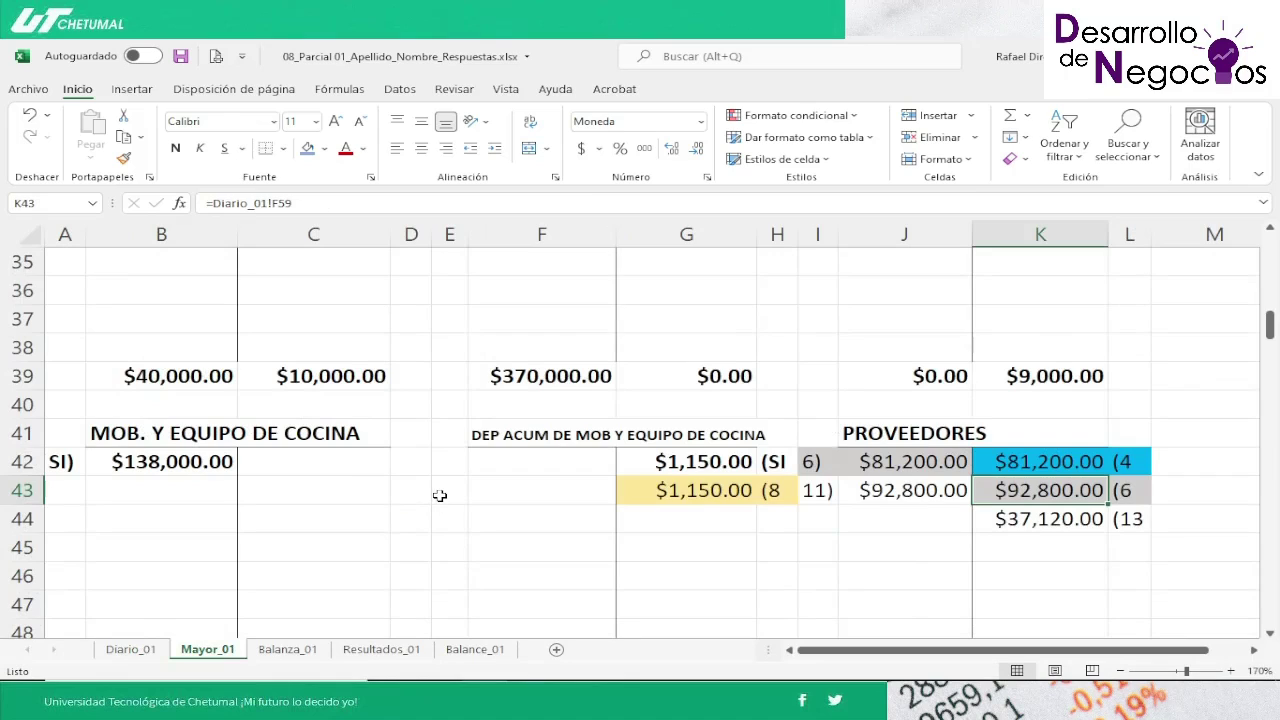
pyautogui.press('Left')
pyautogui.press('Left')
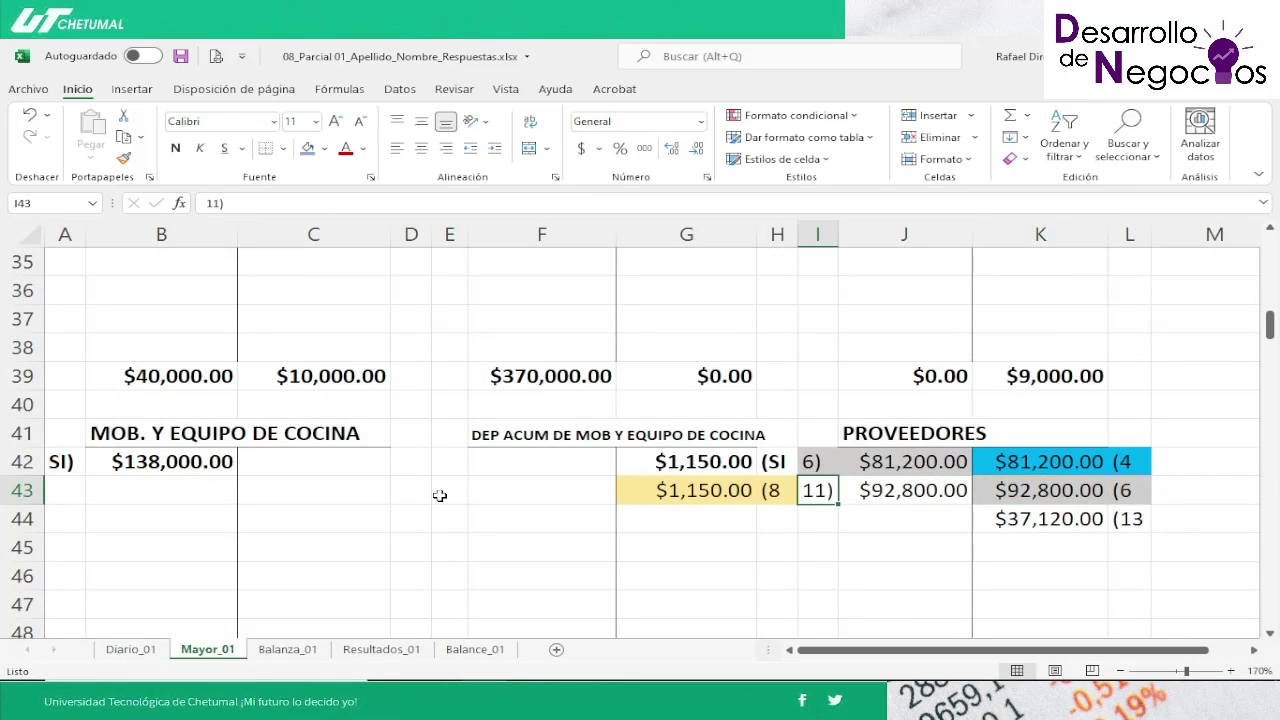
pyautogui.hotkey('shift', 'Right')
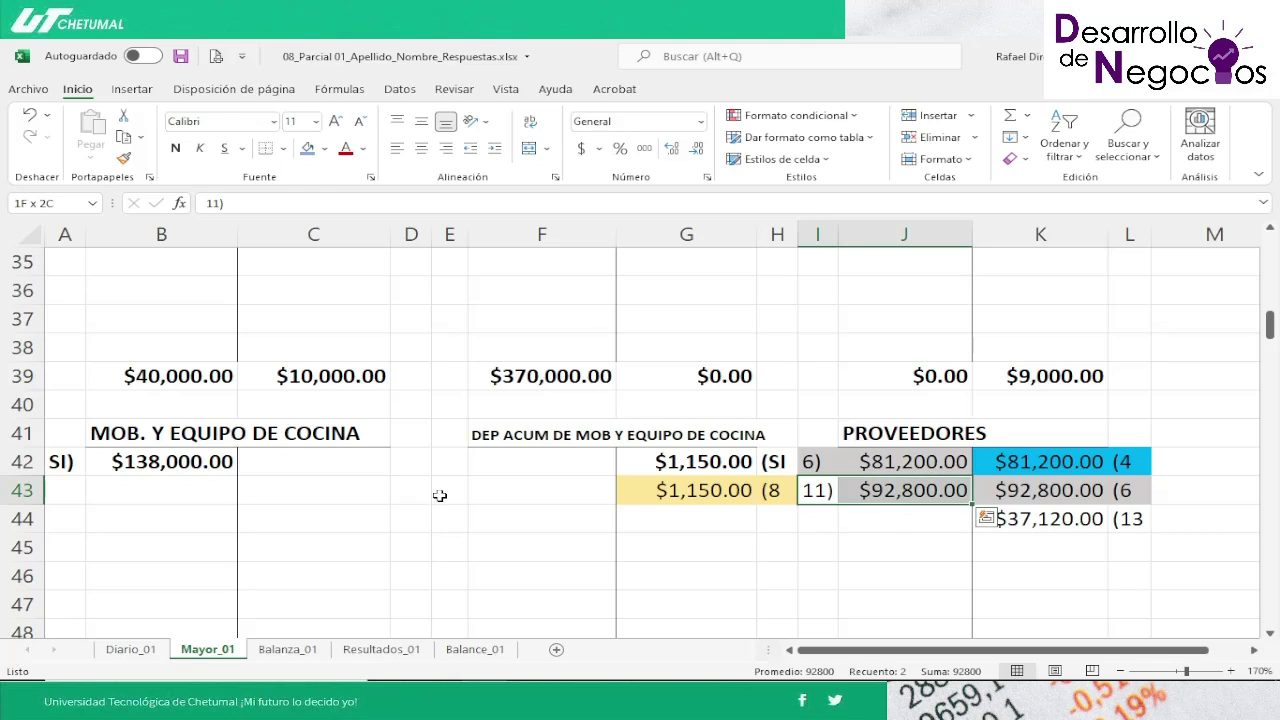
pyautogui.click(323, 149)
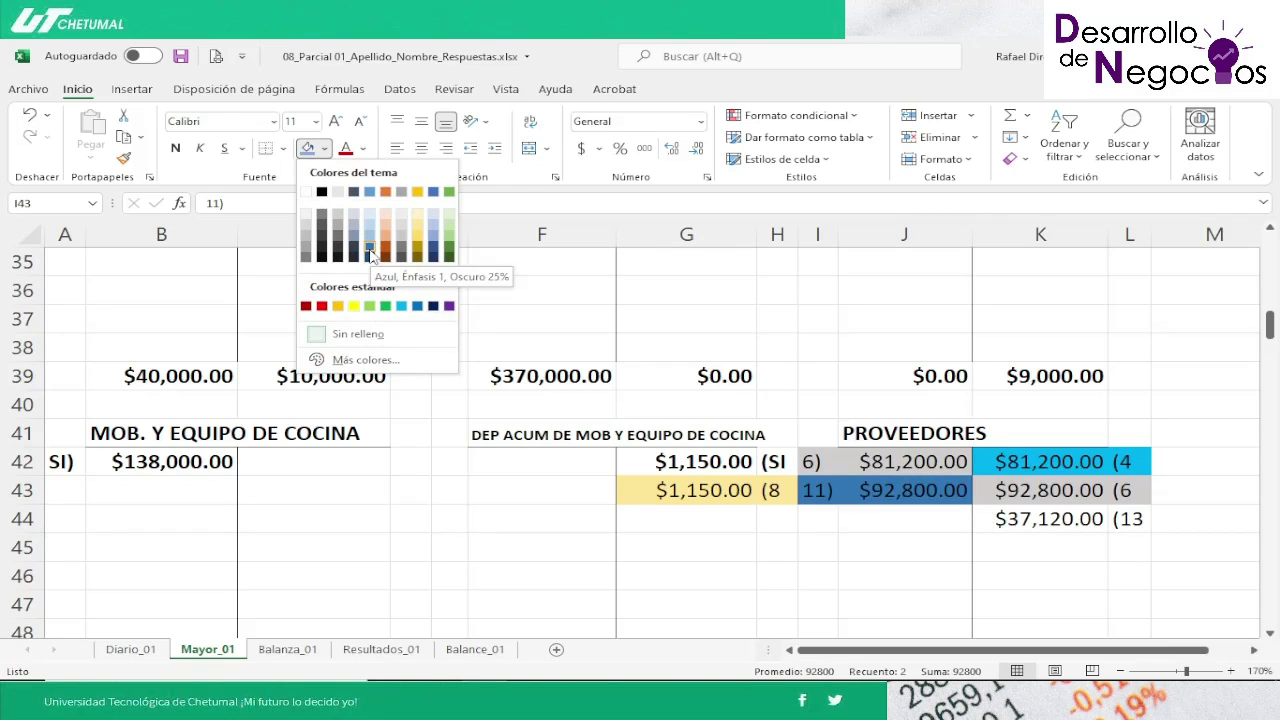
pyautogui.click(370, 250)
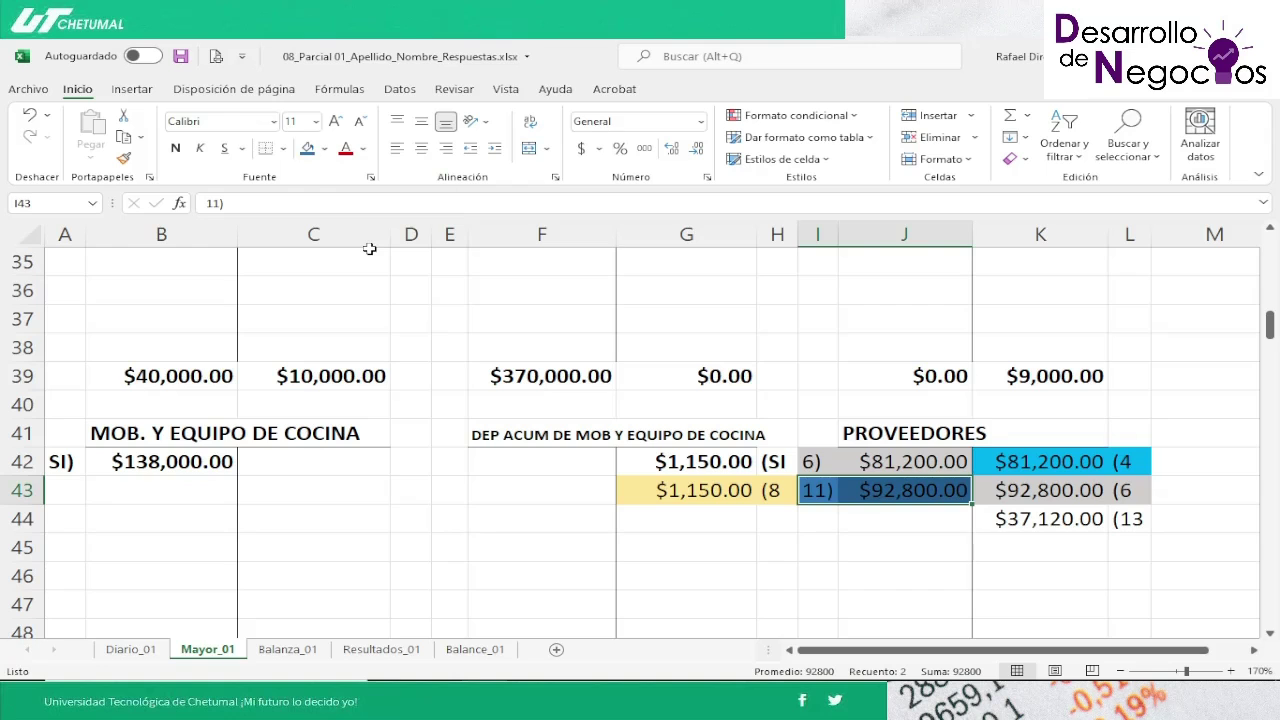
# Step: Fill the entry 11 credit (C7:D7) in the BANCOS account with the same dark blue
pyautogui.press('Left')
pyautogui.press('Left')
pyautogui.press('Left')
pyautogui.press('Left')
pyautogui.press('Left')
pyautogui.press('Left')
pyautogui.press('Left')
pyautogui.press('Left')
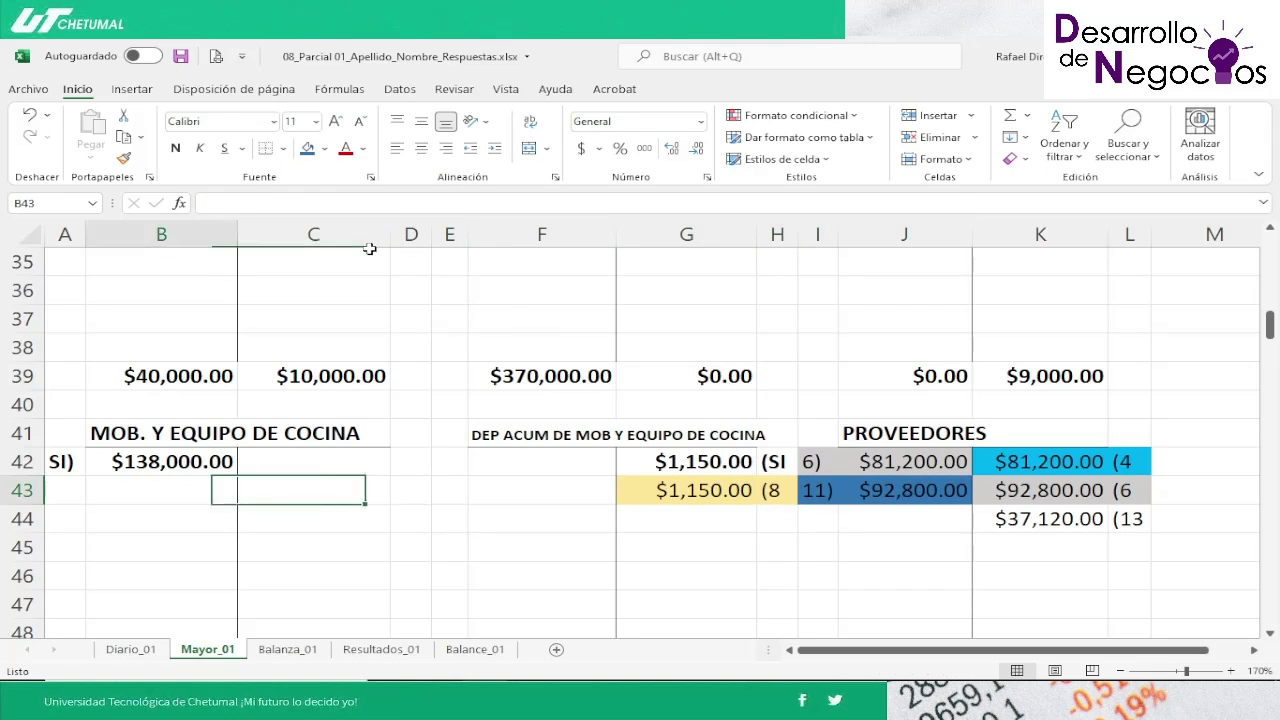
pyautogui.press('Down')
pyautogui.press('Down')
pyautogui.press('Down')
pyautogui.press('Down')
pyautogui.press('Down')
pyautogui.press('Down')
pyautogui.press('Down')
pyautogui.press('Down')
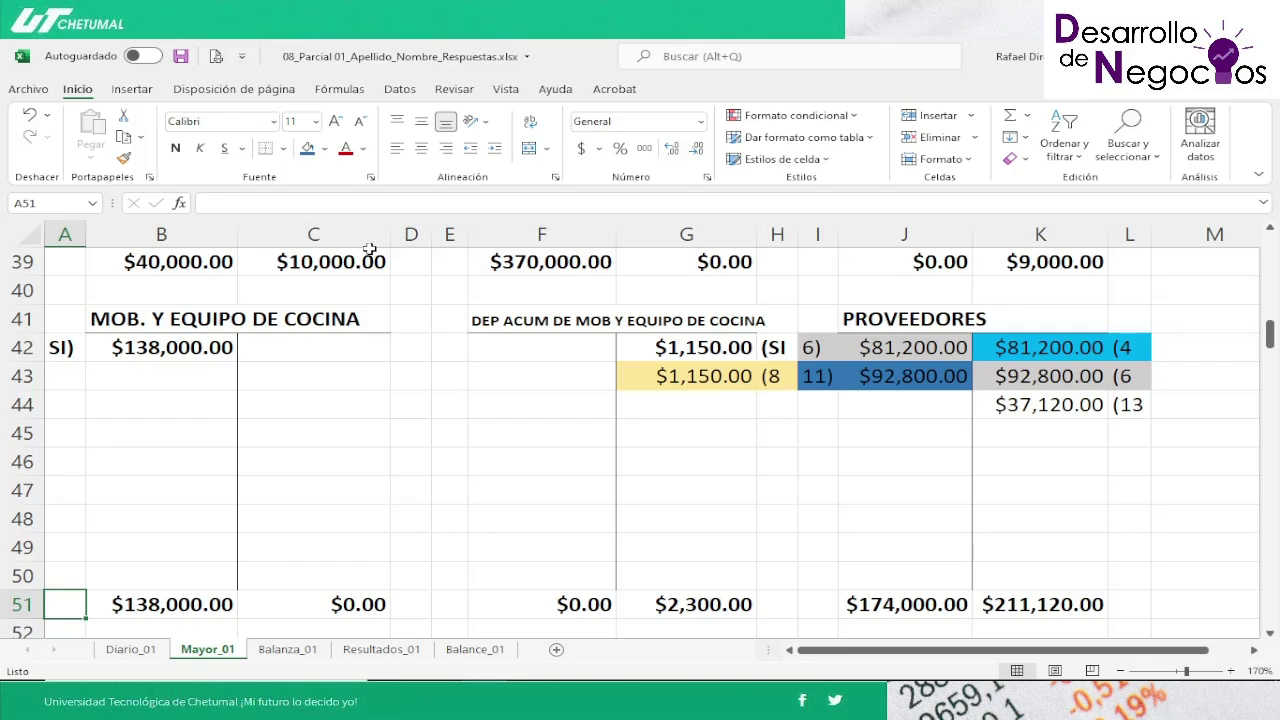
pyautogui.press('Up')
pyautogui.press('Up')
pyautogui.press('Up')
pyautogui.press('Up')
pyautogui.press('Up')
pyautogui.press('Up')
pyautogui.press('Up')
pyautogui.press('Up')
pyautogui.press('Up')
pyautogui.press('Up')
pyautogui.press('Up')
pyautogui.press('Up')
pyautogui.press('Up')
pyautogui.press('Up')
pyautogui.press('Up')
pyautogui.press('Up')
pyautogui.press('Up')
pyautogui.press('Up')
pyautogui.press('Up')
pyautogui.press('Up')
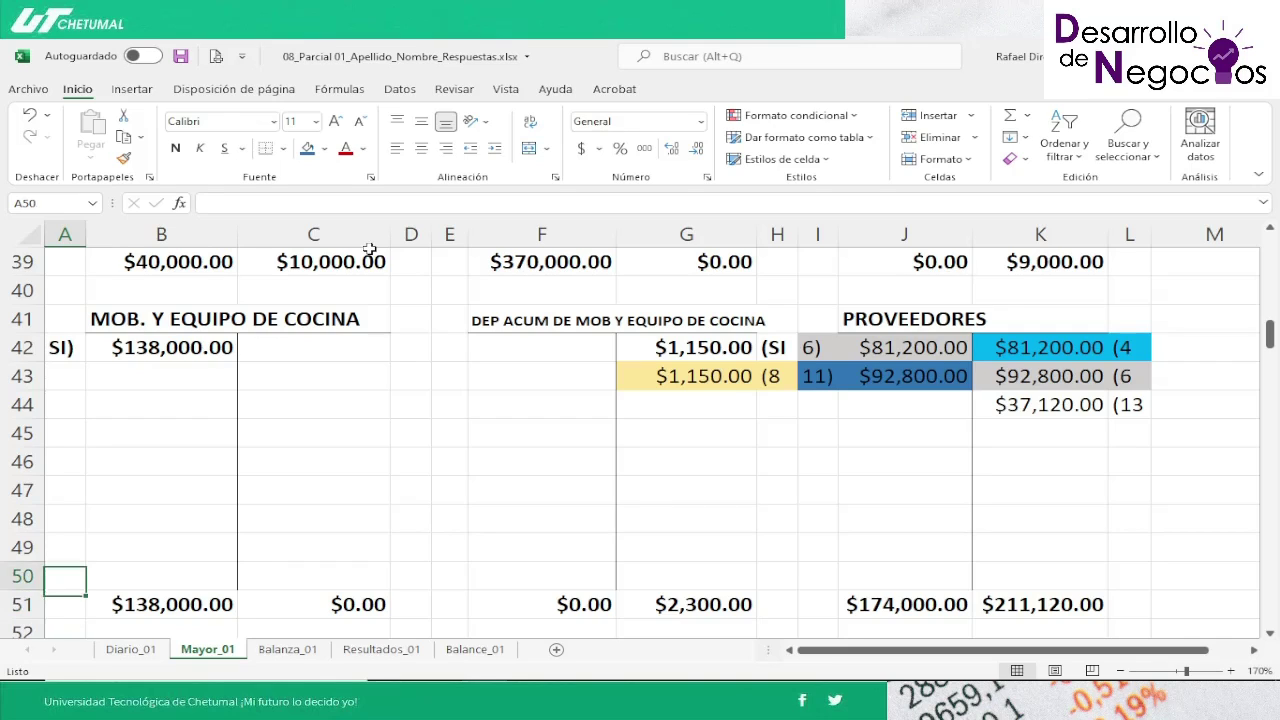
pyautogui.press('Up')
pyautogui.press('Up')
pyautogui.press('Up')
pyautogui.press('Up')
pyautogui.press('Up')
pyautogui.press('Up')
pyautogui.press('Up')
pyautogui.press('Up')
pyautogui.press('Up')
pyautogui.press('Up')
pyautogui.press('Up')
pyautogui.press('Up')
pyautogui.press('Up')
pyautogui.press('Up')
pyautogui.press('Up')
pyautogui.press('Up')
pyautogui.press('Up')
pyautogui.press('Up')
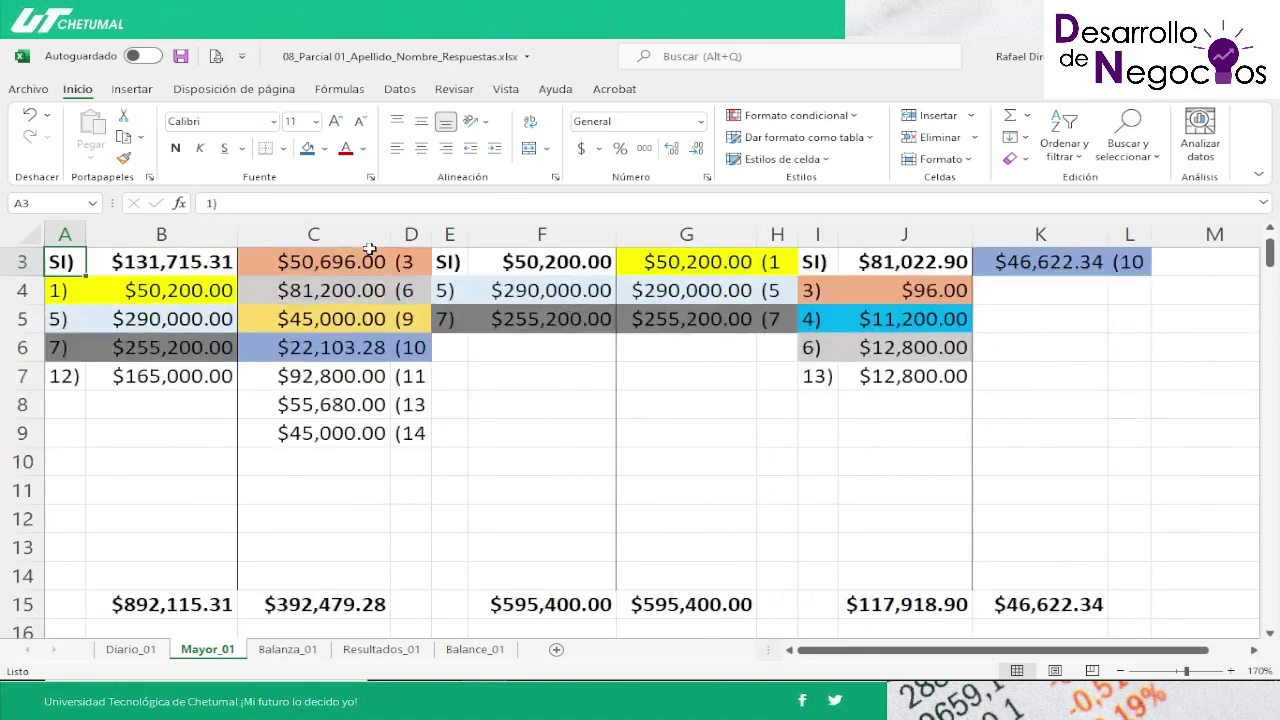
pyautogui.press('Down')
pyautogui.press('Down')
pyautogui.press('Down')
pyautogui.press('Down')
pyautogui.press('Down')
pyautogui.press('Down')
pyautogui.press('Right')
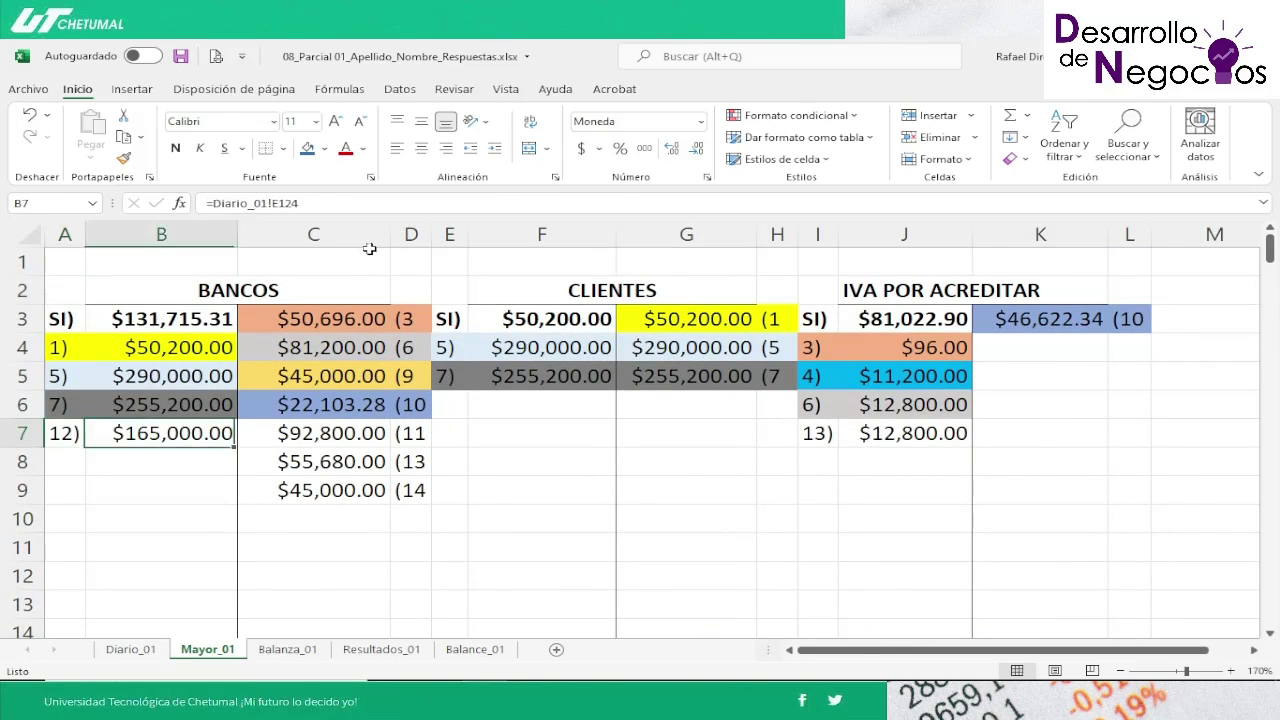
pyautogui.press('Right')
pyautogui.hotkey('shift', 'Right')
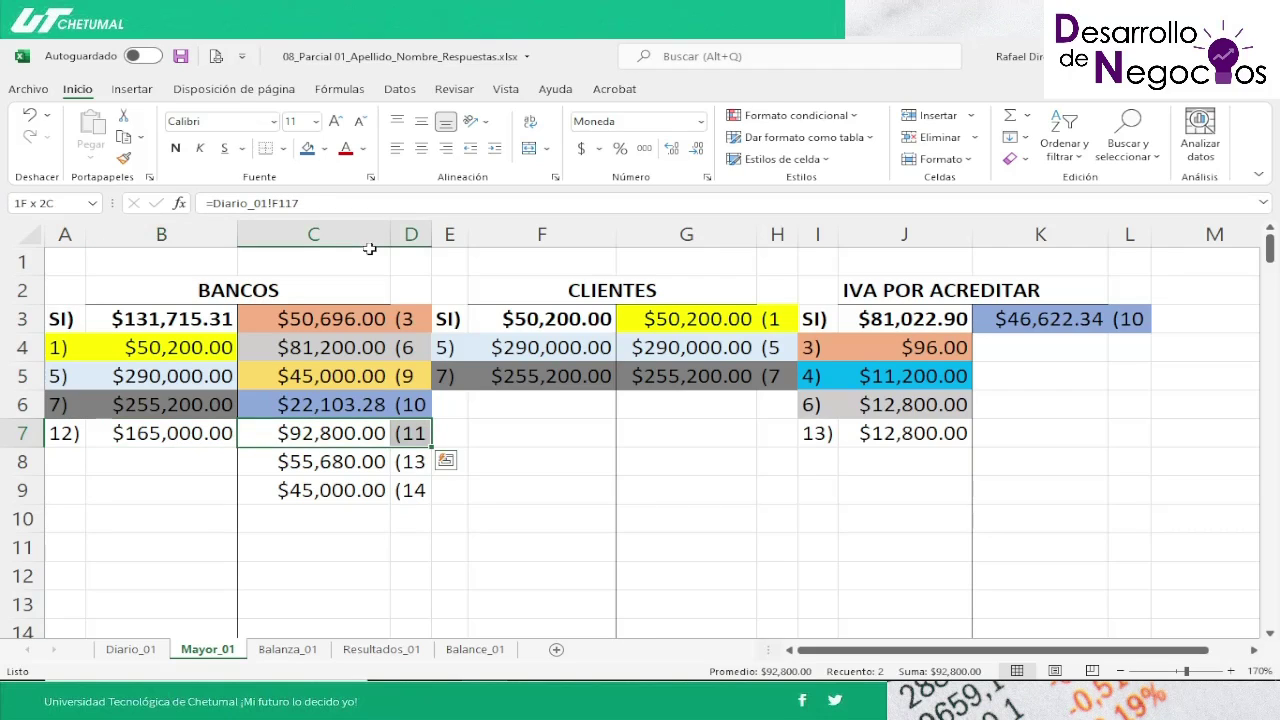
pyautogui.click(308, 150)
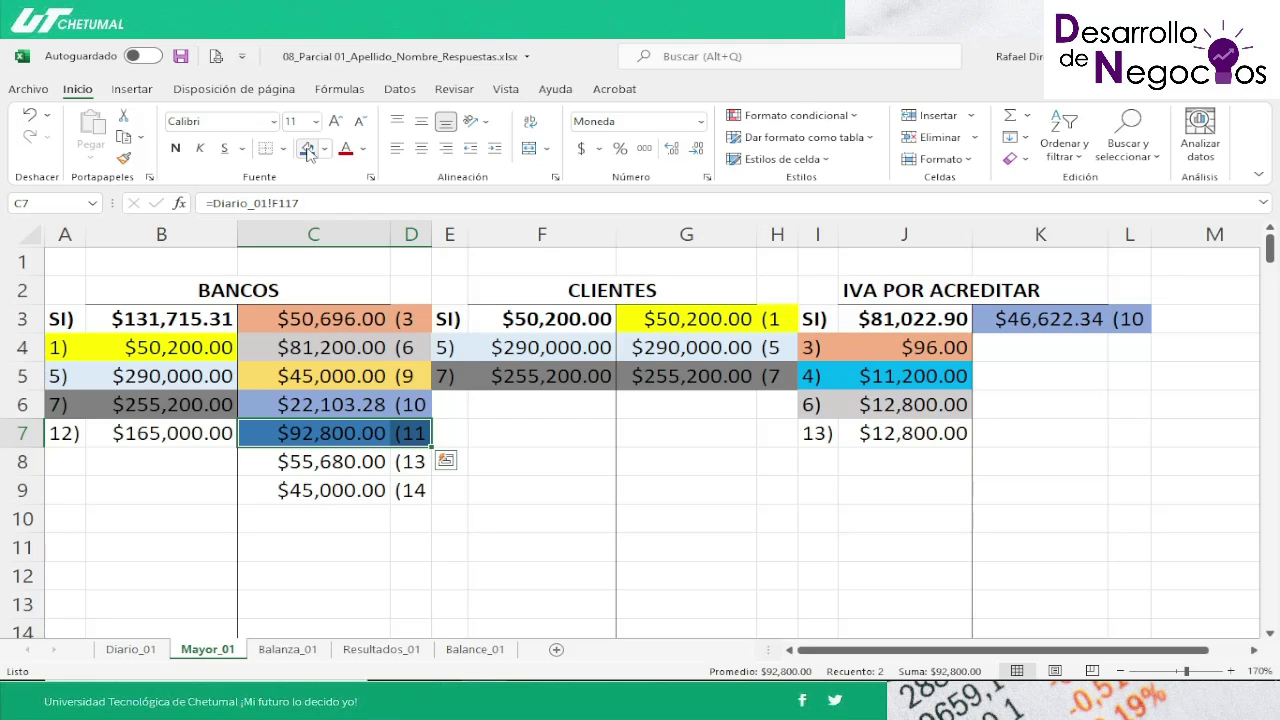
# Step: Review the entry 11 credit in the BANCOS account together with the adjacent postings in row 7
pyautogui.press('Down')
pyautogui.press('Down')
pyautogui.press('Down')
pyautogui.press('Down')
pyautogui.press('Down')
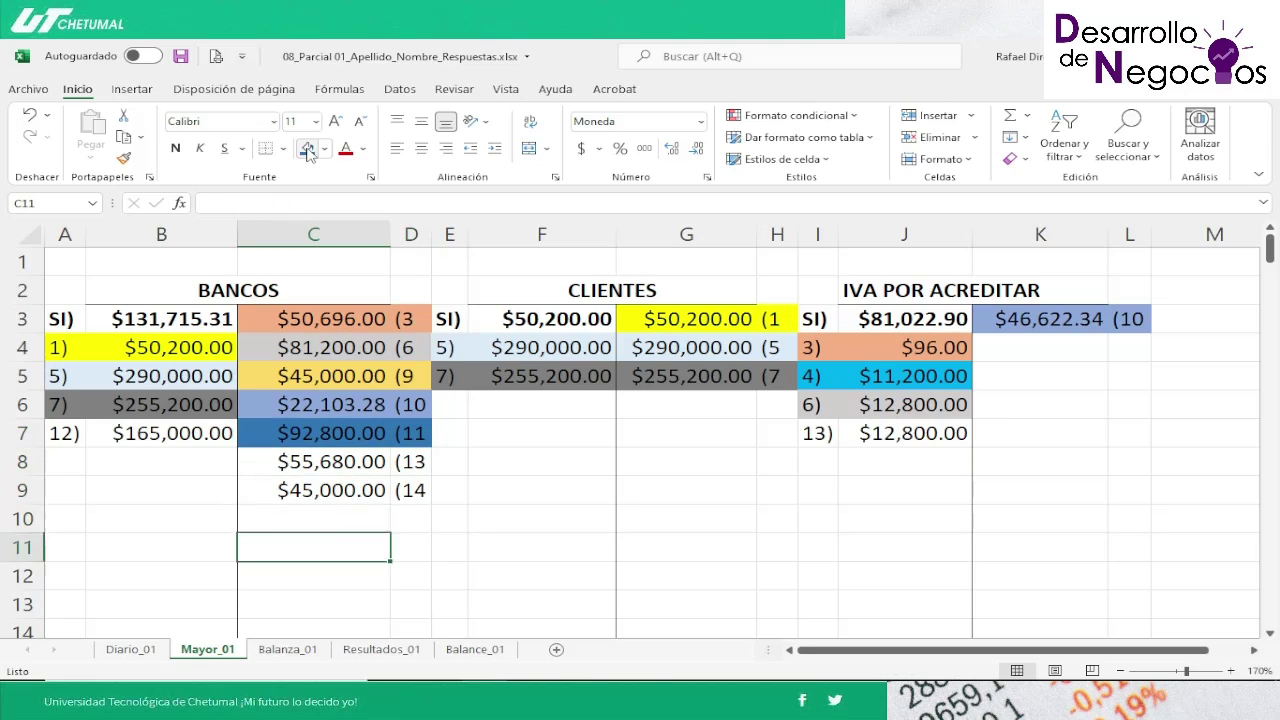
pyautogui.press('Up')
pyautogui.press('Up')
pyautogui.press('Up')
pyautogui.press('Up')
pyautogui.press('Up')
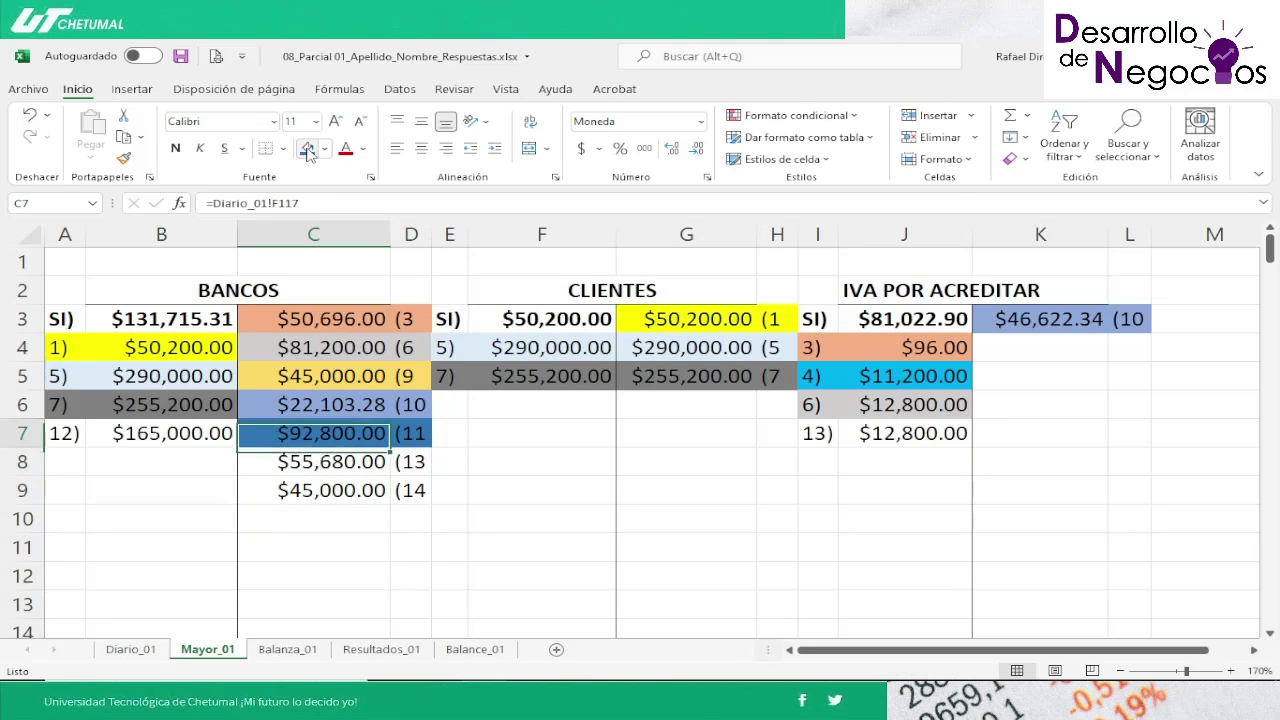
pyautogui.press('Right')
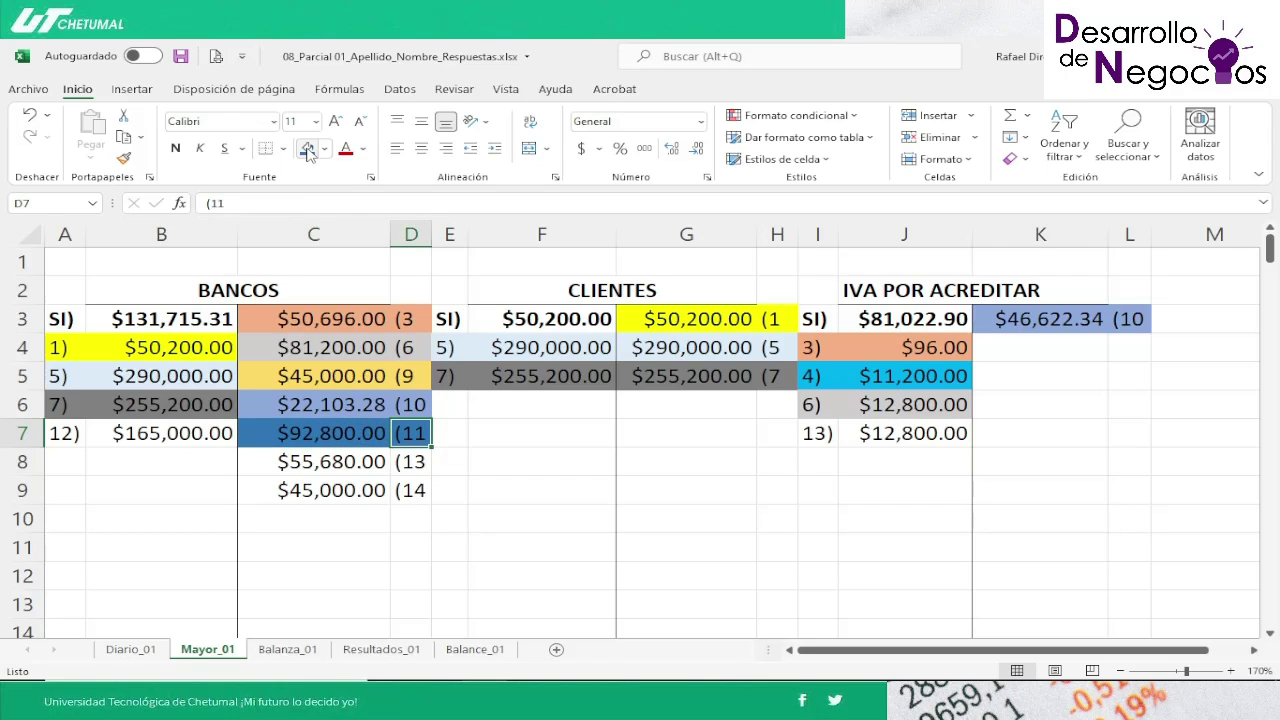
pyautogui.press('Left')
pyautogui.press('Left')
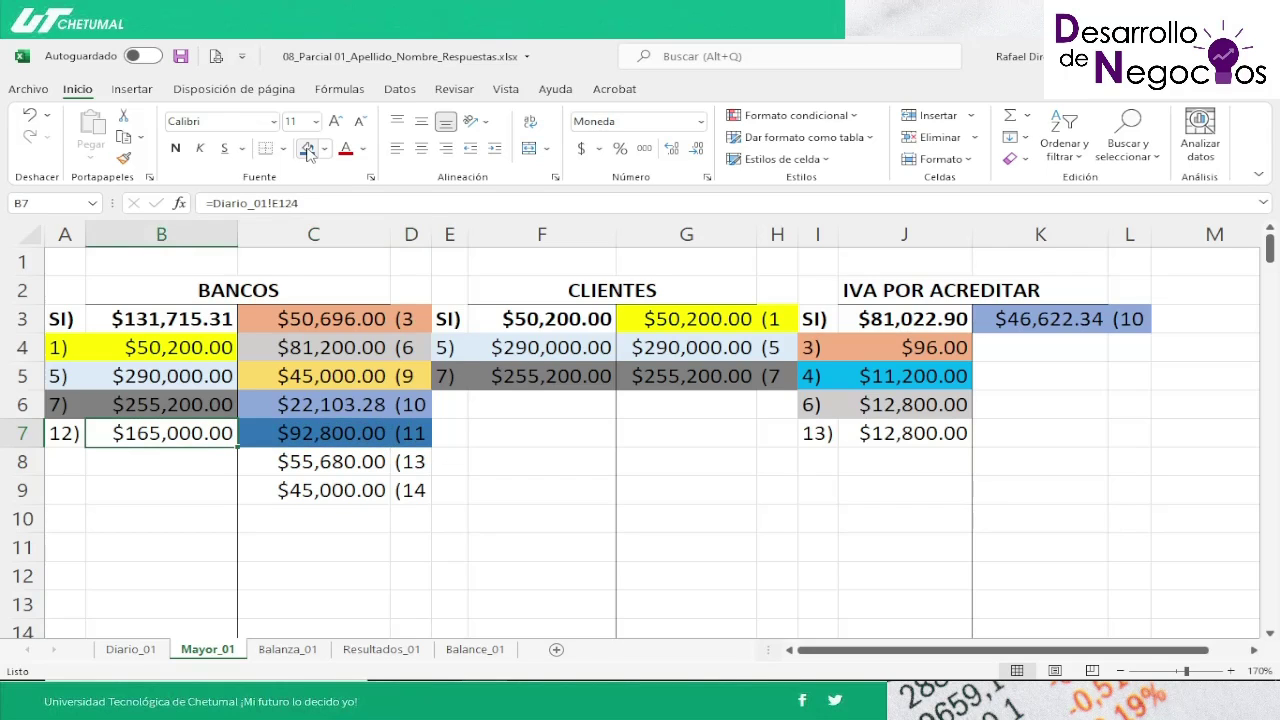
pyautogui.press('Right')
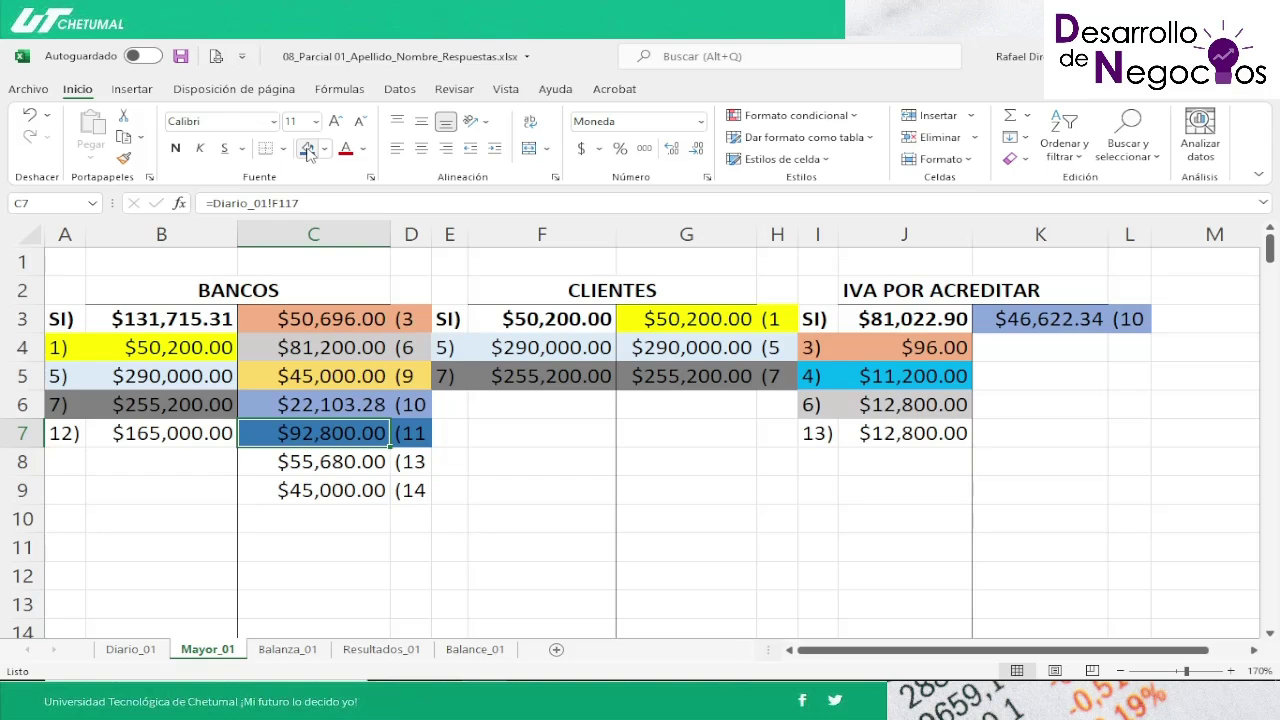
pyautogui.press('Right')
pyautogui.press('Right')
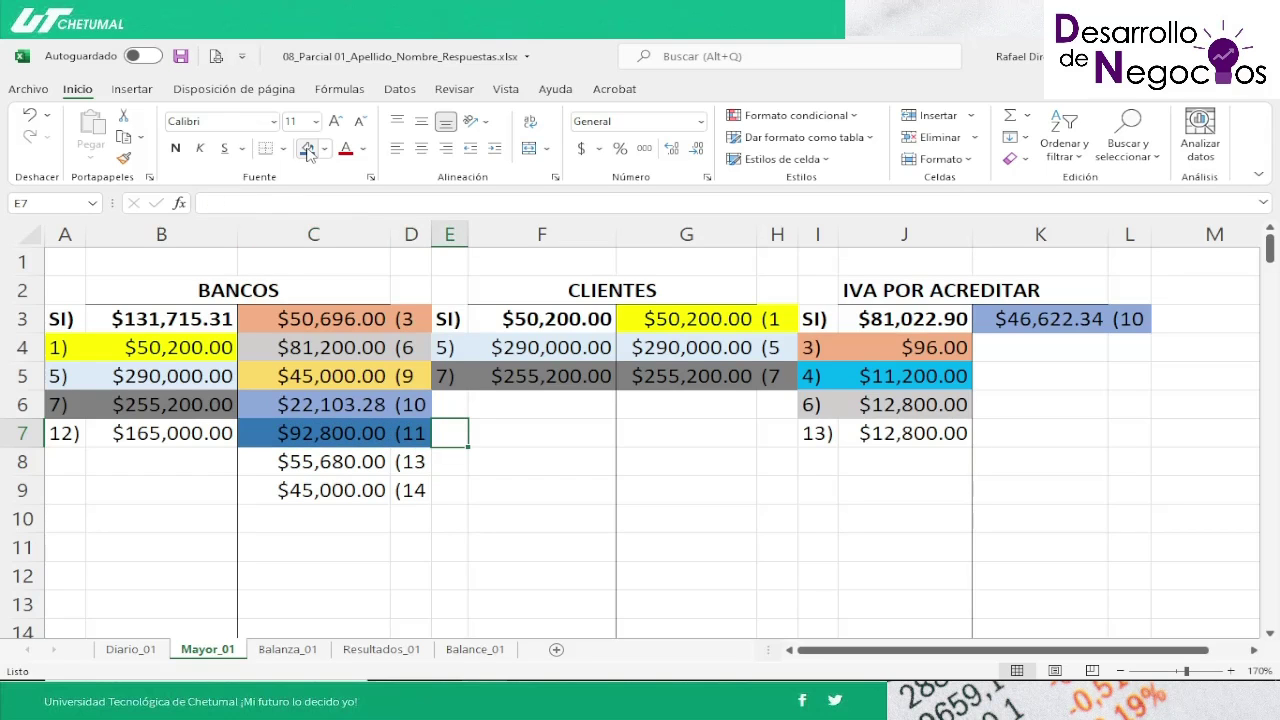
# Step: Look through the Mayor_01 ledger accounts down to the entry 11 charge in PROVEEDORES
pyautogui.press('Down')
pyautogui.press('Down')
pyautogui.press('Down')
pyautogui.press('Down')
pyautogui.press('Down')
pyautogui.press('Down')
pyautogui.press('Down')
pyautogui.press('Down')
pyautogui.press('Down')
pyautogui.press('Down')
pyautogui.press('Down')
pyautogui.press('Down')
pyautogui.press('Down')
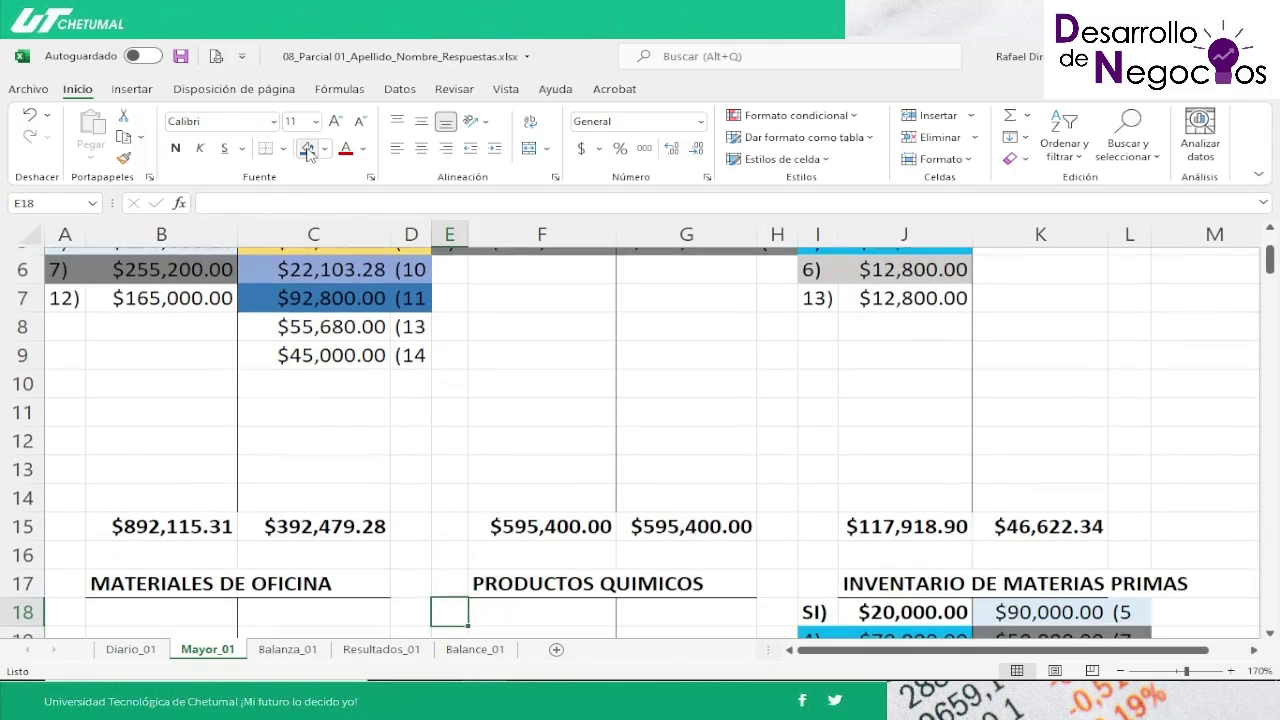
pyautogui.press('Down')
pyautogui.press('Down')
pyautogui.press('Down')
pyautogui.press('Down')
pyautogui.press('Down')
pyautogui.press('Down')
pyautogui.press('Down')
pyautogui.press('Down')
pyautogui.press('Down')
pyautogui.press('Down')
pyautogui.press('Down')
pyautogui.press('Down')
pyautogui.press('Down')
pyautogui.press('Down')
pyautogui.press('Down')
pyautogui.press('Down')
pyautogui.press('Down')
pyautogui.press('Down')
pyautogui.press('Down')
pyautogui.press('Down')
pyautogui.press('Down')
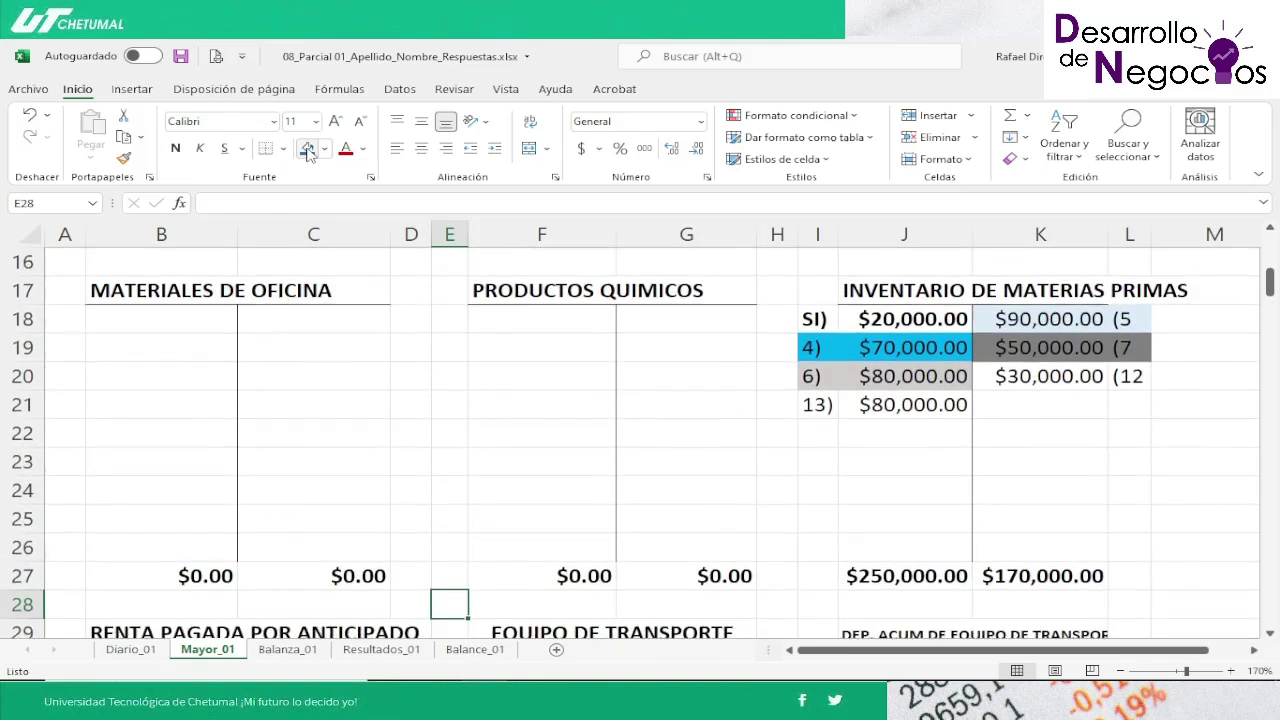
pyautogui.press('Down')
pyautogui.press('Down')
pyautogui.press('Down')
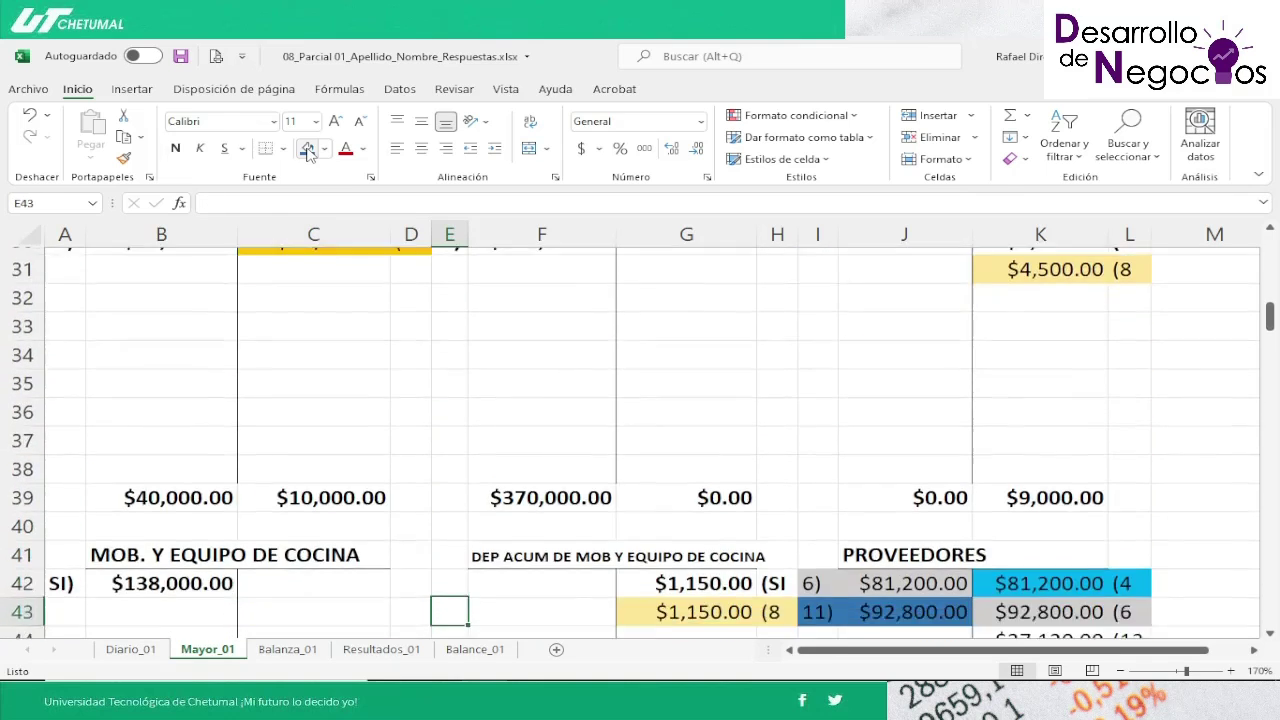
# Step: Return to the start of Mayor_01 and check the uncolored entry 12 charge in the BANCOS account
pyautogui.press('Up')
pyautogui.press('Up')
pyautogui.press('Up')
pyautogui.press('Up')
pyautogui.press('Up')
pyautogui.press('Up')
pyautogui.press('Up')
pyautogui.press('Up')
pyautogui.press('Up')
pyautogui.press('Up')
pyautogui.press('Up')
pyautogui.press('Up')
pyautogui.press('Up')
pyautogui.press('Up')
pyautogui.press('Up')
pyautogui.press('Up')
pyautogui.press('Up')
pyautogui.press('Up')
pyautogui.press('Up')
pyautogui.press('Up')
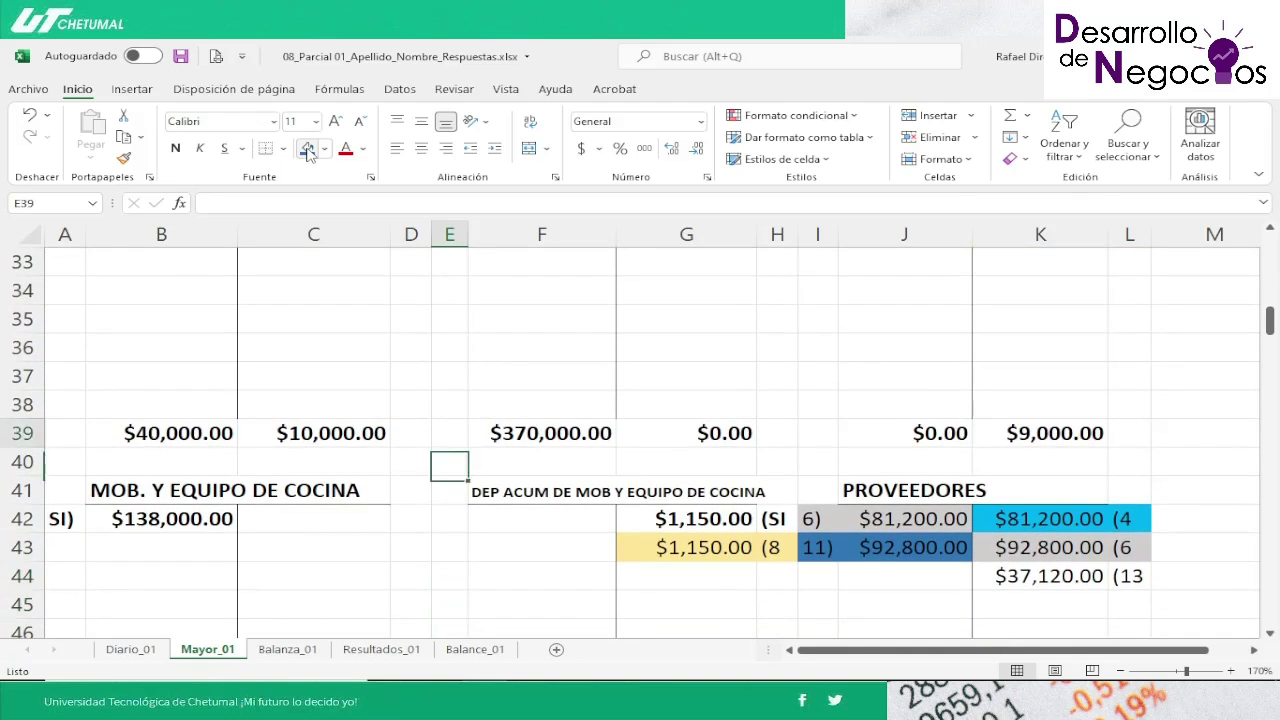
pyautogui.press('Up')
pyautogui.press('Up')
pyautogui.press('Up')
pyautogui.press('Up')
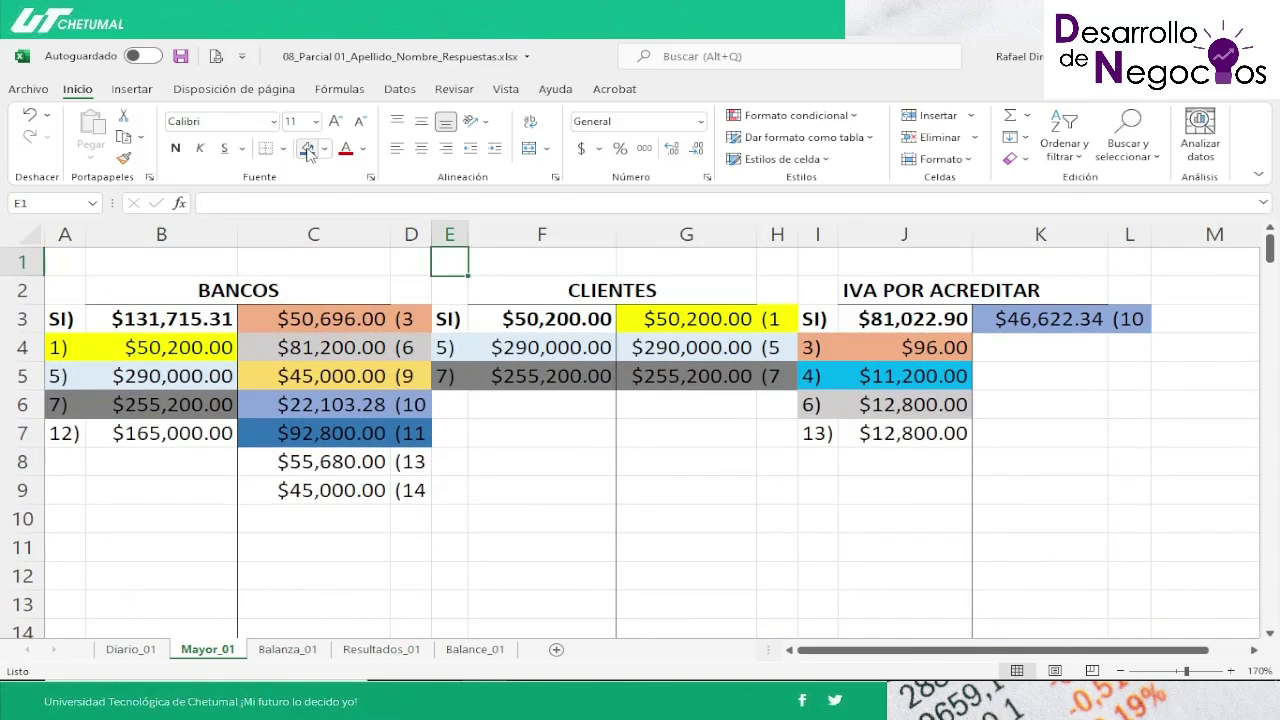
pyautogui.press('Down')
pyautogui.press('Down')
pyautogui.press('Down')
pyautogui.press('Down')
pyautogui.press('Down')
pyautogui.press('Down')
pyautogui.press('Down')
pyautogui.press('Left')
pyautogui.press('Left')
pyautogui.press('Left')
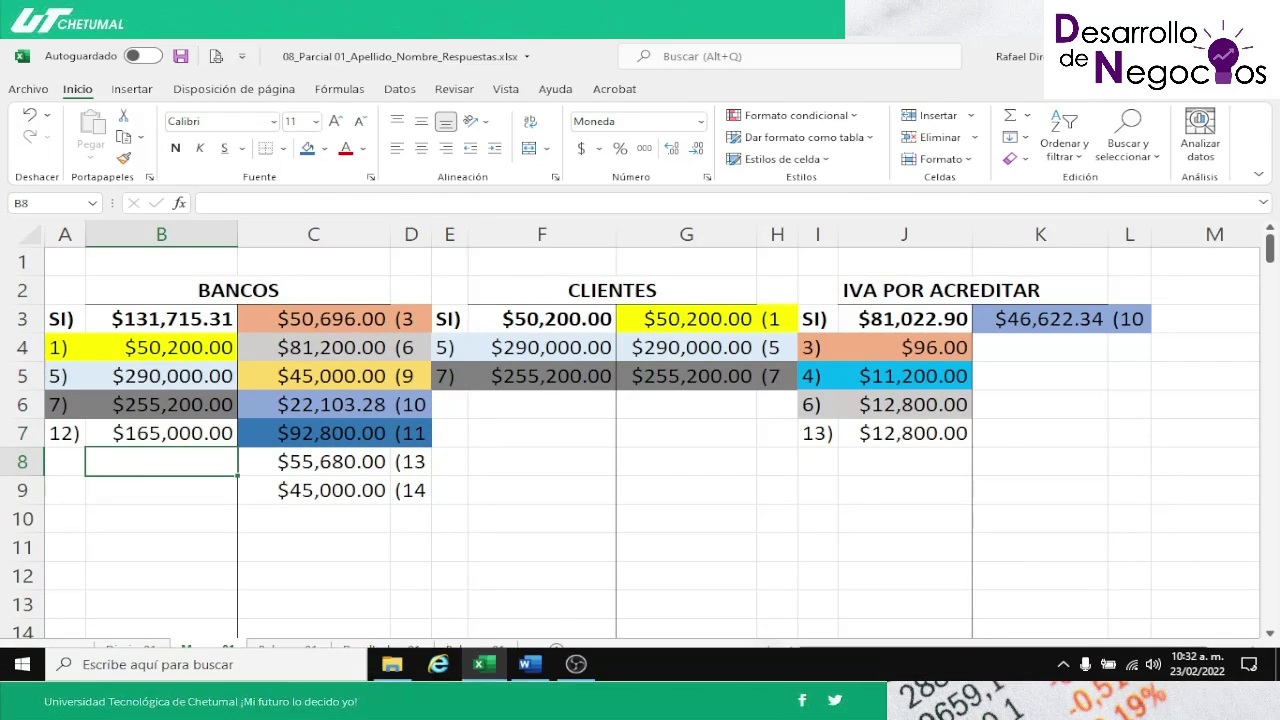
# Step: Switch to the Word exam, read transaction 12 about the 19 July cash sale, and return to the Excel workbook
pyautogui.click(528, 664)
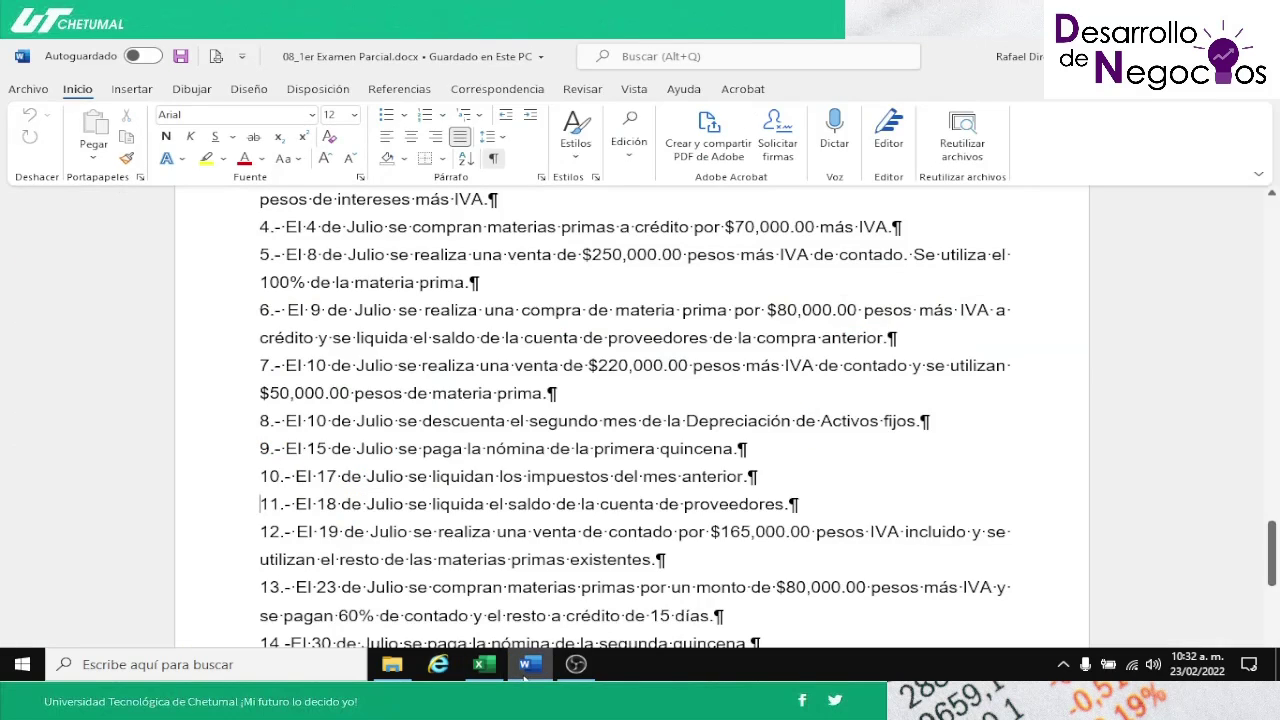
pyautogui.press('Down')
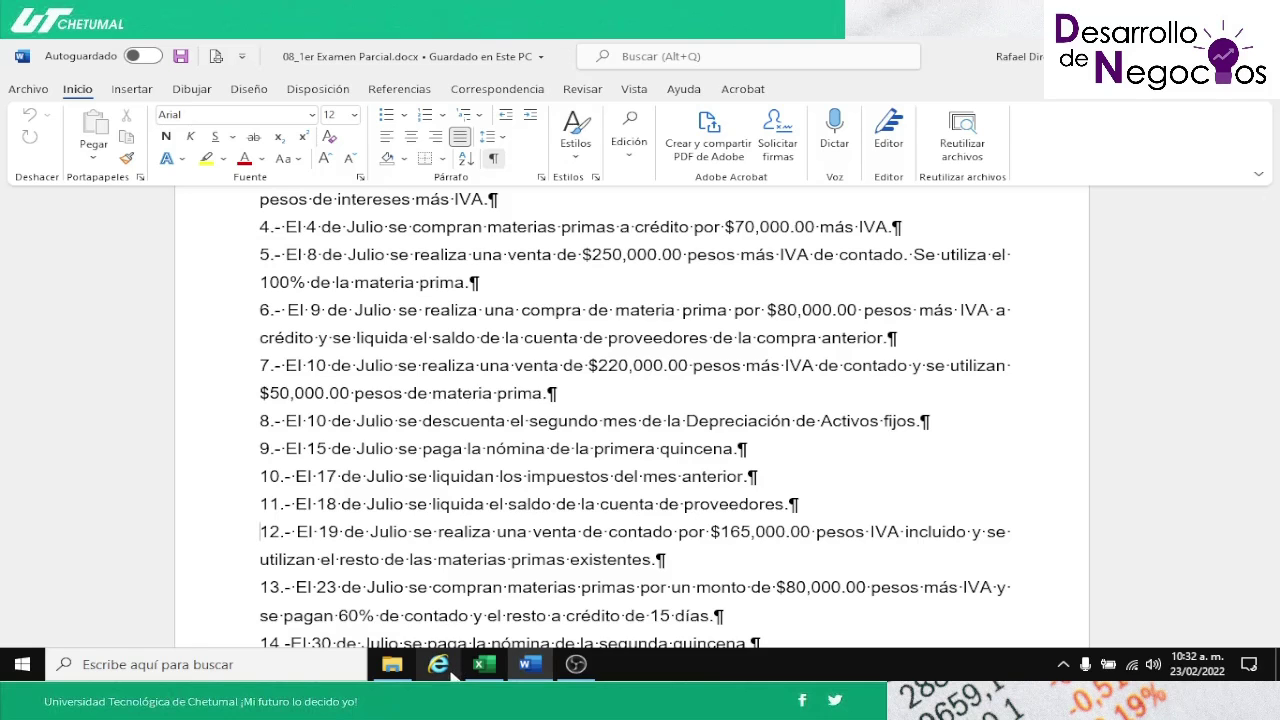
pyautogui.click(484, 666)
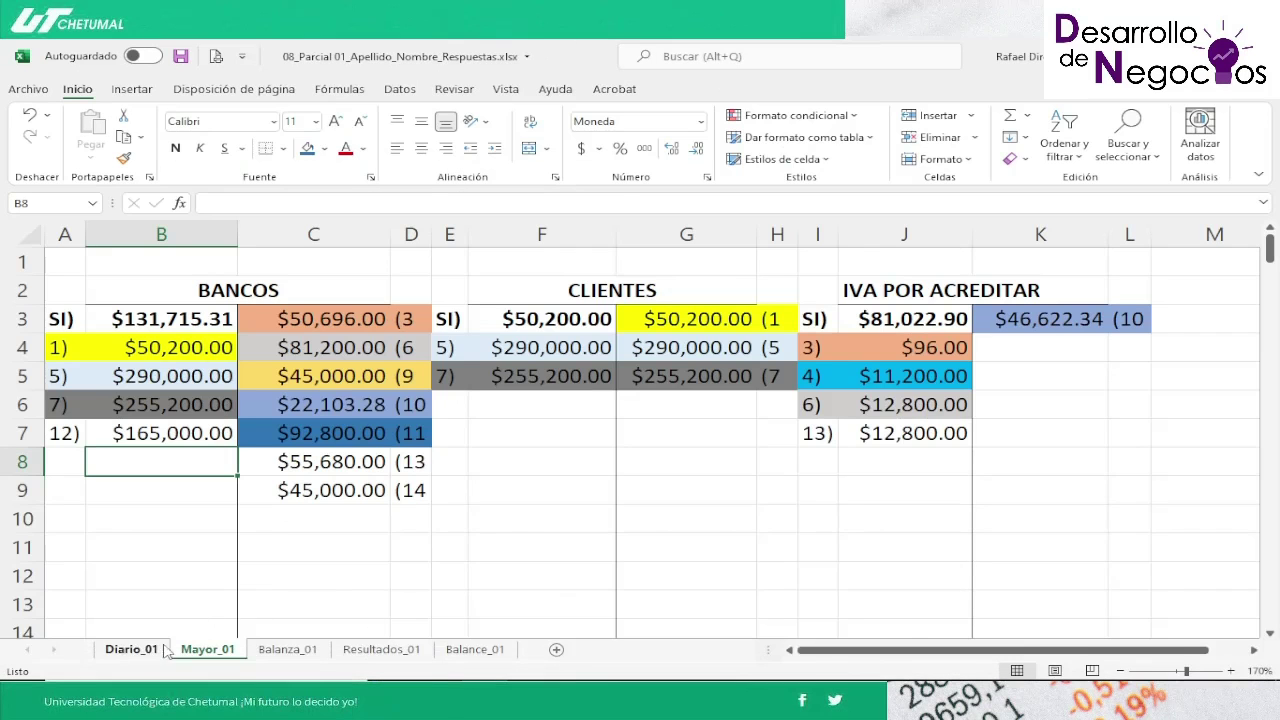
# Step: On Diario_01, review journal entry 12: its BANCOS, sales, IVA and raw material cost lines, description and supporting documentation
pyautogui.click(143, 651)
pyautogui.press('Down')
pyautogui.press('Down')
pyautogui.press('Down')
pyautogui.press('Down')
pyautogui.press('Down')
pyautogui.press('Down')
pyautogui.press('Down')
pyautogui.press('Down')
pyautogui.press('Down')
pyautogui.press('Down')
pyautogui.press('Down')
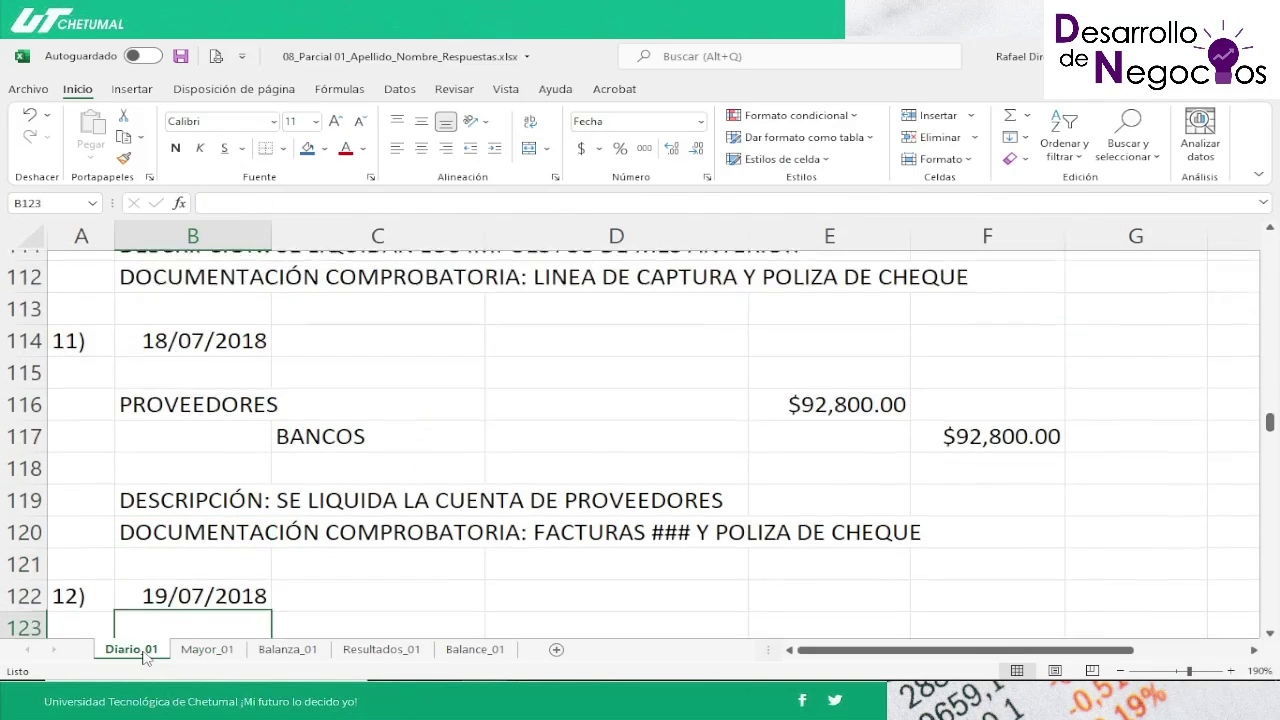
pyautogui.press('Down')
pyautogui.press('Down')
pyautogui.press('Down')
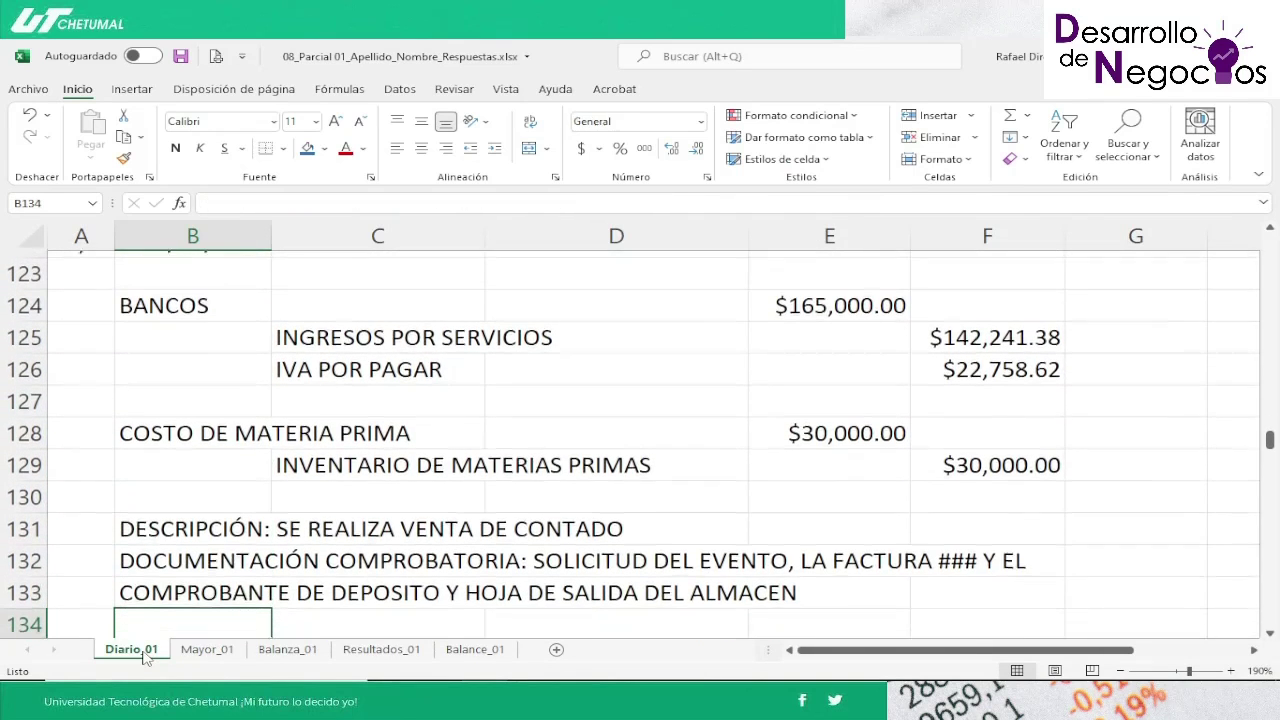
# Step: Insert three blank rows at row 127, between the IVA POR PAGAR and COSTO DE MATERIA PRIMA lines of entry 12
pyautogui.click(24, 395)
pyautogui.rightClick(24, 396)
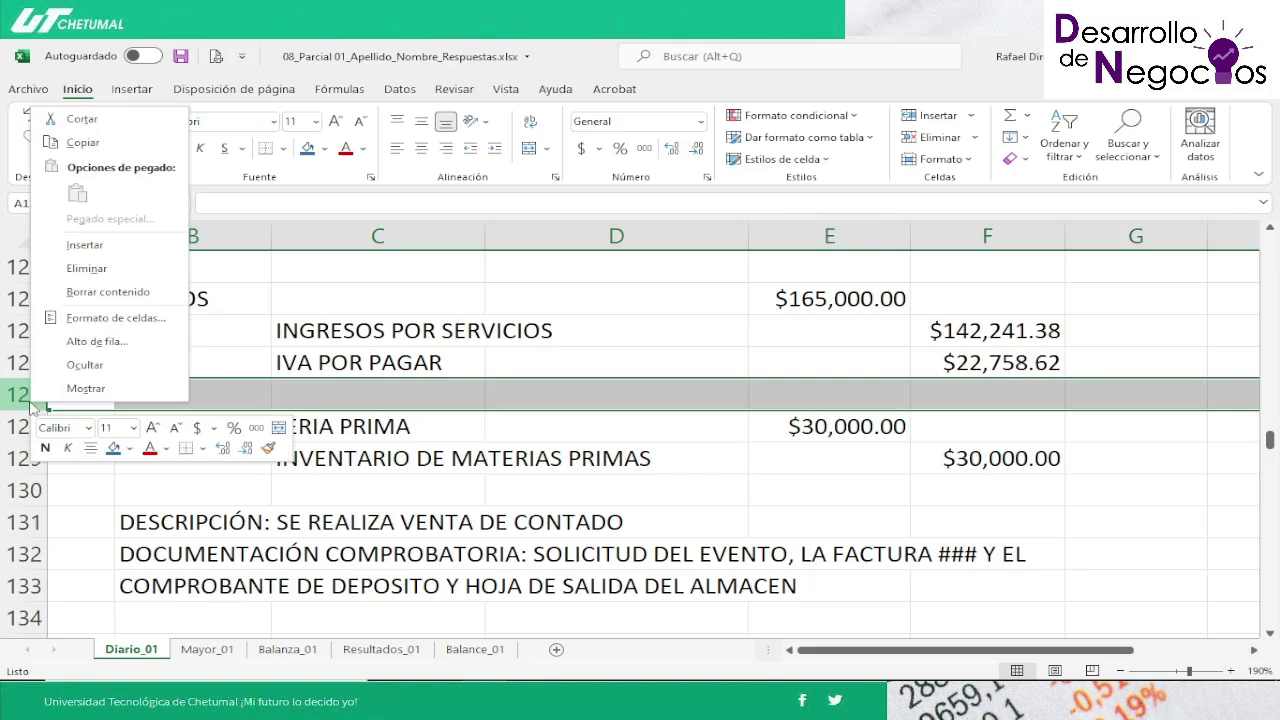
pyautogui.click(88, 244)
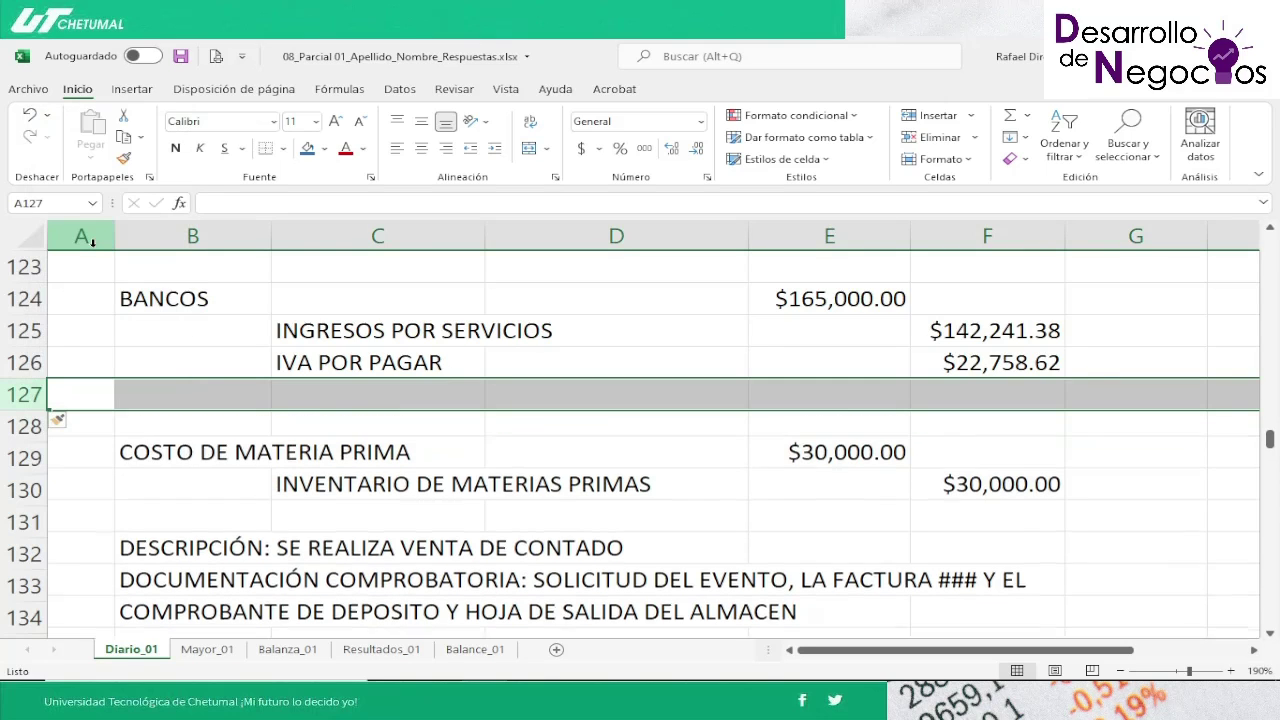
pyautogui.press('F4')
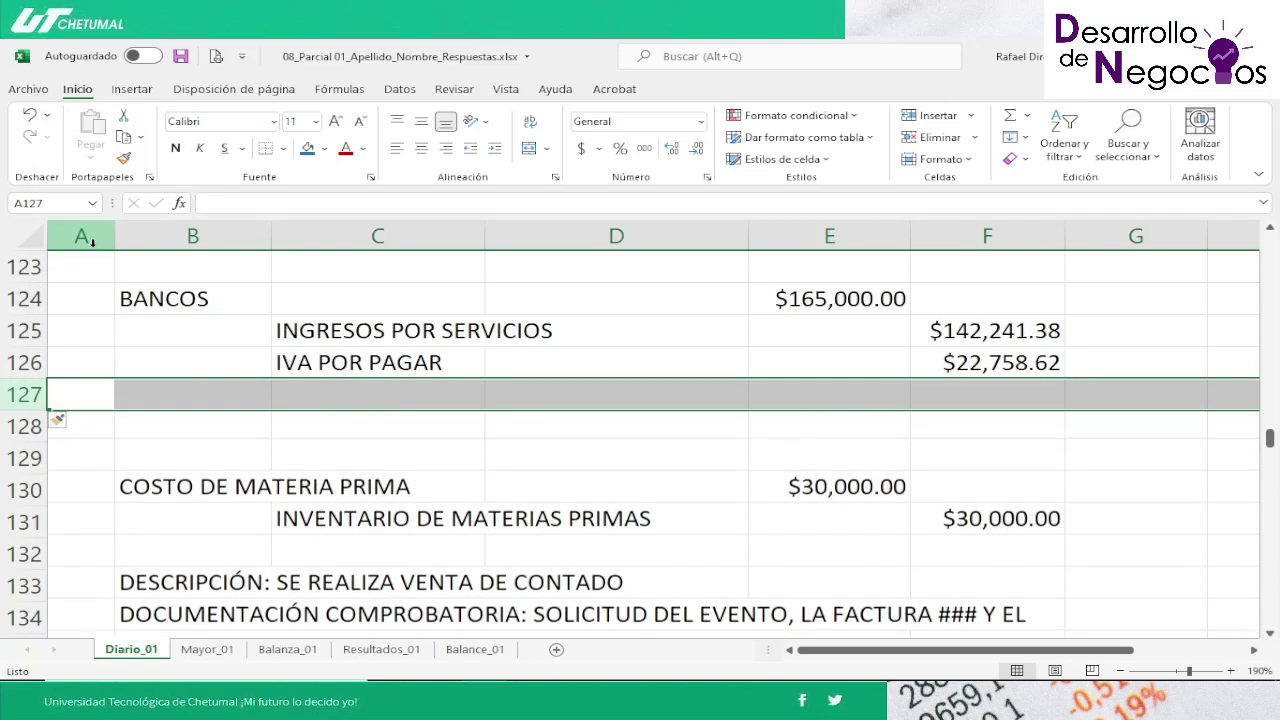
pyautogui.press('F4')
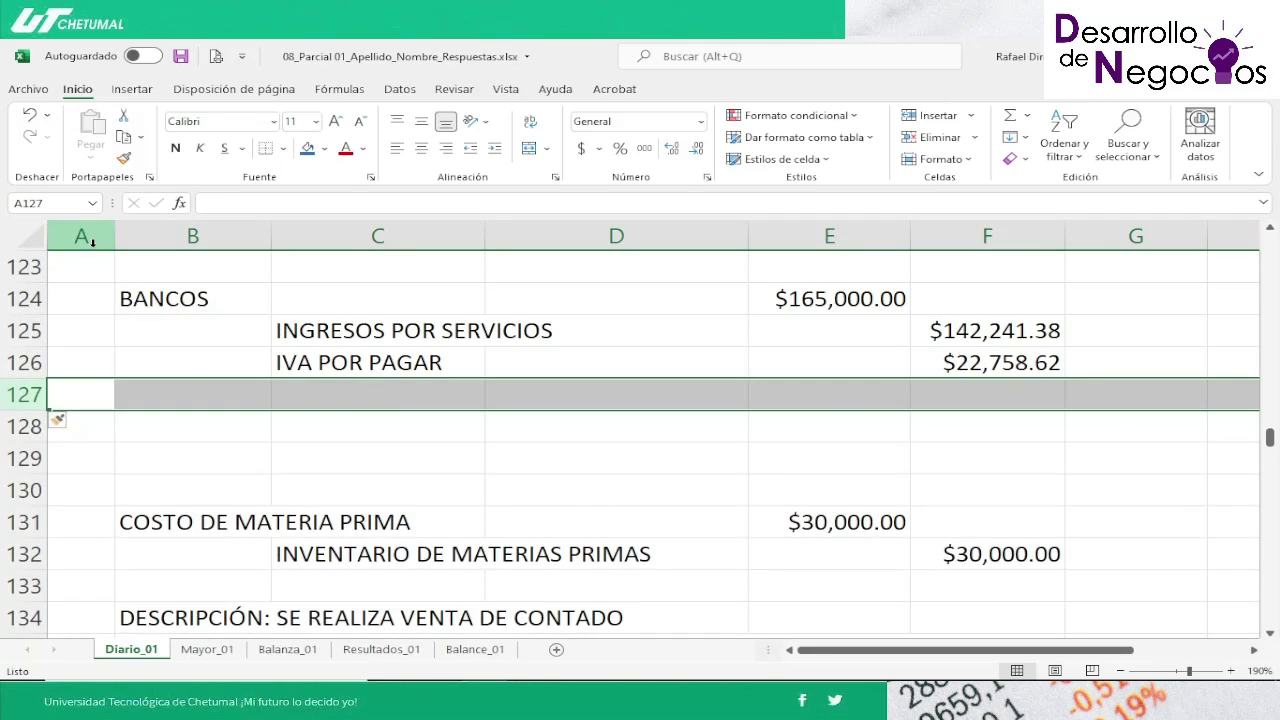
# Step: Replace the charged account of entry 12 in B124 with CLIENTES
pyautogui.press('Down')
pyautogui.press('Down')
pyautogui.press('Right')
pyautogui.press('Right')
pyautogui.press('Up')
pyautogui.press('Up')
pyautogui.press('Up')
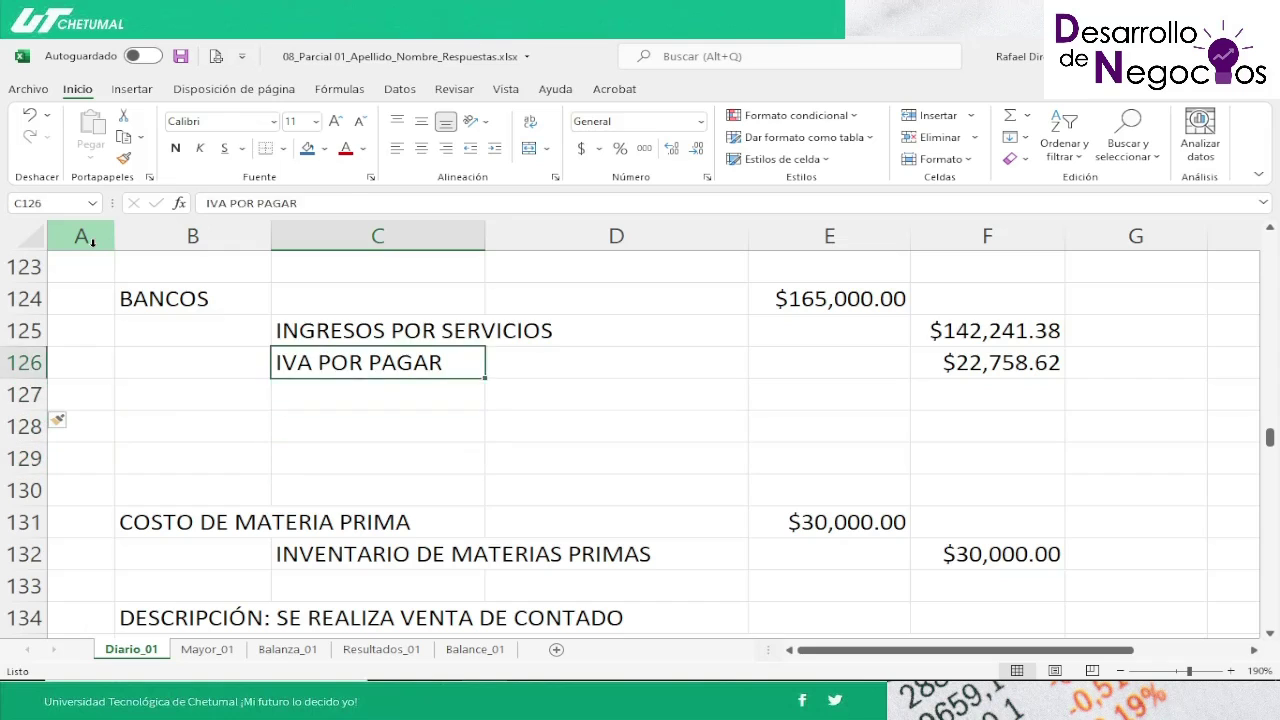
pyautogui.press('Up')
pyautogui.press('Up')
pyautogui.press('Left')
pyautogui.write('CLIENTES')
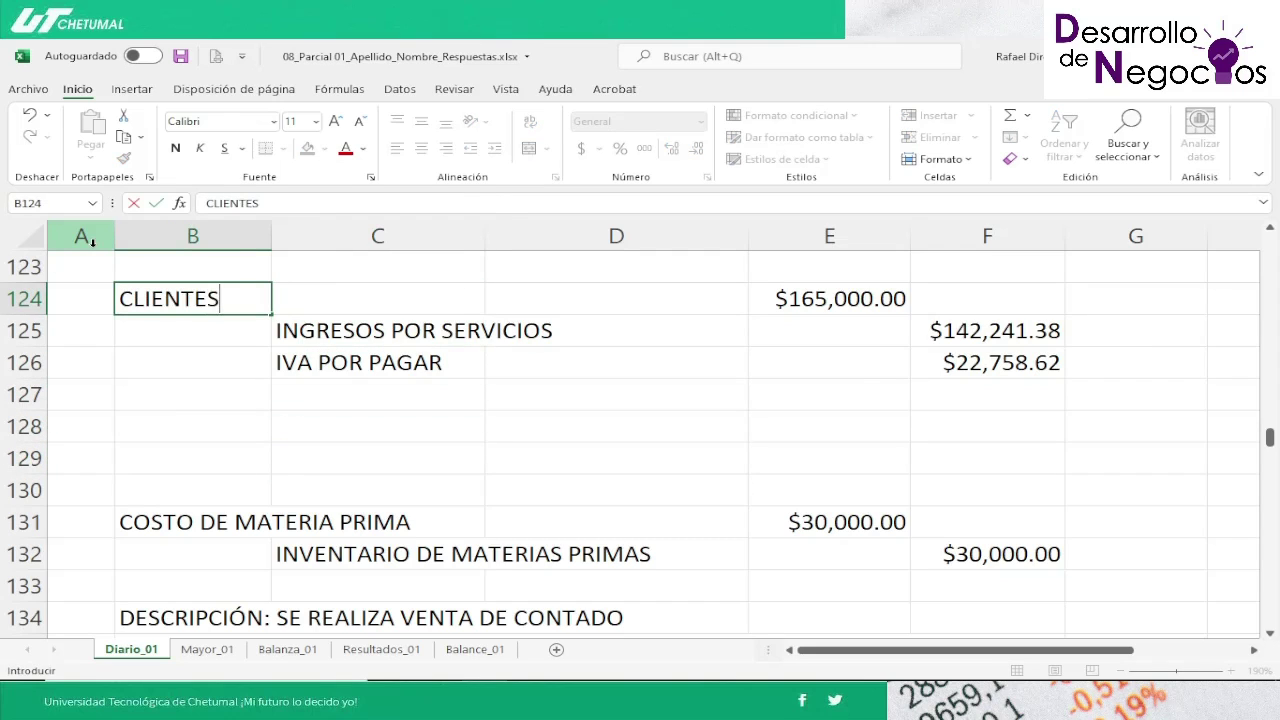
pyautogui.press('Right')
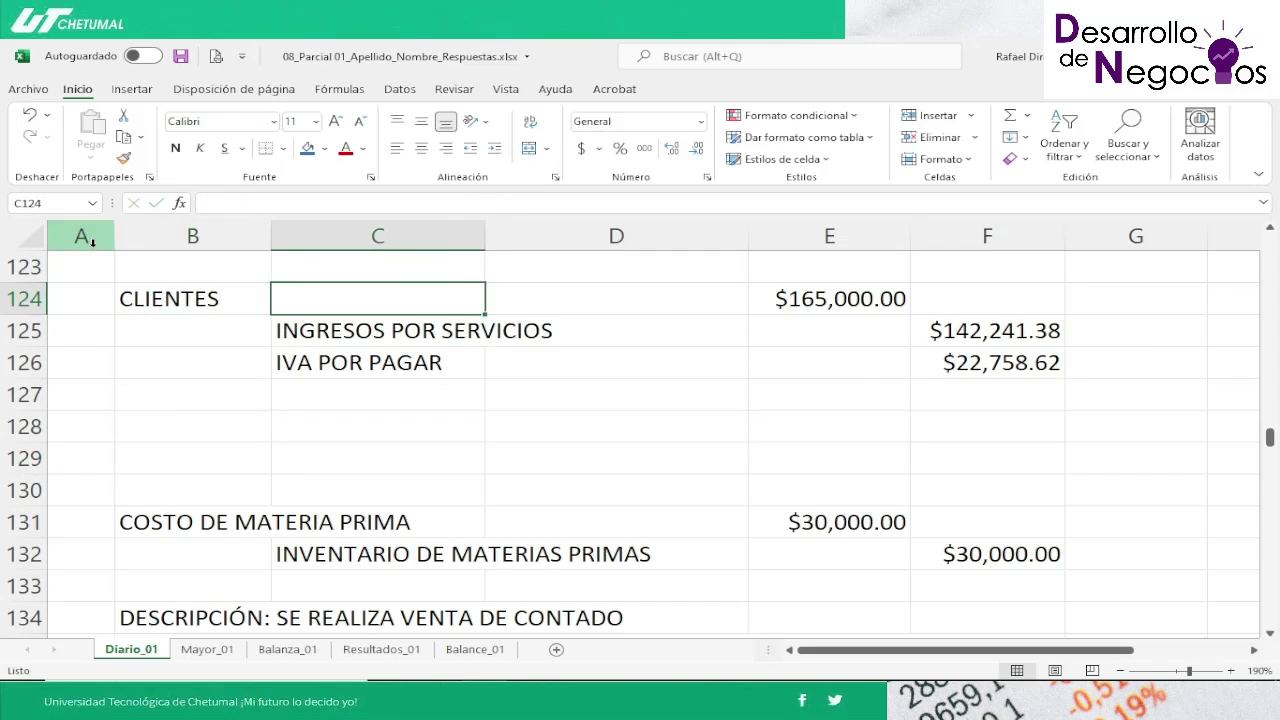
# Step: Check the CLIENTES charge in E124 and inspect the INGRESOS POR SERVICIOS formula in F125
pyautogui.press('Right')
pyautogui.press('Right')
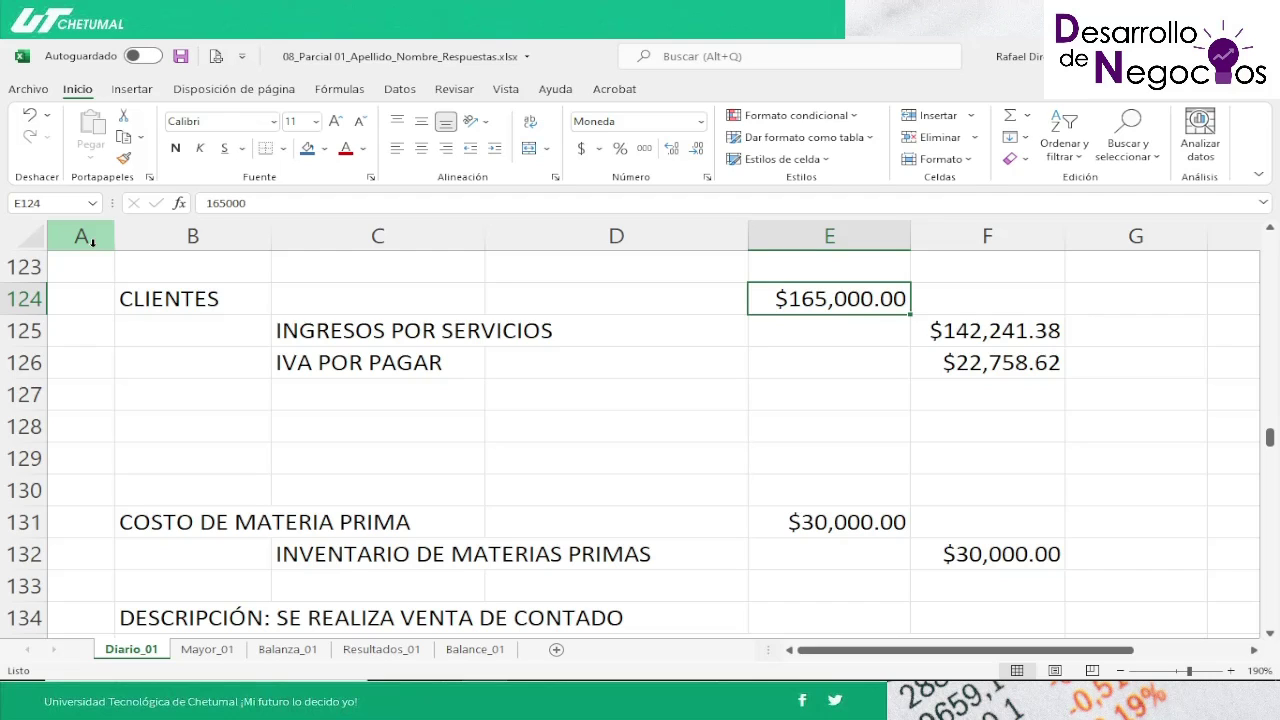
pyautogui.press('Down')
pyautogui.press('Right')
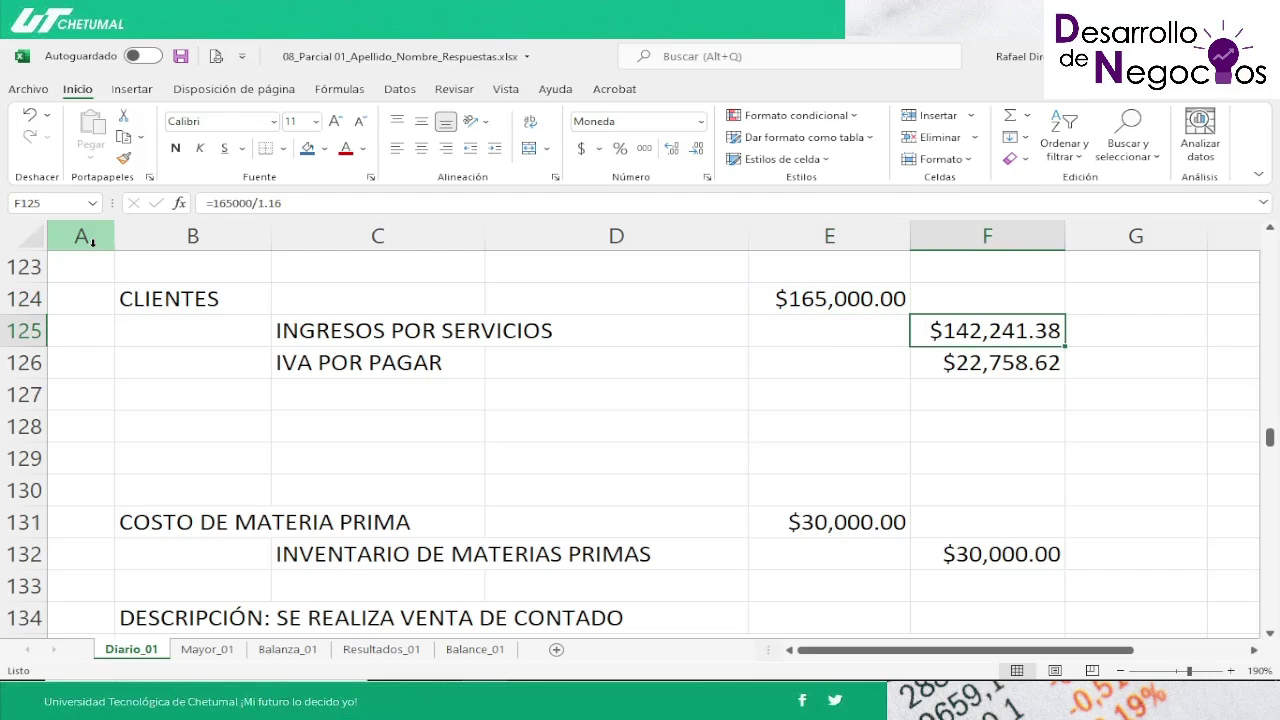
pyautogui.press('F2')
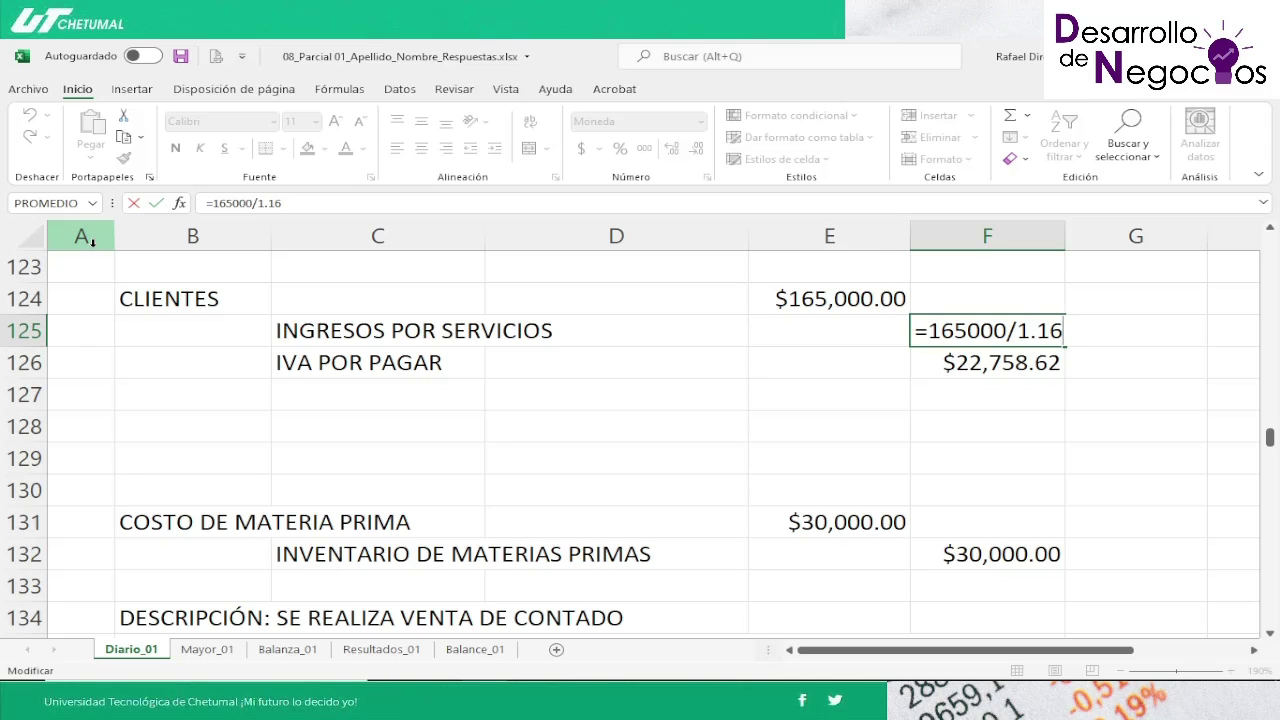
pyautogui.press('Return')
pyautogui.press('Up')
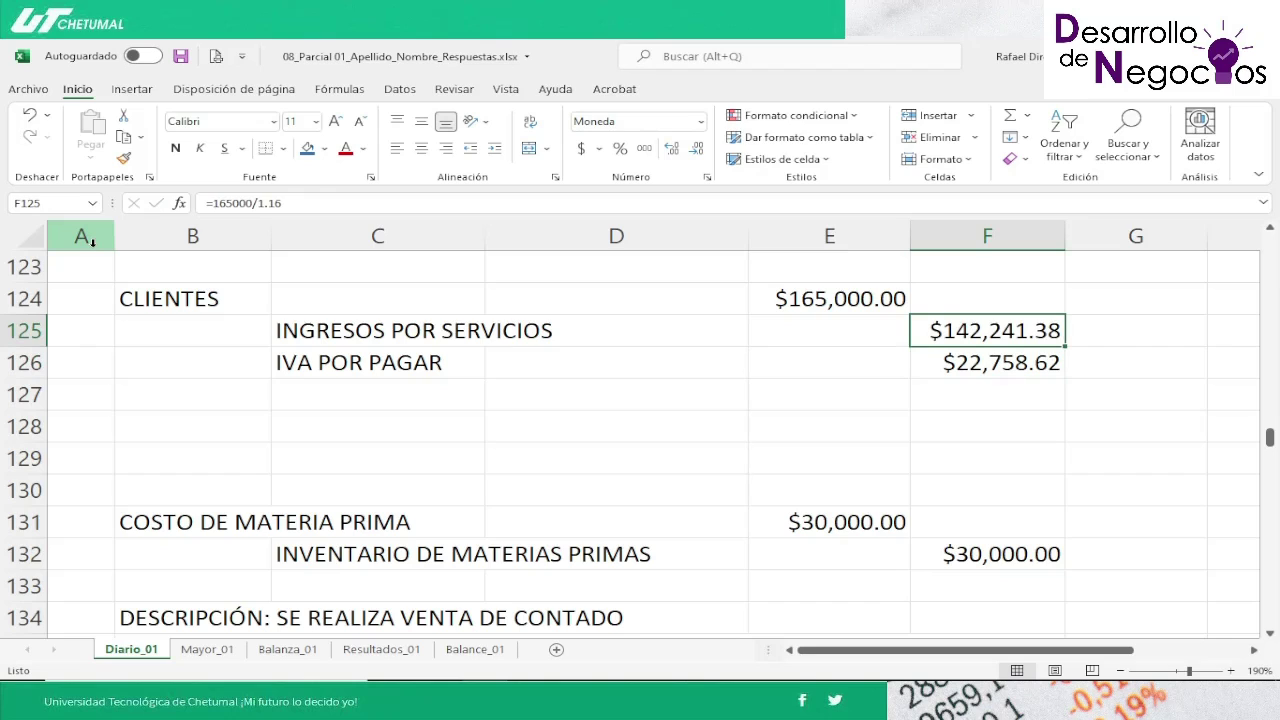
# Step: Inspect the IVA POR PAGAR formula in F126 and recheck the INGRESOS POR SERVICIOS formula it depends on
pyautogui.press('Down')
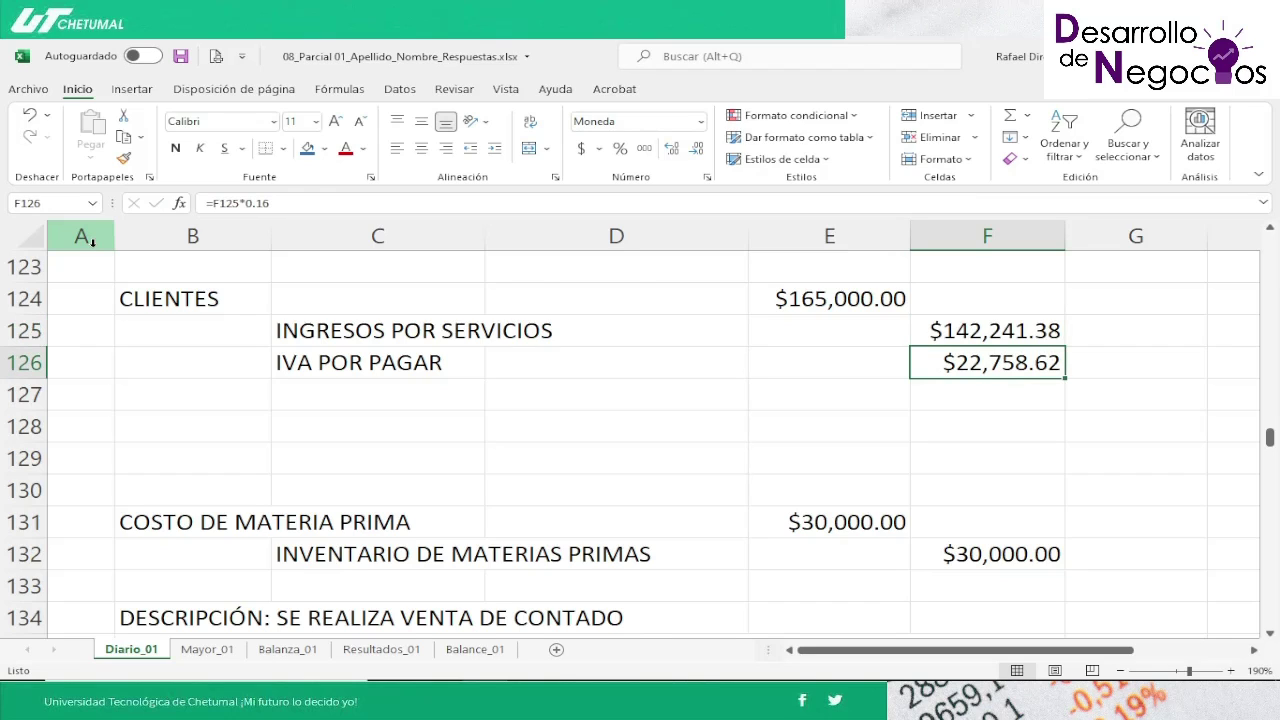
pyautogui.press('F2')
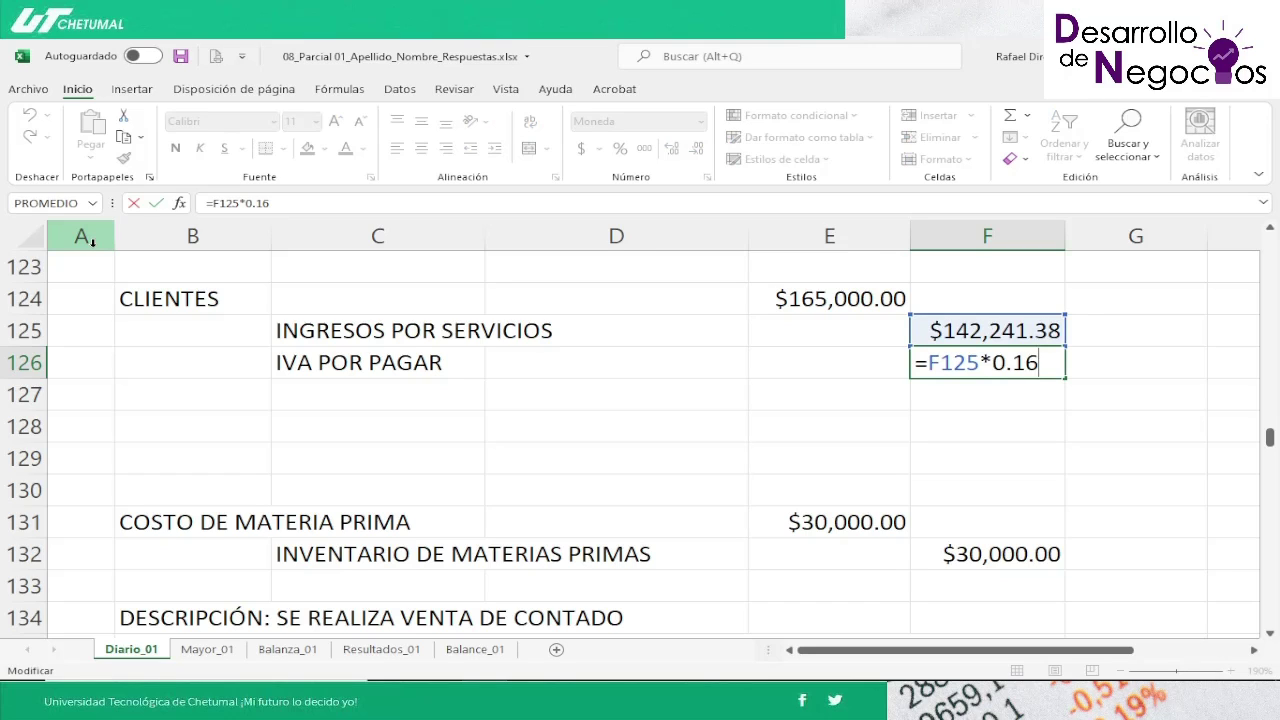
pyautogui.press('Return')
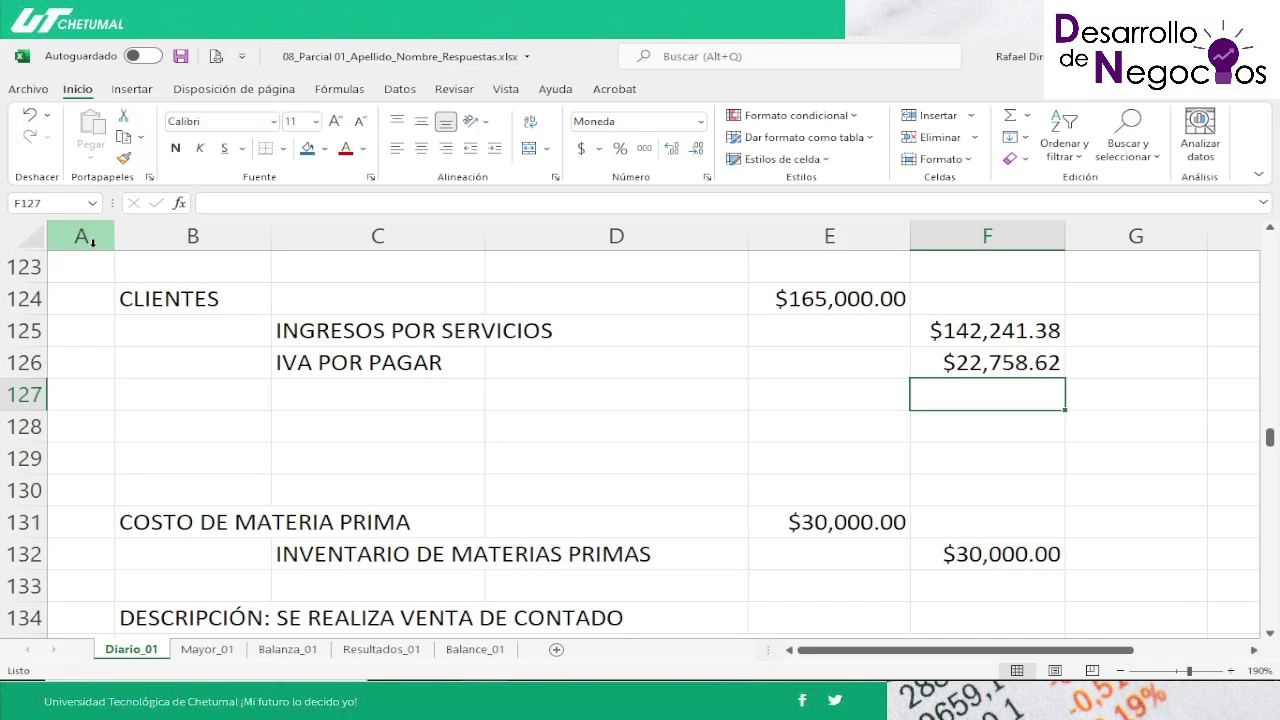
pyautogui.press('Up')
pyautogui.press('Up')
pyautogui.press('F2')
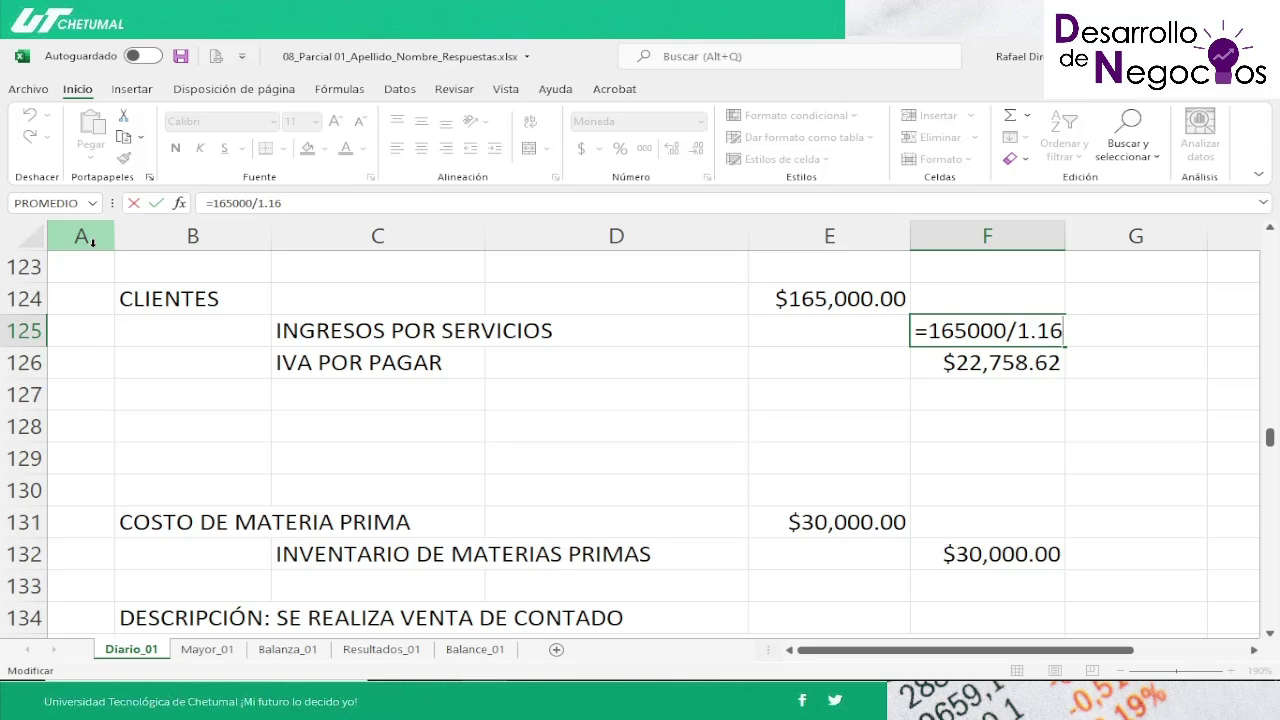
pyautogui.press('Return')
pyautogui.press('Return')
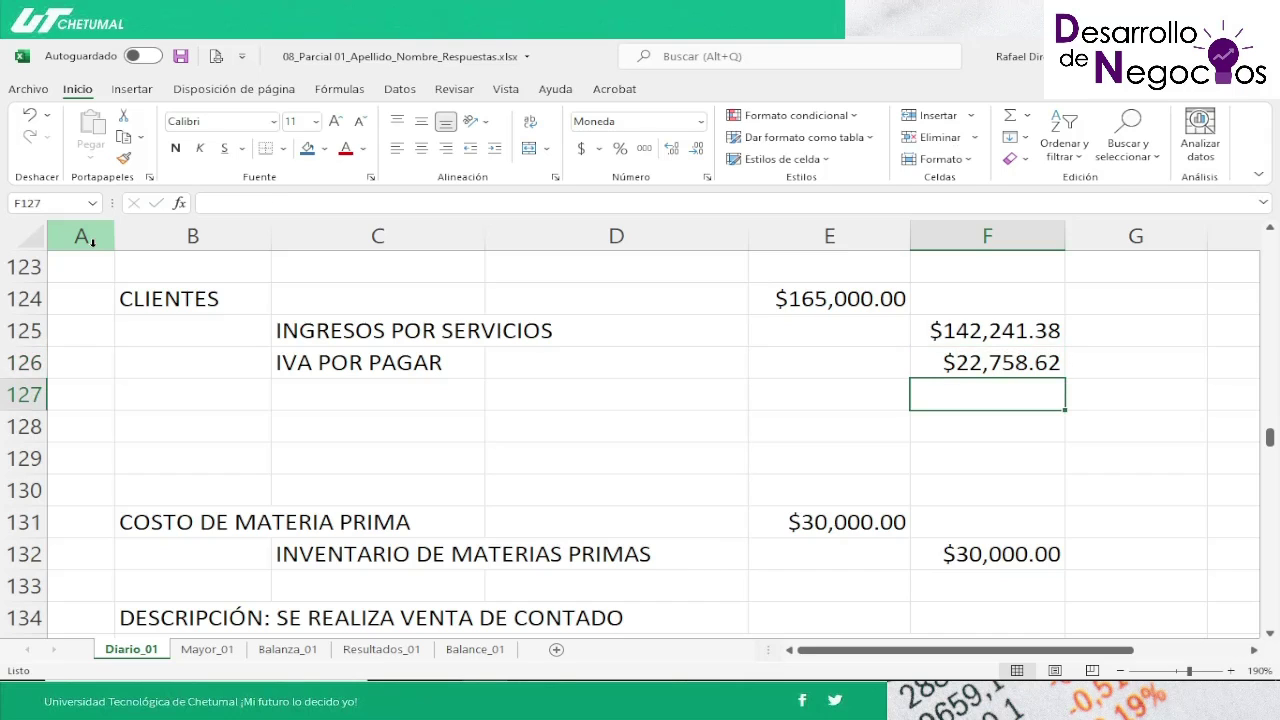
# Step: Add a BANCOS charge line in row 128, with its amount in E128 linked to the CLIENTES charge in E124
pyautogui.press('Left')
pyautogui.press('Left')
pyautogui.press('Left')
pyautogui.press('Down')
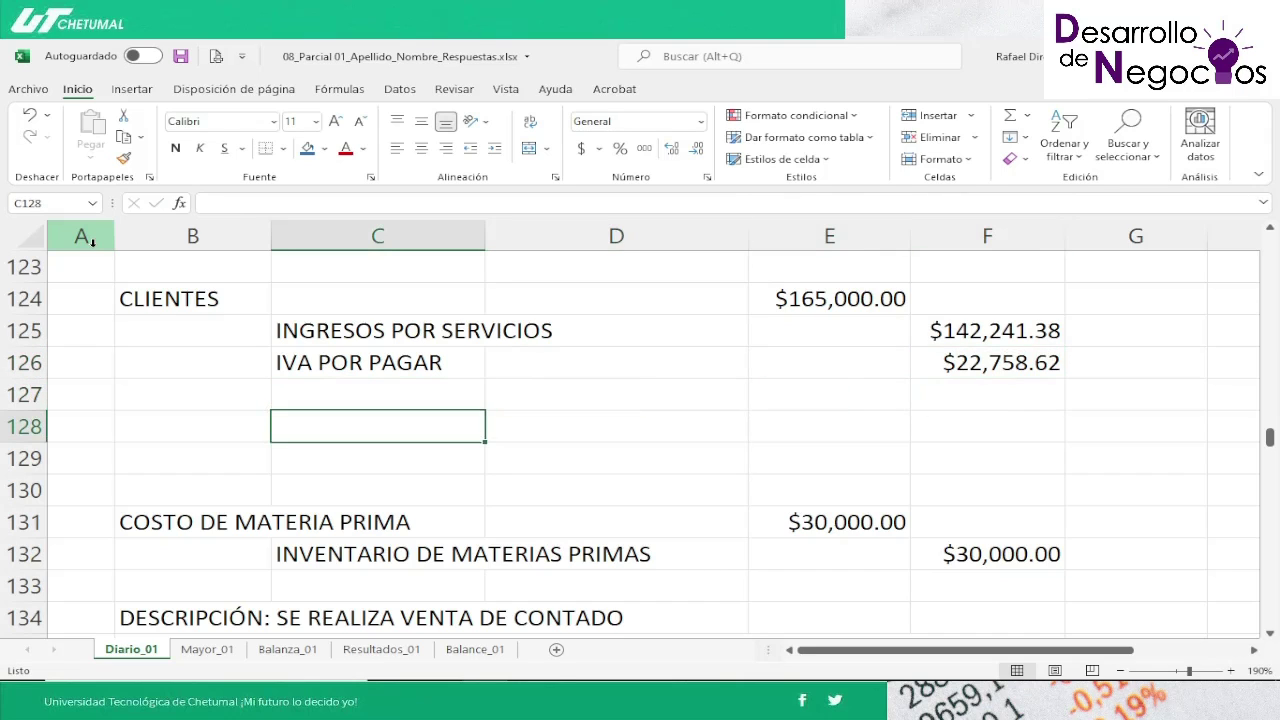
pyautogui.press('Left')
pyautogui.write('BANCOS')
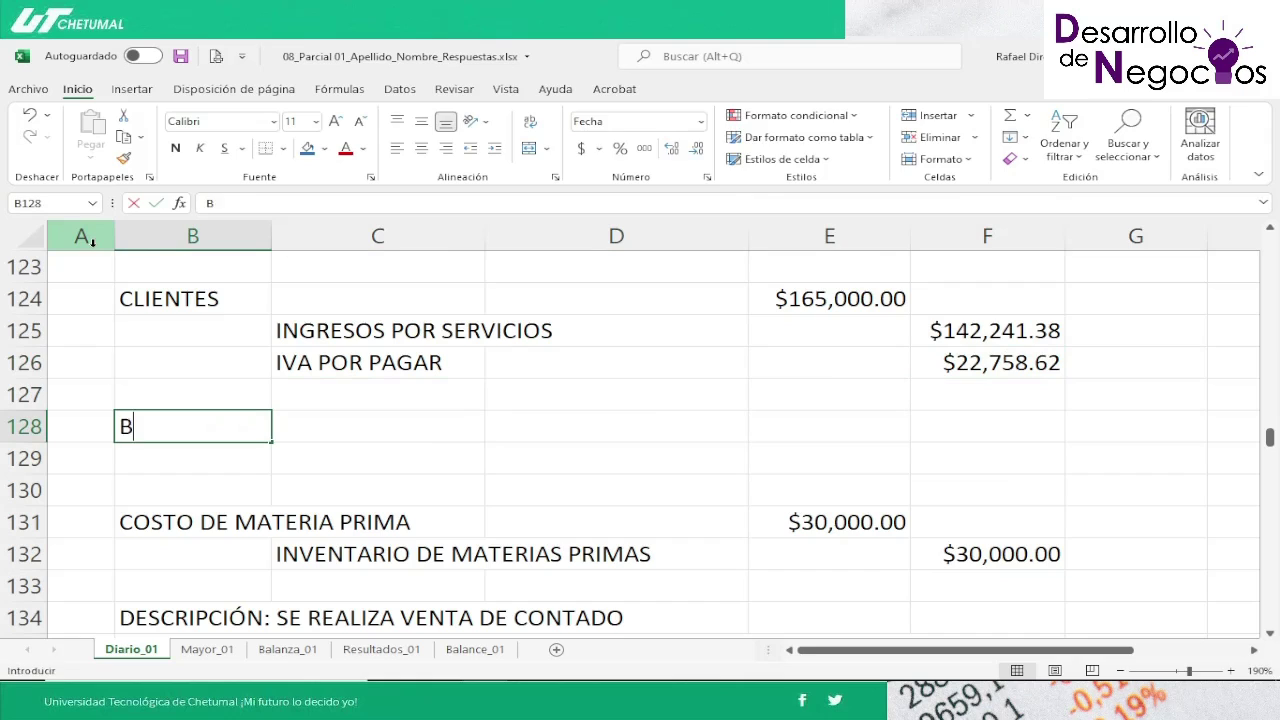
pyautogui.press('Right')
pyautogui.press('Right')
pyautogui.press('Right')
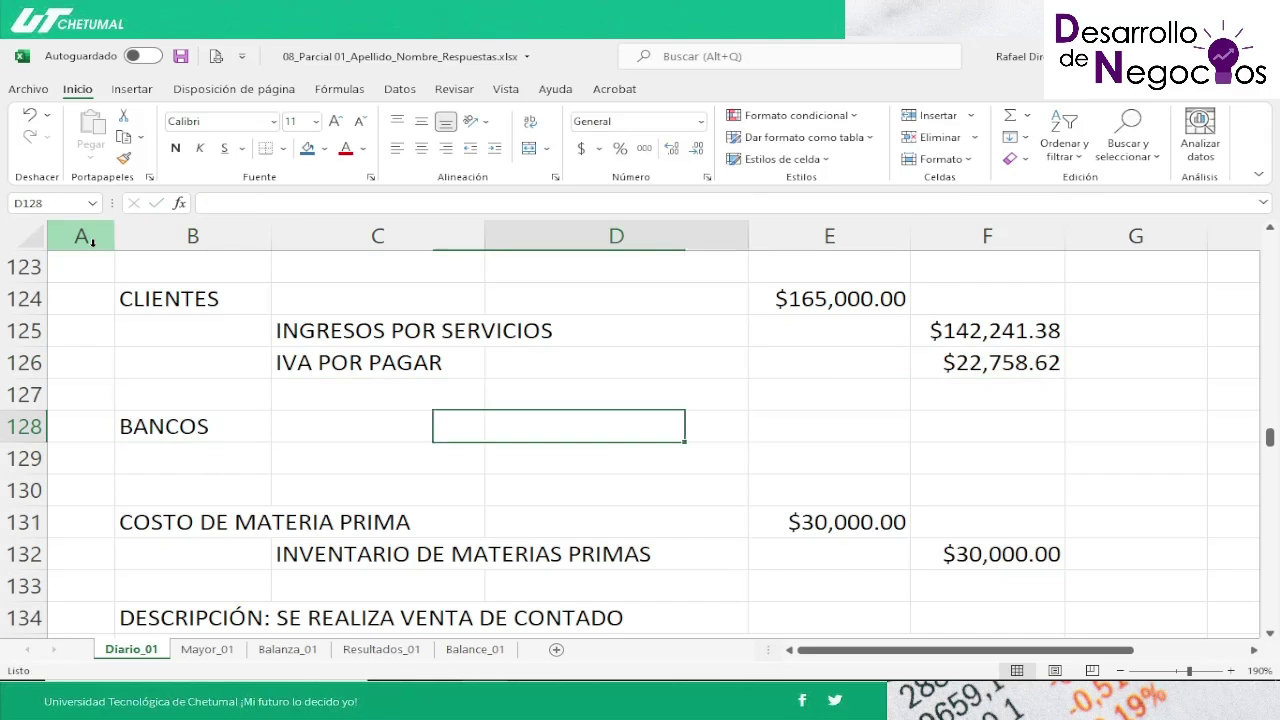
pyautogui.write('=')
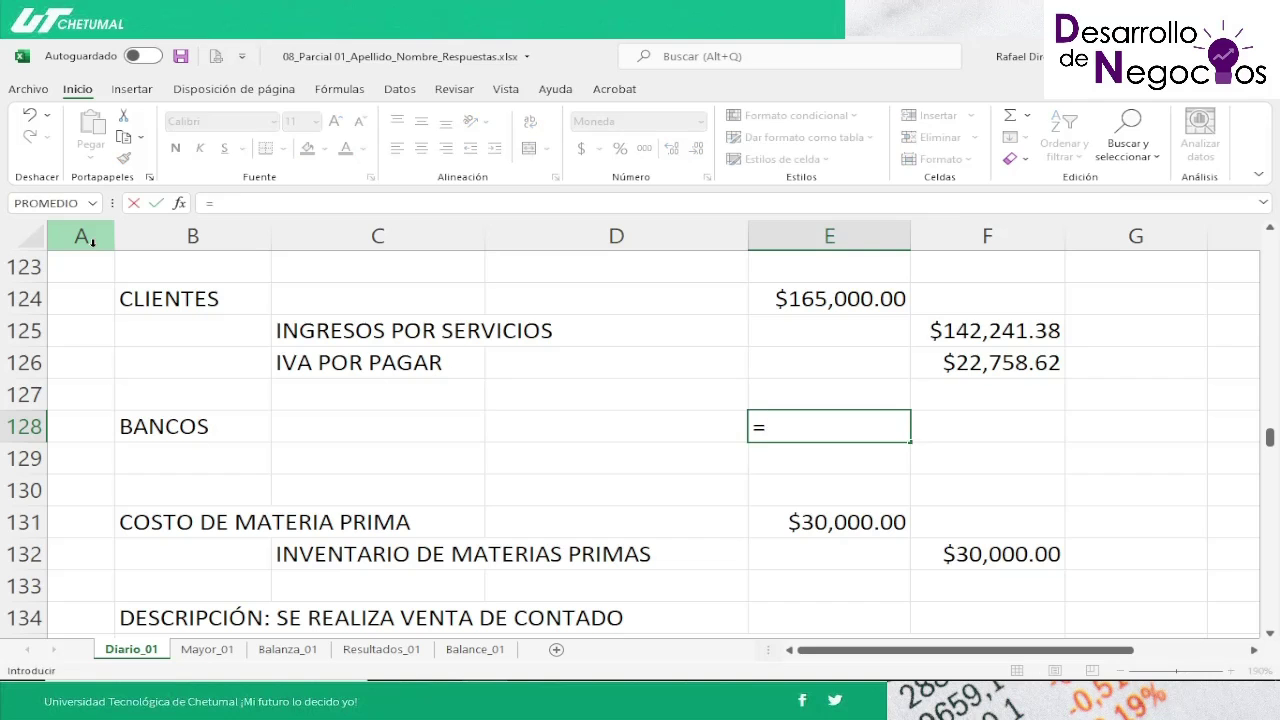
pyautogui.press('Up')
pyautogui.press('Up')
pyautogui.press('Up')
pyautogui.press('Up')
pyautogui.press('Return')
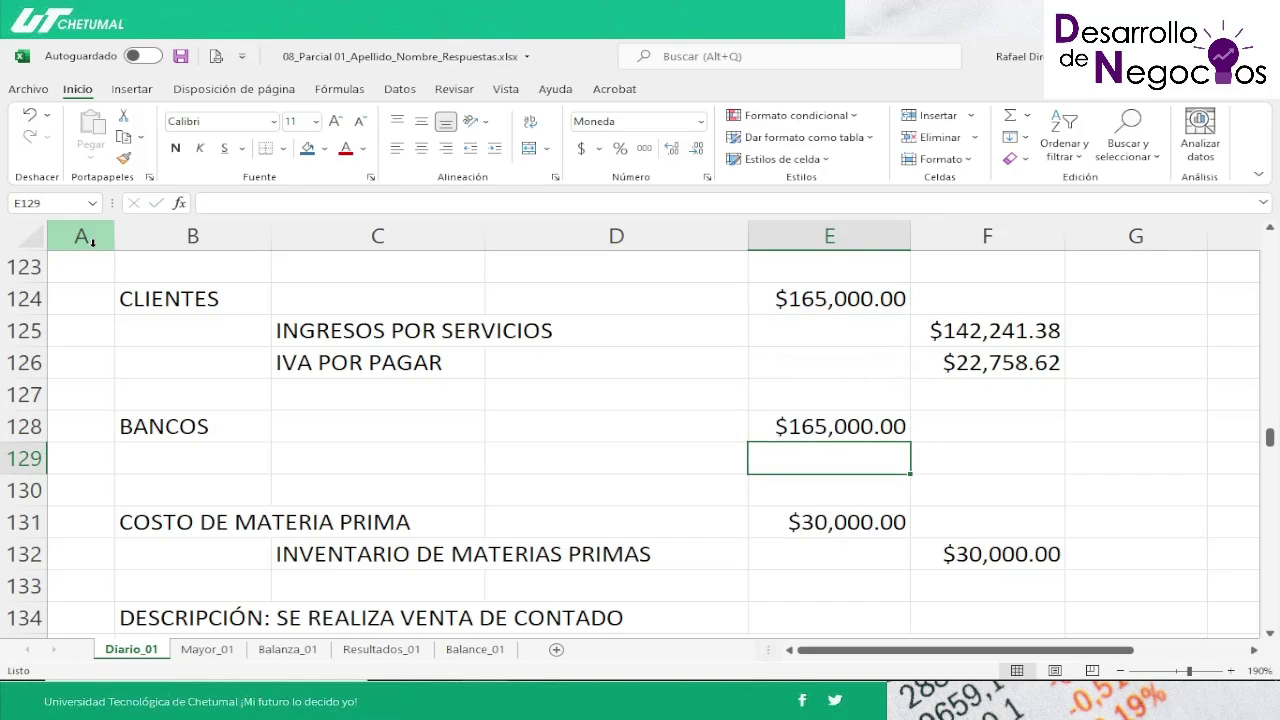
# Step: Add the CLIENTES credit line in row 129, with its amount in F129 linked to the BANCOS charge in E128
pyautogui.press('Left')
pyautogui.press('Left')
pyautogui.write('CLIENTES')
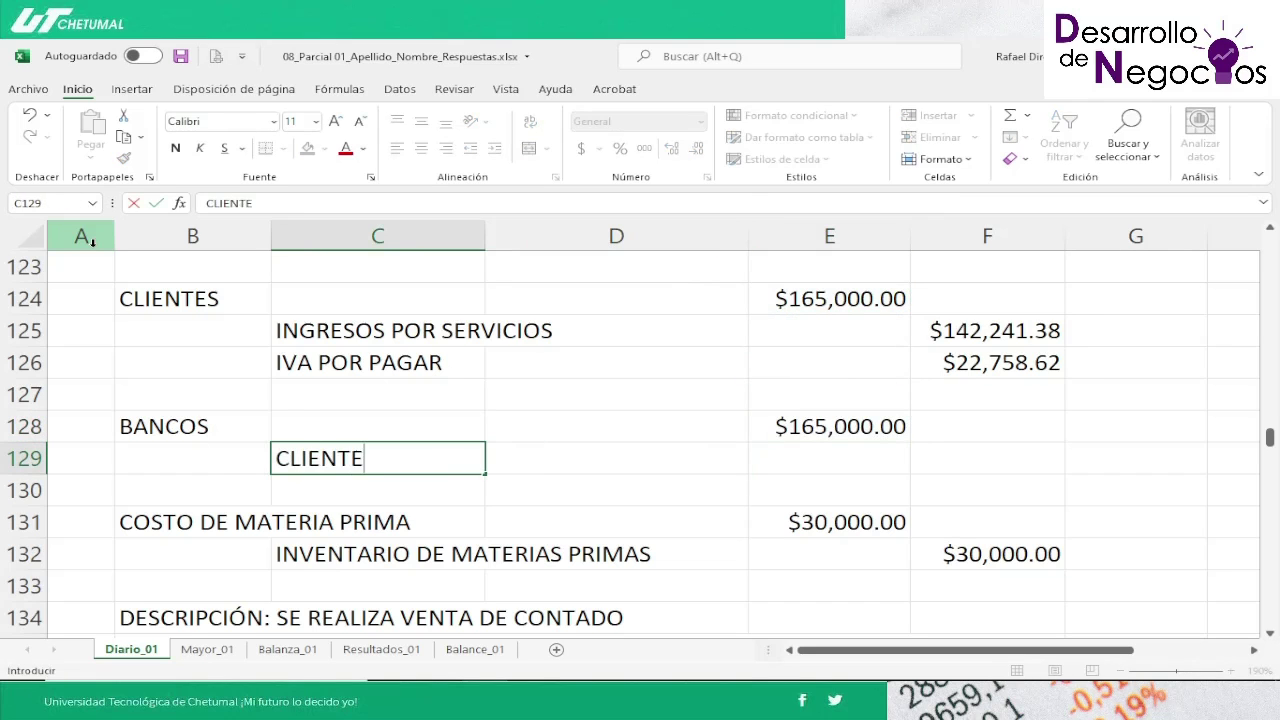
pyautogui.press('Right')
pyautogui.press('Right')
pyautogui.press('Right')
pyautogui.write('=')
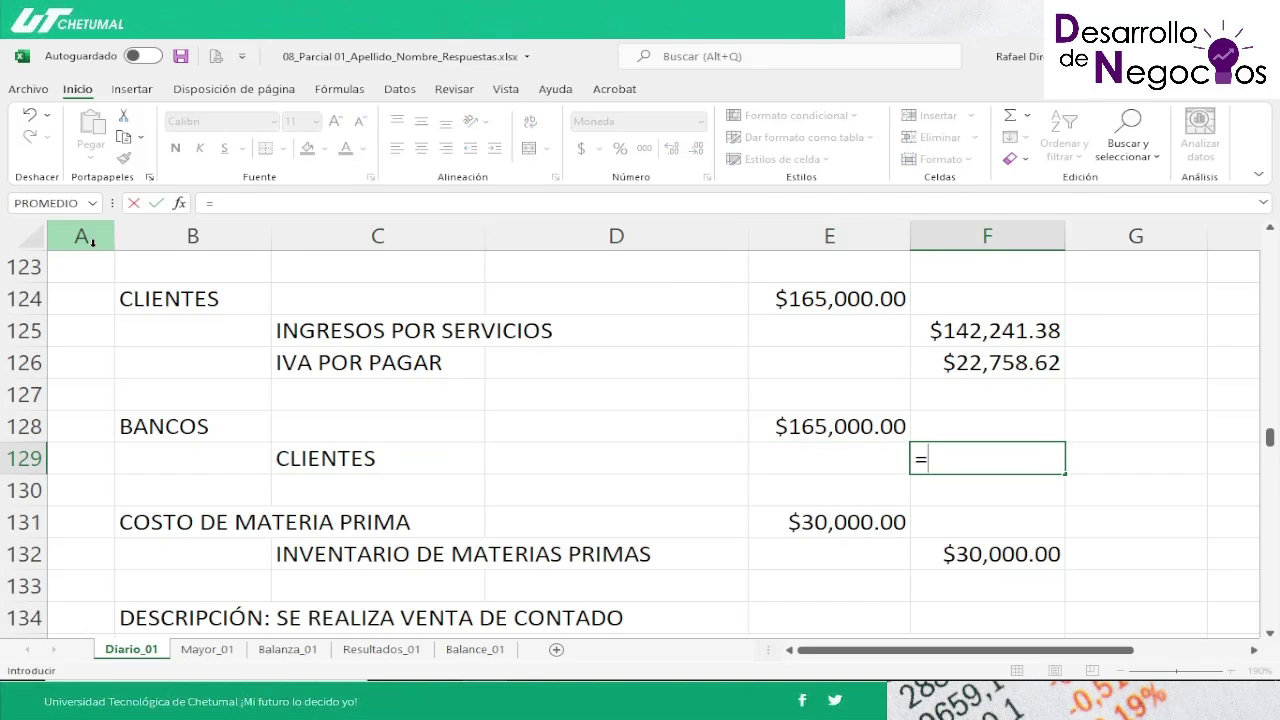
pyautogui.press('Up')
pyautogui.press('Left')
pyautogui.press('Return')
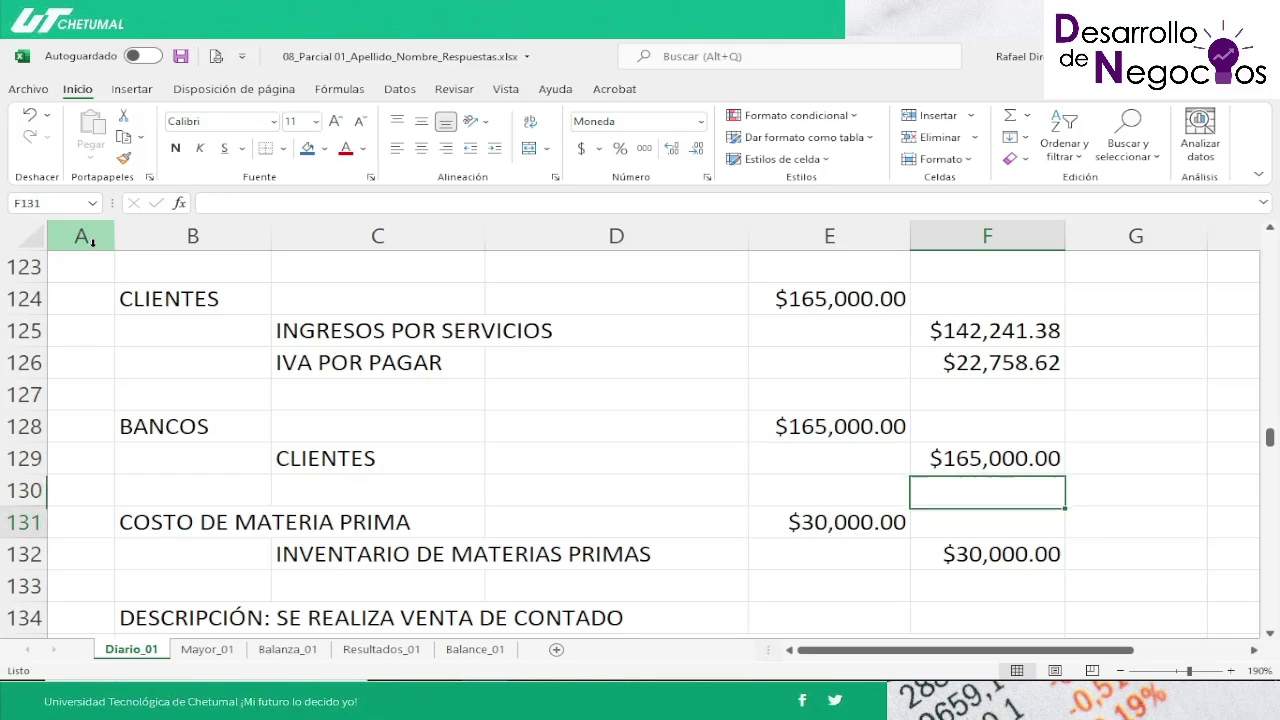
# Step: Reread transaction 12 in the Word exam document and return to the Excel workbook
pyautogui.press('Down')
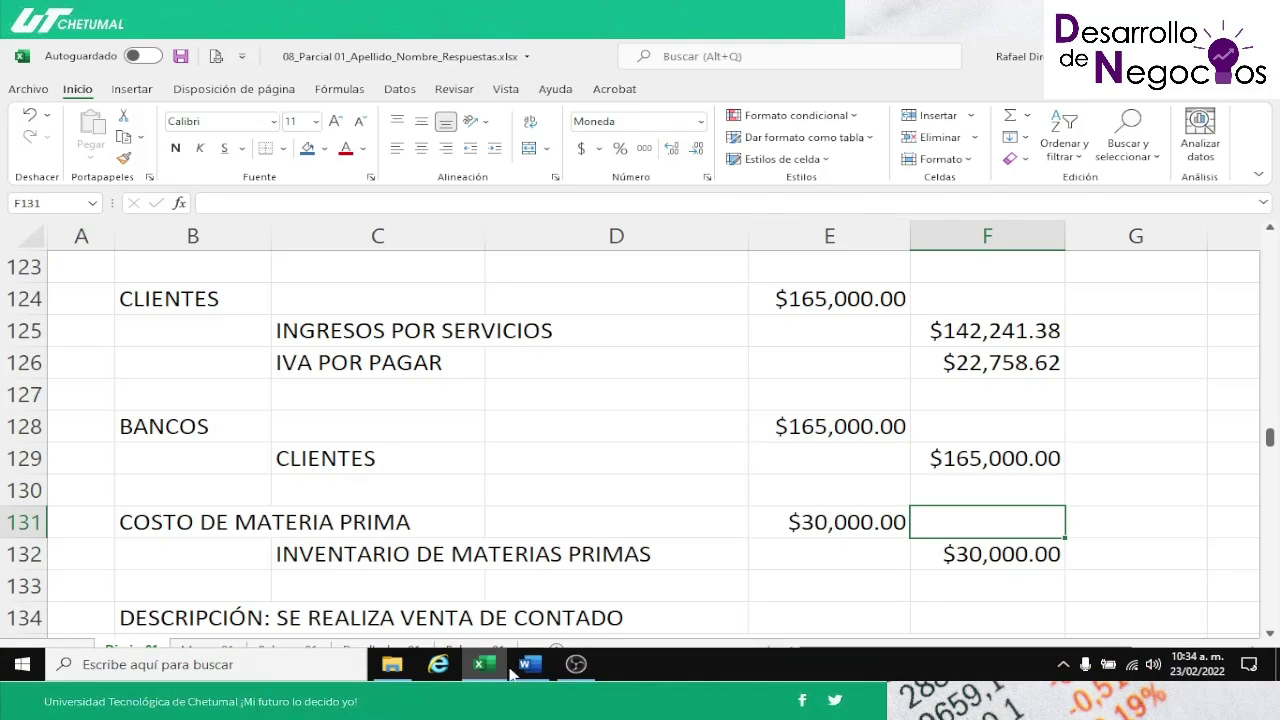
pyautogui.click(529, 667)
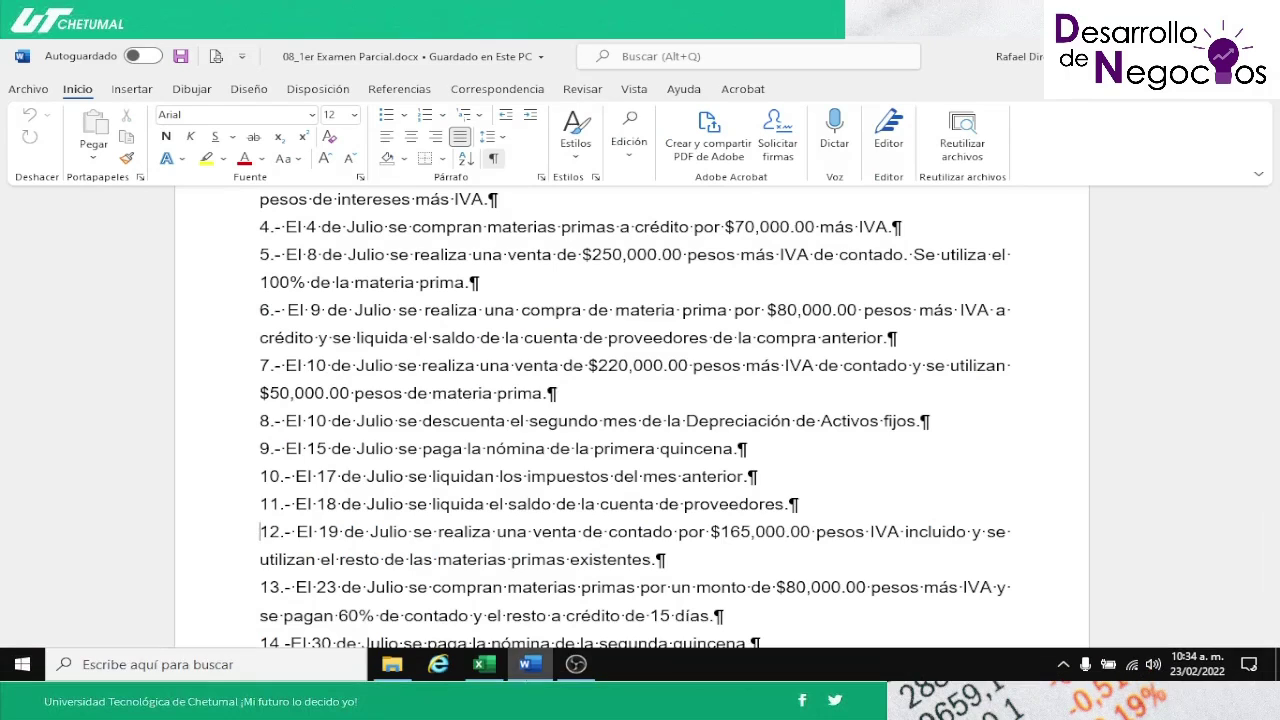
pyautogui.click(487, 670)
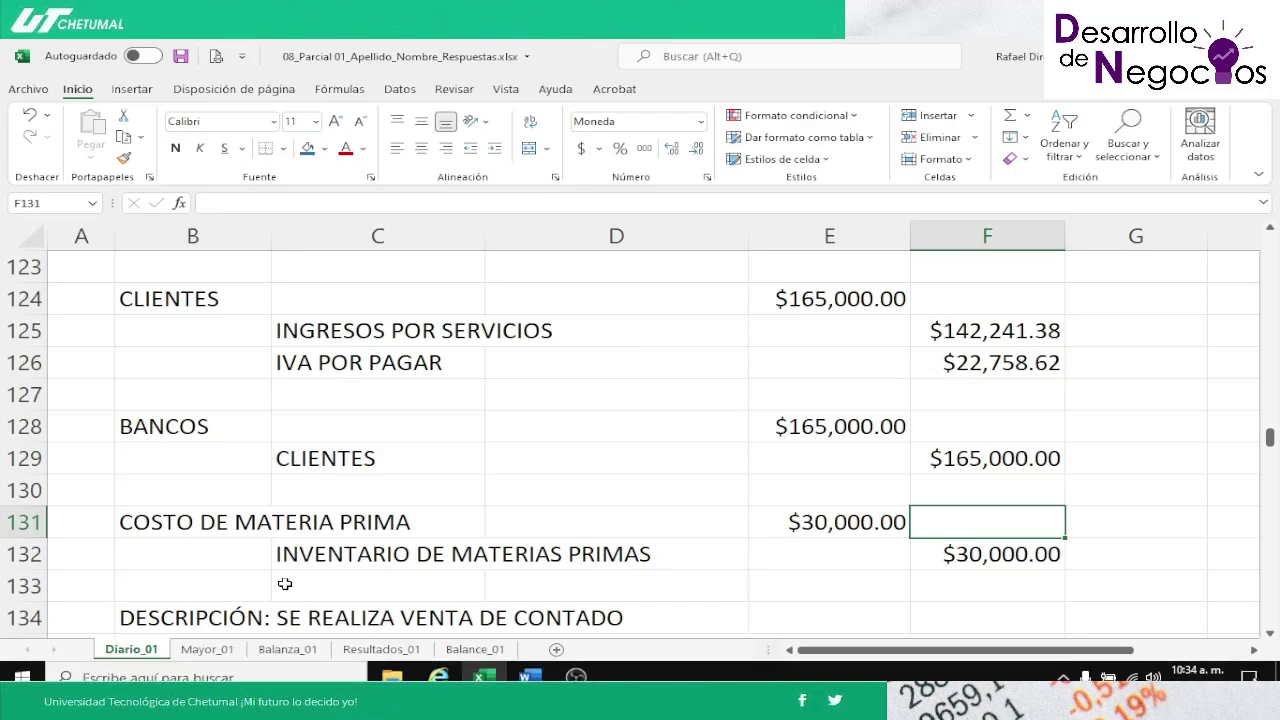
# Step: Examine the INVENTARIO DE MATERIAS PRIMAS account in Mayor_01, including the entry 12 credit in K20 and its journal link
pyautogui.click(222, 652)
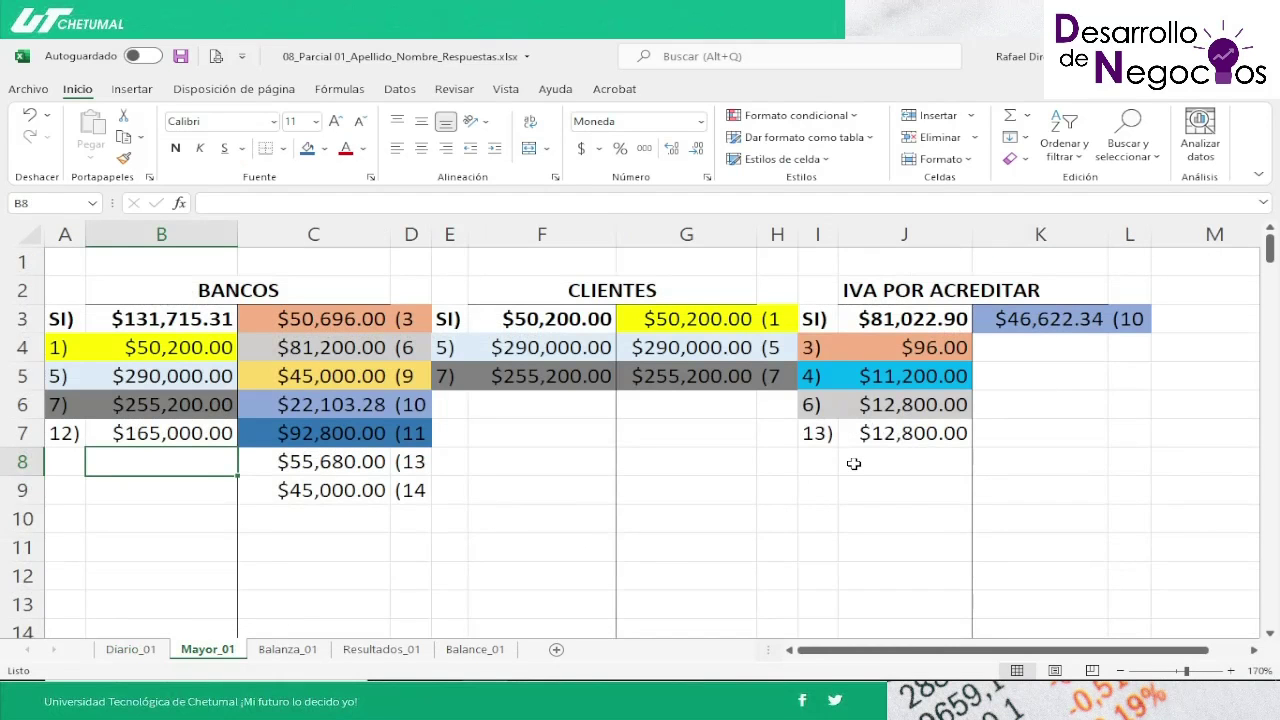
pyautogui.press('Down')
pyautogui.press('Down')
pyautogui.press('Down')
pyautogui.press('Down')
pyautogui.press('Down')
pyautogui.press('Down')
pyautogui.press('Down')
pyautogui.press('Down')
pyautogui.press('Down')
pyautogui.press('Down')
pyautogui.press('Down')
pyautogui.press('Down')
pyautogui.press('Down')
pyautogui.press('Down')
pyautogui.press('Down')
pyautogui.press('Down')
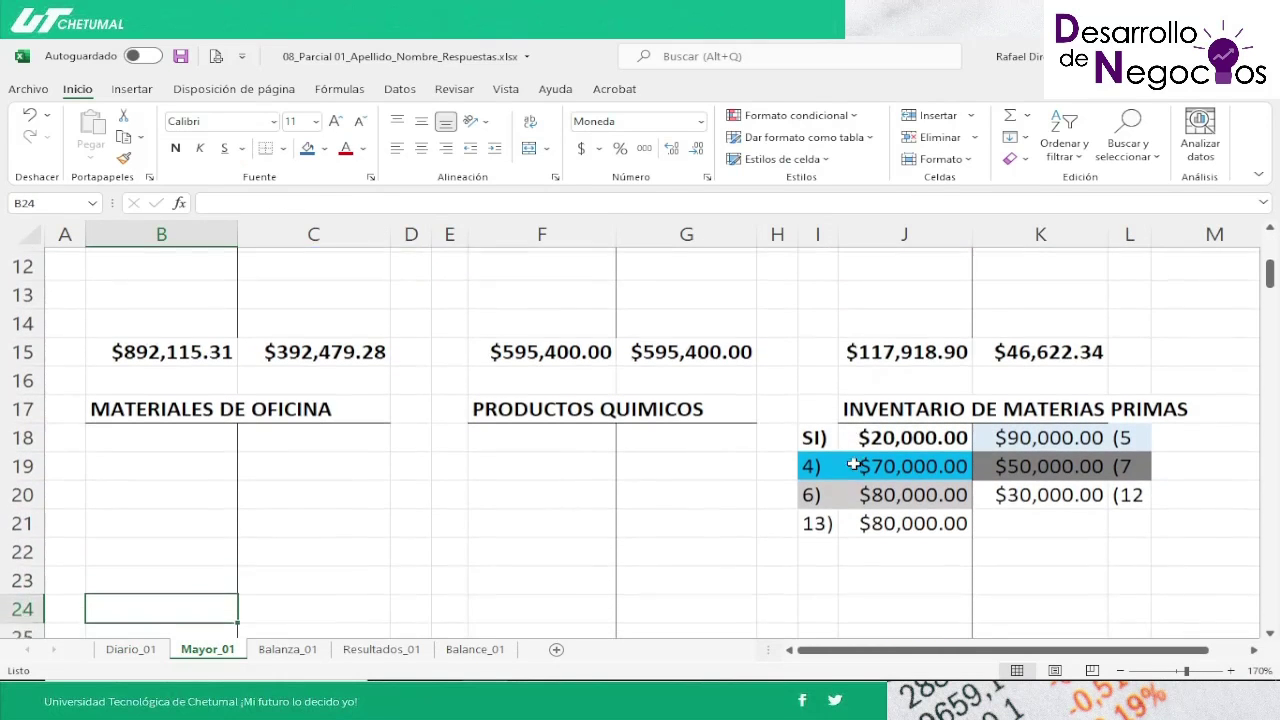
pyautogui.press('Down')
pyautogui.press('Down')
pyautogui.press('Right')
pyautogui.press('Right')
pyautogui.press('Down')
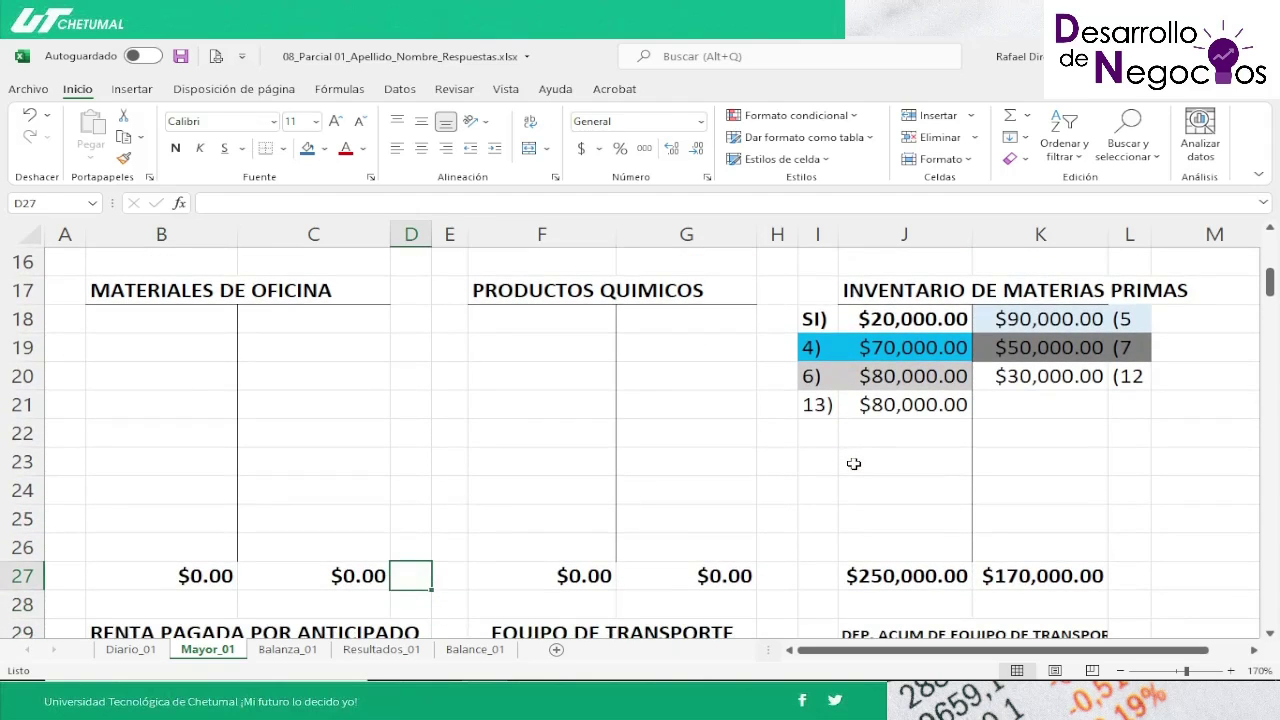
pyautogui.press('Right')
pyautogui.press('Right')
pyautogui.press('Right')
pyautogui.press('Right')
pyautogui.press('Right')
pyautogui.press('Up')
pyautogui.press('Up')
pyautogui.press('Up')
pyautogui.press('Up')
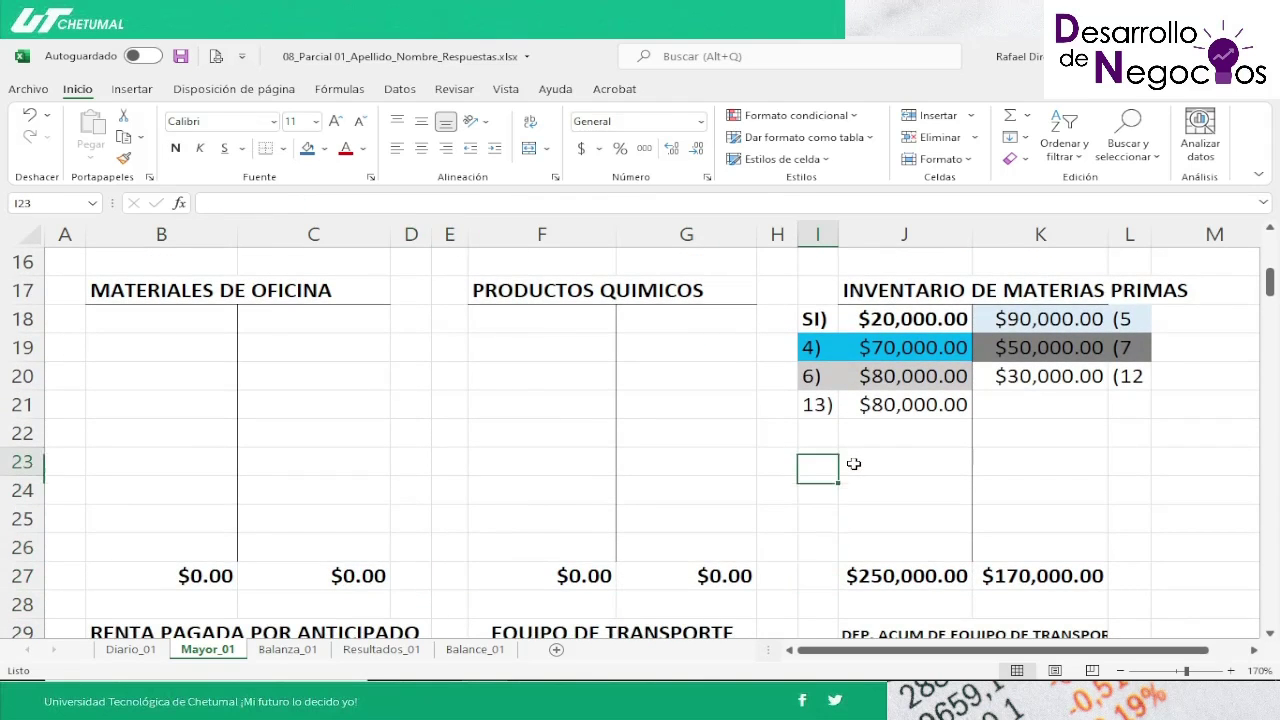
pyautogui.press('Up')
pyautogui.press('Up')
pyautogui.press('Up')
pyautogui.press('Right')
pyautogui.press('Right')
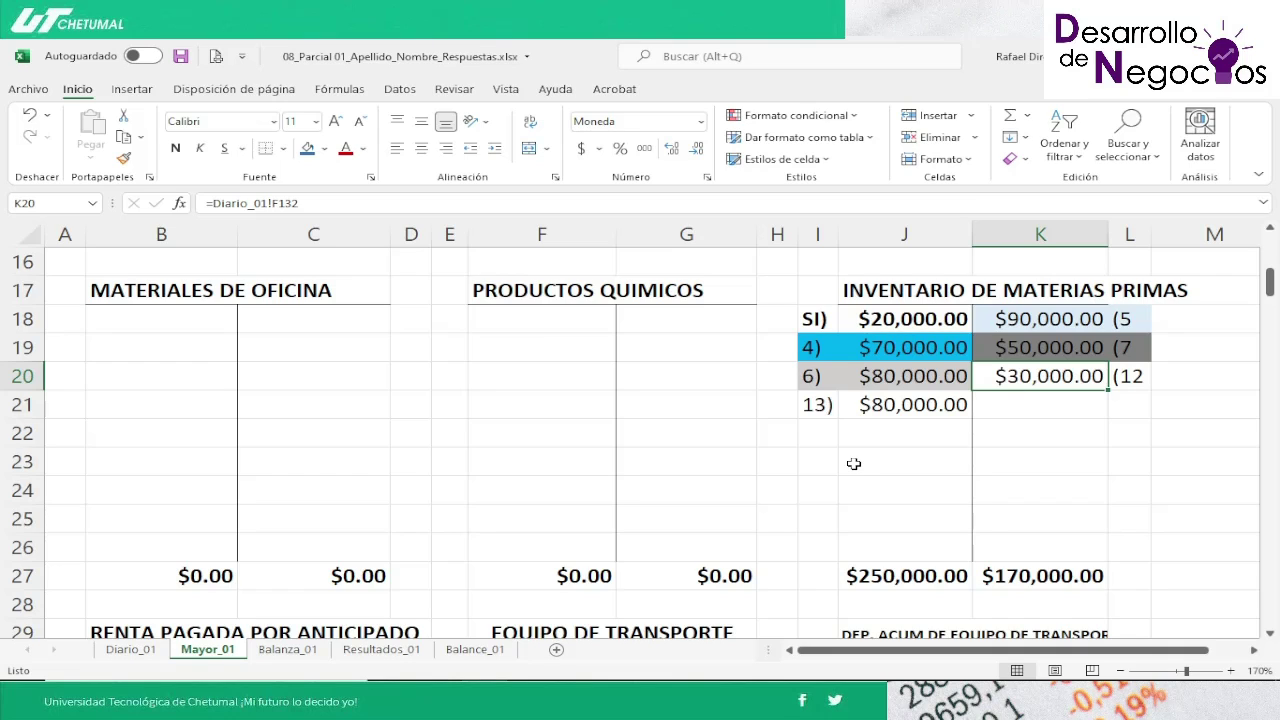
pyautogui.press('Left')
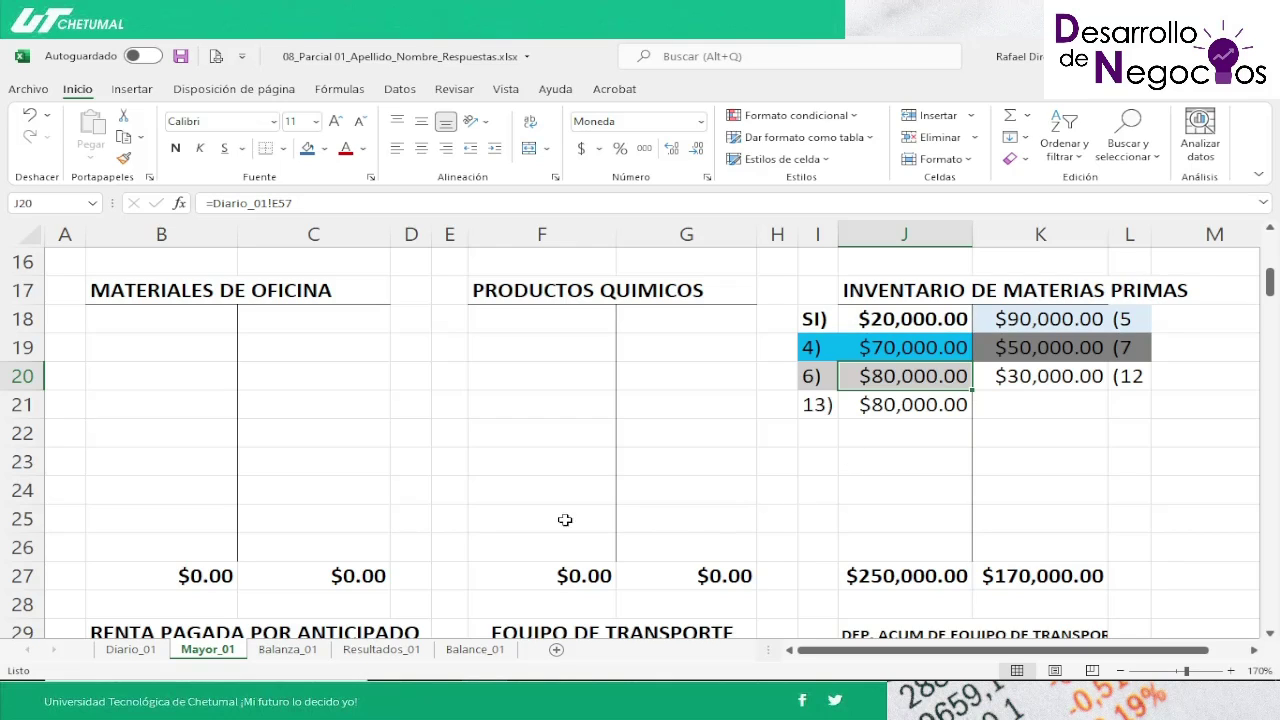
# Step: Rename the account in B131 of Diario_01 as GASTO DE MATERIA PRIMA
pyautogui.click(130, 649)
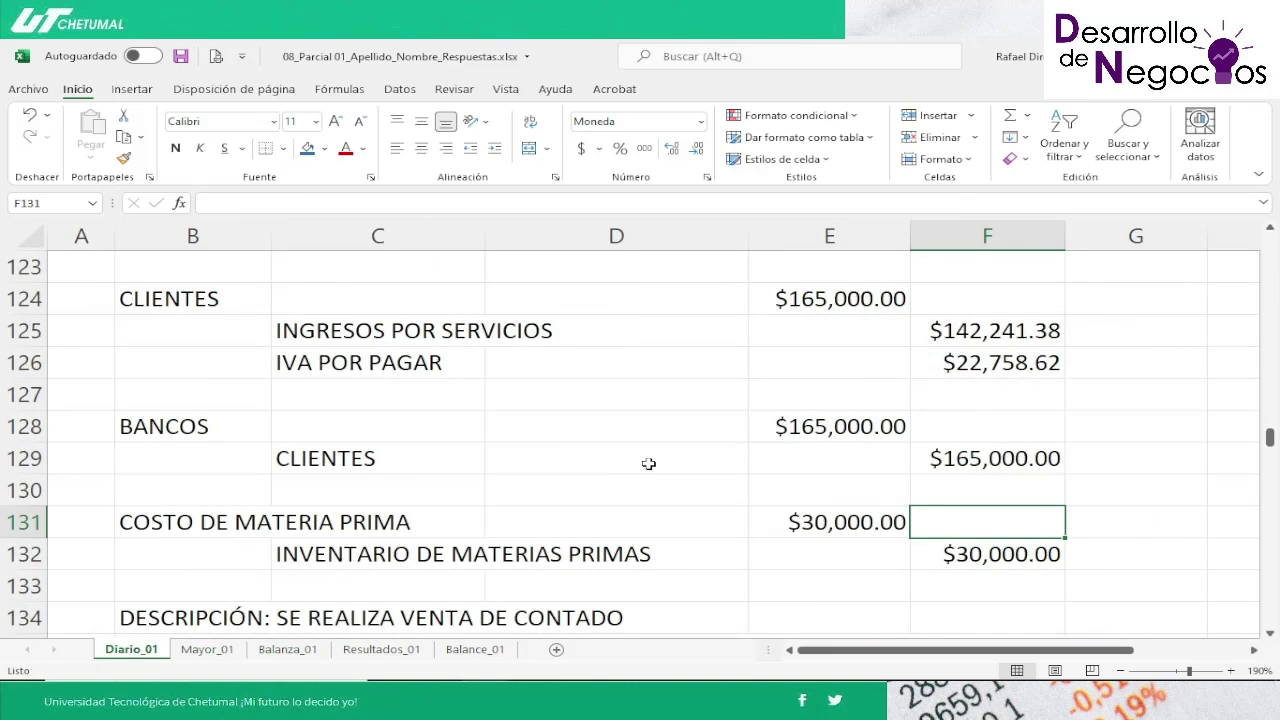
pyautogui.click(818, 520)
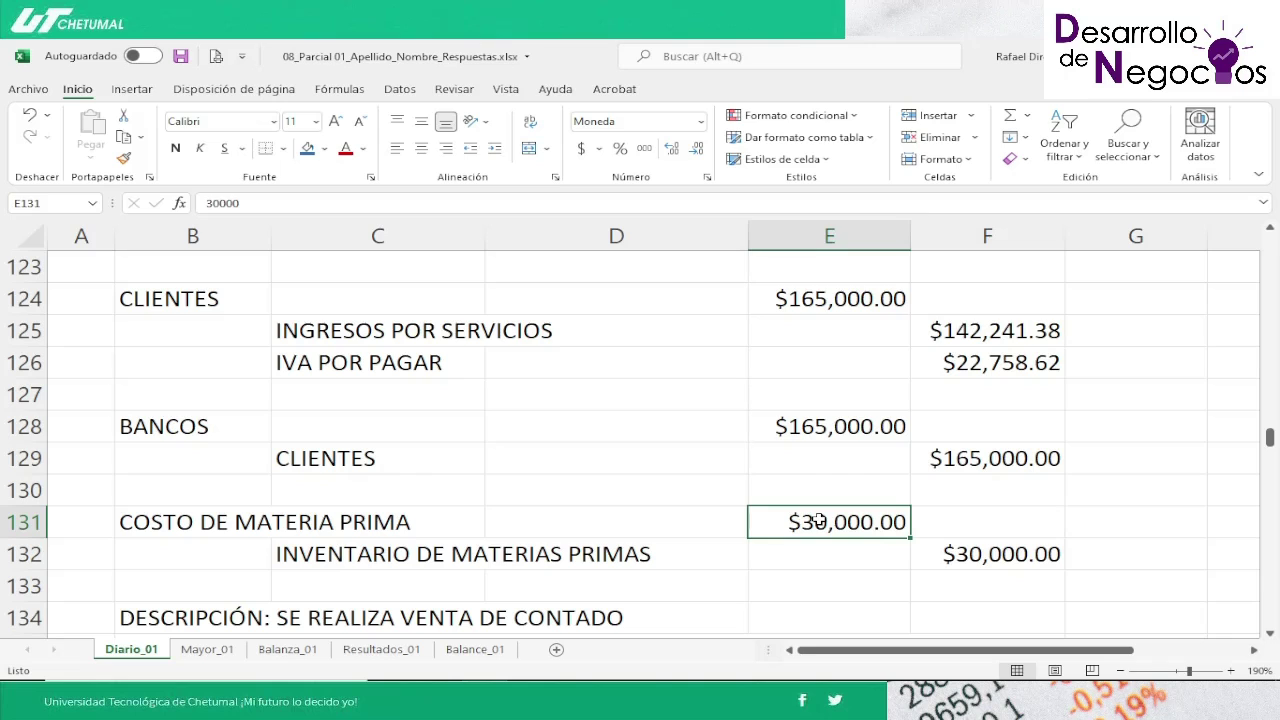
pyautogui.press('Left')
pyautogui.press('Left')
pyautogui.press('Left')
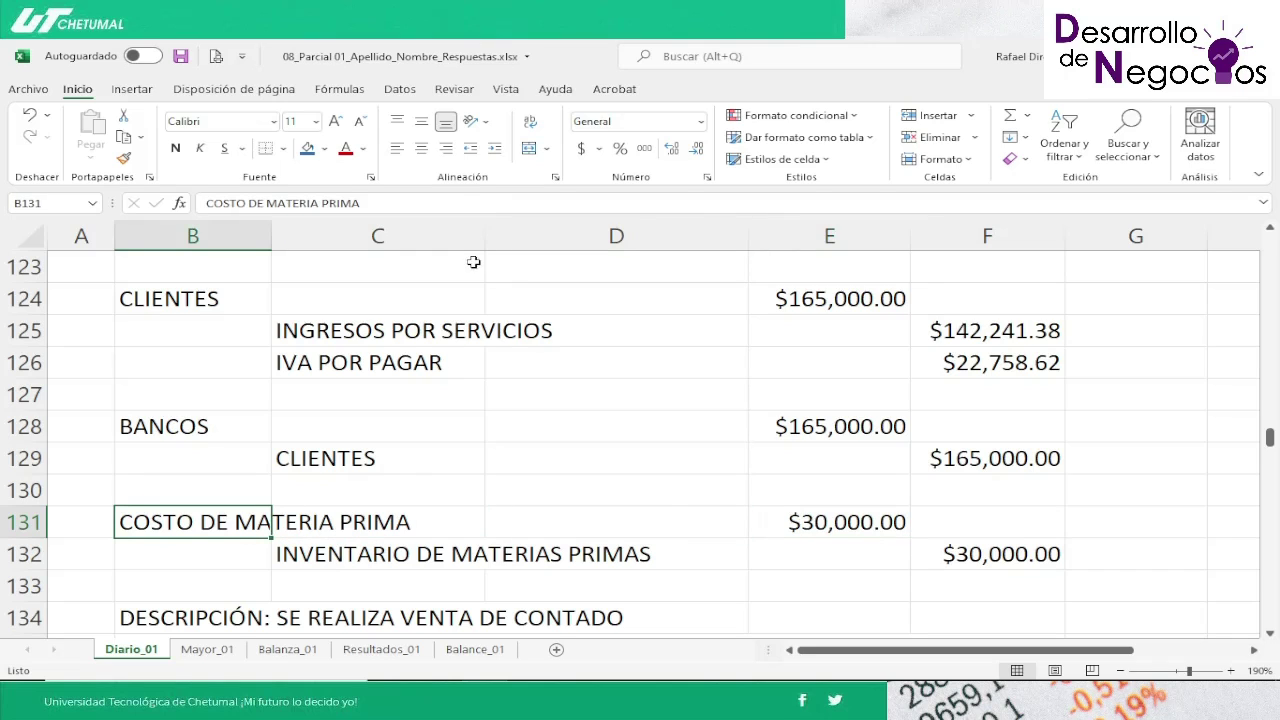
pyautogui.click(210, 202)
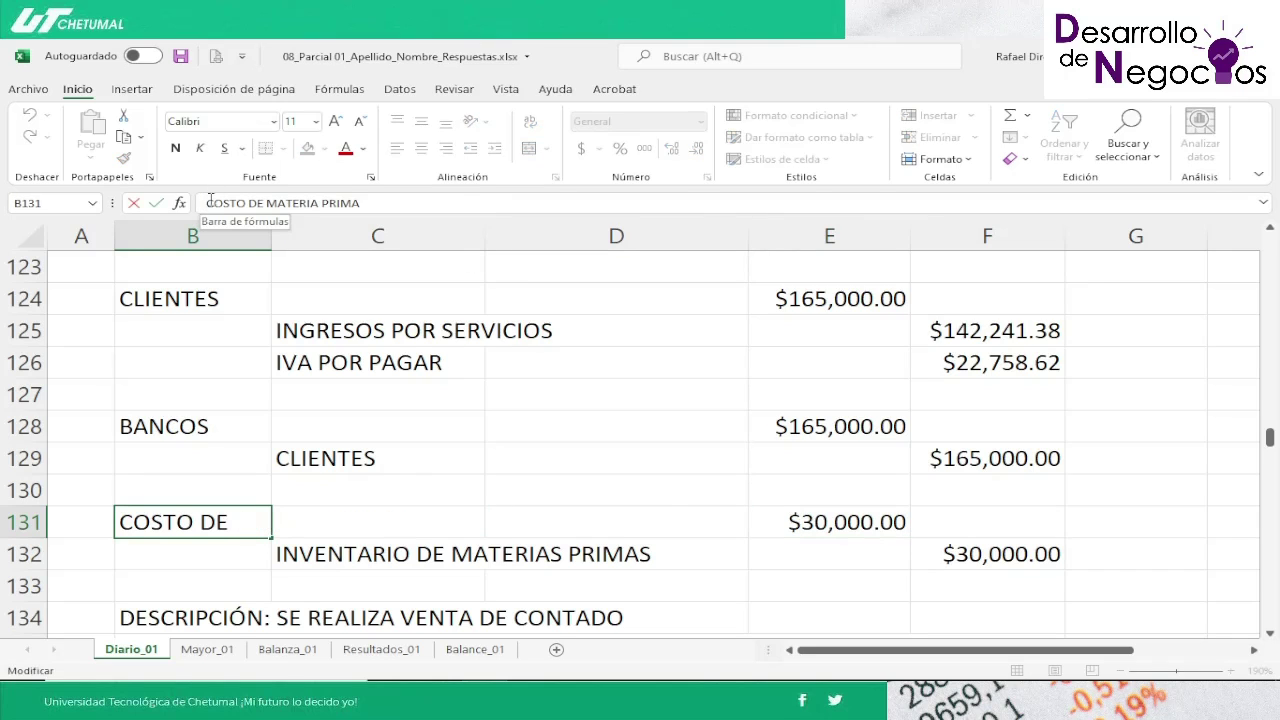
pyautogui.hotkey('shift', 'Right')
pyautogui.hotkey('shift', 'Right')
pyautogui.hotkey('shift', 'Right')
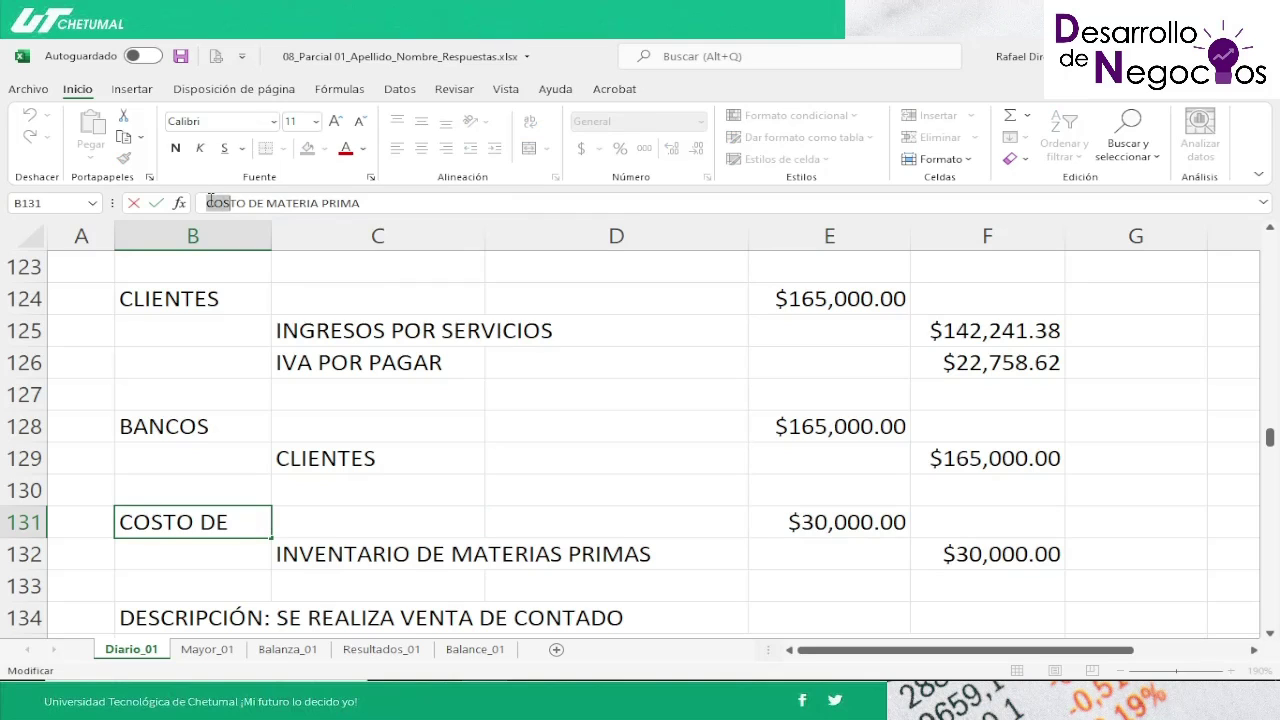
pyautogui.write('GASTO')
pyautogui.press('BackSpace')
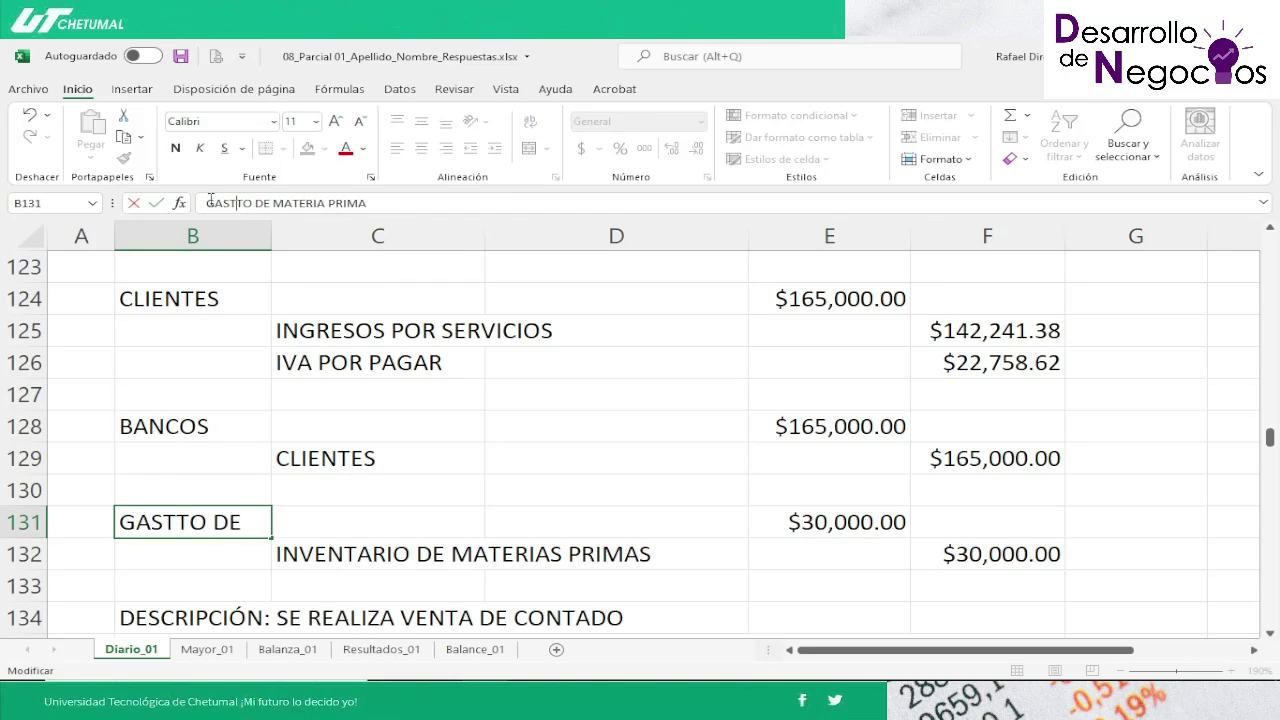
pyautogui.press('BackSpace')
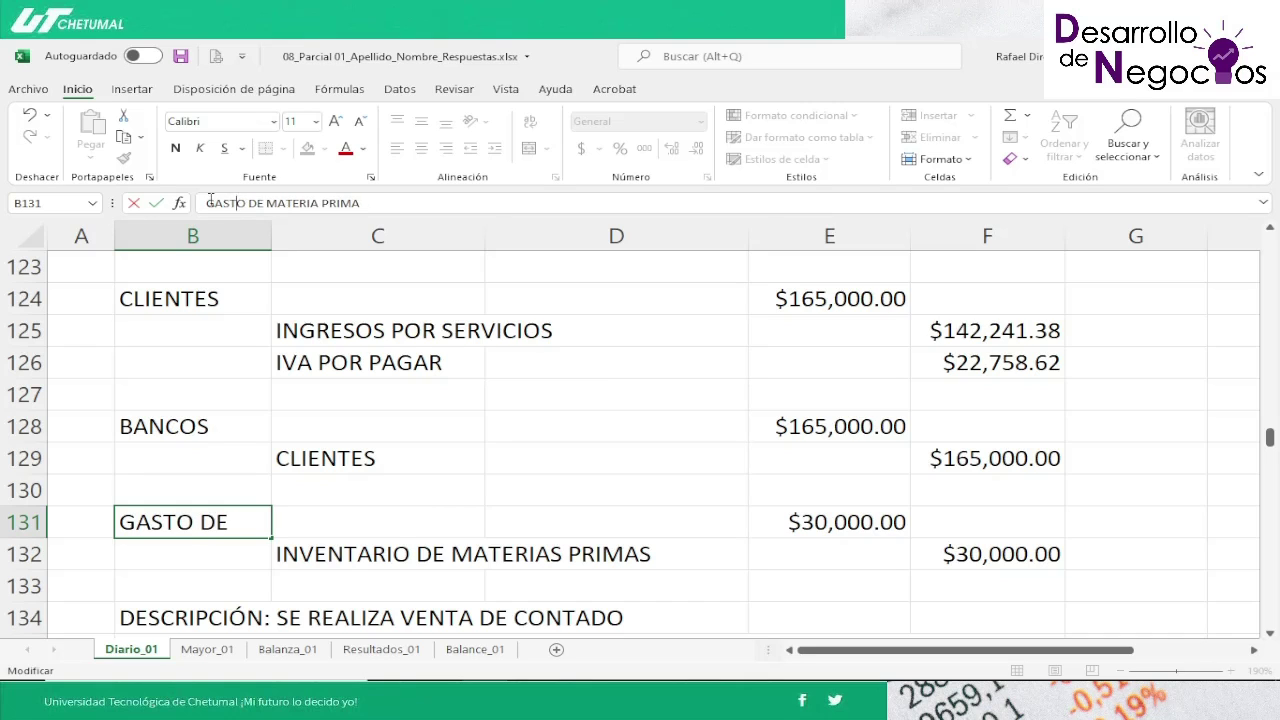
pyautogui.press('Return')
# Step: Check the GASTO DE MATERIA PRIMA charge in E131 and the INVENTARIO DE MATERIAS PRIMAS credit formula in F132
pyautogui.press('Up')
pyautogui.press('Right')
pyautogui.press('Right')
pyautogui.press('Right')
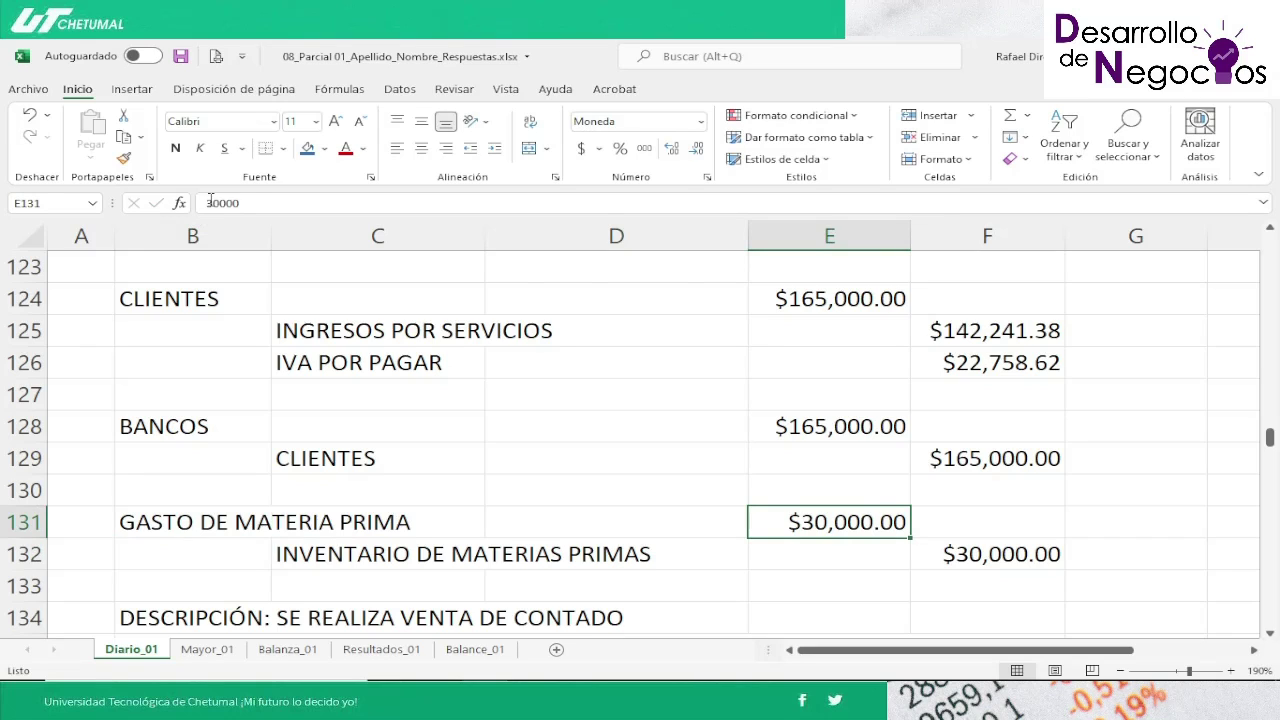
pyautogui.press('Down')
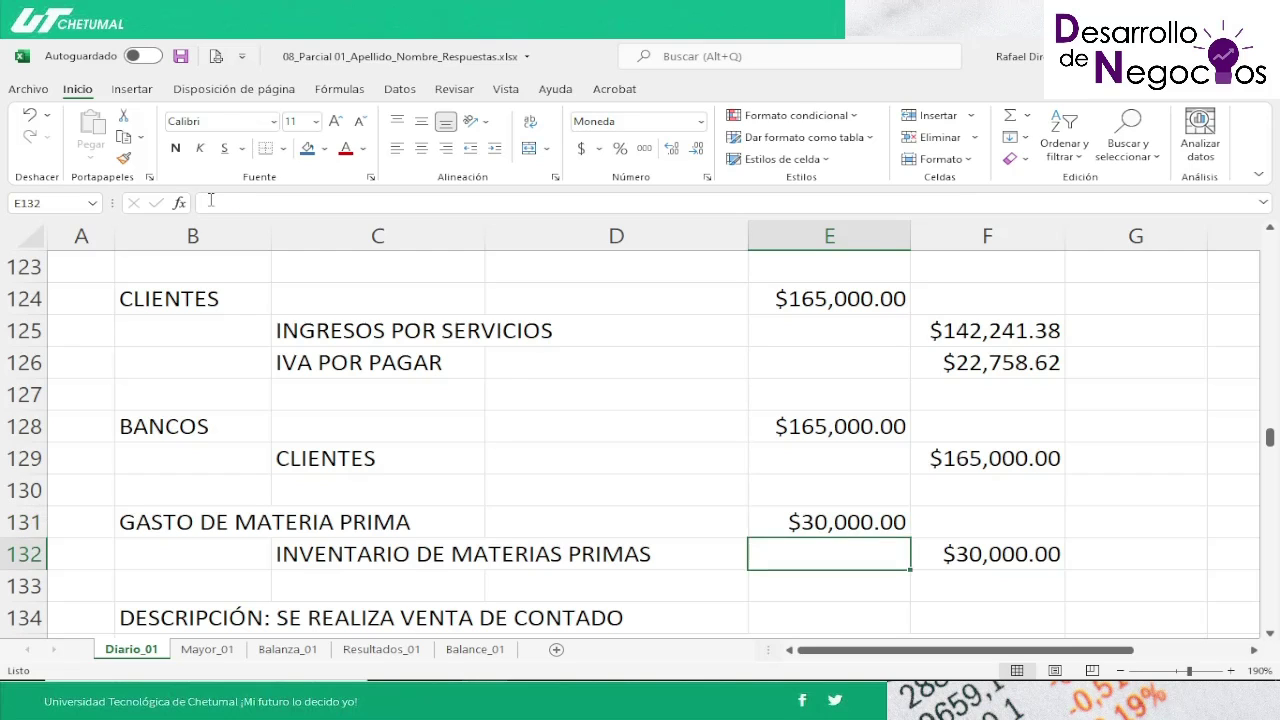
pyautogui.press('Right')
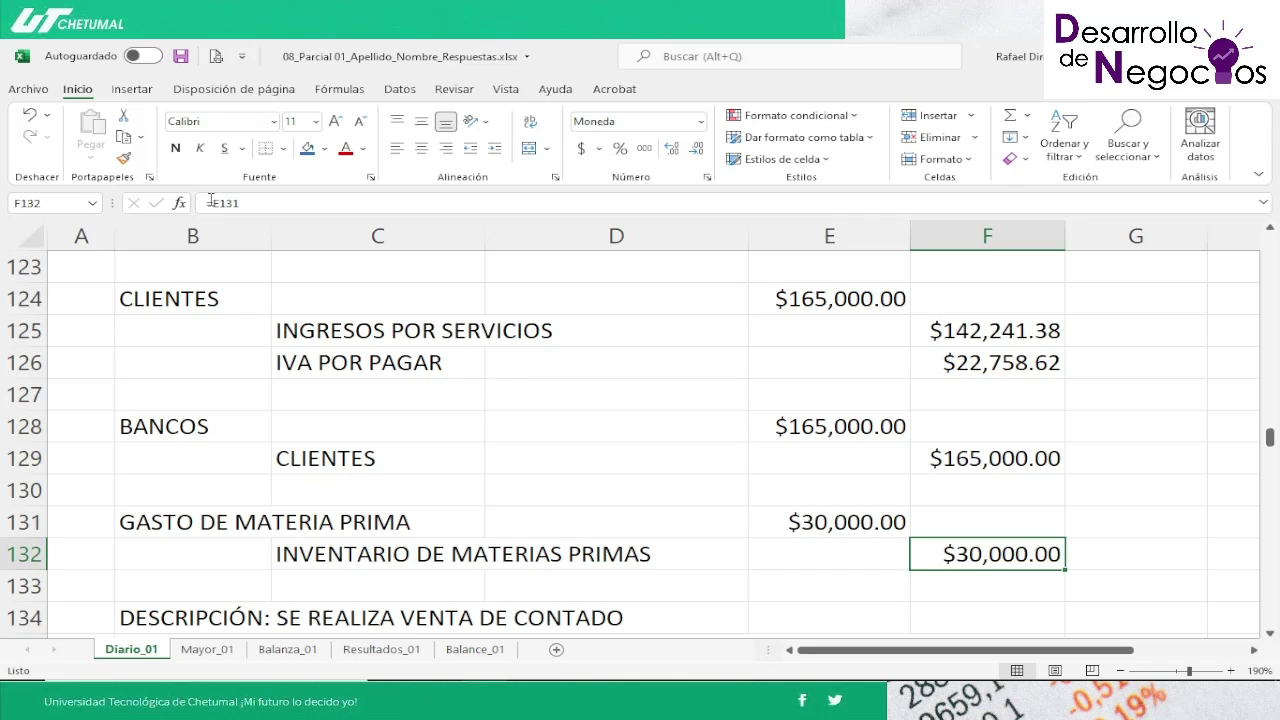
# Step: Extend entry 12's description in B134 with "CON EL CLIENTES #######"
pyautogui.press('Left')
pyautogui.press('Left')
pyautogui.press('Left')
pyautogui.press('Left')
pyautogui.press('Left')
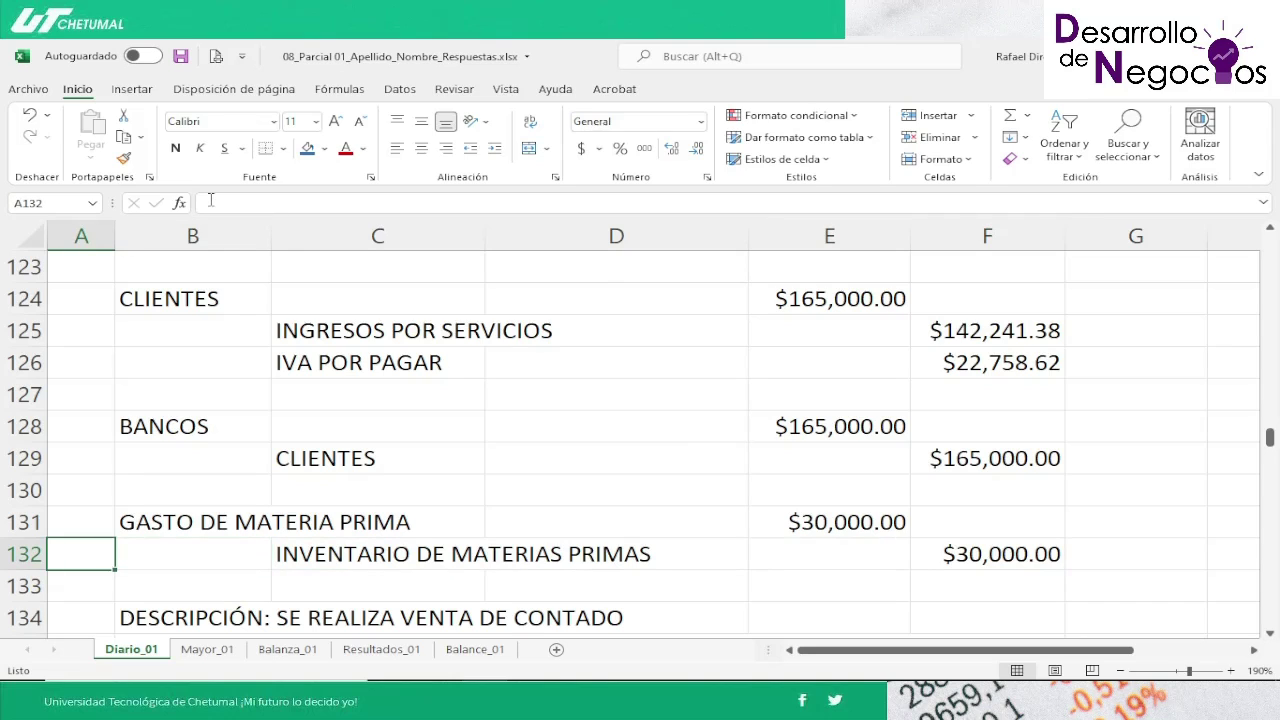
pyautogui.press('Down')
pyautogui.press('Down')
pyautogui.press('Down')
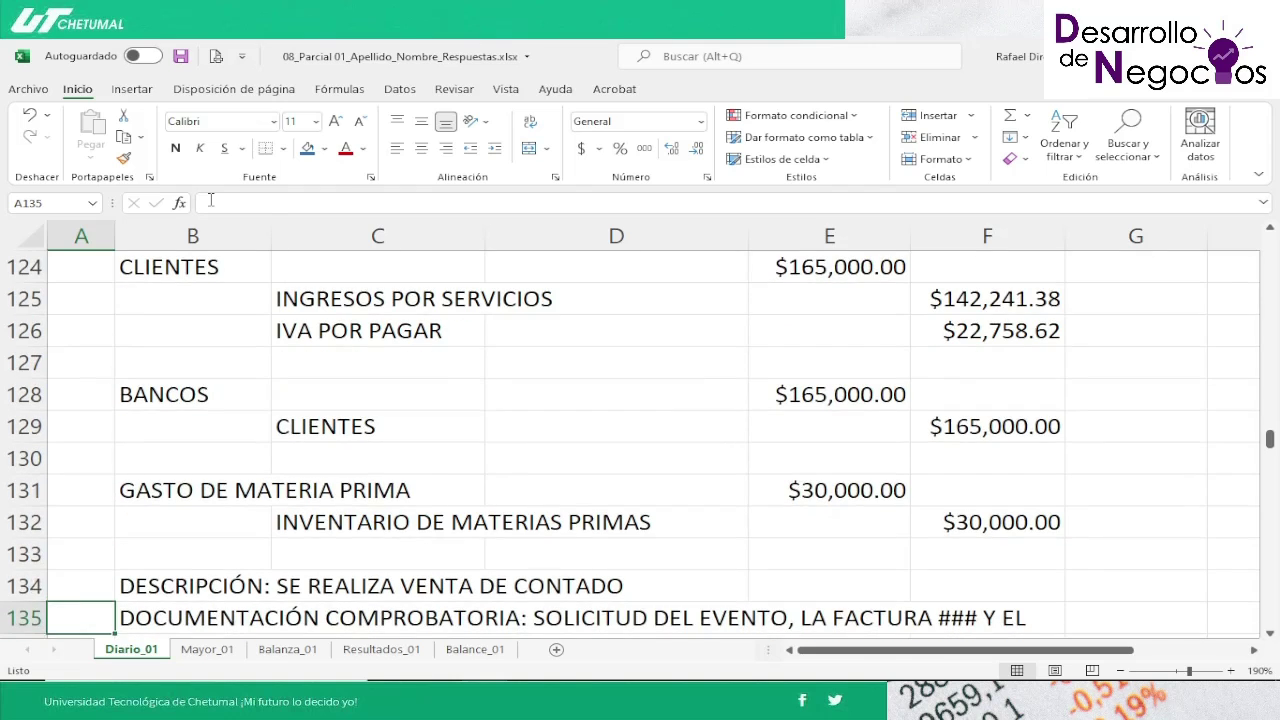
pyautogui.press('Up')
pyautogui.press('Right')
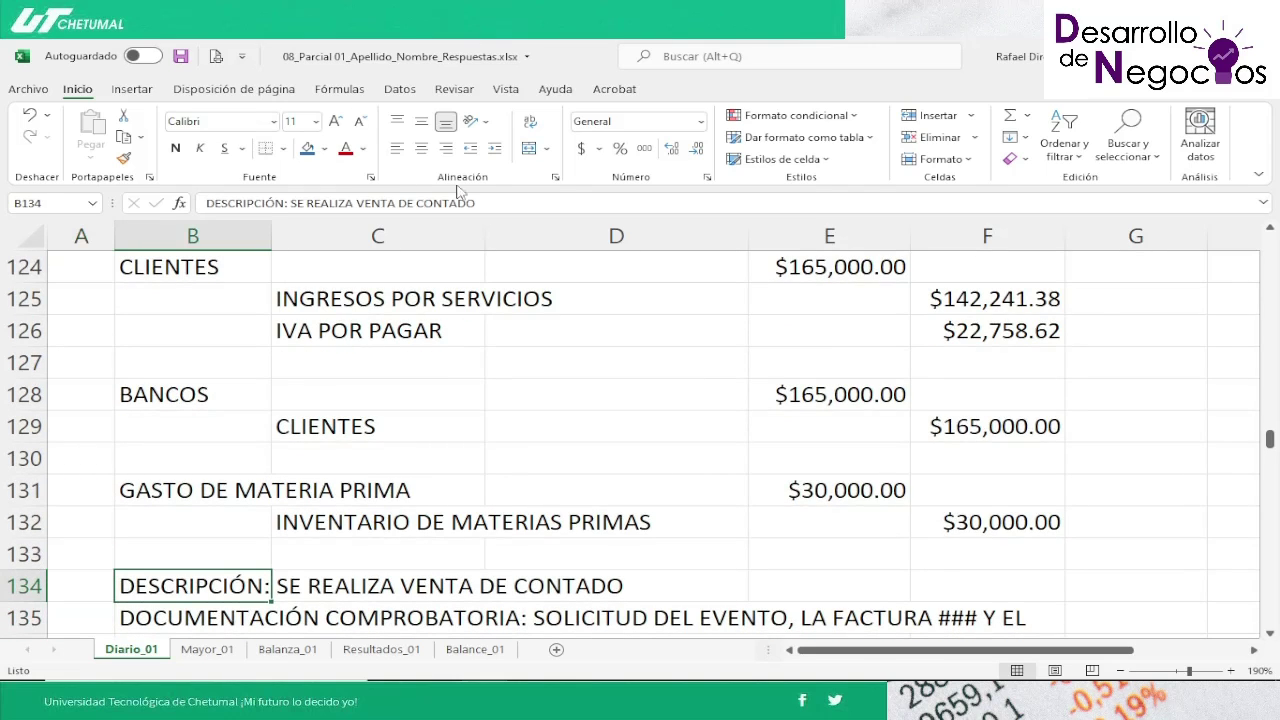
pyautogui.click(497, 198)
pyautogui.write('CON ')
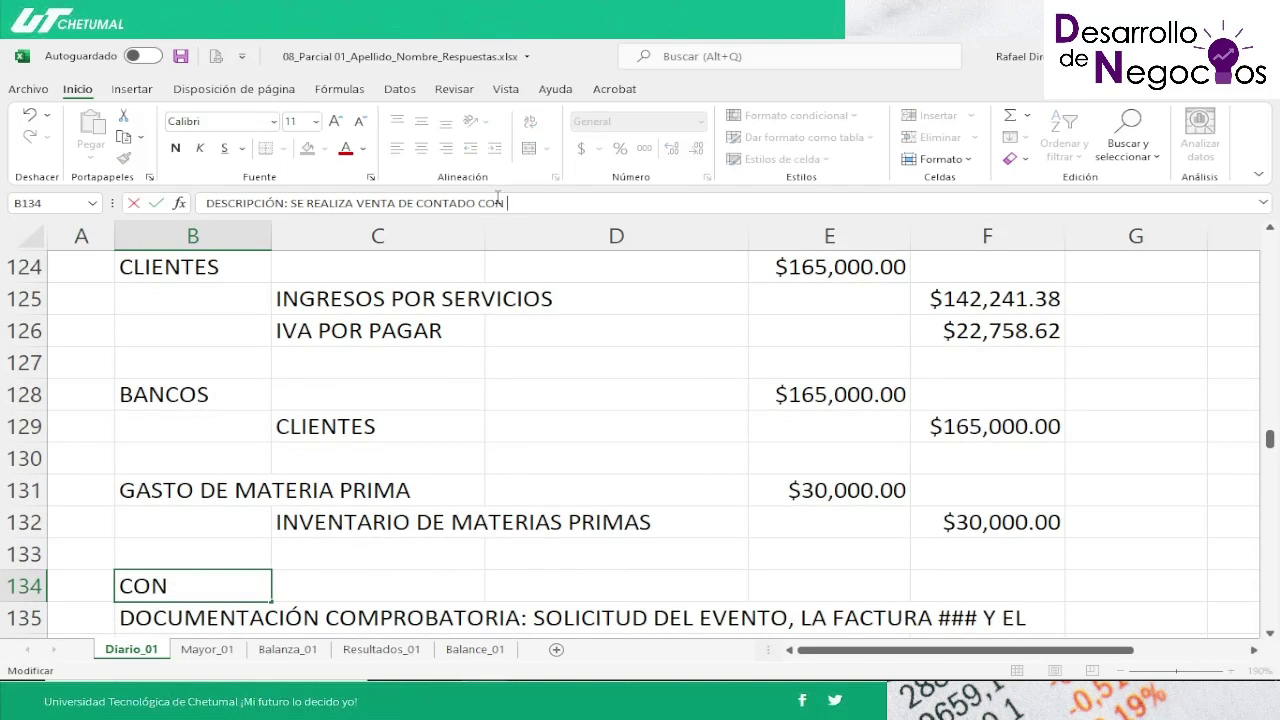
pyautogui.write('EL CLIENTES')
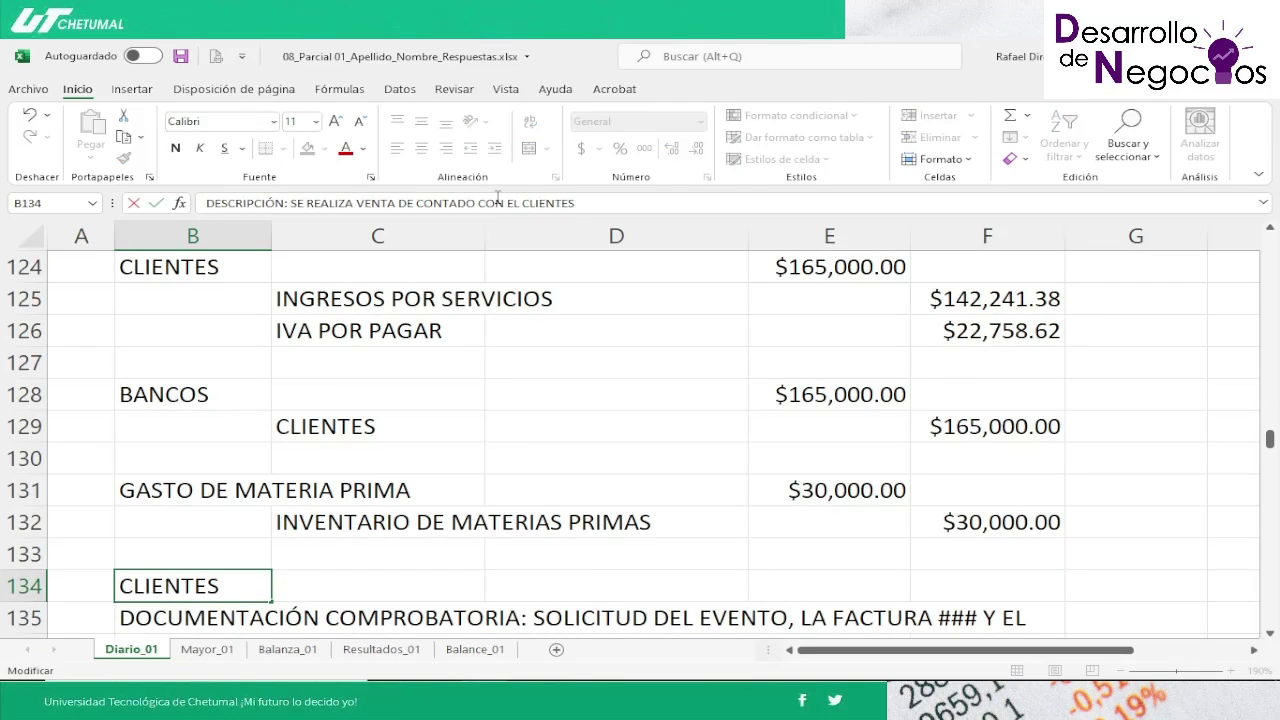
pyautogui.write(' #######')
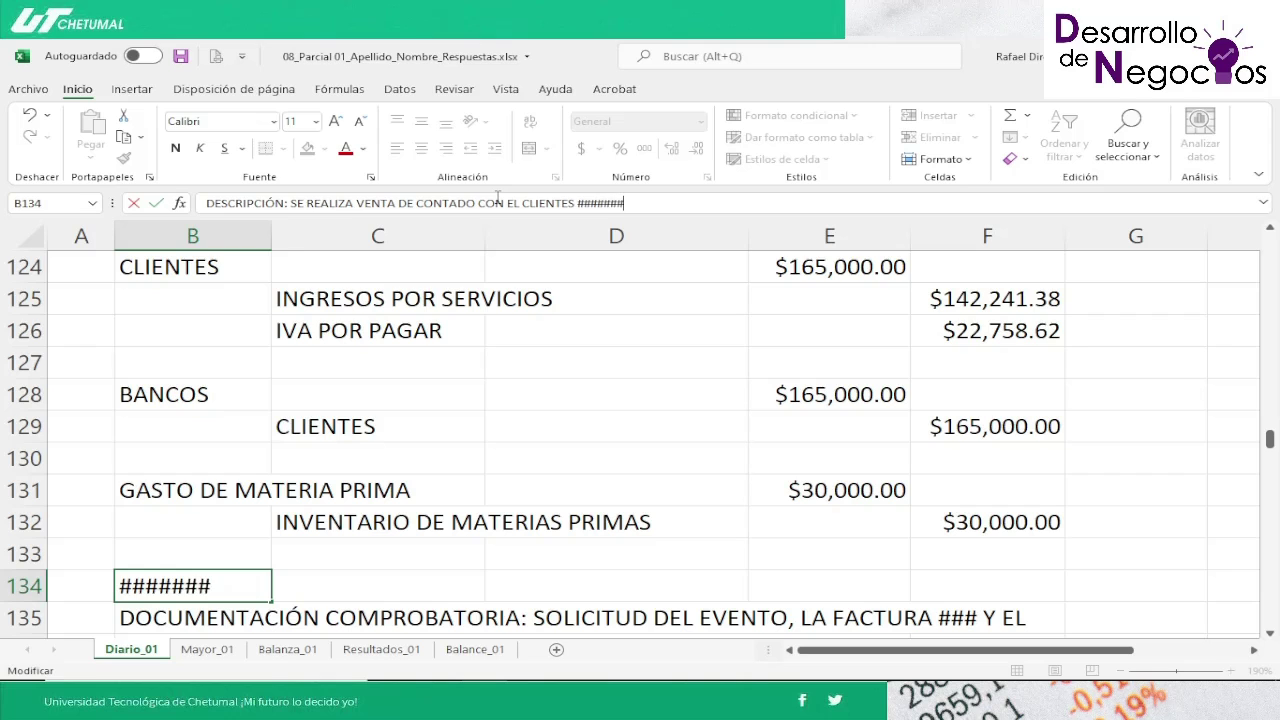
pyautogui.press('Return')
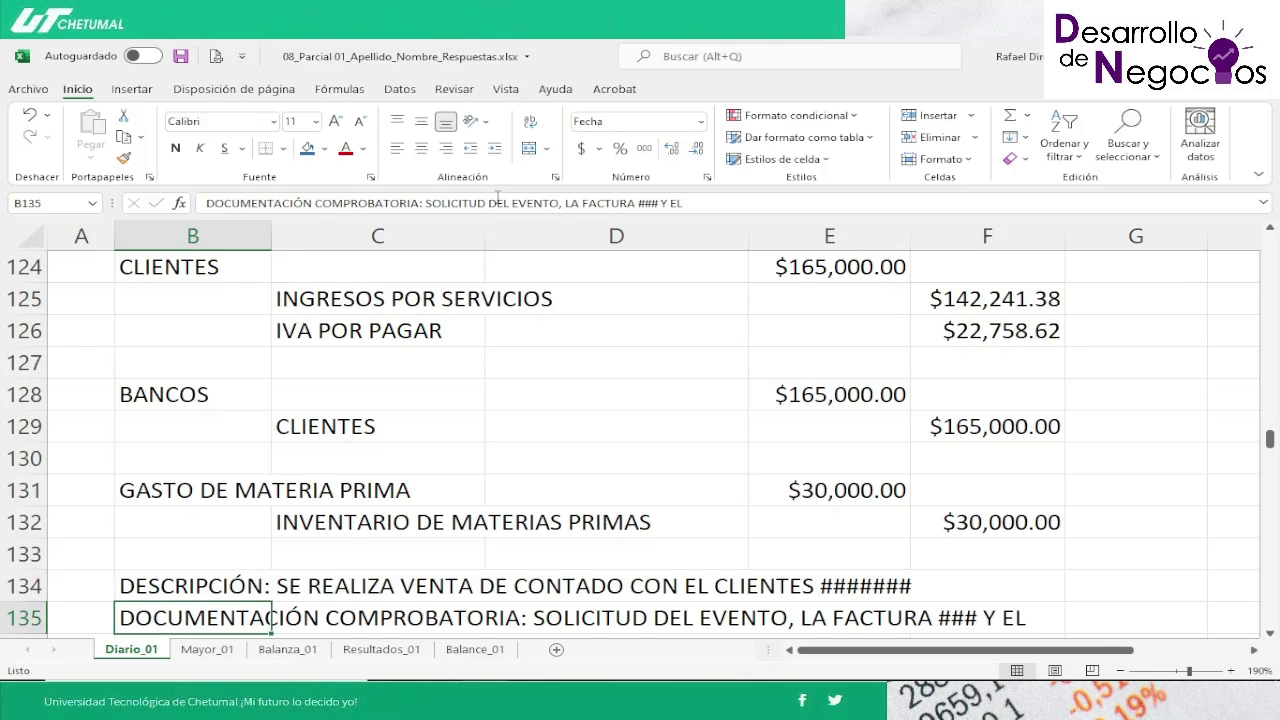
# Step: Review entry 12 from its date down to its supporting documentation lines and save the workbook
pyautogui.press('Down')
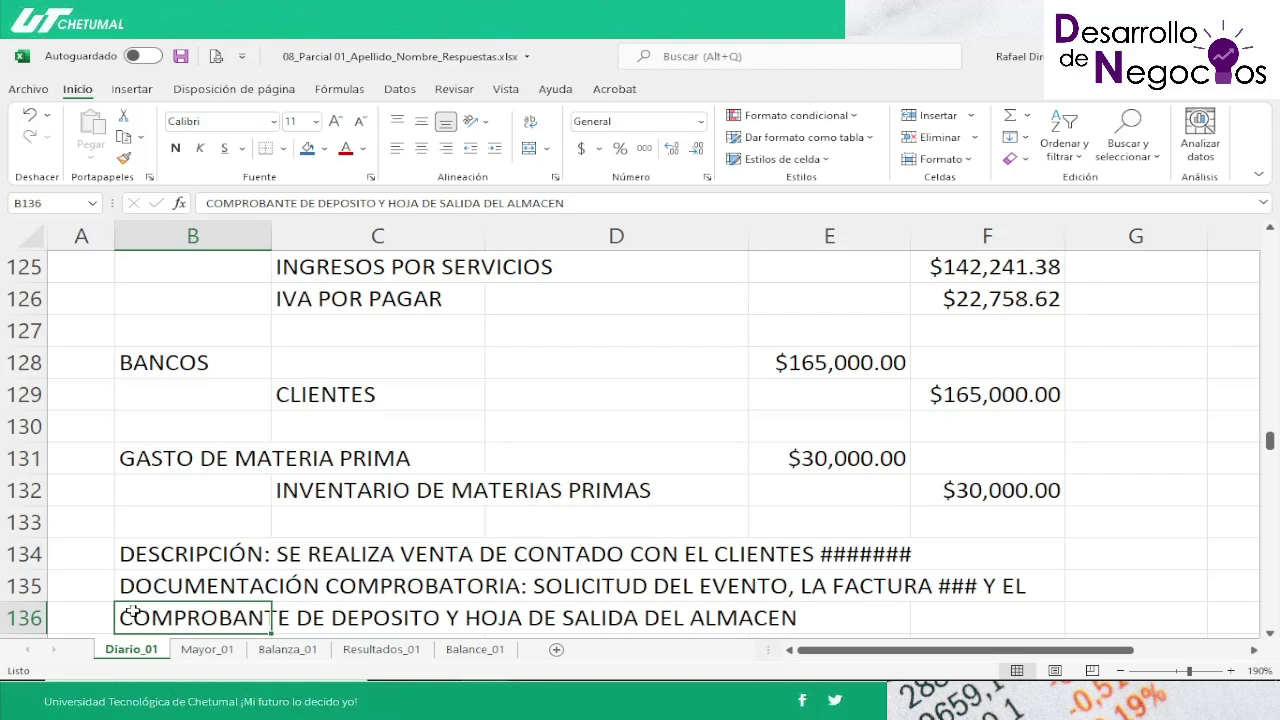
pyautogui.press('Up')
pyautogui.press('Up')
pyautogui.press('Up')
pyautogui.press('Up')
pyautogui.press('Up')
pyautogui.press('Up')
pyautogui.press('Up')
pyautogui.press('Up')
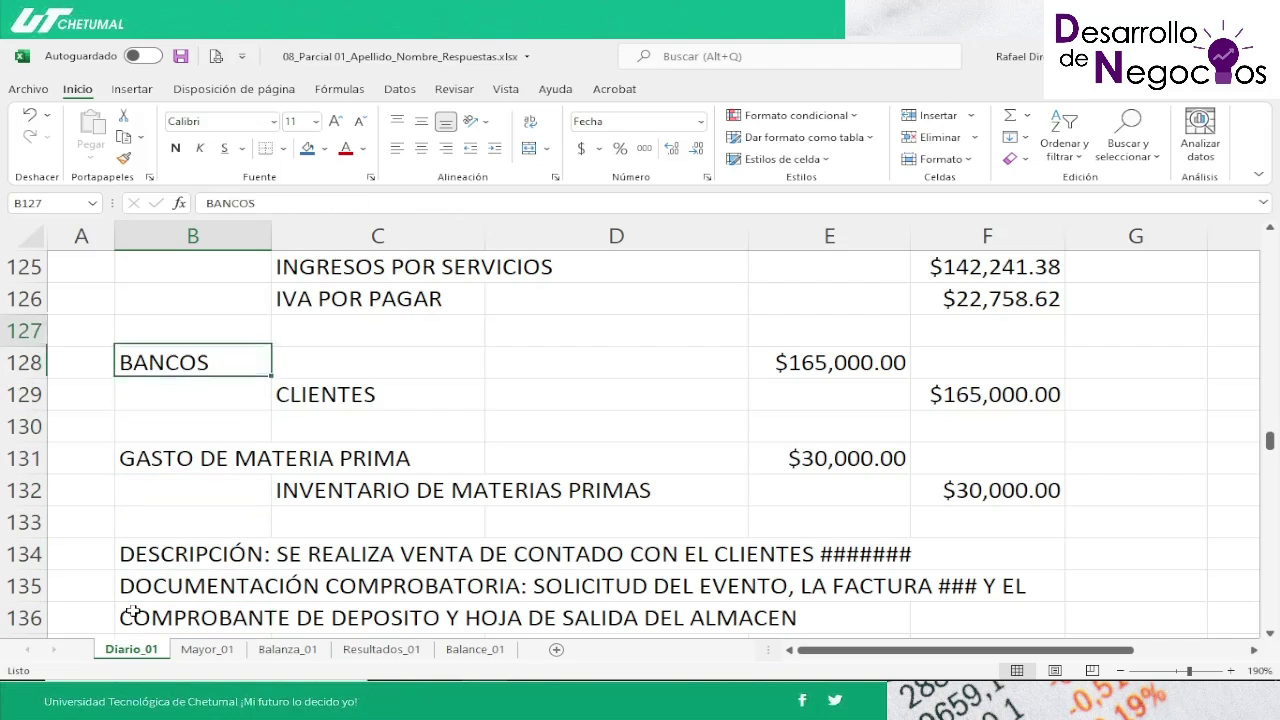
pyautogui.press('Up')
pyautogui.press('Up')
pyautogui.press('Up')
pyautogui.press('Up')
pyautogui.press('Up')
pyautogui.press('Up')
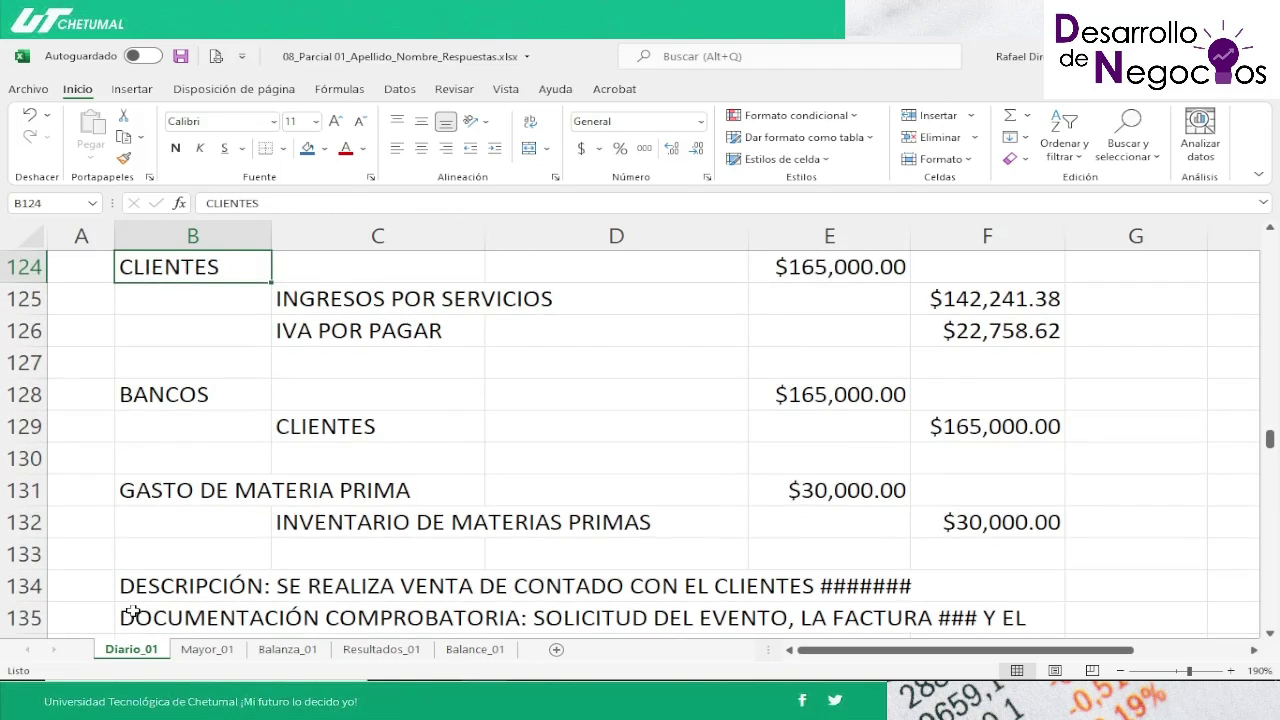
pyautogui.press('Down')
pyautogui.press('Down')
pyautogui.press('Down')
pyautogui.press('Down')
pyautogui.press('Down')
pyautogui.press('Down')
pyautogui.press('Down')
pyautogui.press('Down')
pyautogui.press('Down')
pyautogui.press('Down')
pyautogui.press('Down')
pyautogui.press('Down')
pyautogui.press('Down')
pyautogui.press('Down')
pyautogui.press('Down')
pyautogui.press('Down')
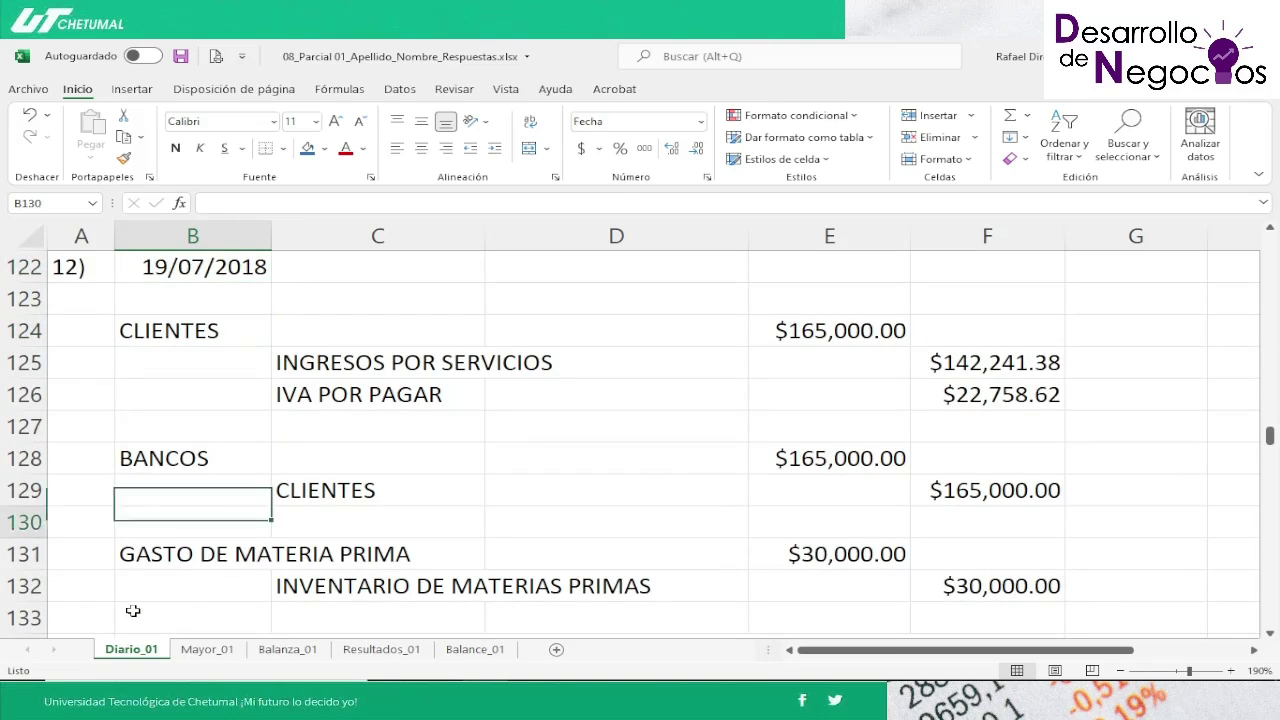
pyautogui.press('Down')
pyautogui.press('Up')
pyautogui.press('Up')
pyautogui.press('Up')
pyautogui.press('Up')
pyautogui.press('Up')
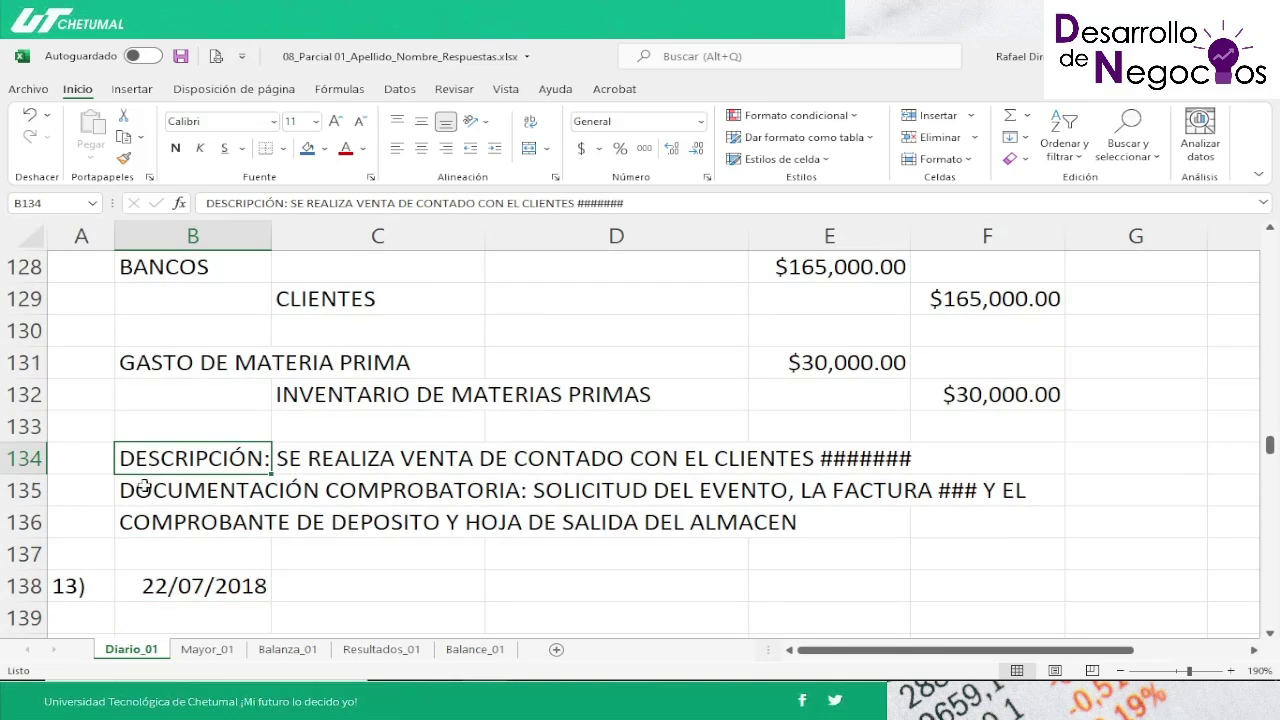
pyautogui.click(180, 57)
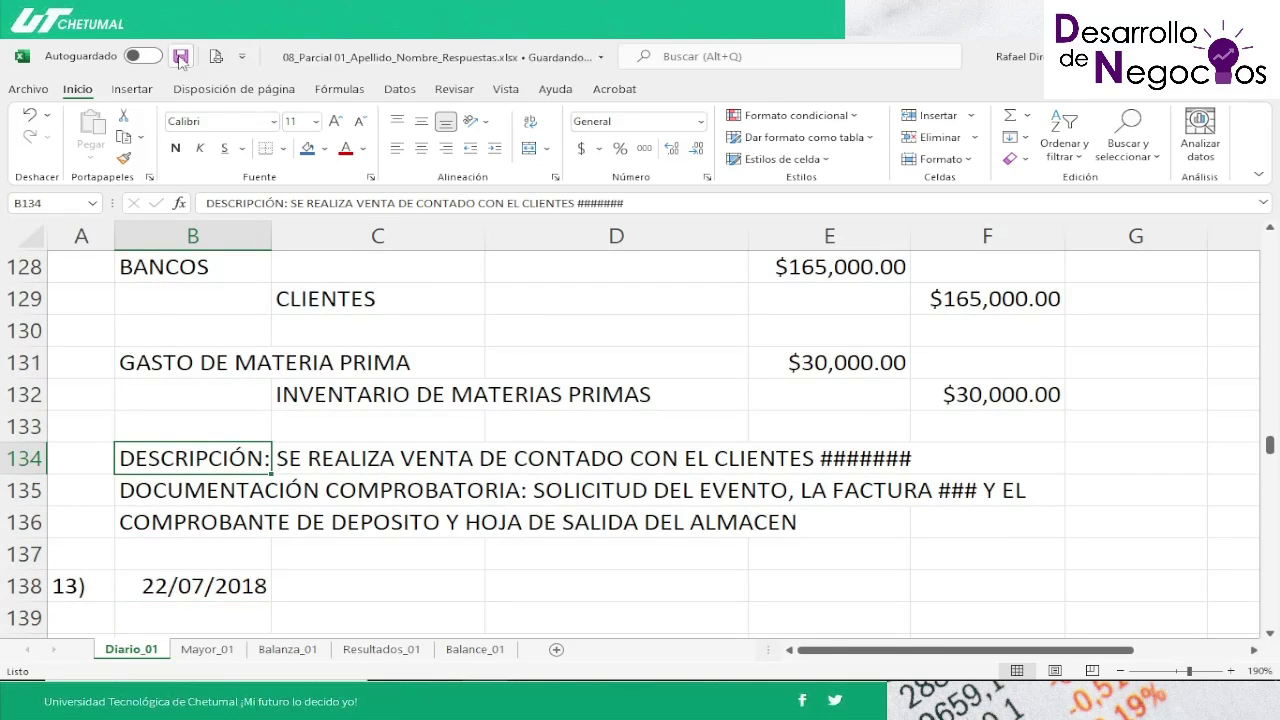
# Step: Look over entry 12's CLIENTES charge in row 124 and BANCOS charge in row 128 once more
pyautogui.press('Up')
pyautogui.press('Up')
pyautogui.press('Up')
pyautogui.press('Up')
pyautogui.press('Up')
pyautogui.press('Up')
pyautogui.press('Up')
pyautogui.press('Up')
pyautogui.press('Up')
pyautogui.press('Up')
pyautogui.press('Up')
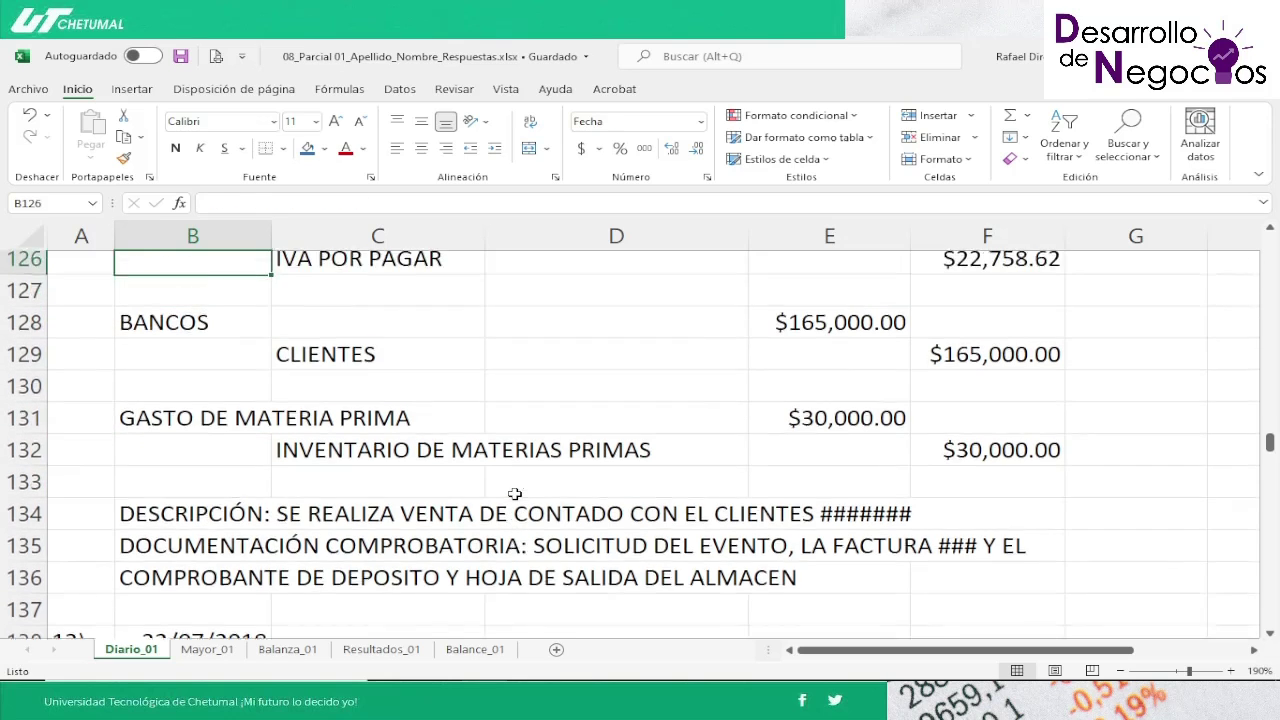
pyautogui.press('Down')
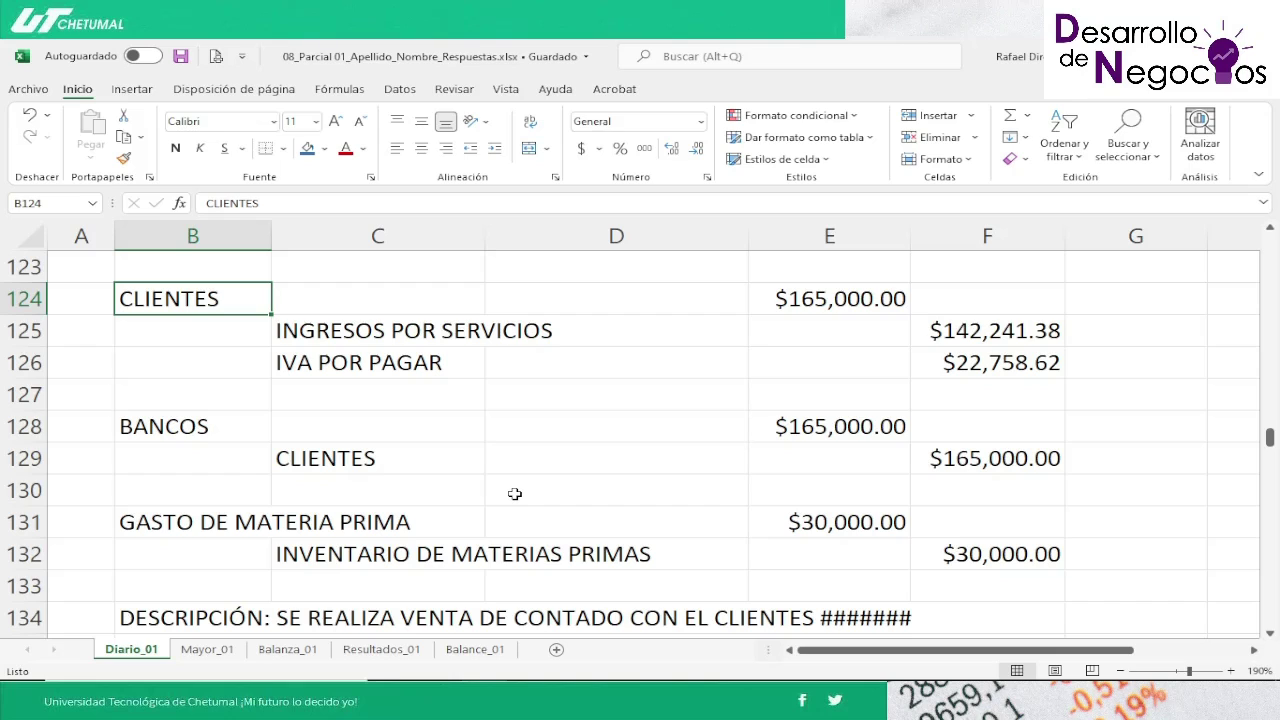
pyautogui.press('Down')
pyautogui.press('Down')
pyautogui.press('Down')
pyautogui.press('Down')
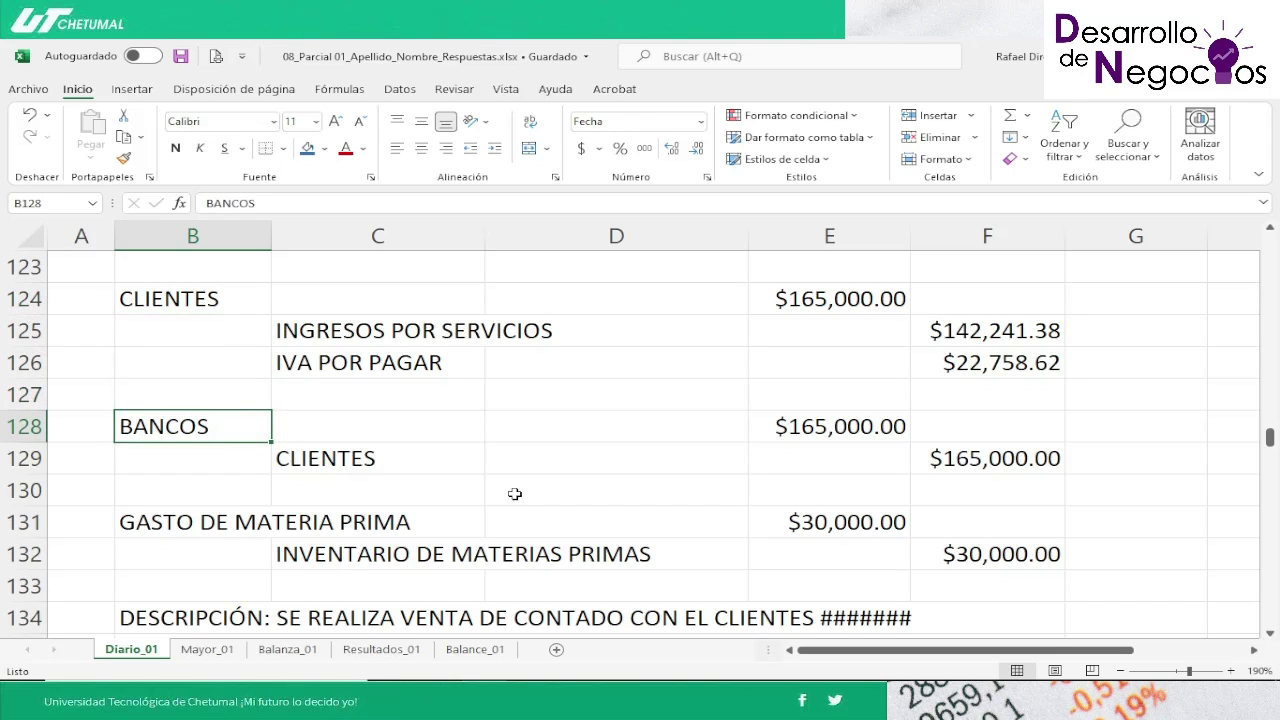
# Step: Review entry 12's GASTO DE MATERIA PRIMA and INVENTARIO DE MATERIAS PRIMAS lines, its description and its supporting documentation
pyautogui.press('Down')
pyautogui.press('Down')
pyautogui.press('Down')
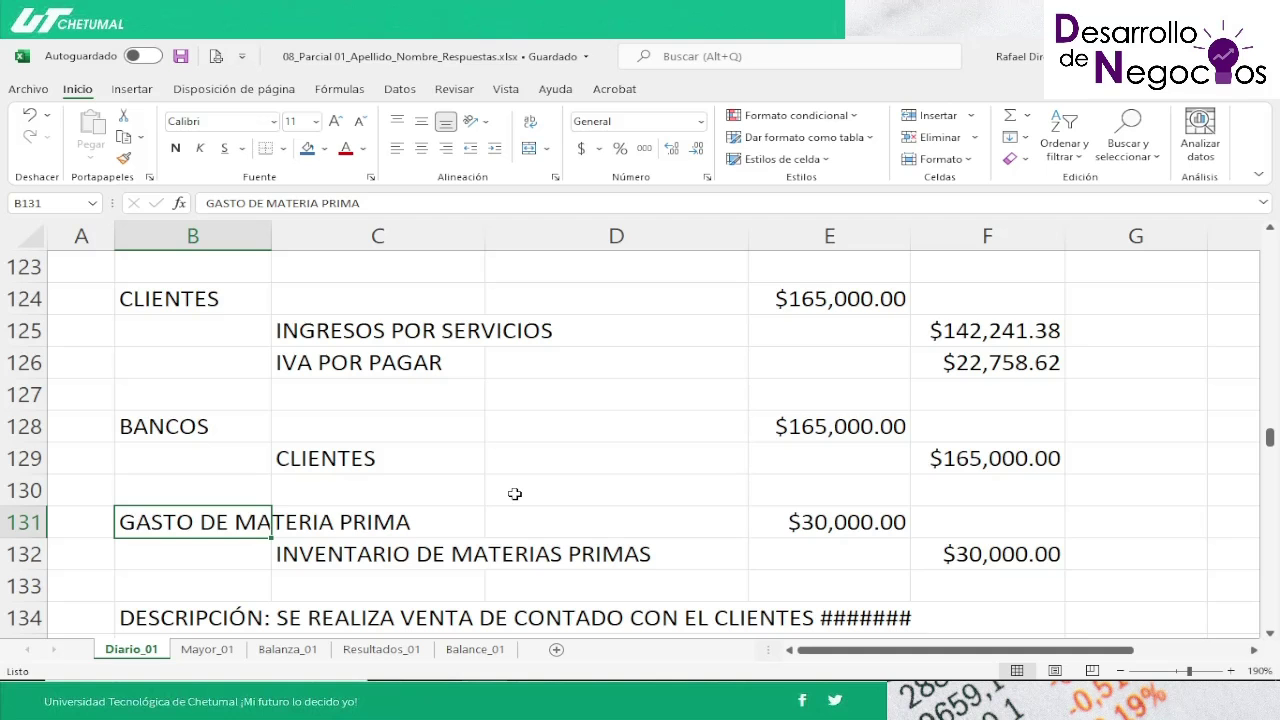
pyautogui.press('Down')
pyautogui.press('Down')
pyautogui.press('Down')
pyautogui.press('Down')
pyautogui.press('Down')
pyautogui.press('Down')
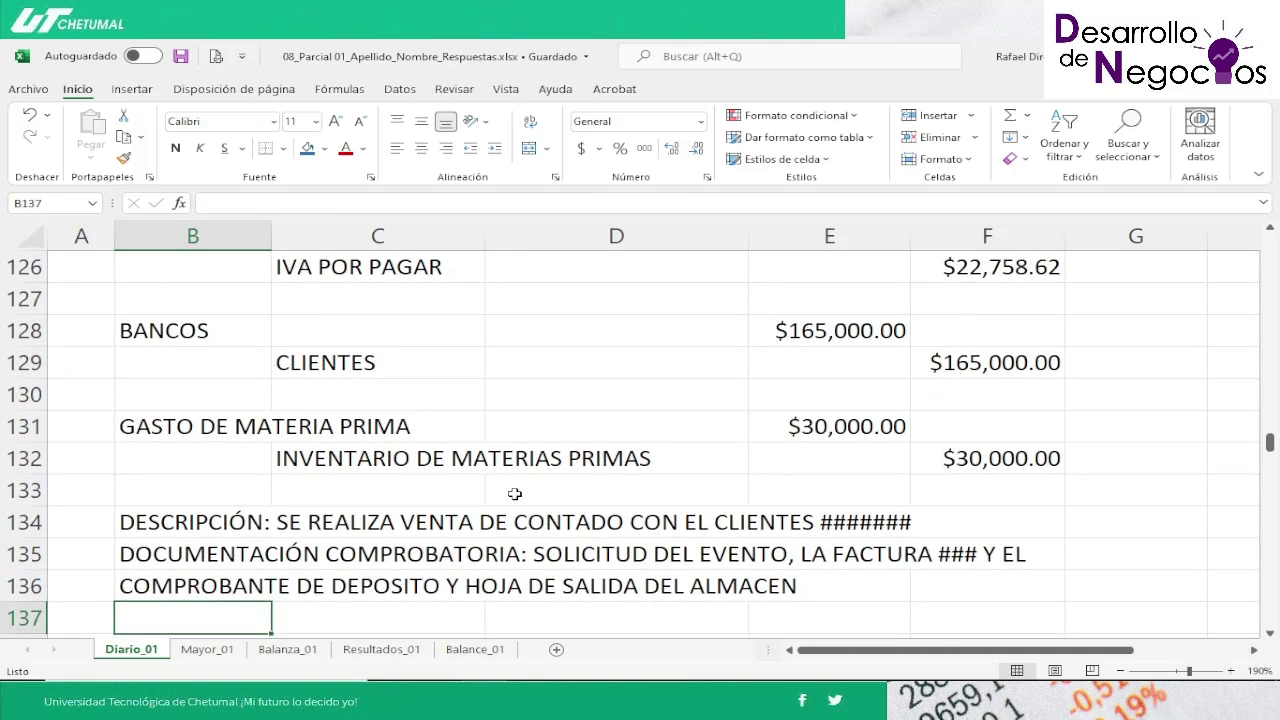
pyautogui.press('Up')
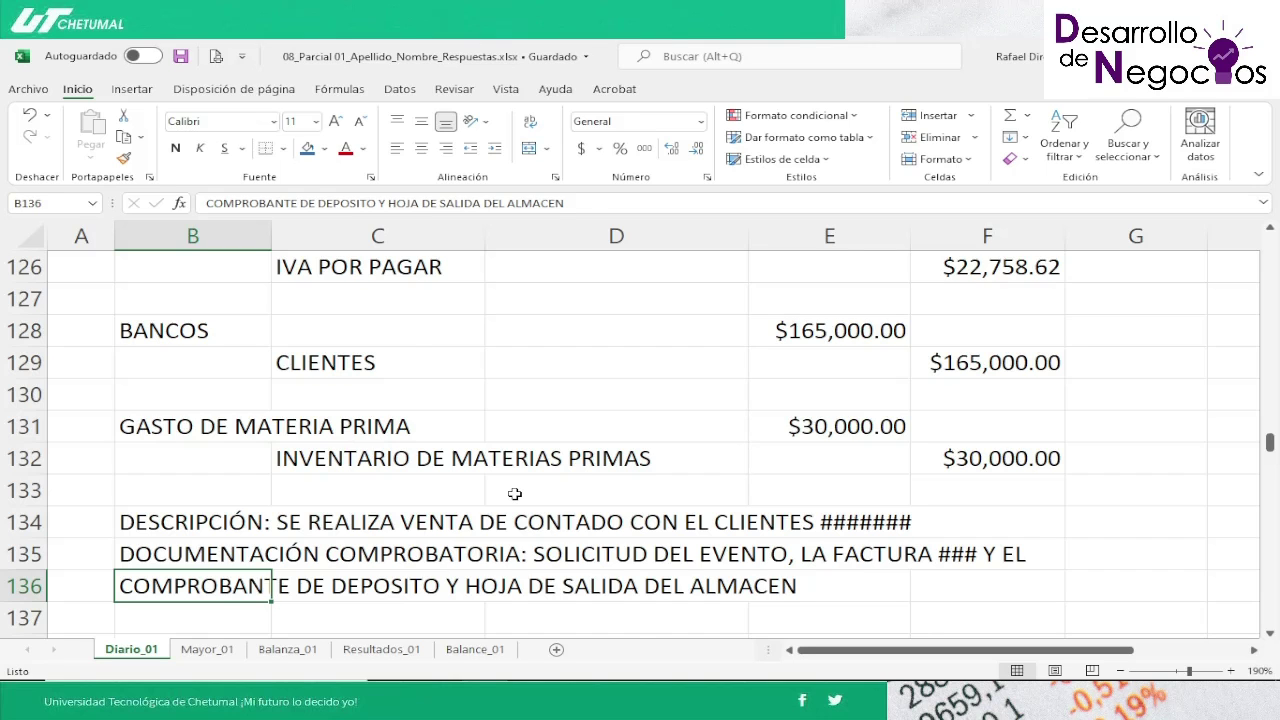
# Step: Go over the whole of entry 12 again, from its date in row 122 down to the supporting documentation in row 136
pyautogui.press('Up')
pyautogui.press('Up')
pyautogui.press('Up')
pyautogui.press('Up')
pyautogui.press('Up')
pyautogui.press('Up')
pyautogui.press('Up')
pyautogui.press('Up')
pyautogui.press('Up')
pyautogui.press('Up')
pyautogui.press('Up')
pyautogui.press('Up')
pyautogui.press('Up')
pyautogui.press('Up')
pyautogui.press('Up')
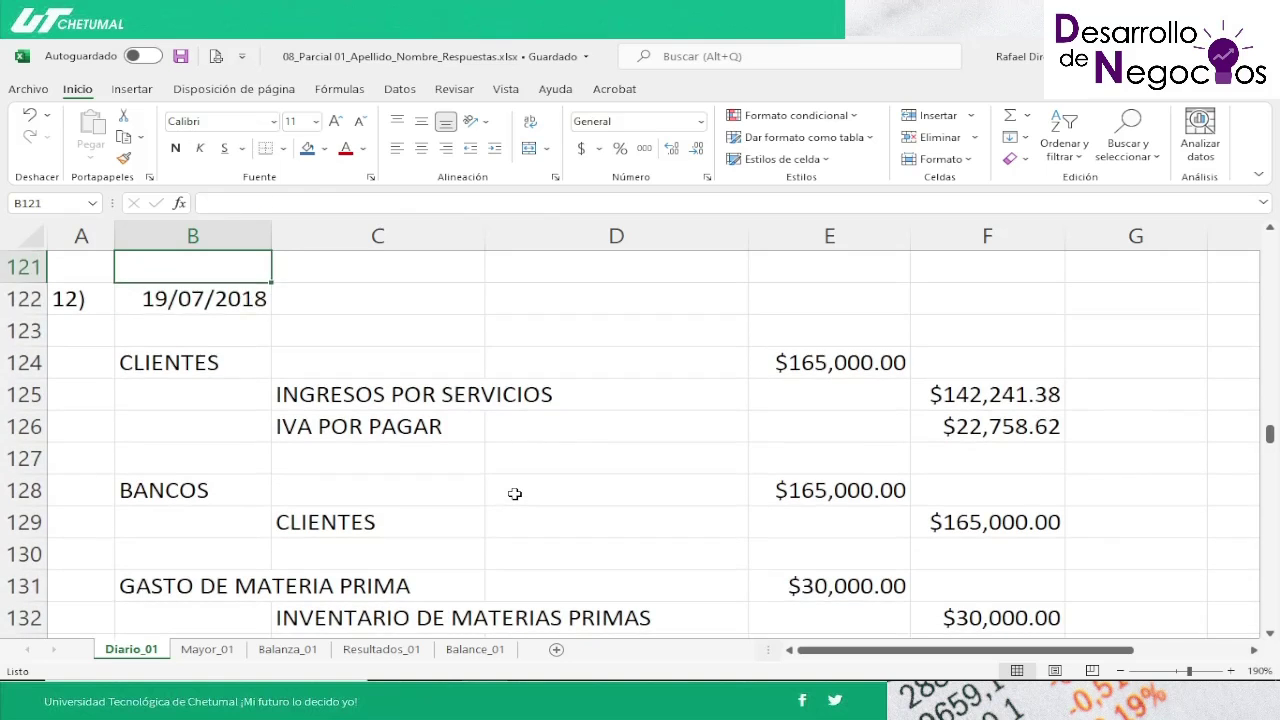
pyautogui.press('Down')
pyautogui.press('Down')
pyautogui.press('Down')
pyautogui.press('Down')
pyautogui.press('Down')
pyautogui.press('Down')
pyautogui.press('Down')
pyautogui.press('Down')
pyautogui.press('Down')
pyautogui.press('Down')
pyautogui.press('Down')
pyautogui.press('Down')
pyautogui.press('Down')
pyautogui.press('Down')
pyautogui.press('Down')
pyautogui.press('Down')
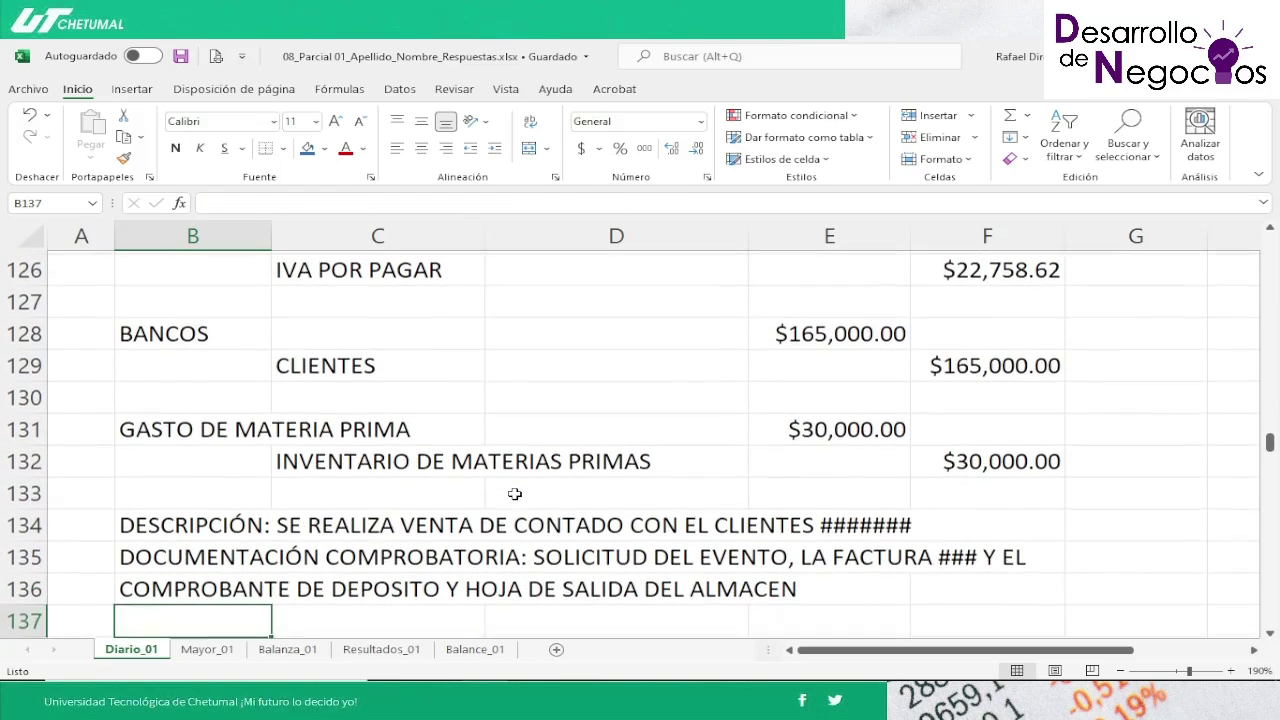
pyautogui.press('Up')
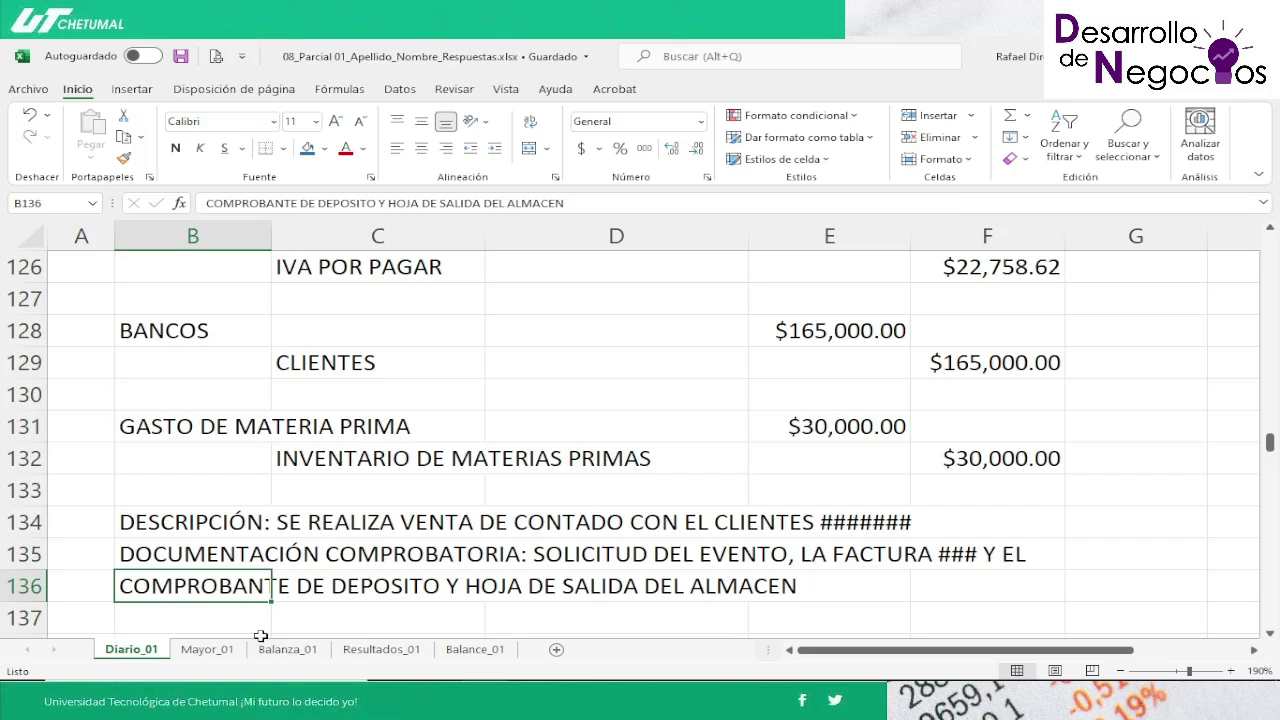
# Step: Check the BANCOS and CLIENTES accounts in Mayor_01 for entry 12's postings, ending at the free CLIENTES charge row 6
pyautogui.click(222, 652)
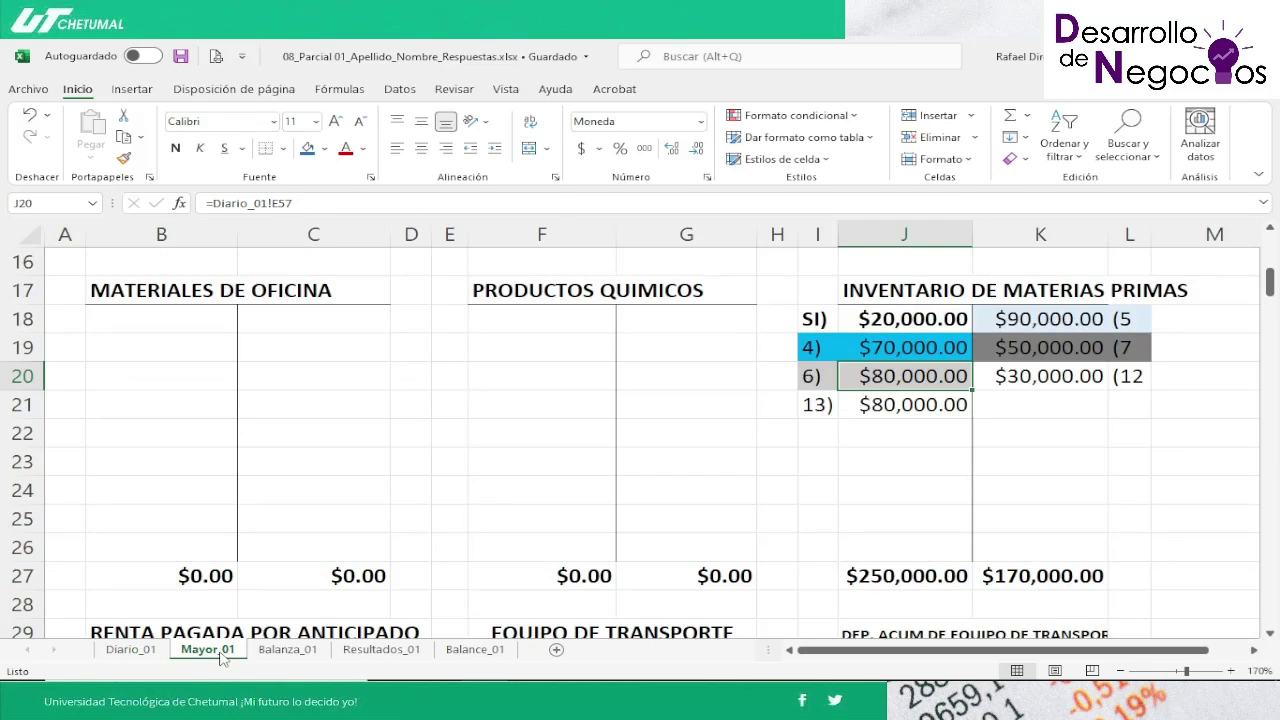
pyautogui.press('Up')
pyautogui.press('Up')
pyautogui.press('Up')
pyautogui.press('Up')
pyautogui.press('Up')
pyautogui.press('Up')
pyautogui.press('Up')
pyautogui.press('Up')
pyautogui.press('Up')
pyautogui.press('Up')
pyautogui.press('Up')
pyautogui.press('Up')
pyautogui.press('Up')
pyautogui.press('Up')
pyautogui.press('Up')
pyautogui.press('Up')
pyautogui.press('Up')
pyautogui.press('Up')
pyautogui.press('Up')
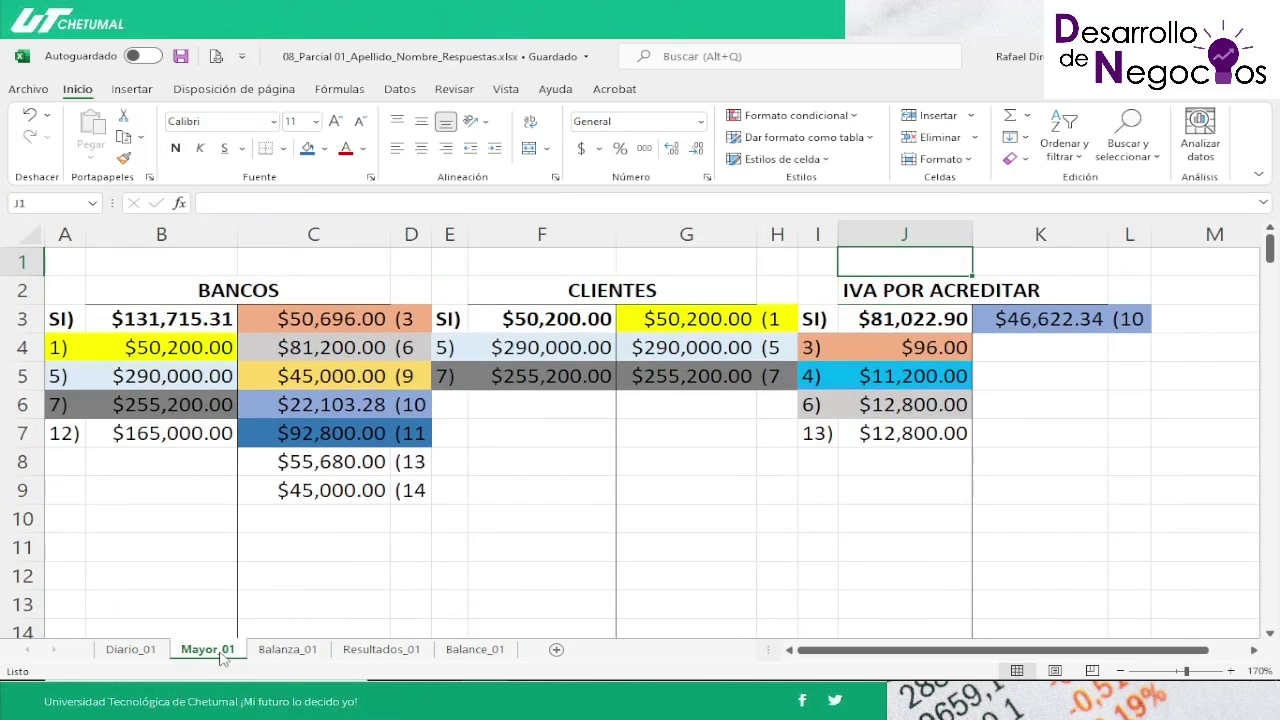
pyautogui.press('Down')
pyautogui.press('Down')
pyautogui.press('Down')
pyautogui.press('Down')
pyautogui.press('Down')
pyautogui.press('Left')
pyautogui.press('Left')
pyautogui.press('Left')
pyautogui.press('Left')
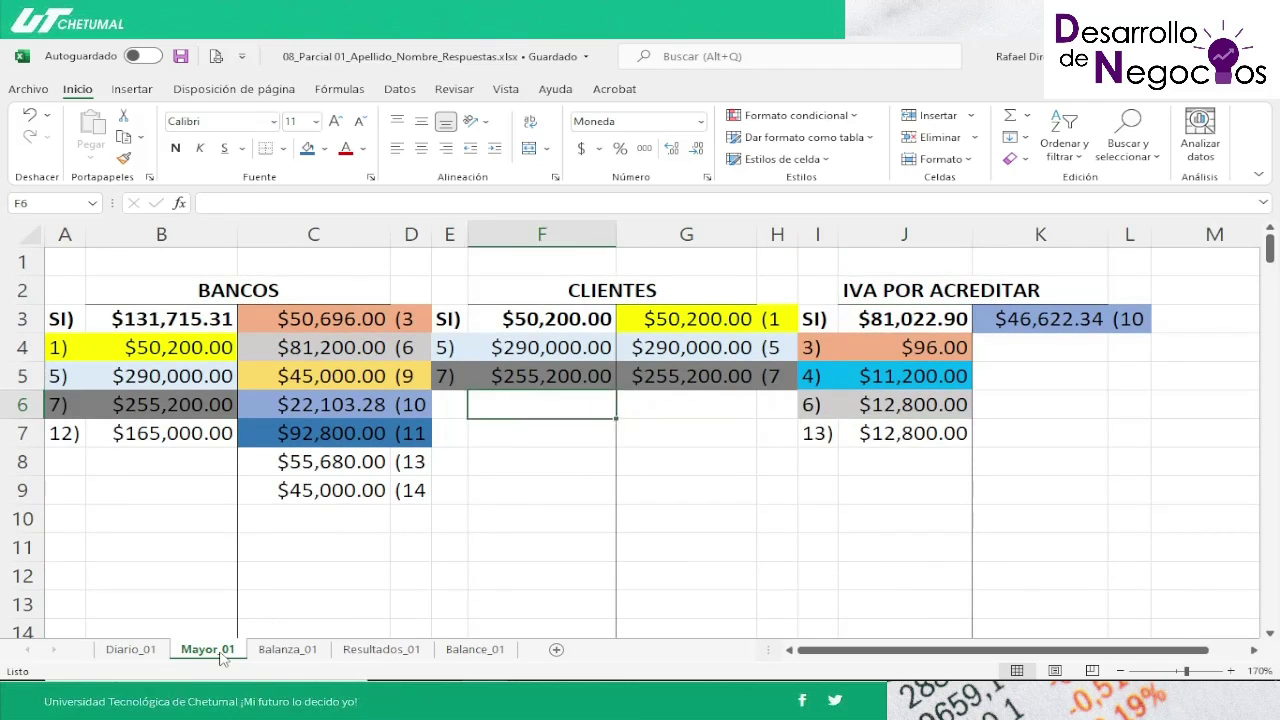
pyautogui.press('Left')
# Step: Look up the CLIENTES charge of entry 12 in row 124 of Diario_01
pyautogui.click(113, 652)
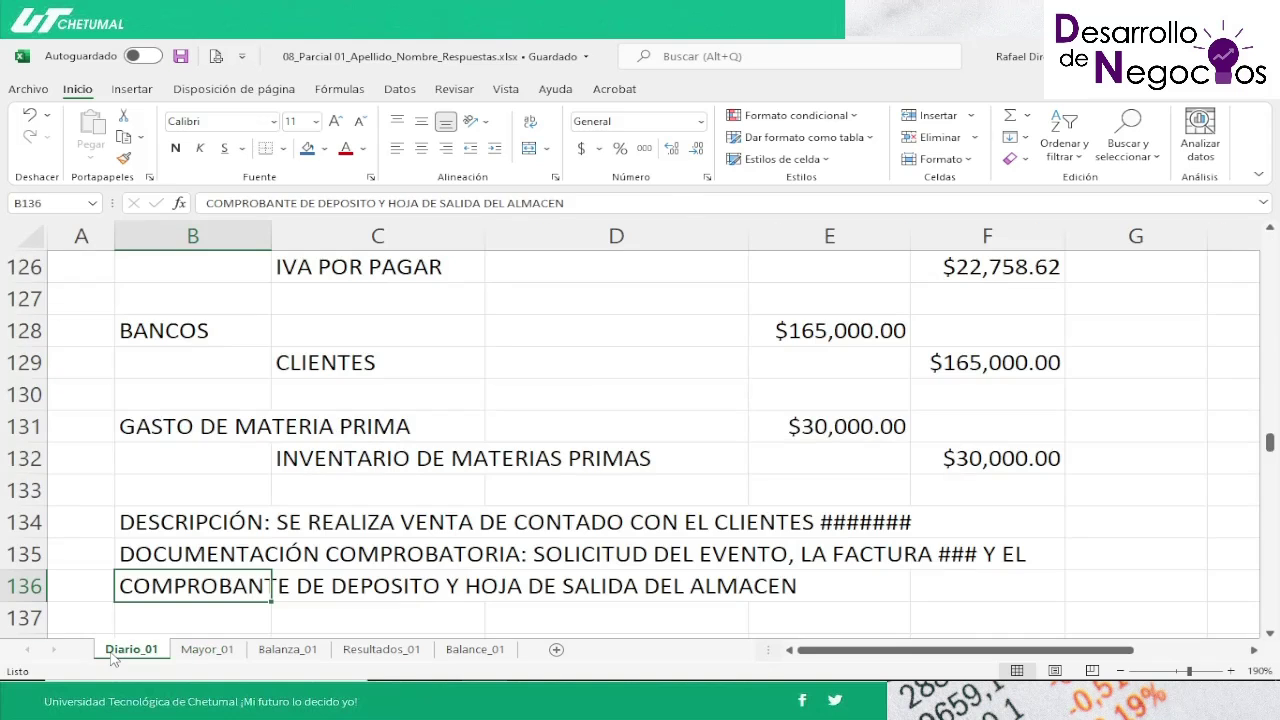
pyautogui.press('Up')
pyautogui.press('Up')
pyautogui.press('Up')
pyautogui.press('Up')
pyautogui.press('Up')
pyautogui.press('Up')
pyautogui.press('Up')
pyautogui.press('Up')
pyautogui.press('Up')
pyautogui.press('Up')
pyautogui.press('Up')
pyautogui.press('Up')
pyautogui.press('Up')
pyautogui.press('Up')
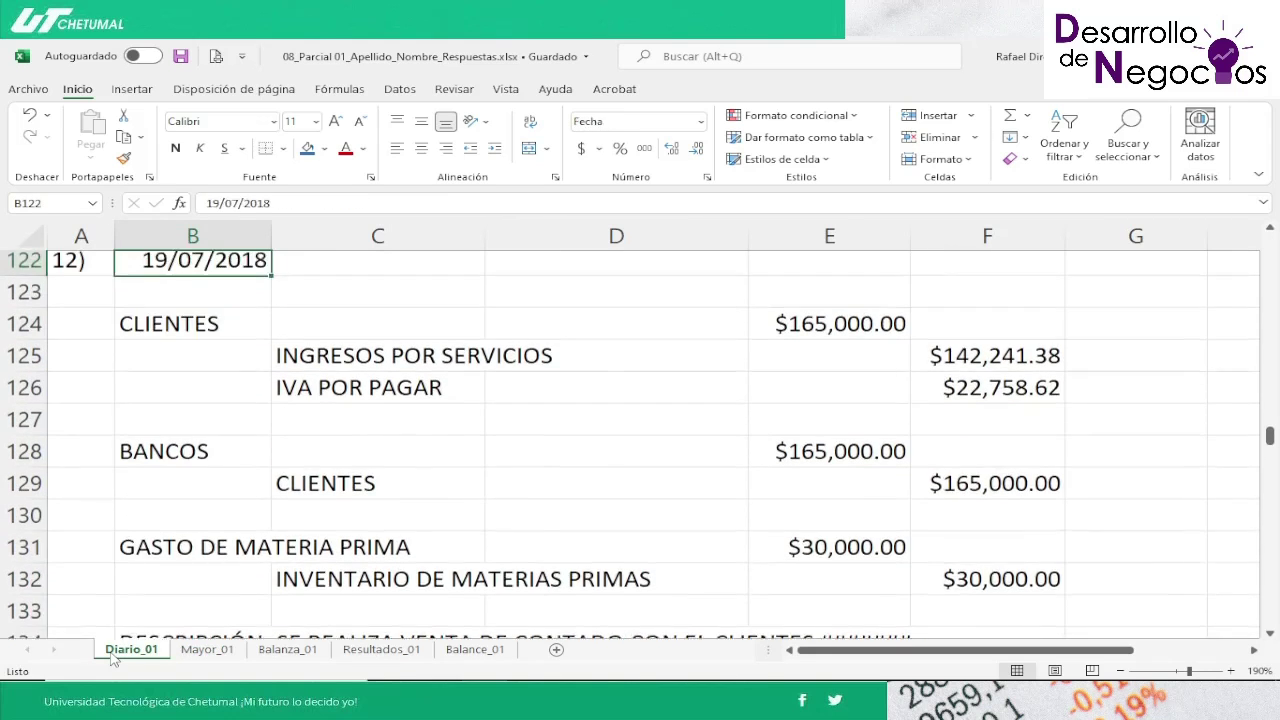
pyautogui.press('Down')
pyautogui.press('Down')
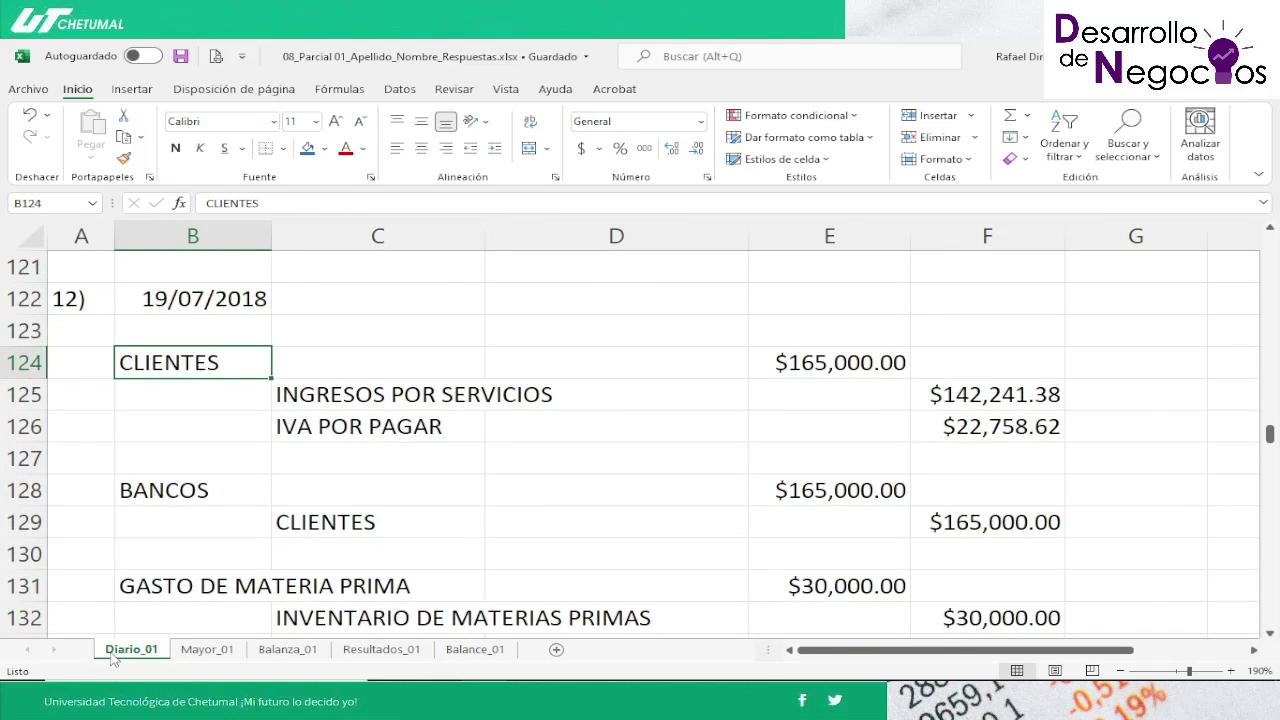
# Step: Label the new CLIENTES charge in Mayor_01 cell E6 as "12)" and check its amount in Diario_01
pyautogui.click(207, 650)
pyautogui.write('12)')
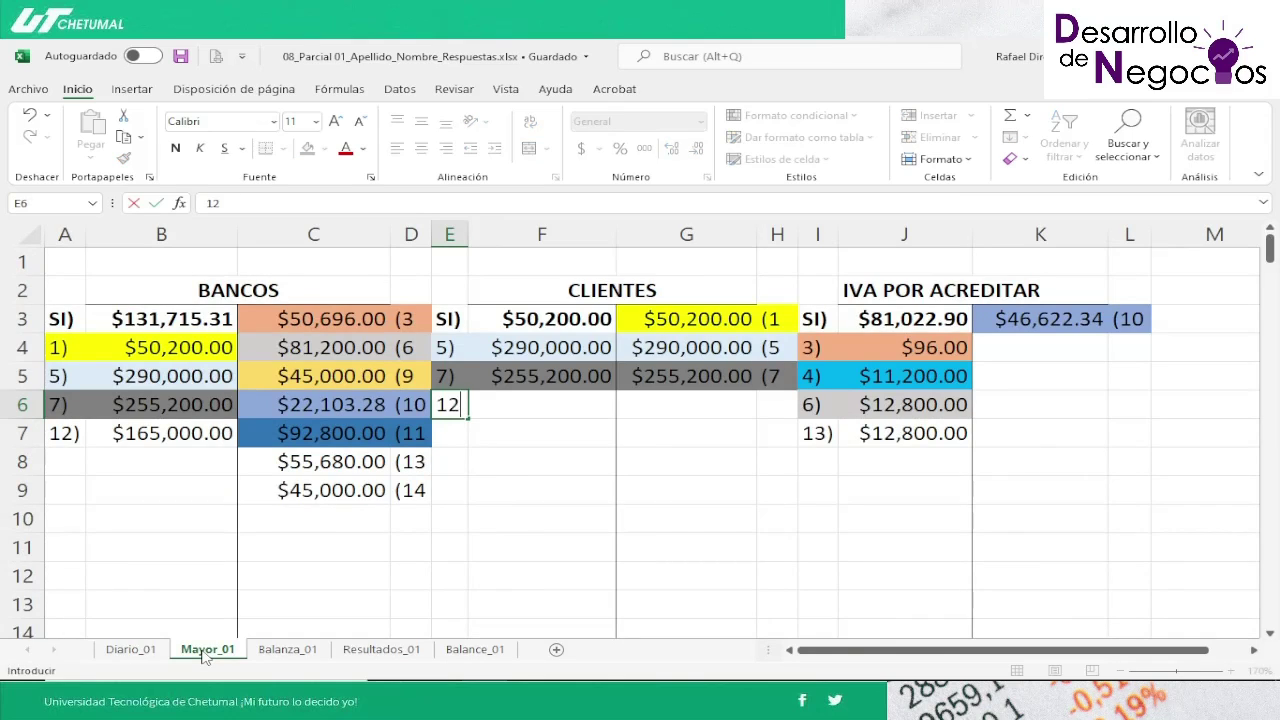
pyautogui.click(131, 649)
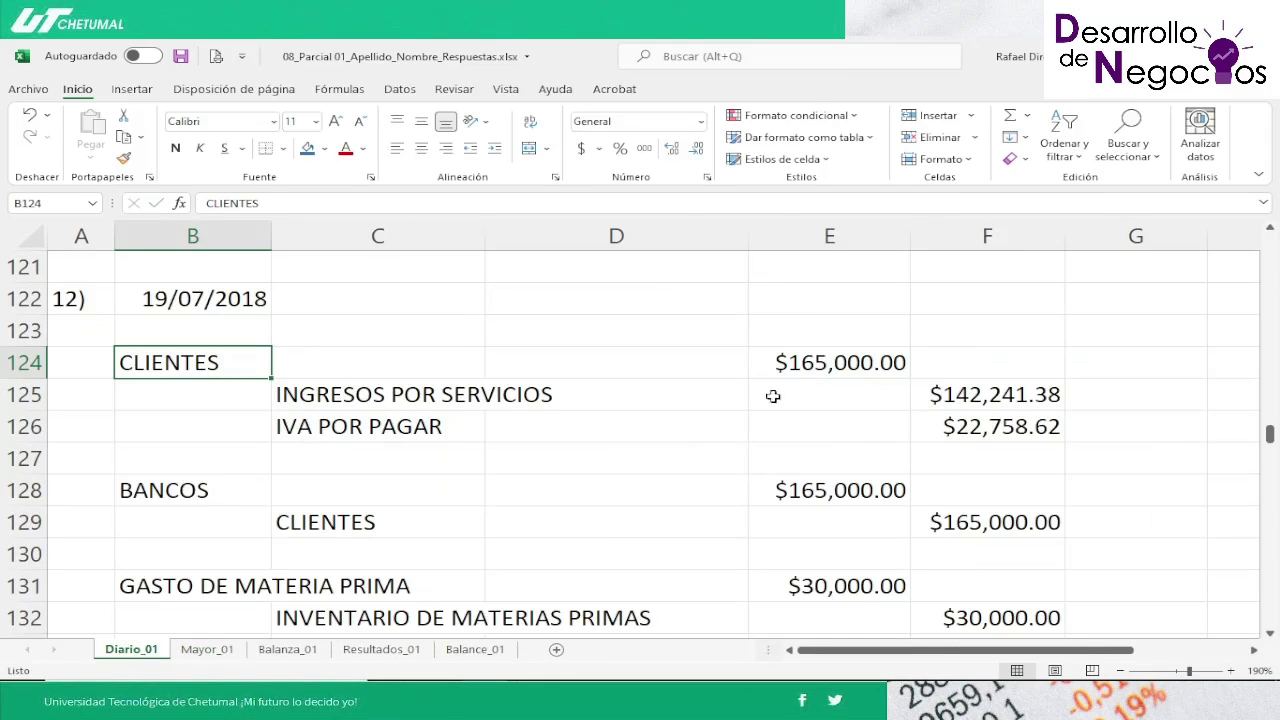
pyautogui.click(806, 366)
pyautogui.press('Return')
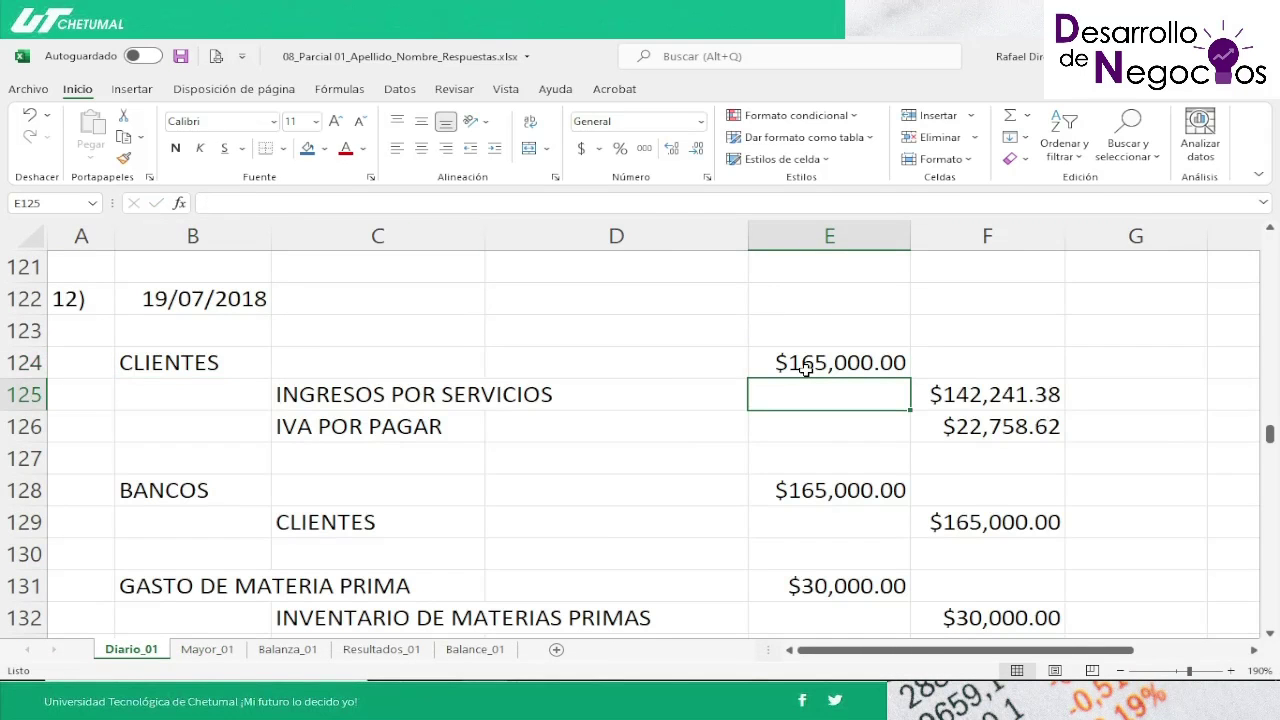
pyautogui.click(220, 653)
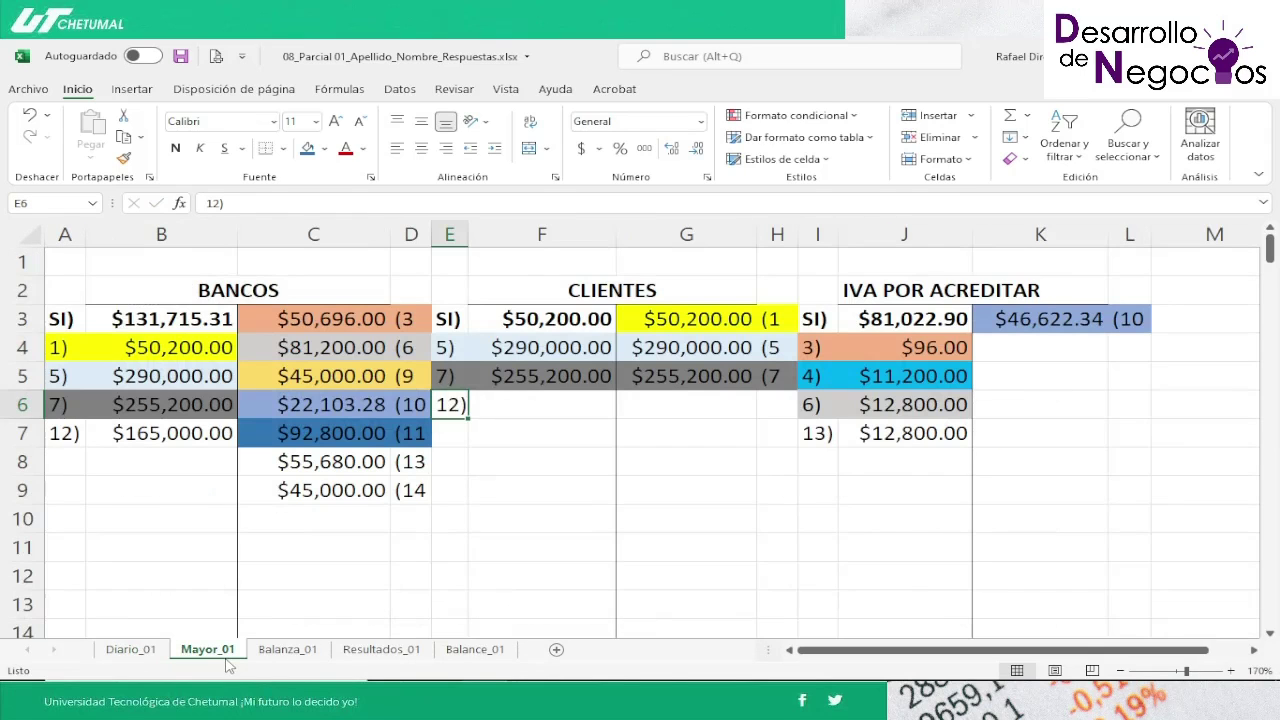
# Step: Link the CLIENTES charge in F6 of Mayor_01 to entry 12's amount with =Diario_01!E124
pyautogui.press('Right')
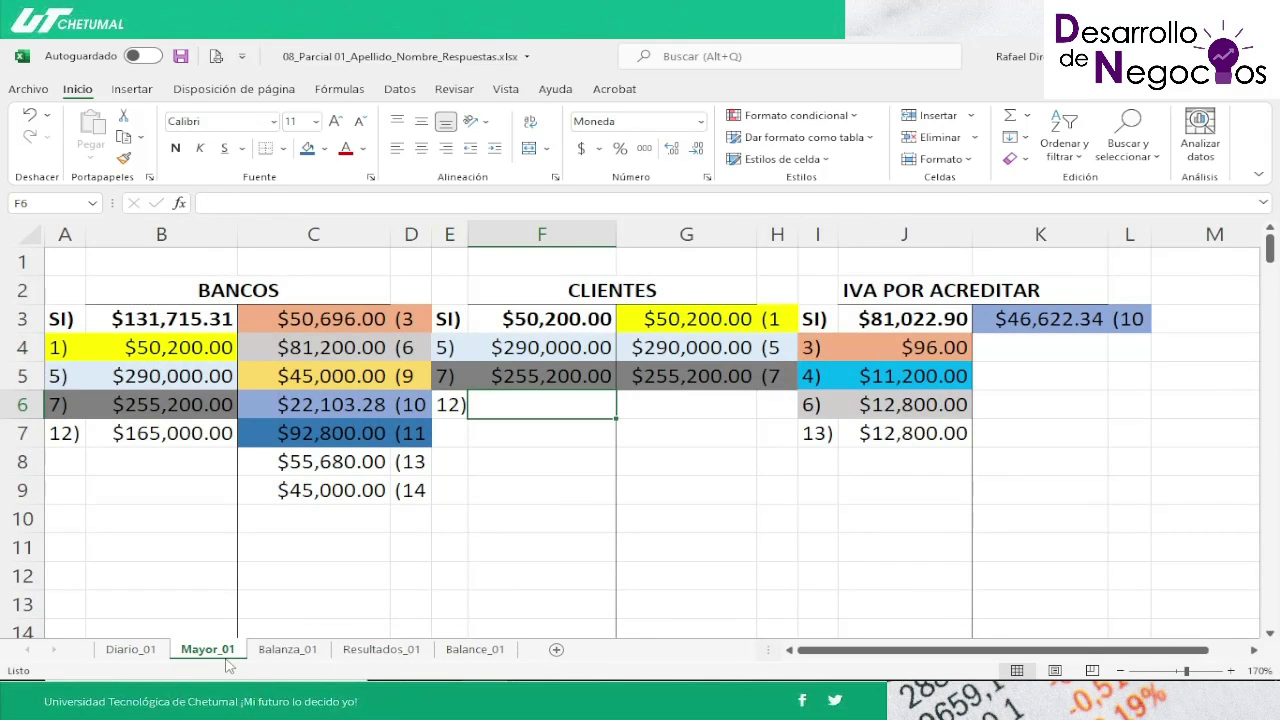
pyautogui.write('=')
pyautogui.click(131, 649)
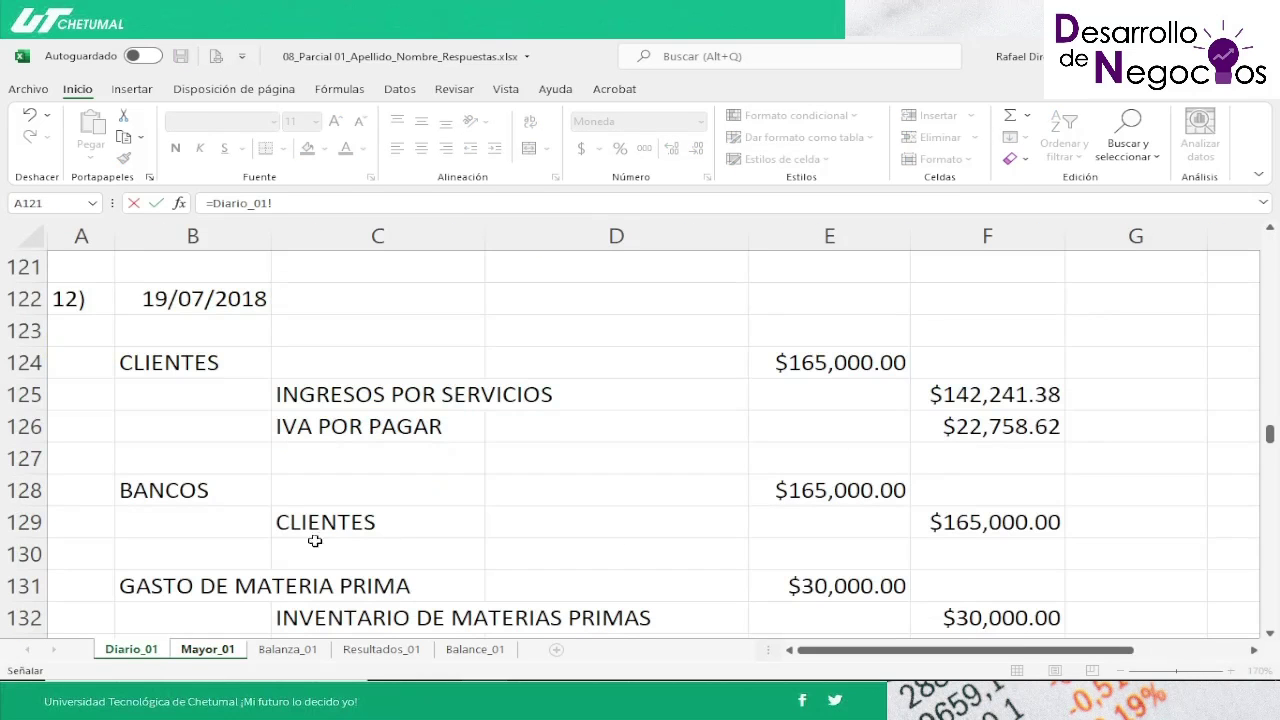
pyautogui.click(778, 362)
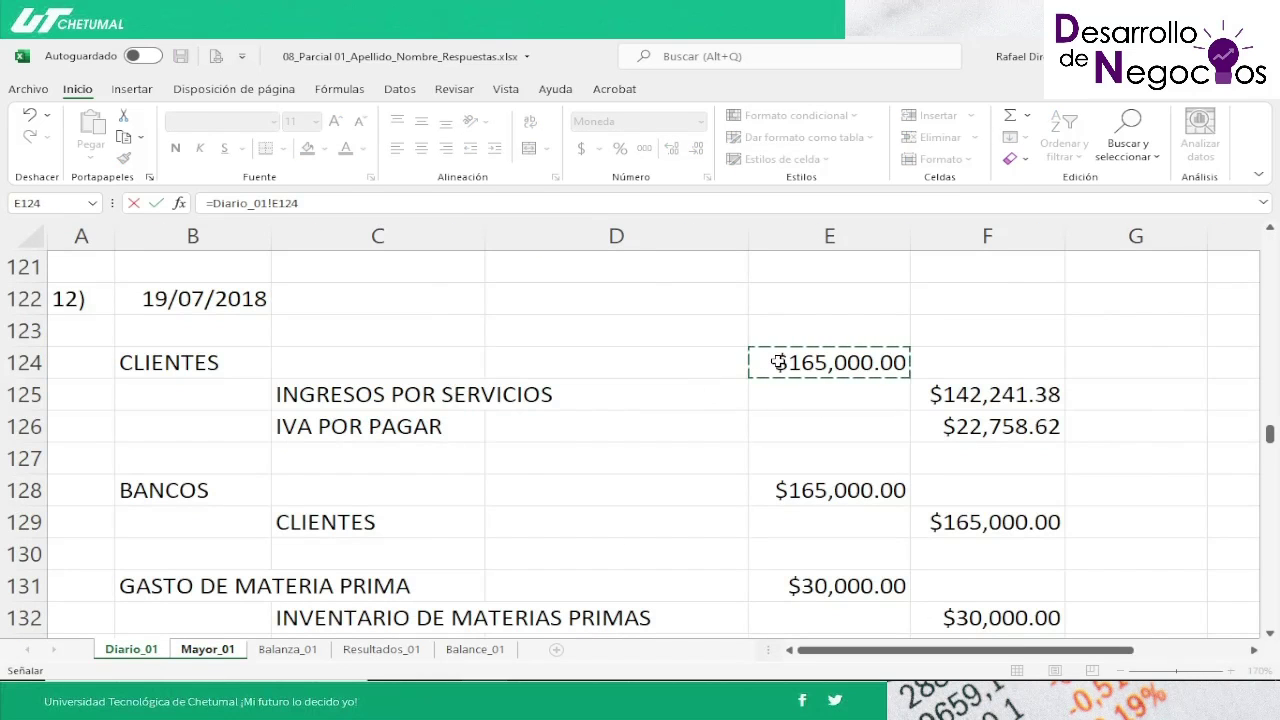
pyautogui.press('Return')
# Step: Fill entry 12's CLIENTES charge in E6:F6 with the theme color Blanco, Fondo 1, Oscuro 25%
pyautogui.press('Up')
pyautogui.press('Left')
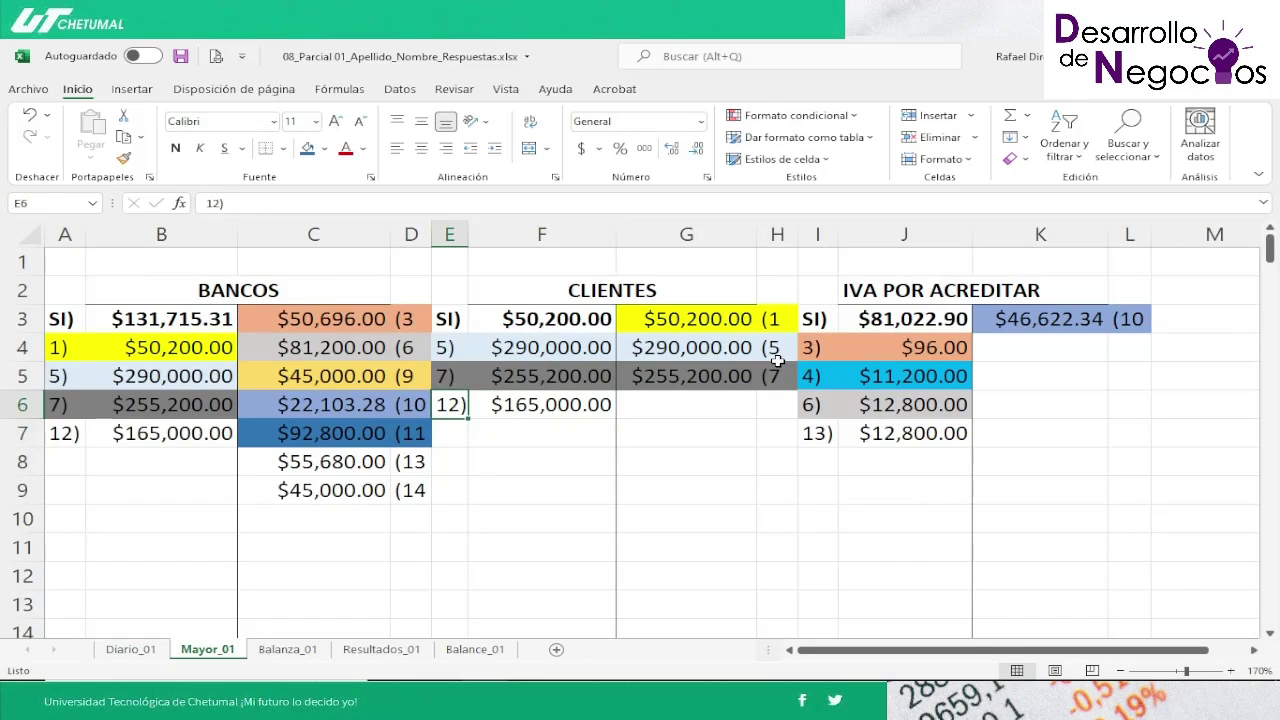
pyautogui.hotkey('shift', 'Right')
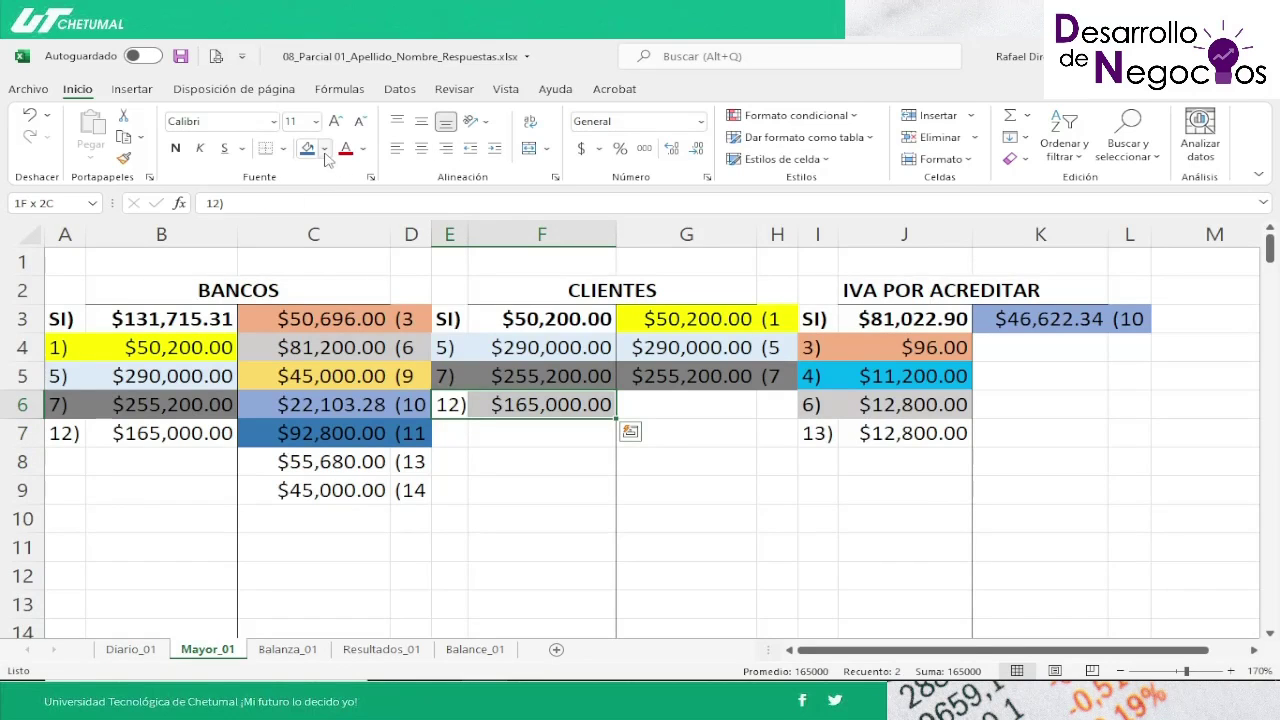
pyautogui.click(325, 154)
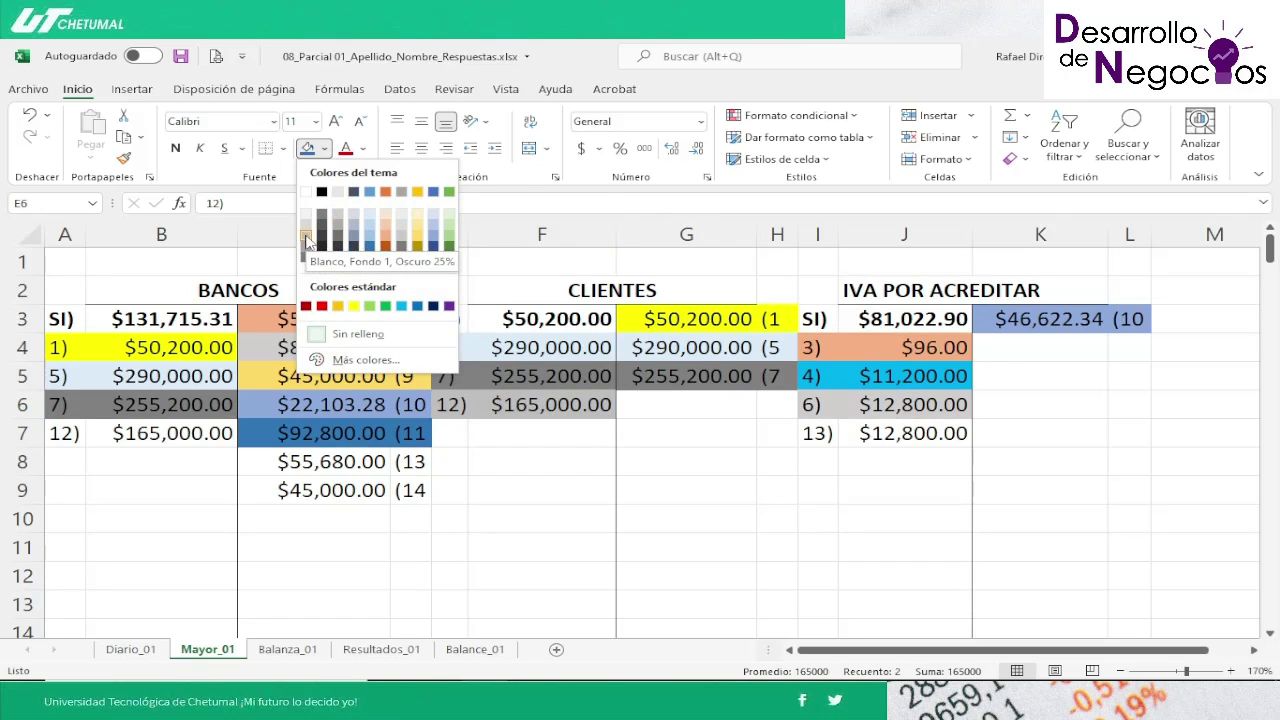
pyautogui.click(306, 240)
# Step: Fill entry 12's INGRESOS POR SERVICIOS credit in C93:D93 of Mayor_01 with the same Blanco, Fondo 1, Oscuro 25% color
pyautogui.press('Right')
pyautogui.press('Right')
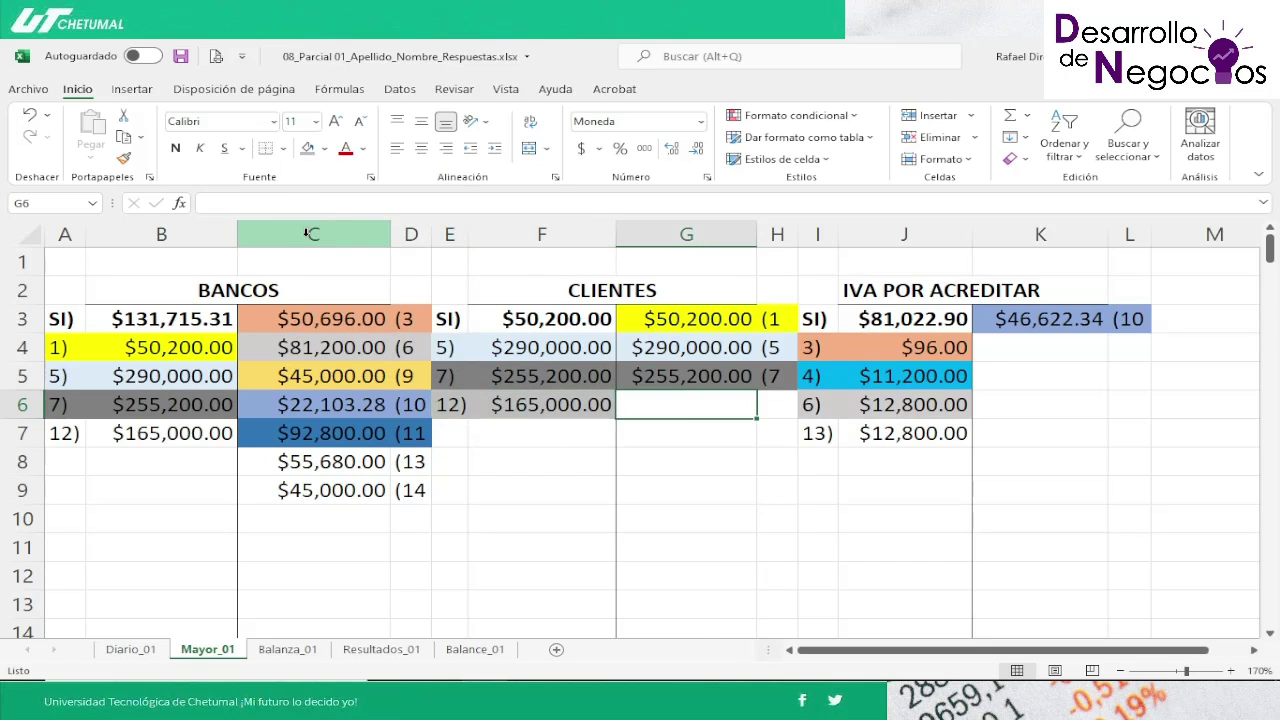
pyautogui.press('Down')
pyautogui.press('Down')
pyautogui.press('Down')
pyautogui.press('Down')
pyautogui.press('Down')
pyautogui.press('Down')
pyautogui.press('Down')
pyautogui.press('Down')
pyautogui.press('Down')
pyautogui.press('Down')
pyautogui.press('Down')
pyautogui.press('Down')
pyautogui.press('Down')
pyautogui.press('Down')
pyautogui.press('Down')
pyautogui.press('Down')
pyautogui.press('Down')
pyautogui.press('Down')
pyautogui.press('Down')
pyautogui.press('Down')
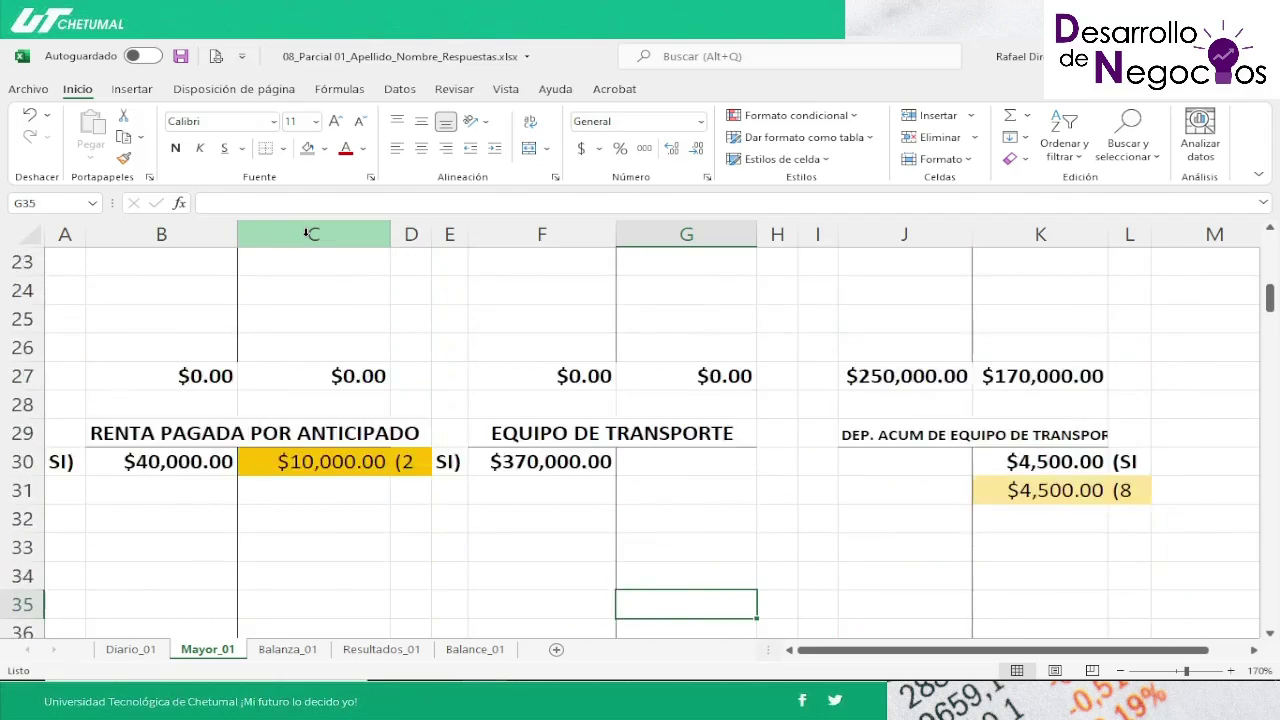
pyautogui.press('Down')
pyautogui.press('Down')
pyautogui.press('Down')
pyautogui.press('Down')
pyautogui.press('Down')
pyautogui.press('Down')
pyautogui.press('Down')
pyautogui.press('Down')
pyautogui.press('Down')
pyautogui.press('Down')
pyautogui.press('Down')
pyautogui.press('Down')
pyautogui.press('Down')
pyautogui.press('Down')
pyautogui.press('Down')
pyautogui.press('Down')
pyautogui.press('Down')
pyautogui.press('Down')
pyautogui.press('Down')
pyautogui.press('Down')
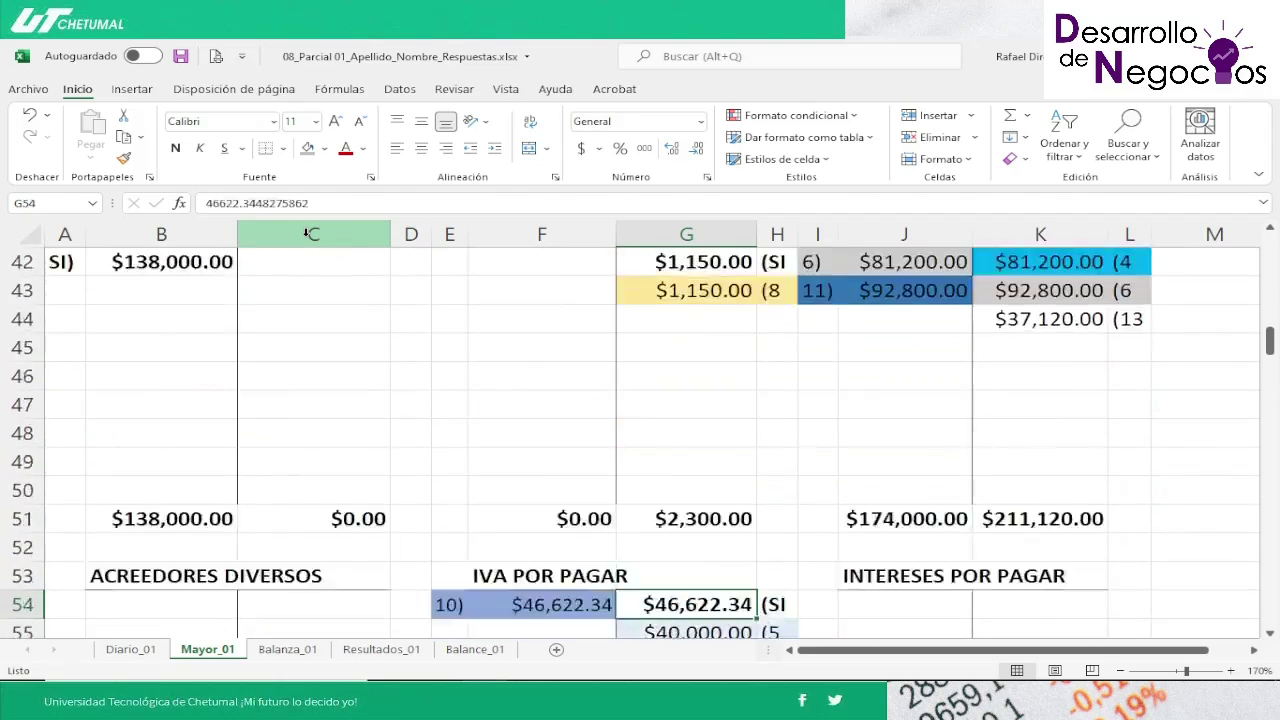
pyautogui.press('Down')
pyautogui.press('Down')
pyautogui.press('Down')
pyautogui.press('Down')
pyautogui.press('Down')
pyautogui.press('Down')
pyautogui.press('Down')
pyautogui.press('Down')
pyautogui.press('Down')
pyautogui.press('Down')
pyautogui.press('Down')
pyautogui.press('Down')
pyautogui.press('Down')
pyautogui.press('Down')
pyautogui.press('Down')
pyautogui.press('Down')
pyautogui.press('Down')
pyautogui.press('Down')
pyautogui.press('Down')
pyautogui.press('Down')
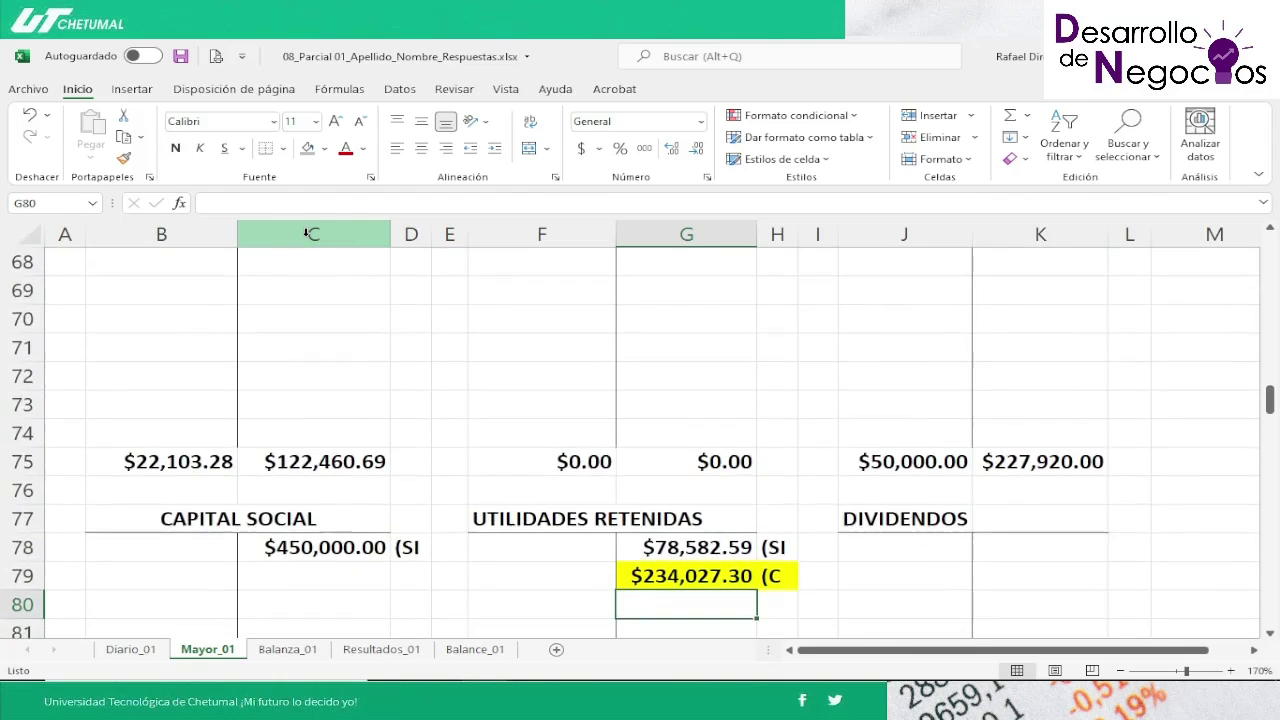
pyautogui.press('Down')
pyautogui.press('Down')
pyautogui.press('Down')
pyautogui.press('Down')
pyautogui.press('Down')
pyautogui.press('Down')
pyautogui.press('Down')
pyautogui.press('Down')
pyautogui.press('Left')
pyautogui.press('Left')
pyautogui.press('Left')
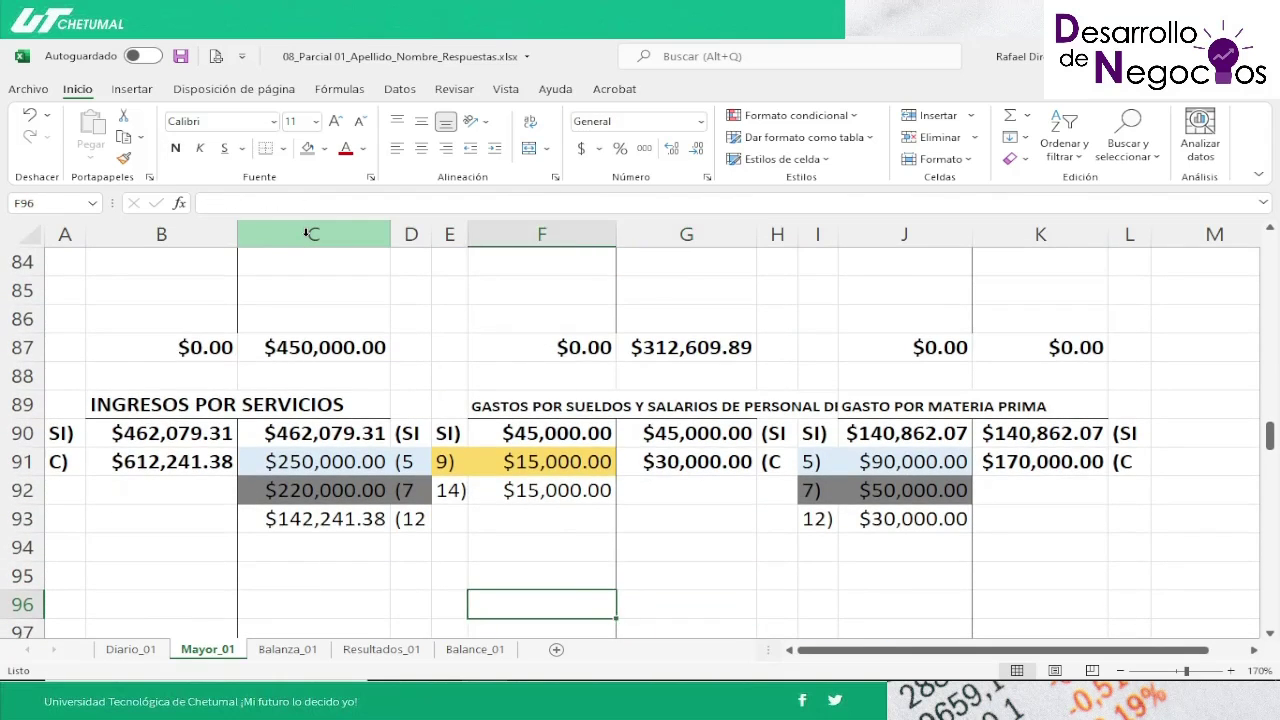
pyautogui.press('Up')
pyautogui.press('Up')
pyautogui.press('Up')
pyautogui.press('Left')
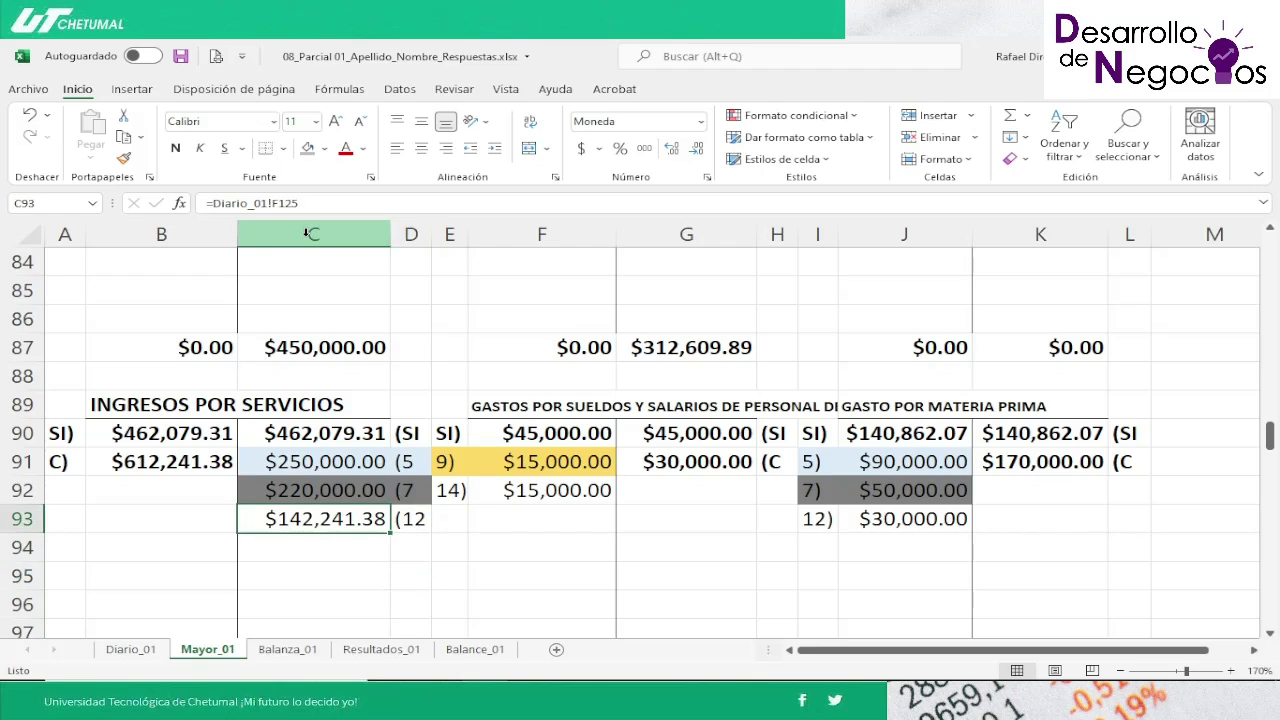
pyautogui.hotkey('shift', 'Right')
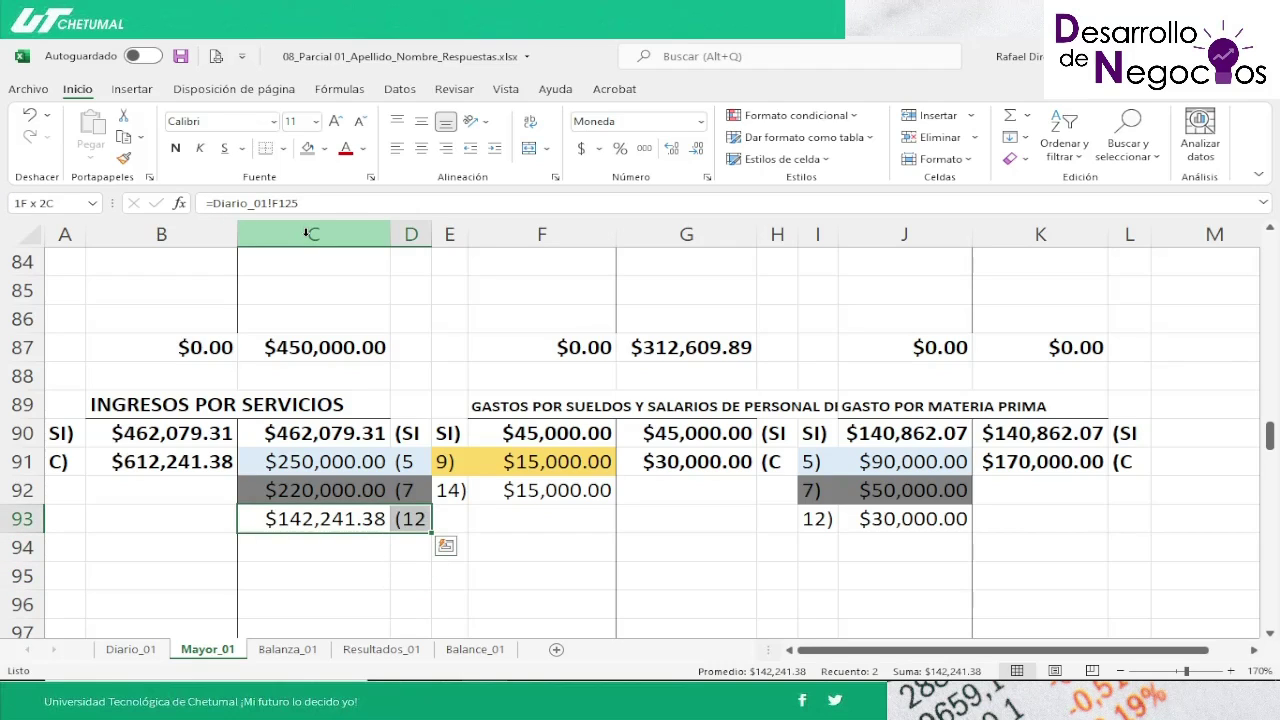
pyautogui.click(309, 150)
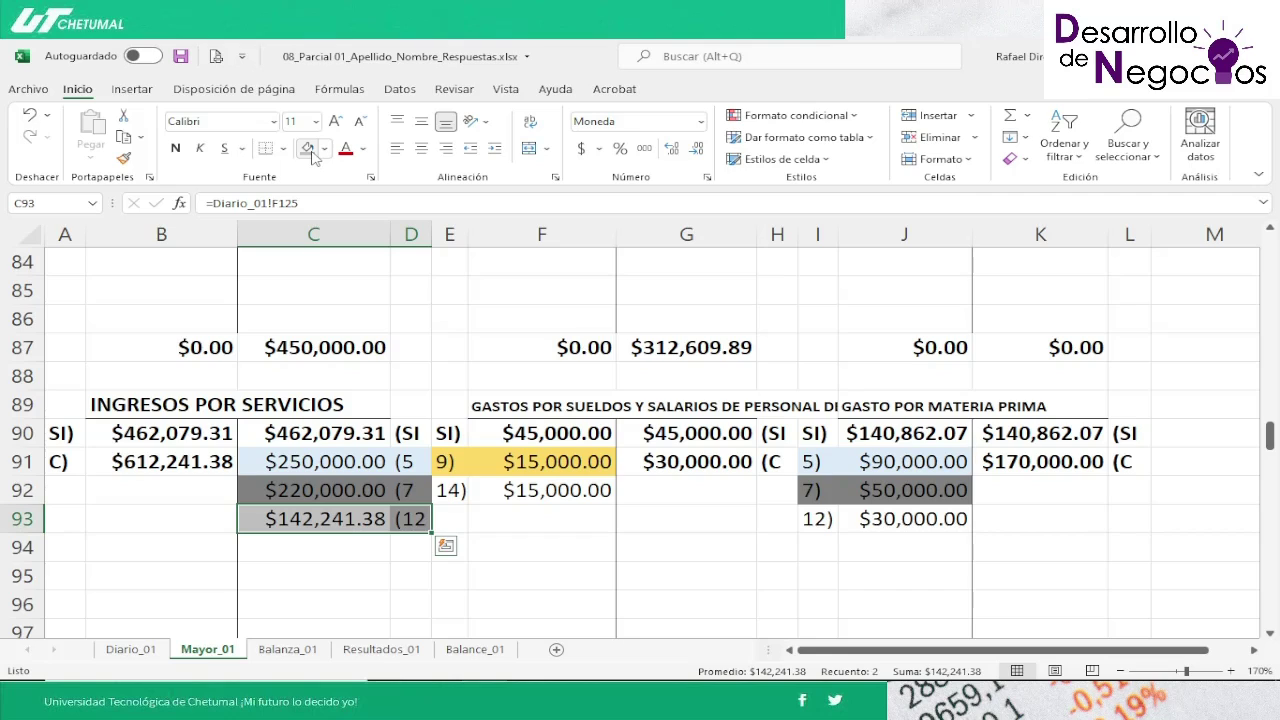
pyautogui.press('Down')
pyautogui.press('Down')
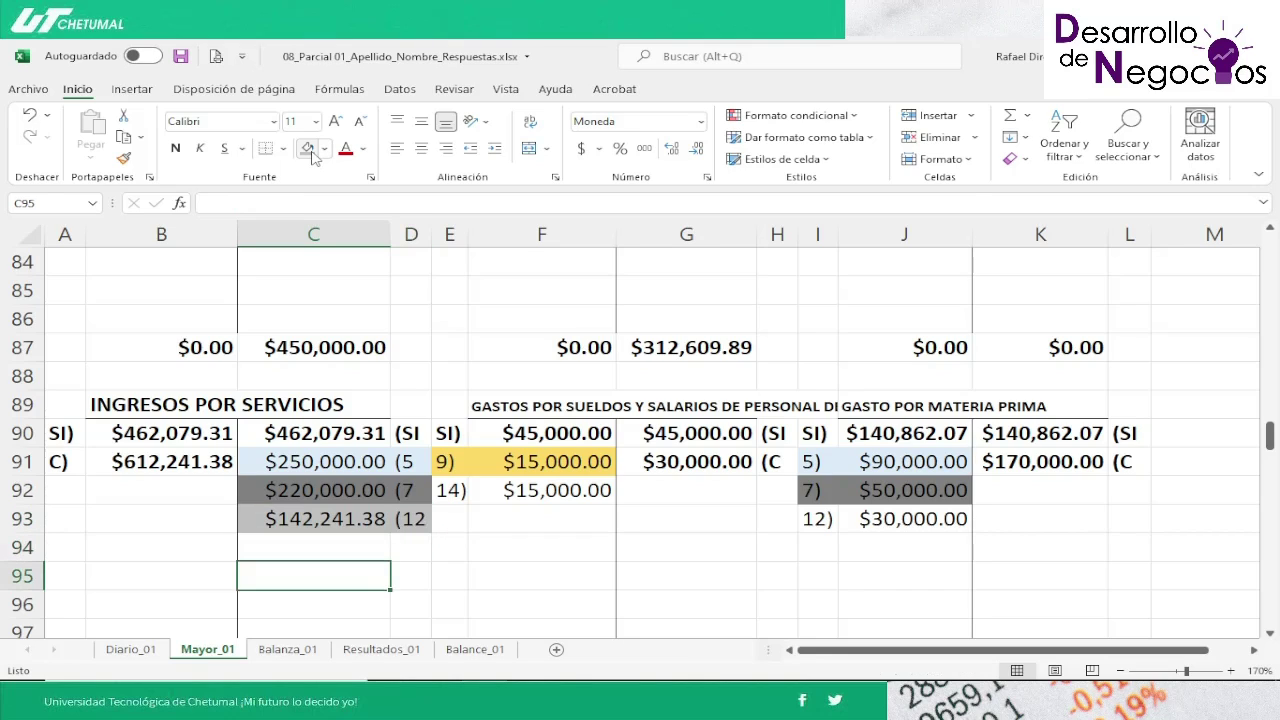
pyautogui.press('Up')
pyautogui.press('Up')
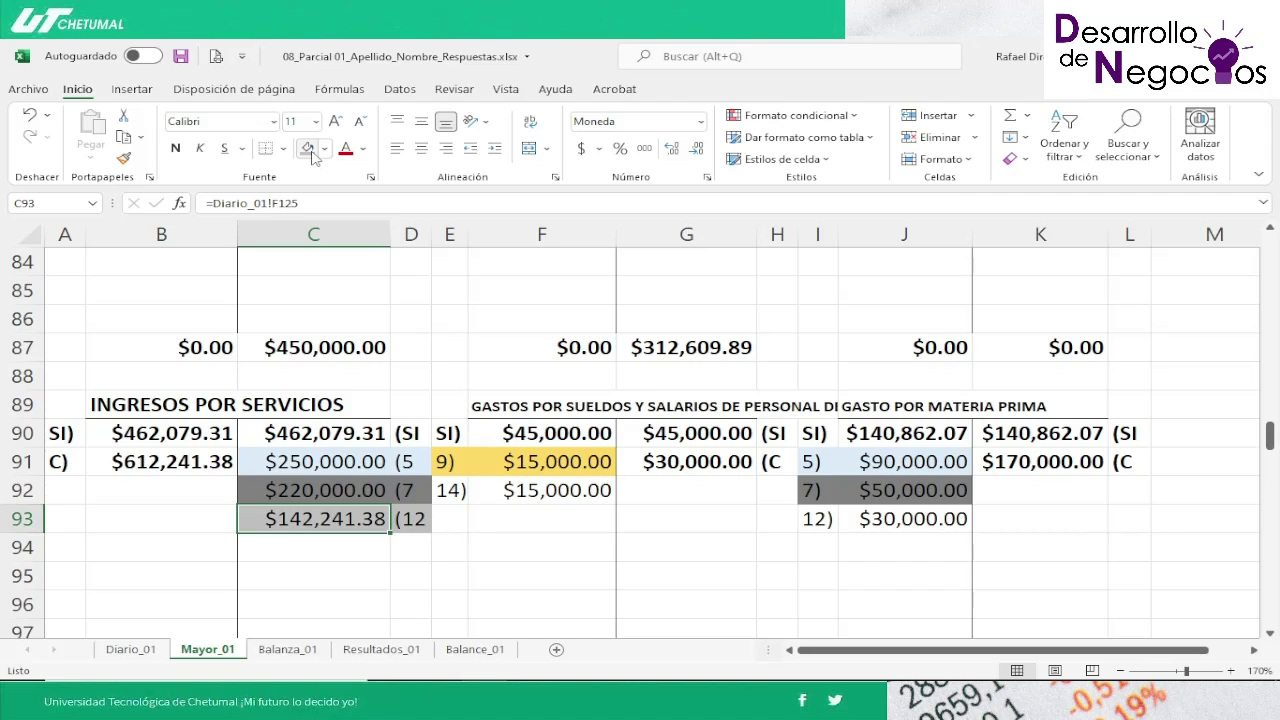
# Step: Fill entry 12's IVA POR PAGAR credit in G57:H57 of Mayor_01 with the same Blanco, Fondo 1, Oscuro 25% color
pyautogui.press('Right')
pyautogui.press('Right')
pyautogui.press('Right')
pyautogui.press('Right')
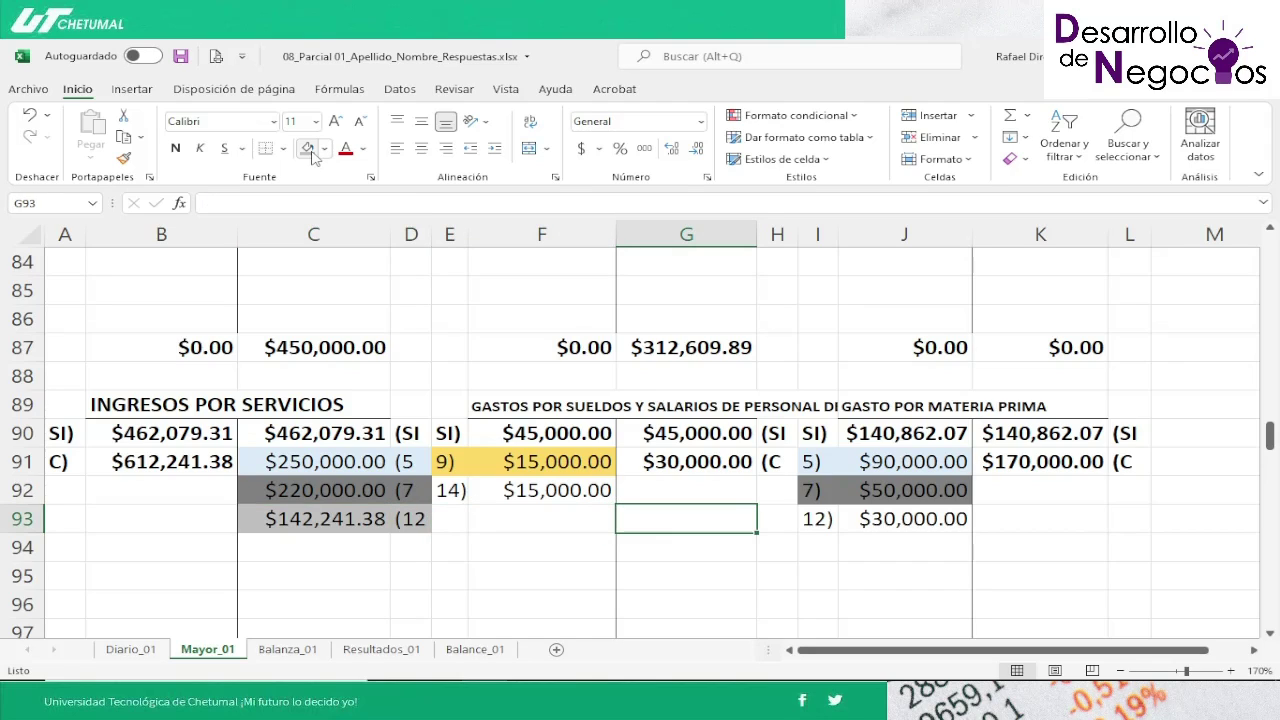
pyautogui.press('Up')
pyautogui.press('Up')
pyautogui.press('Up')
pyautogui.press('Up')
pyautogui.press('Up')
pyautogui.press('Up')
pyautogui.press('Up')
pyautogui.press('Up')
pyautogui.press('Up')
pyautogui.press('Up')
pyautogui.press('Up')
pyautogui.press('Up')
pyautogui.press('Up')
pyautogui.press('Up')
pyautogui.press('Up')
pyautogui.press('Up')
pyautogui.press('Up')
pyautogui.press('Up')
pyautogui.press('Up')
pyautogui.press('Up')
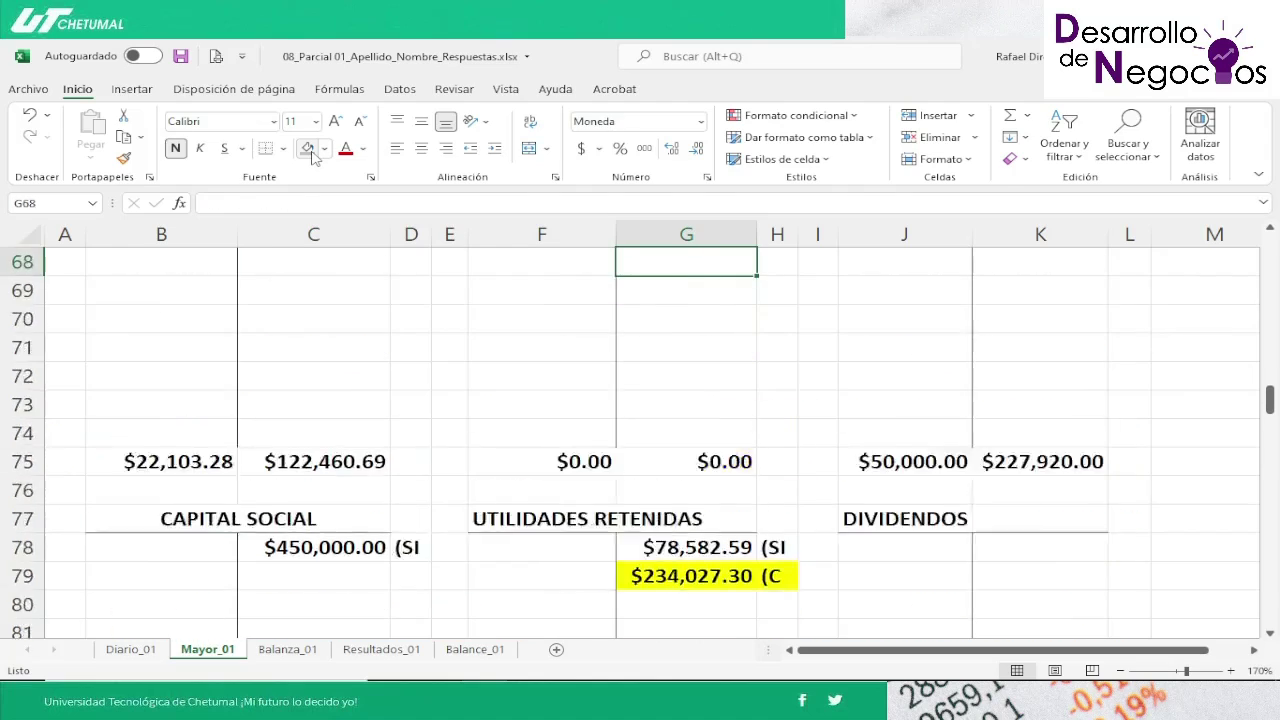
pyautogui.press('Up')
pyautogui.press('Up')
pyautogui.press('Up')
pyautogui.press('Up')
pyautogui.press('Up')
pyautogui.press('Up')
pyautogui.press('Up')
pyautogui.press('Up')
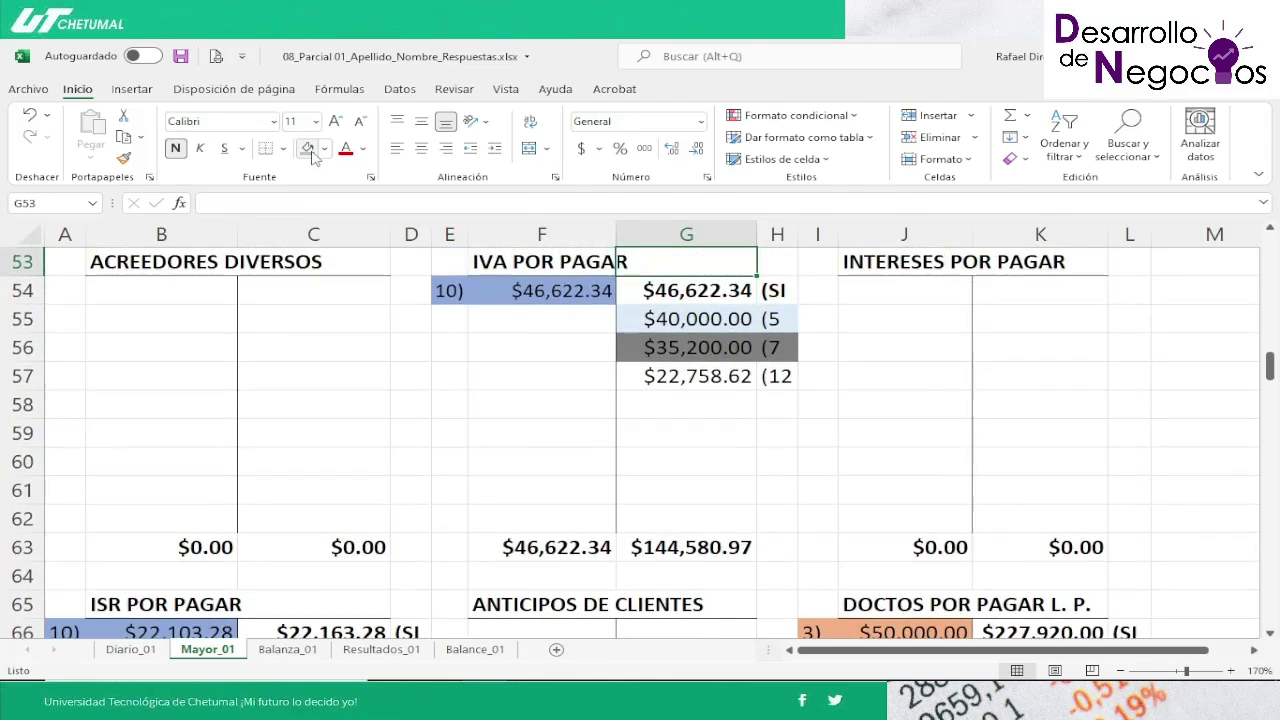
pyautogui.press('Down')
pyautogui.press('Down')
pyautogui.press('Left')
pyautogui.press('Right')
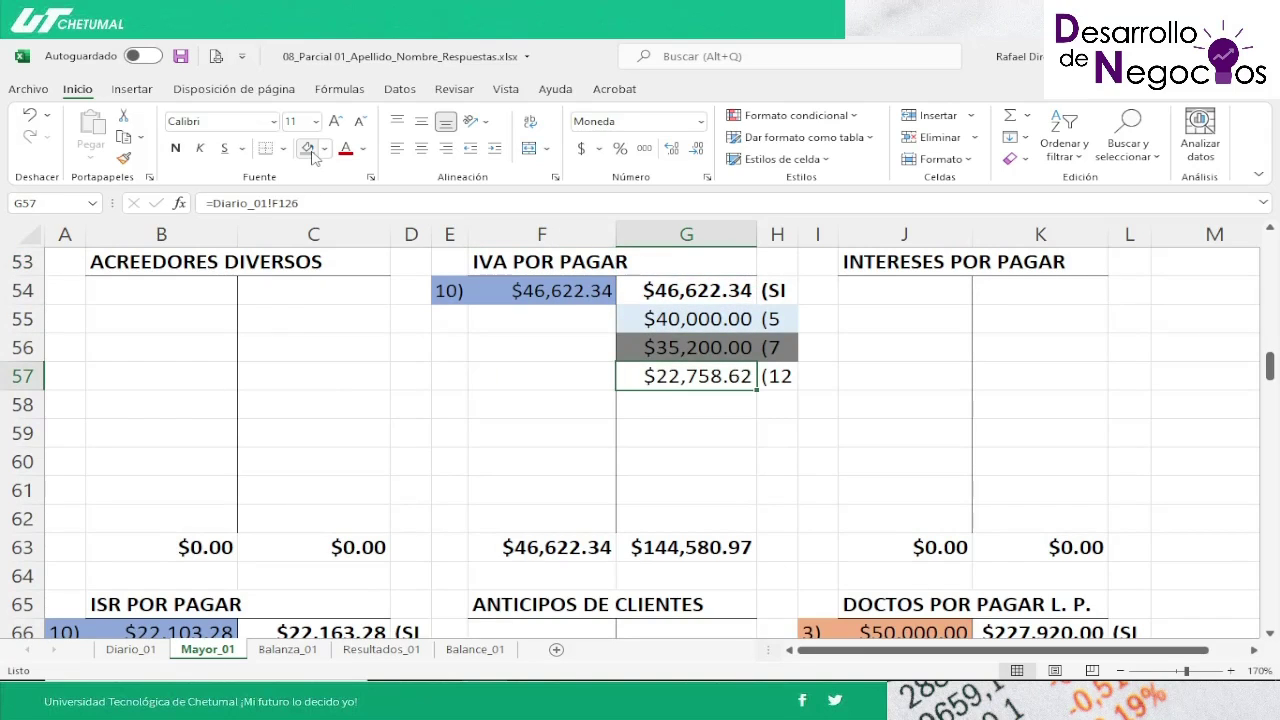
pyautogui.hotkey('shift', 'Right')
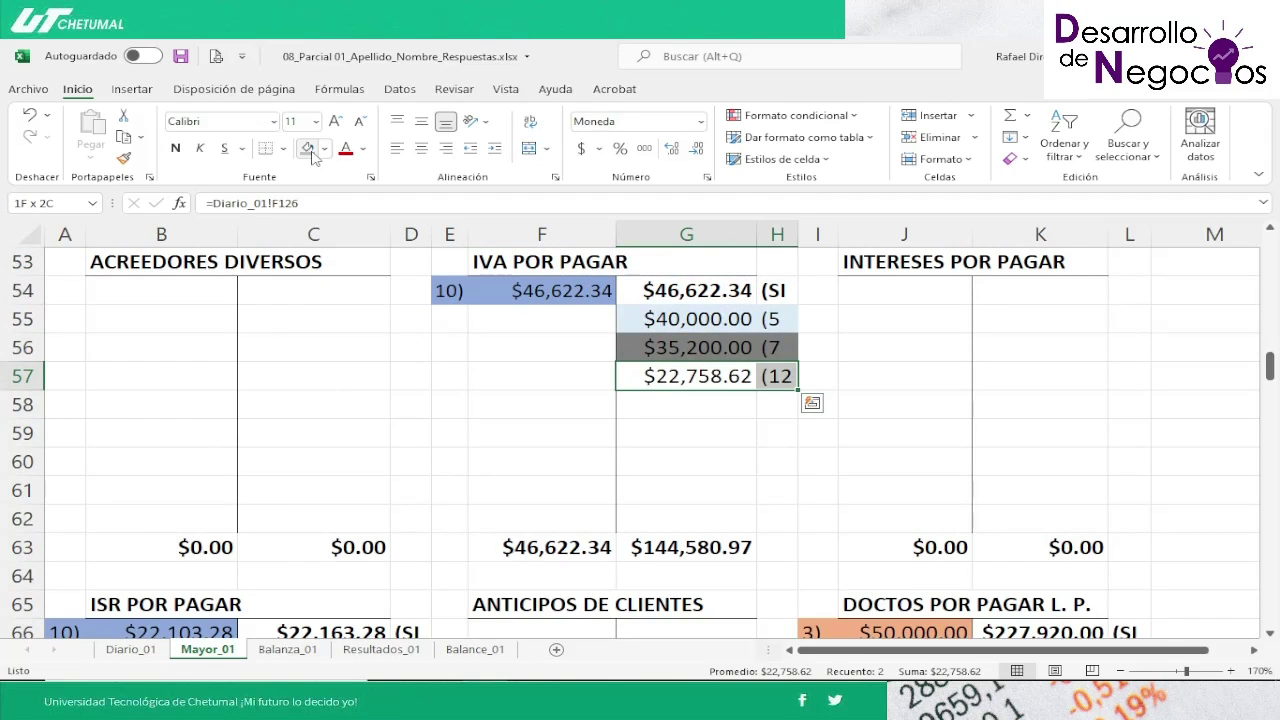
pyautogui.click(308, 148)
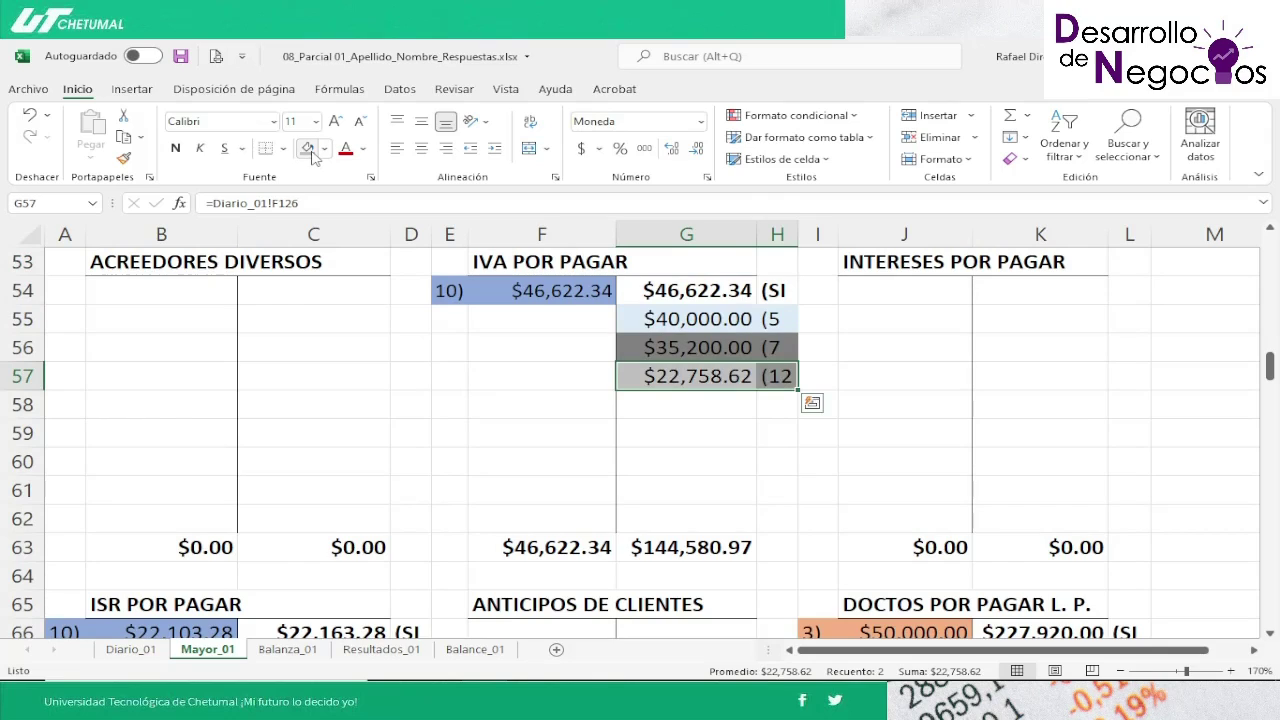
pyautogui.press('Down')
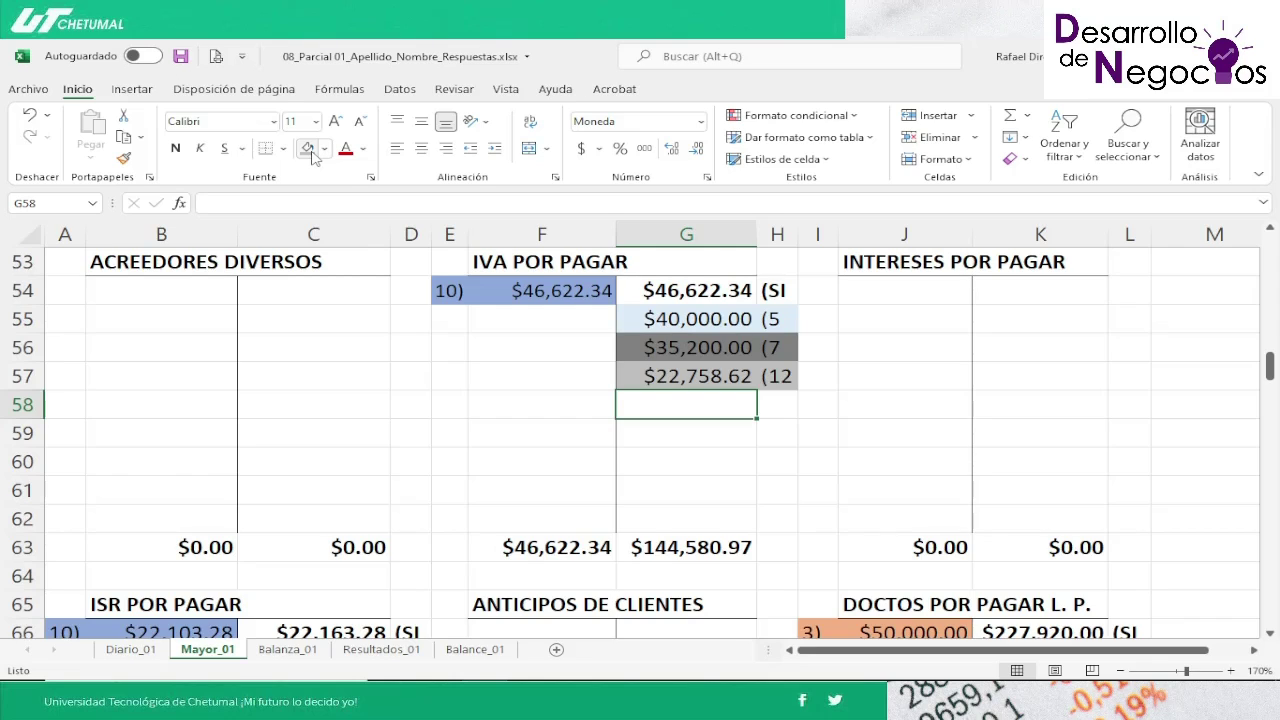
pyautogui.press('Up')
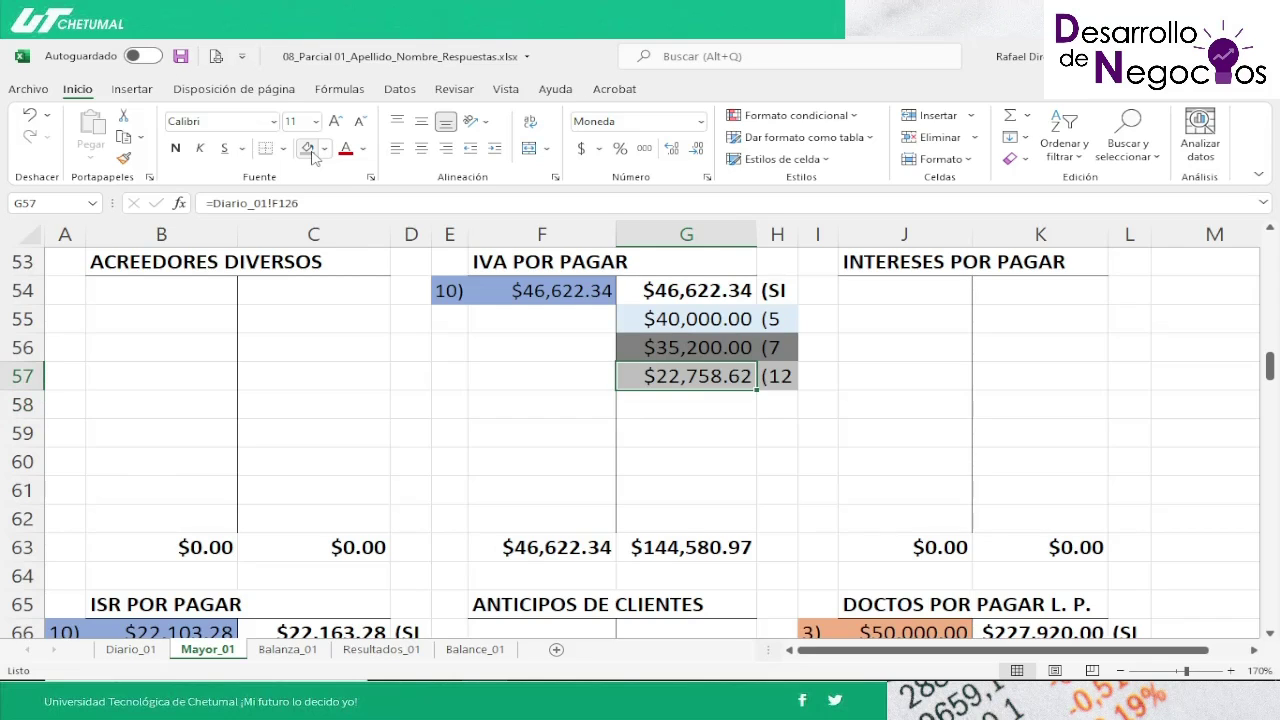
# Step: Relink entry 12's BANCOS charge in B7 of Mayor_01 to its journal amount with =Diario_01!E128
pyautogui.press('Right')
pyautogui.press('Left')
pyautogui.press('Up')
pyautogui.press('Up')
pyautogui.press('Up')
pyautogui.press('Up')
pyautogui.press('Up')
pyautogui.press('Up')
pyautogui.press('Up')
pyautogui.press('Up')
pyautogui.press('Up')
pyautogui.press('Up')
pyautogui.press('Up')
pyautogui.press('Up')
pyautogui.press('Up')
pyautogui.press('Up')
pyautogui.press('Up')
pyautogui.press('Up')
pyautogui.press('Up')
pyautogui.press('Up')
pyautogui.press('Up')
pyautogui.press('Up')
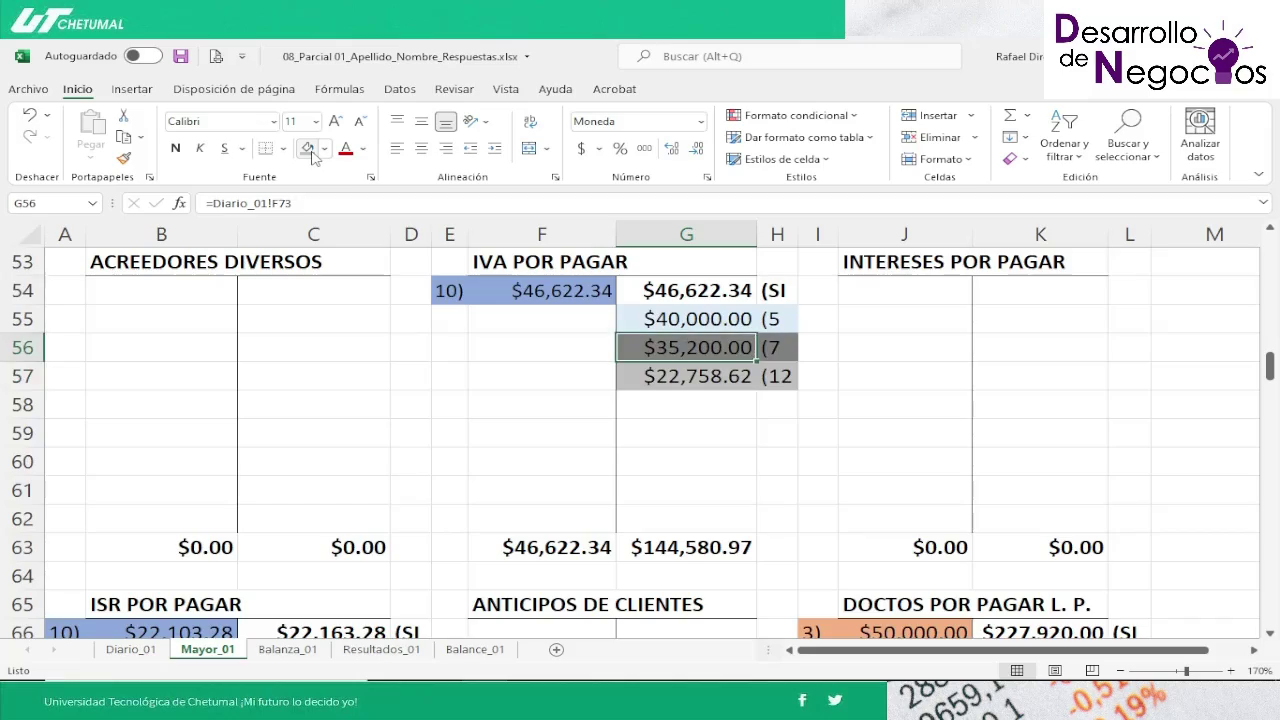
pyautogui.press('Up')
pyautogui.press('Up')
pyautogui.press('Up')
pyautogui.press('Up')
pyautogui.press('Up')
pyautogui.press('Up')
pyautogui.press('Up')
pyautogui.press('Up')
pyautogui.press('Up')
pyautogui.press('Up')
pyautogui.press('Up')
pyautogui.press('Up')
pyautogui.press('Up')
pyautogui.press('Up')
pyautogui.press('Up')
pyautogui.press('Up')
pyautogui.press('Up')
pyautogui.press('Up')
pyautogui.press('Up')
pyautogui.press('Up')
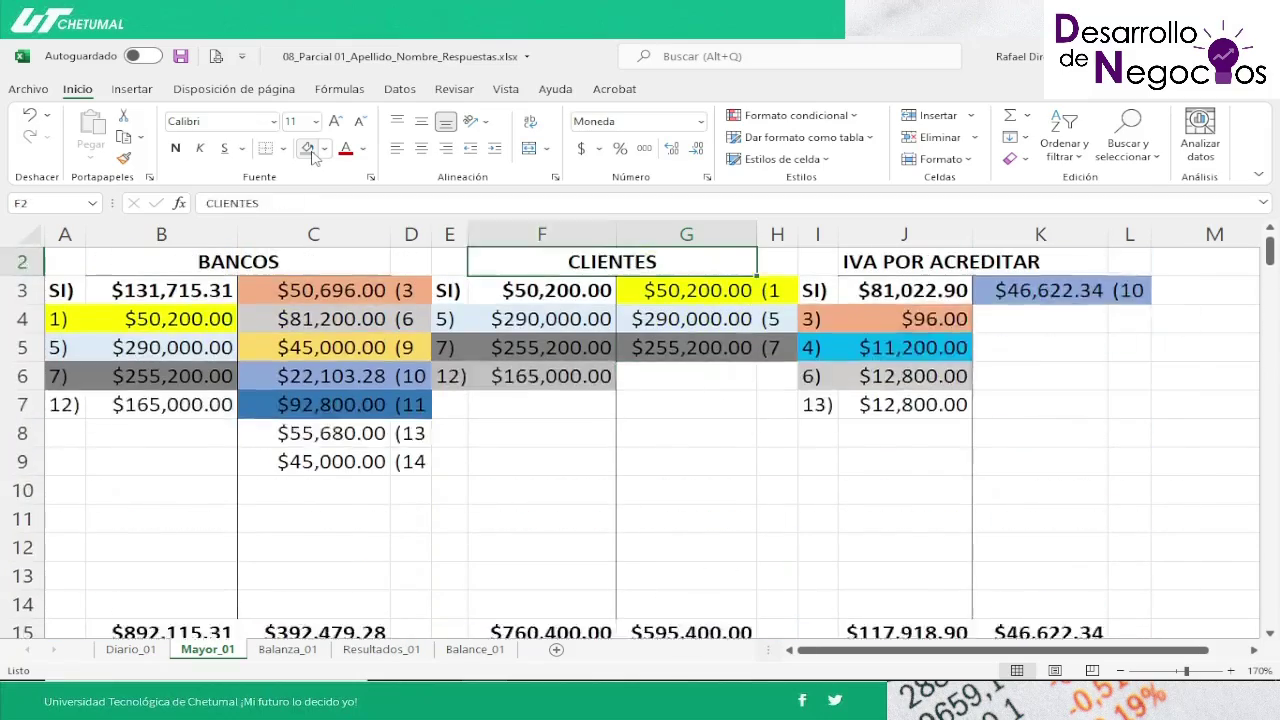
pyautogui.press('Down')
pyautogui.press('Down')
pyautogui.press('Down')
pyautogui.press('Down')
pyautogui.press('Down')
pyautogui.press('Down')
pyautogui.press('Left')
pyautogui.press('Left')
pyautogui.press('Left')
pyautogui.press('Left')
pyautogui.press('Left')
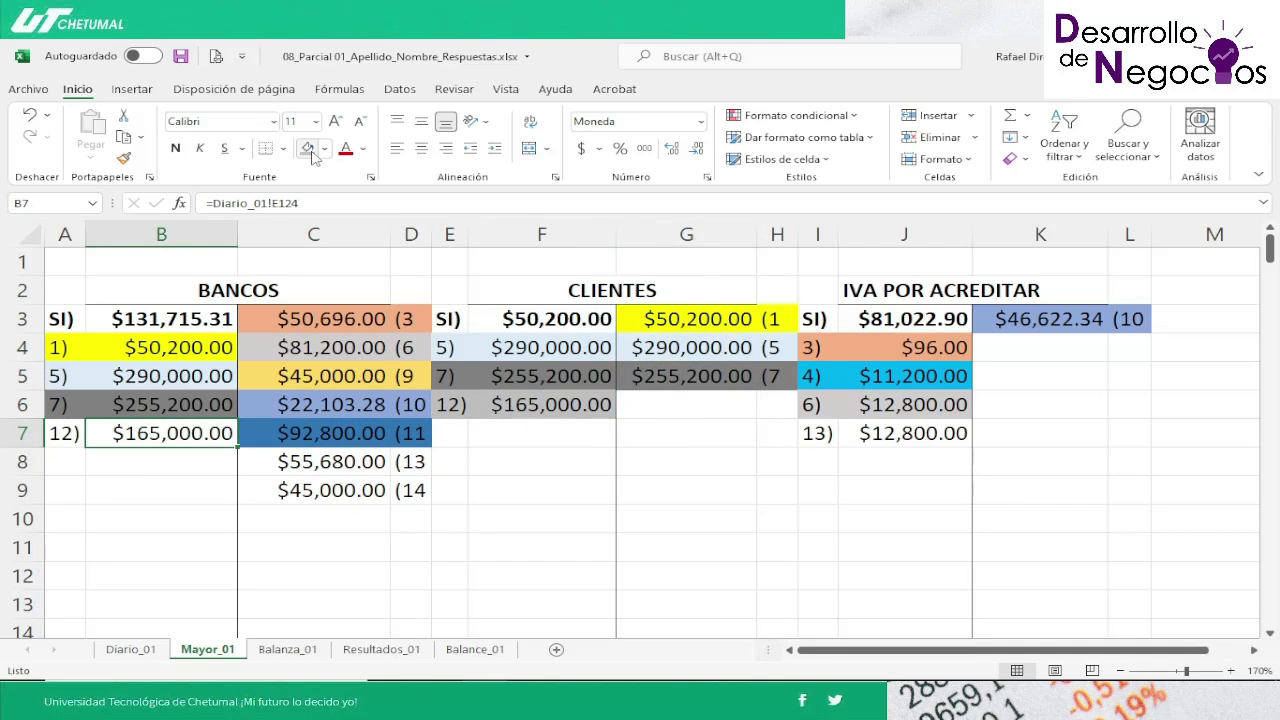
pyautogui.press('F2')
pyautogui.press('BackSpace')
pyautogui.press('BackSpace')
pyautogui.press('BackSpace')
pyautogui.press('BackSpace')
pyautogui.press('BackSpace')
pyautogui.press('BackSpace')
pyautogui.press('BackSpace')
pyautogui.press('BackSpace')
pyautogui.press('BackSpace')
pyautogui.press('BackSpace')
pyautogui.press('BackSpace')
pyautogui.press('BackSpace')
pyautogui.press('BackSpace')
pyautogui.press('BackSpace')
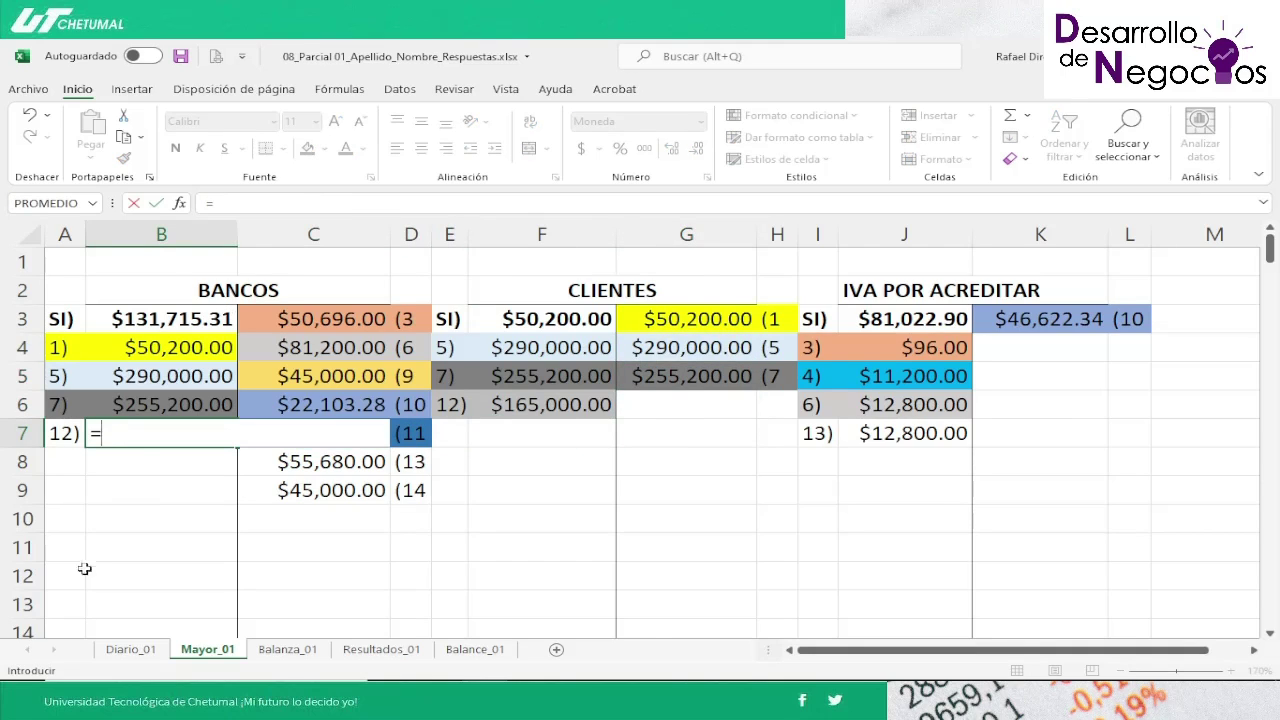
pyautogui.click(130, 649)
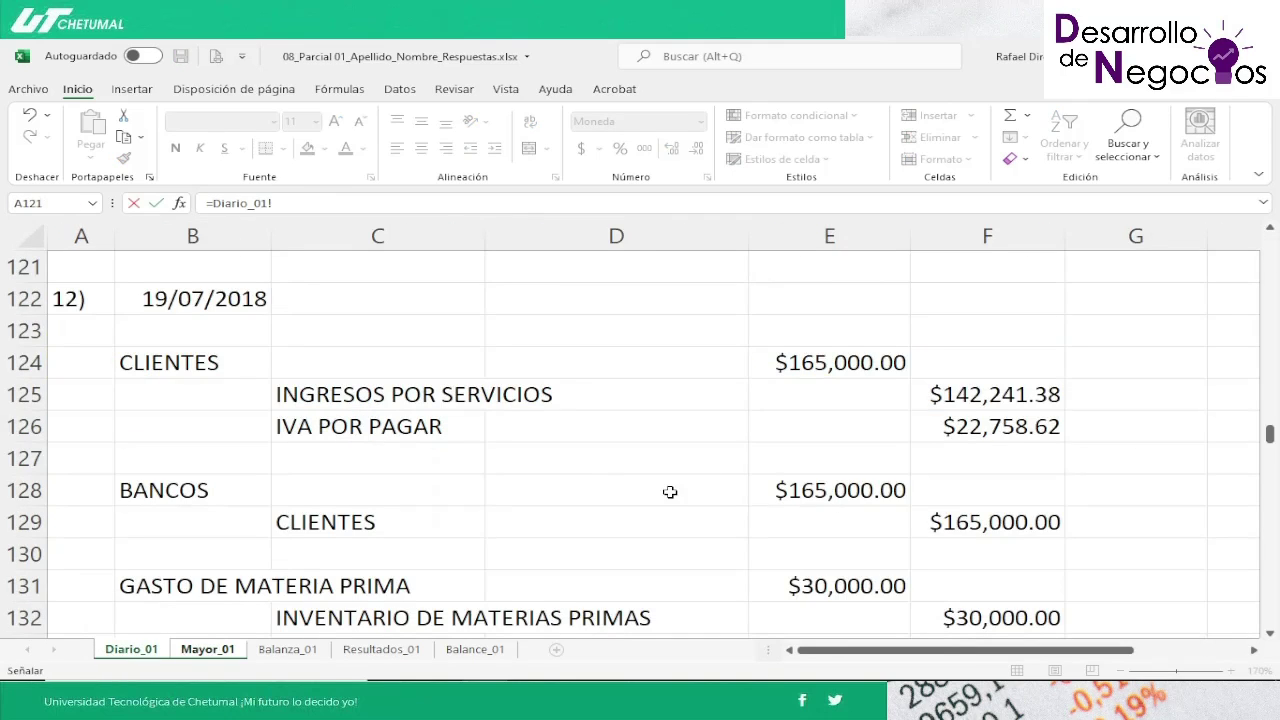
pyautogui.click(787, 491)
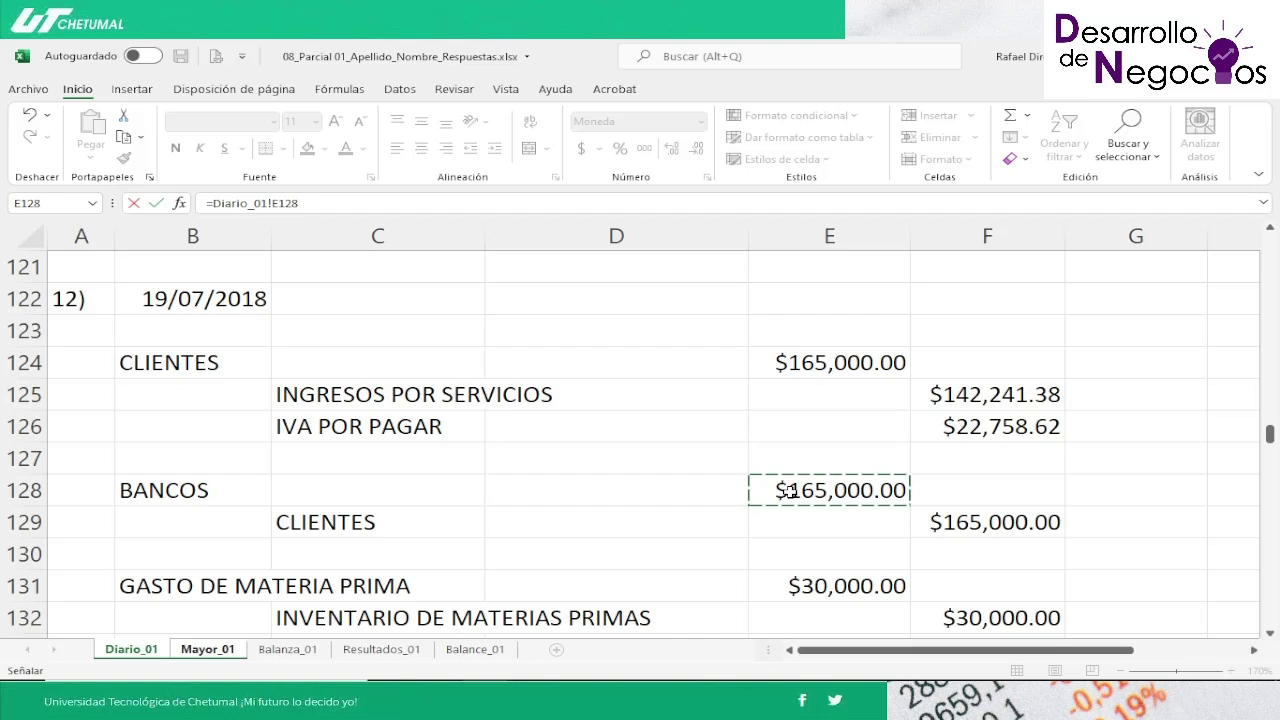
pyautogui.press('Return')
pyautogui.press('Up')
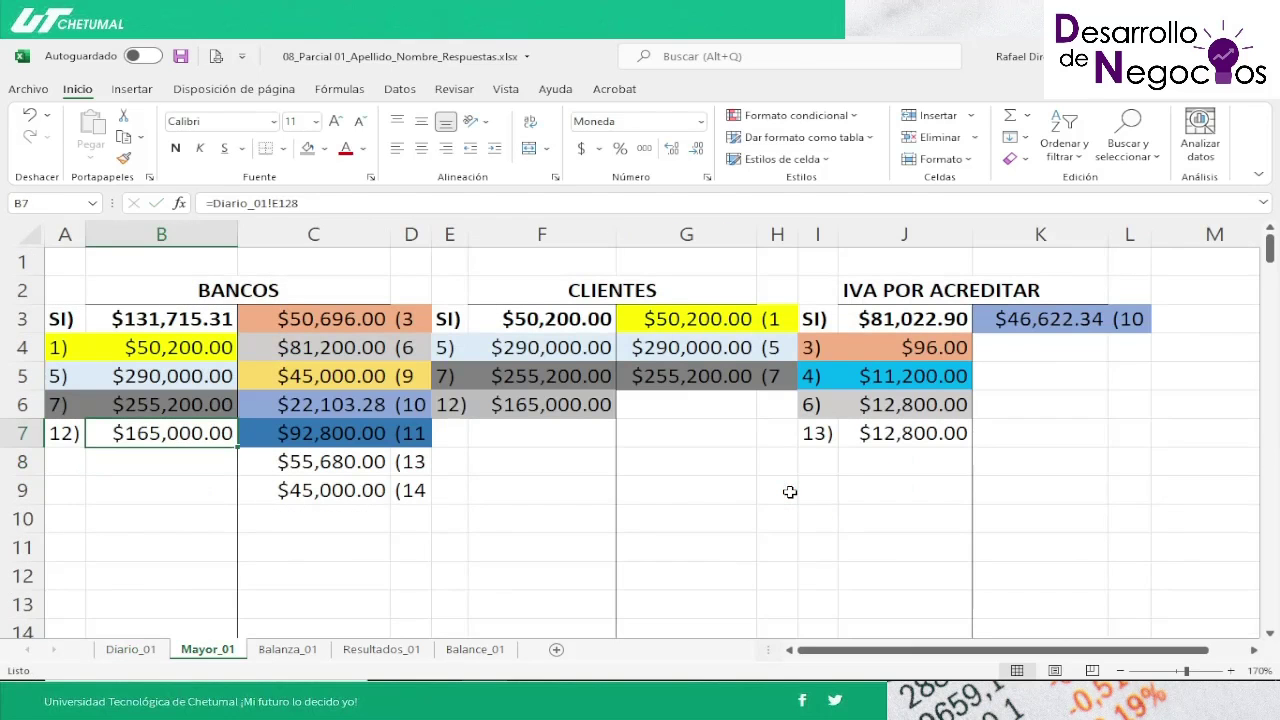
# Step: Fill entry 12's BANCOS charge in A7:B7 with the same Blanco, Fondo 1, Oscuro 25% color
pyautogui.press('Left')
pyautogui.hotkey('shift', 'Right')
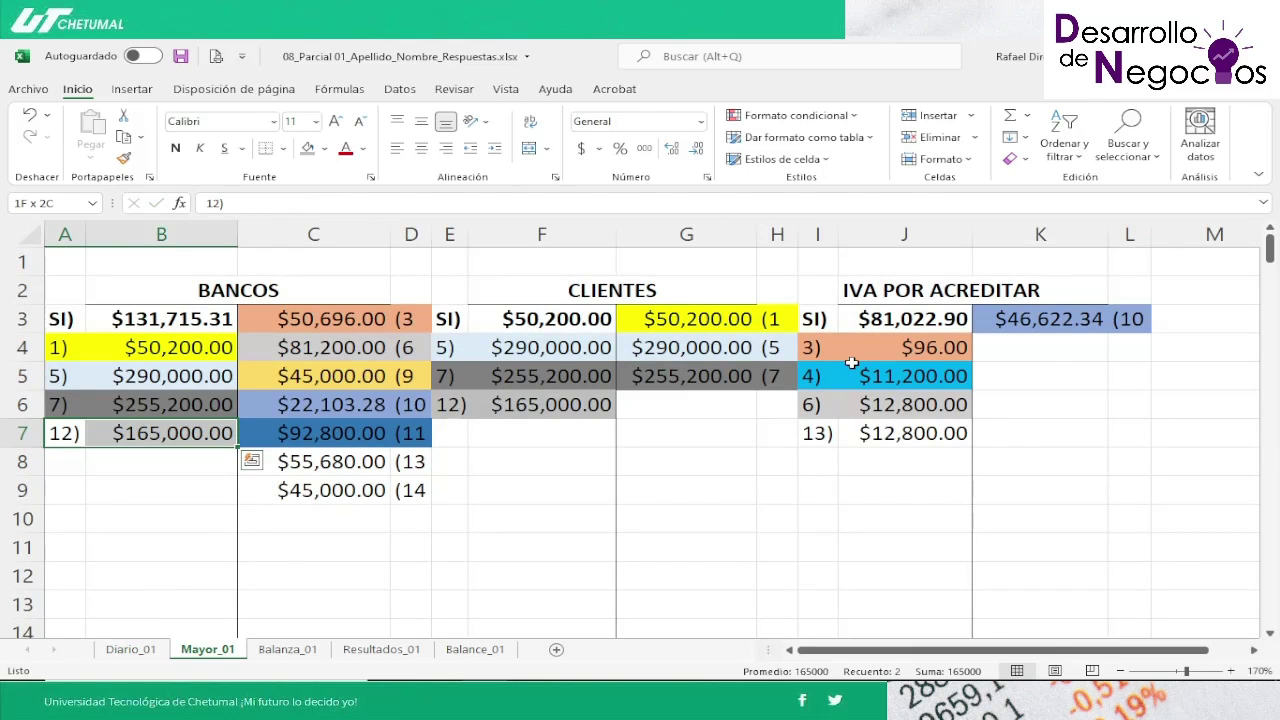
pyautogui.click(308, 148)
# Step: Post entry 12's CLIENTES credit in G6 of Mayor_01 with =Diario_01!F129 and label it (12 in H6
pyautogui.press('Right')
pyautogui.press('Right')
pyautogui.press('Right')
pyautogui.press('Right')
pyautogui.press('Right')
pyautogui.press('Right')
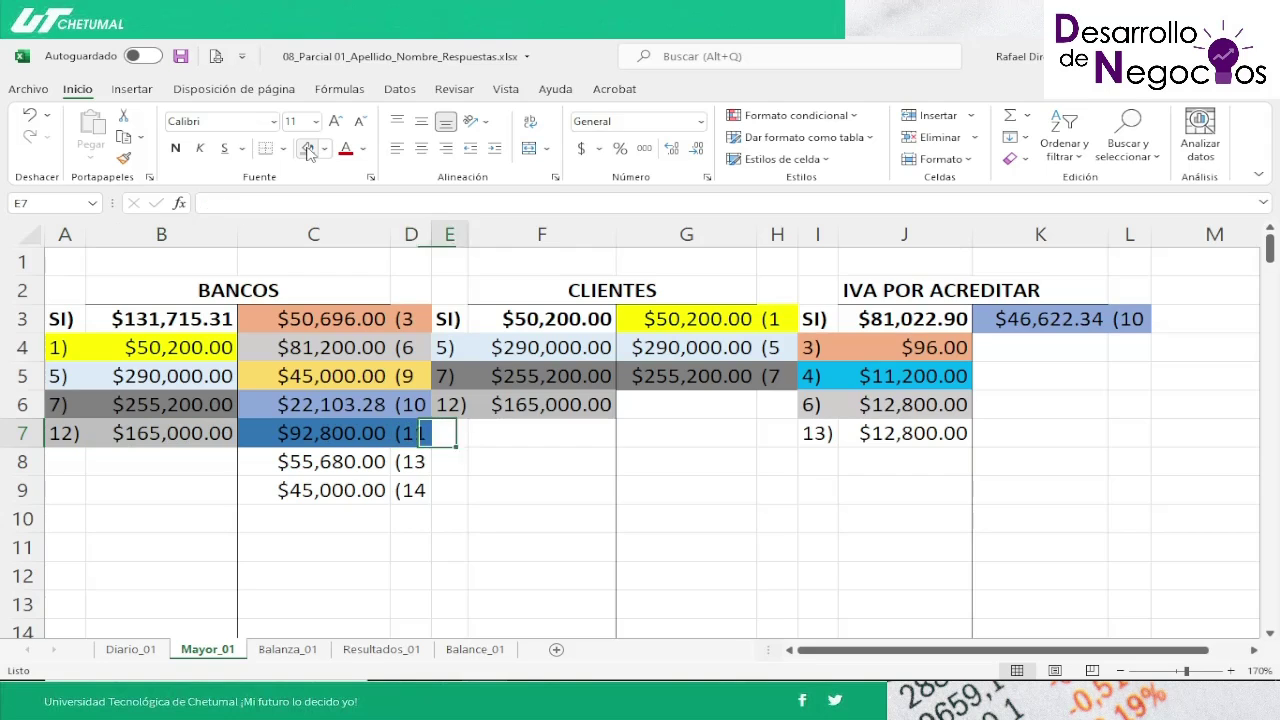
pyautogui.press('Up')
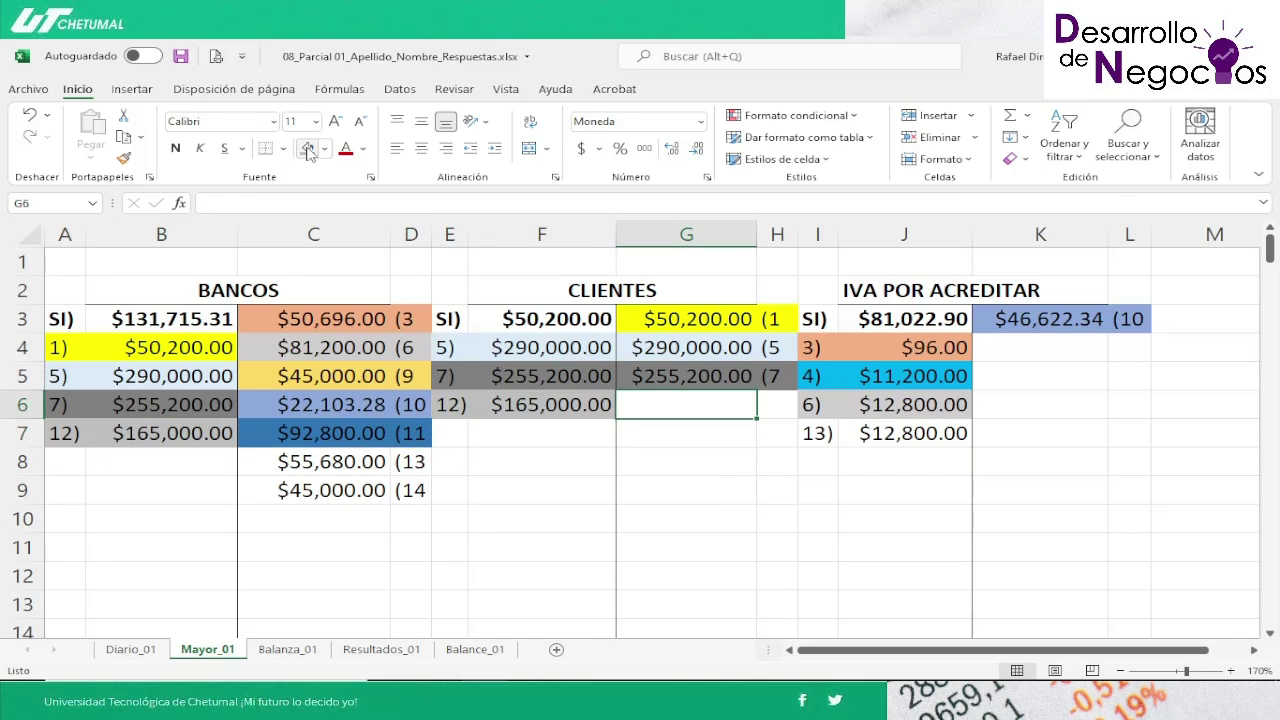
pyautogui.write('=')
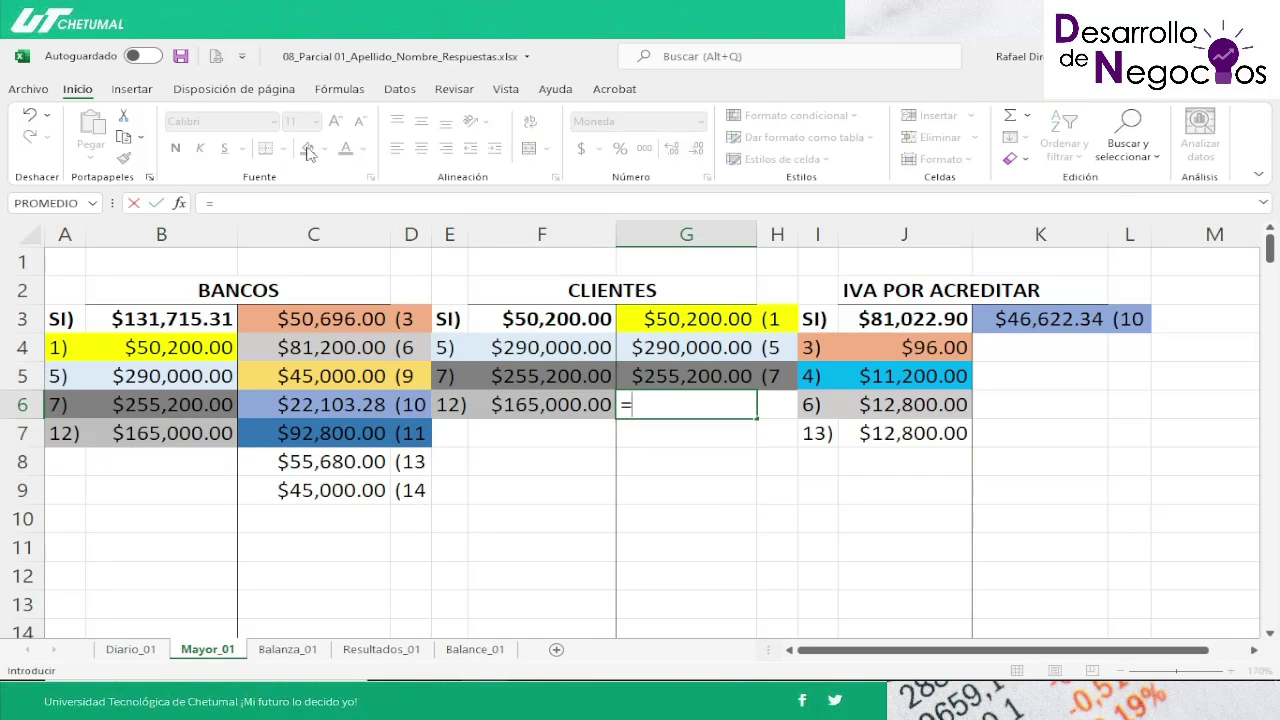
pyautogui.click(145, 651)
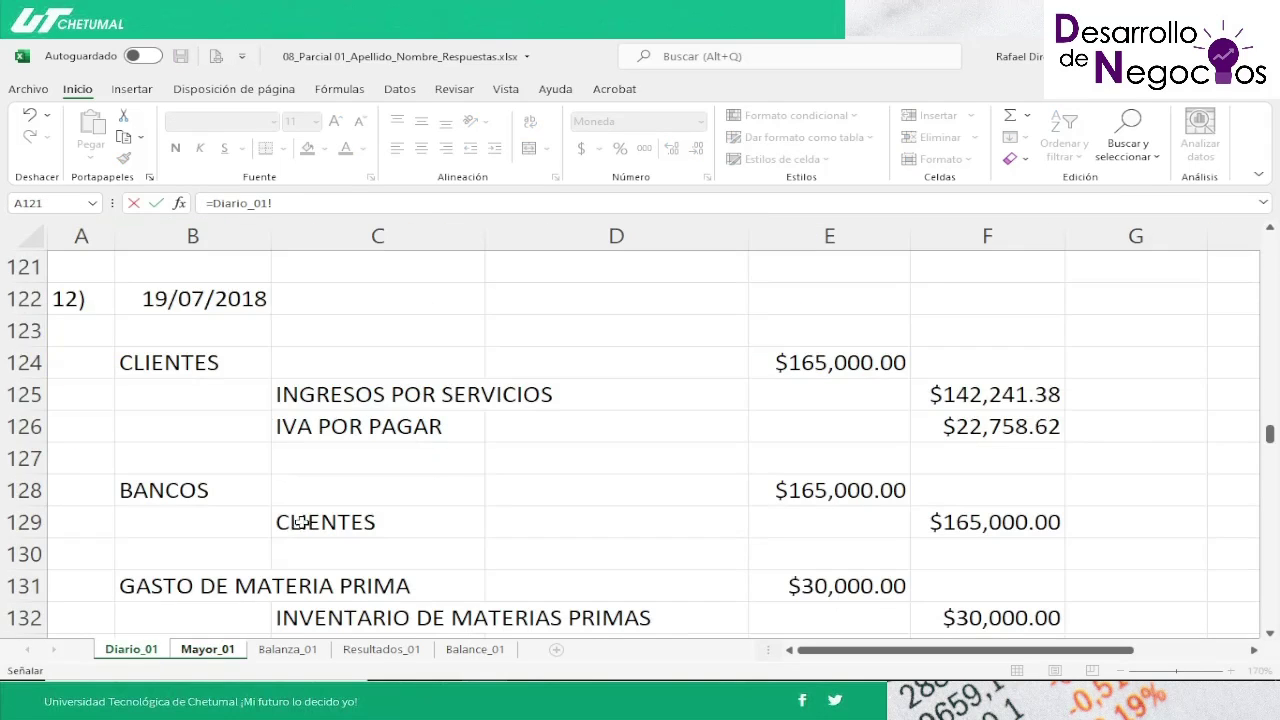
pyautogui.click(966, 524)
pyautogui.press('Return')
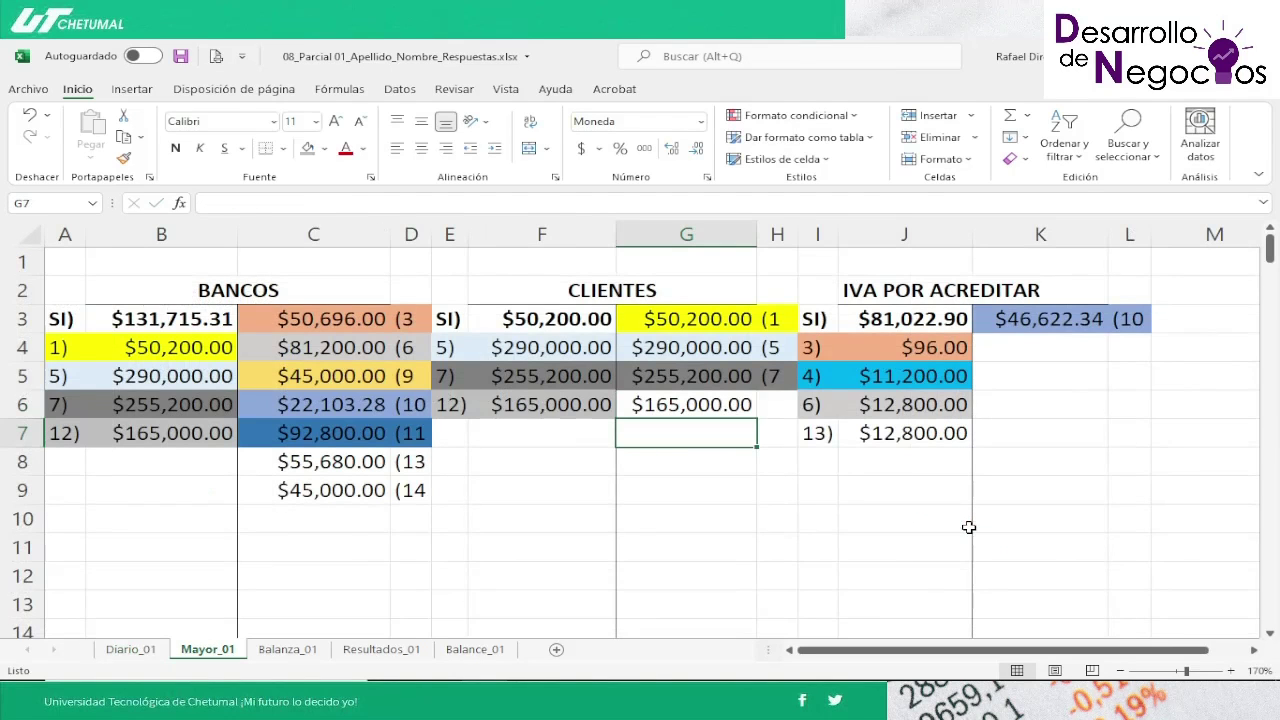
pyautogui.press('Up')
pyautogui.press('Right')
pyautogui.write('(12')
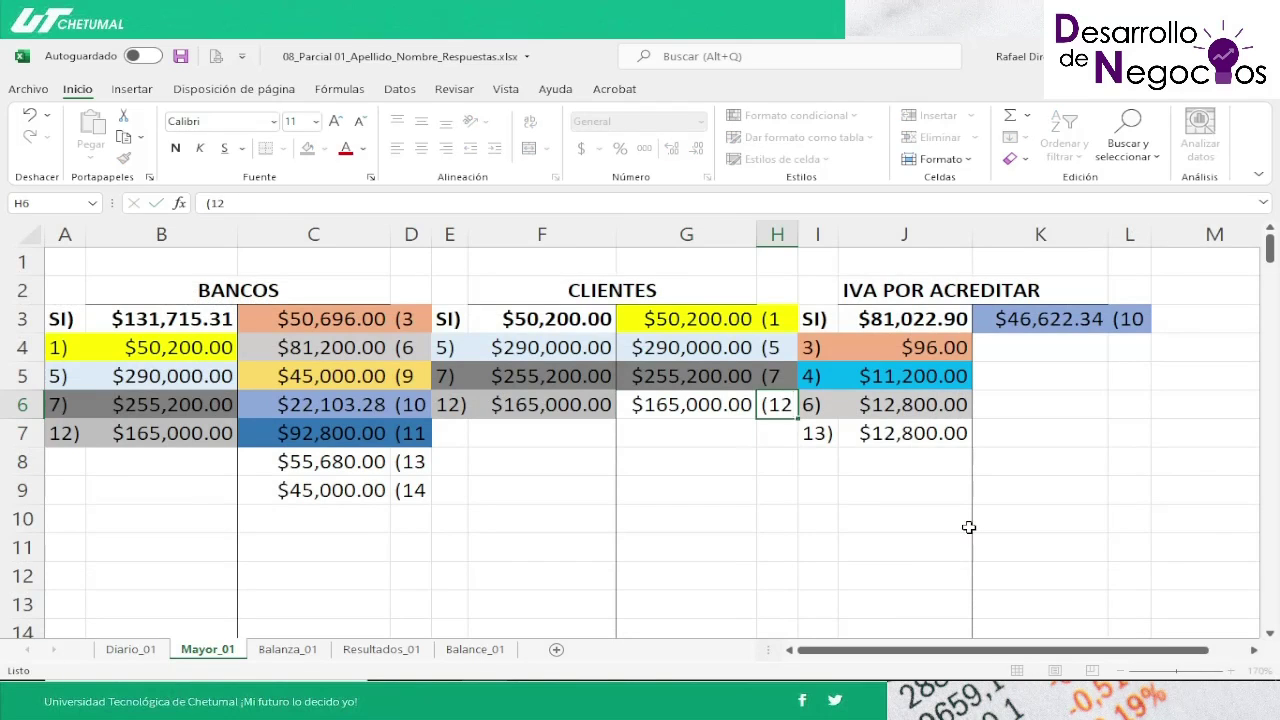
pyautogui.press('Return')
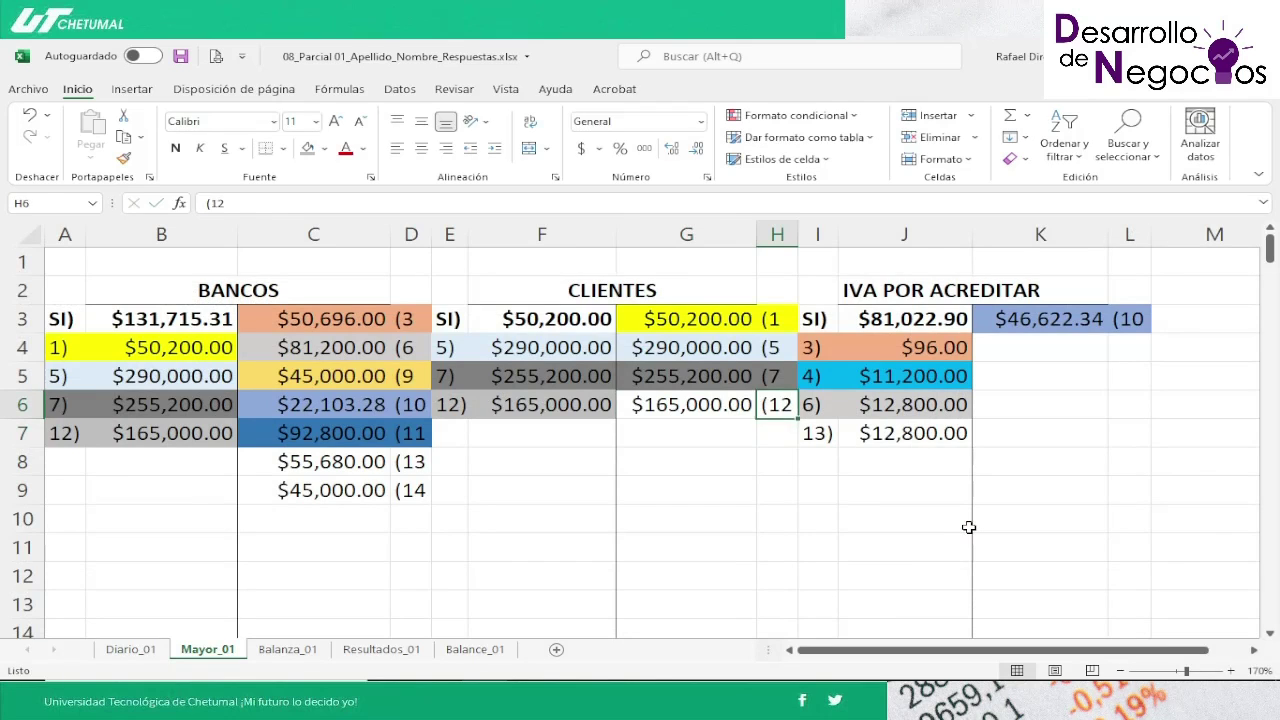
# Step: Fill entry 12's CLIENTES credit in G6:H6 with the same Blanco, Fondo 1, Oscuro 25% color
pyautogui.press('Up')
pyautogui.press('Left')
pyautogui.hotkey('shift', 'Right')
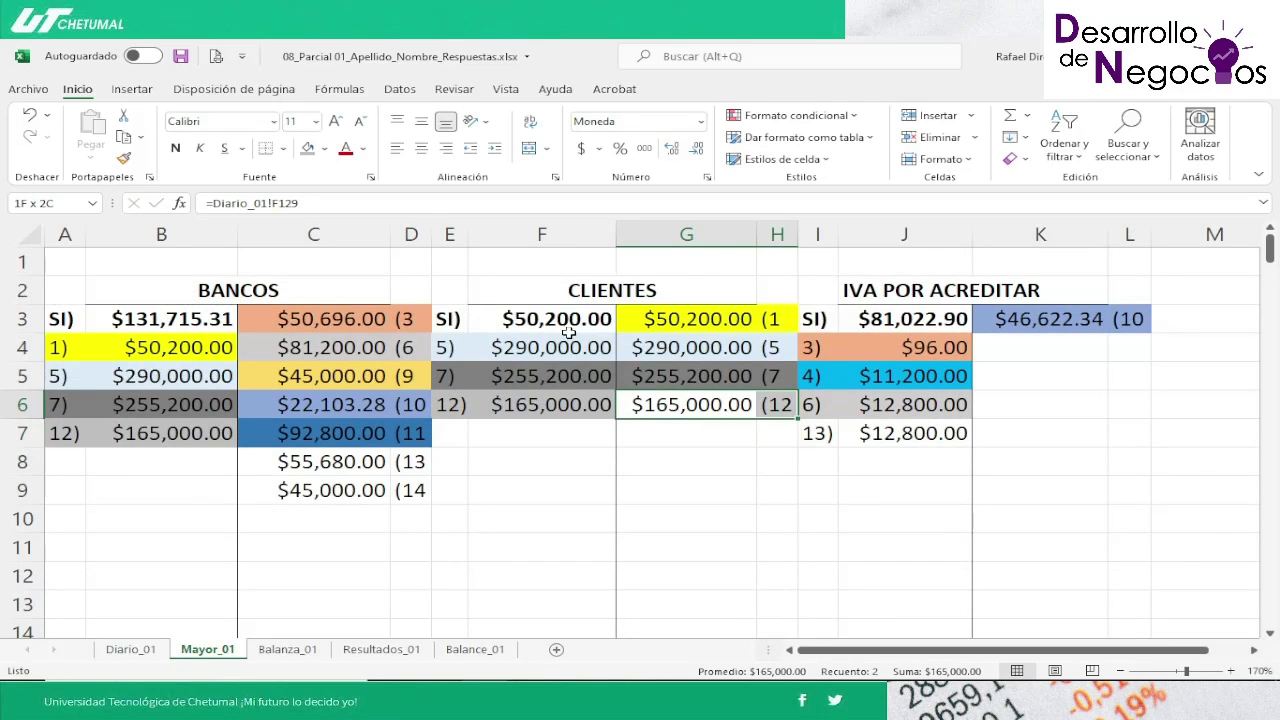
pyautogui.click(307, 148)
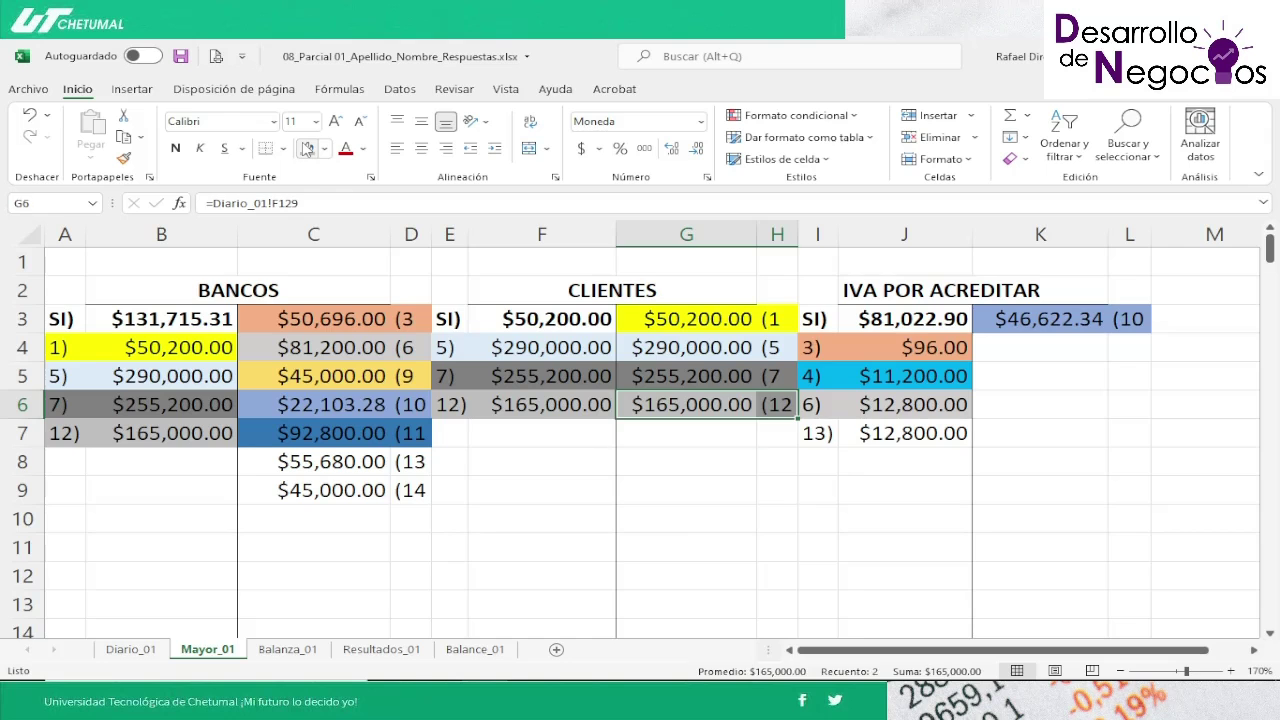
# Step: Fill entry 12's GASTO POR MATERIA PRIMA charge in I93:J93 of Mayor_01 with the same Blanco, Fondo 1, Oscuro 25% color
pyautogui.press('Down')
pyautogui.press('Down')
pyautogui.press('Right')
pyautogui.press('Down')
pyautogui.press('Down')
pyautogui.press('Down')
pyautogui.press('Down')
pyautogui.press('Down')
pyautogui.press('Down')
pyautogui.press('Down')
pyautogui.press('Down')
pyautogui.press('Down')
pyautogui.press('Down')
pyautogui.press('Down')
pyautogui.press('Down')
pyautogui.press('Down')
pyautogui.press('Down')
pyautogui.press('Down')
pyautogui.press('Down')
pyautogui.press('Down')
pyautogui.press('Down')
pyautogui.press('Down')
pyautogui.press('Down')
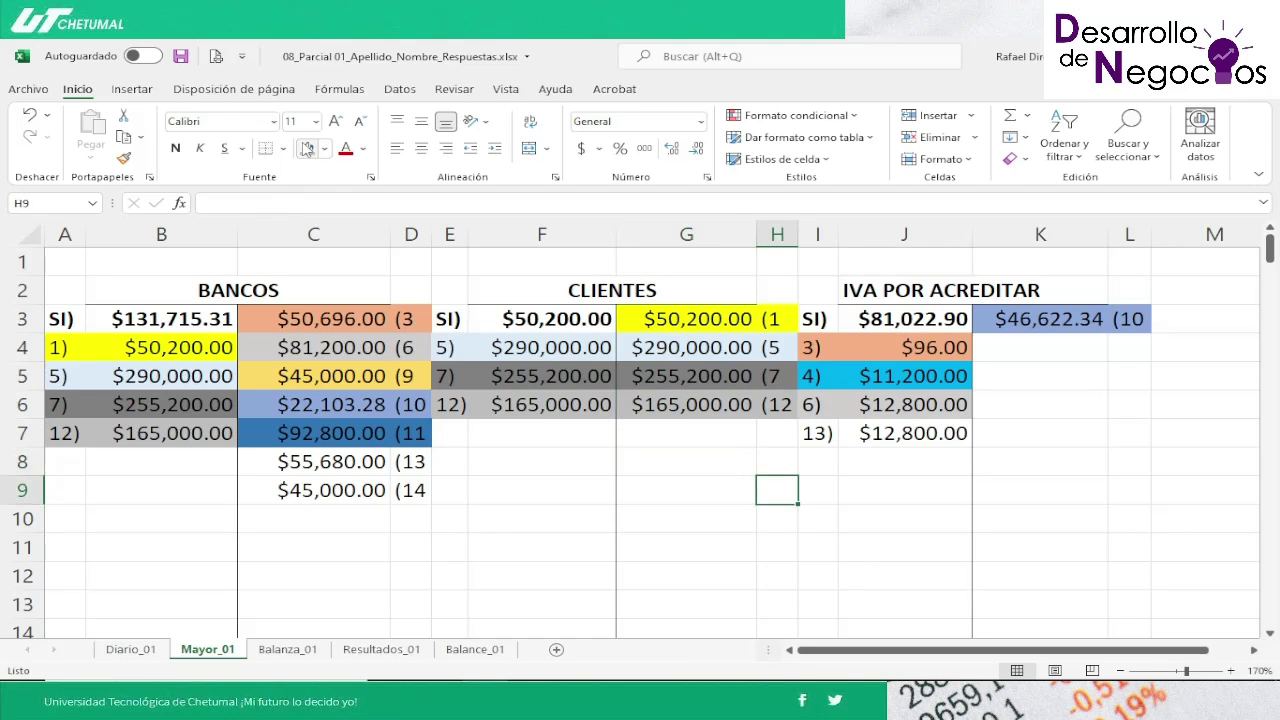
pyautogui.press('Down')
pyautogui.press('Down')
pyautogui.press('Down')
pyautogui.press('Down')
pyautogui.press('Down')
pyautogui.press('Down')
pyautogui.press('Down')
pyautogui.press('Down')
pyautogui.press('Down')
pyautogui.press('Down')
pyautogui.press('Down')
pyautogui.press('Down')
pyautogui.press('Down')
pyautogui.press('Down')
pyautogui.press('Down')
pyautogui.press('Down')
pyautogui.press('Down')
pyautogui.press('Down')
pyautogui.press('Down')
pyautogui.press('Down')
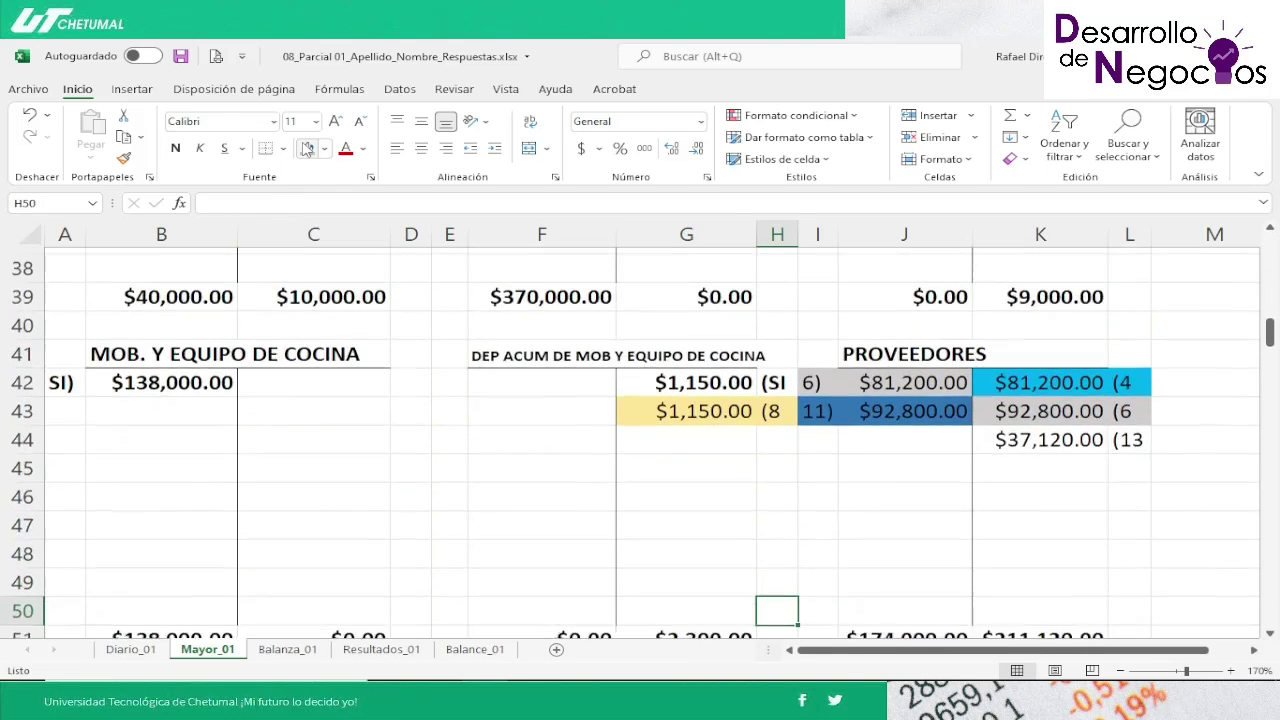
pyautogui.press('Down')
pyautogui.press('Down')
pyautogui.press('Down')
pyautogui.press('Down')
pyautogui.press('Down')
pyautogui.press('Down')
pyautogui.press('Down')
pyautogui.press('Down')
pyautogui.press('Down')
pyautogui.press('Down')
pyautogui.press('Down')
pyautogui.press('Down')
pyautogui.press('Down')
pyautogui.press('Down')
pyautogui.press('Down')
pyautogui.press('Down')
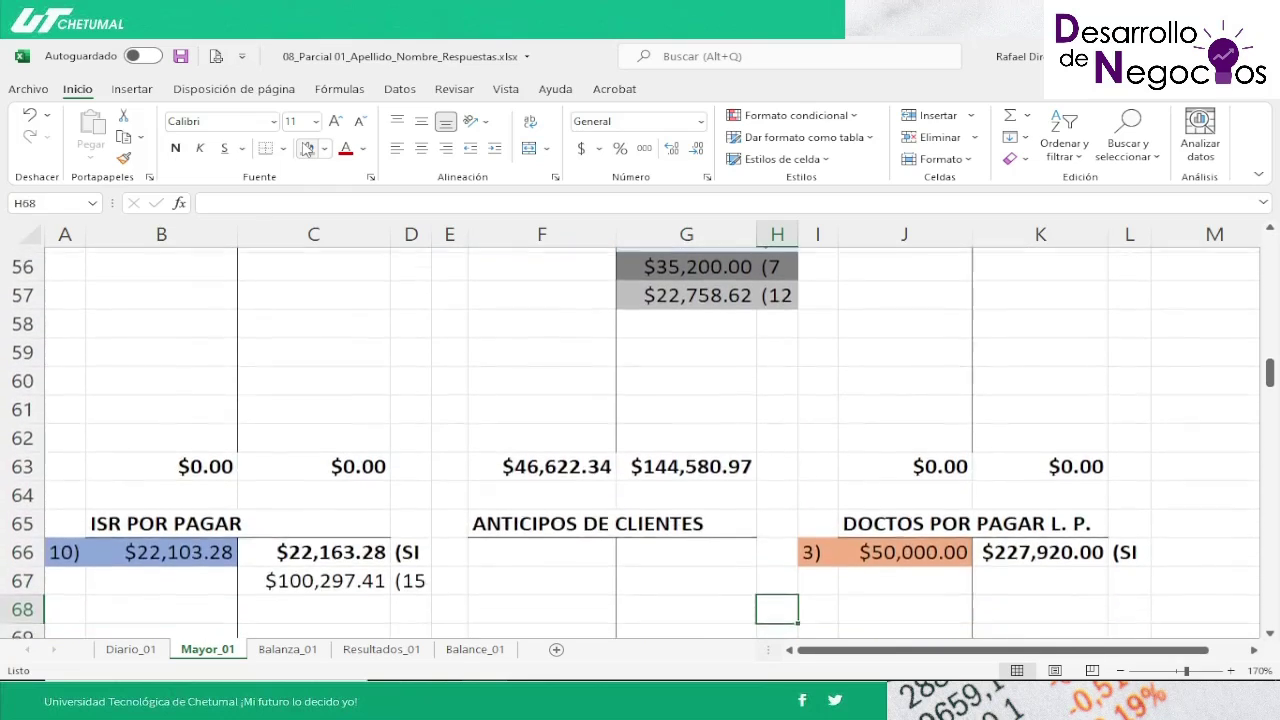
pyautogui.press('Down')
pyautogui.press('Down')
pyautogui.press('Down')
pyautogui.press('Down')
pyautogui.press('Down')
pyautogui.press('Down')
pyautogui.press('Down')
pyautogui.press('Down')
pyautogui.press('Down')
pyautogui.press('Down')
pyautogui.press('Down')
pyautogui.press('Down')
pyautogui.press('Down')
pyautogui.press('Down')
pyautogui.press('Down')
pyautogui.press('Down')
pyautogui.press('Down')
pyautogui.press('Down')
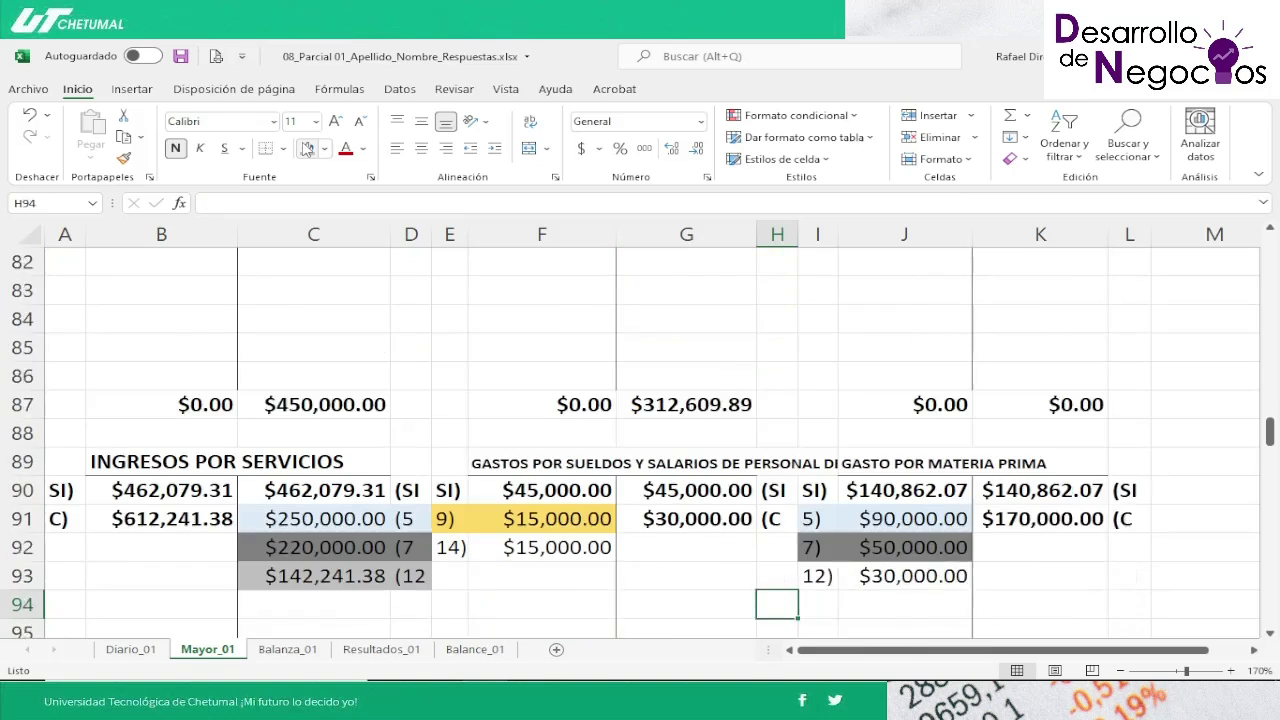
pyautogui.press('Up')
pyautogui.press('Up')
pyautogui.press('Up')
pyautogui.press('Up')
pyautogui.click(817, 433)
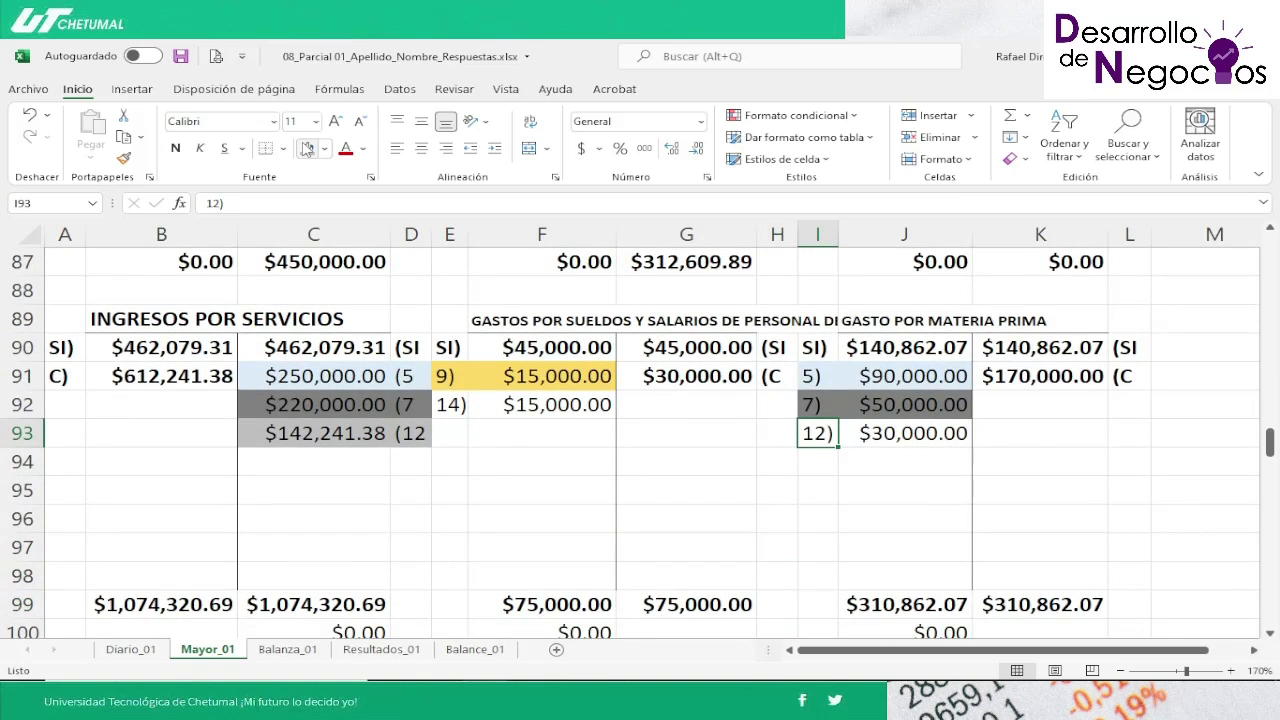
pyautogui.hotkey('shift', 'Right')
pyautogui.click(307, 148)
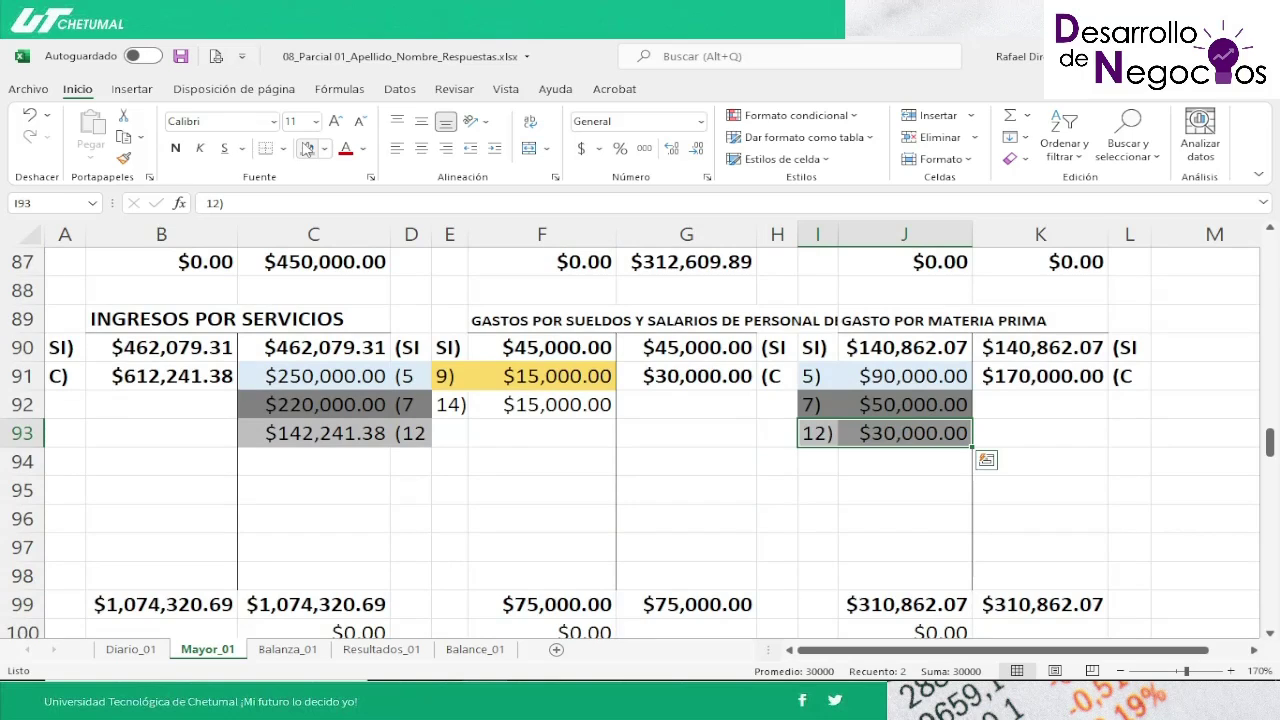
pyautogui.press('Right')
pyautogui.press('Right')
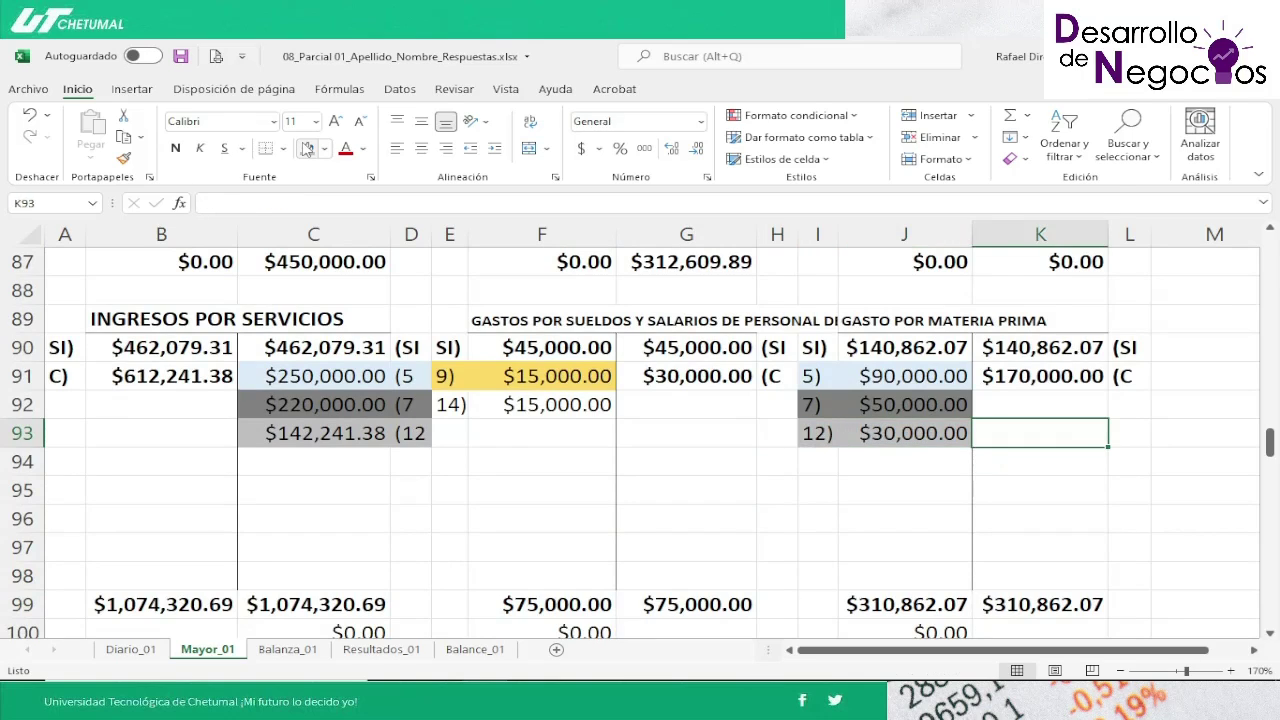
# Step: Fill entry 12's INVENTARIO DE MATERIAS PRIMAS credit in K20:L20 of Mayor_01 with the same Blanco, Fondo 1, Oscuro 25% color
pyautogui.press('Left')
pyautogui.press('Left')
pyautogui.press('Down')
pyautogui.press('Down')
pyautogui.press('Down')
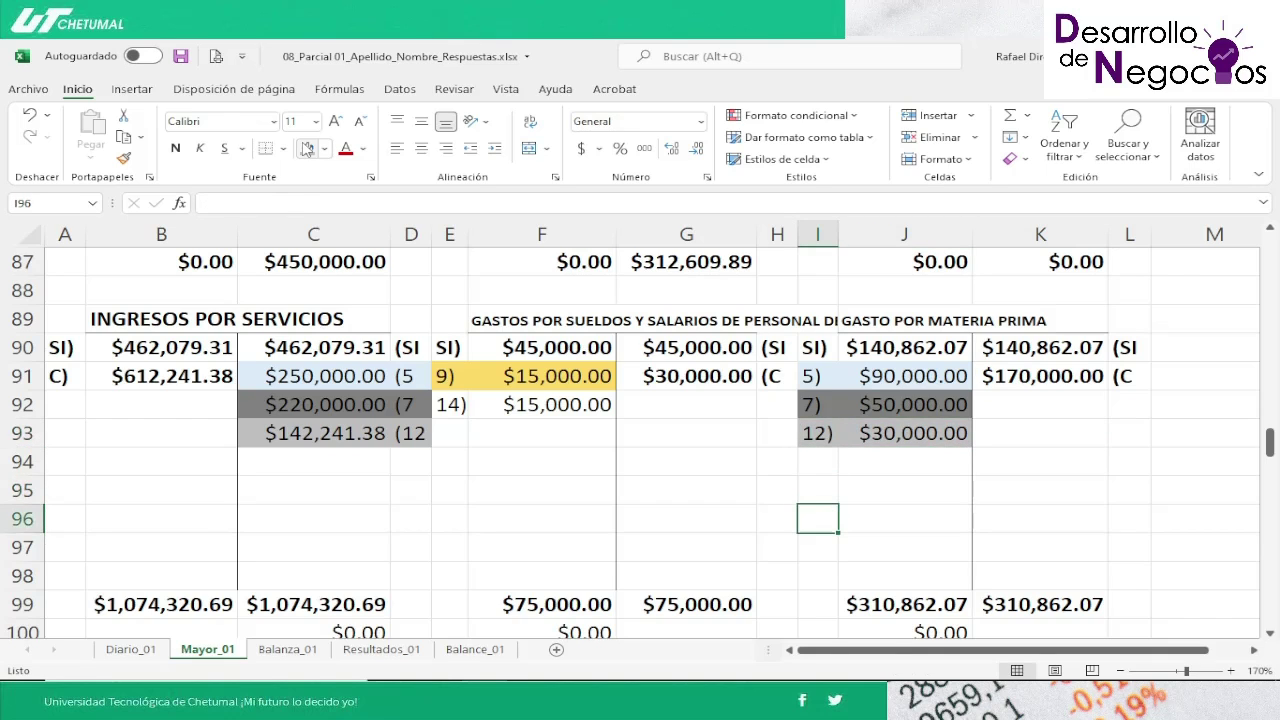
pyautogui.press('Down')
pyautogui.press('Down')
pyautogui.press('Down')
pyautogui.press('Down')
pyautogui.press('Up')
pyautogui.press('Right')
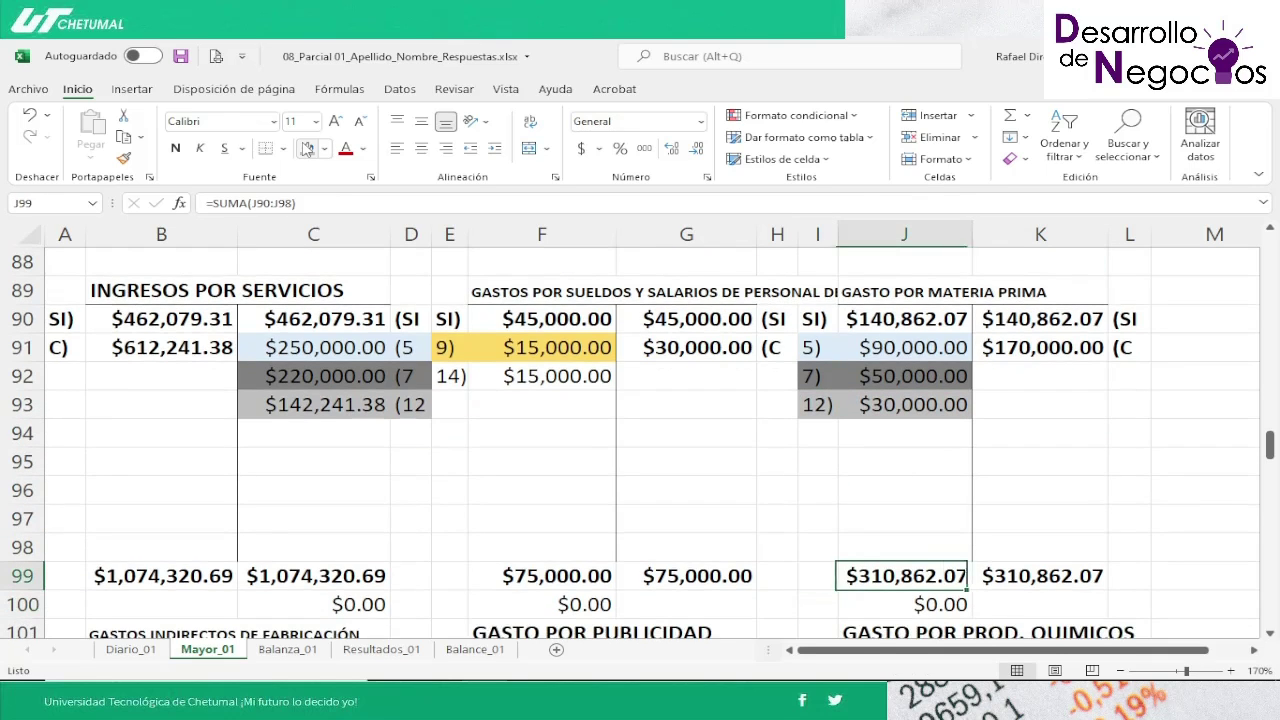
pyautogui.press('Right')
pyautogui.press('Up')
pyautogui.press('Up')
pyautogui.press('Up')
pyautogui.press('Up')
pyautogui.press('Up')
pyautogui.press('Up')
pyautogui.press('Up')
pyautogui.press('Up')
pyautogui.press('Up')
pyautogui.press('Up')
pyautogui.press('Up')
pyautogui.press('Up')
pyautogui.press('Up')
pyautogui.press('Up')
pyautogui.press('Up')
pyautogui.press('Up')
pyautogui.press('Up')
pyautogui.press('Up')
pyautogui.press('Up')
pyautogui.press('Up')
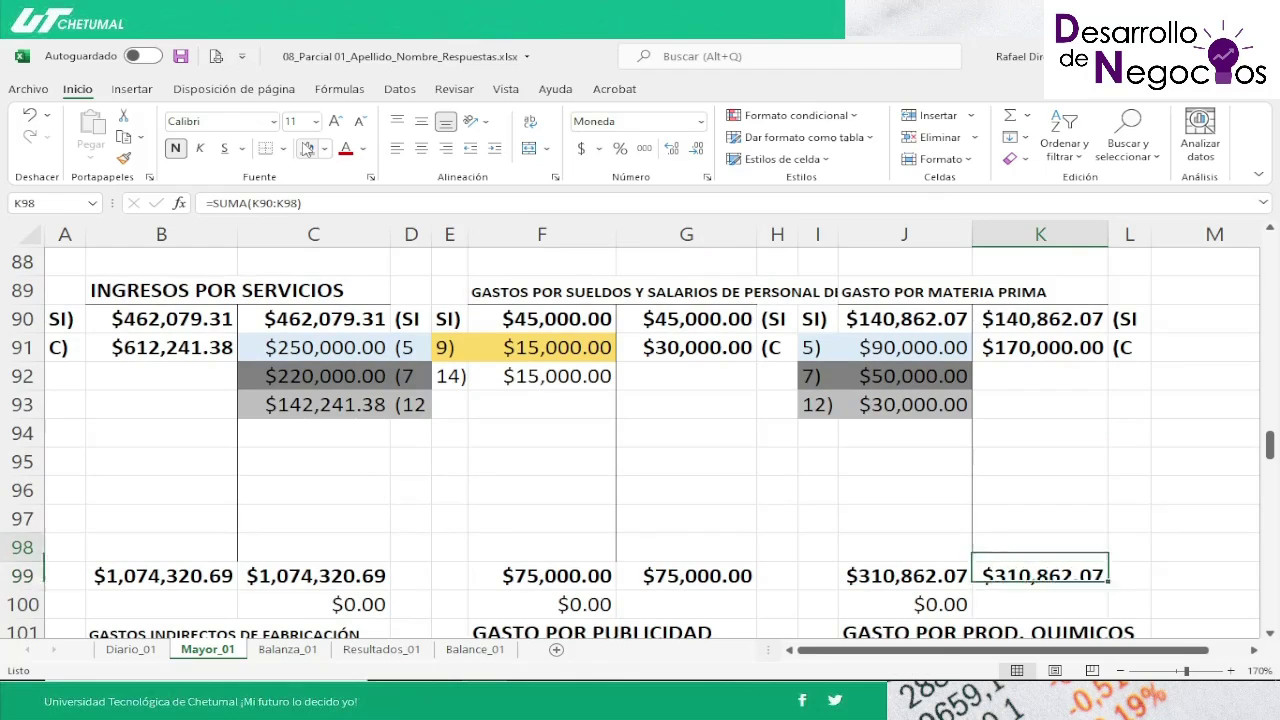
pyautogui.press('Up')
pyautogui.press('Up')
pyautogui.press('Up')
pyautogui.press('Up')
pyautogui.press('Up')
pyautogui.press('Up')
pyautogui.press('Up')
pyautogui.press('Up')
pyautogui.press('Up')
pyautogui.press('Up')
pyautogui.press('Up')
pyautogui.press('Up')
pyautogui.press('Up')
pyautogui.press('Up')
pyautogui.press('Up')
pyautogui.press('Up')
pyautogui.press('Up')
pyautogui.press('Up')
pyautogui.press('Up')
pyautogui.press('Up')
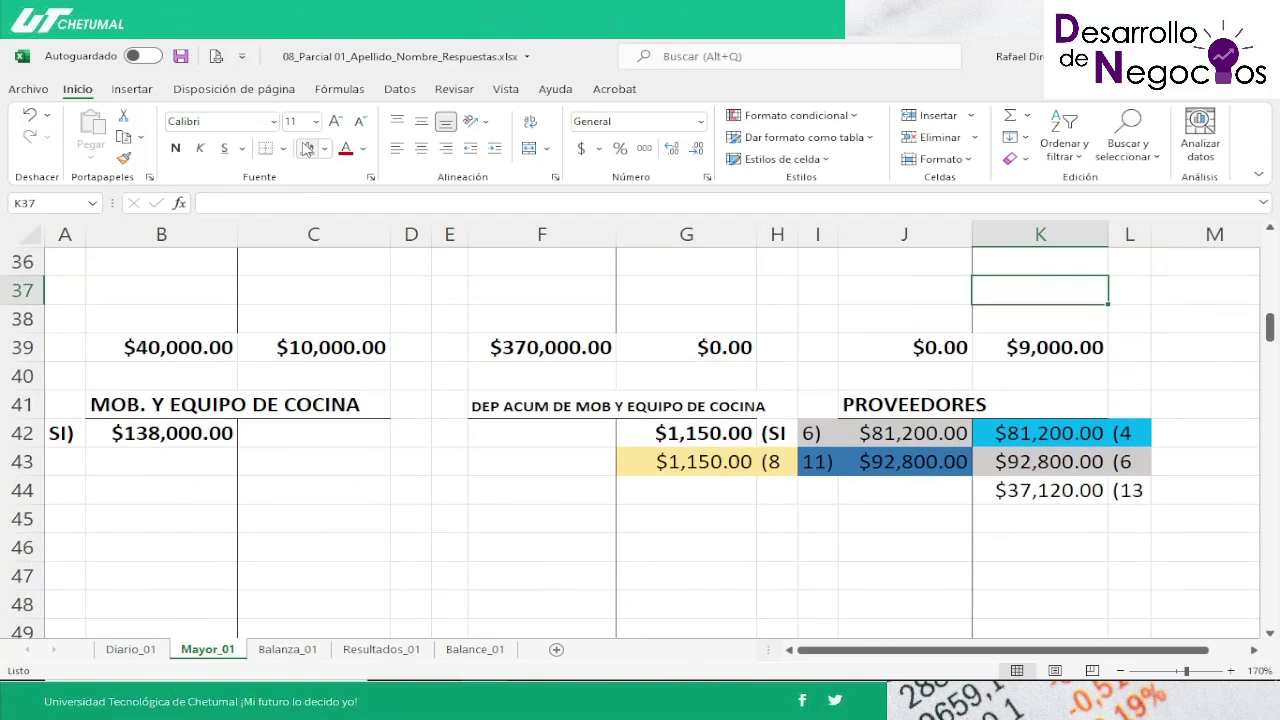
pyautogui.press('Up')
pyautogui.press('Up')
pyautogui.press('Up')
pyautogui.press('Up')
pyautogui.press('Up')
pyautogui.press('Up')
pyautogui.press('Up')
pyautogui.press('Up')
pyautogui.press('Up')
pyautogui.press('Up')
pyautogui.press('Up')
pyautogui.press('Up')
pyautogui.press('Up')
pyautogui.press('Up')
pyautogui.press('Up')
pyautogui.press('Up')
pyautogui.press('Up')
pyautogui.press('Up')
pyautogui.press('Up')
pyautogui.press('Up')
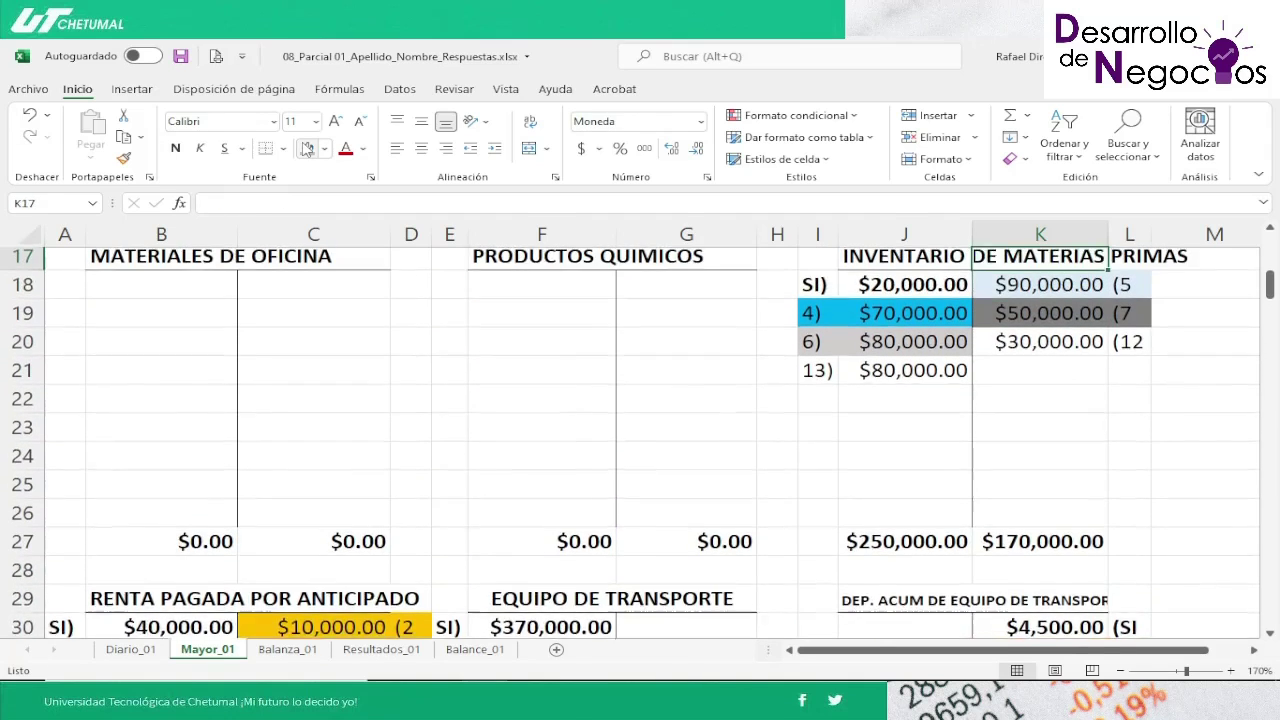
pyautogui.press('Up')
pyautogui.press('Down')
pyautogui.press('Down')
pyautogui.press('Down')
pyautogui.press('Down')
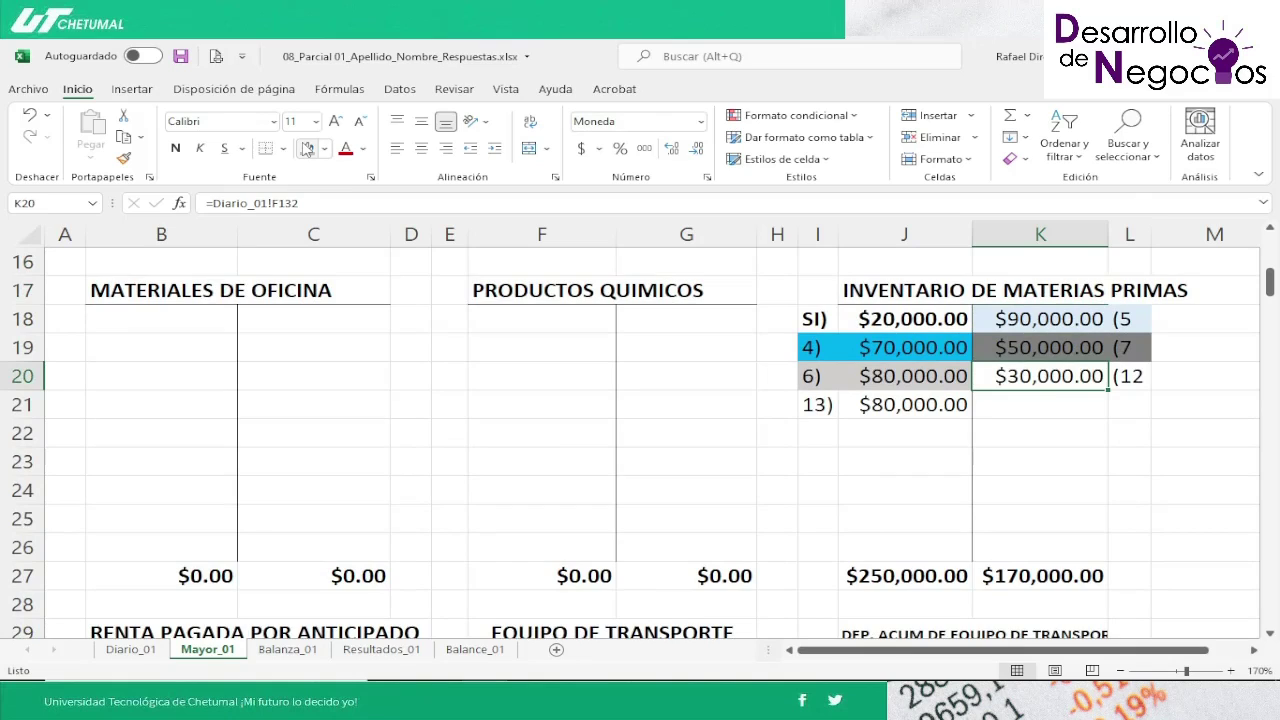
pyautogui.hotkey('shift', 'Right')
pyautogui.click(308, 148)
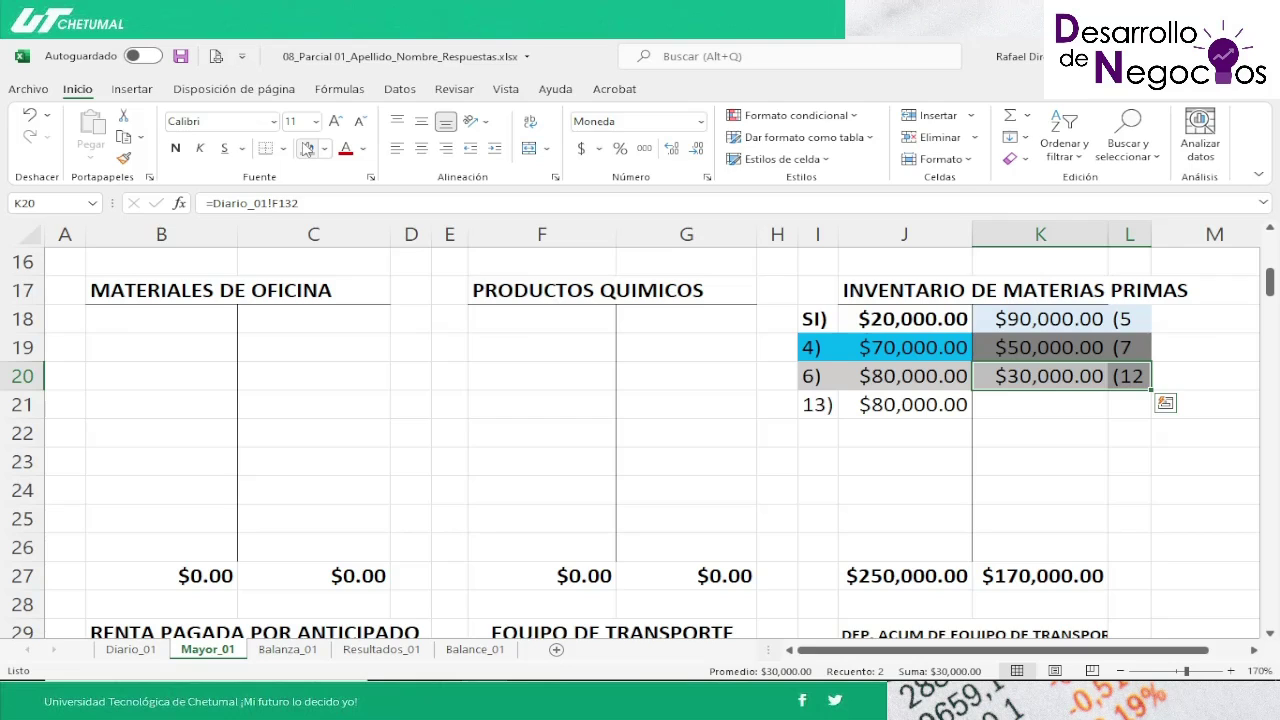
pyautogui.press('Right')
pyautogui.press('Left')
pyautogui.press('Left')
pyautogui.press('Right')
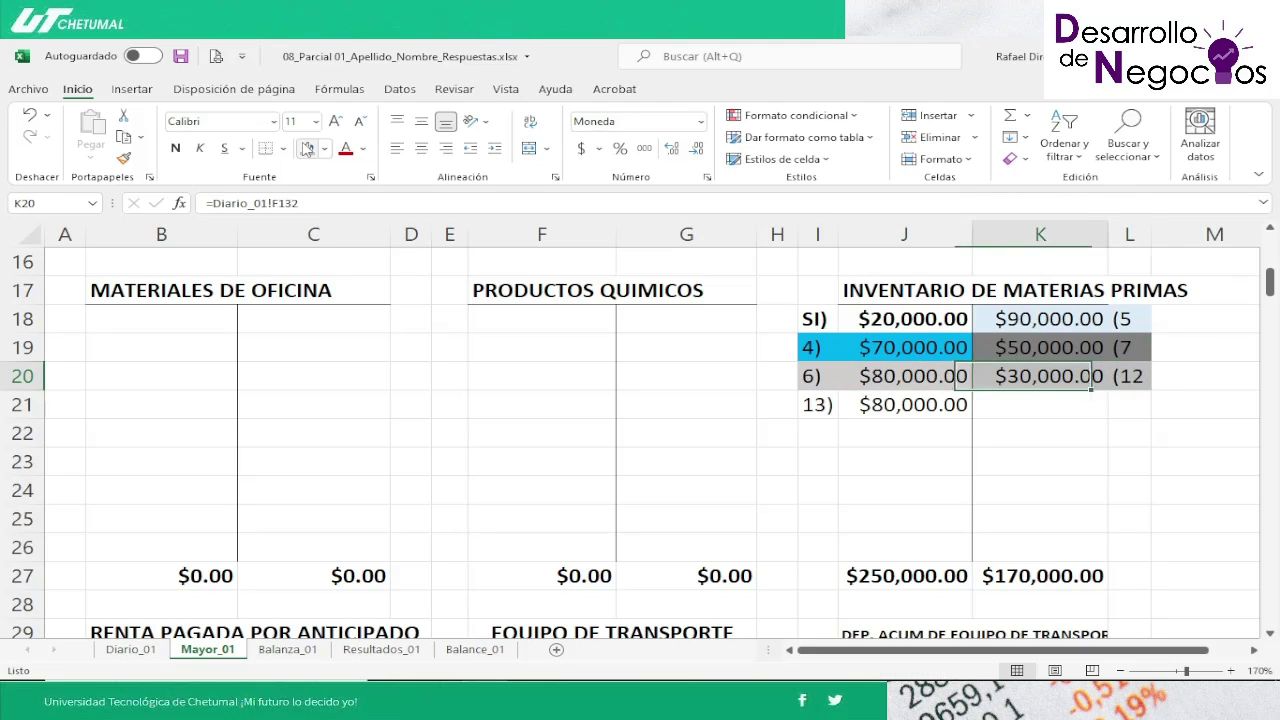
pyautogui.press('Right')
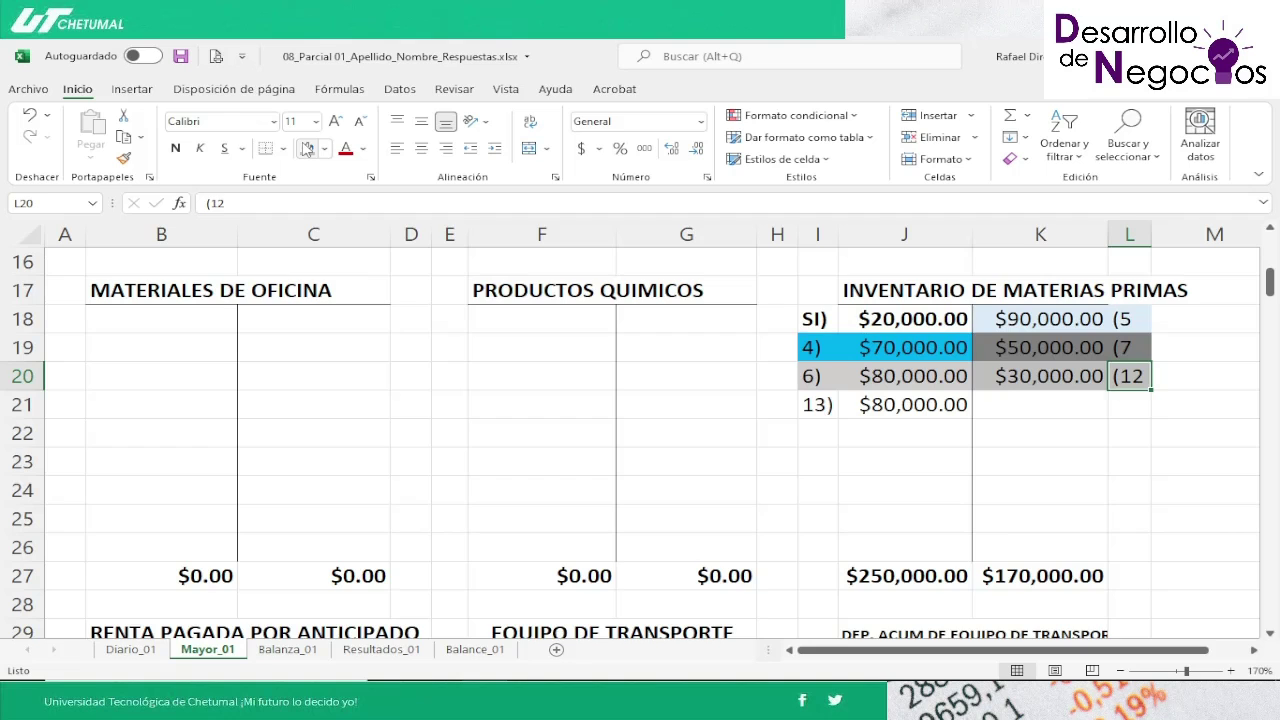
pyautogui.press('Down')
pyautogui.press('Down')
pyautogui.press('Down')
pyautogui.press('Down')
pyautogui.press('Down')
pyautogui.press('Down')
pyautogui.press('Down')
pyautogui.press('Down')
pyautogui.press('Down')
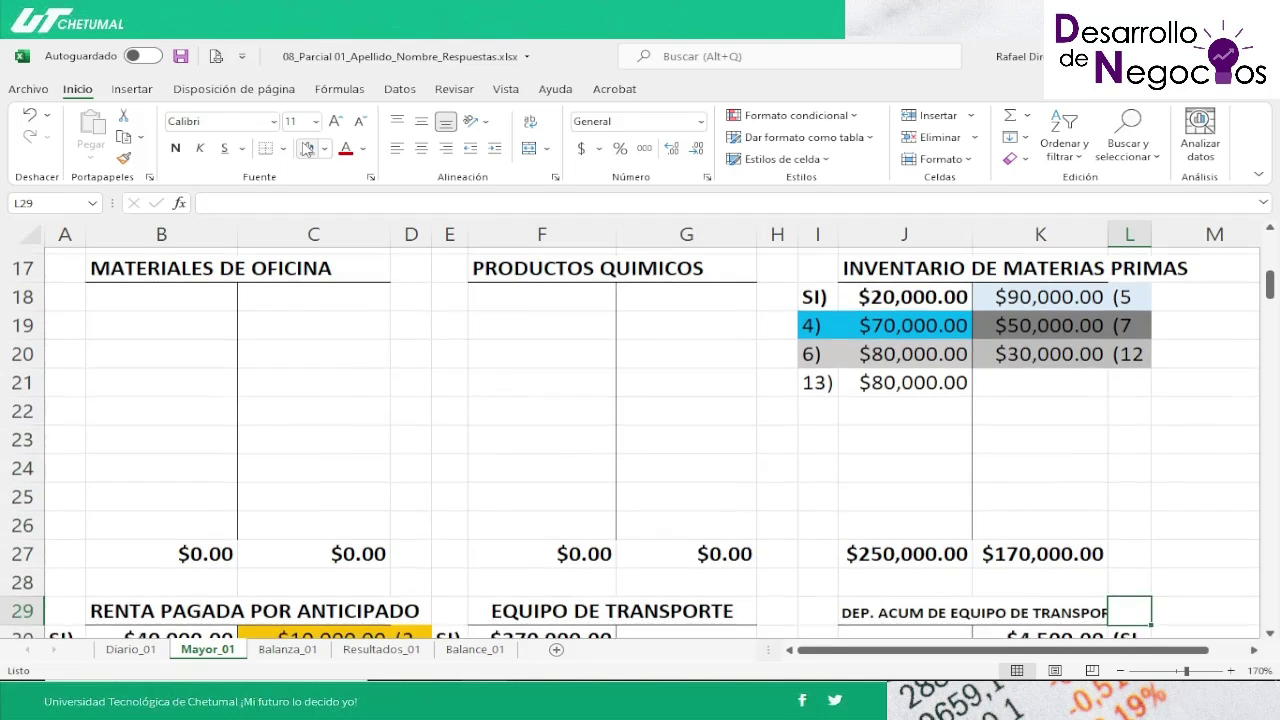
pyautogui.press('Up')
pyautogui.press('Up')
pyautogui.press('Up')
pyautogui.press('Up')
pyautogui.press('Up')
pyautogui.press('Up')
pyautogui.press('Up')
pyautogui.press('Up')
pyautogui.press('Up')
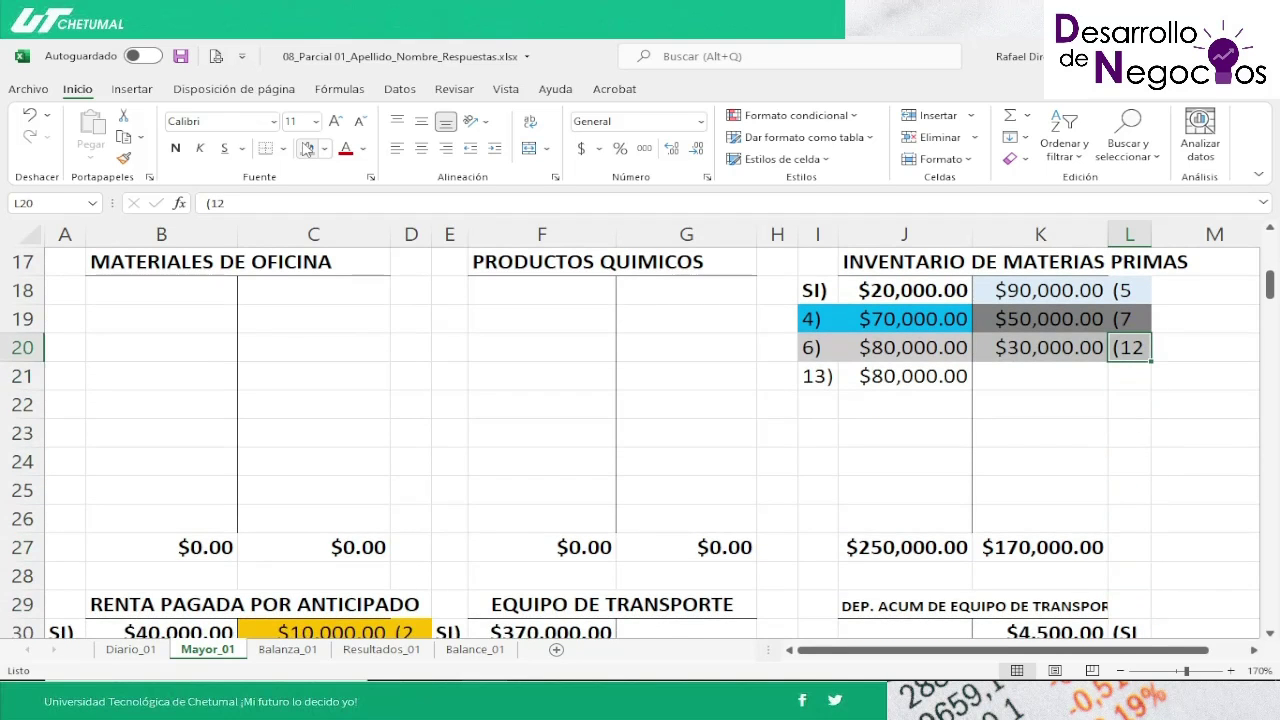
pyautogui.press('Left')
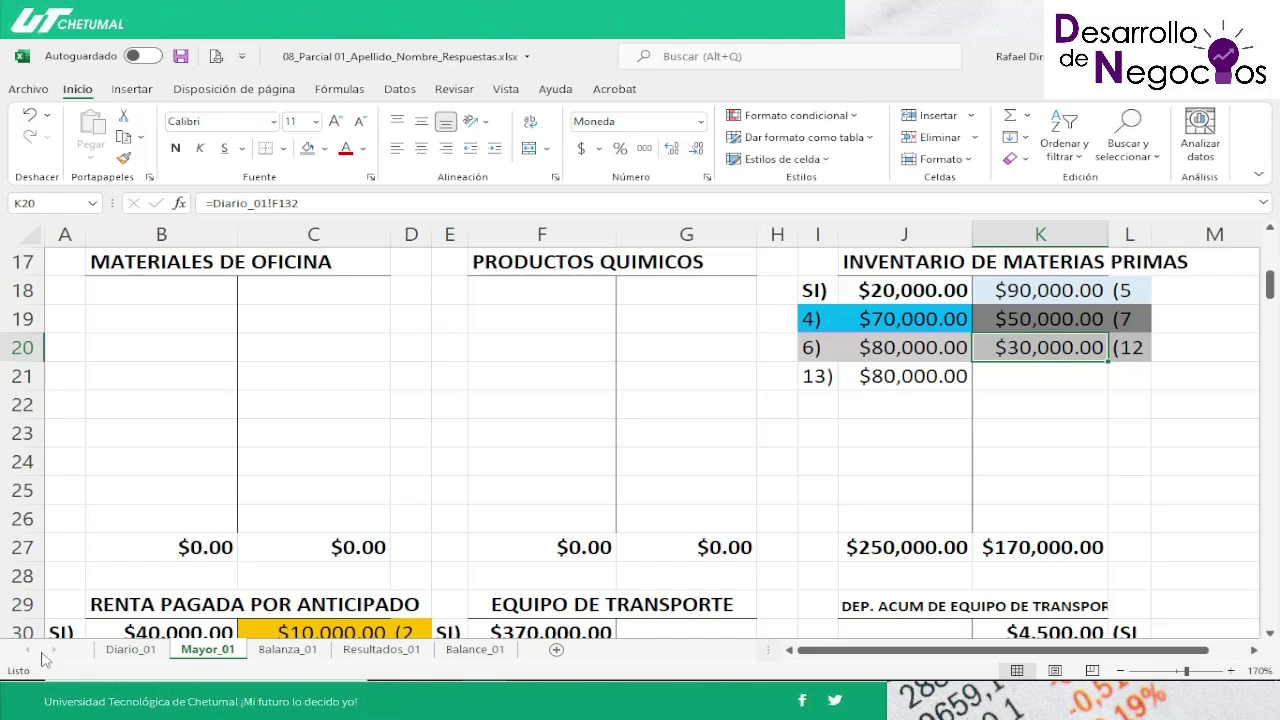
# Step: Switch to the Word exam document and read transaction 13, the 23 de Julio purchase of materias primas
pyautogui.moveTo(331, 678)
pyautogui.click(530, 666)
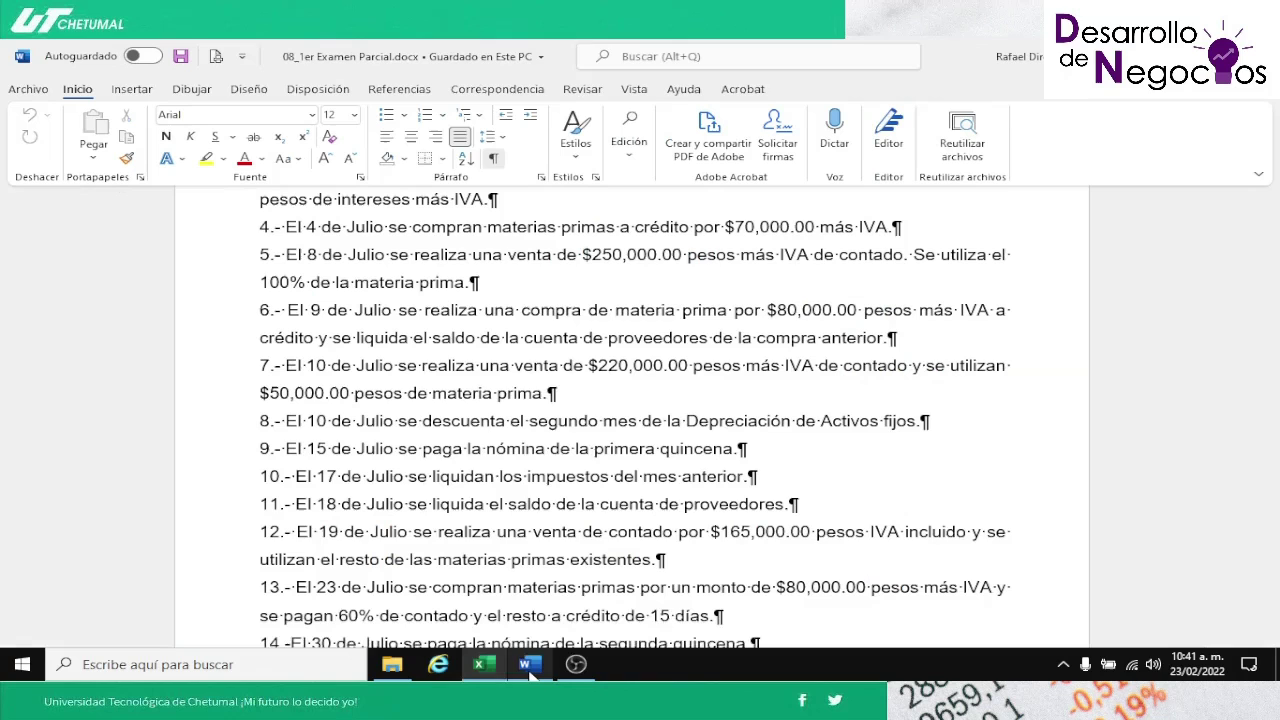
pyautogui.press('Down')
pyautogui.press('Down')
pyautogui.press('Down')
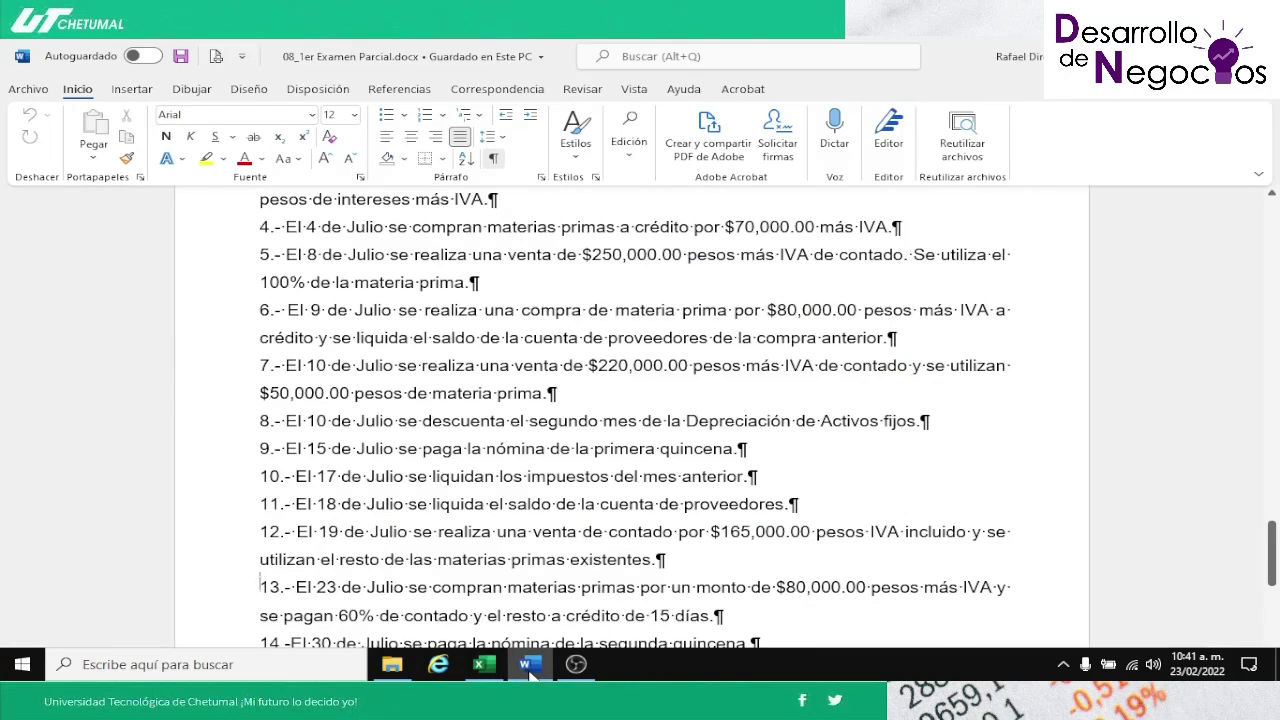
pyautogui.press('Down')
pyautogui.press('Down')
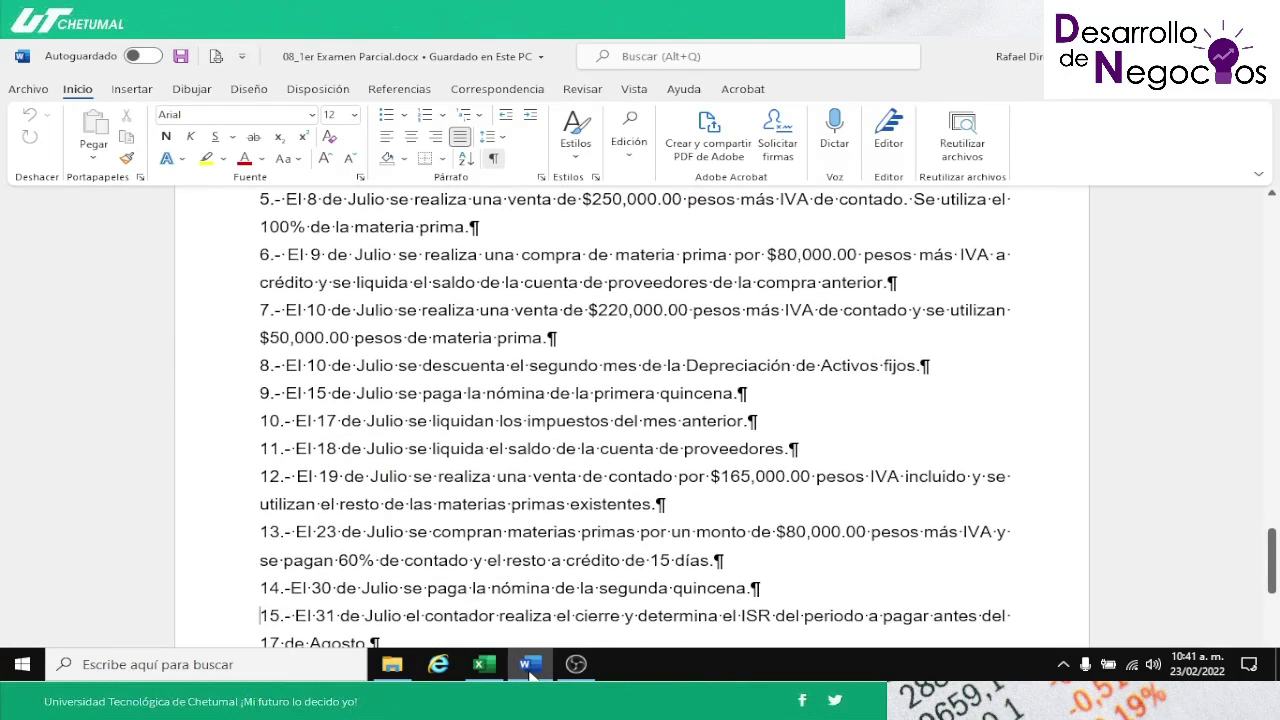
pyautogui.press('Up')
pyautogui.press('Up')
pyautogui.press('Up')
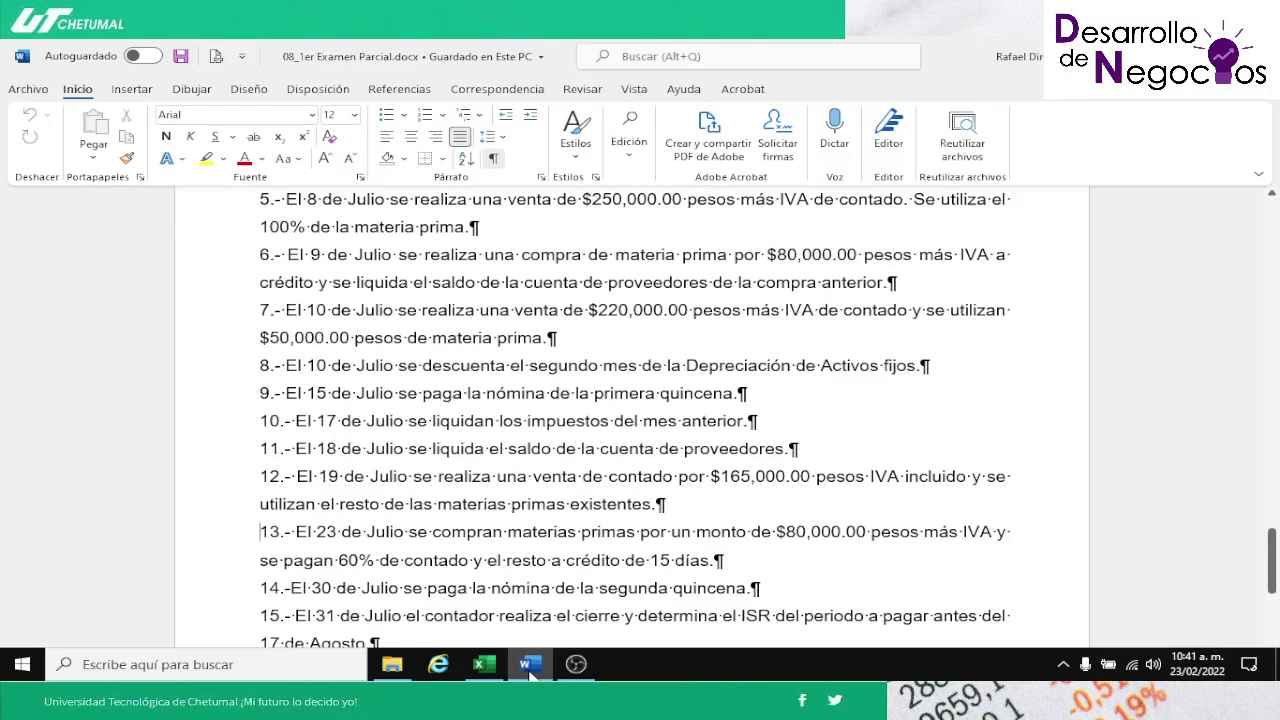
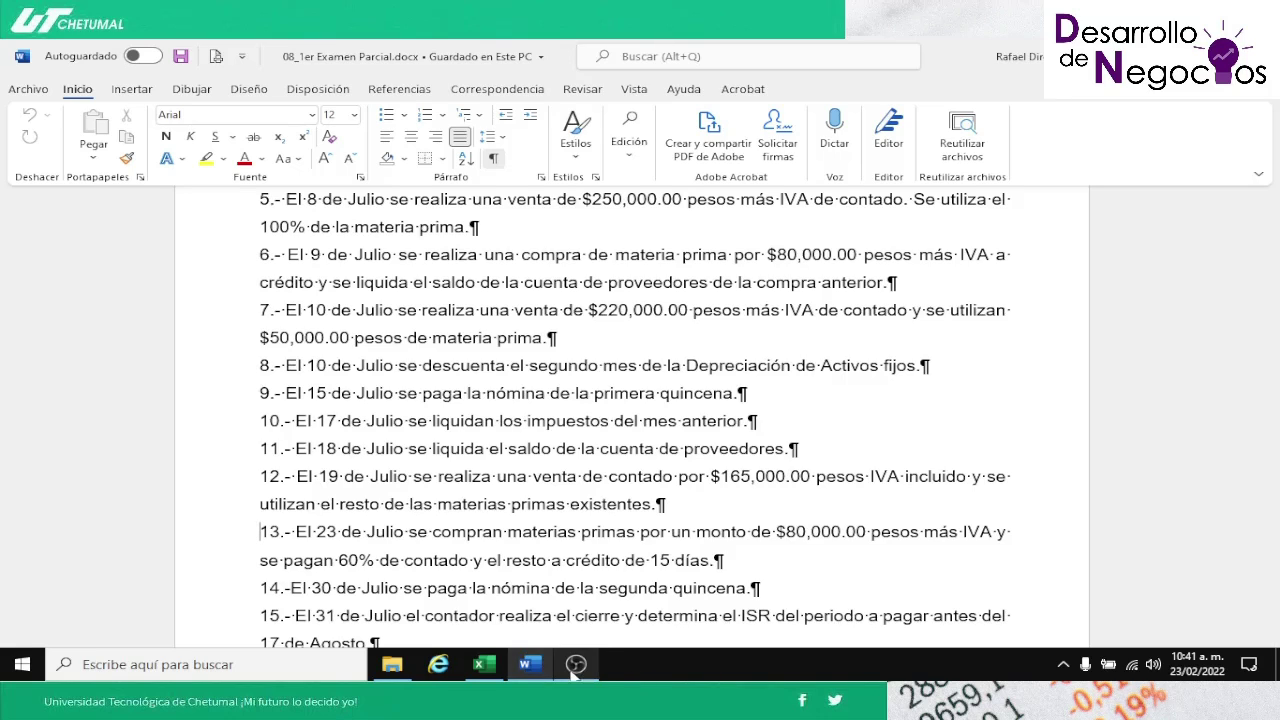
# Step: Return to the Excel workbook and locate entry 13 in the Diario_01 sheet
pyautogui.click(486, 668)
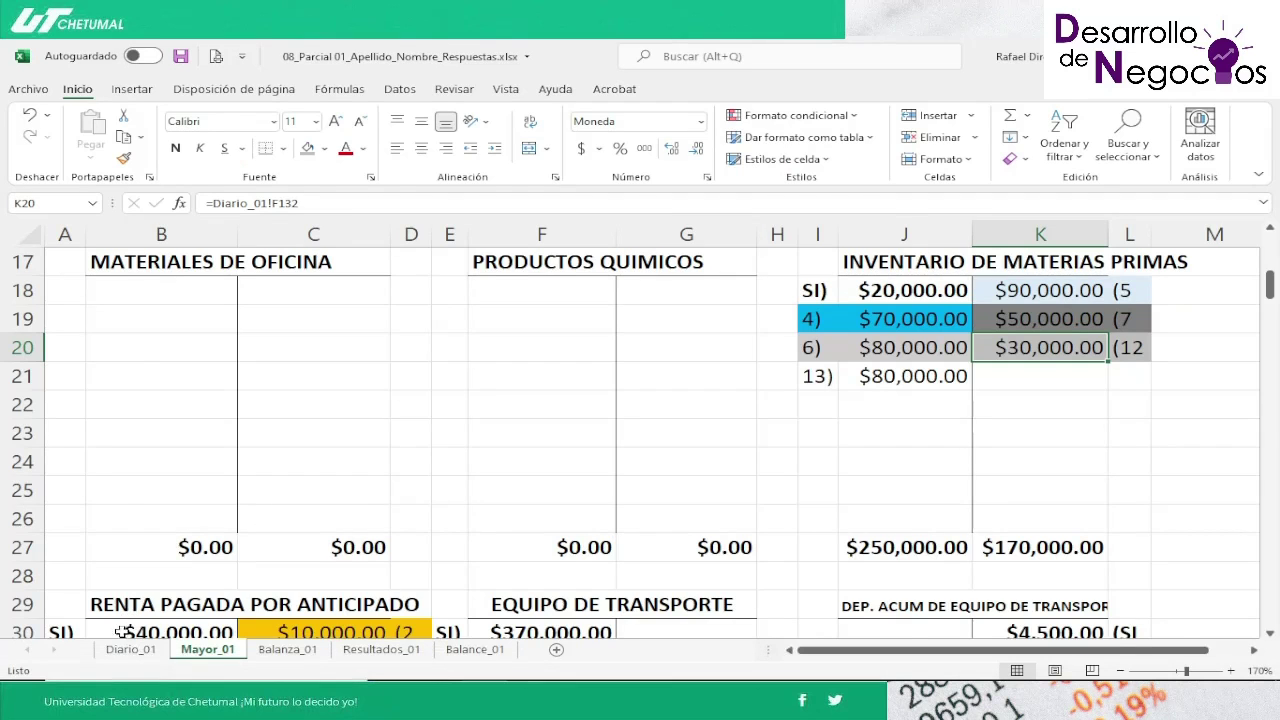
pyautogui.click(126, 650)
pyautogui.press('Down')
pyautogui.press('Down')
pyautogui.press('Down')
pyautogui.press('Down')
pyautogui.press('Down')
pyautogui.press('Down')
pyautogui.press('Down')
pyautogui.press('Down')
pyautogui.press('Down')
pyautogui.press('Down')
pyautogui.press('Down')
pyautogui.press('Down')
pyautogui.press('Down')
pyautogui.press('Down')
pyautogui.press('Down')
pyautogui.press('Down')
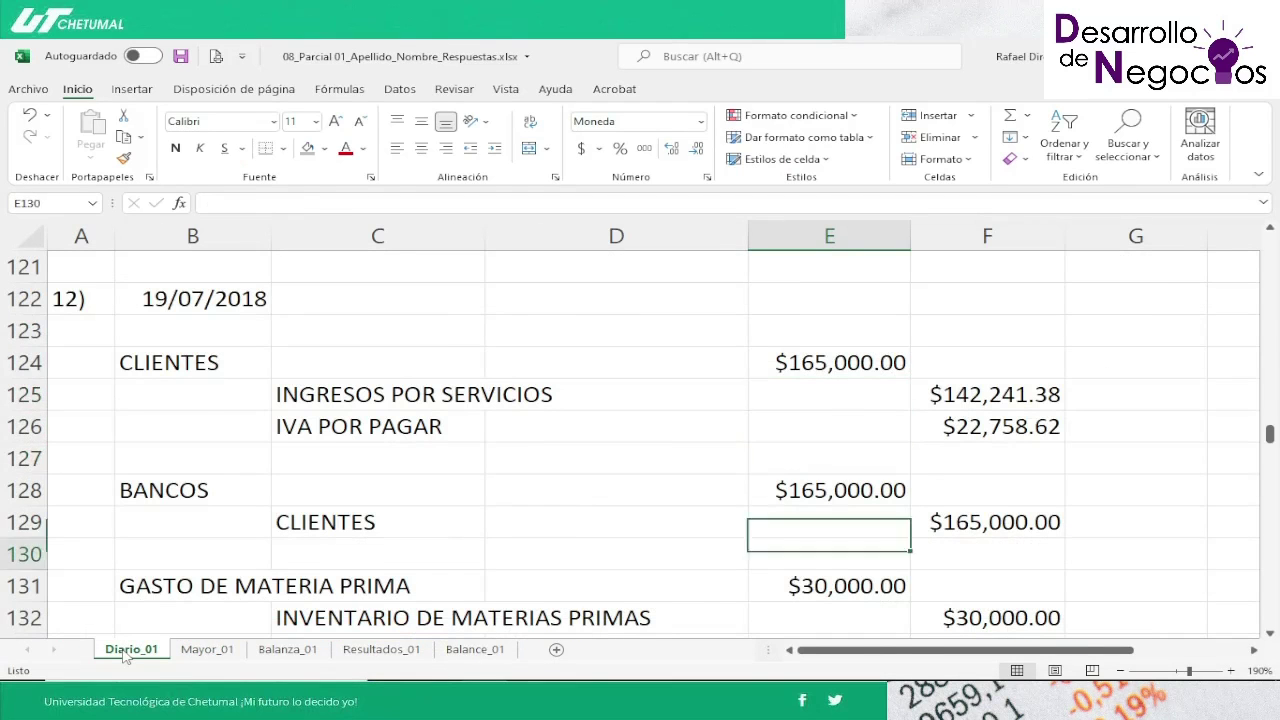
pyautogui.press('Down')
pyautogui.press('Down')
pyautogui.press('Down')
pyautogui.press('Down')
pyautogui.press('Down')
pyautogui.press('Down')
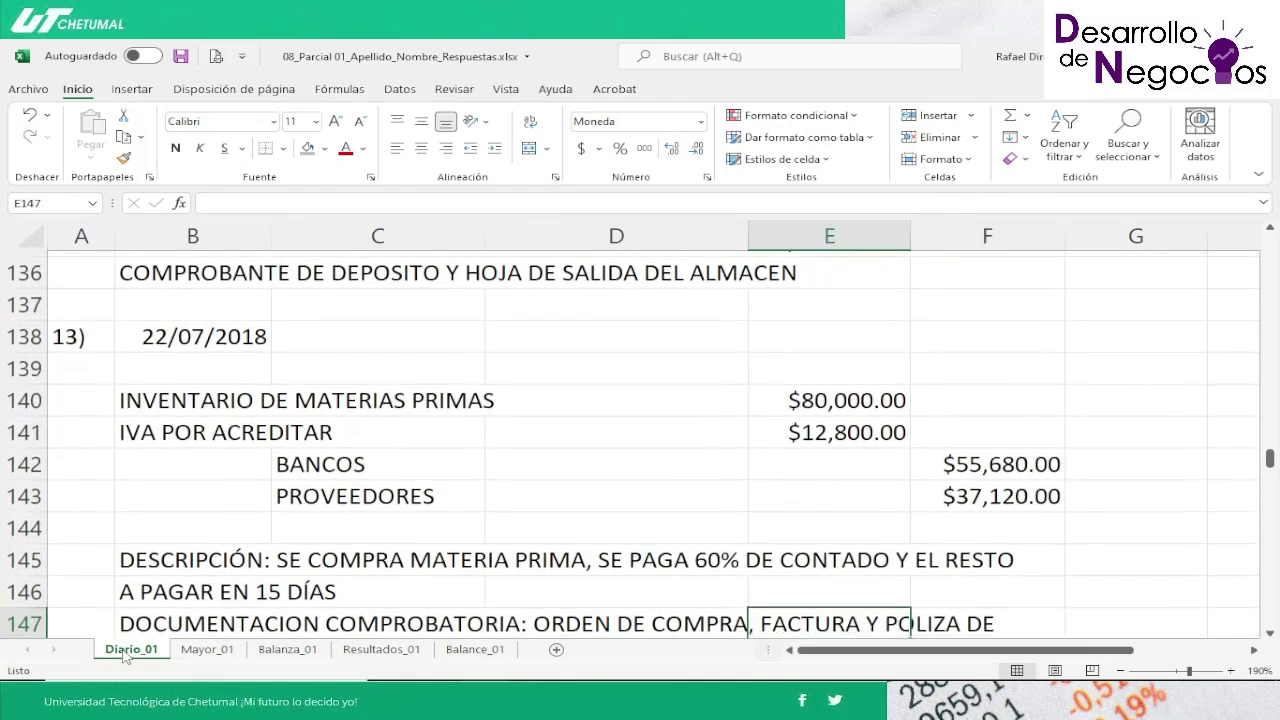
pyautogui.press('Up')
pyautogui.press('Up')
pyautogui.press('Up')
pyautogui.press('Up')
pyautogui.press('Up')
pyautogui.press('Up')
pyautogui.press('Up')
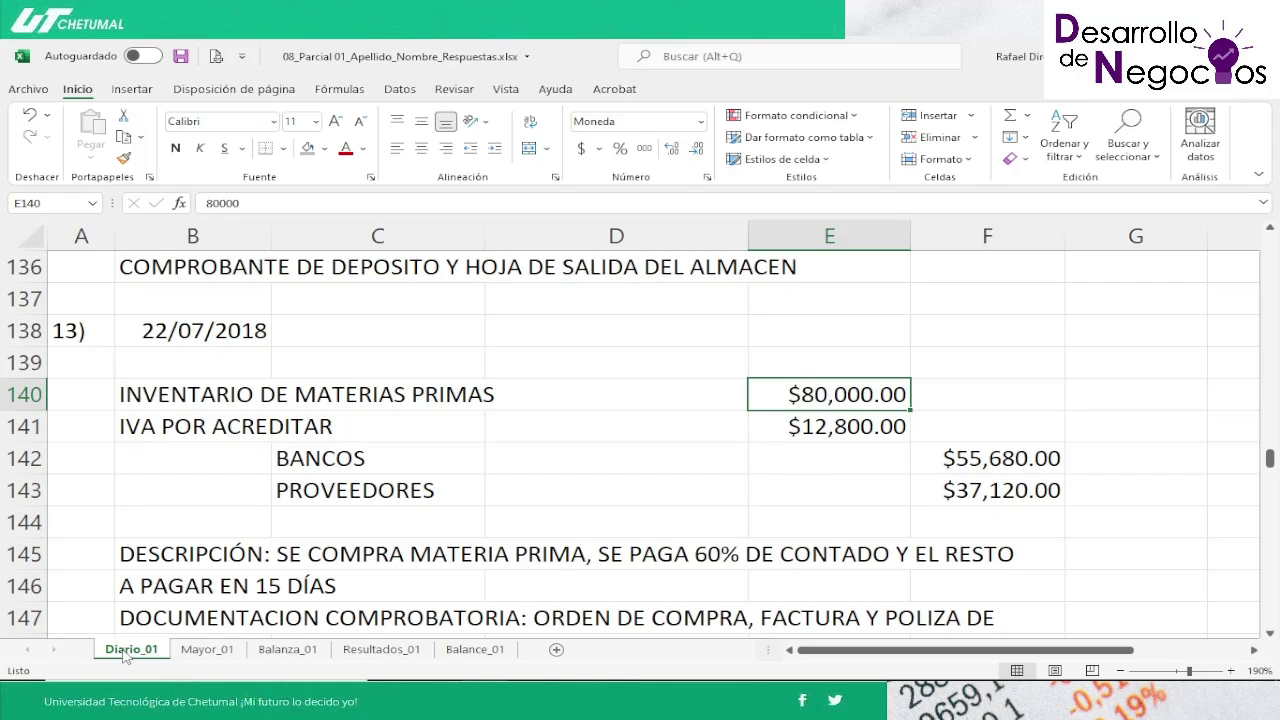
# Step: Check entry 13's INVENTARIO DE MATERIAS PRIMAS charge and the IVA POR ACREDITAR formula in E141
pyautogui.press('Left')
pyautogui.press('Left')
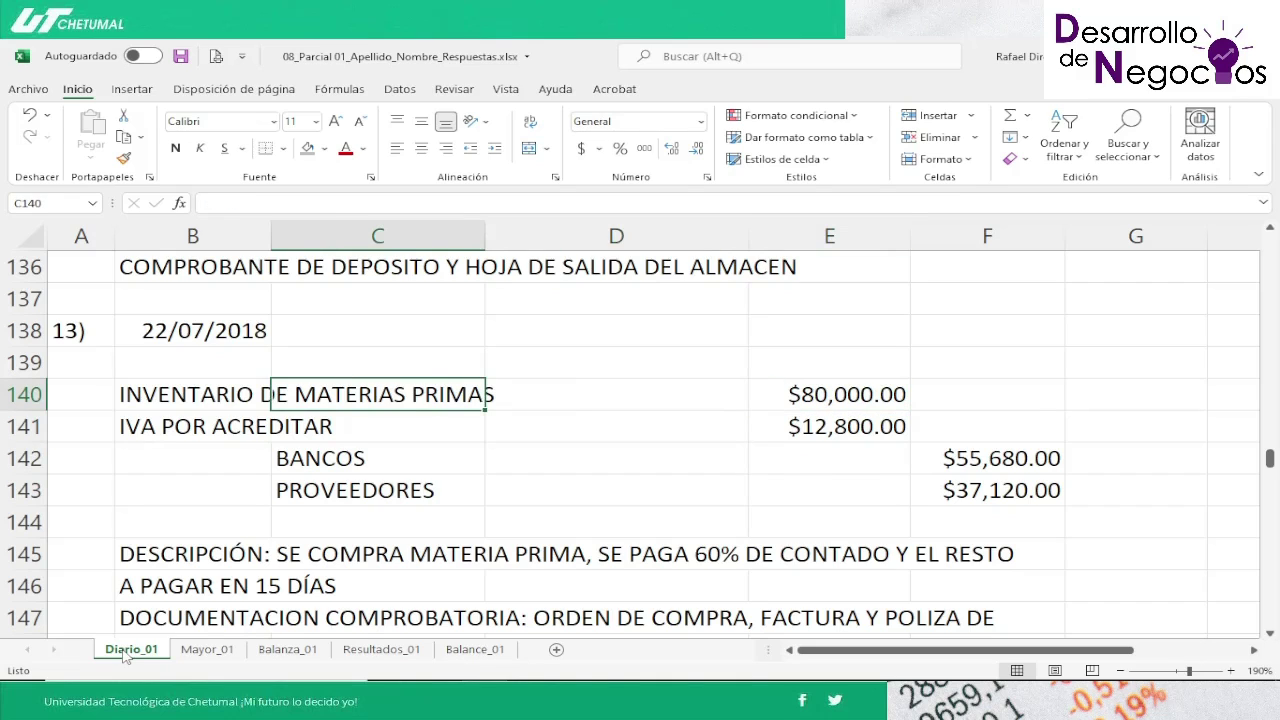
pyautogui.press('Right')
pyautogui.press('Right')
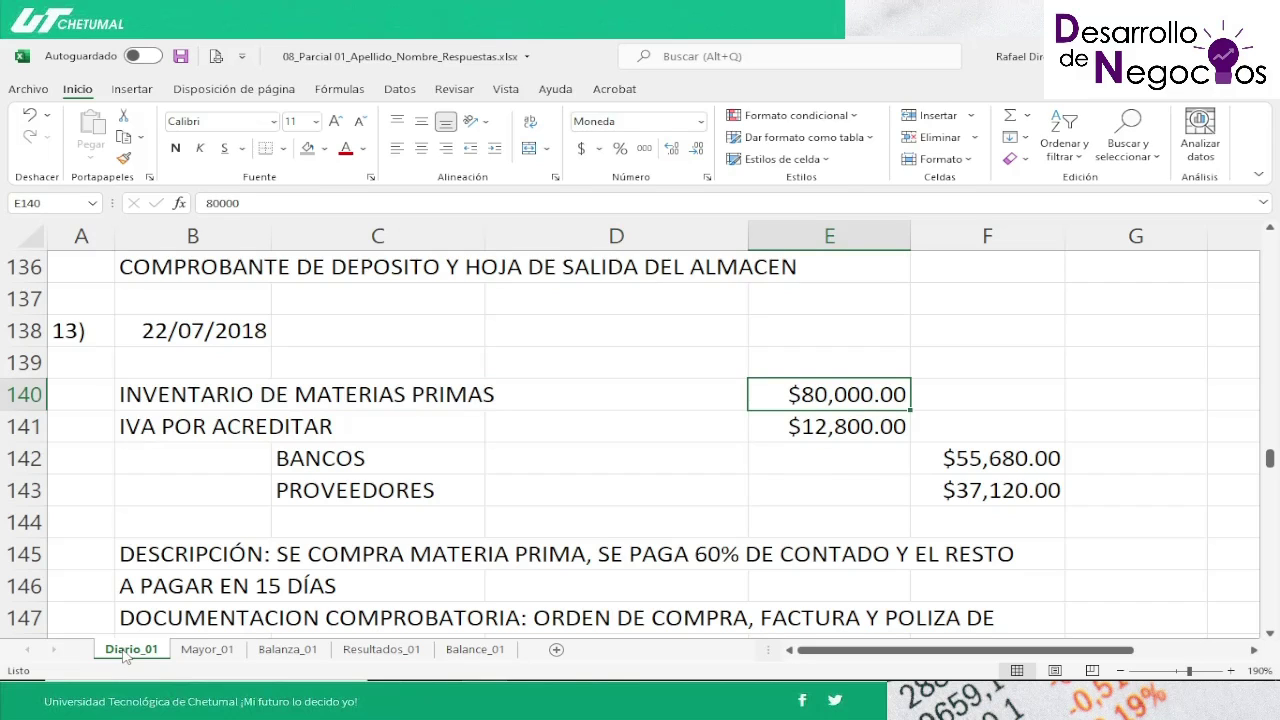
pyautogui.press('Down')
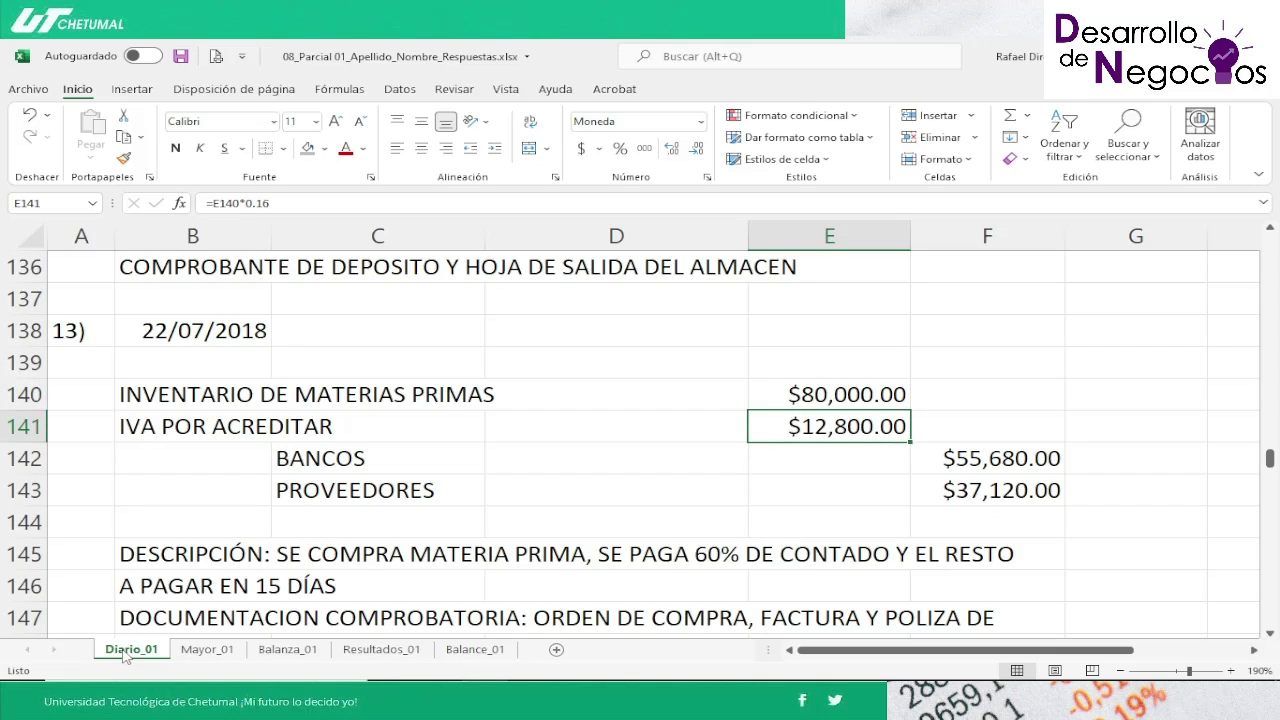
pyautogui.press('F2')
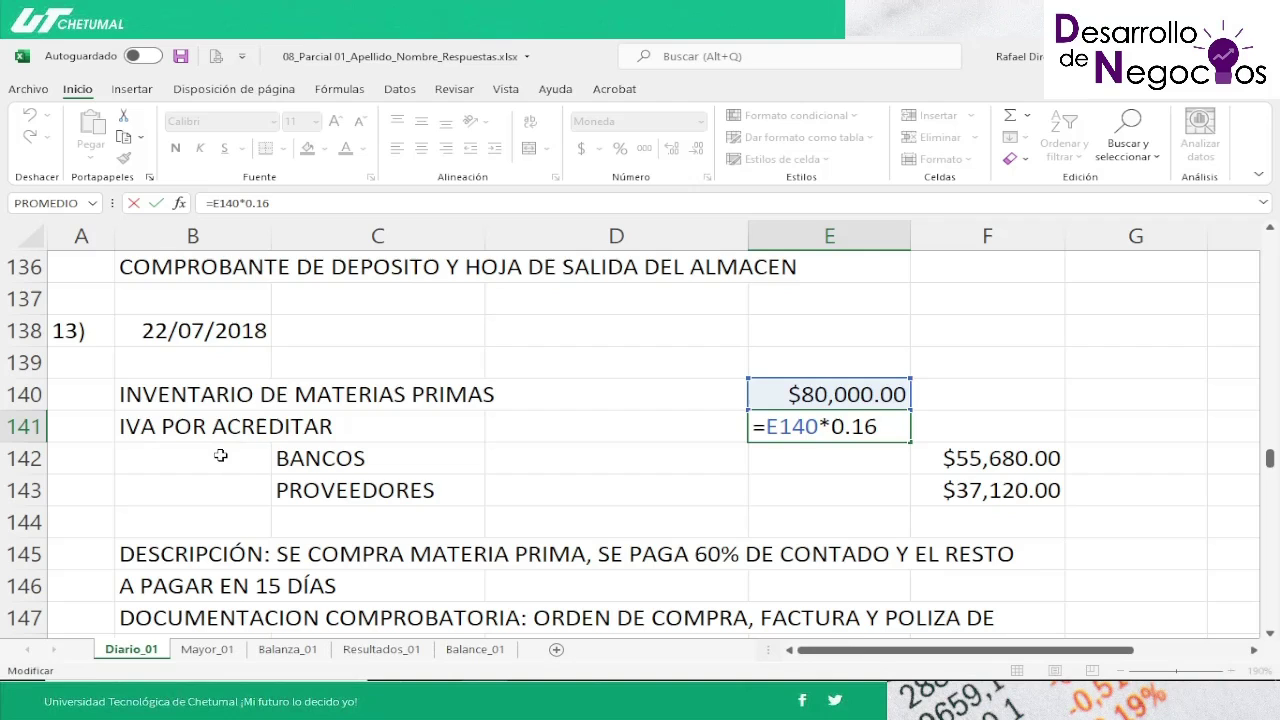
pyautogui.press('Return')
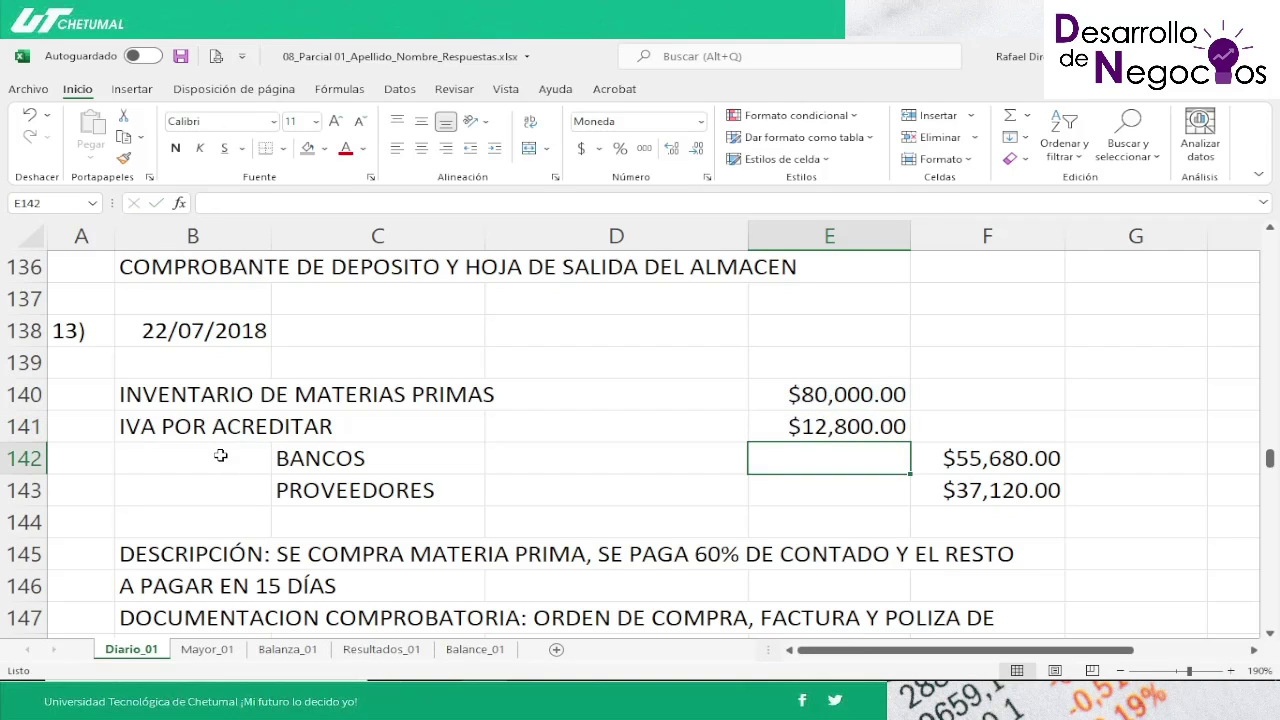
# Step: Insert two blank rows above the BANCOS line of entry 13 in Diario_01
pyautogui.click(14, 459)
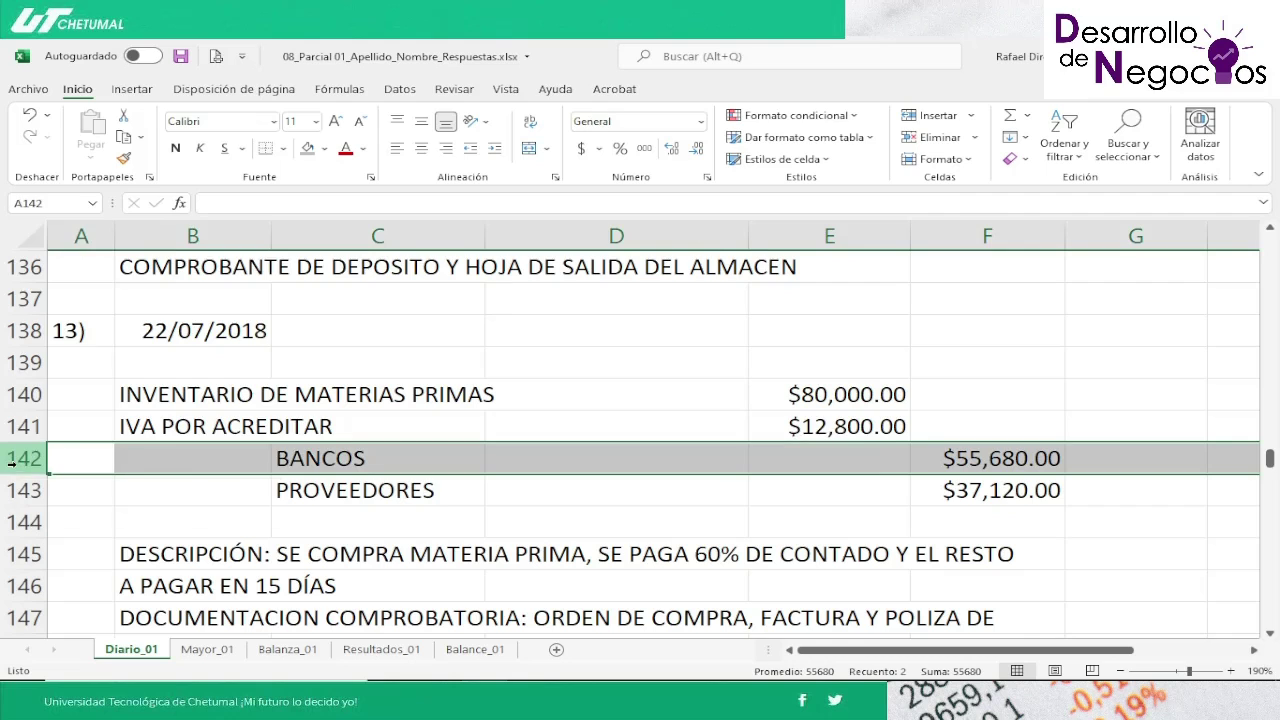
pyautogui.rightClick(14, 459)
pyautogui.click(92, 309)
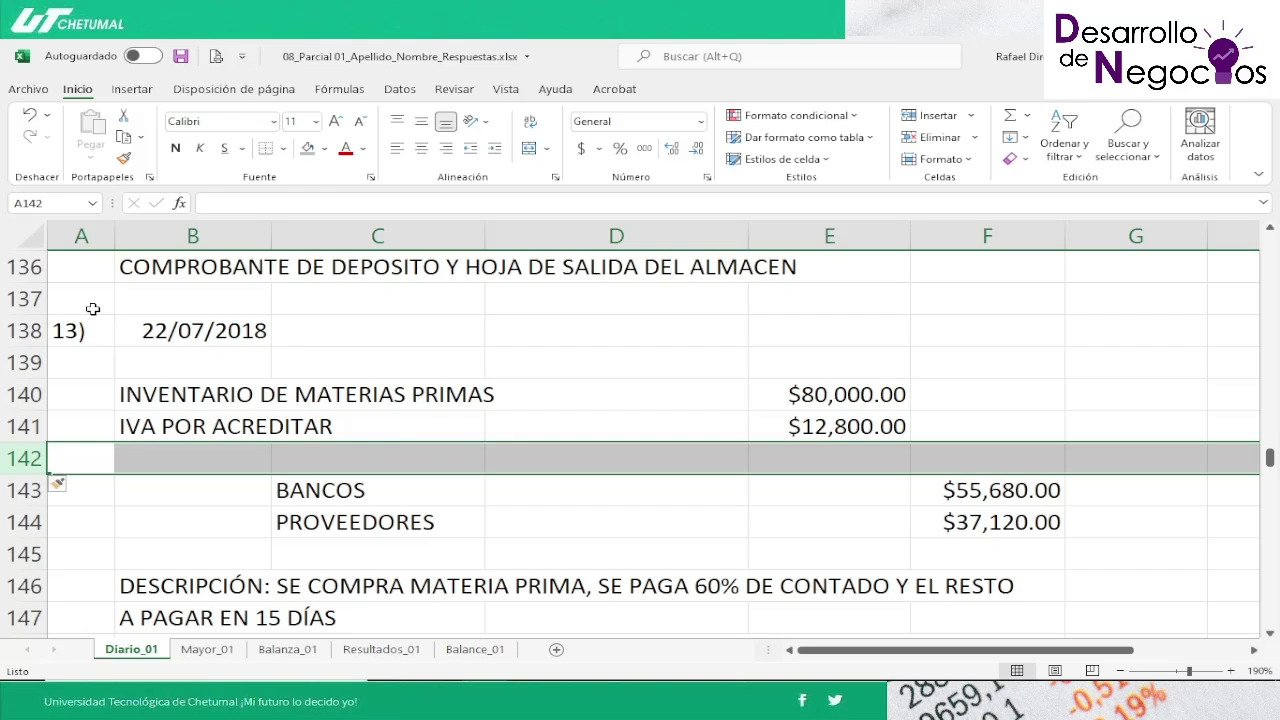
pyautogui.hotkey('ctrl', '+')
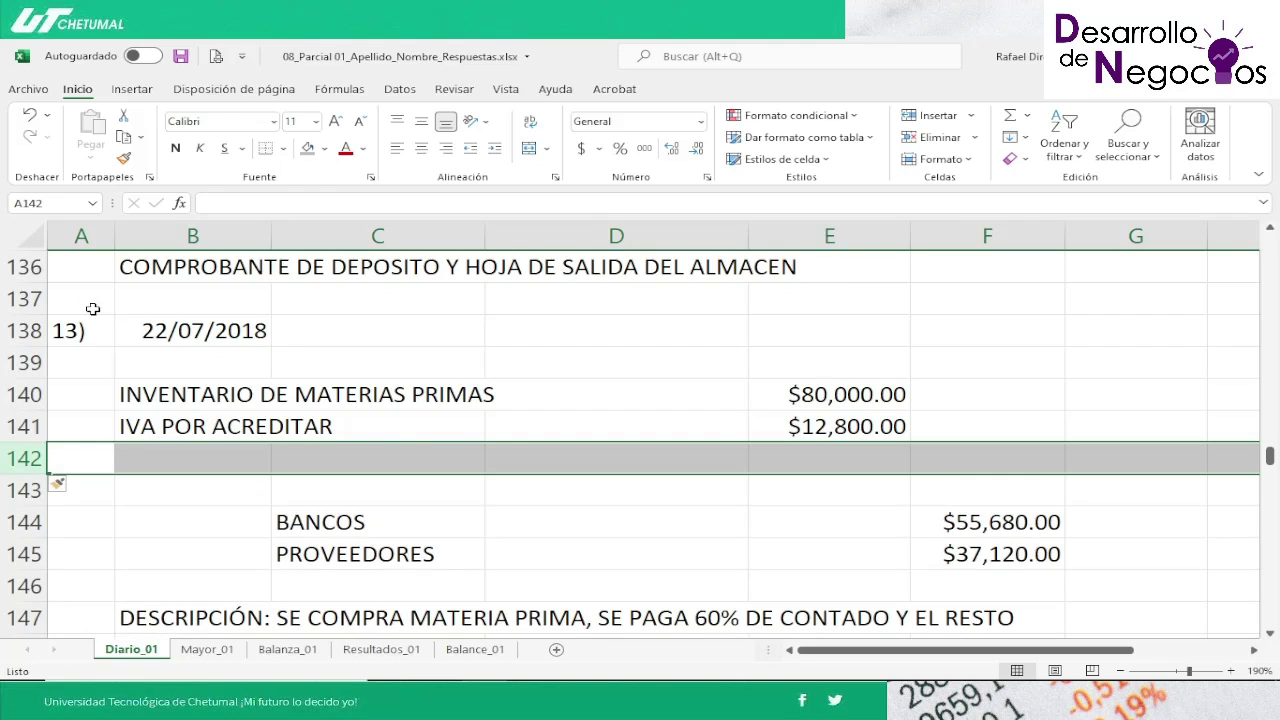
# Step: Enter PROVEEDORES as the credit account in C142, directly below entry 13's IVA POR ACREDITAR line
pyautogui.press('Right')
pyautogui.press('Right')
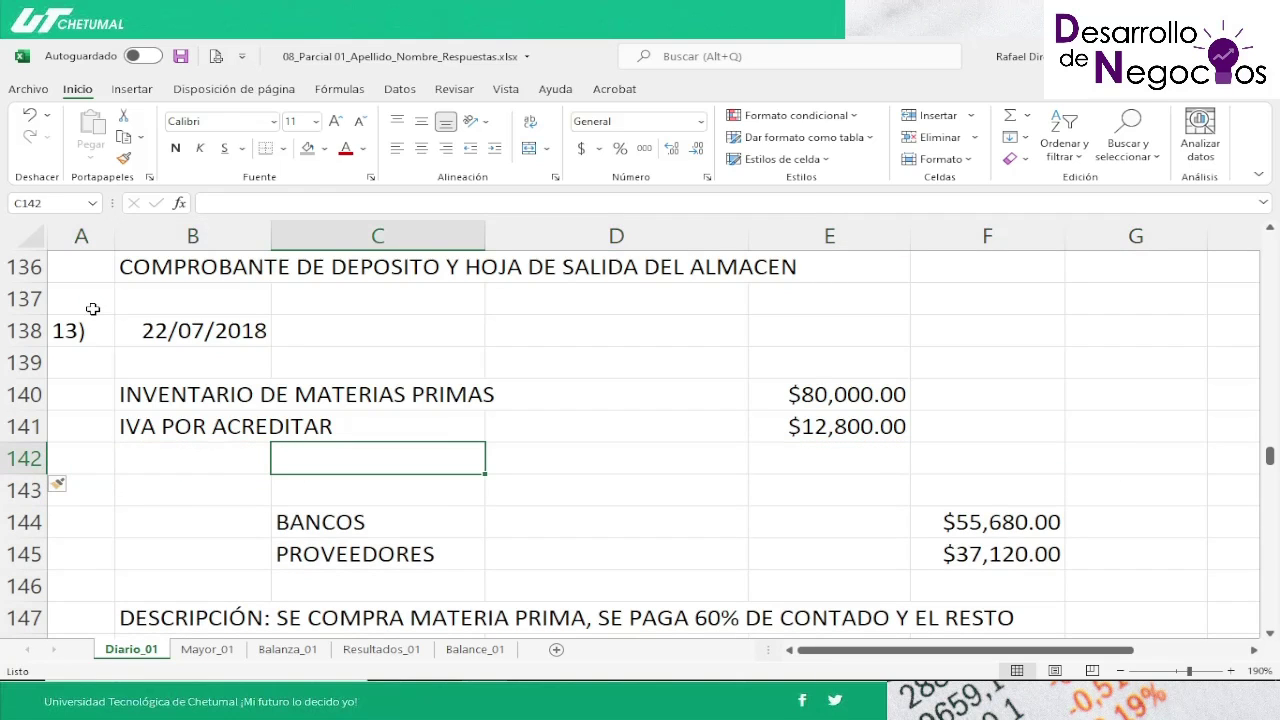
pyautogui.write('PROVE')
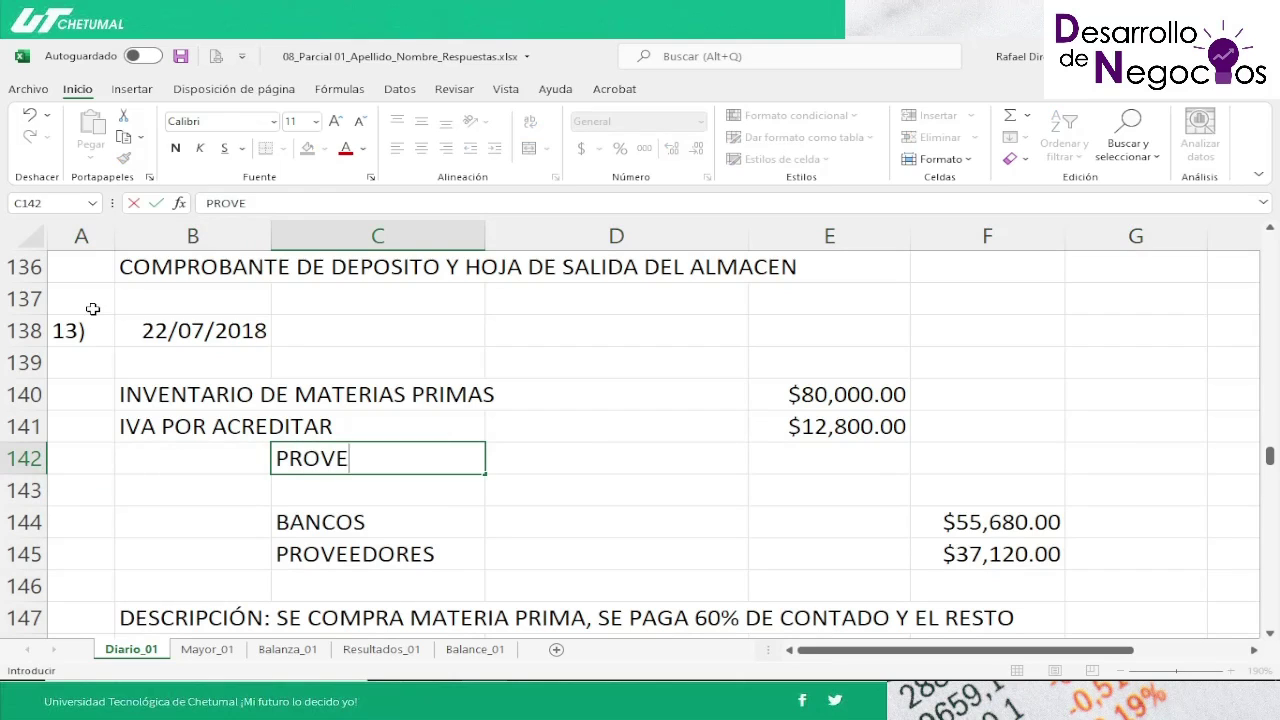
pyautogui.write('EDORES')
# Step: Calculate the PROVEEDORES credit in F142 with the formula =E140+E141
pyautogui.press('Right')
pyautogui.press('Right')
pyautogui.press('Right')
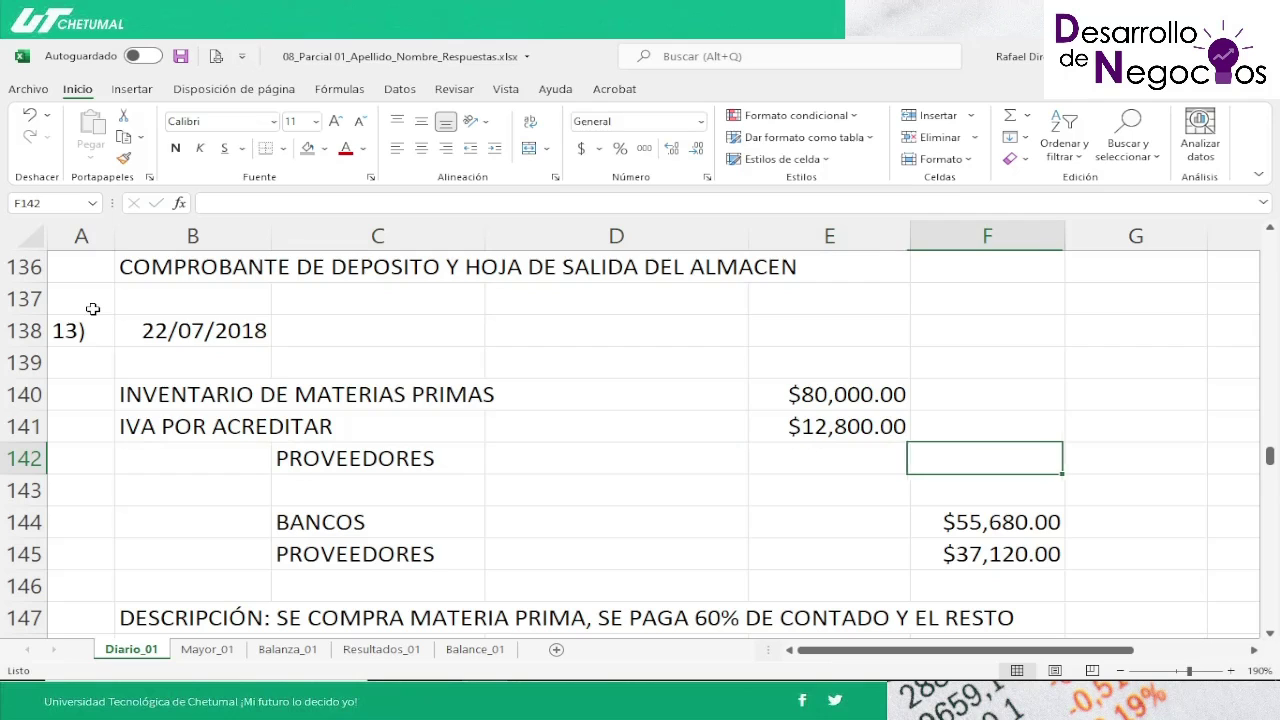
pyautogui.write('=')
pyautogui.press('Up')
pyautogui.press('Up')
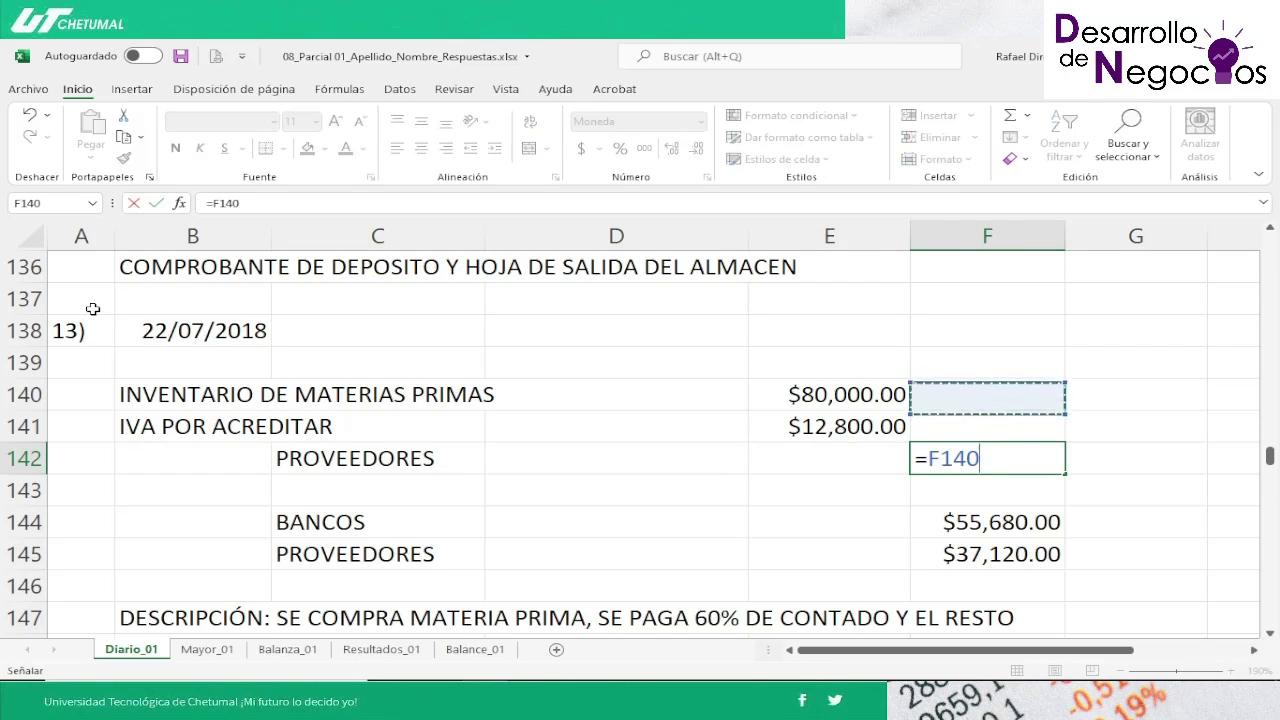
pyautogui.press('Left')
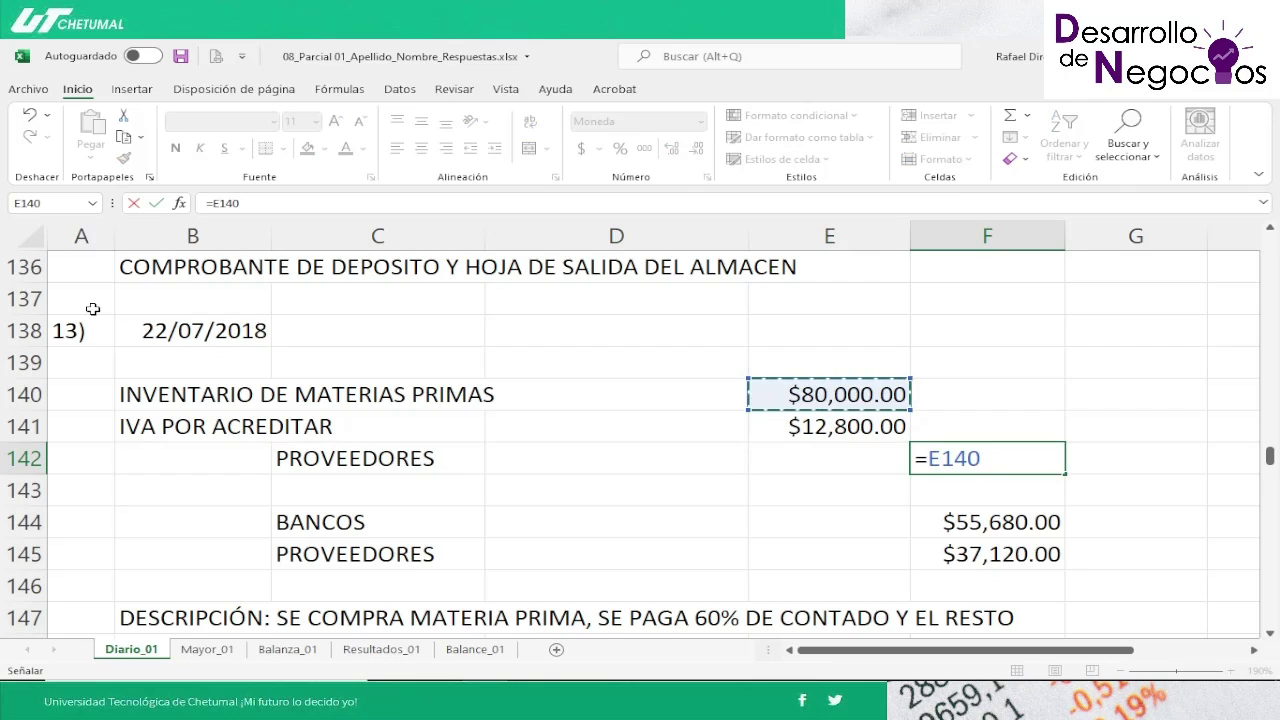
pyautogui.write('+')
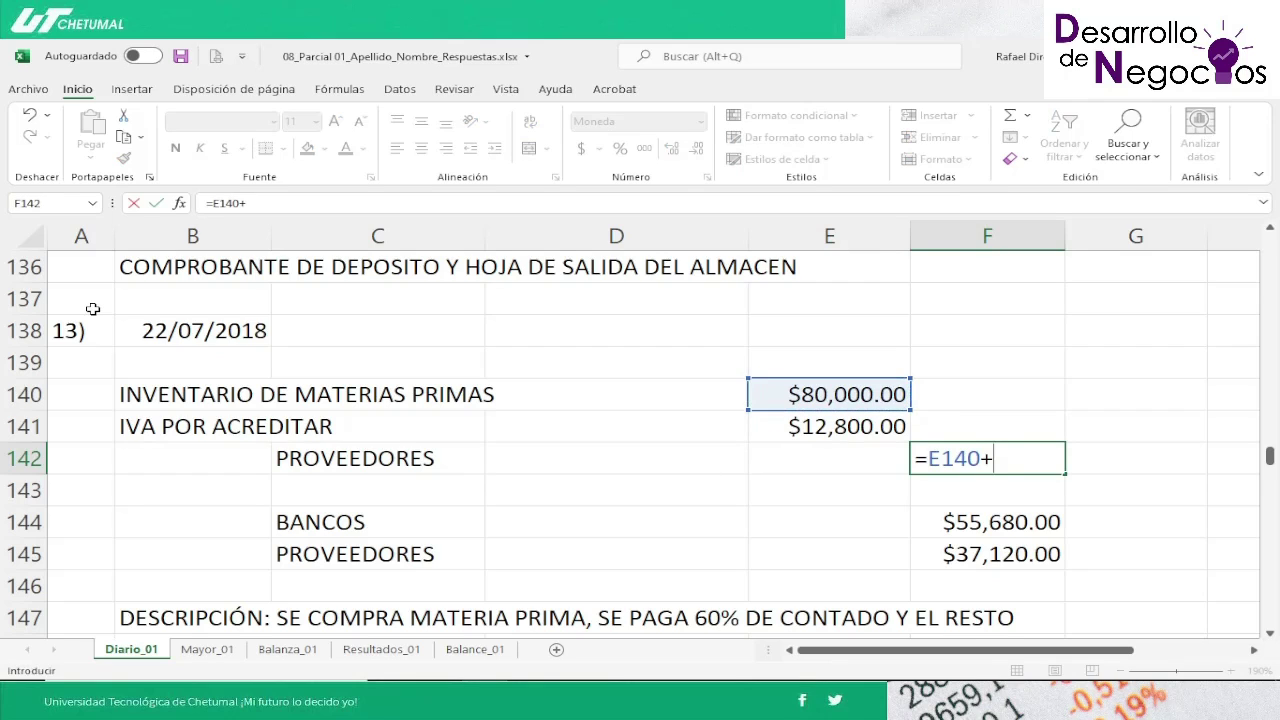
pyautogui.press('Left')
pyautogui.press('Up')
pyautogui.press('Return')
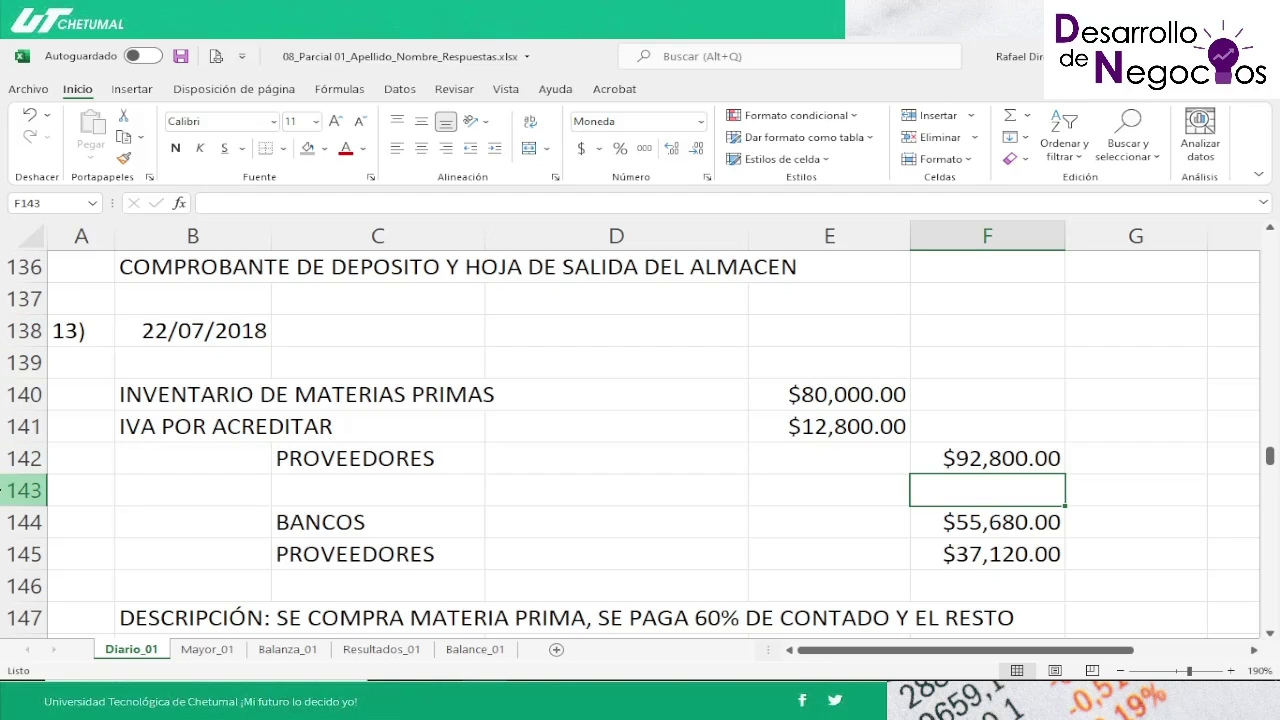
# Step: Insert another blank row at row 143, between the PROVEEDORES credit and the BANCOS line
pyautogui.click(8, 490)
pyautogui.rightClick(8, 490)
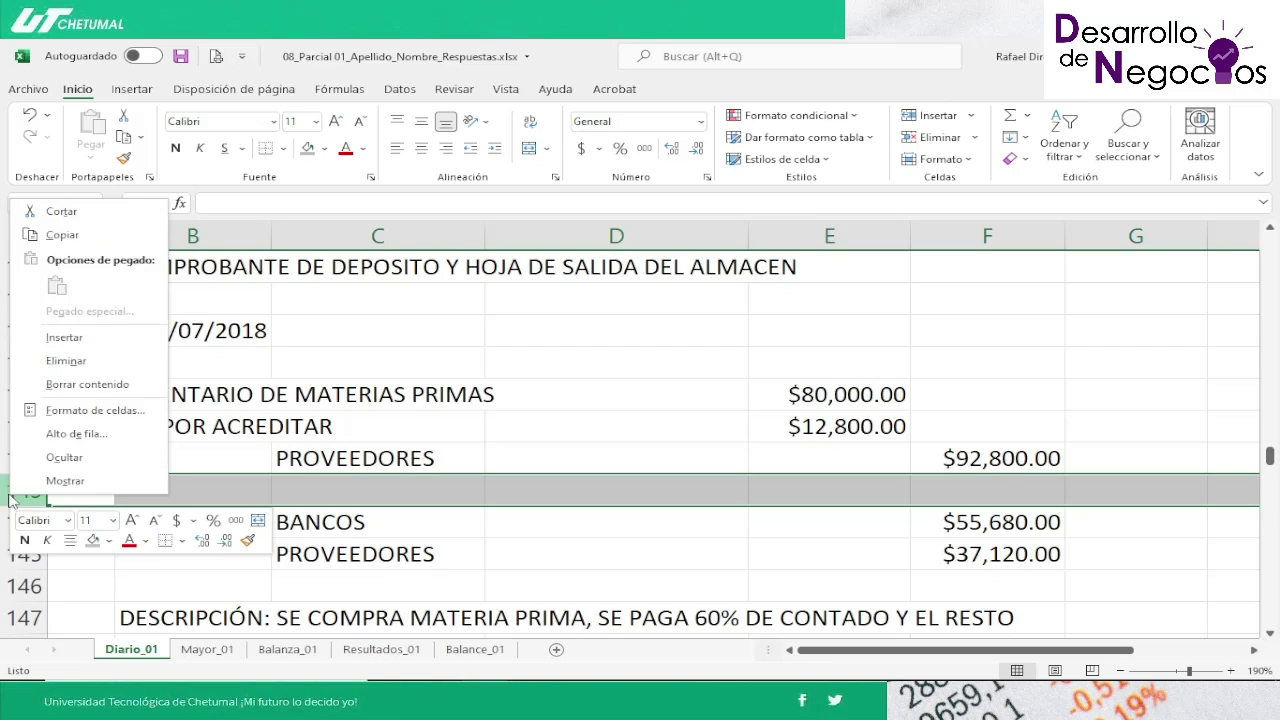
pyautogui.click(79, 340)
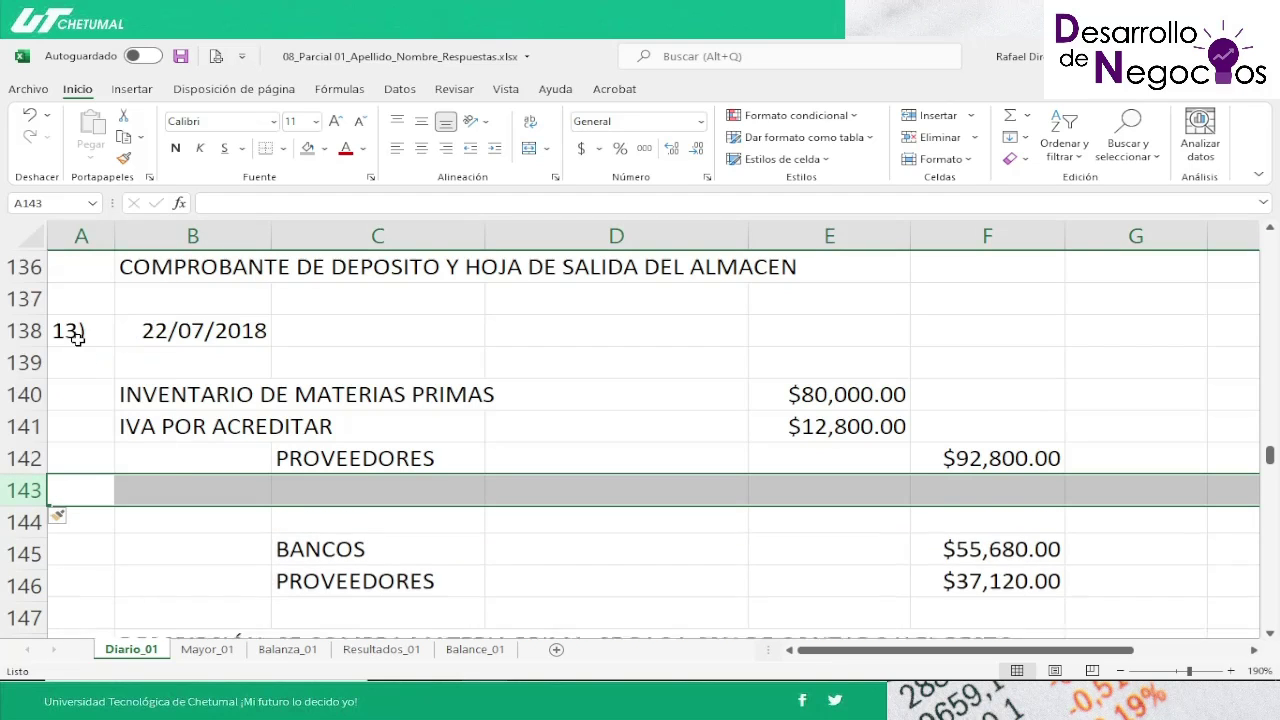
# Step: Enter PROVEEDORES as the charge account in B144, directly above the BANCOS line
pyautogui.press('Down')
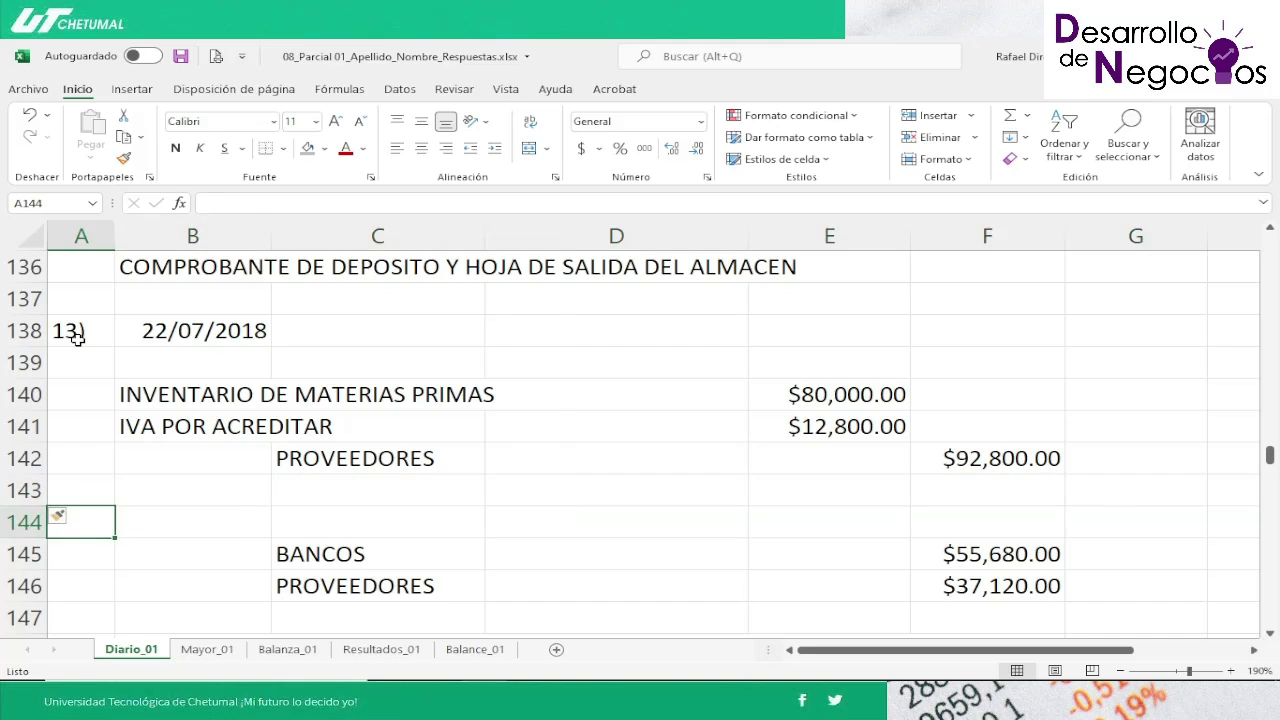
pyautogui.press('Down')
pyautogui.press('Down')
pyautogui.press('Right')
pyautogui.press('Right')
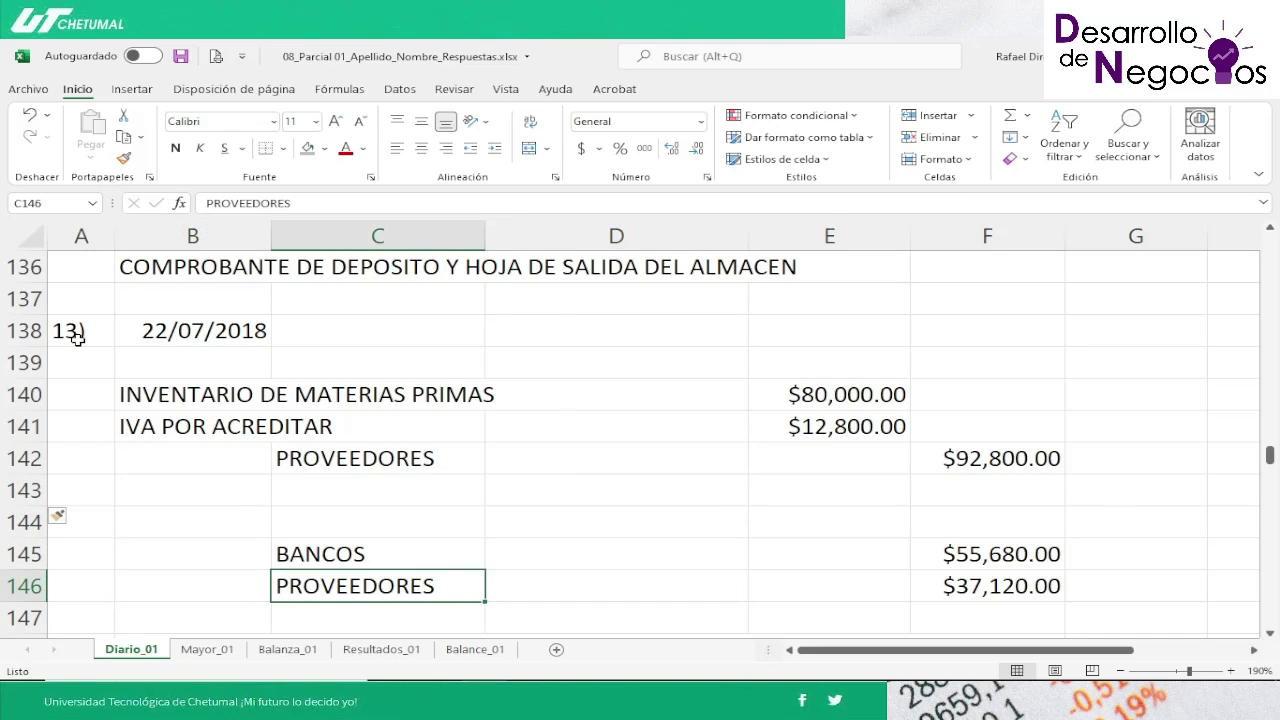
pyautogui.press('Up')
pyautogui.press('Up')
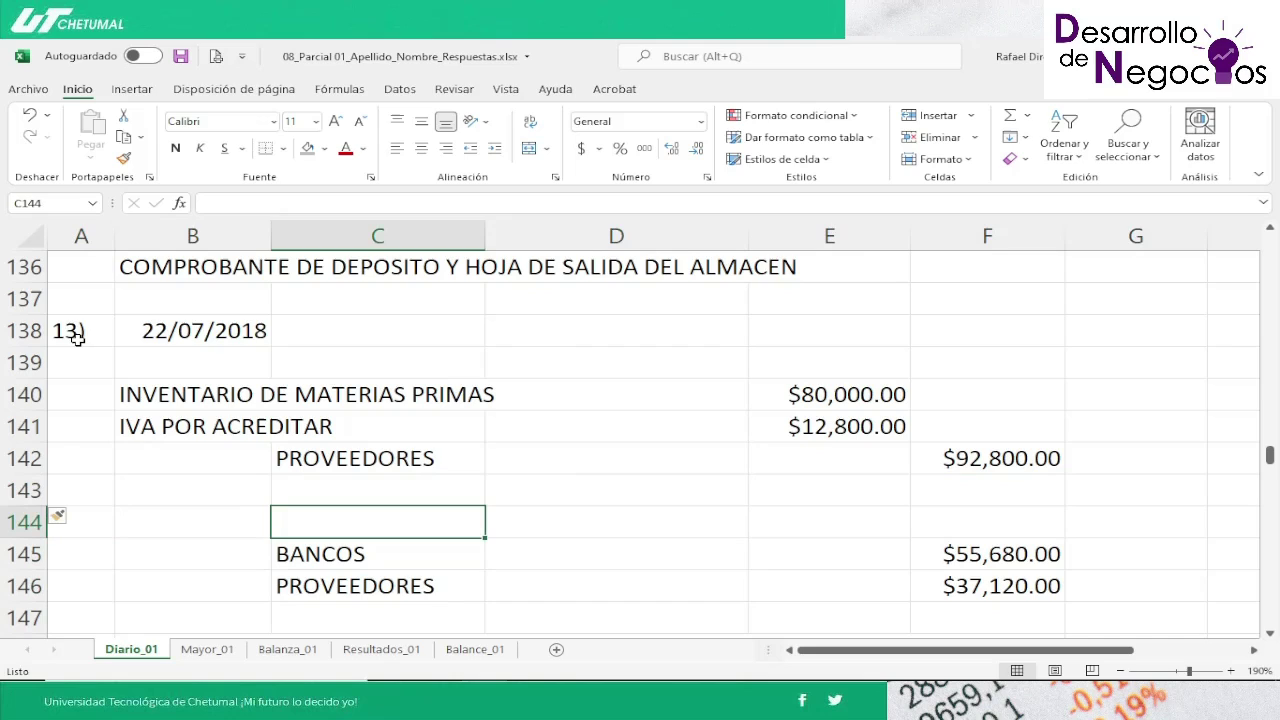
pyautogui.press('Left')
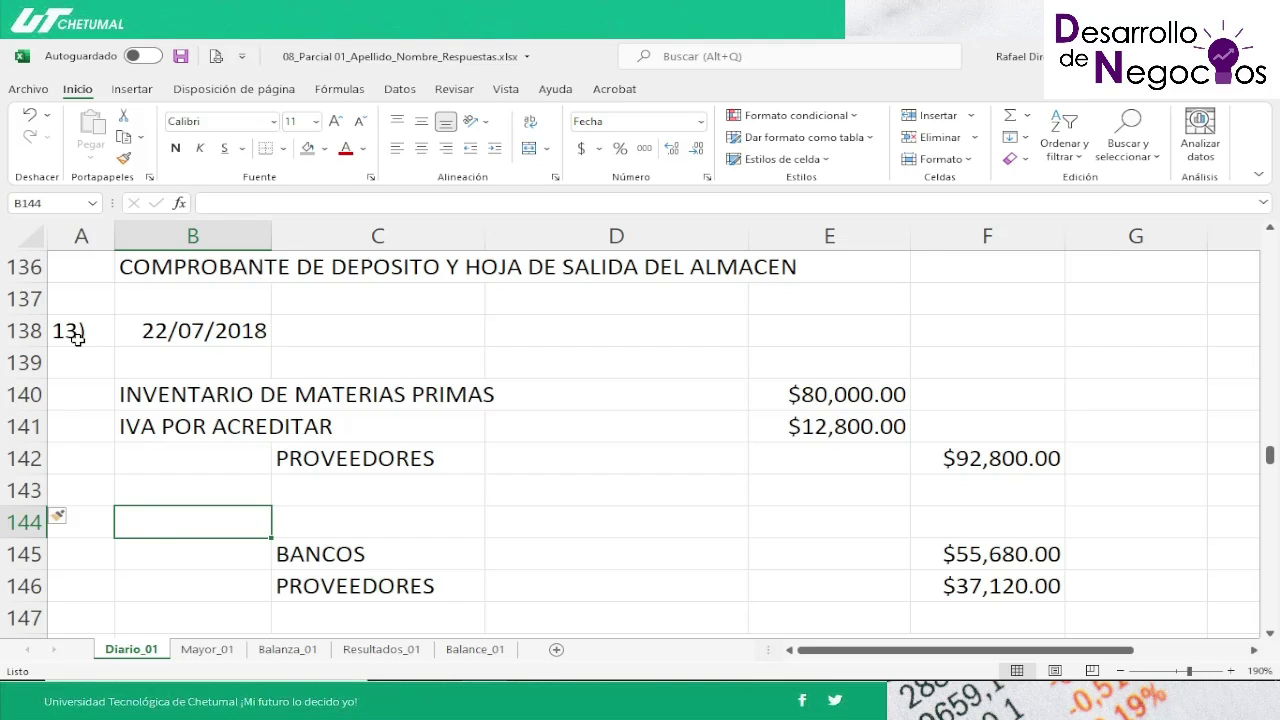
pyautogui.write('PROVE')
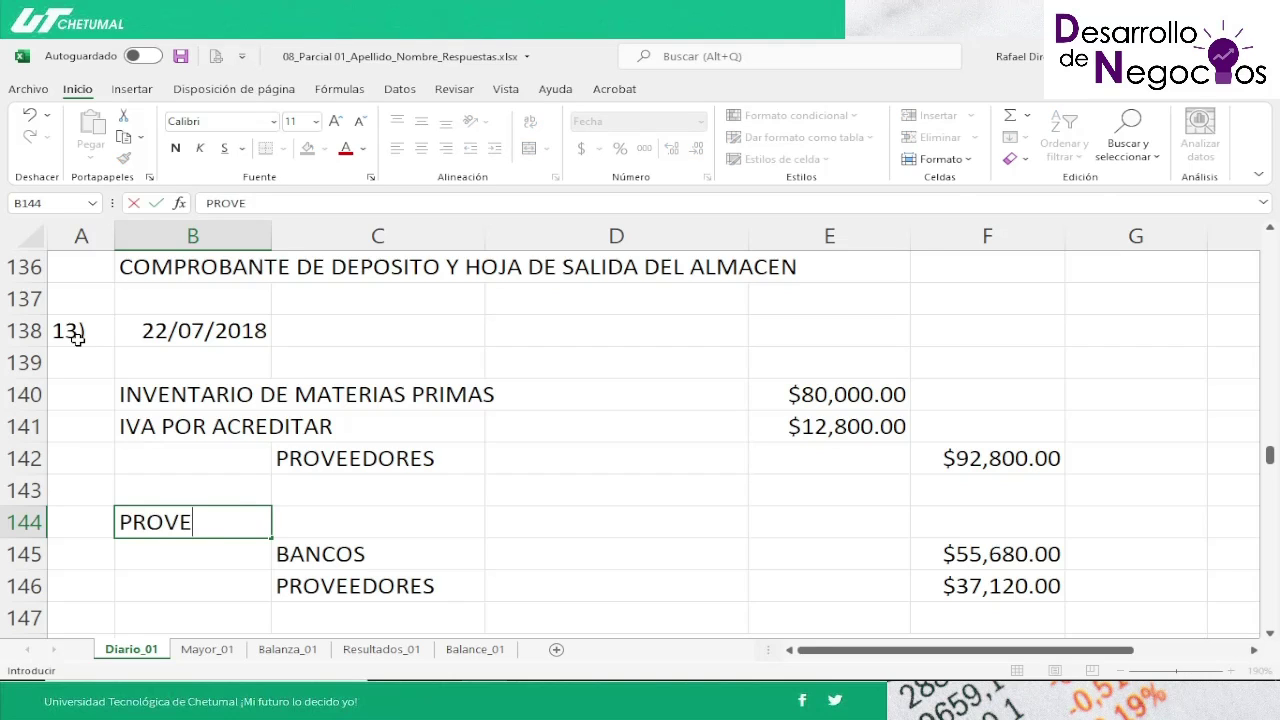
pyautogui.write('EDORES')
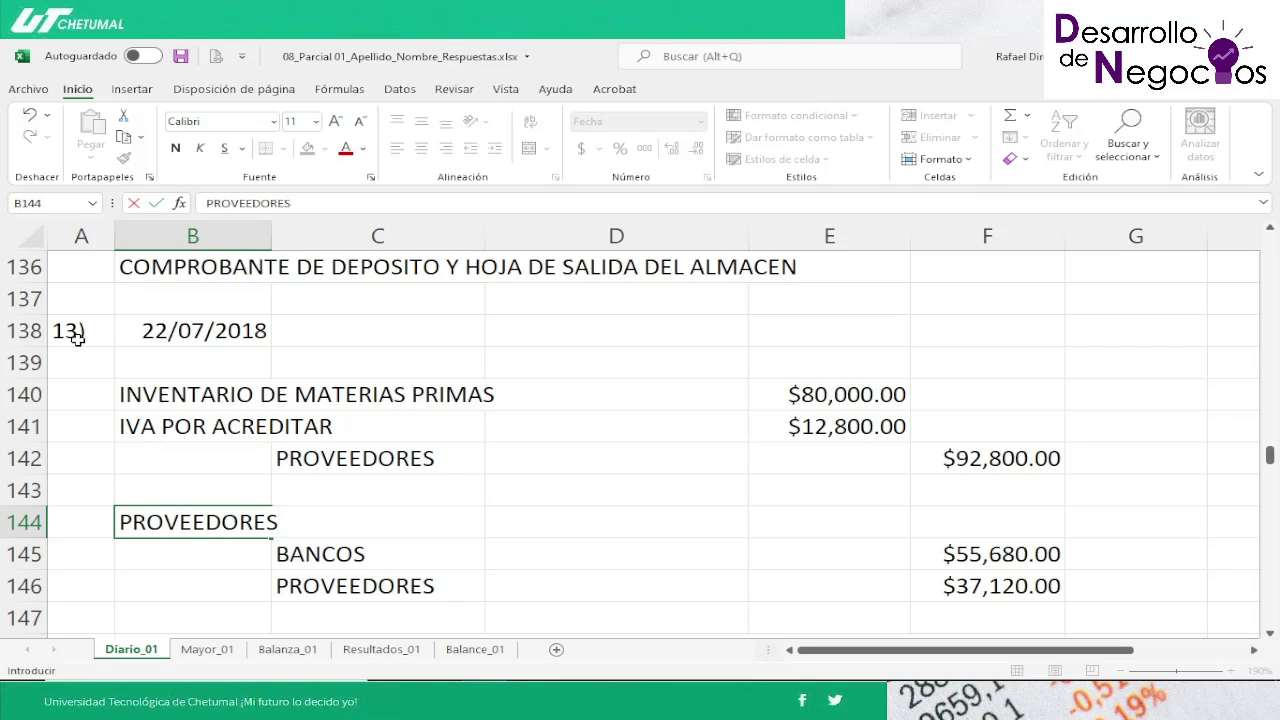
pyautogui.press('Right')
pyautogui.press('Right')
pyautogui.press('Right')
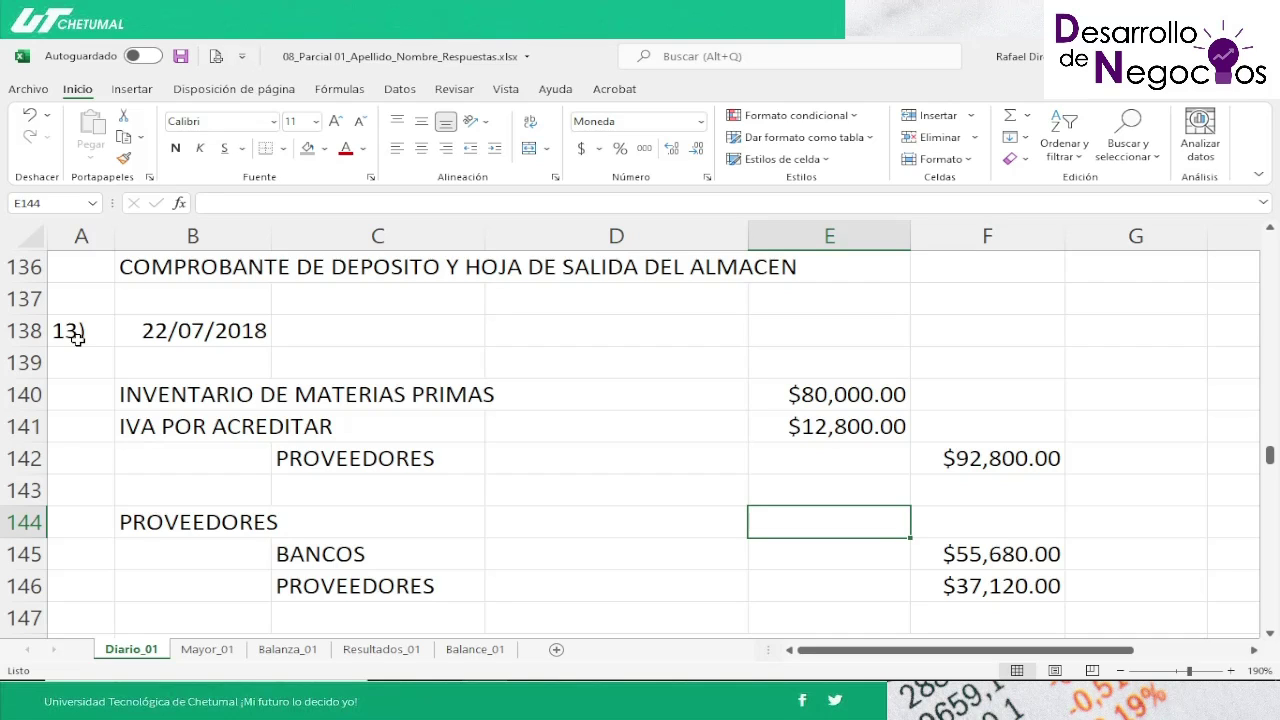
# Step: Check transaction 13 in the Word exam document for the percentage paid in cash, and return to the Excel workbook
pyautogui.moveTo(605, 675)
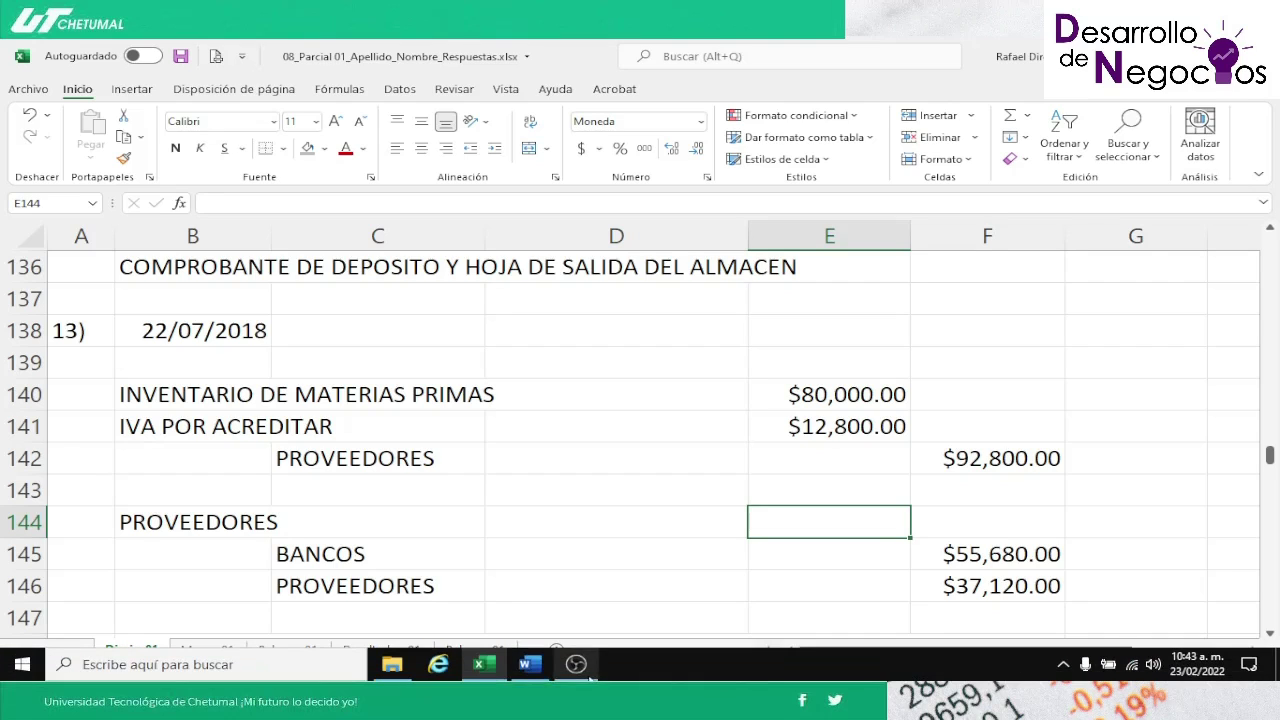
pyautogui.click(528, 665)
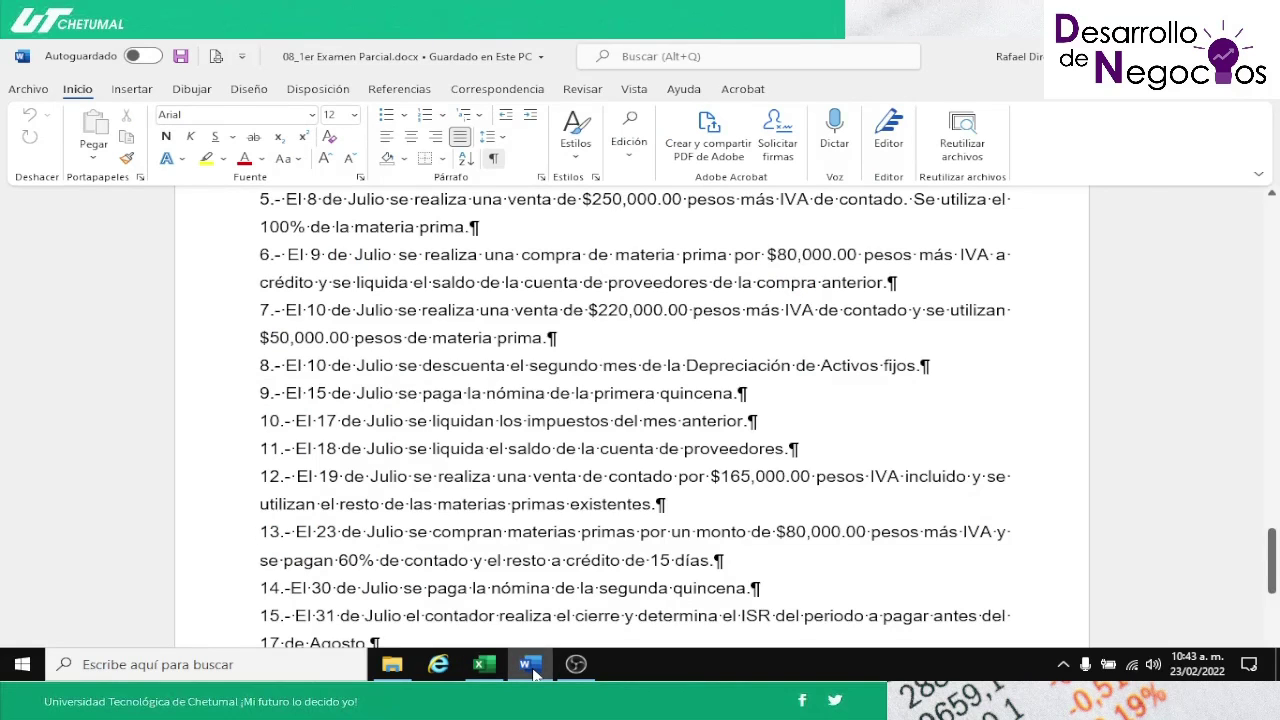
pyautogui.click(533, 675)
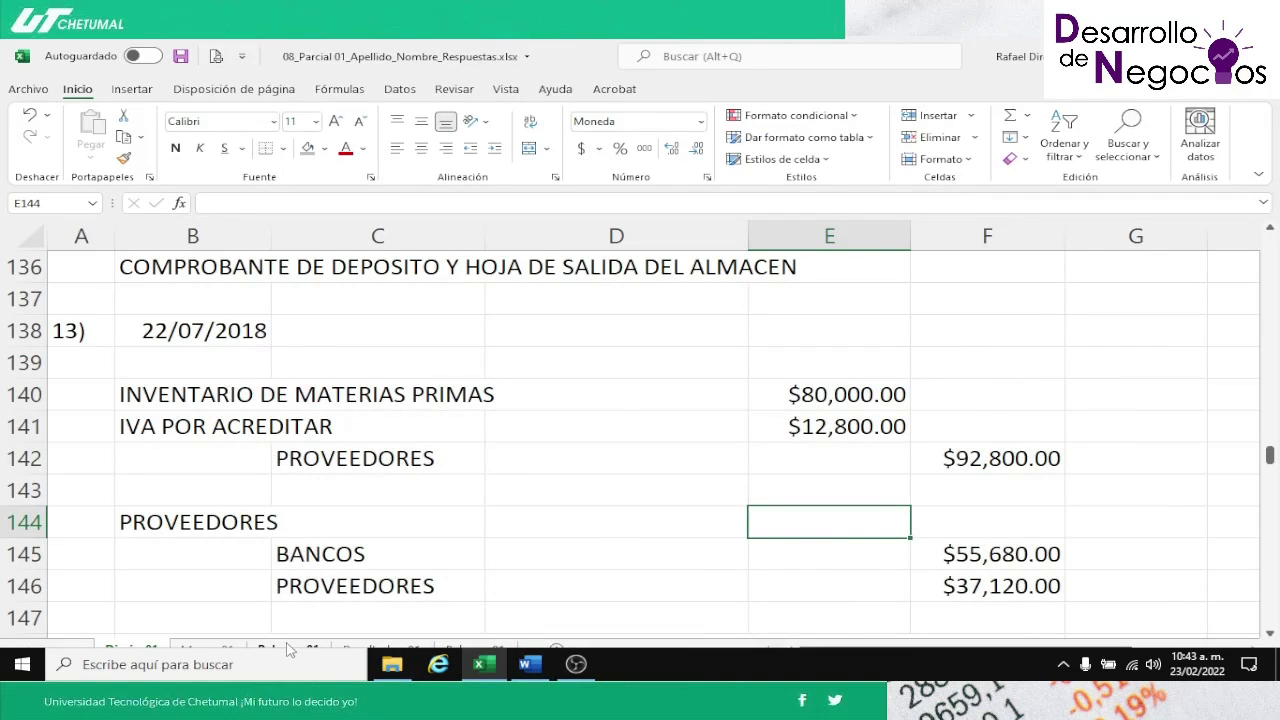
# Step: Calculate the PROVEEDORES charge in E144 with the formula =F142*0.6
pyautogui.write('=')
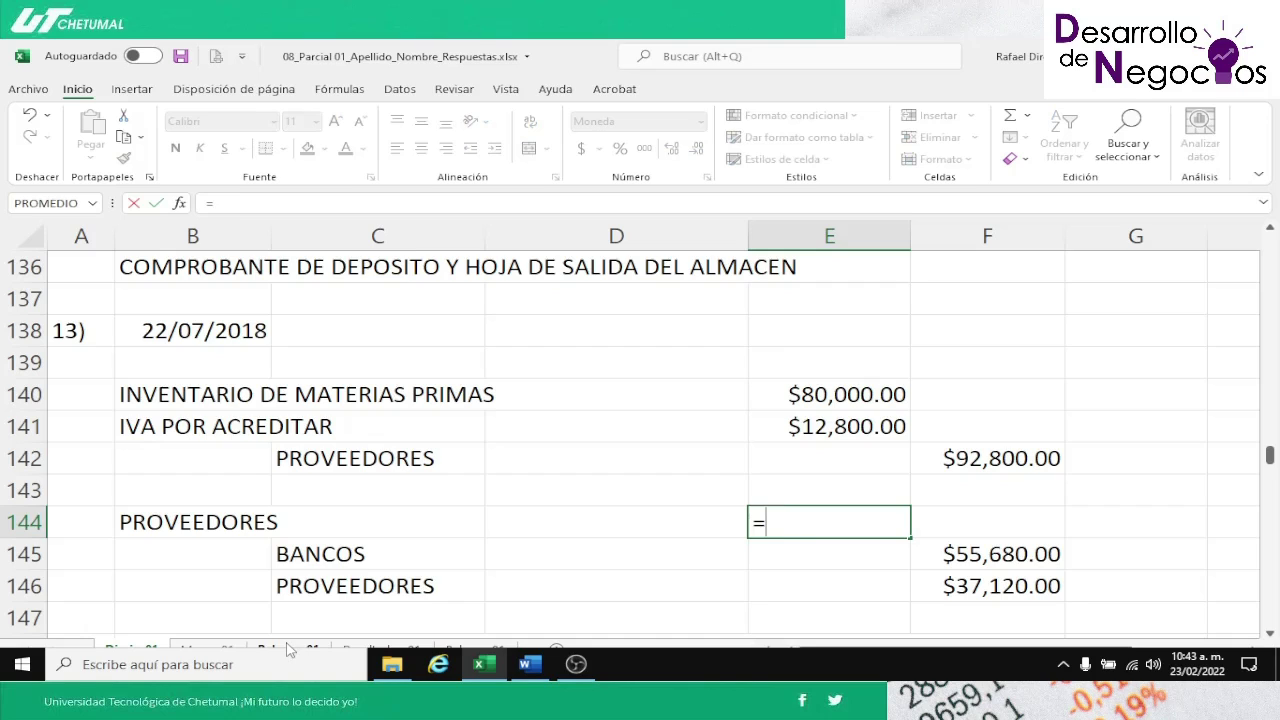
pyautogui.press('Up')
pyautogui.press('Up')
pyautogui.press('Right')
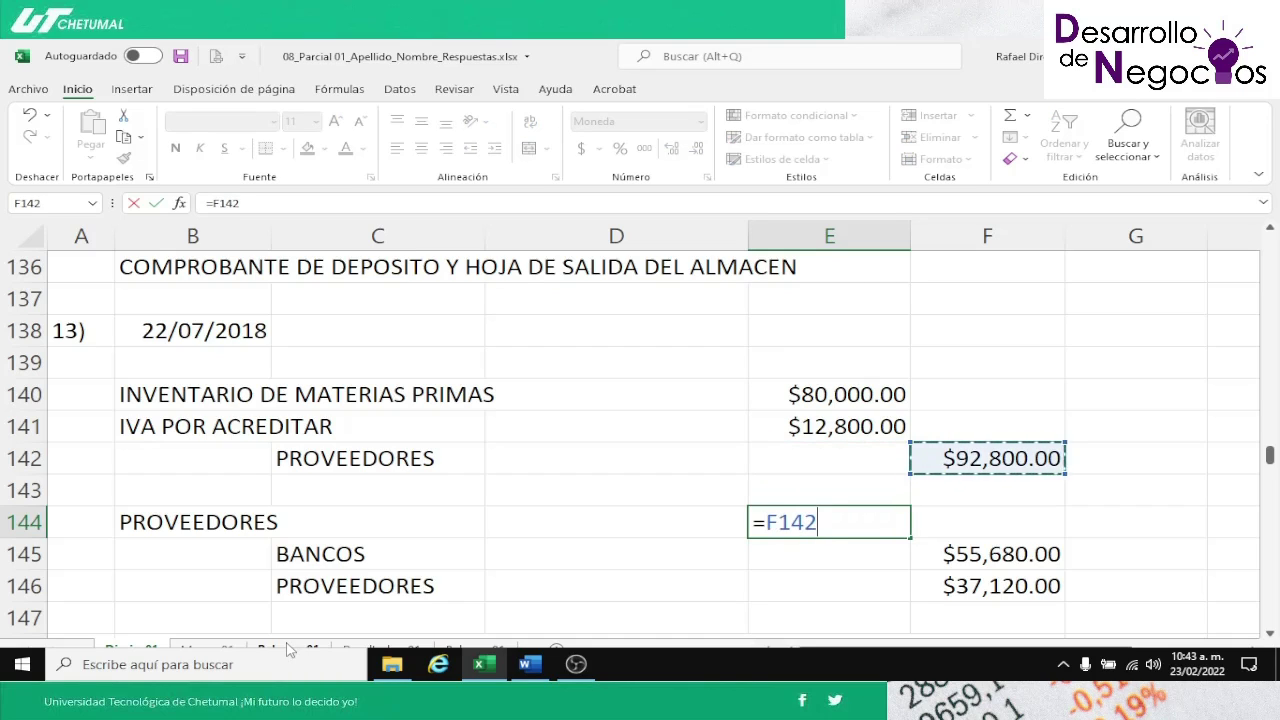
pyautogui.write('*0.6')
pyautogui.press('Return')
# Step: Clear the old PROVEEDORES credit line below BANCOS, from C146 to F146
pyautogui.press('Down')
pyautogui.press('Left')
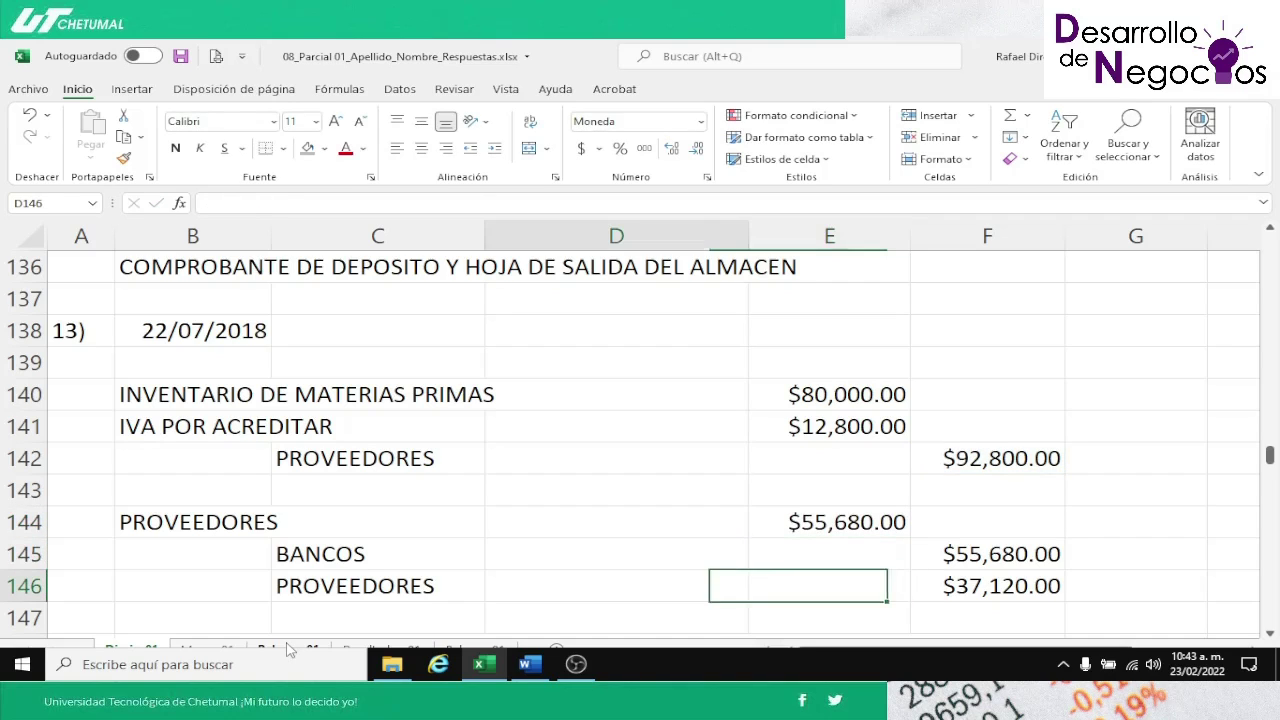
pyautogui.press('Left')
pyautogui.hotkey('shift', 'Right')
pyautogui.hotkey('shift', 'Right')
pyautogui.hotkey('shift', 'Right')
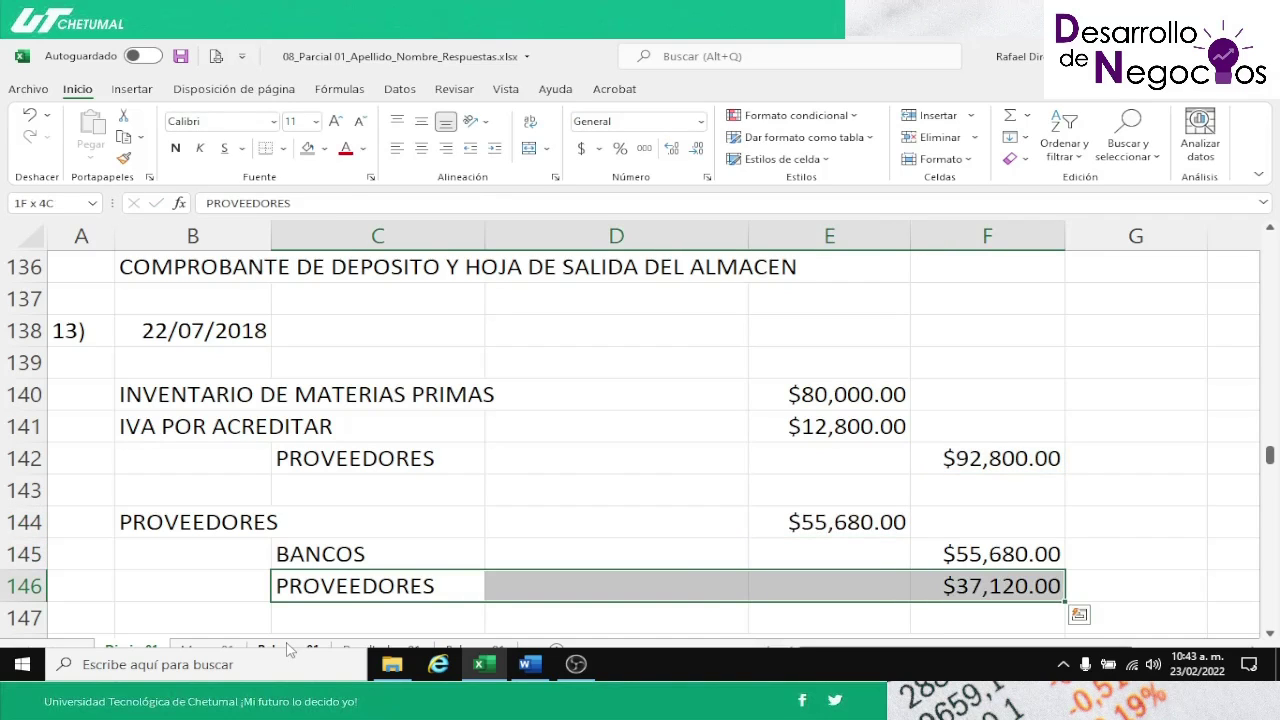
pyautogui.press('Delete')
# Step: Link the BANCOS credit in F145 to the PROVEEDORES charge with the formula =E144
pyautogui.press('Up')
pyautogui.press('Right')
pyautogui.press('Right')
pyautogui.press('Right')
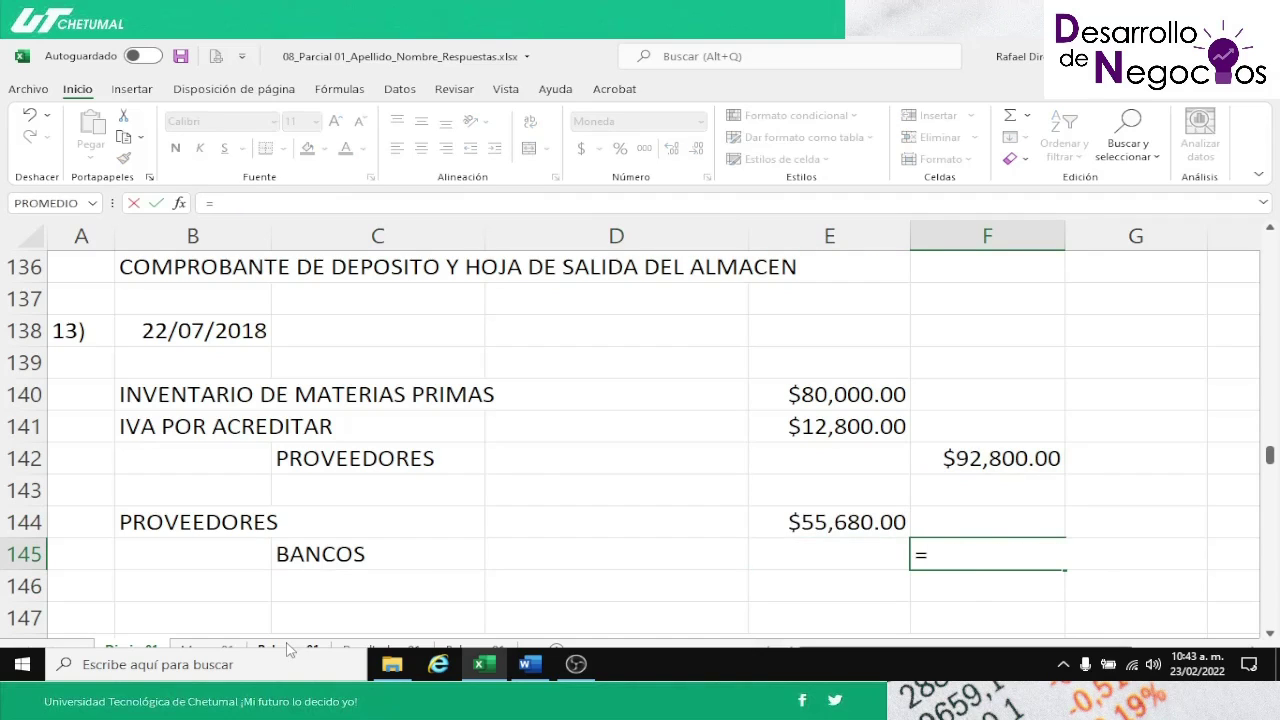
pyautogui.press('Up')
pyautogui.press('Left')
pyautogui.press('Return')
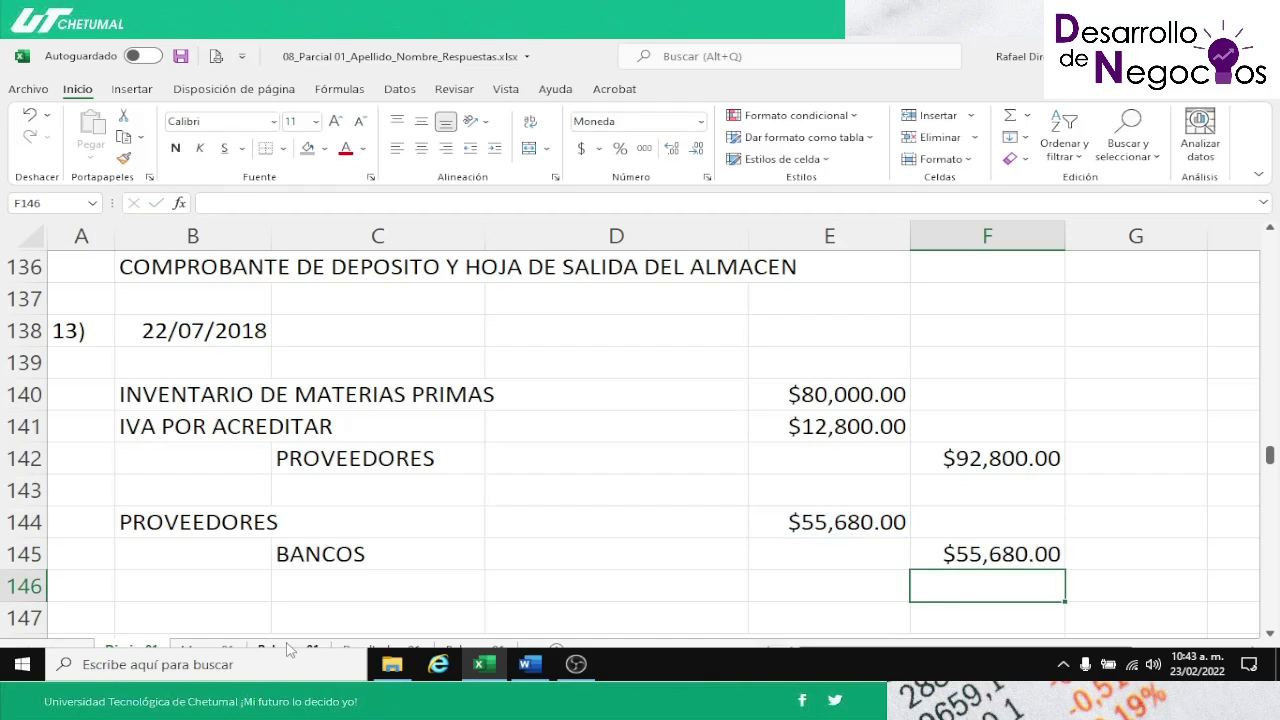
# Step: Delete the surplus blank row 147 above entry 13's DESCRIPCIÓN line
pyautogui.press('Left')
pyautogui.press('Left')
pyautogui.press('Left')
pyautogui.press('Left')
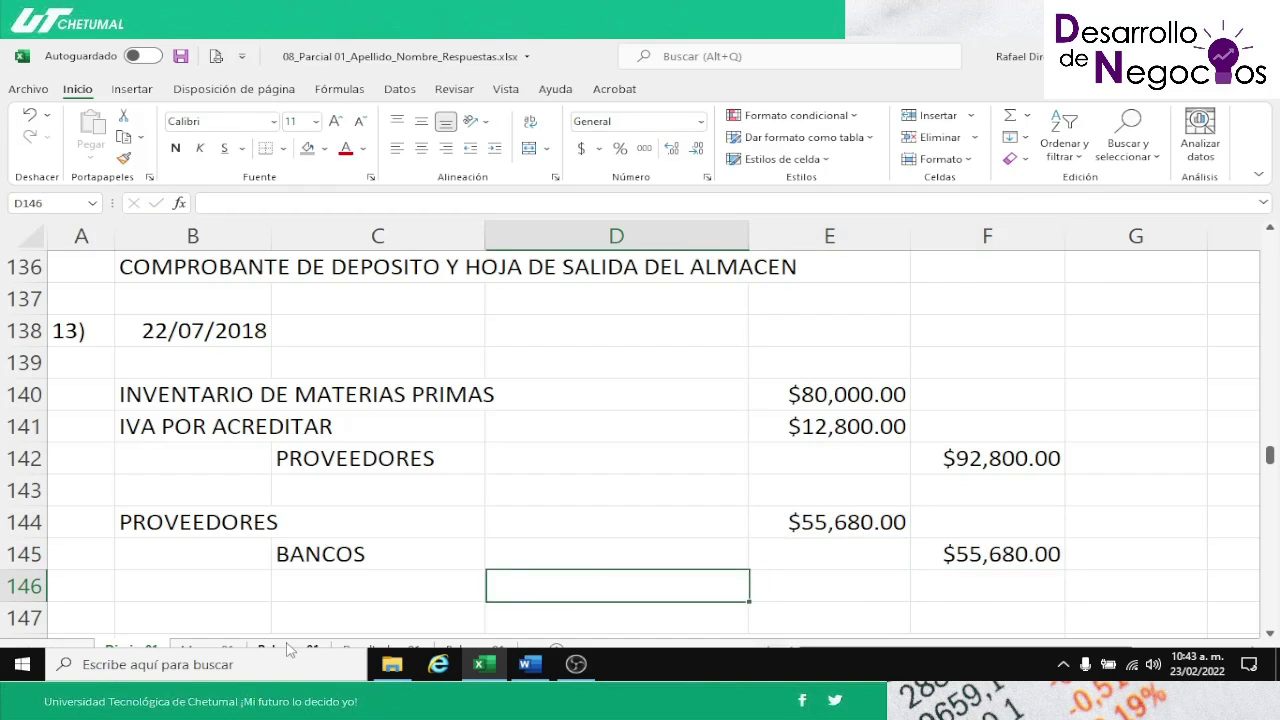
pyautogui.press('Down')
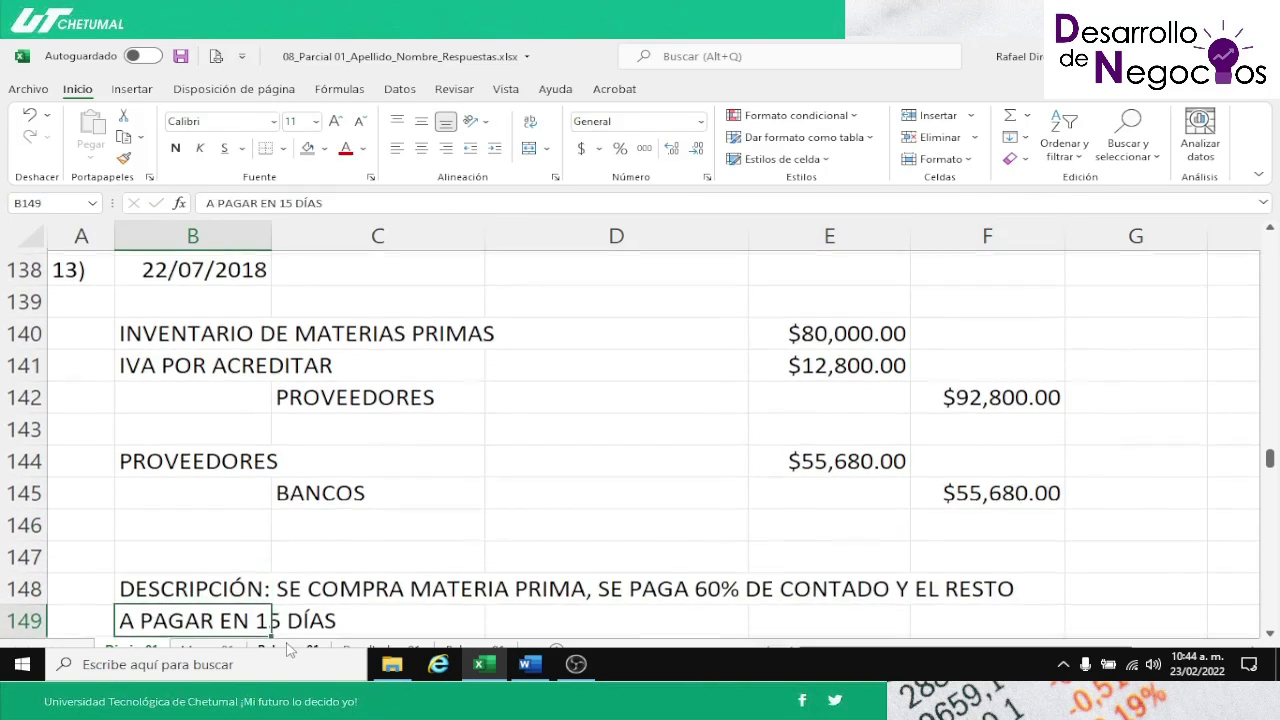
pyautogui.press('Up')
pyautogui.press('Up')
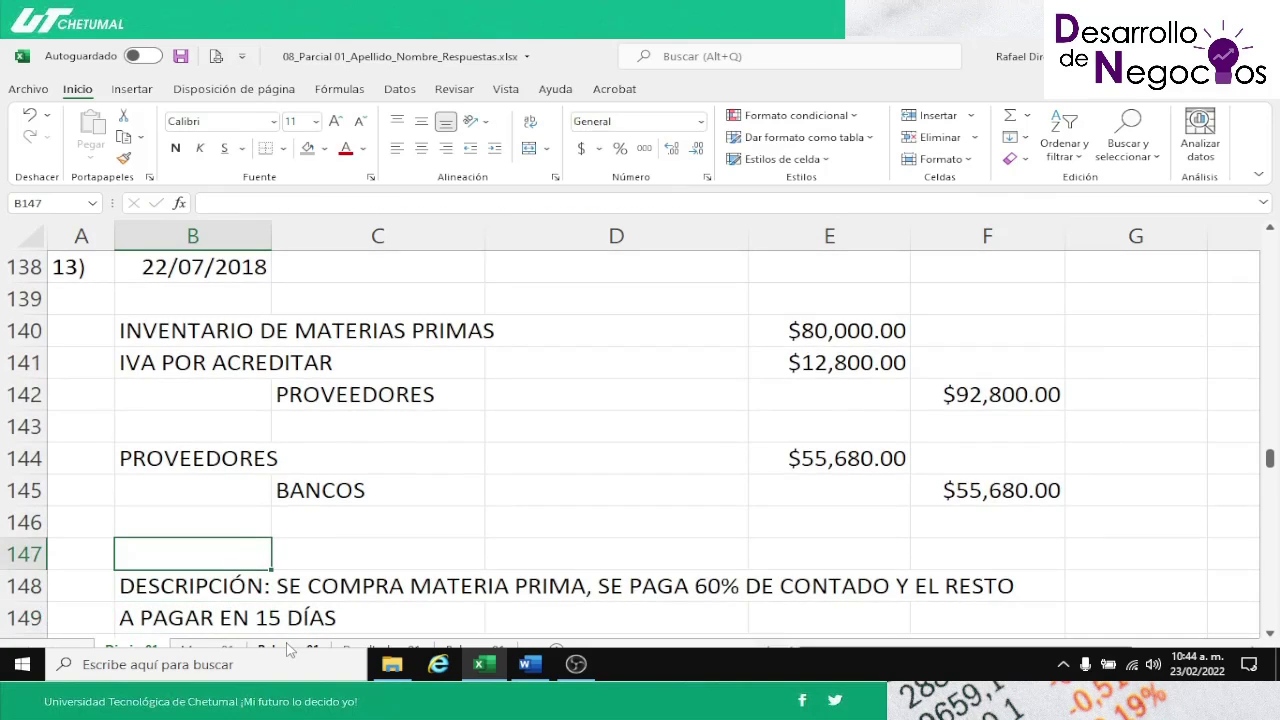
pyautogui.click(33, 555)
pyautogui.rightClick(33, 555)
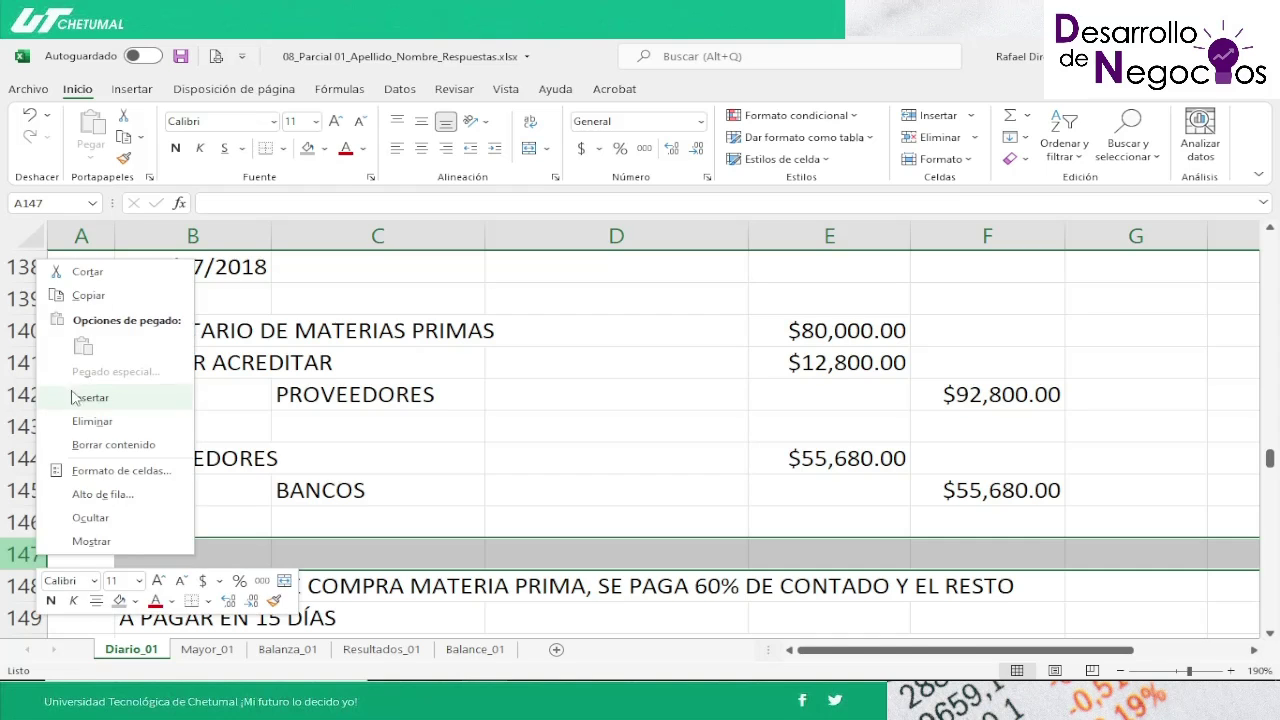
pyautogui.click(85, 419)
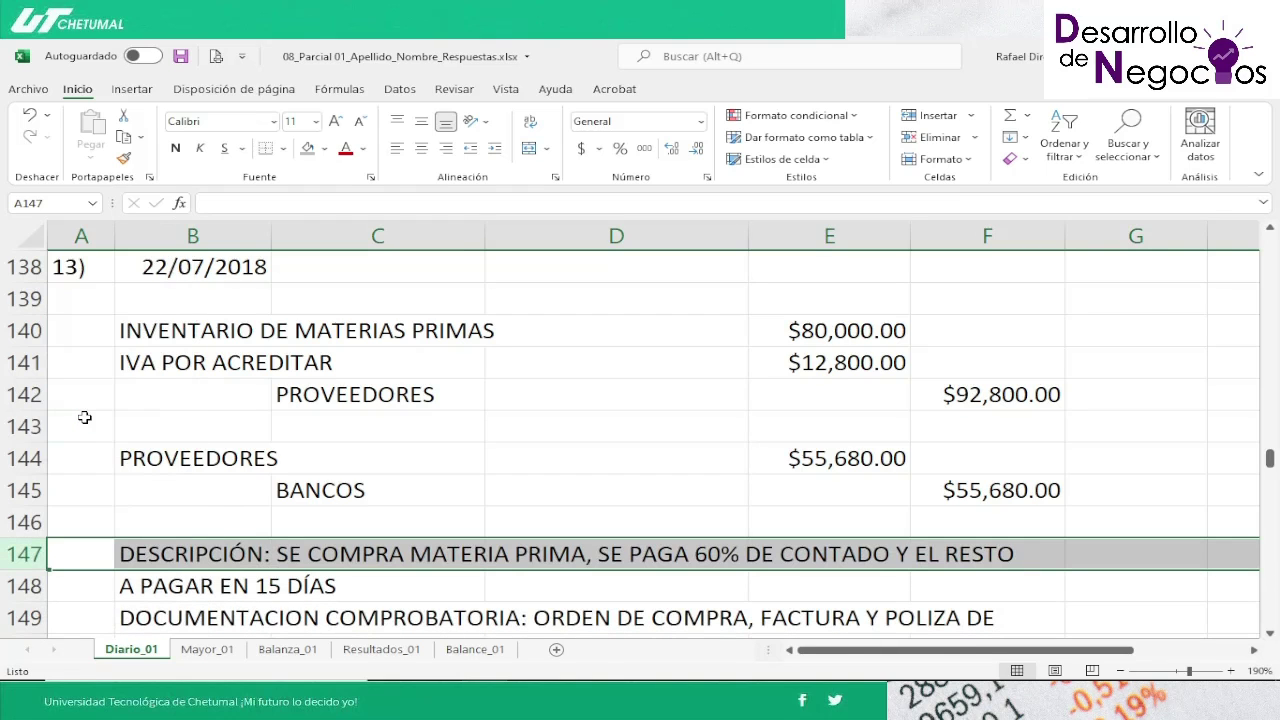
pyautogui.press('Down')
pyautogui.press('Down')
pyautogui.press('Down')
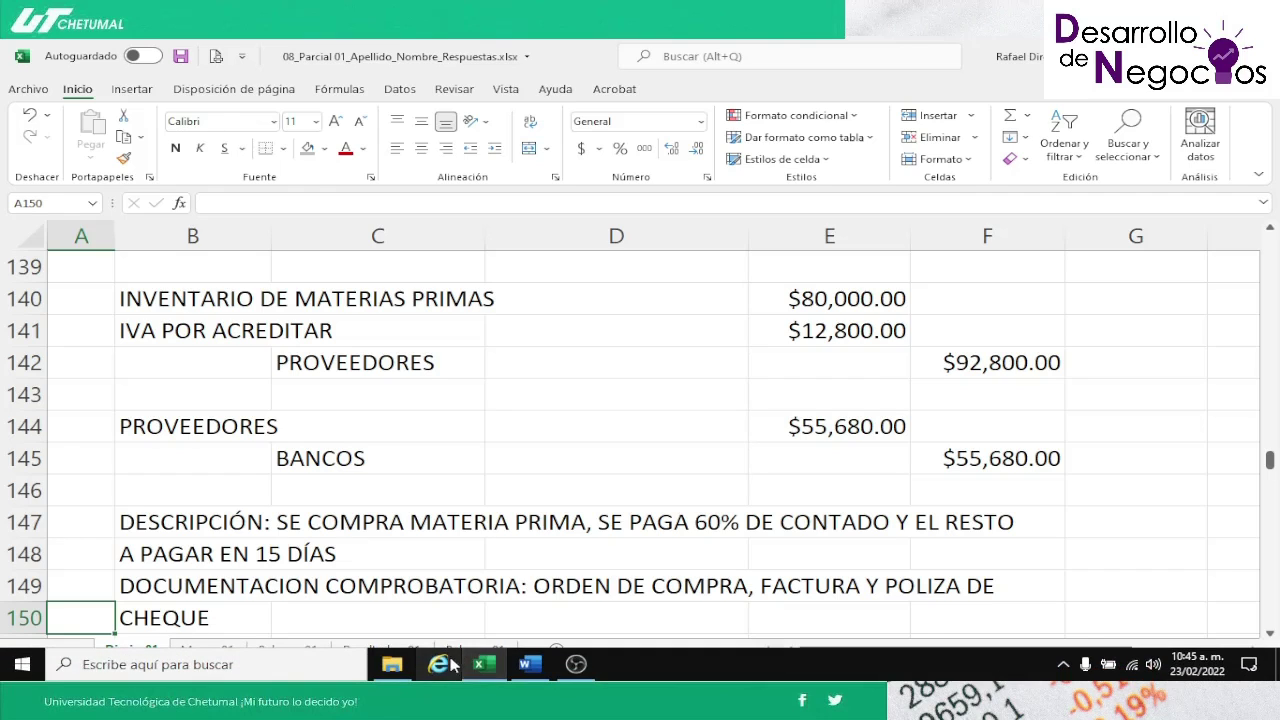
# Step: Open Internet Explorer and switch to its browser window
pyautogui.click(441, 664)
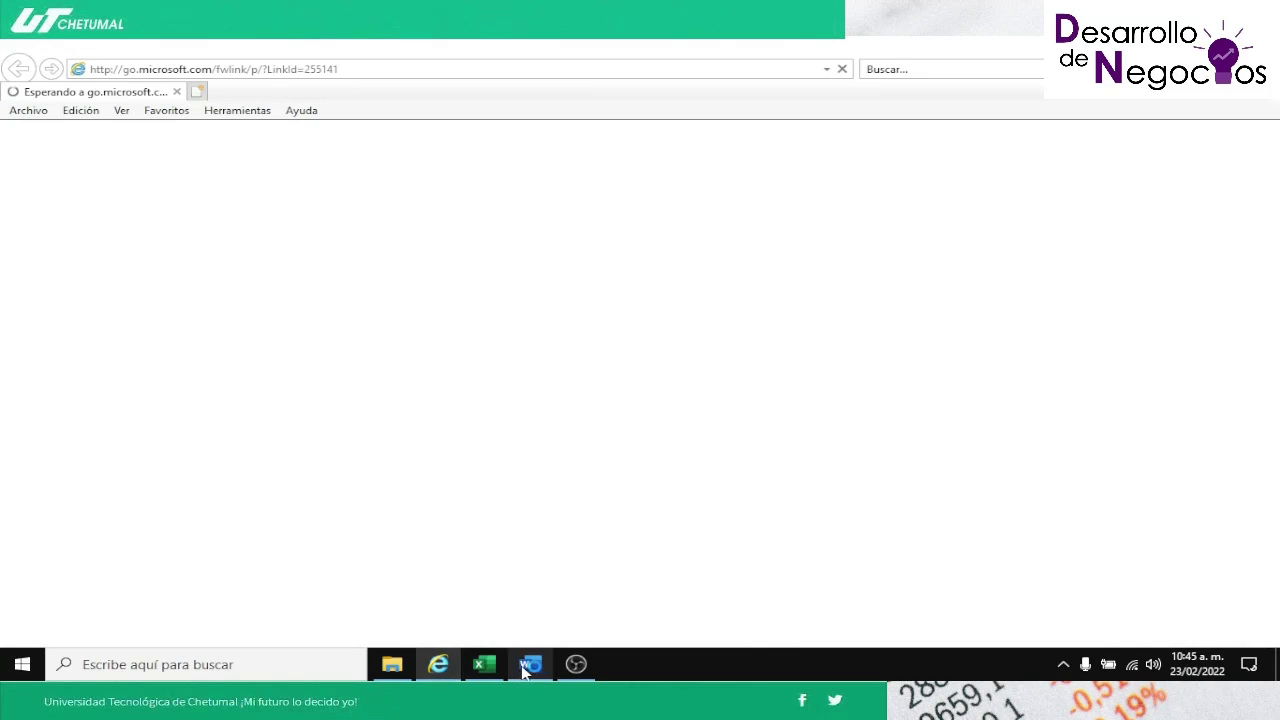
pyautogui.click(484, 665)
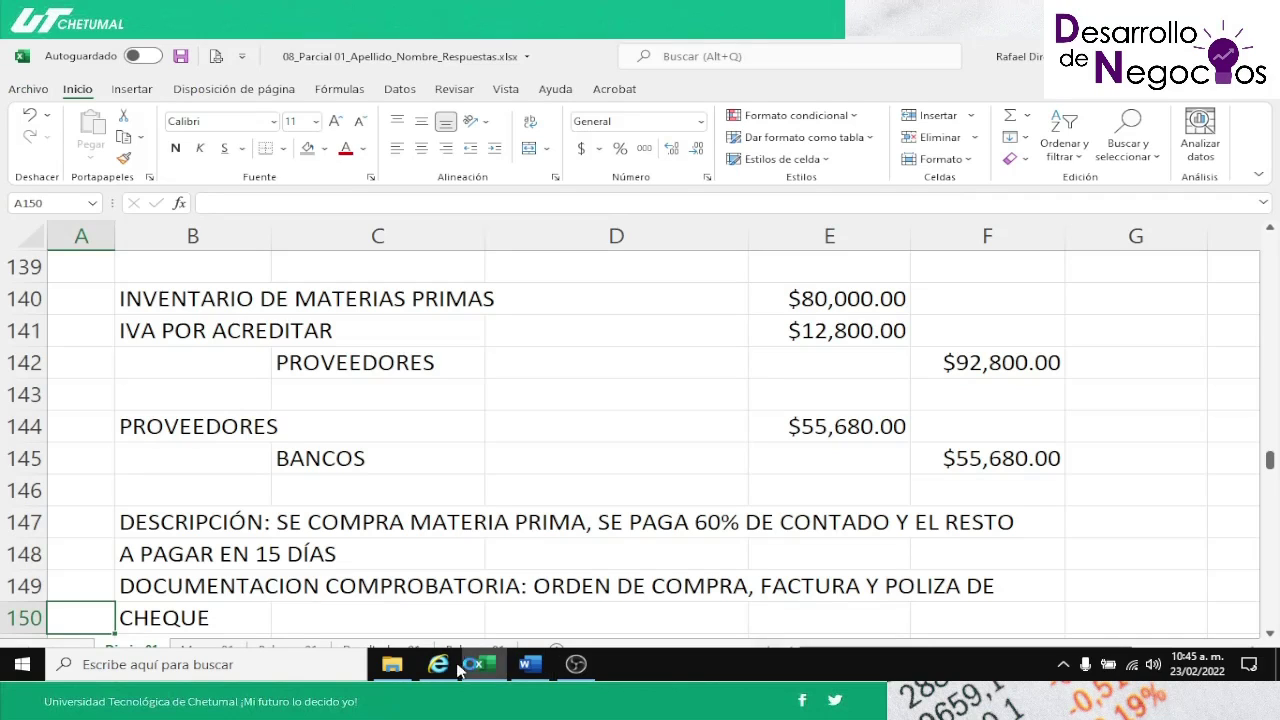
pyautogui.moveTo(445, 668)
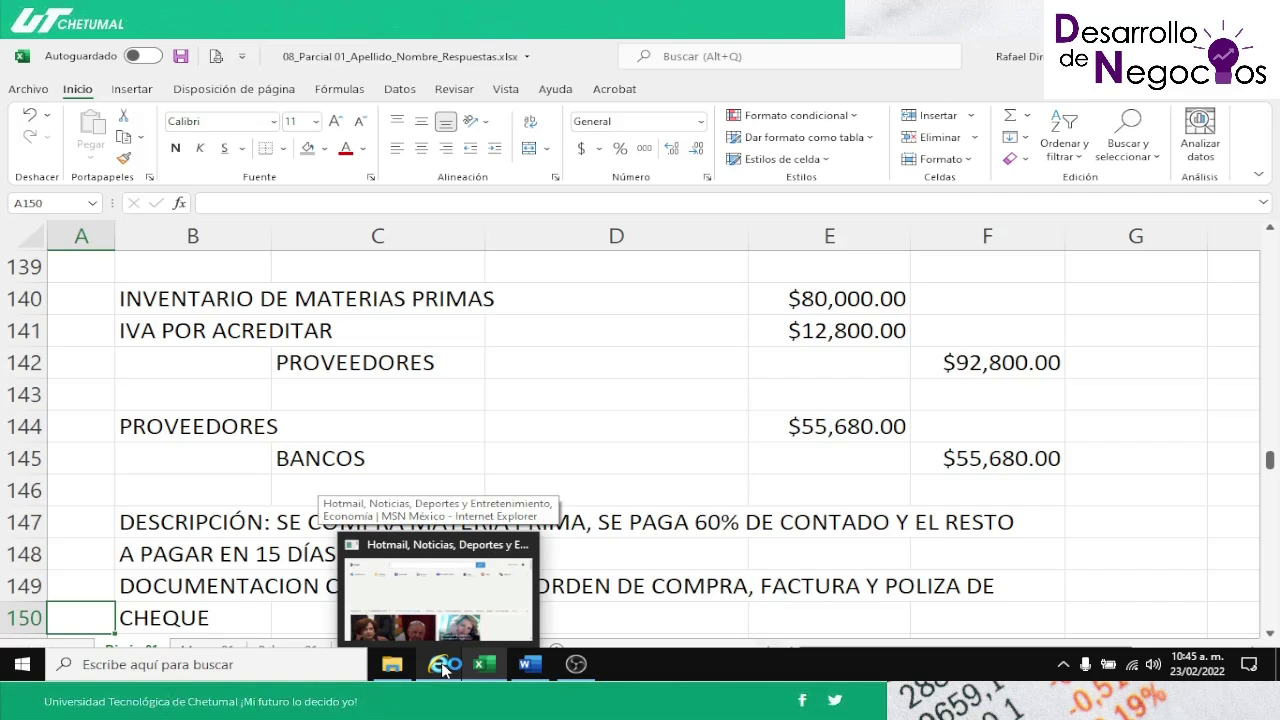
pyautogui.click(444, 666)
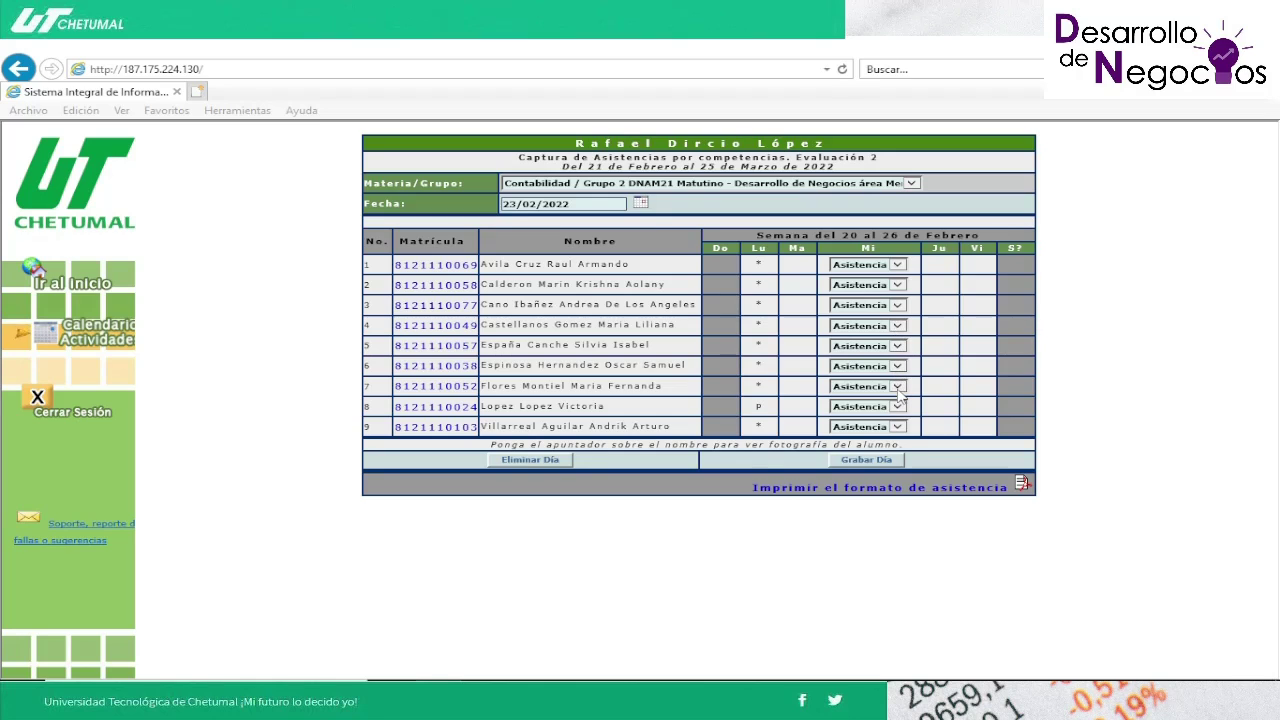
# Step: Save the attendance for 23/02/2022 and close the attendance system session
pyautogui.click(868, 460)
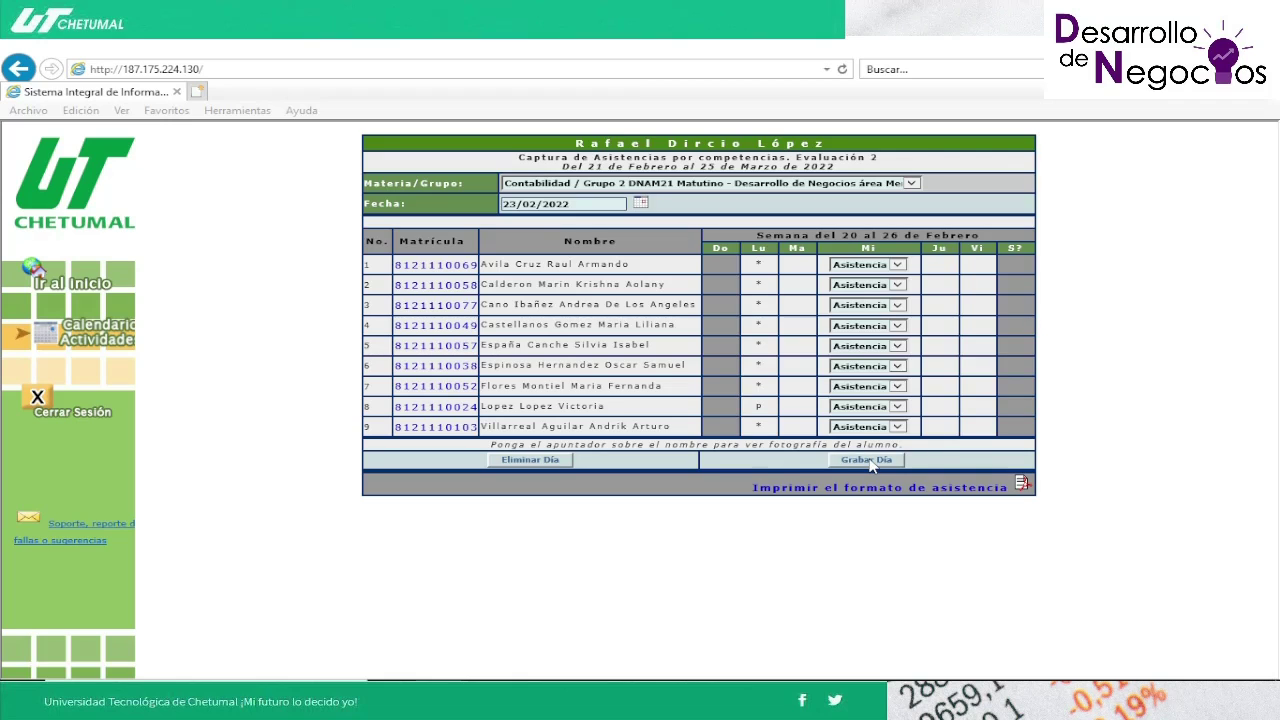
pyautogui.click(848, 463)
pyautogui.click(37, 409)
pyautogui.moveTo(788, 674)
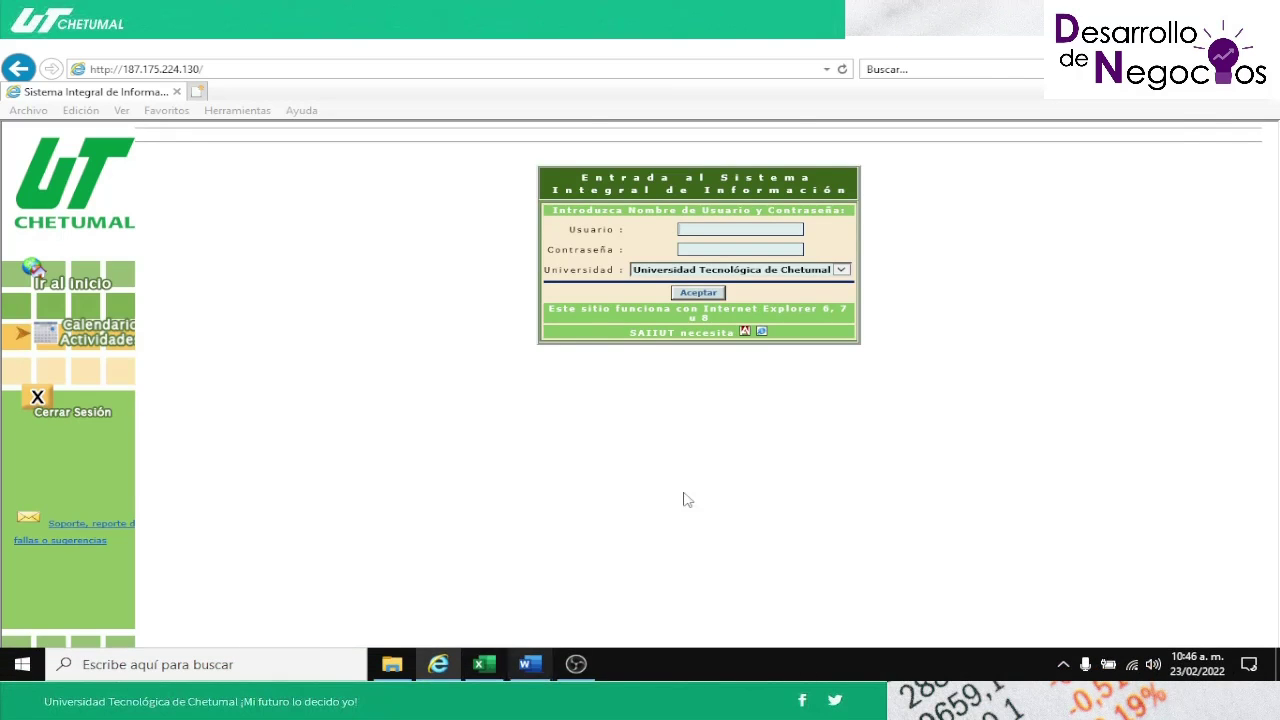
# Step: Switch back to the Excel workbook and review the lines of entry 13 in Diario_01
pyautogui.hotkey('alt', 'Tab')
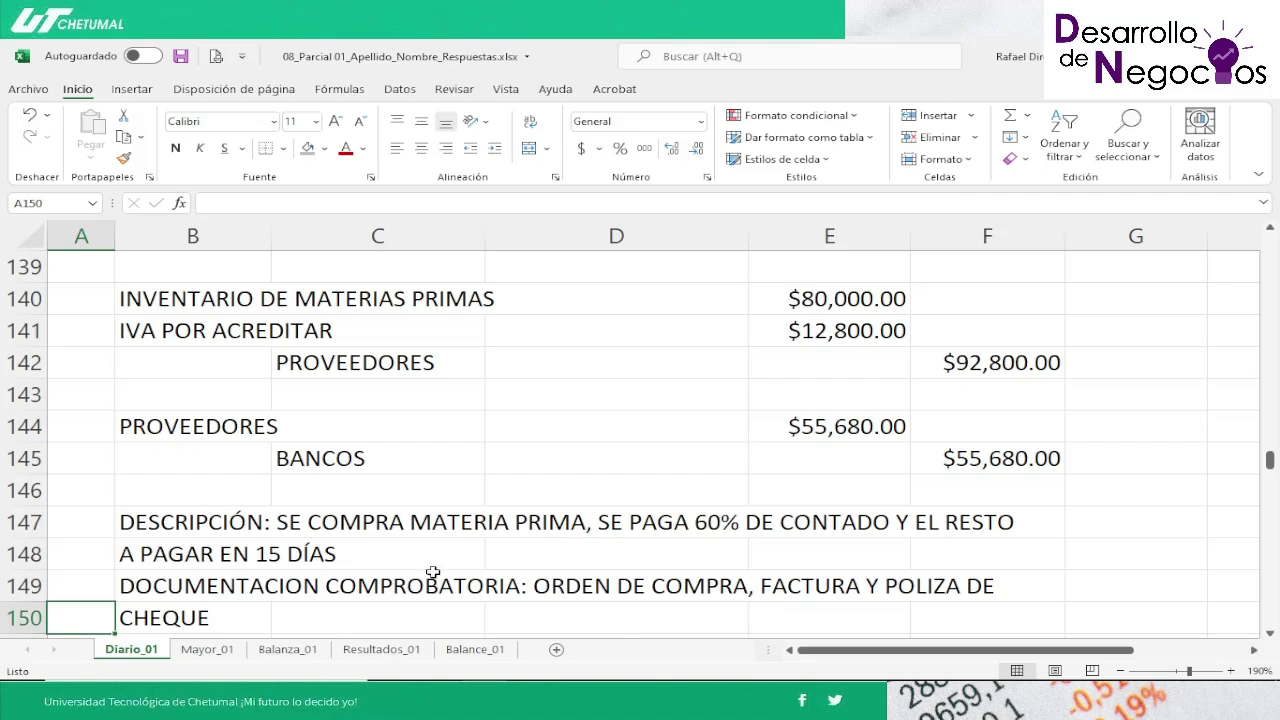
pyautogui.press('Up')
pyautogui.press('Up')
pyautogui.press('Up')
pyautogui.press('Up')
pyautogui.press('Up')
pyautogui.press('Up')
pyautogui.press('Up')
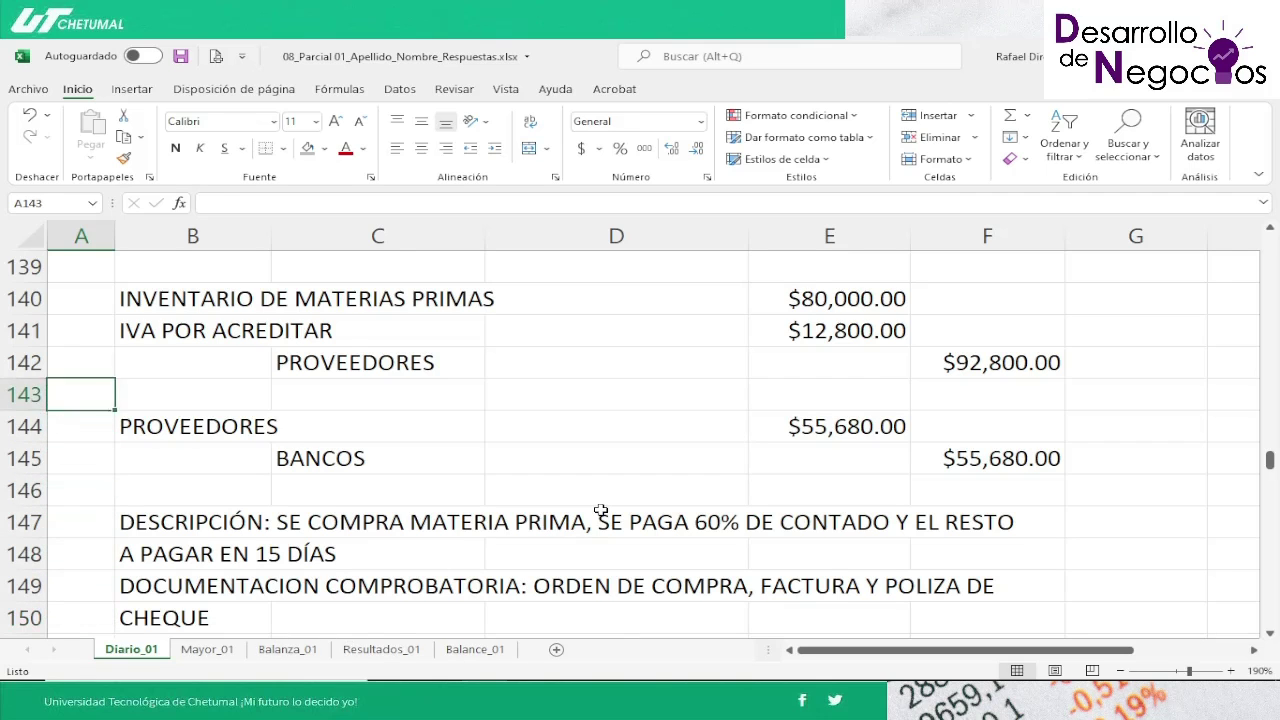
pyautogui.press('Up')
pyautogui.press('Up')
pyautogui.press('Up')
pyautogui.press('Up')
pyautogui.press('Up')
pyautogui.press('Down')
pyautogui.press('Down')
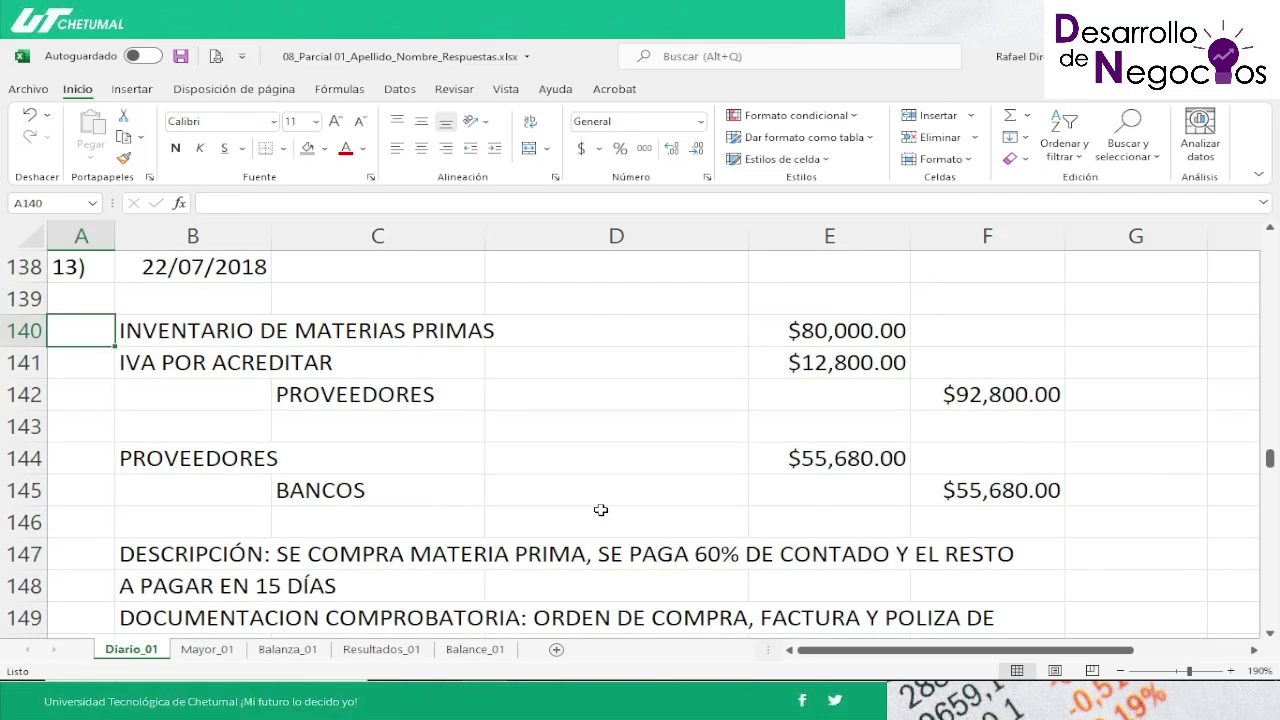
# Step: In Mayor_01, fill entry 13's INVENTARIO DE MATERIAS PRIMAS charge, I21:J21, with the standard gold color
pyautogui.click(221, 650)
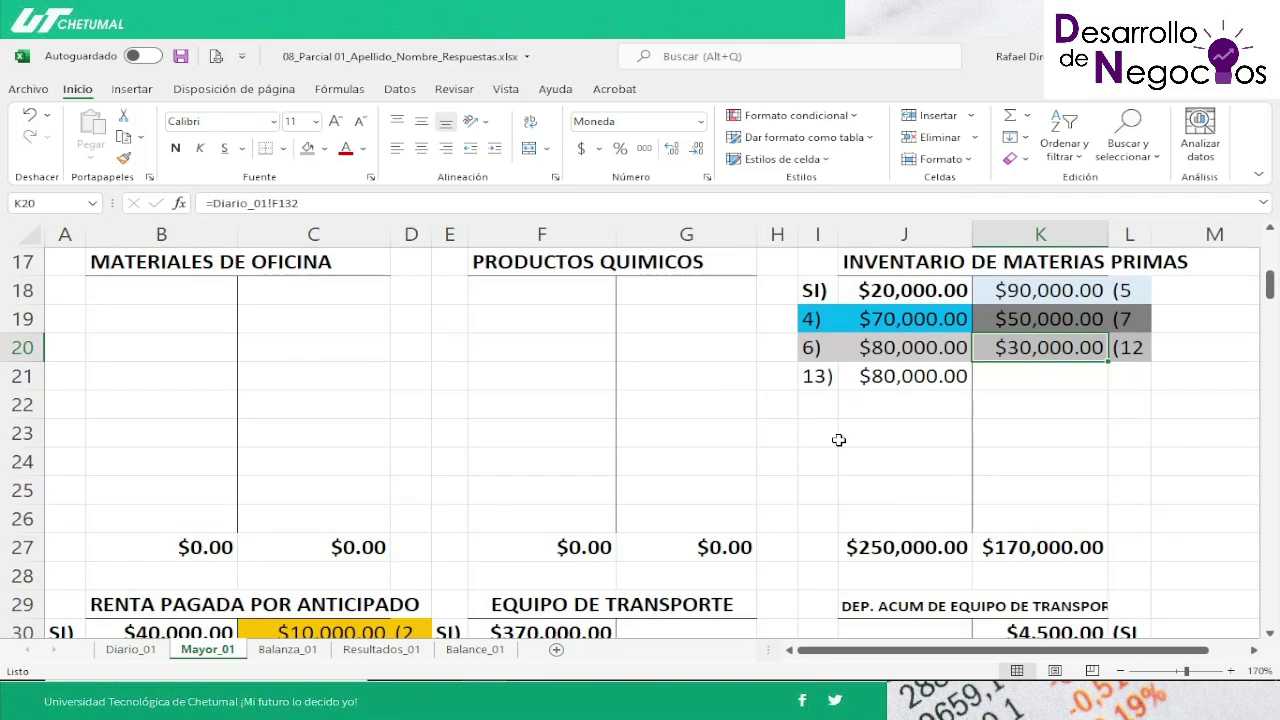
pyautogui.click(820, 379)
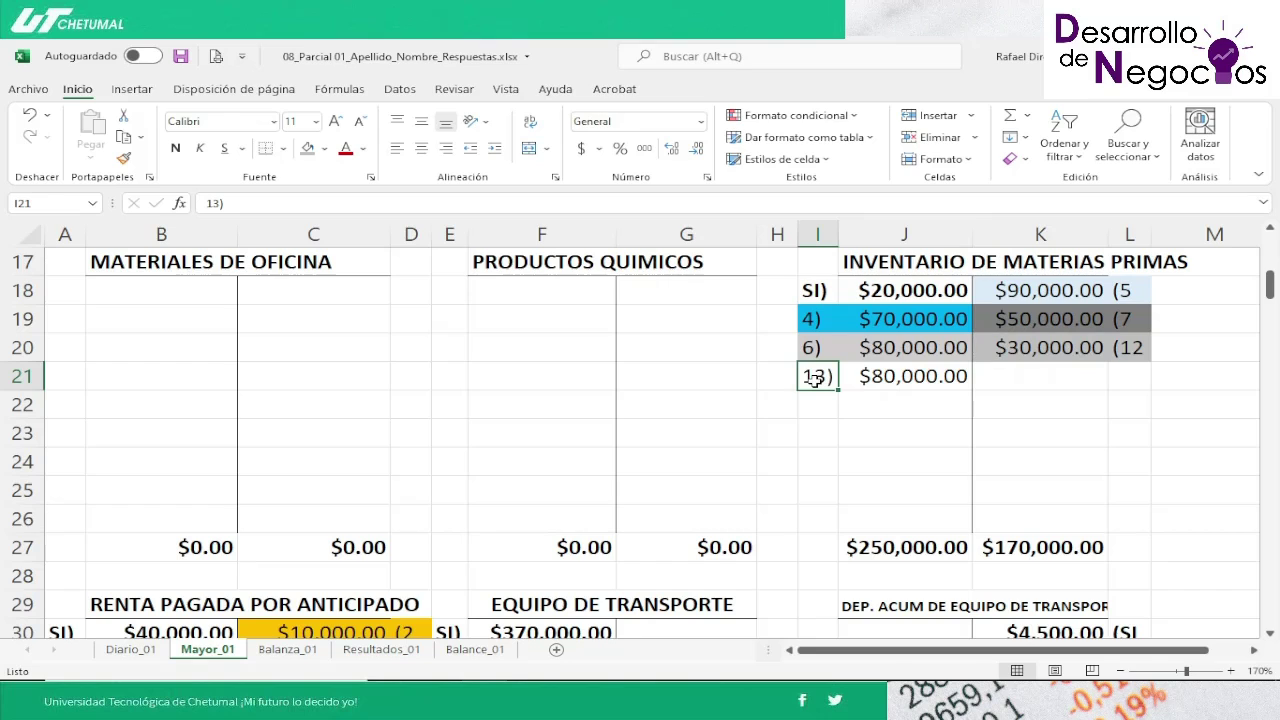
pyautogui.hotkey('shift', 'Right')
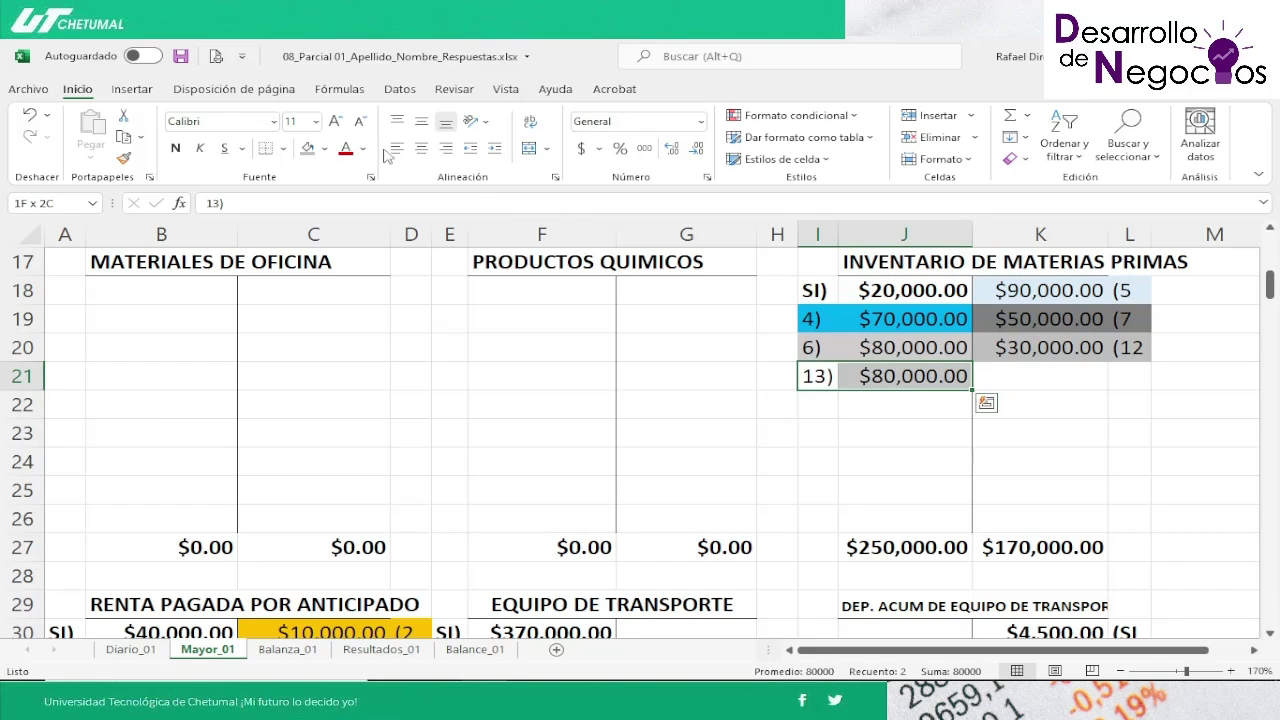
pyautogui.click(324, 148)
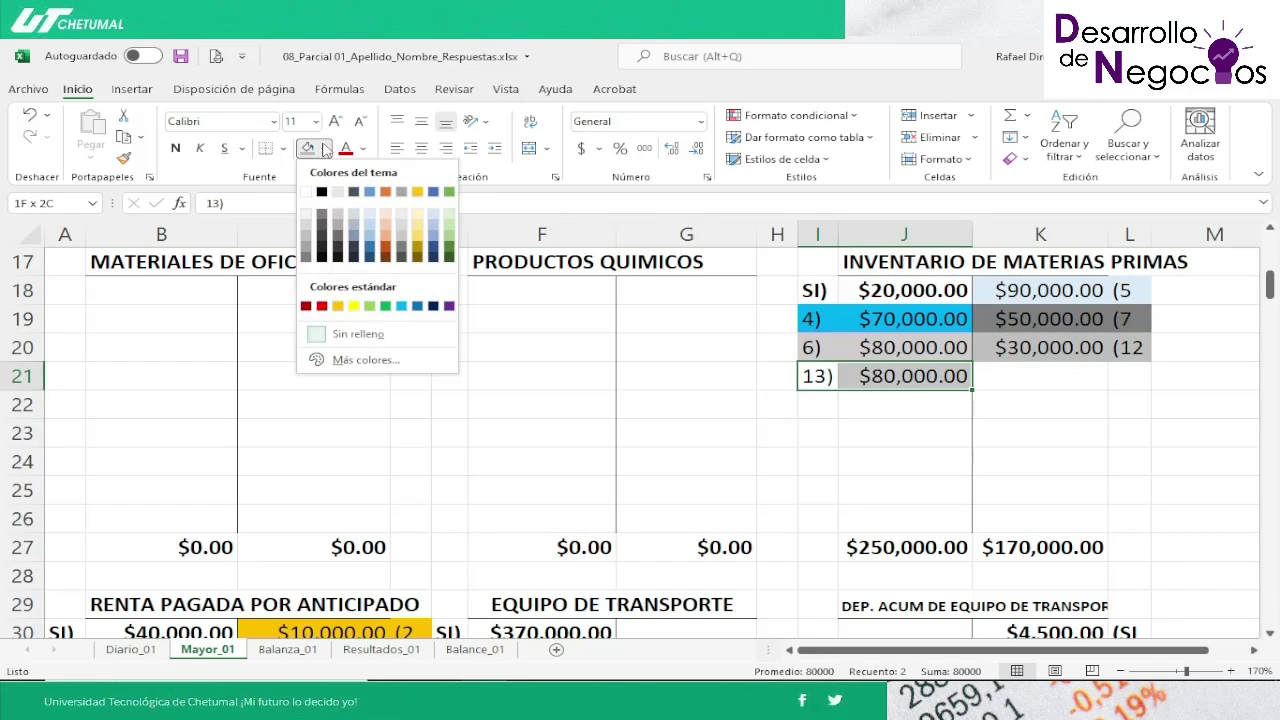
pyautogui.click(338, 306)
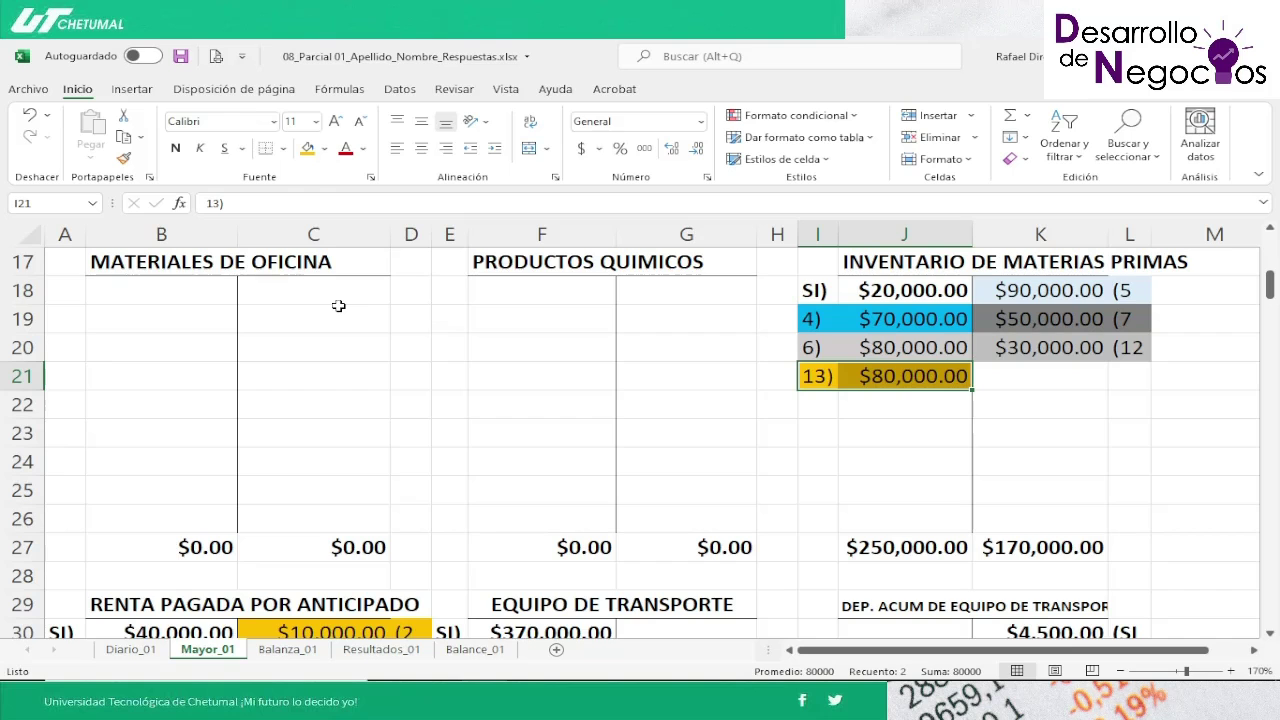
# Step: Apply the same gold fill to entry 13's IVA charge in I7:J7
pyautogui.press('Down')
pyautogui.press('Down')
pyautogui.press('Down')
pyautogui.press('Down')
pyautogui.press('Down')
pyautogui.press('Down')
pyautogui.press('Down')
pyautogui.press('Down')
pyautogui.press('Down')
pyautogui.press('Down')
pyautogui.press('Down')
pyautogui.press('Down')
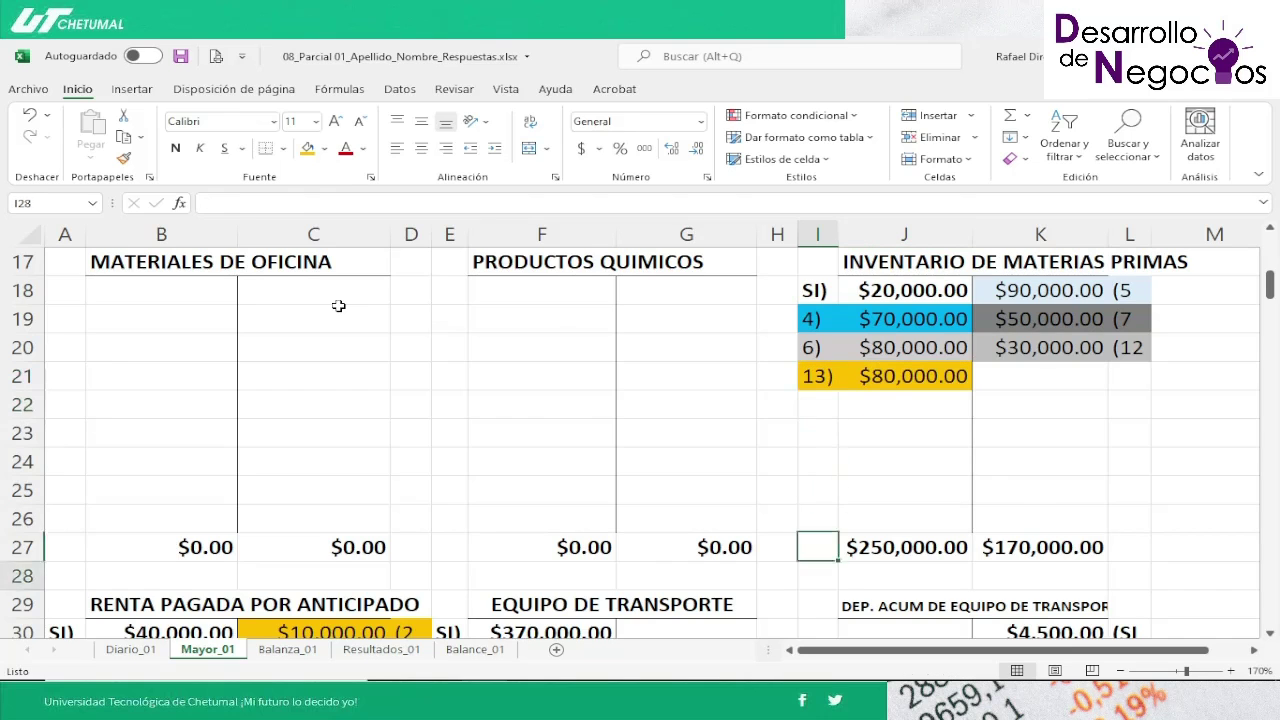
pyautogui.press('Up')
pyautogui.press('Up')
pyautogui.press('Up')
pyautogui.press('Up')
pyautogui.press('Up')
pyautogui.press('Up')
pyautogui.press('Up')
pyautogui.press('Up')
pyautogui.press('Up')
pyautogui.press('Up')
pyautogui.press('Up')
pyautogui.press('Up')
pyautogui.press('Up')
pyautogui.press('Up')
pyautogui.press('Up')
pyautogui.press('Up')
pyautogui.press('Up')
pyautogui.press('Up')
pyautogui.press('Up')
pyautogui.press('Up')
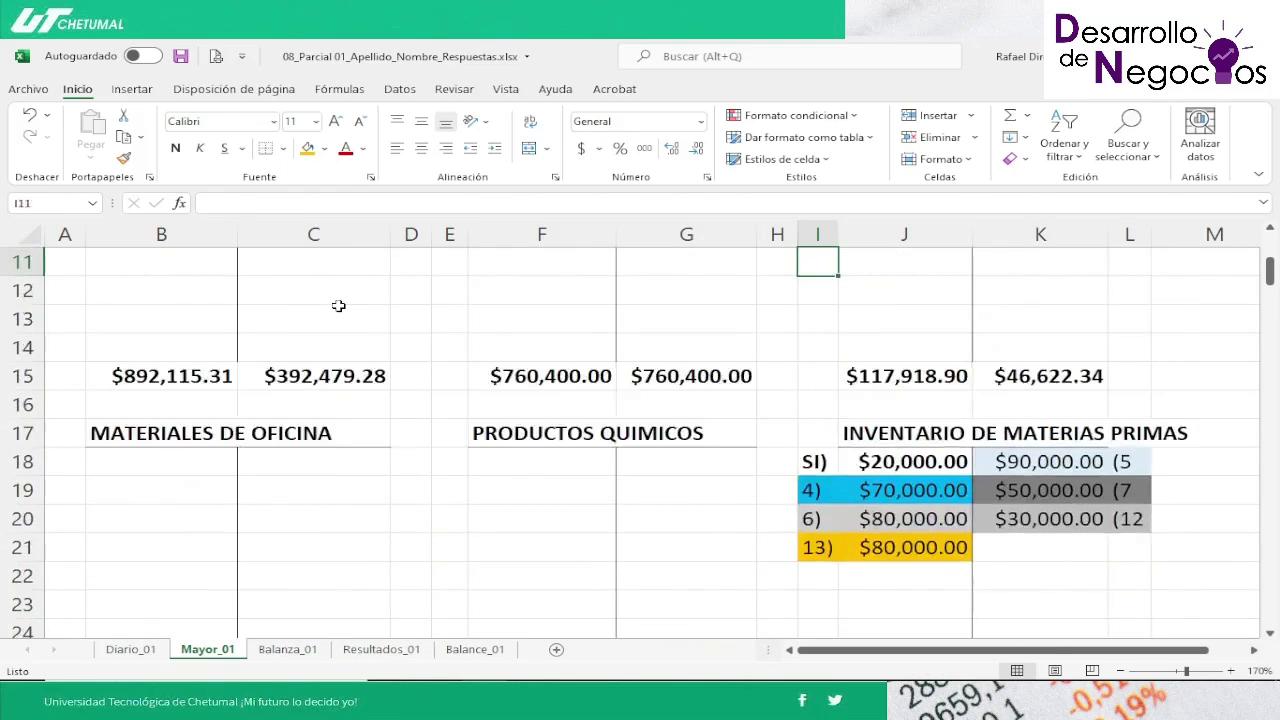
pyautogui.press('Down')
pyautogui.press('Down')
pyautogui.press('Down')
pyautogui.press('Down')
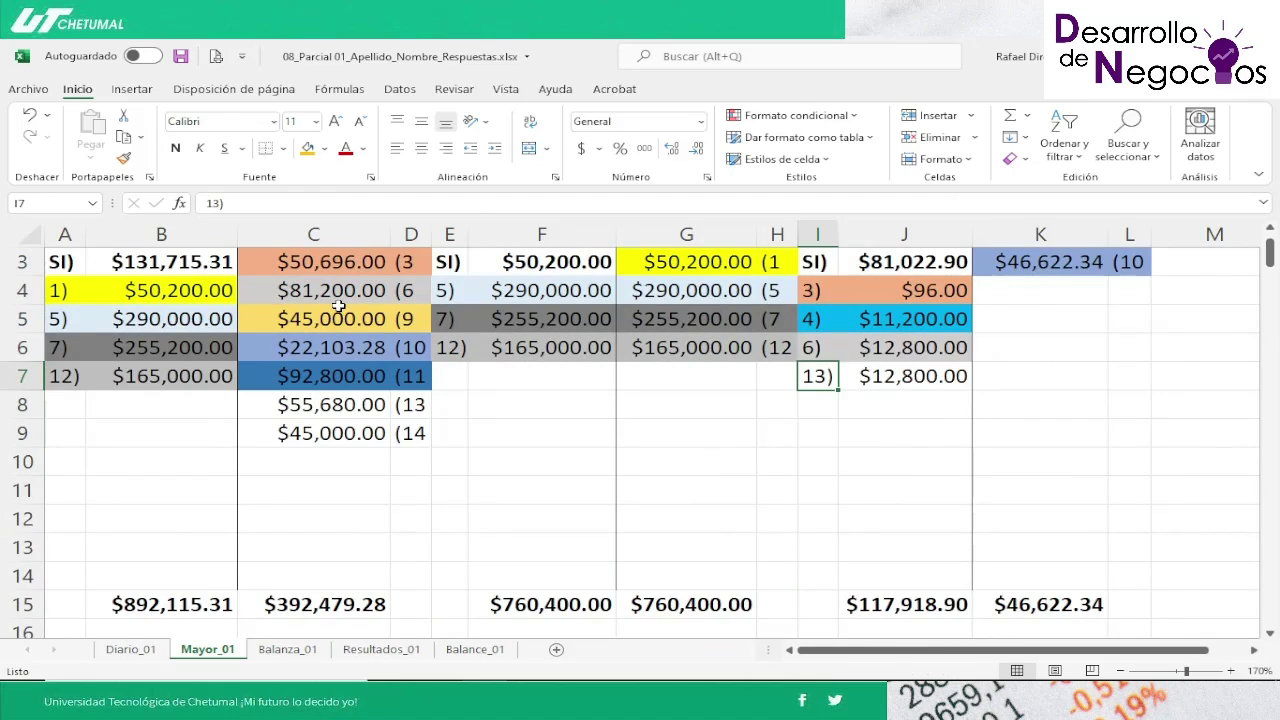
pyautogui.hotkey('shift', 'Right')
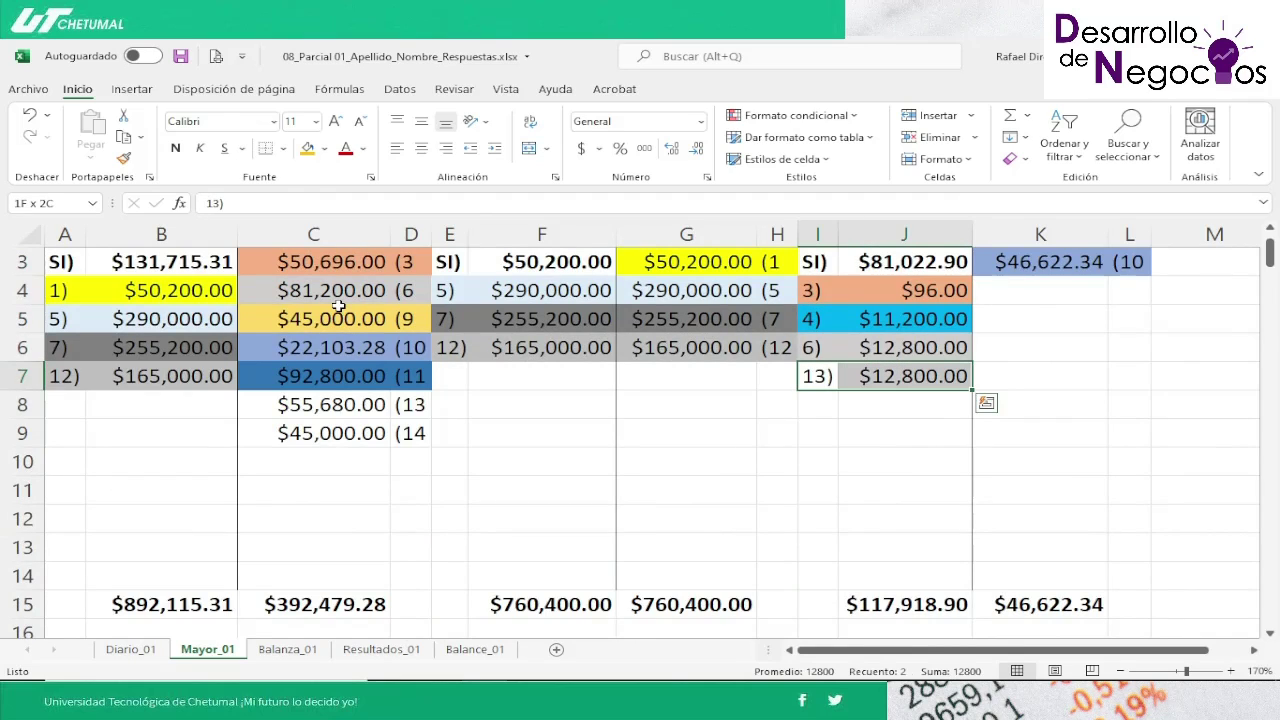
pyautogui.click(308, 149)
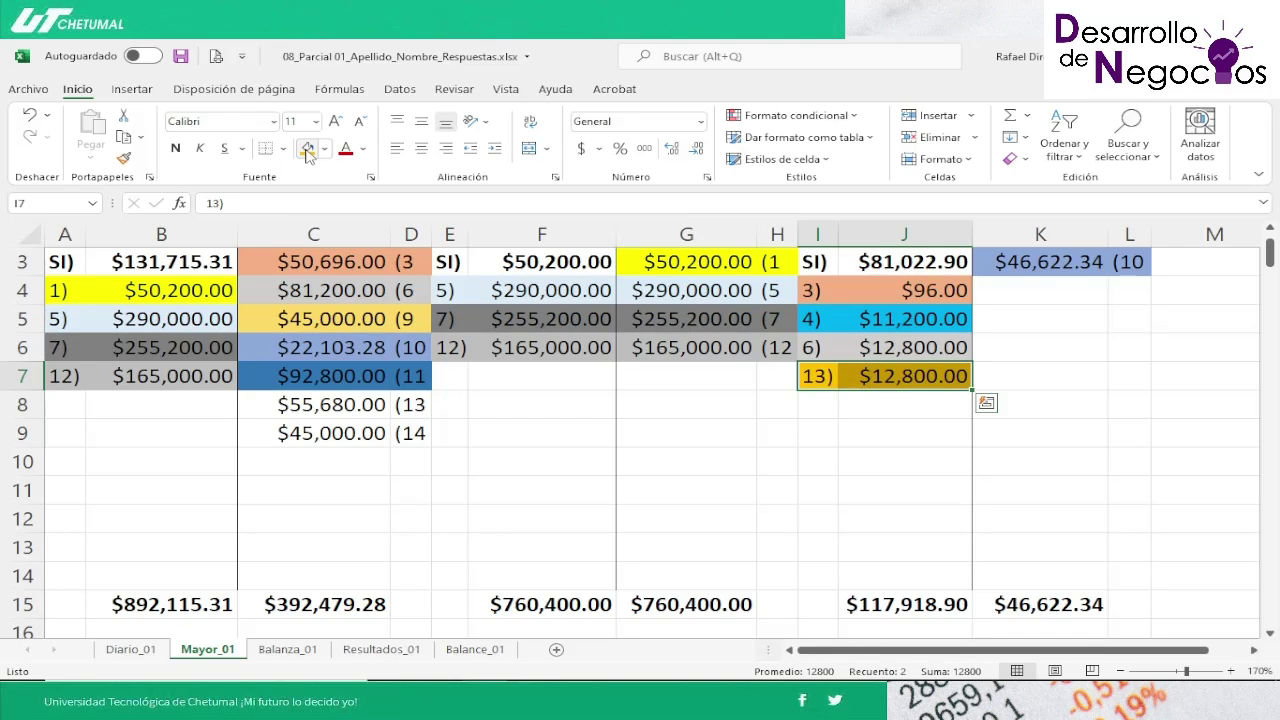
# Step: Relink entry 13's PROVEEDORES credit in K44 to the journal with the formula =Diario_01!F142
pyautogui.press('Down')
pyautogui.press('Down')
pyautogui.press('Down')
pyautogui.press('Down')
pyautogui.press('Down')
pyautogui.press('Down')
pyautogui.press('Down')
pyautogui.press('Down')
pyautogui.press('Down')
pyautogui.press('Down')
pyautogui.press('Down')
pyautogui.press('Down')
pyautogui.press('Down')
pyautogui.press('Down')
pyautogui.press('Down')
pyautogui.press('Down')
pyautogui.press('Down')
pyautogui.press('Down')
pyautogui.press('Down')
pyautogui.press('Down')
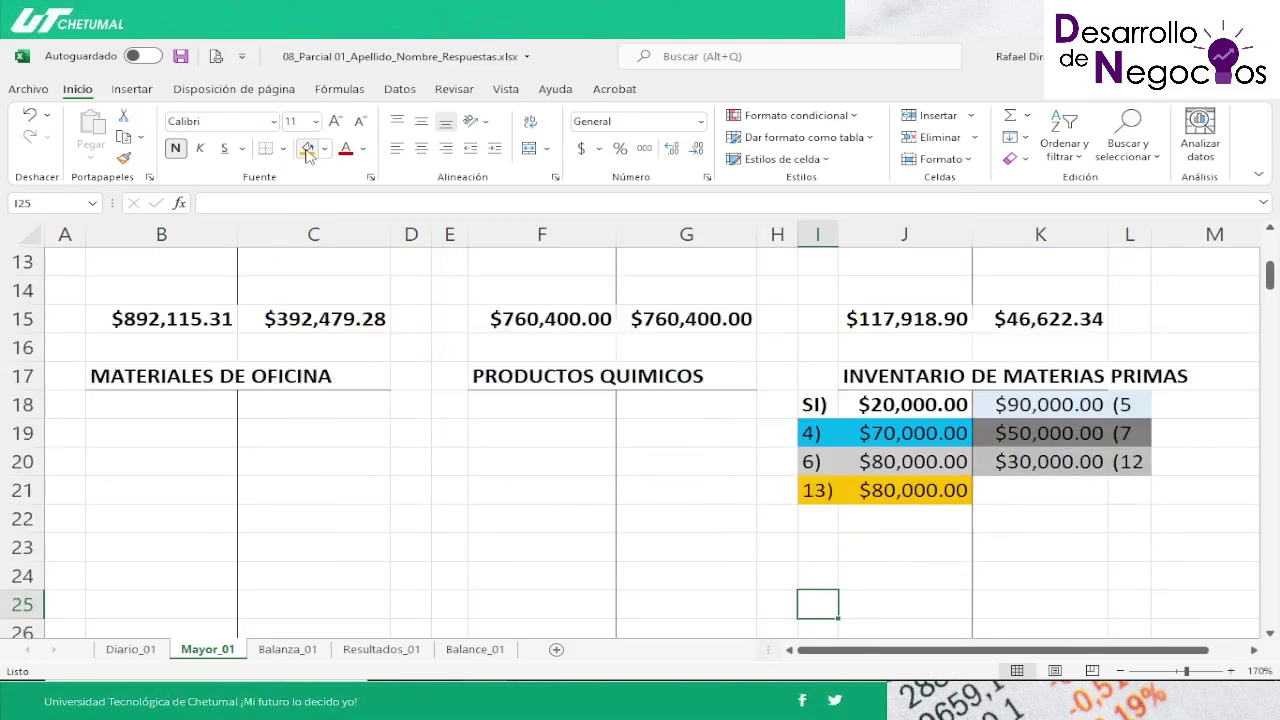
pyautogui.press('Down')
pyautogui.press('Down')
pyautogui.press('Down')
pyautogui.press('Down')
pyautogui.press('Down')
pyautogui.press('Down')
pyautogui.press('Down')
pyautogui.press('Down')
pyautogui.press('Down')
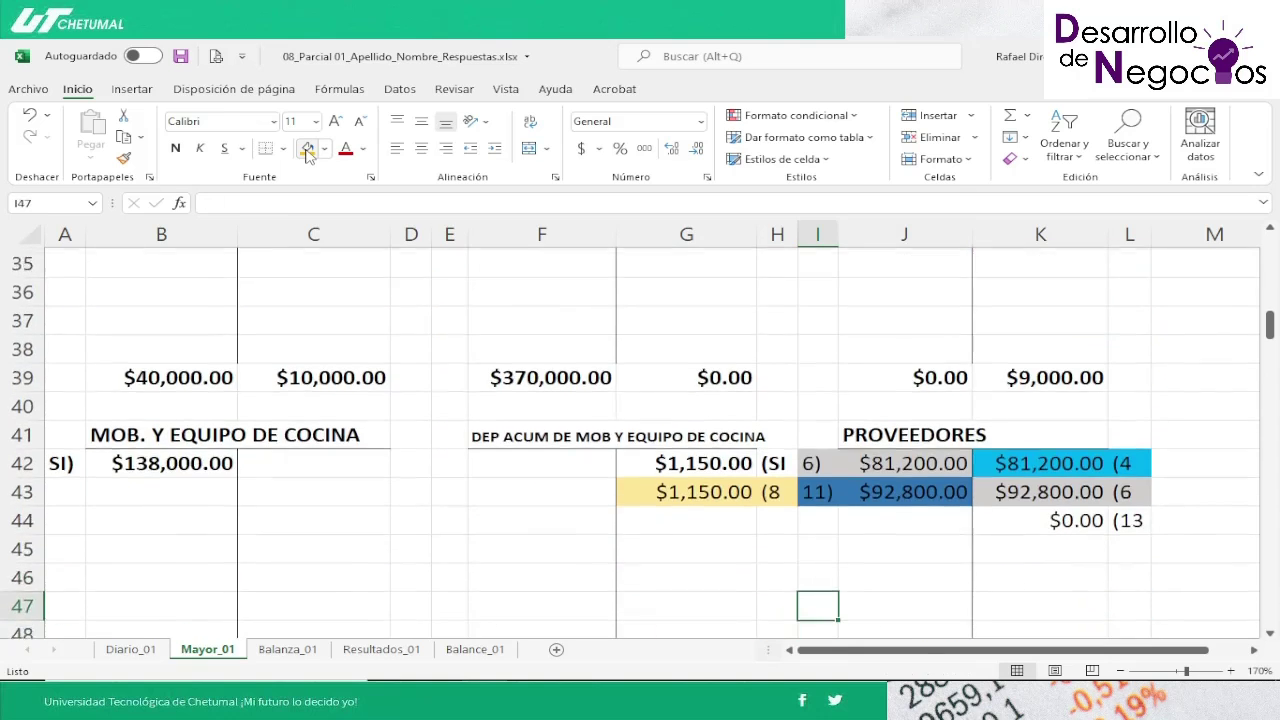
pyautogui.press('Up')
pyautogui.press('Up')
pyautogui.press('Up')
pyautogui.press('Right')
pyautogui.press('Right')
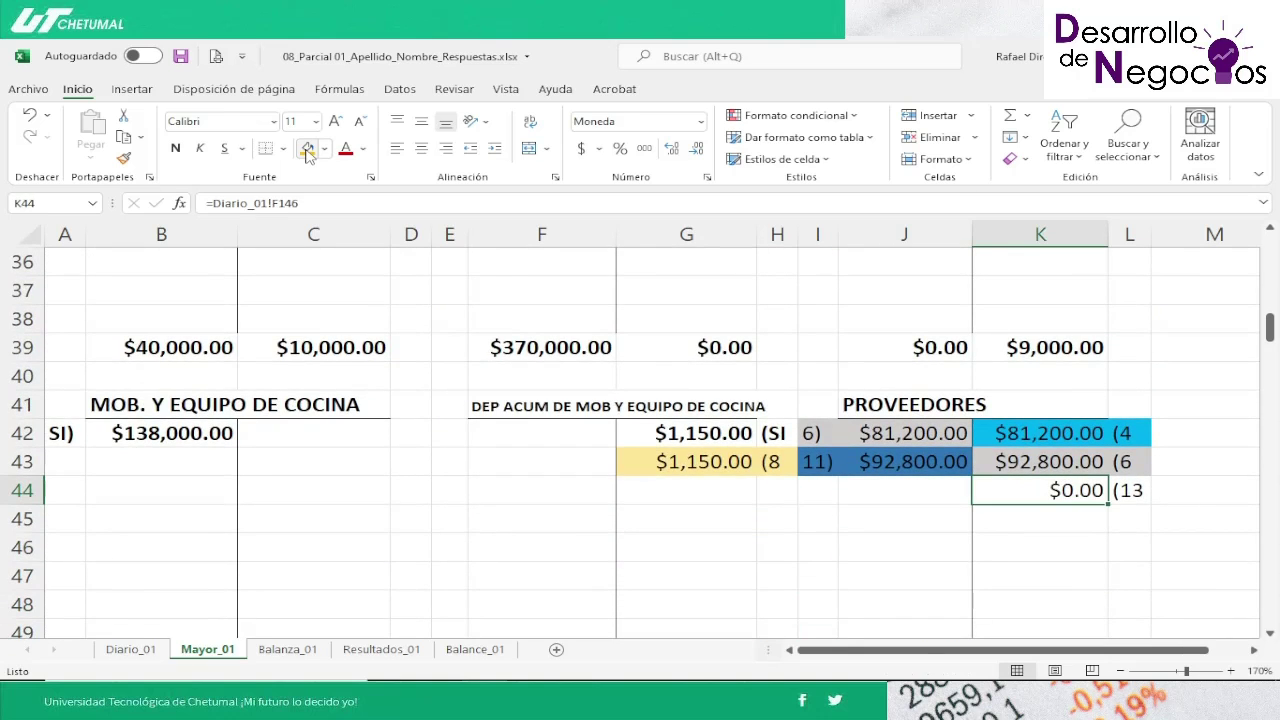
pyautogui.write('=')
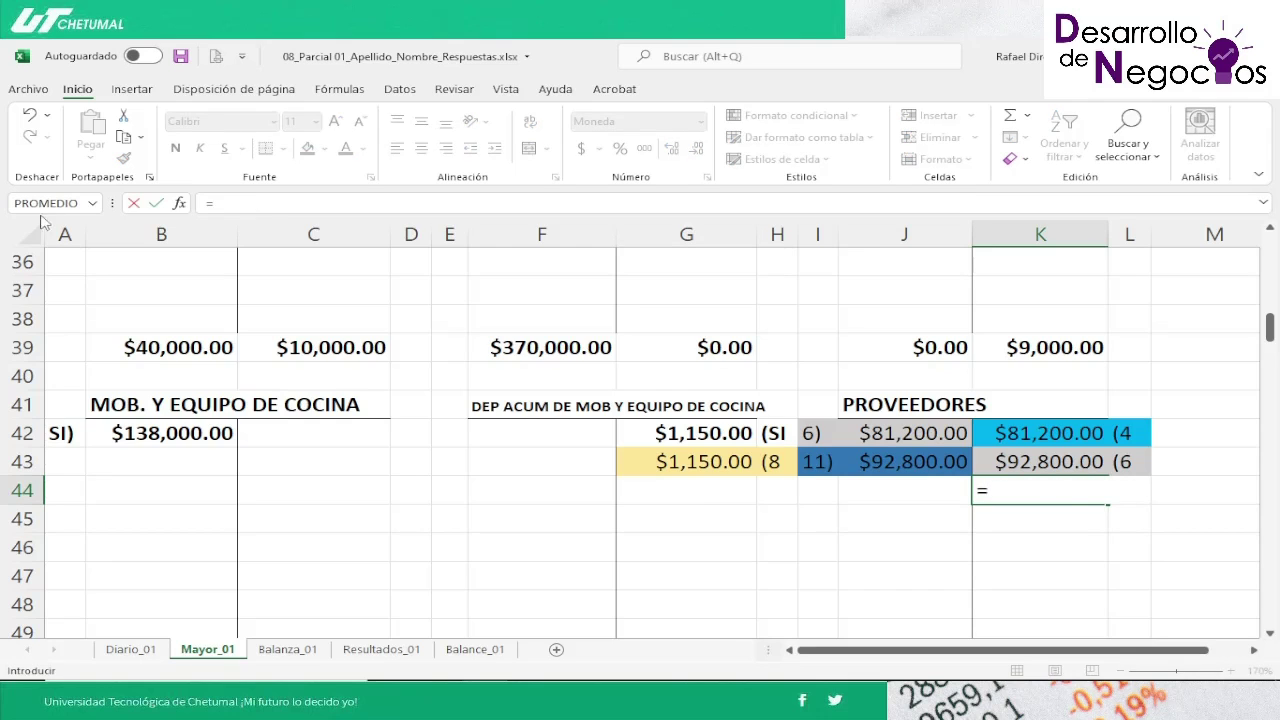
pyautogui.click(148, 650)
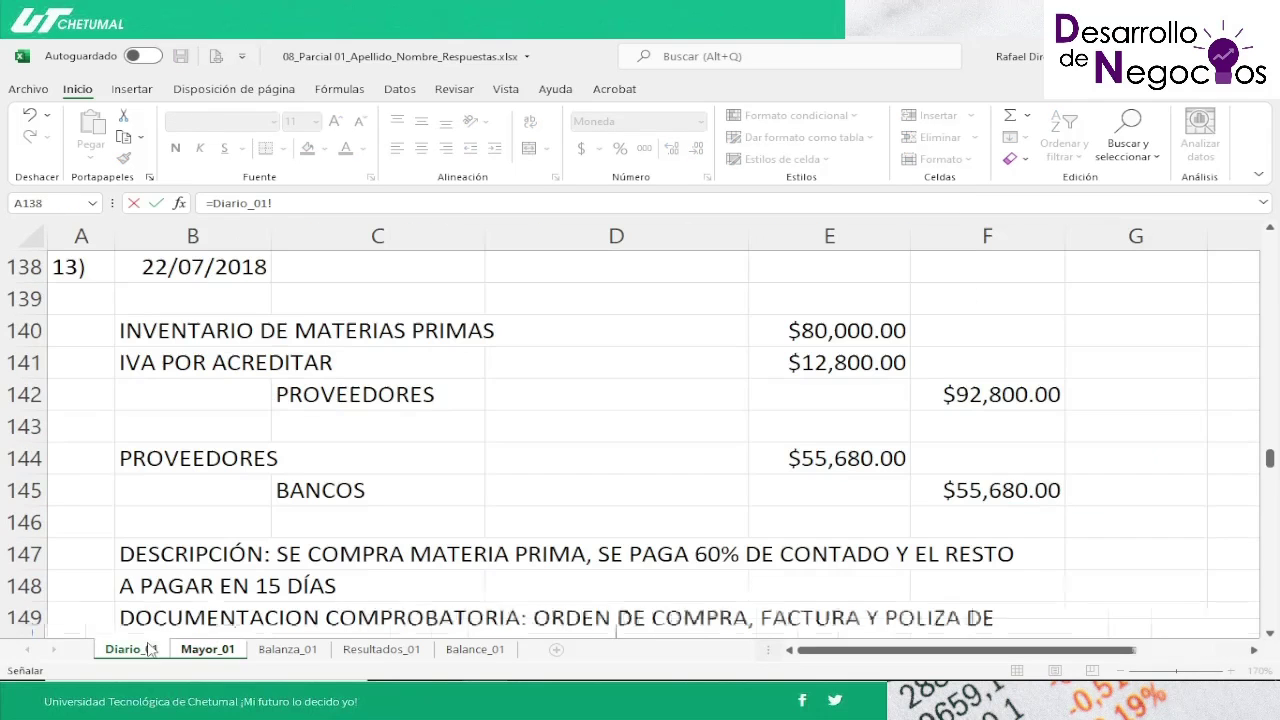
pyautogui.click(962, 398)
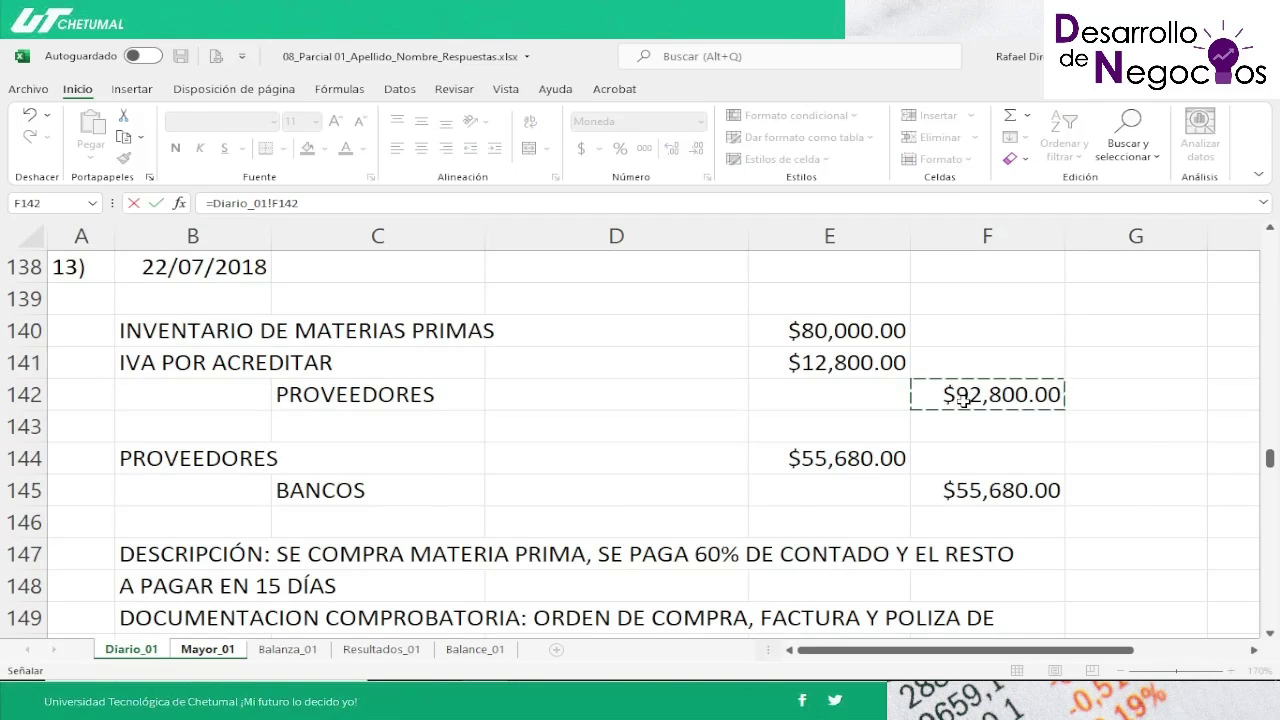
pyautogui.press('Return')
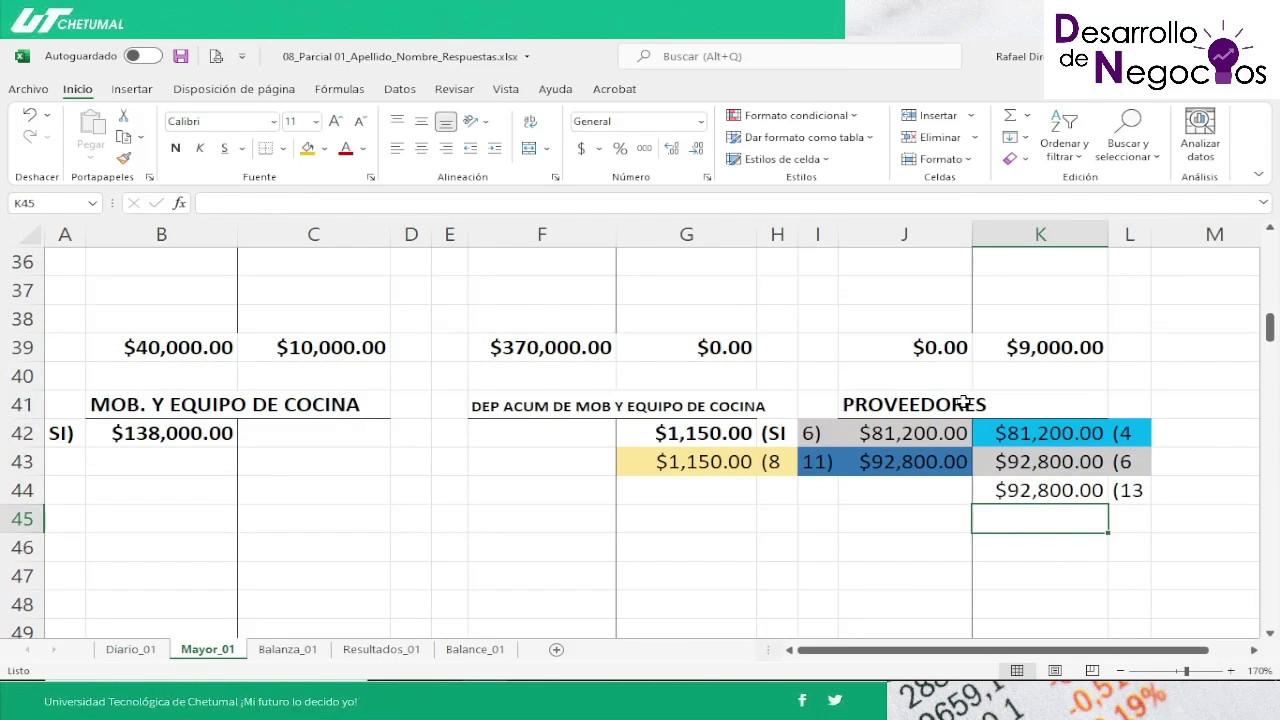
# Step: Fill entry 13's PROVEEDORES credit, K44:L44, with gold
pyautogui.press('Up')
pyautogui.hotkey('shift', 'Right')
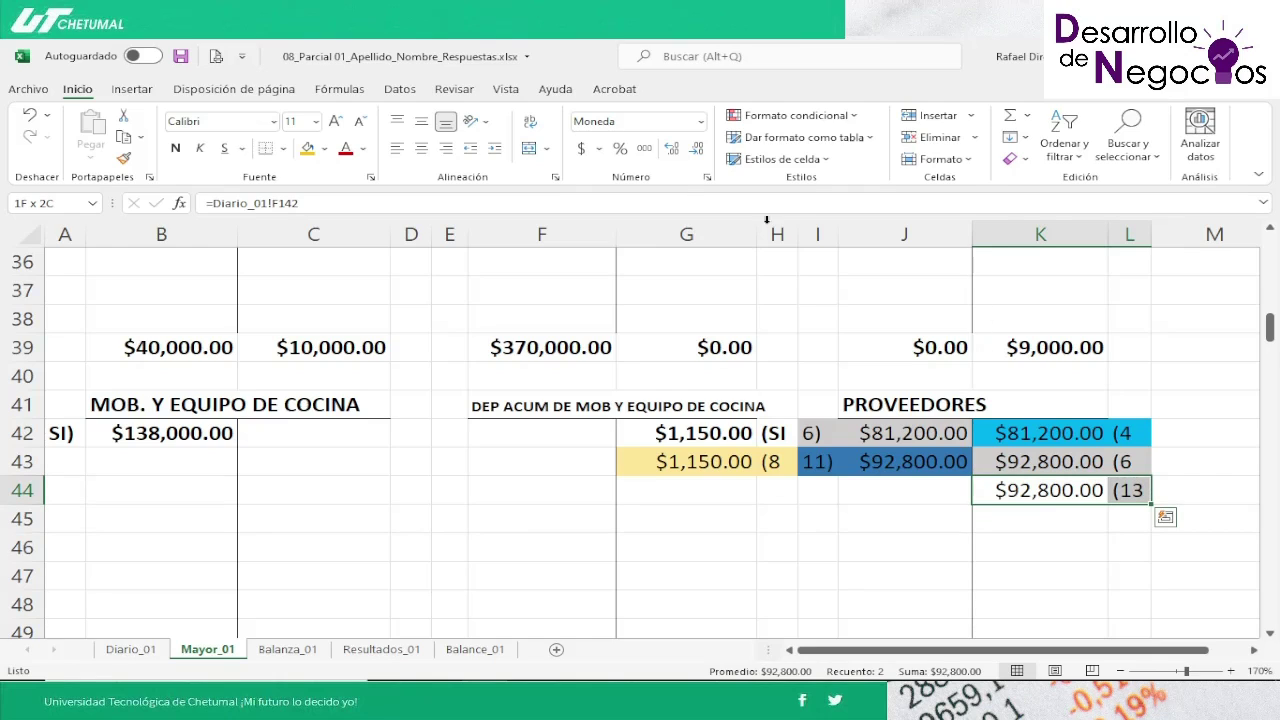
pyautogui.click(308, 150)
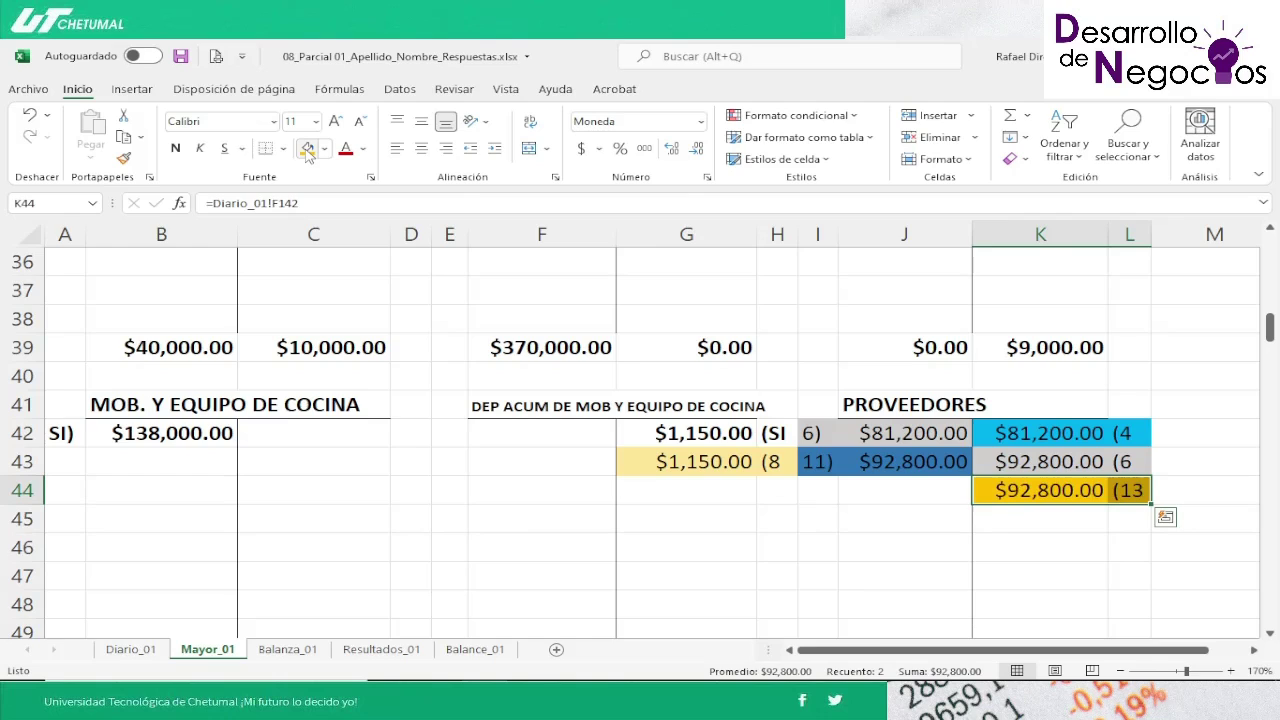
# Step: Post entry 13's PROVEEDORES charge with the label 13) in I44 and the formula =Diario_01!E144 in J44
pyautogui.press('Left')
pyautogui.press('Left')
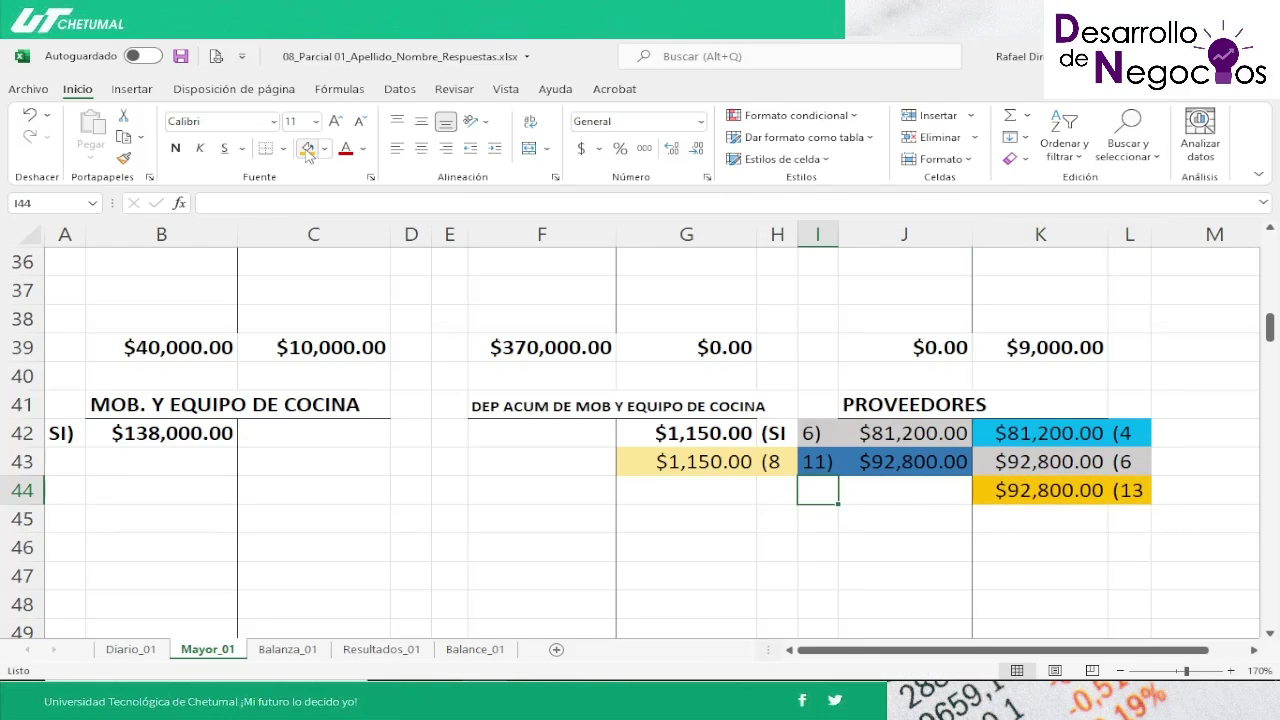
pyautogui.write('13')
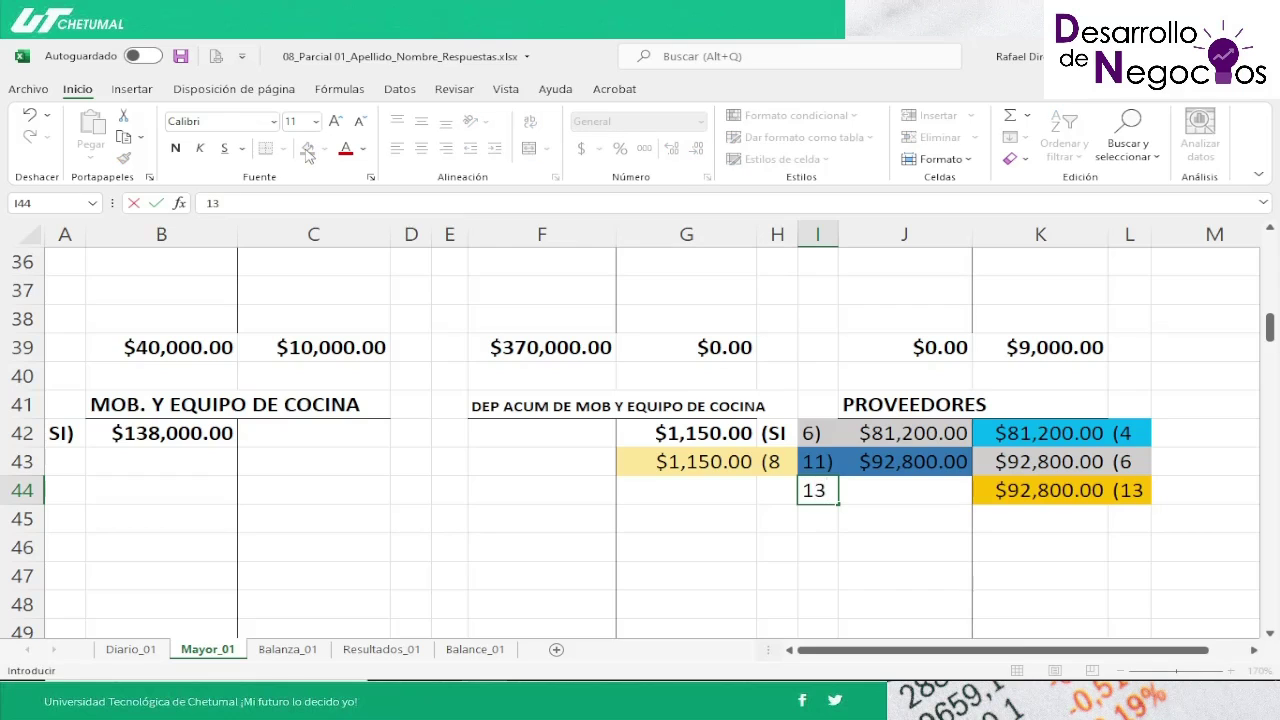
pyautogui.write(')')
pyautogui.press('Right')
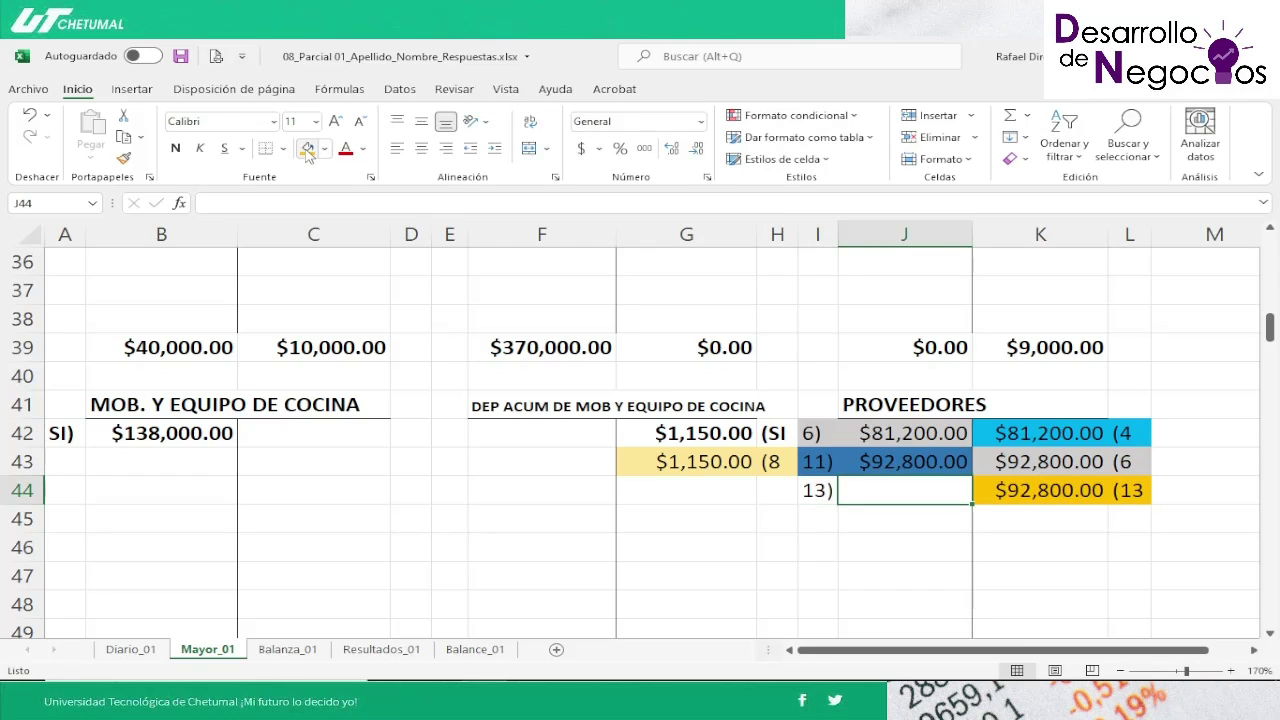
pyautogui.write('=')
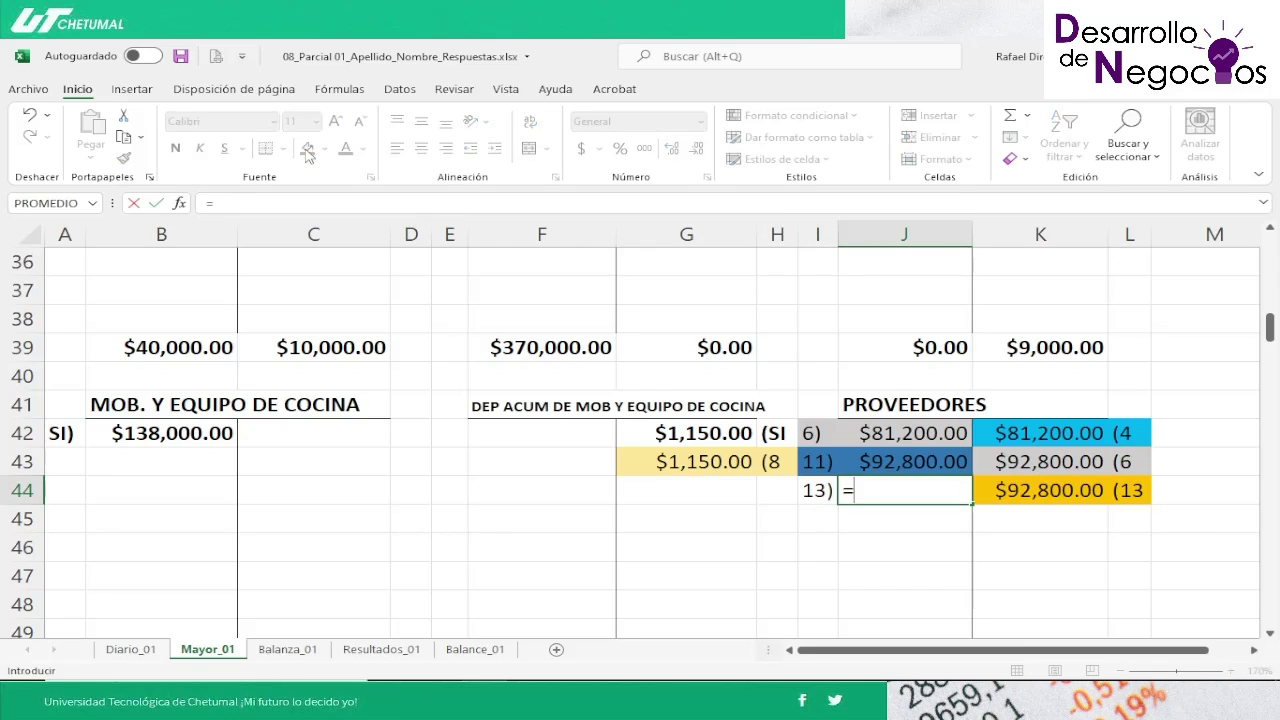
pyautogui.click(118, 652)
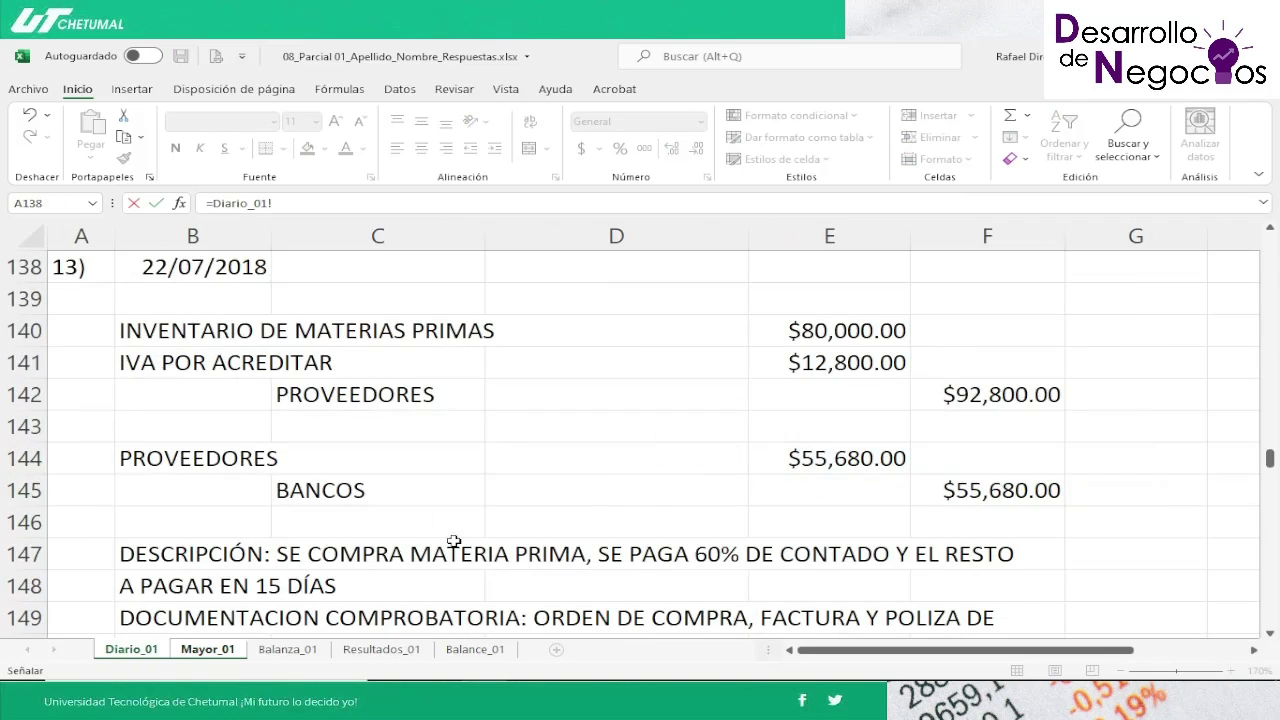
pyautogui.click(791, 462)
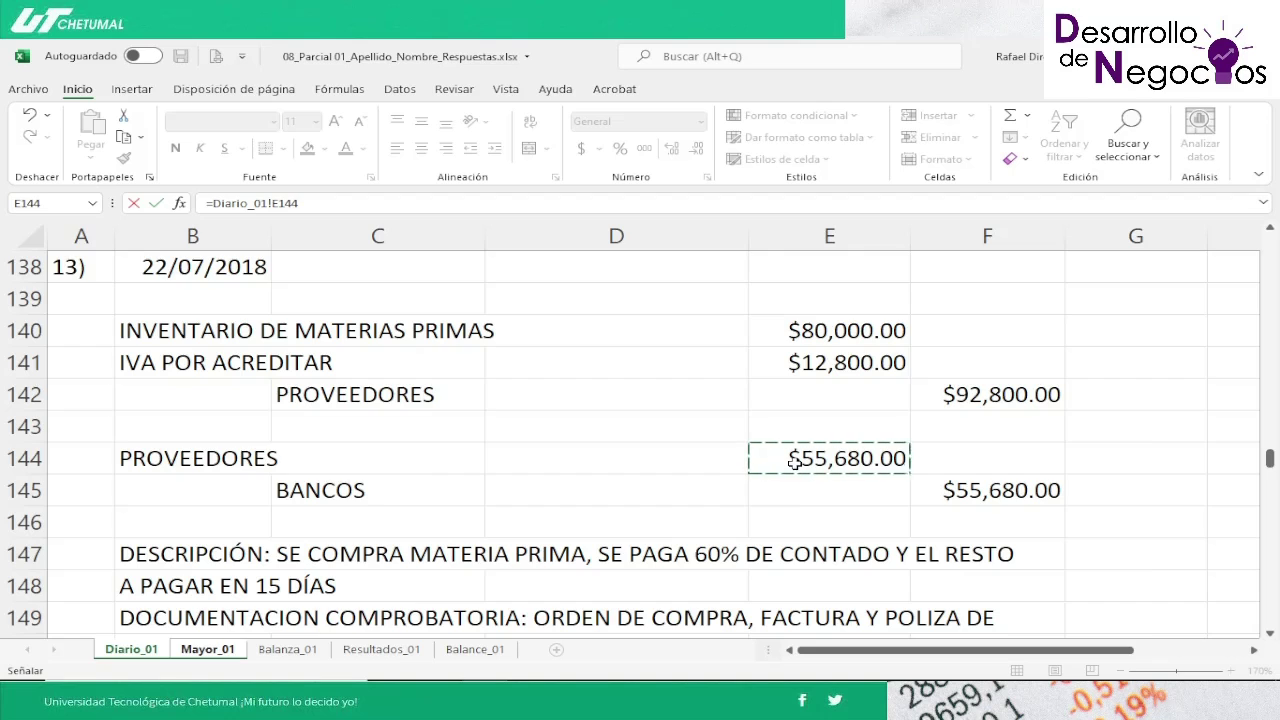
pyautogui.press('Return')
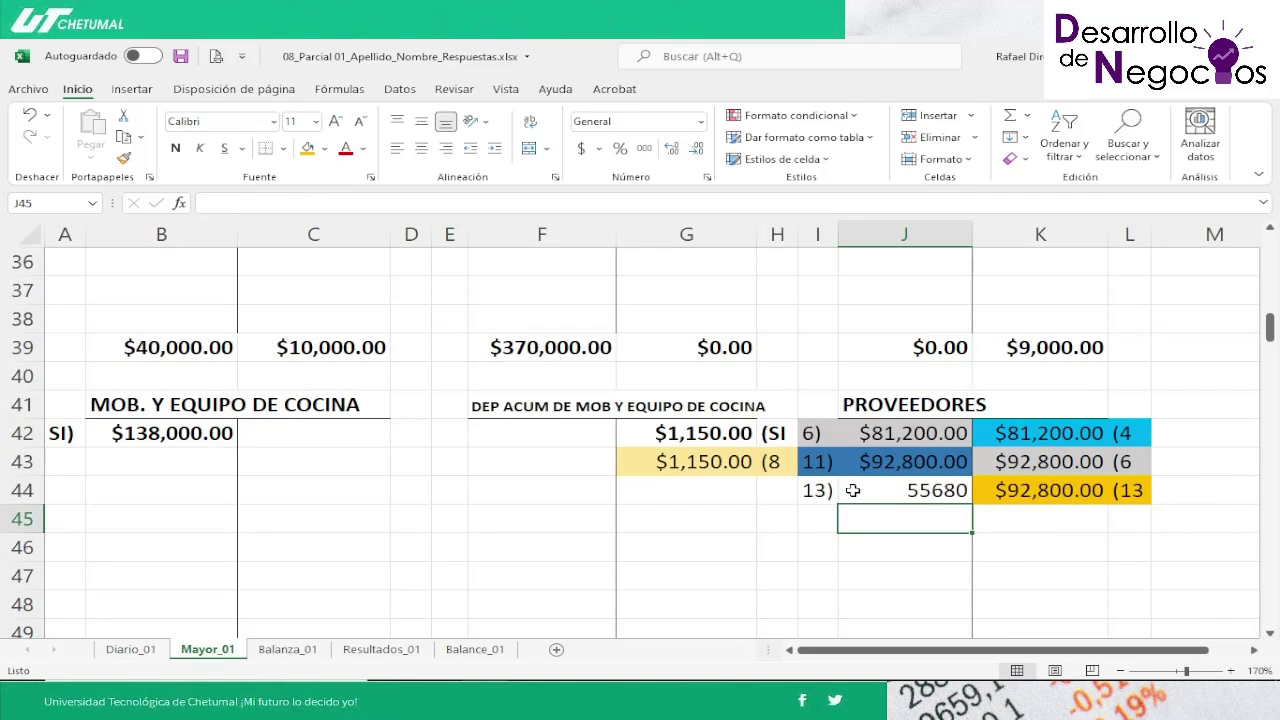
# Step: Copy the currency format from J43 to J44 and fill the PROVEEDORES charge, I44:J44, with gold
pyautogui.click(866, 458)
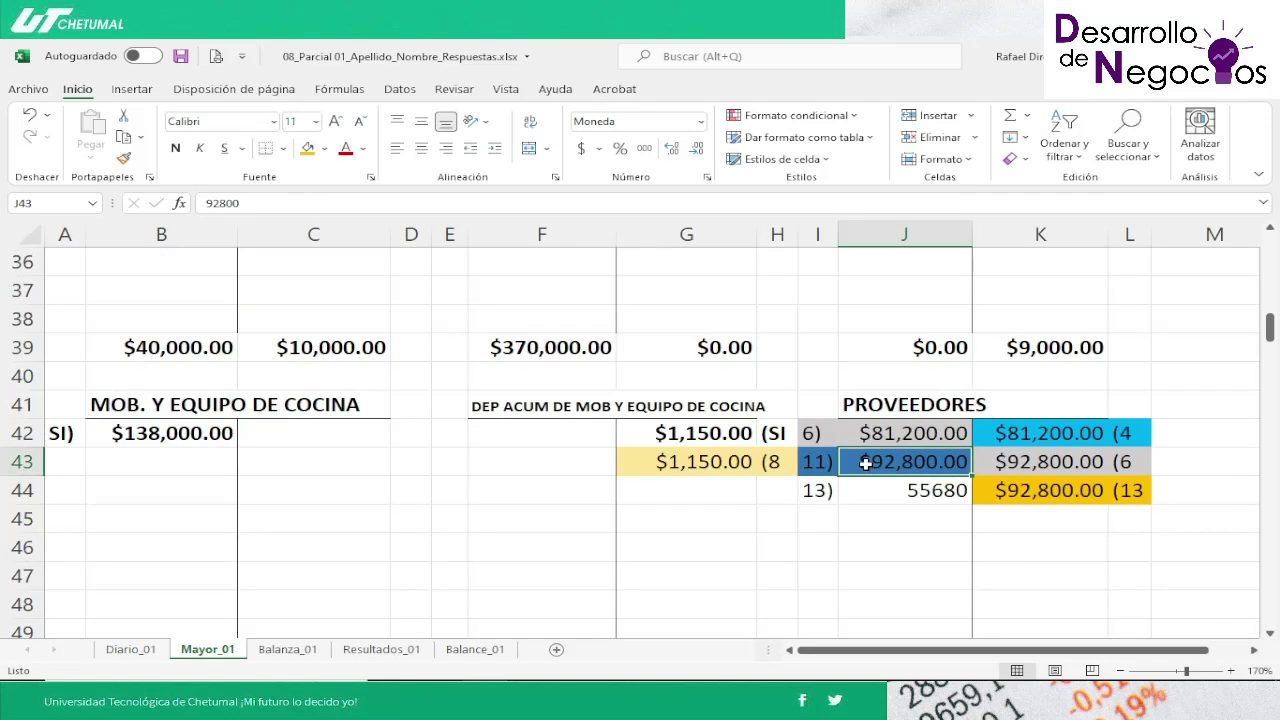
pyautogui.click(123, 158)
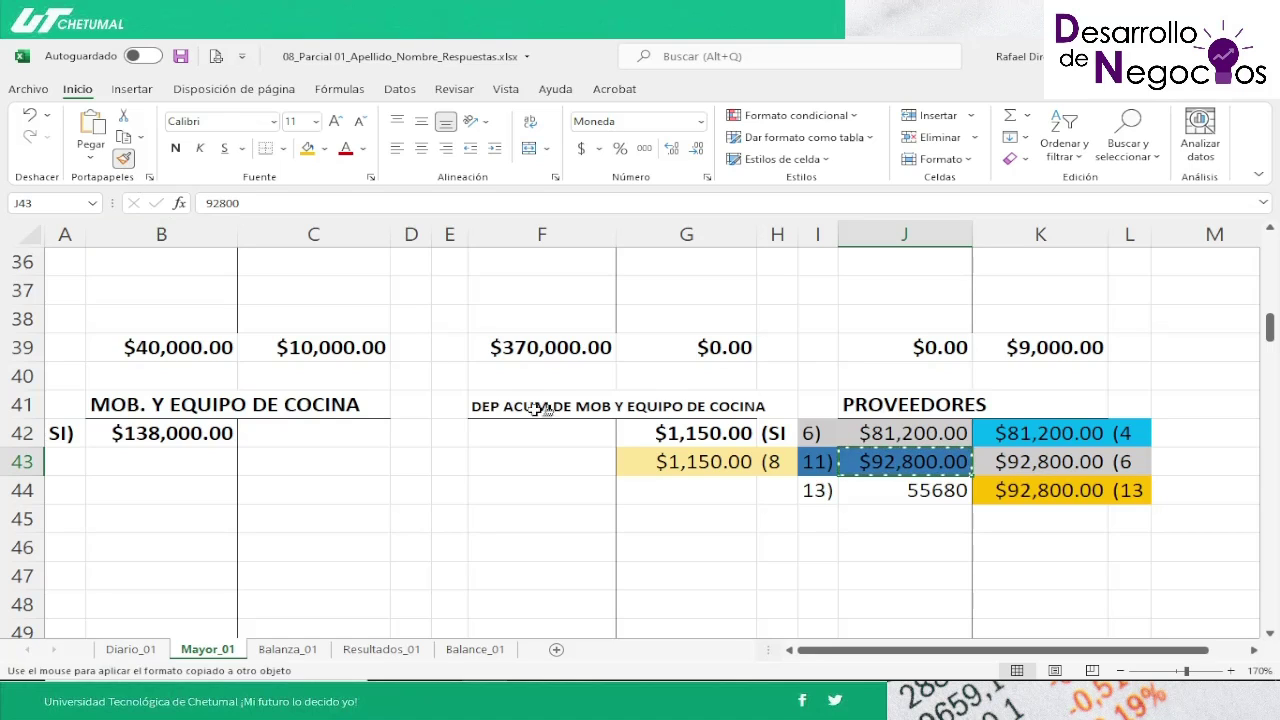
pyautogui.click(870, 491)
pyautogui.moveTo(817, 490); pyautogui.dragTo(868, 491)
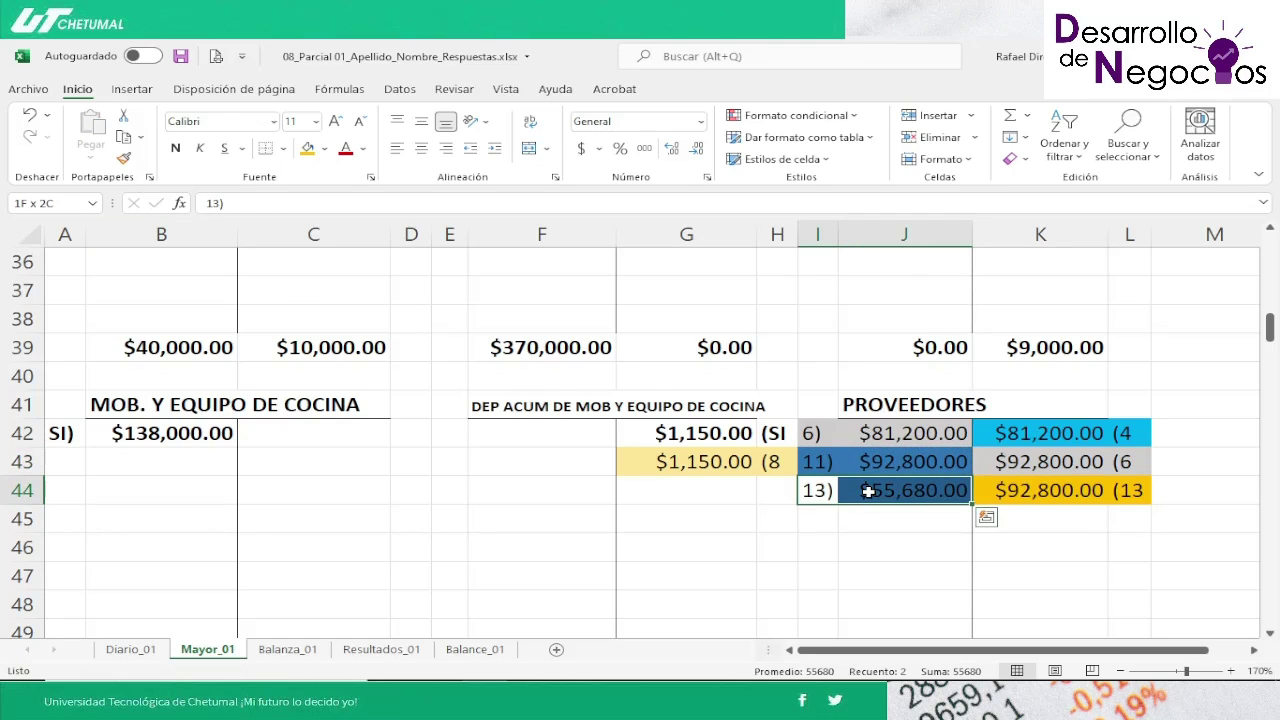
pyautogui.click(308, 150)
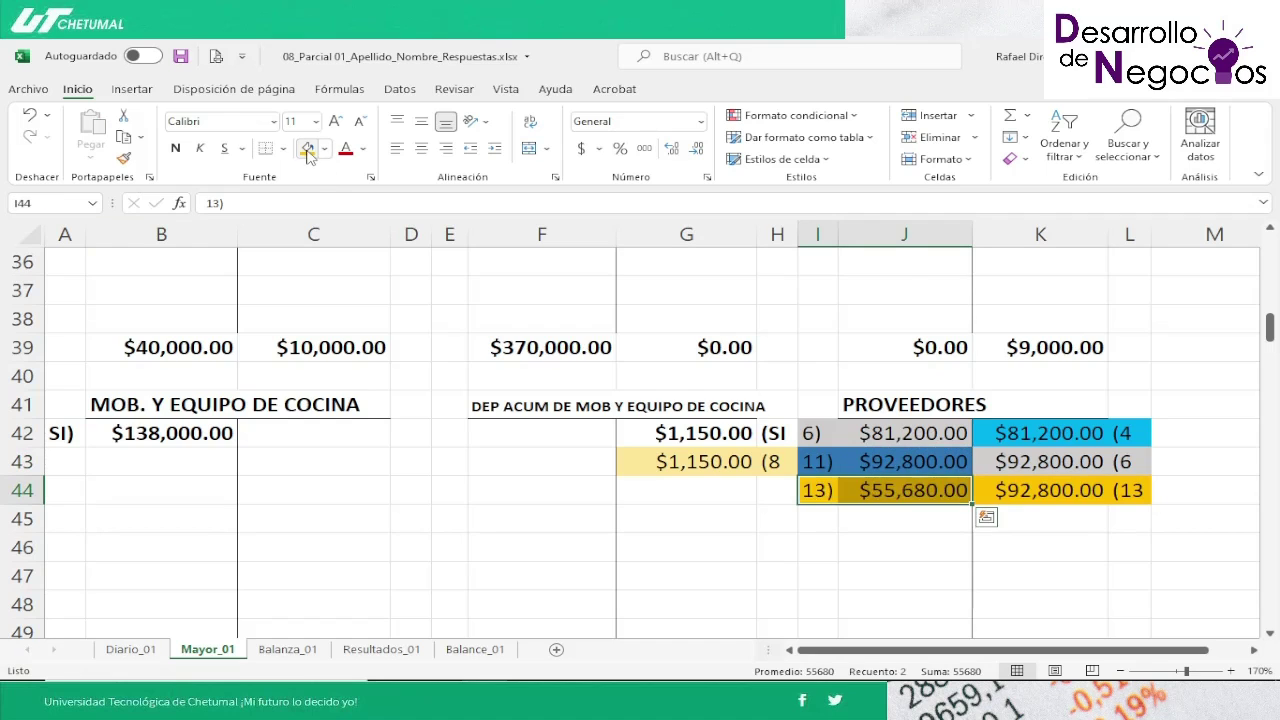
# Step: Calculate the PROVEEDORES account balance below its totals in K52 with the formula =K51-J51
pyautogui.press('Down')
pyautogui.press('Down')
pyautogui.press('Down')
pyautogui.press('Down')
pyautogui.press('Down')
pyautogui.press('Down')
pyautogui.press('Down')
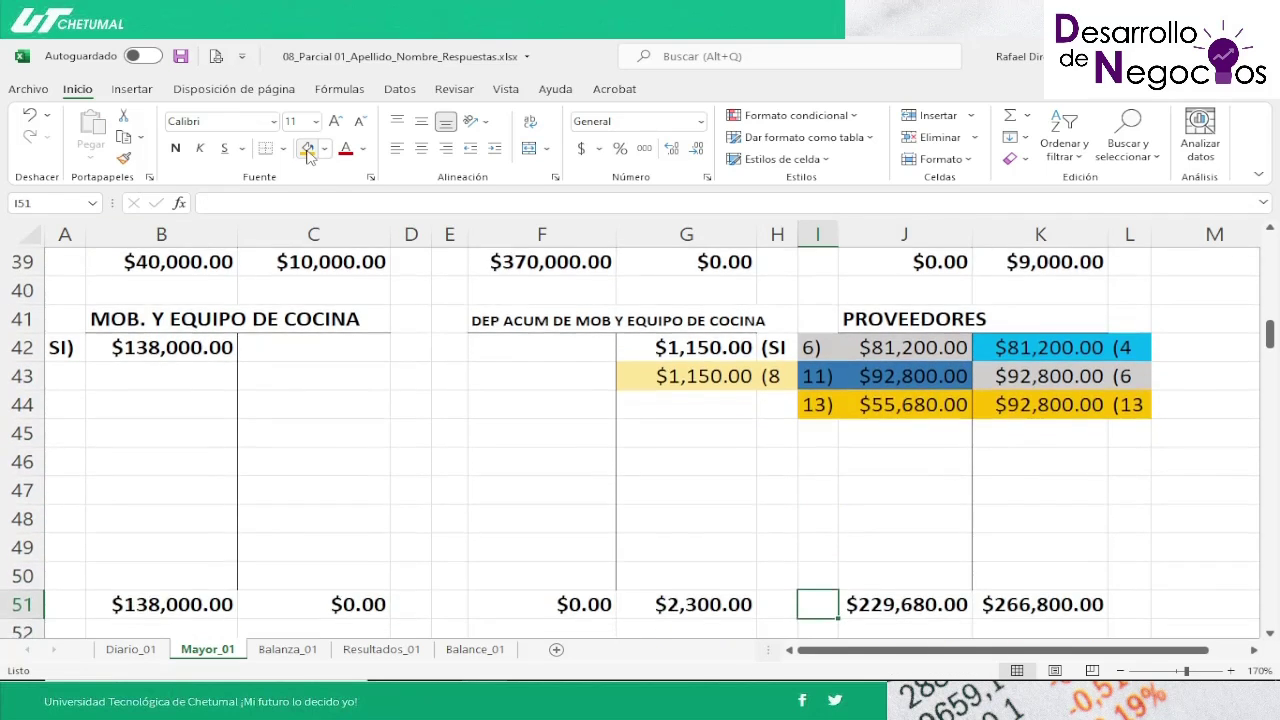
pyautogui.press('Down')
pyautogui.press('Right')
pyautogui.press('Right')
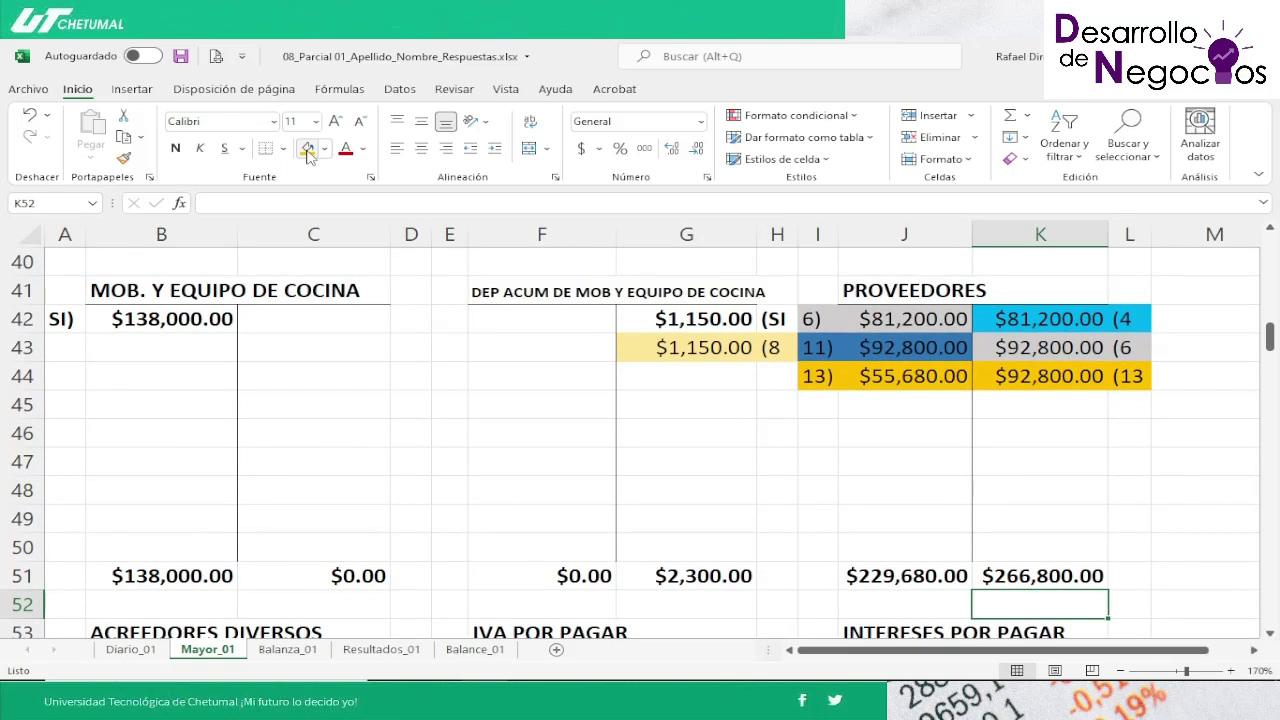
pyautogui.write('=')
pyautogui.press('Up')
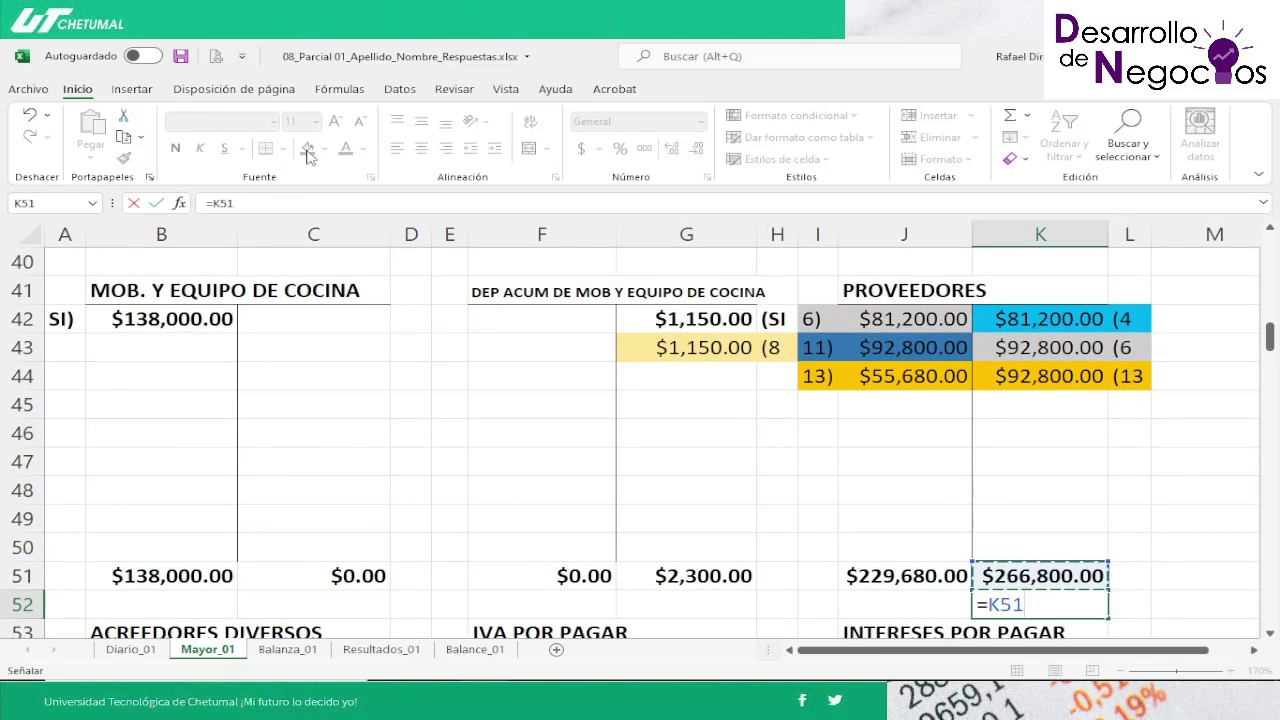
pyautogui.write('-')
pyautogui.press('Up')
pyautogui.press('Left')
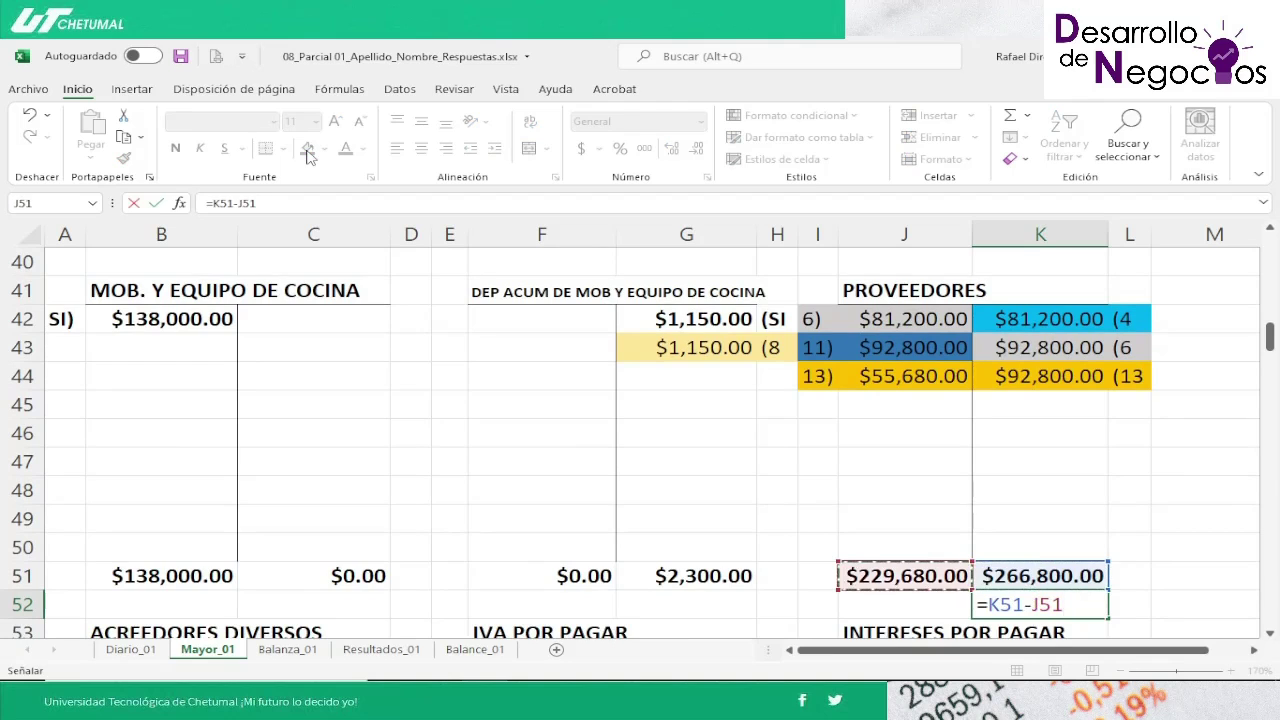
pyautogui.press('Return')
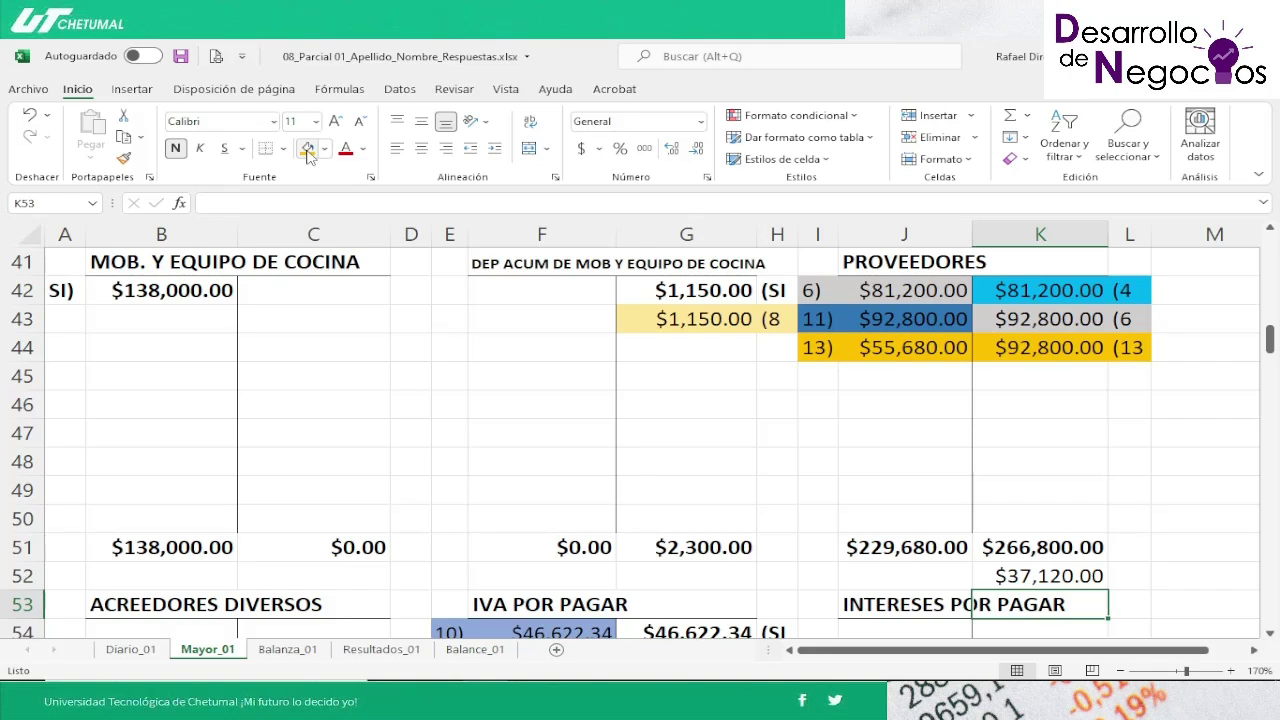
# Step: Fill entry 13's bank credit, C8:D8 in Mayor_01, with gold
pyautogui.press('Up')
pyautogui.press('Up')
pyautogui.press('Up')
pyautogui.press('Up')
pyautogui.press('Up')
pyautogui.press('Up')
pyautogui.press('Up')
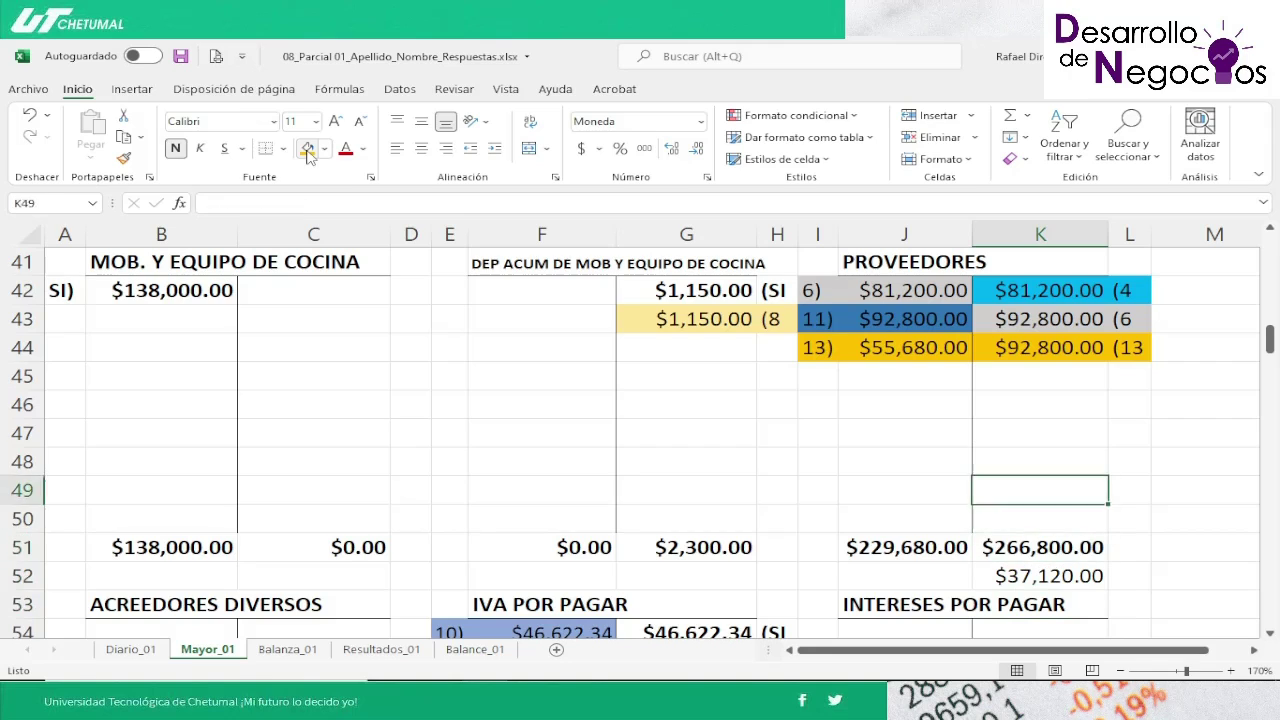
pyautogui.press('Up')
pyautogui.press('Up')
pyautogui.press('Left')
pyautogui.press('Left')
pyautogui.press('Left')
pyautogui.press('Left')
pyautogui.press('Left')
pyautogui.press('Left')
pyautogui.press('Left')
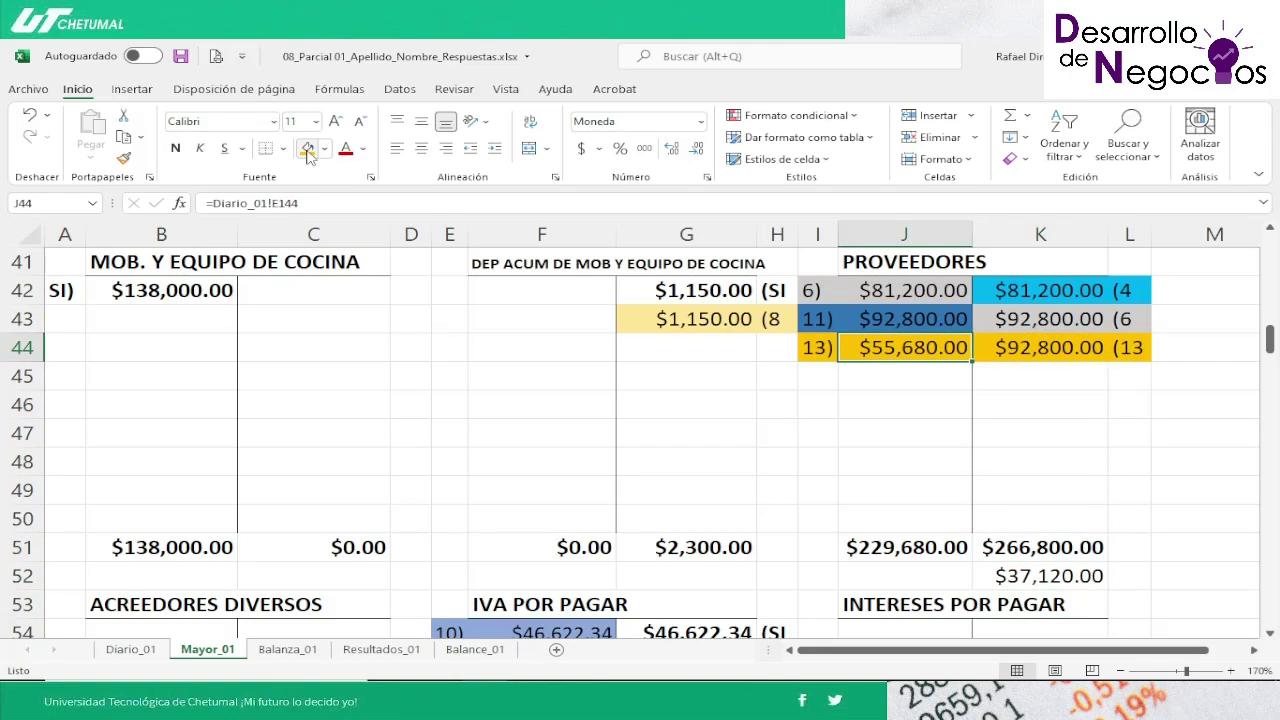
pyautogui.press('Left')
pyautogui.press('Left')
pyautogui.press('Left')
pyautogui.press('Up')
pyautogui.press('Up')
pyautogui.press('Up')
pyautogui.press('Up')
pyautogui.press('Up')
pyautogui.press('Up')
pyautogui.press('Up')
pyautogui.press('Up')
pyautogui.press('Up')
pyautogui.press('Up')
pyautogui.press('Up')
pyautogui.press('Up')
pyautogui.press('Up')
pyautogui.press('Up')
pyautogui.press('Up')
pyautogui.press('Up')
pyautogui.press('Up')
pyautogui.press('Up')
pyautogui.press('Up')
pyautogui.press('Up')
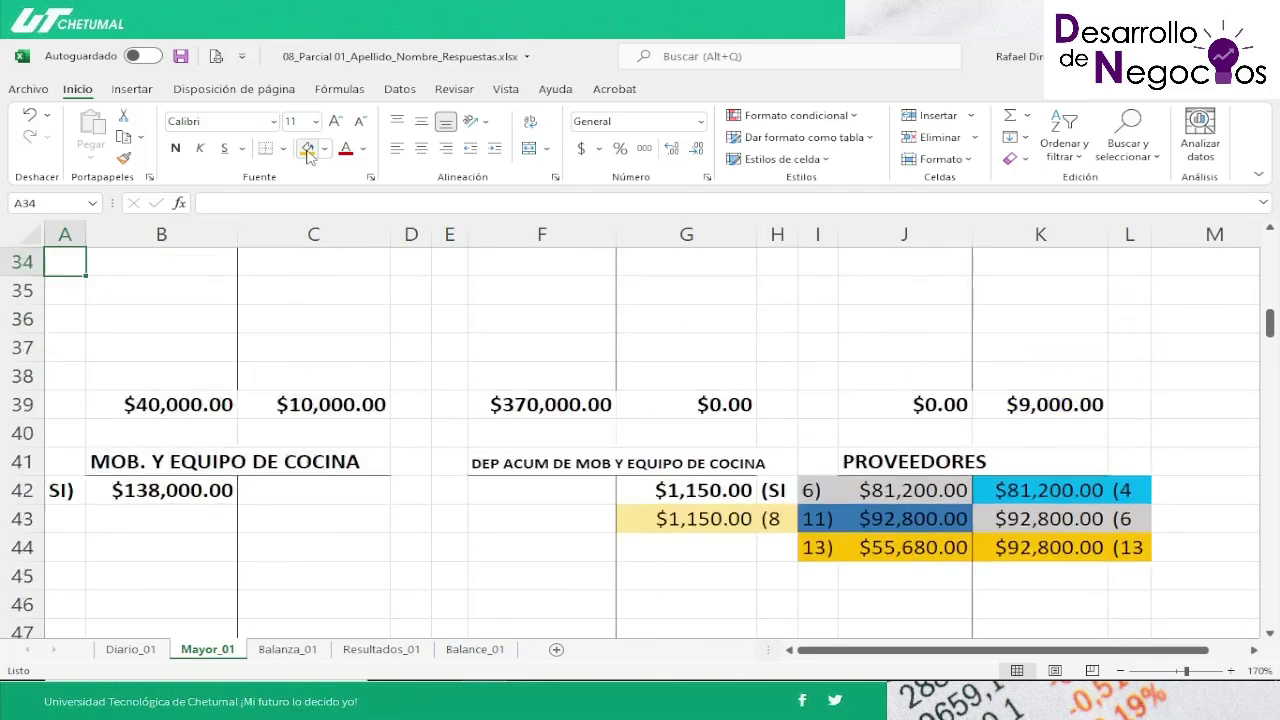
pyautogui.press('Up')
pyautogui.press('Up')
pyautogui.press('Up')
pyautogui.press('Up')
pyautogui.press('Up')
pyautogui.press('Up')
pyautogui.press('Up')
pyautogui.press('Up')
pyautogui.press('Up')
pyautogui.press('Up')
pyautogui.press('Up')
pyautogui.press('Up')
pyautogui.press('Up')
pyautogui.press('Up')
pyautogui.press('Up')
pyautogui.press('Up')
pyautogui.press('Up')
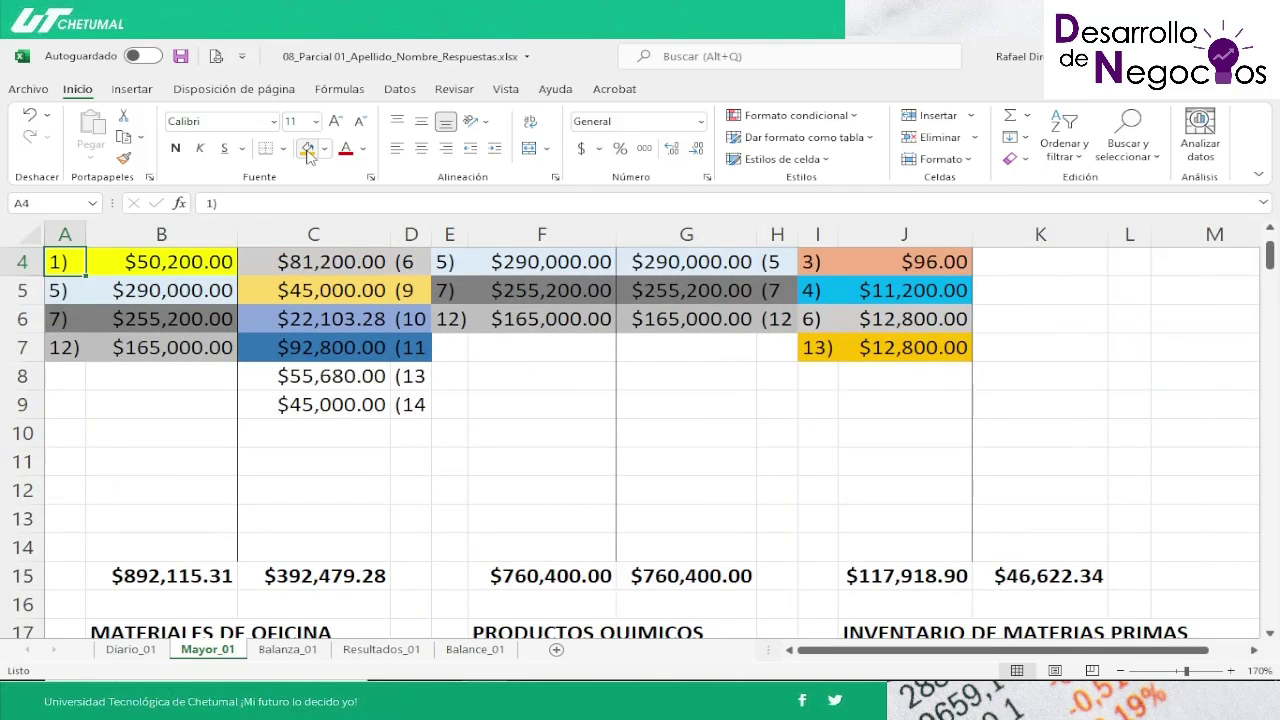
pyautogui.press('Down')
pyautogui.press('Down')
pyautogui.press('Down')
pyautogui.press('Right')
pyautogui.press('Right')
pyautogui.press('Down')
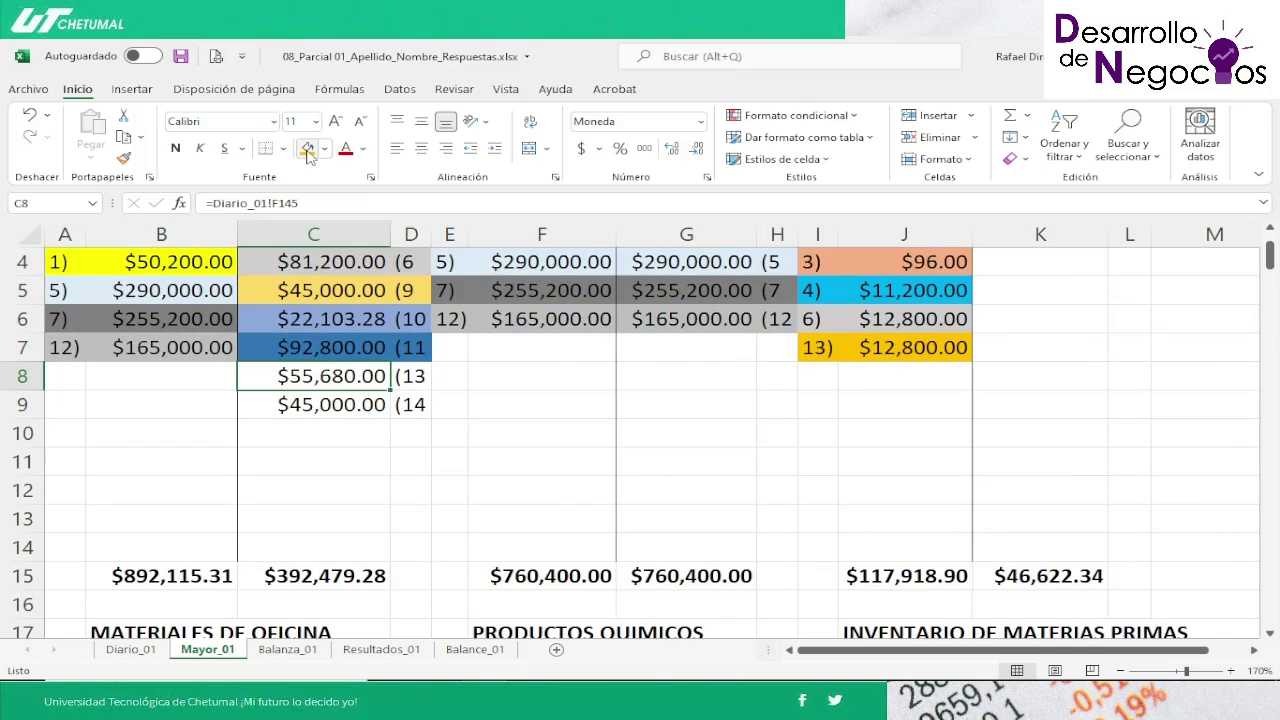
pyautogui.hotkey('shift', 'Right')
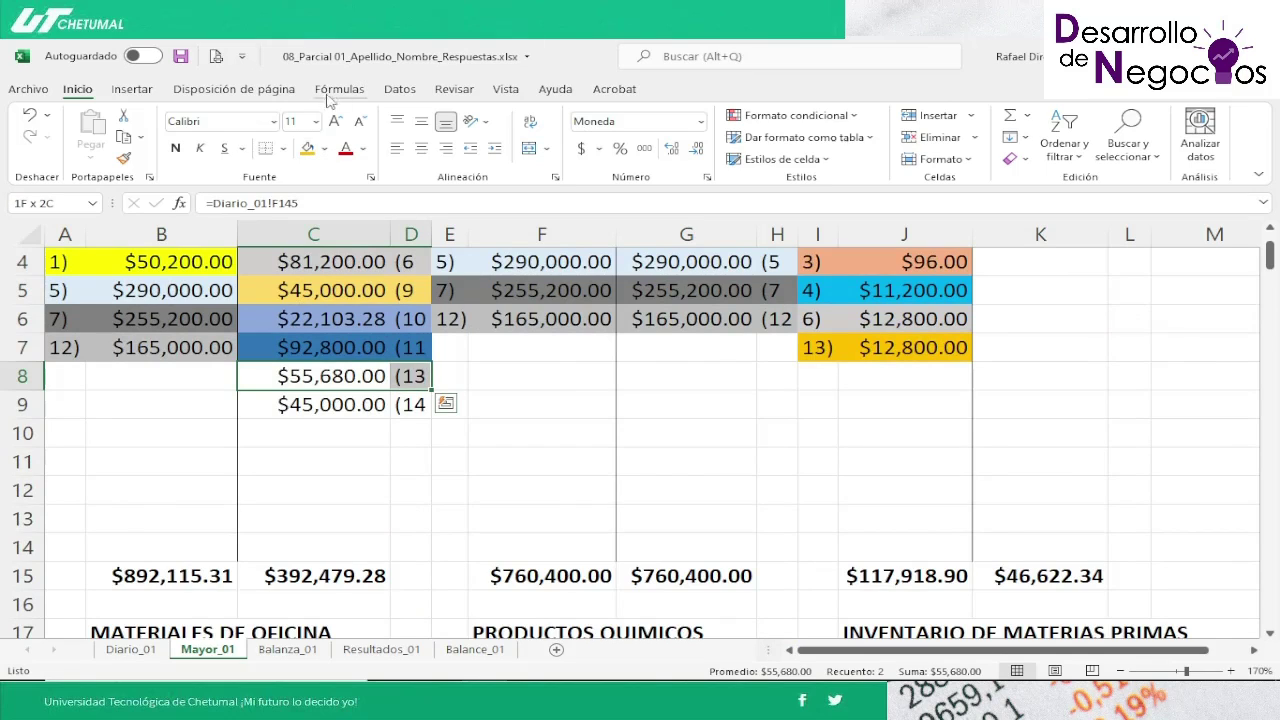
pyautogui.click(309, 148)
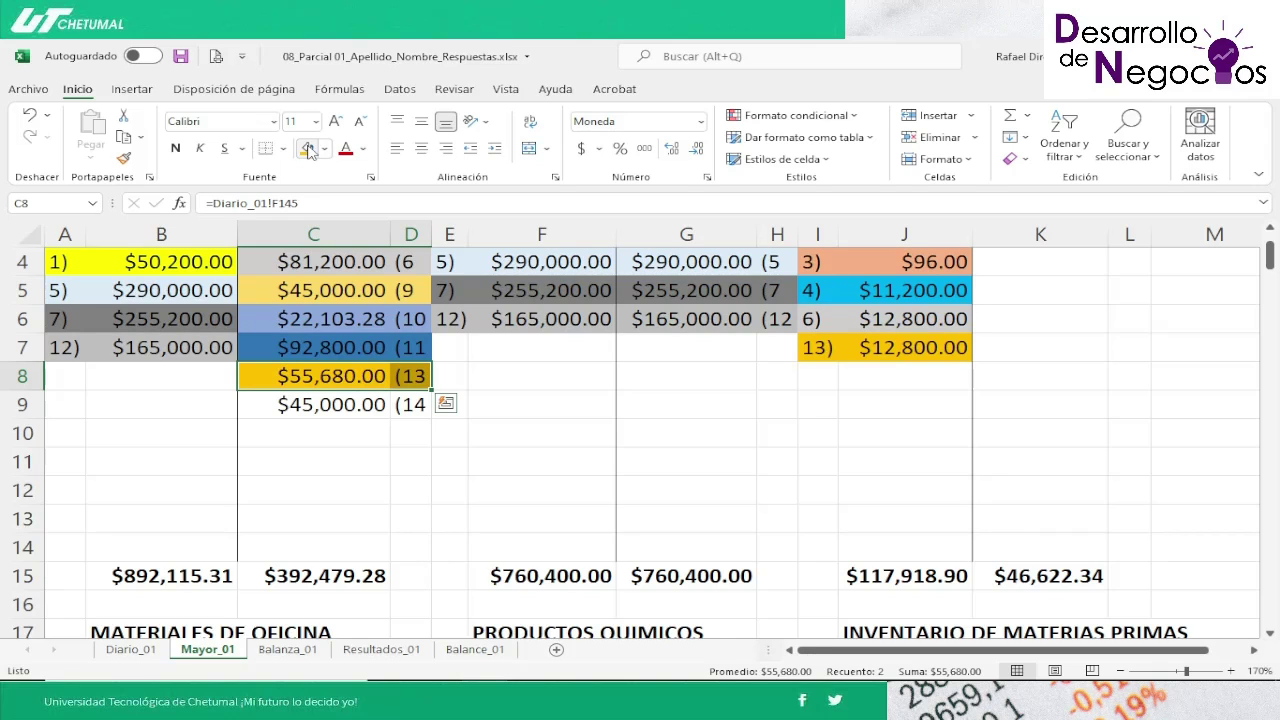
pyautogui.press('Down')
pyautogui.press('Down')
pyautogui.press('Down')
pyautogui.press('Down')
pyautogui.press('Down')
pyautogui.press('Down')
pyautogui.press('Down')
pyautogui.press('Down')
pyautogui.press('Down')
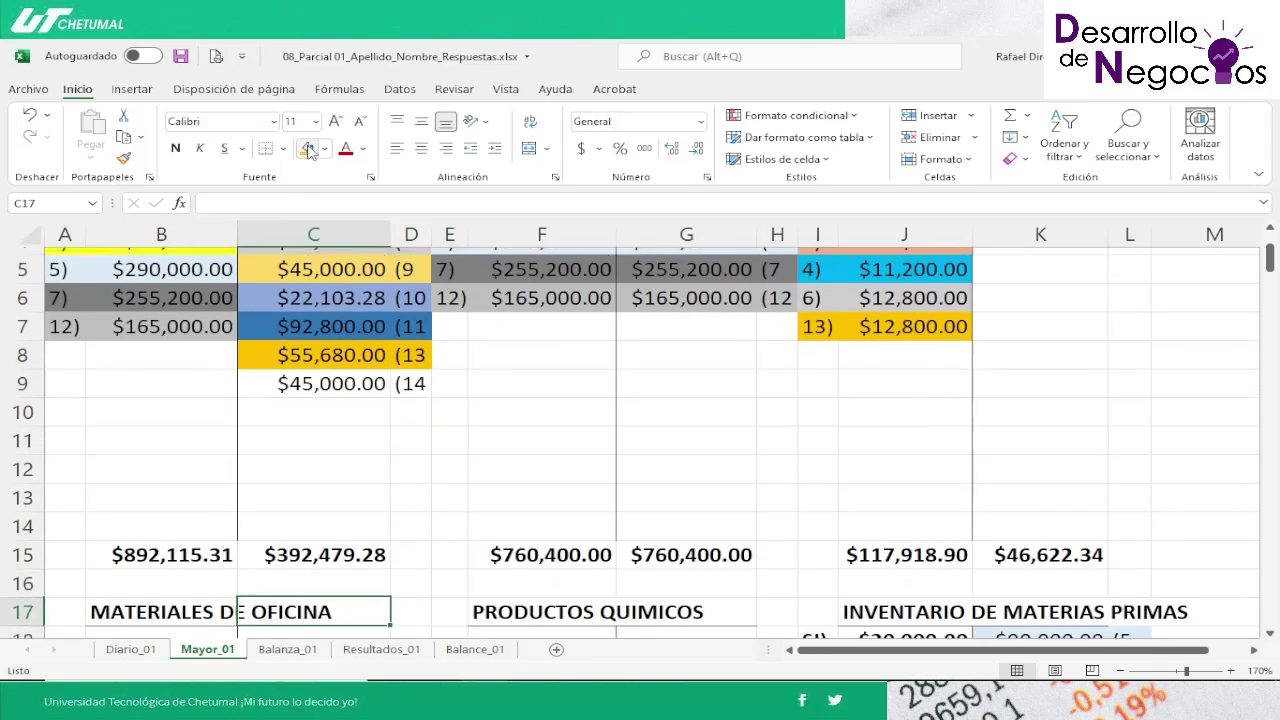
pyautogui.press('Up')
pyautogui.press('Up')
pyautogui.press('Up')
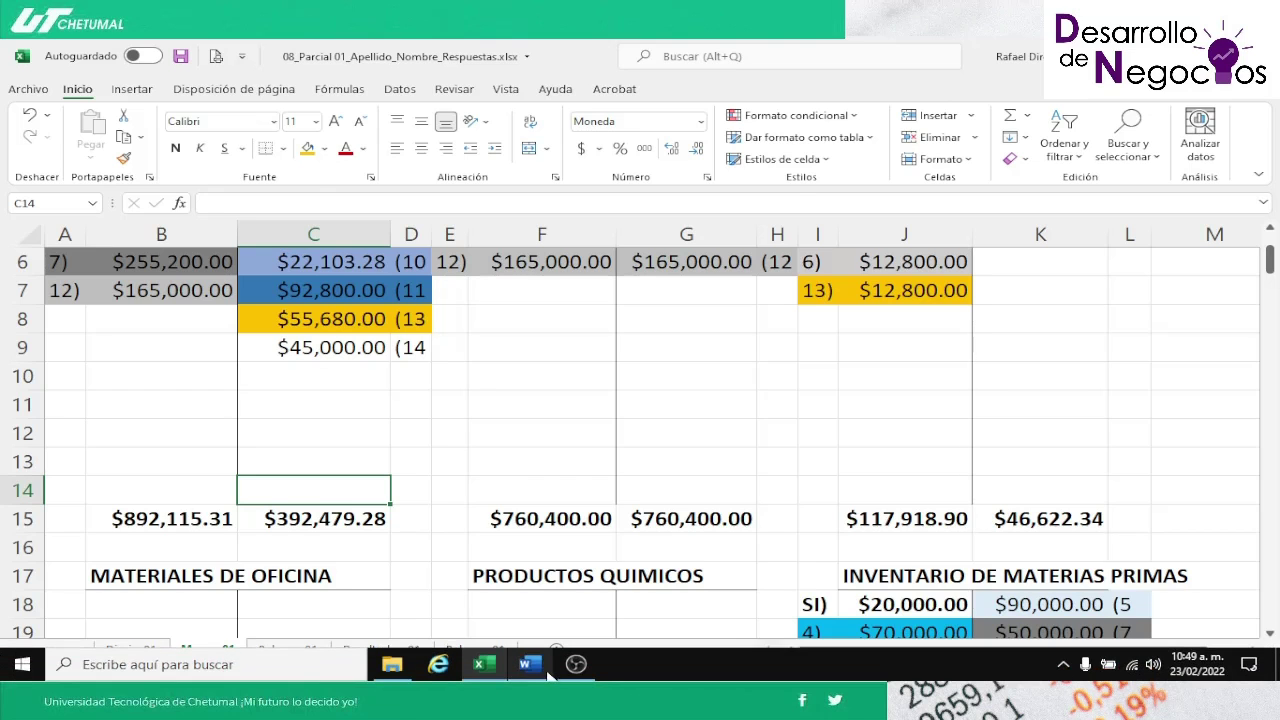
# Step: Switch to Word to read transaction 14 in the exam, and return to the Diario_01 sheet in Excel
pyautogui.click(538, 670)
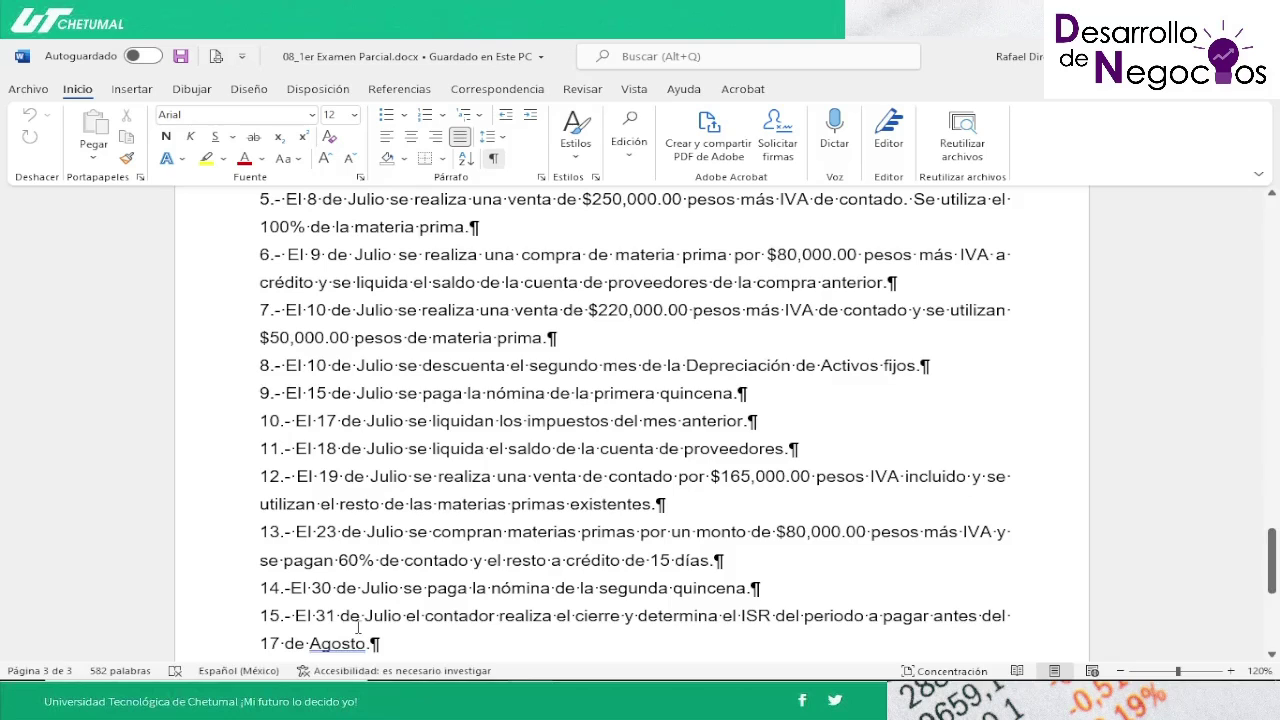
pyautogui.moveTo(495, 676)
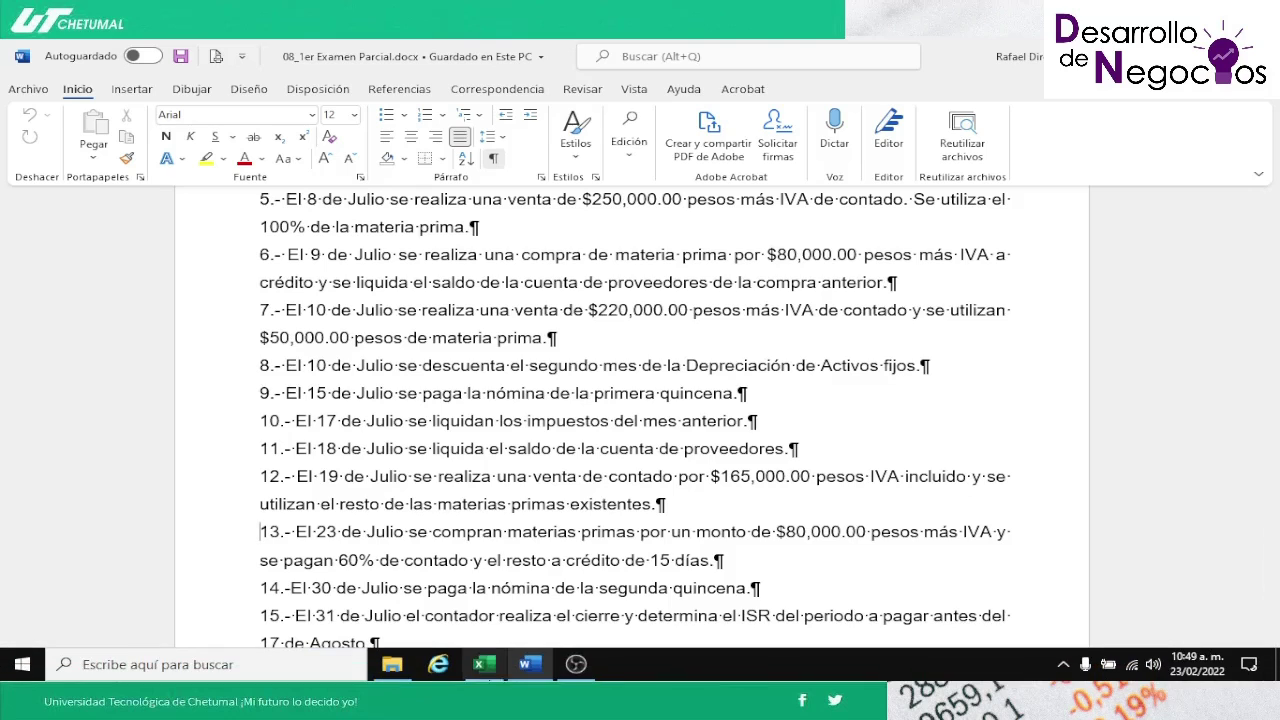
pyautogui.click(491, 672)
pyautogui.click(146, 650)
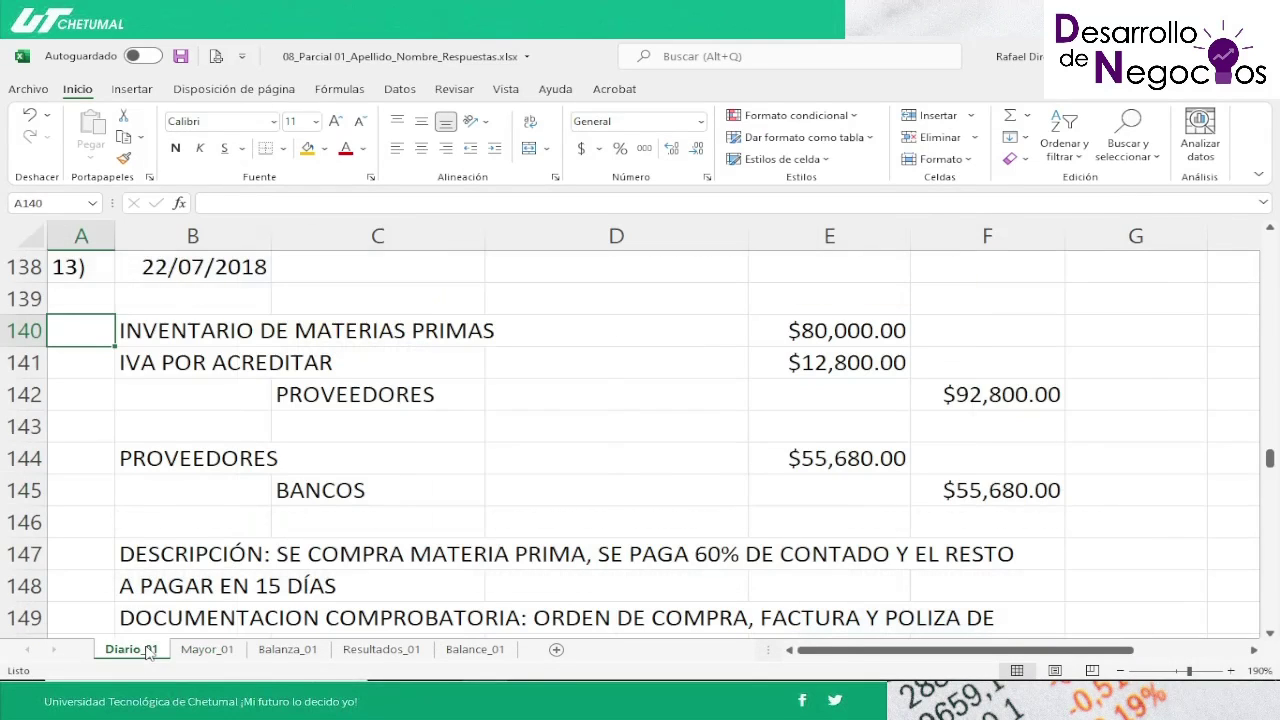
# Step: Review entry 14's payroll journal entry in Diario_01, rows 152 to 159, and save the workbook
pyautogui.press('Down')
pyautogui.press('Down')
pyautogui.press('Down')
pyautogui.press('Down')
pyautogui.press('Down')
pyautogui.press('Down')
pyautogui.press('Down')
pyautogui.press('Down')
pyautogui.press('Down')
pyautogui.press('Down')
pyautogui.press('Down')
pyautogui.press('Down')
pyautogui.press('Down')
pyautogui.press('Down')
pyautogui.press('Down')
pyautogui.press('Down')
pyautogui.press('Down')
pyautogui.press('Down')
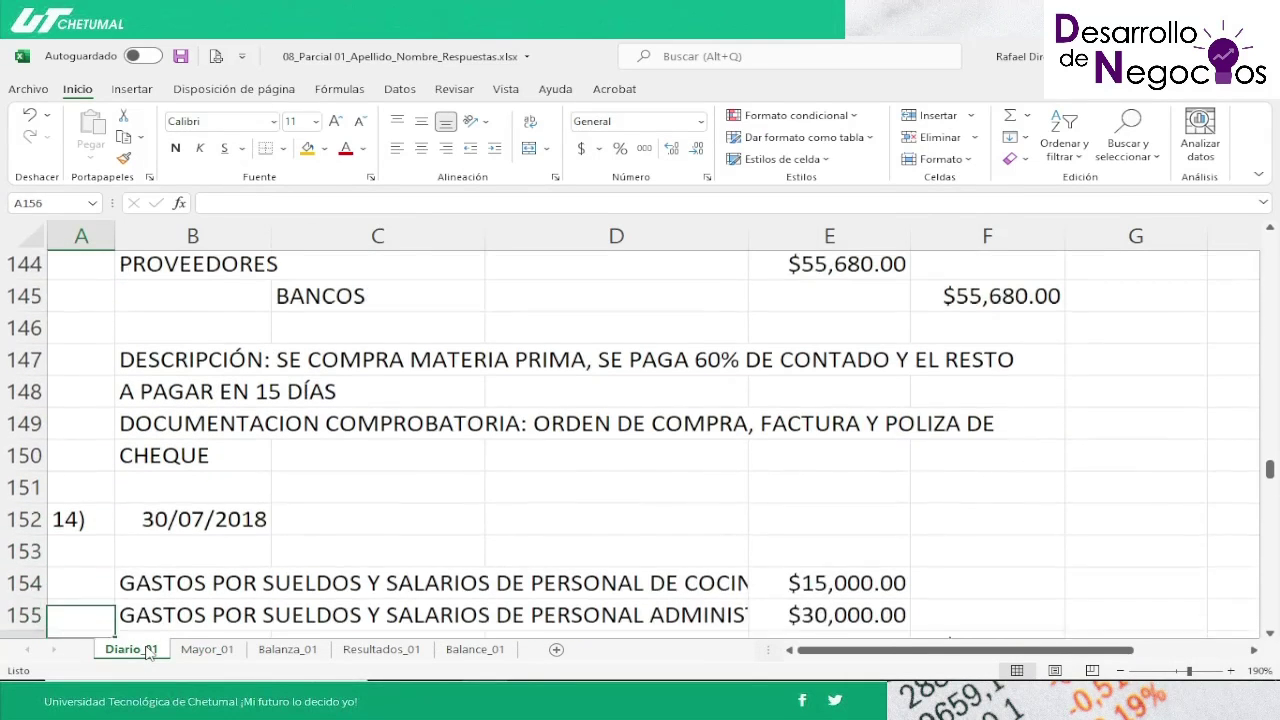
pyautogui.press('Down')
pyautogui.press('Down')
pyautogui.press('Down')
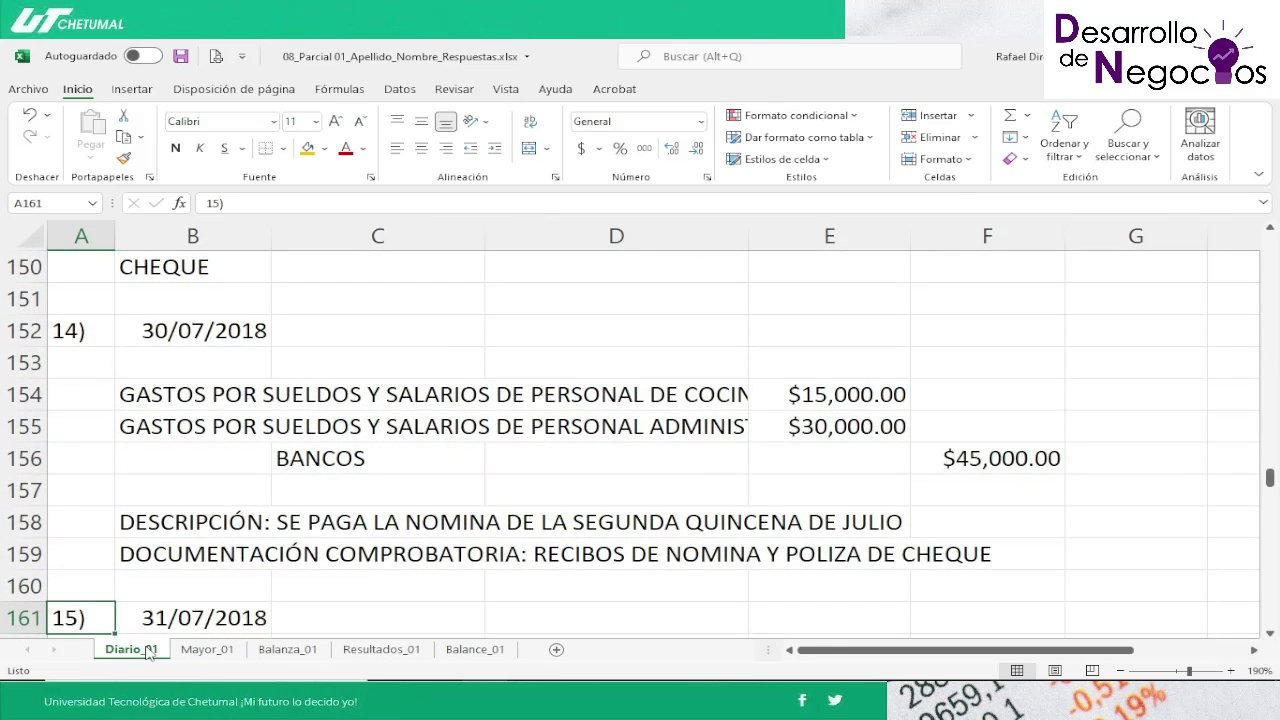
pyautogui.press('Up')
pyautogui.press('Right')
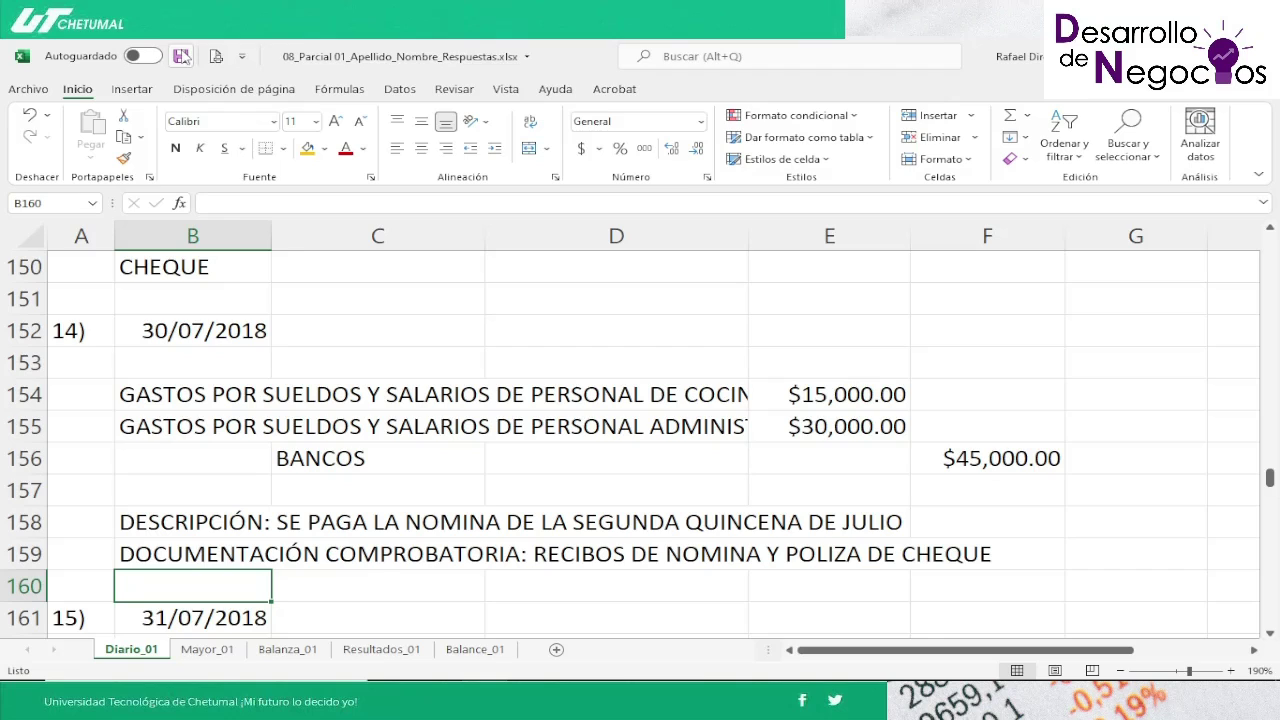
pyautogui.click(180, 55)
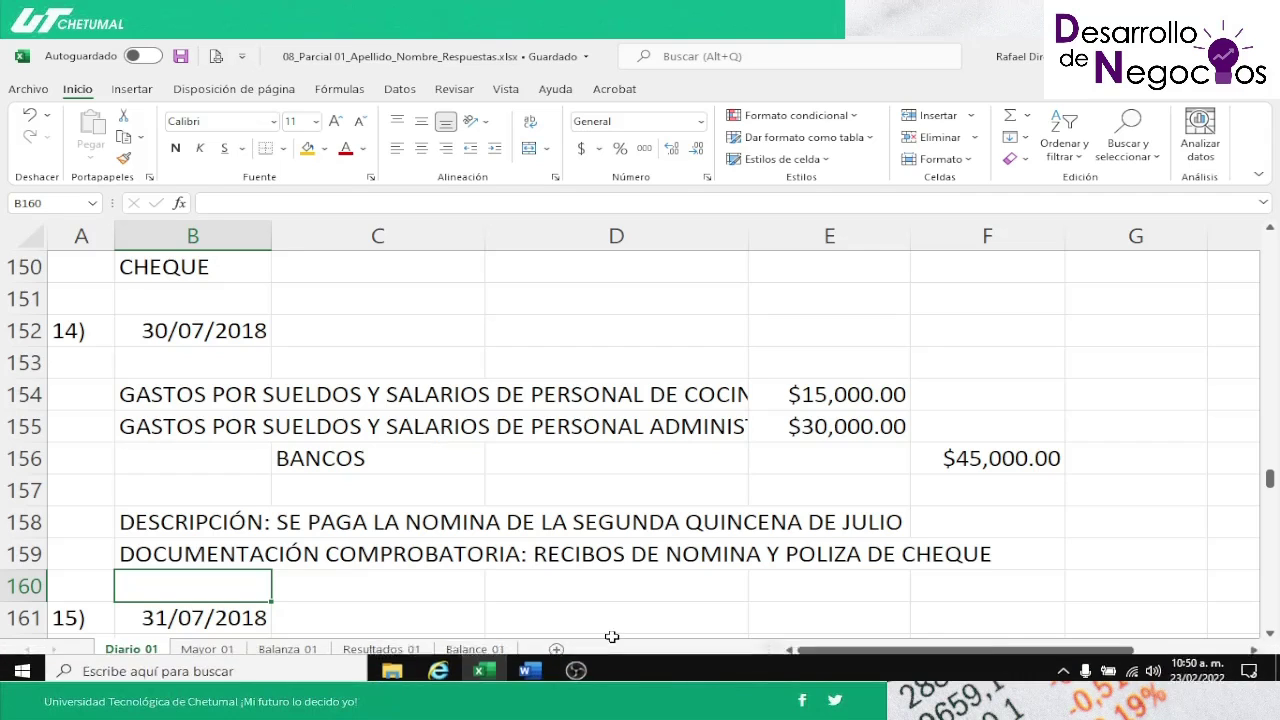
# Step: In Mayor_01, fill entry 14's $15,000.00 debit for kitchen staff wages, E92:F92, with standard red
pyautogui.click(212, 649)
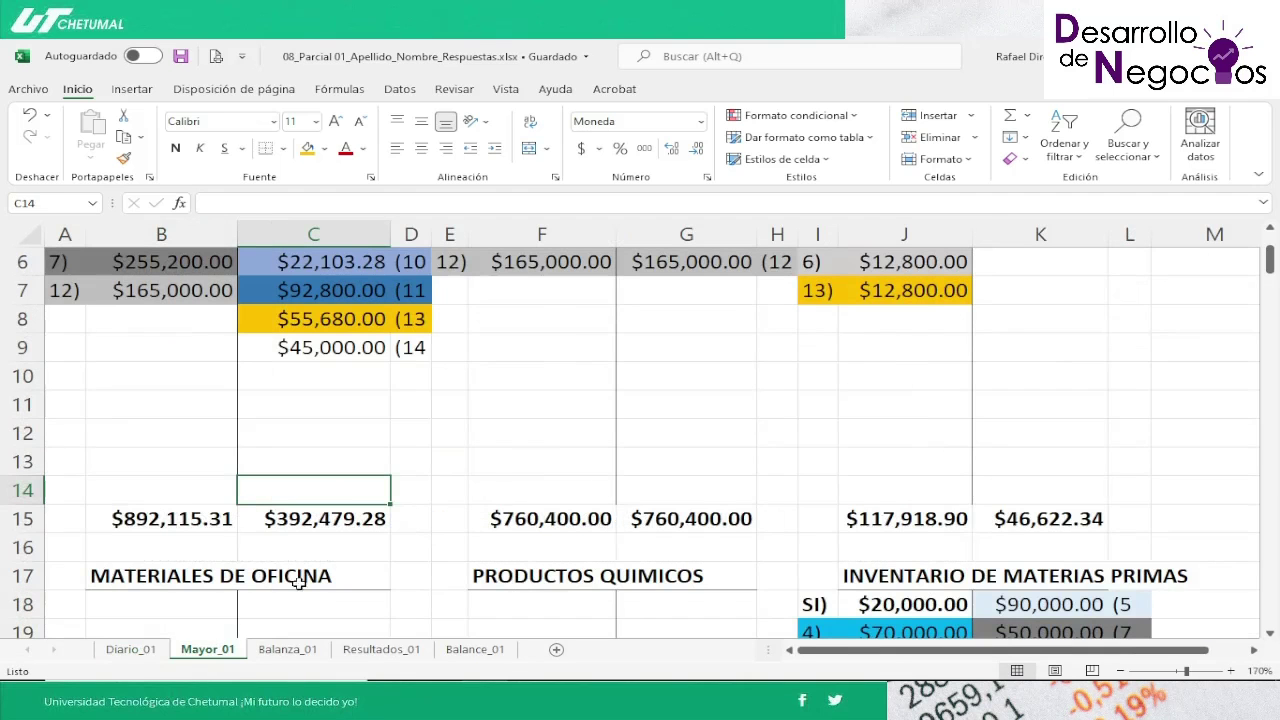
pyautogui.press('Down')
pyautogui.press('Down')
pyautogui.press('Down')
pyautogui.press('Down')
pyautogui.press('Down')
pyautogui.press('Down')
pyautogui.press('Down')
pyautogui.press('Down')
pyautogui.press('Down')
pyautogui.press('Down')
pyautogui.press('Down')
pyautogui.press('Down')
pyautogui.press('Down')
pyautogui.press('Down')
pyautogui.press('Down')
pyautogui.press('Down')
pyautogui.press('Down')
pyautogui.press('Down')
pyautogui.press('Down')
pyautogui.press('Down')
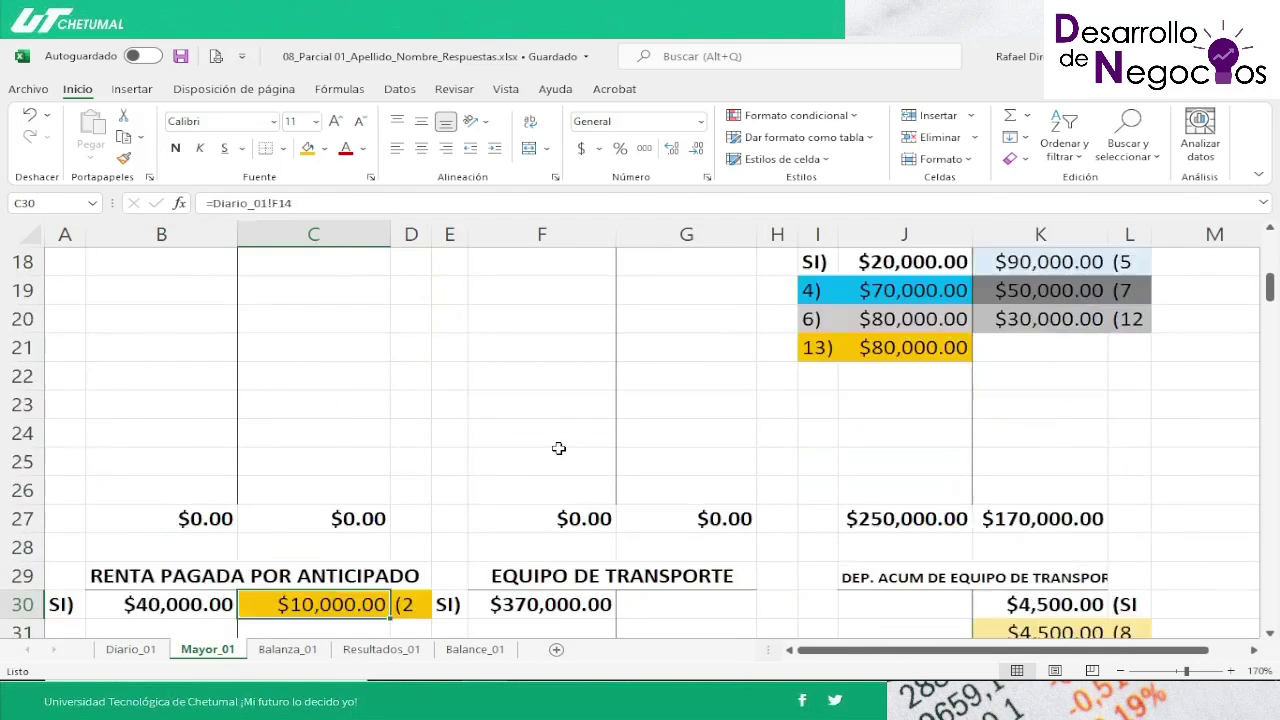
pyautogui.press('Down')
pyautogui.press('Down')
pyautogui.press('Down')
pyautogui.press('Down')
pyautogui.press('Down')
pyautogui.press('Down')
pyautogui.press('Down')
pyautogui.press('Down')
pyautogui.press('Down')
pyautogui.press('Down')
pyautogui.press('Down')
pyautogui.press('Down')
pyautogui.press('Down')
pyautogui.press('Down')
pyautogui.press('Down')
pyautogui.press('Down')
pyautogui.press('Down')
pyautogui.press('Down')
pyautogui.press('Down')
pyautogui.press('Down')
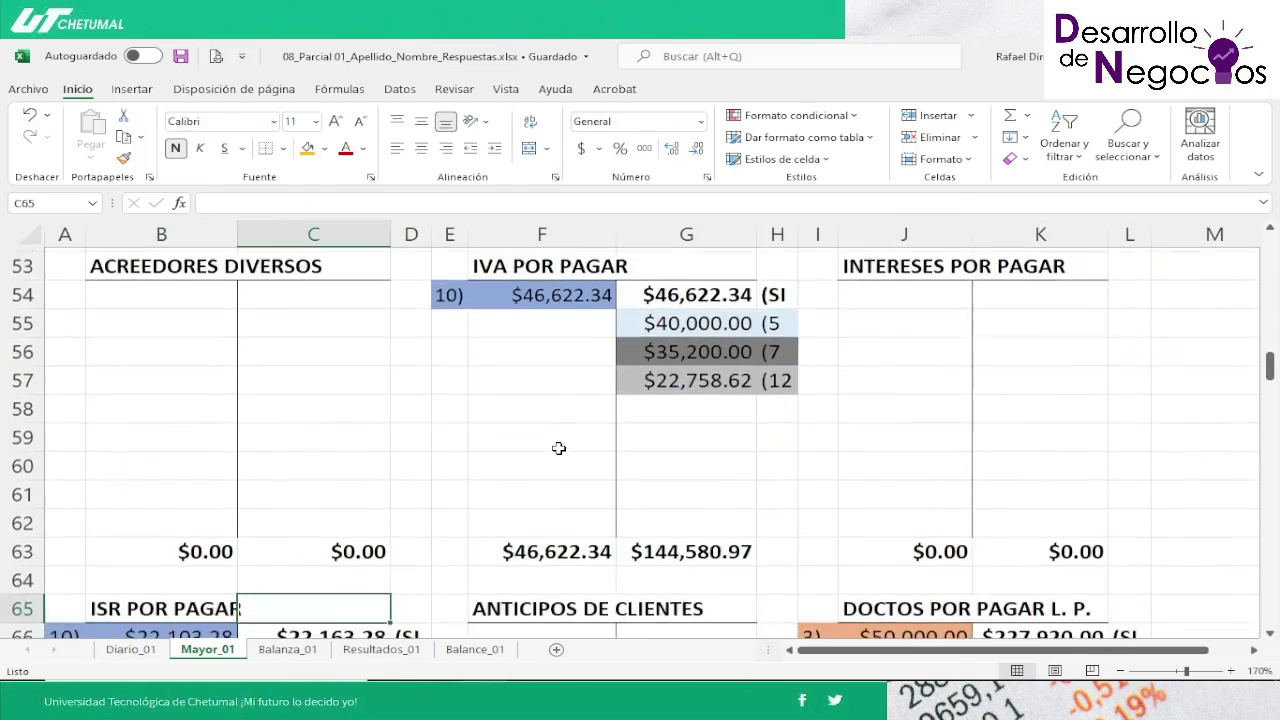
pyautogui.press('Down')
pyautogui.press('Down')
pyautogui.press('Down')
pyautogui.press('Down')
pyautogui.press('Down')
pyautogui.press('Down')
pyautogui.press('Down')
pyautogui.press('Down')
pyautogui.press('Down')
pyautogui.press('Down')
pyautogui.press('Down')
pyautogui.press('Down')
pyautogui.press('Down')
pyautogui.press('Down')
pyautogui.press('Down')
pyautogui.press('Down')
pyautogui.press('Down')
pyautogui.press('Down')
pyautogui.press('Down')
pyautogui.press('Down')
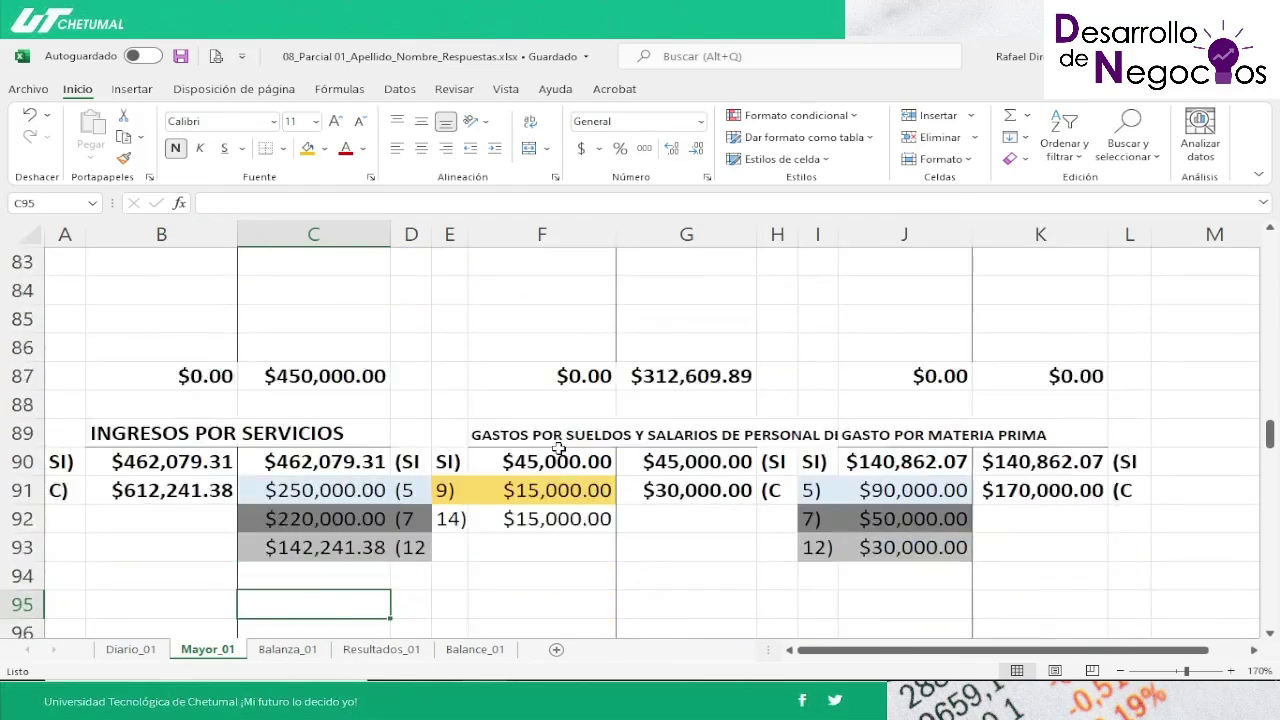
pyautogui.press('Up')
pyautogui.press('Up')
pyautogui.press('Up')
pyautogui.press('Up')
pyautogui.press('Up')
pyautogui.press('Up')
pyautogui.press('Up')
pyautogui.press('Up')
pyautogui.press('Up')
pyautogui.press('Up')
pyautogui.press('Up')
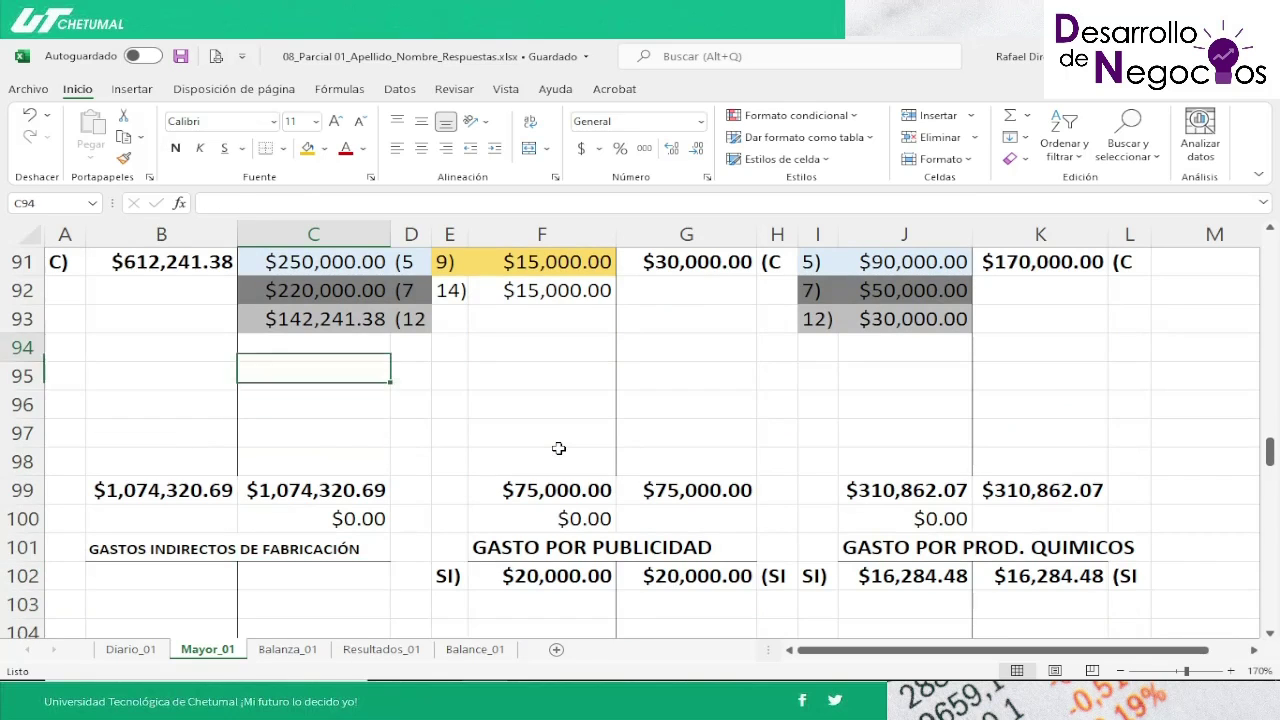
pyautogui.press('Up')
pyautogui.press('Up')
pyautogui.press('Up')
pyautogui.press('Down')
pyautogui.press('Down')
pyautogui.press('Down')
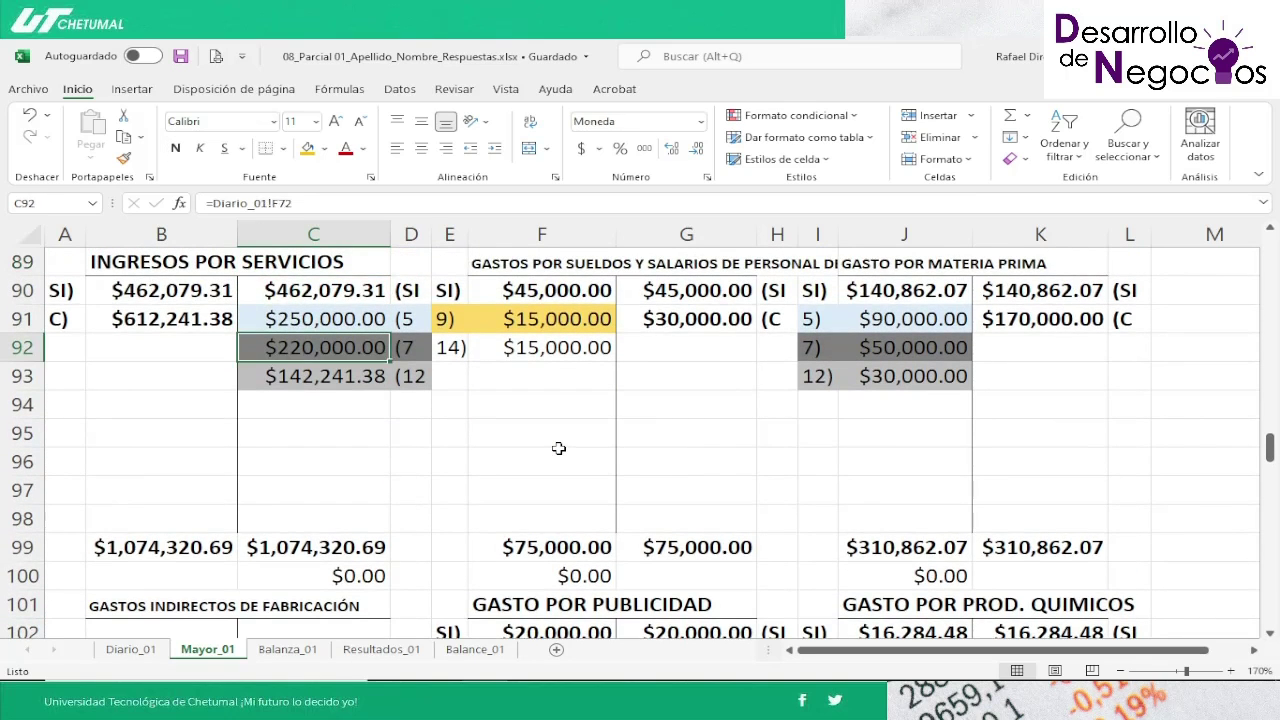
pyautogui.press('Right')
pyautogui.press('Right')
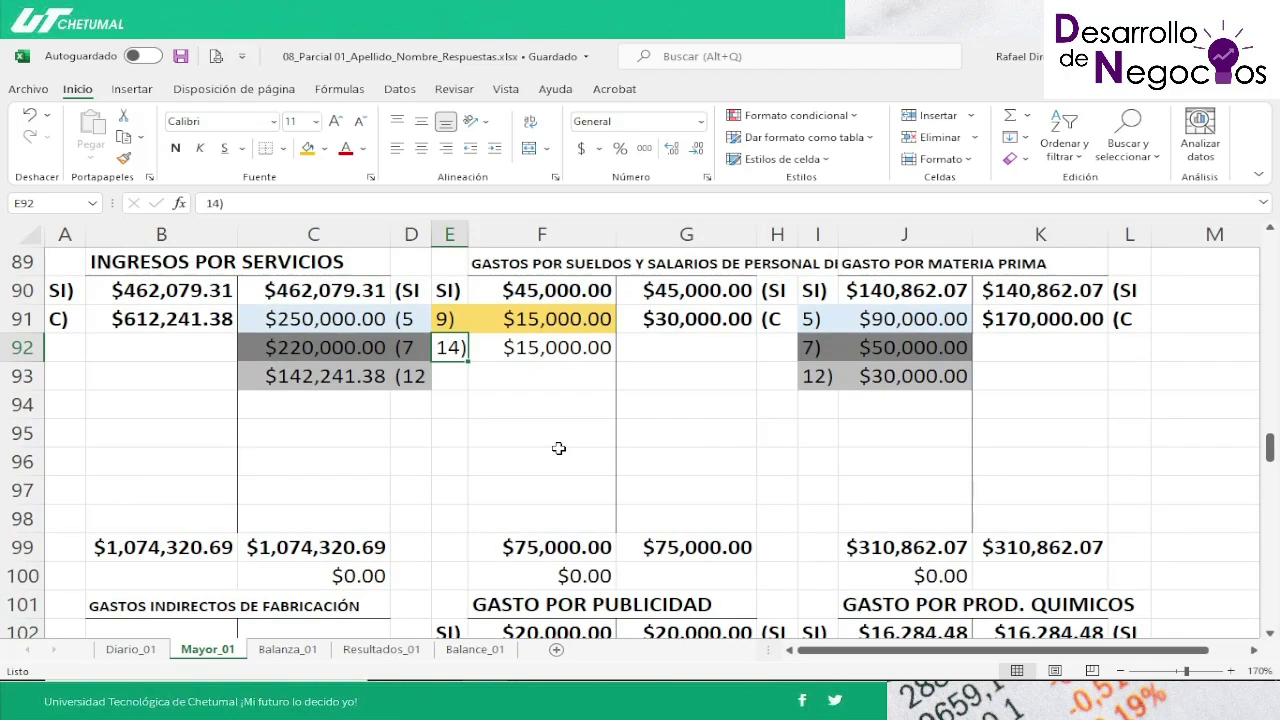
pyautogui.hotkey('shift', 'Right')
pyautogui.hotkey('shift', 'Right')
pyautogui.hotkey('shift', 'Left')
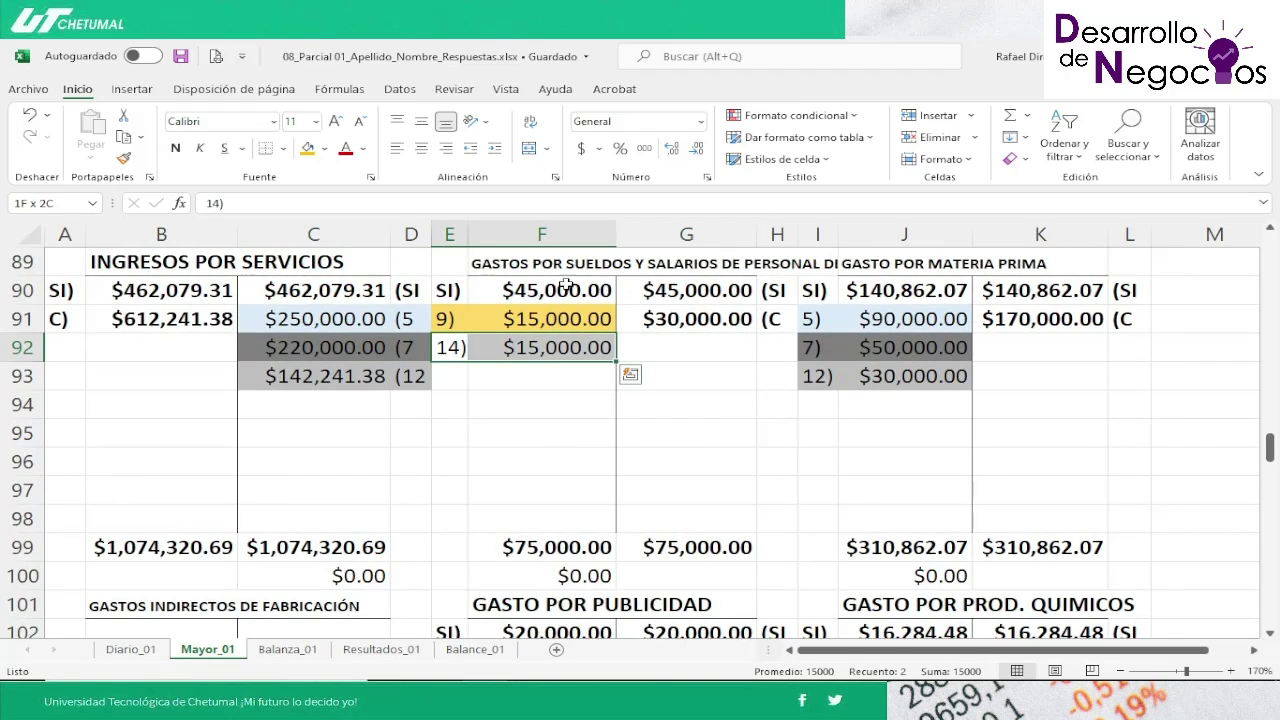
pyautogui.click(325, 149)
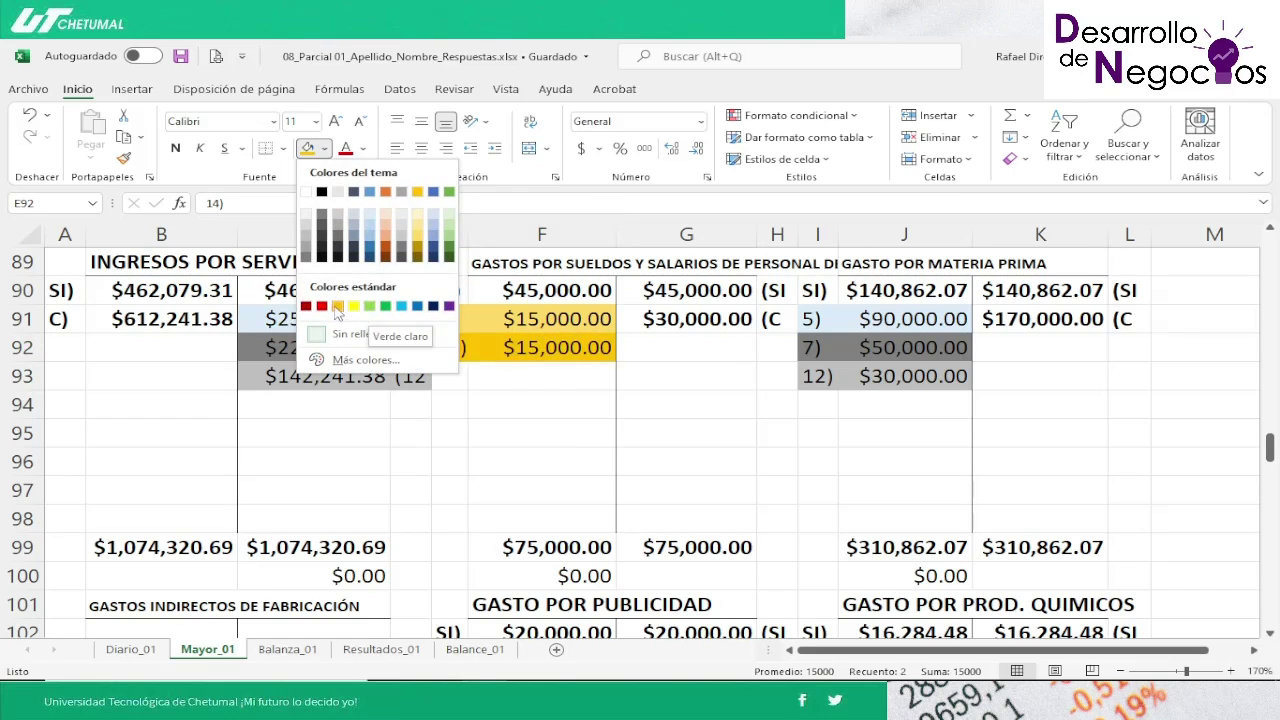
pyautogui.click(322, 306)
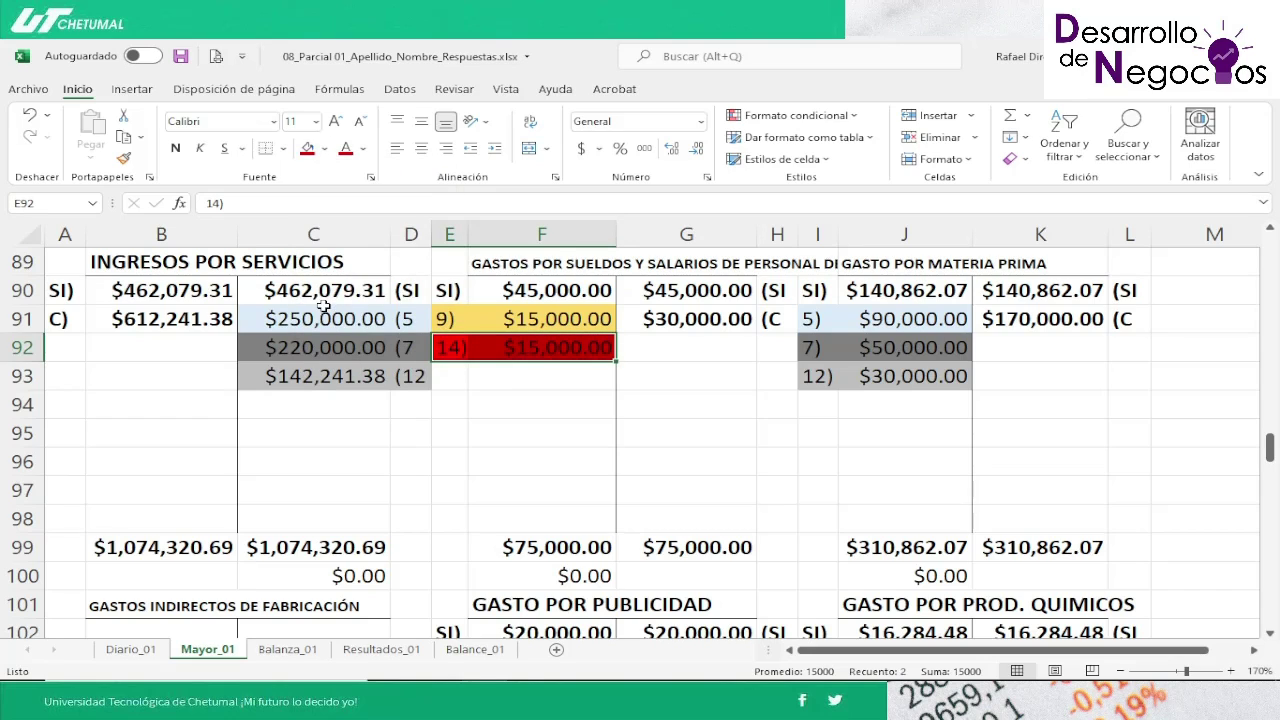
# Step: Fill entry 14's $30,000.00 debit for administrative staff wages, E116:F116, with the same red
pyautogui.press('Down')
pyautogui.press('Up')
pyautogui.press('Down')
pyautogui.press('Down')
pyautogui.press('Down')
pyautogui.press('Down')
pyautogui.press('Down')
pyautogui.press('Down')
pyautogui.press('Down')
pyautogui.press('Down')
pyautogui.press('Down')
pyautogui.press('Down')
pyautogui.press('Down')
pyautogui.press('Down')
pyautogui.press('Down')
pyautogui.press('Down')
pyautogui.press('Down')
pyautogui.press('Down')
pyautogui.press('Down')
pyautogui.press('Down')
pyautogui.press('Down')
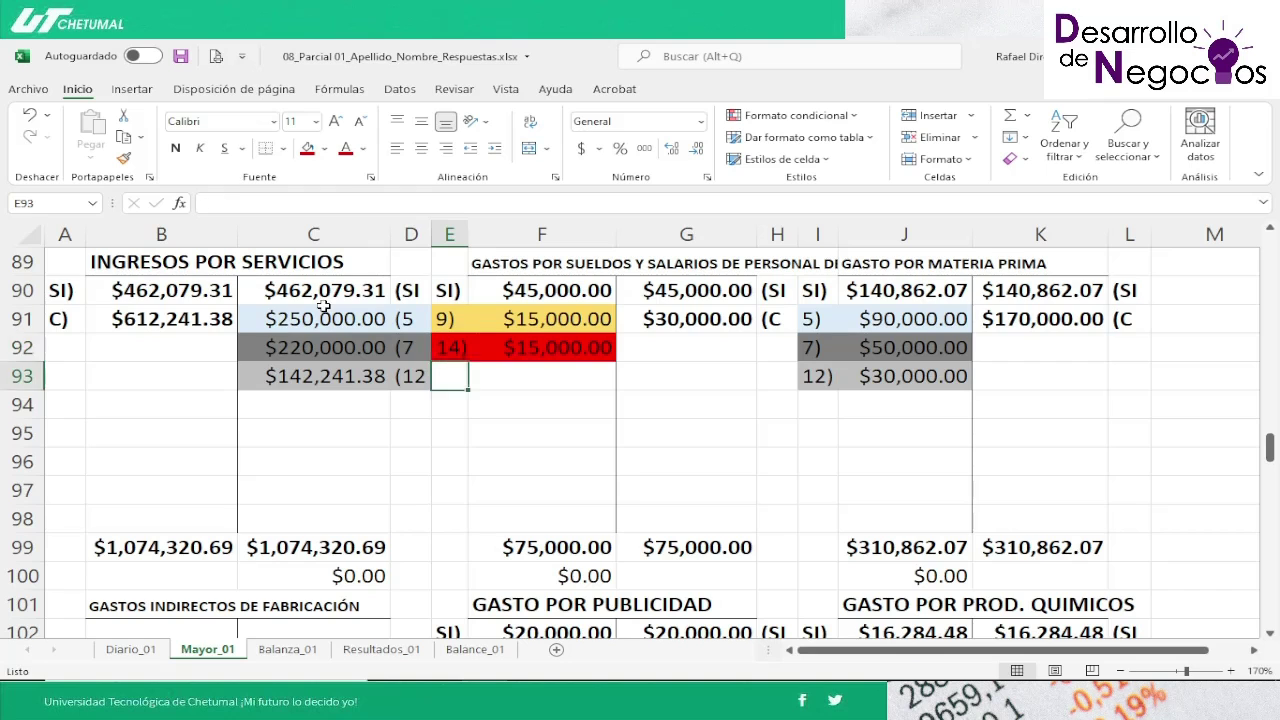
pyautogui.press('Down')
pyautogui.press('Down')
pyautogui.press('Down')
pyautogui.press('Down')
pyautogui.press('Down')
pyautogui.press('Down')
pyautogui.press('Down')
pyautogui.press('Down')
pyautogui.press('Down')
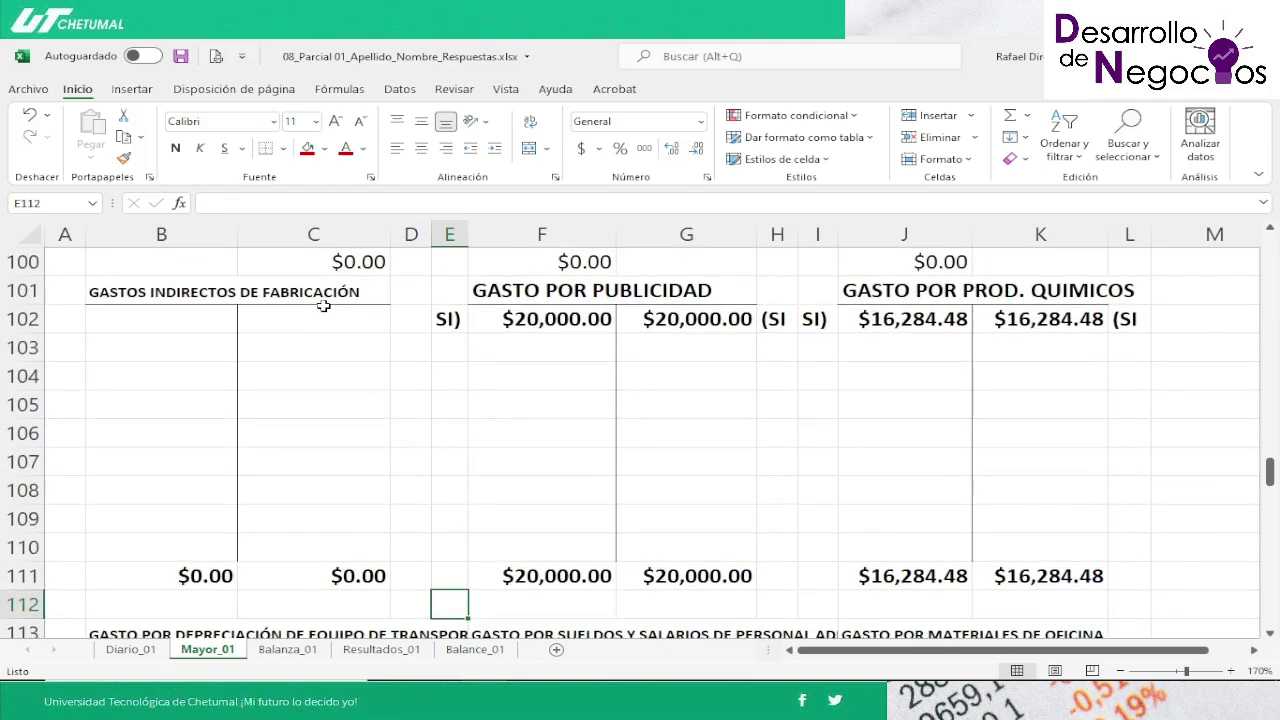
pyautogui.press('Up')
pyautogui.press('Up')
pyautogui.press('Up')
pyautogui.press('Up')
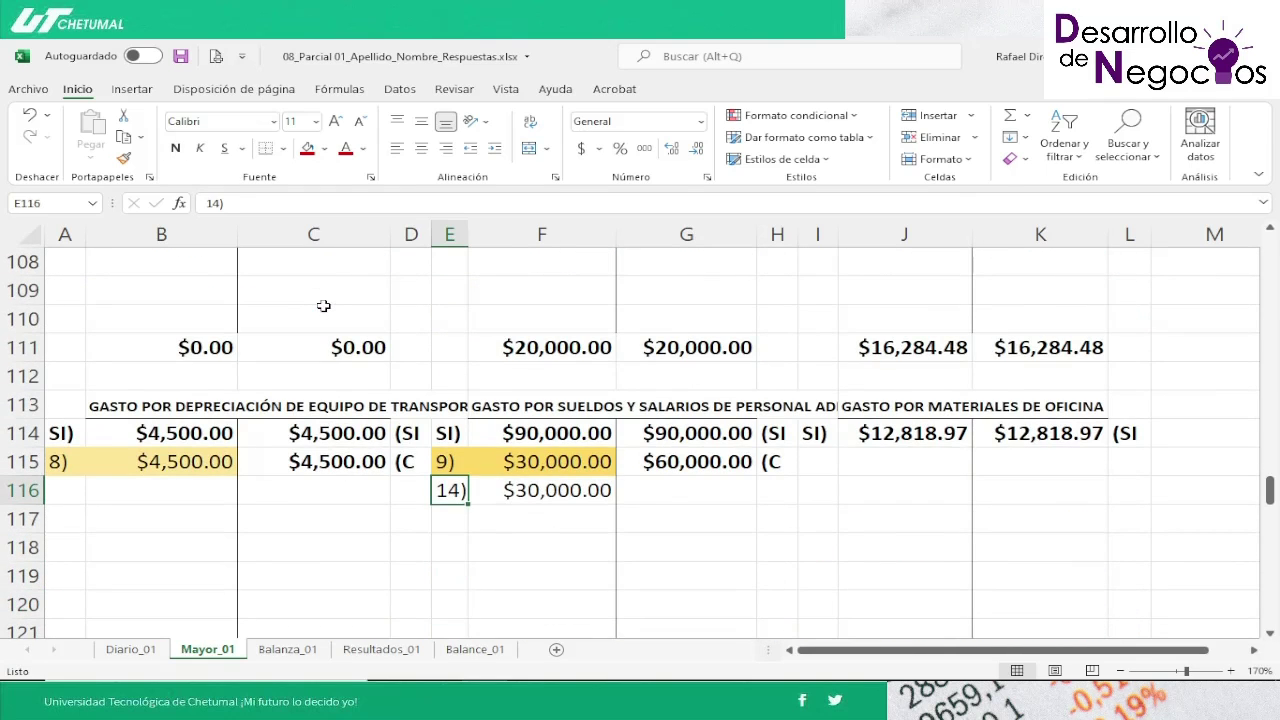
pyautogui.hotkey('shift', 'Right')
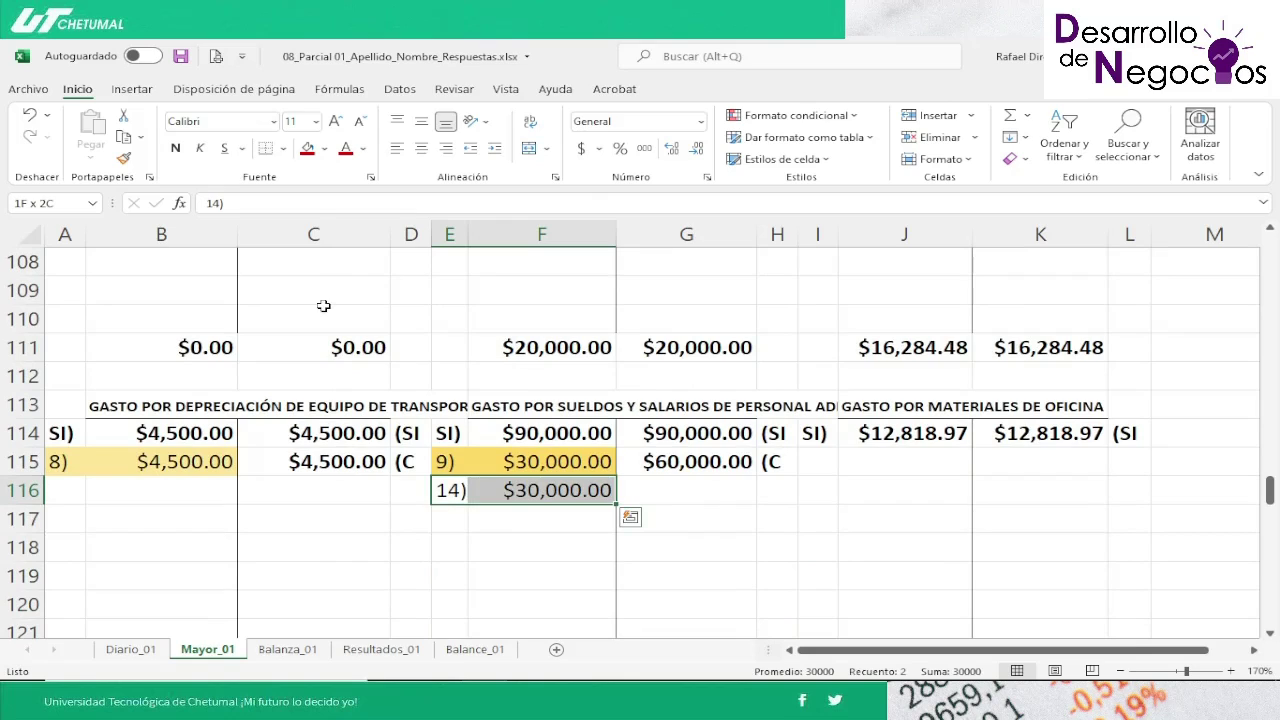
pyautogui.click(311, 152)
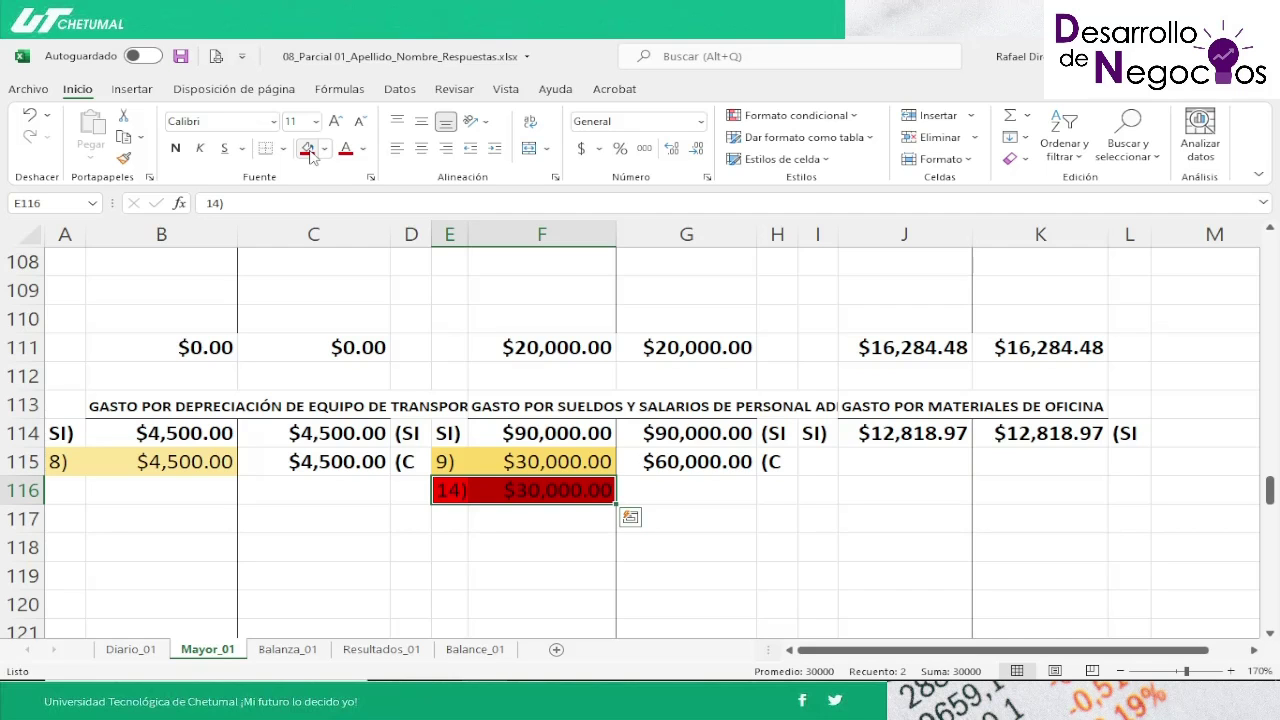
# Step: Fill entry 14's $45,000.00 credit in the BANCOS account, C9:D9, with the same red
pyautogui.press('Up')
pyautogui.press('Up')
pyautogui.press('Up')
pyautogui.press('Up')
pyautogui.press('Up')
pyautogui.press('Up')
pyautogui.press('Up')
pyautogui.press('Up')
pyautogui.press('Up')
pyautogui.press('Up')
pyautogui.press('Up')
pyautogui.press('Up')
pyautogui.press('Up')
pyautogui.press('Up')
pyautogui.press('Up')
pyautogui.press('Up')
pyautogui.press('Up')
pyautogui.press('Up')
pyautogui.press('Up')
pyautogui.press('Up')
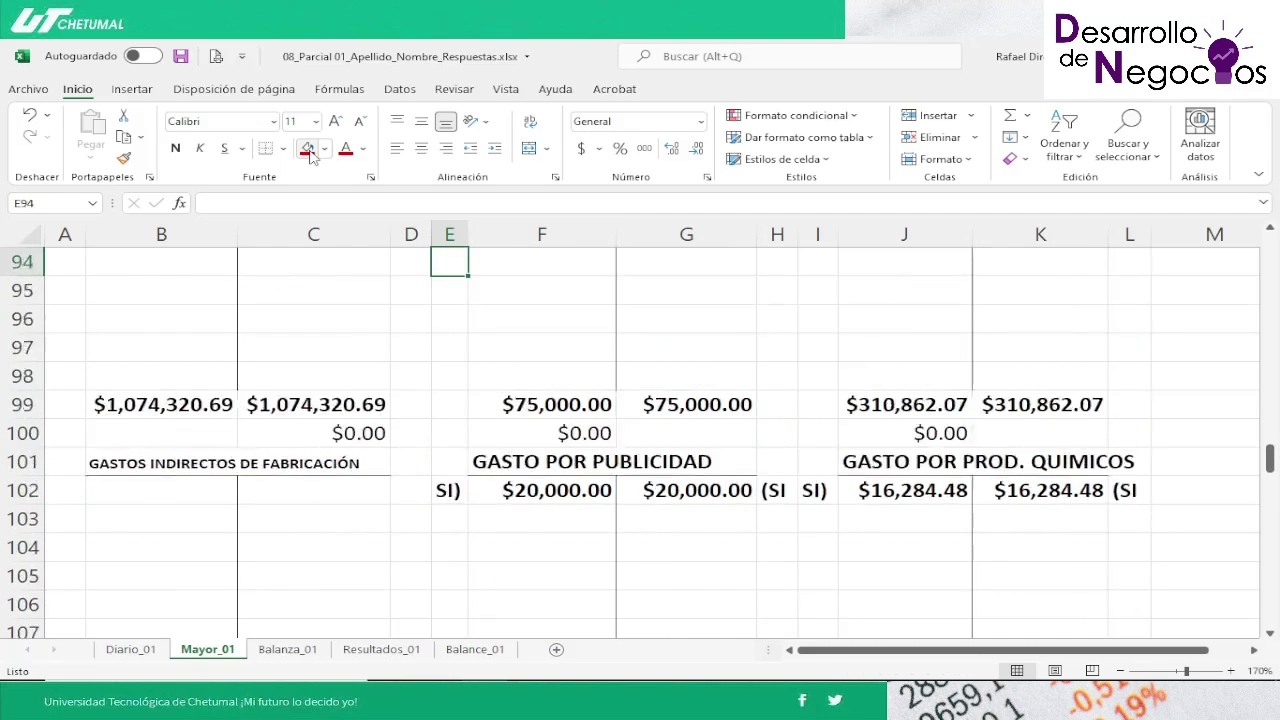
pyautogui.press('Up')
pyautogui.press('Up')
pyautogui.press('Up')
pyautogui.press('Up')
pyautogui.press('Up')
pyautogui.press('Up')
pyautogui.press('Up')
pyautogui.press('Up')
pyautogui.press('Up')
pyautogui.press('Up')
pyautogui.press('Up')
pyautogui.press('Up')
pyautogui.press('Up')
pyautogui.press('Up')
pyautogui.press('Up')
pyautogui.press('Up')
pyautogui.press('Up')
pyautogui.press('Up')
pyautogui.press('Up')
pyautogui.press('Up')
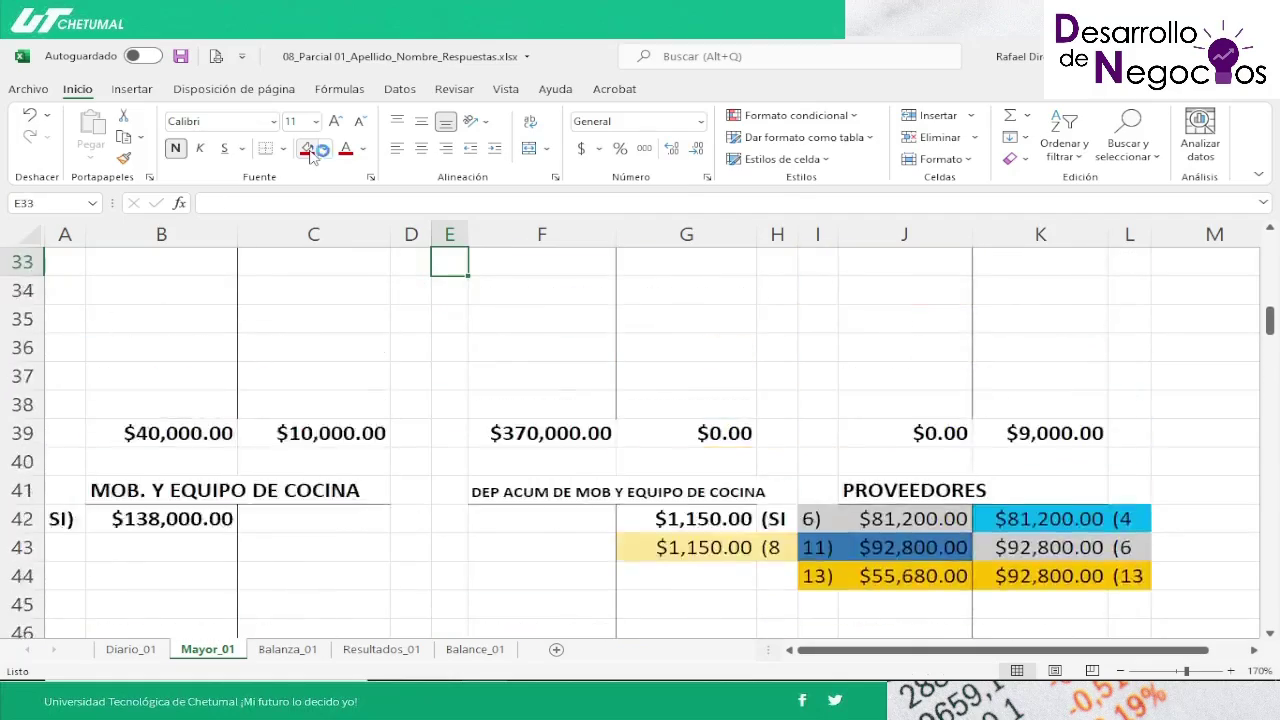
pyautogui.press('Up')
pyautogui.press('Up')
pyautogui.press('Up')
pyautogui.press('Up')
pyautogui.press('Up')
pyautogui.press('Up')
pyautogui.press('Up')
pyautogui.press('Up')
pyautogui.press('Up')
pyautogui.press('Up')
pyautogui.press('Up')
pyautogui.press('Up')
pyautogui.press('Up')
pyautogui.press('Up')
pyautogui.press('Up')
pyautogui.press('Up')
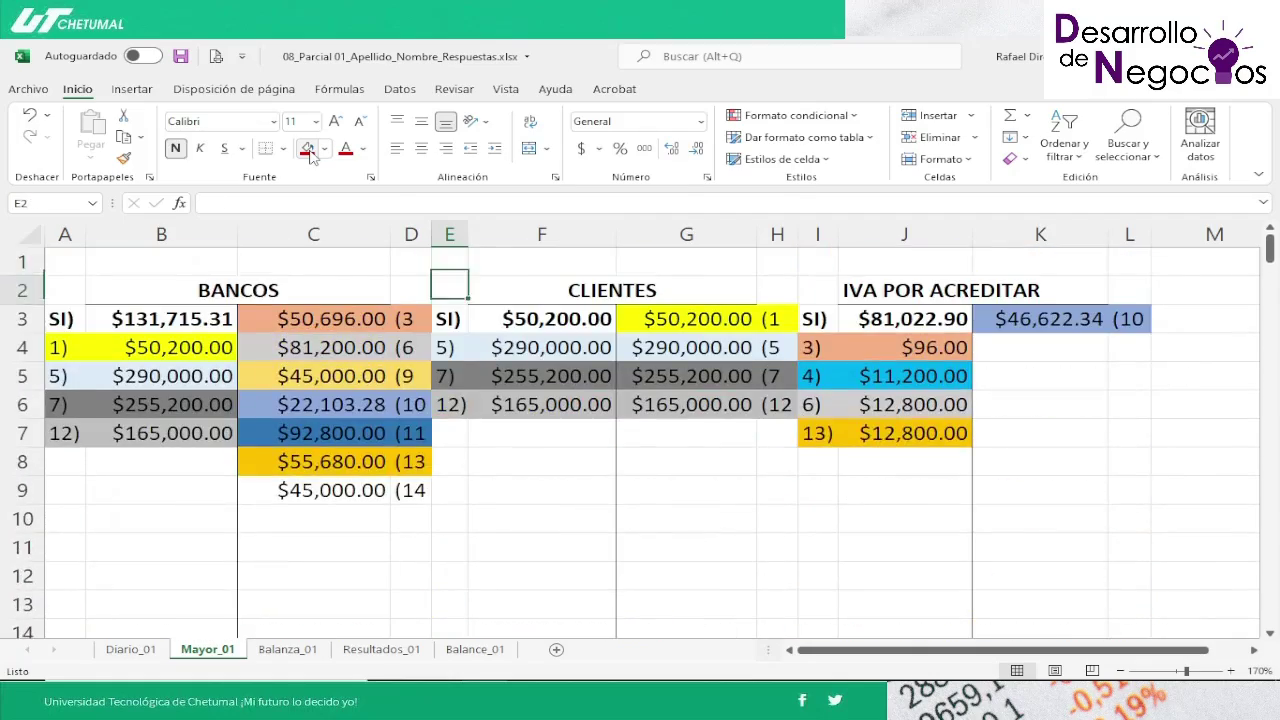
pyautogui.press('Down')
pyautogui.press('Down')
pyautogui.press('Down')
pyautogui.press('Down')
pyautogui.press('Down')
pyautogui.press('Down')
pyautogui.press('Down')
pyautogui.press('Left')
pyautogui.press('Left')
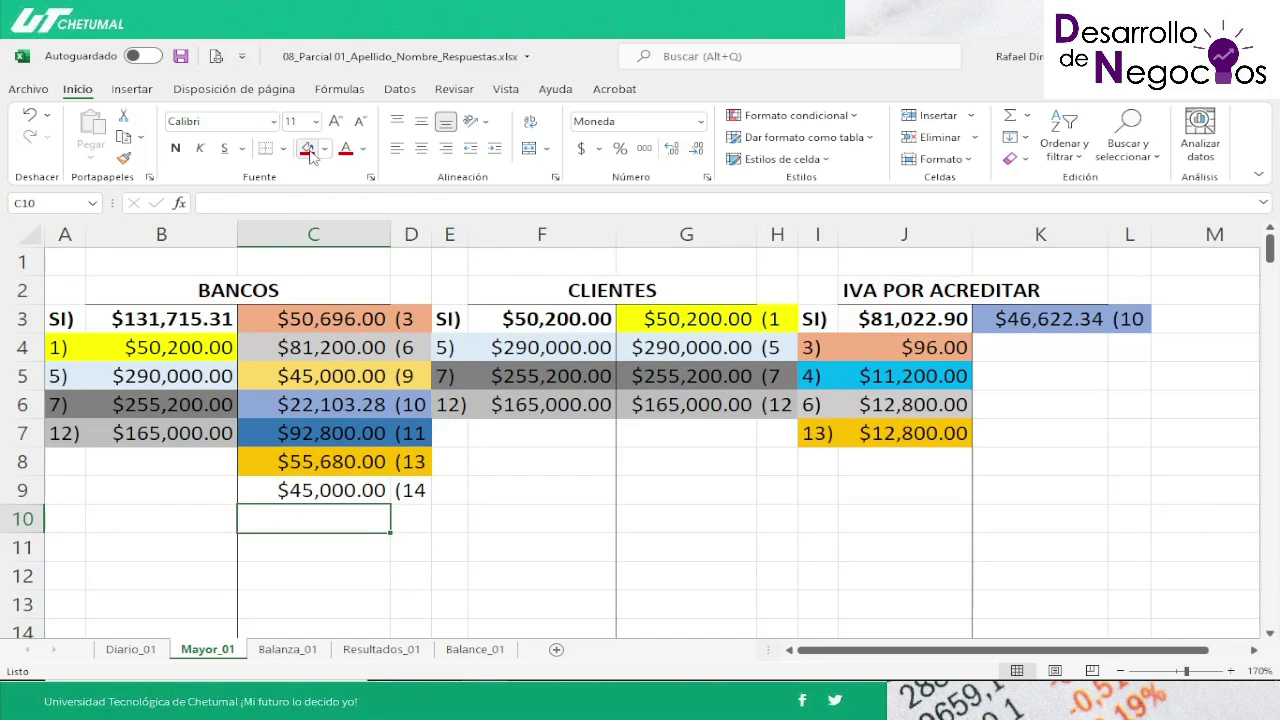
pyautogui.press('Up')
pyautogui.hotkey('shift', 'Right')
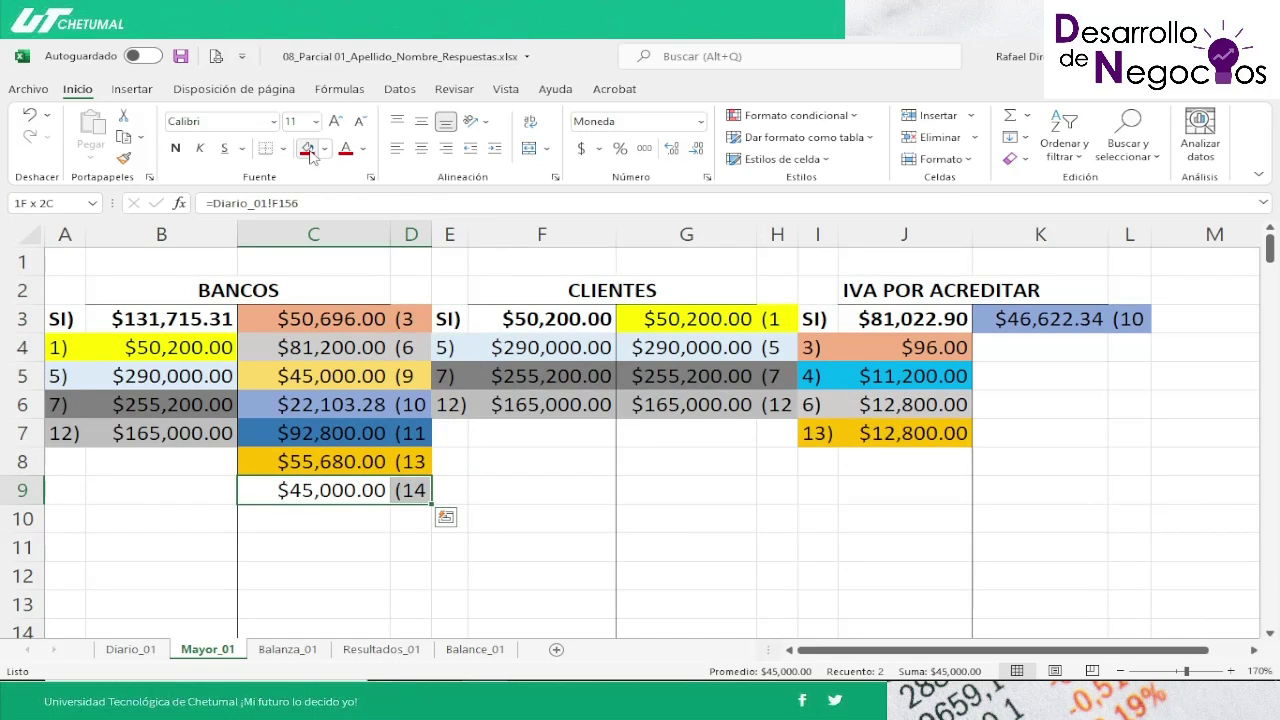
pyautogui.click(310, 151)
# Step: Calculate the BANCOS balance in B16 with the formula =B15-C15, and save the workbook
pyautogui.press('Down')
pyautogui.press('Down')
pyautogui.press('Down')
pyautogui.press('Down')
pyautogui.press('Down')
pyautogui.press('Down')
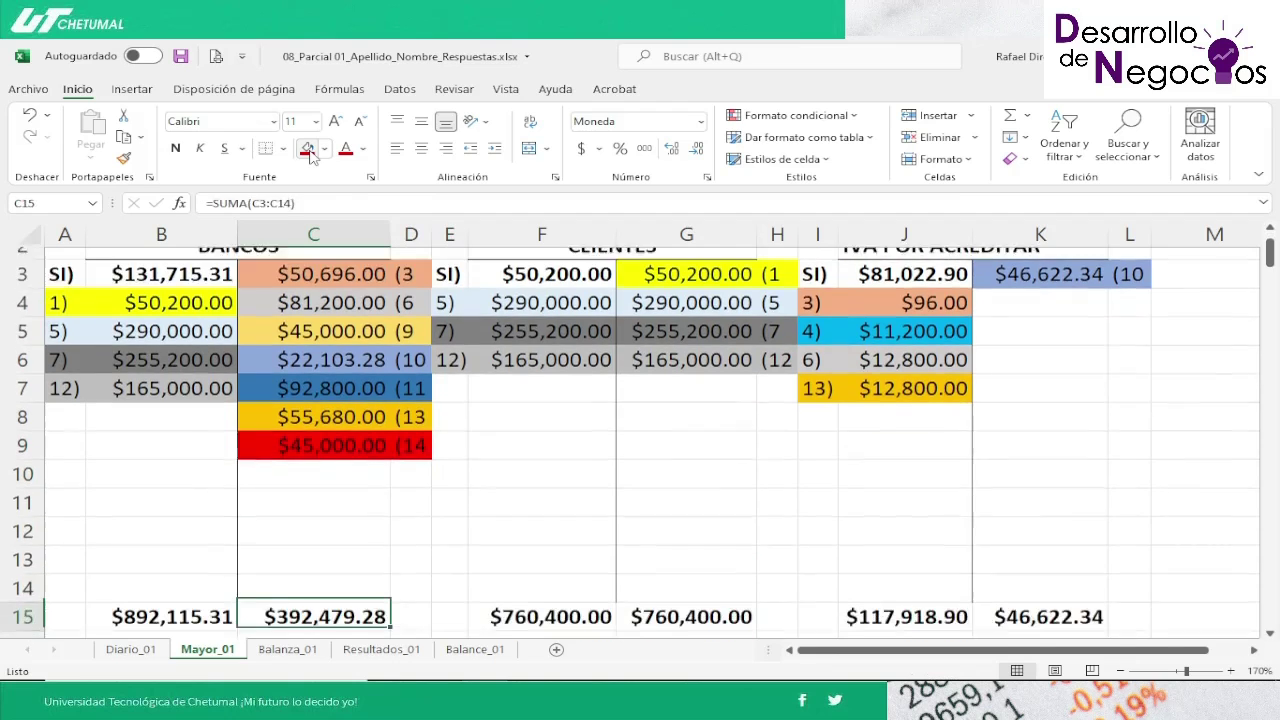
pyautogui.press('Down')
pyautogui.press('Down')
pyautogui.press('Up')
pyautogui.press('Up')
pyautogui.press('Down')
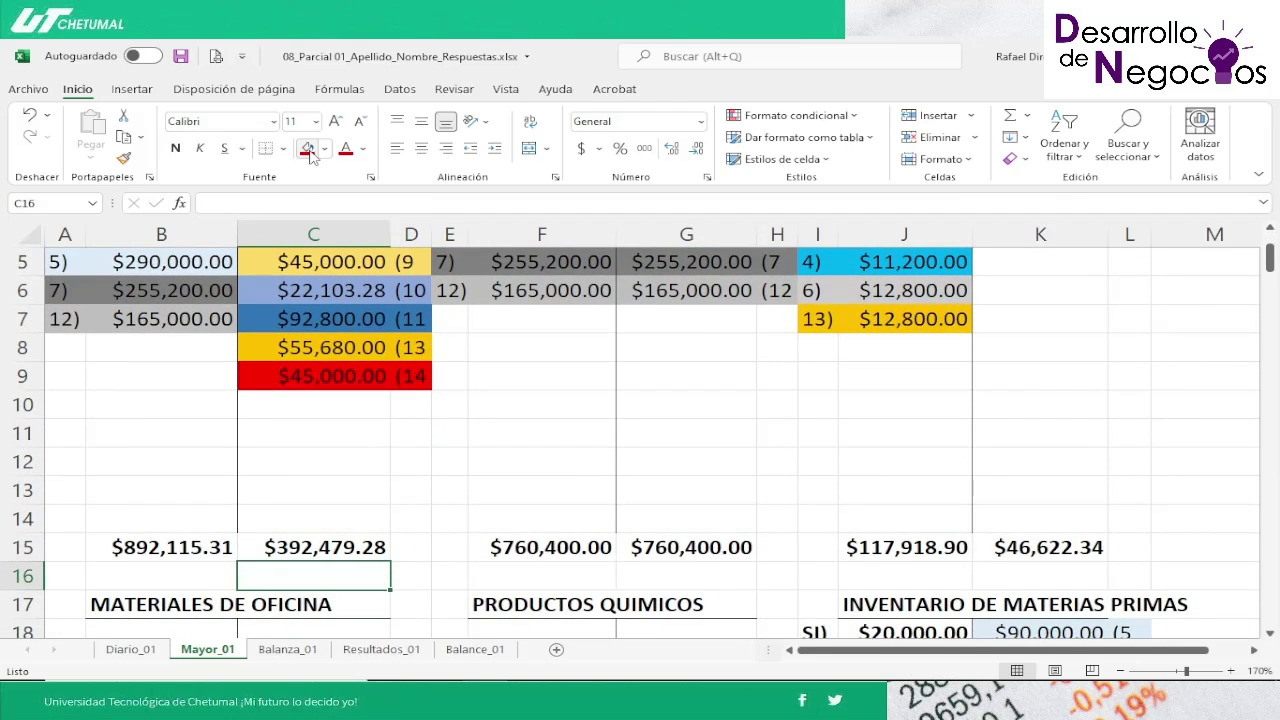
pyautogui.press('Left')
pyautogui.write('=')
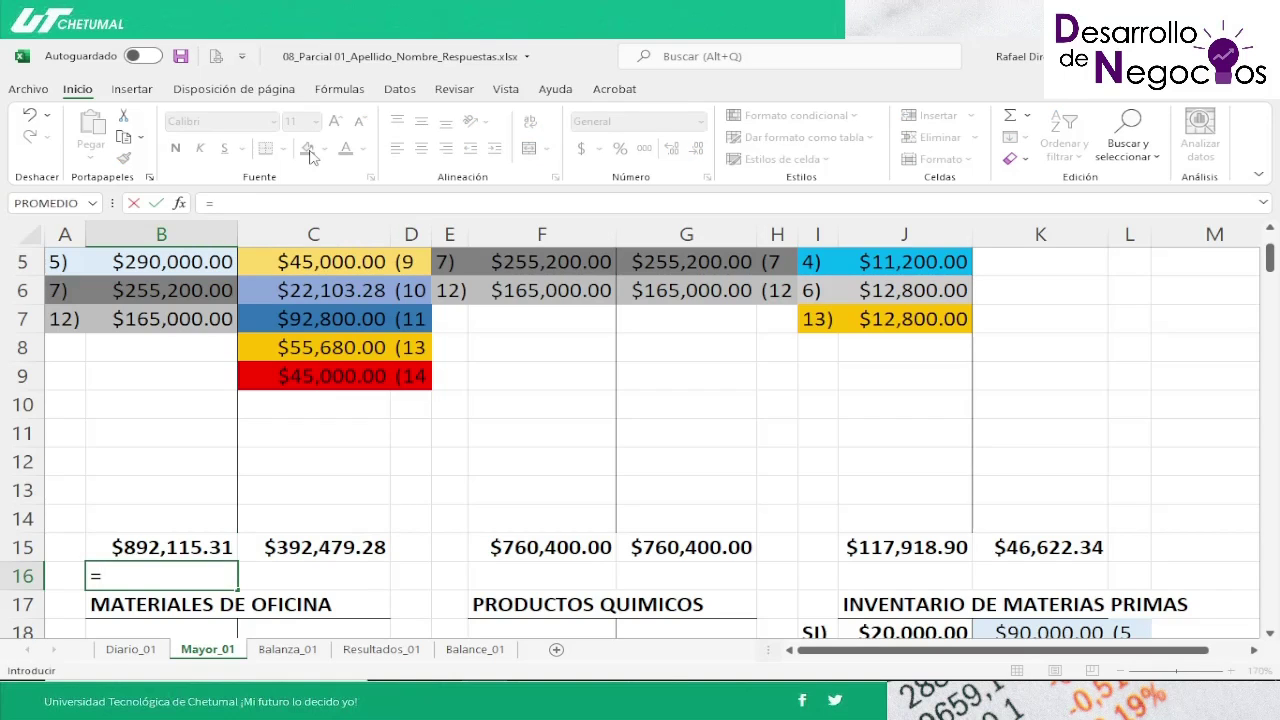
pyautogui.press('Up')
pyautogui.write('-')
pyautogui.press('Up')
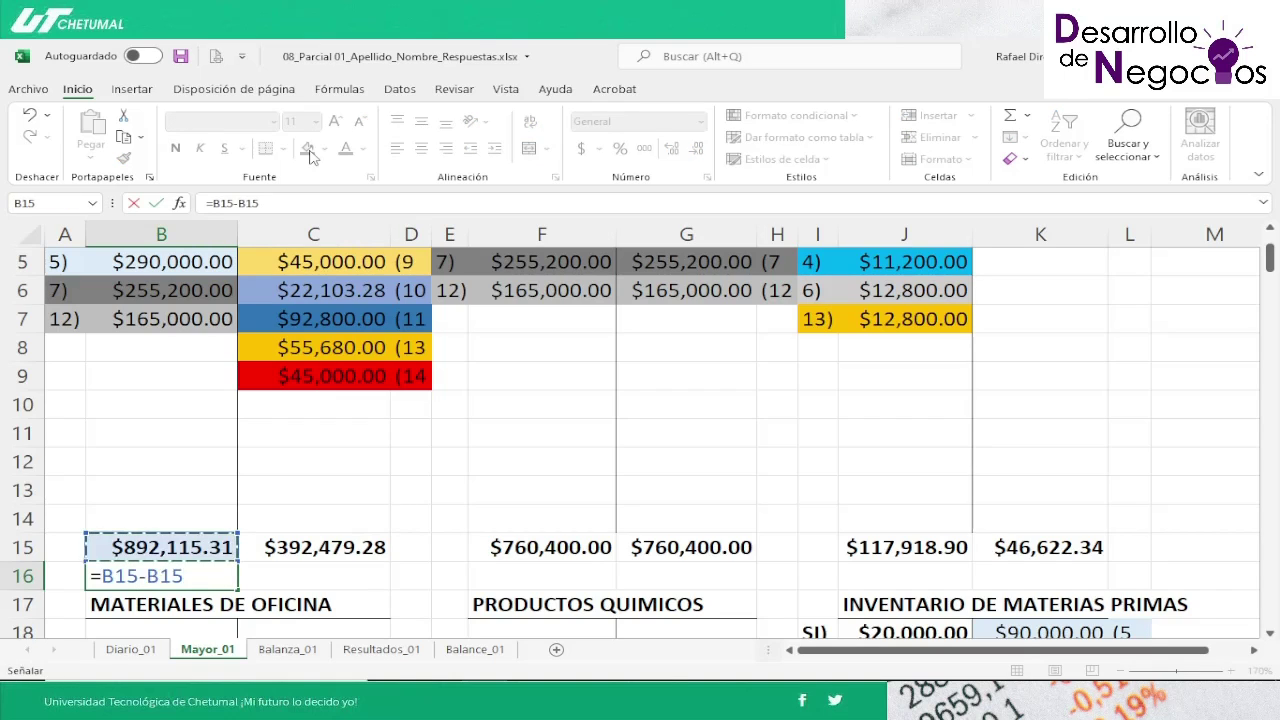
pyautogui.press('Right')
pyautogui.press('Return')
pyautogui.press('Up')
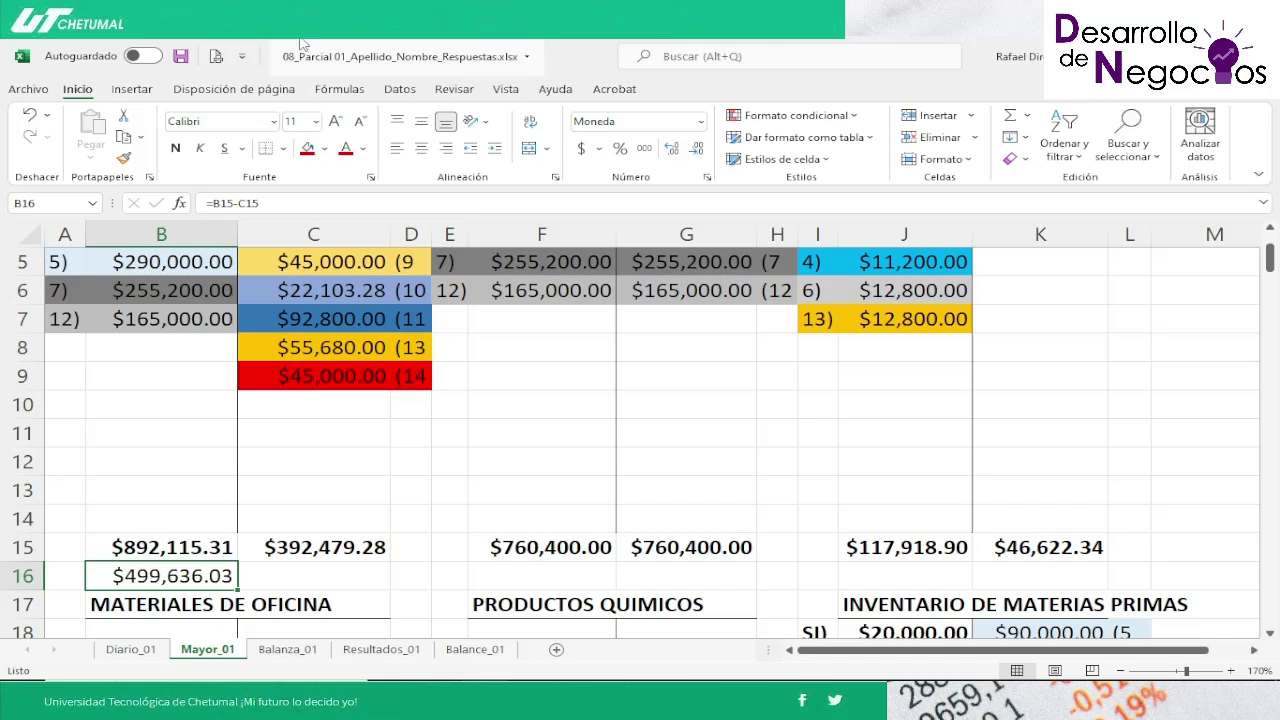
pyautogui.click(181, 56)
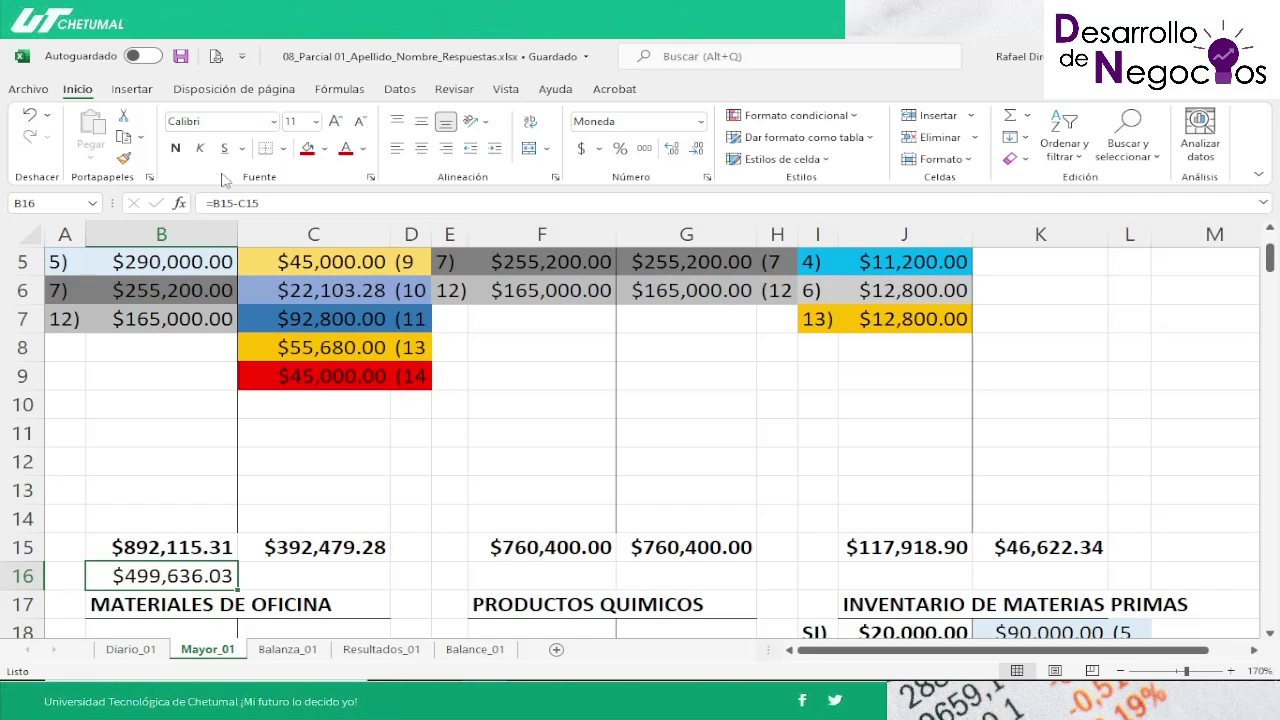
# Step: Open the Balanza_01 sheet and look over the trial balance from its totals in row 46 up to the heading in row 1
pyautogui.click(290, 649)
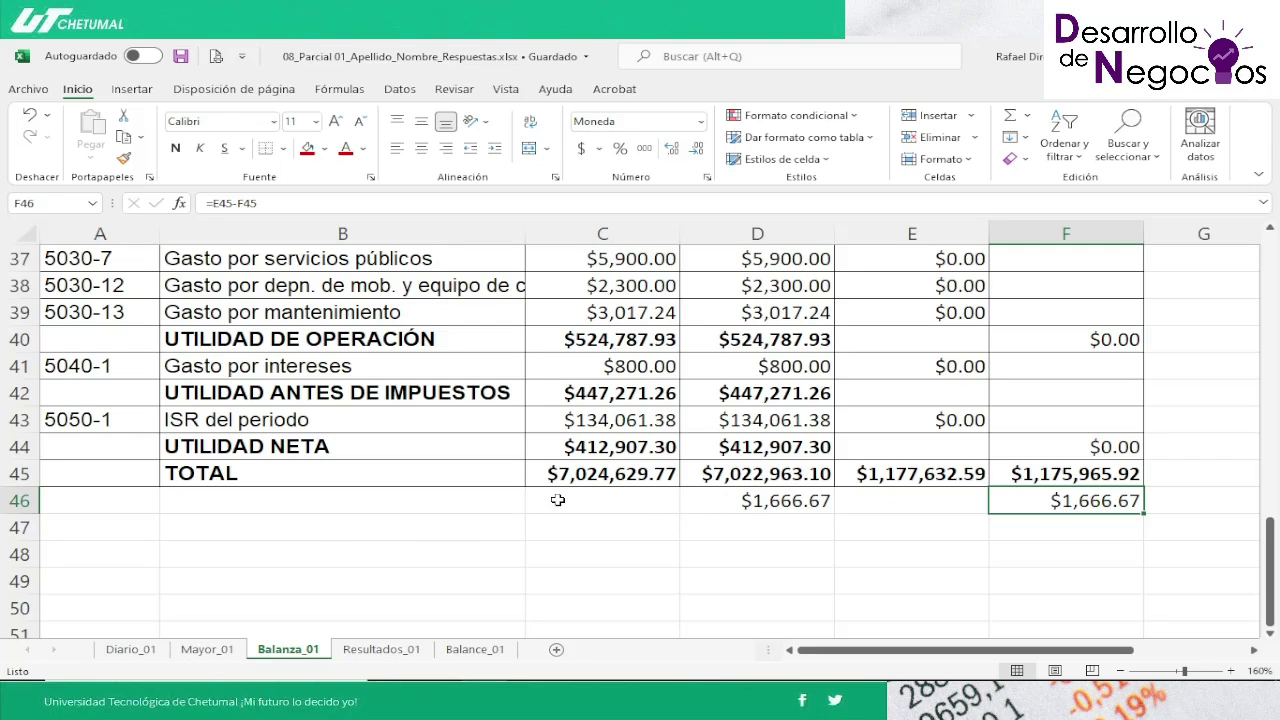
pyautogui.press('Up')
pyautogui.press('Up')
pyautogui.hotkey('ctrl', 'Up')
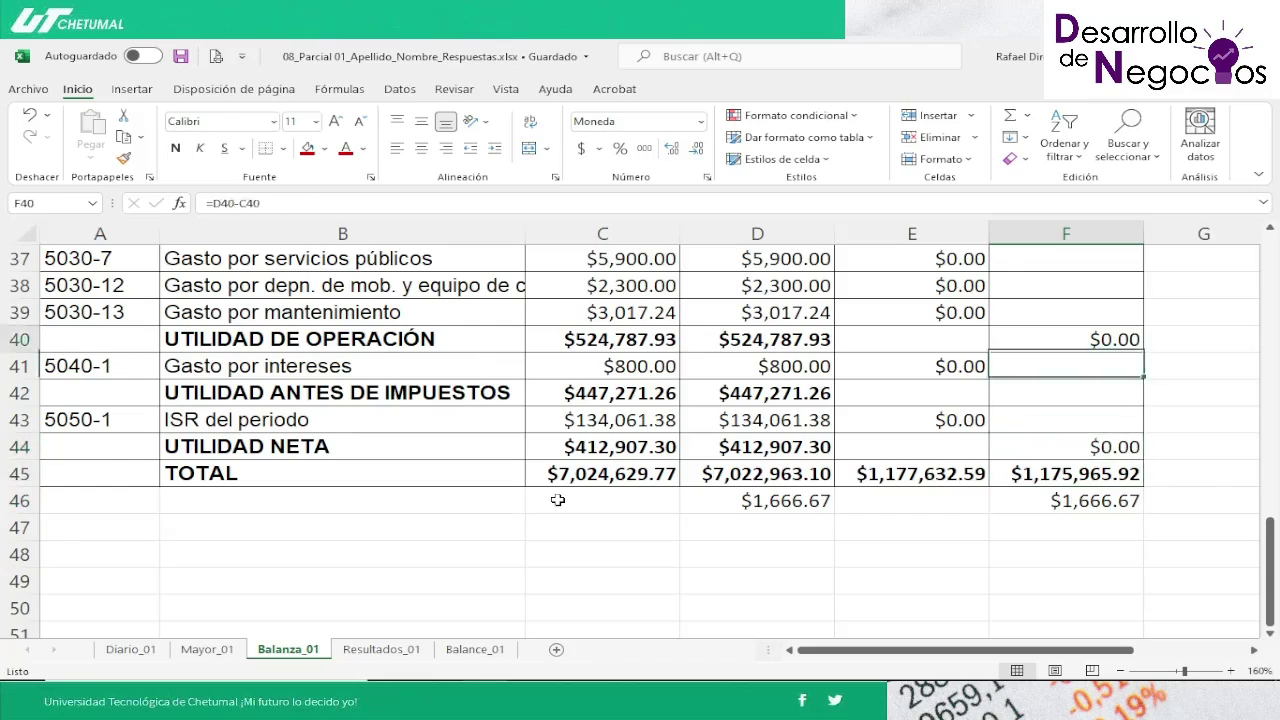
pyautogui.hotkey('ctrl', 'Up')
pyautogui.hotkey('ctrl', 'Up')
pyautogui.hotkey('ctrl', 'Up')
pyautogui.press('Up')
pyautogui.press('Up')
pyautogui.press('Up')
pyautogui.press('Up')
pyautogui.press('Up')
pyautogui.press('Up')
pyautogui.press('Up')
pyautogui.press('Up')
pyautogui.press('Up')
pyautogui.press('Up')
pyautogui.press('Up')
pyautogui.press('Up')
pyautogui.press('Up')
pyautogui.press('Up')
pyautogui.press('Up')
pyautogui.press('Up')
pyautogui.press('Up')
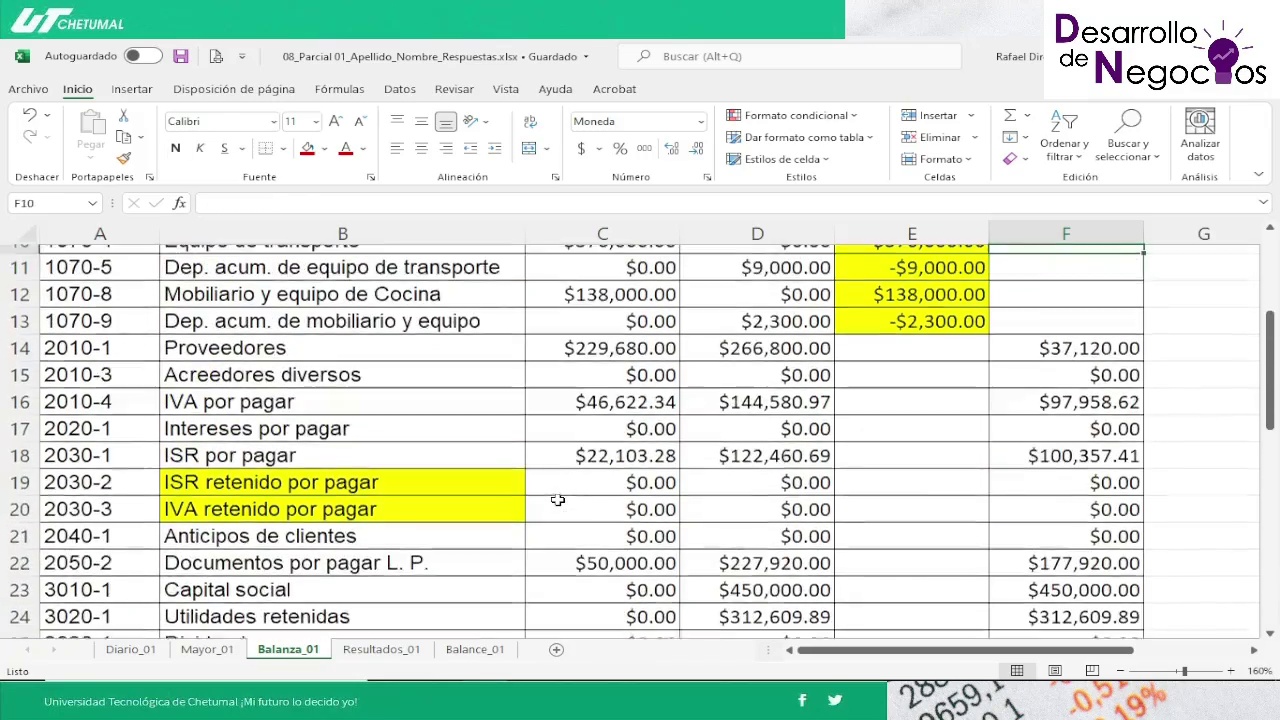
pyautogui.press('Up')
pyautogui.press('Up')
pyautogui.press('Up')
pyautogui.press('Up')
pyautogui.press('Up')
pyautogui.press('Up')
pyautogui.press('Up')
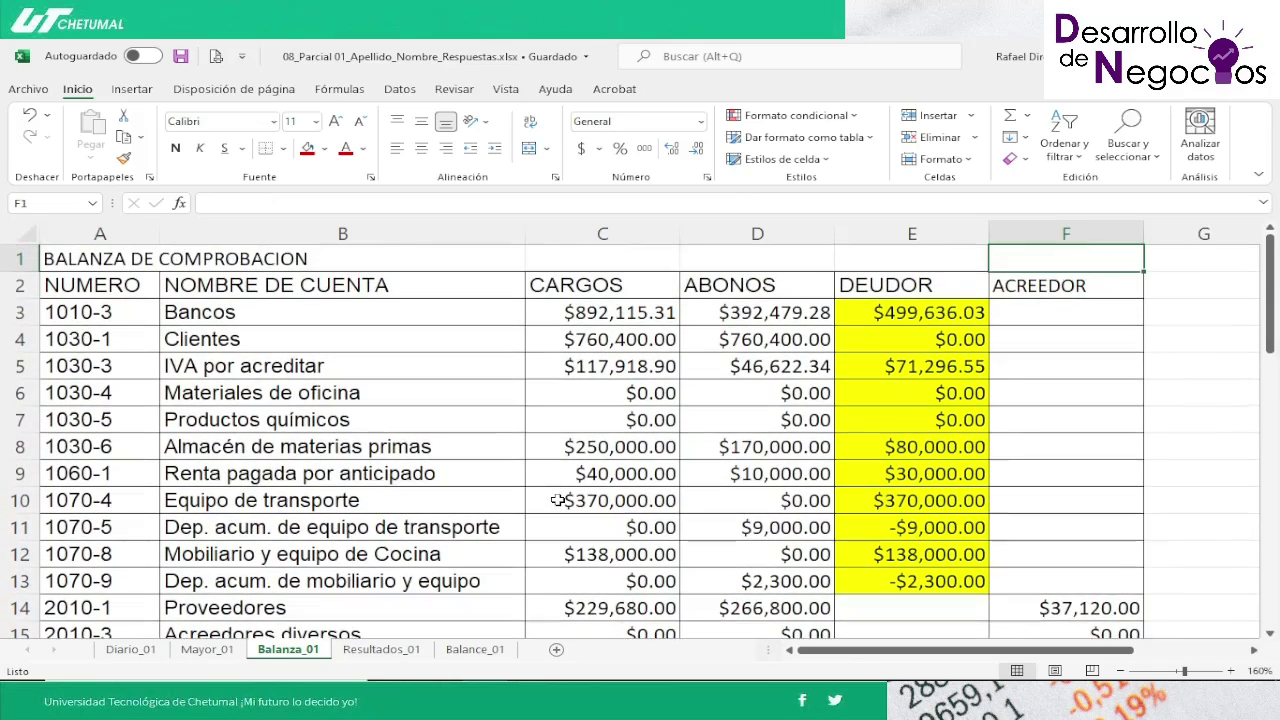
# Step: Examine the ABONOS references for the asset accounts, from IVA por acreditar in D5 through accumulated furniture depreciation in D13
pyautogui.press('Left')
pyautogui.press('Left')
pyautogui.press('Down')
pyautogui.press('Down')
pyautogui.press('Down')
pyautogui.press('Down')
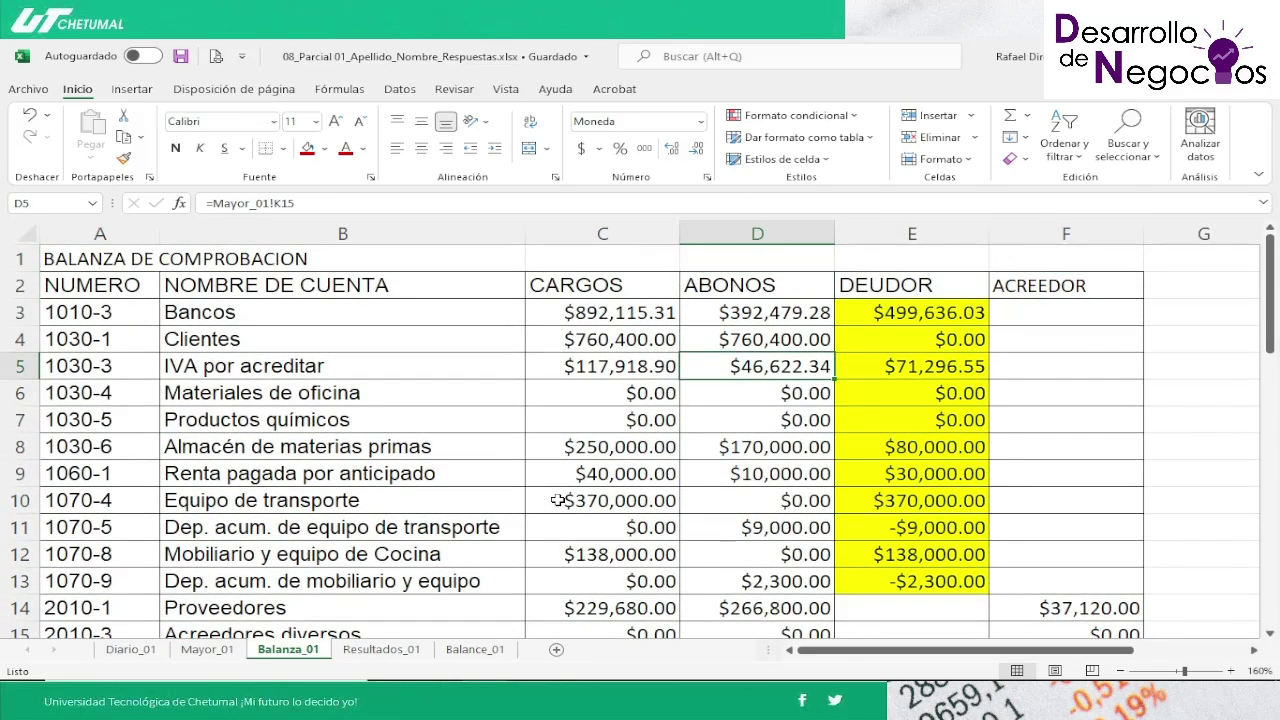
pyautogui.press('Down')
pyautogui.press('Down')
pyautogui.press('Down')
pyautogui.press('Down')
pyautogui.press('Down')
pyautogui.press('Down')
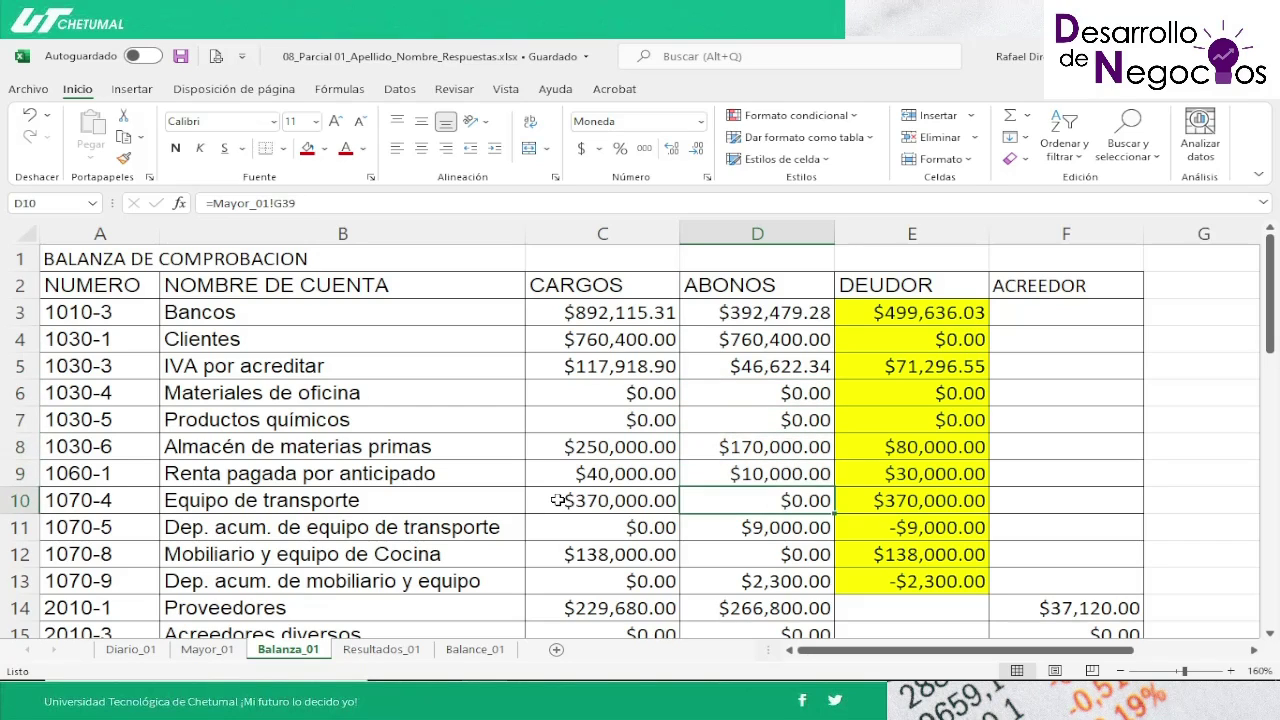
pyautogui.press('Down')
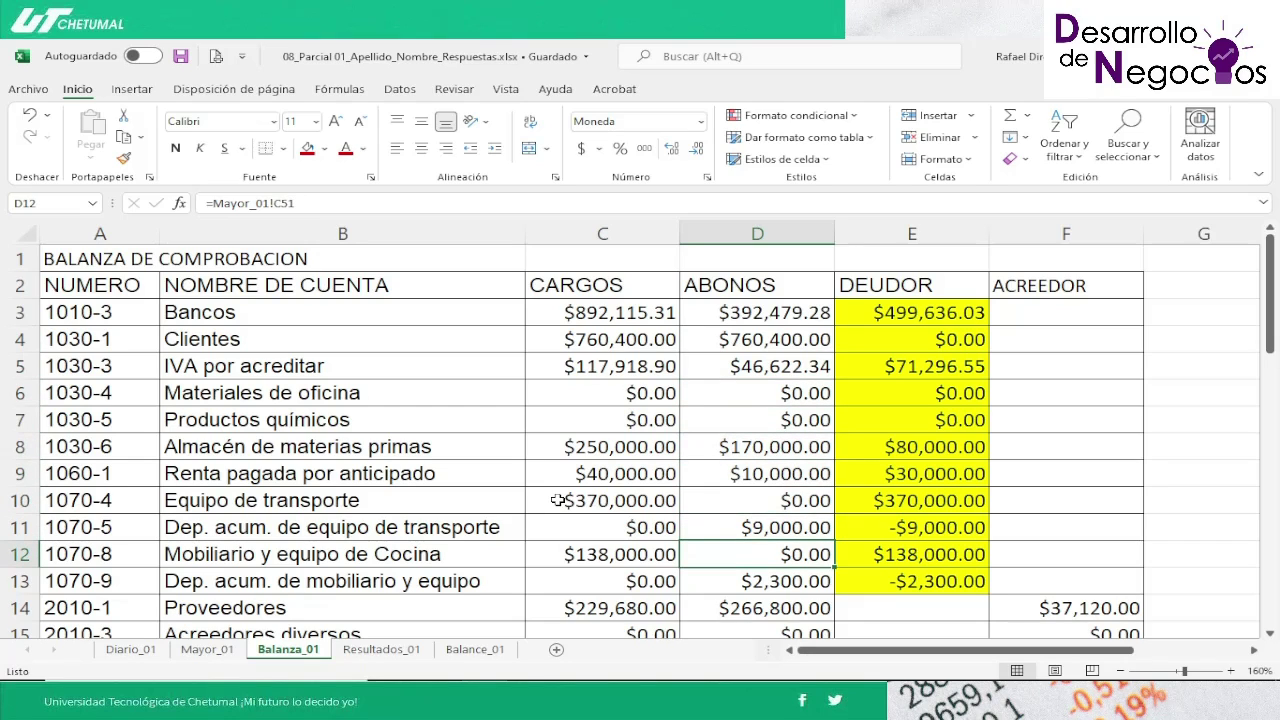
pyautogui.press('Up')
pyautogui.press('Down')
pyautogui.press('Down')
pyautogui.press('Down')
pyautogui.press('Down')
pyautogui.press('Down')
pyautogui.press('Down')
pyautogui.press('Down')
pyautogui.press('Down')
pyautogui.press('Down')
pyautogui.press('Down')
pyautogui.press('Down')
pyautogui.press('Down')
pyautogui.press('Down')
pyautogui.press('Down')
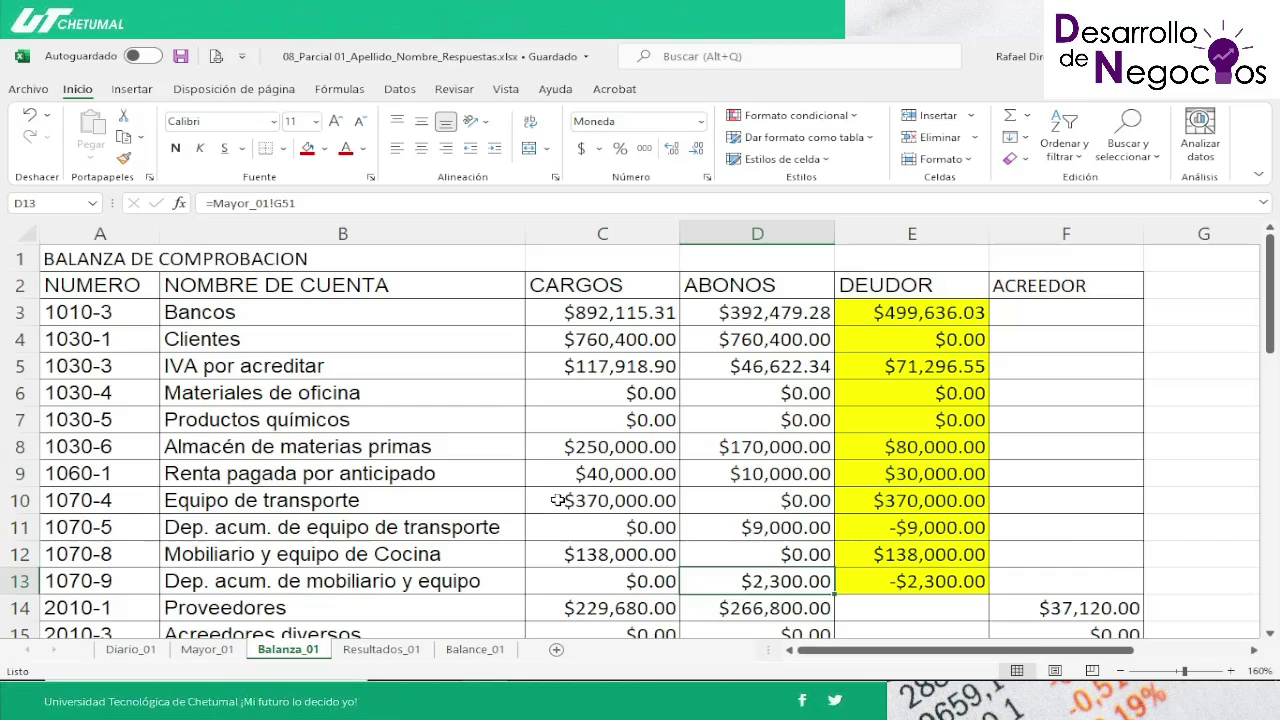
# Step: Examine the remaining ABONOS entries, from Proveedores in row 14 through the results accounts, down to the totals difference in D46
pyautogui.press('Down')
pyautogui.press('Down')
pyautogui.press('Down')
pyautogui.press('Down')
pyautogui.press('Down')
pyautogui.press('Down')
pyautogui.press('Down')
pyautogui.press('Down')
pyautogui.press('Down')
pyautogui.press('Down')
pyautogui.press('Down')
pyautogui.press('Down')
pyautogui.press('Down')
pyautogui.press('Down')
pyautogui.press('Down')
pyautogui.press('Down')
pyautogui.press('Down')
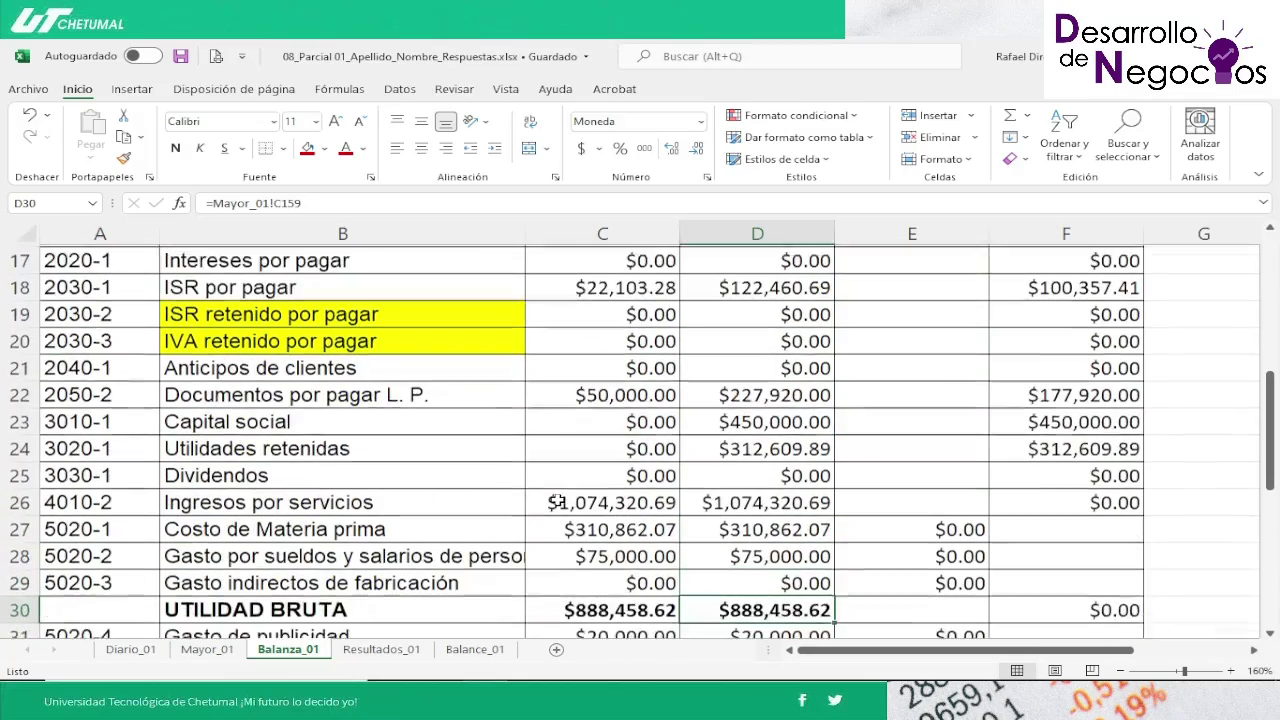
pyautogui.press('Down')
pyautogui.press('Down')
pyautogui.press('Down')
pyautogui.press('Down')
pyautogui.press('Down')
pyautogui.press('Down')
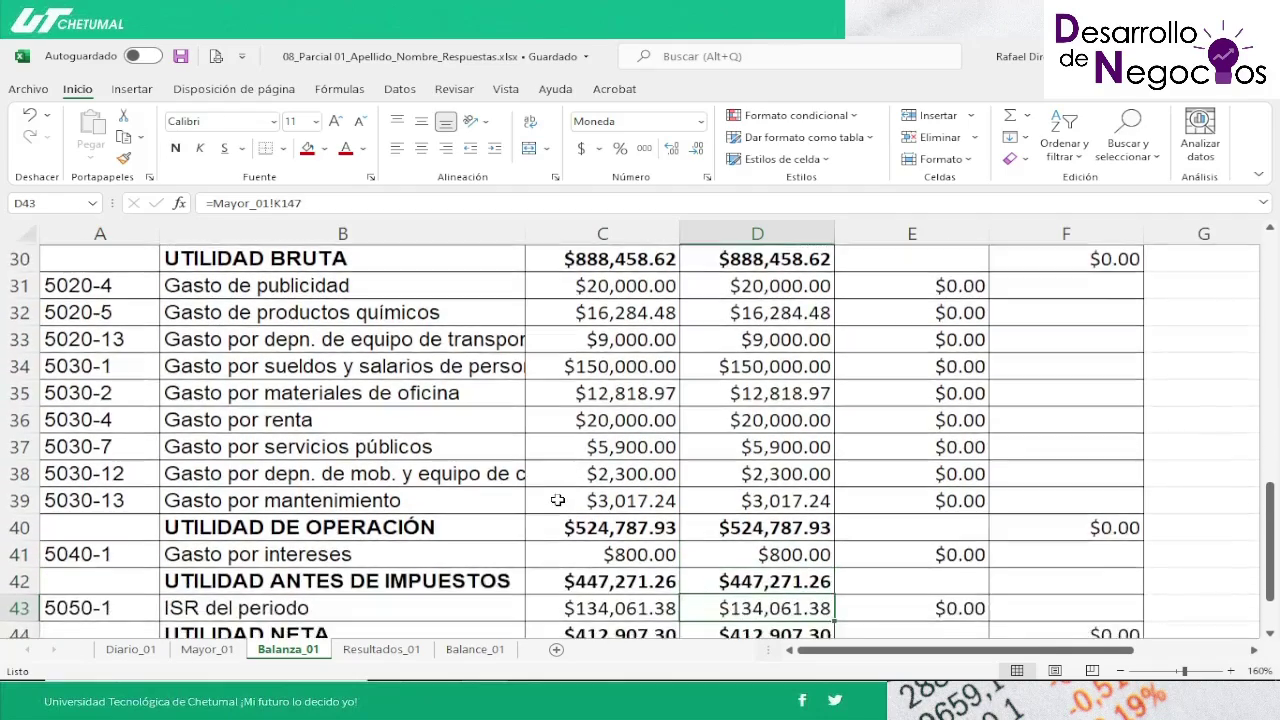
pyautogui.press('Up')
pyautogui.press('Up')
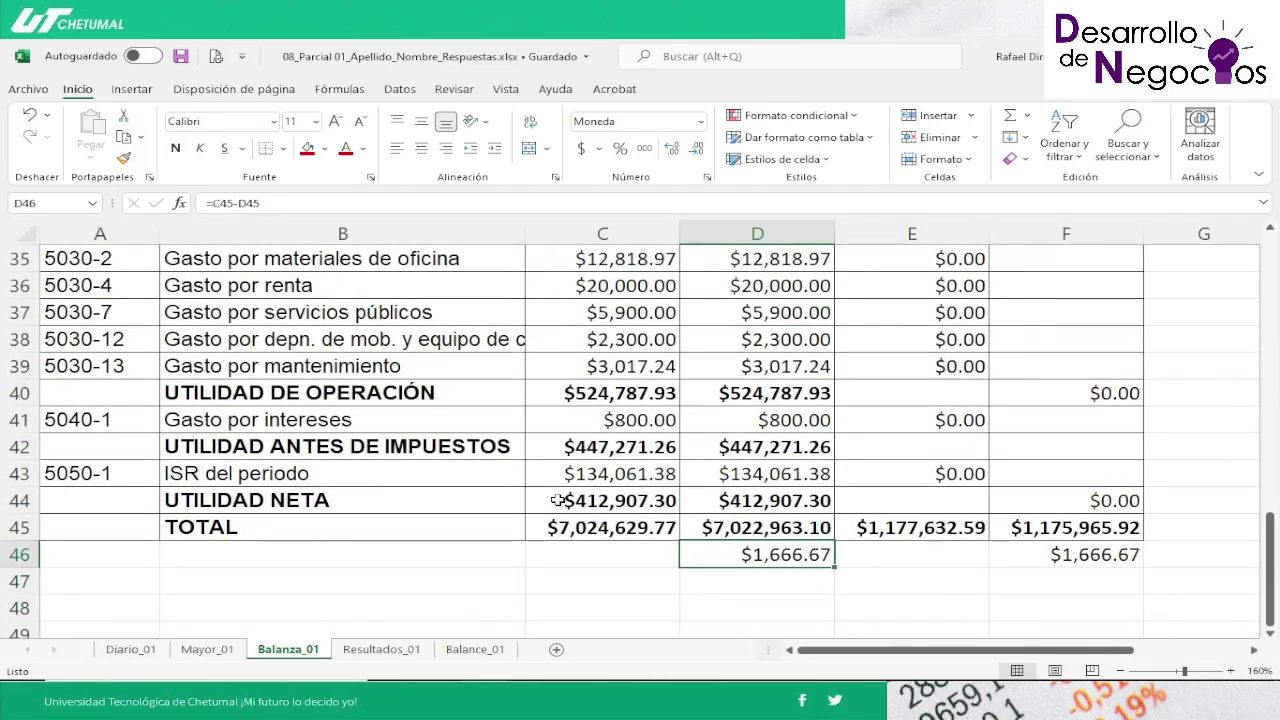